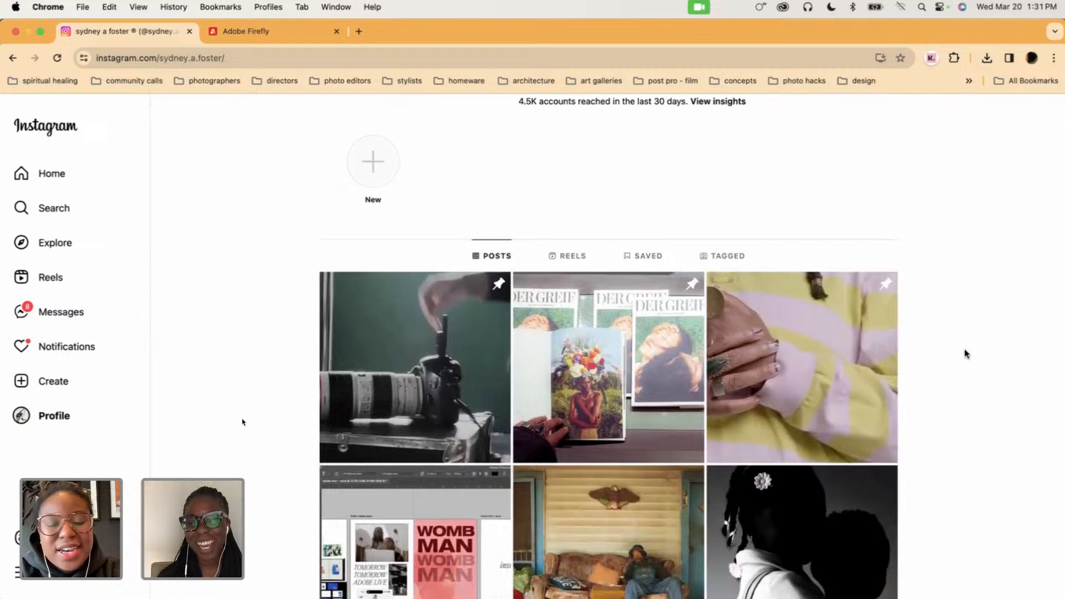
Look through the photography and design posts on the artist's Instagram profile, from the pinned posts to the older work
scroll(965, 351, "up", 3)
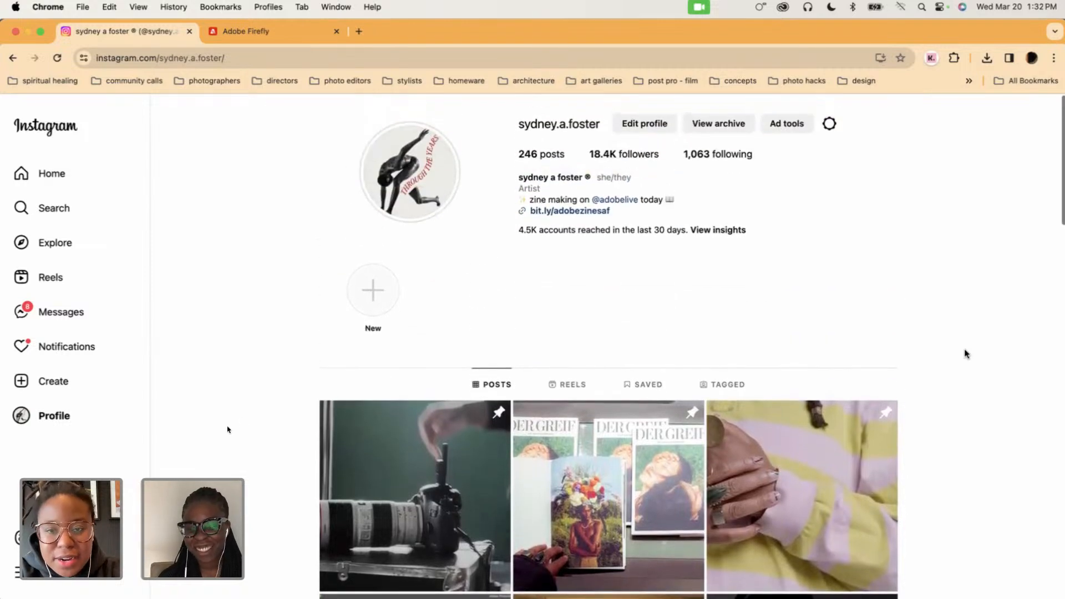
scroll(965, 353, "down", 1)
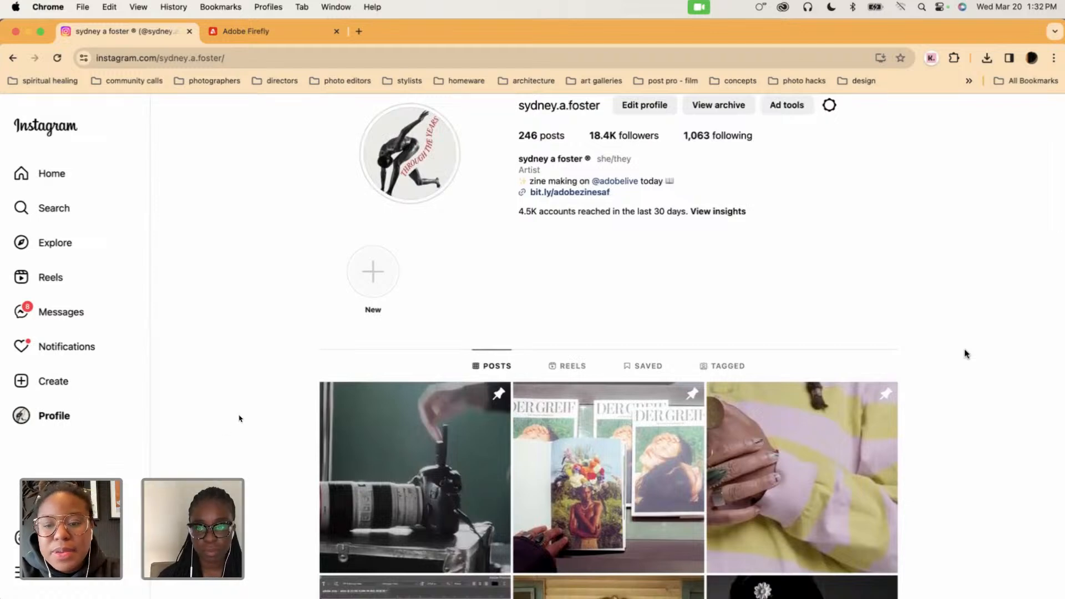
scroll(965, 351, "down", 2)
scroll(966, 353, "down", 5)
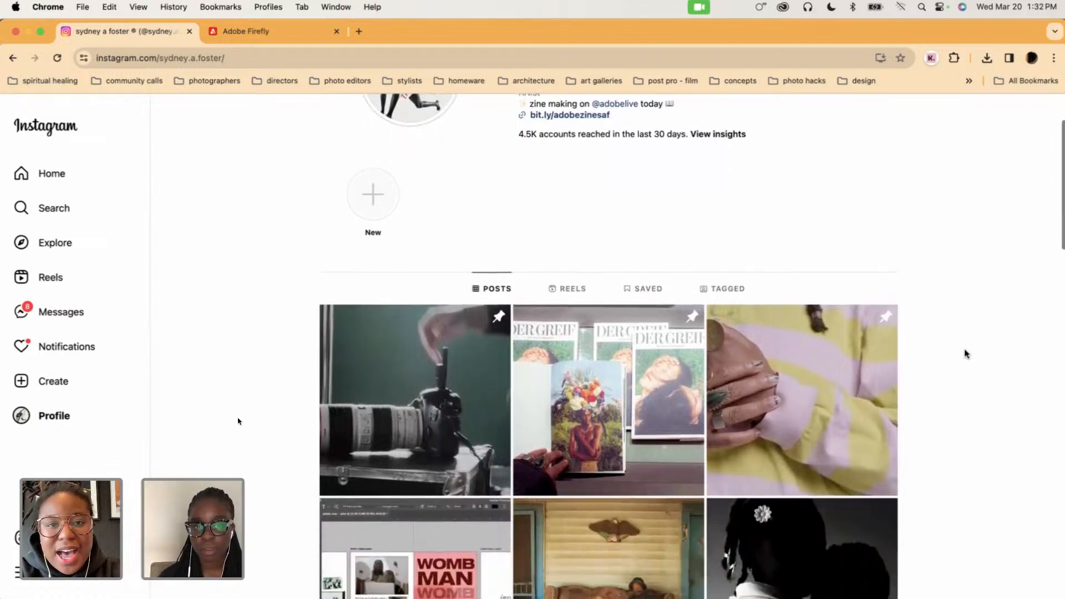
scroll(965, 353, "down", 3)
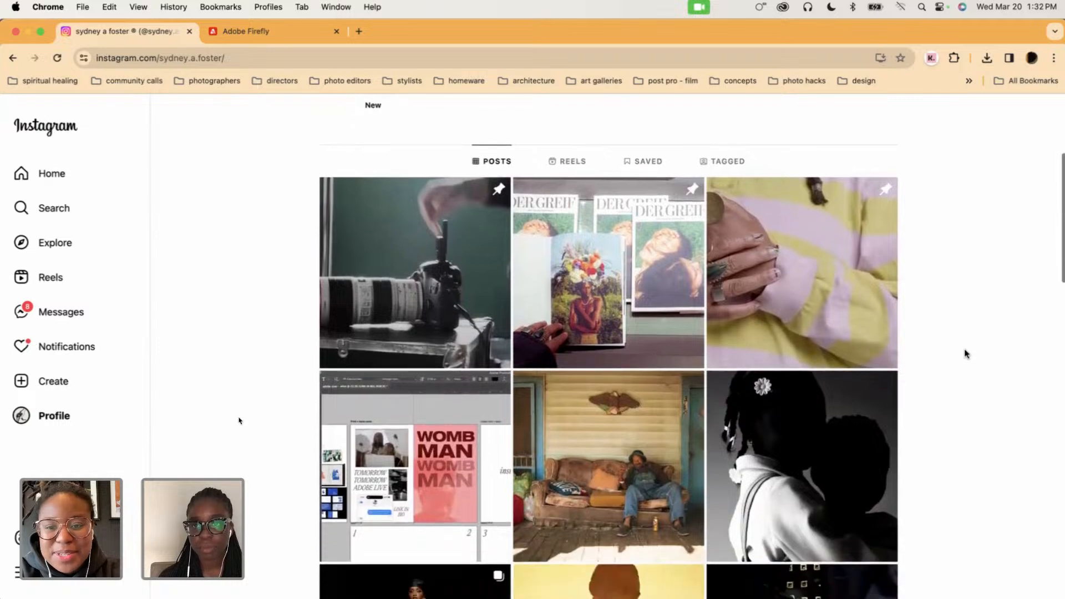
scroll(964, 354, "down", 1)
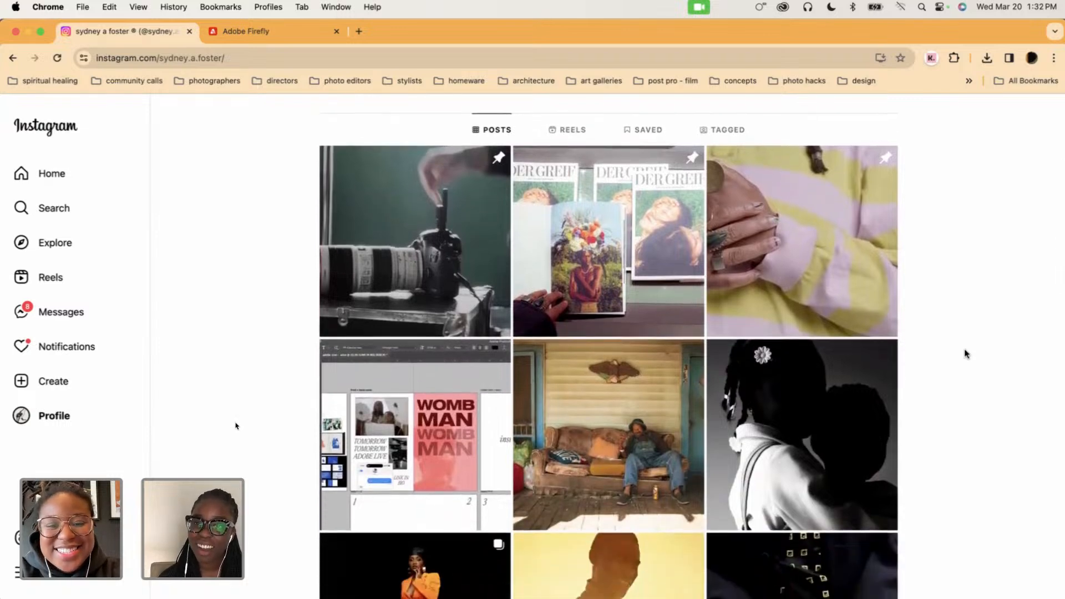
scroll(966, 353, "down", 5)
scroll(964, 353, "down", 6)
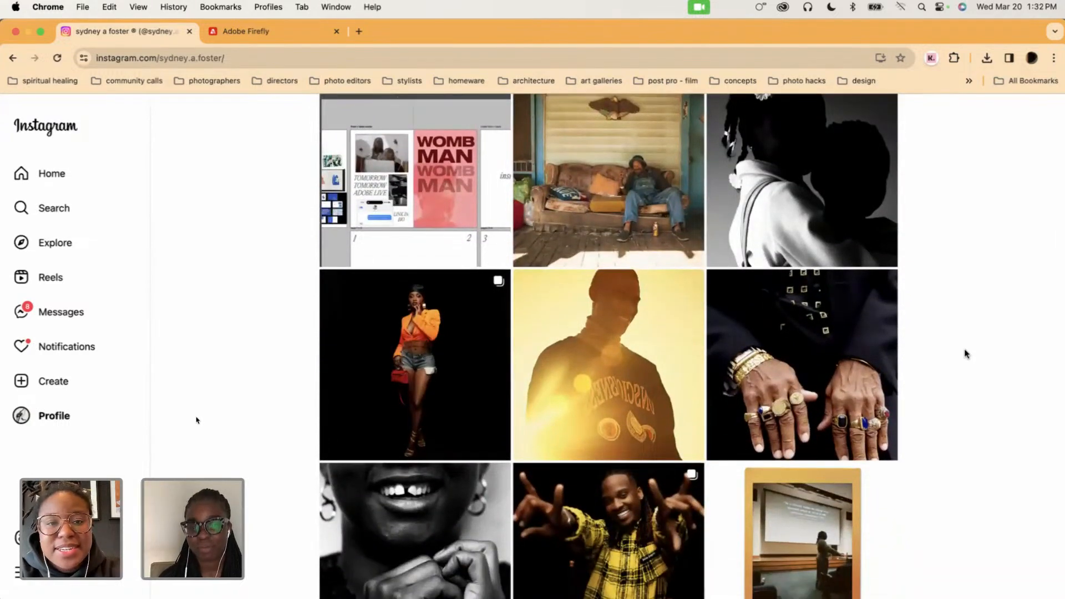
scroll(964, 354, "down", 3)
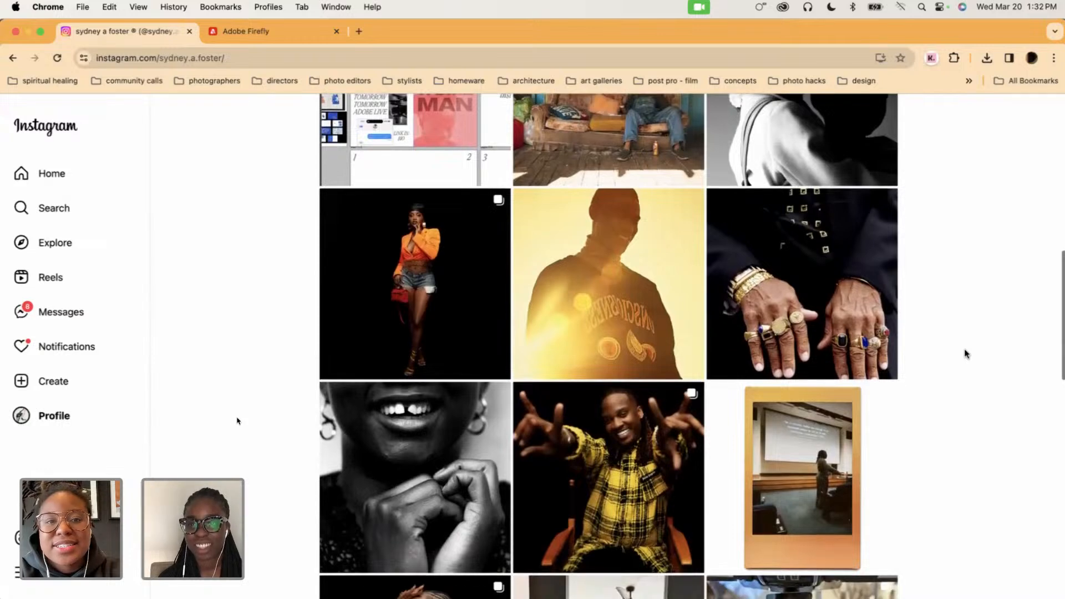
scroll(966, 353, "down", 3)
scroll(965, 354, "down", 3)
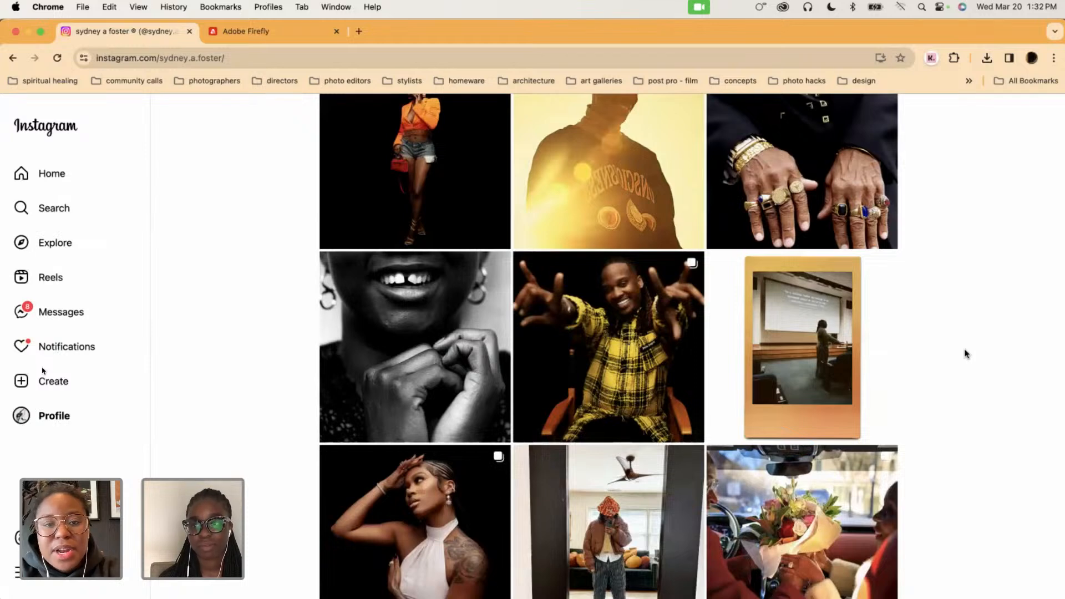
scroll(964, 349, "down", 1)
scroll(964, 354, "down", 5)
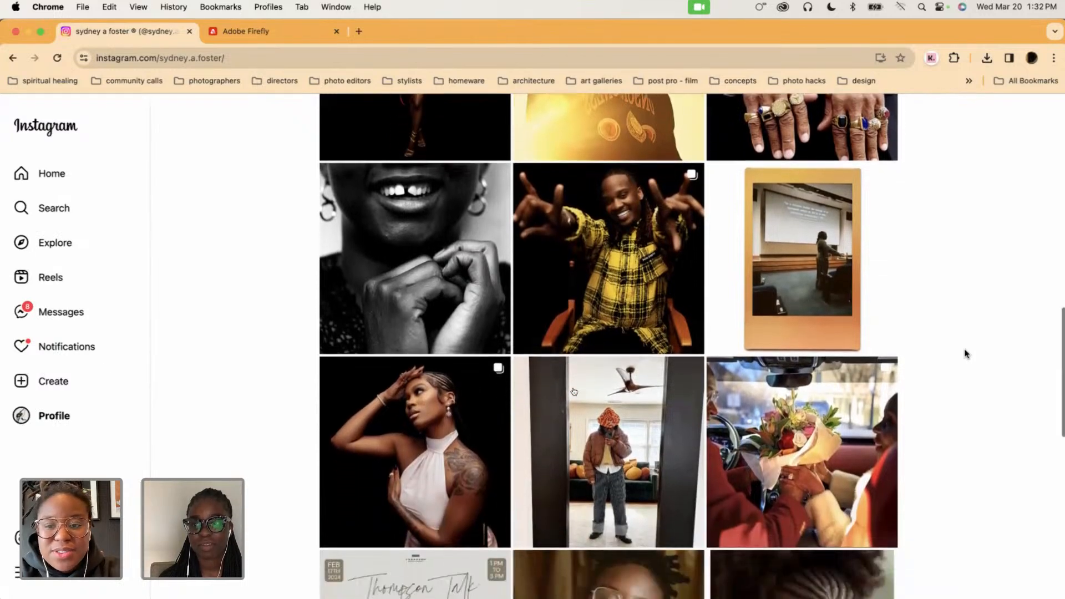
scroll(964, 353, "down", 3)
scroll(966, 353, "down", 2)
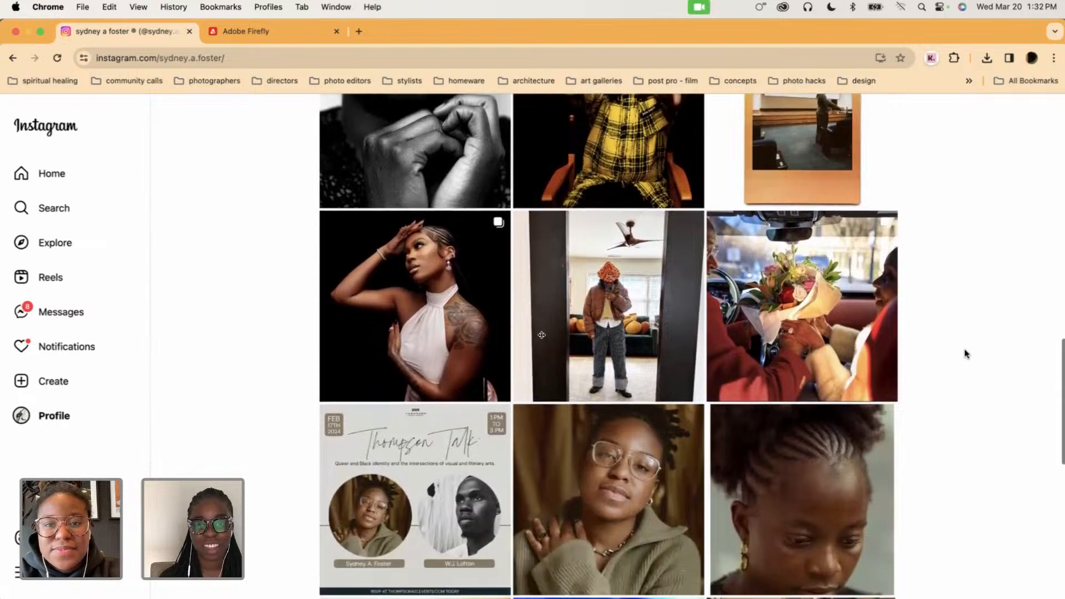
scroll(965, 353, "down", 3)
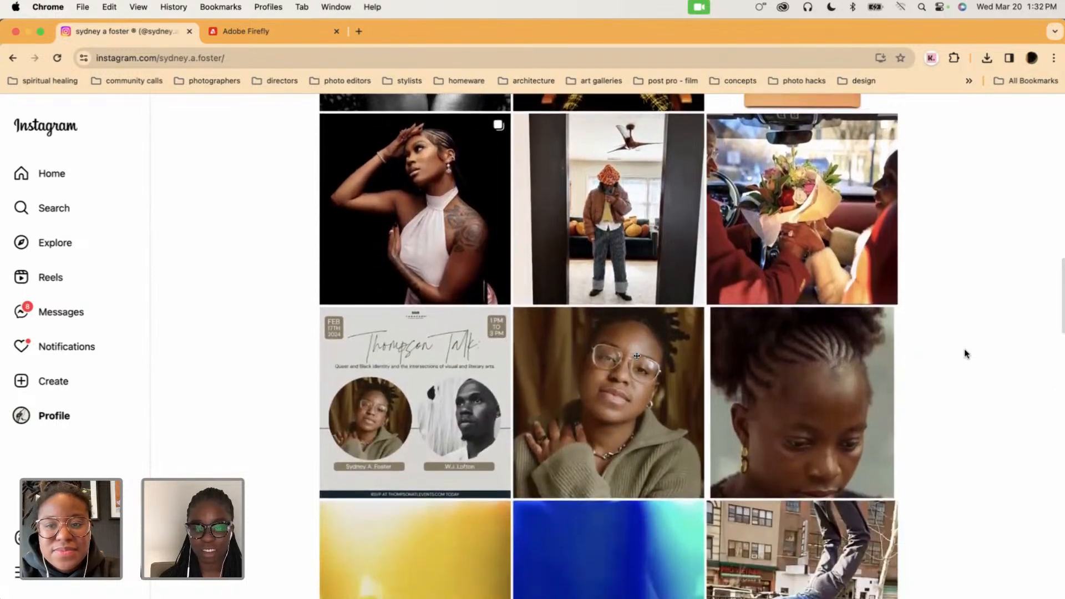
scroll(966, 354, "down", 1)
scroll(965, 353, "down", 3)
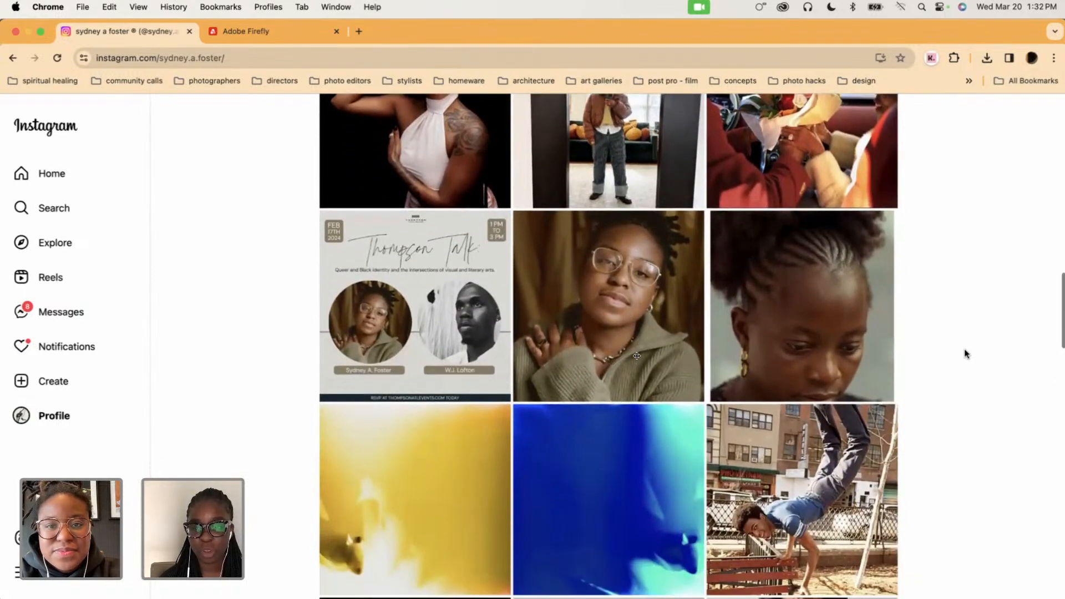
scroll(965, 354, "down", 4)
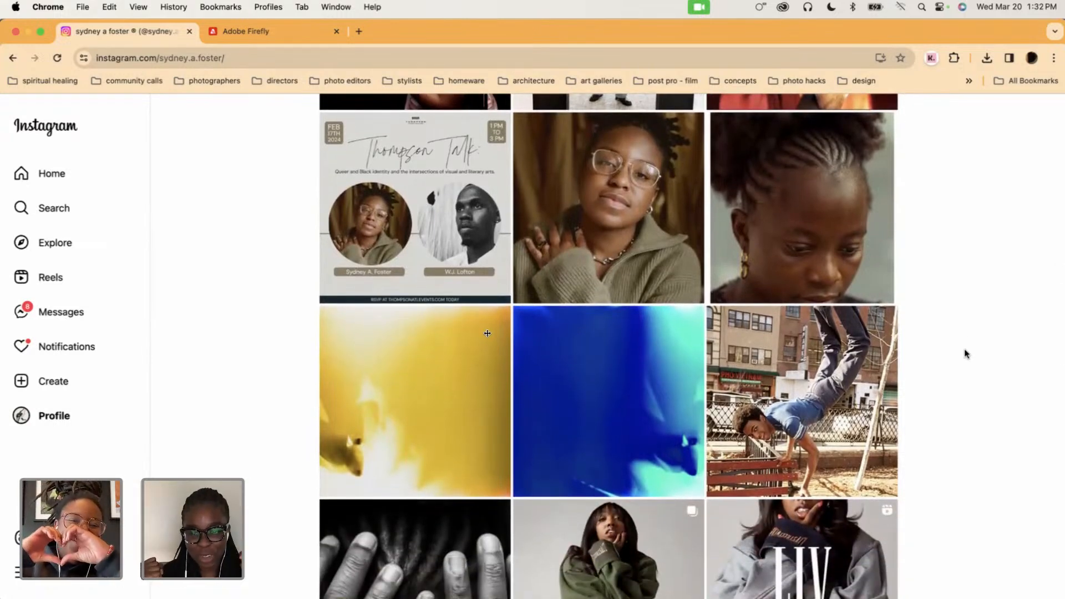
scroll(965, 351, "down", 6)
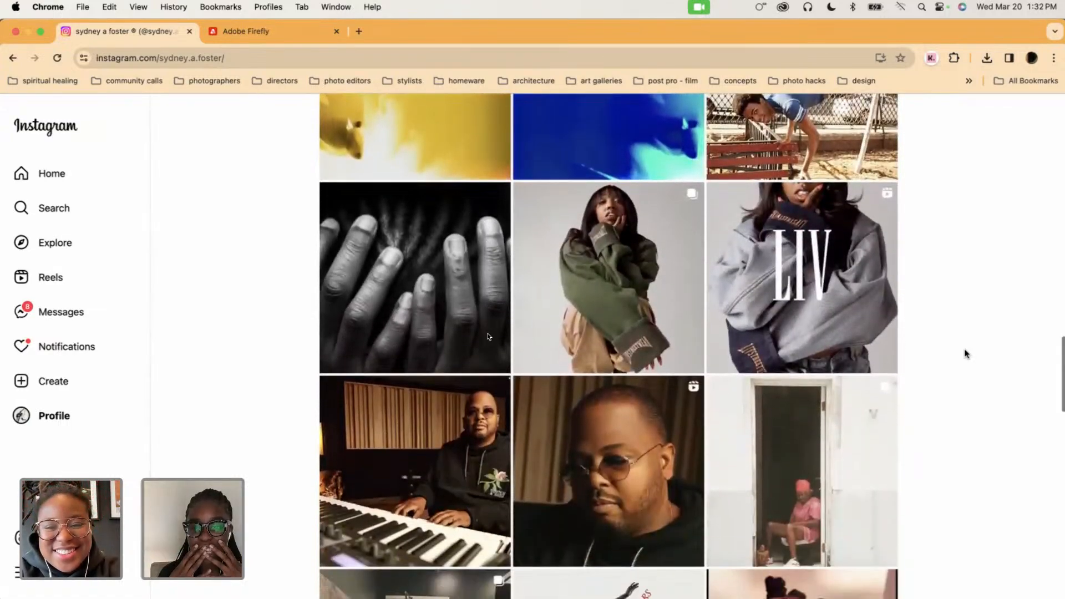
scroll(964, 352, "down", 3)
scroll(964, 353, "down", 3)
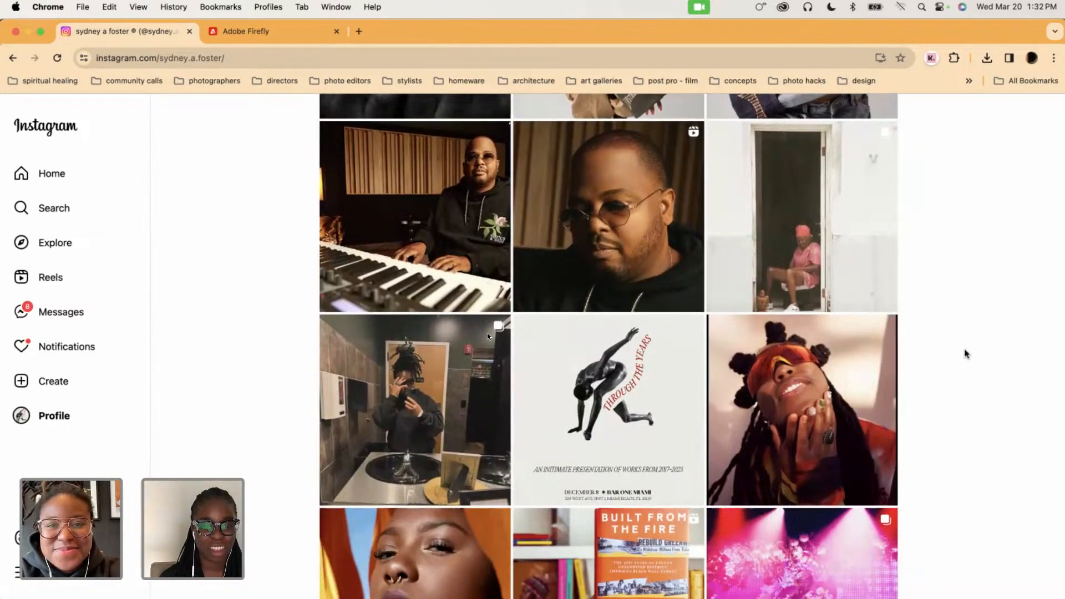
scroll(966, 354, "down", 2)
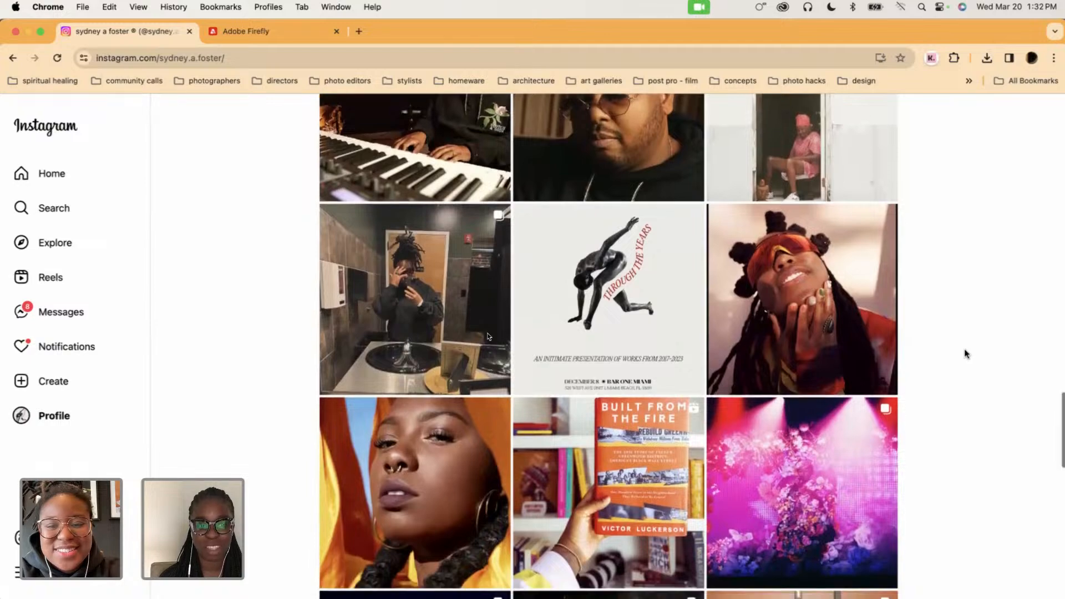
scroll(964, 350, "down", 5)
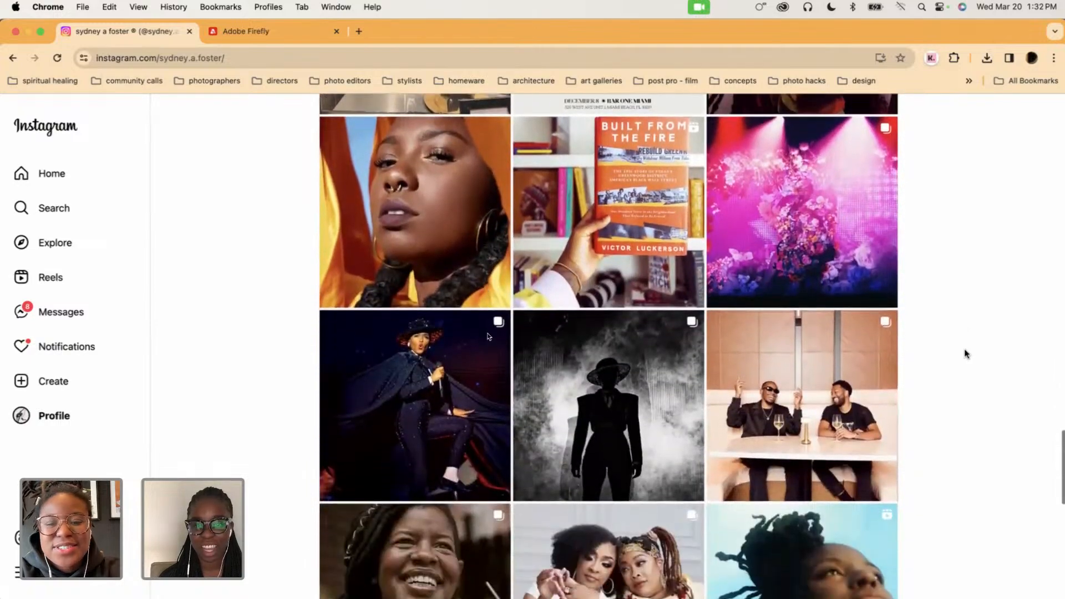
scroll(965, 354, "down", 4)
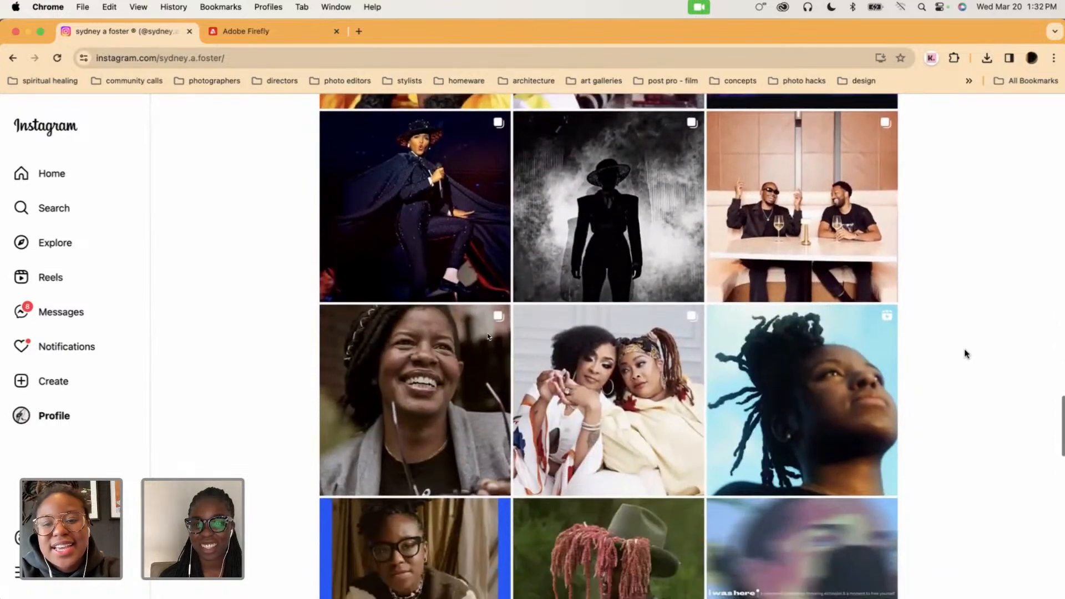
scroll(964, 349, "down", 1)
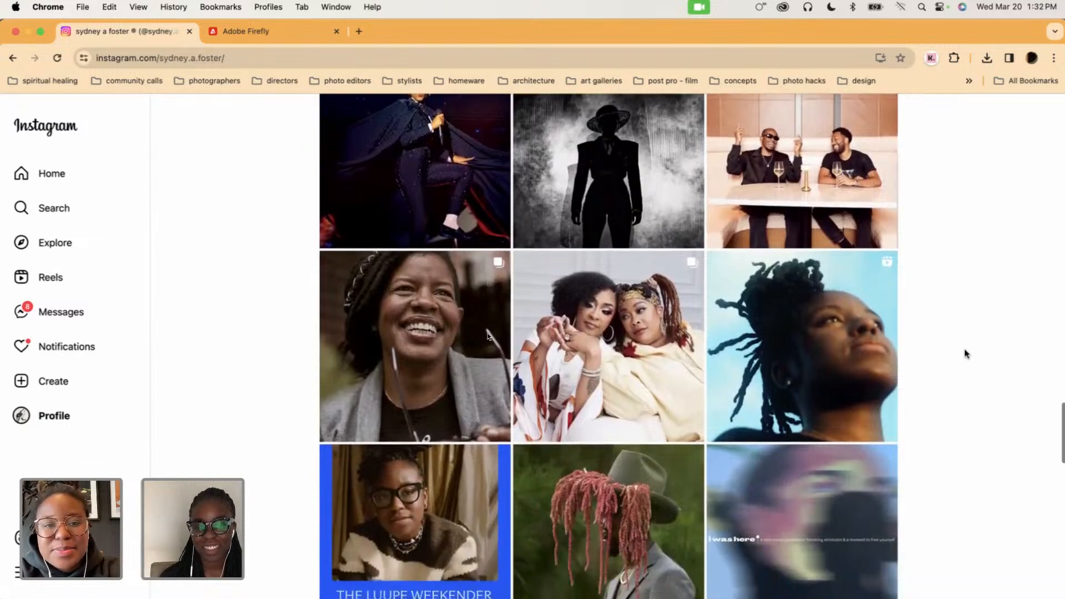
scroll(965, 353, "down", 1)
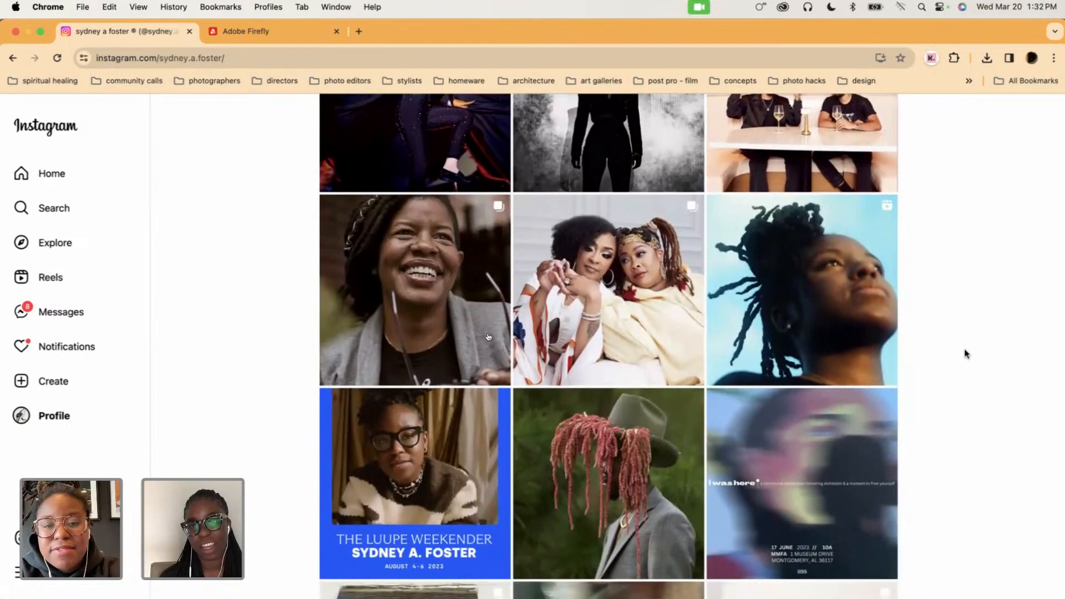
scroll(965, 354, "down", 1)
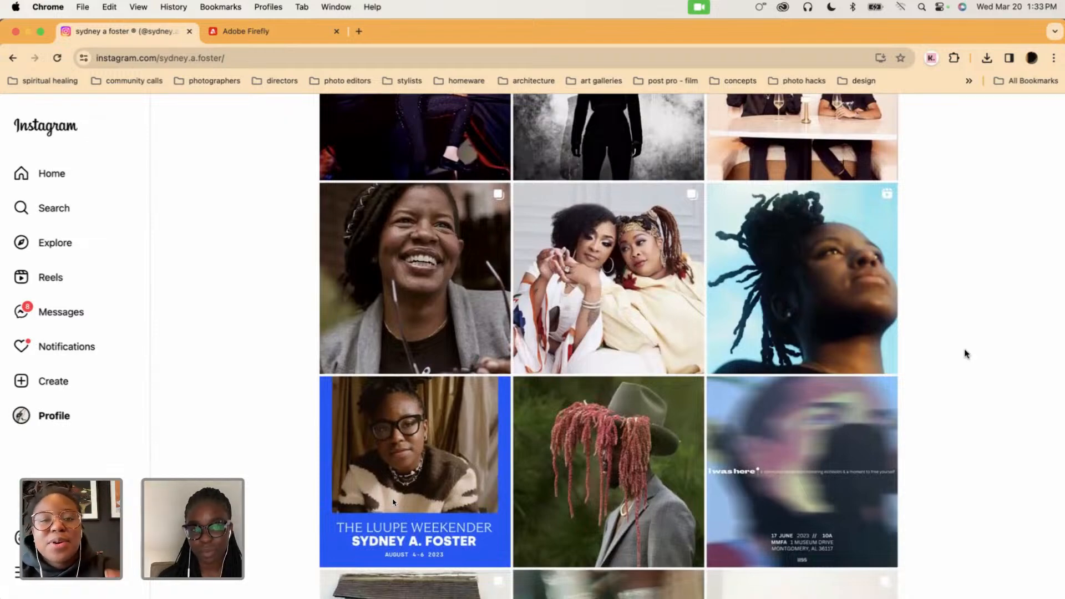
scroll(966, 353, "down", 6)
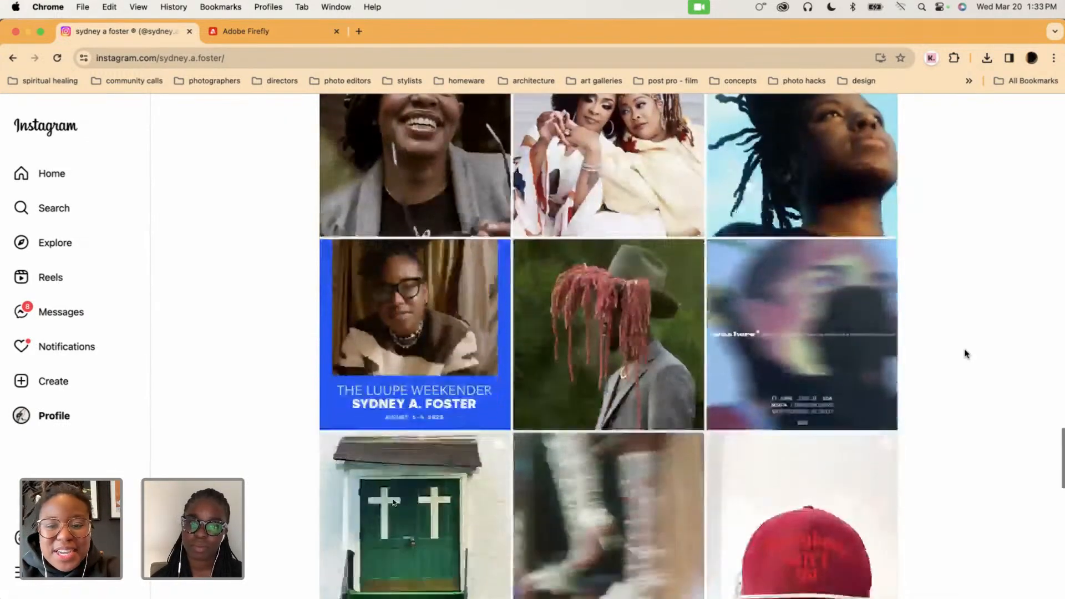
scroll(965, 353, "down", 3)
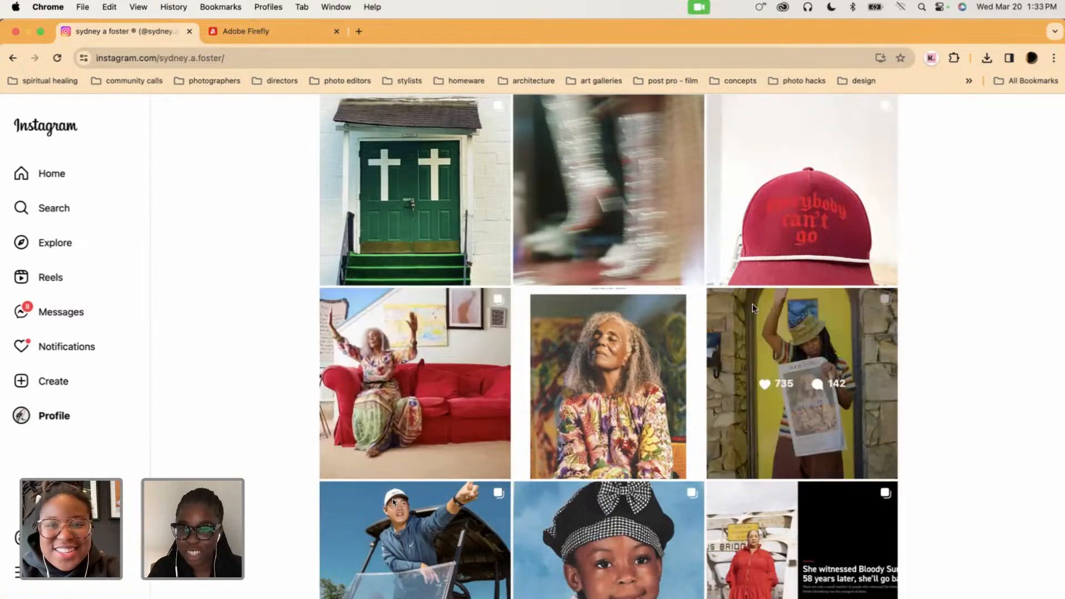
scroll(804, 388, "down", 3)
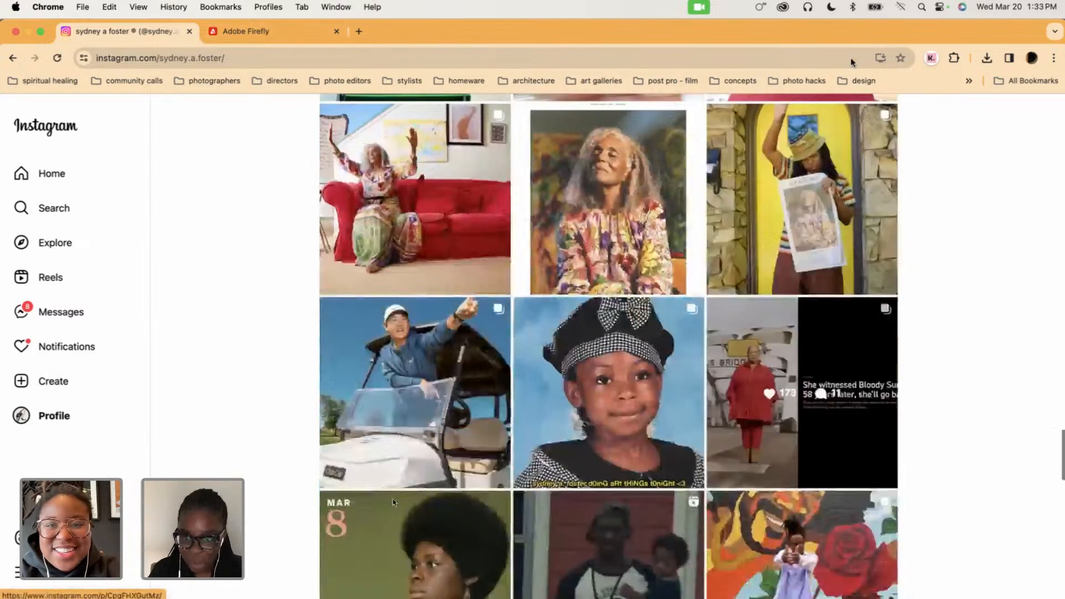
Switch to Photoshop and bring the brainstorming and cover artboards of the "adobe zine – whm" document into view
left_click(27, 35)
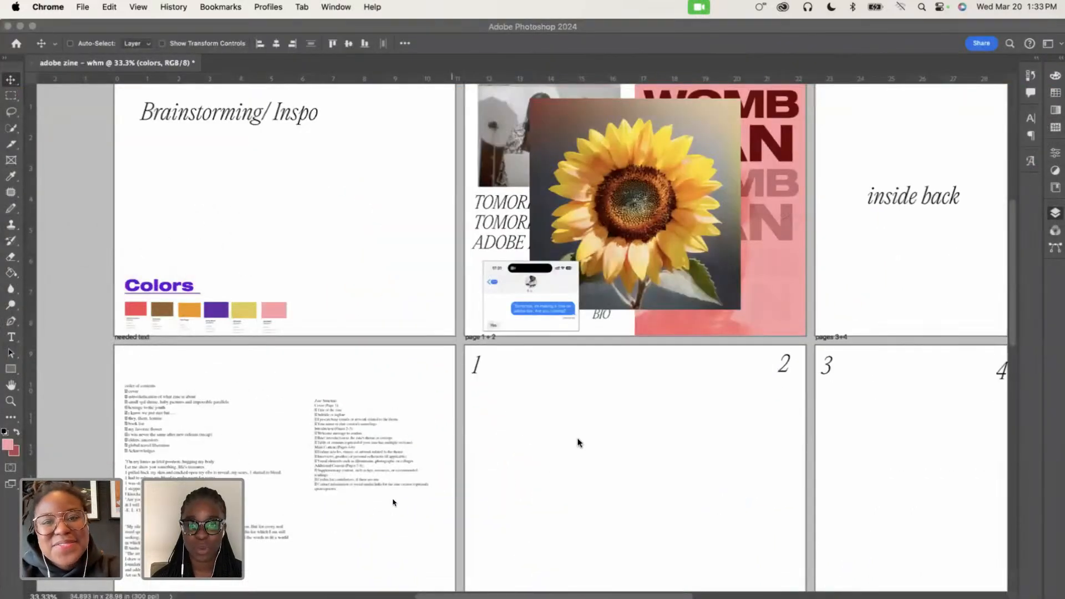
scroll(608, 448, "up", 5)
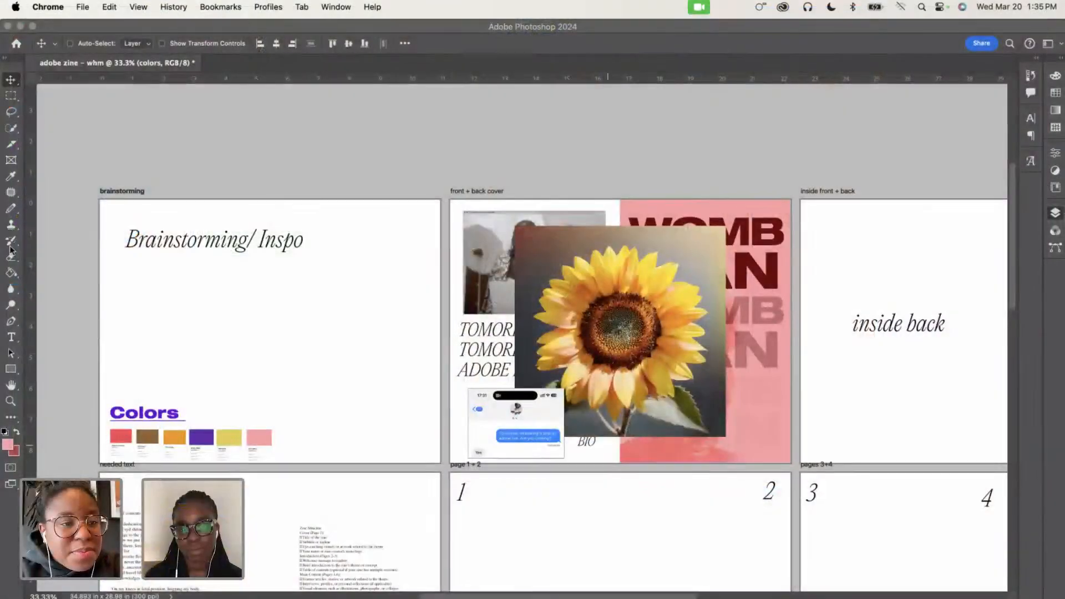
left_click(691, 449)
scroll(129, 363, "left", 4)
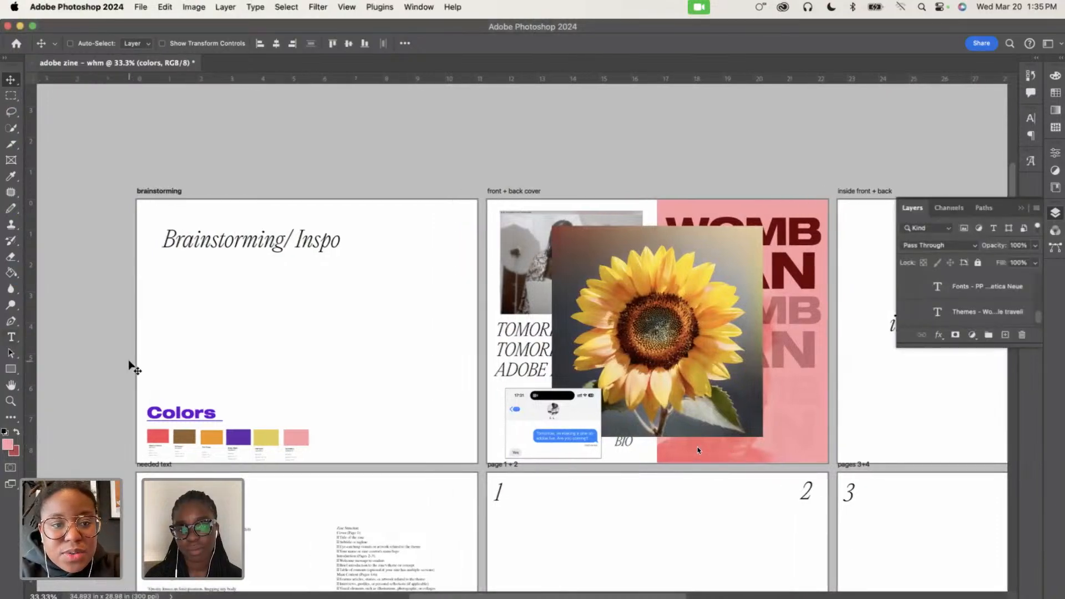
scroll(130, 364, "right", 2)
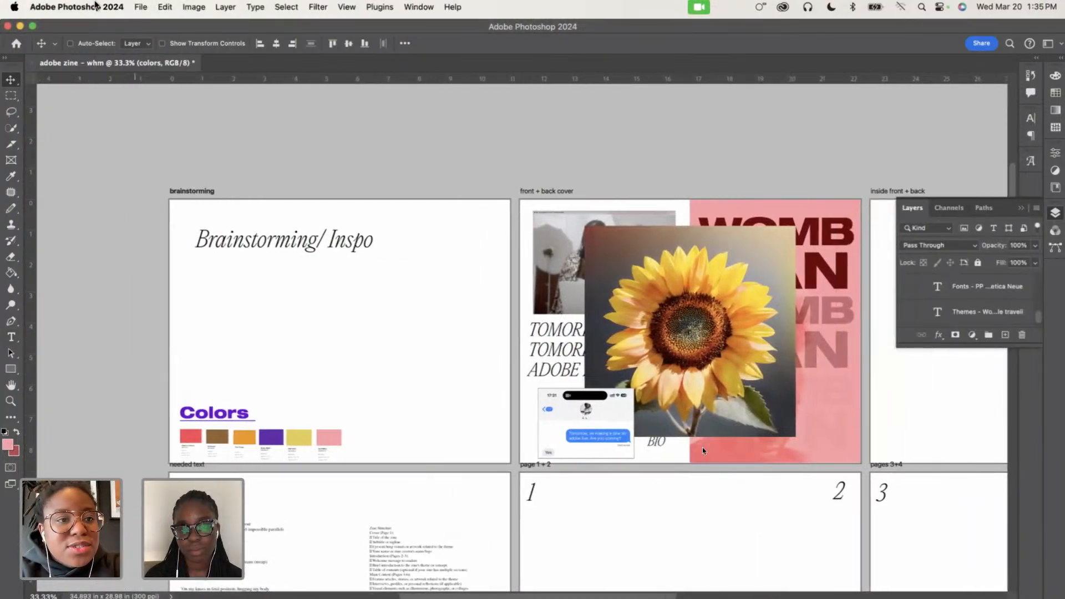
Create a new landscape document named "adobe zine - whm - saf", 11 x 8.5 inches
left_click(147, 7)
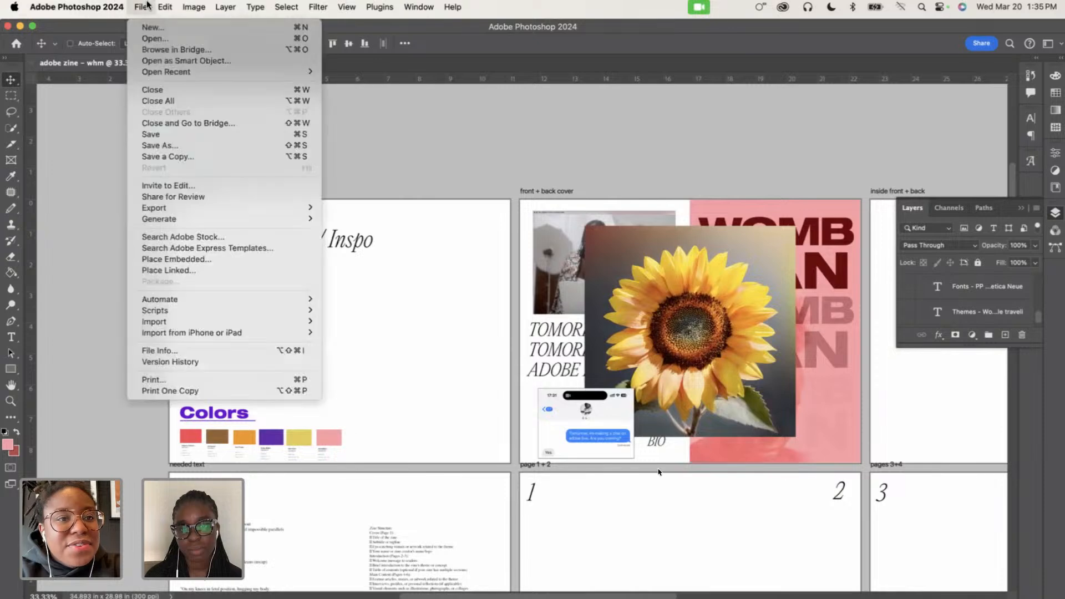
left_click(145, 27)
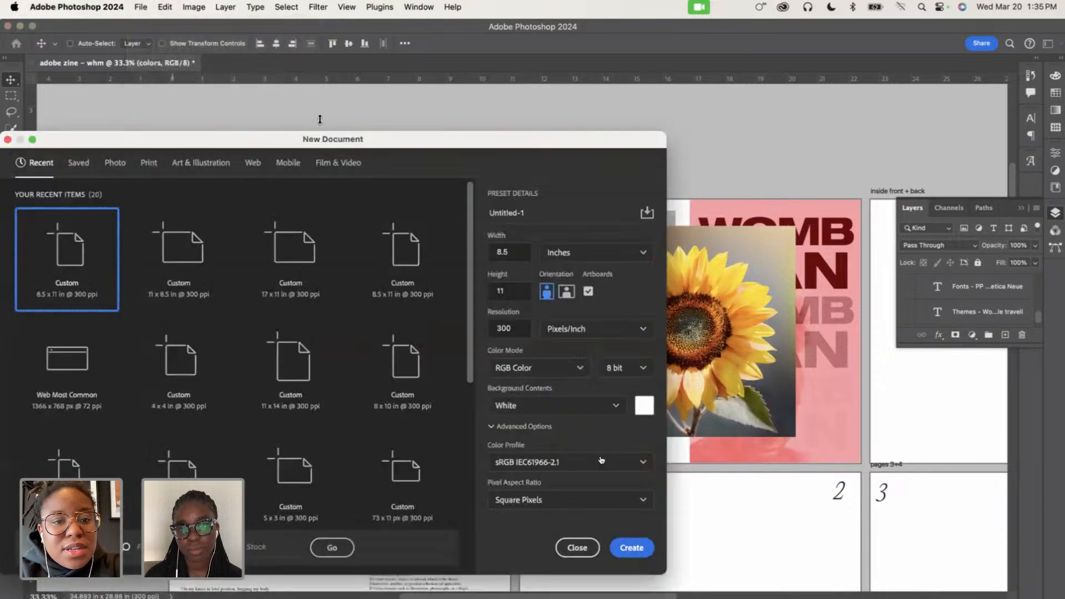
double_click(536, 215)
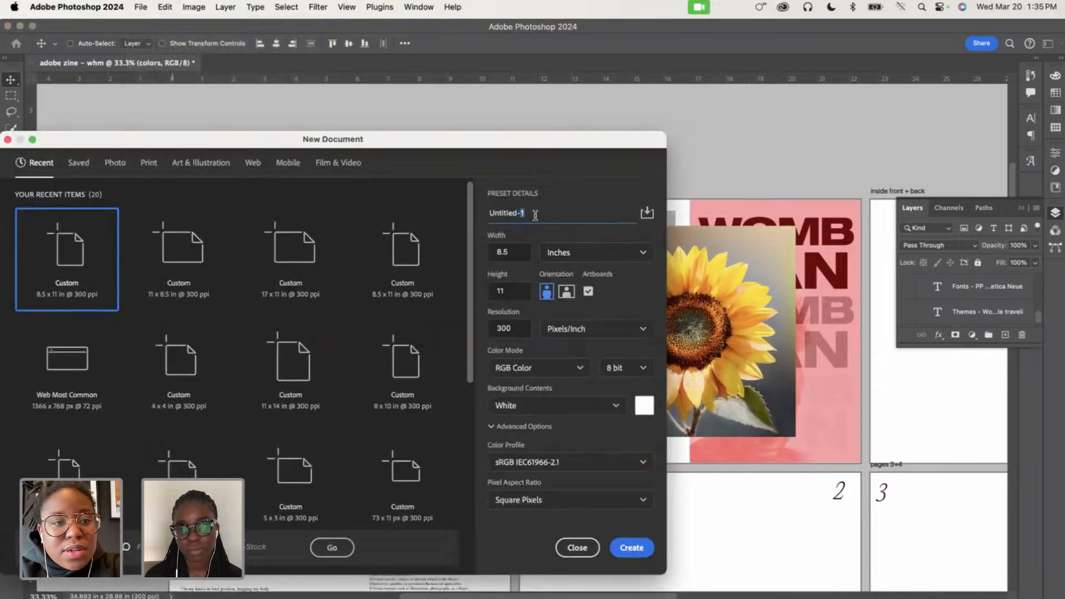
left_click(536, 215)
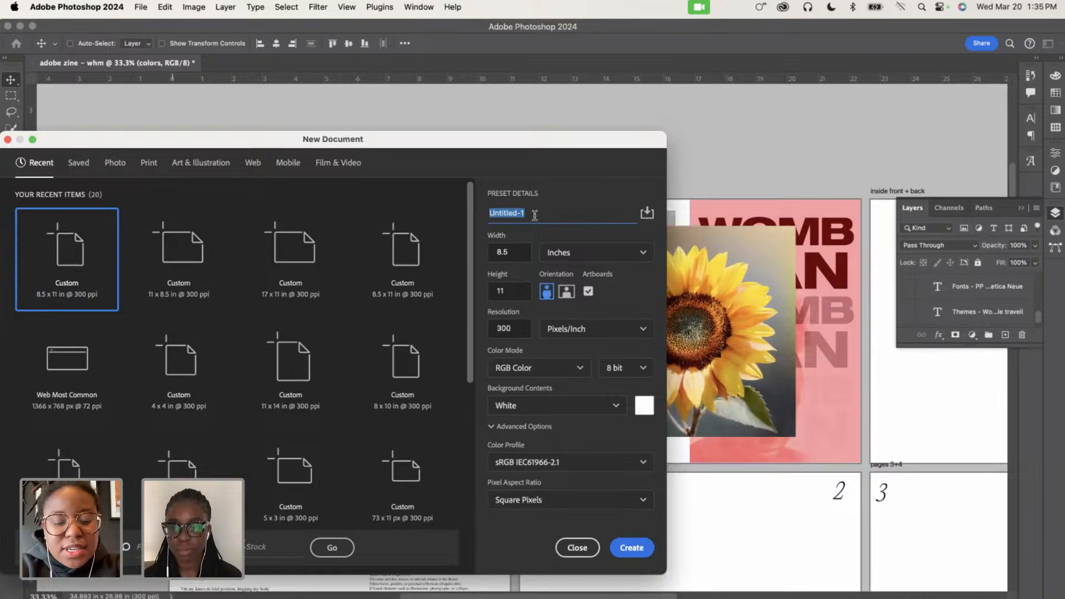
type("adobe zine - whm - saf")
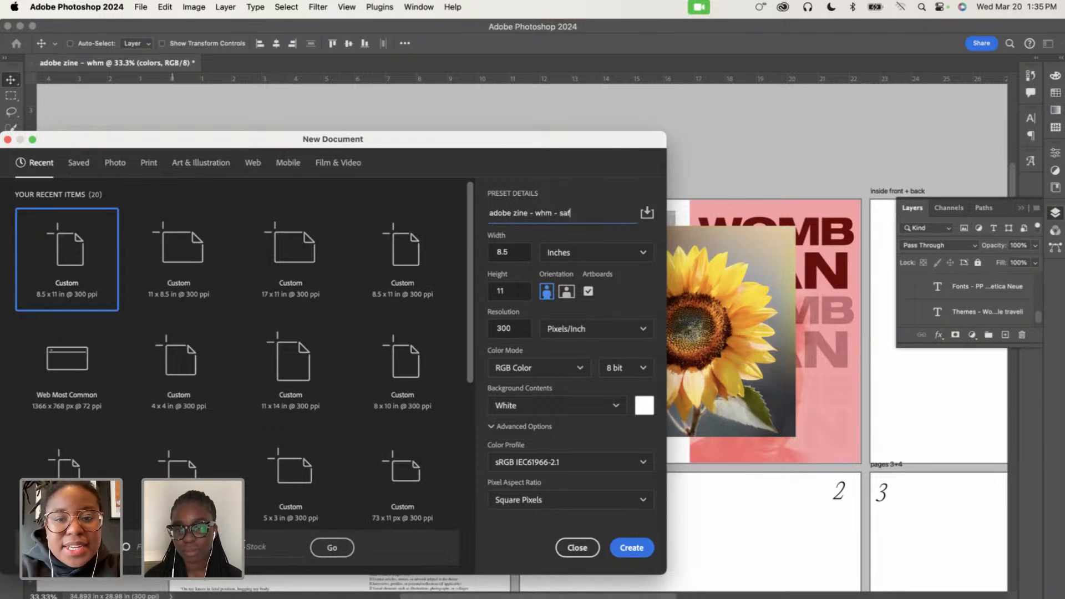
left_click(565, 292)
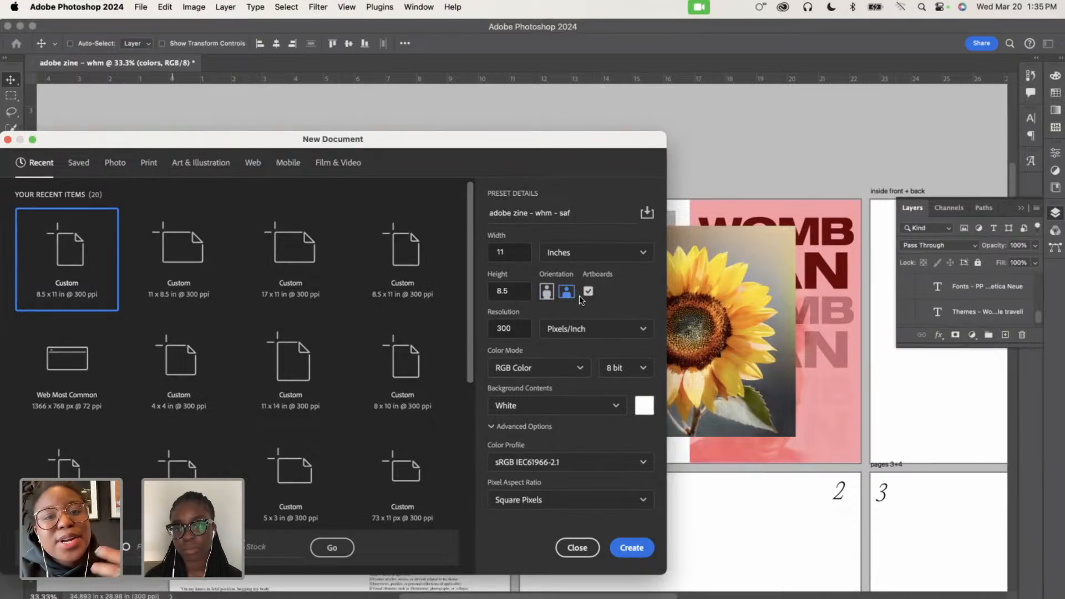
left_click(629, 547)
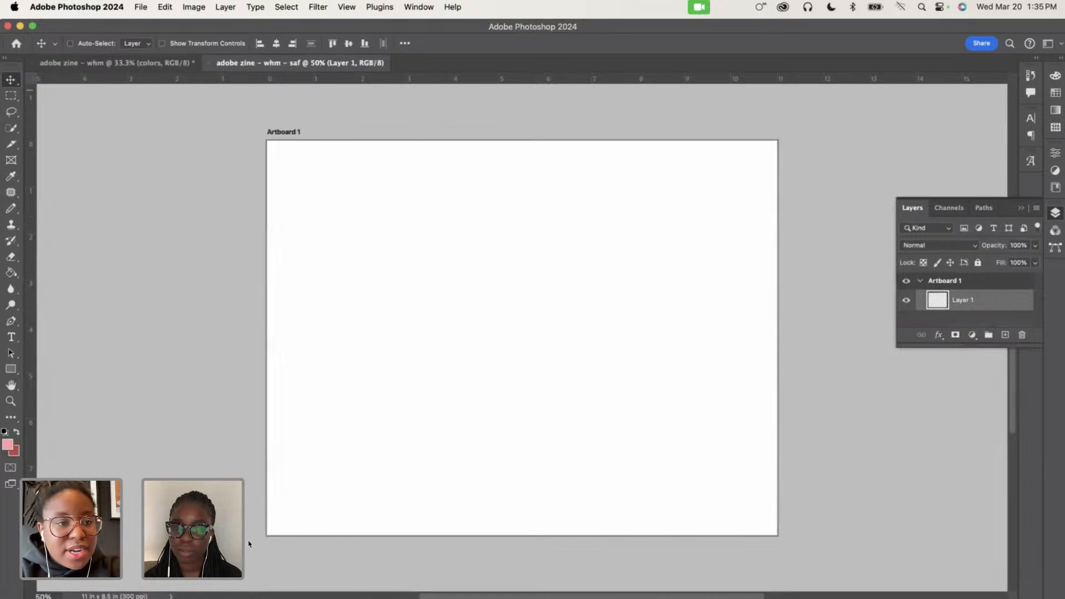
Rename the artboard as "brainstorming/inspo"
left_click(10, 337)
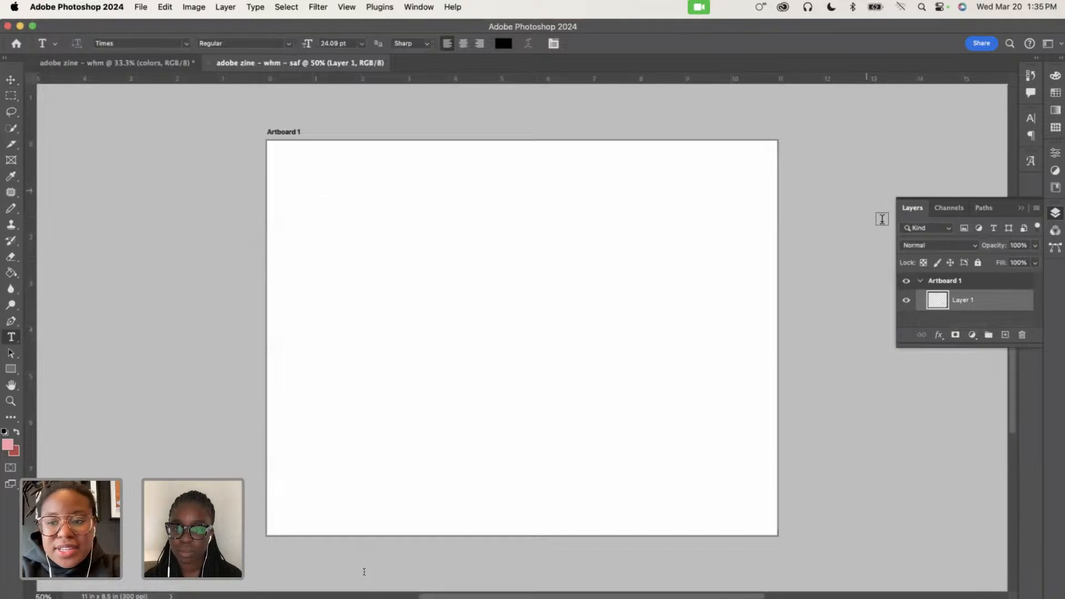
double_click(944, 282)
type("b")
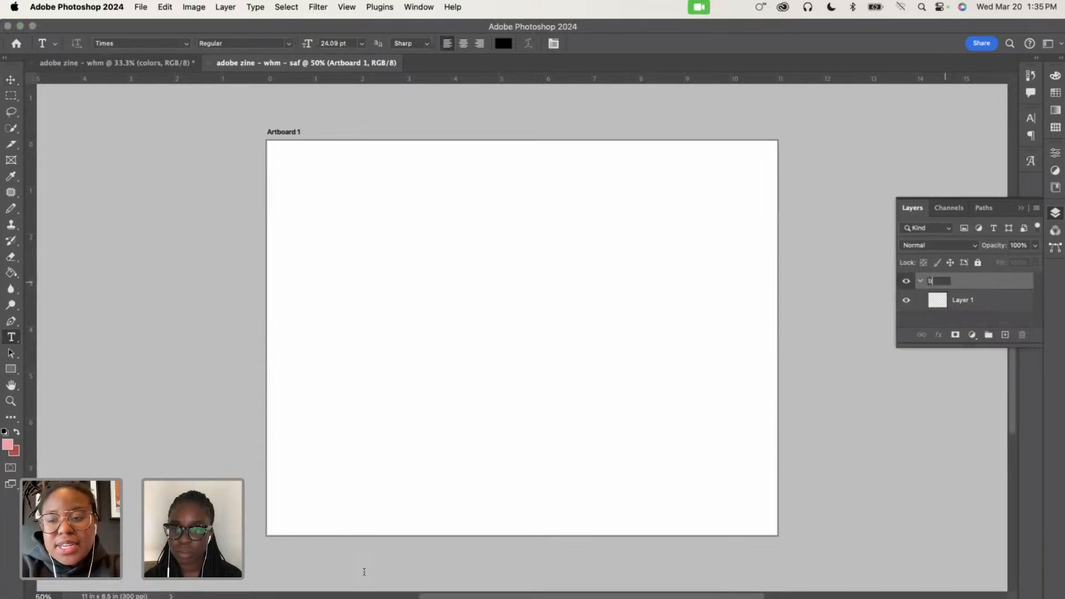
type("rainstorming")
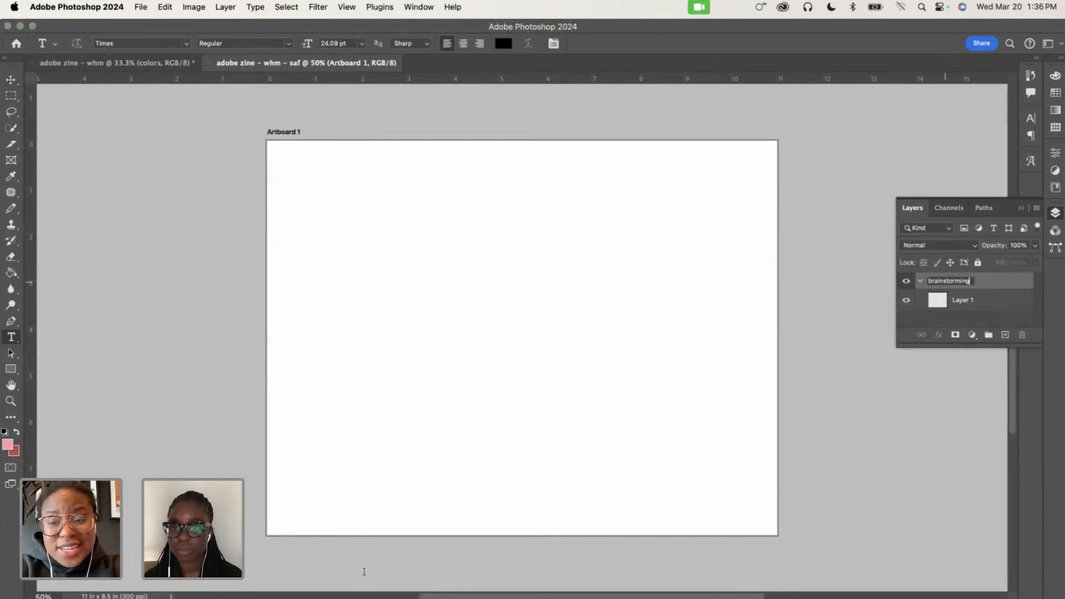
type("/inspo")
key("Return")
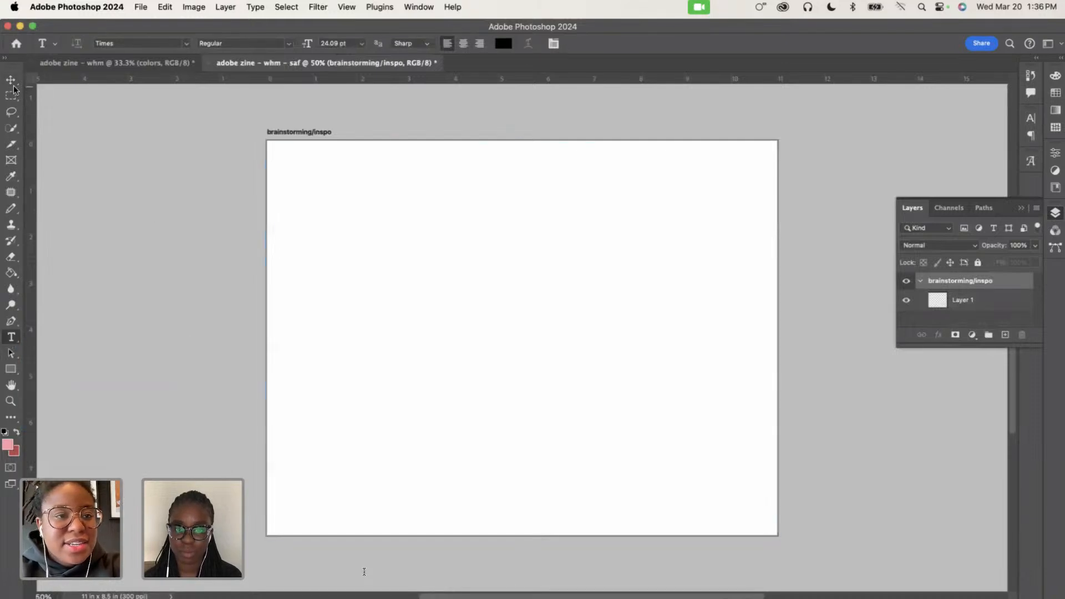
Add the title text "Brainstorming/ Inspo" in the upper part of the artboard
left_click(315, 233)
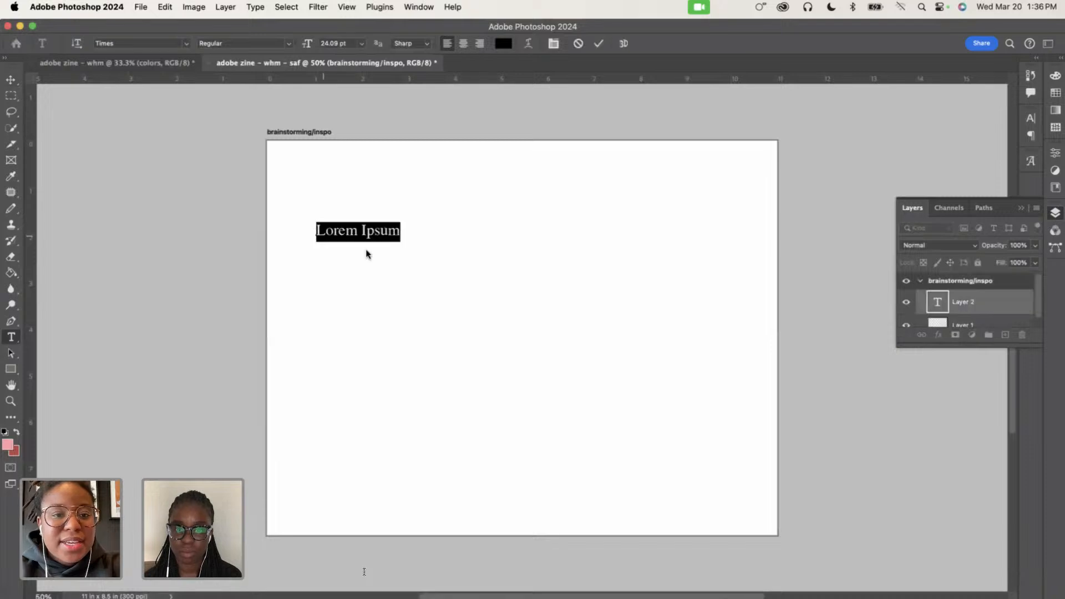
type("Brainsvto")
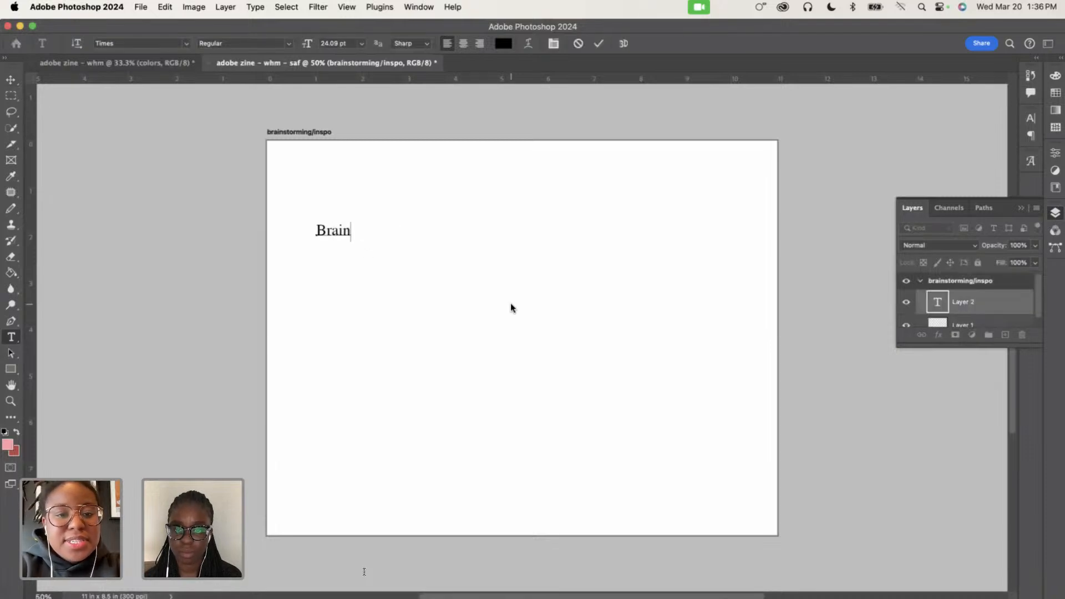
key("BackSpace")
key("BackSpace")
key("BackSpace")
key("BackSpace")
type("st")
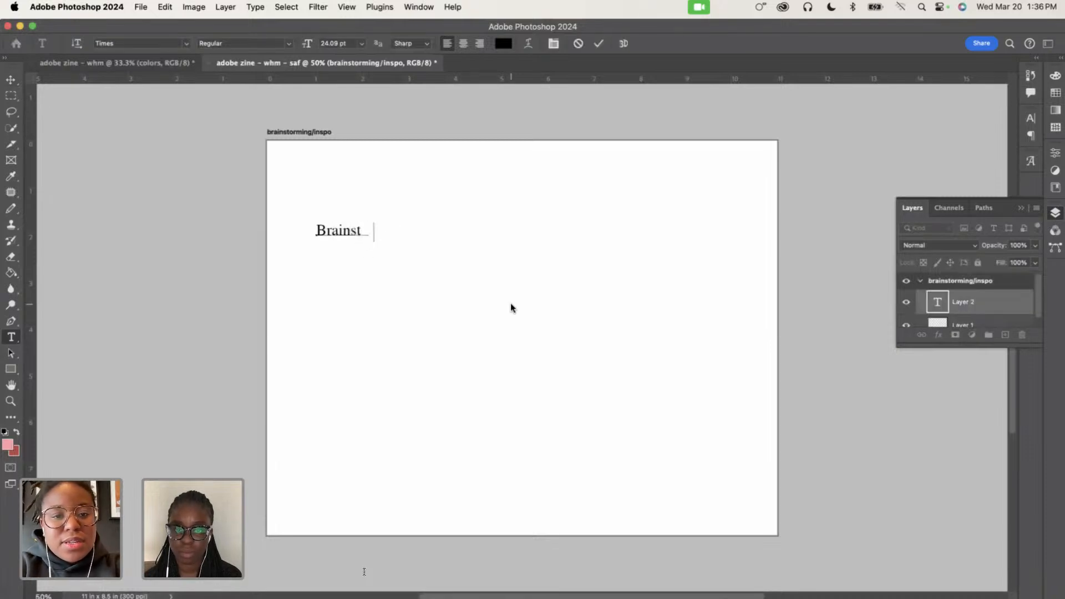
type("orming/")
key("BackSpace")
type("/ ")
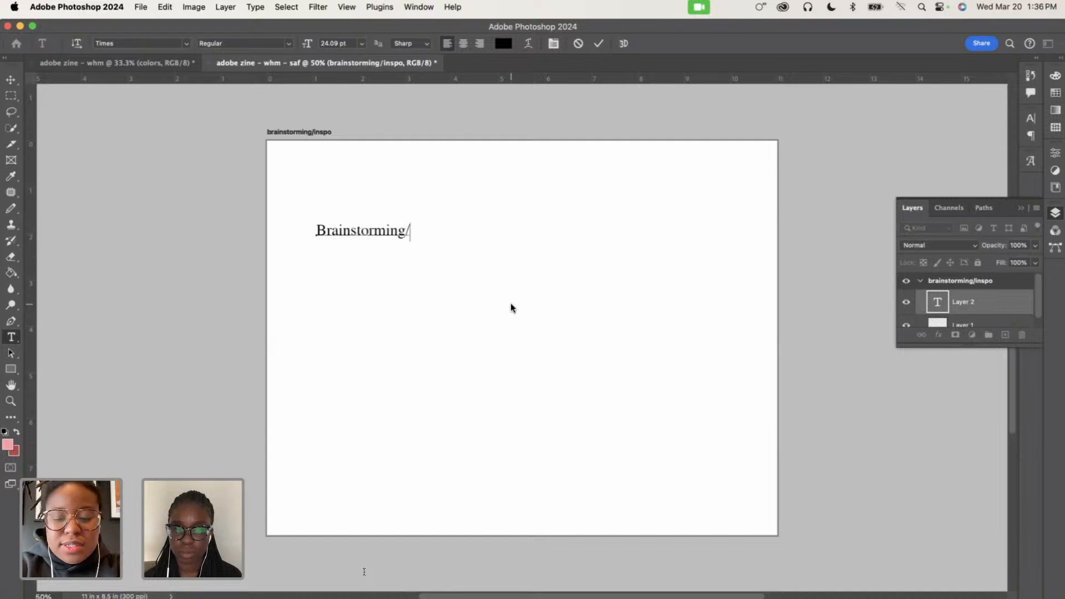
type("Inspo")
Format the title as 32 pt PP Editorial New Ultralight Italic and move it to the artboard's upper-left corner
key("super+a")
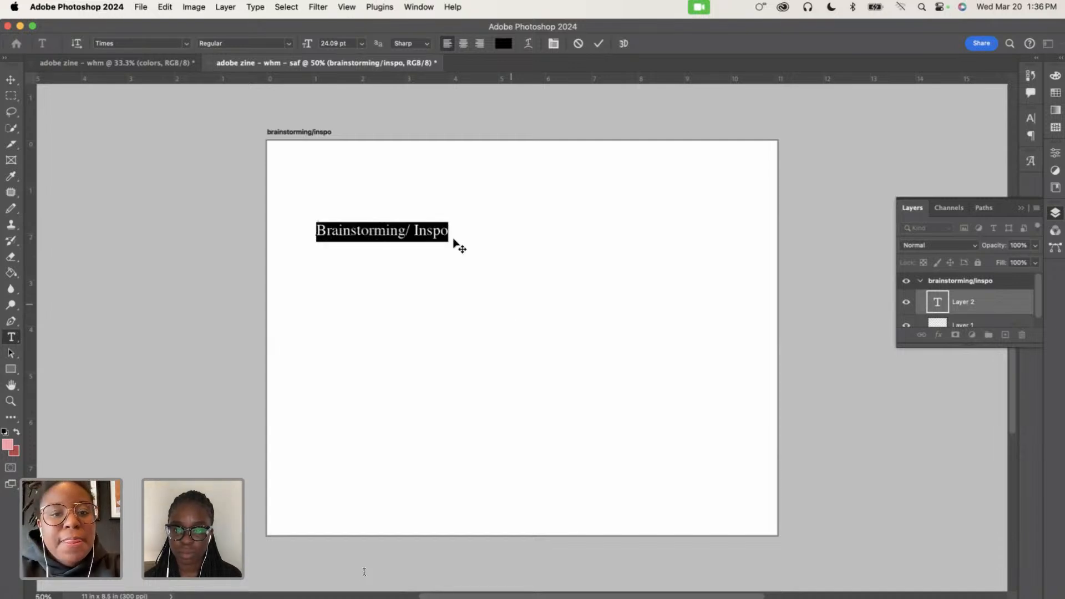
left_click(121, 40)
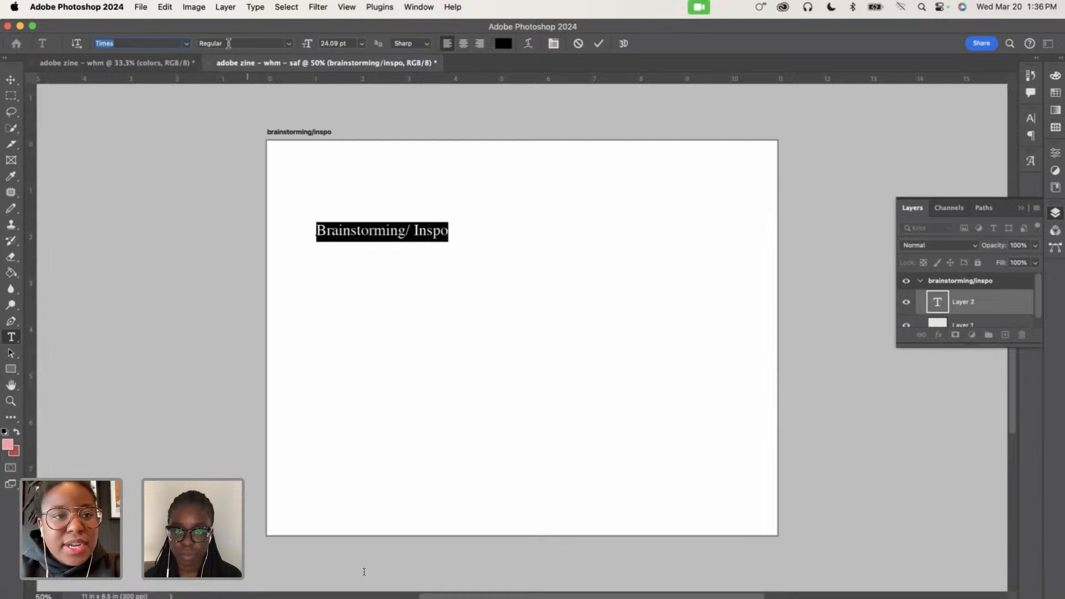
left_click(187, 44)
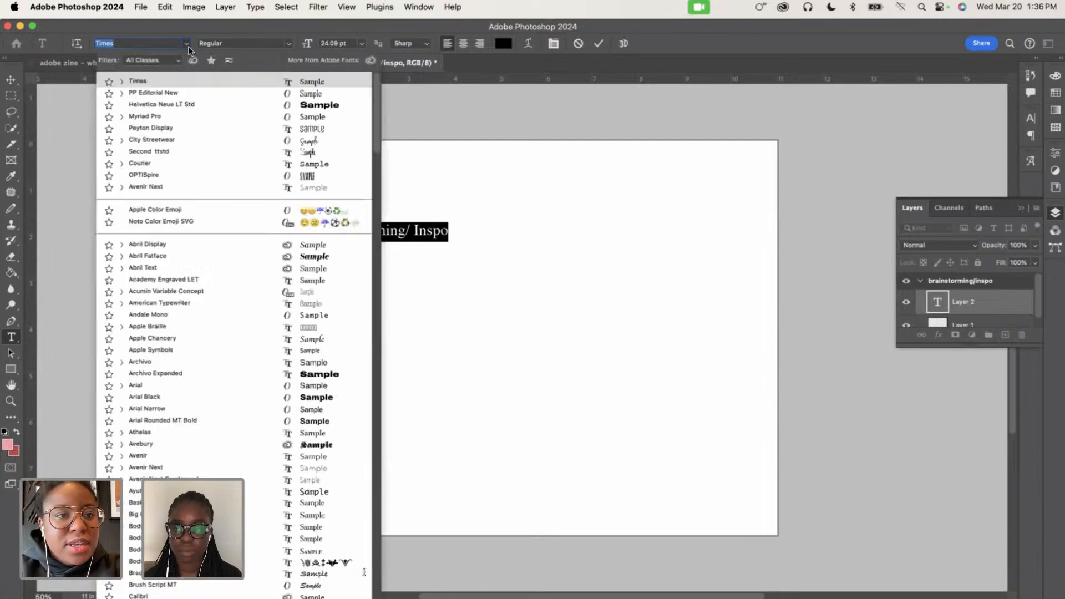
left_click(193, 96)
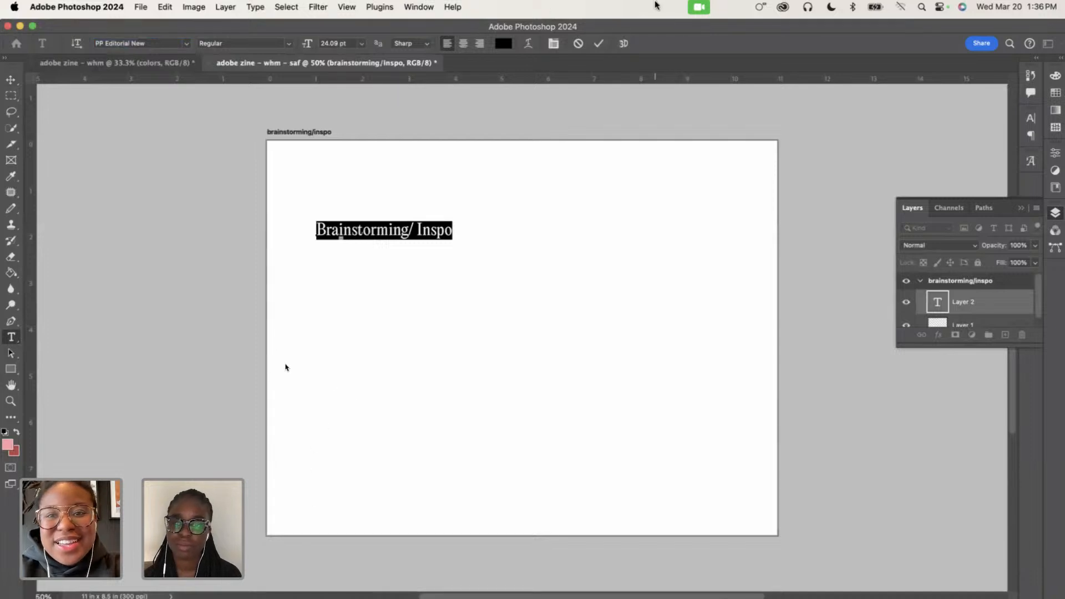
left_click(553, 43)
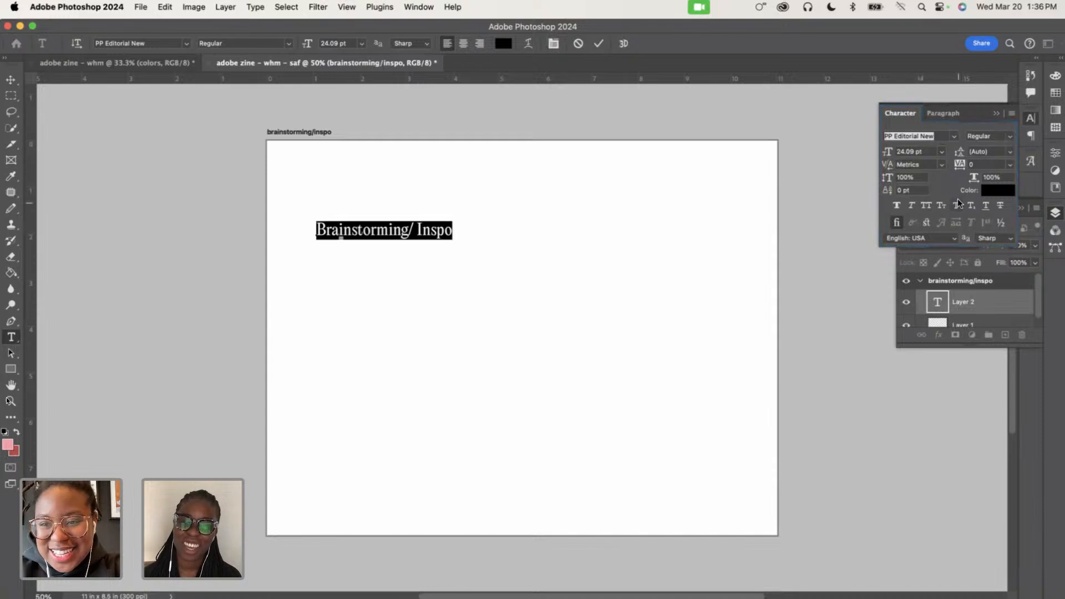
left_click_drag(888, 155, 894, 156)
left_click(1015, 139)
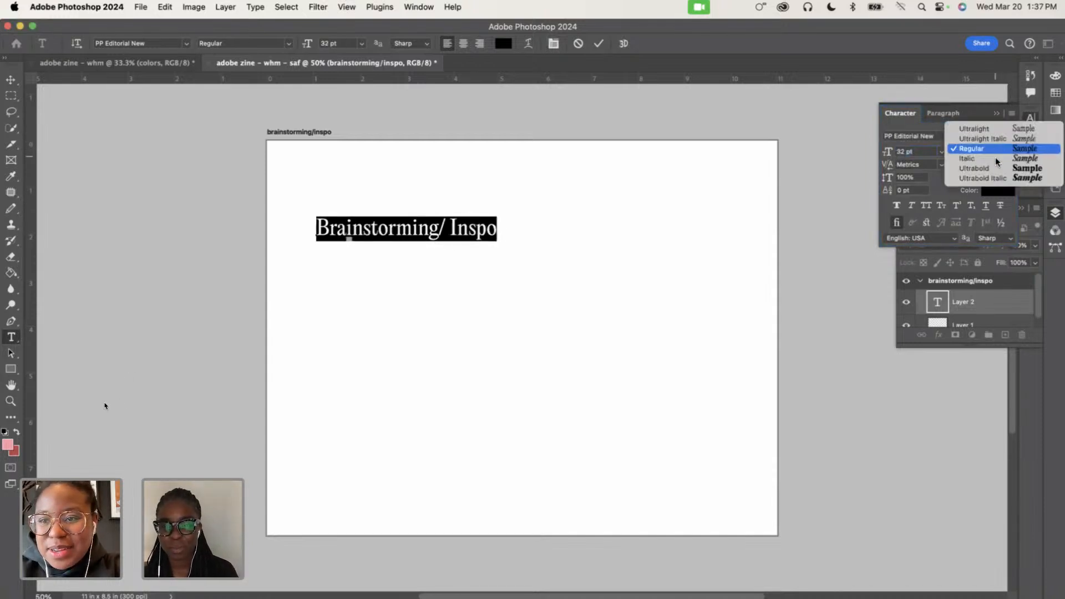
left_click(962, 147)
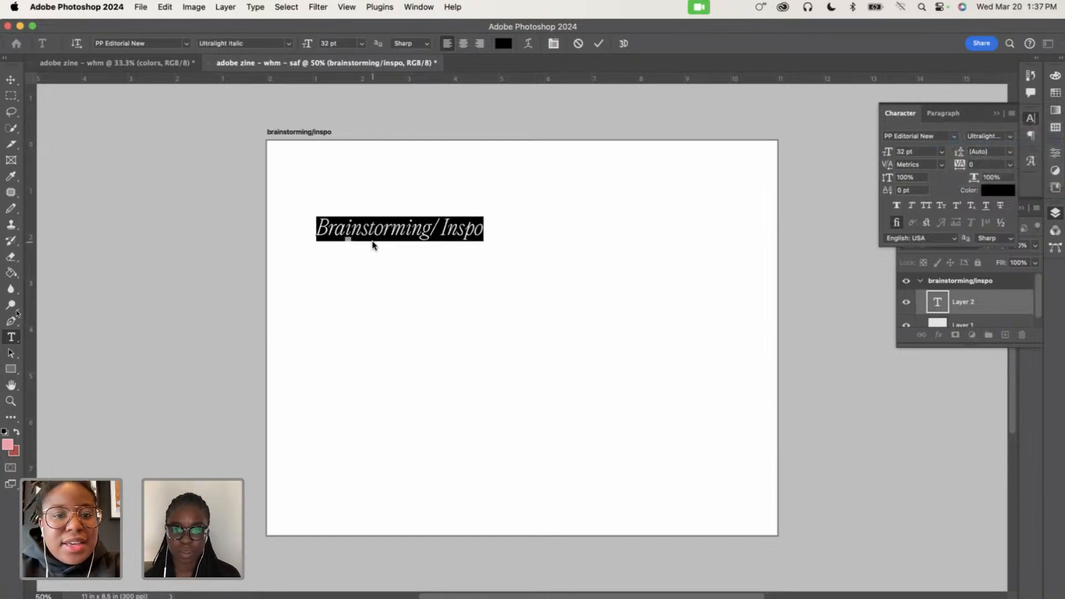
left_click_drag(373, 241, 333, 183)
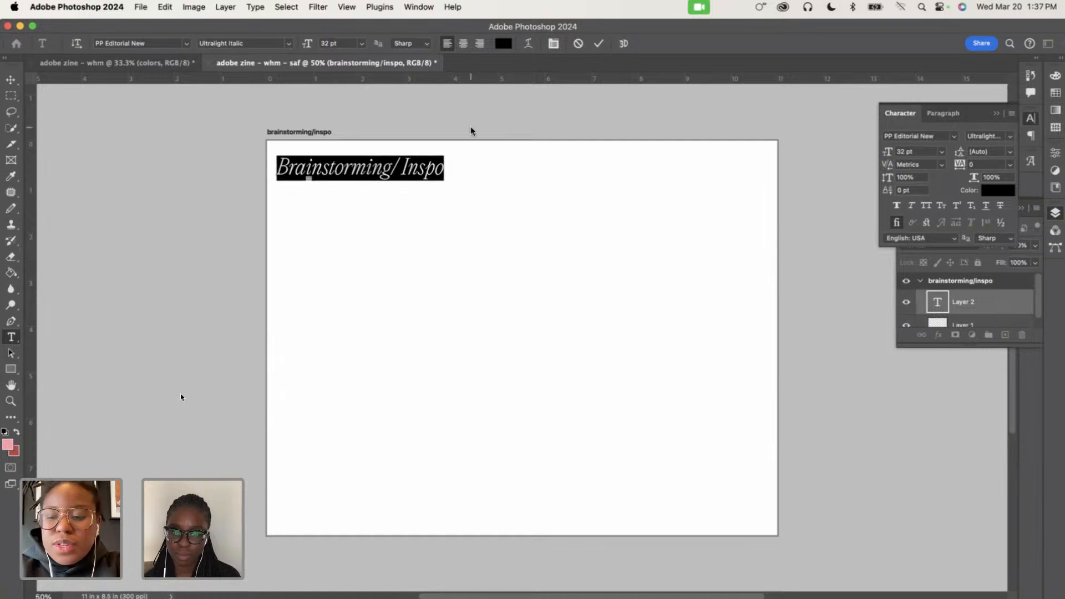
left_click(987, 305)
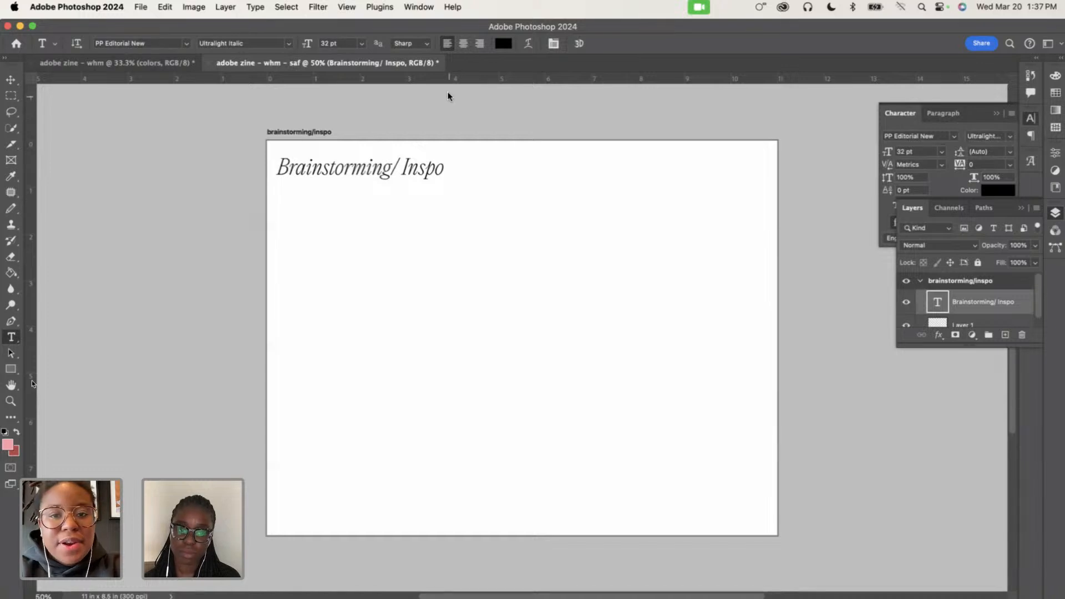
Add a "Themes" heading below the title and set its font to Helvetica Neue LT Std, 83 Heavy Extended
left_click(310, 239)
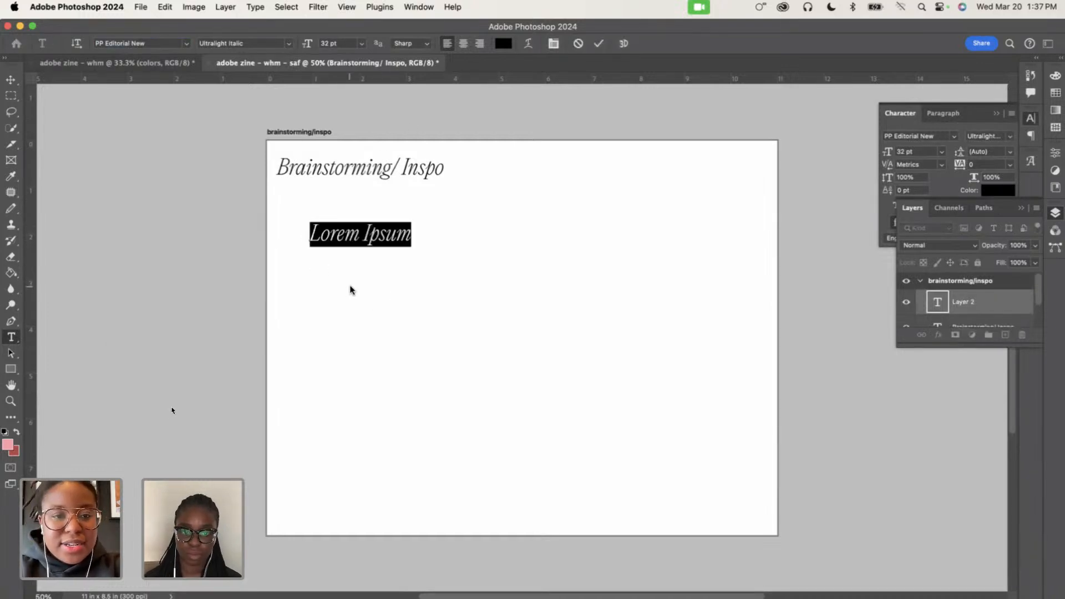
type("Themes")
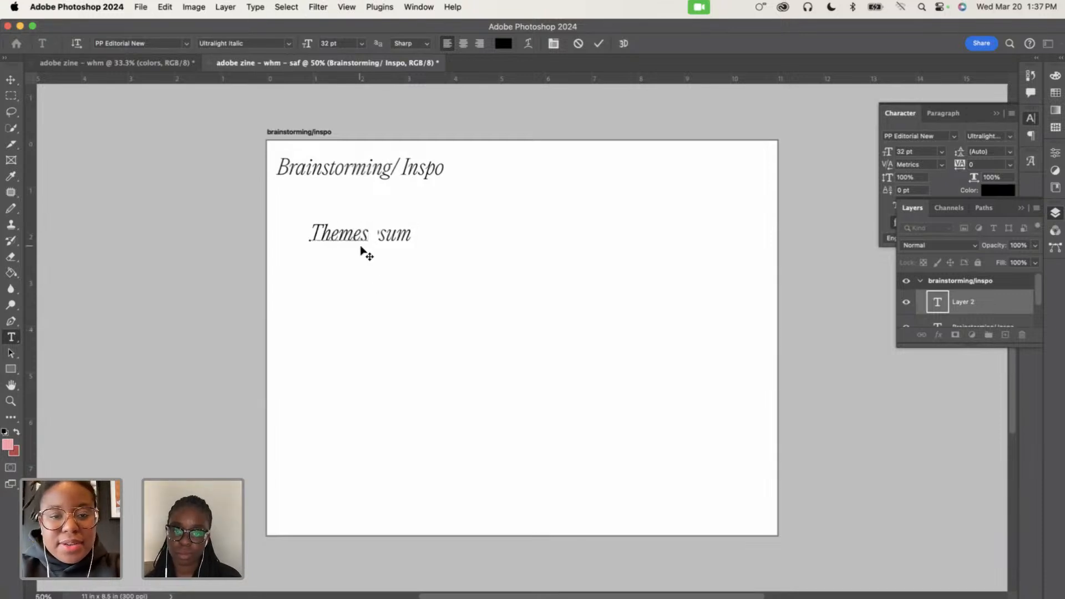
double_click(350, 236)
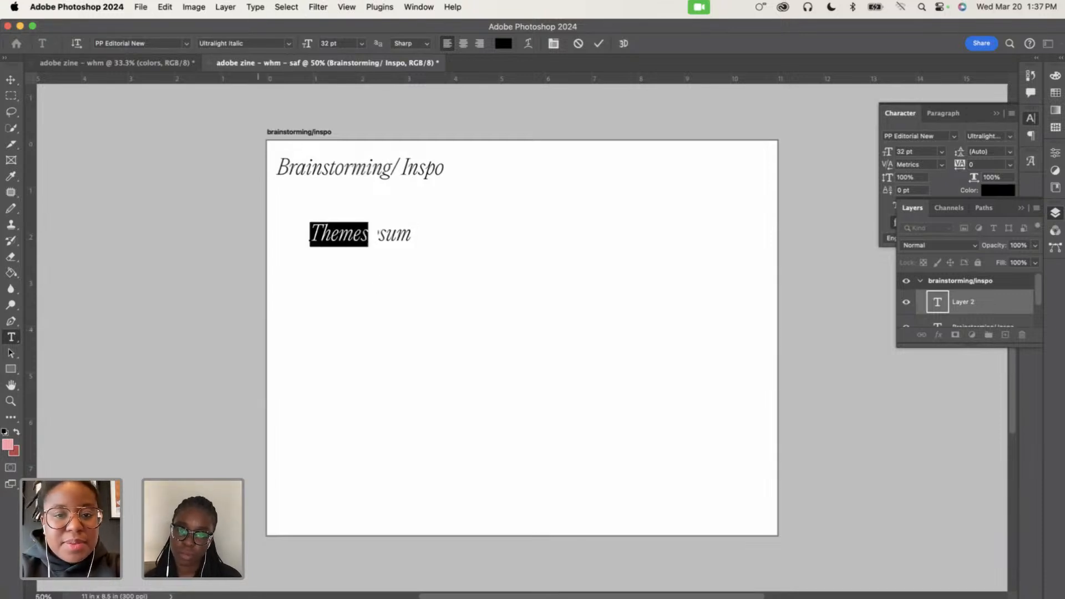
left_click(141, 43)
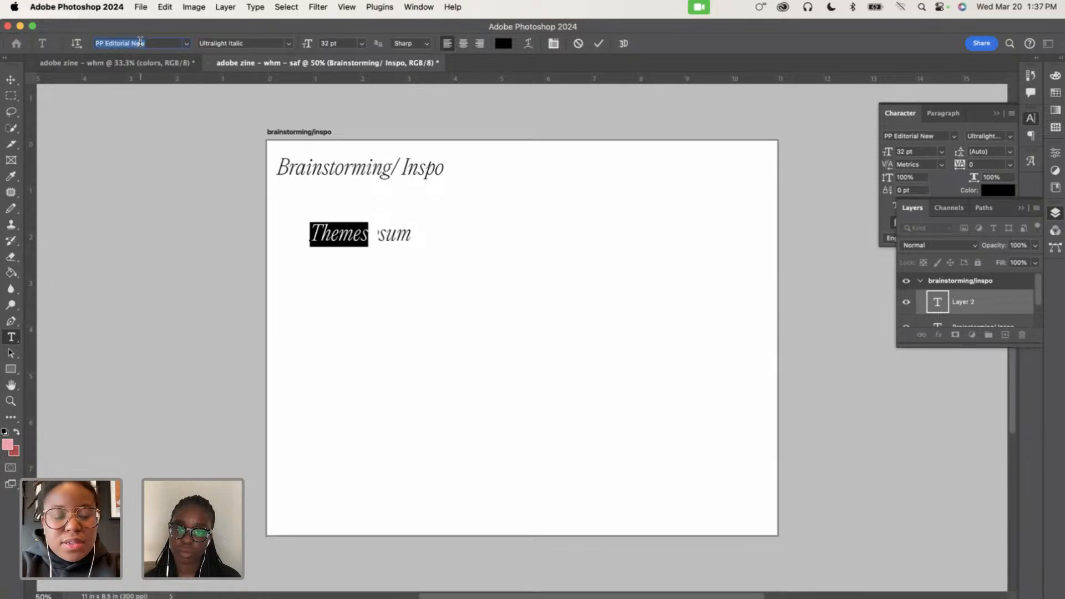
key("BackSpace")
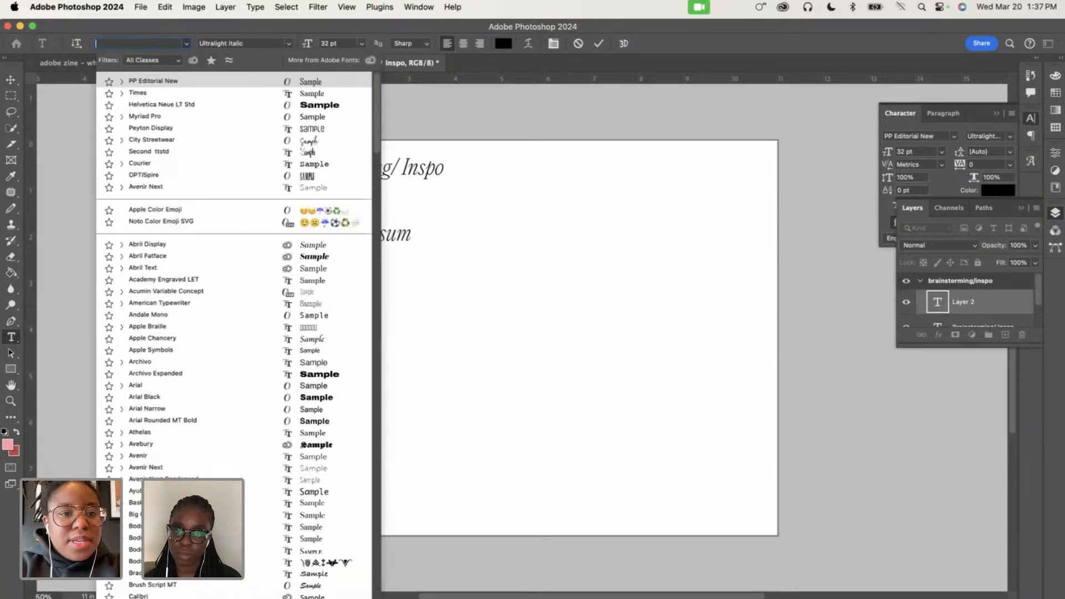
left_click(185, 103)
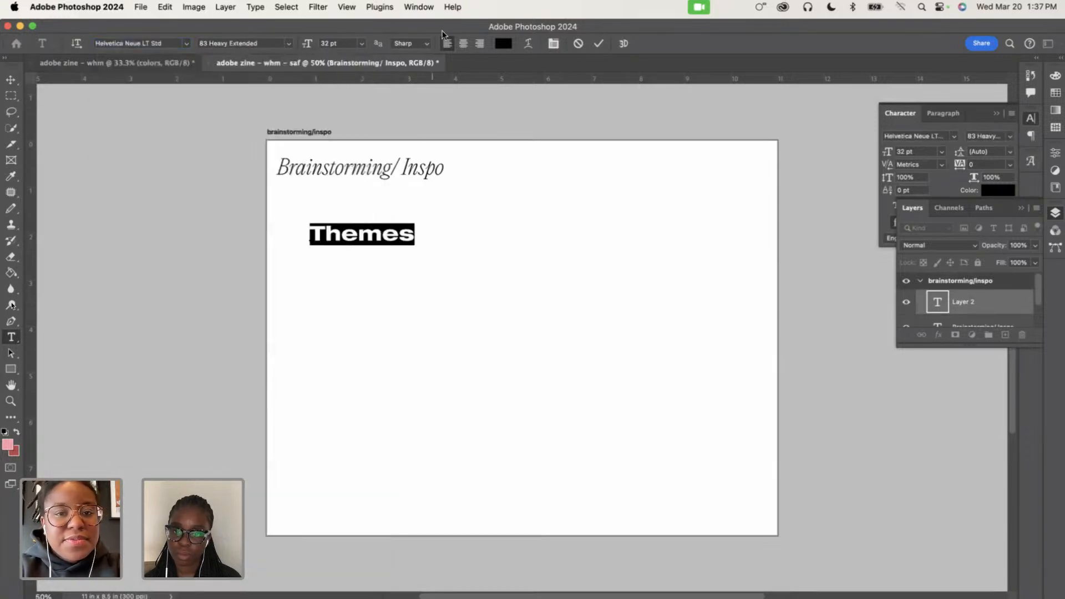
Underline the "Themes" heading
left_click(552, 45)
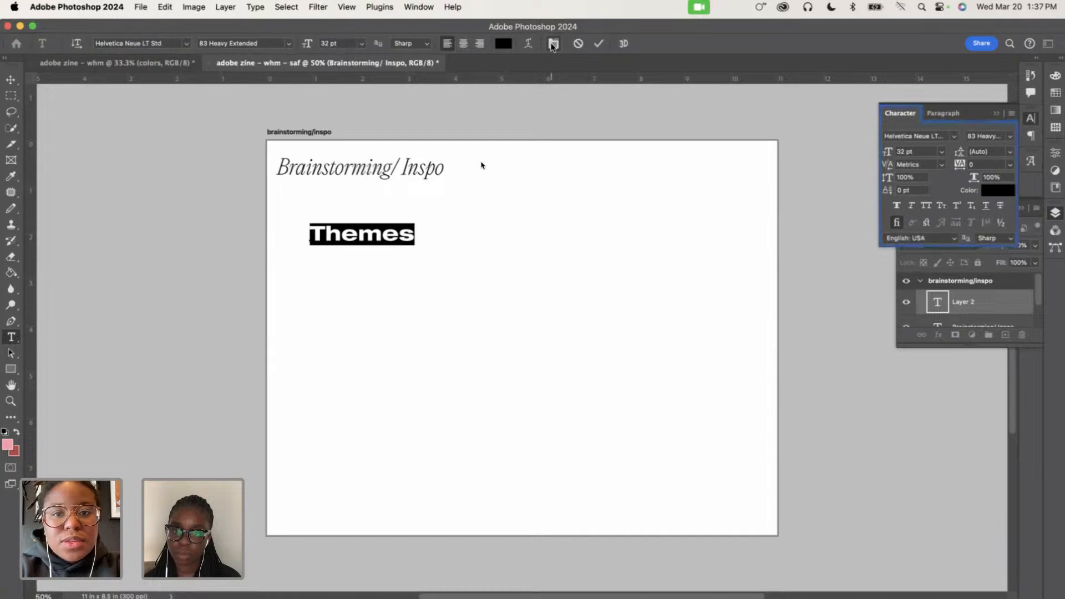
left_click(553, 46)
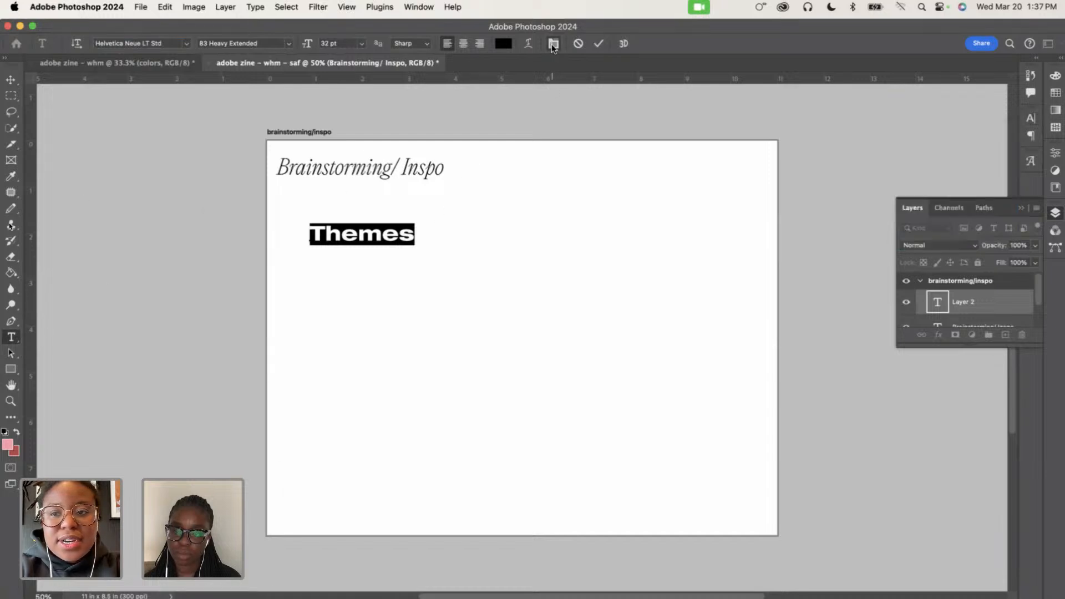
left_click(553, 46)
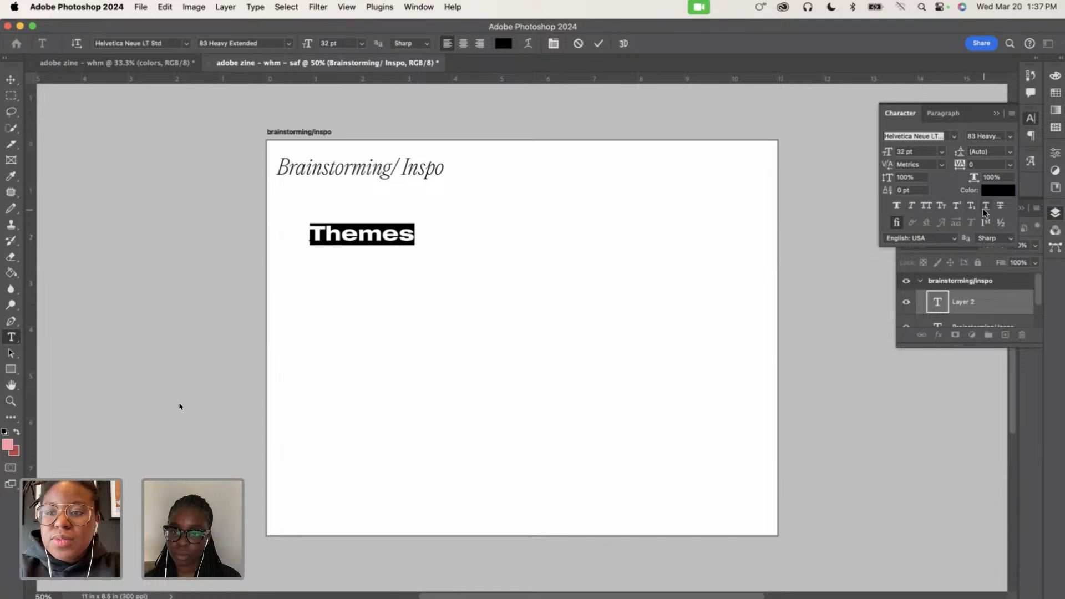
left_click(984, 210)
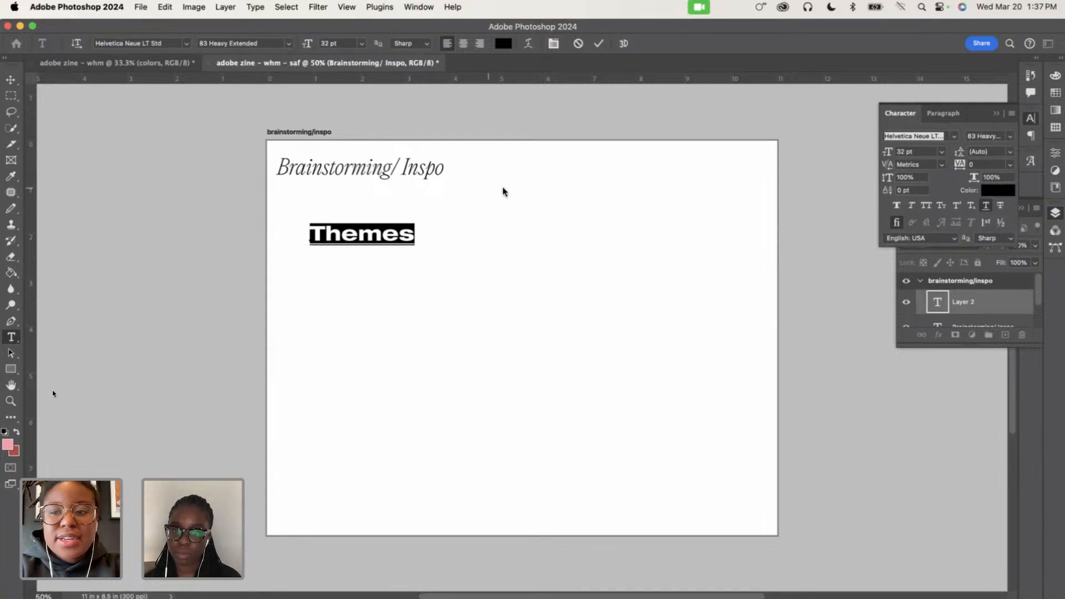
Add the line "-women in travel" directly under the "Themes" heading in the same text layer
left_click(415, 236)
key("Return")
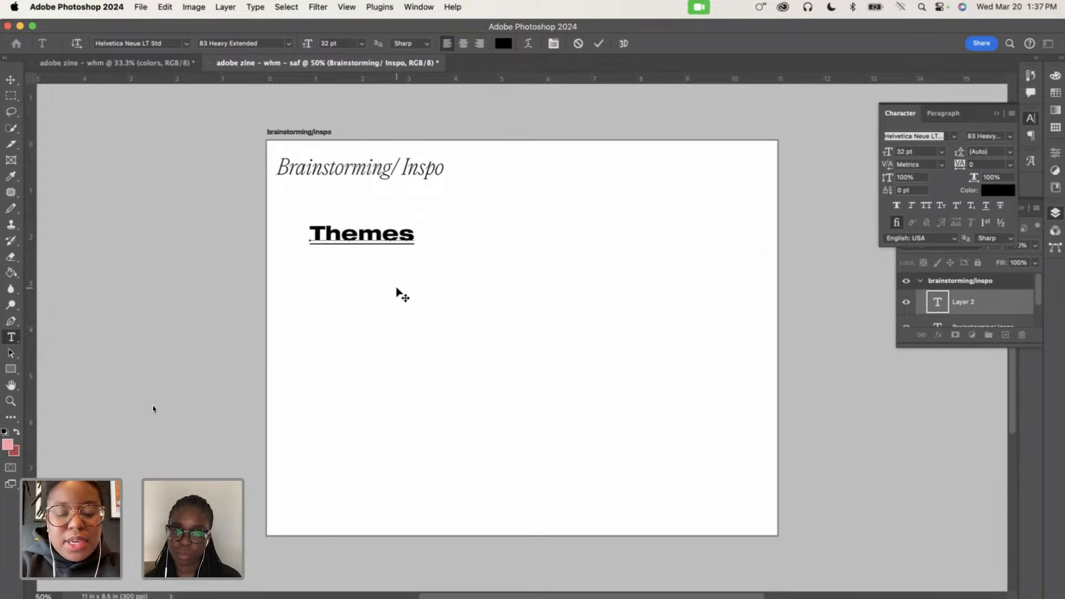
type("women in")
key("BackSpace")
key("BackSpace")
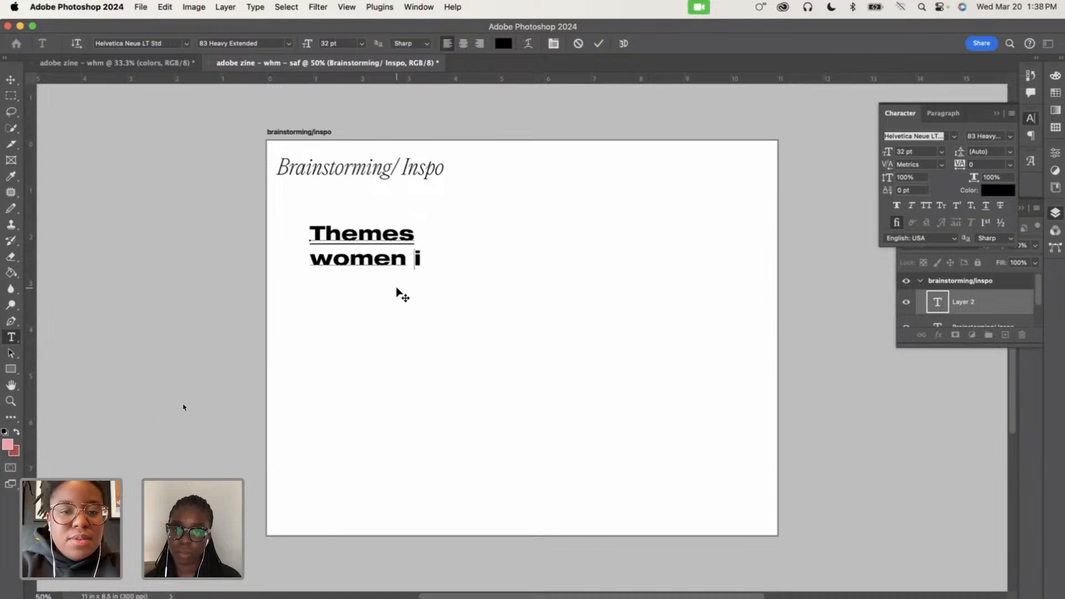
key("BackSpace")
key("BackSpace")
key("BackSpace")
key("BackSpace")
key("BackSpace")
key("BackSpace")
key("BackSpace")
key("BackSpace")
key("Return")
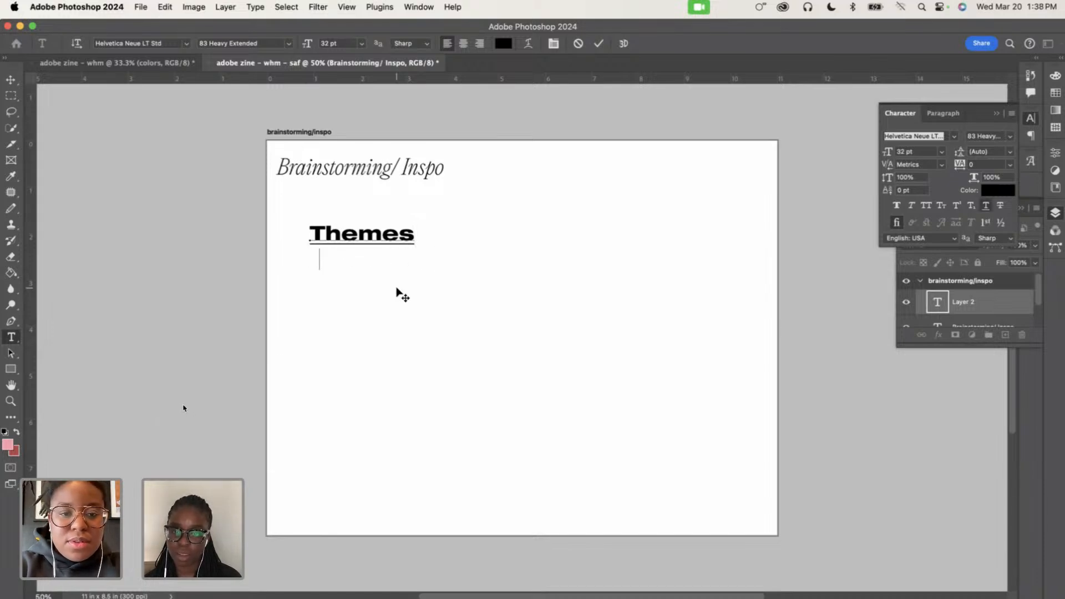
type("-women in travel")
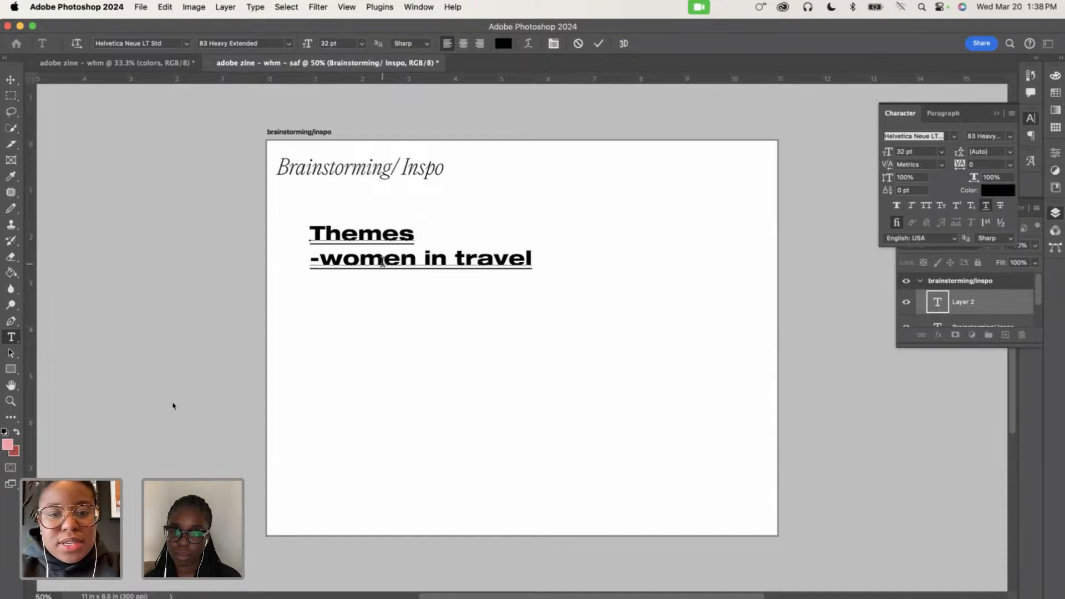
Remove the underline from the "-women in travel" line and set its size to 18 pt
left_click_drag(310, 258, 533, 259)
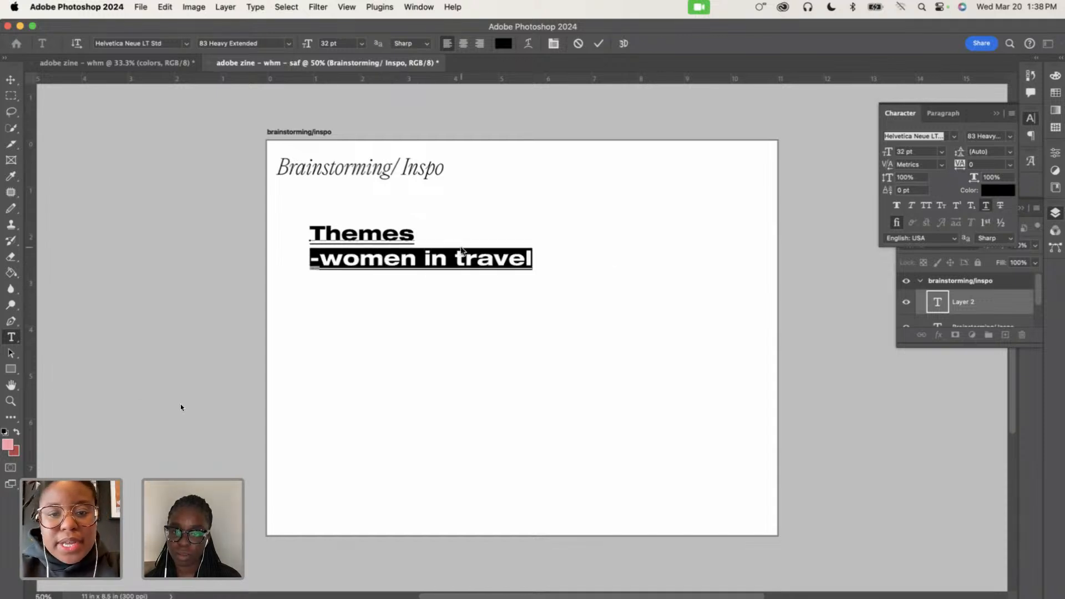
left_click(986, 211)
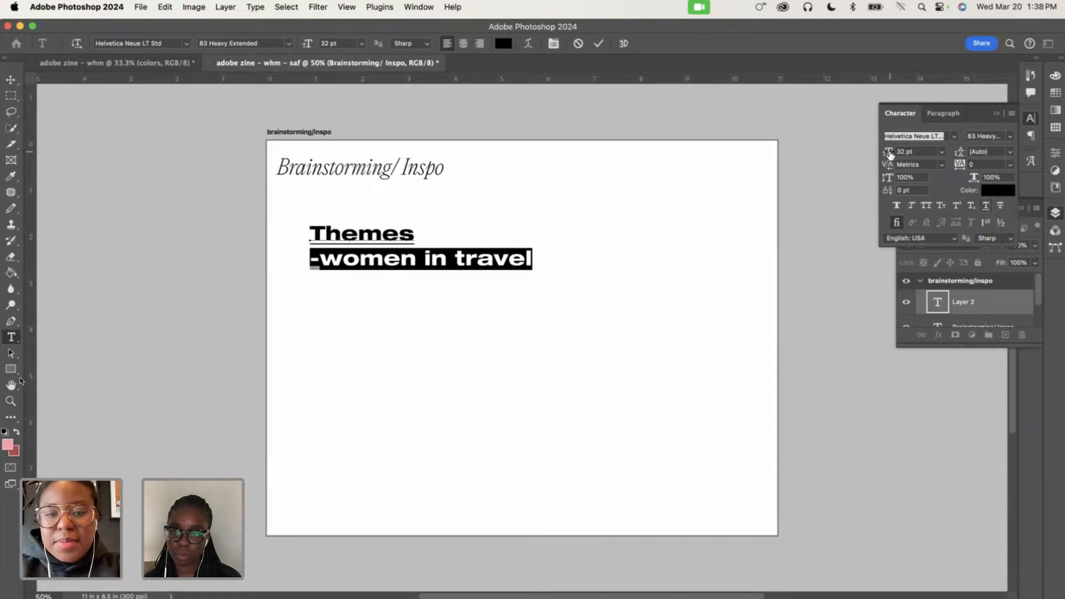
left_click_drag(890, 154, 880, 156)
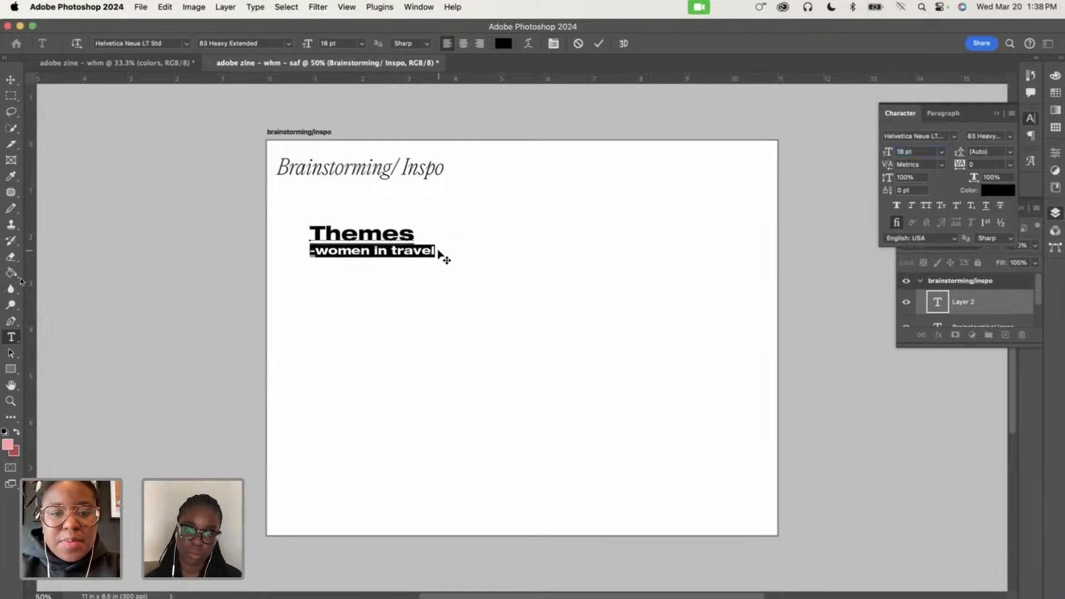
double_click(434, 250)
key("Right")
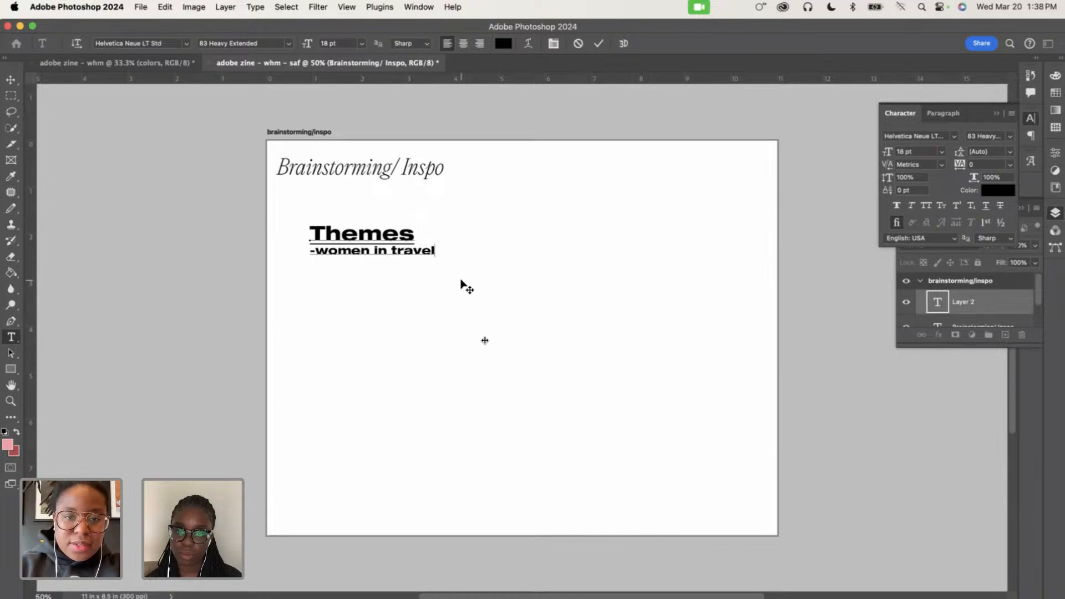
Add the line "- liberated women" beneath "-women in travel" in the Themes text layer
key("Return")
type("-")
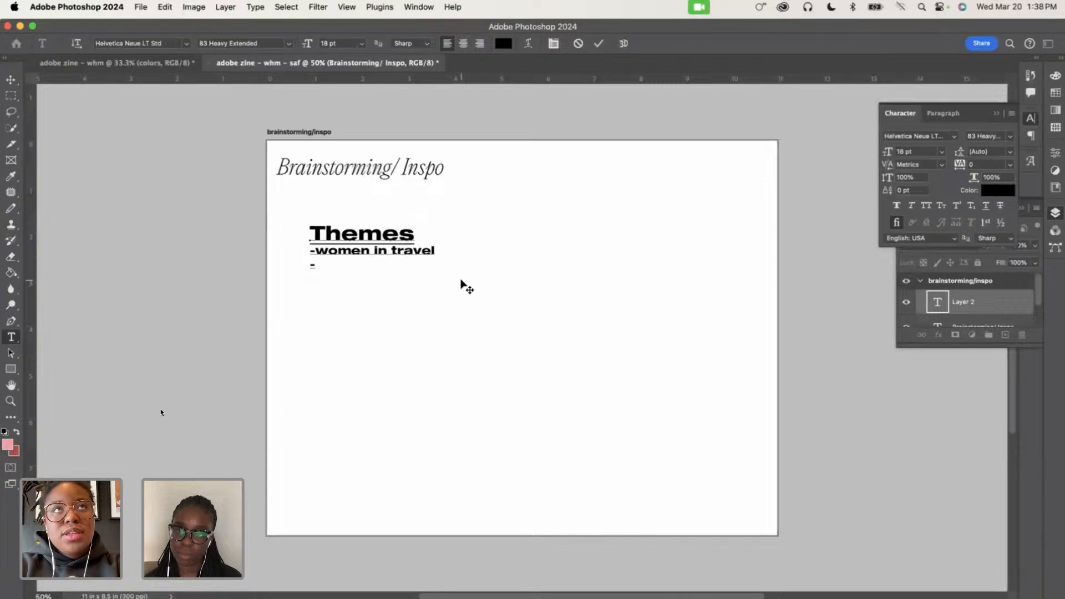
type("liu")
key("BackSpace")
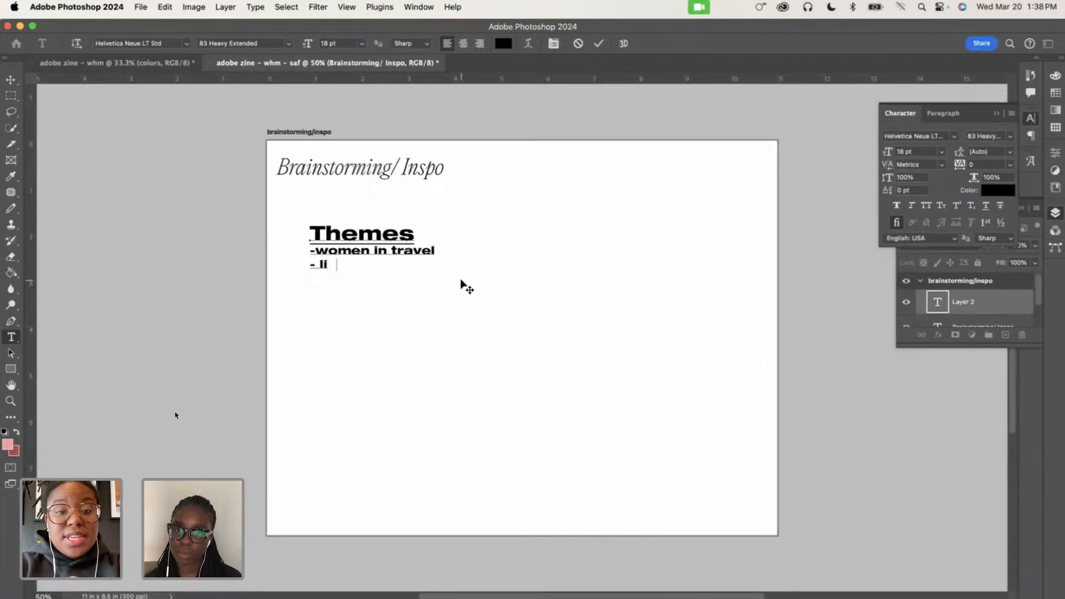
type("berated women")
key("Return")
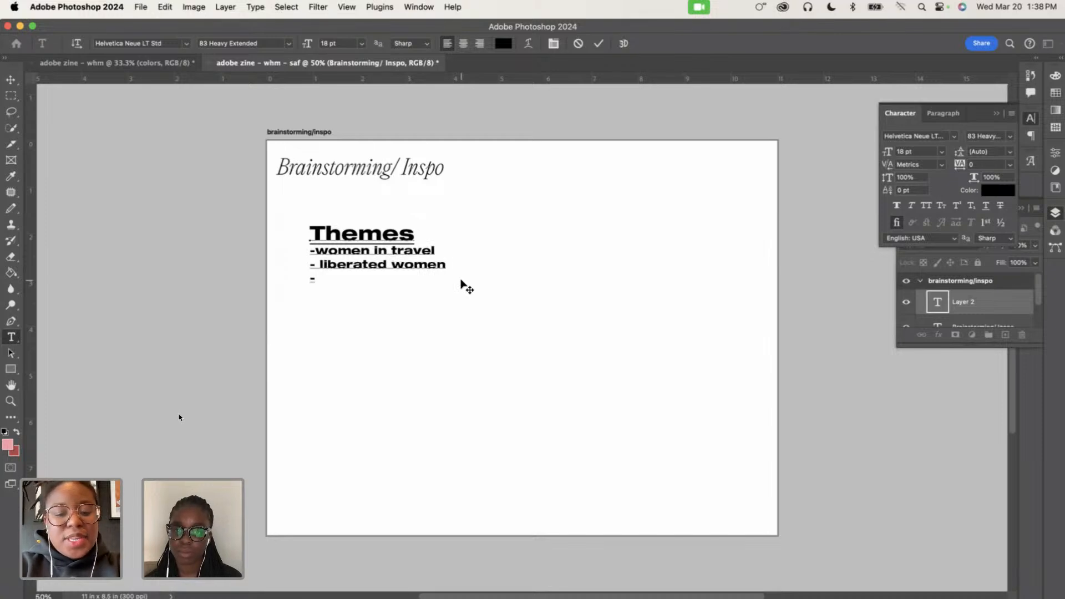
Add the lines "-my work from the few years" and "-photos of women" to the Themes list
type("-my work from ")
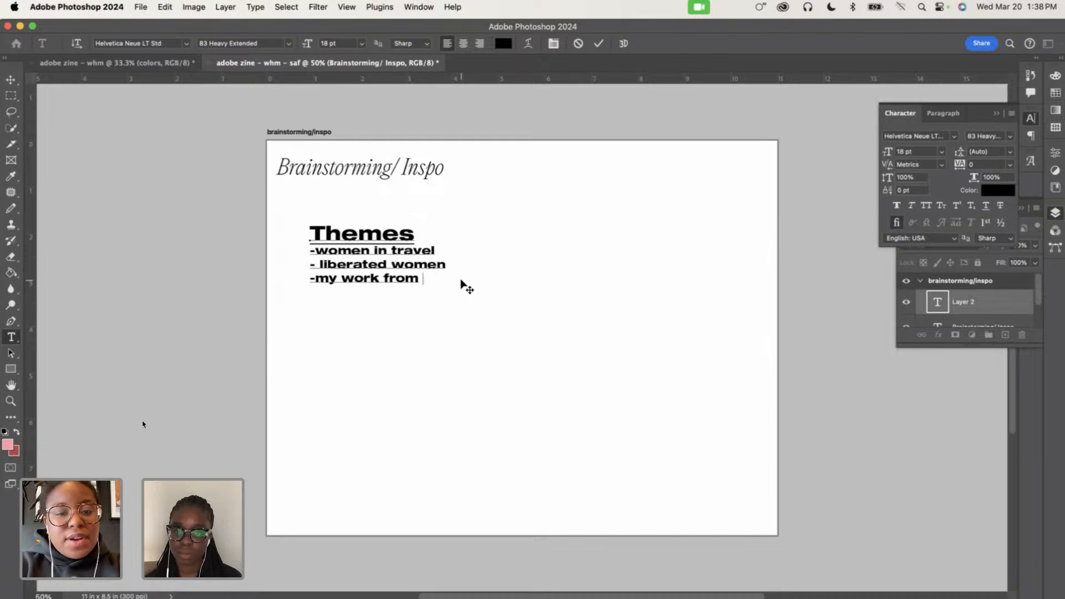
type("the f")
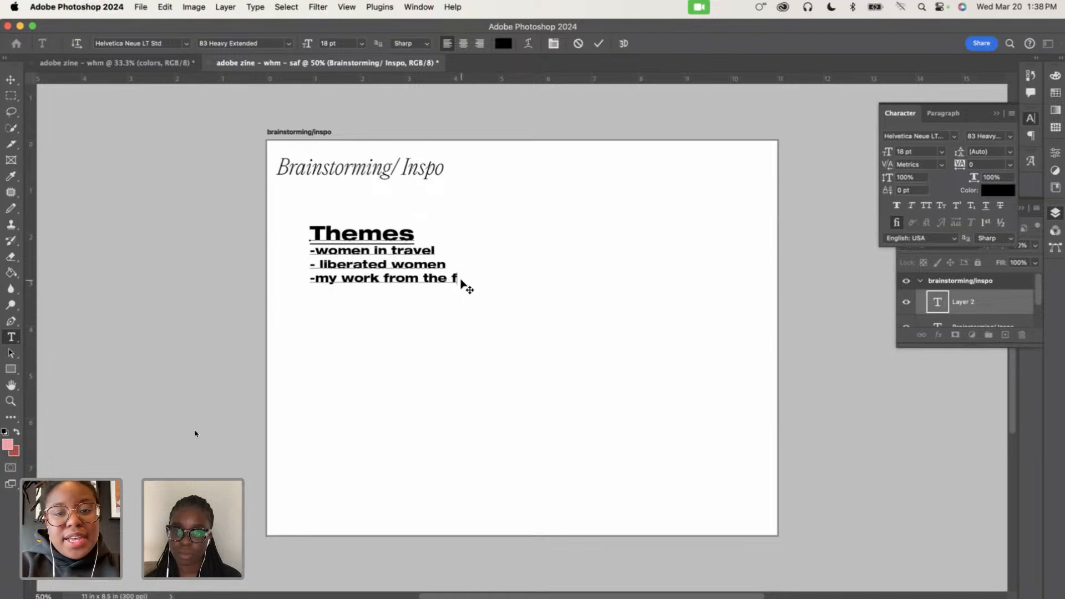
type("ew years")
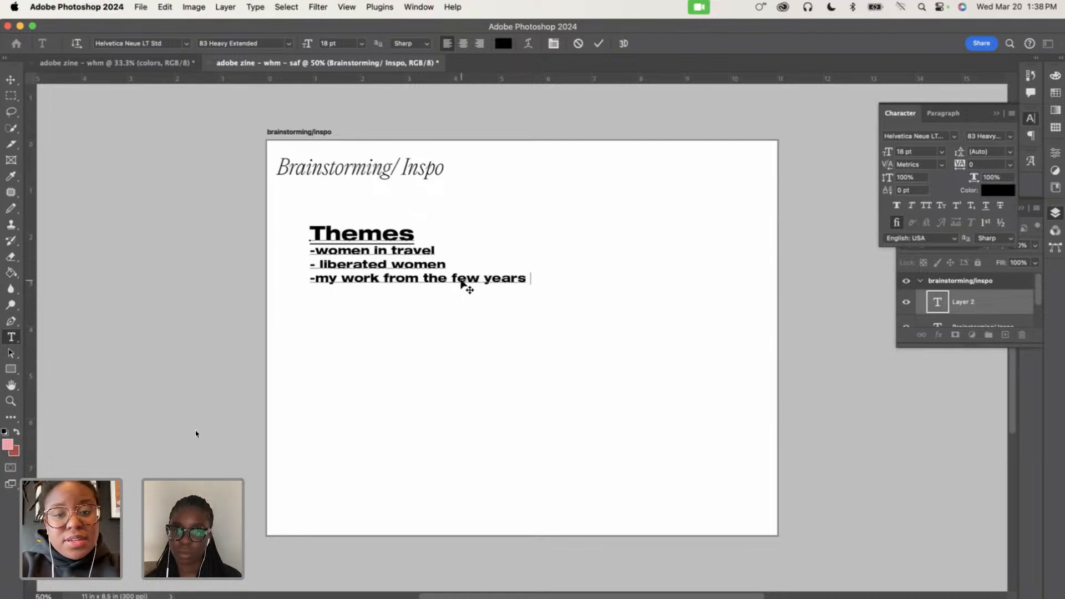
type("phot")
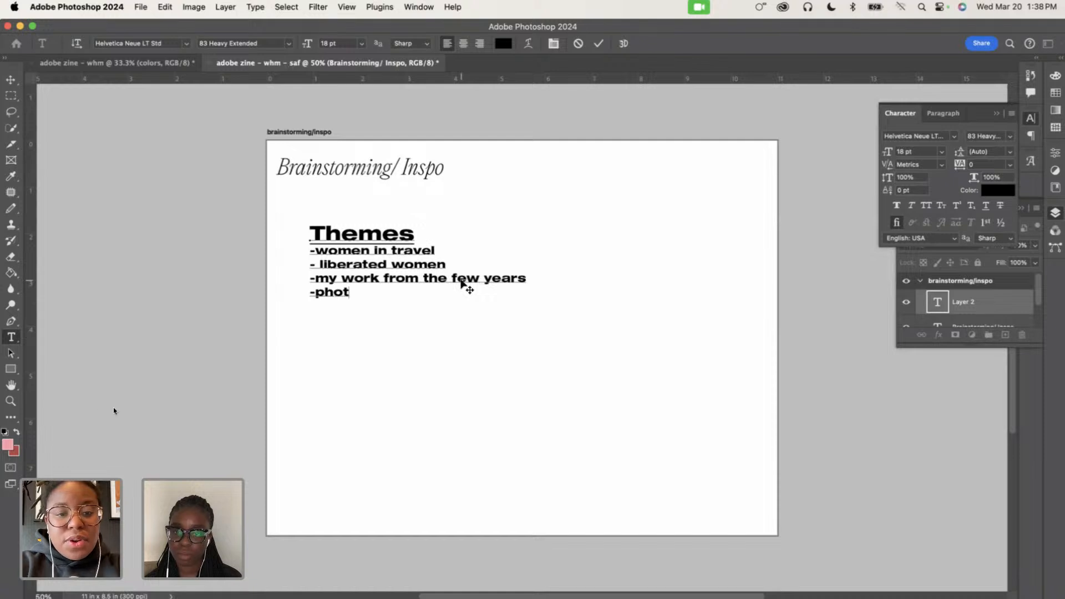
type("os of women")
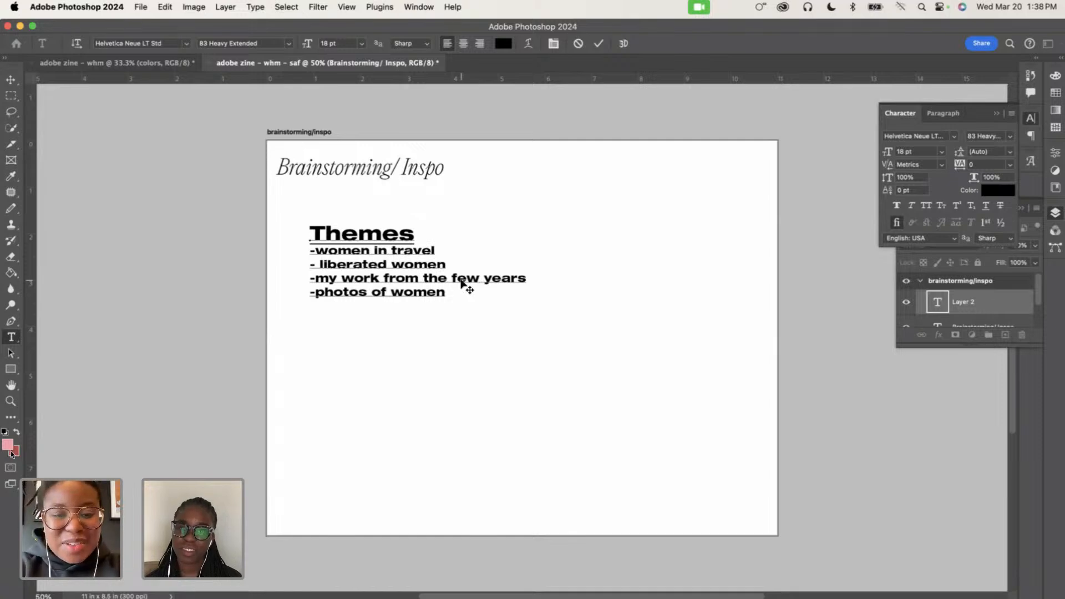
Add "-books im reading by women" as the last line of the Themes list
key("Return")
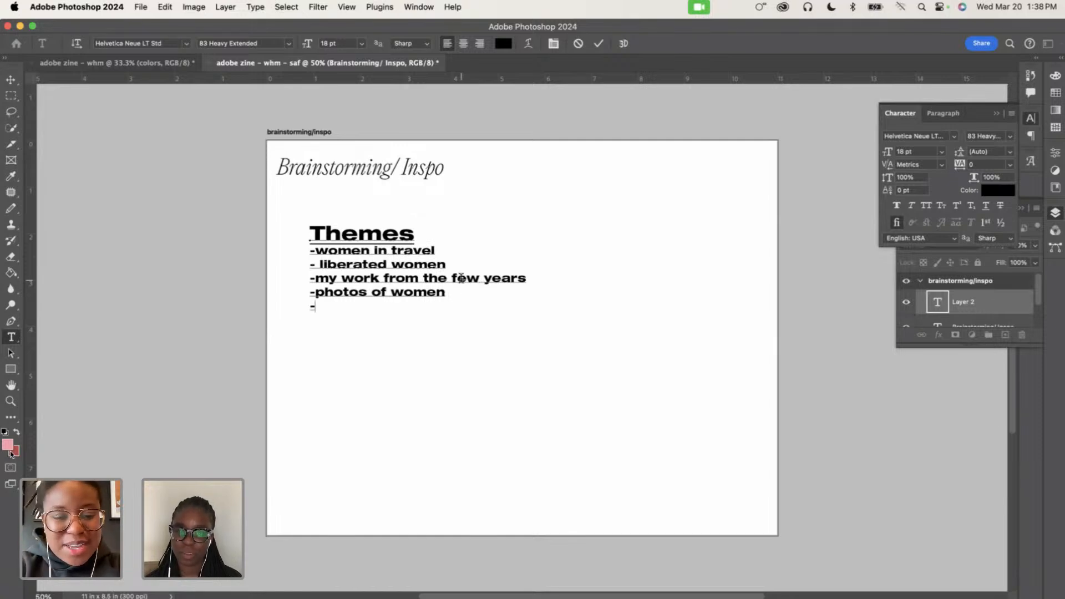
type("-")
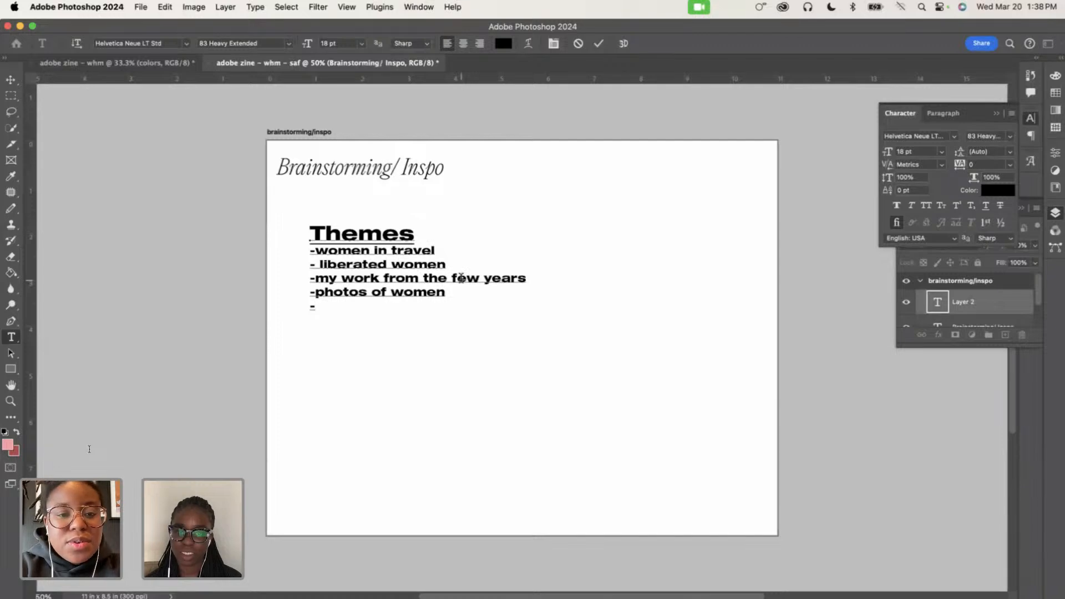
type("books imm")
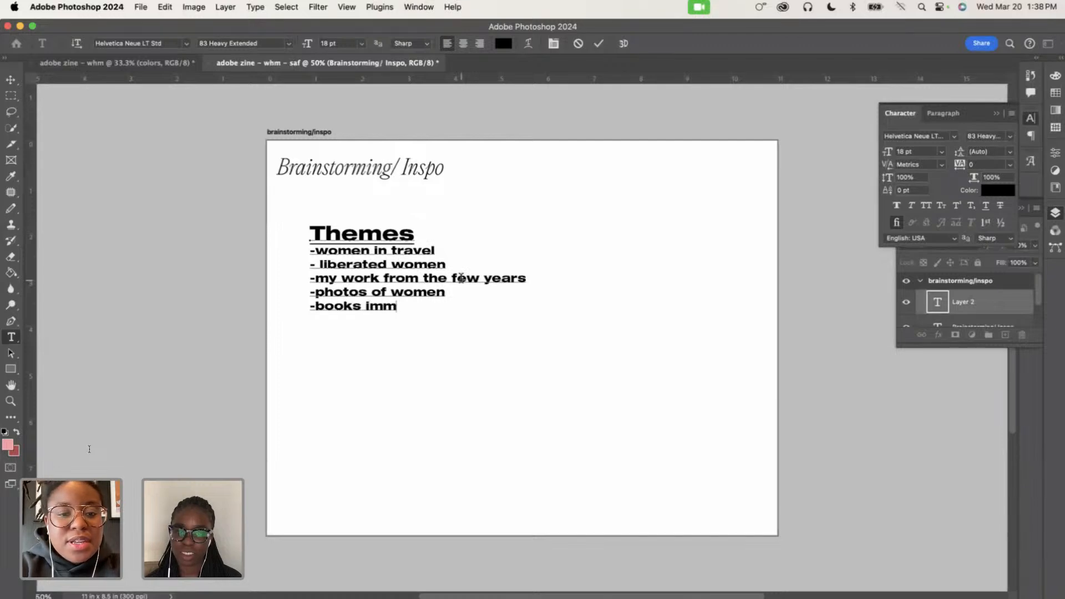
key("BackSpace")
type("reading b ")
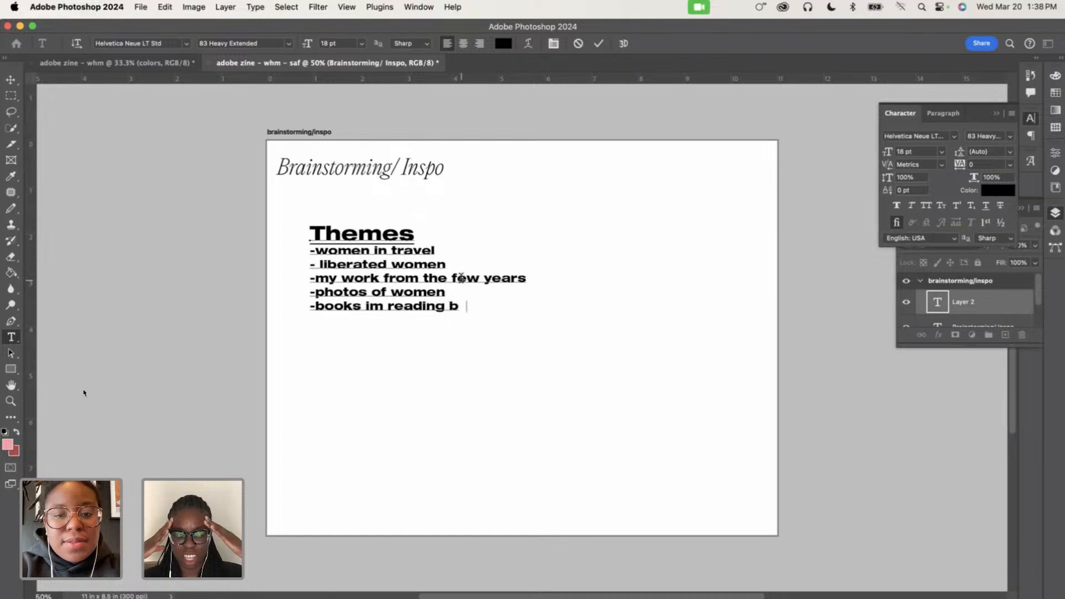
type("y women")
key("Return")
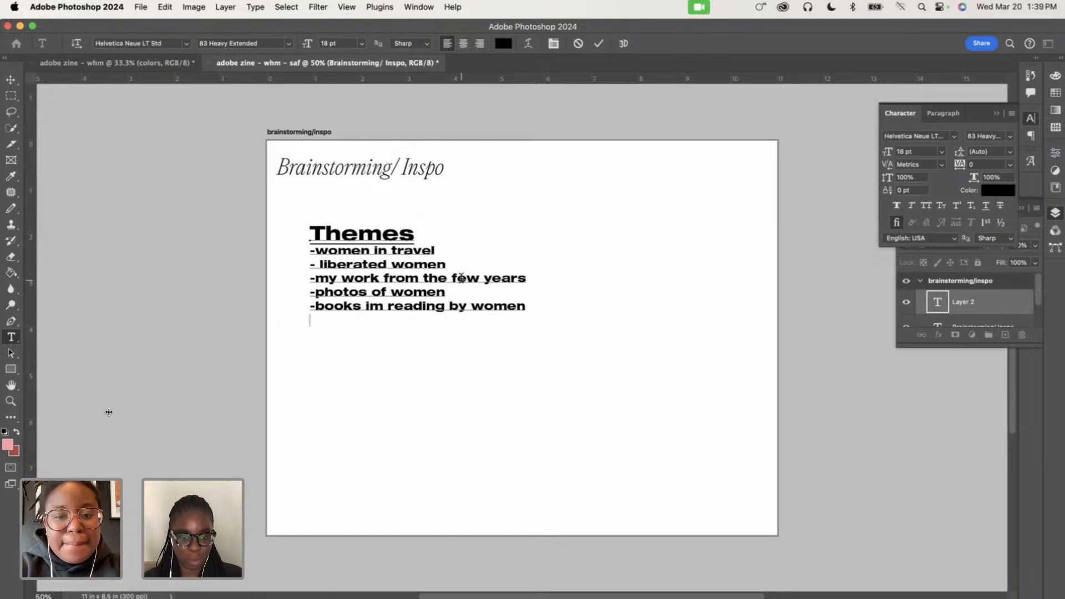
type("-")
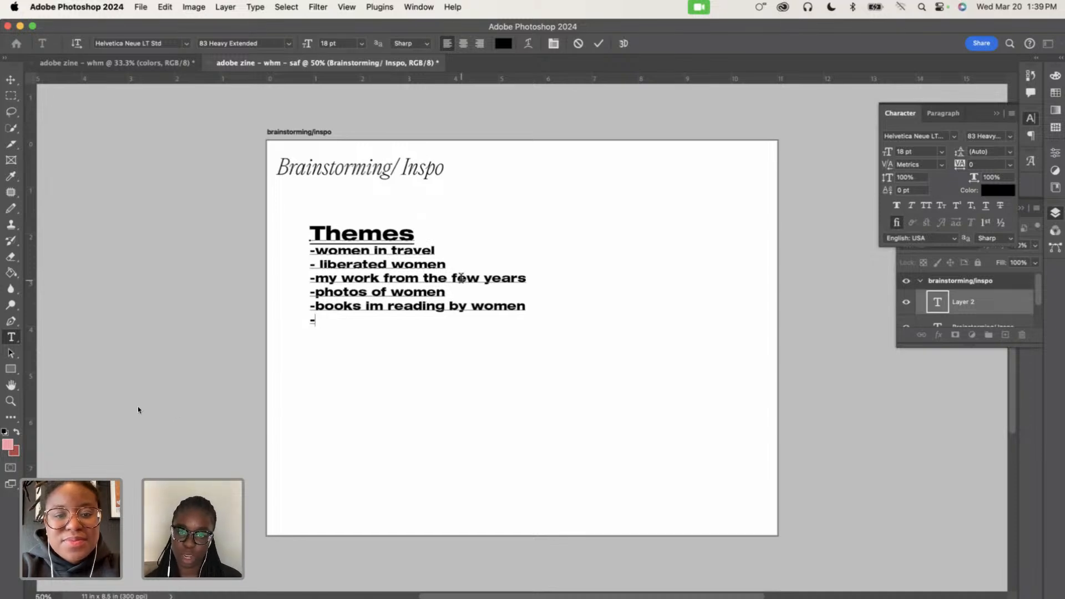
key("BackSpace")
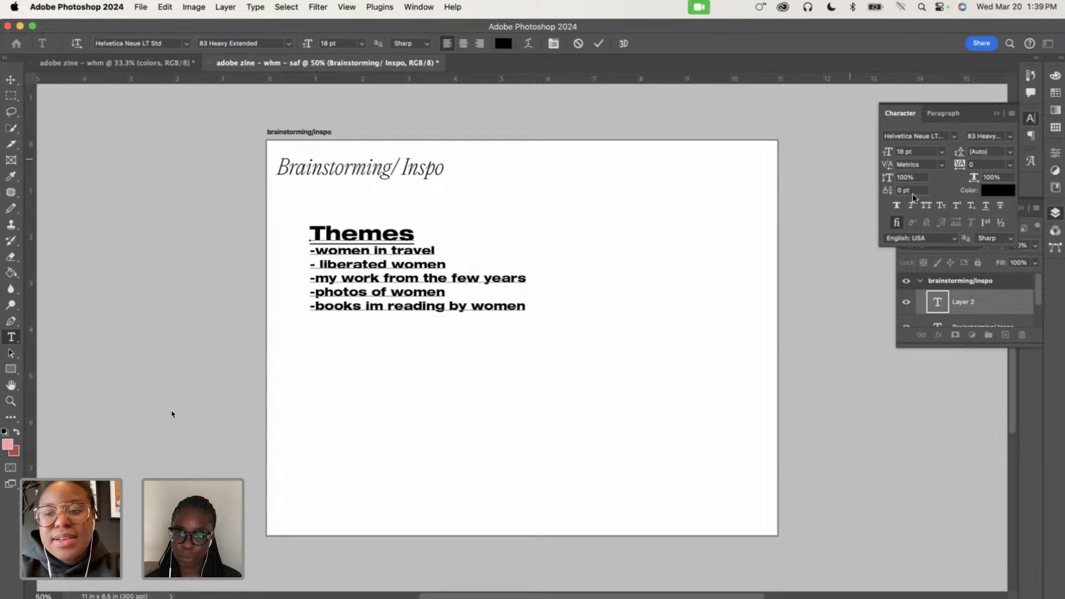
Commit the Themes text and move the whole block up and left, closer beneath the "Brainstorming/ Inspo" title
left_click(972, 304)
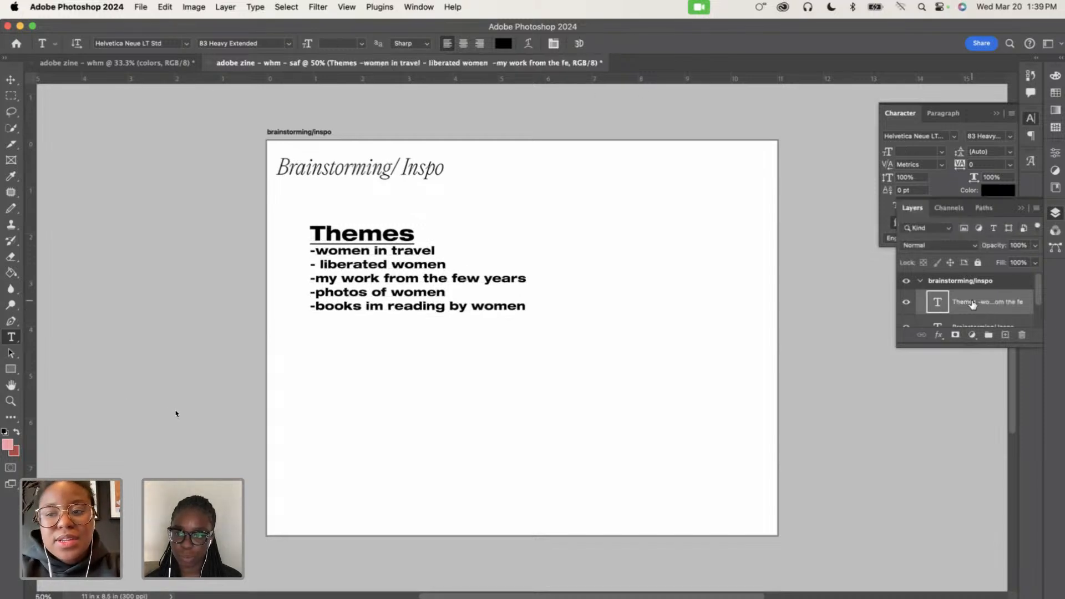
left_click(11, 79)
left_click_drag(373, 281, 350, 255)
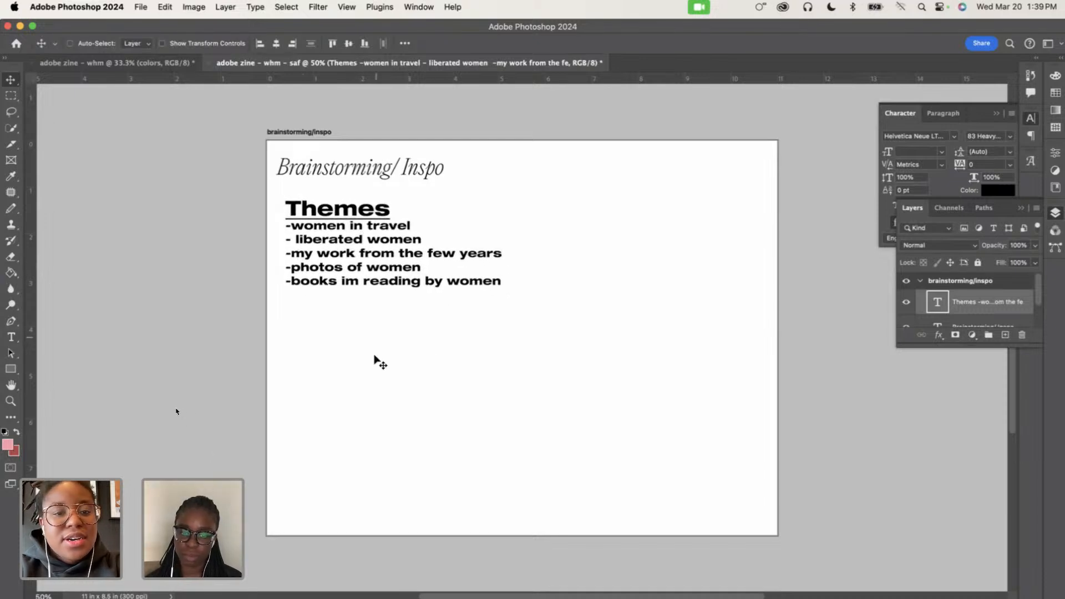
Add a separate "Fonts" heading at 43 pt below the Themes list and align it with the list's left edge
left_click(11, 337)
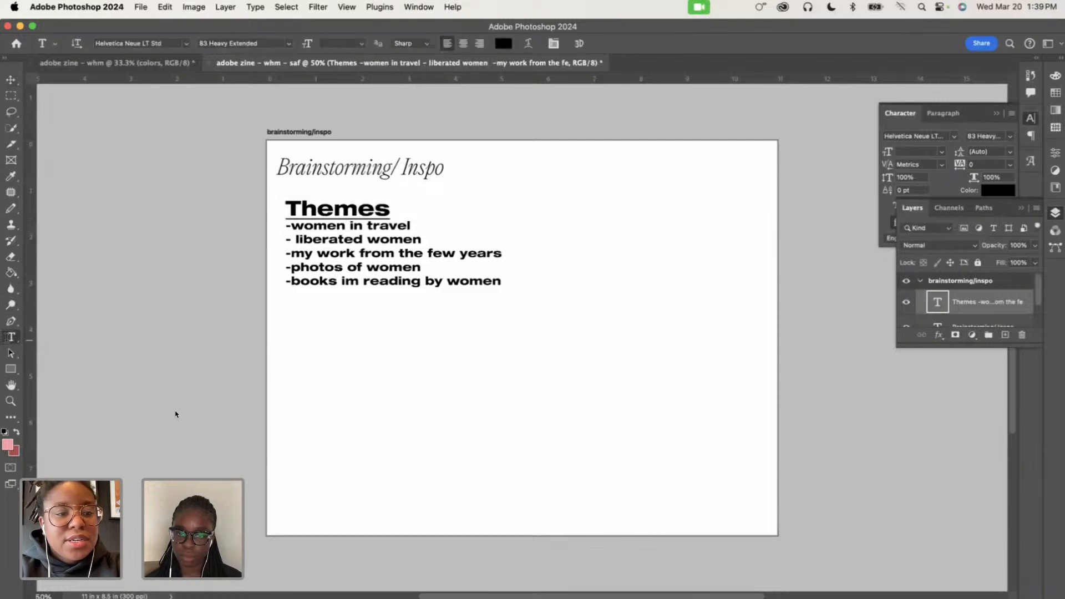
left_click(299, 337)
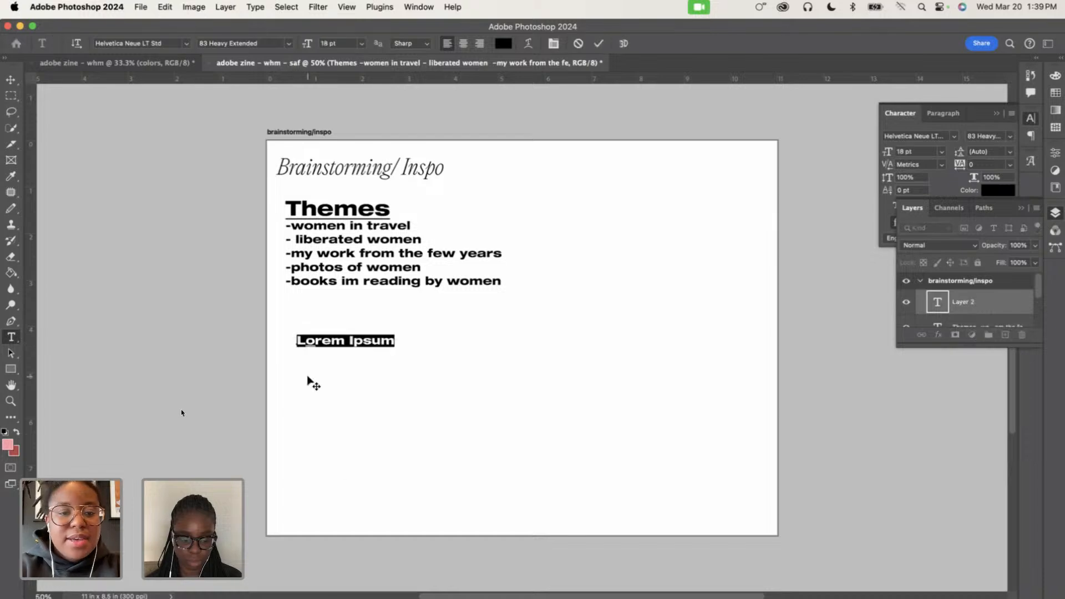
type("Fonts")
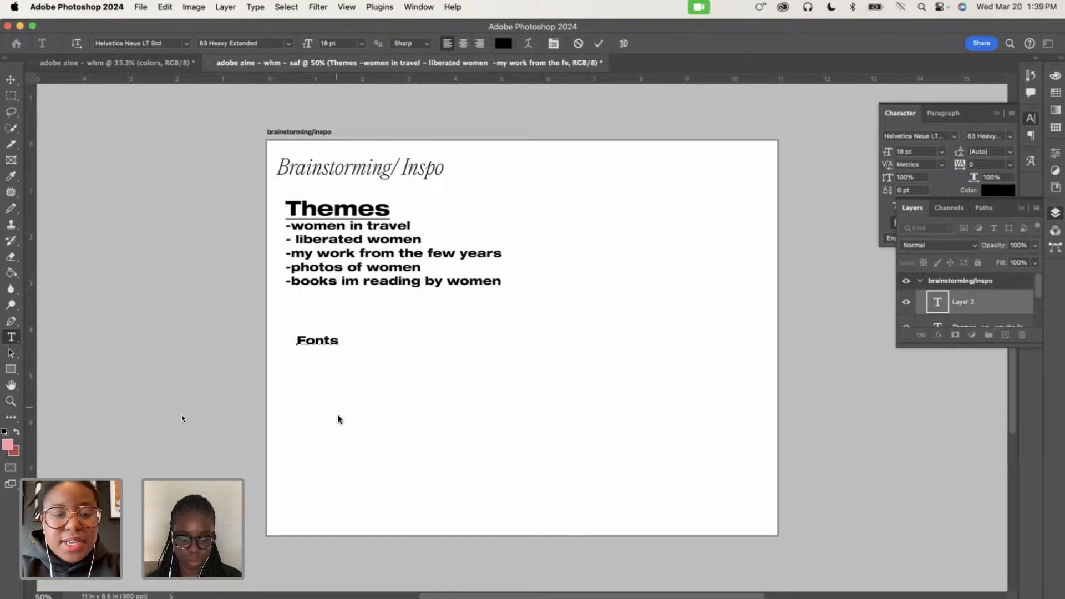
double_click(306, 338)
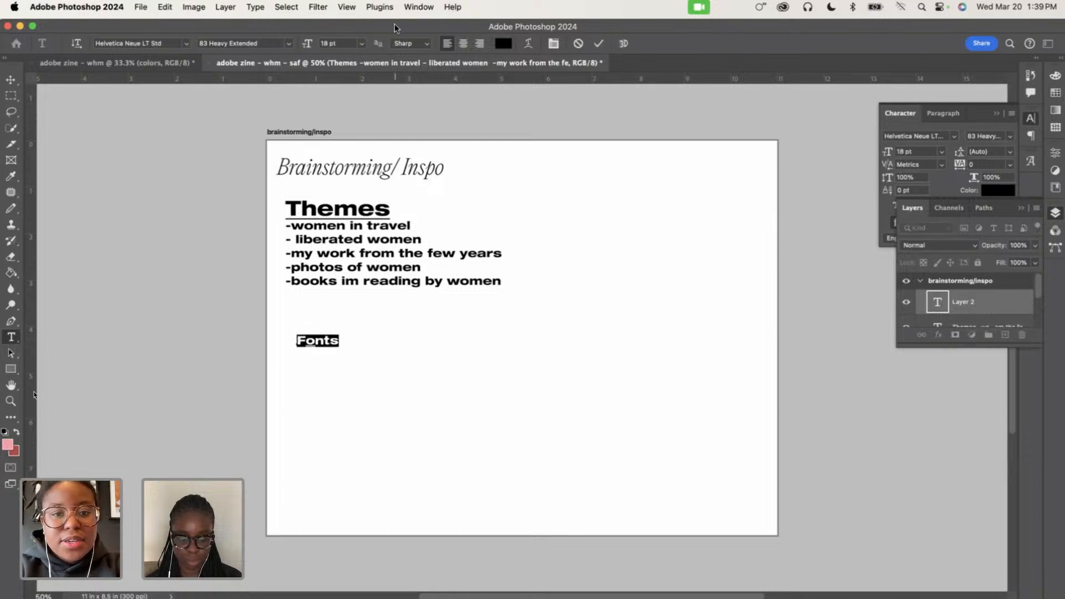
left_click_drag(307, 44, 326, 47)
left_click(361, 319)
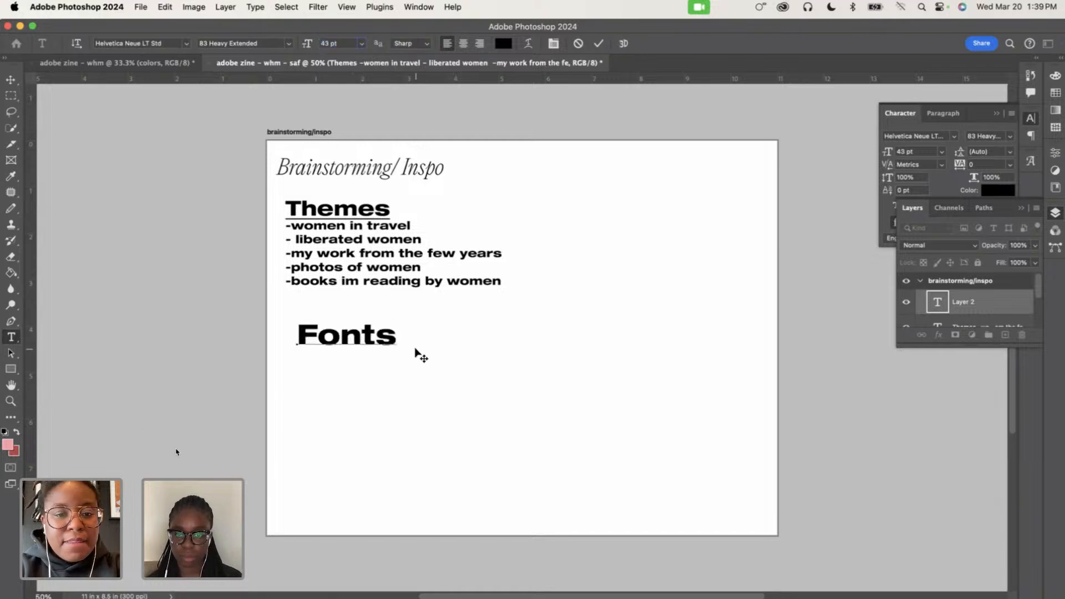
left_click_drag(405, 350, 395, 350)
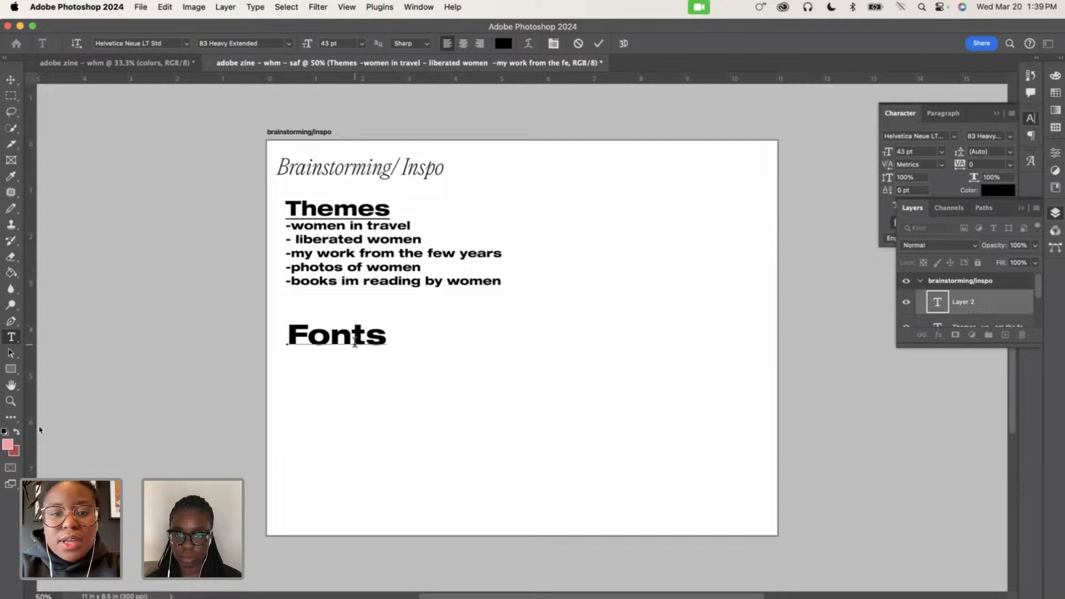
Underline the "Fonts" heading
key("super+a")
left_click(1021, 209)
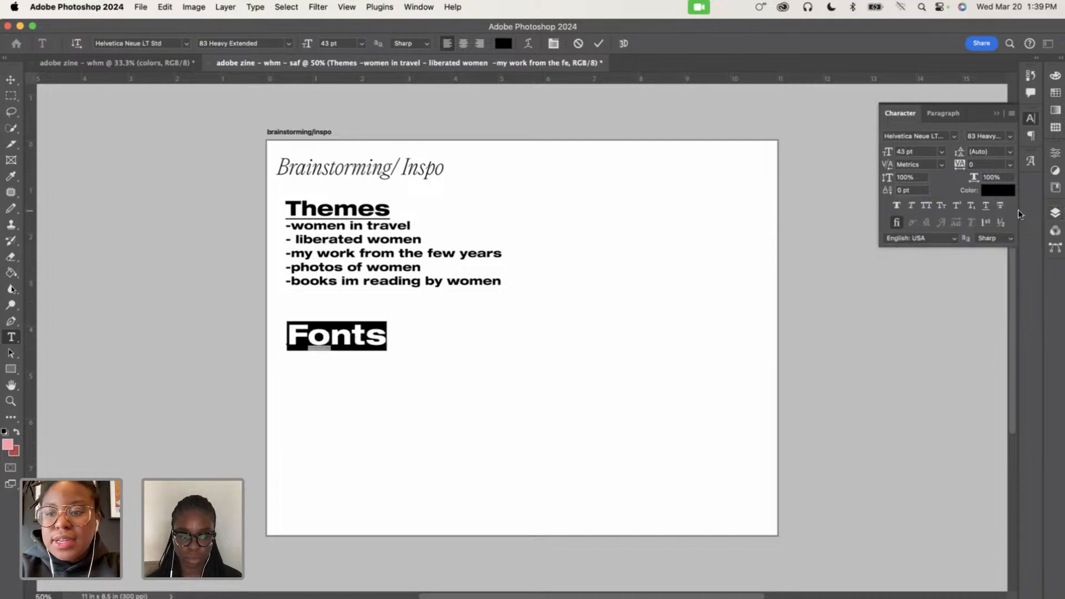
left_click(985, 206)
left_click(387, 340)
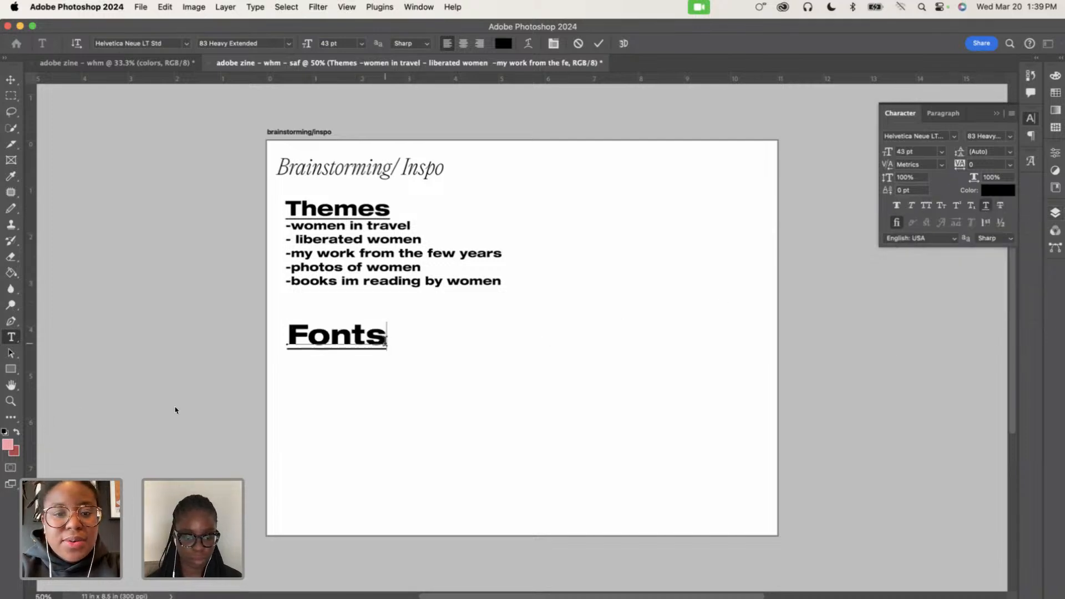
Add the line "- Helvetica Neue Lt Std" without underline directly beneath the "Fonts" heading in the same text layer
key("Return")
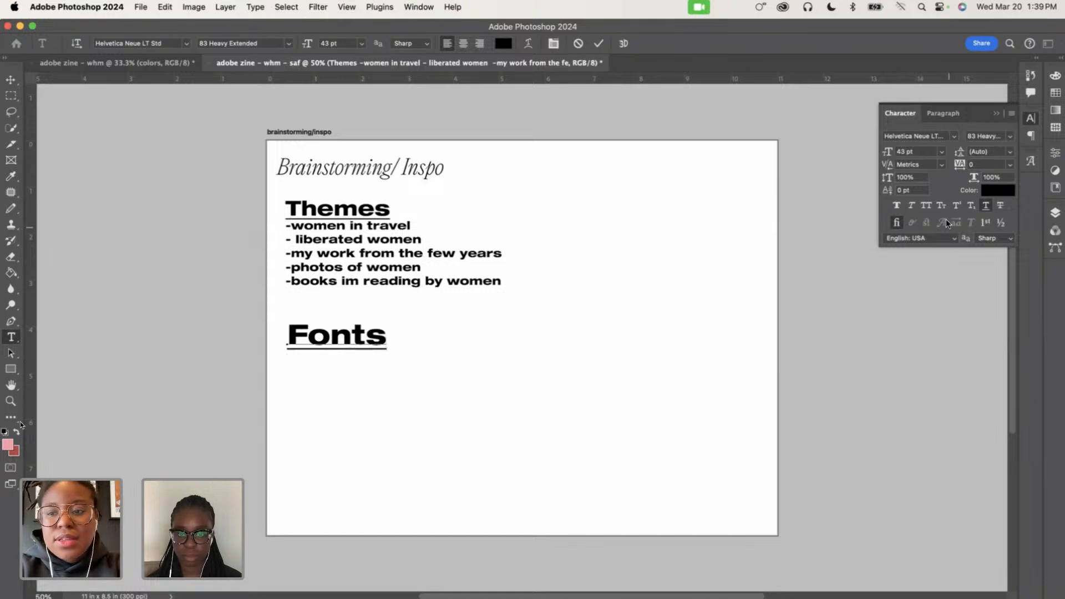
left_click(985, 206)
type("-")
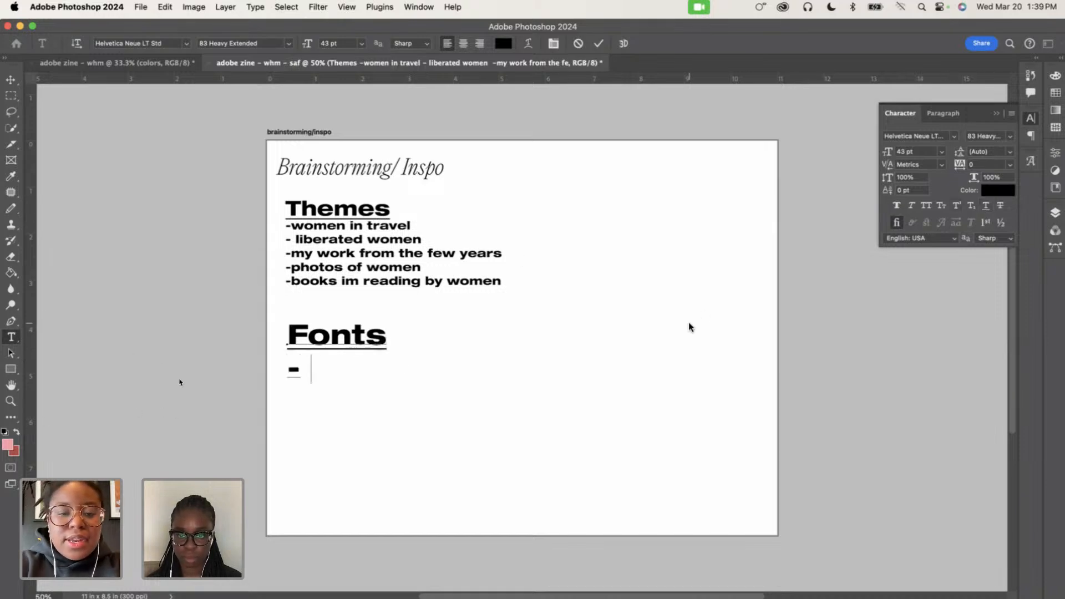
type(" Hel ")
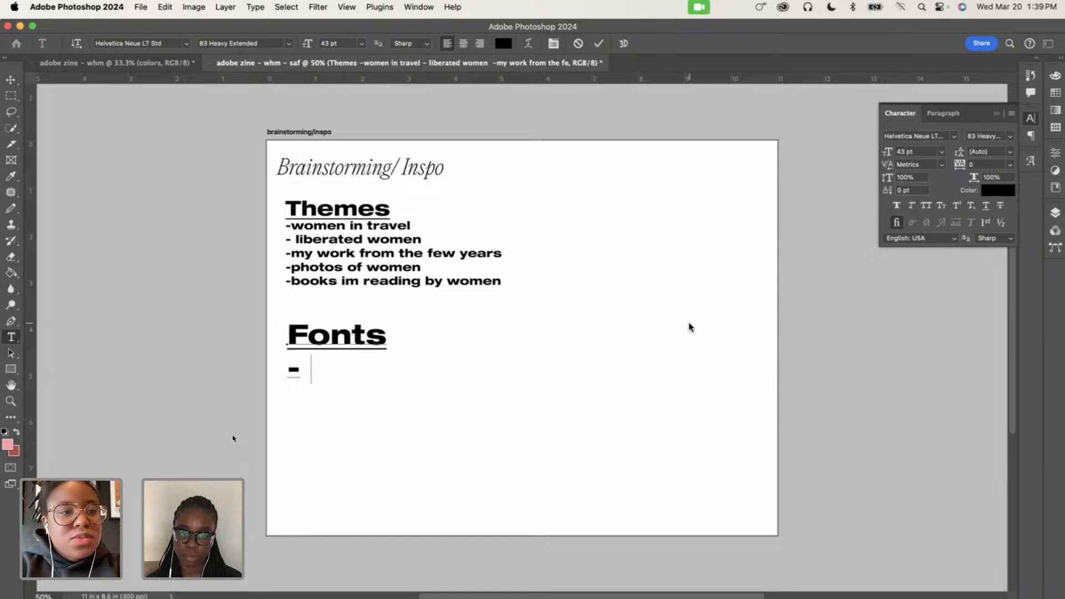
type("vet")
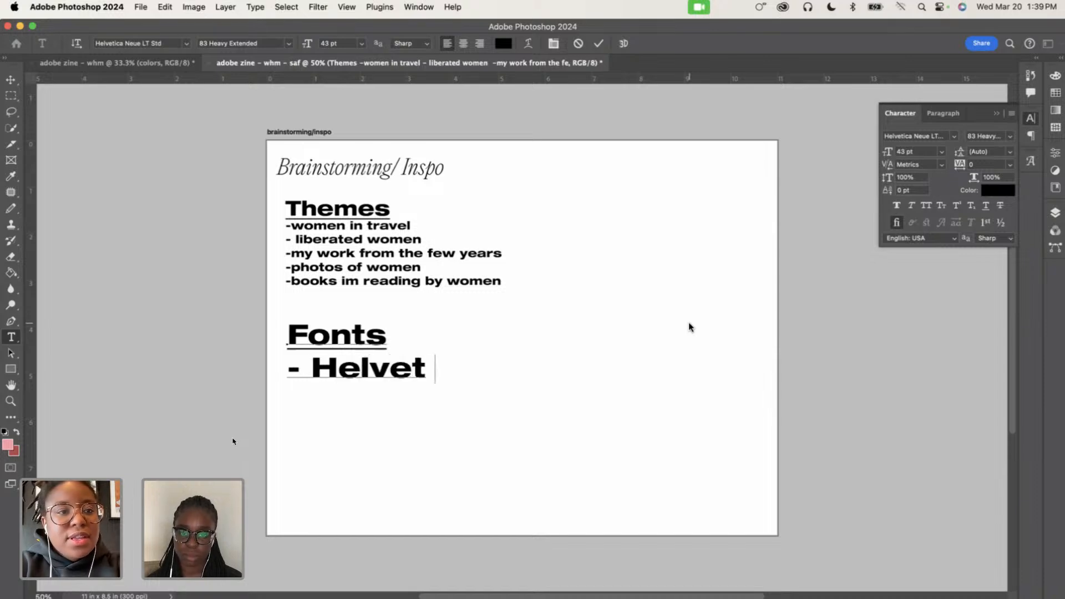
type("ica Neru")
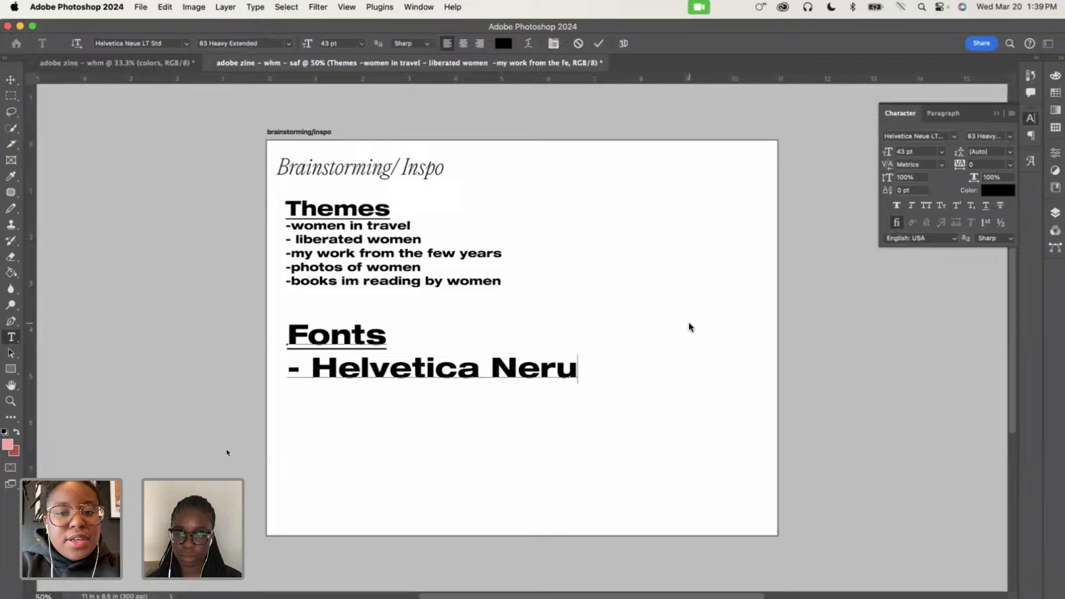
key("BackSpace")
key("BackSpace")
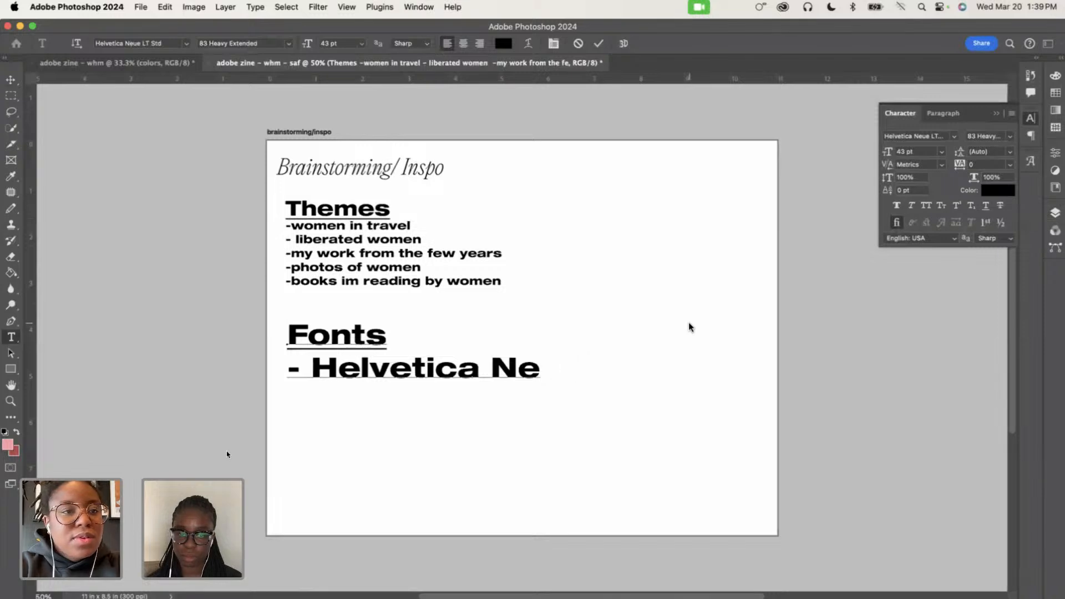
type("ue Lt ")
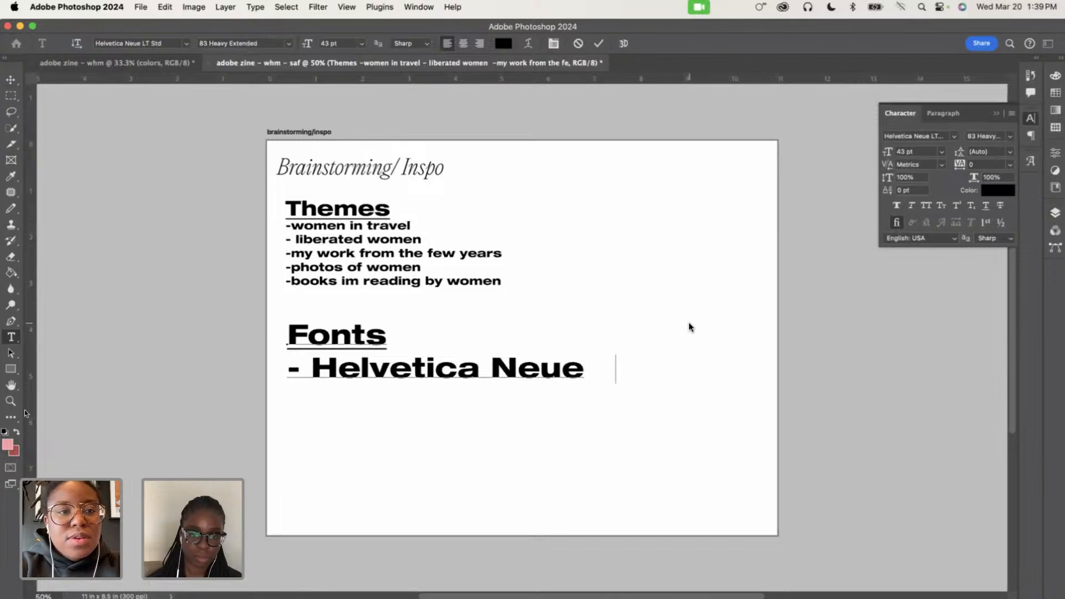
type("Std")
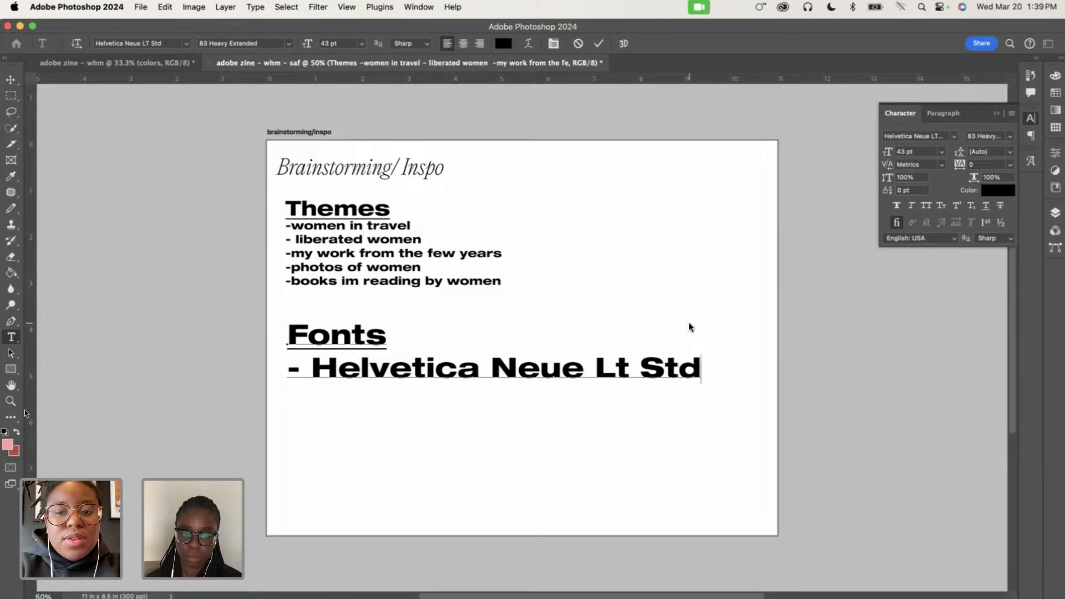
Reduce the "- Helvetica Neue Lt Std" line's font size to about 28 pt
triple_click(634, 366)
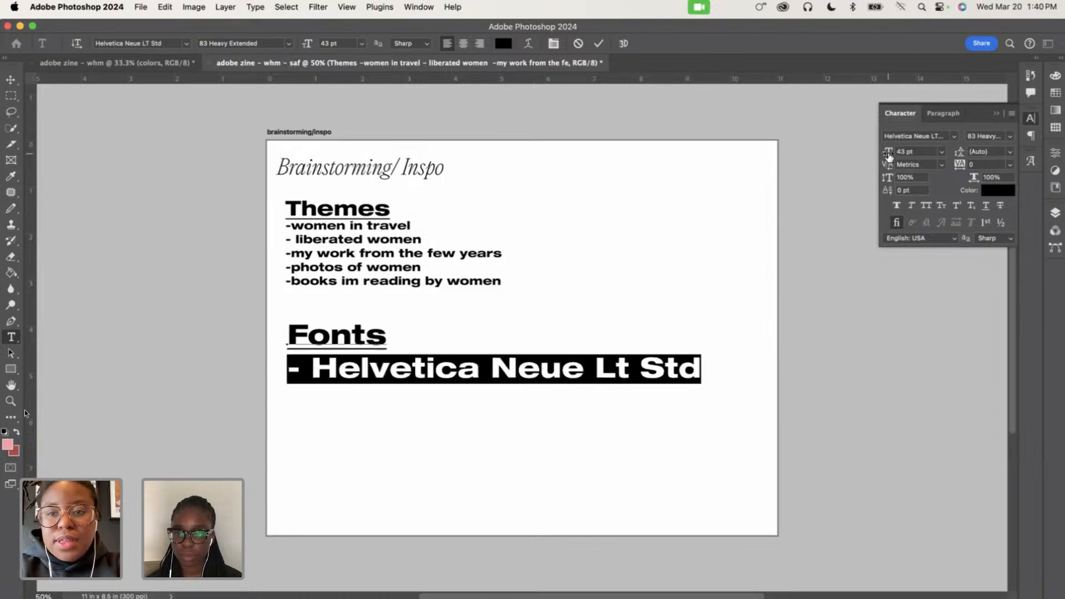
left_click_drag(888, 153, 877, 152)
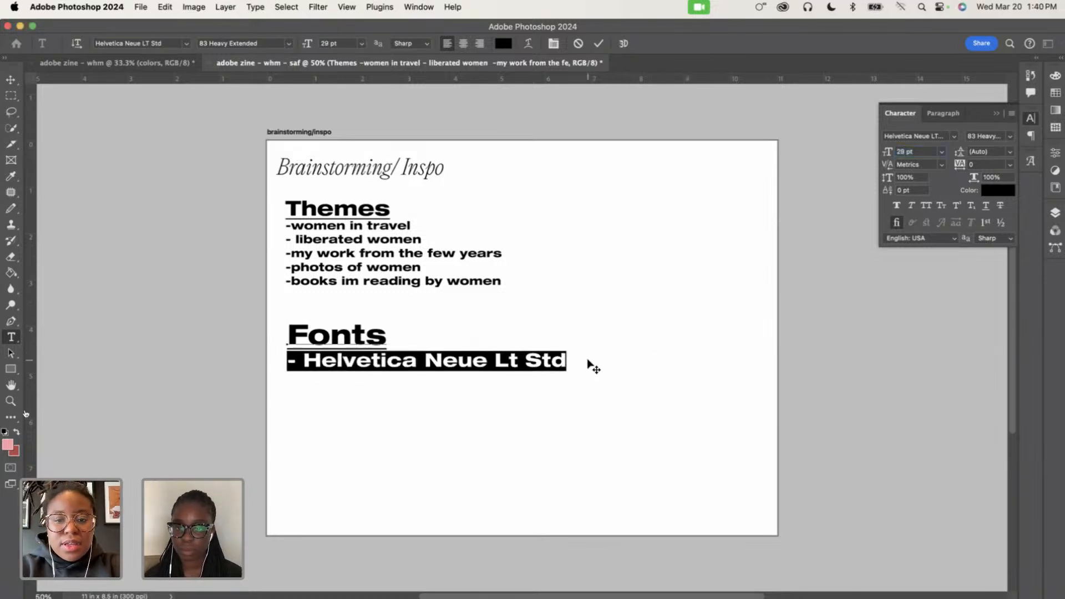
Add the line "-PP Editorial New" beneath the Helvetica line, setting the name in PP Editorial New Regular after the dash
left_click(567, 359)
key("Return")
type("-")
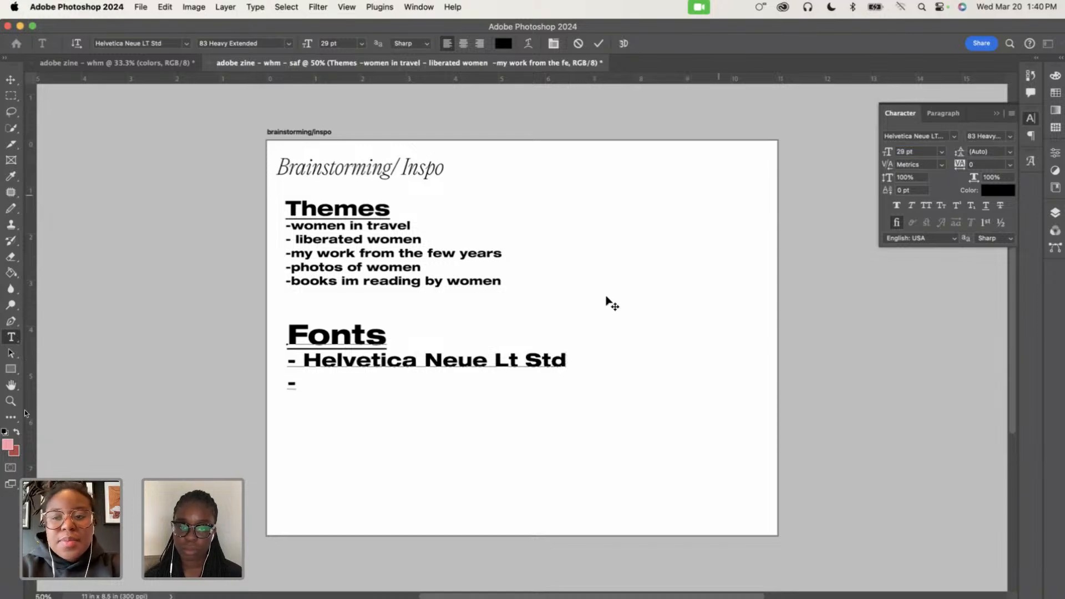
left_click(910, 137)
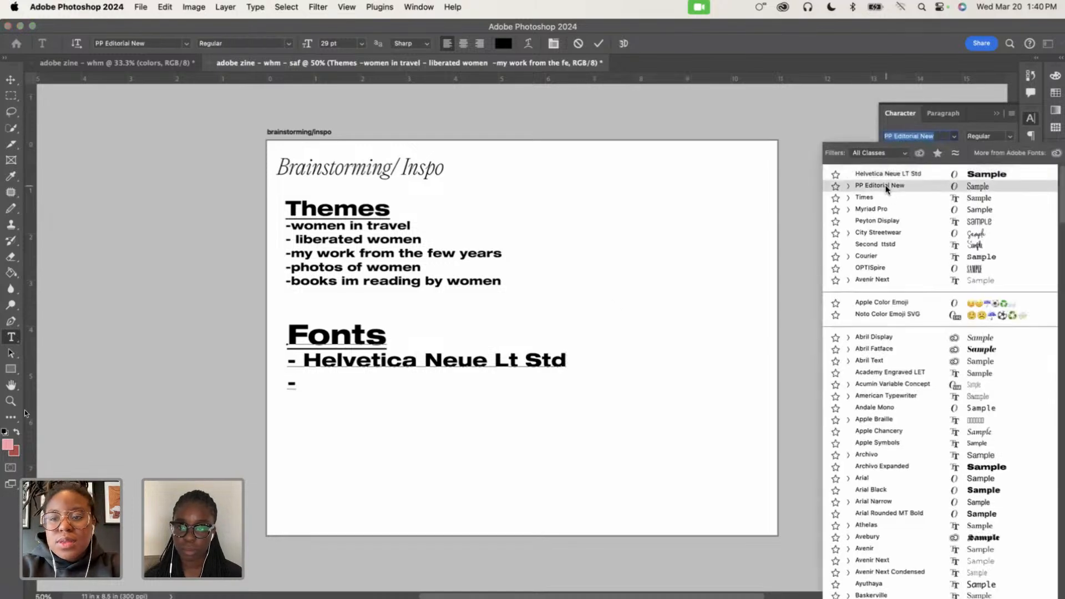
left_click(600, 306)
type("P")
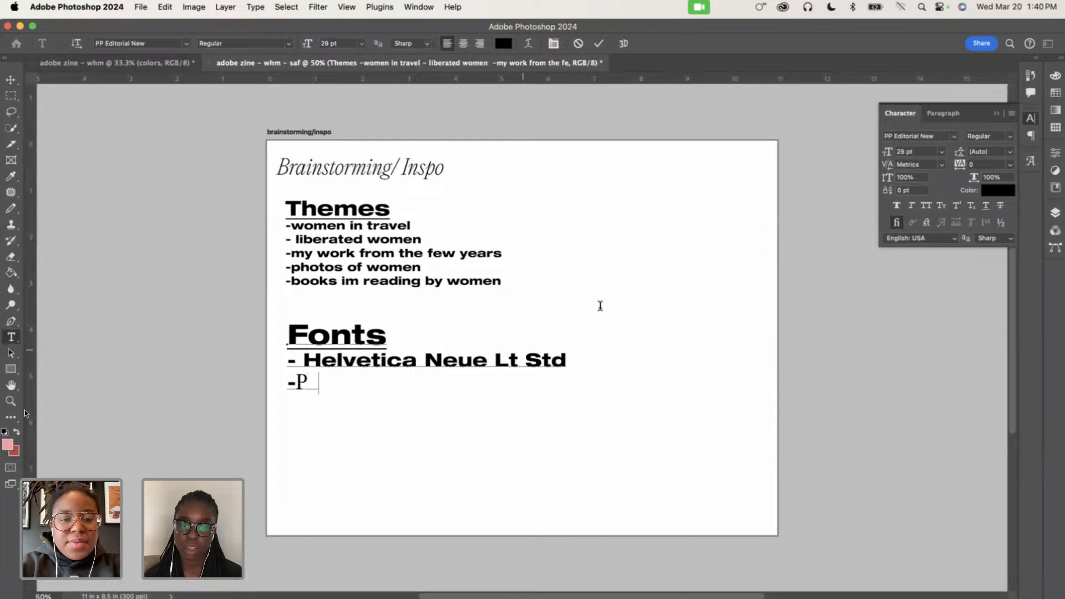
type("P Edit")
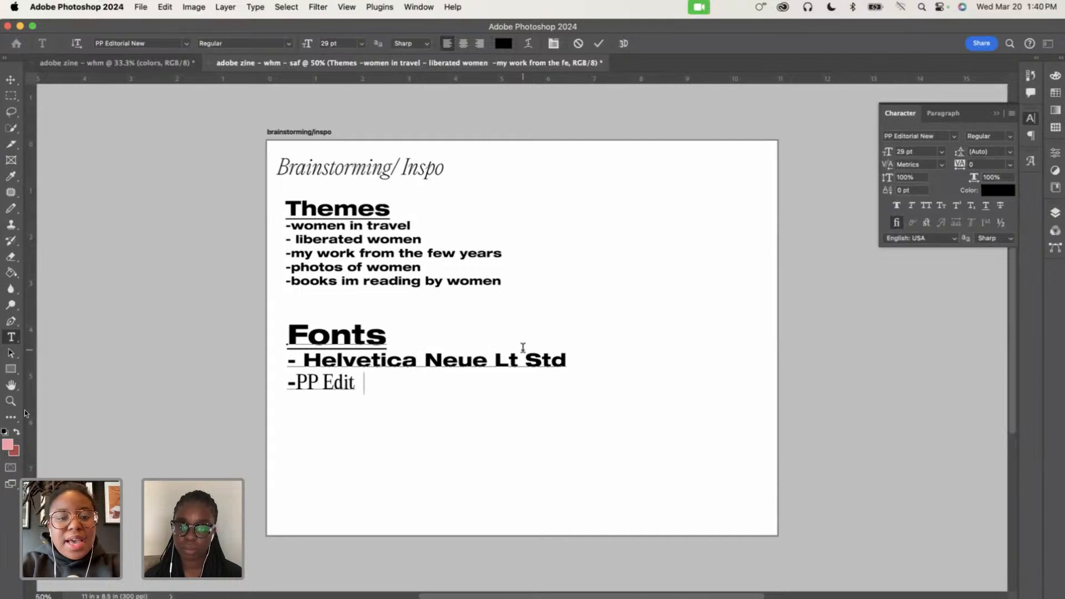
type("orial")
key("BackSpace")
key("BackSpace")
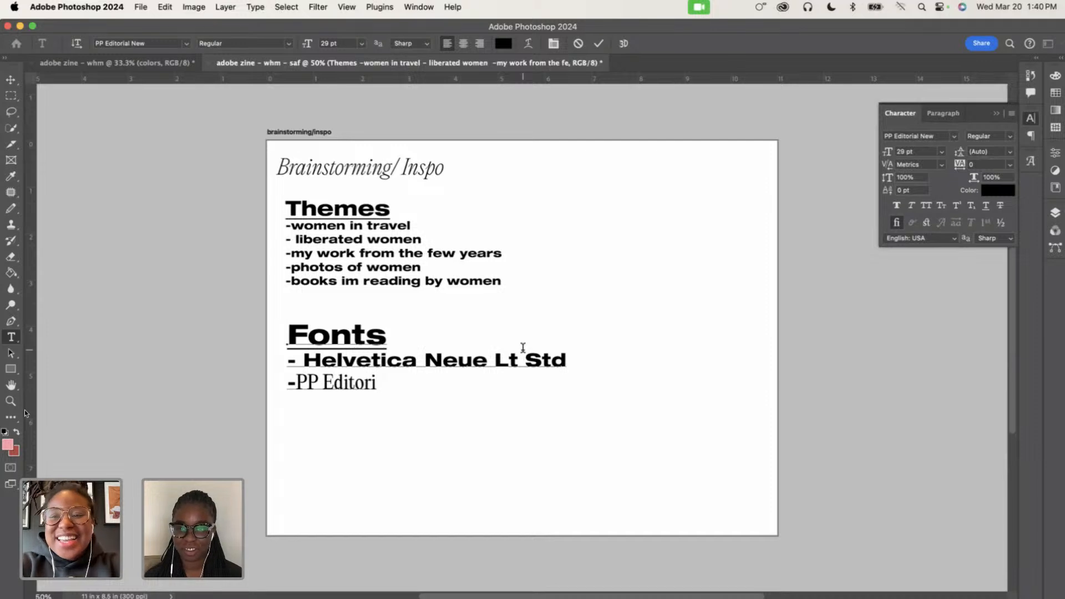
type("al New")
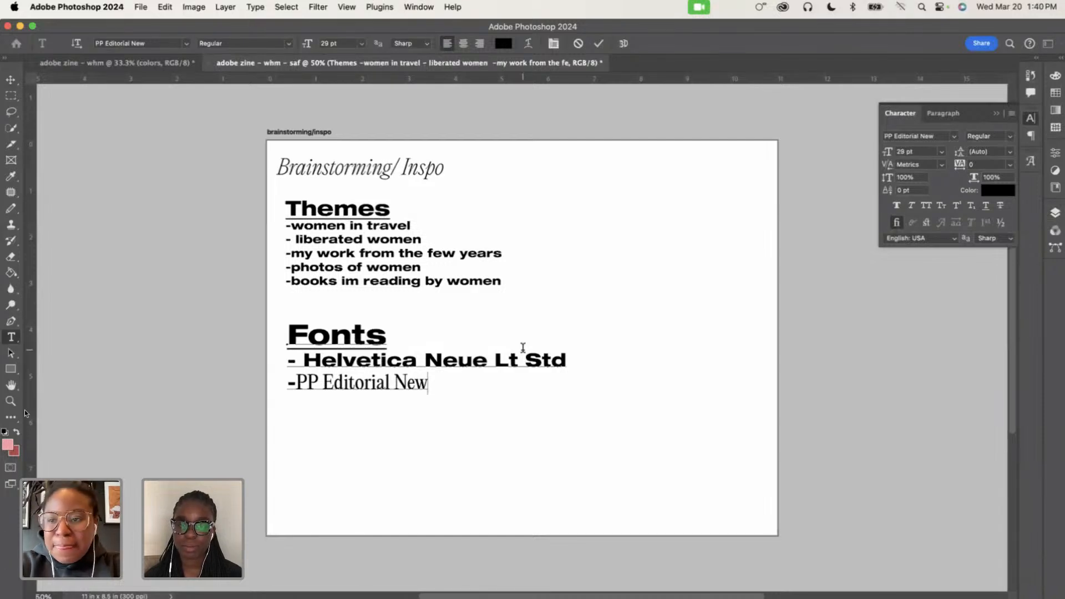
Start a third line under Fonts with a dash in Helvetica Neue LT Std 83 Heavy Extended
key("Return")
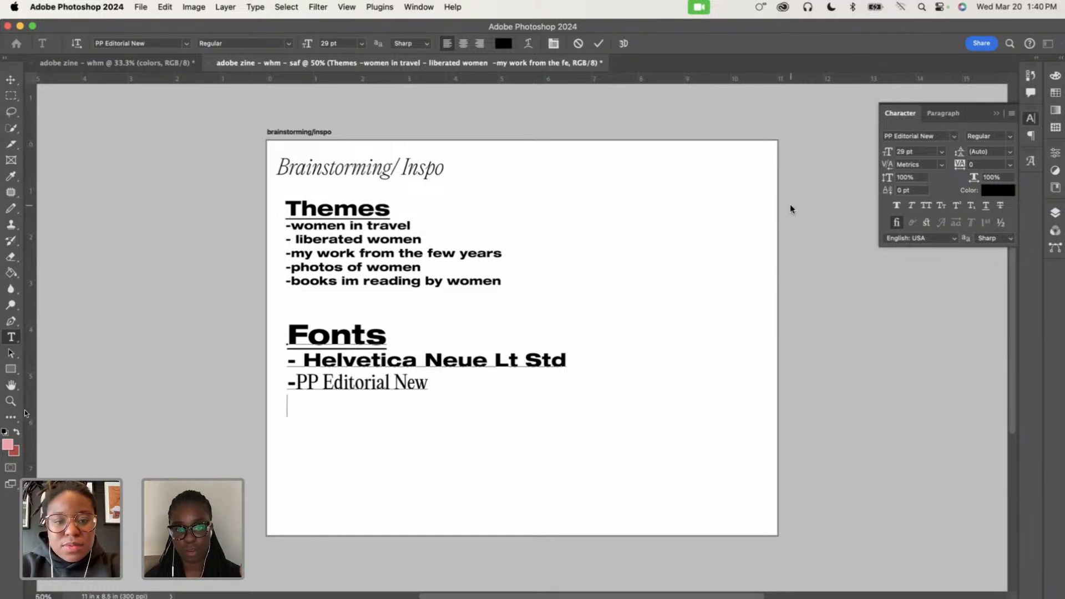
key("BackSpace")
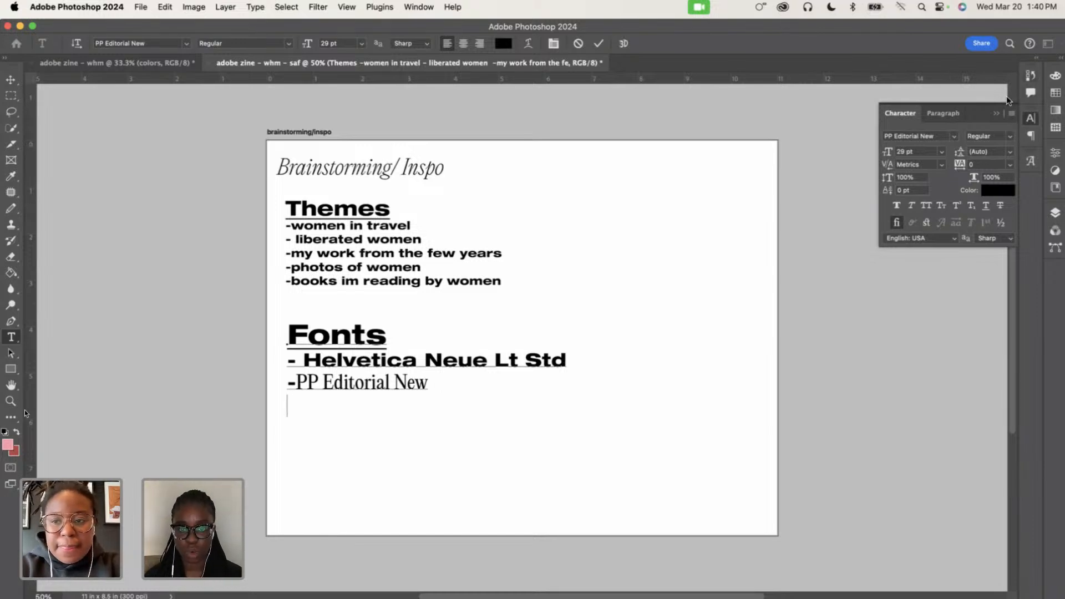
left_click(911, 136)
type("helb")
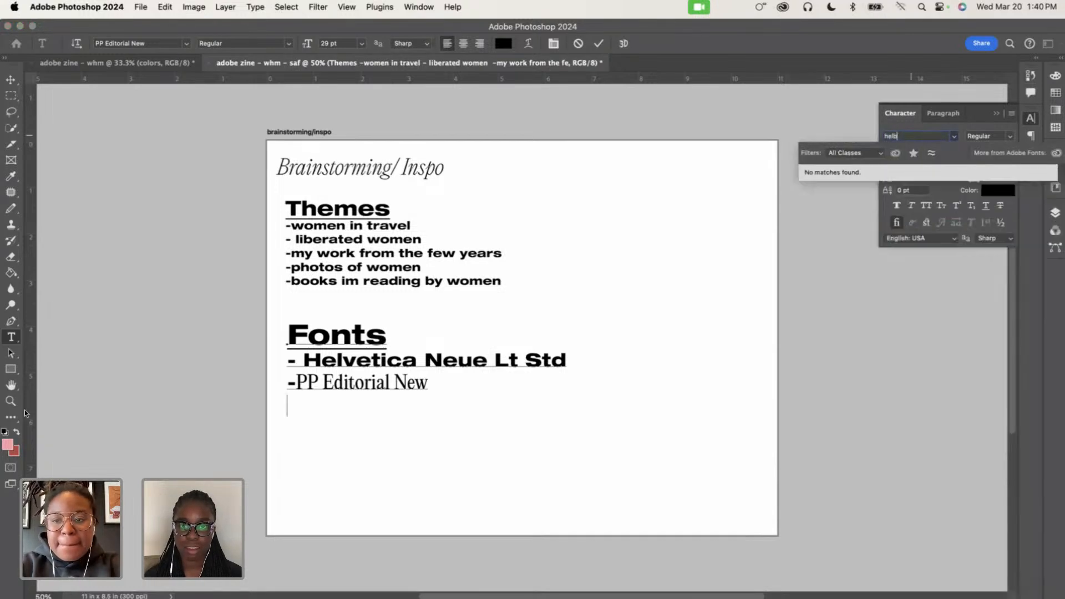
key("BackSpace")
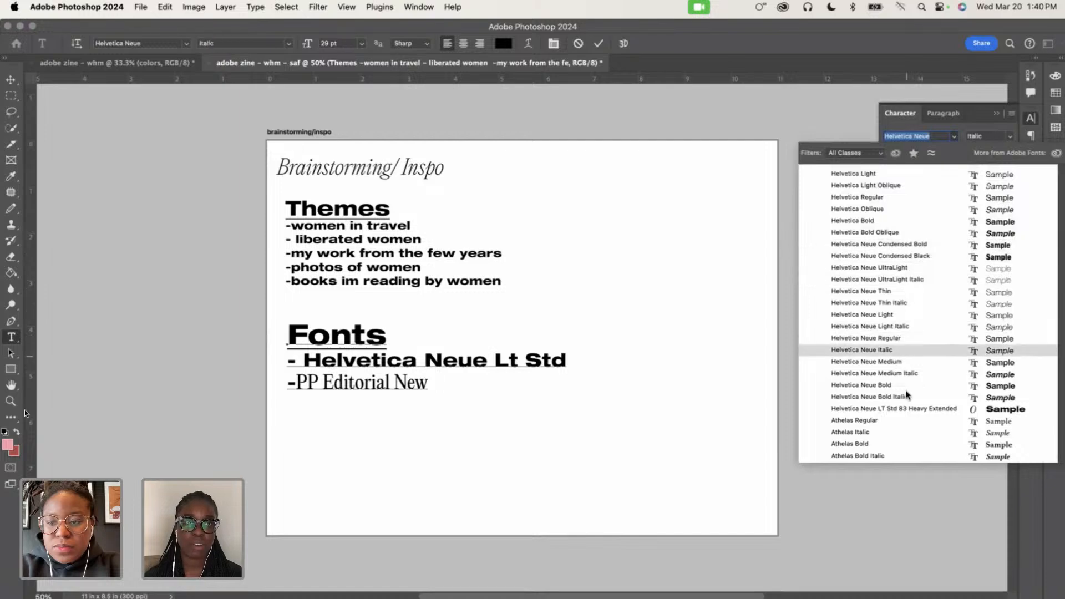
left_click(898, 411)
type("-")
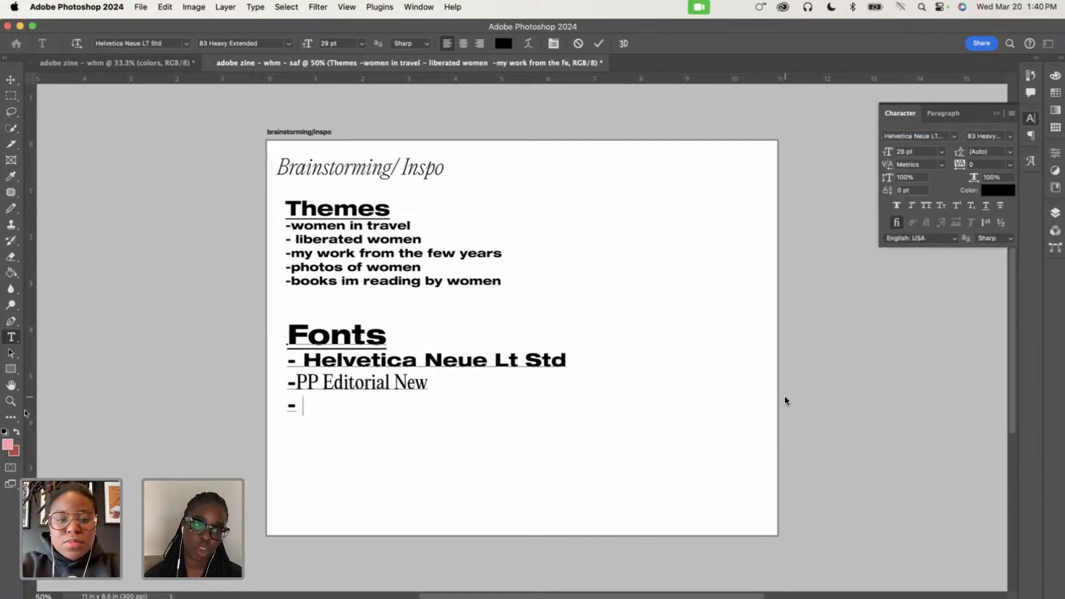
Try setting the font after the third dash to Times Regular without entering any text
left_click(913, 135)
type("times")
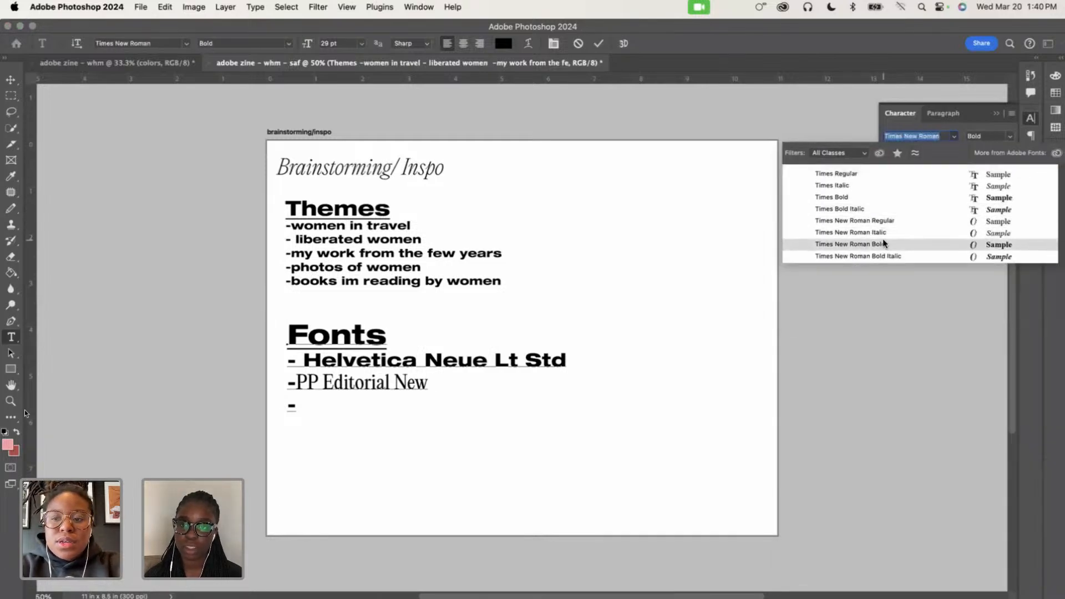
left_click(881, 172)
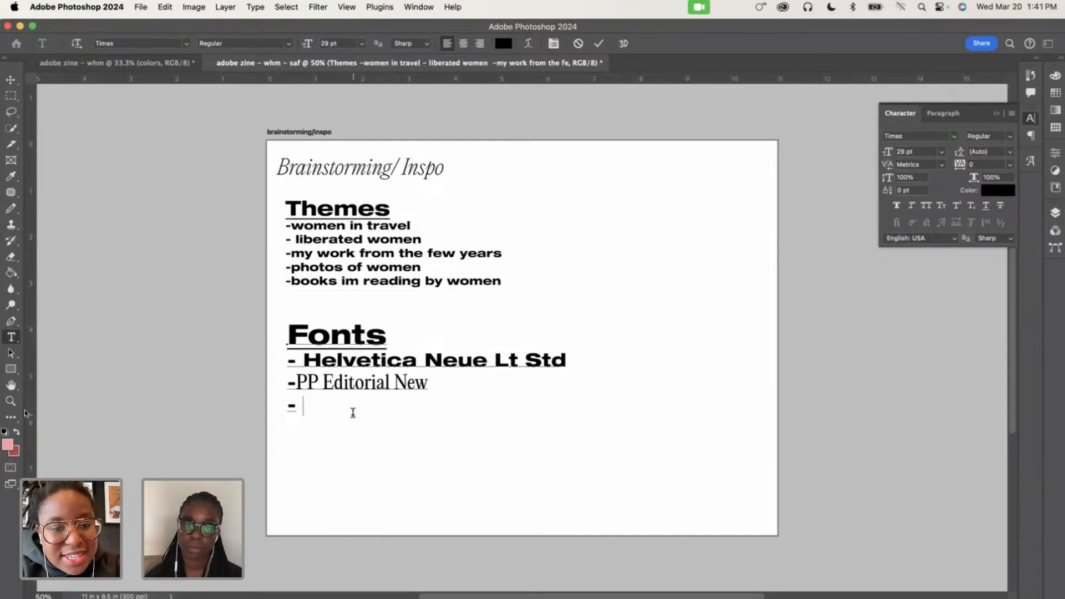
left_click(389, 177)
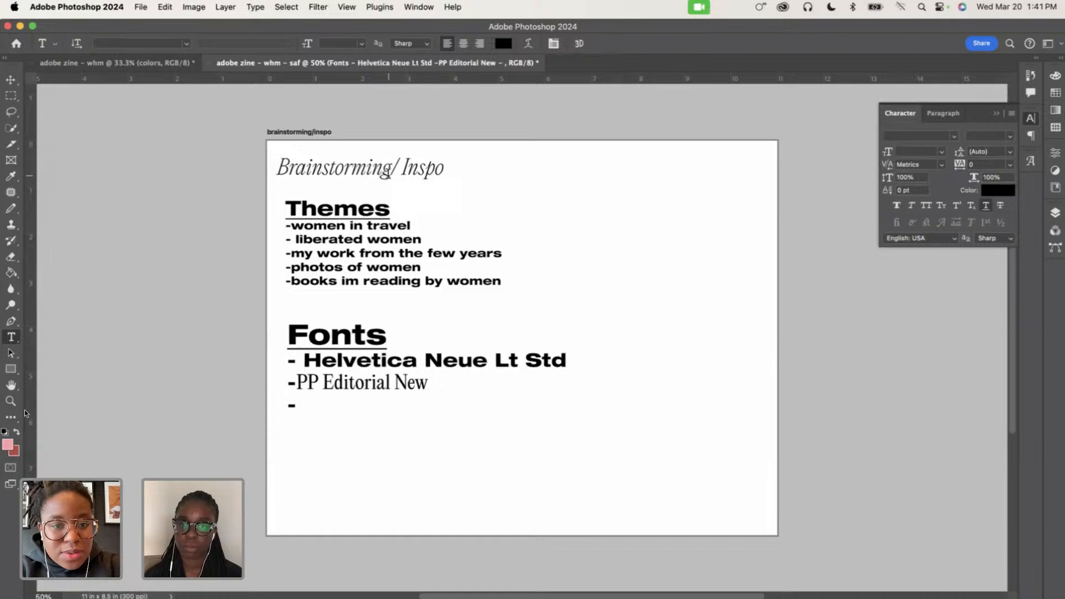
left_click(386, 168)
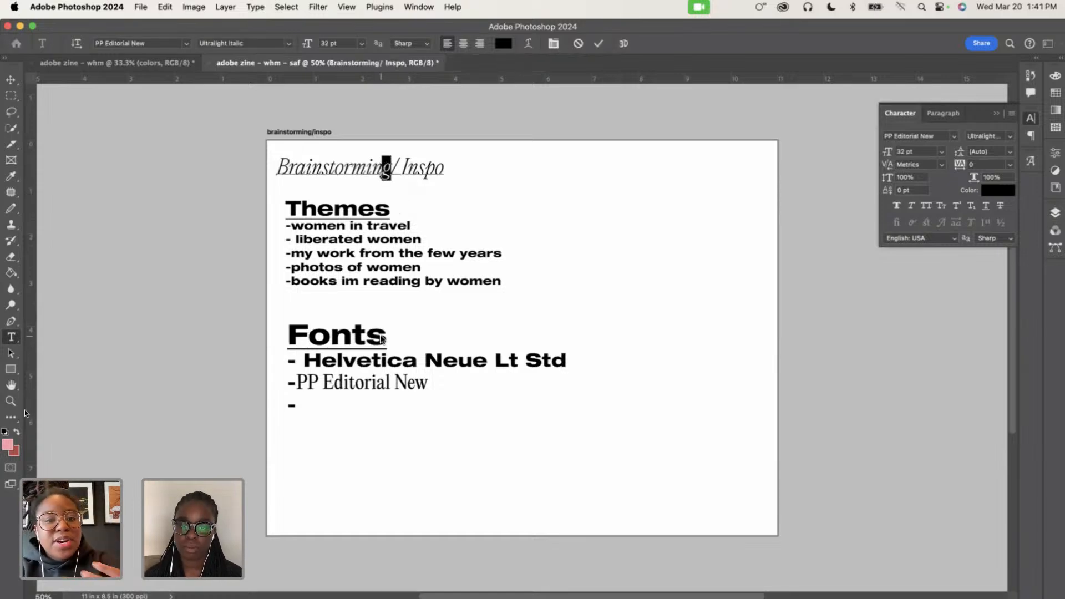
left_click(387, 359)
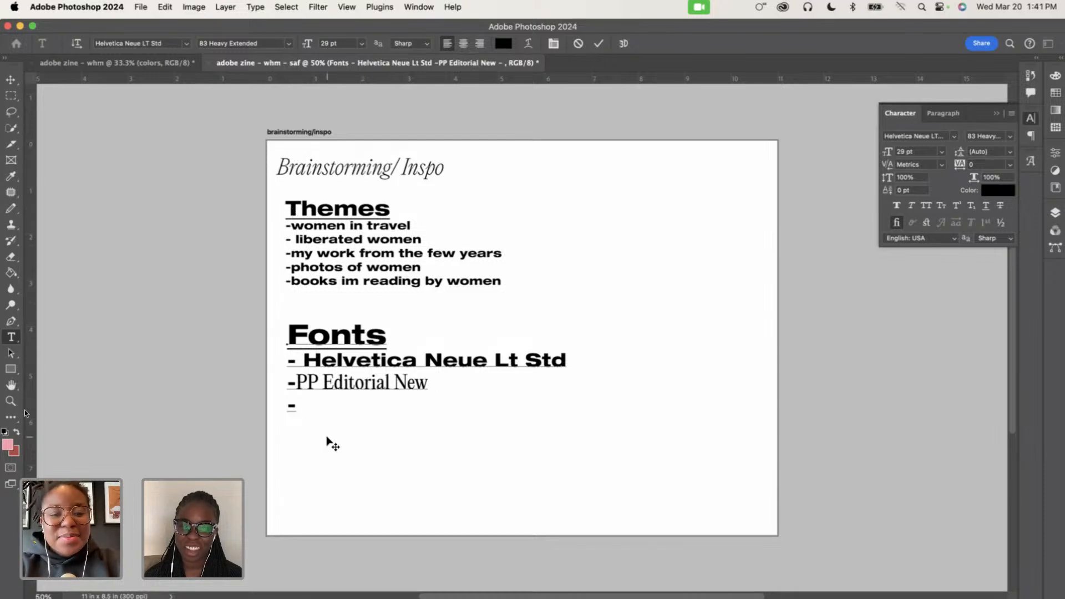
Complete the third Fonts line with "times new roman" in Times Regular after the dash and commit the text layer
left_click(901, 137)
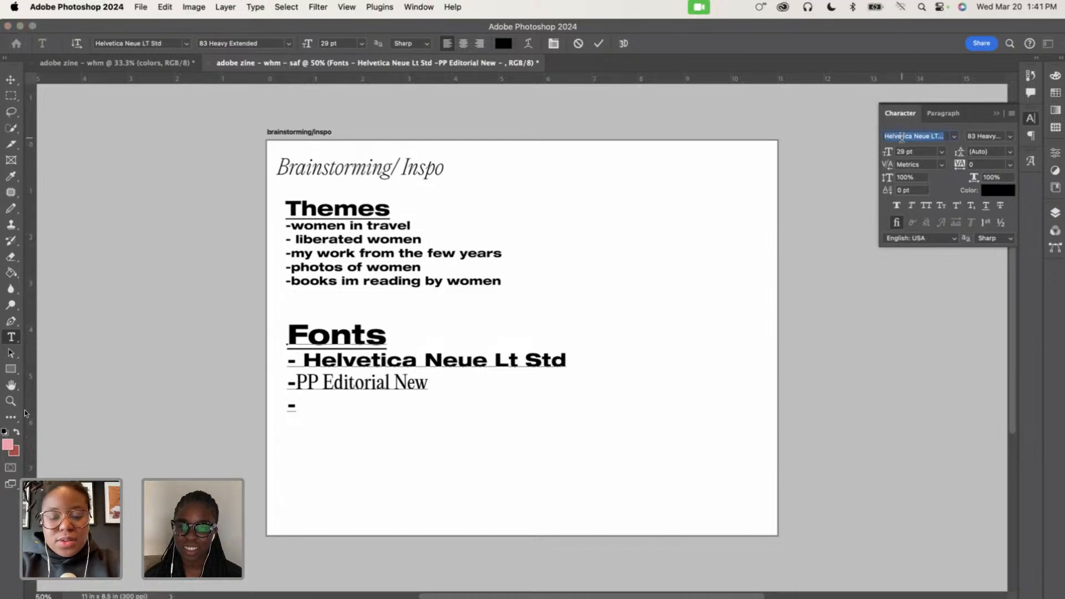
type("times")
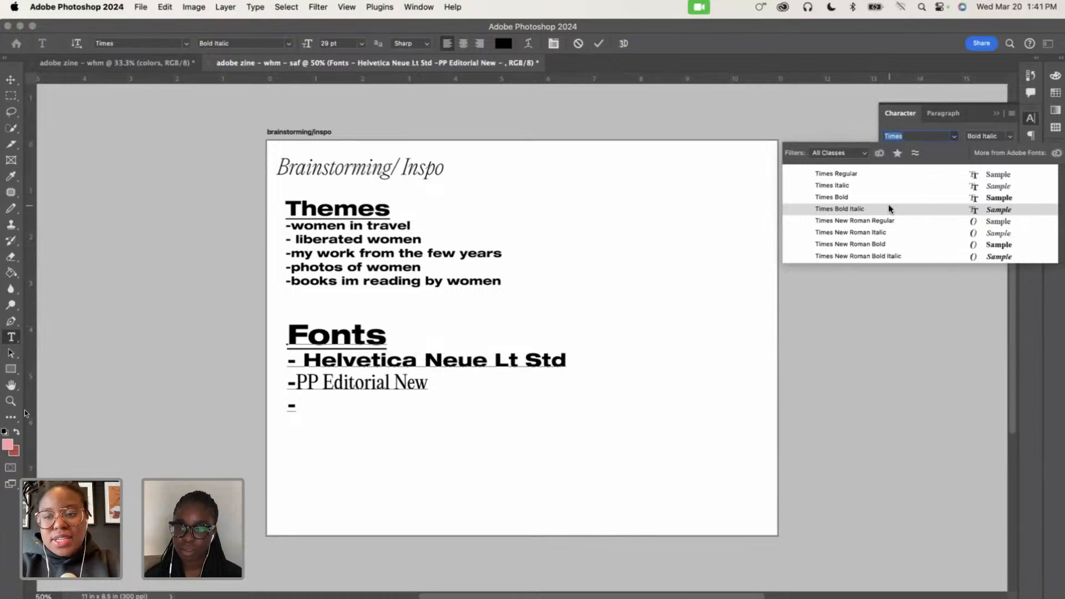
left_click(881, 176)
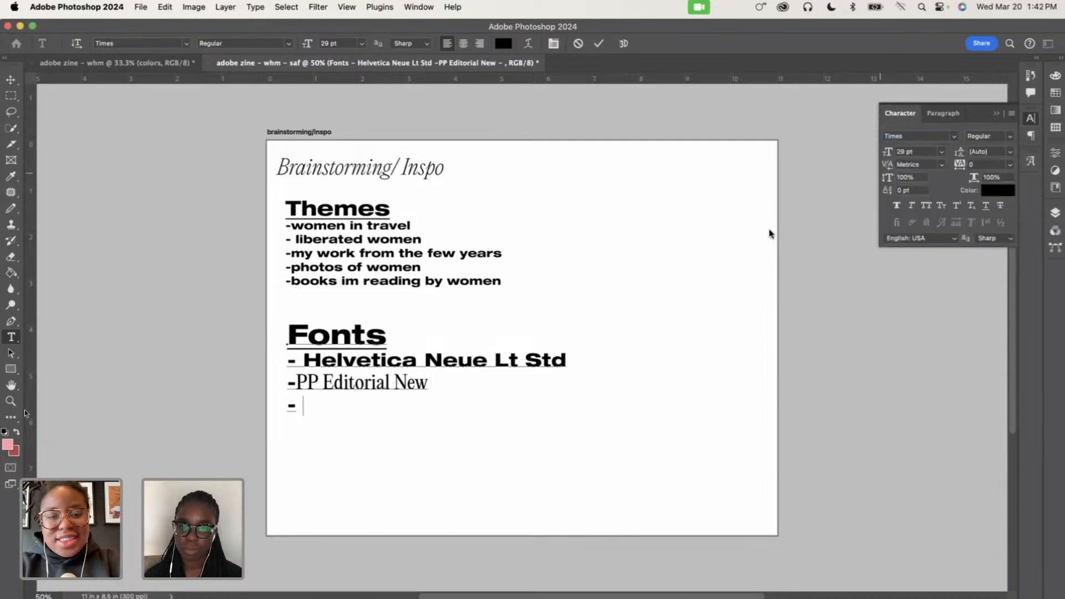
type("times ")
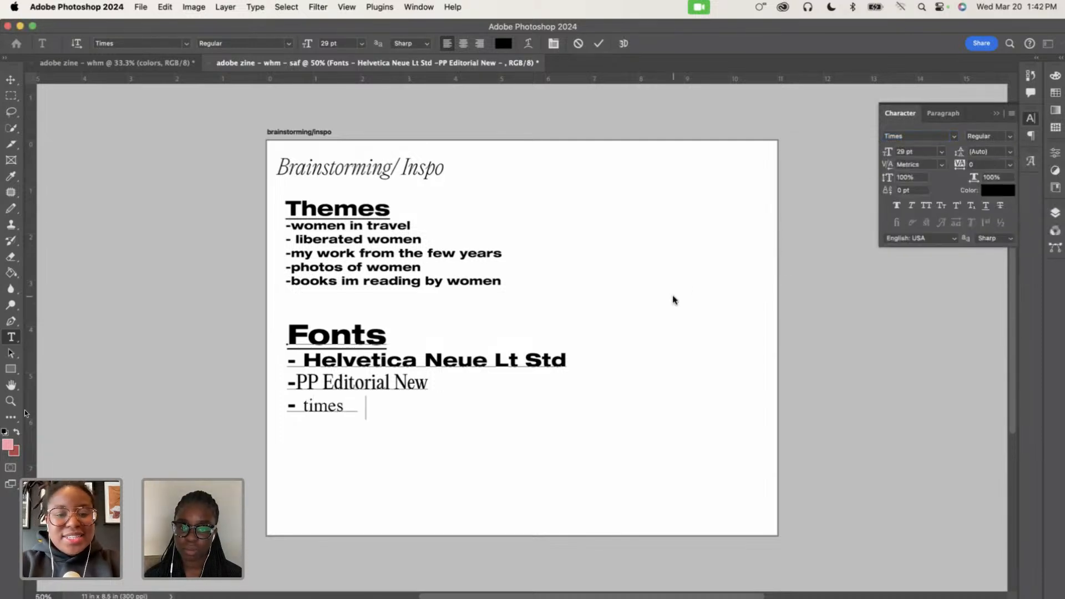
type("new roman")
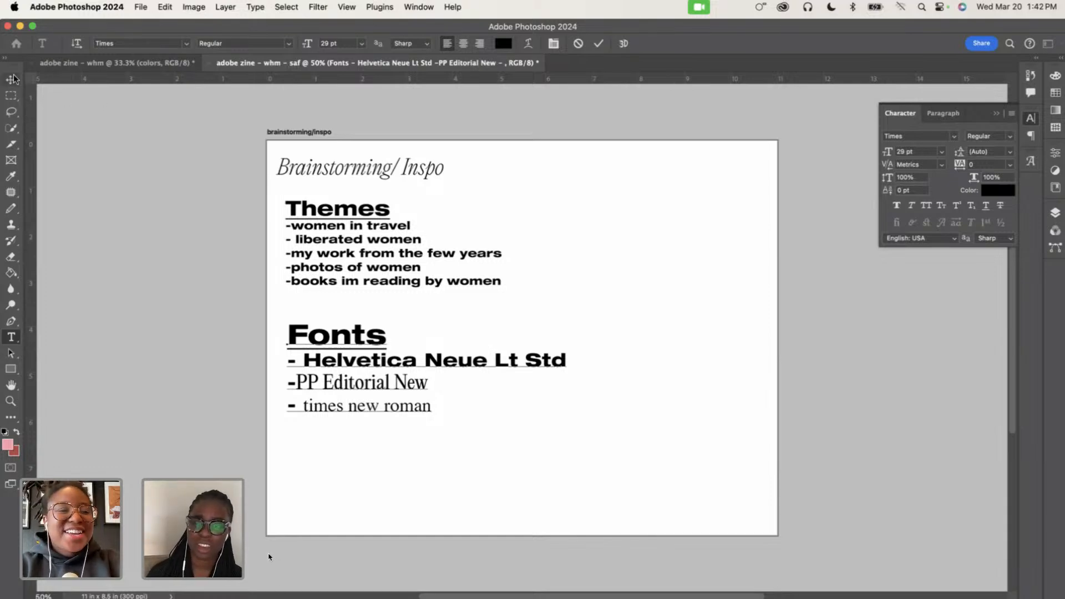
left_click(1055, 212)
left_click(979, 302)
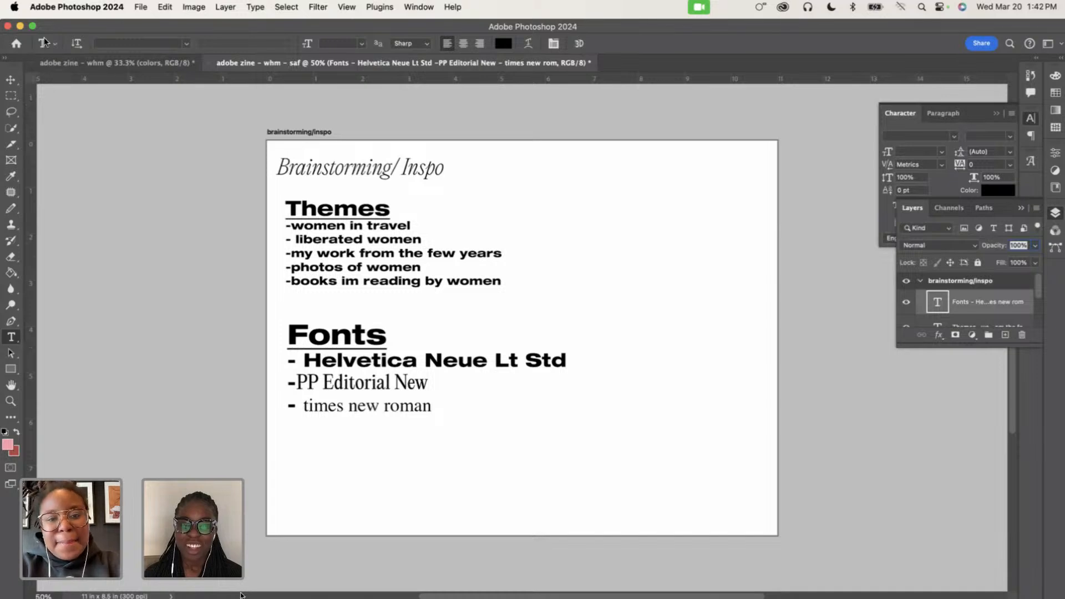
Compare the brainstorming artboard and its colors group in "adobe zine - whm" with the artboard in "adobe zine - whm - saf"
left_click(98, 62)
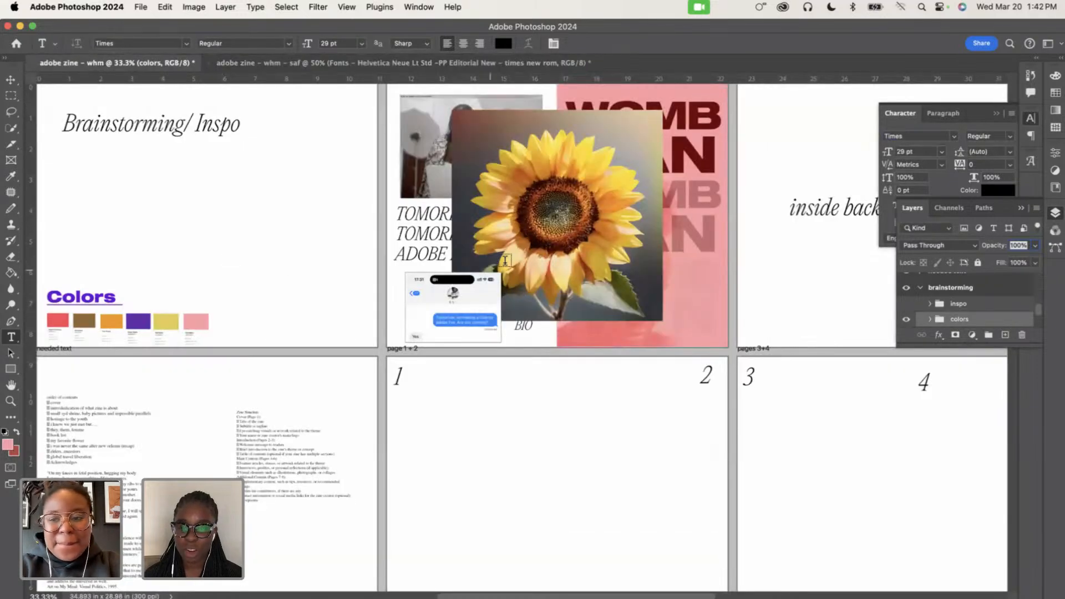
right_click(962, 320)
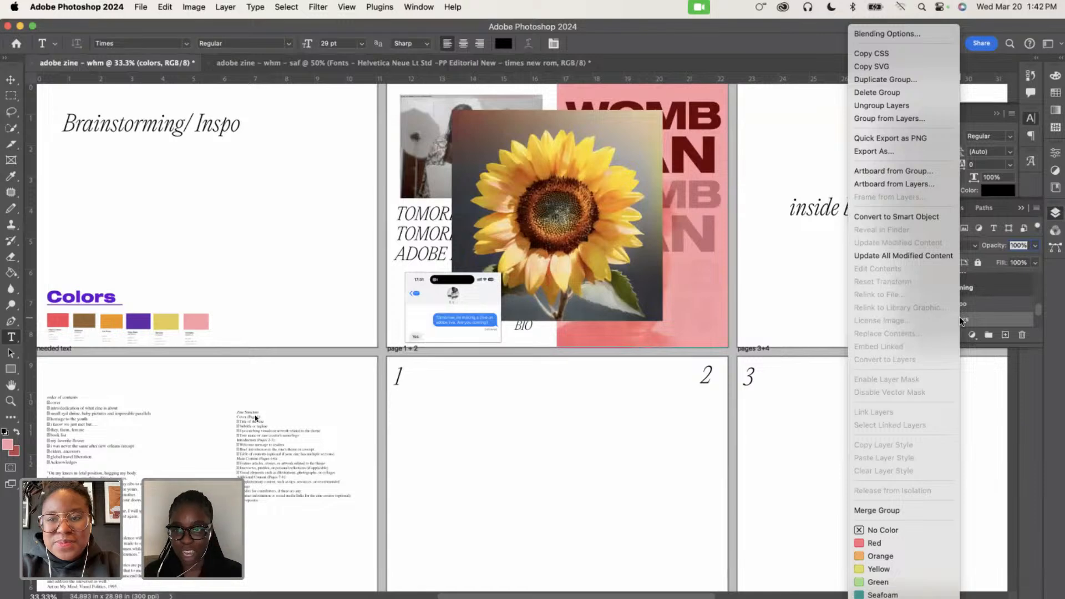
left_click(960, 320)
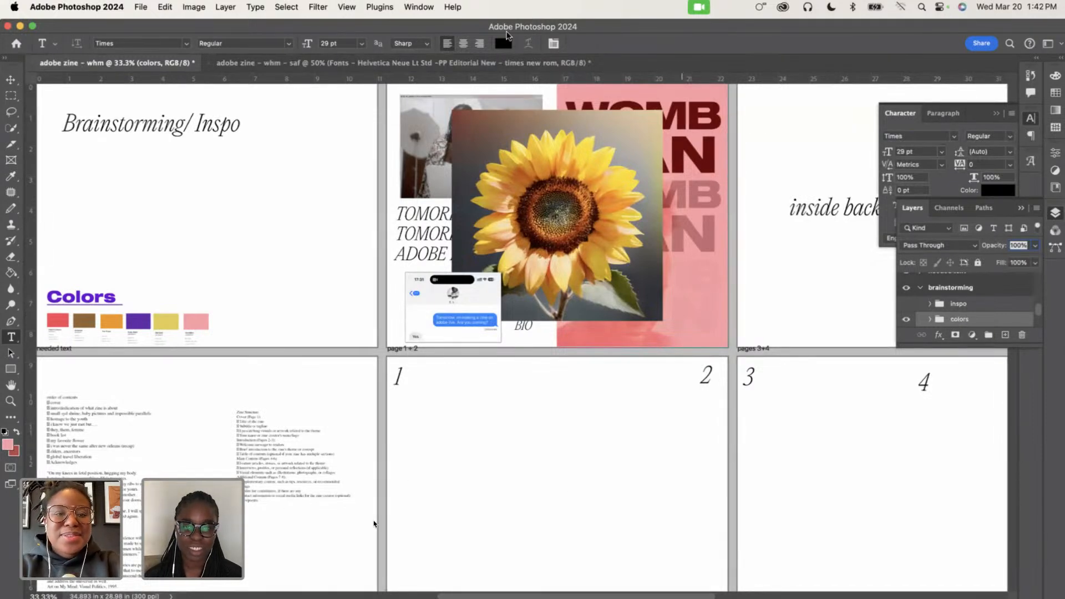
left_click(351, 63)
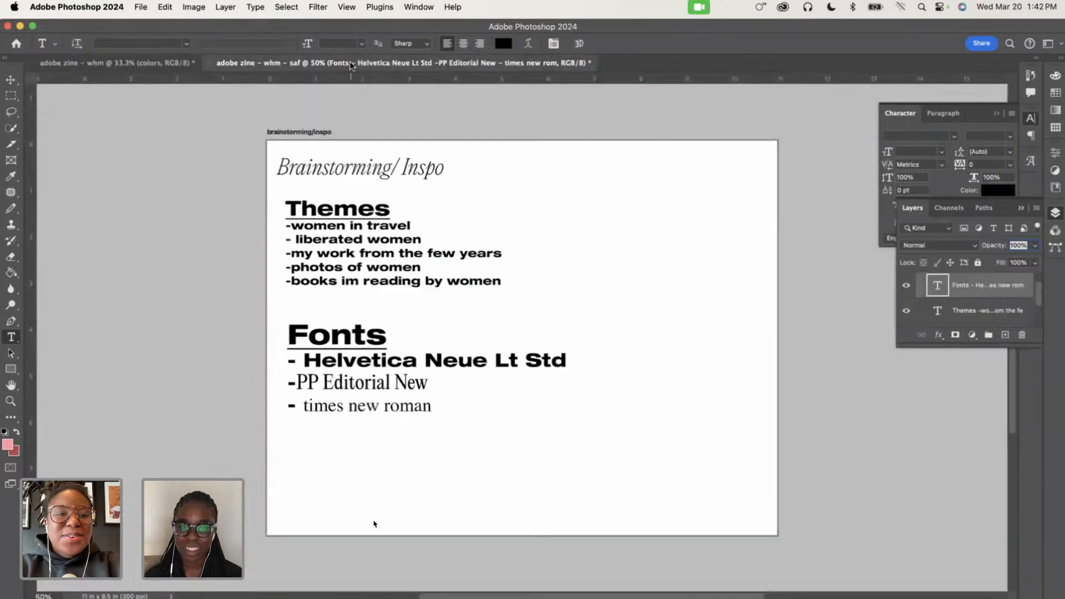
left_click(158, 63)
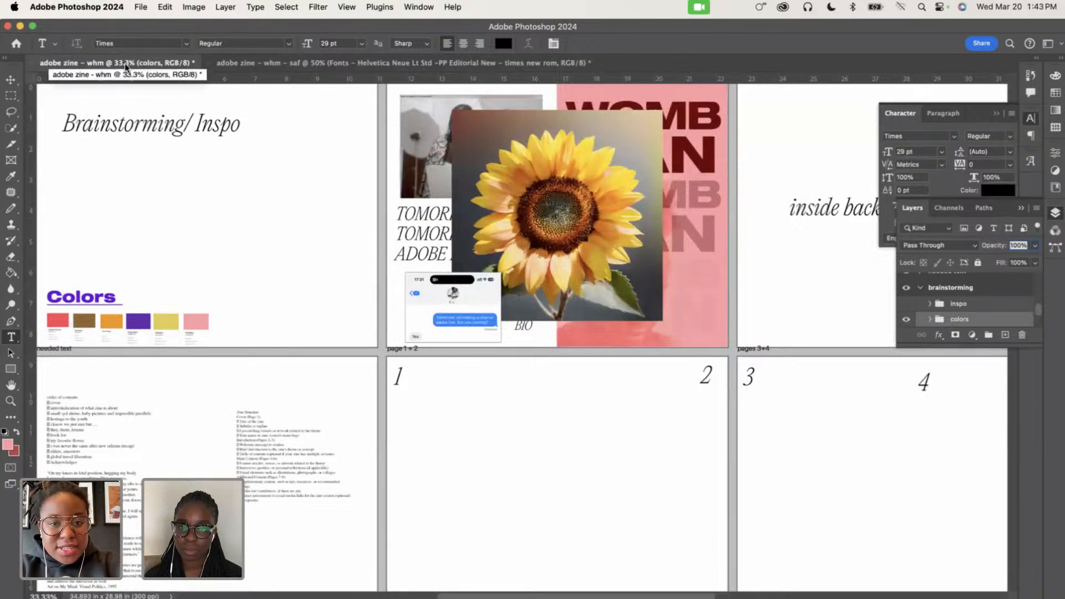
left_click(287, 61)
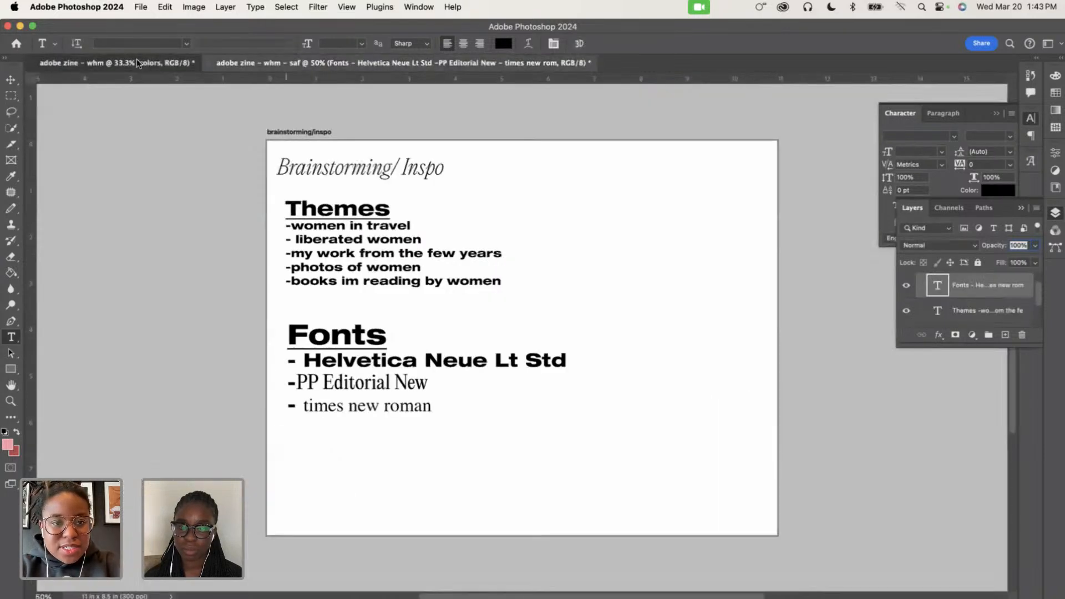
left_click(136, 60)
left_click(259, 63)
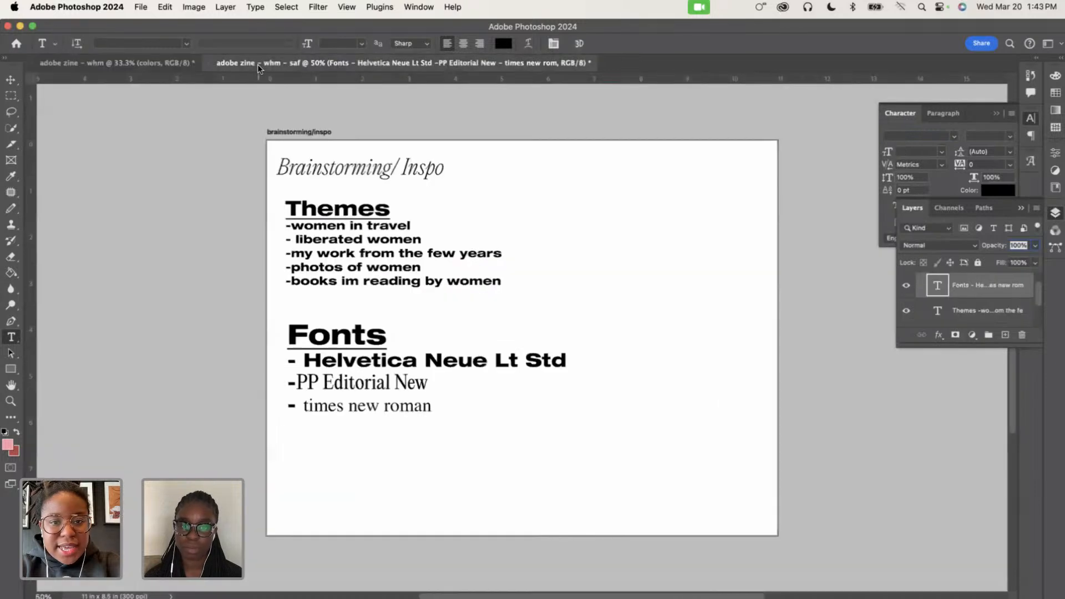
Duplicate the colors group from "adobe zine - whm" into the brainstorming/inspo artboard of "adobe zine - whm - saf", naming it colors
left_click(147, 65)
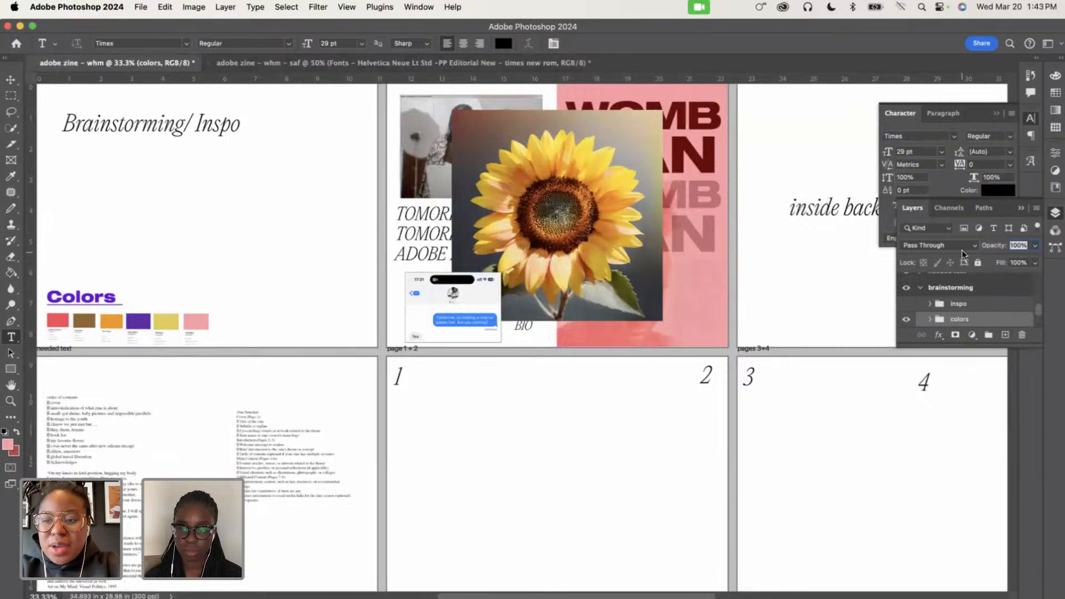
right_click(962, 324)
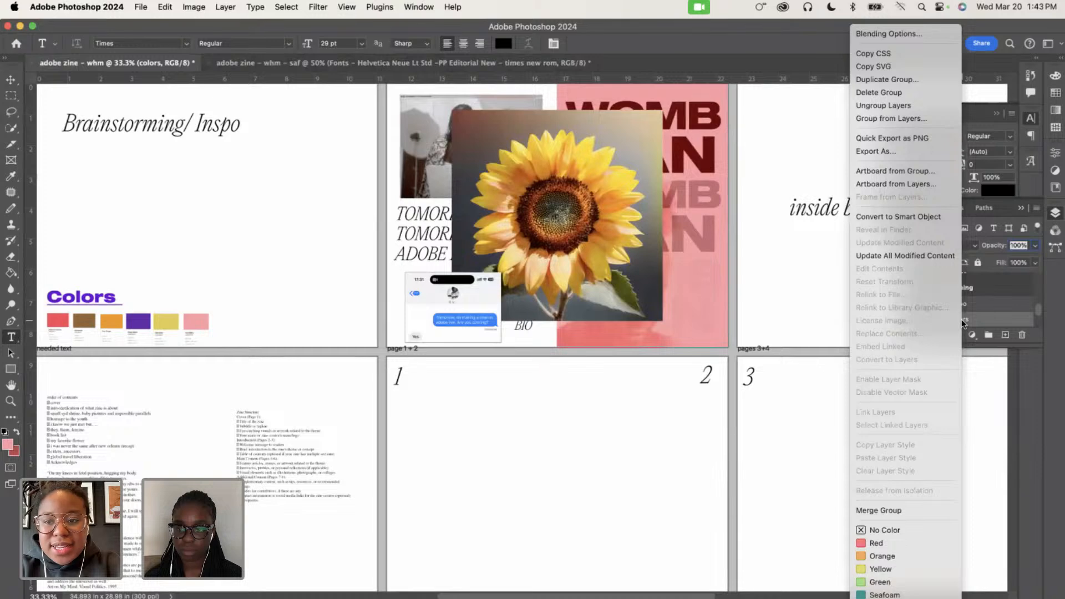
left_click(880, 79)
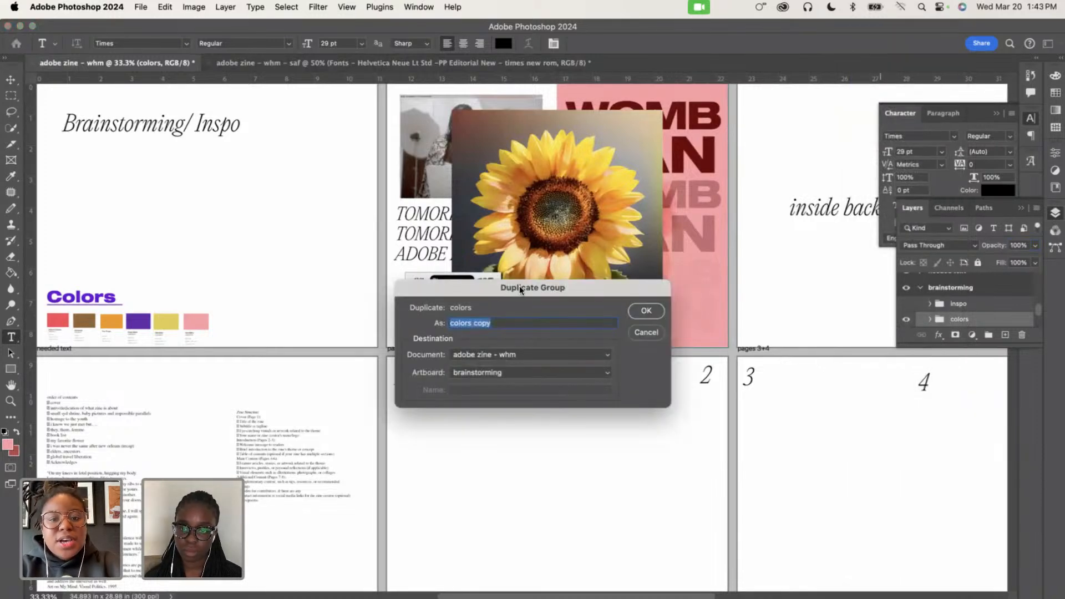
left_click_drag(519, 285, 510, 255)
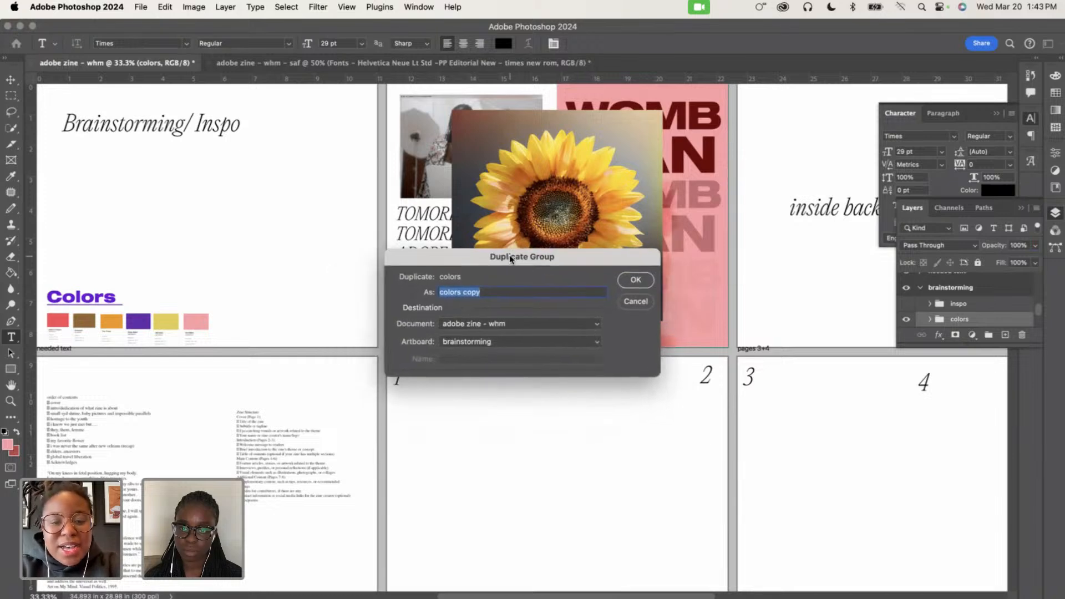
left_click(483, 324)
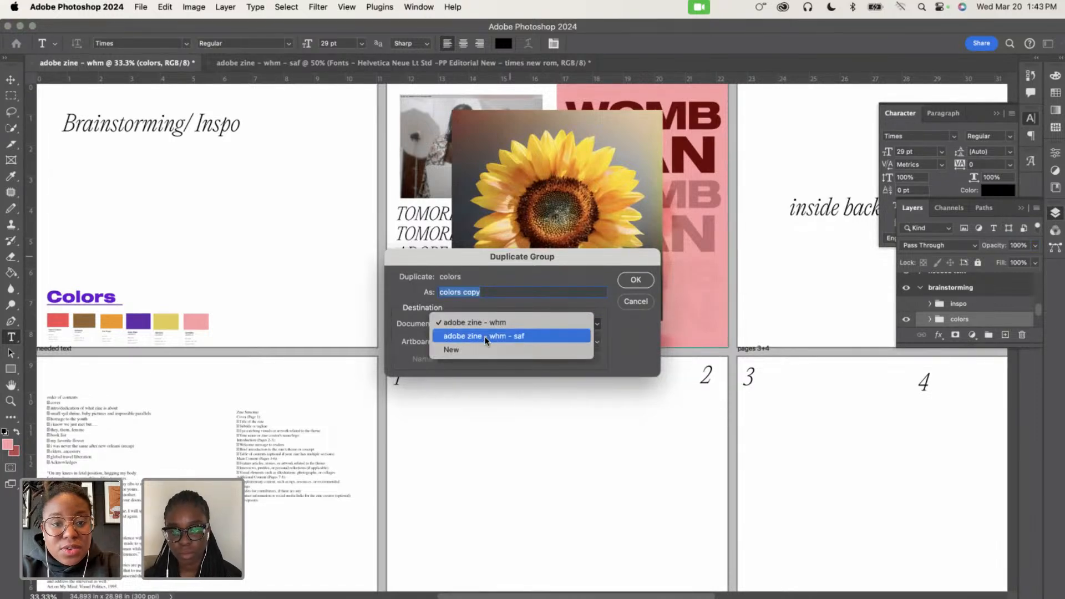
left_click(484, 337)
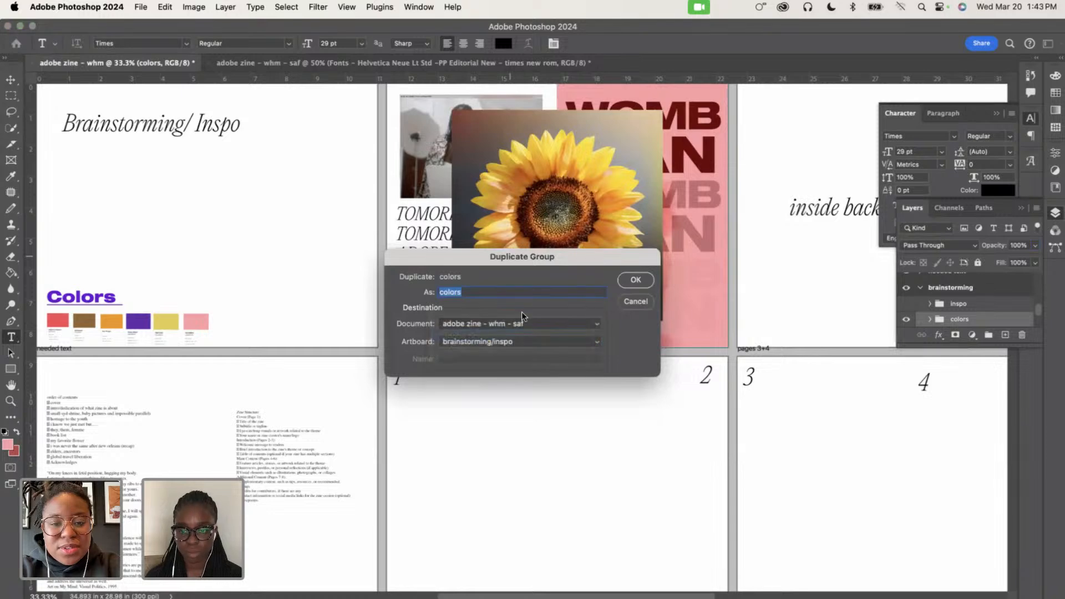
left_click(589, 343)
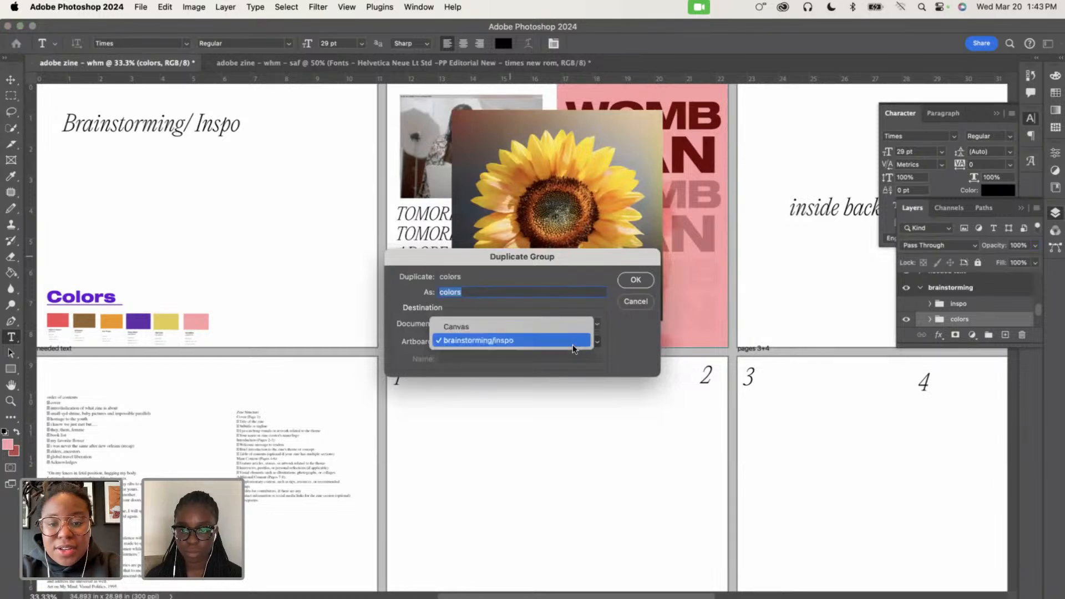
left_click(545, 361)
left_click(537, 344)
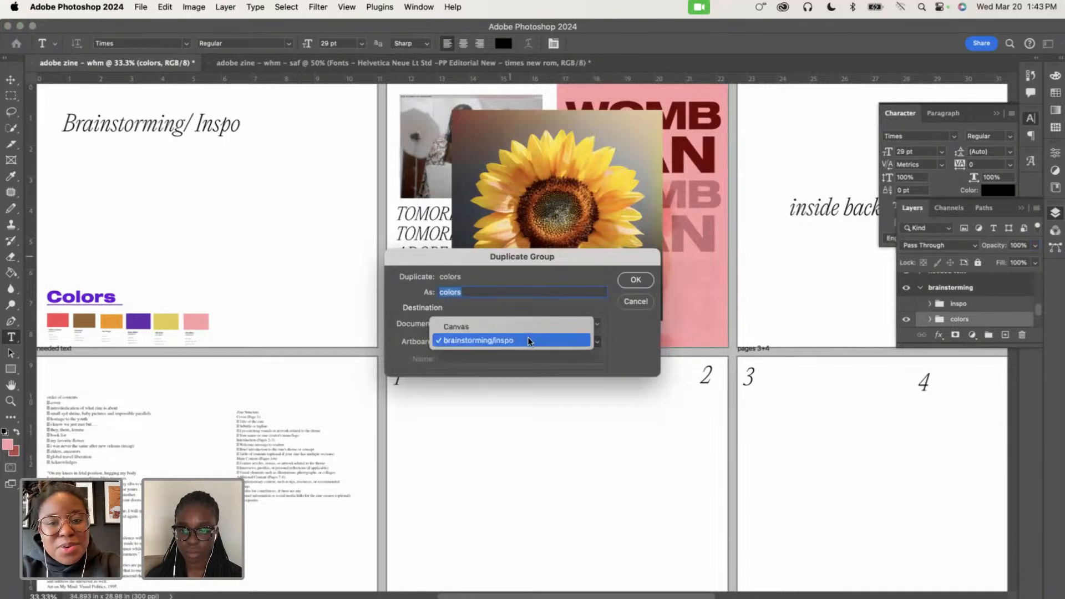
left_click(527, 342)
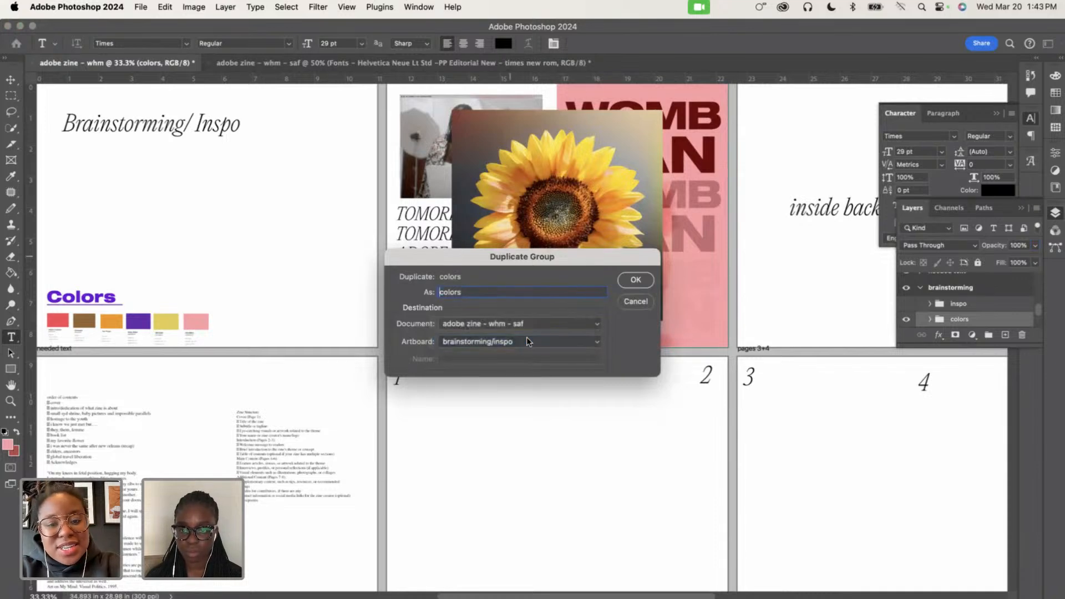
left_click(635, 279)
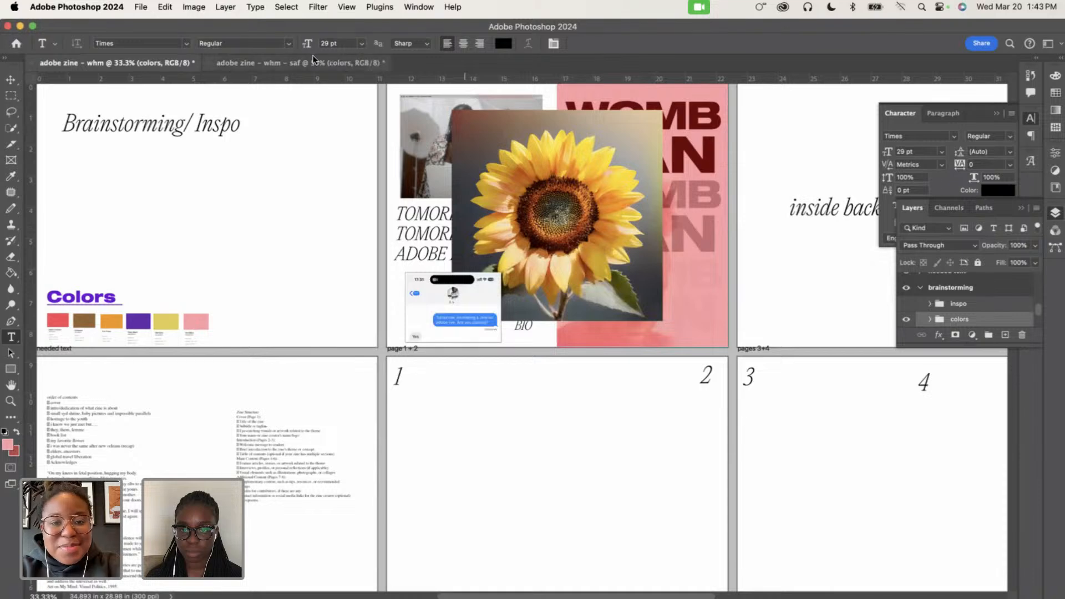
In "adobe zine - whm - saf", add the heading "Color" above the swatches inside the colors group, in Helvetica Neue LT Std 83 Heavy Extended
left_click(288, 65)
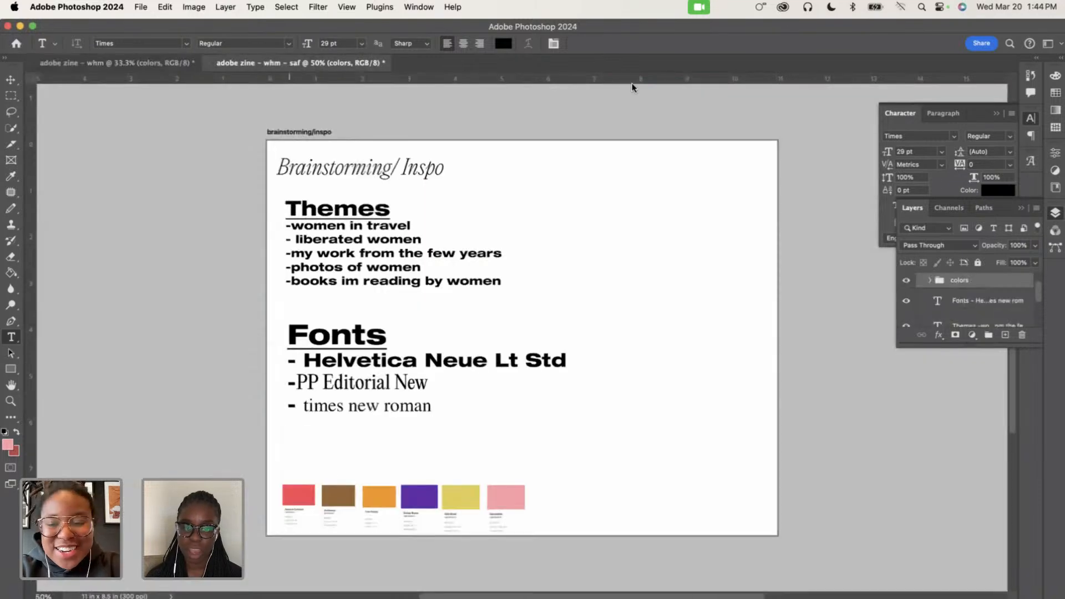
left_click(930, 280)
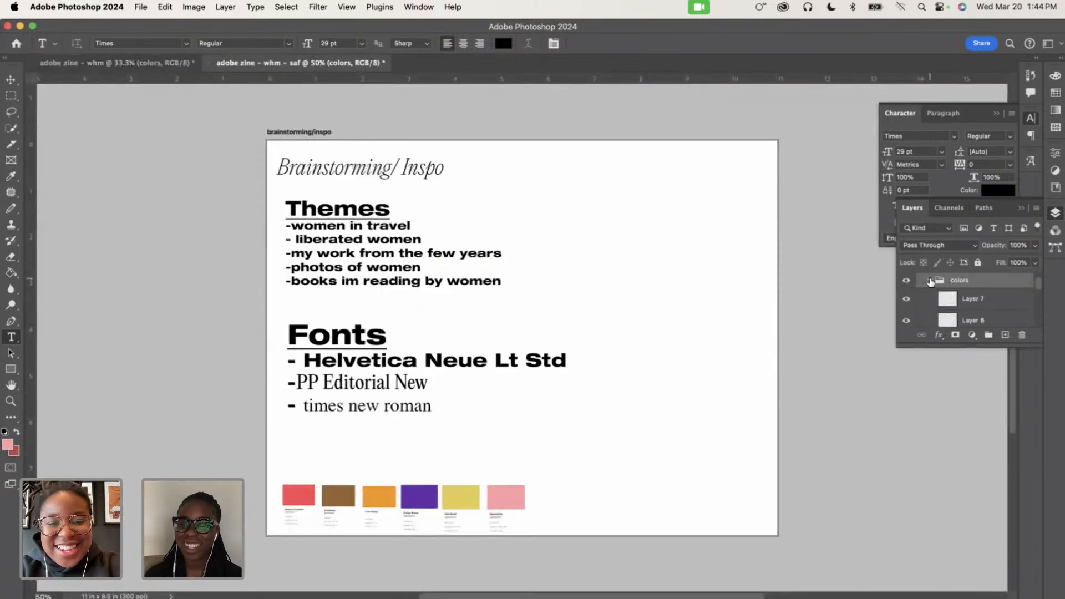
scroll(935, 289, "down", 5)
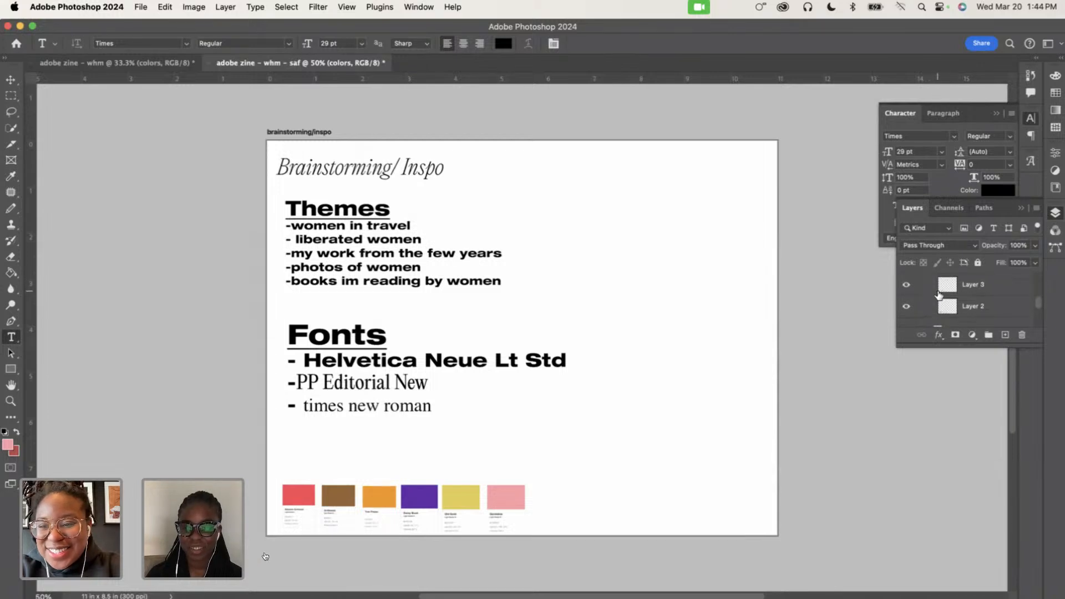
scroll(938, 296, "up", 1)
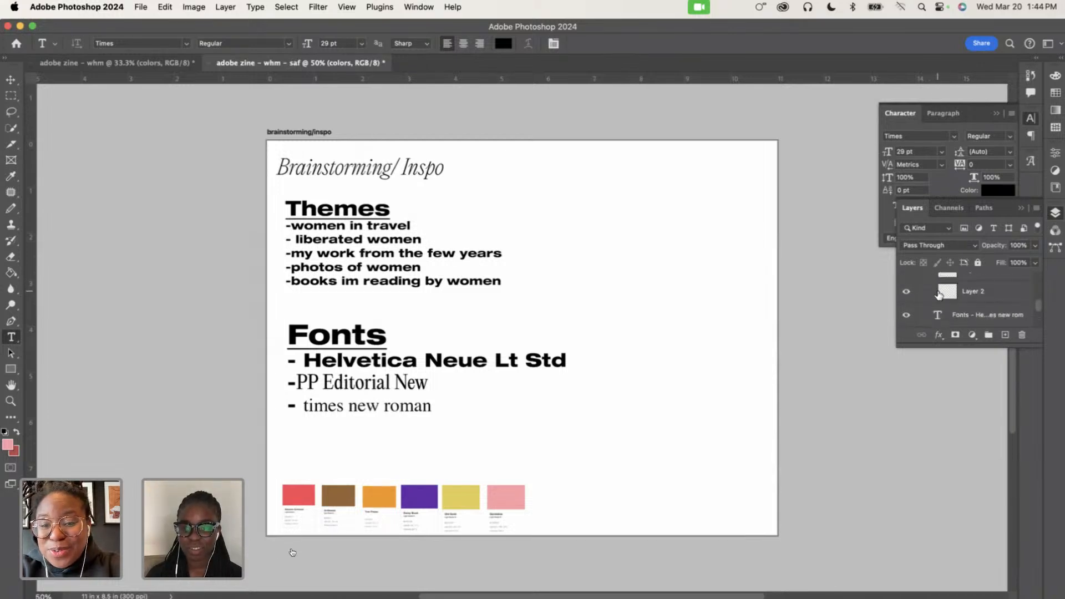
left_click(316, 449)
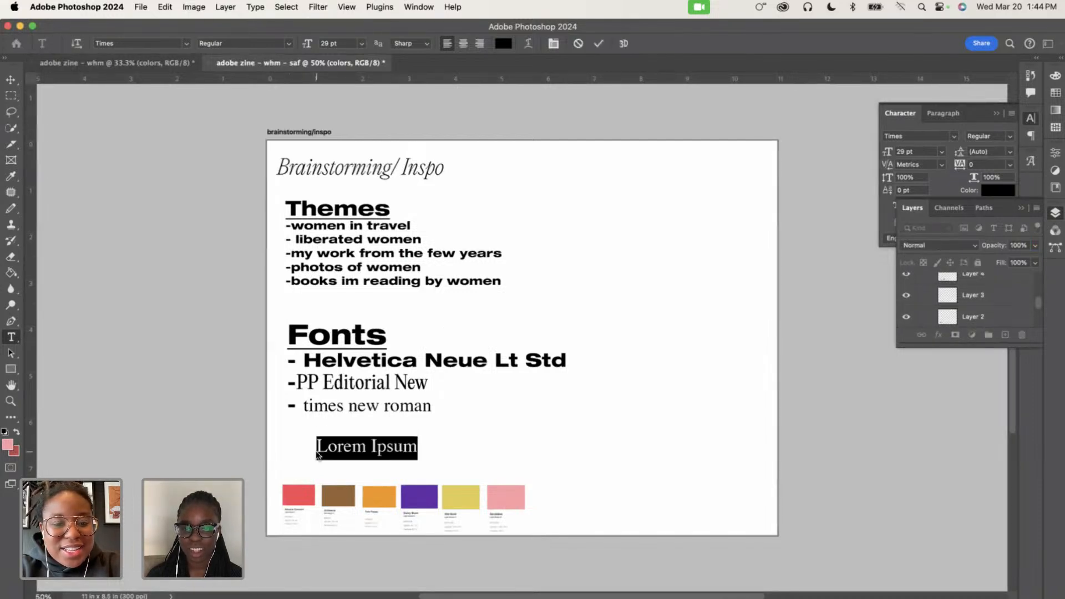
left_click(898, 136)
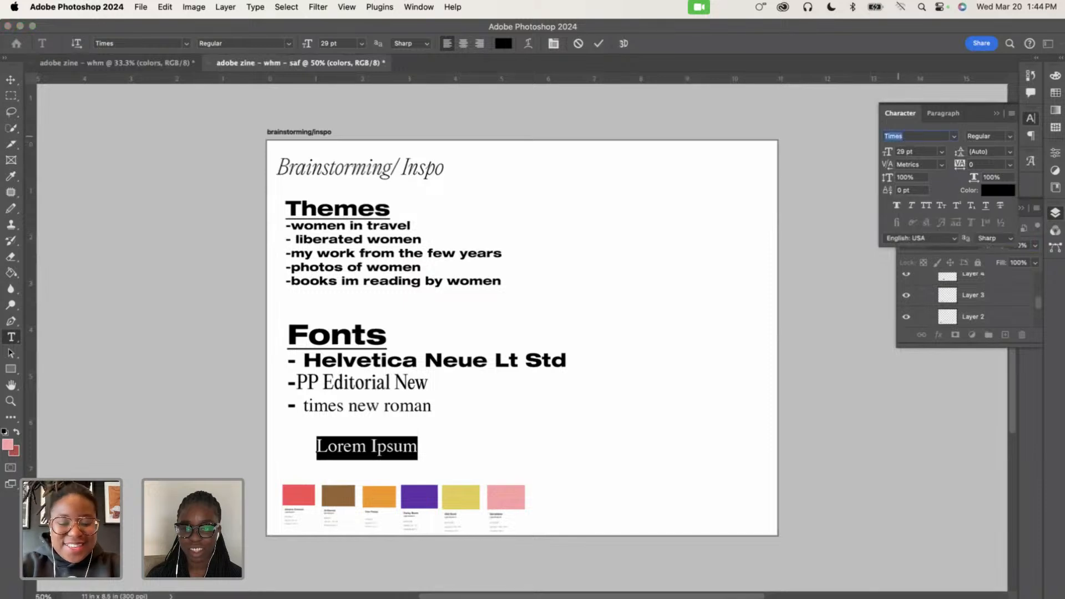
type("hel")
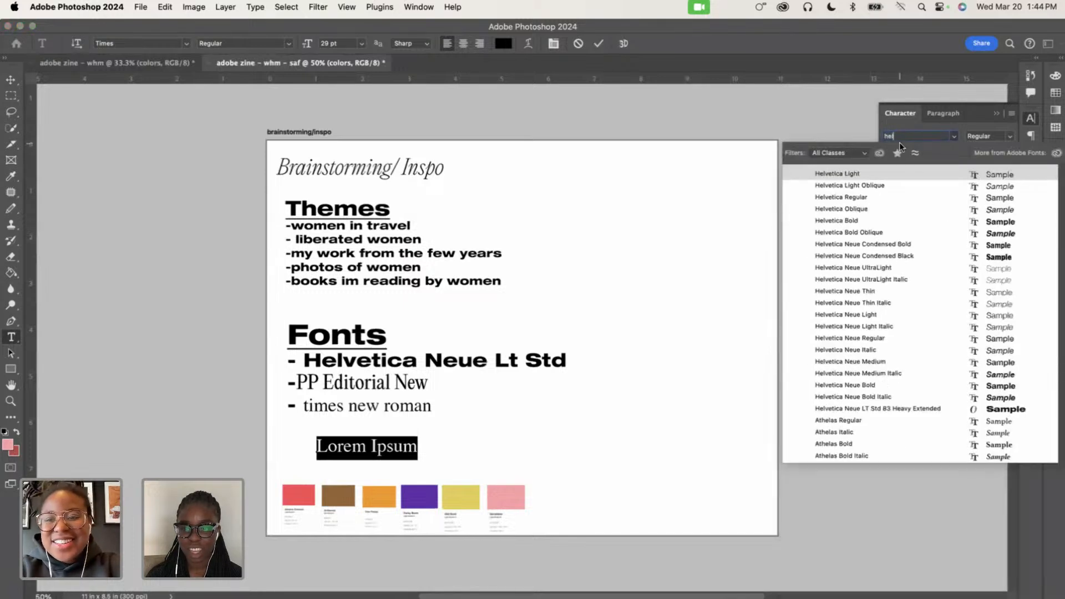
left_click(949, 410)
type("Color")
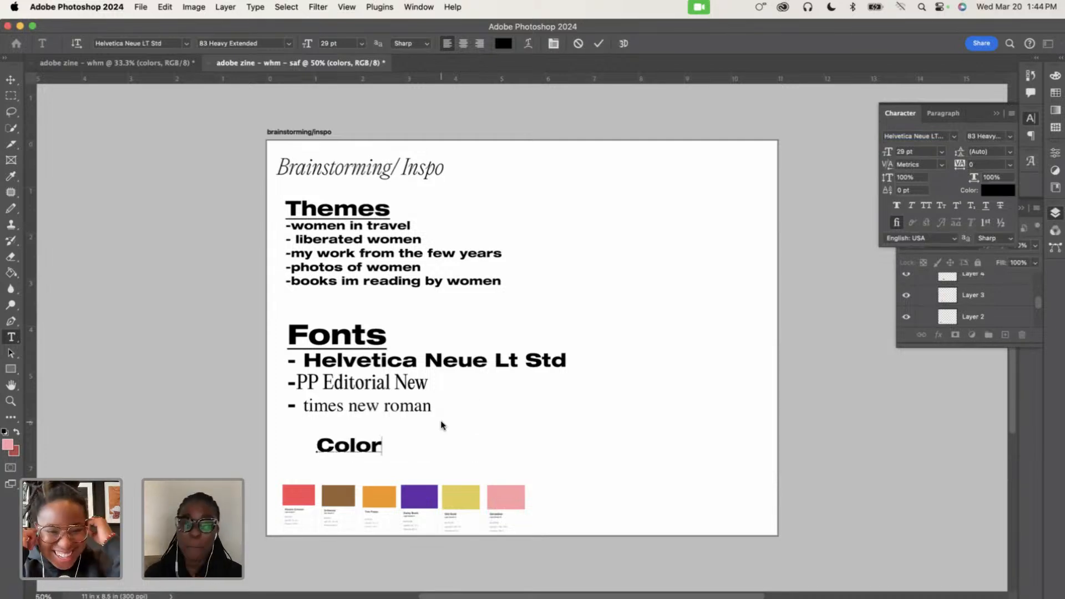
Format the Color heading as underlined 44 pt text and move it to line up with the first swatch's left edge
double_click(331, 451)
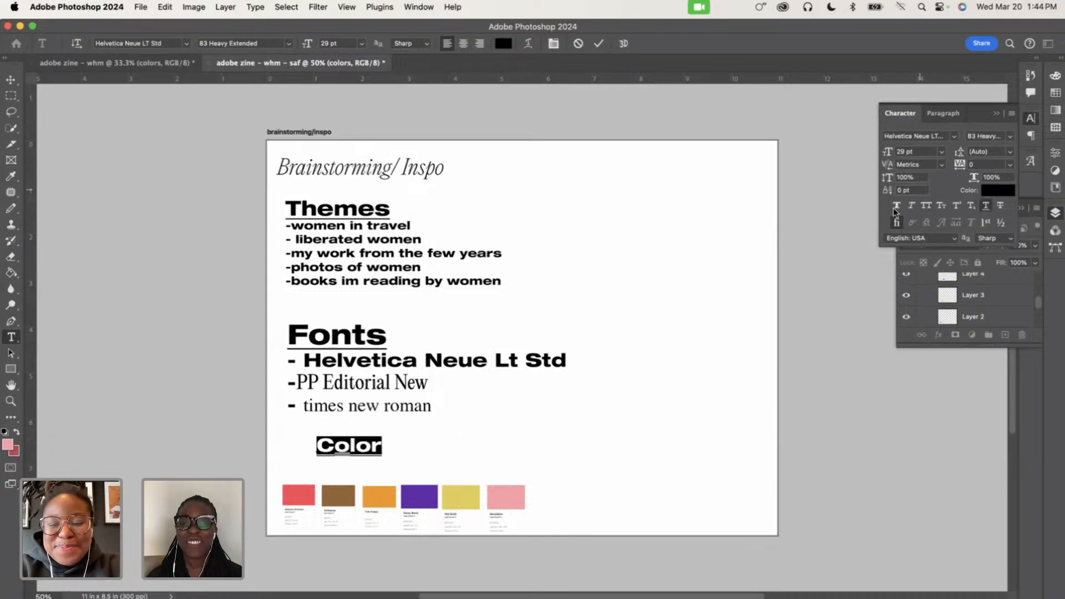
left_click_drag(888, 153, 897, 156)
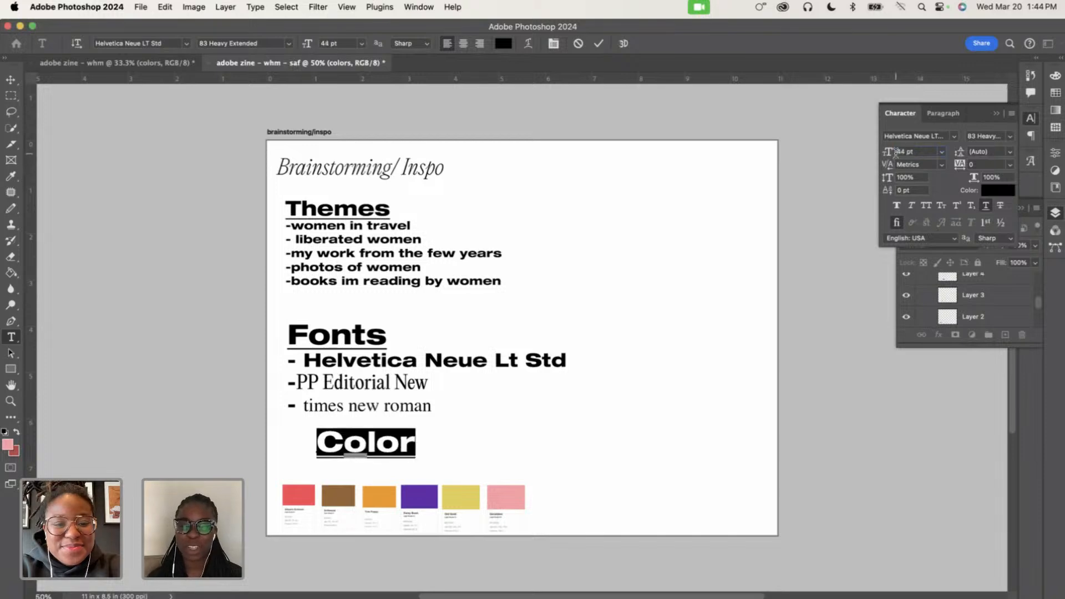
left_click_drag(366, 464, 331, 470)
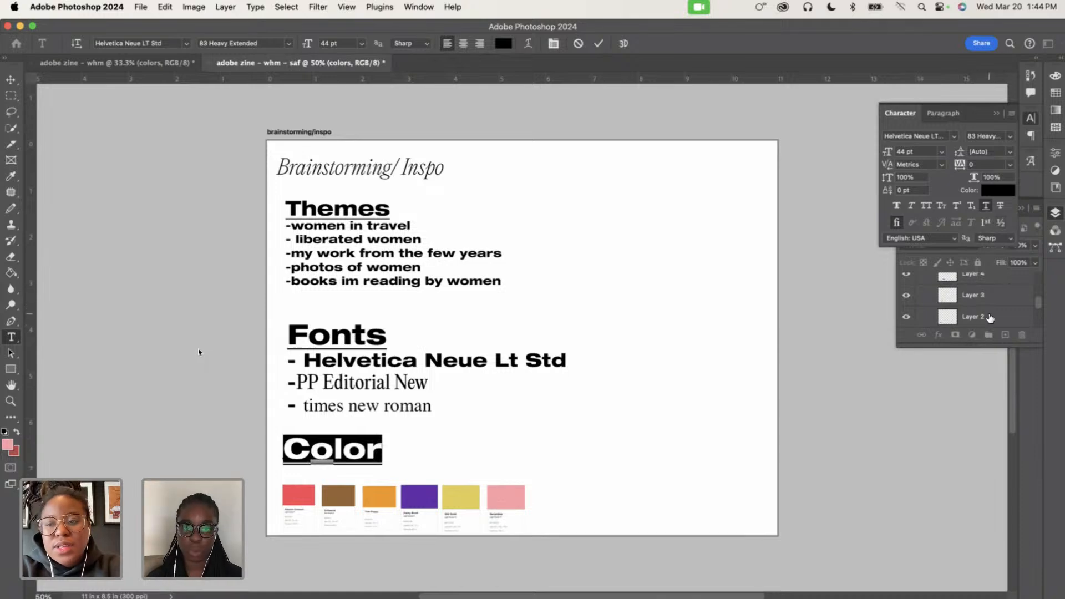
left_click(999, 299)
Select swatch layers Layer 7 through Layer 2 together and move them up closer beneath the Color heading
scroll(993, 300, "up", 1)
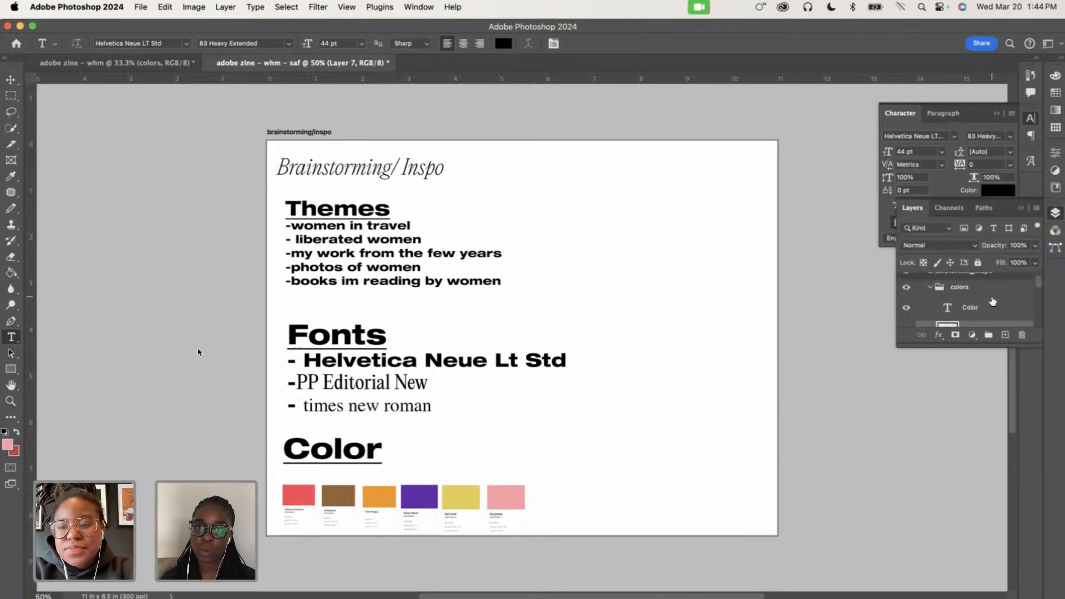
left_click(972, 306)
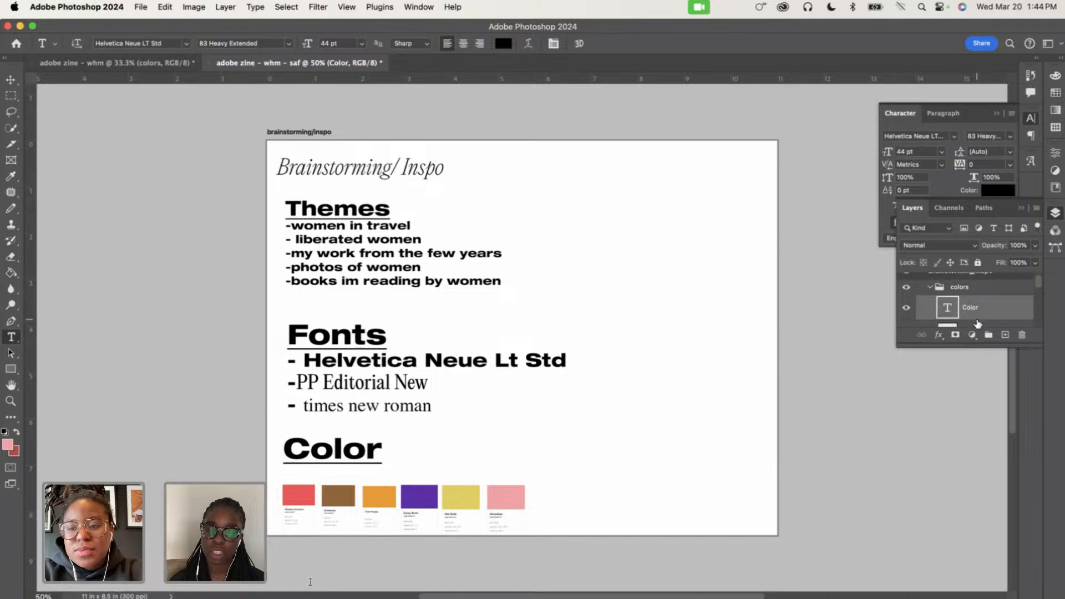
scroll(977, 323, "down", 2)
left_click(975, 301)
scroll(974, 301, "down", 3)
scroll(974, 302, "down", 2)
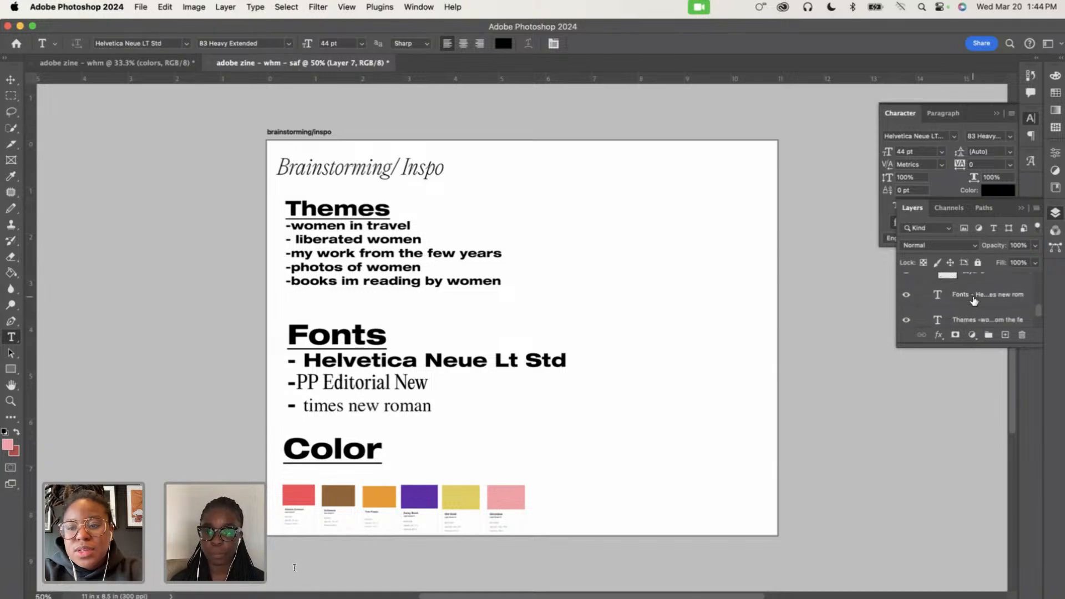
left_click(965, 278)
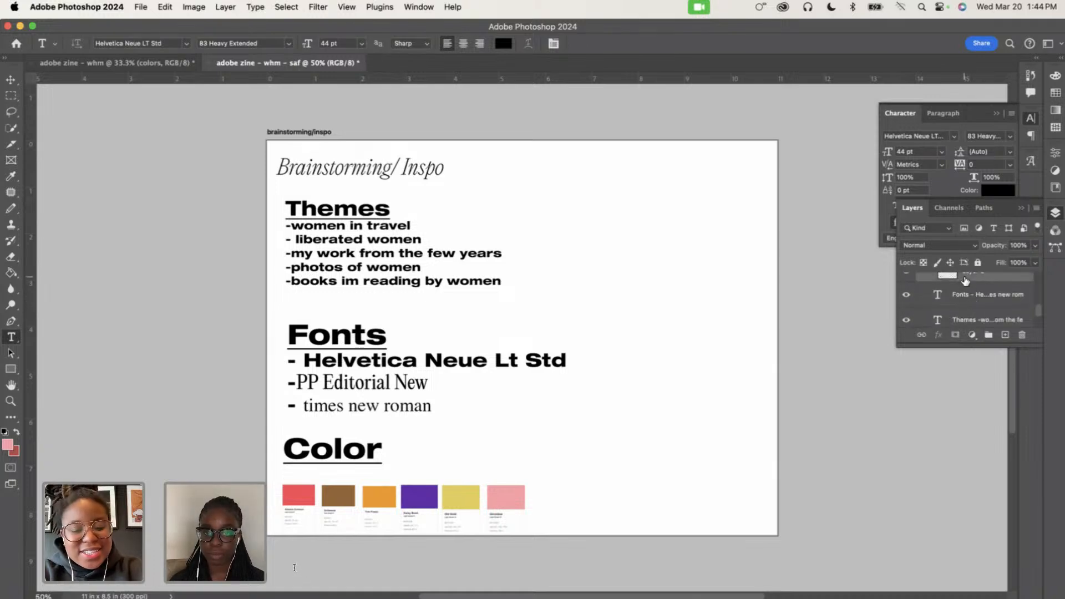
key("super+t")
left_click_drag(471, 502, 471, 489)
key("Return")
key("t")
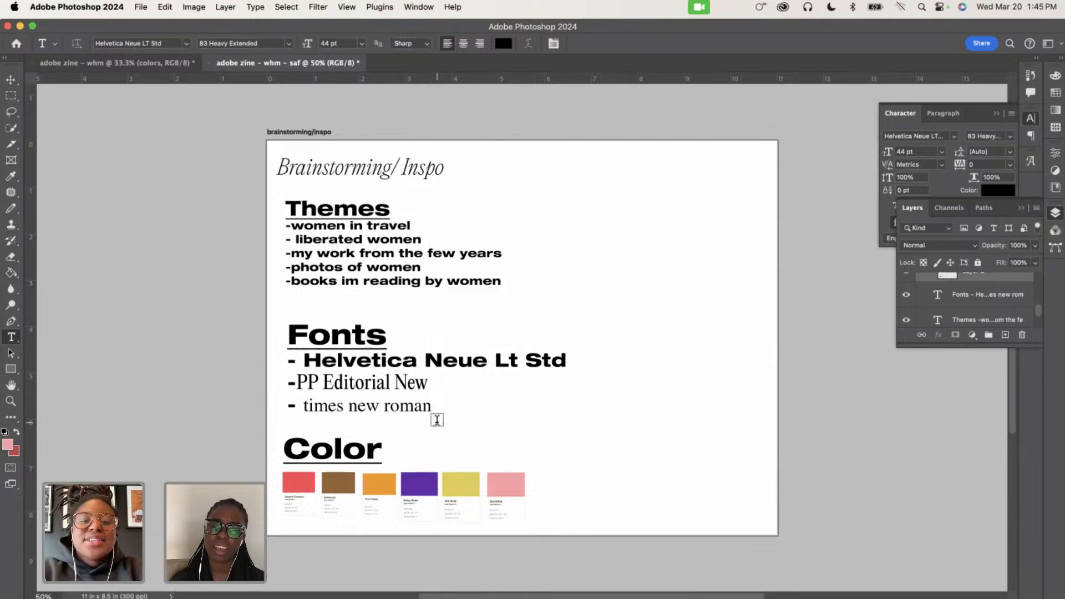
Examine the color swatches from Geraldine to Alizarin Crimson up close, reading their names, hex, RGB and Pantone values
key("super+equal")
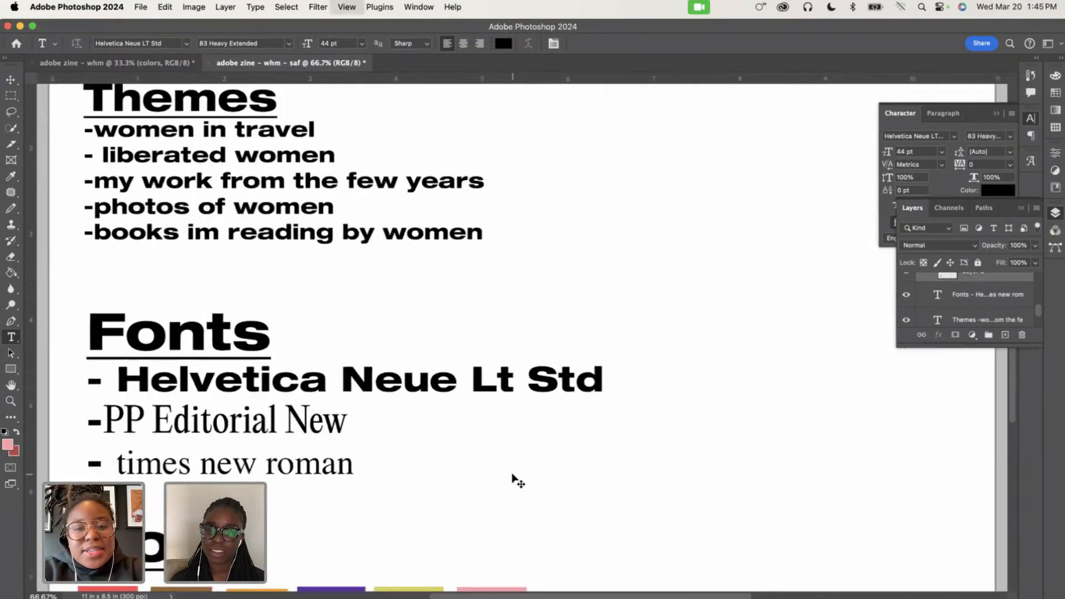
scroll(512, 475, "up", 5)
scroll(513, 472, "down", 5)
scroll(513, 472, "right", 2)
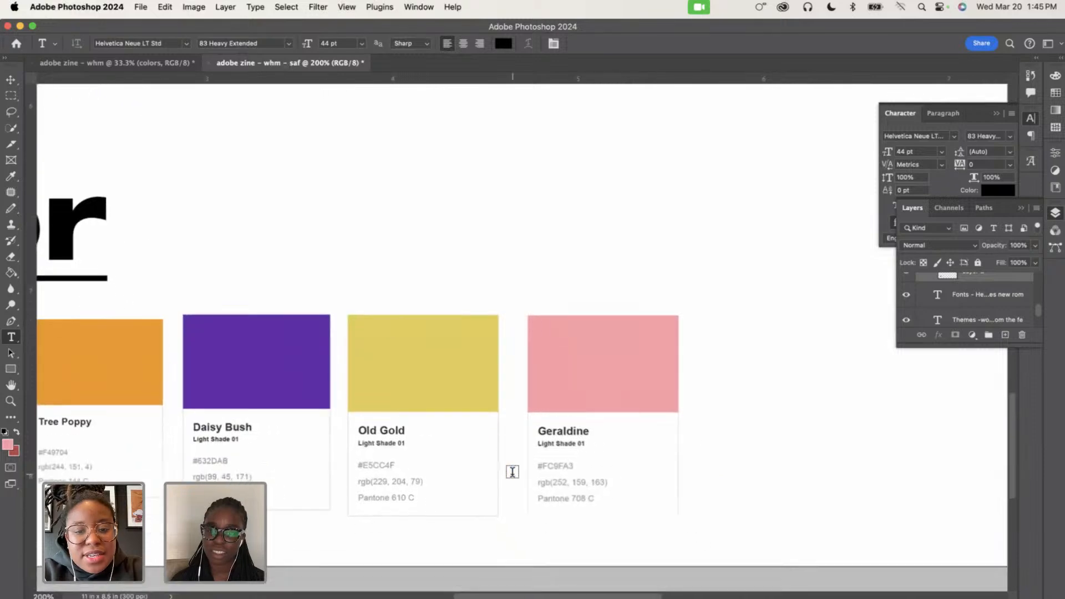
scroll(579, 412, "right", 2)
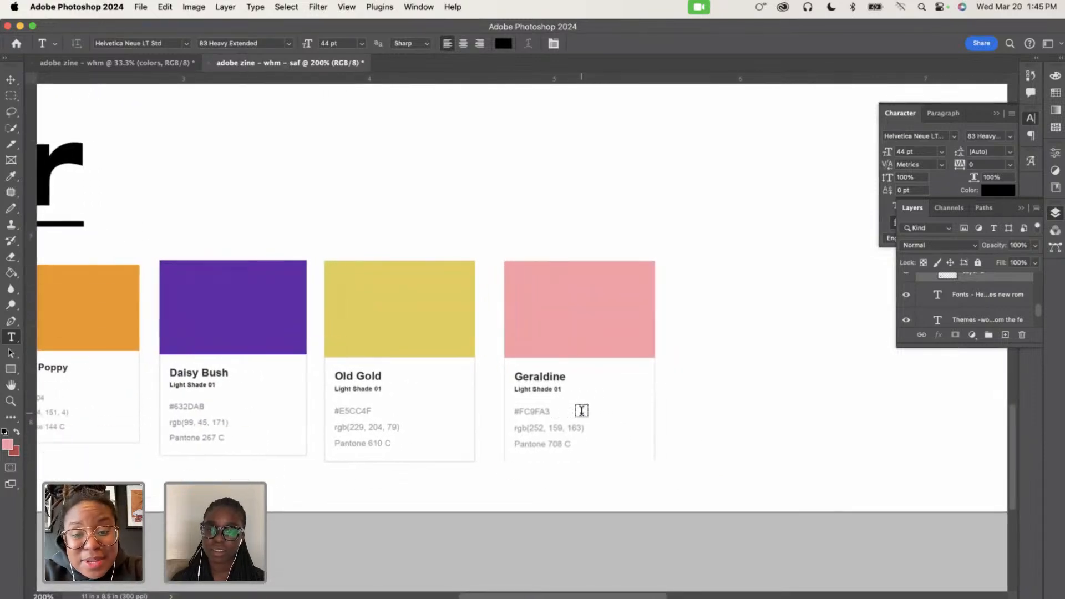
scroll(581, 411, "right", 1)
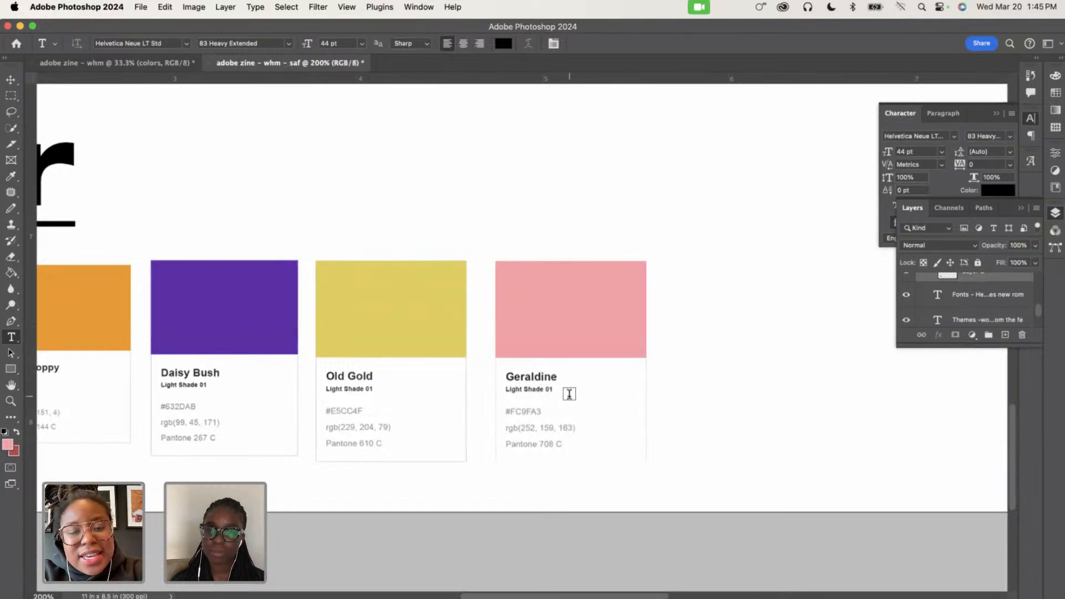
scroll(569, 394, "left", 6)
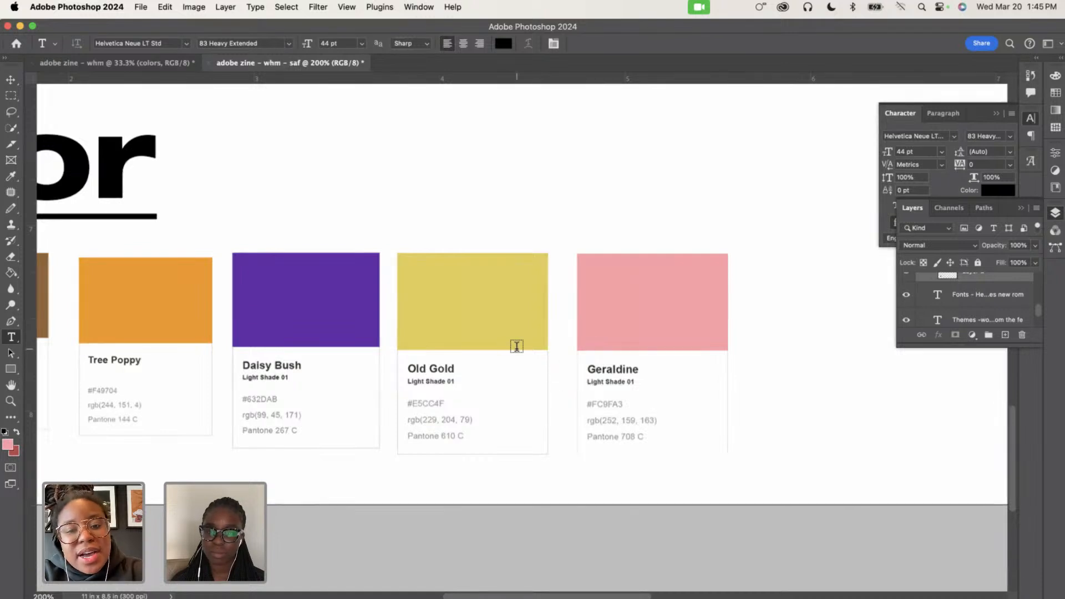
scroll(527, 375, "left", 10)
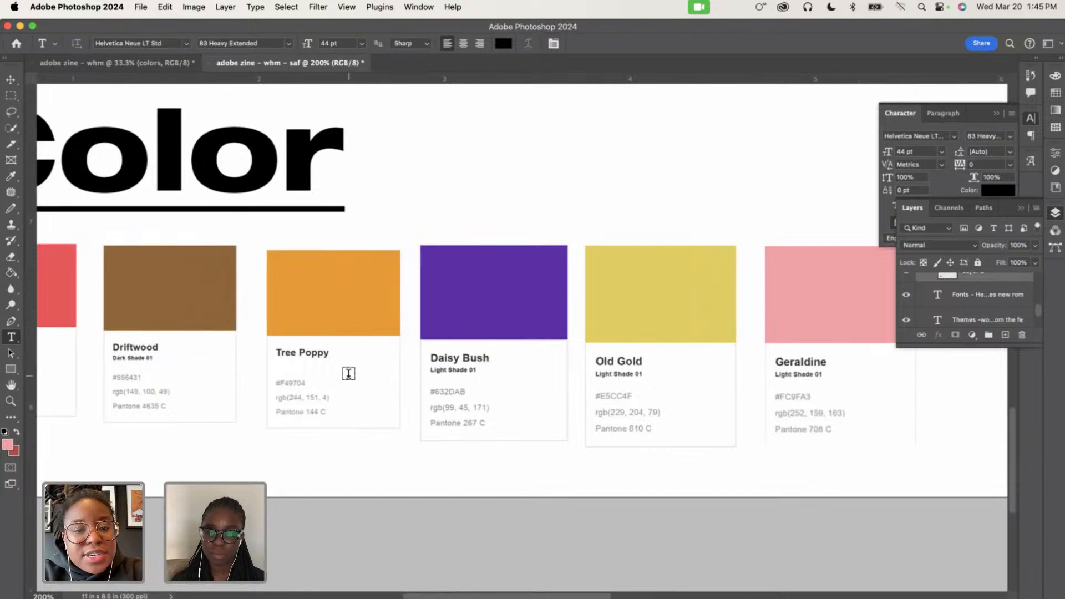
scroll(421, 357, "left", 2)
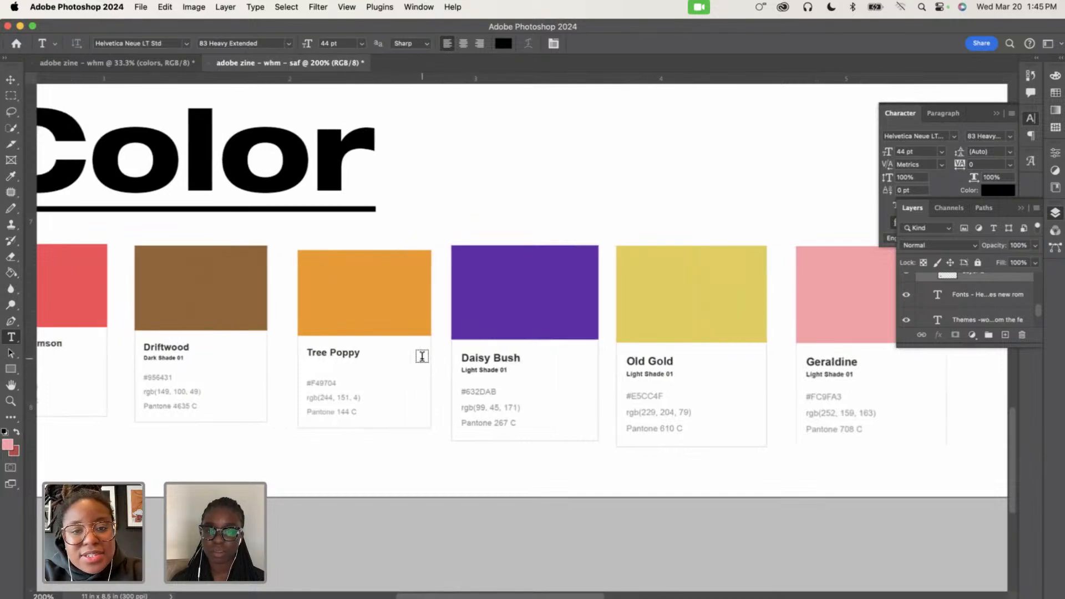
scroll(421, 356, "left", 8)
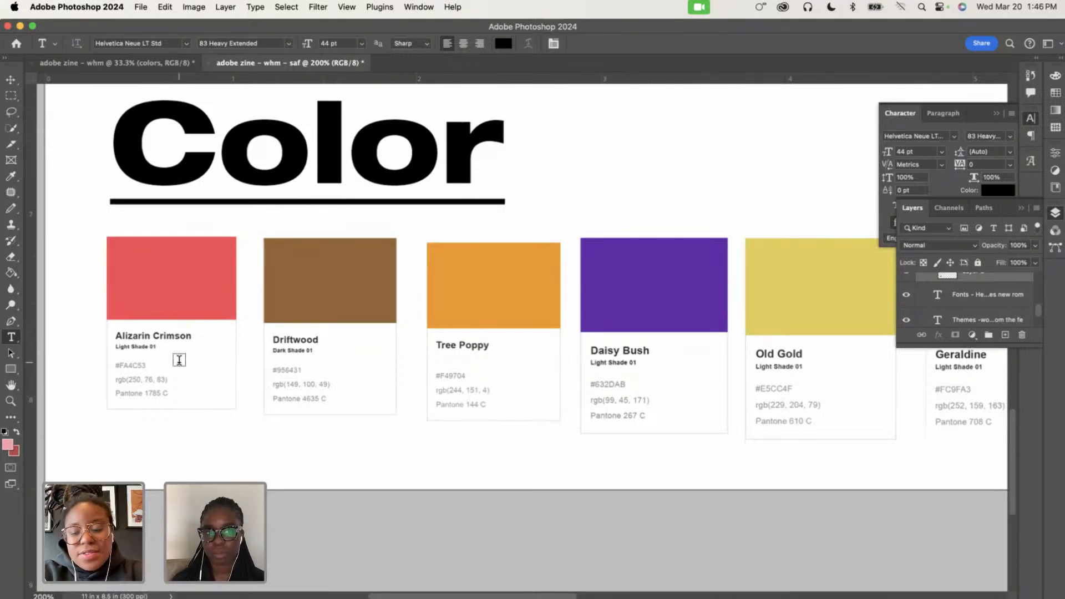
key("super+minus")
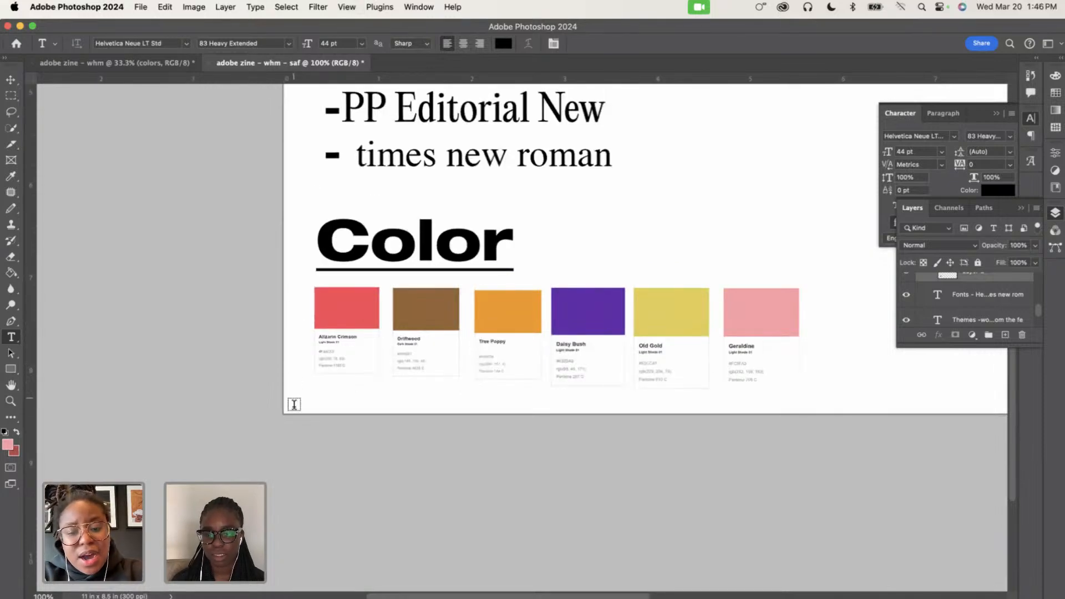
Look over the artboard's Color, Fonts and Themes sections, from the swatches up to the Brainstorming/ Inspo title
scroll(338, 400, "right", 5)
scroll(338, 400, "up", 2)
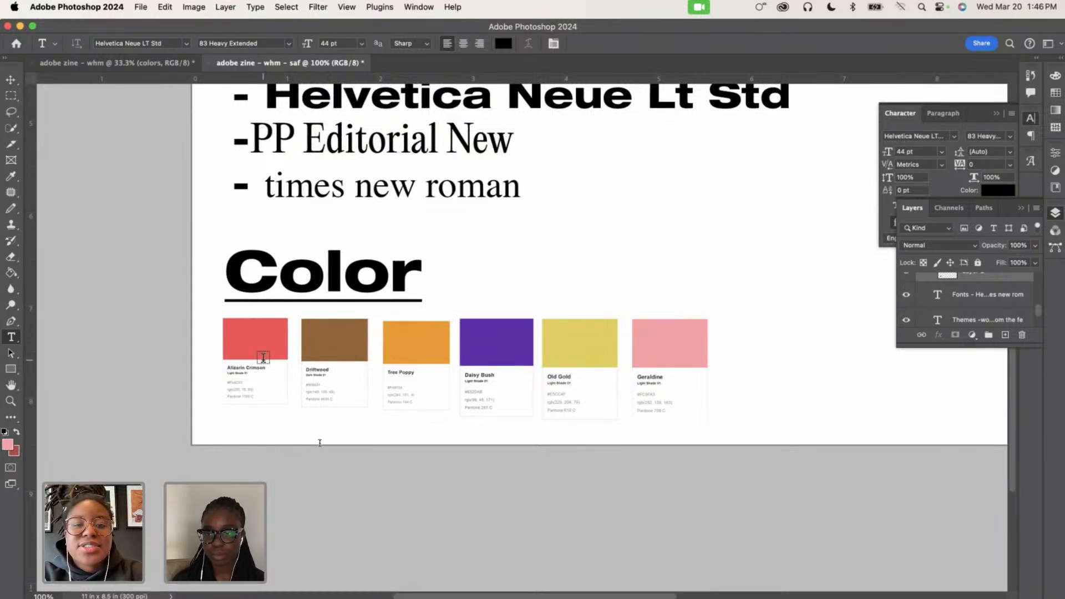
scroll(263, 357, "up", 5)
scroll(263, 358, "right", 4)
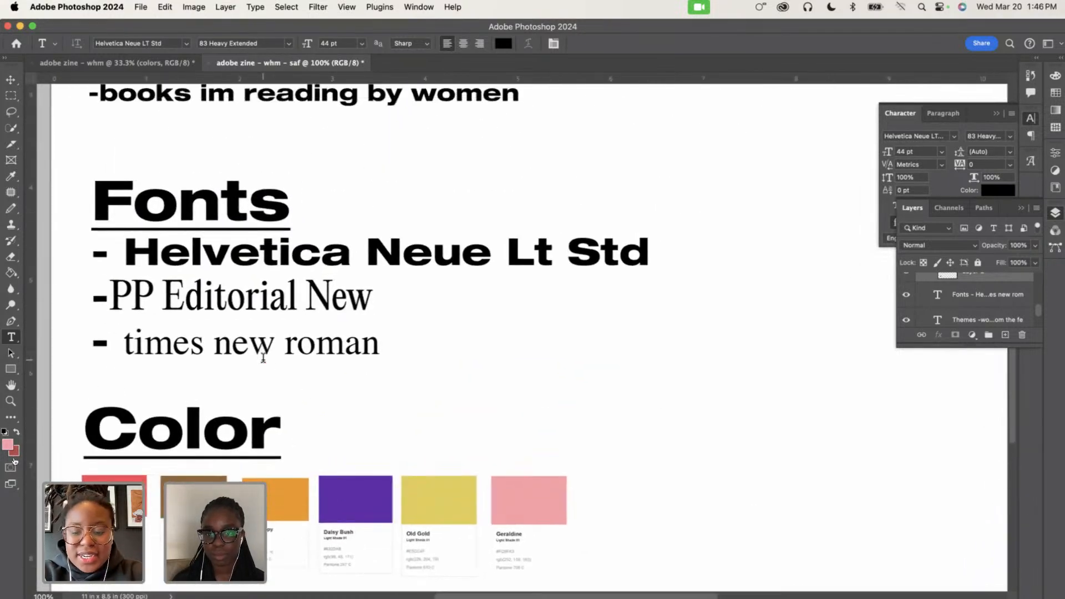
key("super+minus")
scroll(263, 358, "up", 3)
scroll(263, 358, "right", 4)
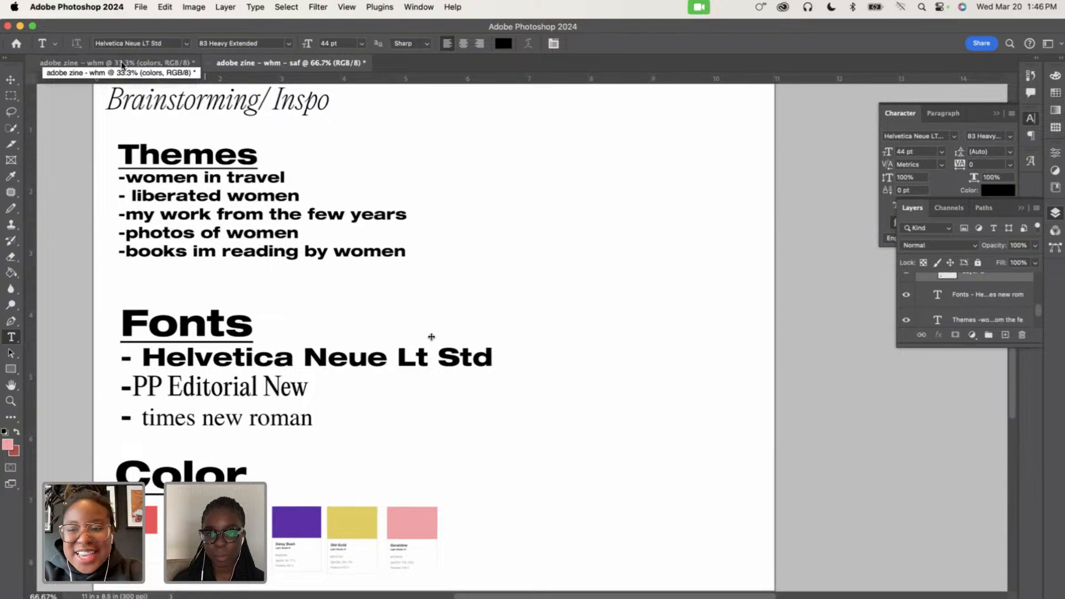
Collapse the colors group in the layer list of the brainstorming/inspo artboard
scroll(948, 312, "up", 1)
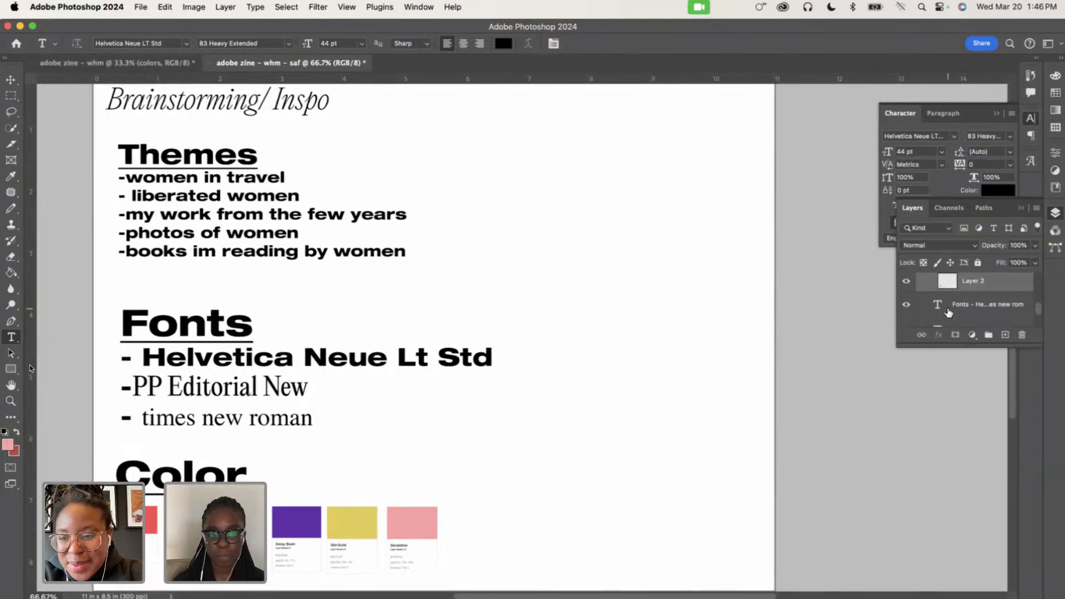
scroll(949, 312, "up", 3)
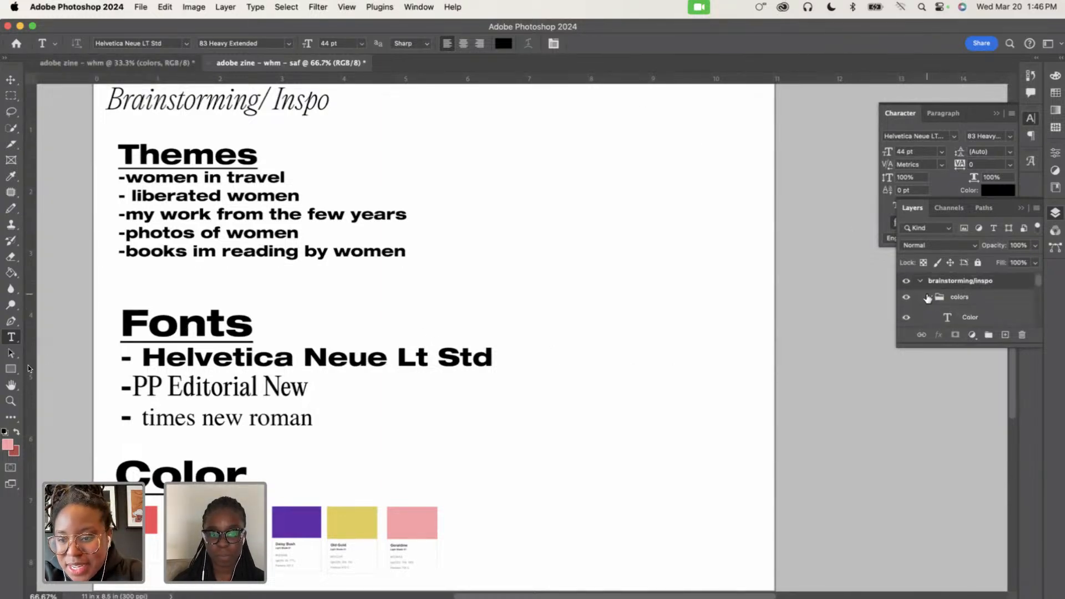
left_click(927, 298)
left_click(930, 298)
scroll(930, 299, "down", 10)
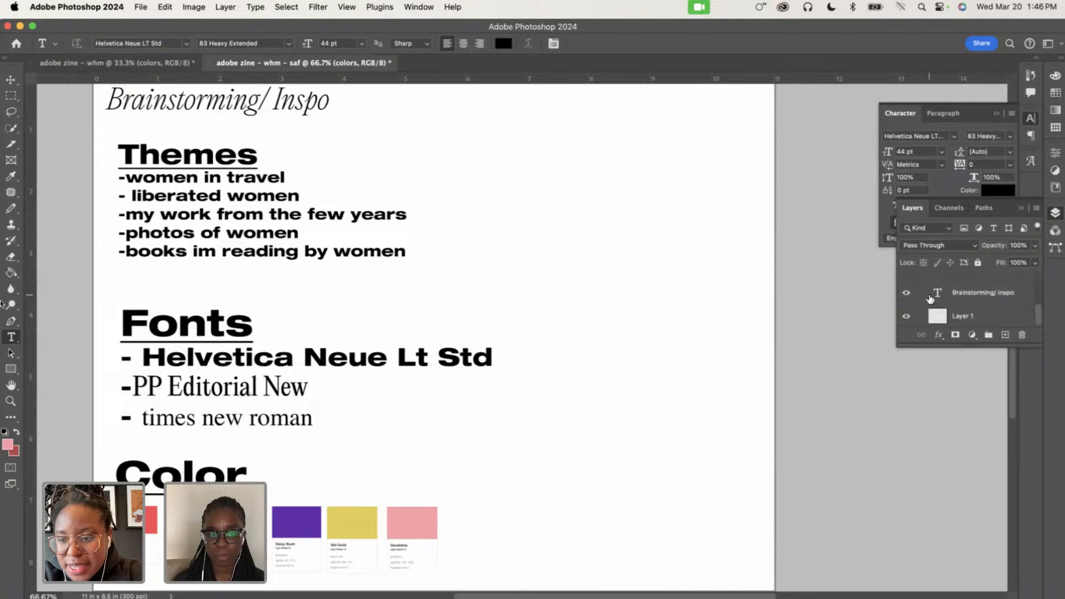
scroll(929, 300, "up", 6)
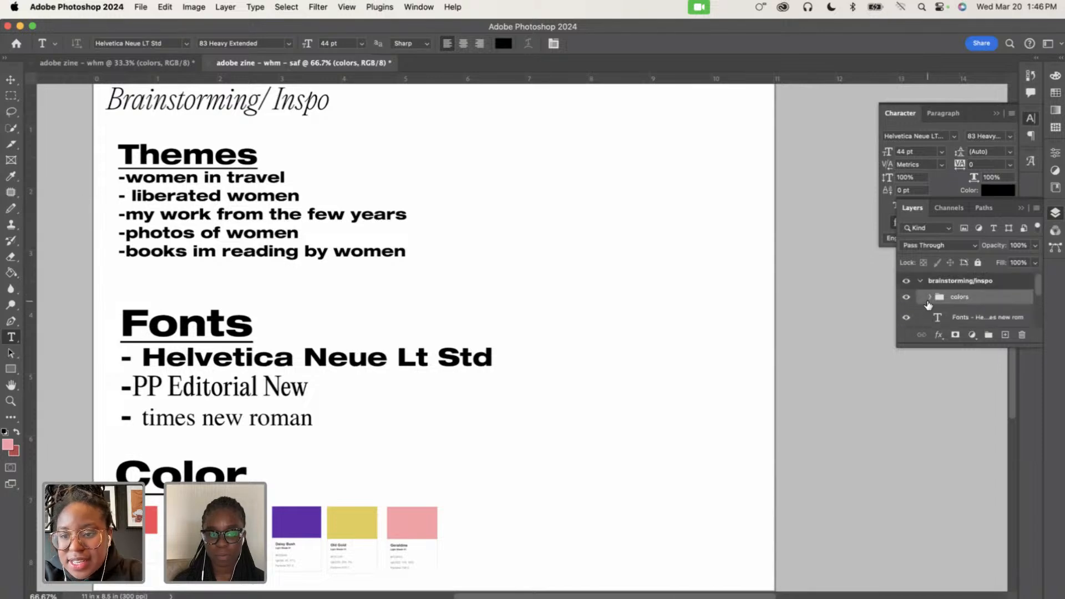
Switch to the "adobe zine - whm" document and make the inspo group on its brainstorming artboard visible
left_click(85, 67)
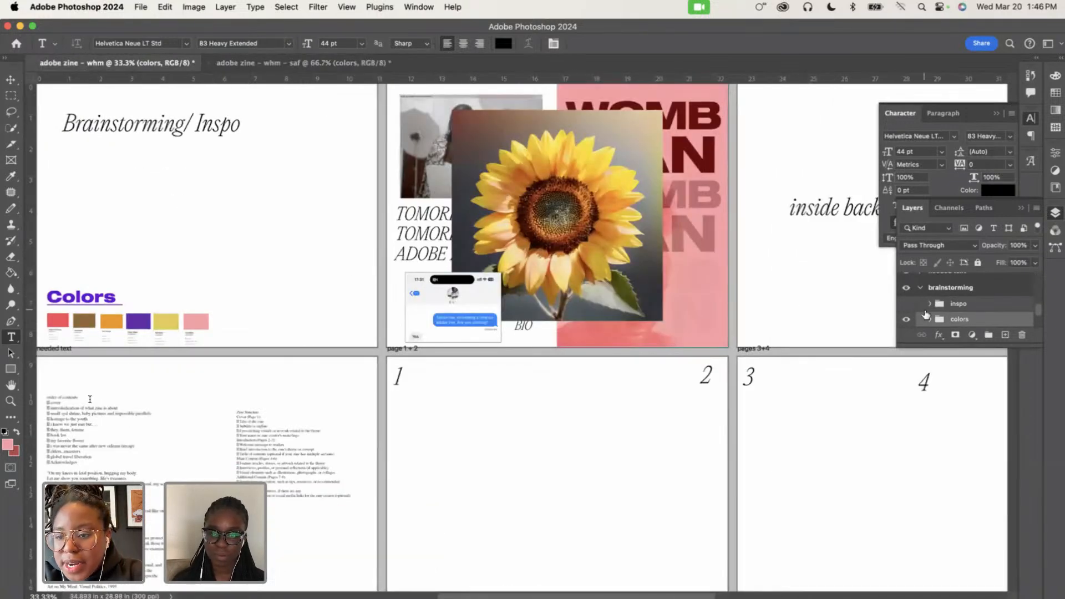
left_click(906, 304)
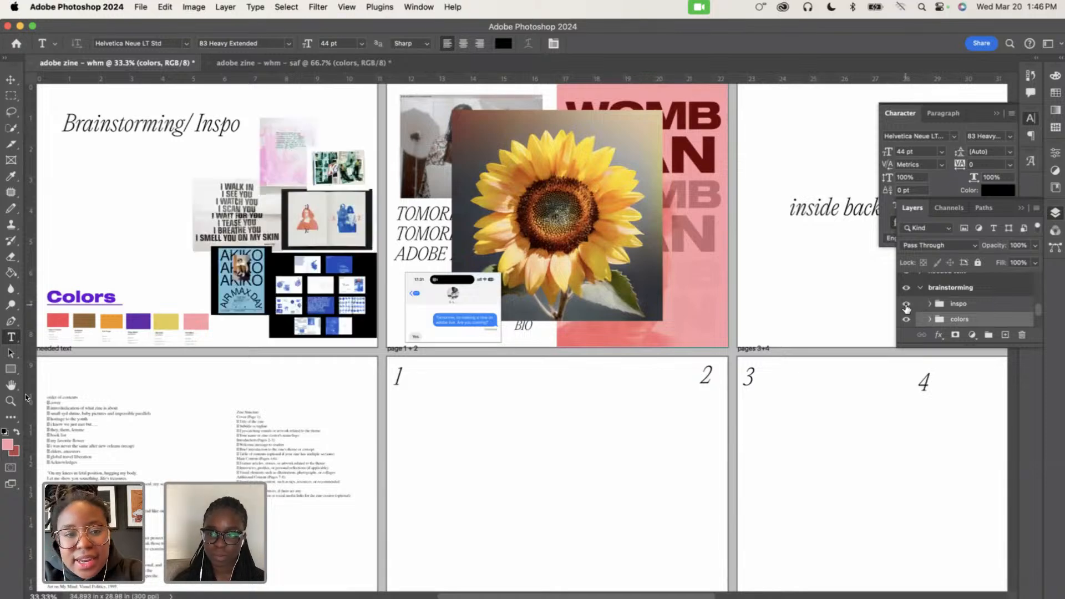
scroll(46, 408, "up", 5)
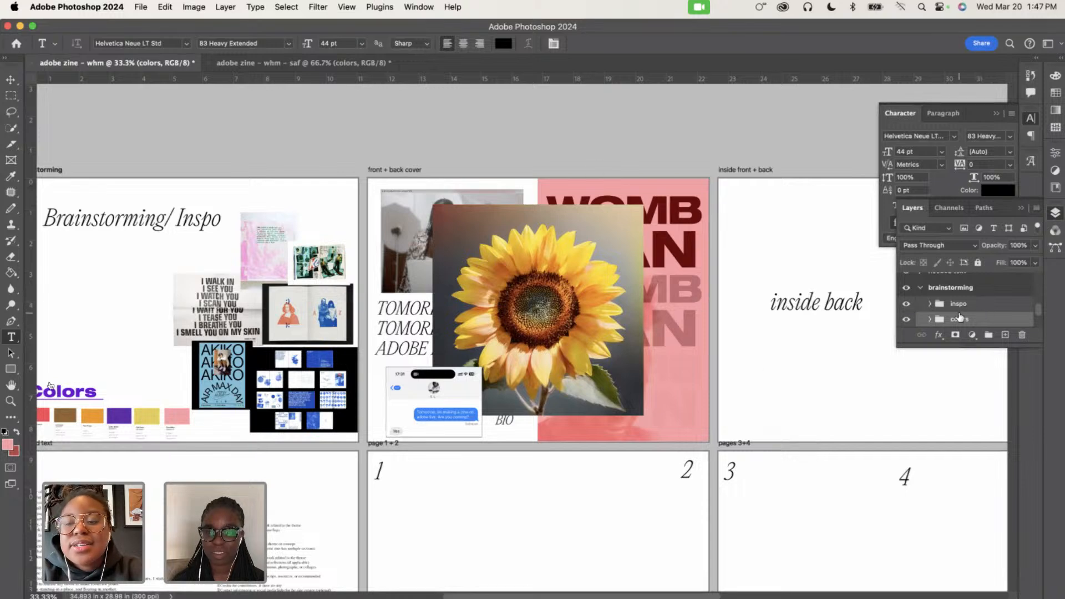
Duplicate the inspo group as "inspo" into the document "adobe zine - whm - saf", on the brainstorming/inspo artboard
left_click(983, 303)
right_click(983, 303)
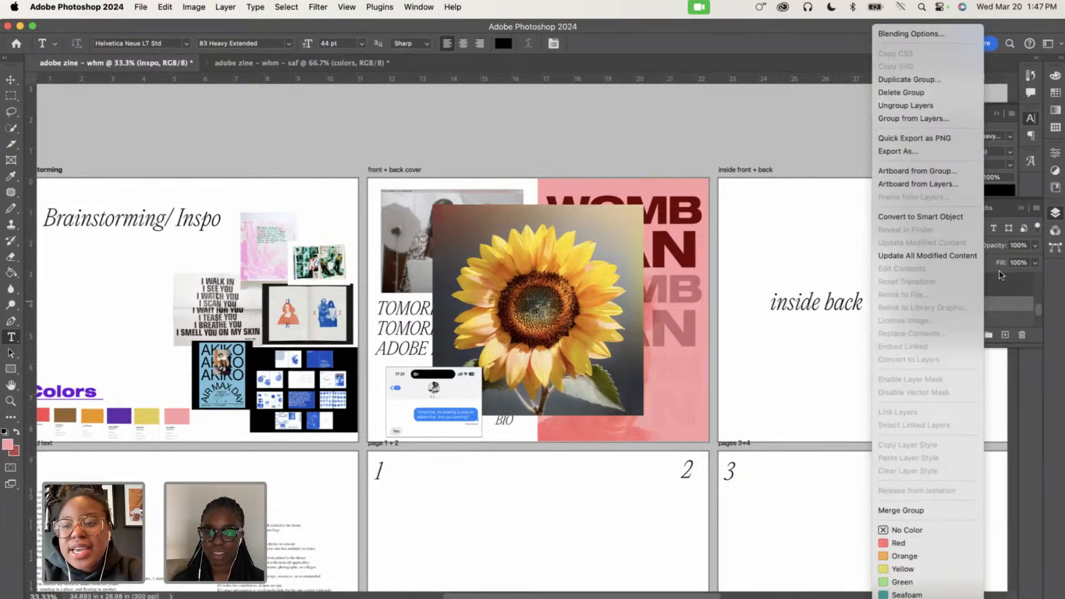
left_click(1008, 297)
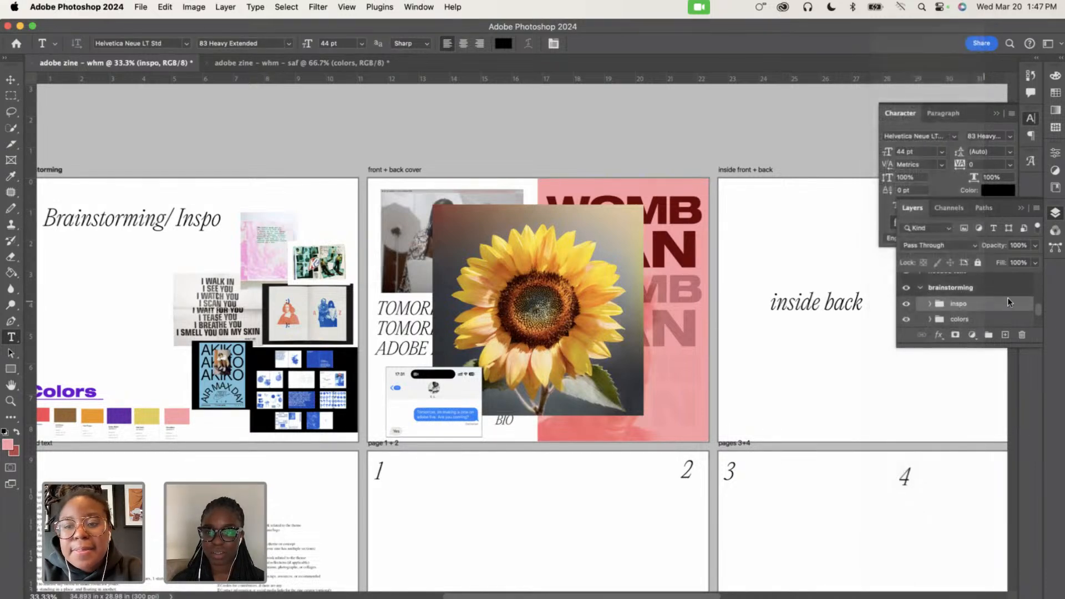
right_click(965, 312)
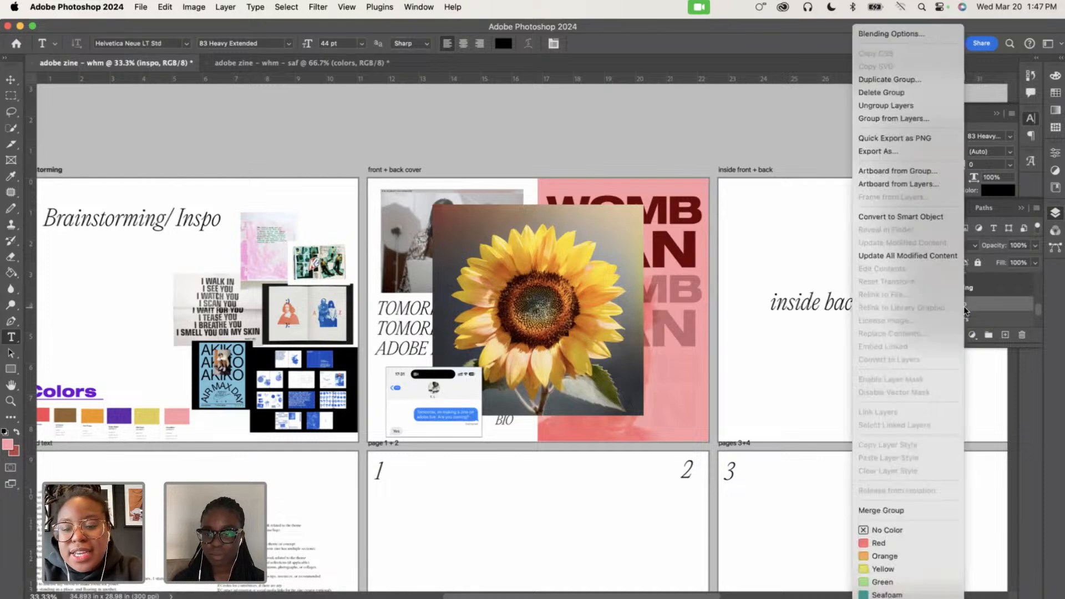
left_click(902, 80)
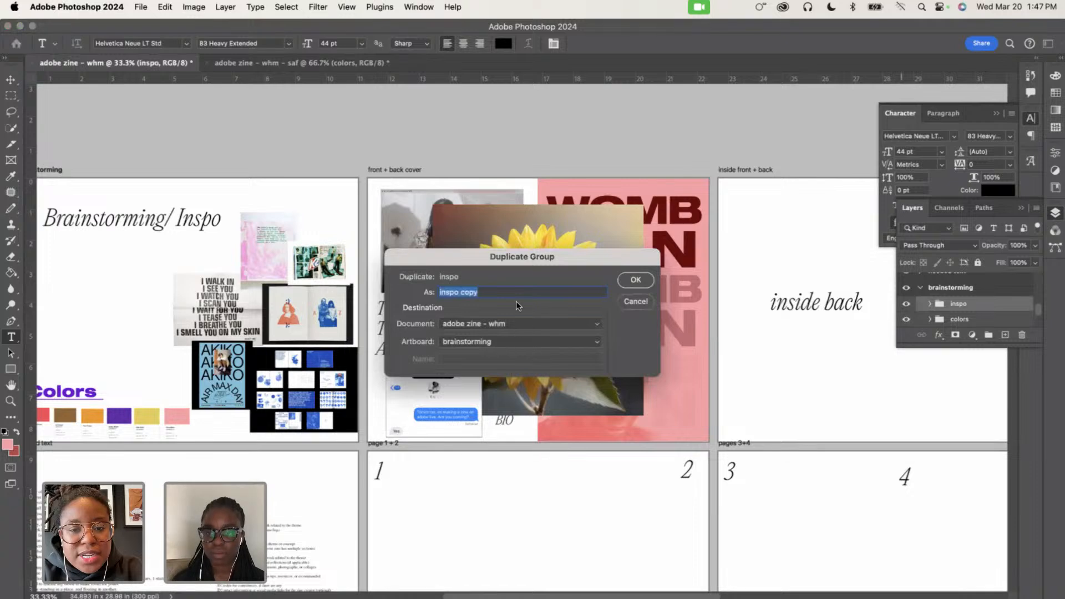
left_click(480, 343)
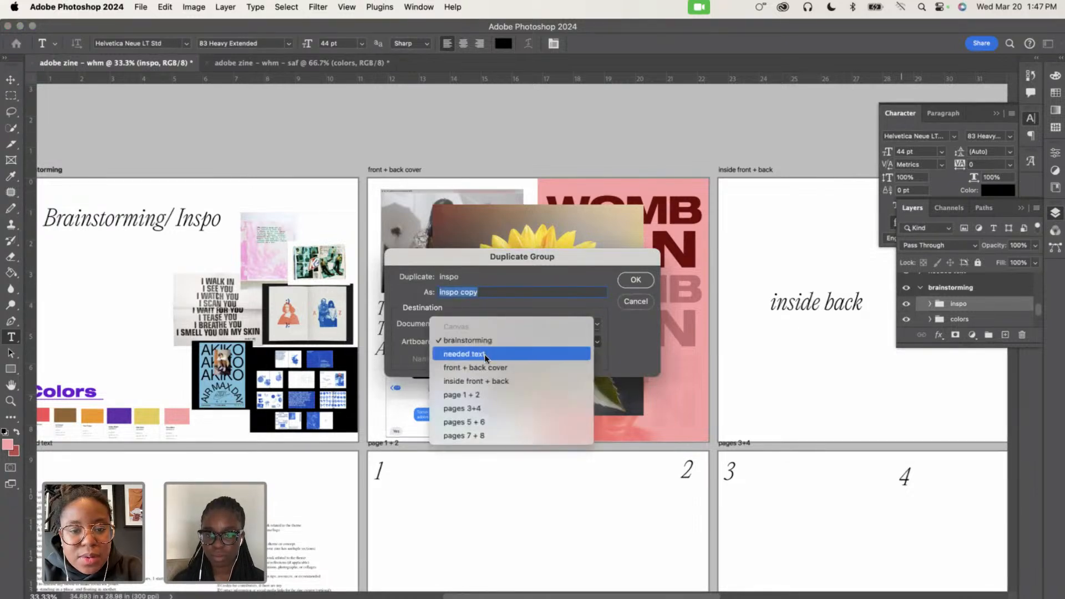
left_click(469, 332)
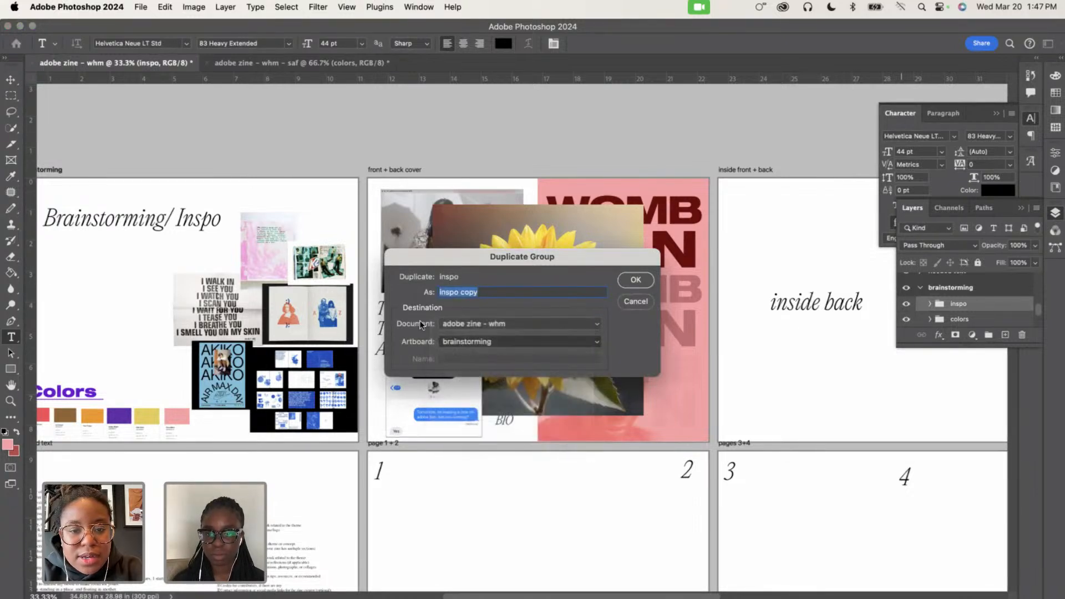
left_click(478, 322)
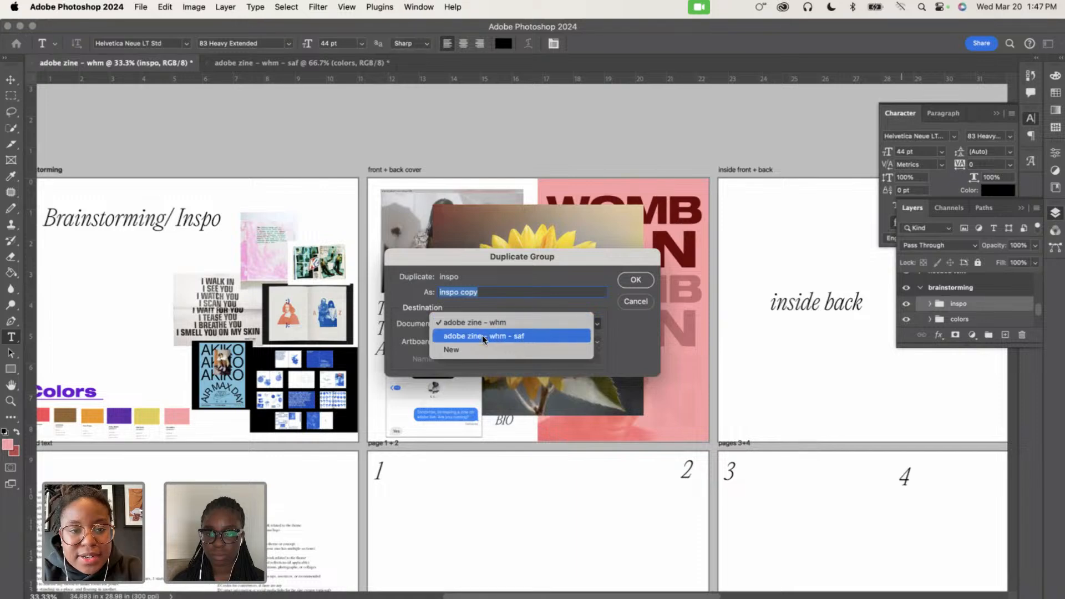
left_click(482, 335)
left_click(488, 340)
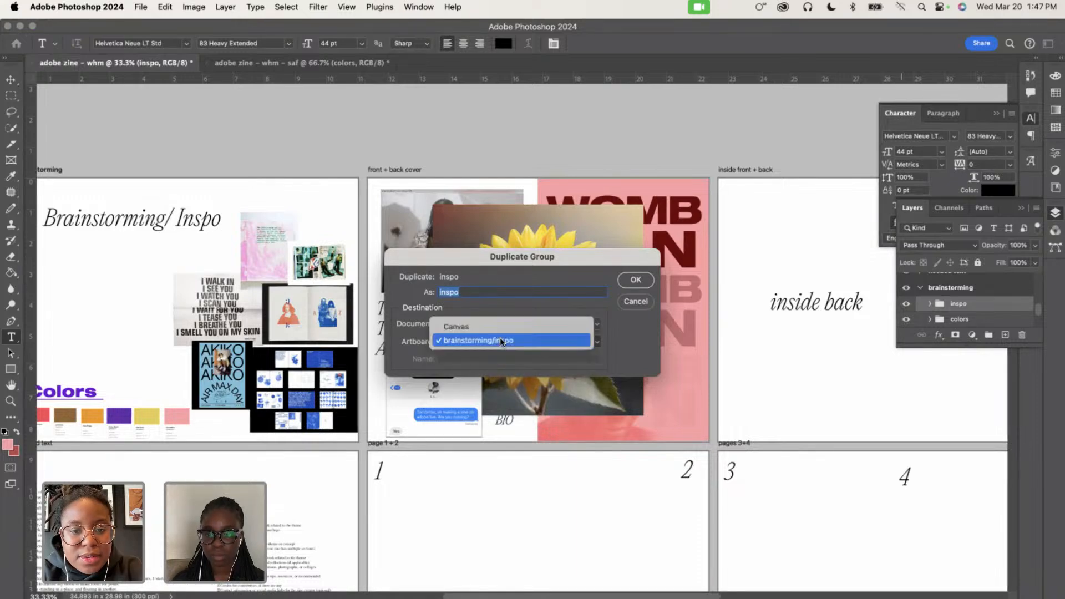
left_click(501, 342)
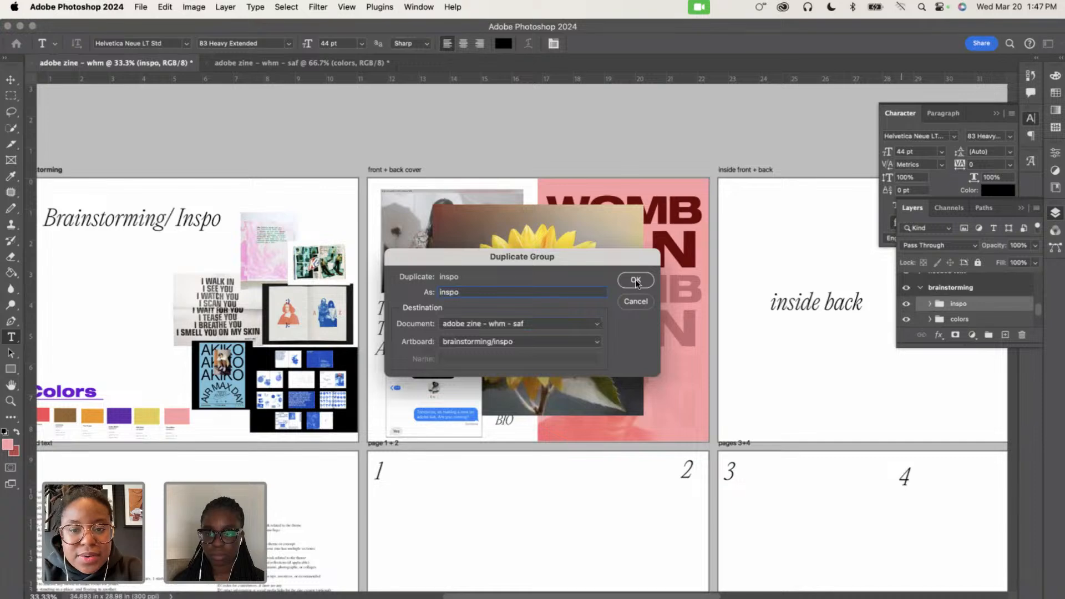
left_click(635, 280)
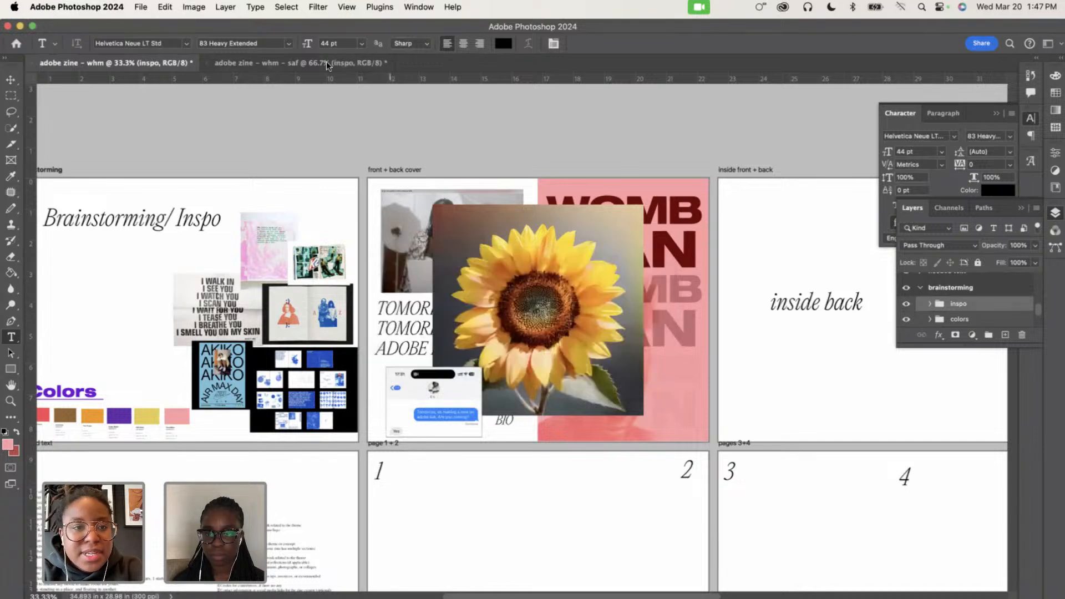
In "adobe zine - whm - saf", scale the inspo image group to about 88% and position it beside the Themes and Fonts text
left_click(225, 65)
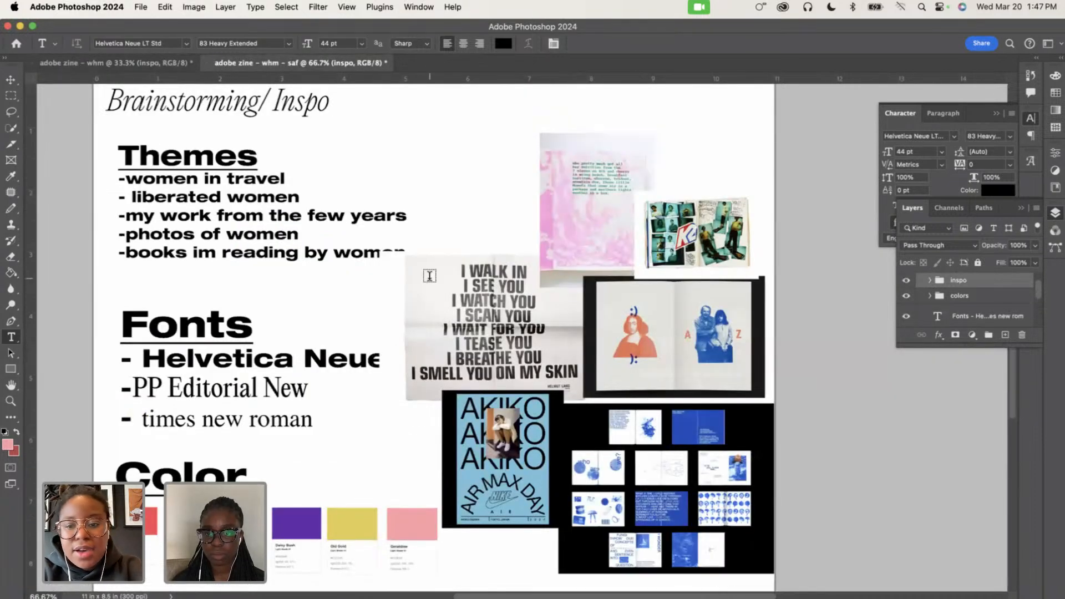
key("super+minus")
key("super+minus")
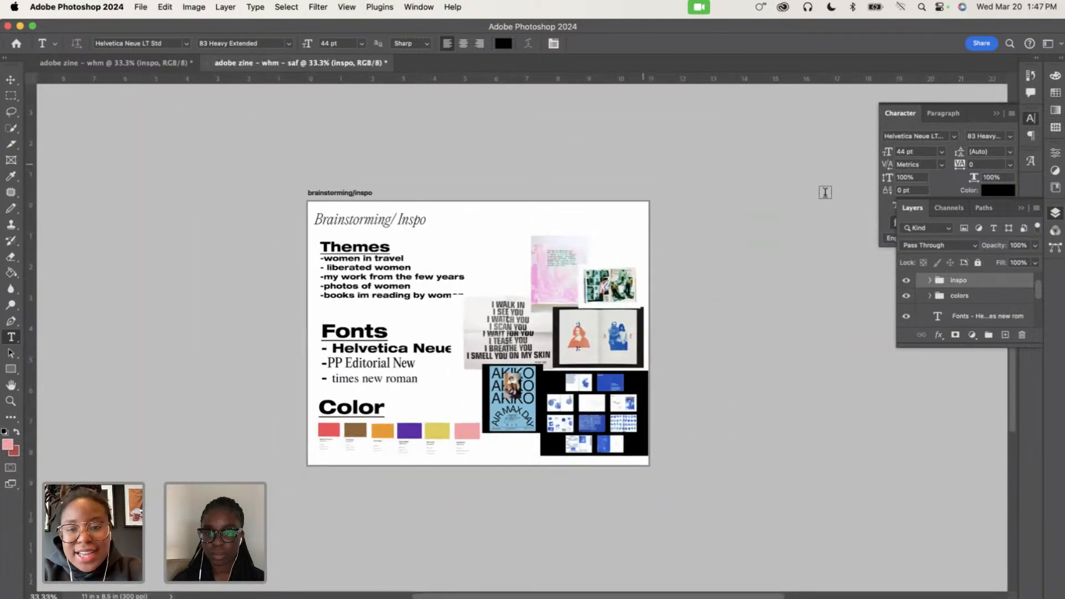
key("super+t")
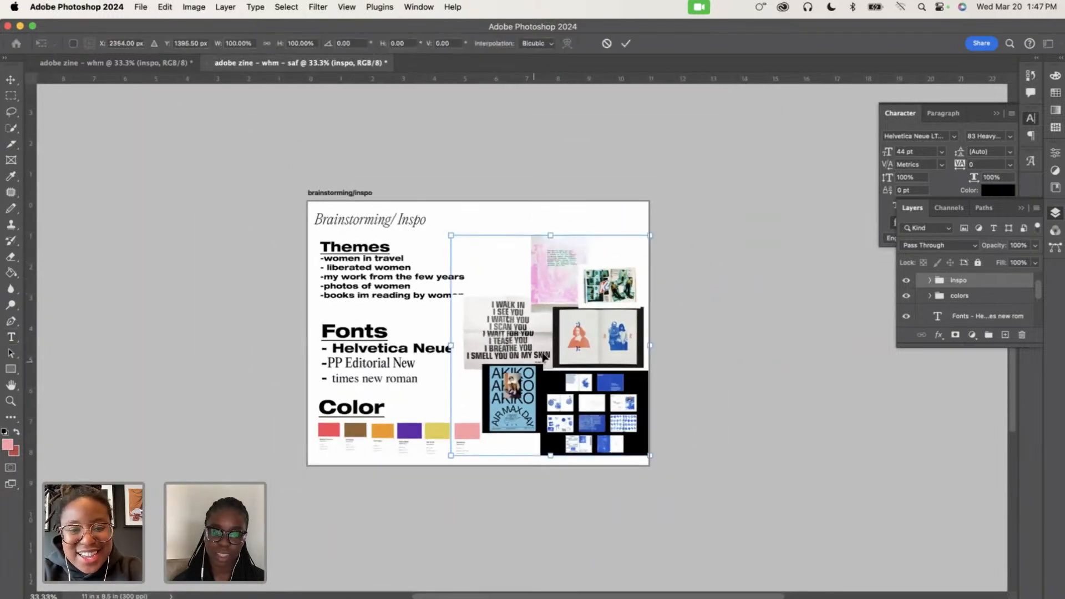
left_click_drag(543, 357, 557, 358)
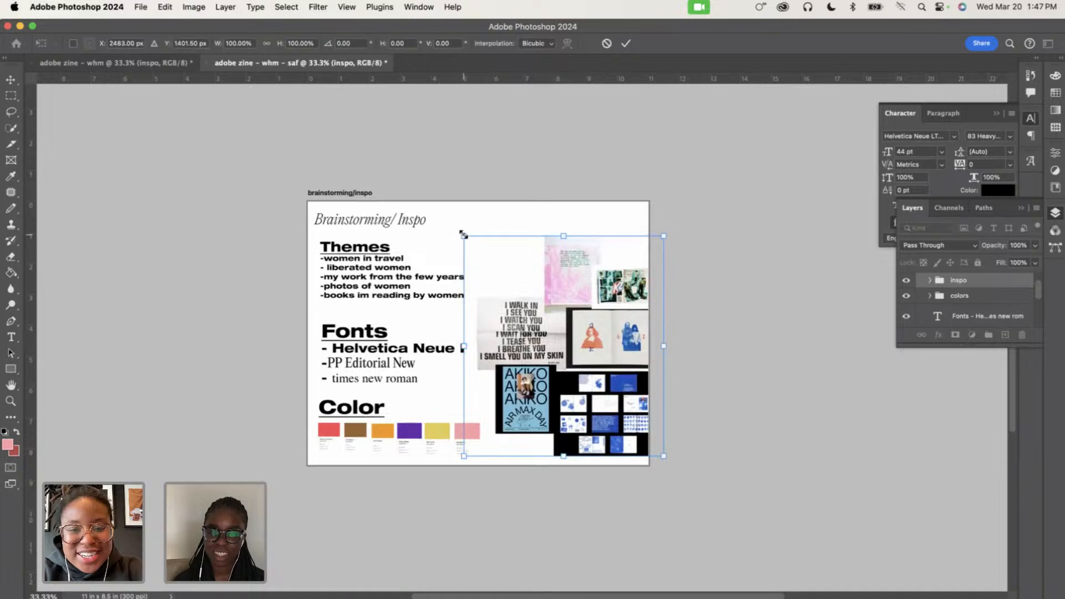
left_click_drag(464, 235, 499, 274)
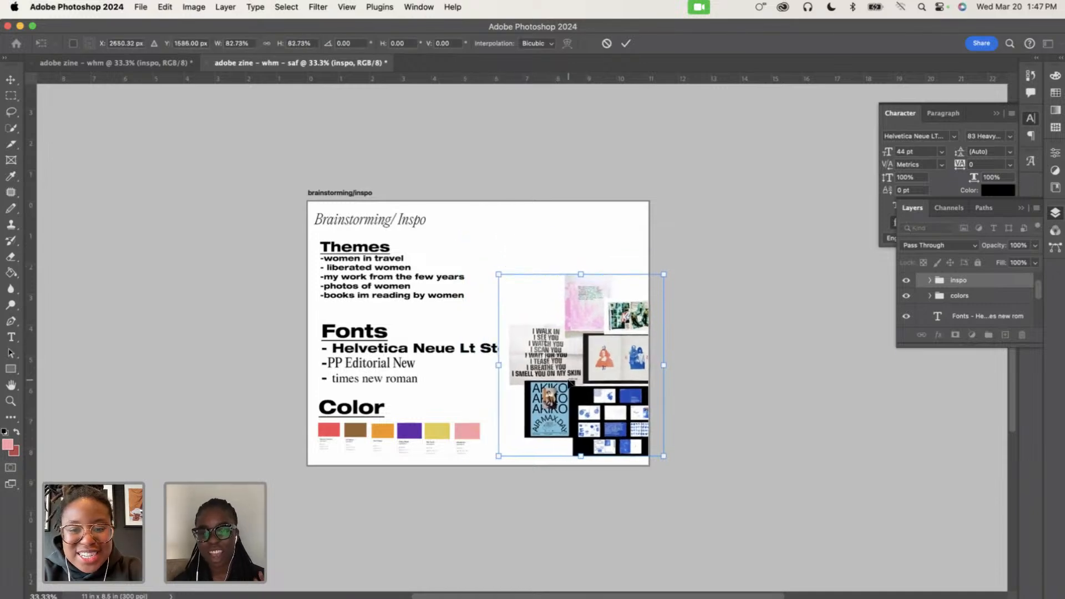
left_click_drag(571, 383, 563, 350)
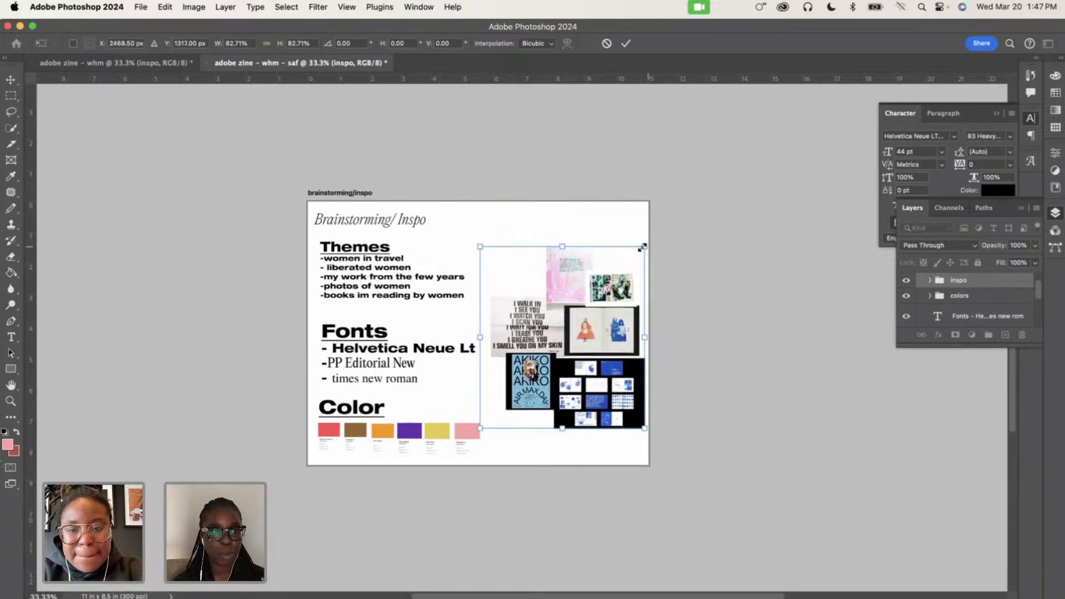
left_click_drag(642, 248, 654, 236)
left_click_drag(589, 286, 574, 278)
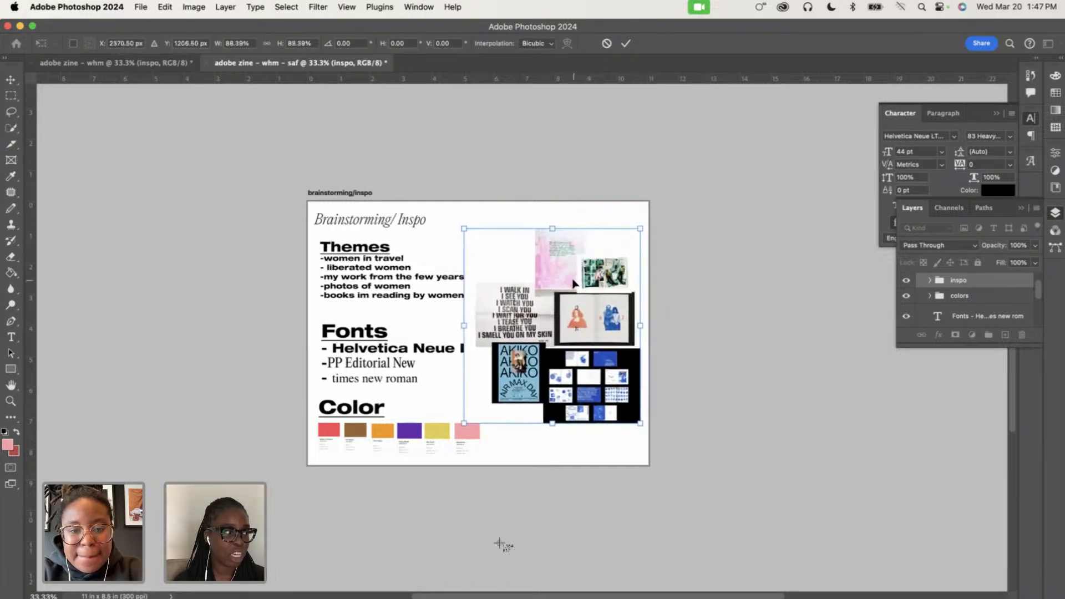
key("Return")
Reduce the "Helvetica Neue Lt Std" line under the Fonts heading to 22 pt
key("t")
left_click_drag(406, 348, 573, 351)
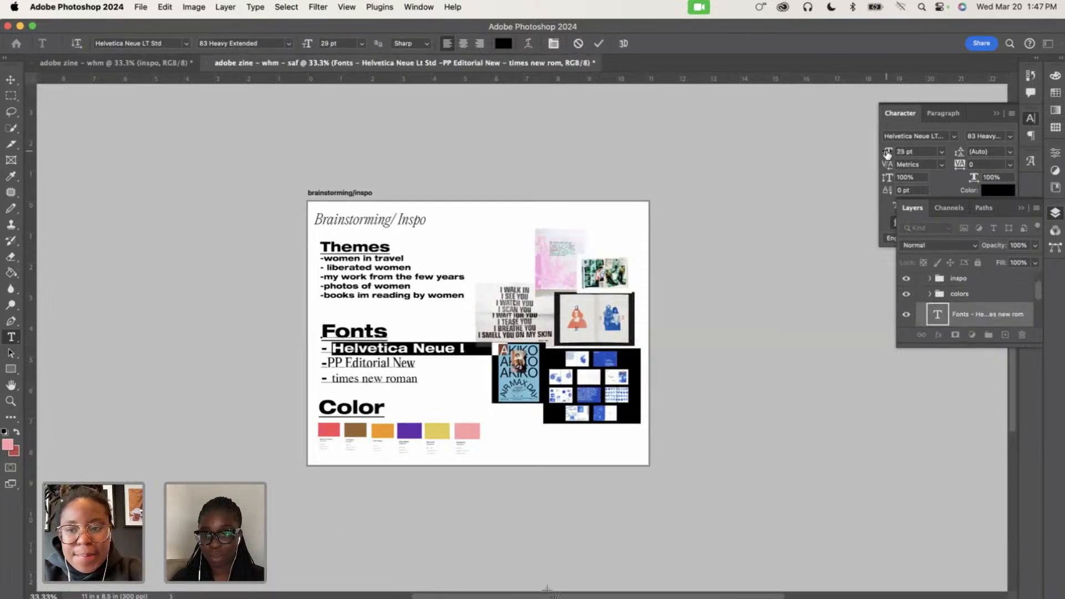
left_click_drag(887, 155, 883, 156)
left_click(599, 42)
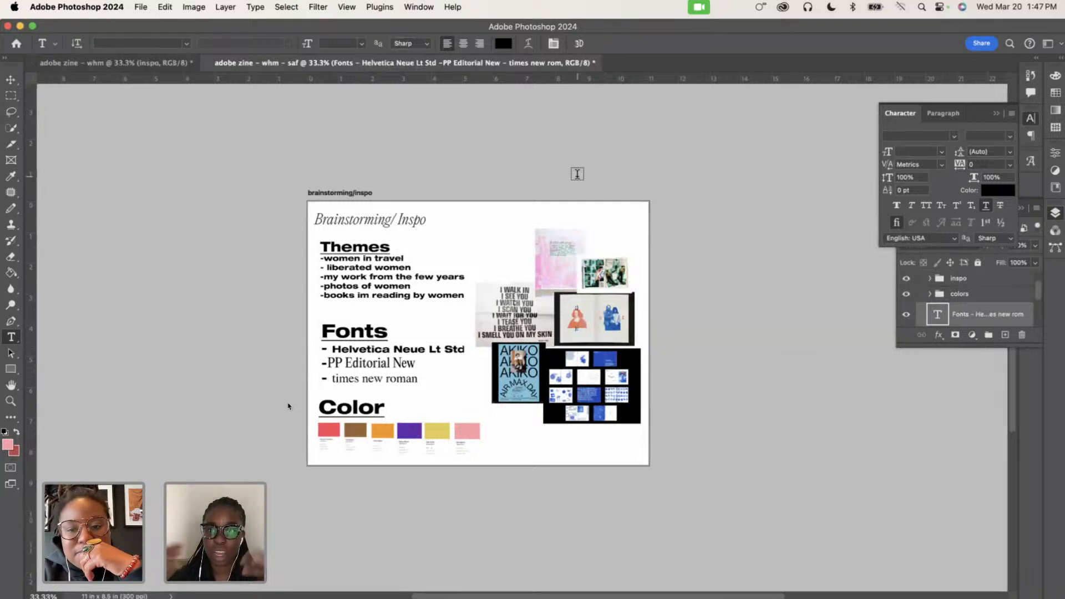
Transform the inspo image group, shifting it slightly right to clear the Fonts text
left_click(965, 269)
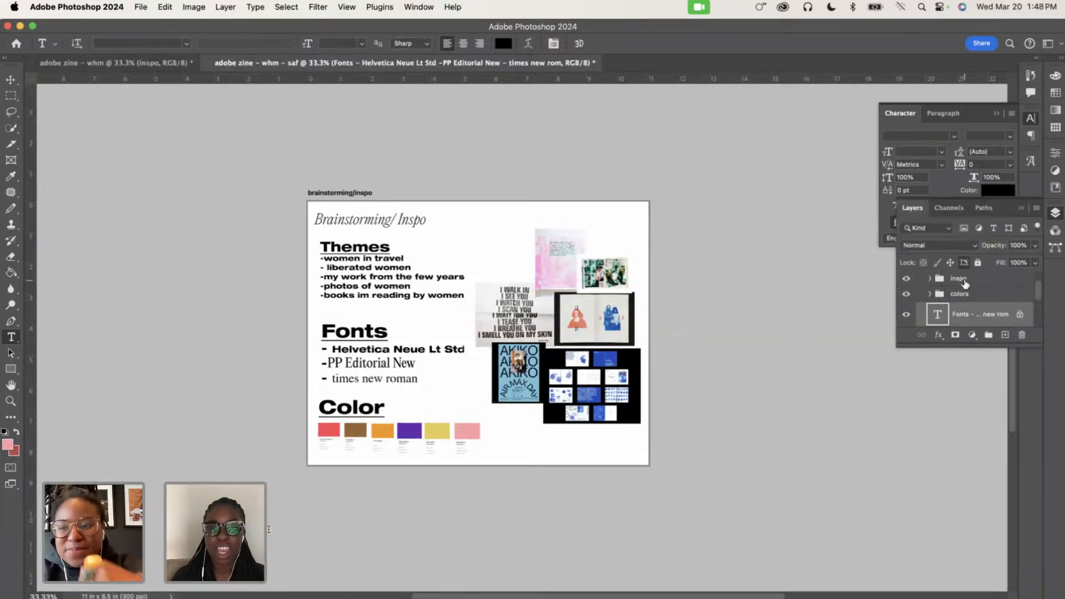
left_click(964, 281)
key("super+t")
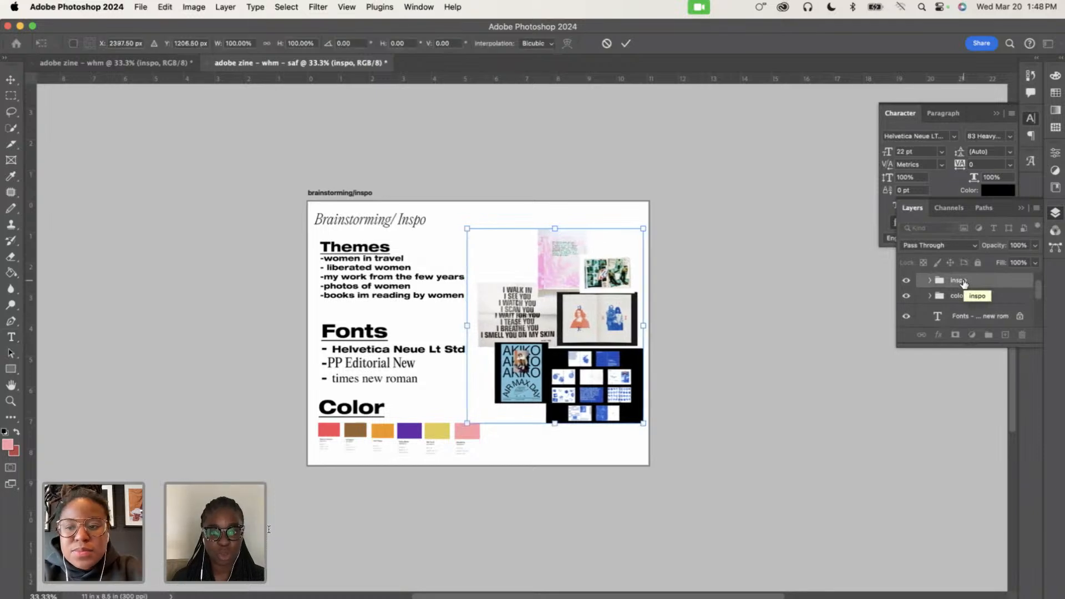
Select the brainstorming/inspo artboard and collapse it in the layer list
scroll(964, 284, "up", 2)
left_click(936, 282)
left_click(919, 282)
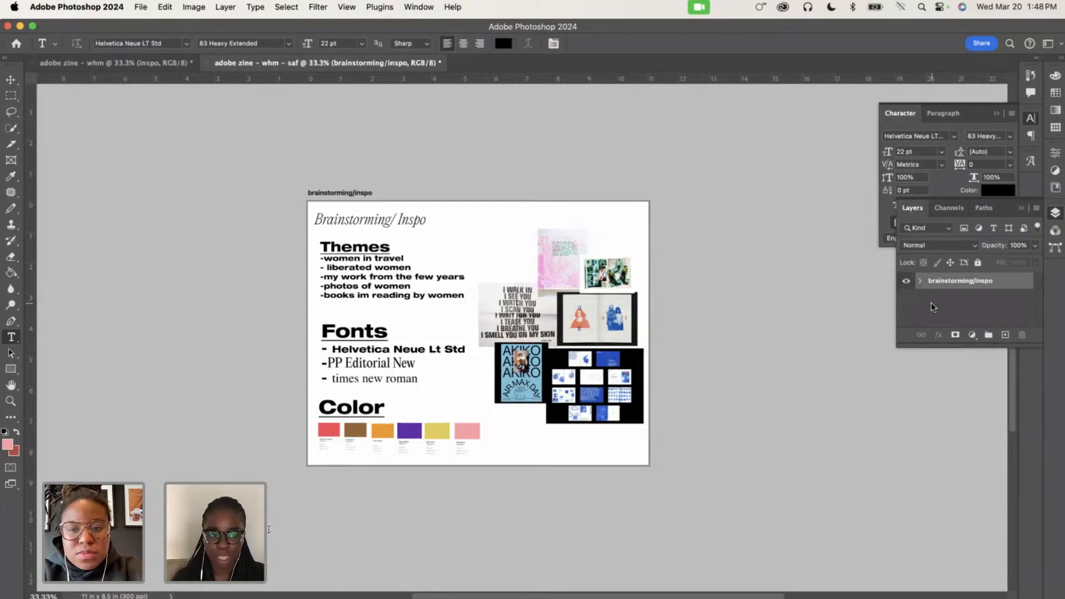
Add a blank 11 x 8.5 in artboard immediately to the right of the brainstorming/inspo artboard
left_click(11, 77)
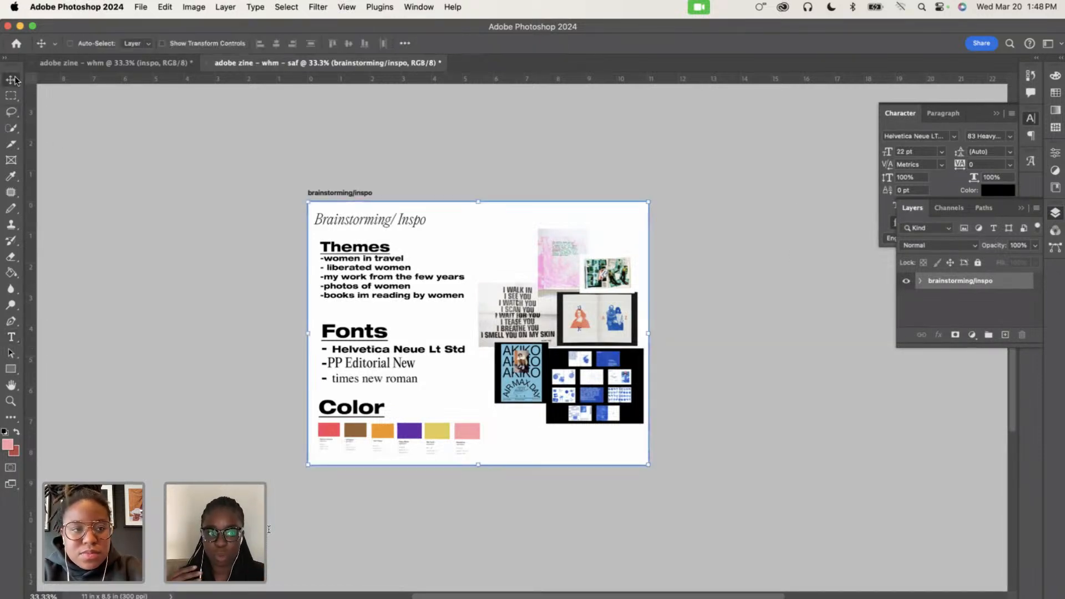
right_click(15, 81)
left_click(268, 529)
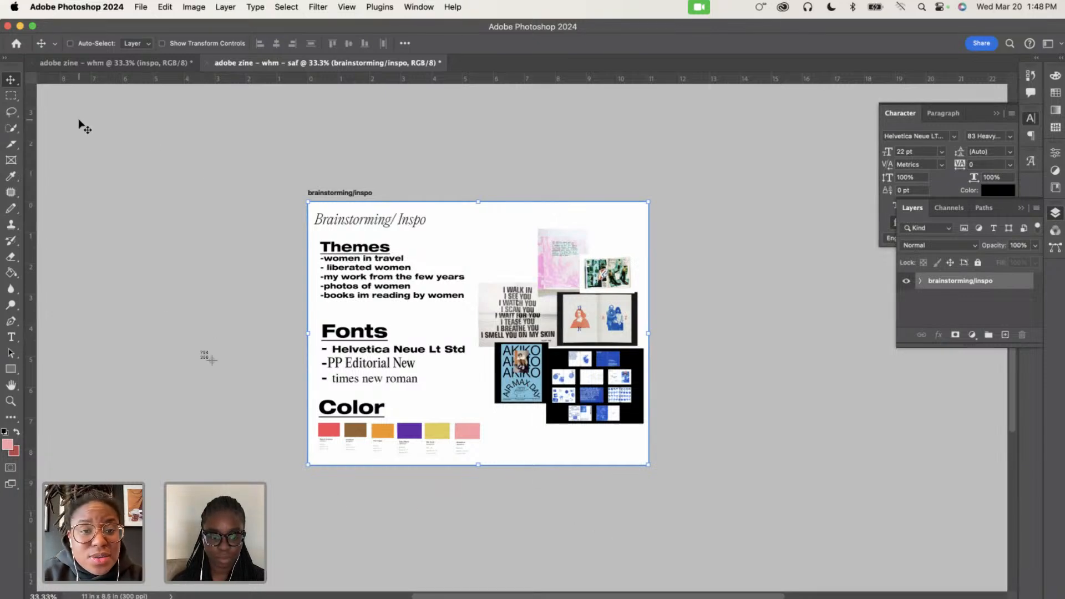
left_click(10, 86)
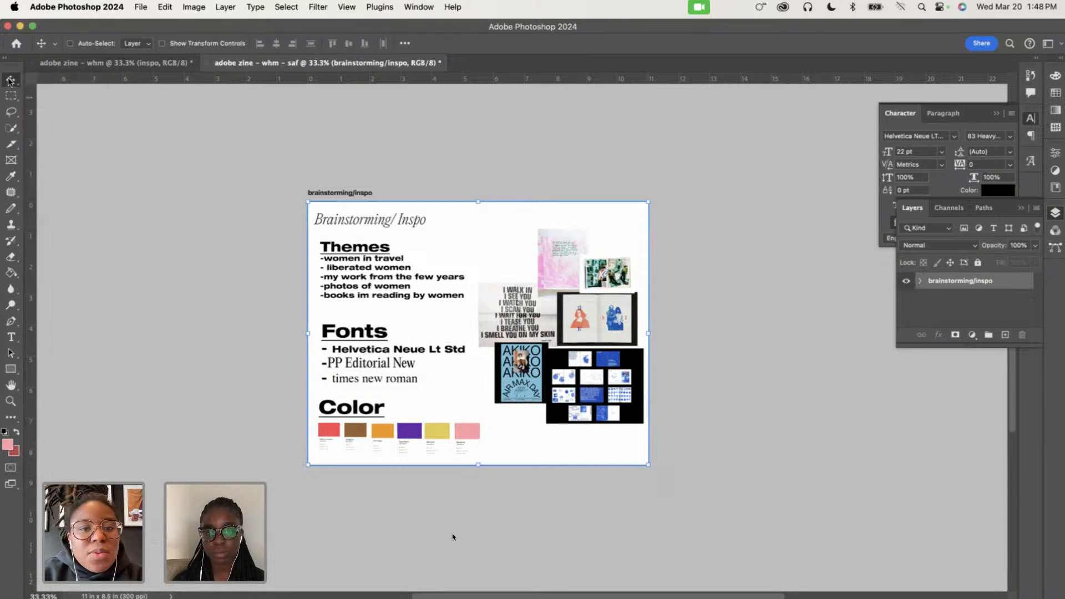
left_click(936, 309)
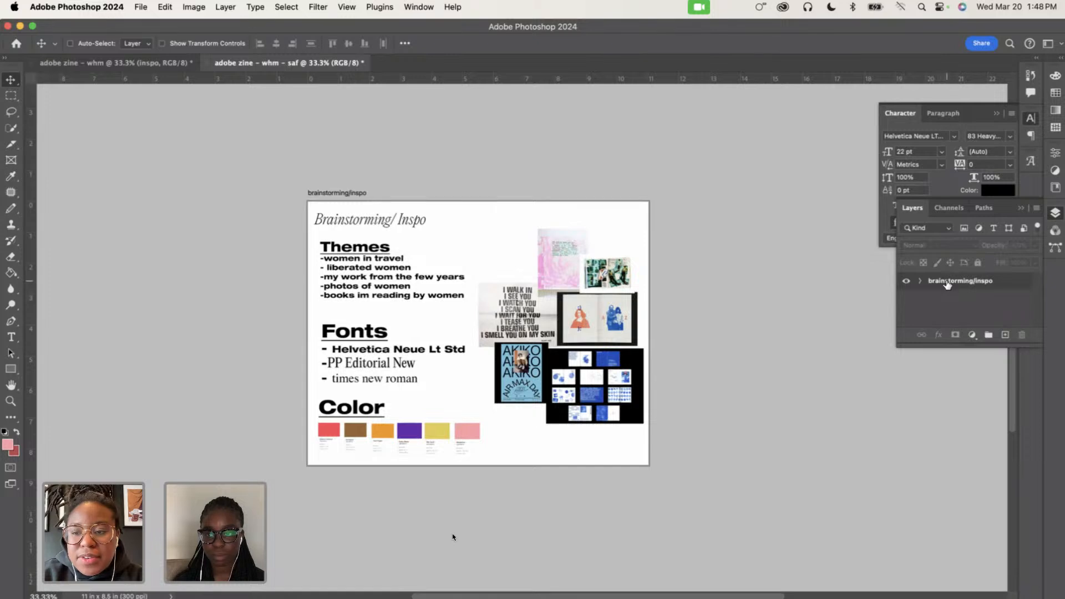
left_click(948, 284)
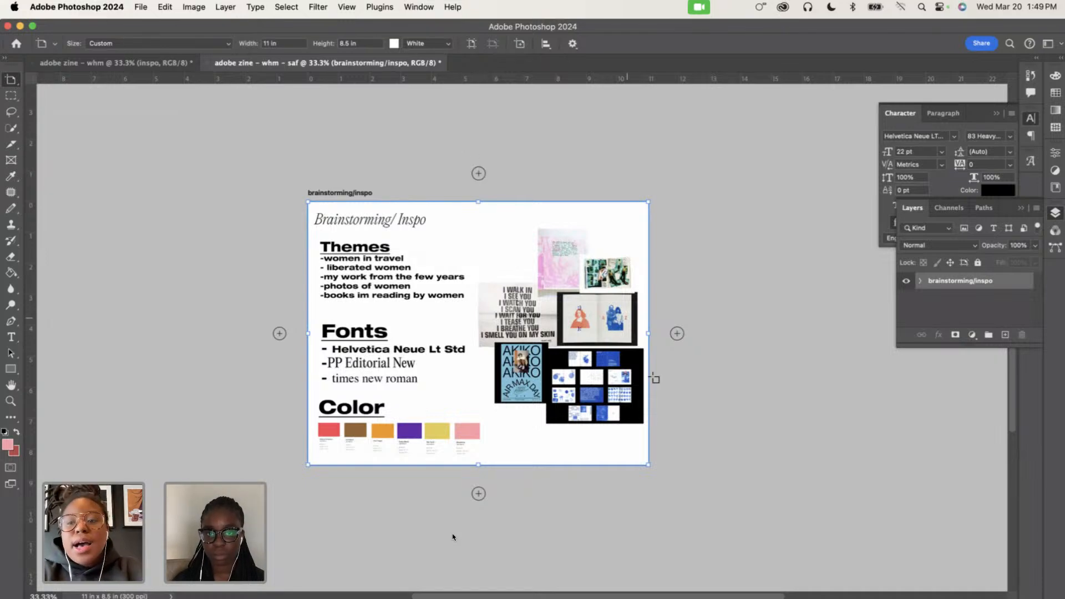
left_click(677, 335)
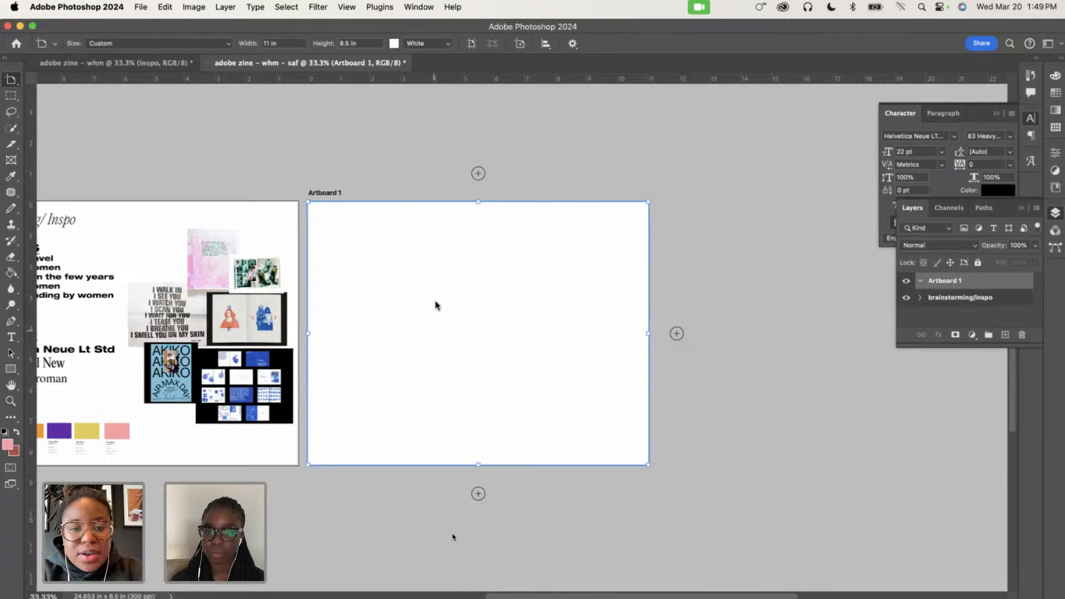
Add another blank artboard of the same size directly below Artboard 1
left_click(479, 494)
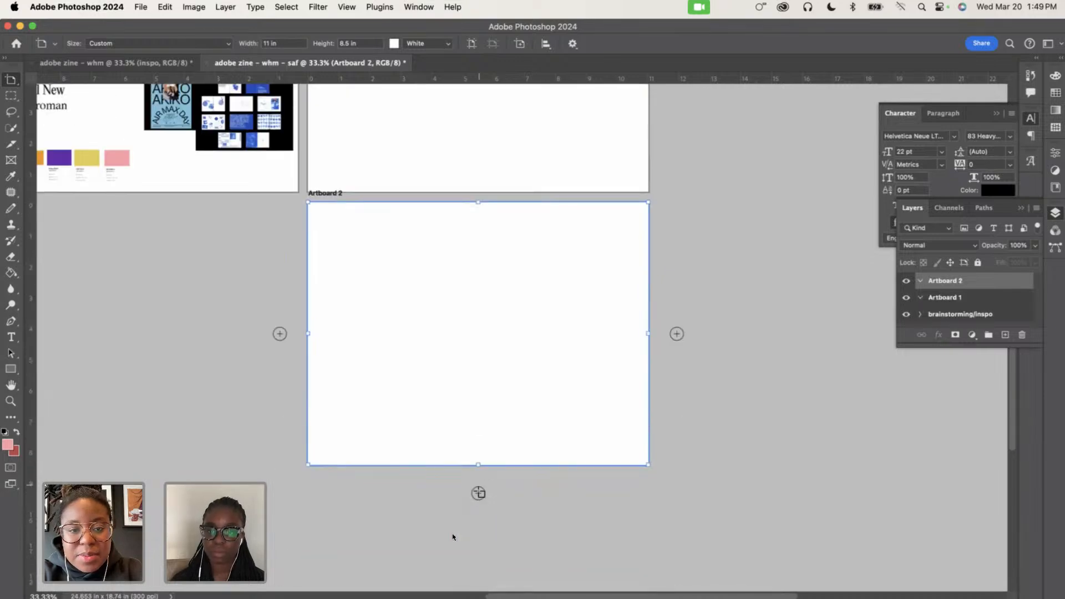
scroll(556, 357, "up", 5)
scroll(556, 357, "right", 2)
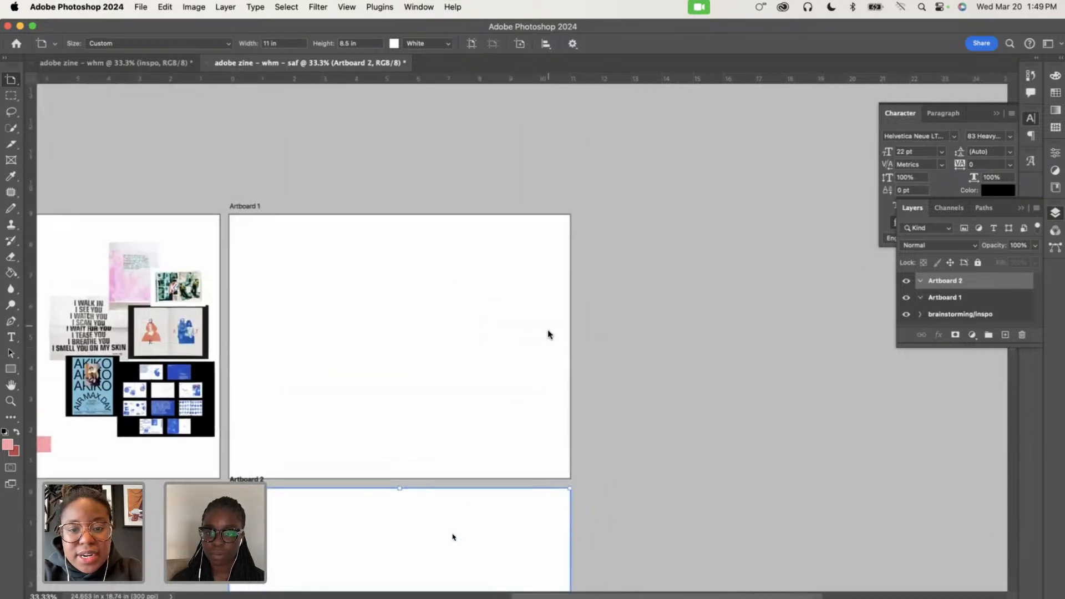
key("v")
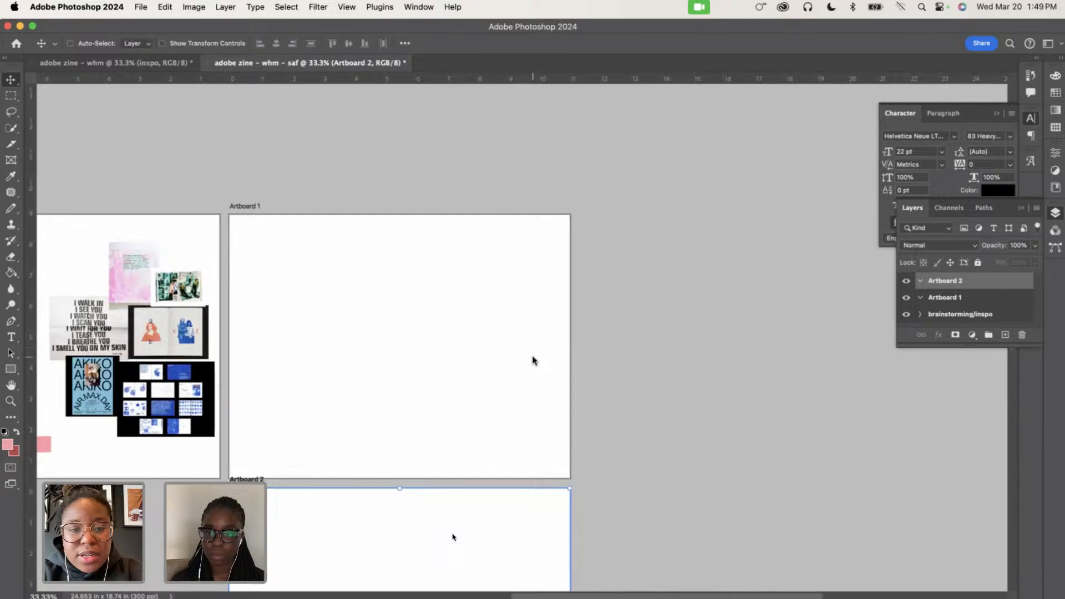
Add a blank artboard to the right of Artboard 1 and another one directly below that new artboard
left_click(956, 299)
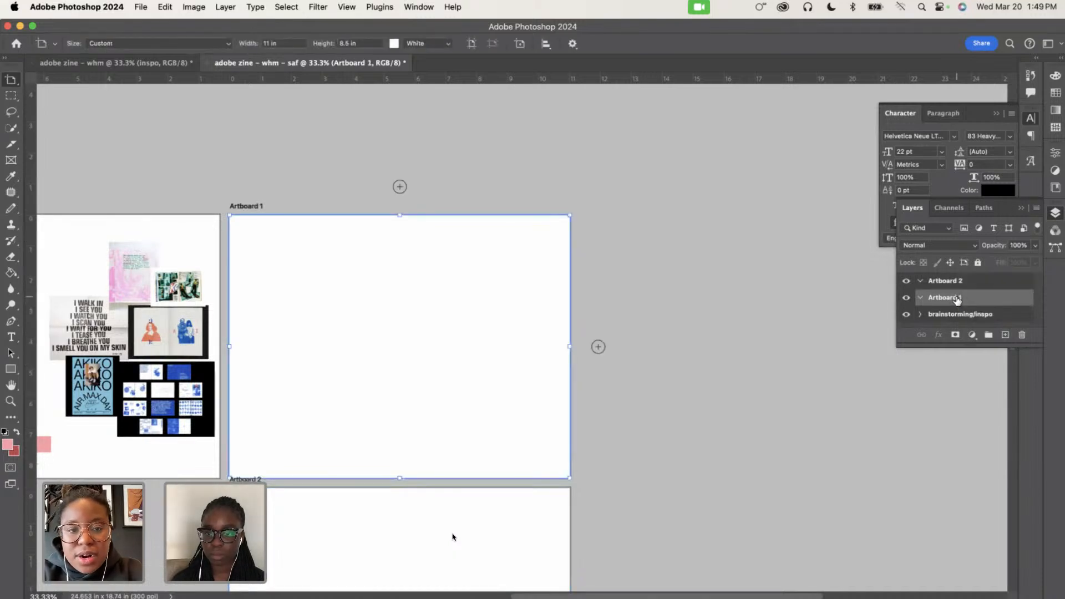
left_click(599, 348)
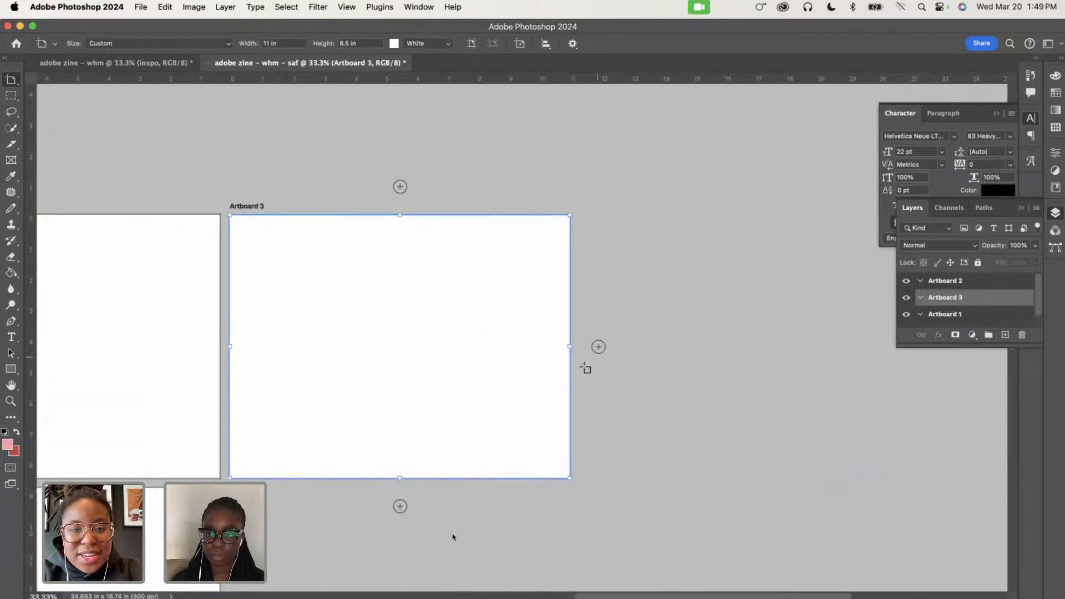
scroll(583, 368, "down", 3)
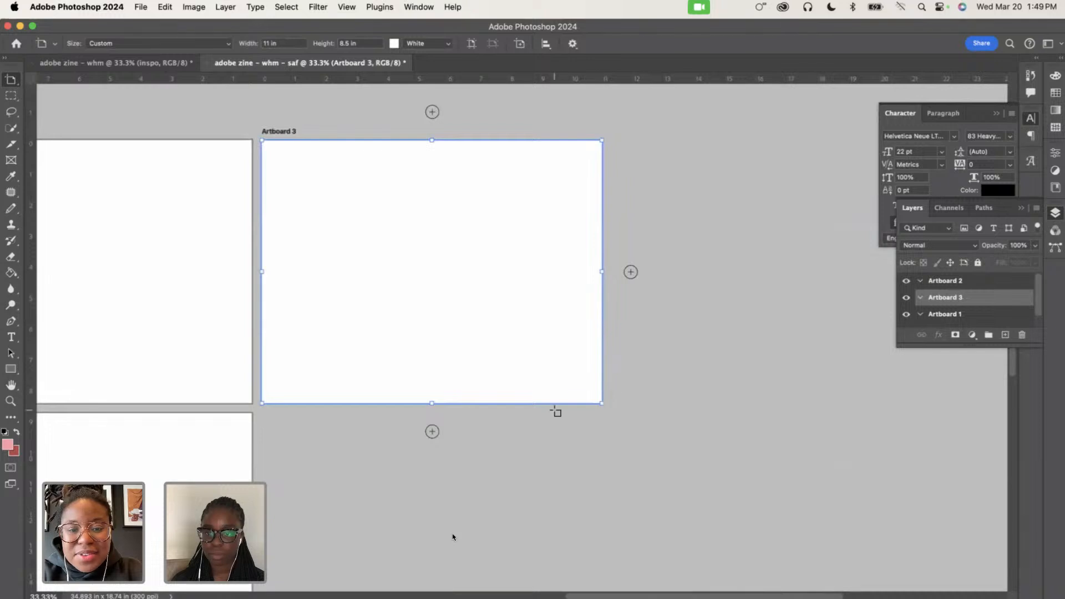
scroll(554, 411, "down", 2)
left_click(483, 367)
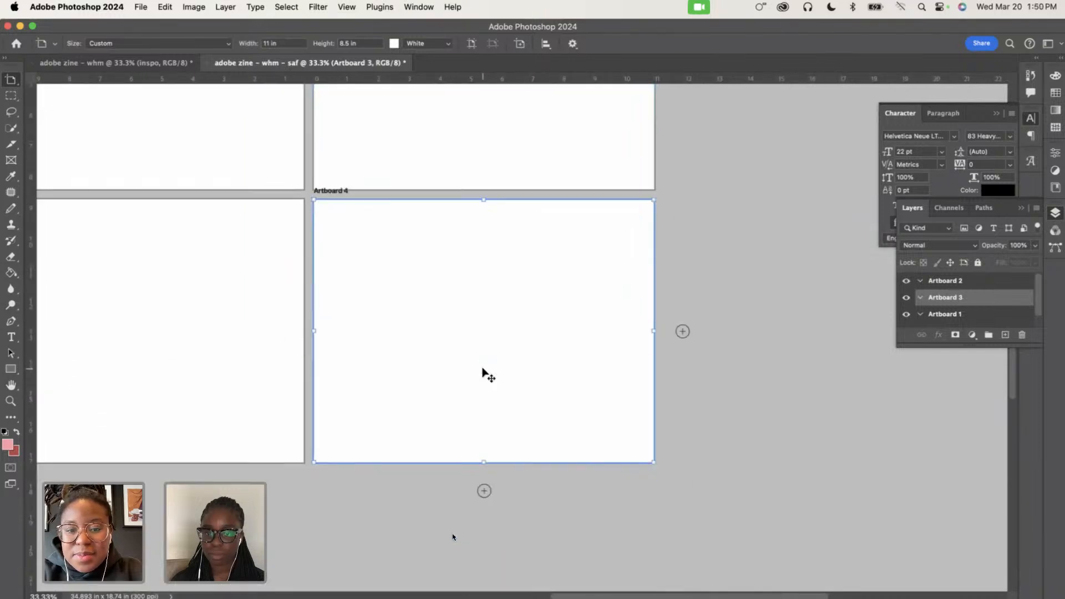
Add a third row of two blank artboards, one below Artboard 4 and one below Artboard 2
scroll(482, 369, "down", 2)
scroll(483, 367, "left", 2)
key("super+minus")
key("super+minus")
key("super+minus")
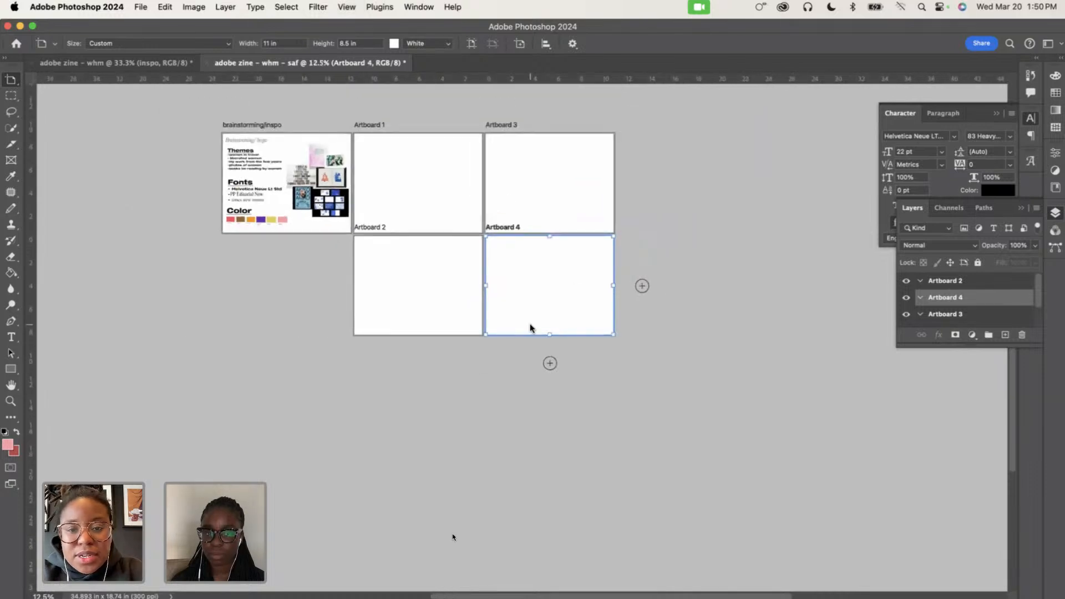
left_click(550, 363)
left_click(456, 285)
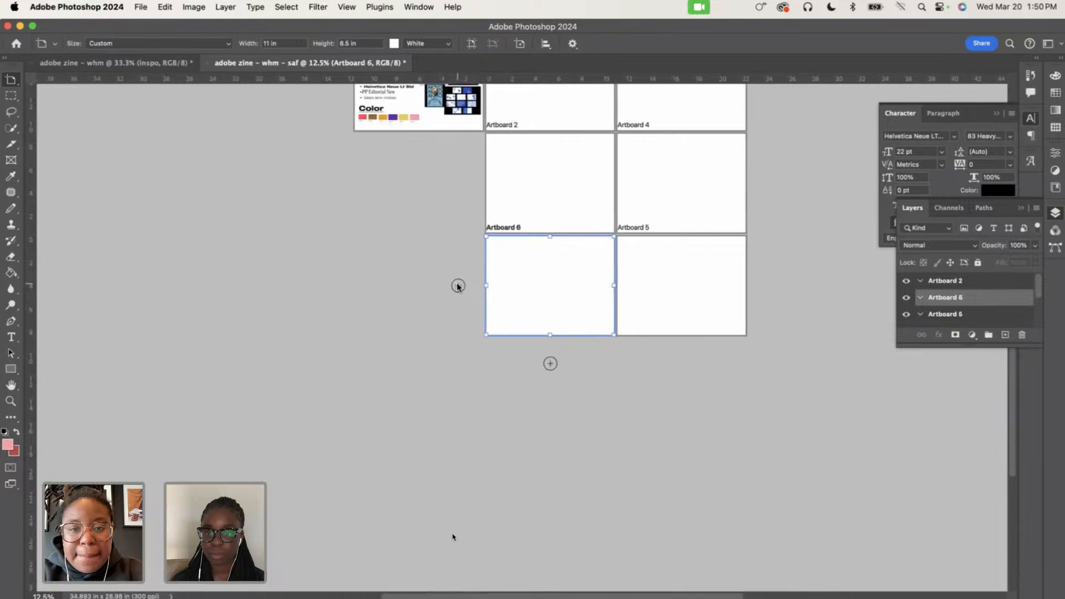
scroll(582, 307, "up", 5)
scroll(582, 307, "right", 2)
scroll(582, 311, "up", 1)
scroll(582, 311, "right", 1)
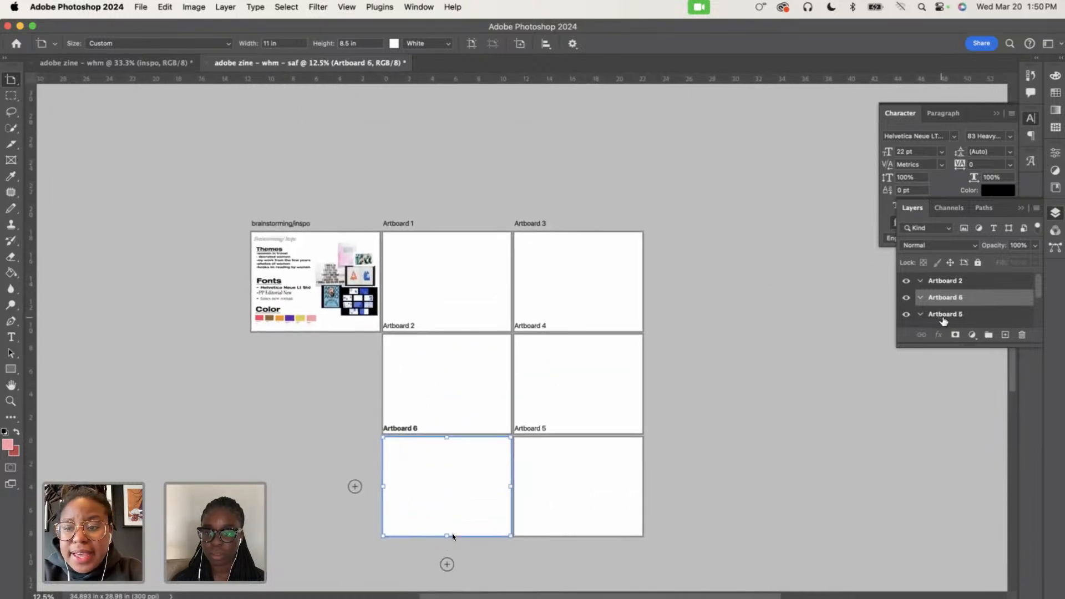
Rename Artboard 1 as "front + back cover"
scroll(961, 307, "down", 3)
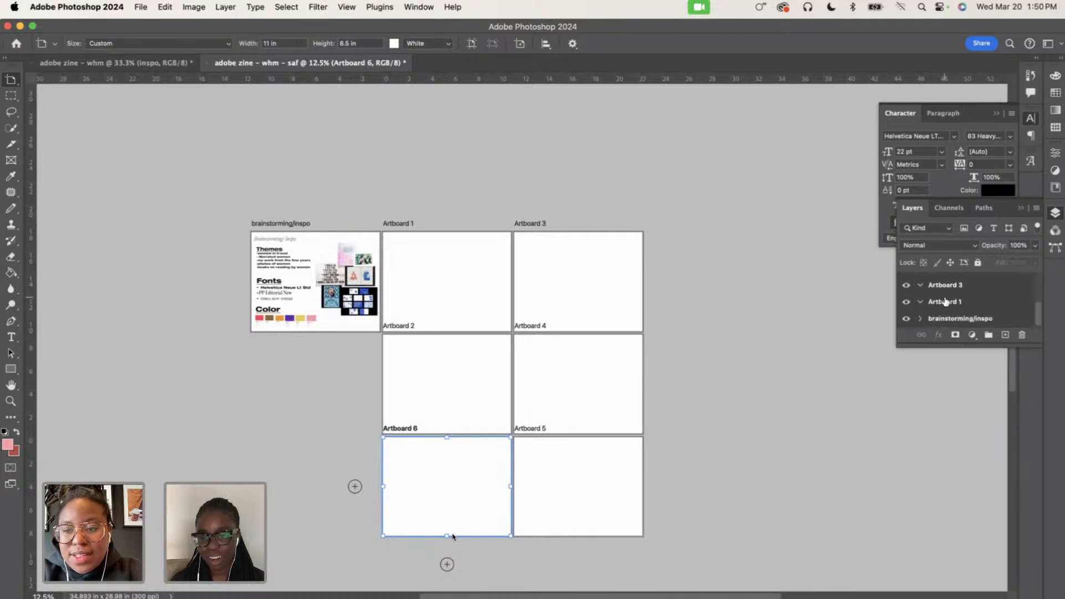
left_click(946, 302)
double_click(946, 301)
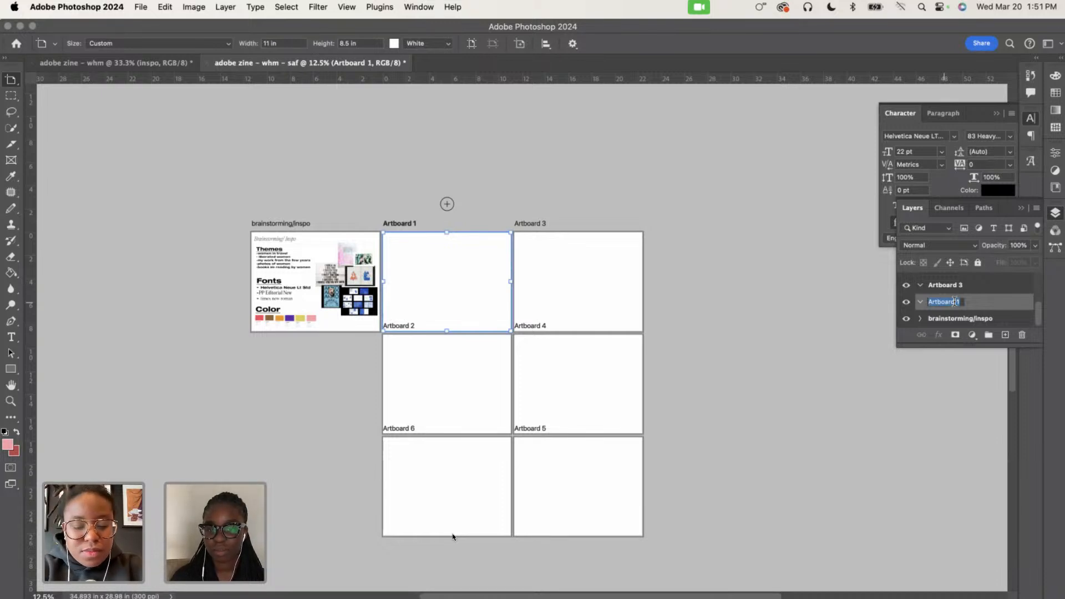
type("front")
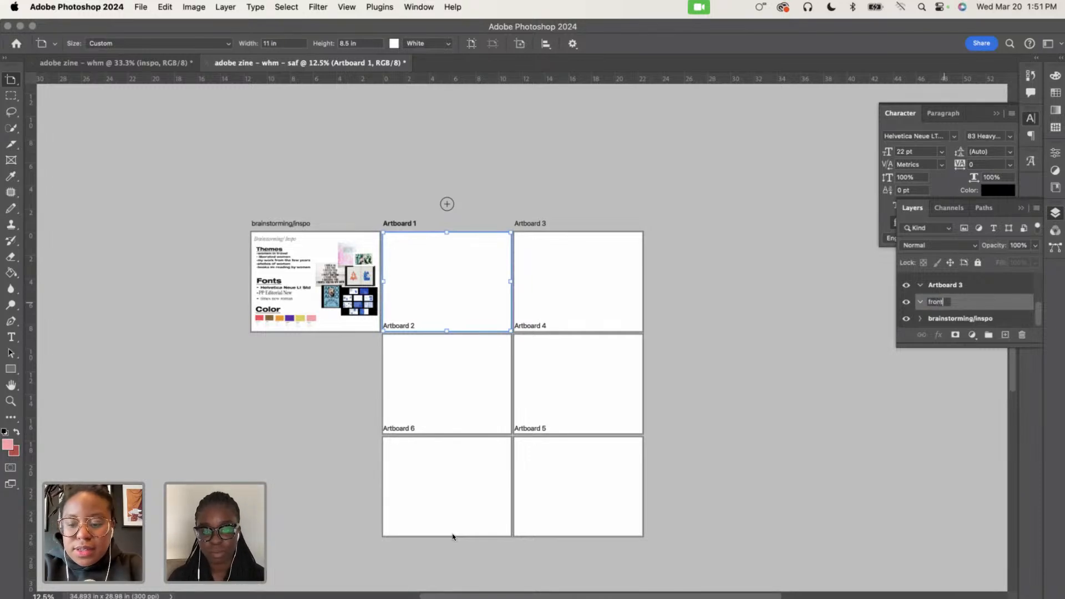
type(" + back cover")
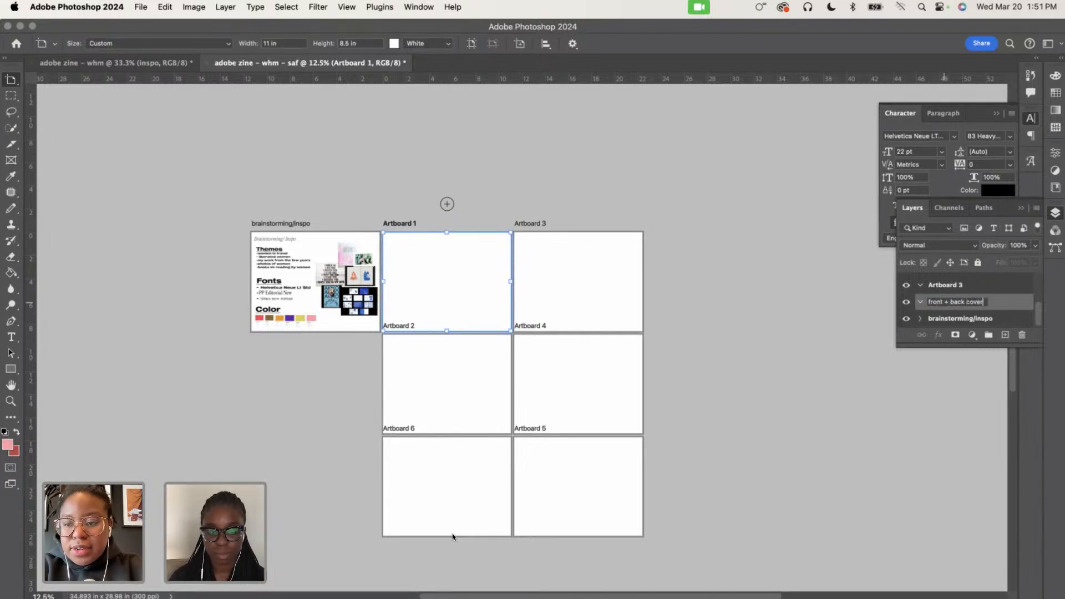
key("Return")
Rename Artboard 3 as "inside front + back"
left_click(953, 287)
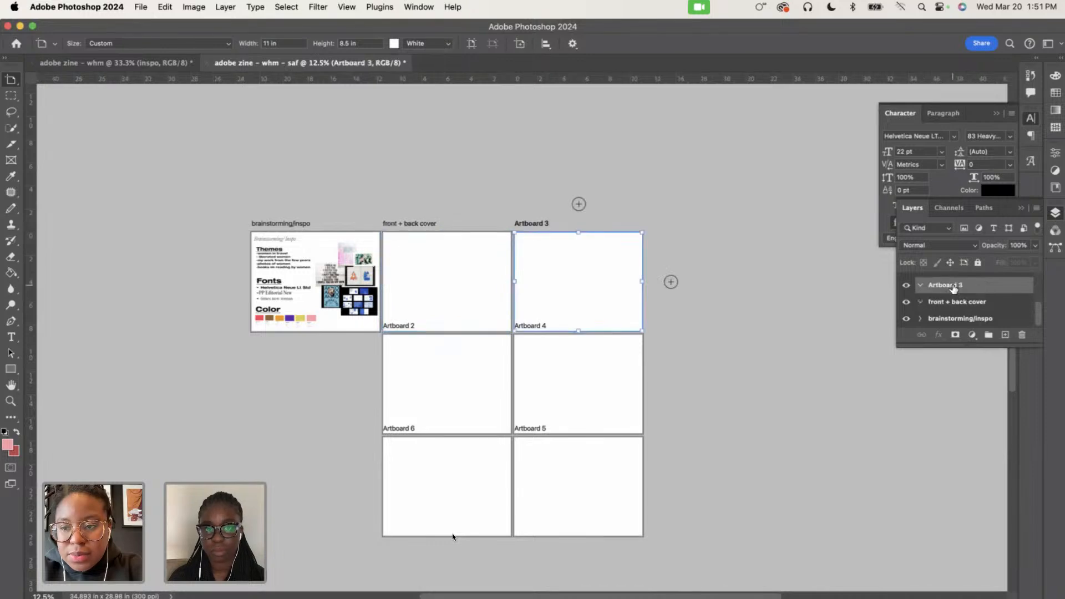
double_click(944, 285)
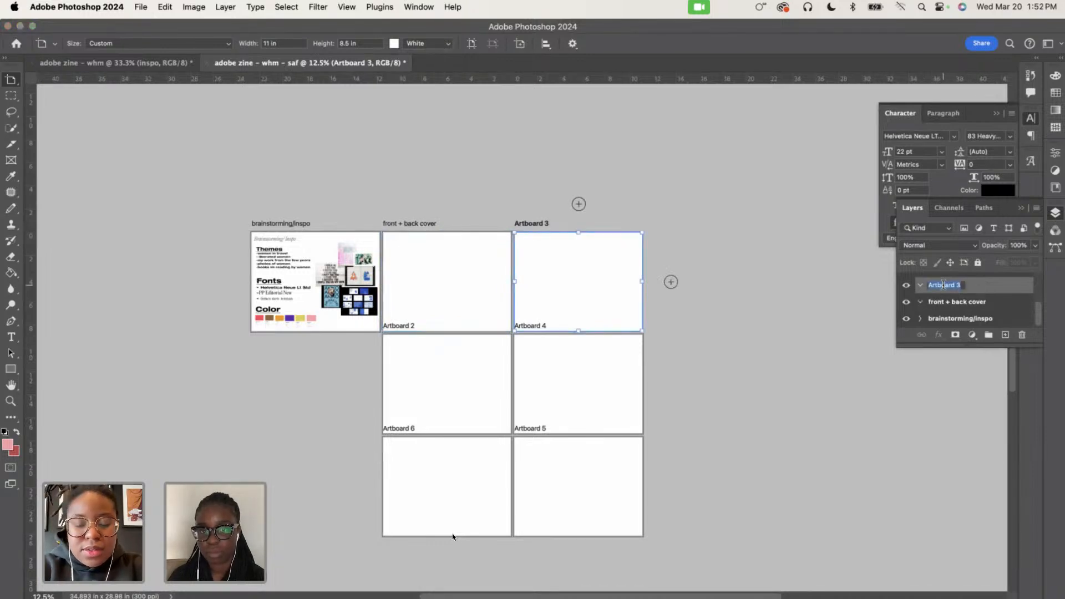
type("Inside ")
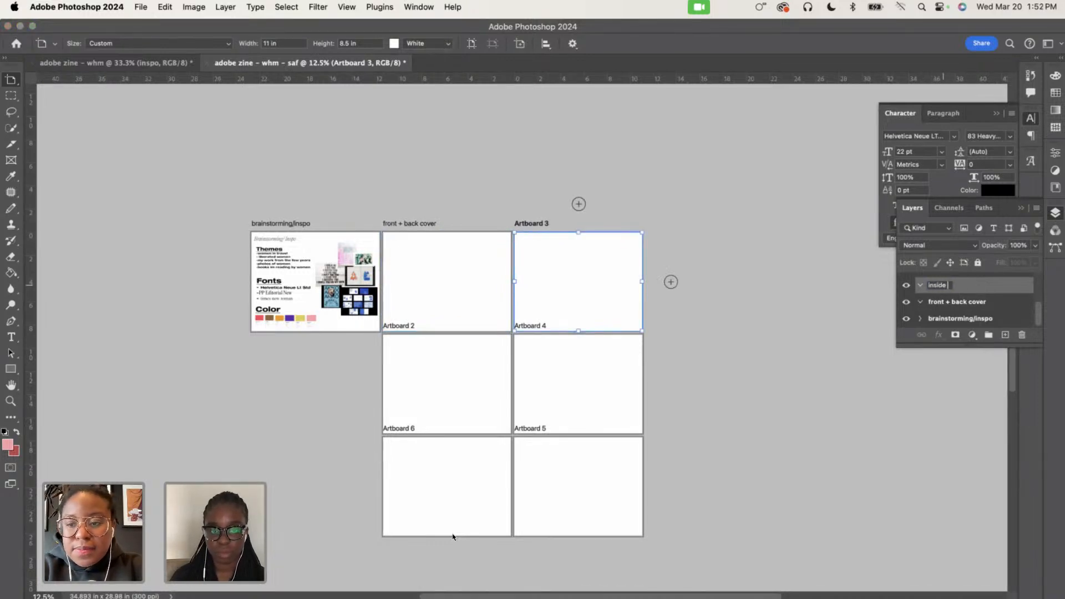
type("front")
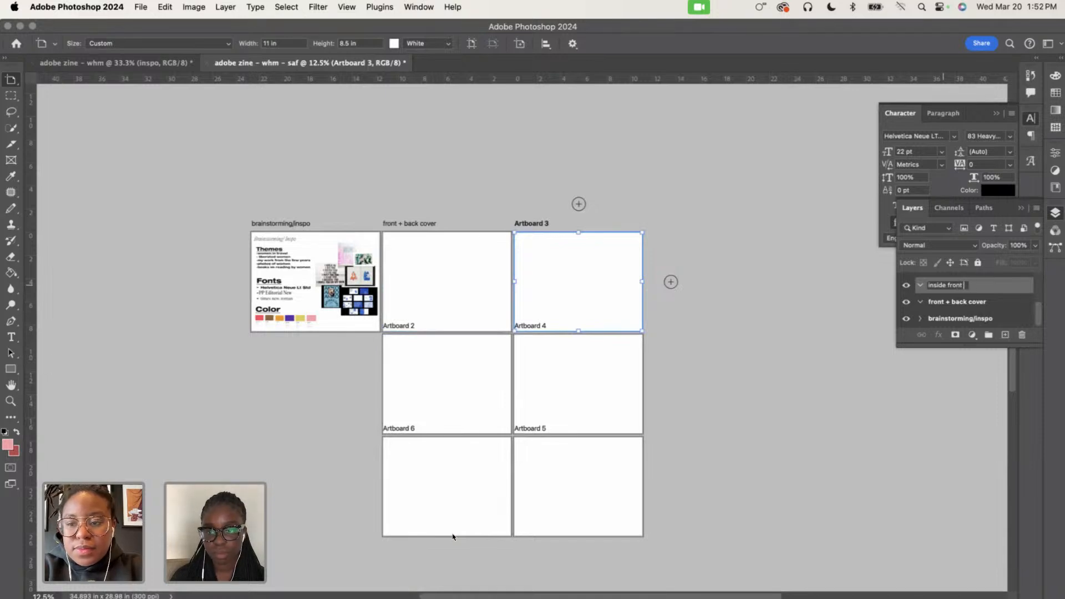
type(" = back")
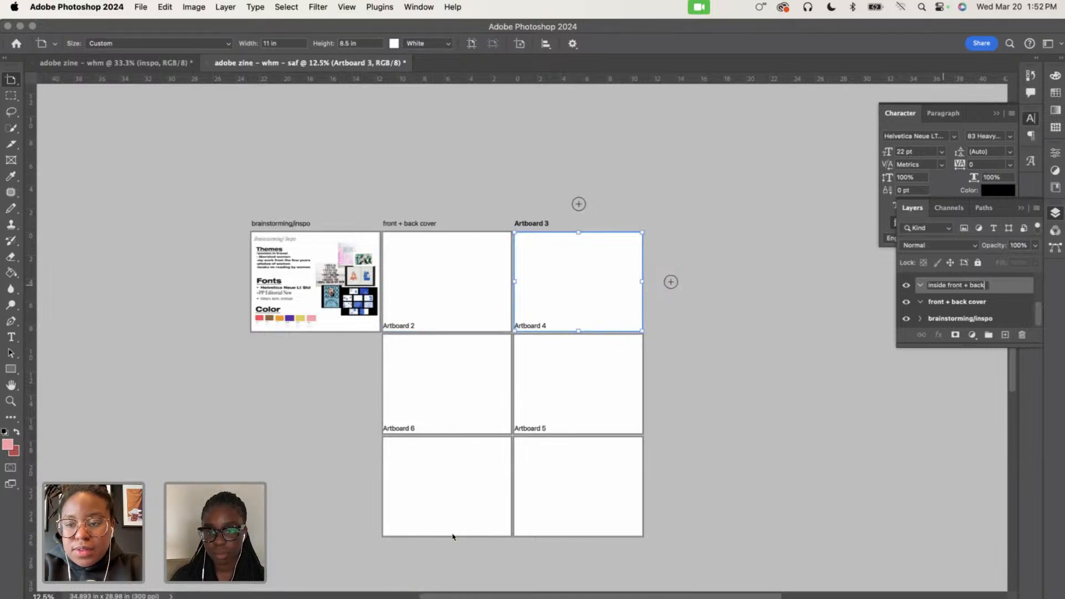
key("Return")
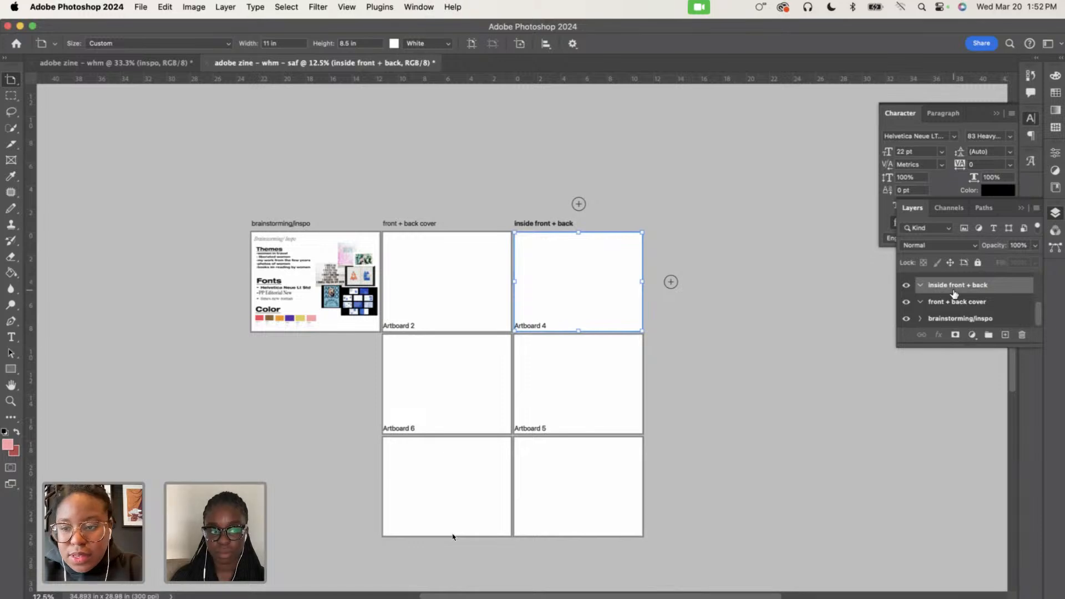
Reorder the artboards so that Artboard 2 sits between Artboard 4 and inside front + back in the layer list
scroll(954, 294, "up", 5)
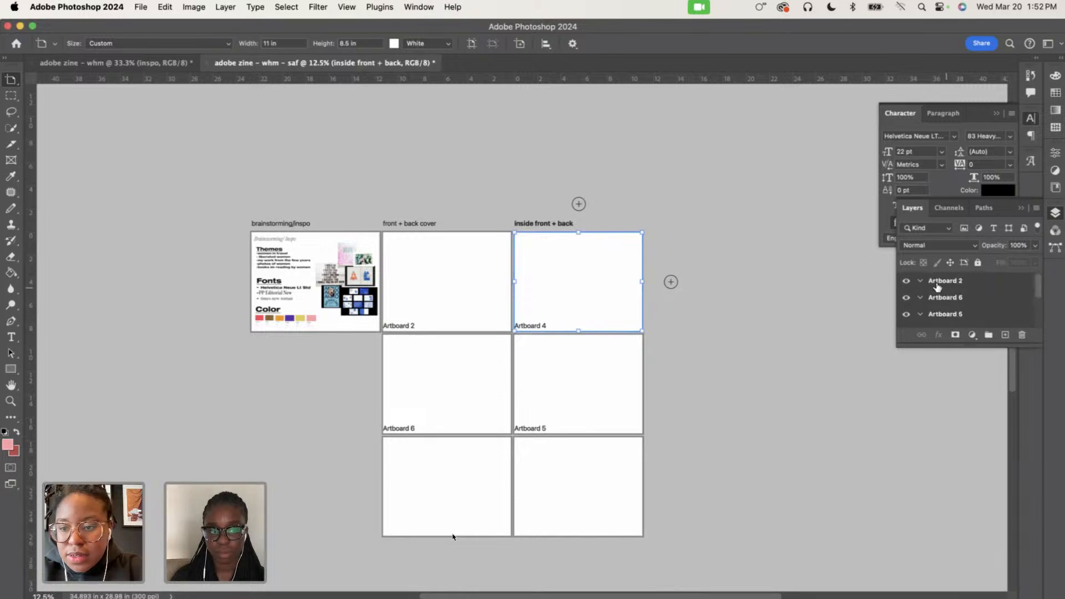
left_click(938, 286)
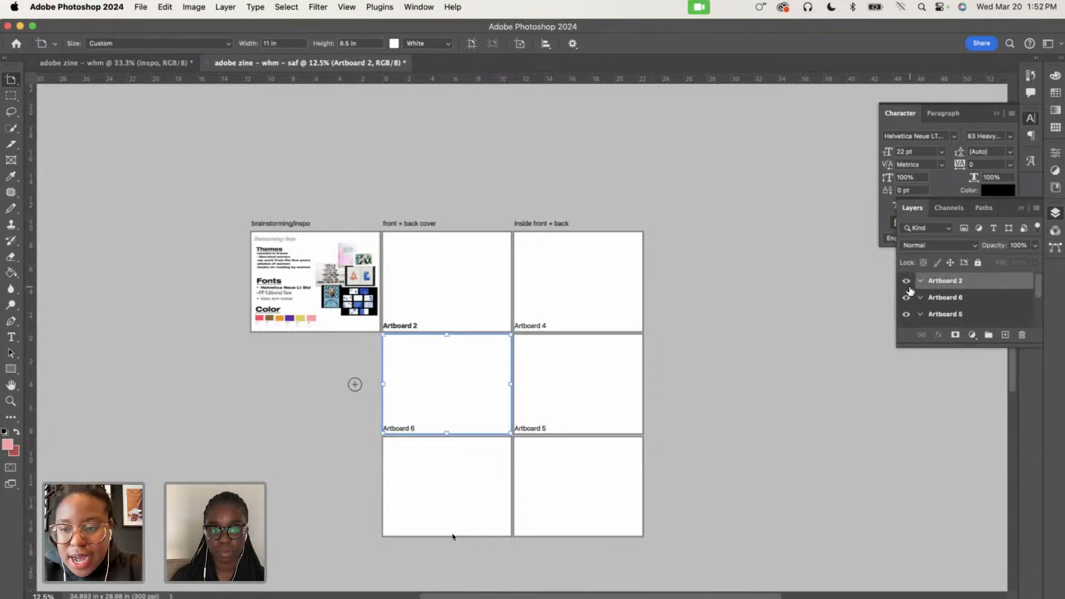
left_click_drag(926, 288, 904, 322)
scroll(956, 316, "down", 1)
scroll(947, 316, "down", 2)
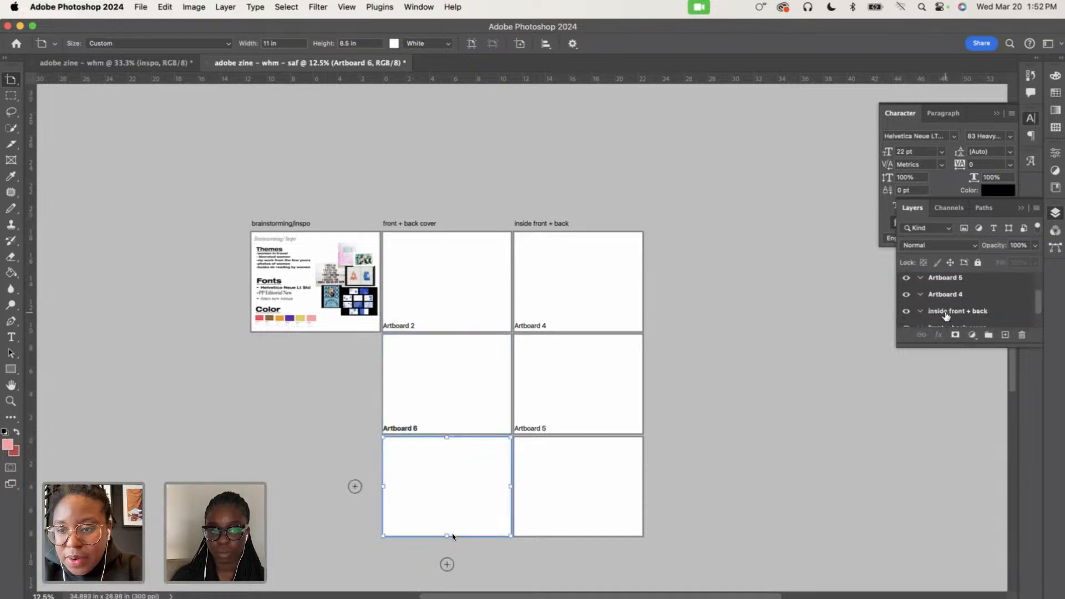
mouse_move(946, 290)
left_mouse_down()
mouse_move(926, 289)
mouse_move(949, 302)
mouse_move(953, 279)
left_mouse_up()
scroll(948, 302, "down", 1)
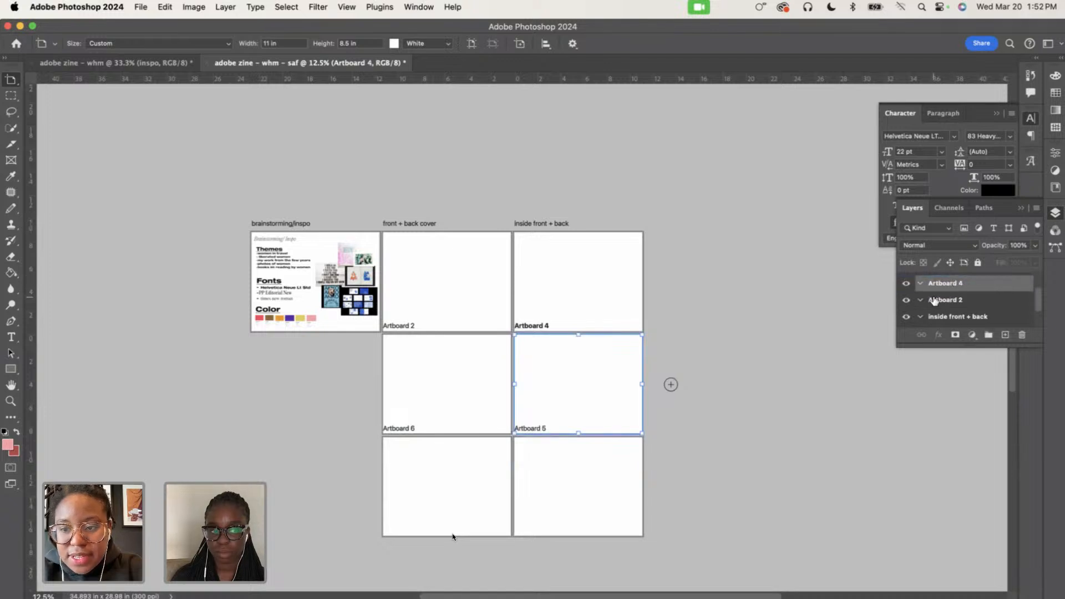
Rename Artboard 2 as "page 1 + 2"
left_click(938, 301)
double_click(946, 301)
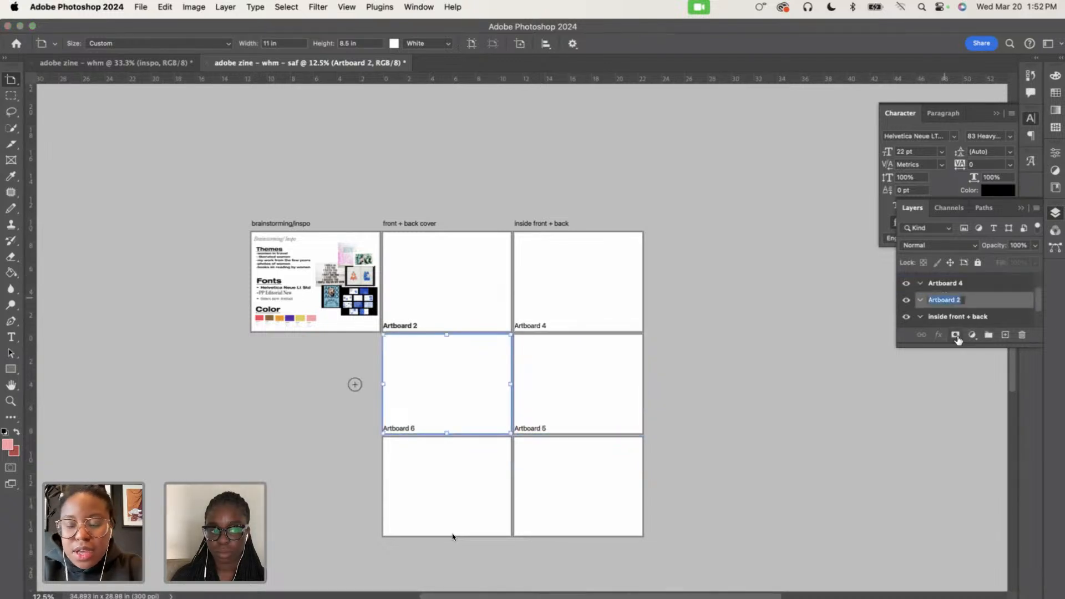
type("page 1")
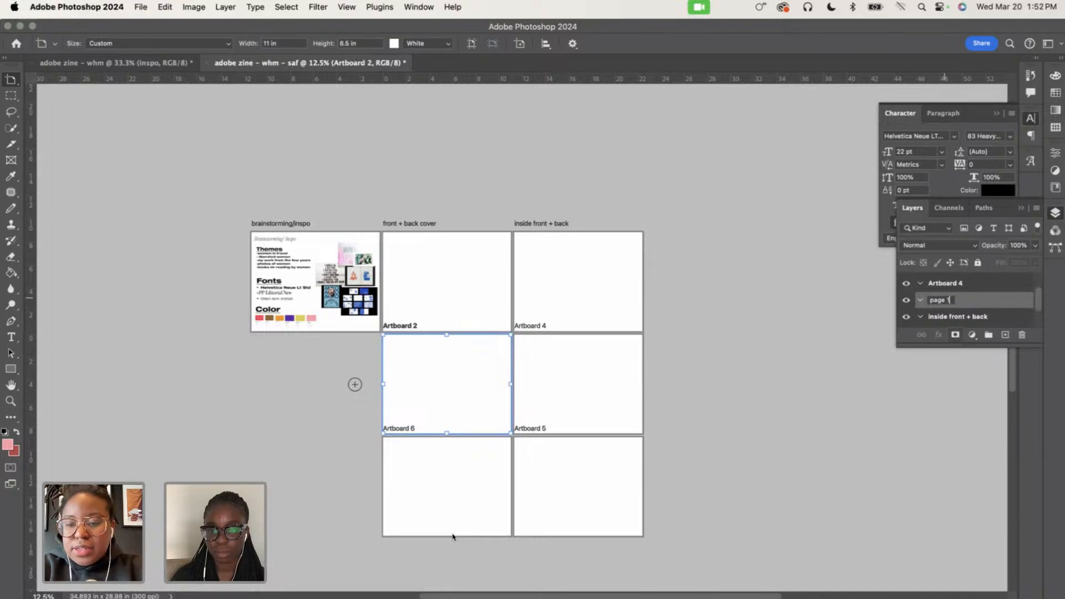
type(" + 2")
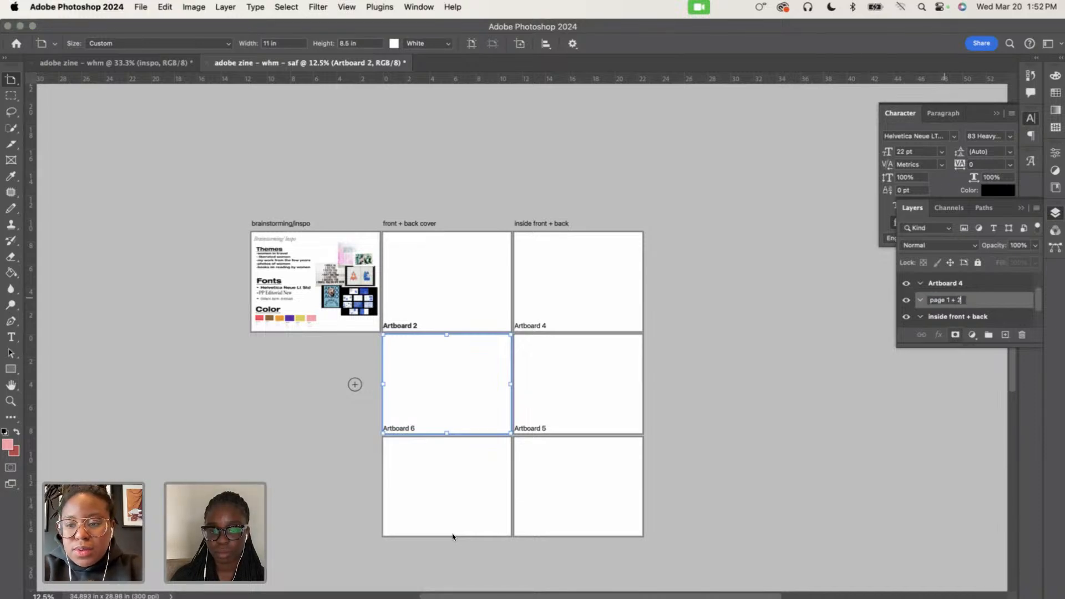
key("Return")
Rename Artboard 5 as "page 3 +4"
scroll(943, 300, "up", 2)
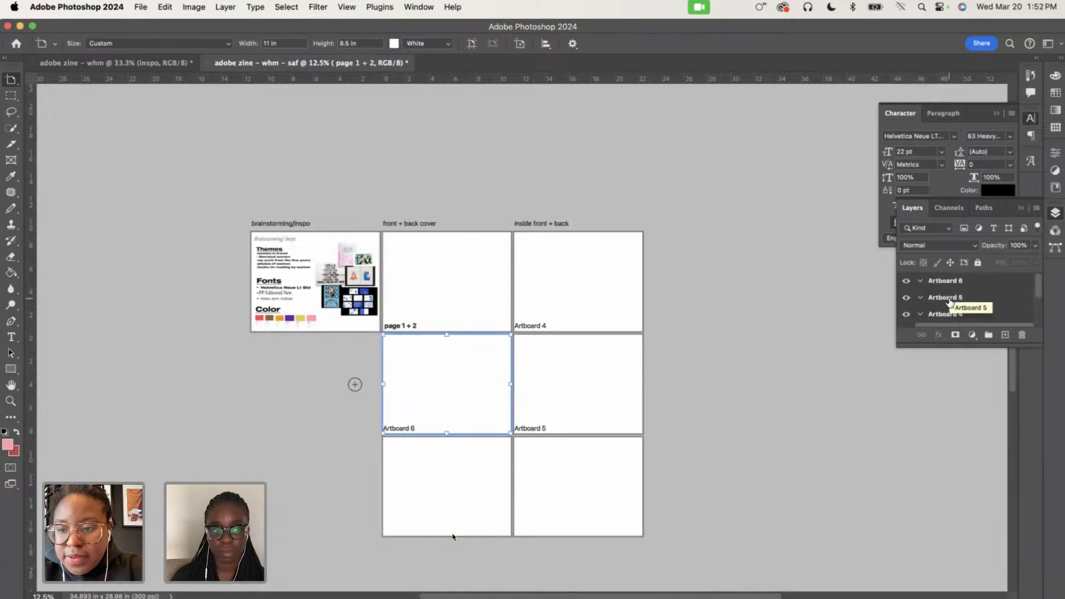
left_click(932, 297)
double_click(934, 297)
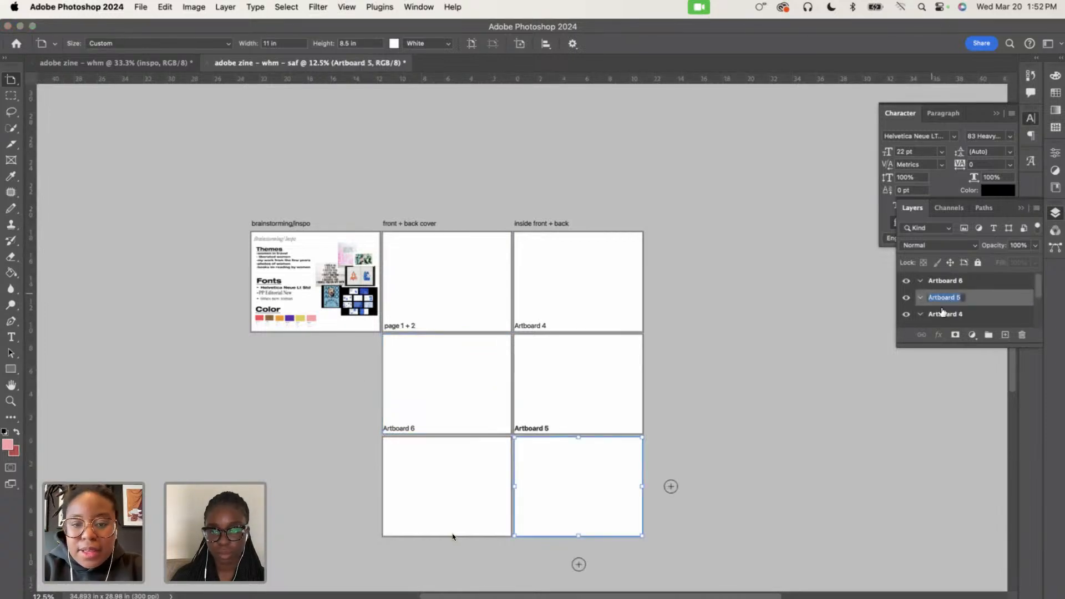
type("page 3")
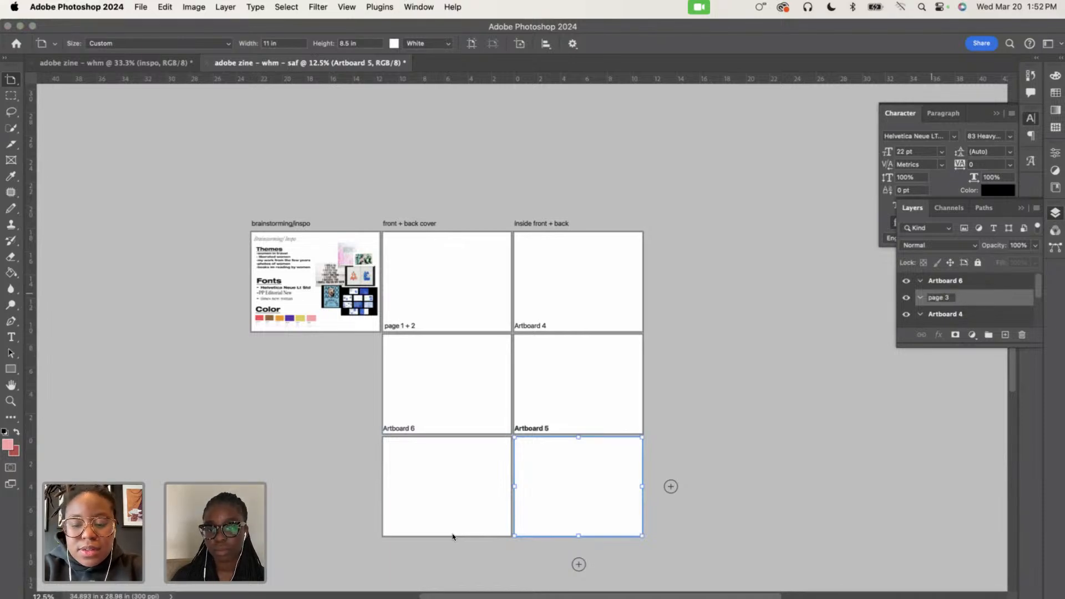
type(" +4")
key("Return")
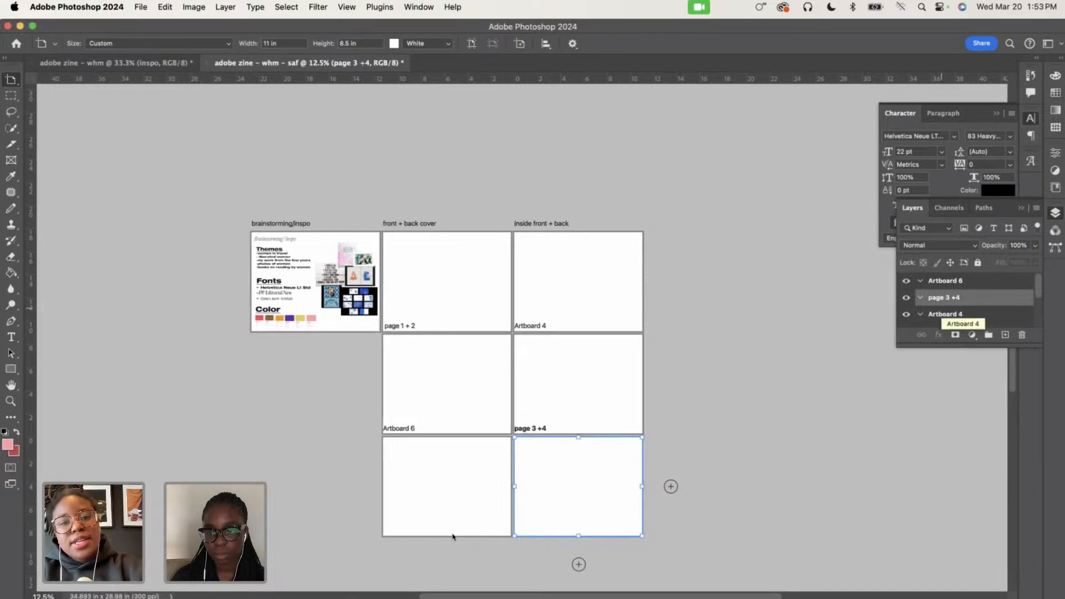
Examine the artboard labels up close to check which artboard follows page 1 + 2 in the layout
key("super+equal")
key("super+equal")
key("super+equal")
key("super+equal")
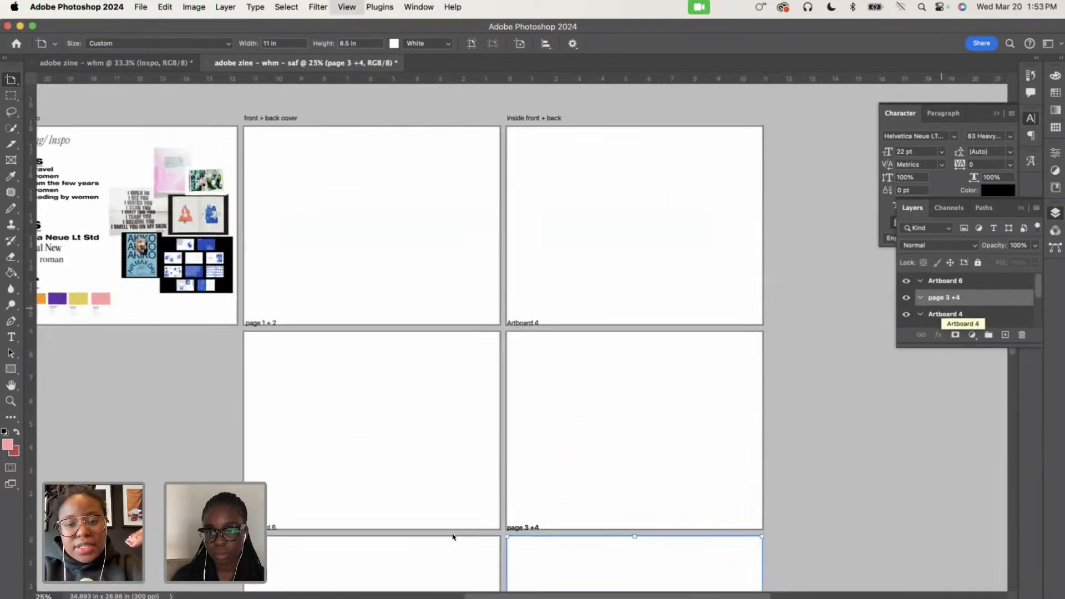
scroll(686, 328, "left", 10)
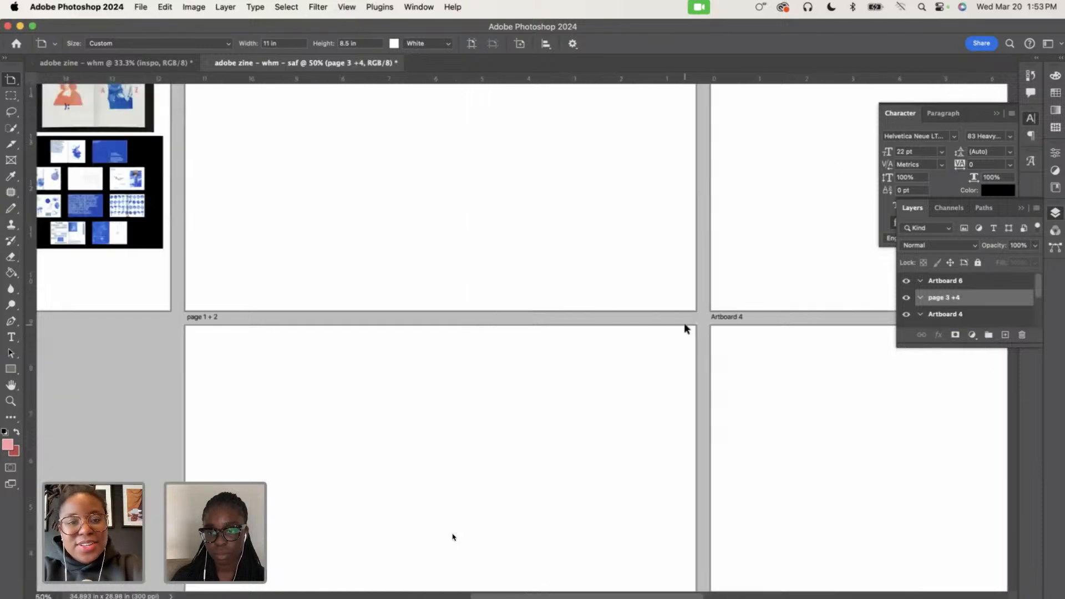
scroll(686, 328, "up", 4)
scroll(686, 328, "up", 3)
scroll(686, 327, "right", 2)
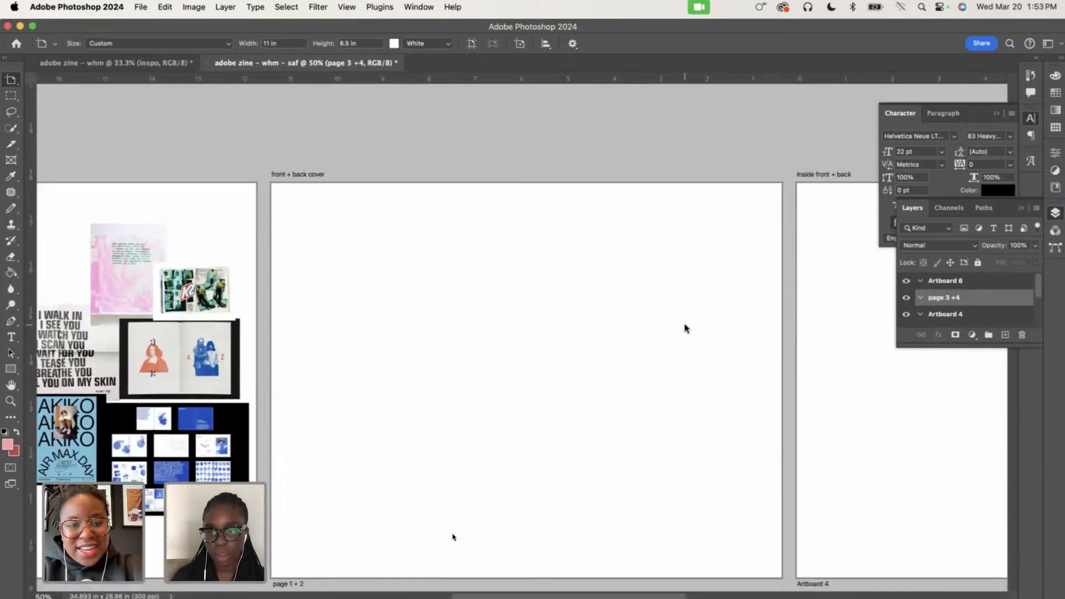
scroll(686, 328, "down", 4)
scroll(686, 328, "right", 2)
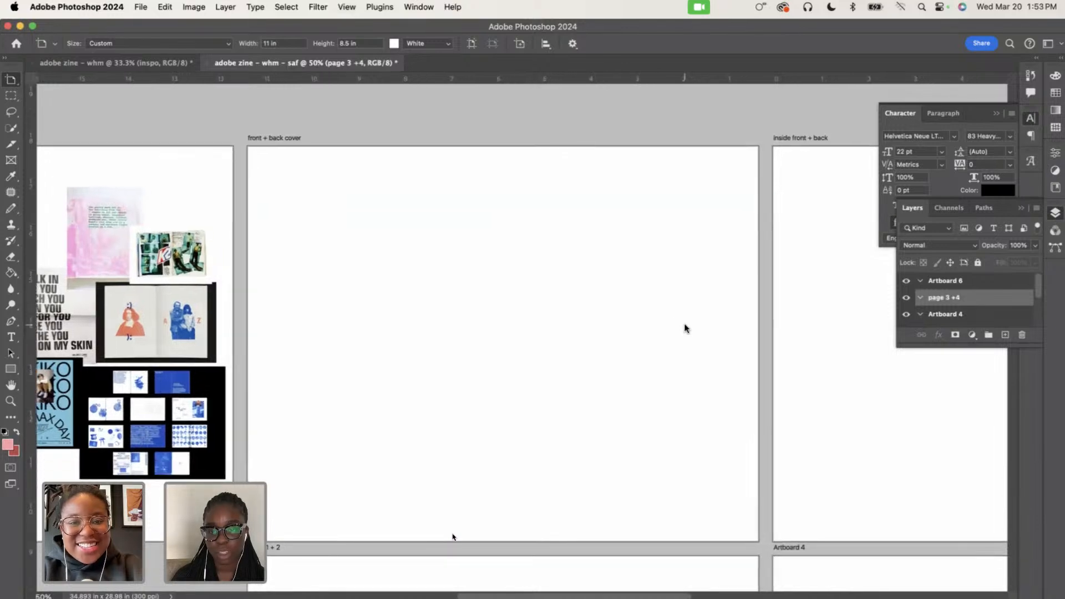
scroll(686, 329, "down", 4)
scroll(686, 329, "right", 2)
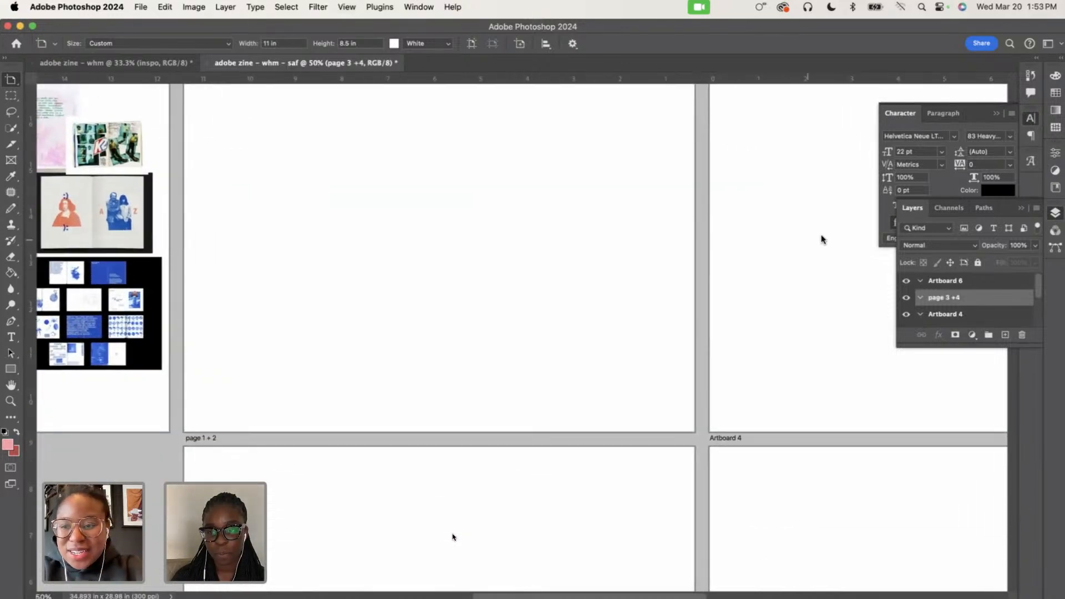
scroll(695, 409, "down", 8)
scroll(694, 409, "right", 1)
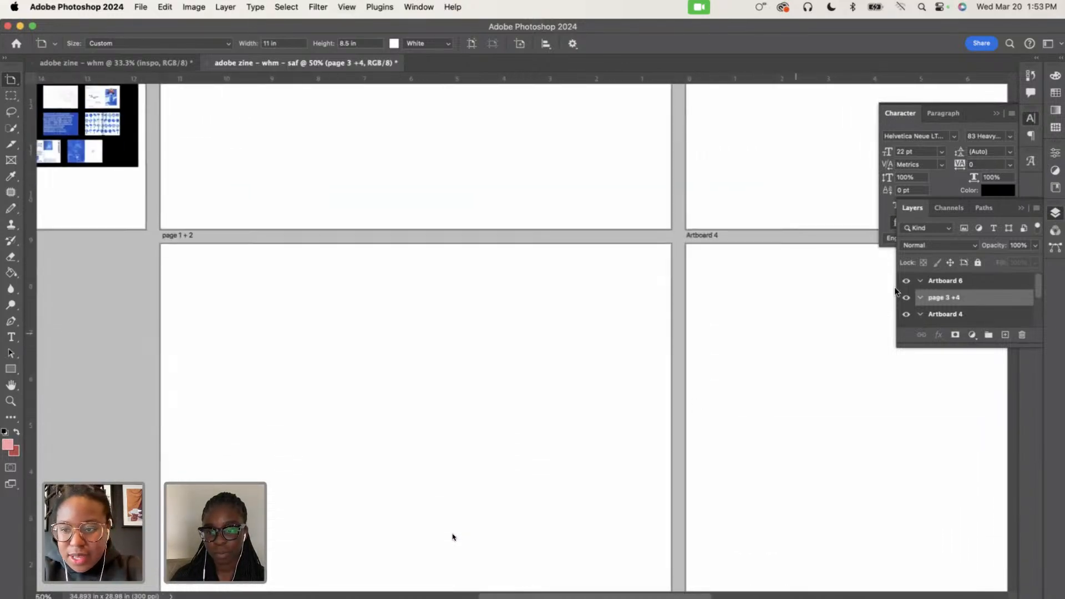
Copy the name "page 3 +4" and rename Artboard 4 with it
double_click(946, 297)
key("super+c")
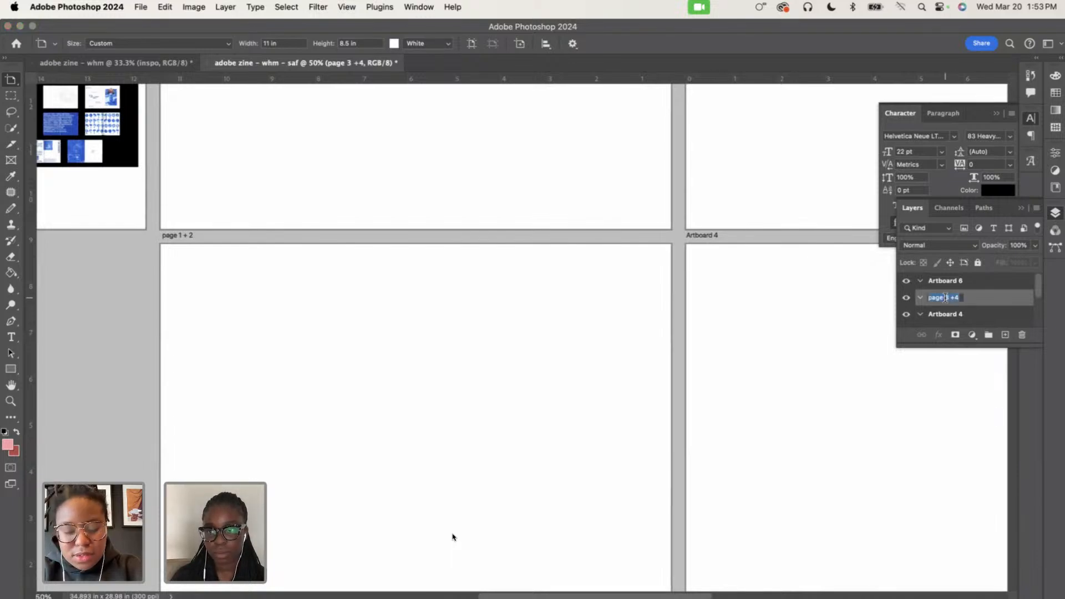
double_click(943, 314)
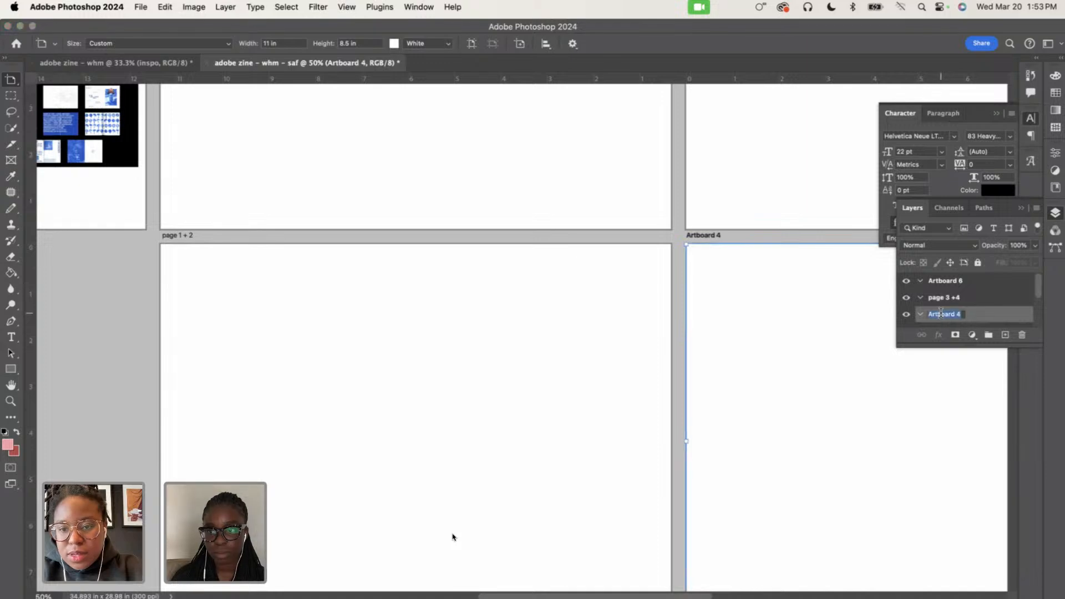
key("super+v")
key("Return")
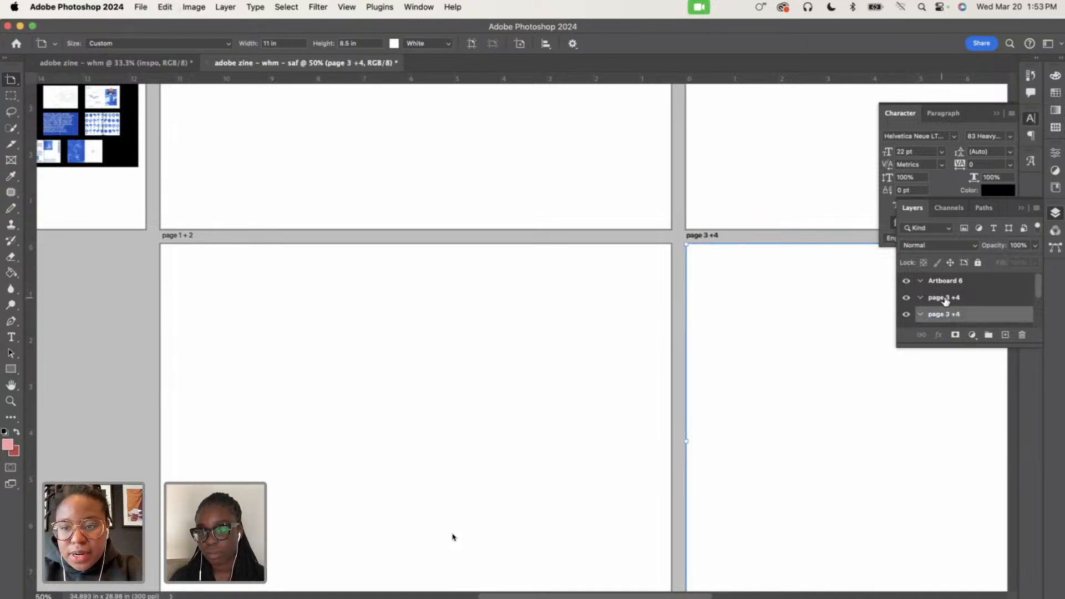
Rename Artboard 6 as "page 5 + 6"
left_click(943, 298)
scroll(720, 360, "down", 10)
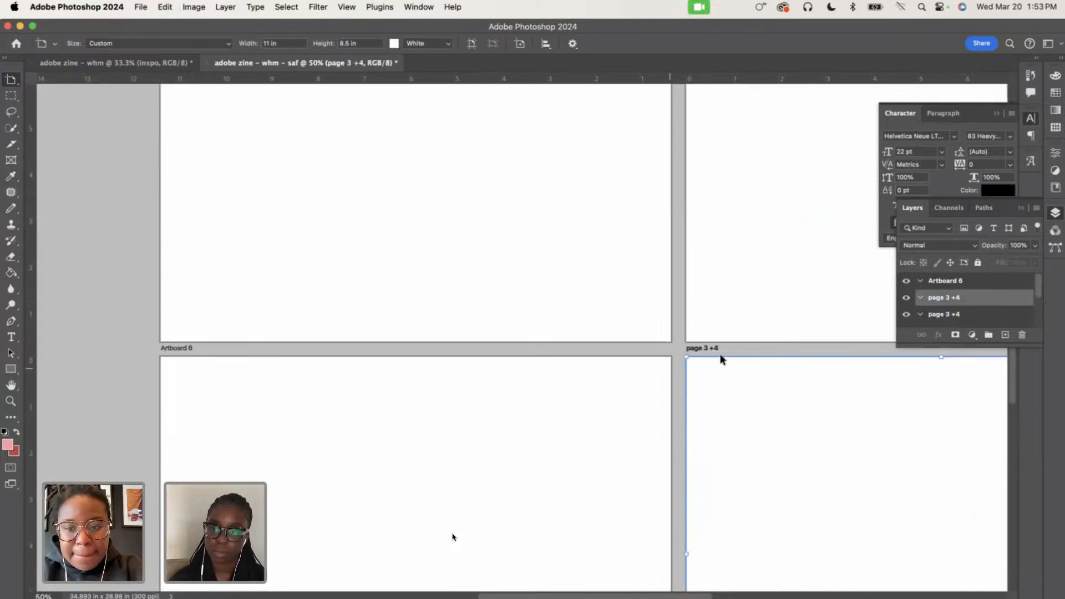
scroll(720, 359, "up", 1)
scroll(763, 311, "up", 6)
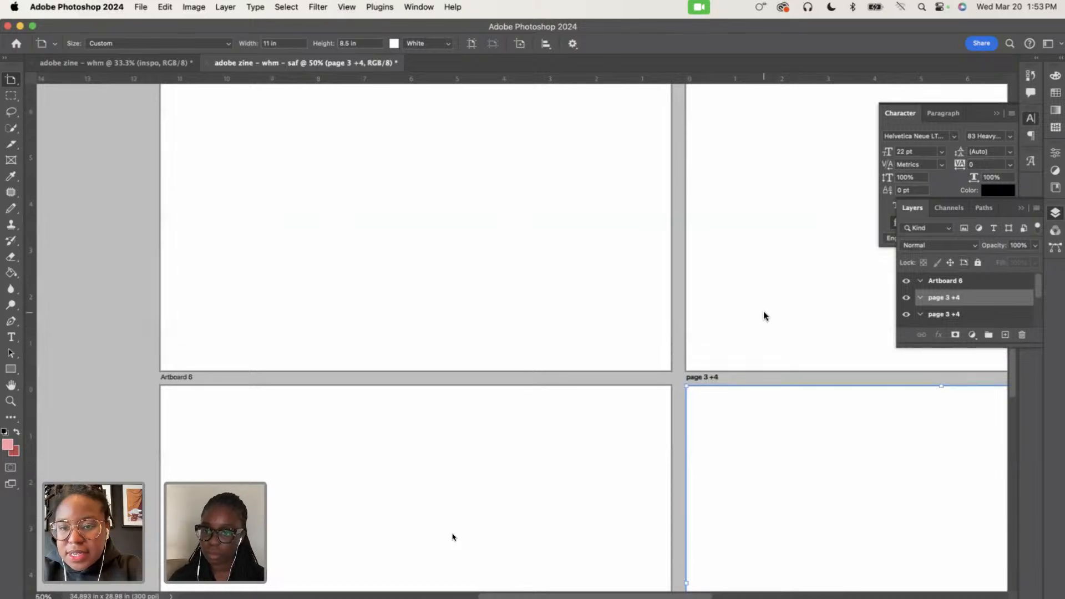
left_click(937, 280)
double_click(936, 280)
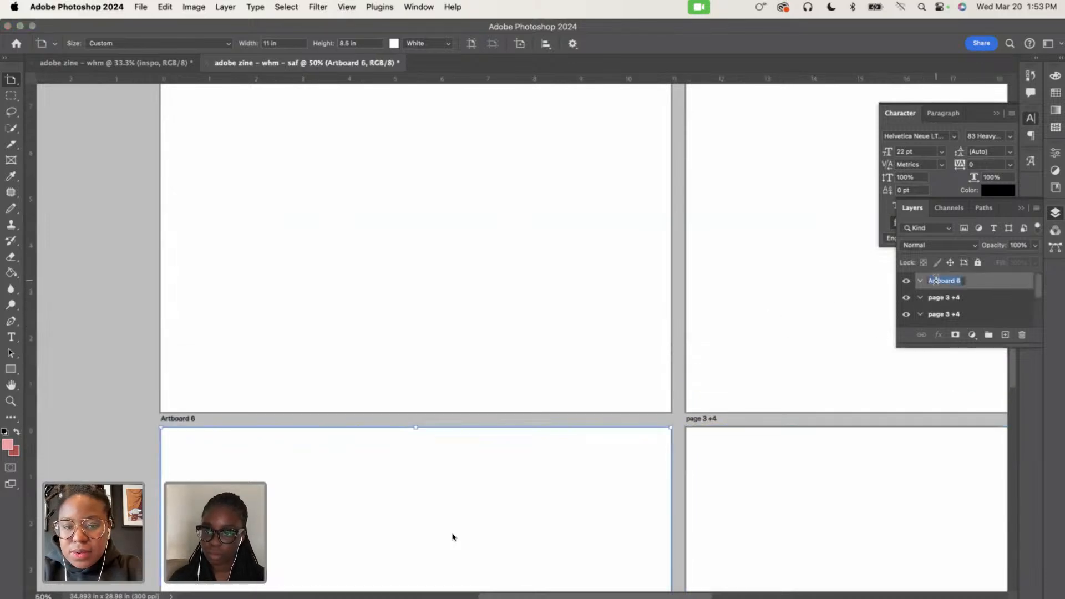
key("BackSpace")
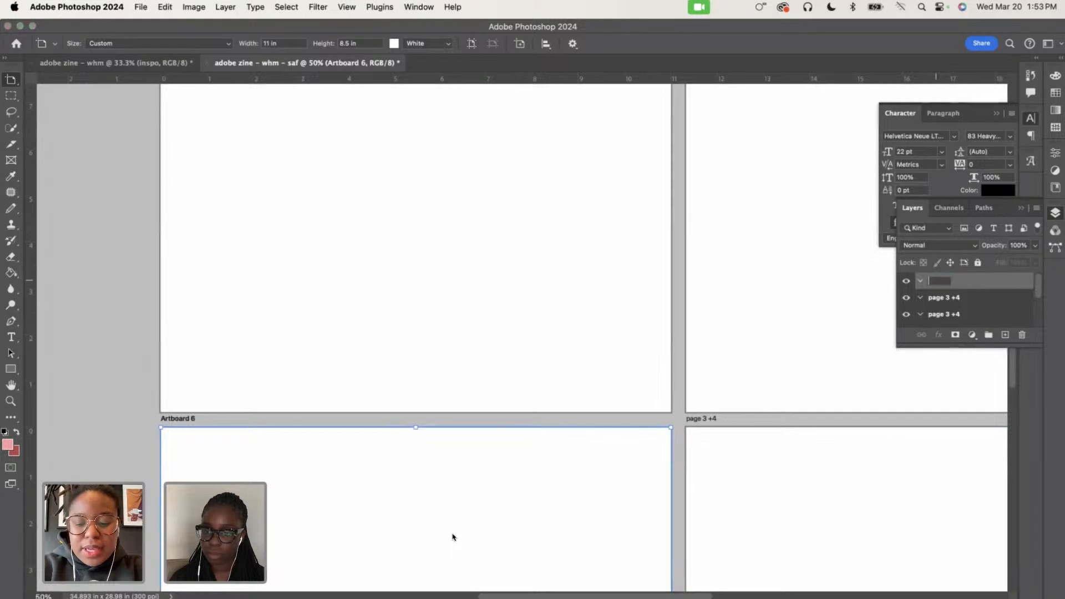
type("page 5_")
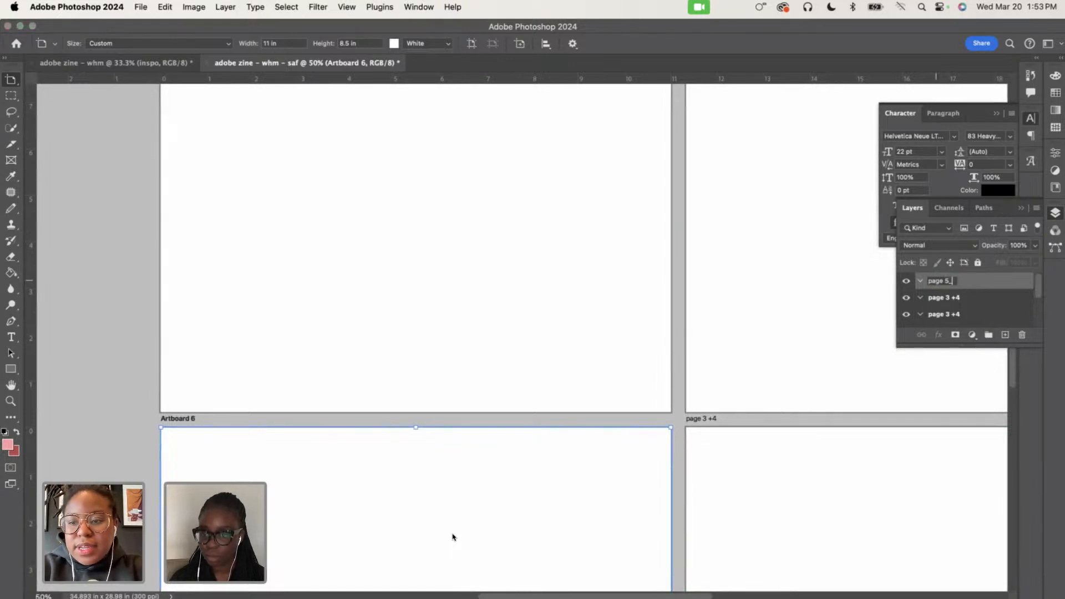
key("BackSpace")
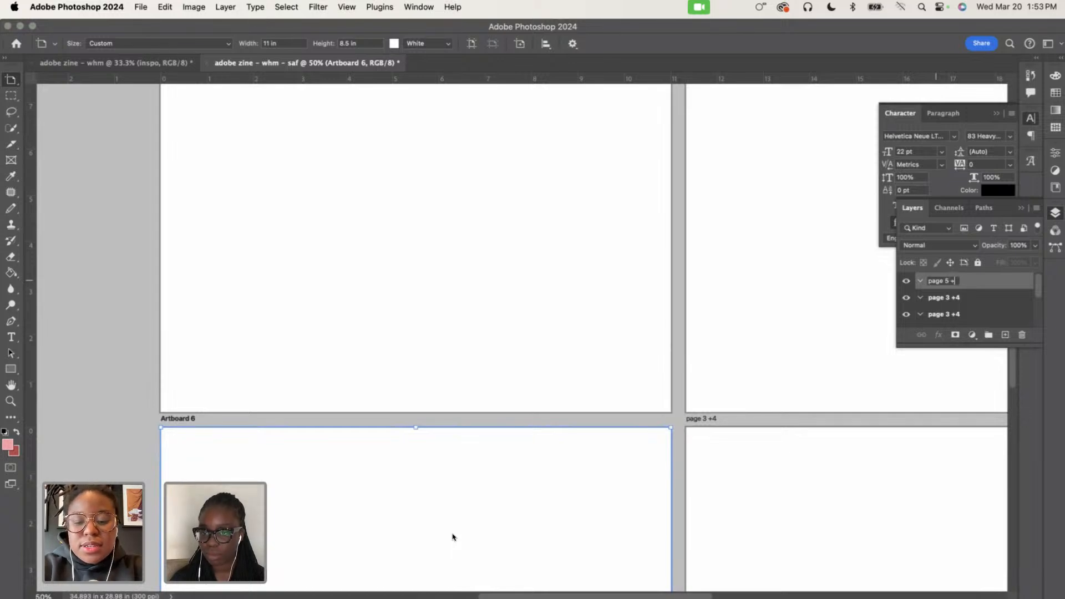
key("Return")
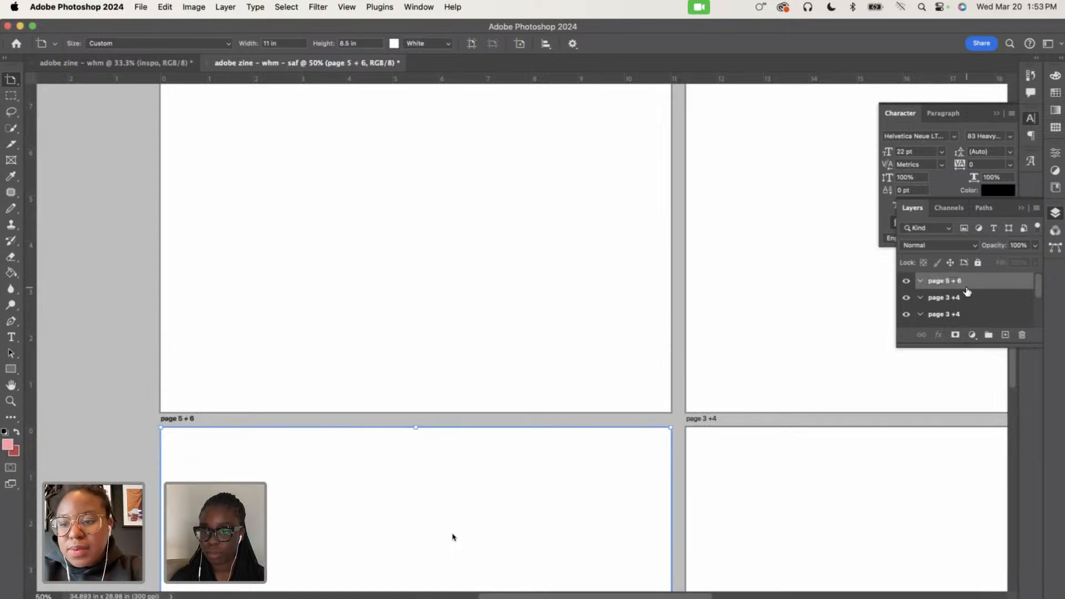
Try to move the upper page 3 +4 artboard above page 5 + 6 in the layer list
left_click(906, 298)
left_click(905, 298)
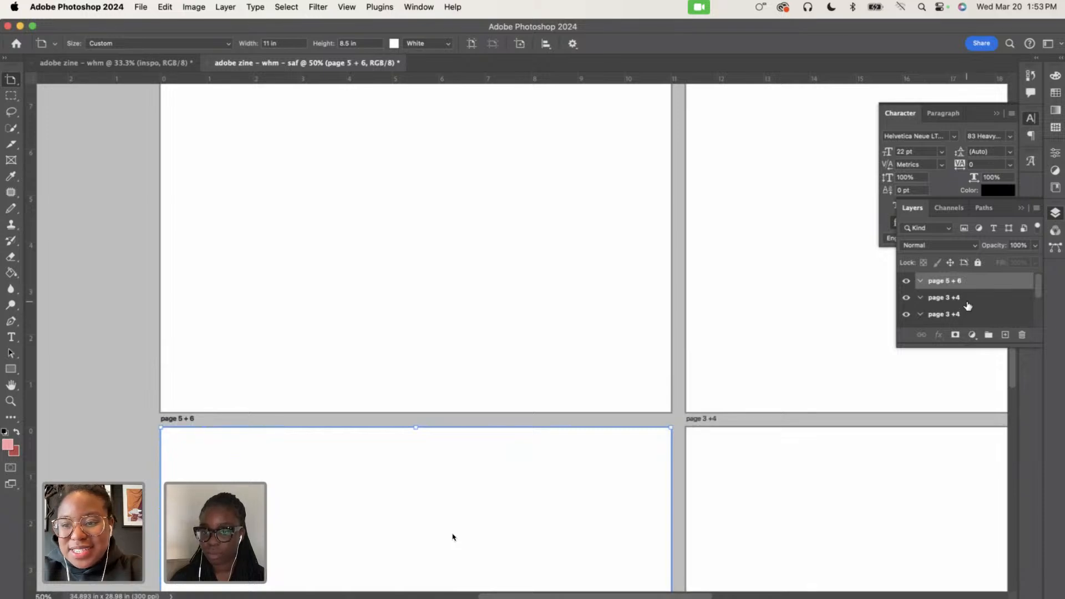
left_click_drag(968, 305, 909, 276)
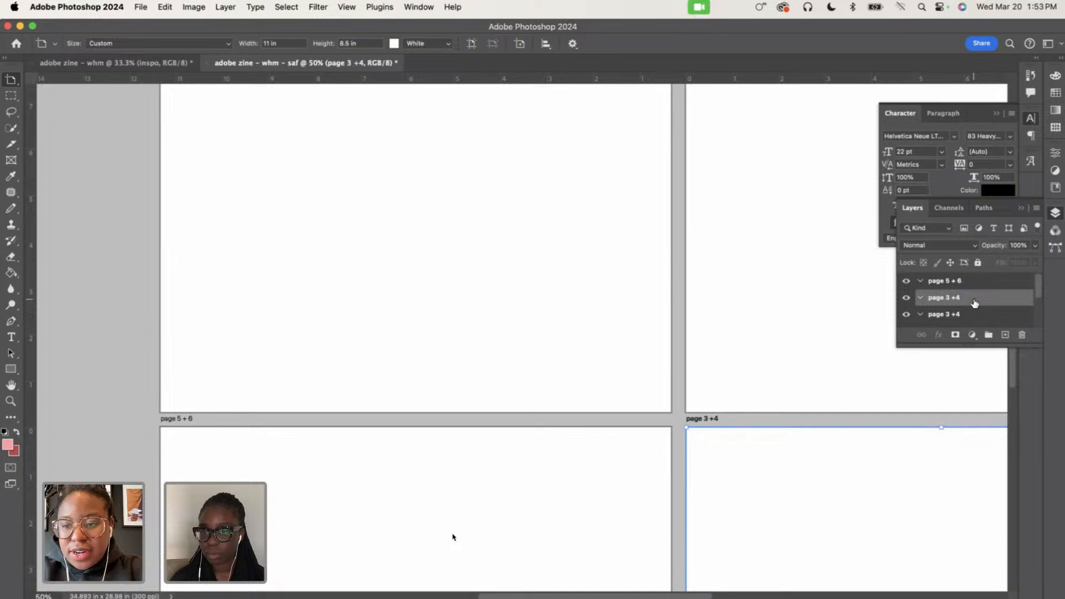
left_click_drag(974, 303, 908, 274)
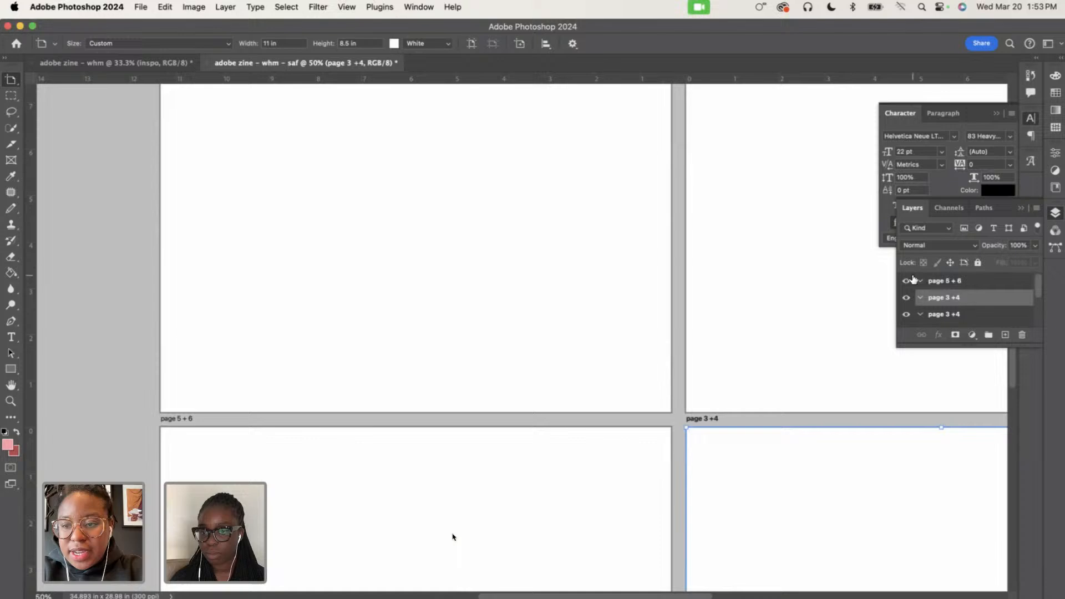
Rename the duplicate page 3 +4 artboard directly below page 5 + 6 in the layer list as "page 7 + 8"
double_click(945, 298)
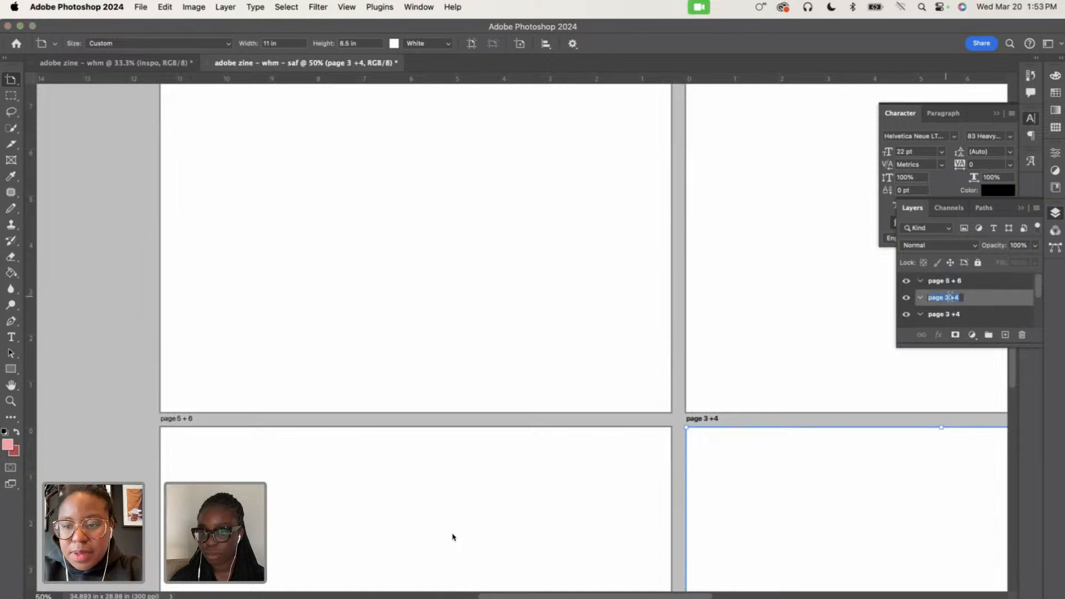
left_click(959, 297)
key("BackSpace")
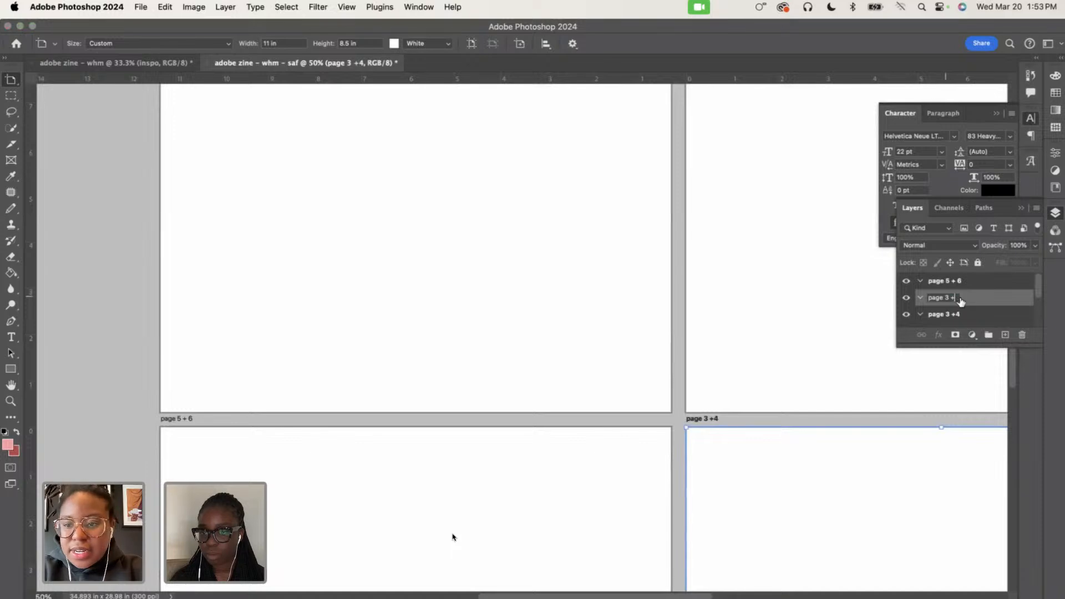
key("BackSpace")
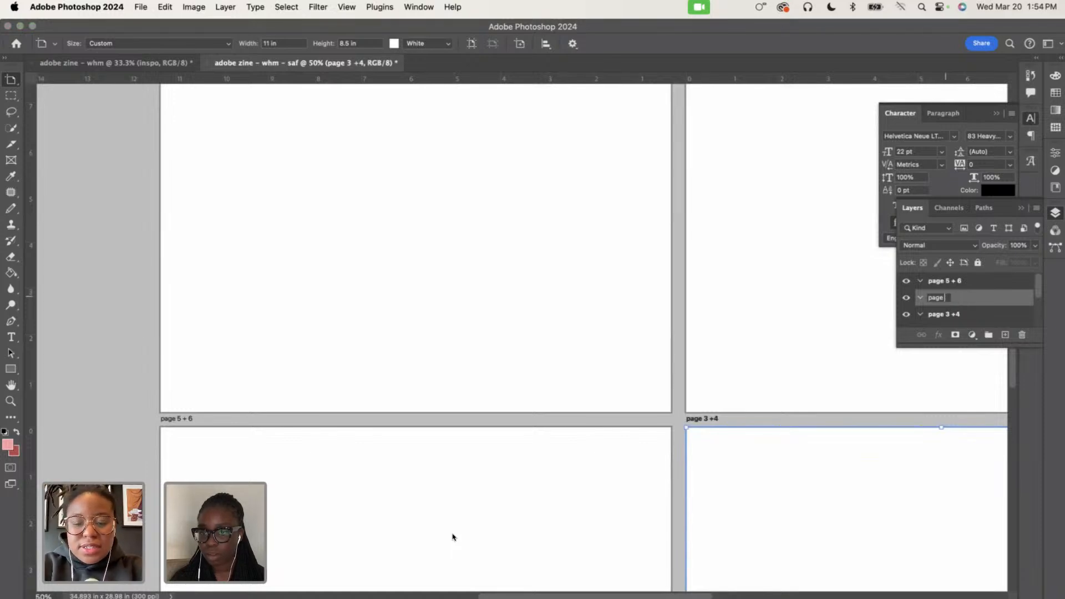
type("7 + 8")
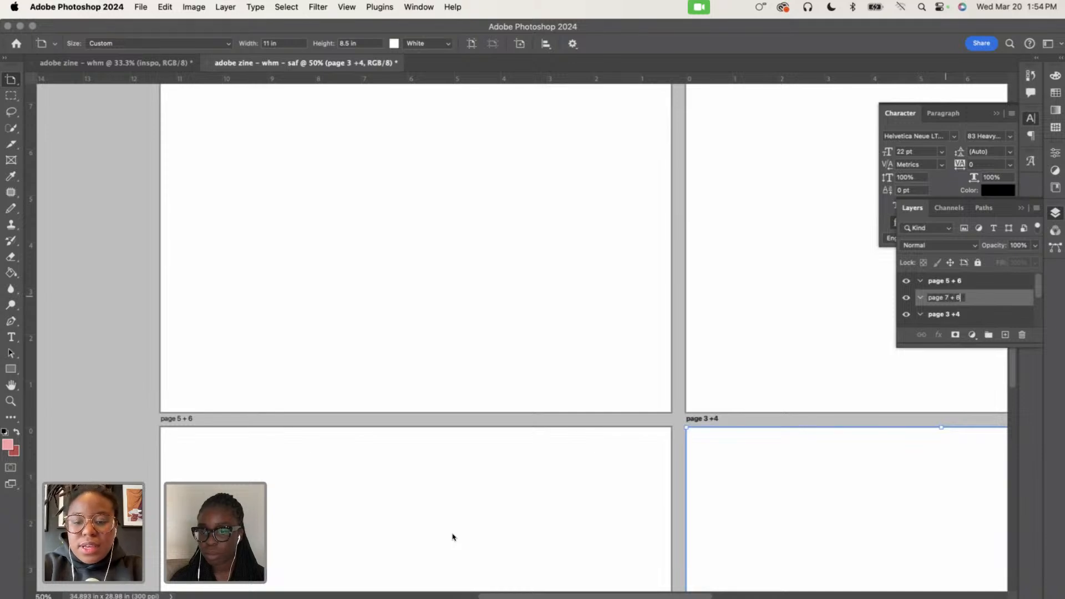
key("Return")
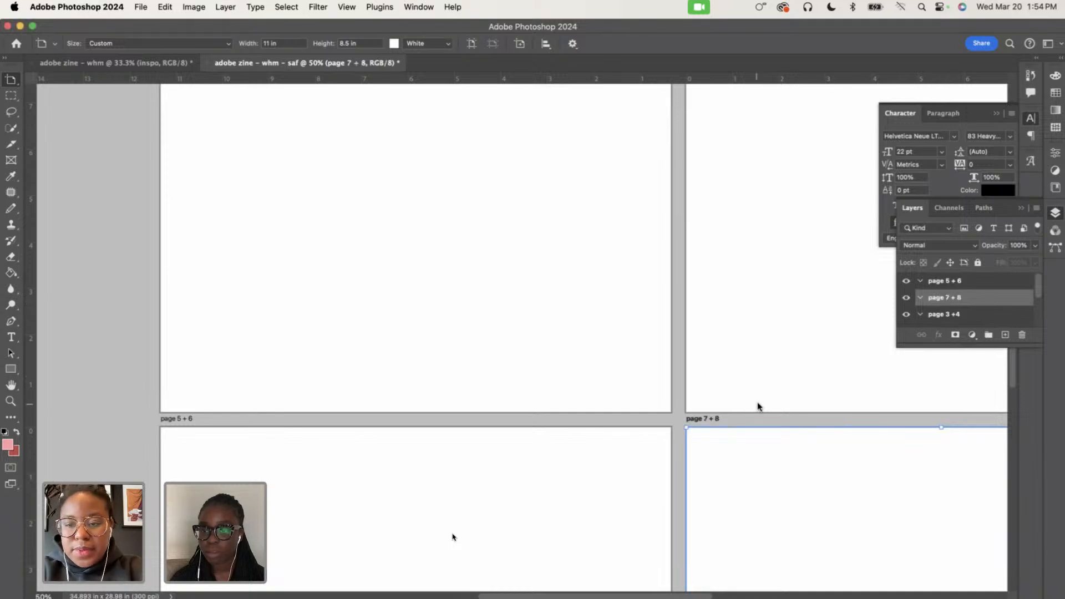
Move the page 7 + 8 artboard above page 5 + 6 in the layer list and review the artboard order
scroll(750, 411, "down", 4)
scroll(750, 412, "down", 5)
key("super+minus")
key("super+minus")
key("super+minus")
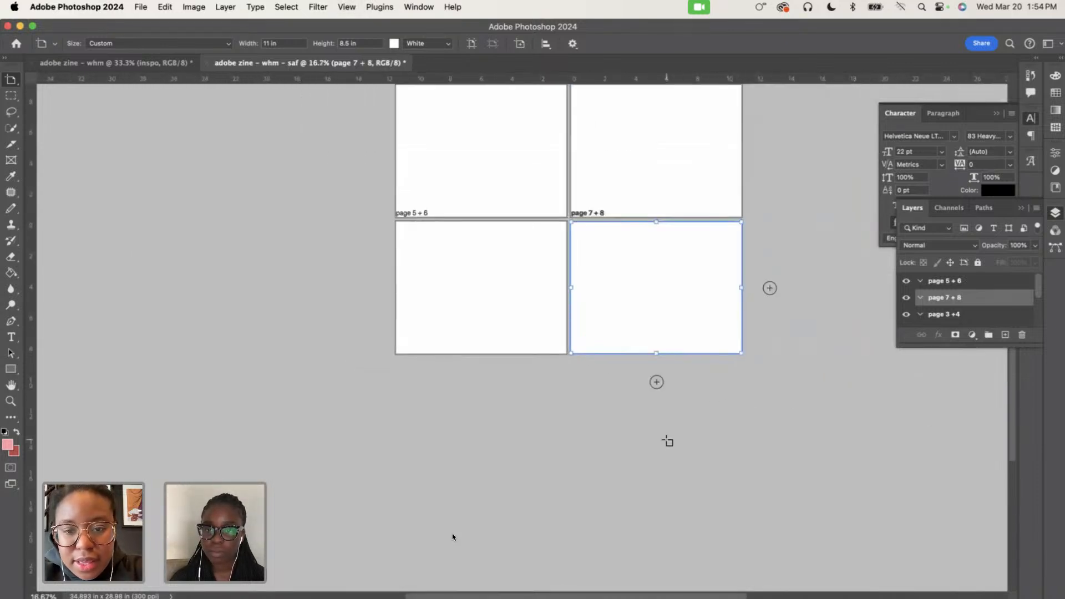
key("super+plus")
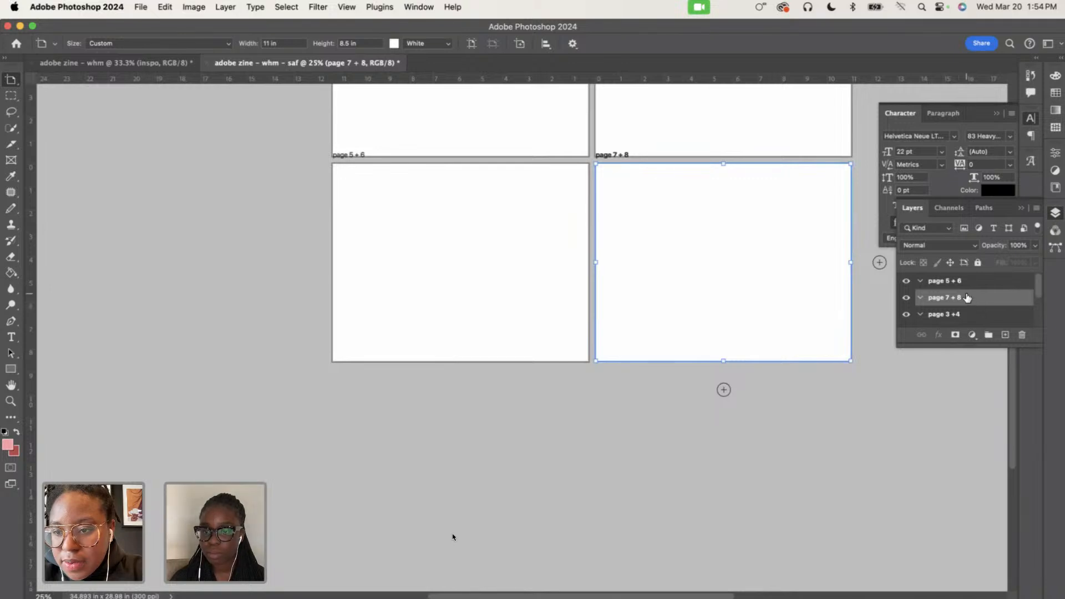
left_click_drag(967, 298, 911, 277)
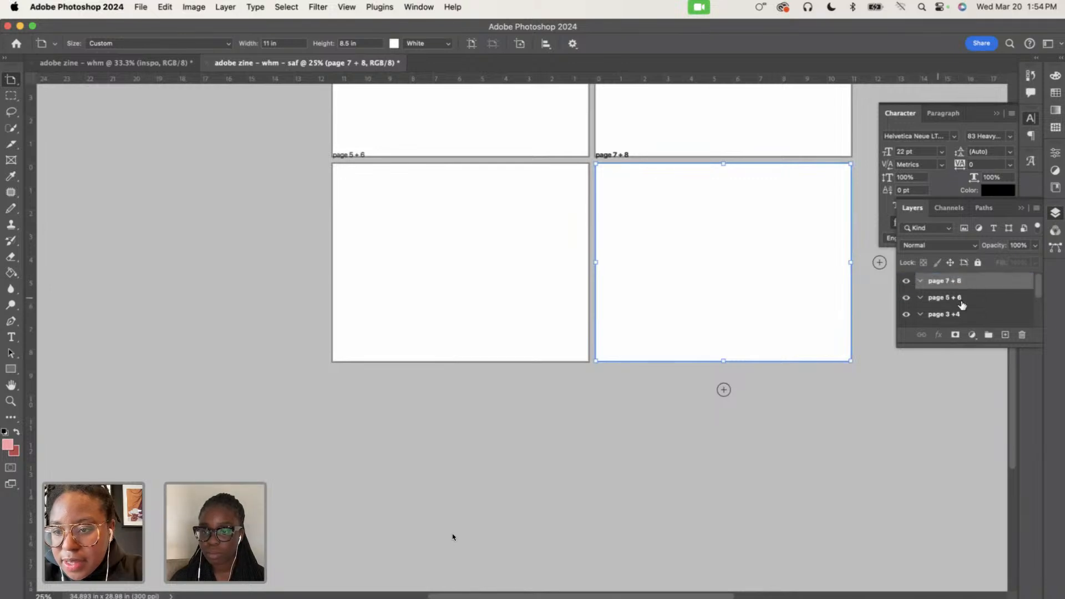
scroll(1005, 309, "down", 3)
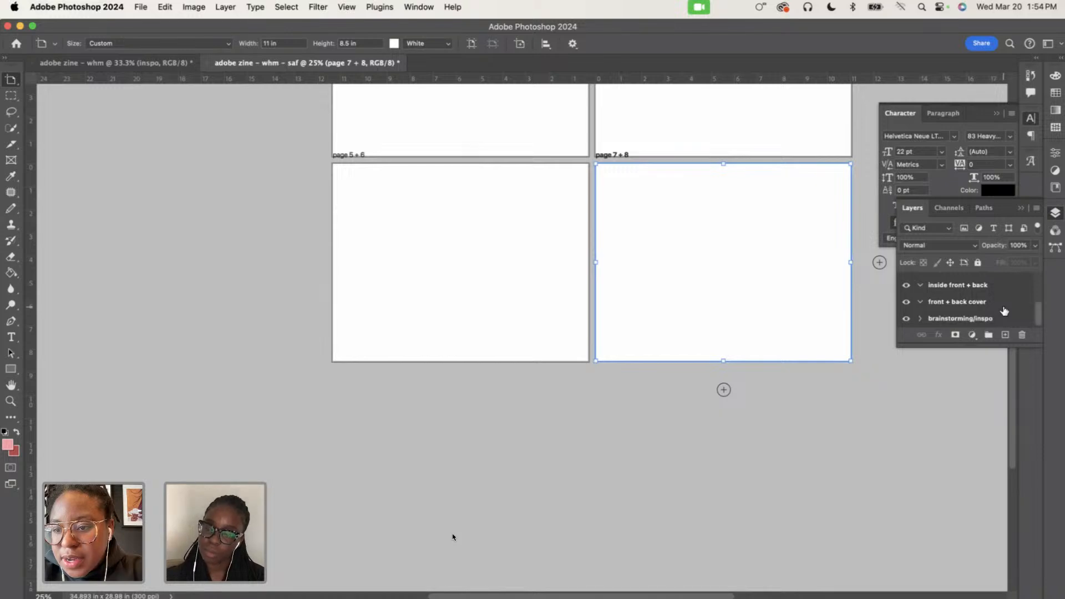
scroll(1004, 311, "up", 4)
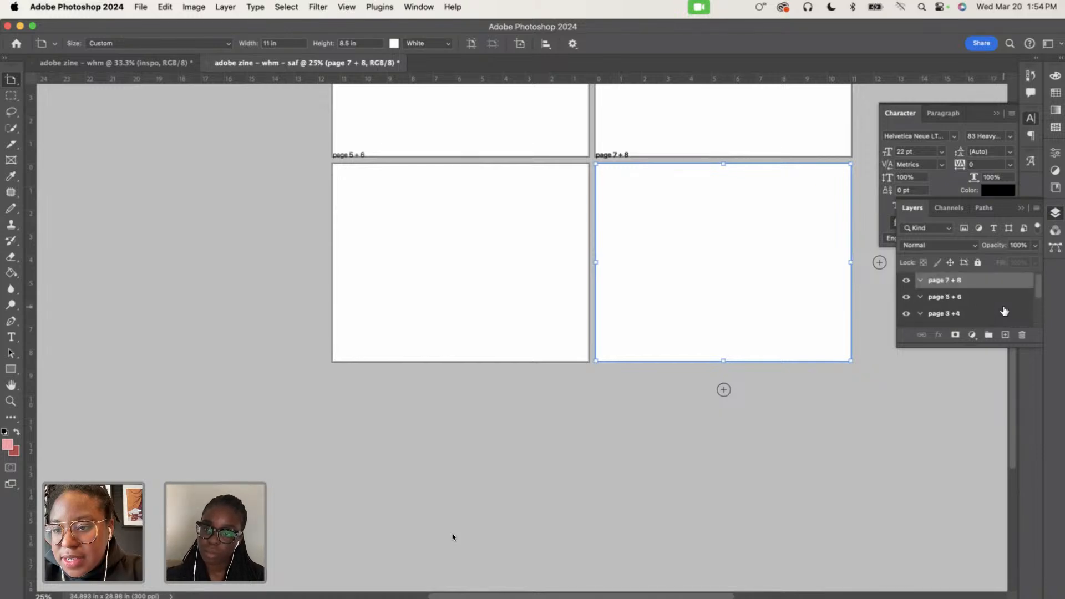
scroll(765, 325, "up", 10)
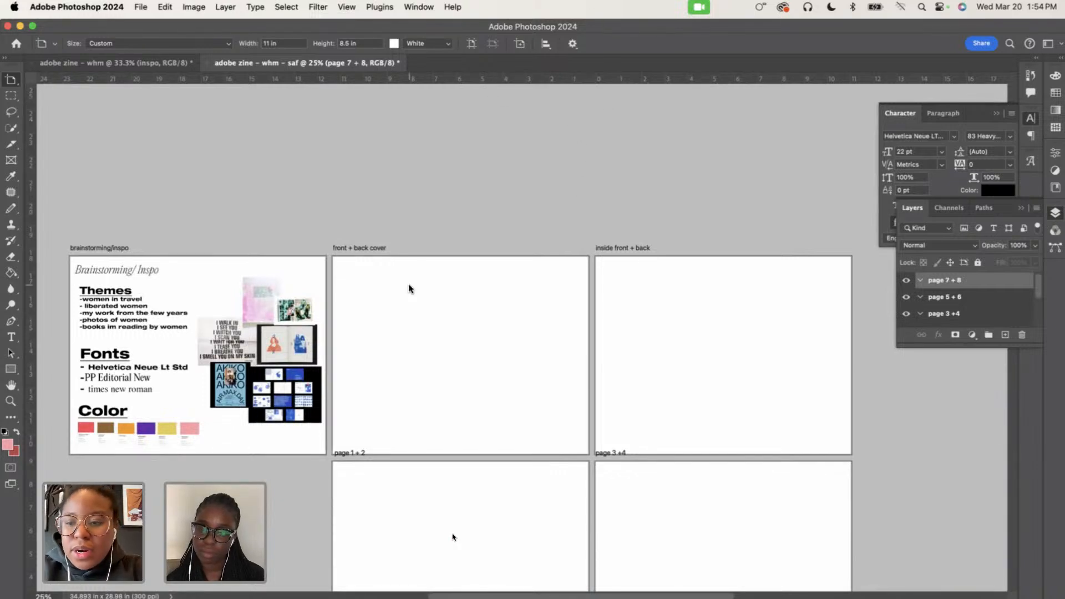
scroll(951, 308, "down", 5)
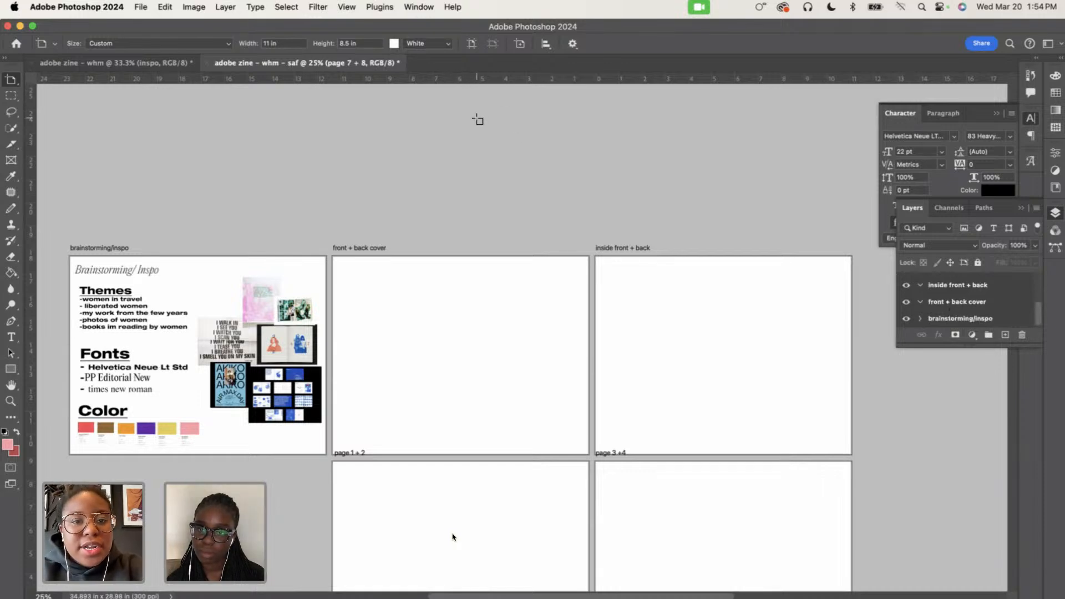
Switch the document rulers off and back on
key("r")
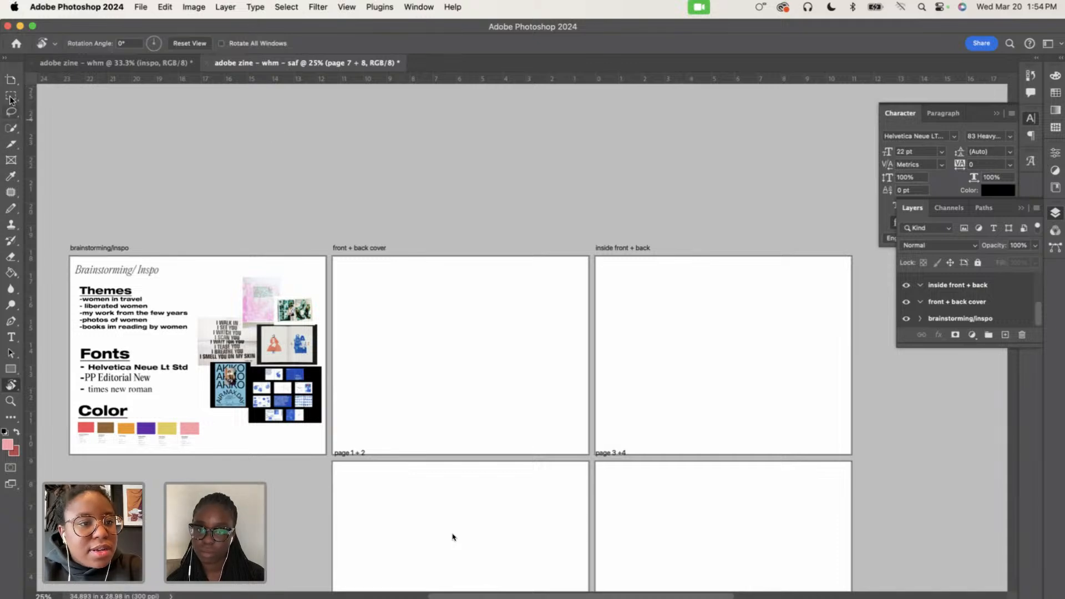
left_click(11, 78)
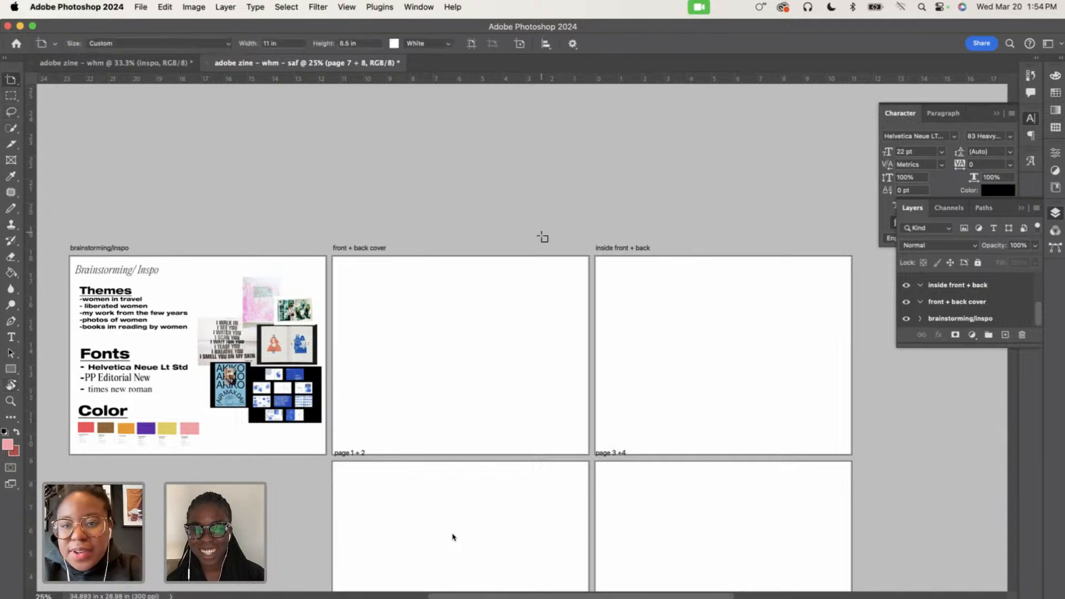
left_click(347, 7)
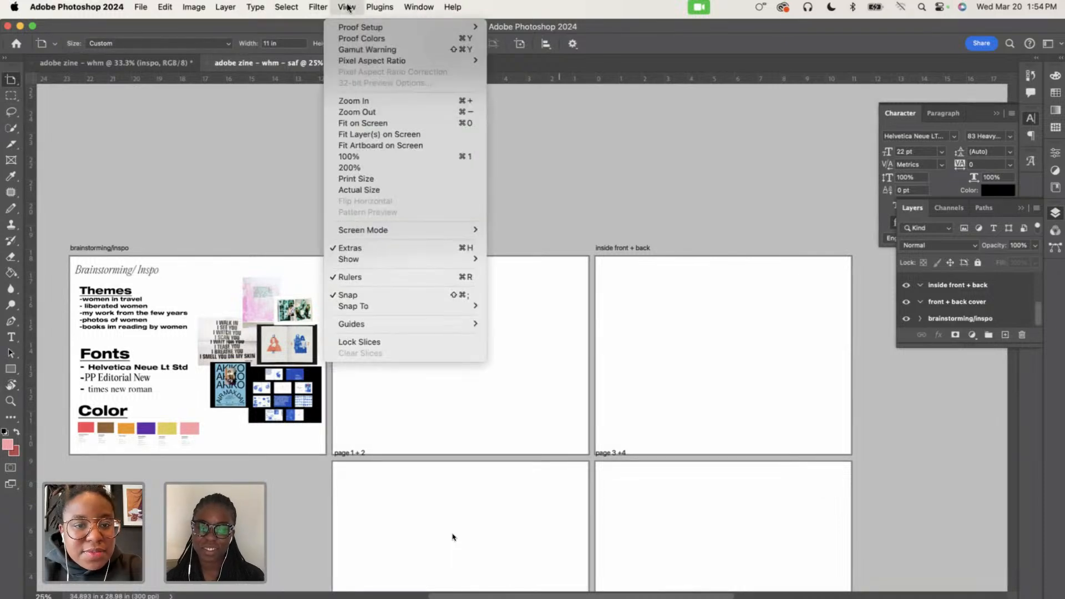
left_click(374, 278)
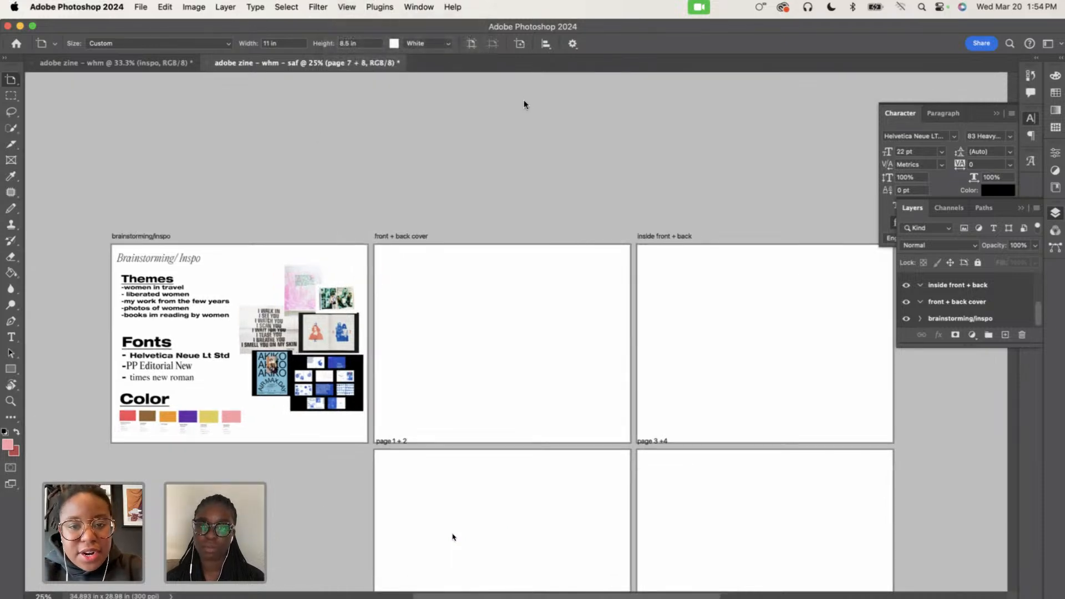
key("super+r")
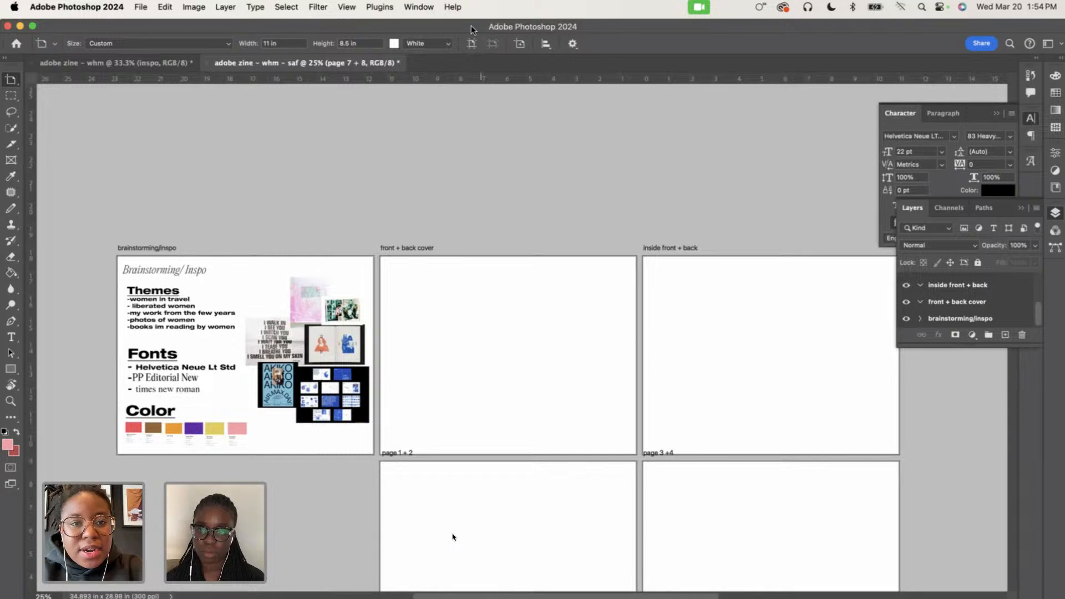
left_click(346, 7)
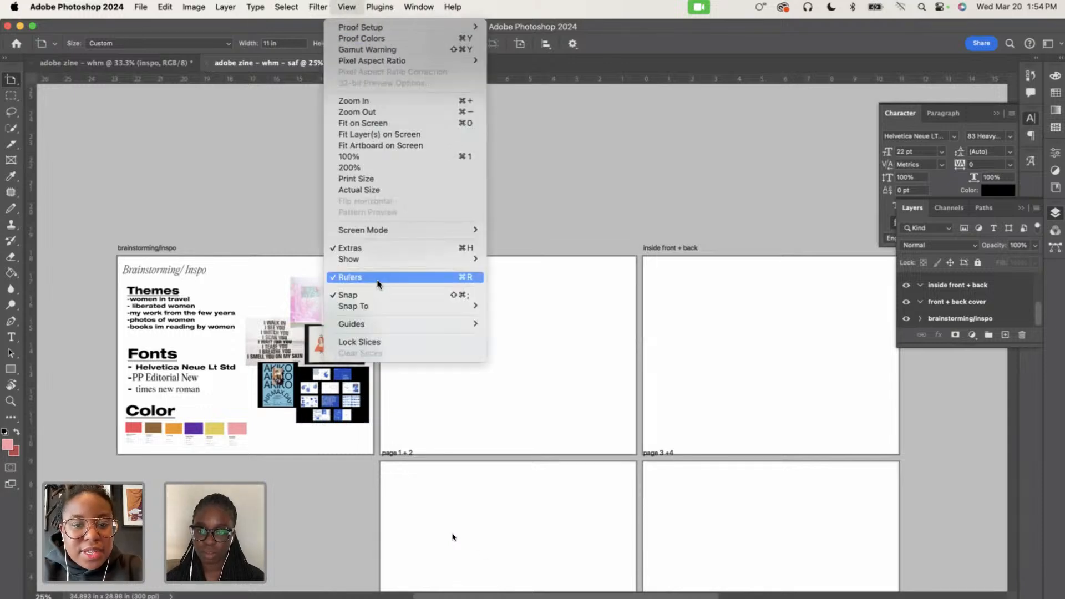
left_click(814, 185)
Select the front + back cover artboard and set the rulers to inches with their zero point at its upper-left corner
key("super+plus")
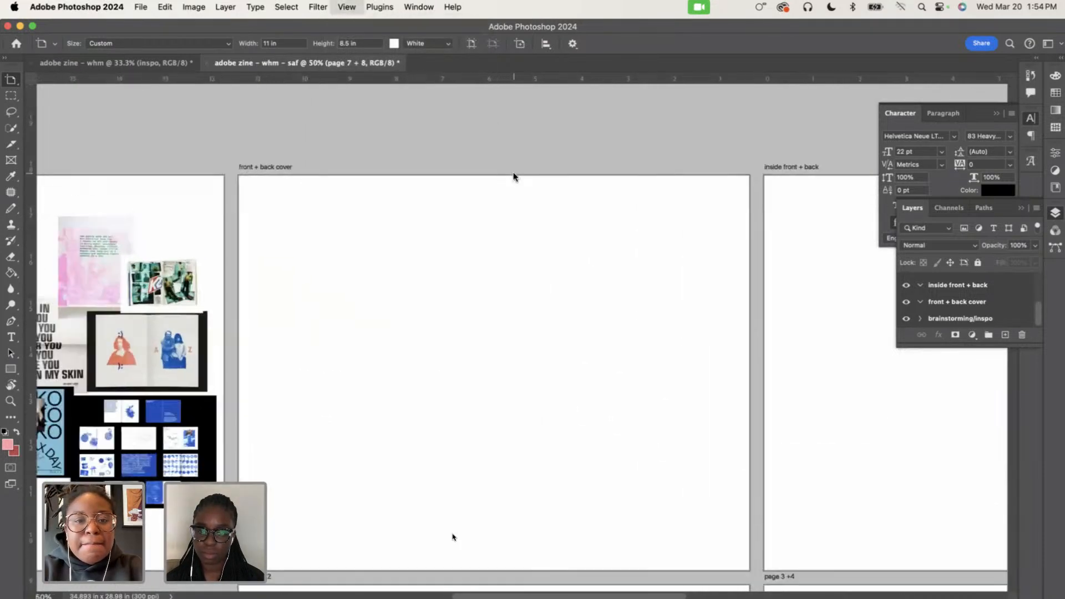
key("super+plus")
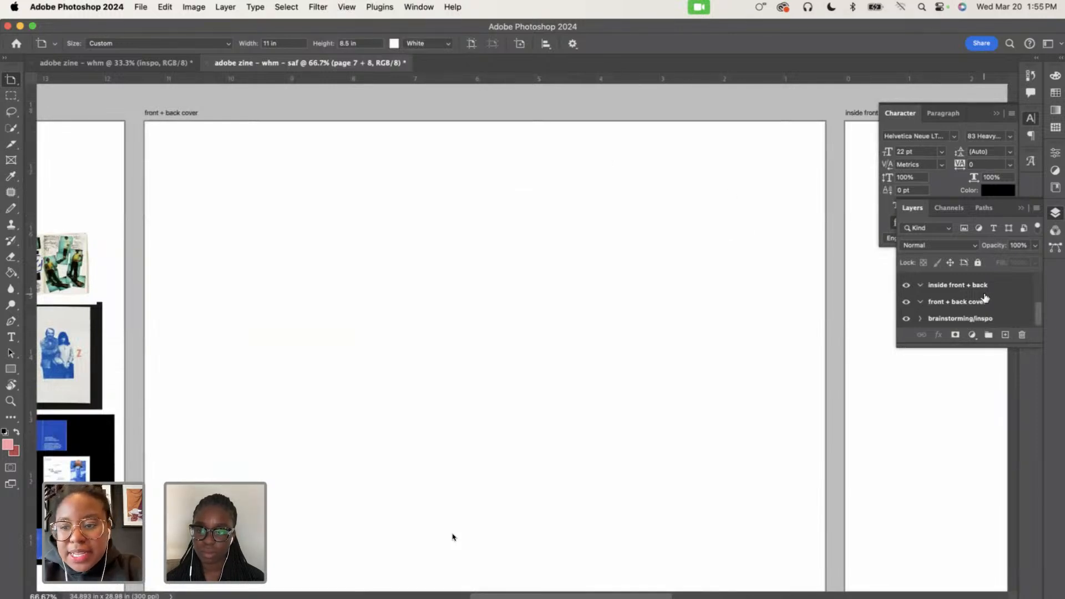
left_click(959, 309)
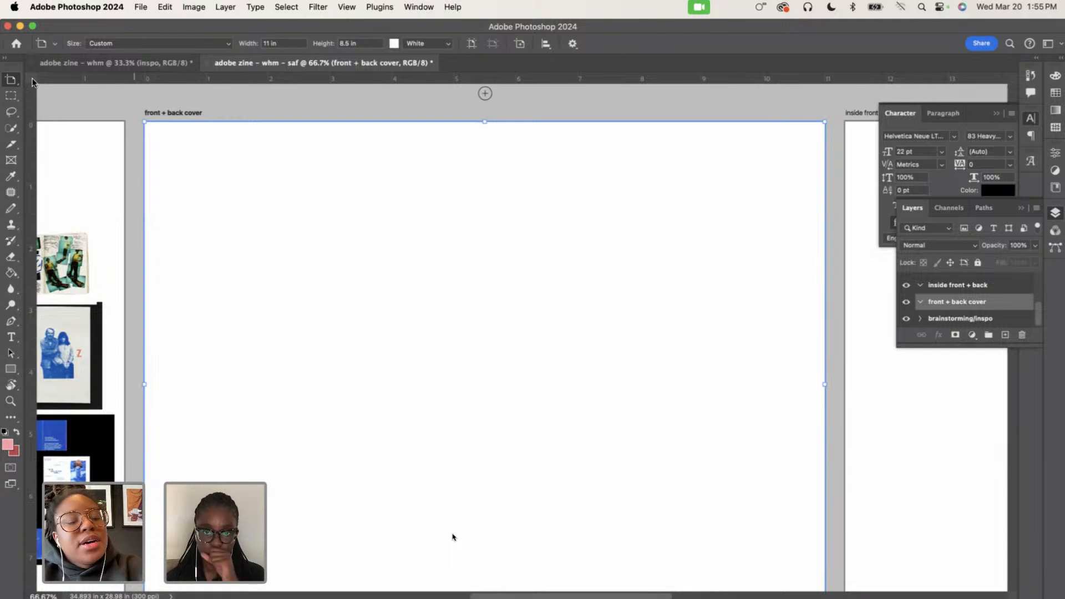
right_click(166, 76)
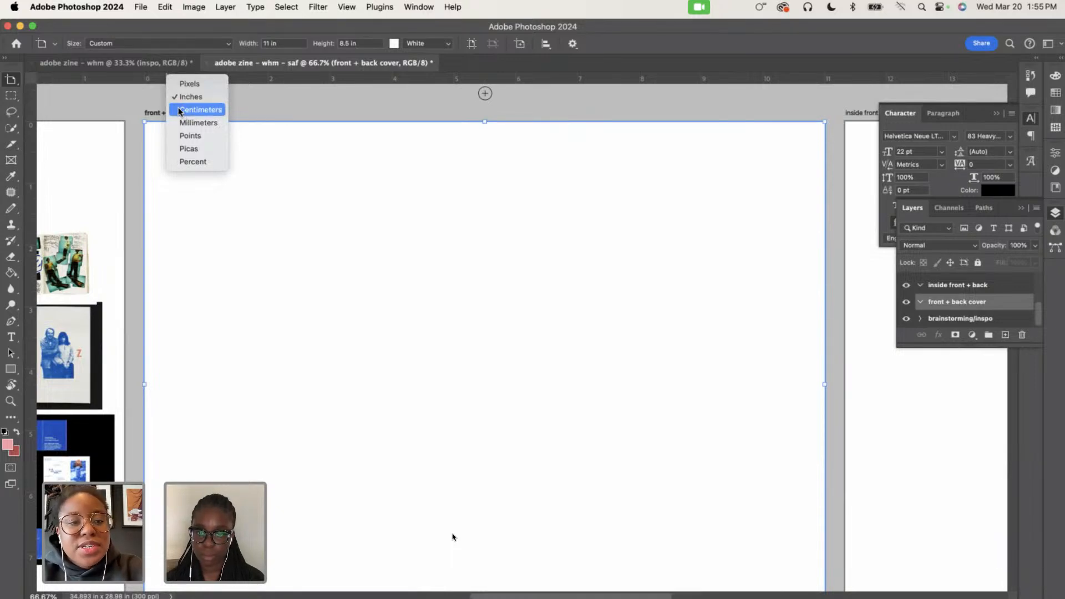
left_click(177, 99)
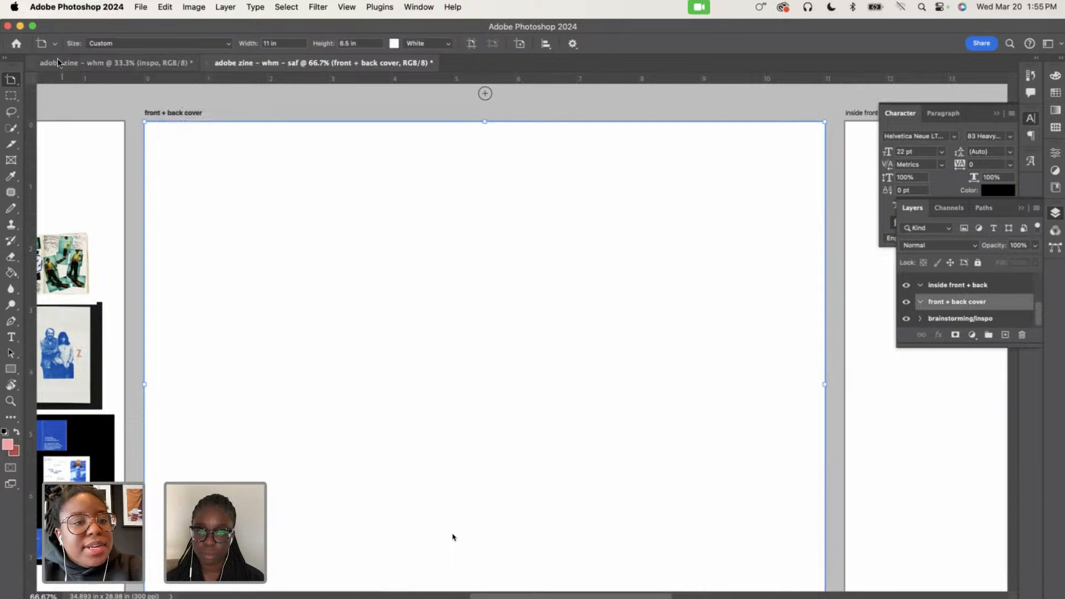
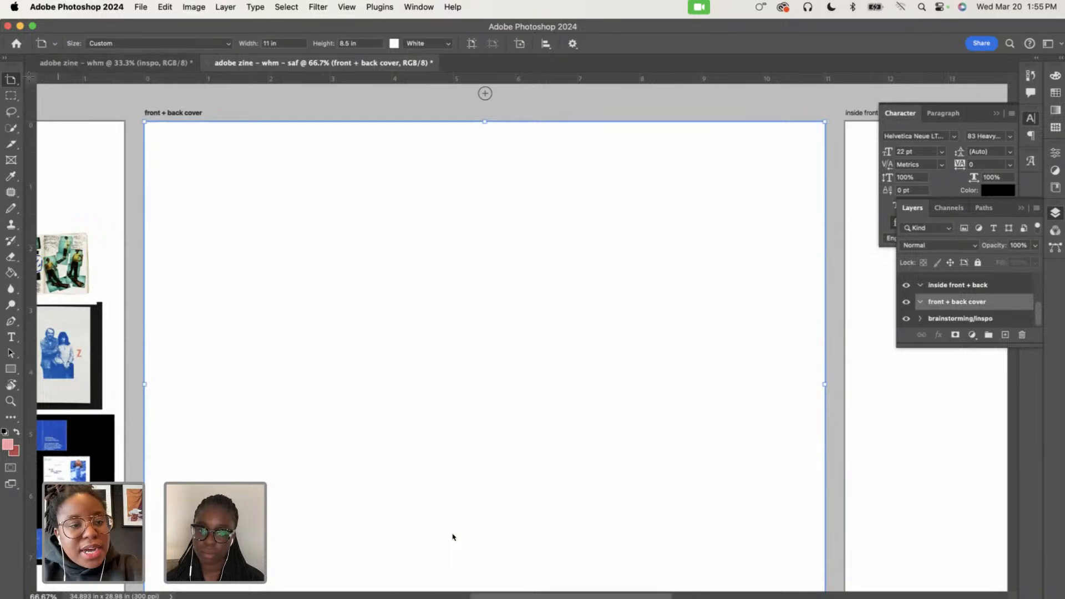
left_click_drag(30, 78, 145, 121)
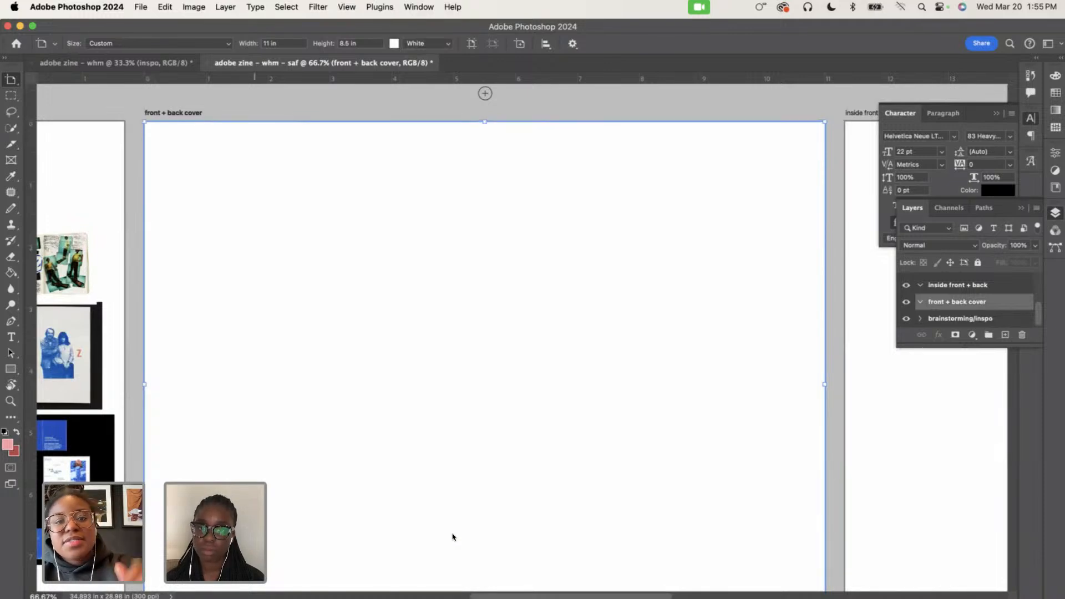
Switch snapping to guides off and back on
left_click(347, 7)
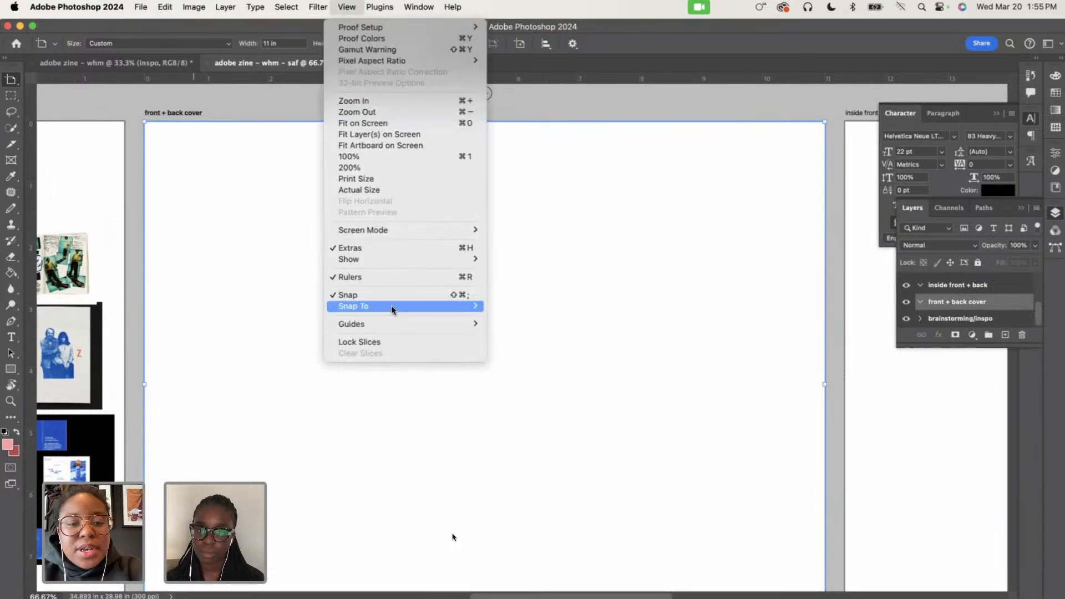
mouse_move(392, 308)
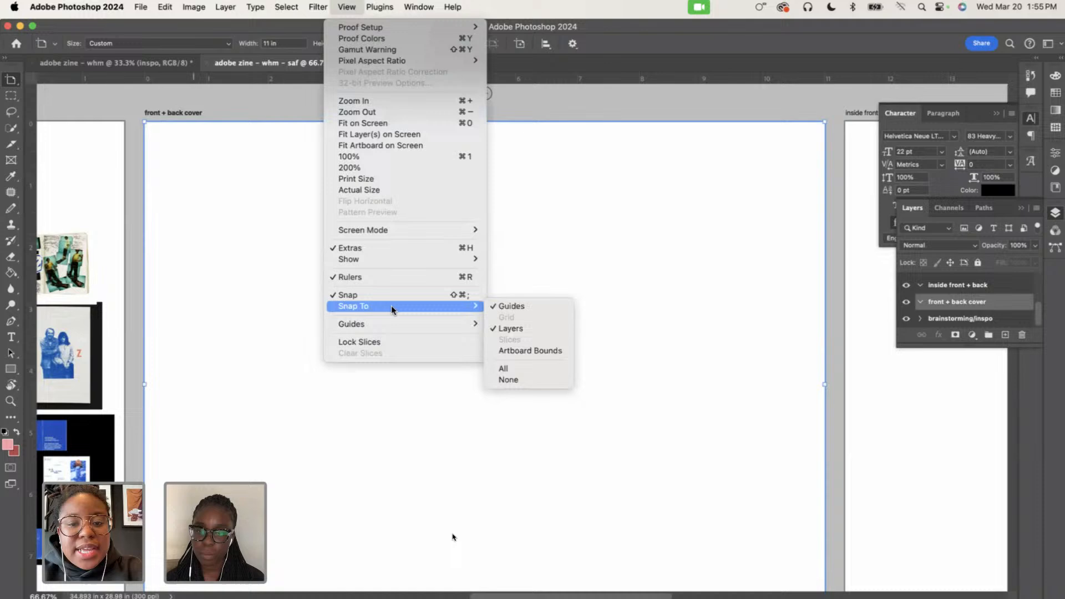
left_click(515, 309)
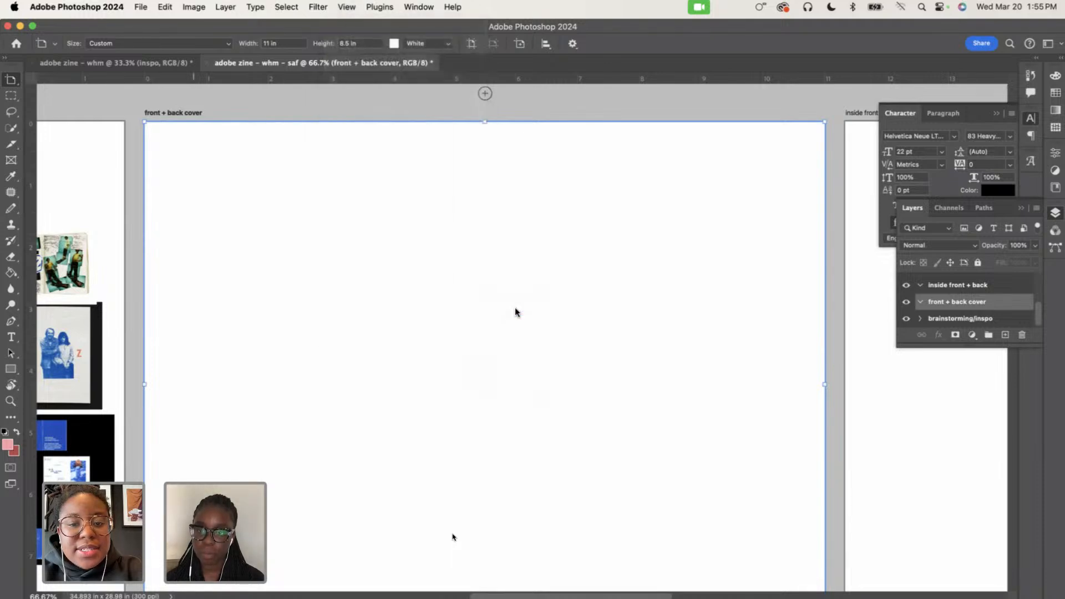
left_click(347, 3)
mouse_move(355, 306)
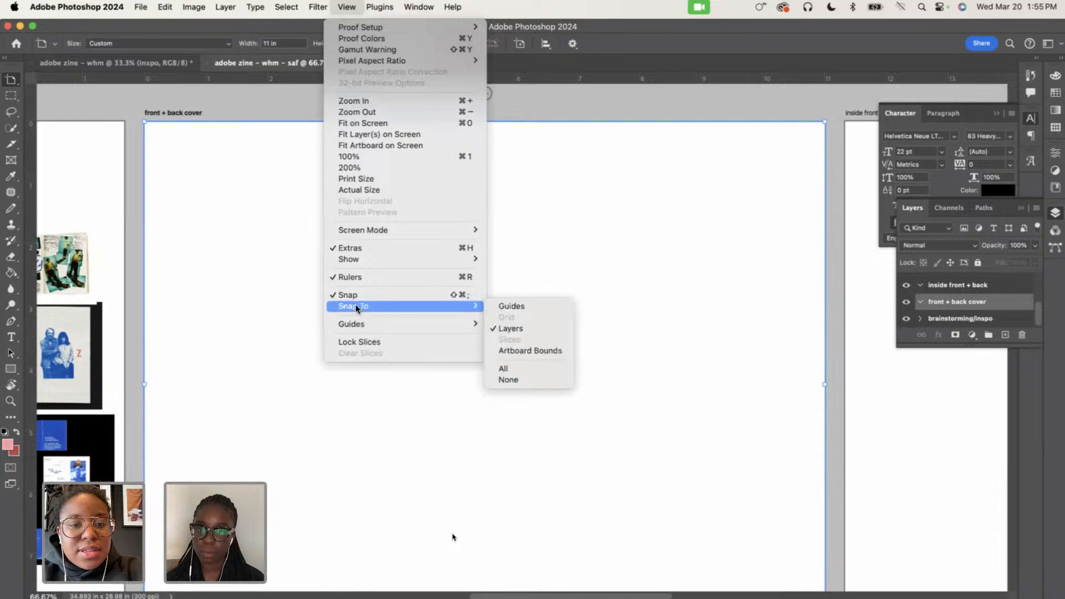
left_click(506, 307)
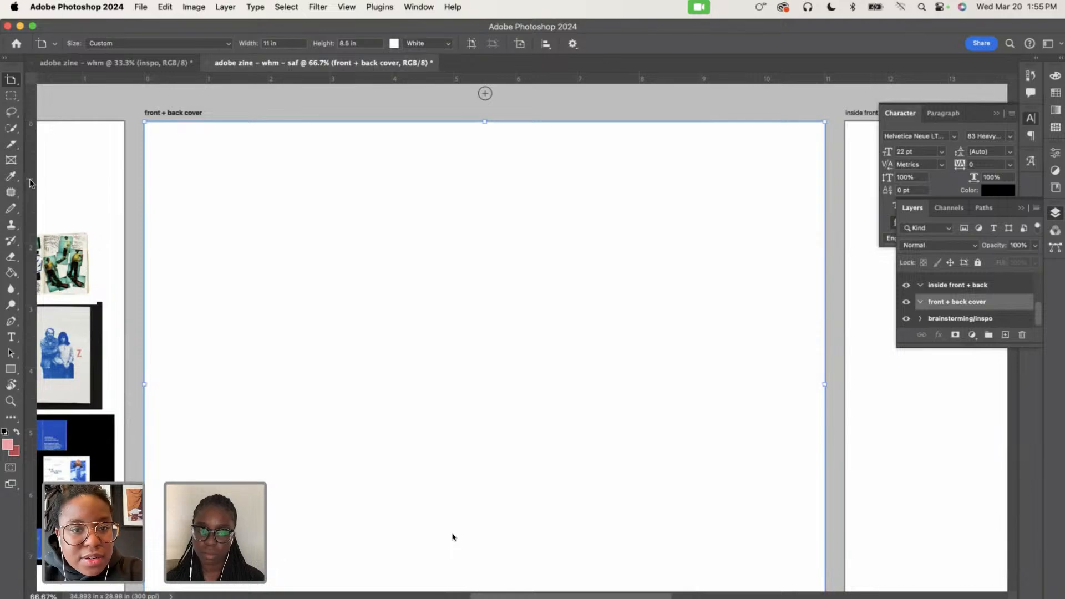
Add a vertical centre guide at 5.5 in on the front + back cover artboard and margin guides about 0.5 in inside all four edges
left_click_drag(29, 179, 484, 280)
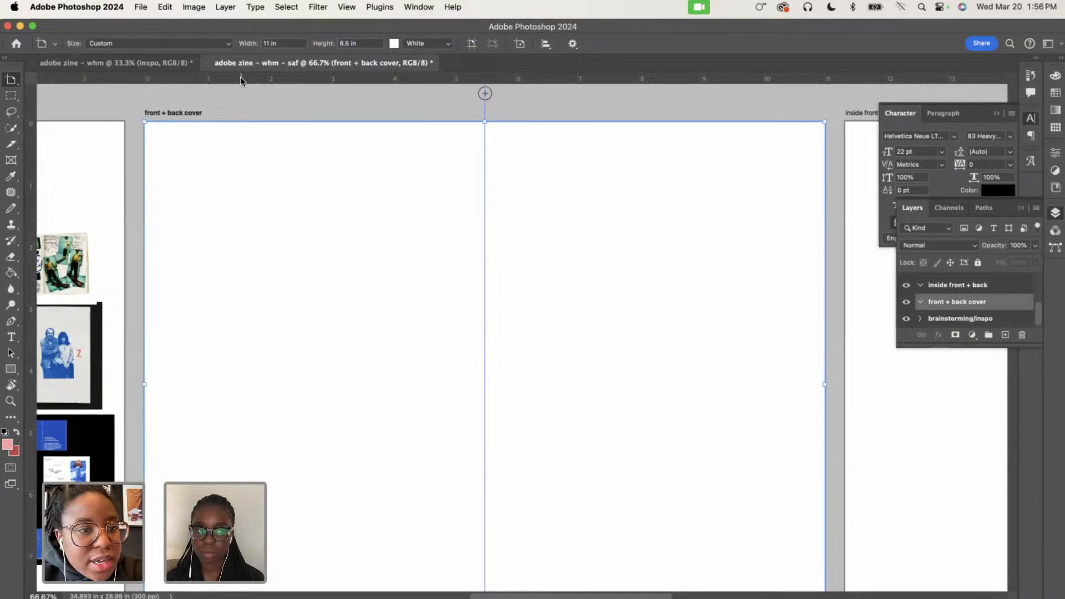
left_click_drag(240, 76, 254, 150)
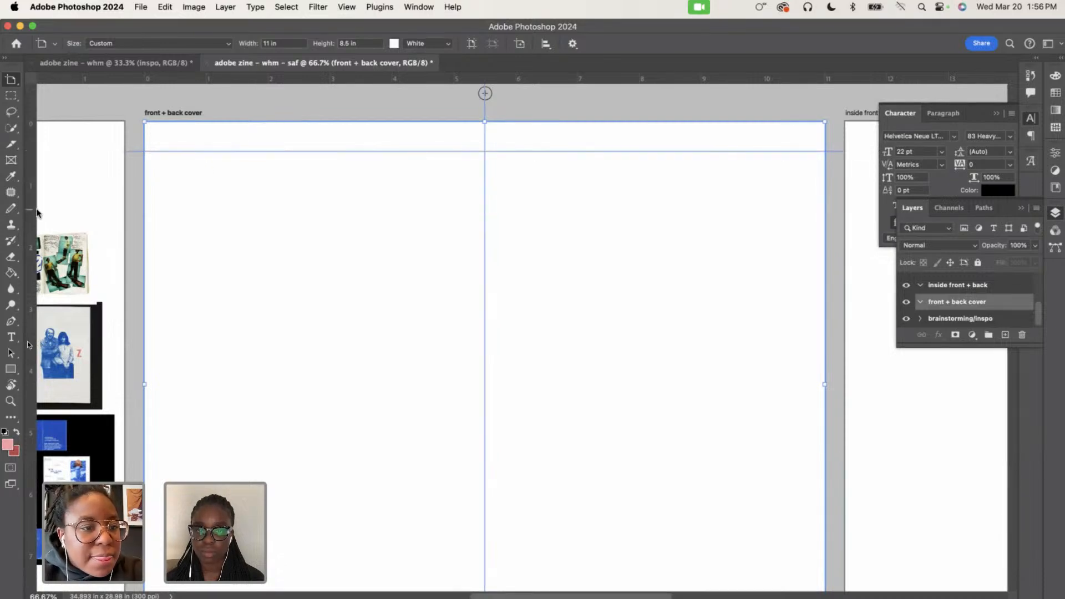
left_click_drag(28, 209, 175, 225)
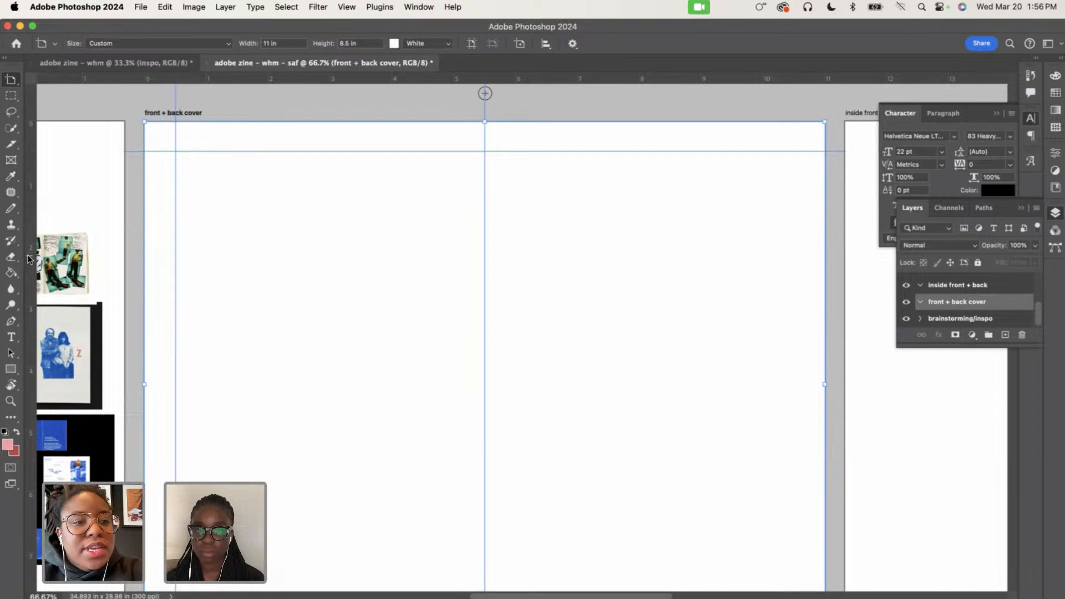
left_click_drag(29, 258, 792, 367)
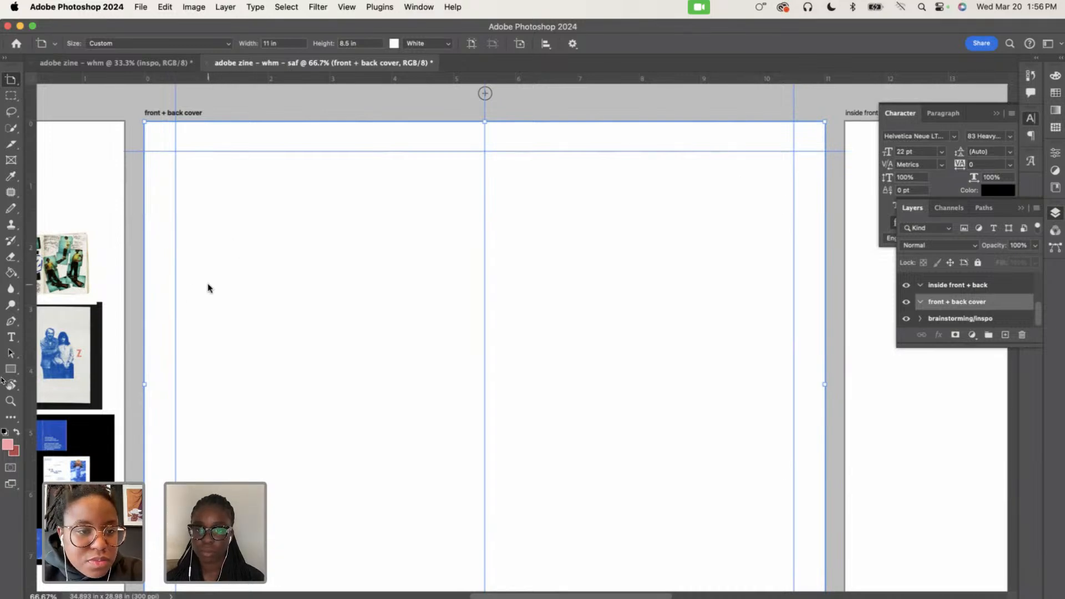
scroll(208, 288, "down", 5)
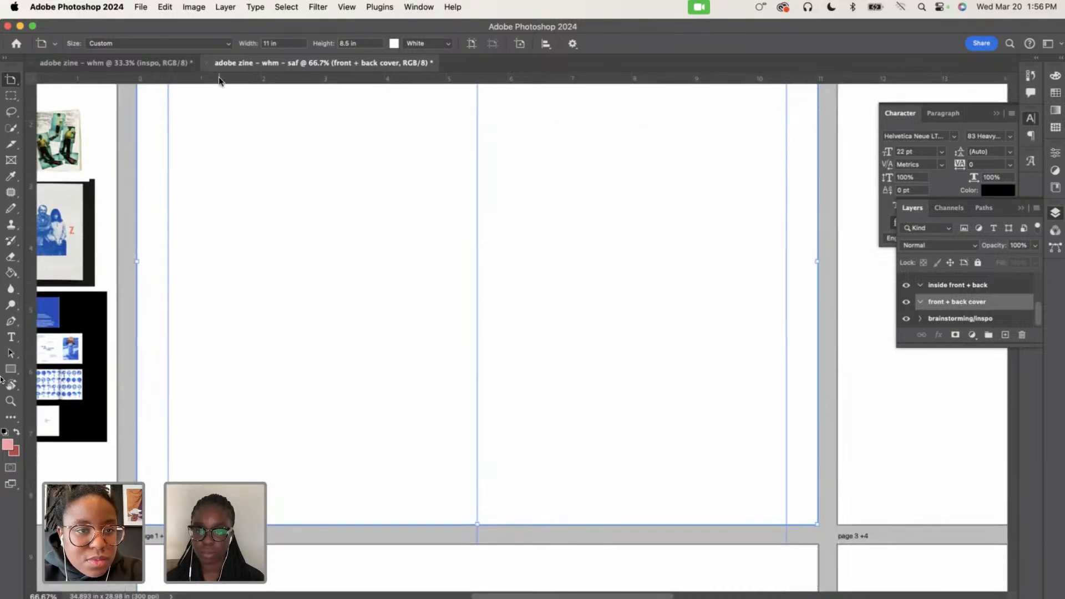
left_click_drag(219, 76, 228, 492)
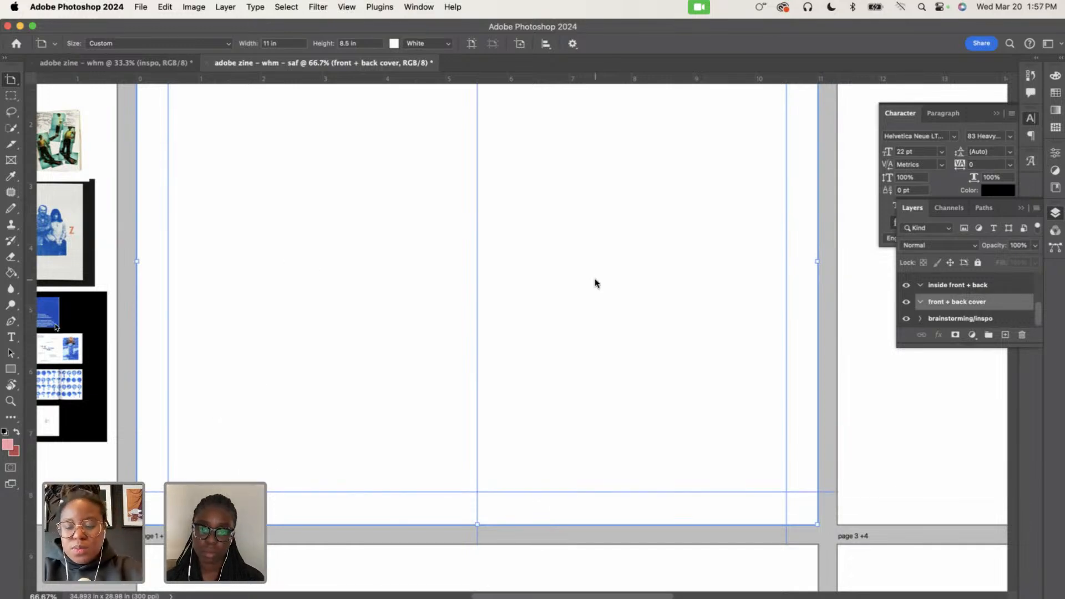
Select the inside front + back artboard and add a vertical fold guide at about 5 in from its left edge
key("super+minus")
key("super+minus")
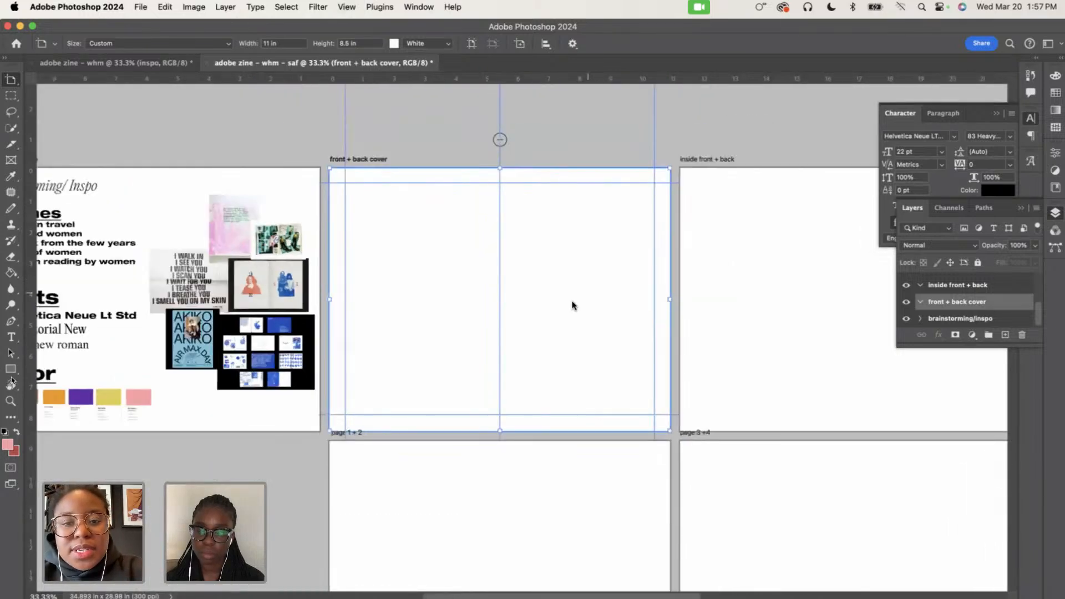
scroll(548, 358, "right", 5)
scroll(548, 359, "down", 3)
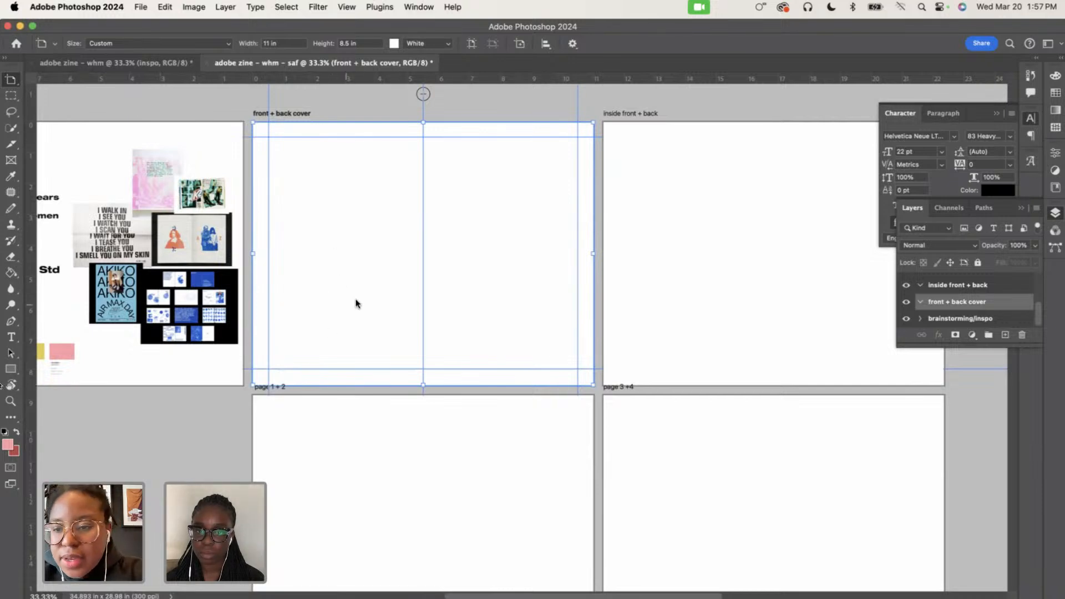
left_click(964, 289)
scroll(700, 333, "right", 5)
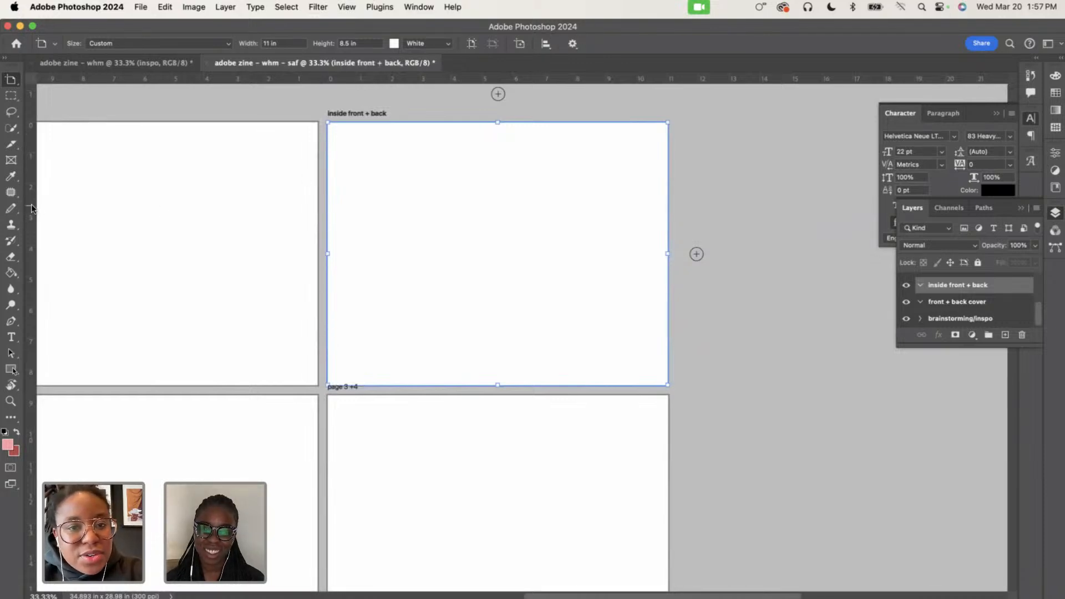
left_click_drag(32, 208, 482, 285)
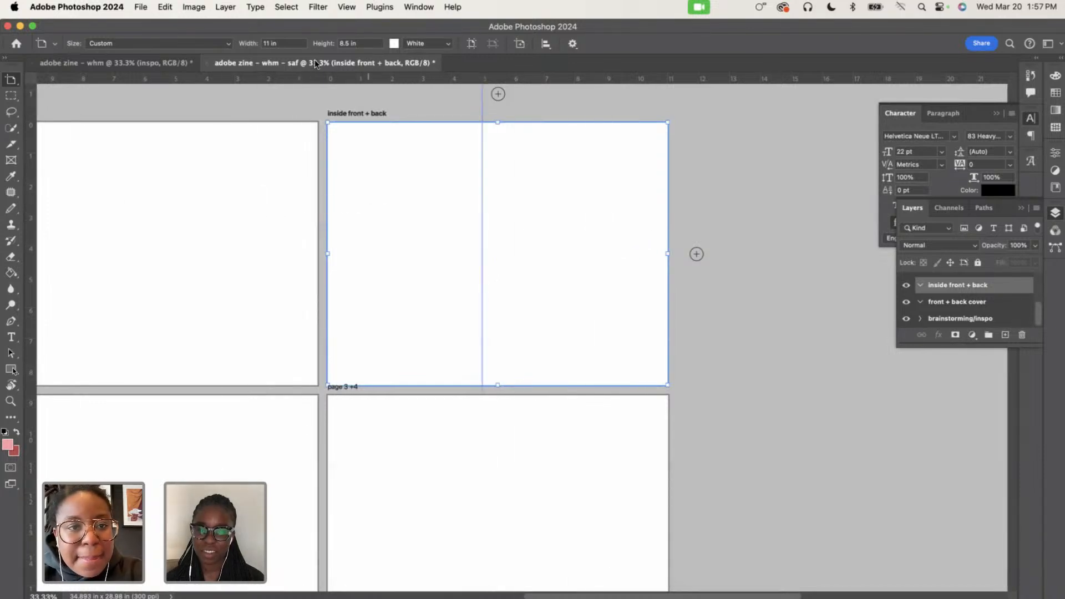
Add margin guides about 0.5 in inside all four edges of the inside front + back artboard
left_click_drag(294, 76, 294, 136)
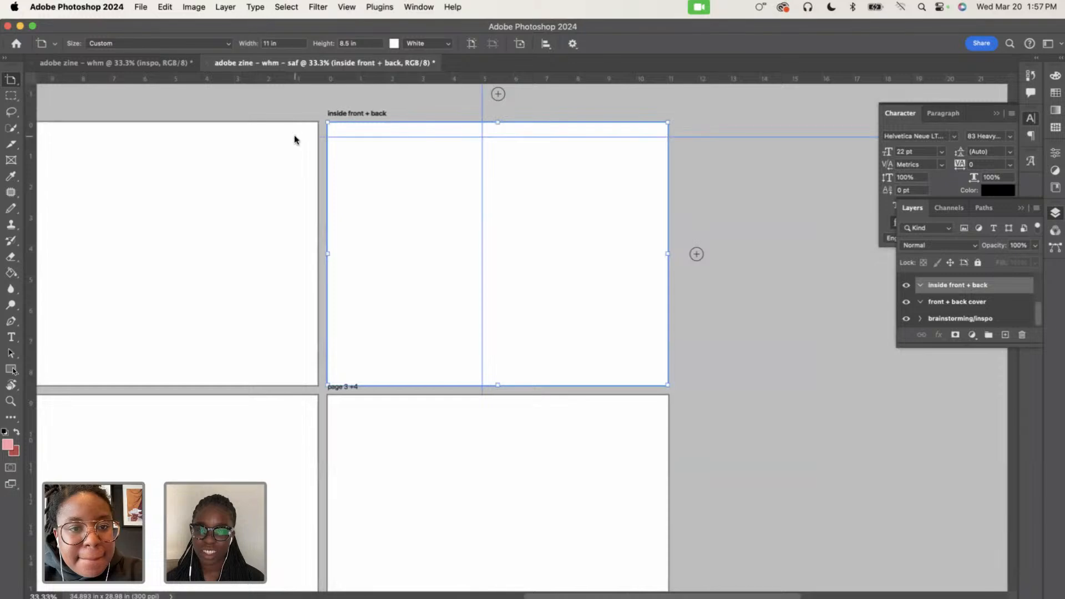
left_click_drag(297, 77, 359, 369)
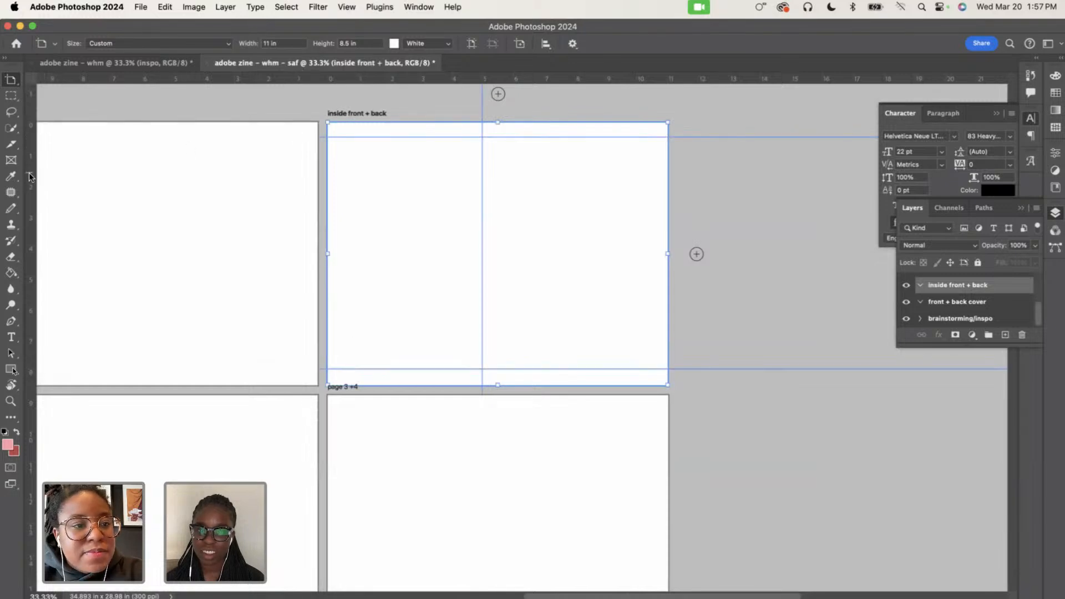
left_click_drag(30, 177, 344, 196)
left_click_drag(30, 211, 652, 234)
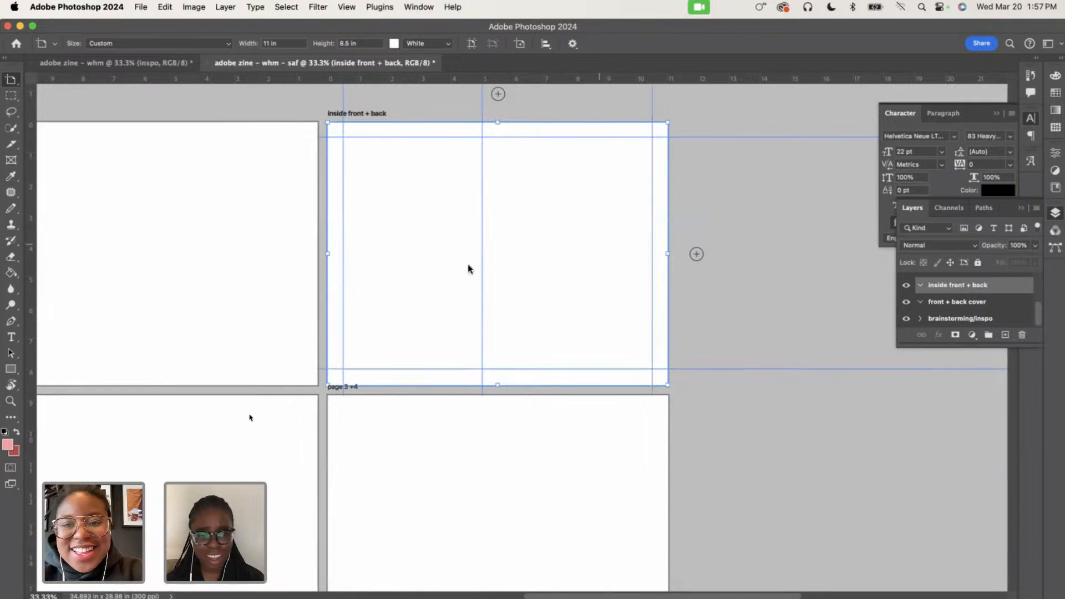
Select the page 1 + 2 artboard and add a vertical centre guide at about 5.5 in
scroll(340, 322, "down", 5)
scroll(340, 322, "left", 2)
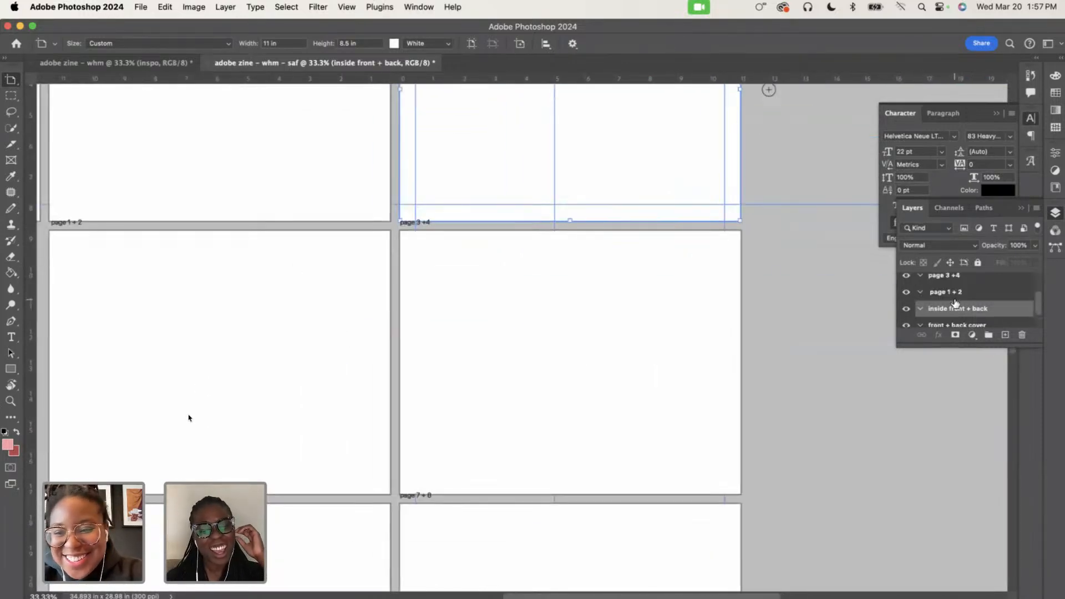
left_click(178, 398)
scroll(172, 405, "left", 10)
scroll(172, 404, "down", 2)
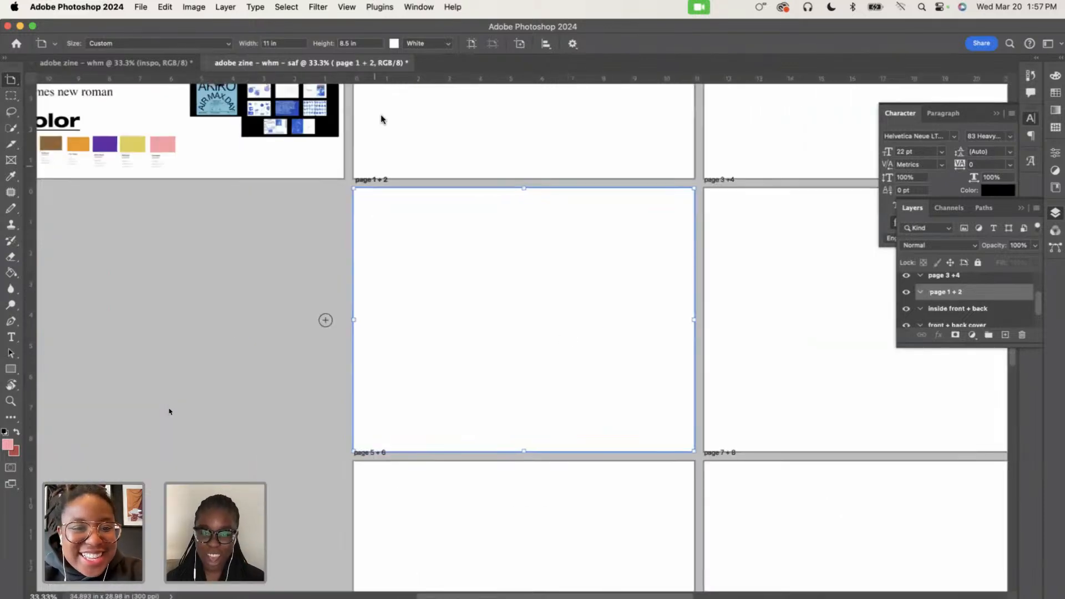
scroll(169, 413, "right", 4)
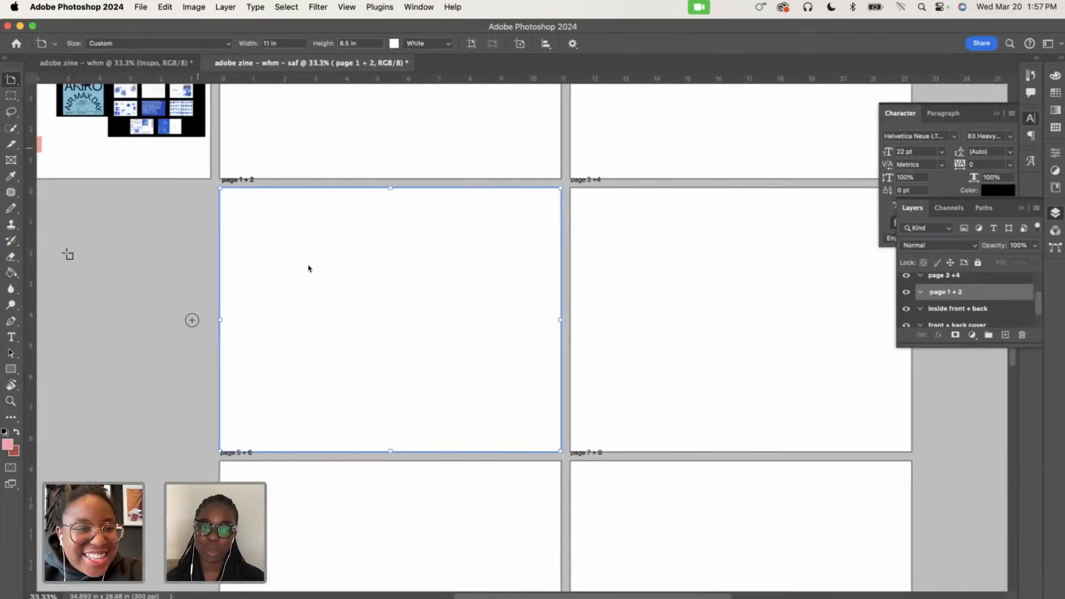
left_click_drag(30, 263, 388, 316)
Add margin guides about 0.5 in inside all four edges of the page 1 + 2 artboard
left_click_drag(286, 76, 302, 204)
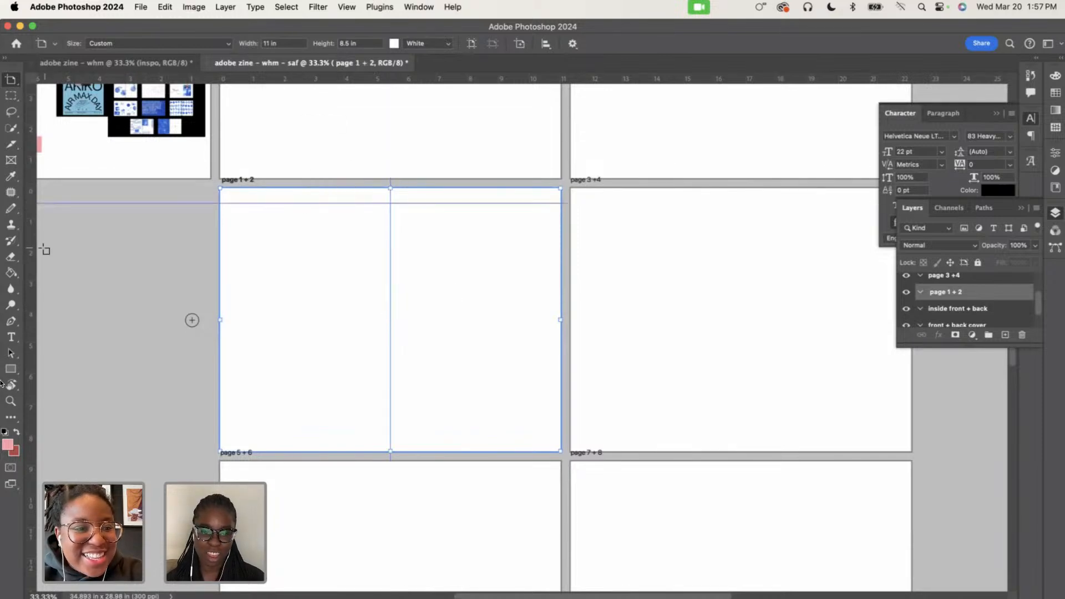
left_click_drag(27, 257, 236, 258)
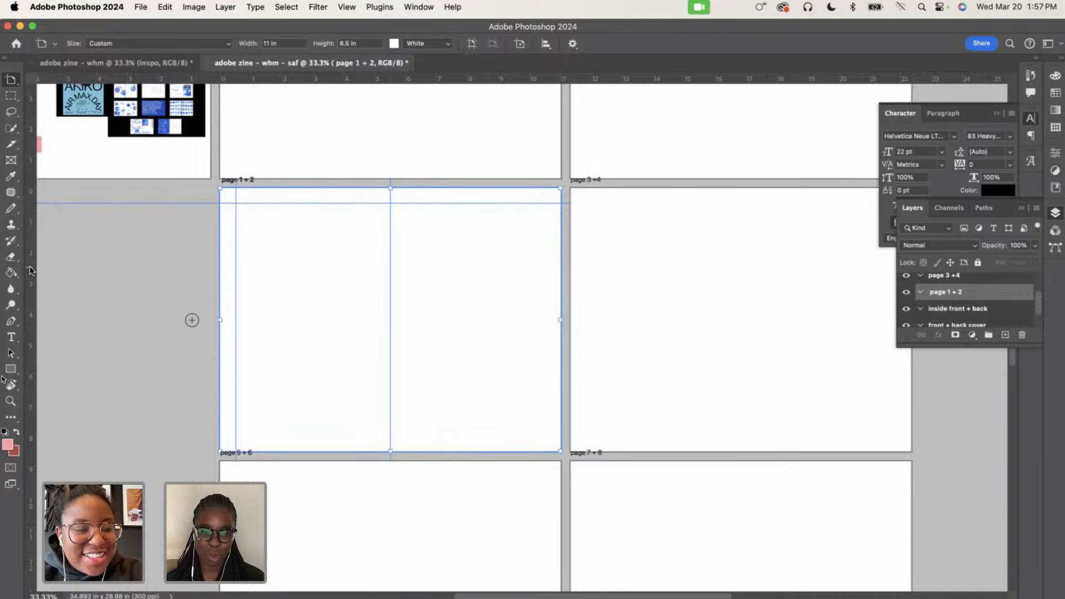
left_click_drag(29, 265, 545, 326)
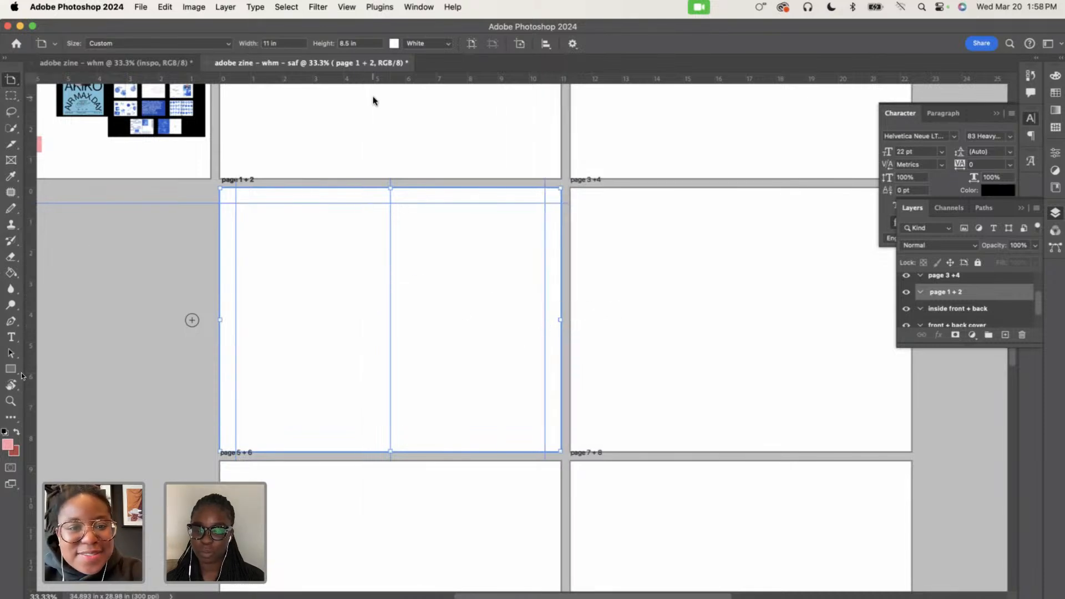
left_click_drag(312, 78, 371, 435)
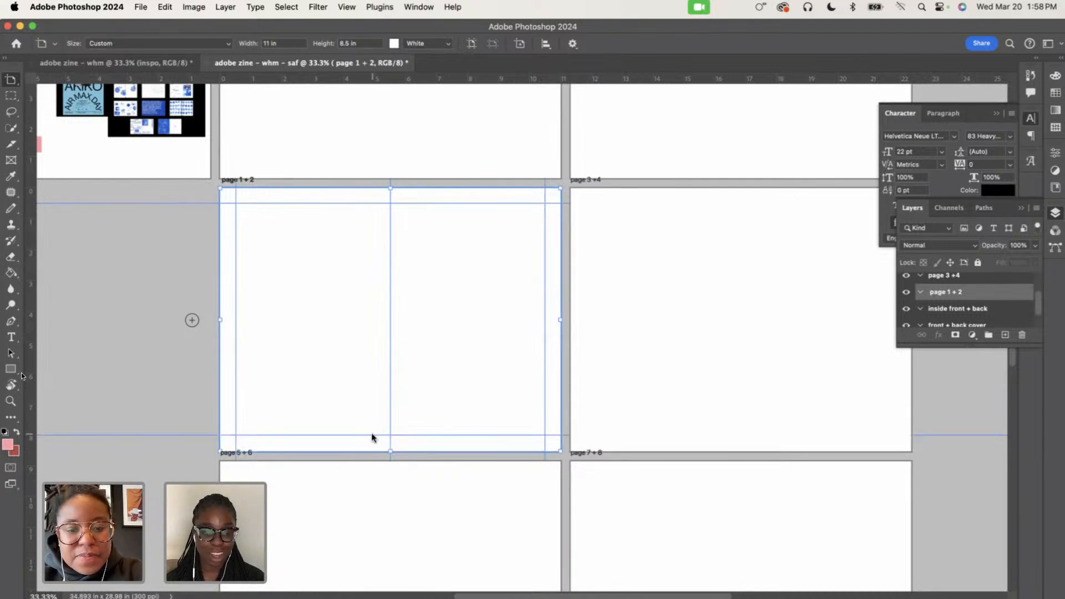
Select the page 3 + 4 artboard and add a vertical centre guide at about 5.5 in plus margin guides about 0.5 in inside all four edges
scroll(544, 421, "right", 10)
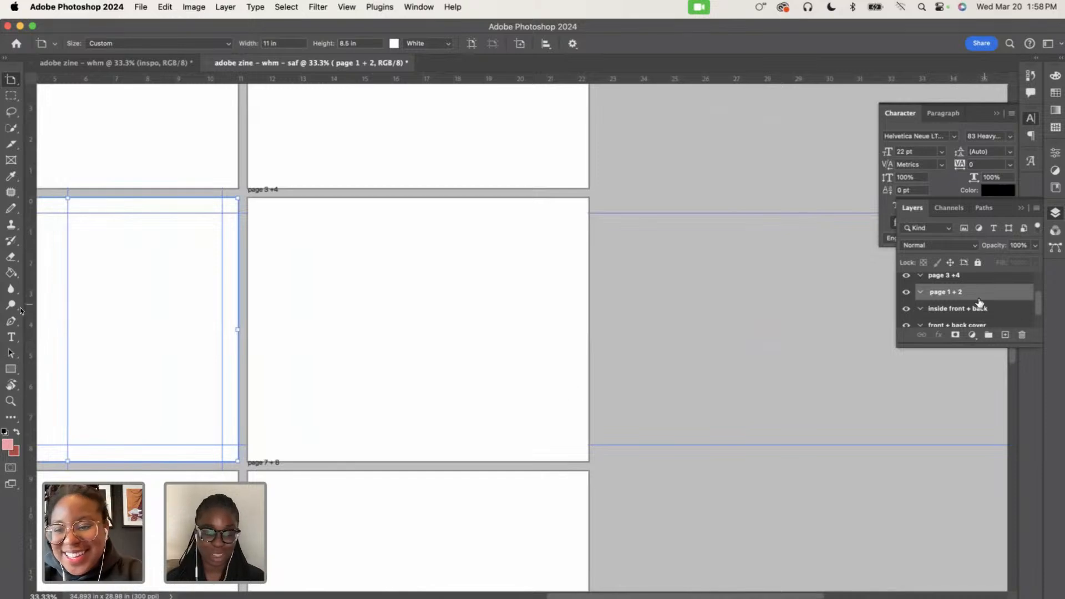
left_click(955, 276)
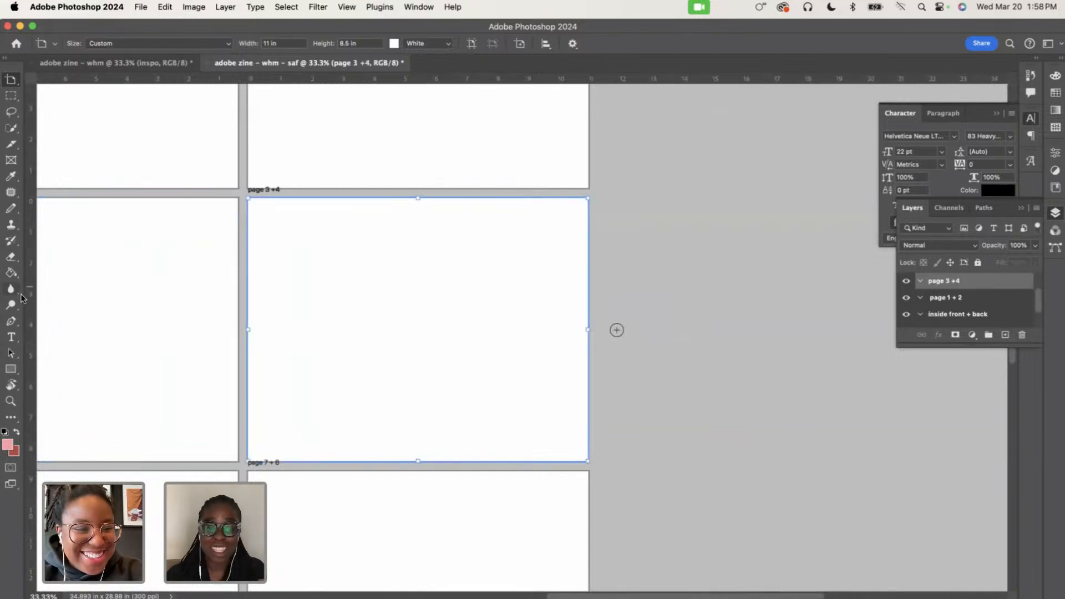
left_click_drag(29, 300, 417, 360)
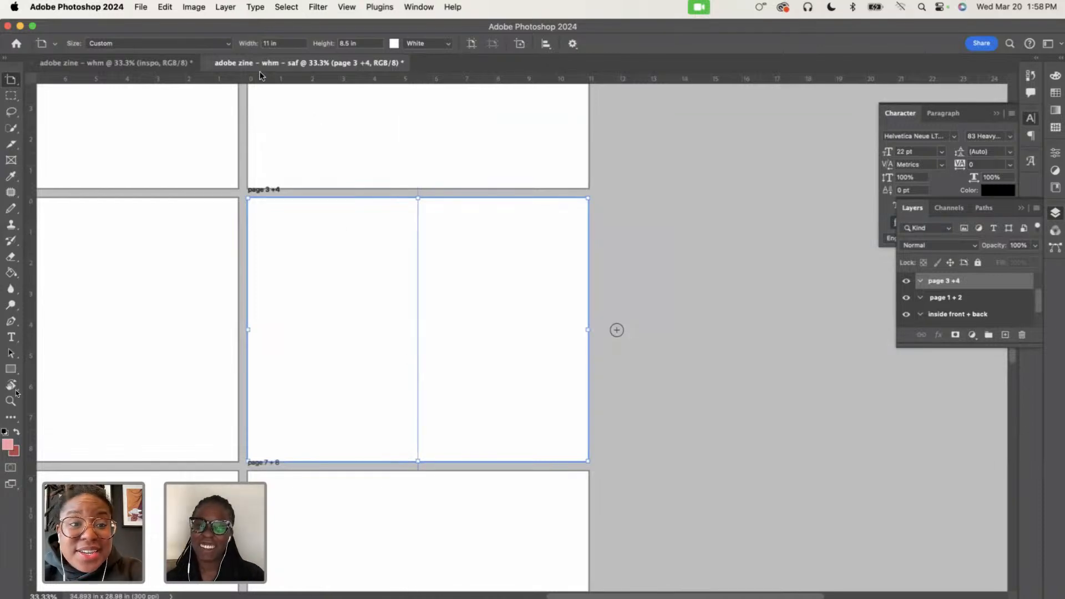
left_click_drag(251, 79, 250, 214)
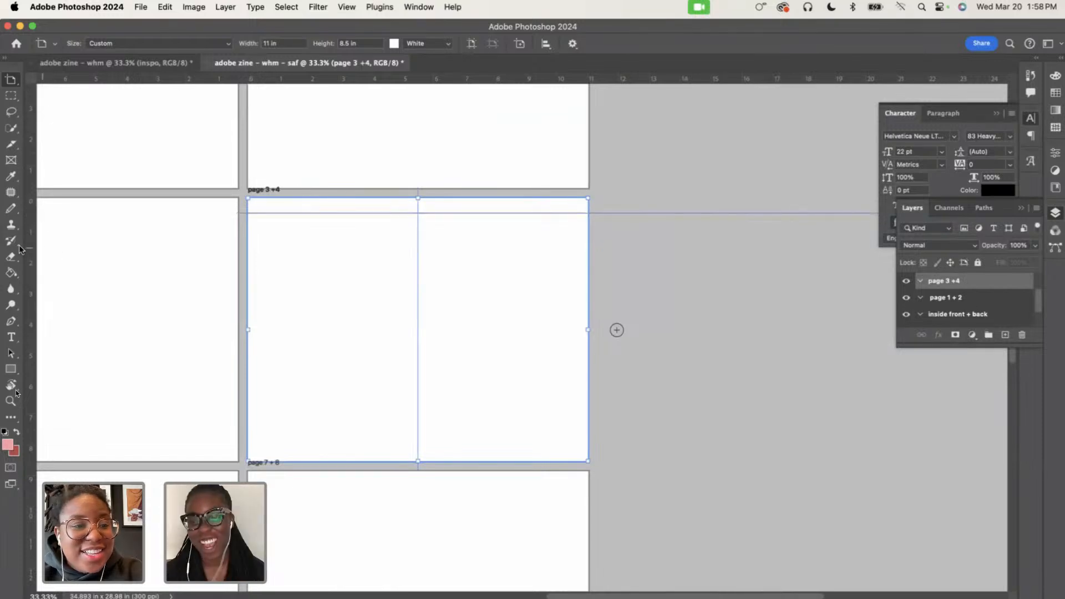
left_click_drag(30, 251, 263, 304)
left_click_drag(30, 267, 572, 285)
left_click_drag(304, 82, 364, 444)
Select the page 5 + 6 artboard and add a vertical centre guide at about 5.5 in
scroll(311, 373, "down", 4)
scroll(312, 374, "left", 4)
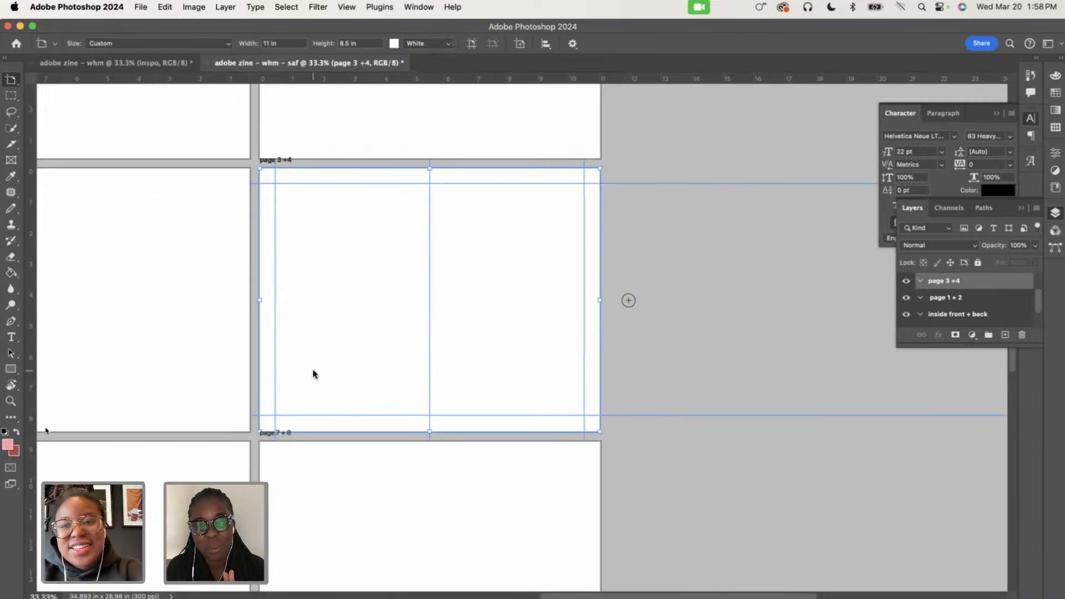
scroll(314, 374, "down", 3)
scroll(314, 374, "left", 4)
scroll(993, 294, "up", 2)
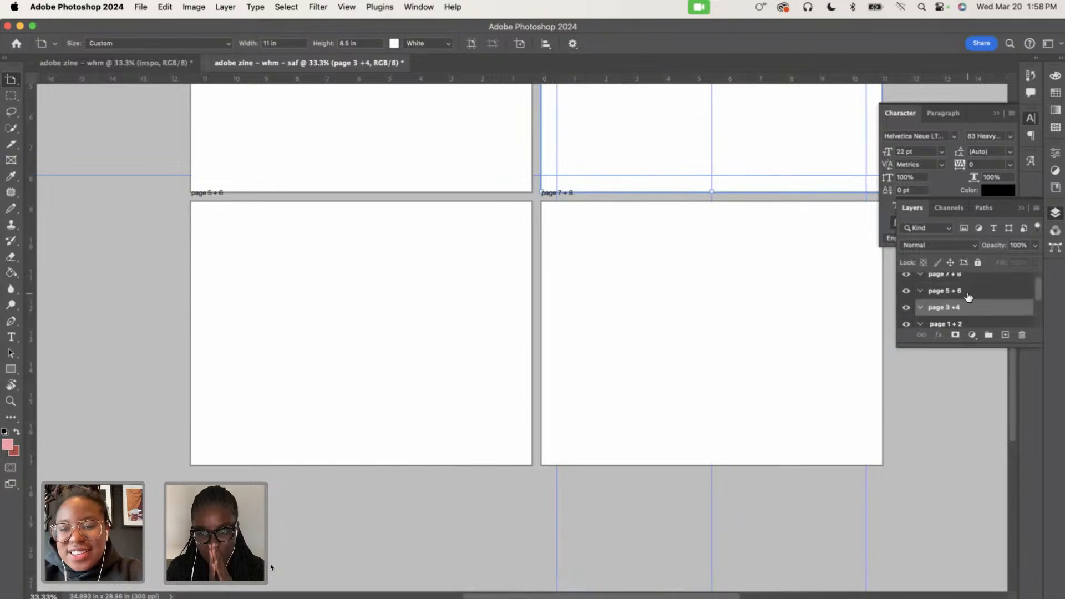
left_click(951, 298)
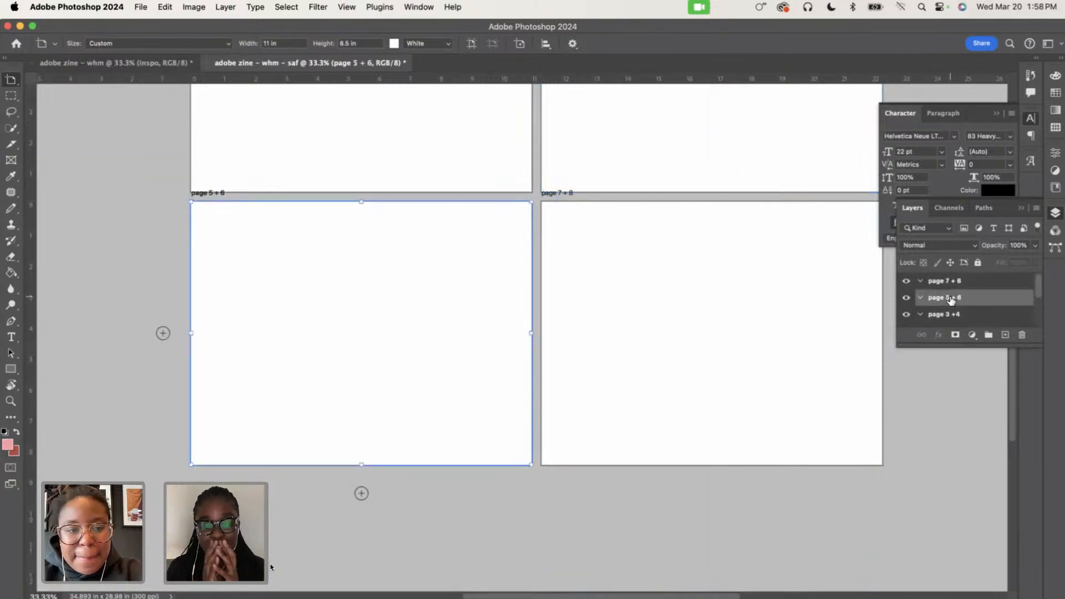
key("super+equal")
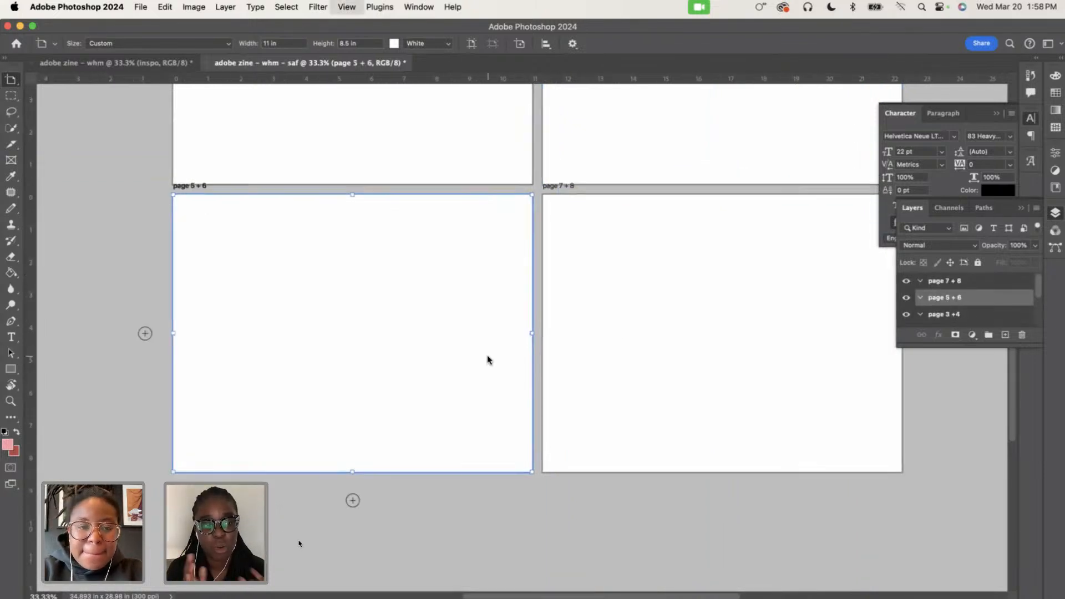
scroll(487, 360, "left", 5)
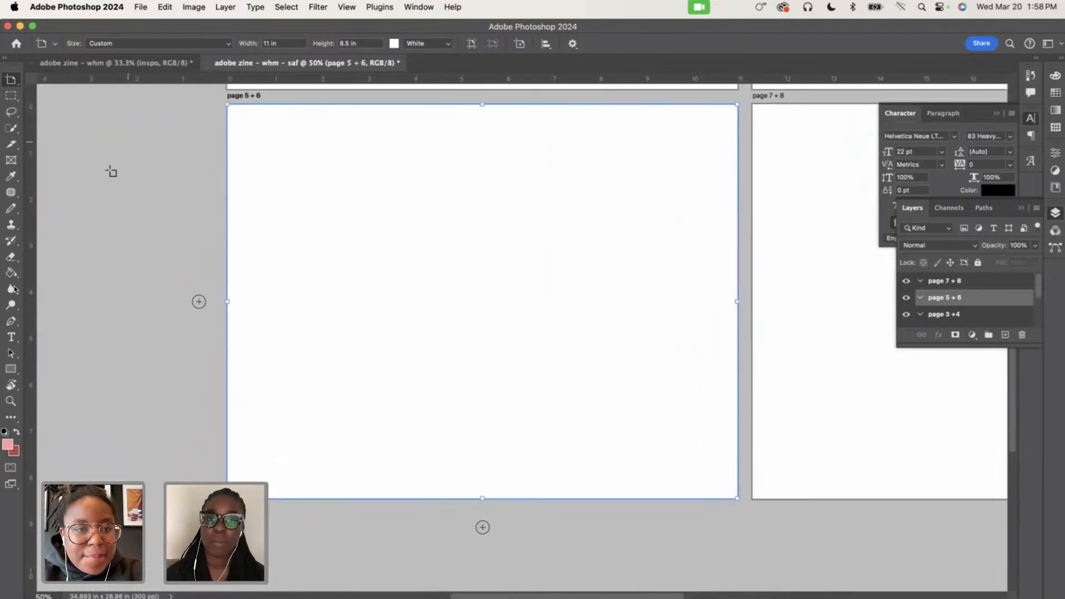
left_click_drag(32, 236, 480, 249)
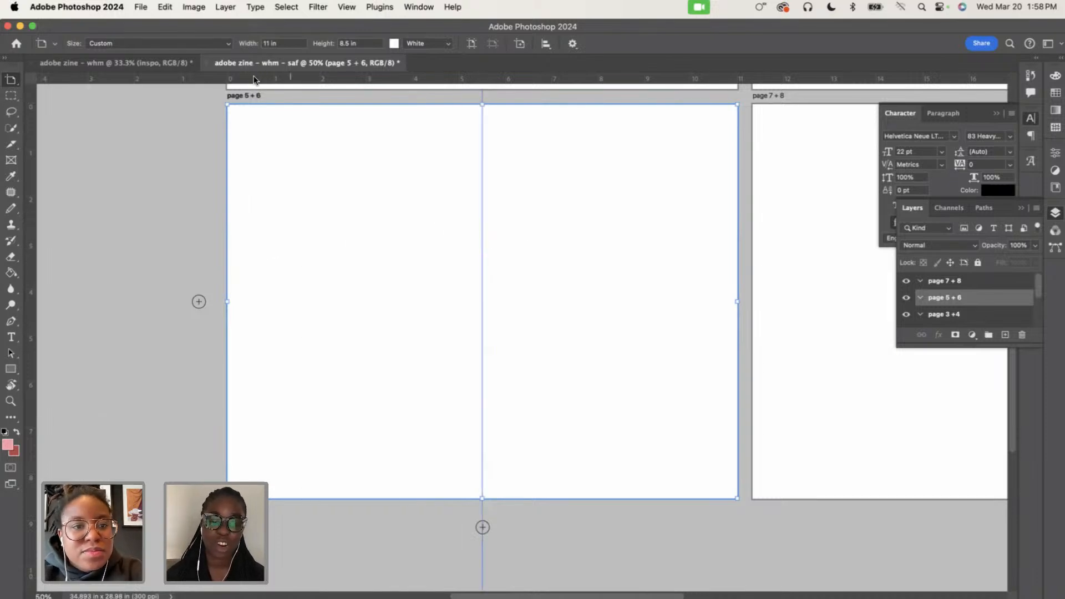
Add margin guides about 0.5 in inside all four edges of the page 5 + 6 artboard
left_click_drag(272, 79, 247, 126)
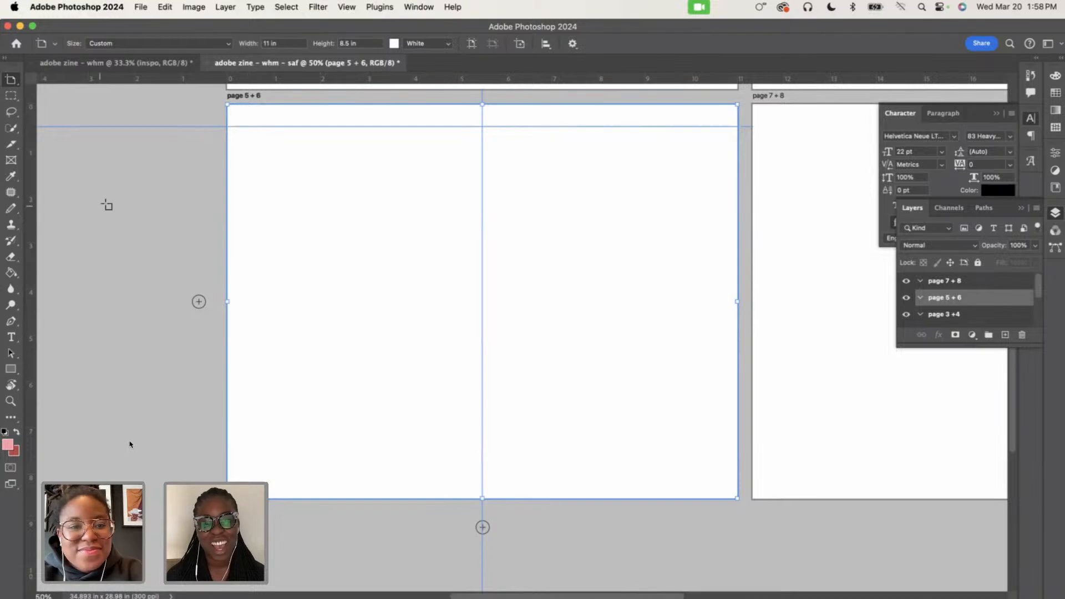
left_click_drag(26, 245, 250, 235)
double_click(29, 209)
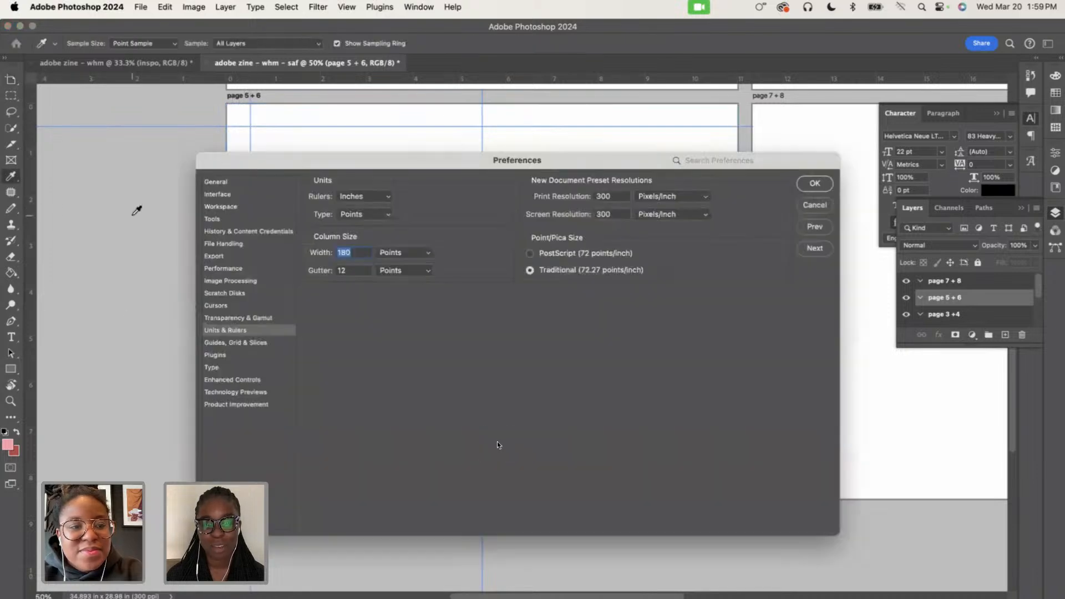
left_click(818, 208)
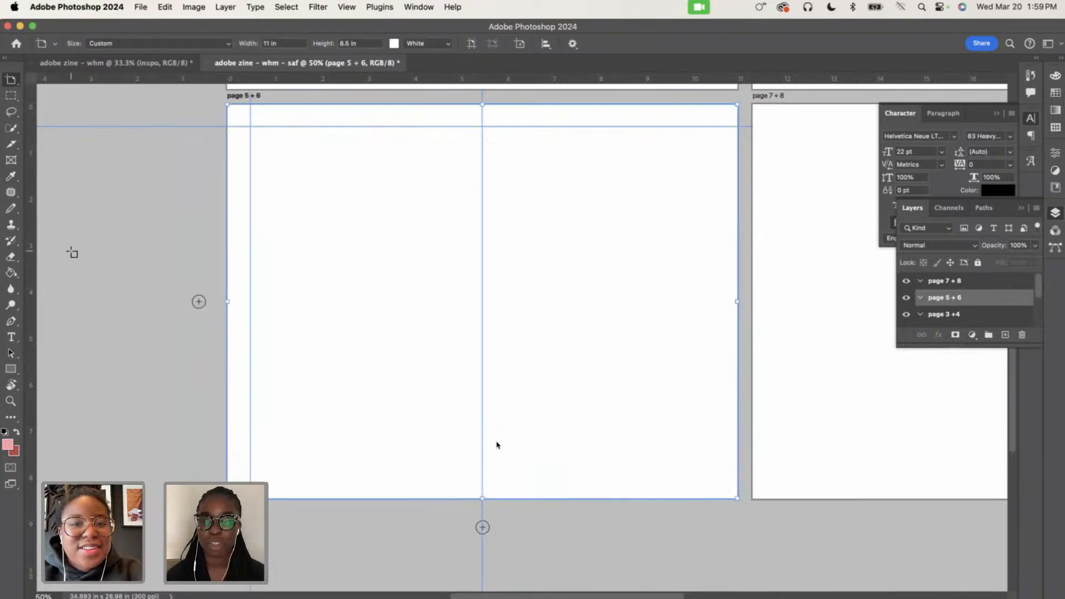
left_click_drag(32, 239, 715, 300)
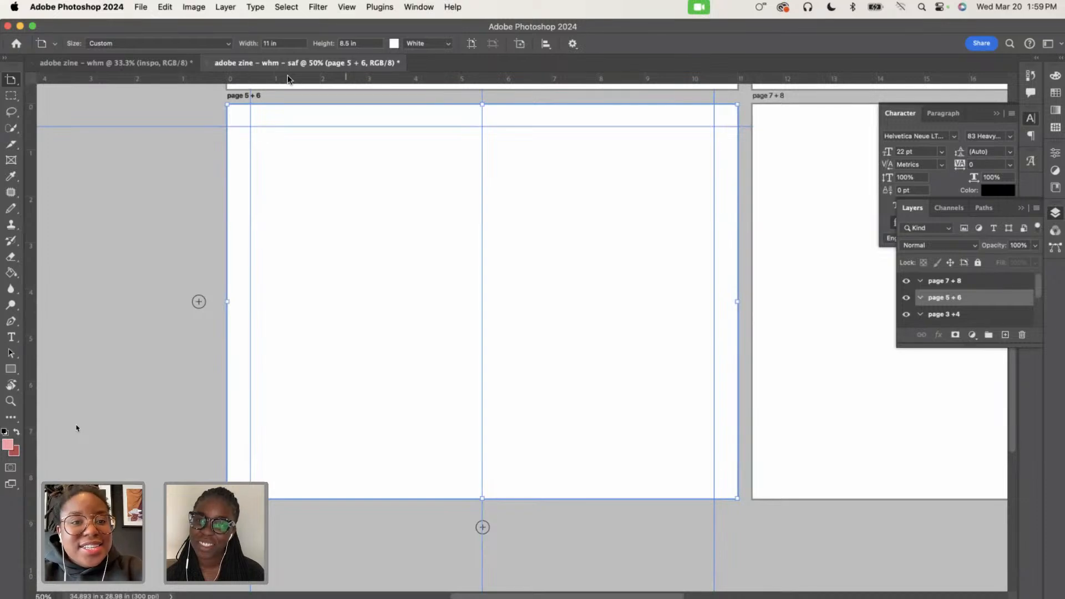
left_click_drag(272, 72, 345, 475)
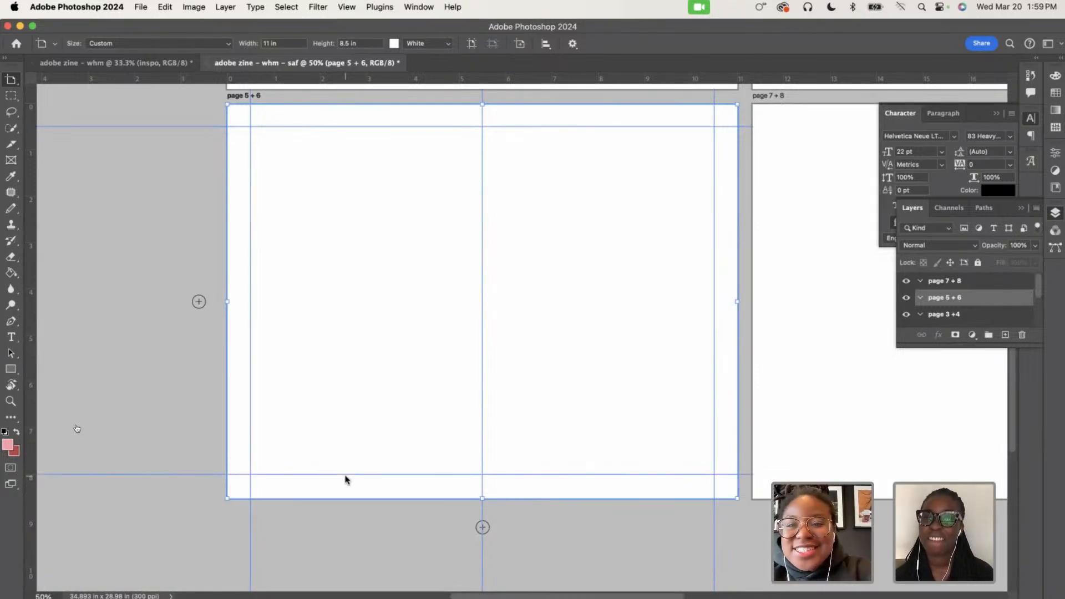
Select the page 7 + 8 artboard and add margin guides about 0.5 in inside all four edges and a vertical centre guide at about 5.5 in
scroll(395, 411, "right", 10)
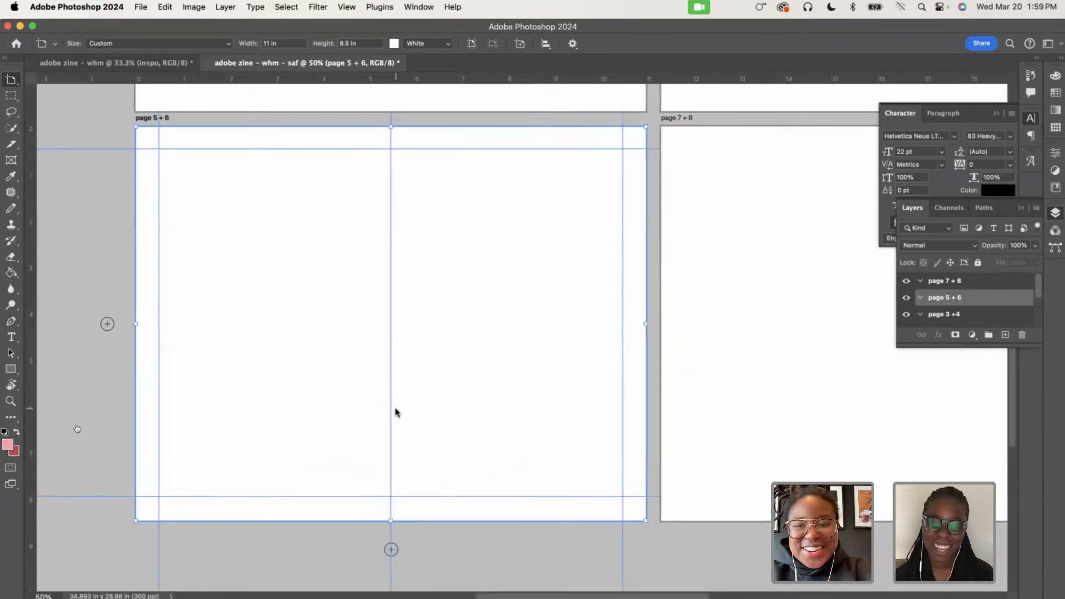
scroll(596, 341, "right", 10)
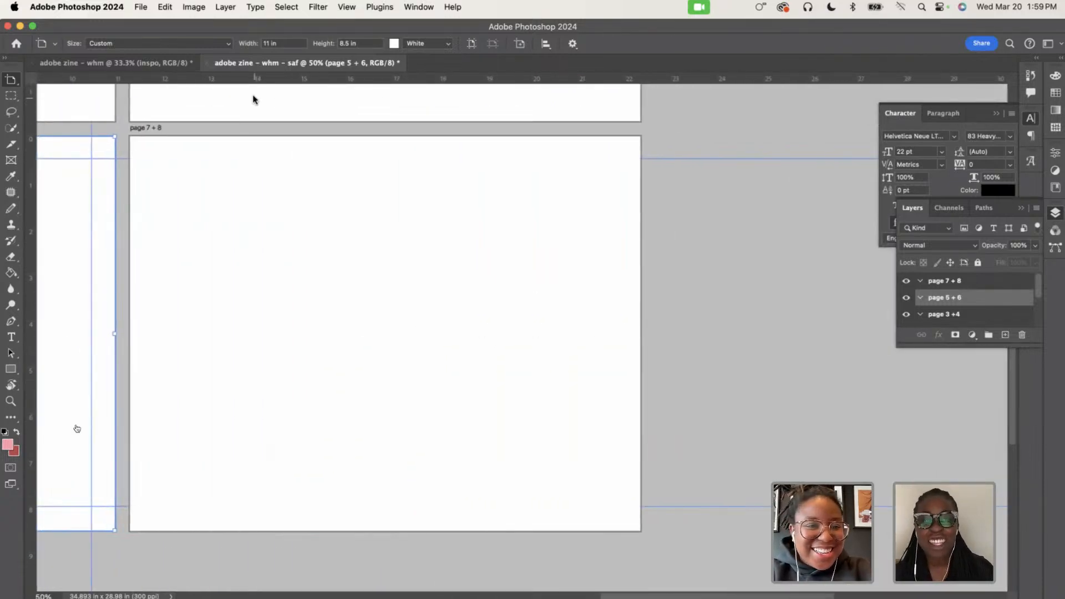
left_click_drag(235, 80, 245, 160)
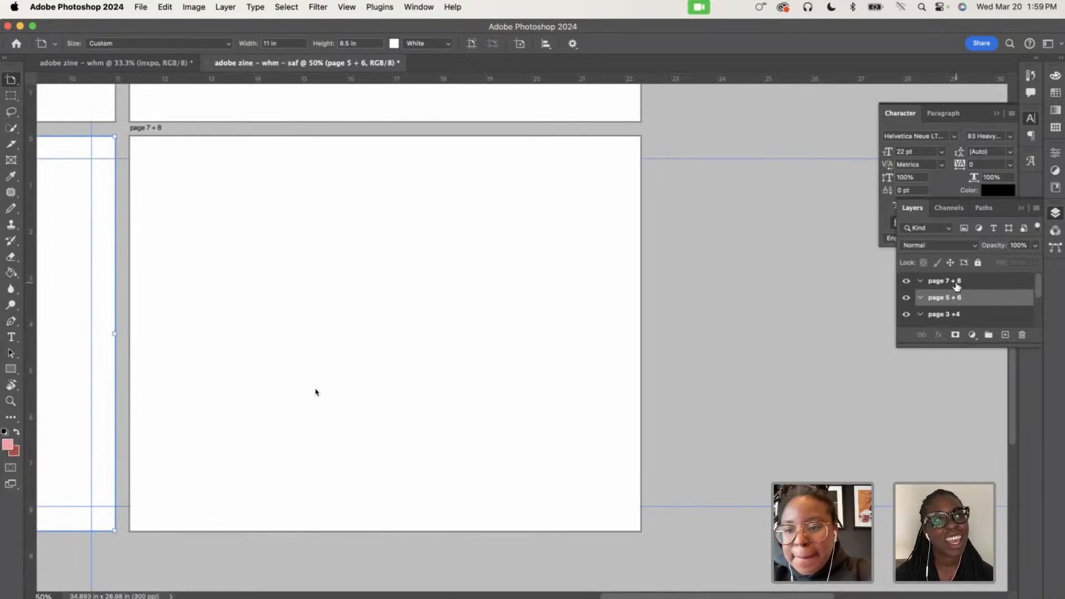
left_click(316, 392)
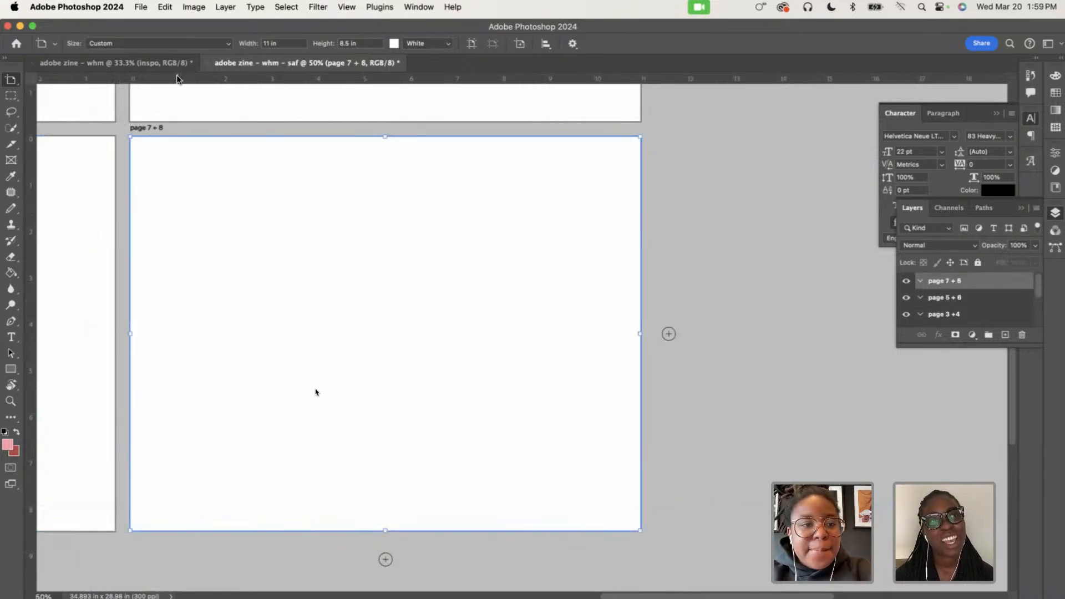
left_click_drag(176, 78, 178, 159)
left_click_drag(31, 248, 153, 244)
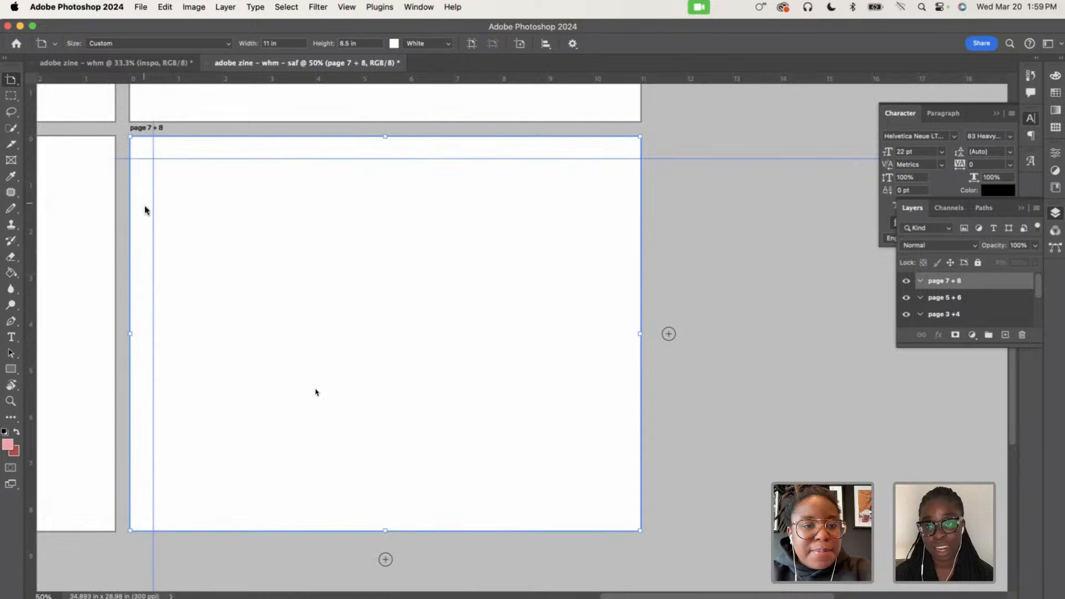
left_click_drag(31, 264, 386, 289)
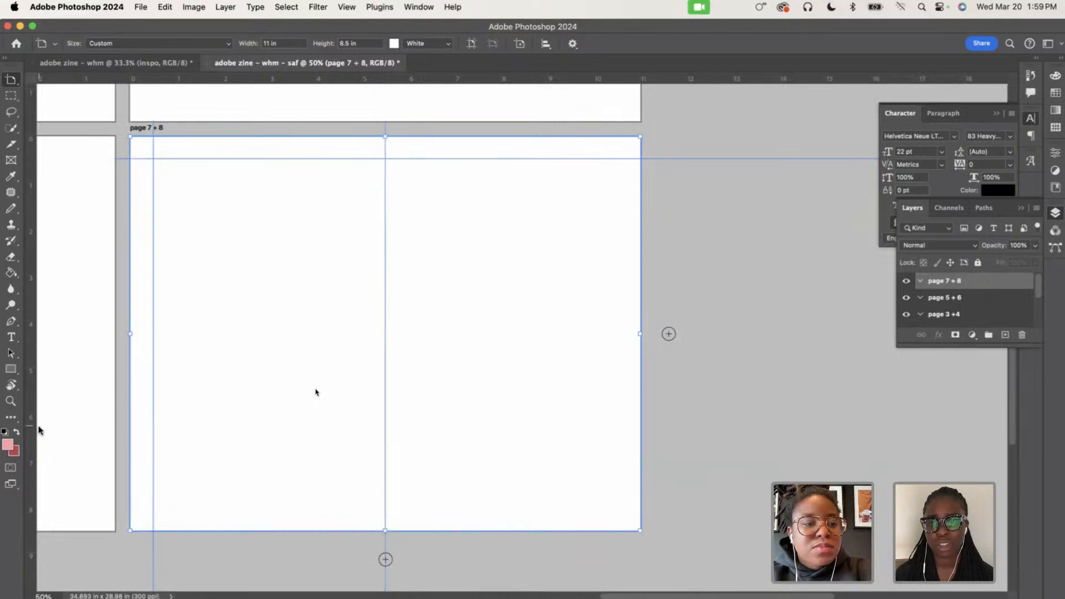
left_click_drag(31, 424, 614, 463)
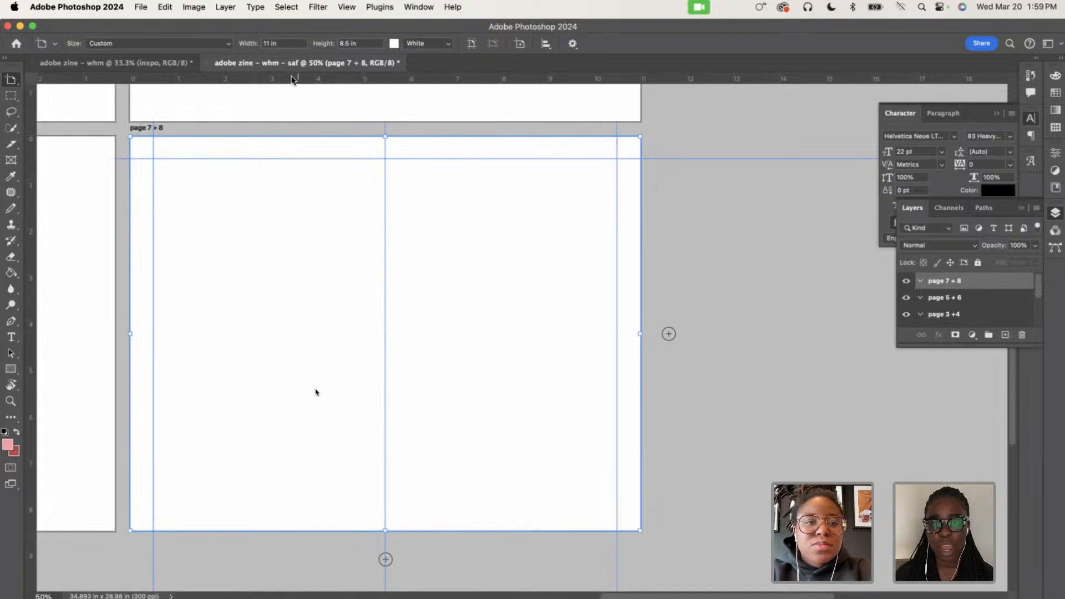
left_click_drag(294, 78, 335, 506)
Select the front + back cover artboard and add a "front cover" text label in the middle of its right half
scroll(567, 461, "left", 15)
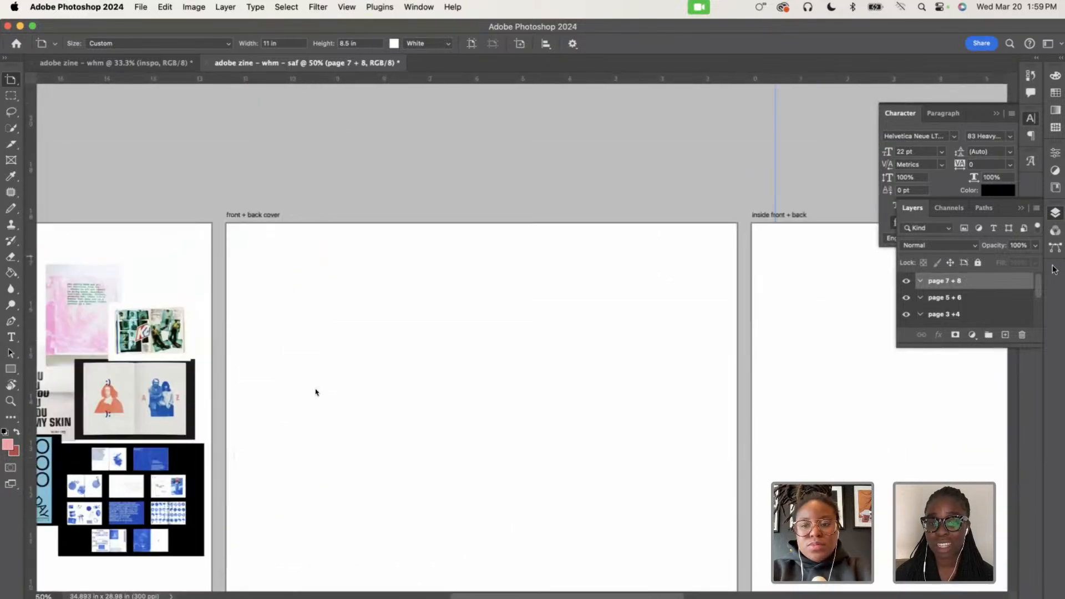
scroll(985, 311, "down", 5)
left_click(975, 305)
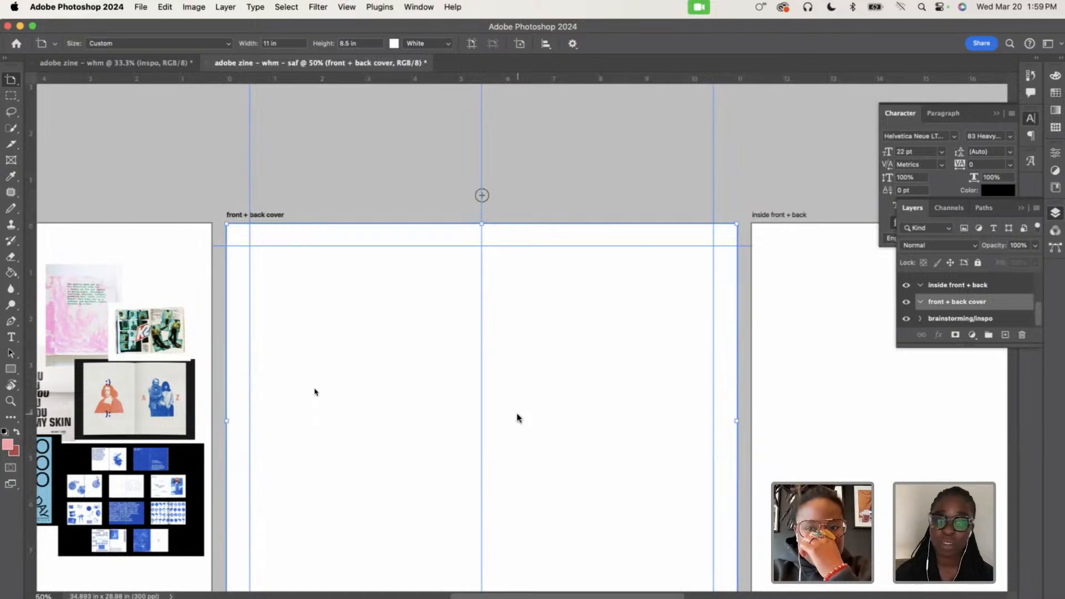
scroll(517, 415, "down", 3)
scroll(517, 415, "right", 3)
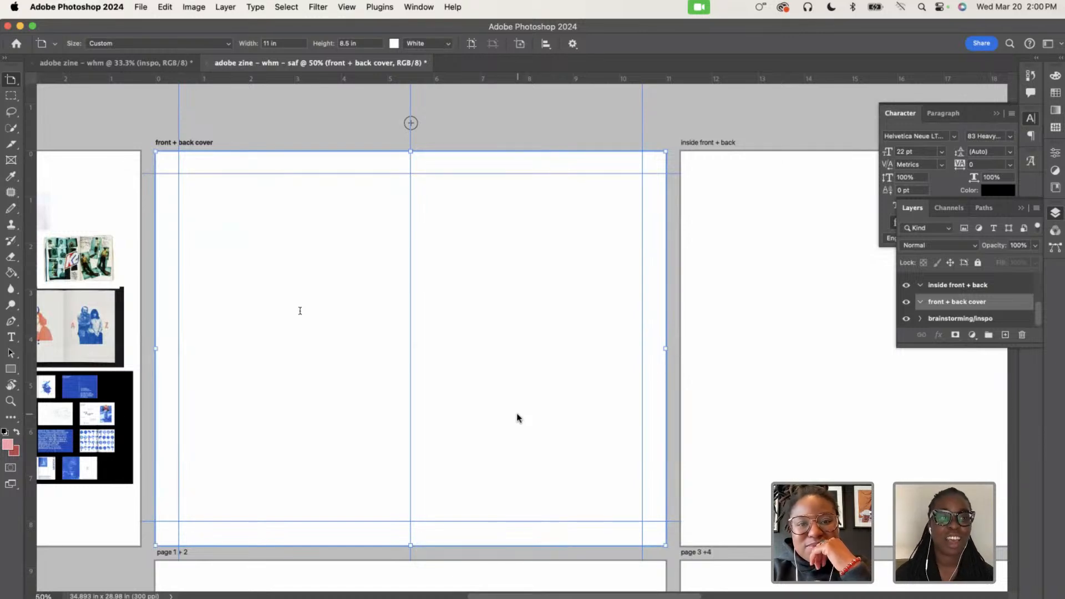
left_click(5, 338)
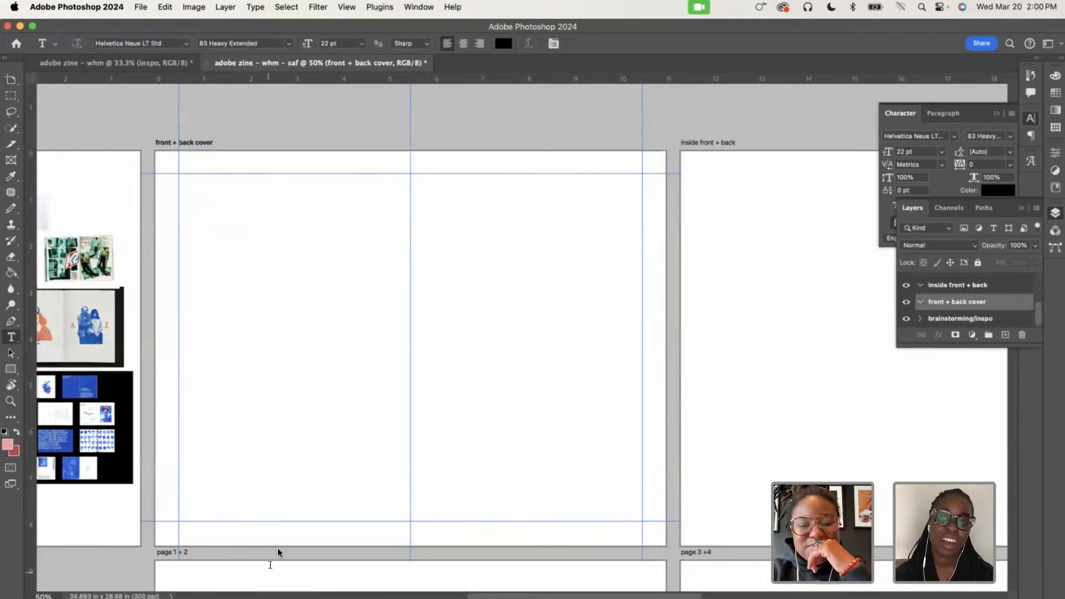
left_click(443, 276)
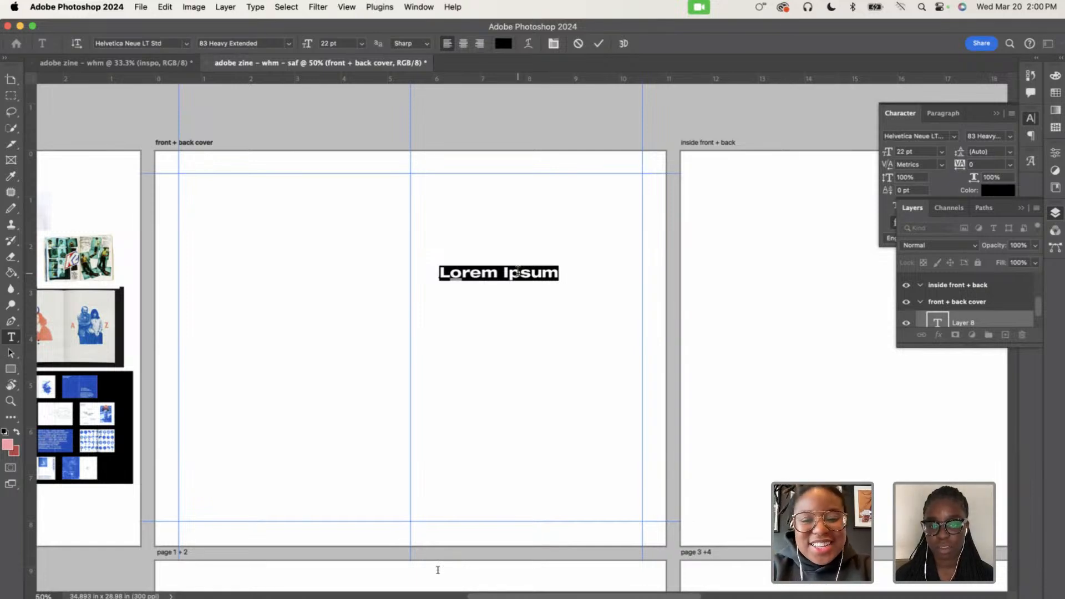
type("fron")
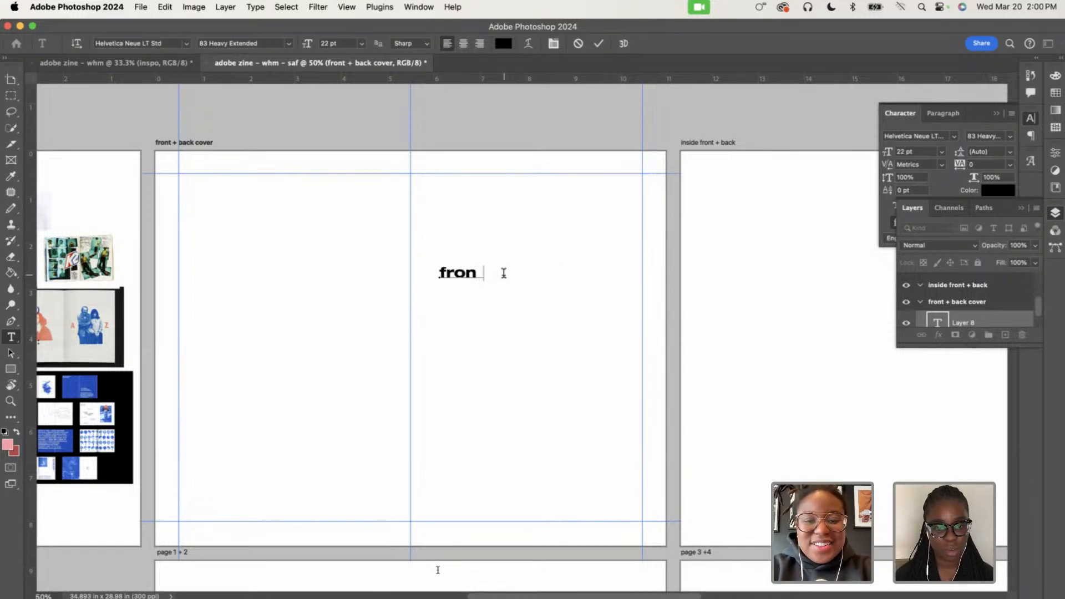
type("t cove")
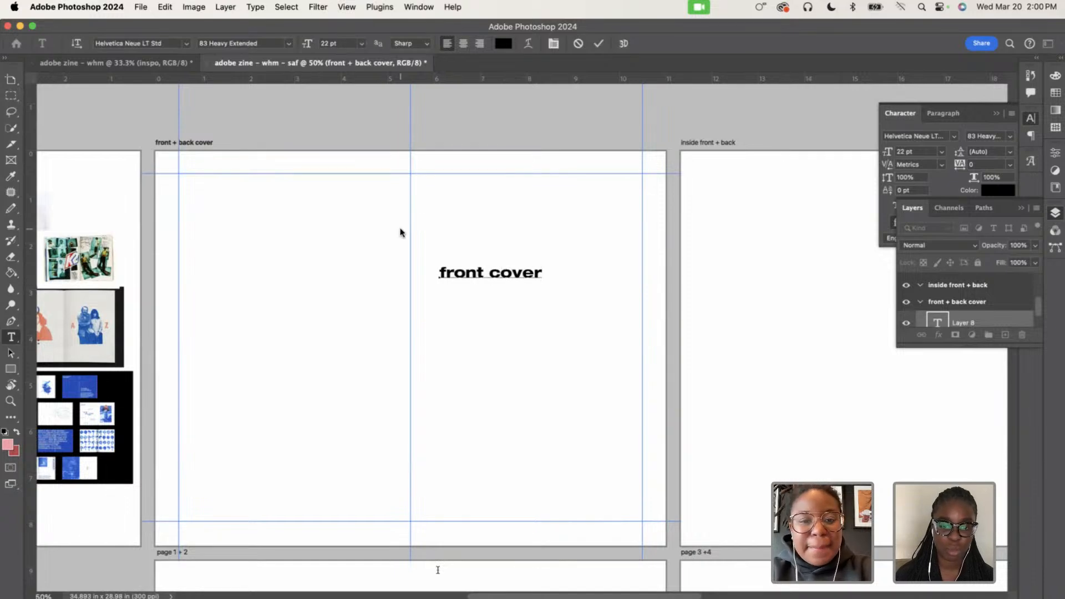
type("r")
left_click_drag(458, 266, 492, 340)
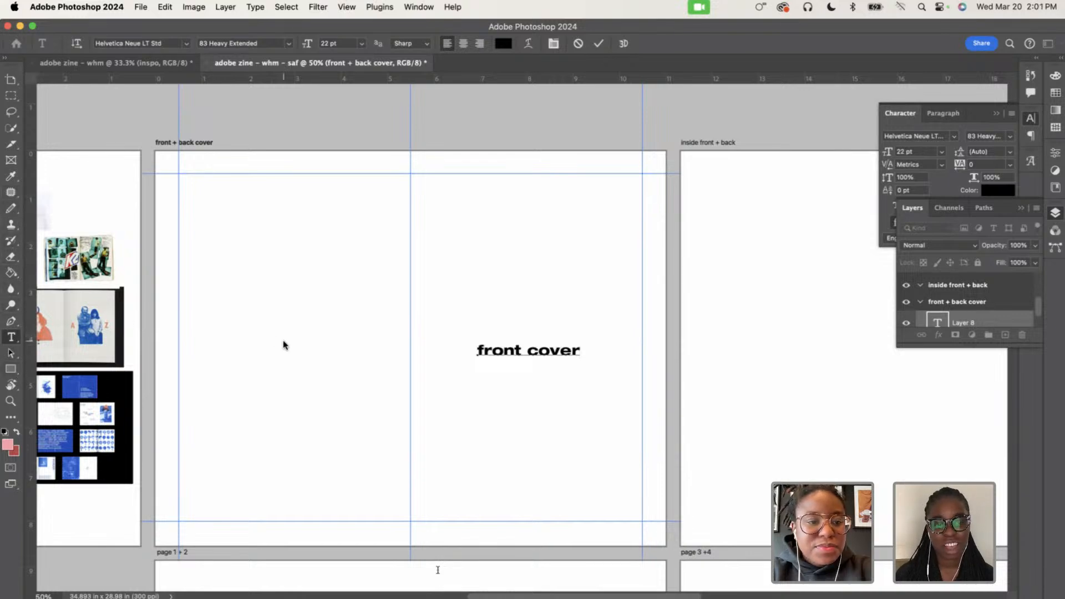
Add a "back cover" text label in the middle of the cover artboard's left half and collapse the artboard's layer group
left_click(255, 340)
left_click(241, 338)
type("back cover")
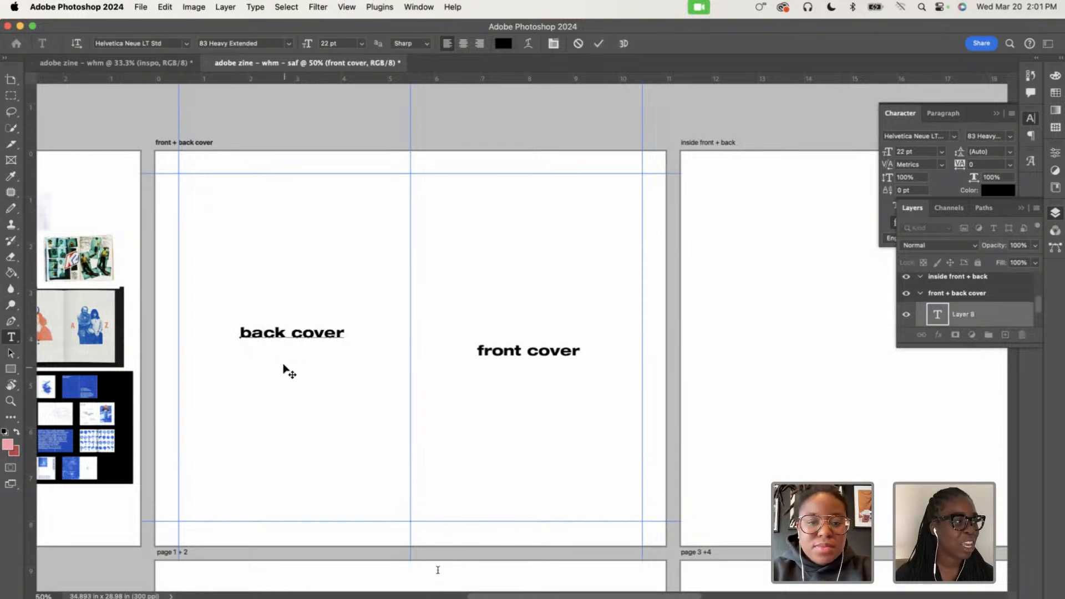
left_click_drag(286, 368, 281, 393)
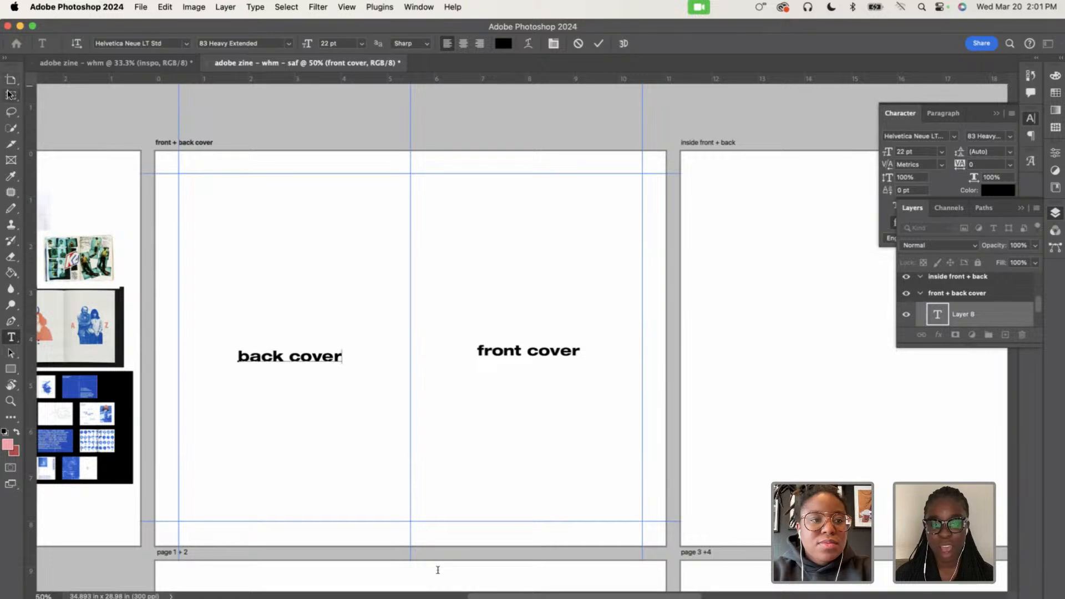
left_click(990, 315)
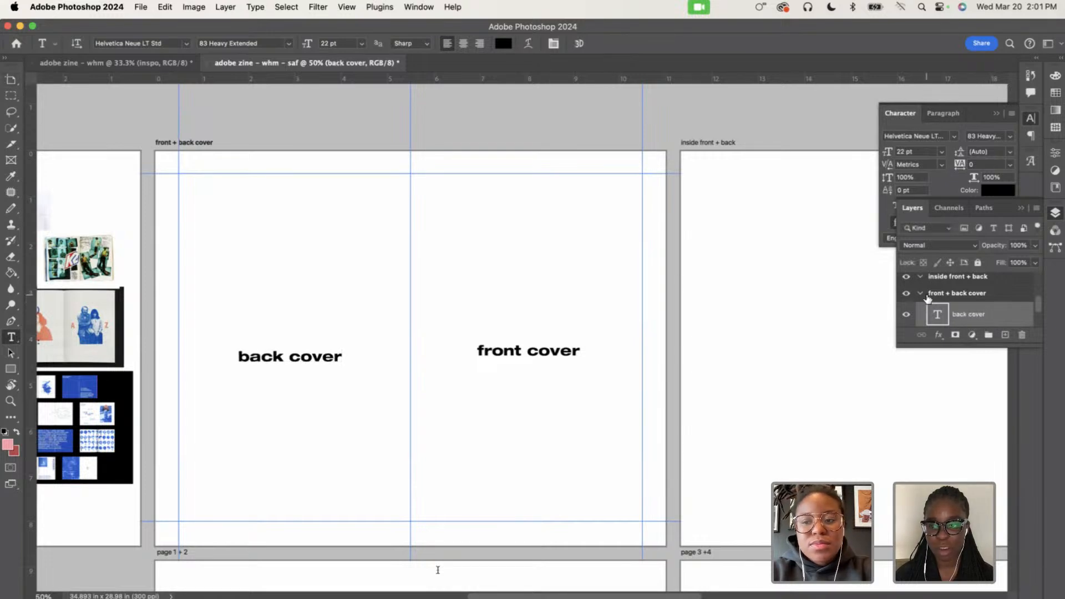
left_click(922, 295)
Select the inside front + back artboard and add an "inside back" text label in the middle of its left half
scroll(808, 357, "right", 5)
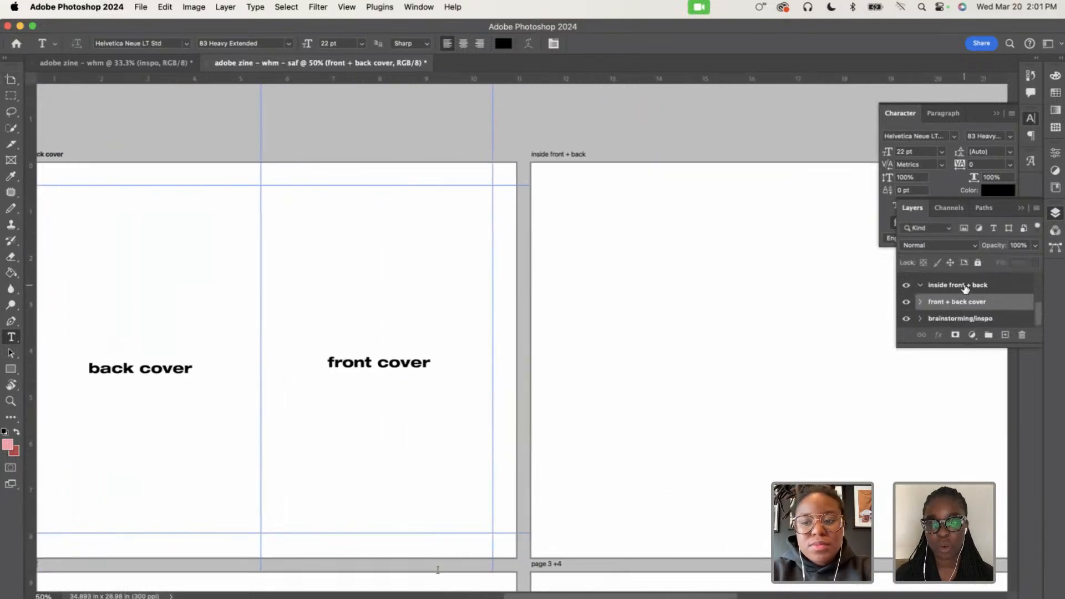
left_click(966, 287)
scroll(725, 364, "right", 5)
scroll(576, 383, "left", 4)
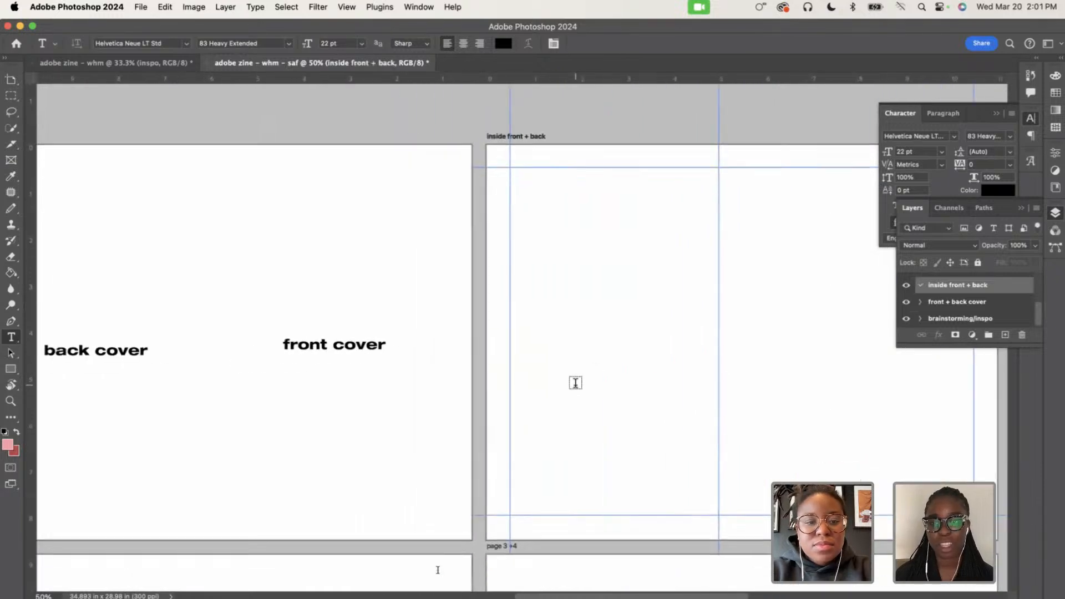
scroll(575, 383, "right", 4)
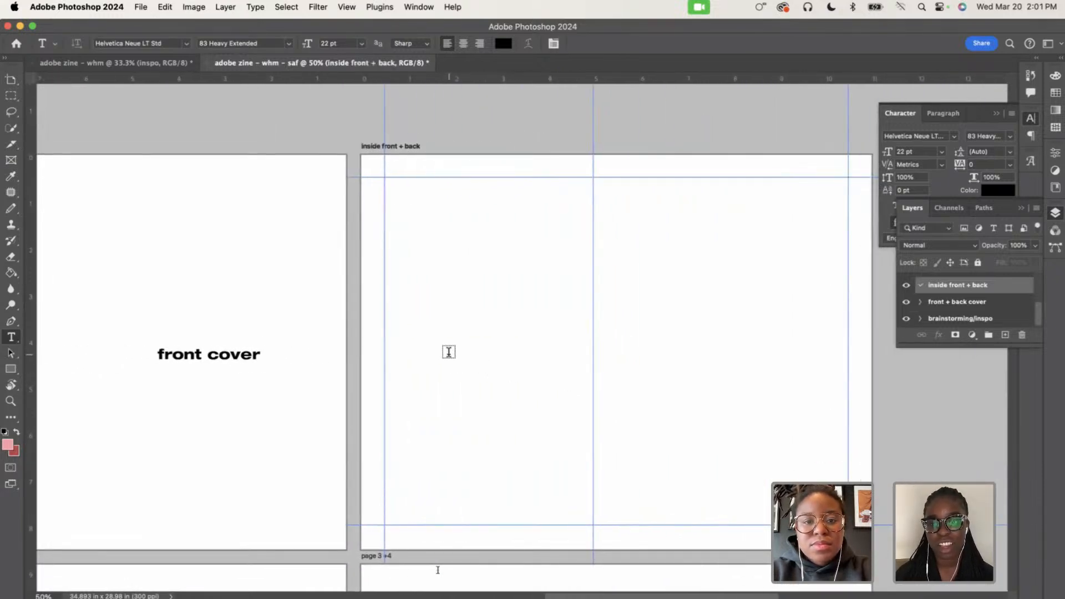
left_click(460, 352)
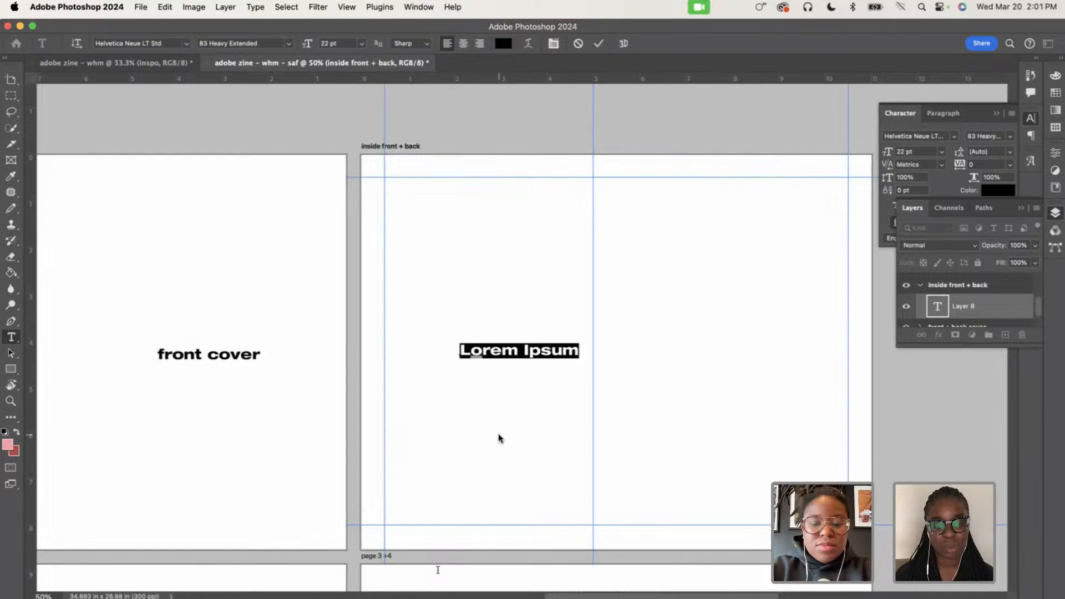
type("inside back")
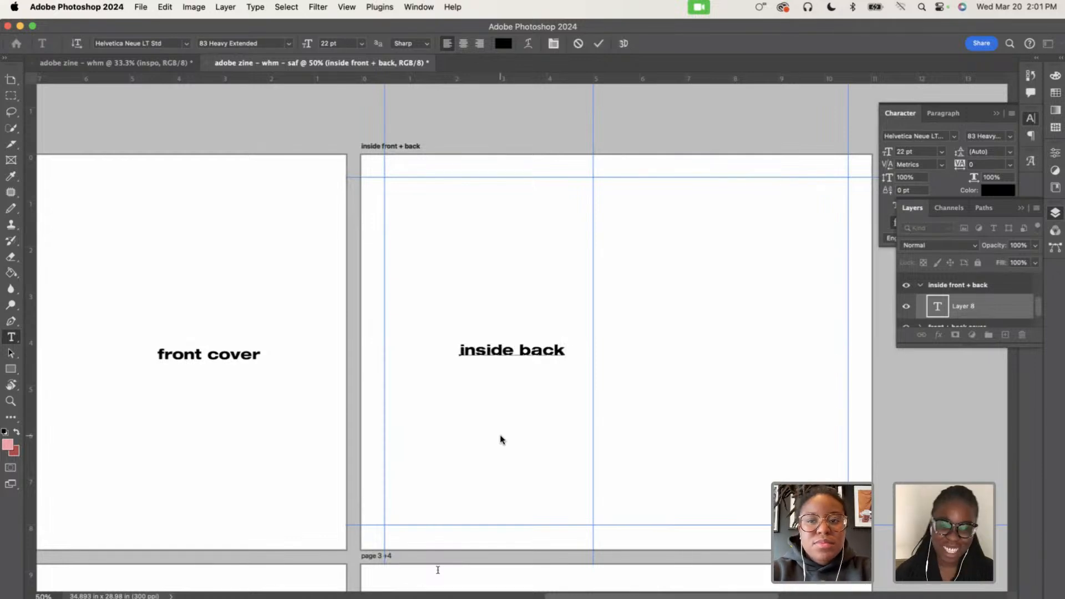
left_click_drag(500, 375, 482, 369)
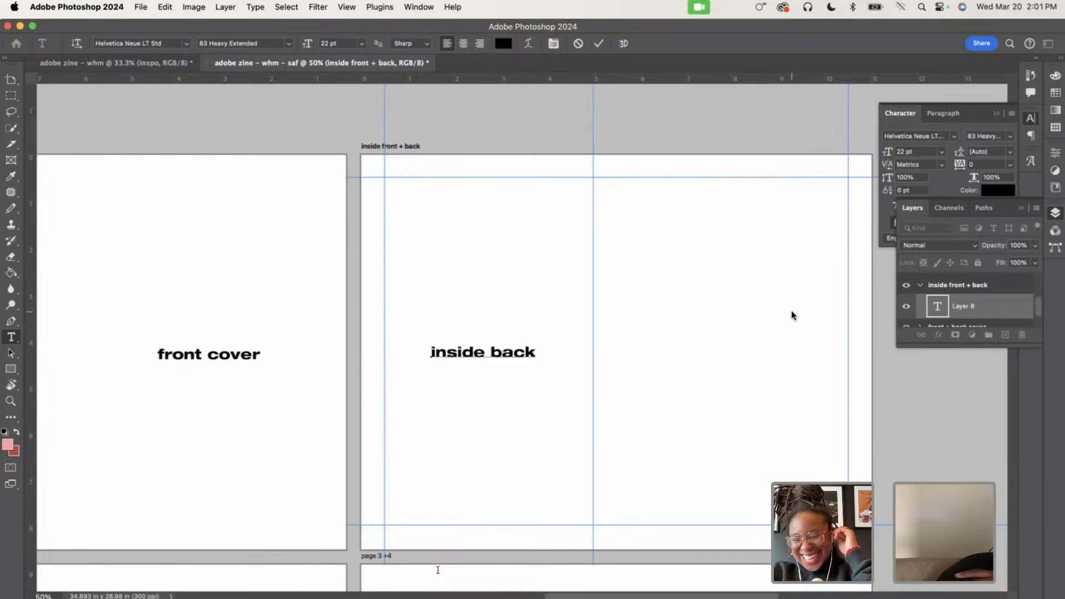
left_click(976, 305)
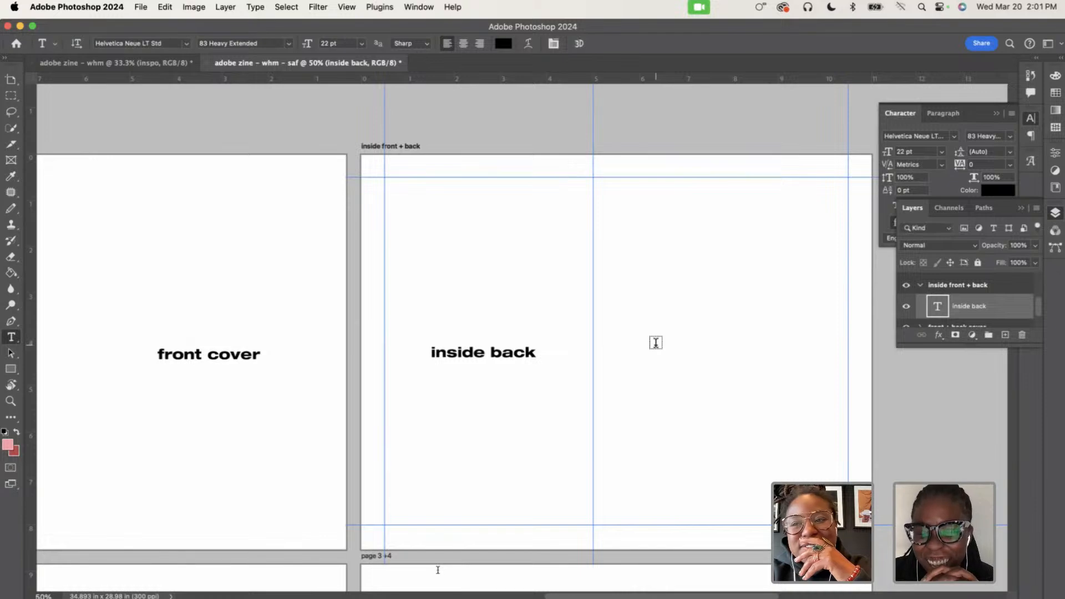
Add an "inside front" text label in the middle of the artboard's right half and collapse the inside front + back layer group
left_click(655, 342)
type("ins")
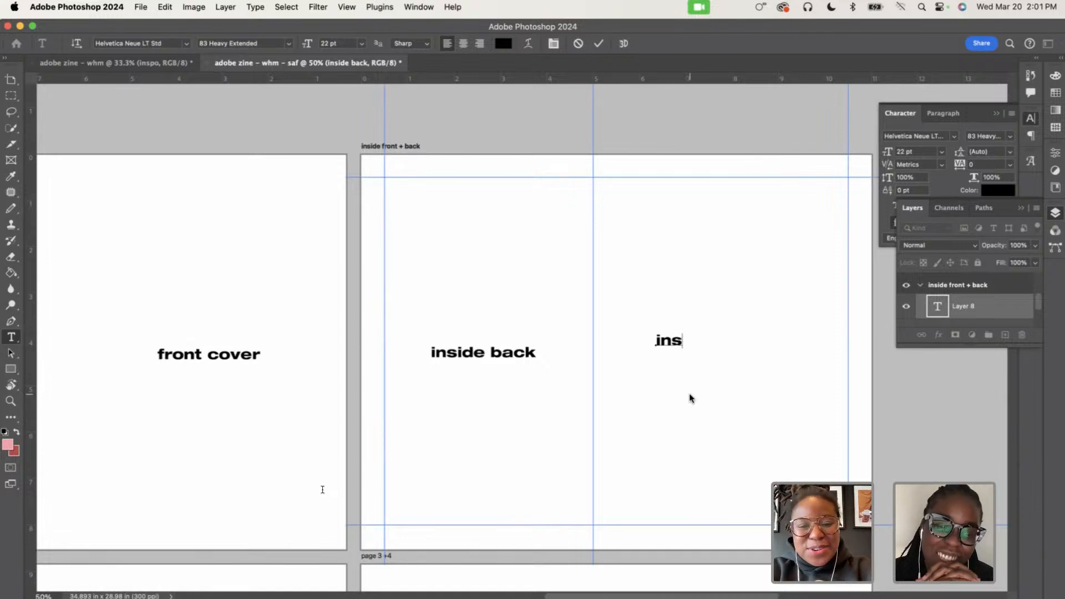
type("ide front")
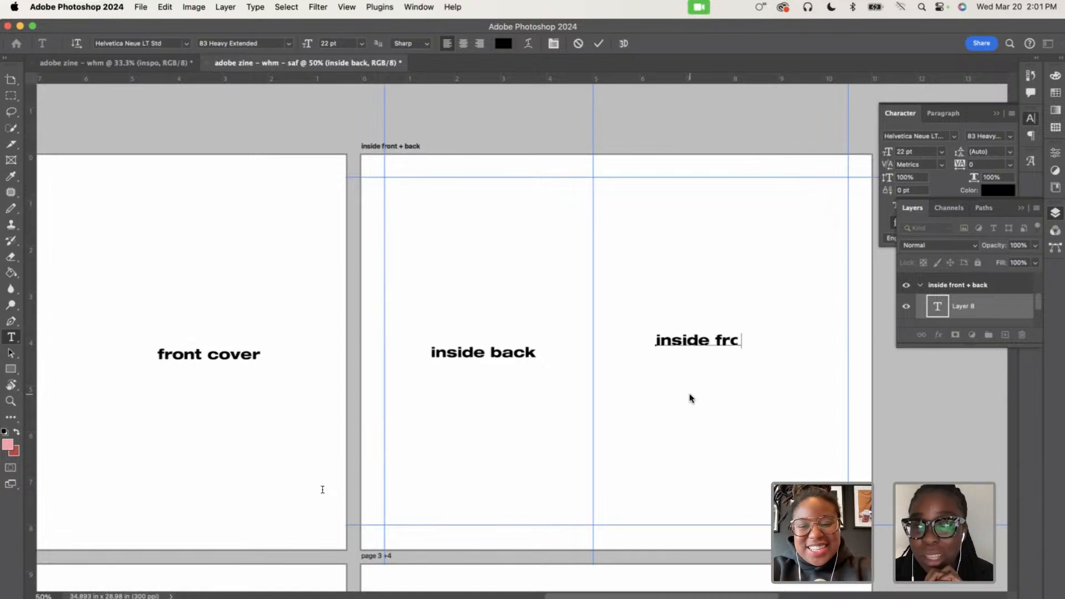
mouse_move(708, 377)
left_mouse_down()
mouse_move(715, 403)
mouse_move(713, 392)
left_mouse_up()
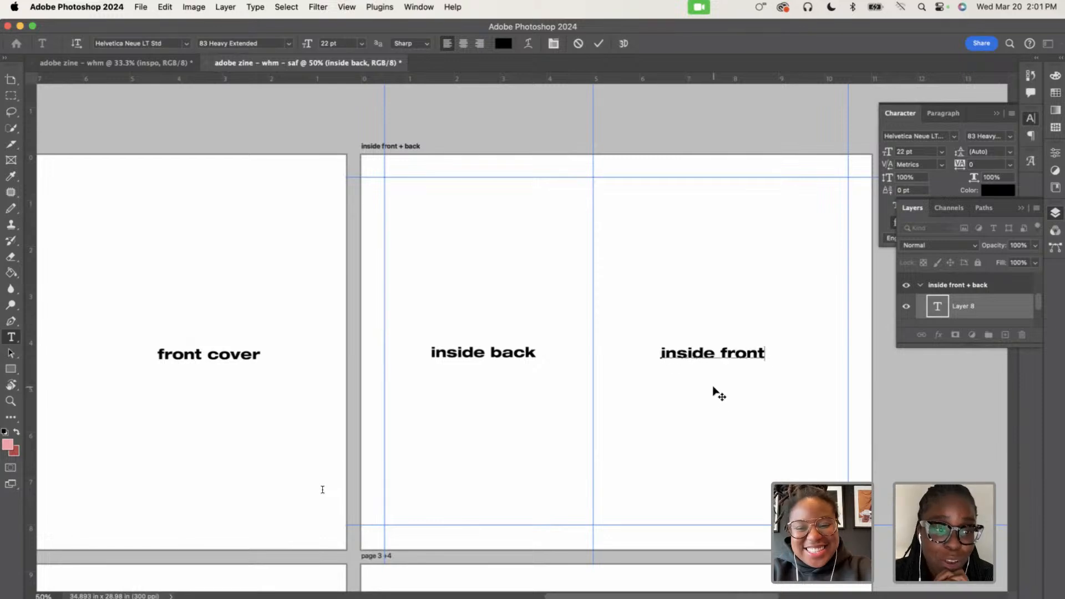
left_click(967, 306)
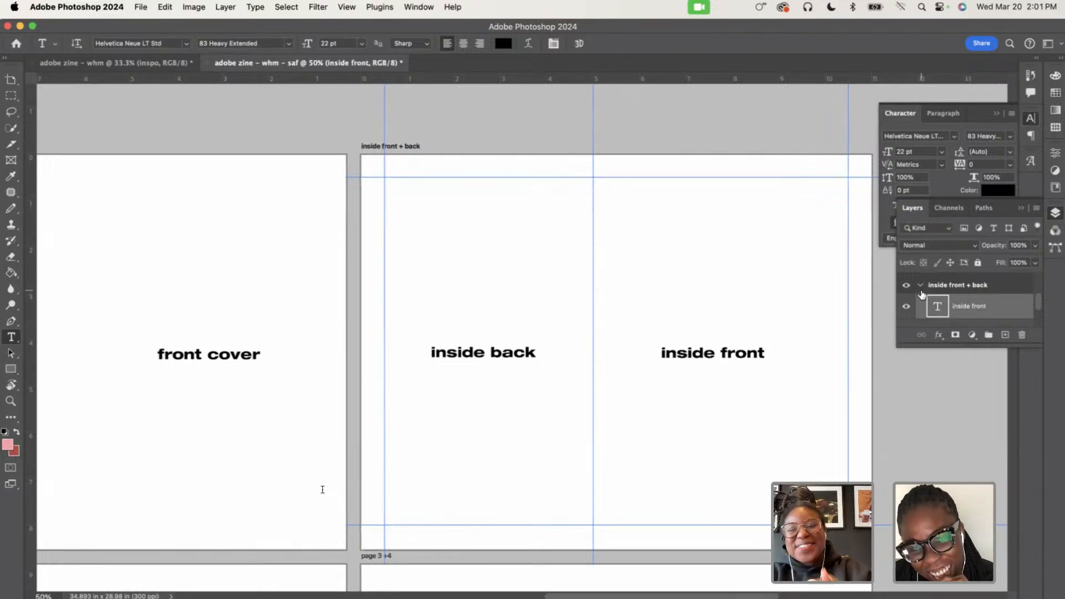
left_click(920, 286)
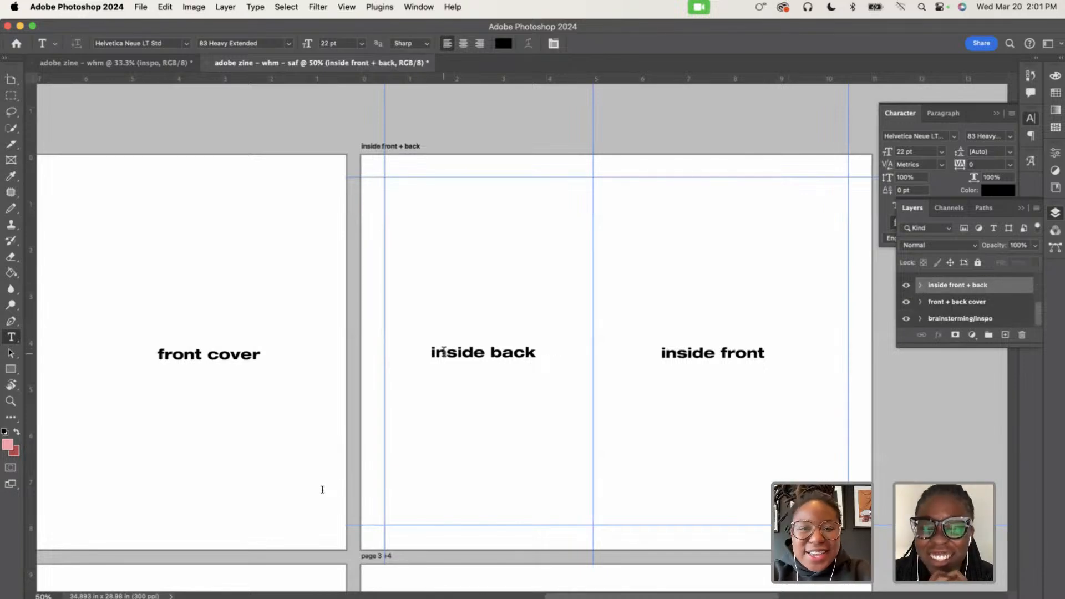
Select the page 1 + 2 artboard and place the page number "1" inside its upper-left margin corner
scroll(444, 351, "down", 5)
scroll(444, 351, "left", 5)
scroll(444, 351, "down", 5)
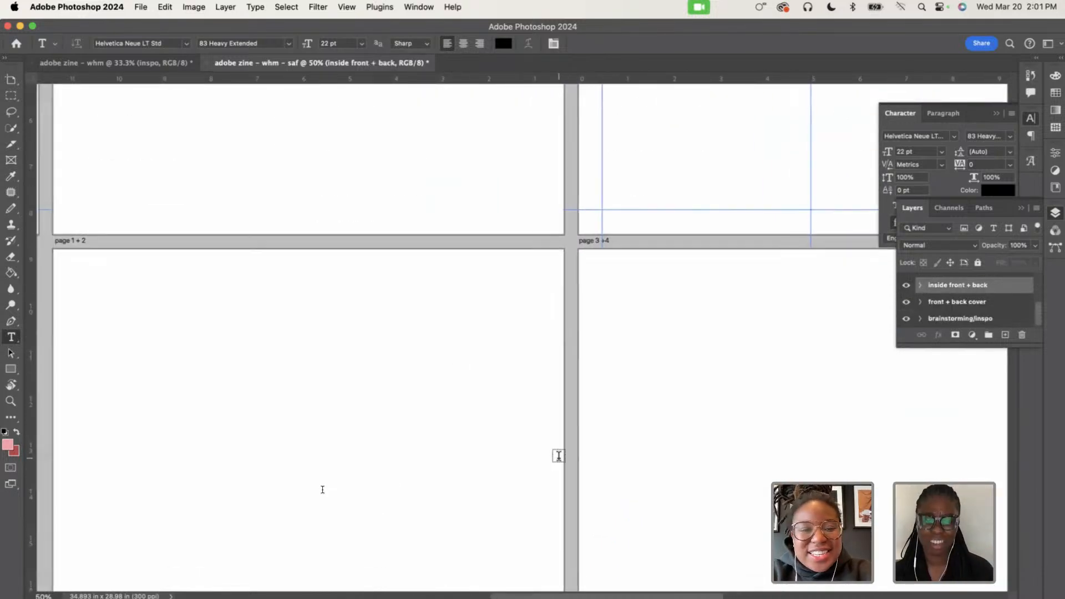
scroll(554, 452, "down", 5)
scroll(555, 452, "left", 5)
scroll(941, 309, "up", 3)
left_click(942, 309)
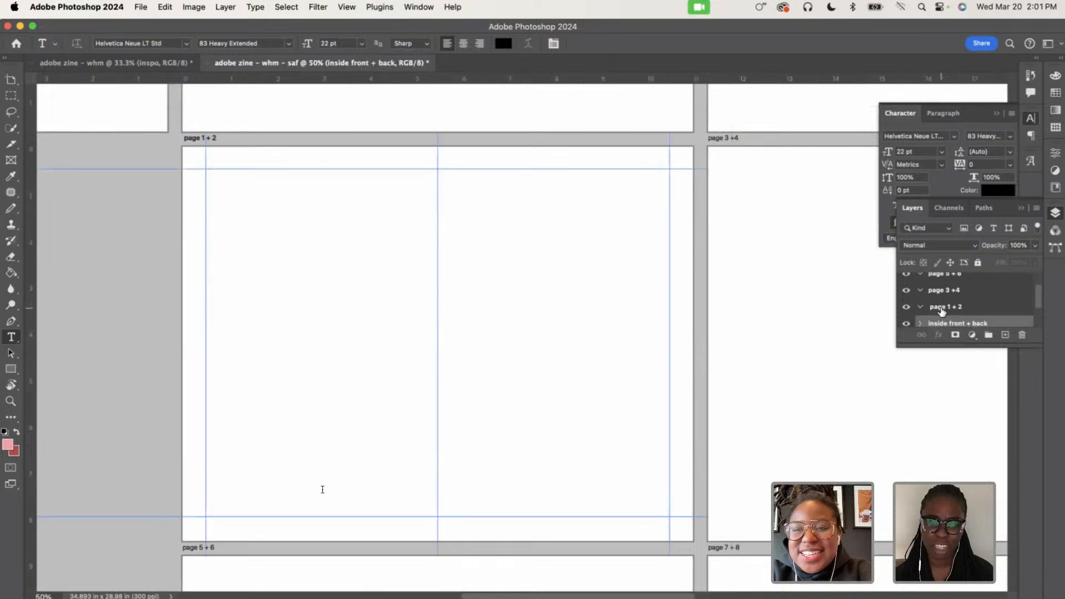
left_click(232, 239)
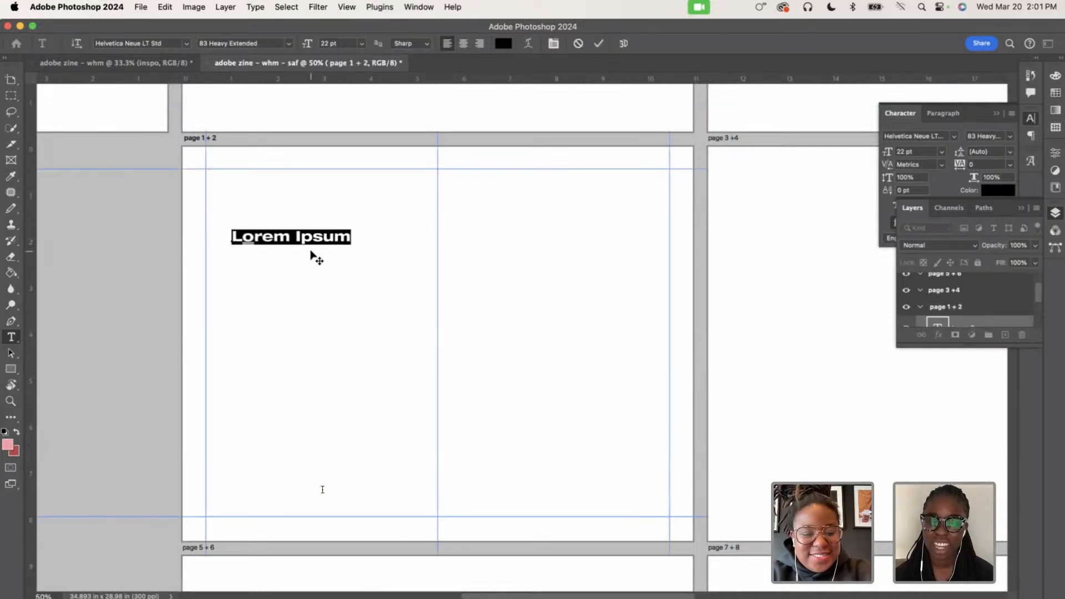
type("1")
left_click(329, 296)
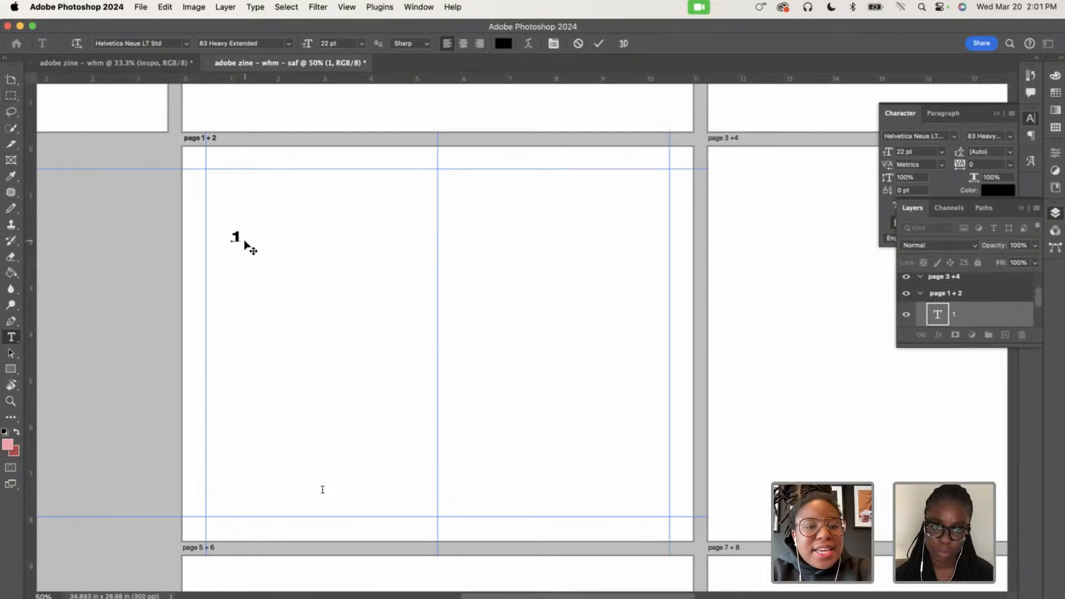
left_click_drag(247, 247, 220, 191)
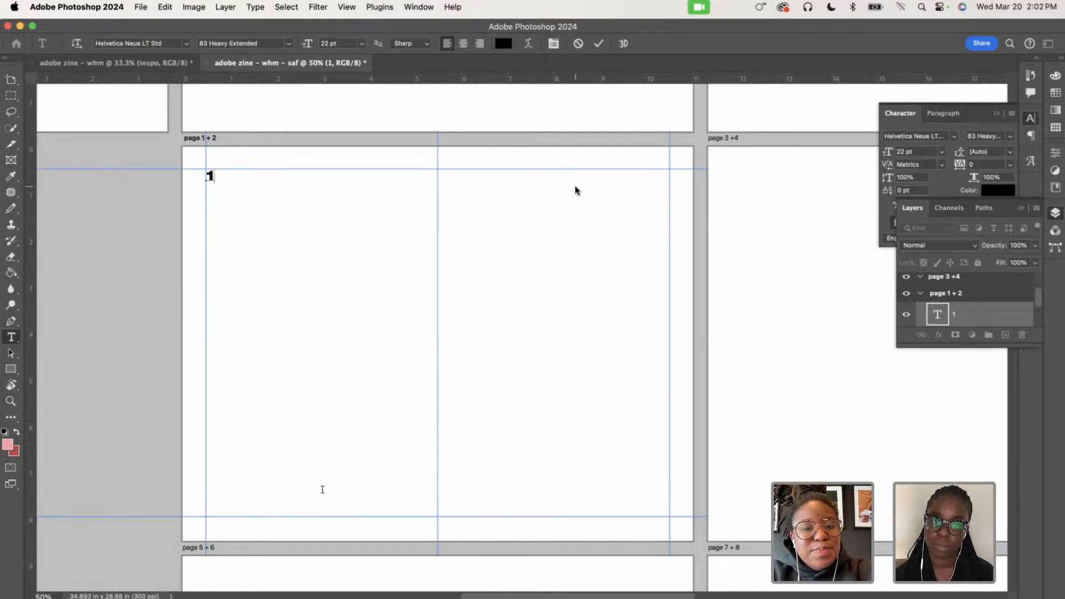
Add the page number "2" as text near the upper-right margin corner of the page 1 + 2 artboard
left_click(623, 188)
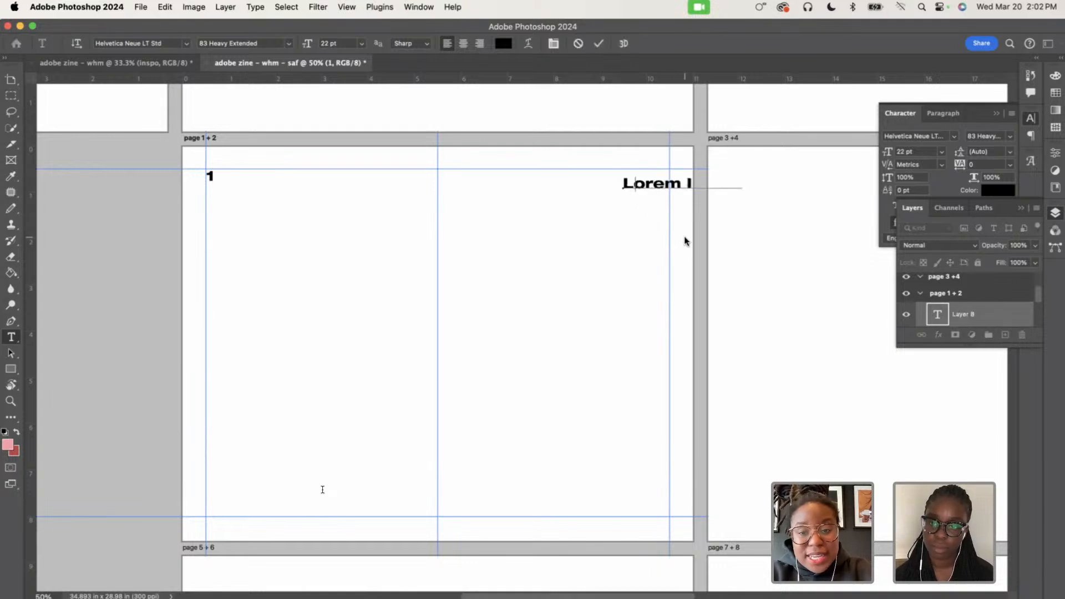
type("2")
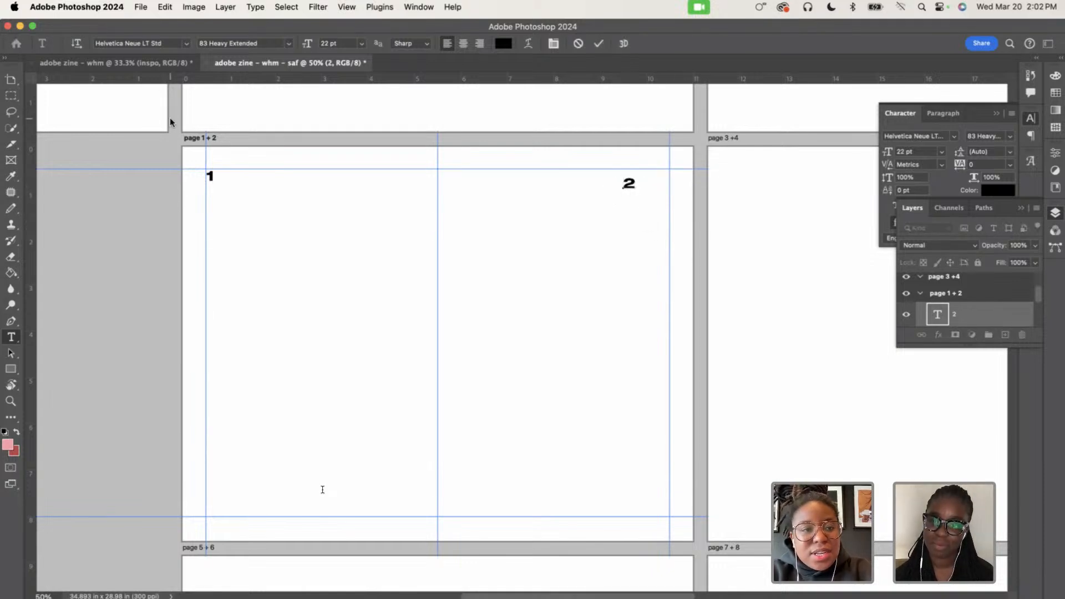
left_click(618, 231)
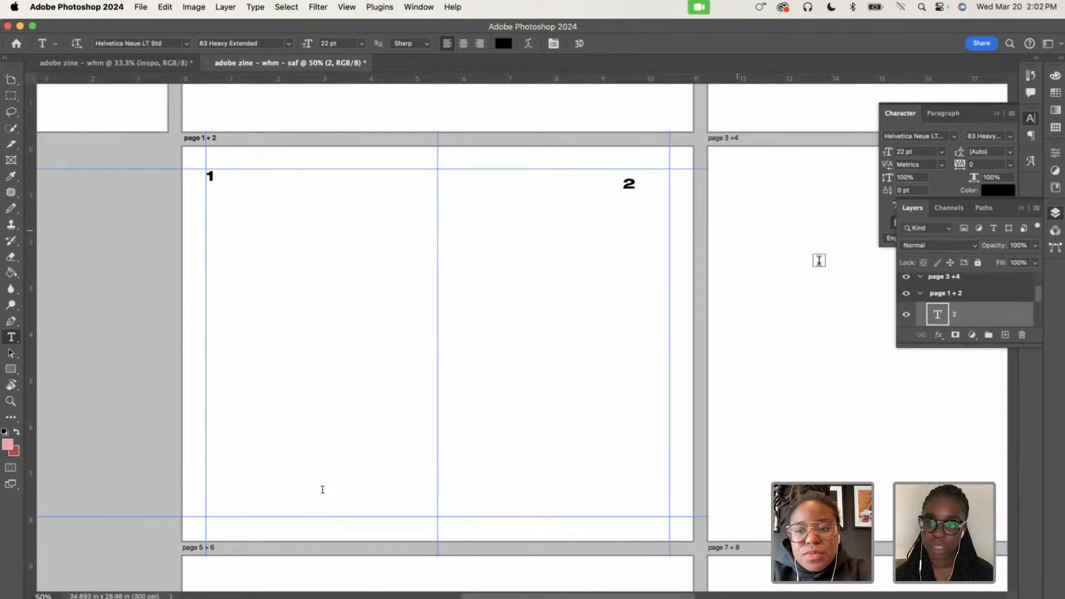
Move the page number "2" horizontally to the artboard's right margin guide, at about X 3079 px
key("super+t")
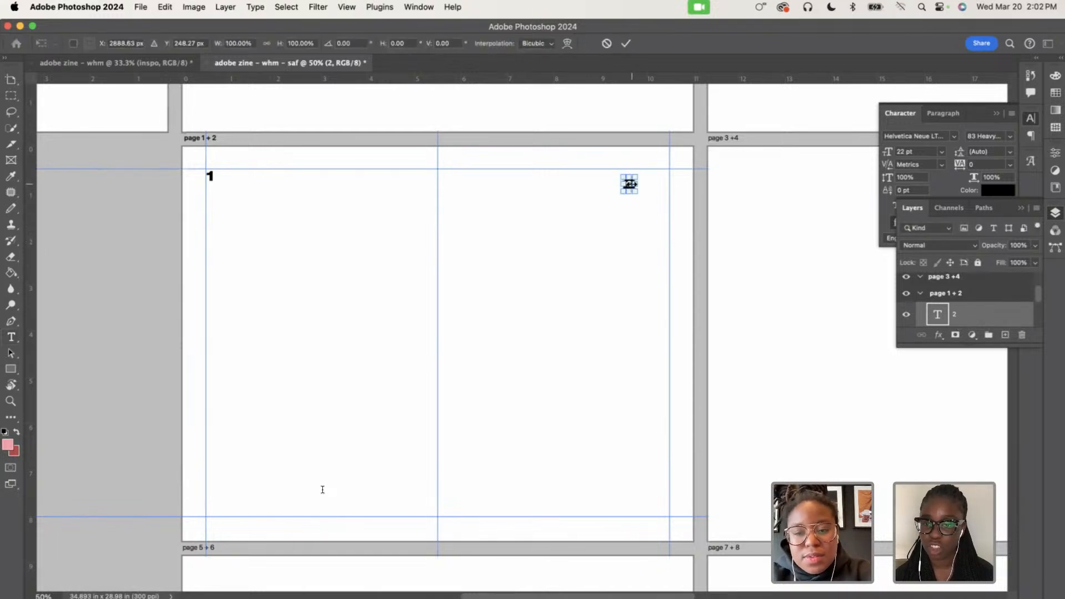
key("shift+Right")
key("shift+Right")
key("shift+Right")
key("shift+Right")
key("shift+Right")
key("shift+Right")
key("shift+Right")
key("shift+Right")
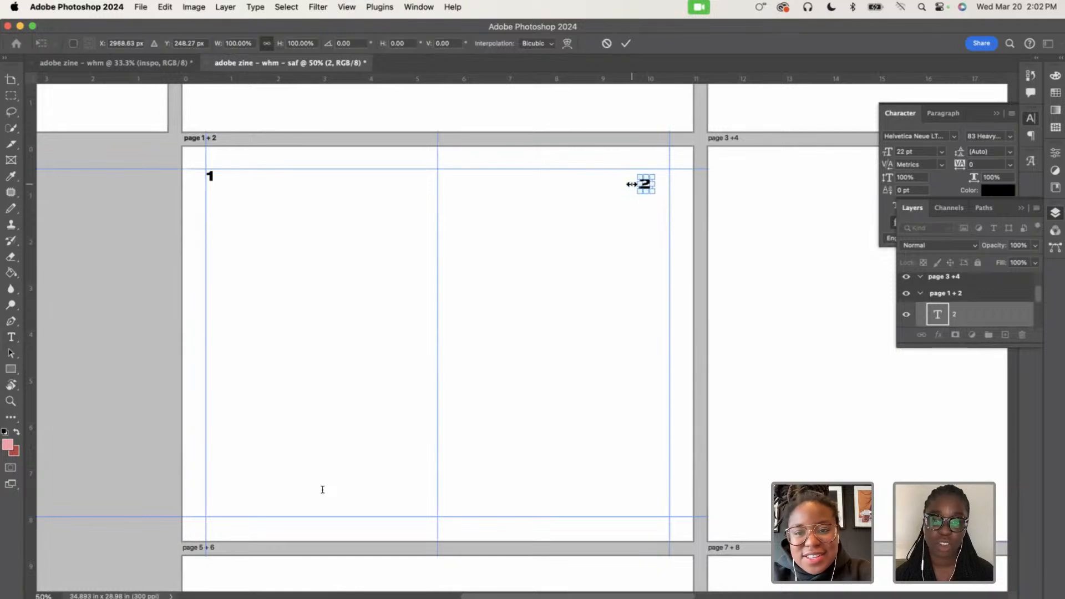
key("shift+Right")
key("shift+Right")
key("shift+Right")
key("shift+Right")
key("shift+Right")
key("shift+Right")
key("shift+Right")
key("shift+Right")
key("shift+Right")
key("shift+Right")
key("shift+Right")
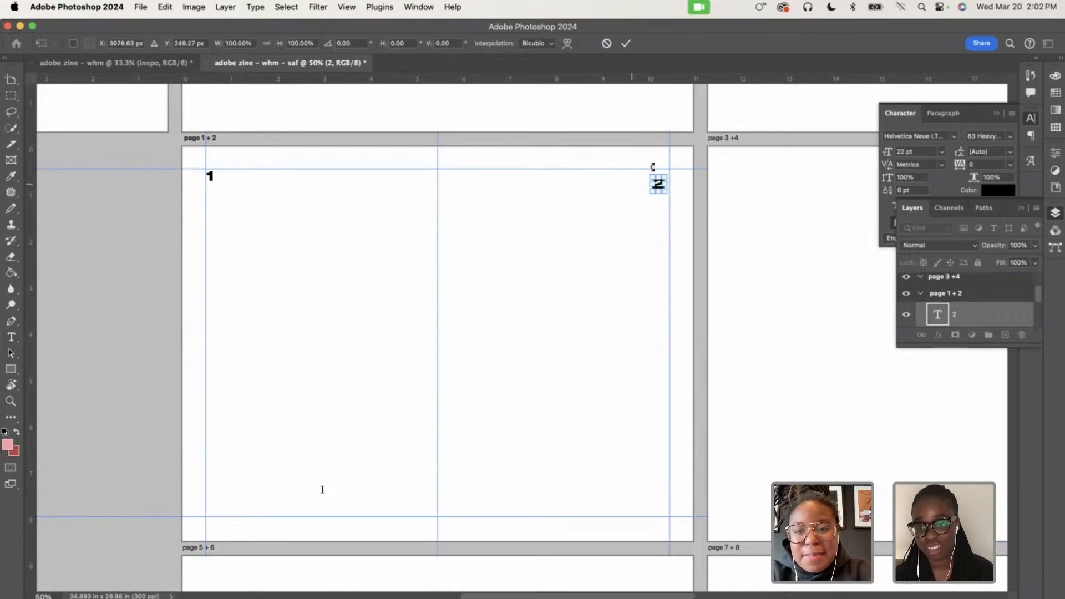
key("Return")
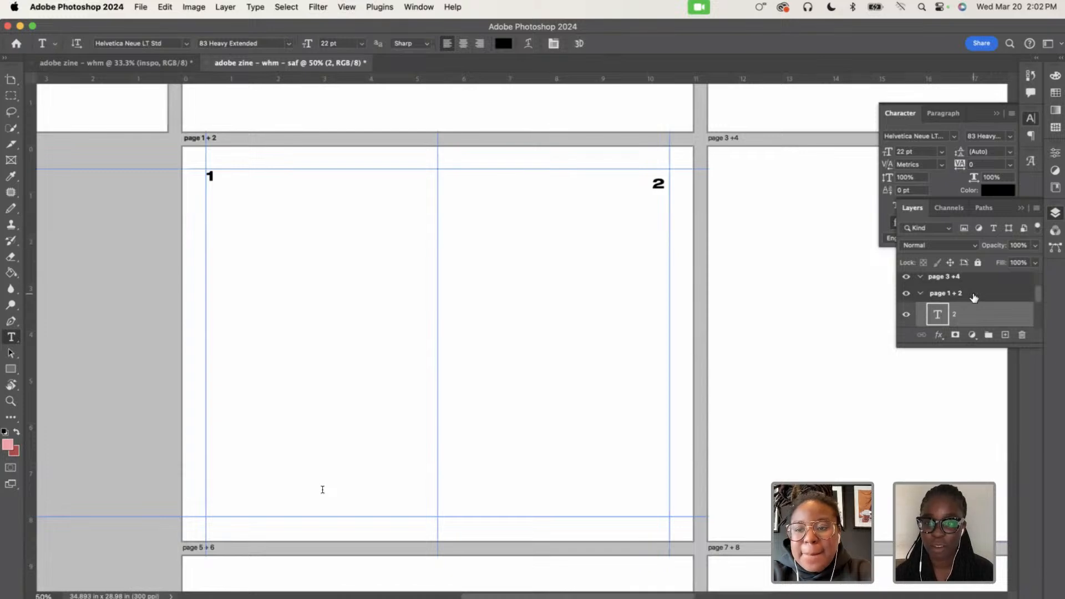
Select the page 3 +4 artboard and add the page number "3" as text near its upper-left margin corner
left_click(918, 298)
left_click(945, 281)
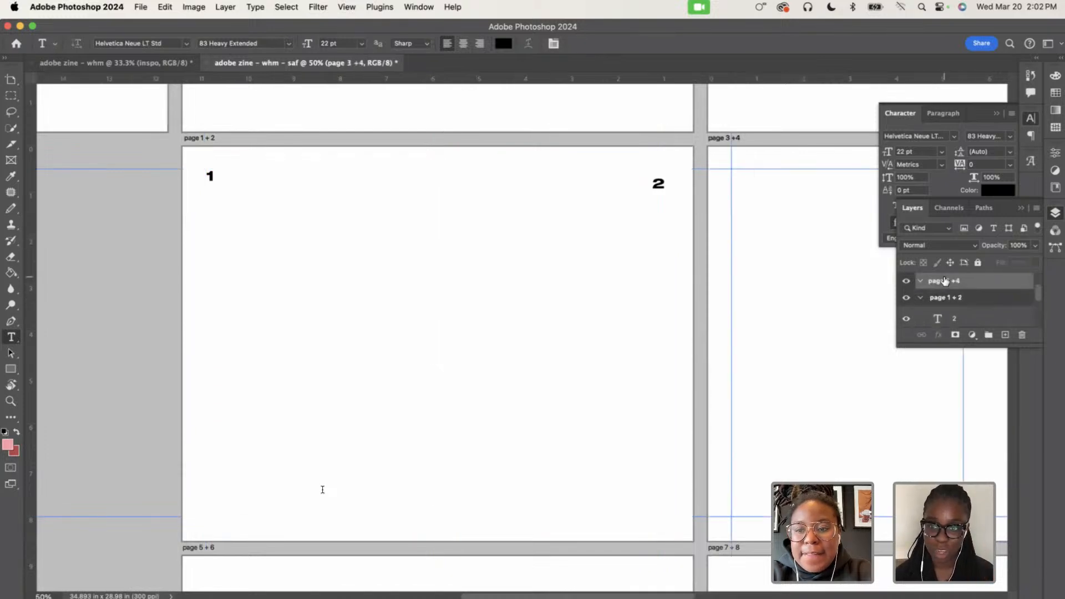
scroll(937, 314, "up", 2)
scroll(568, 229, "right", 5)
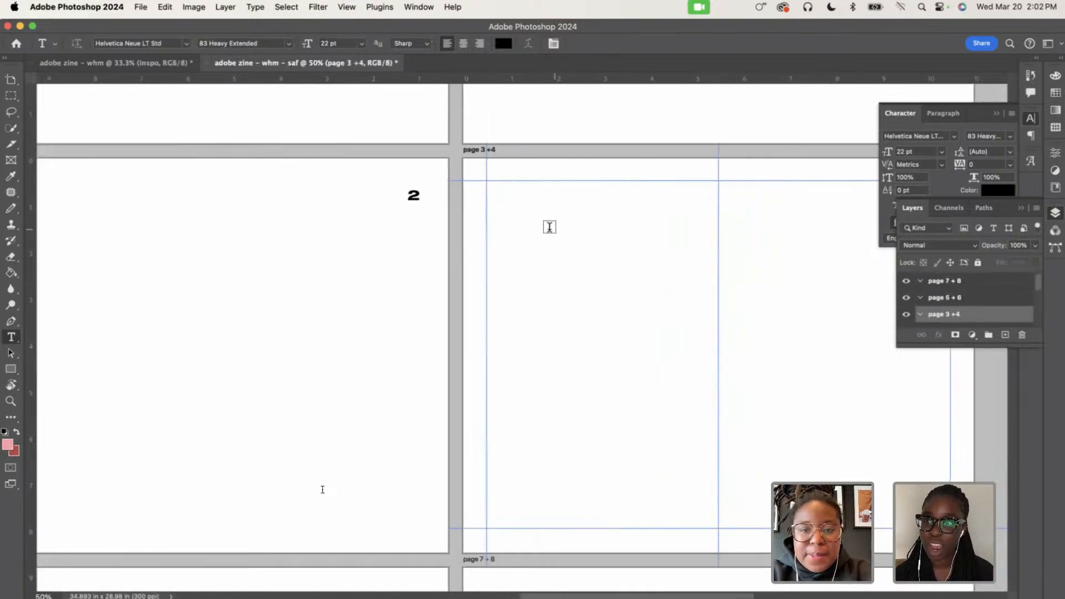
left_click(495, 195)
type("3")
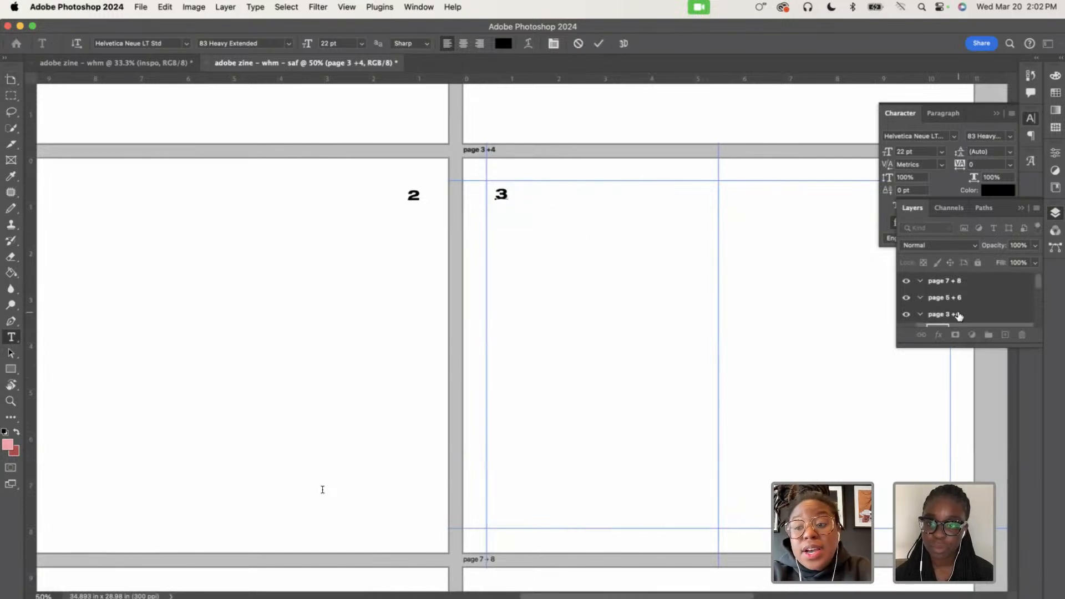
Add the page number "4" inside the upper-right margin corner of the page 3 +4 artboard and collapse that artboard's layer group
scroll(806, 223, "right", 5)
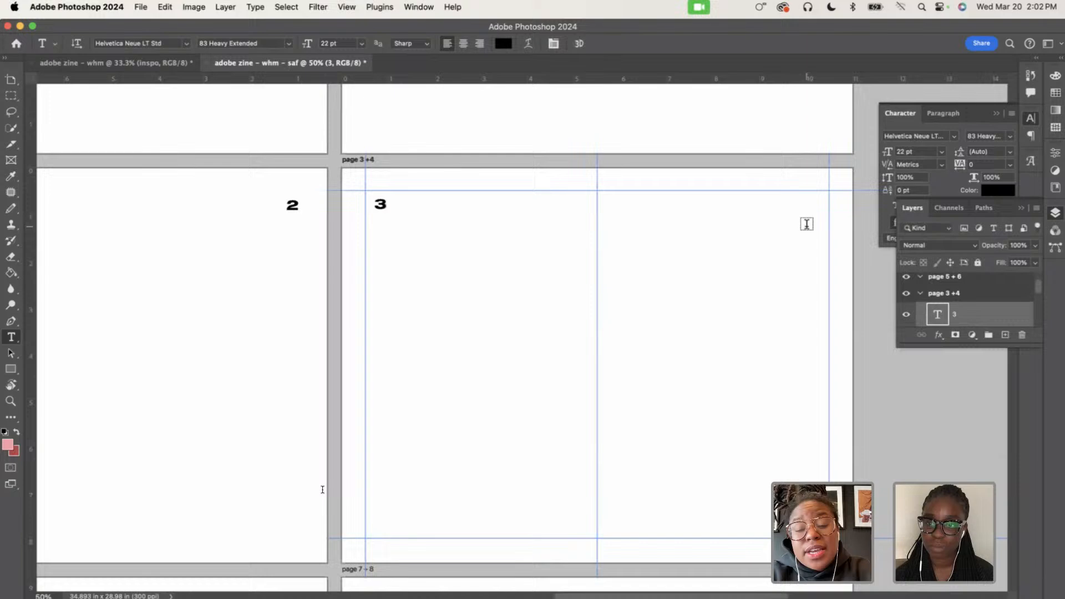
left_click(744, 215)
type("4")
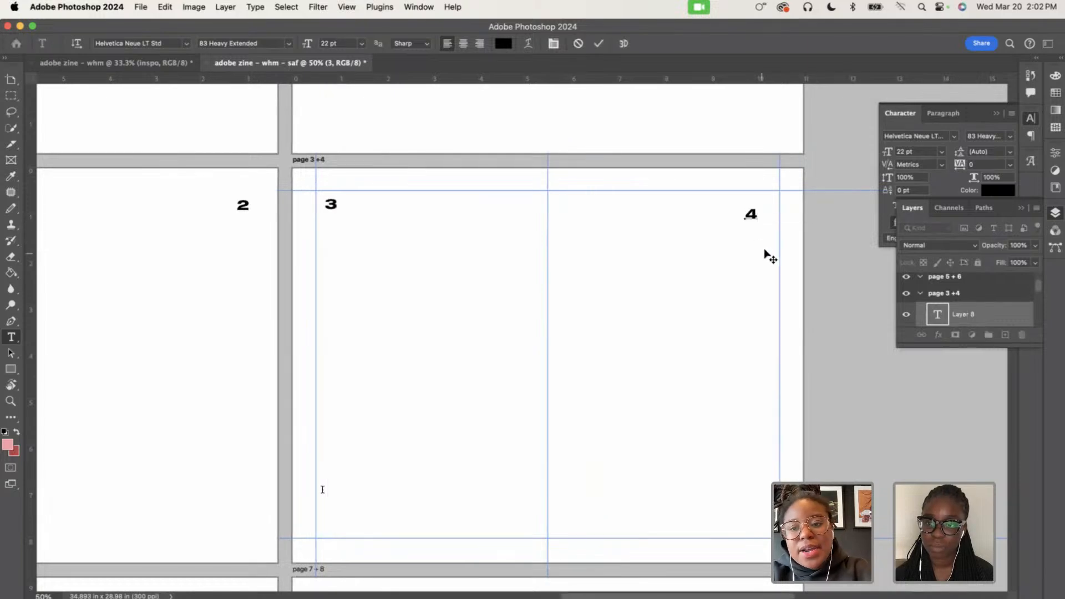
left_click_drag(766, 260, 778, 242)
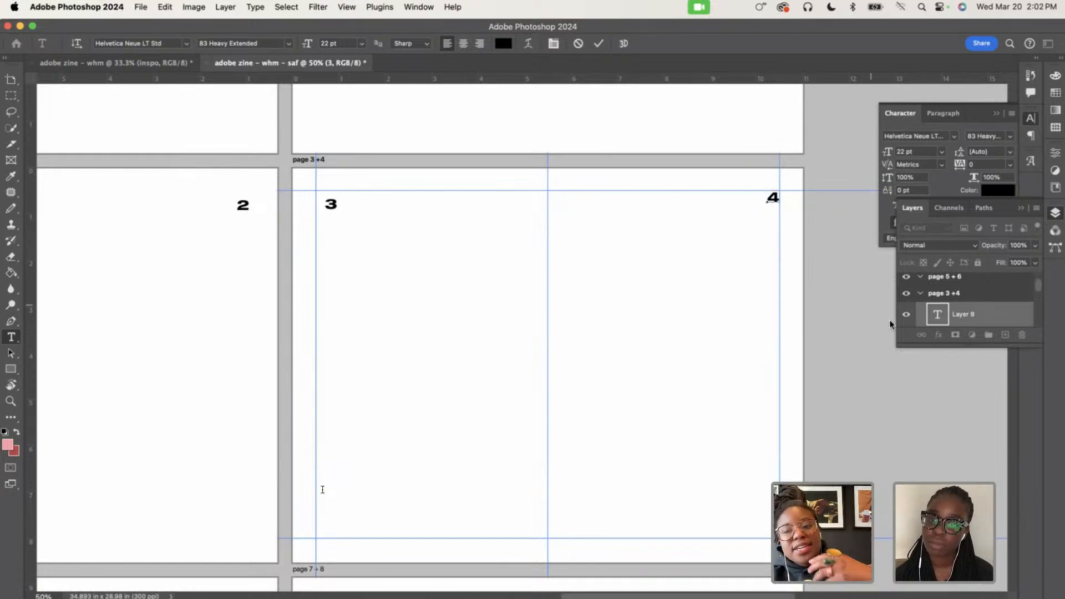
left_click(975, 306)
left_click(922, 293)
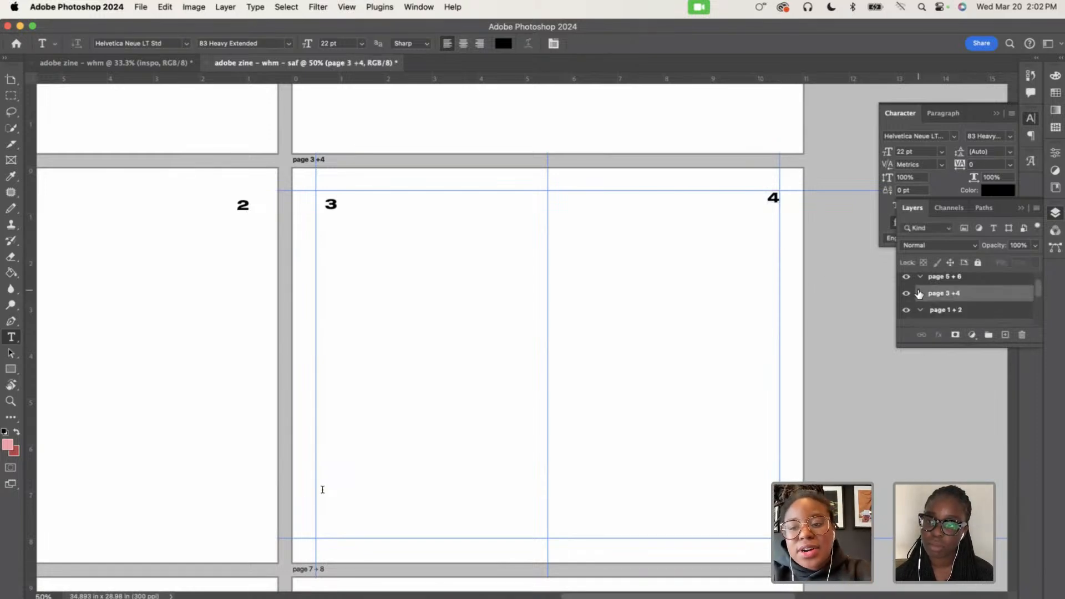
Select the page 5 + 6 artboard and add the page number "5" as text near its upper-left margin corner
left_click(935, 281)
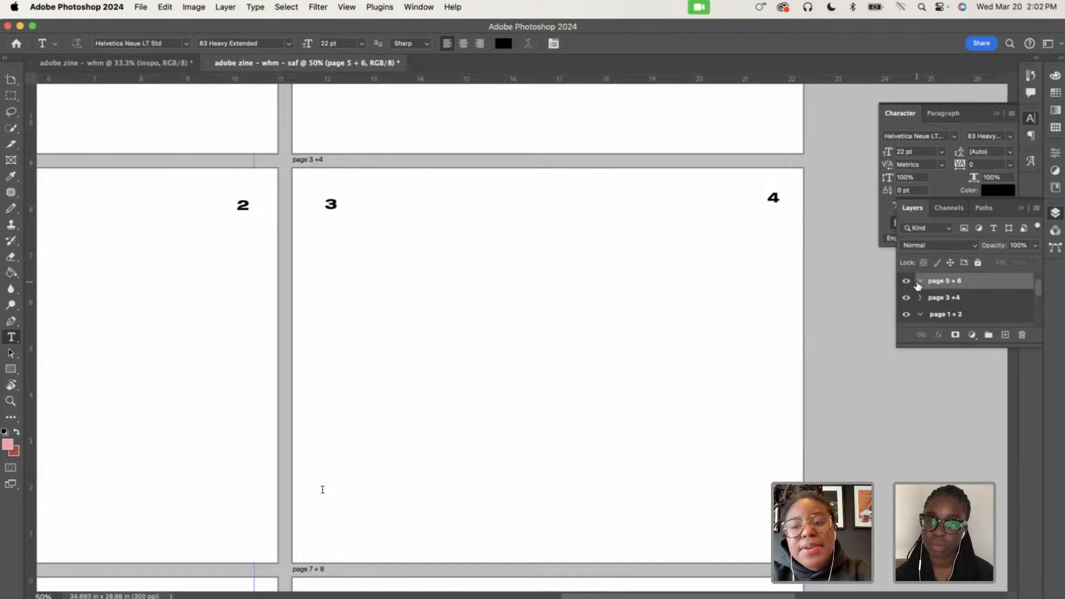
scroll(624, 362, "down", 5)
scroll(623, 363, "left", 6)
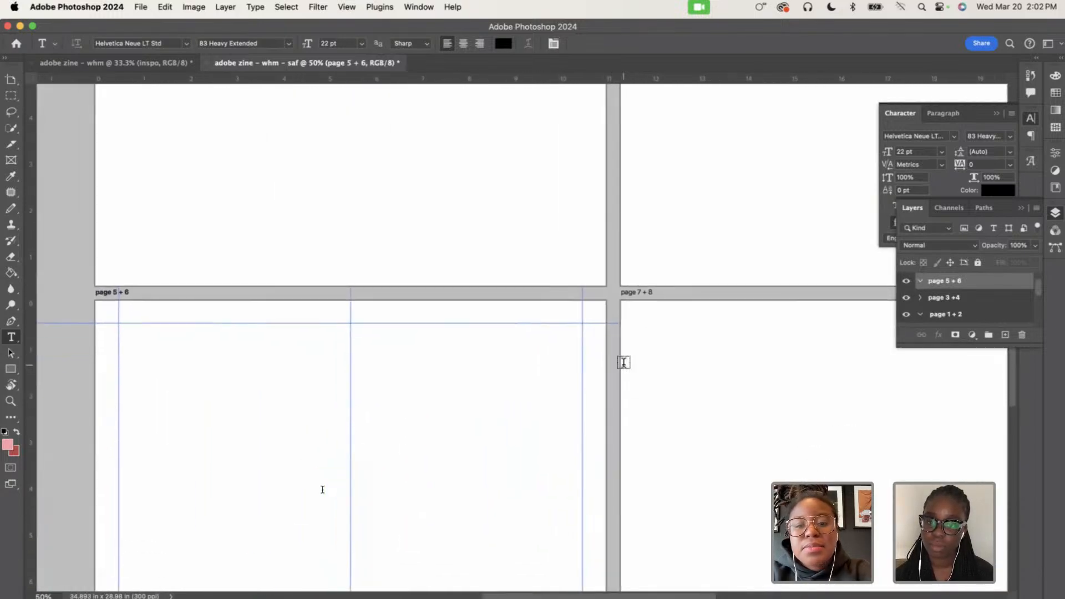
scroll(142, 444, "down", 3)
scroll(141, 444, "left", 2)
left_click(173, 320)
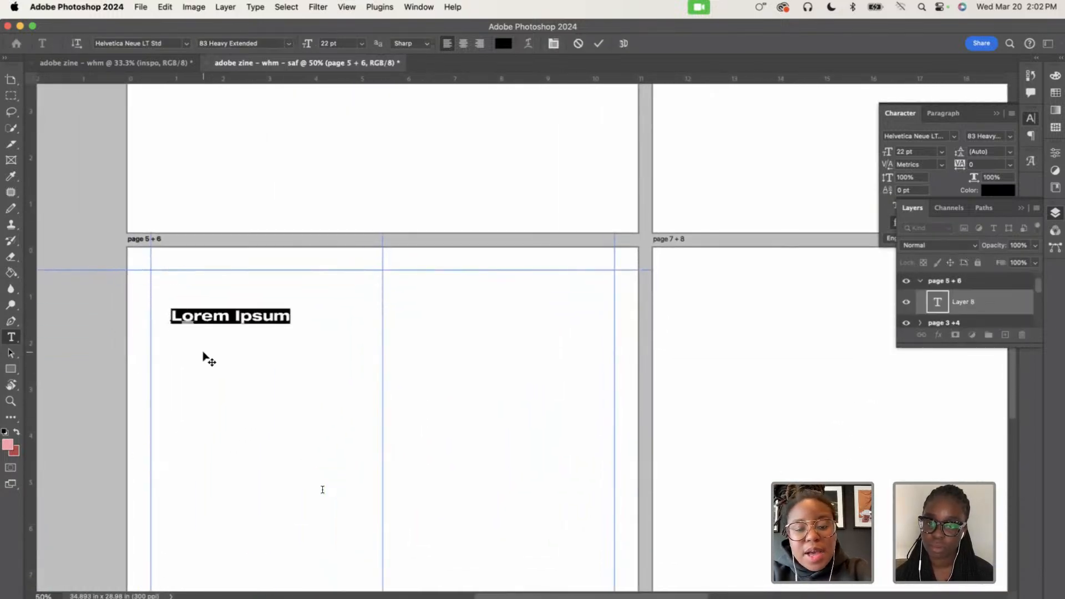
type("5")
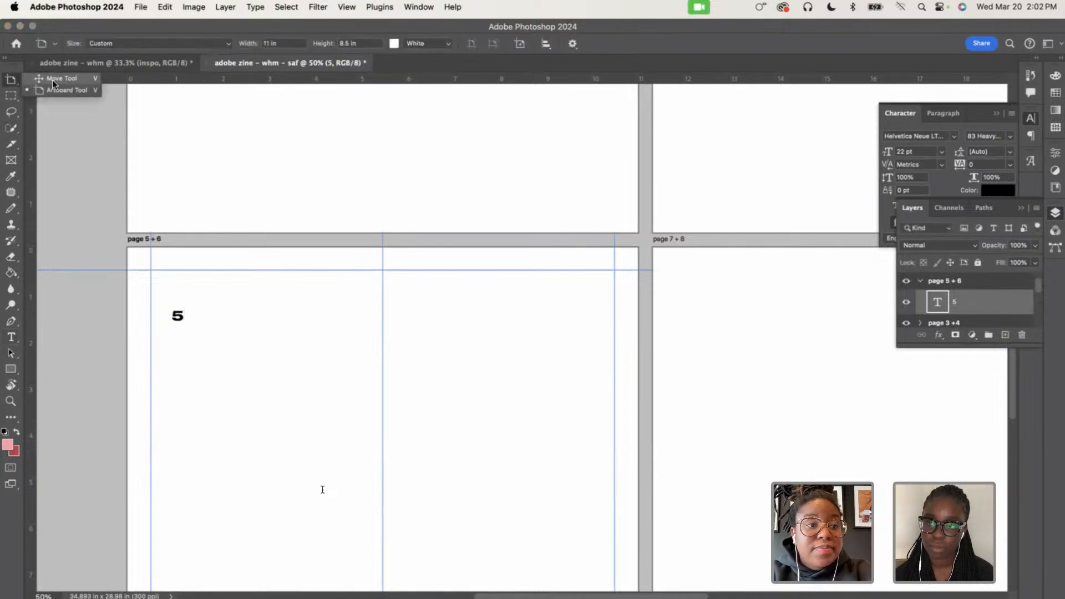
Move the page number "5" up and left toward the margin guides' corner, to about X 232 px, Y 230 px
left_click(11, 80)
key("super+t")
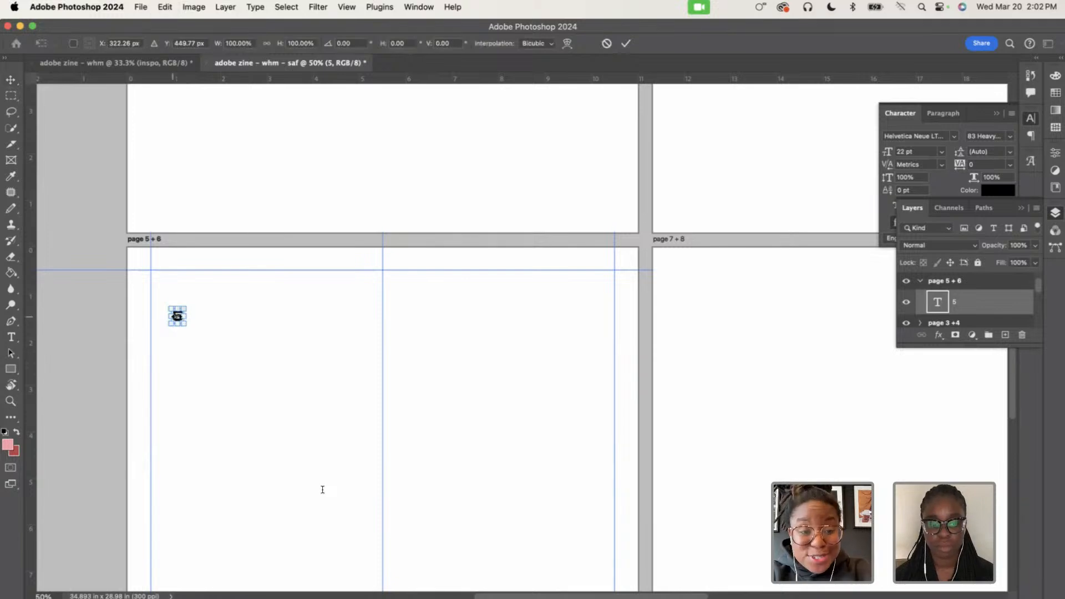
key("shift+Up")
key("shift+Up")
key("shift+Up")
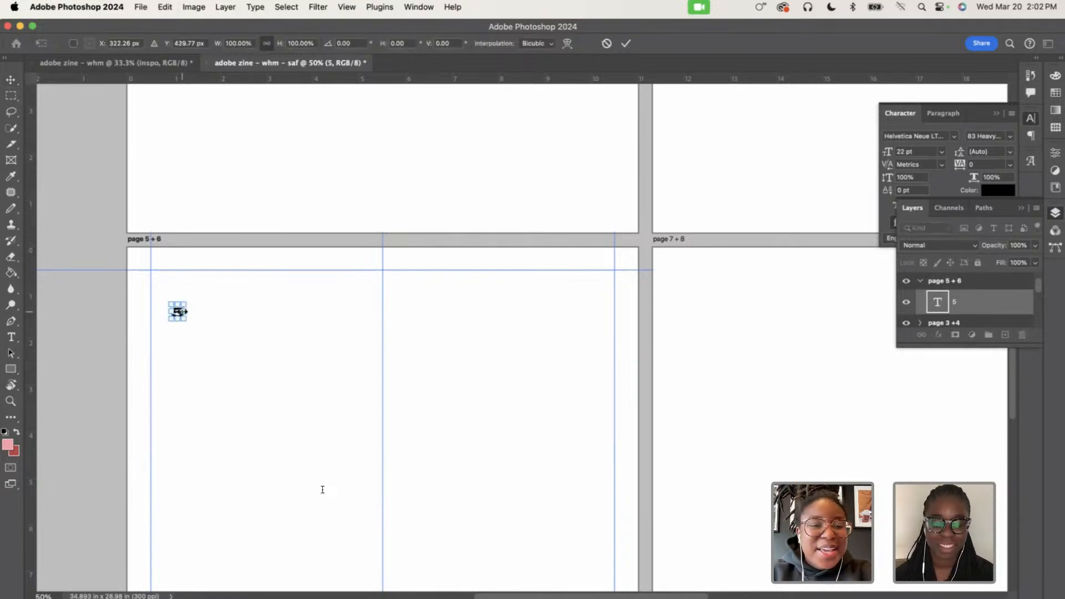
key("shift+Left")
key("shift+Left")
key("shift+Left")
key("shift+Left")
key("shift+Left")
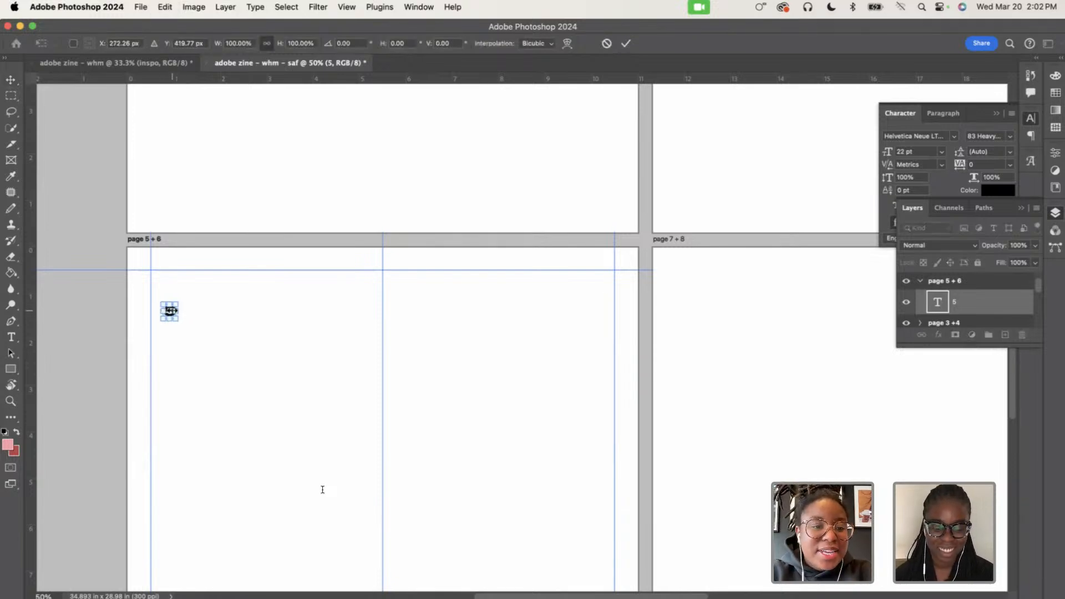
key("shift+Up")
key("shift+Up")
key("shift+Up")
key("shift+Up")
key("shift+Up")
key("shift+Up")
key("shift+Up")
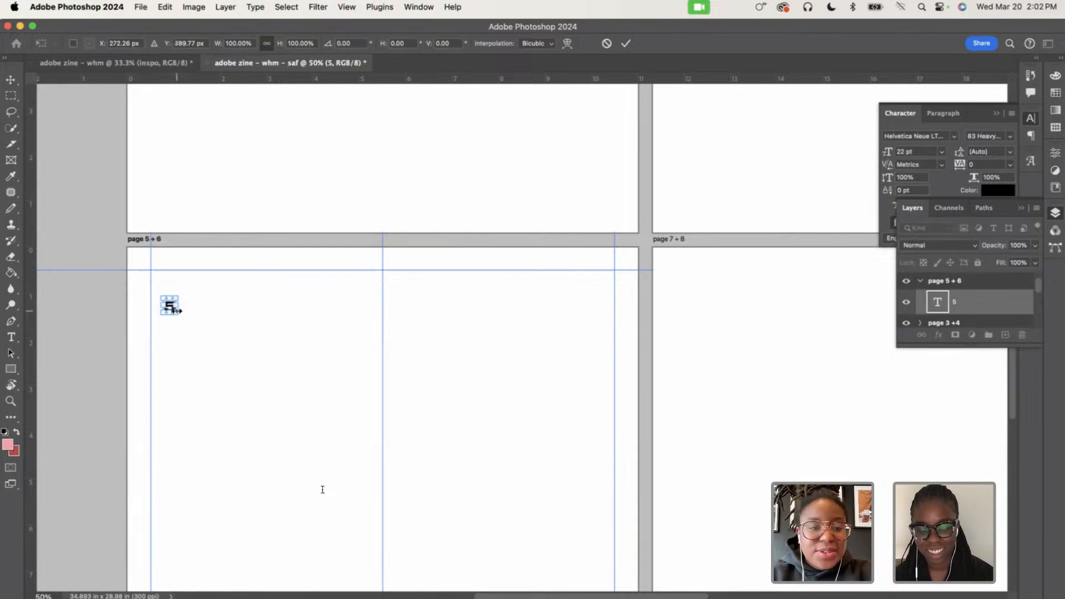
key("shift+Up")
key("shift+Up")
key("shift+Up")
key("shift+Up")
key("shift+Up")
key("shift+Up")
key("shift+Up")
key("shift+Up")
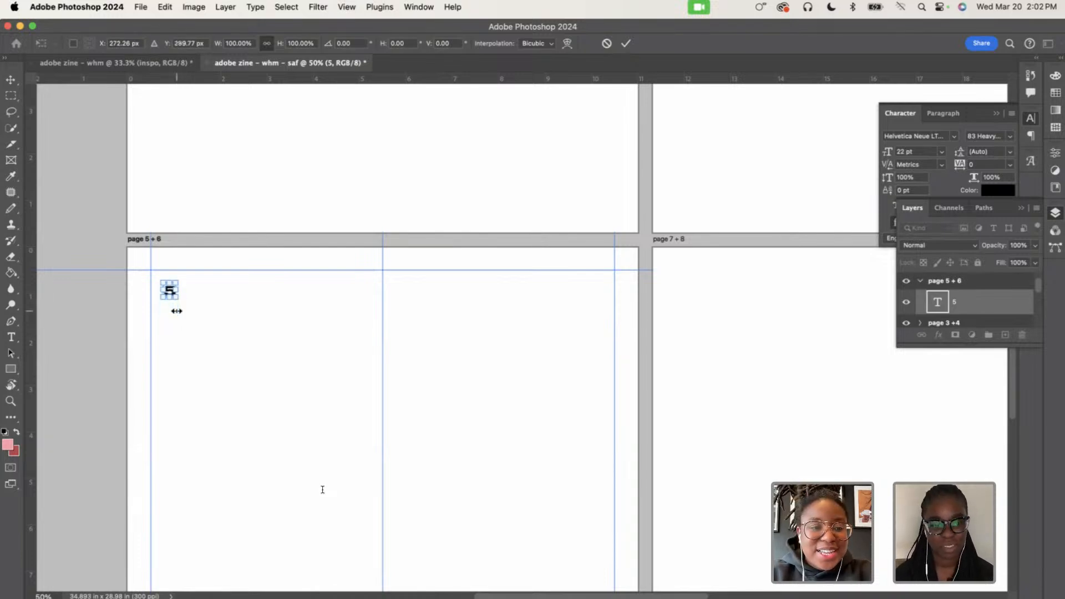
key("shift+Left")
key("shift+Up")
key("shift+Up")
key("shift+Up")
key("shift+Up")
key("shift+Left")
key("shift+Left")
key("shift+Left")
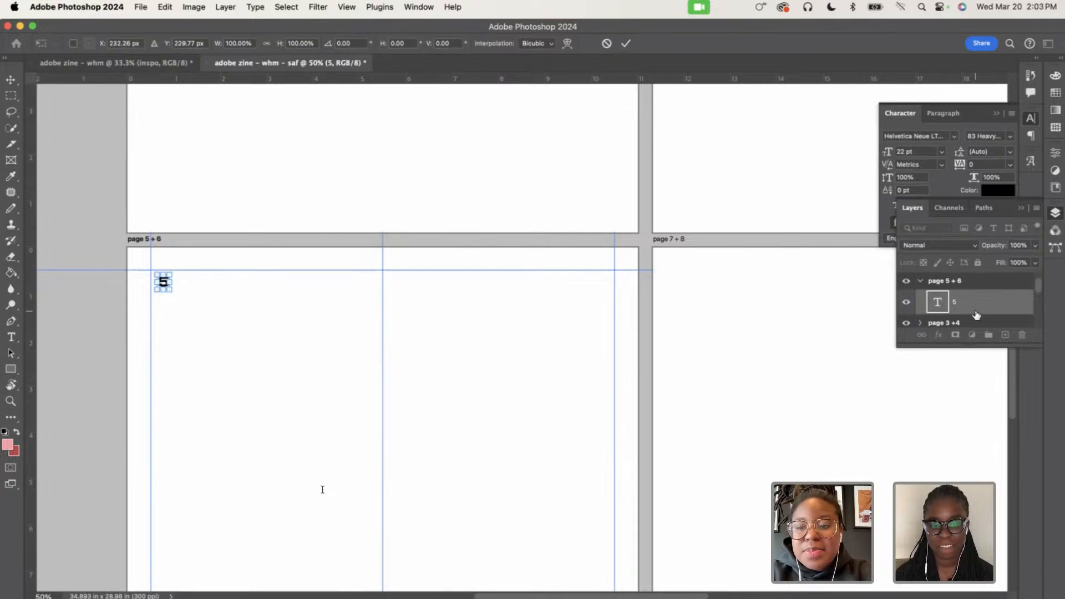
key("Return")
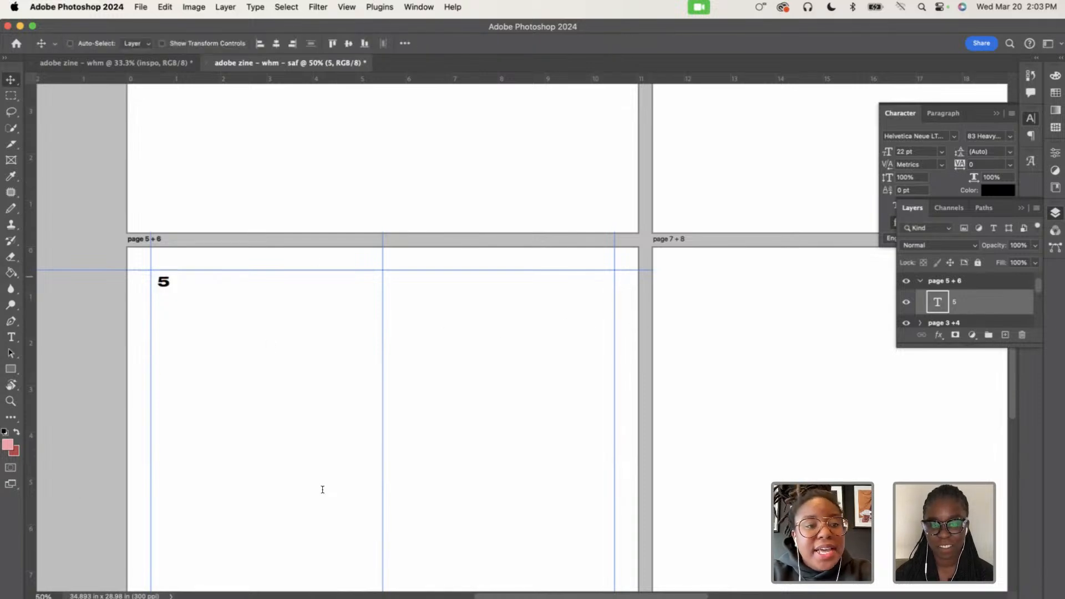
Add the page number "6" as text near the upper-right margin corner of the page 5 + 6 artboard
left_click(11, 337)
left_click(581, 300)
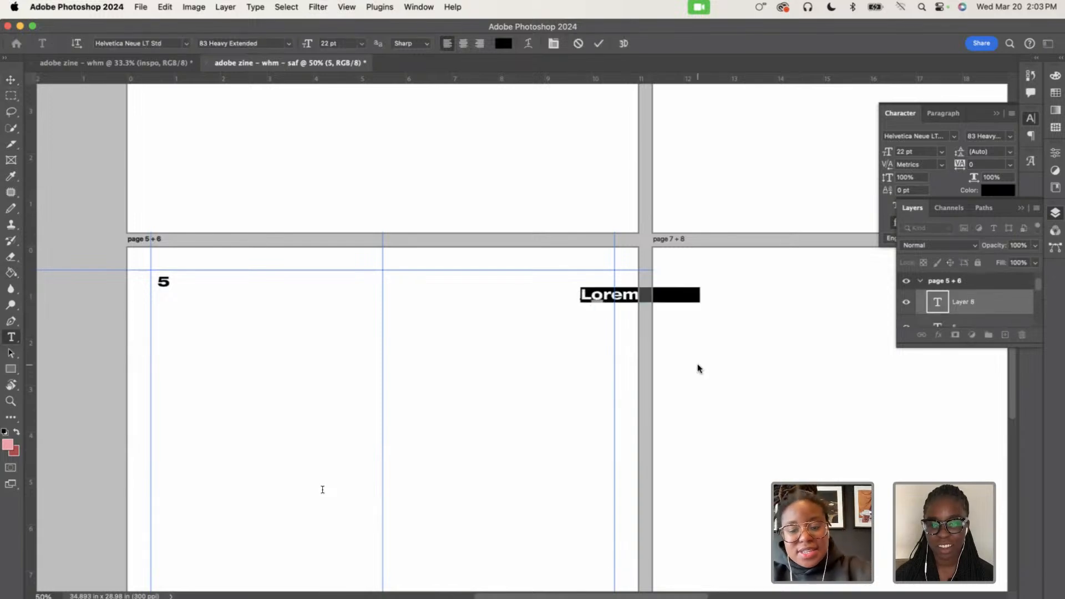
type("6")
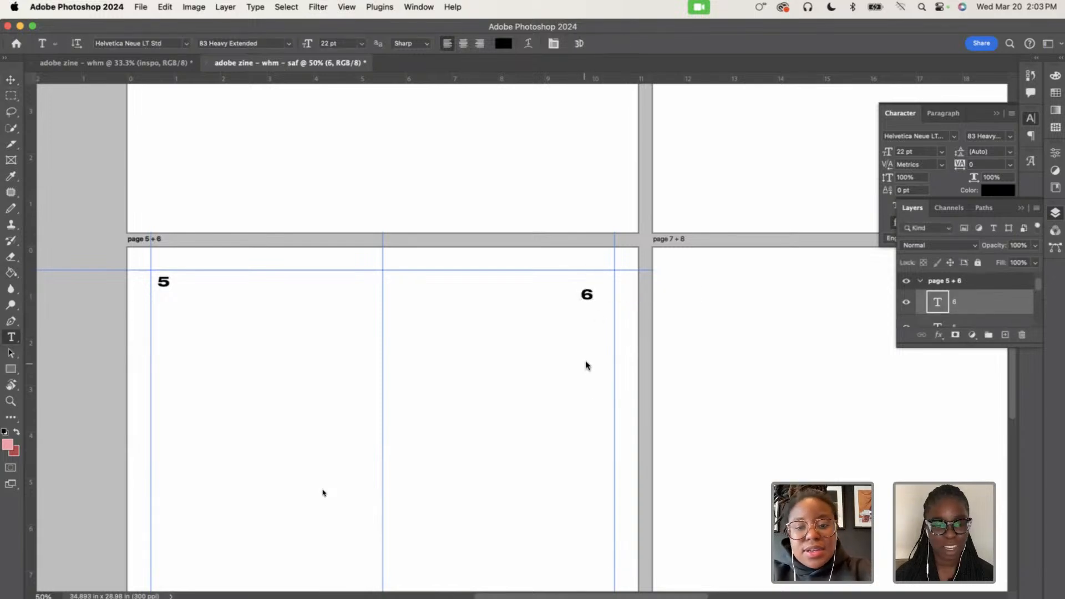
left_click(584, 360)
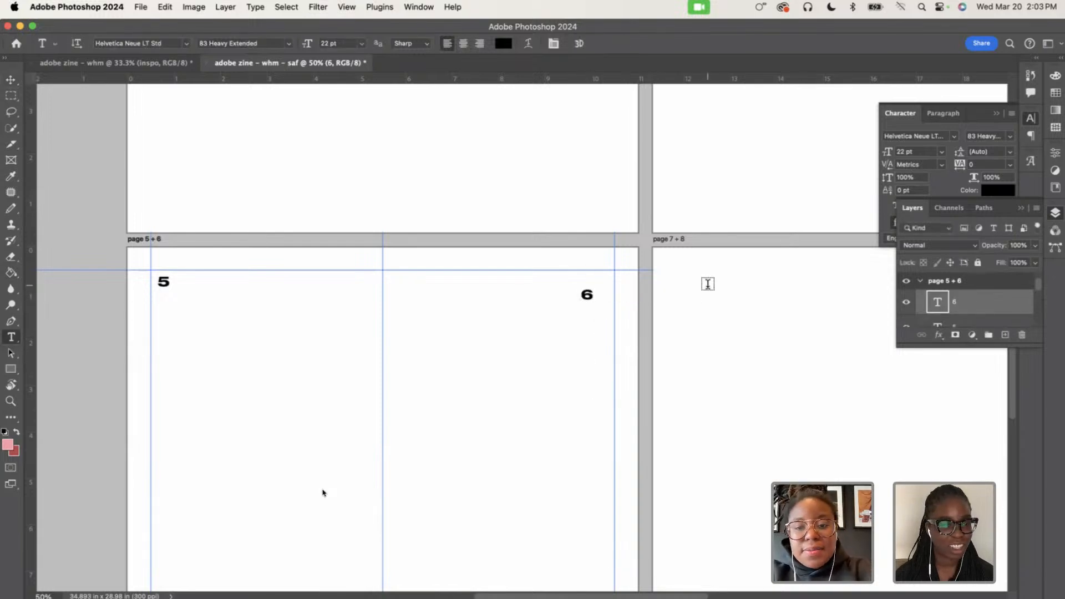
Collapse the page 5 + 6 artboard's layers and add the page number 7 in the upper-left corner of the page 7 + 8 artboard
left_click(921, 281)
scroll(941, 299, "up", 1)
left_click(936, 282)
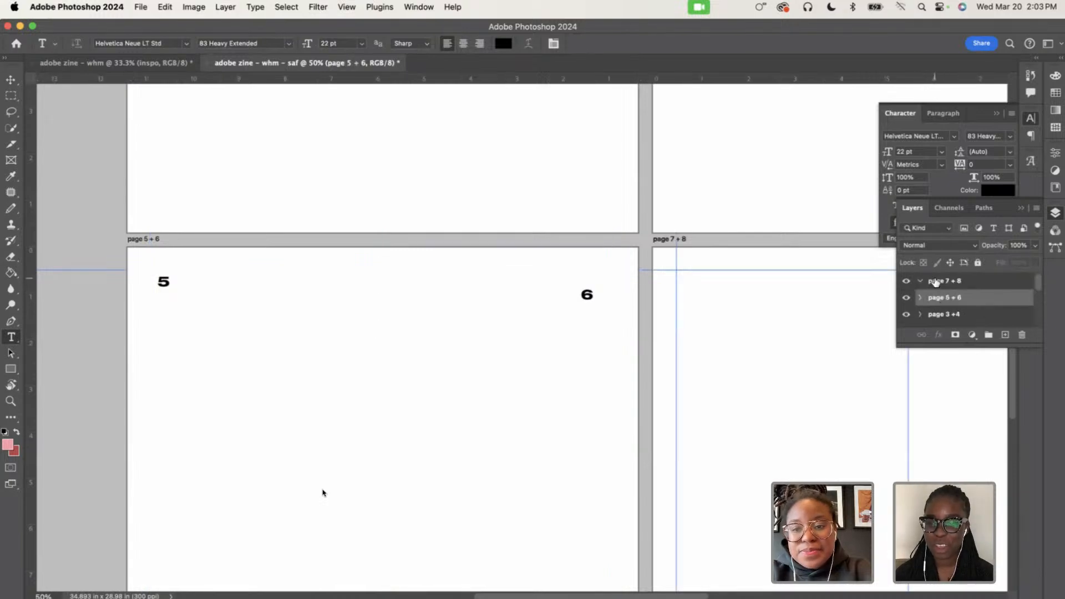
scroll(647, 360, "right", 3)
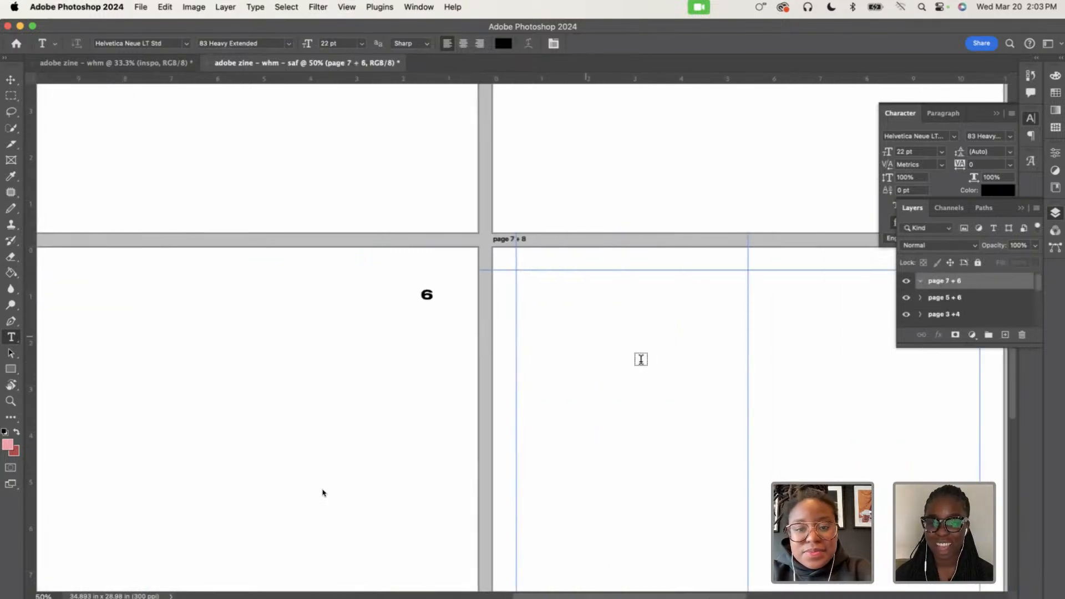
left_click(533, 288)
type("7")
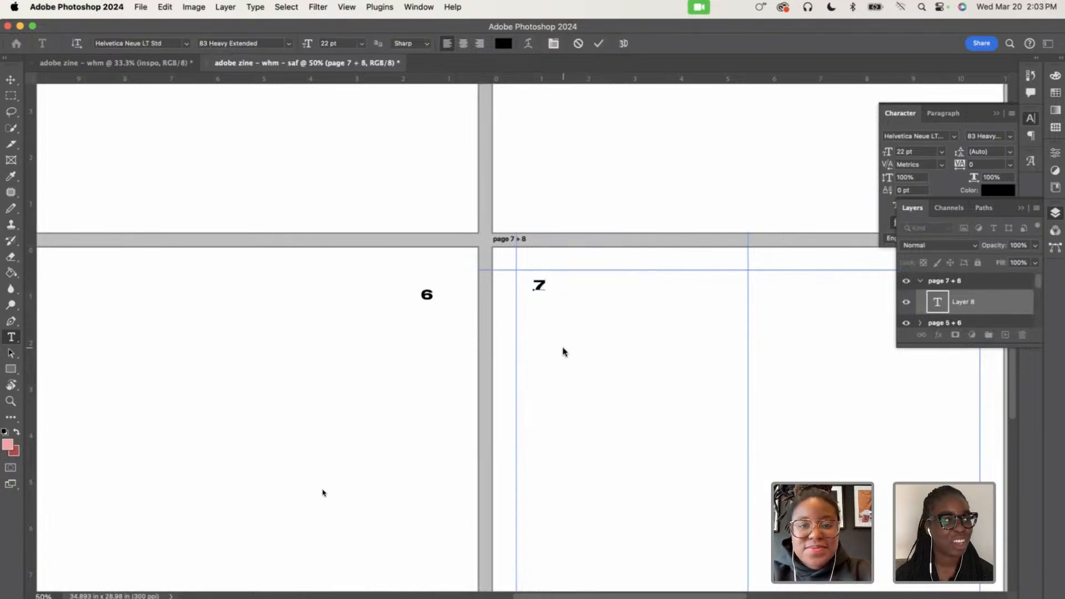
key("Escape")
Add the page number 8 in the upper-right corner of the page 7 + 8 artboard
scroll(715, 266, "right", 3)
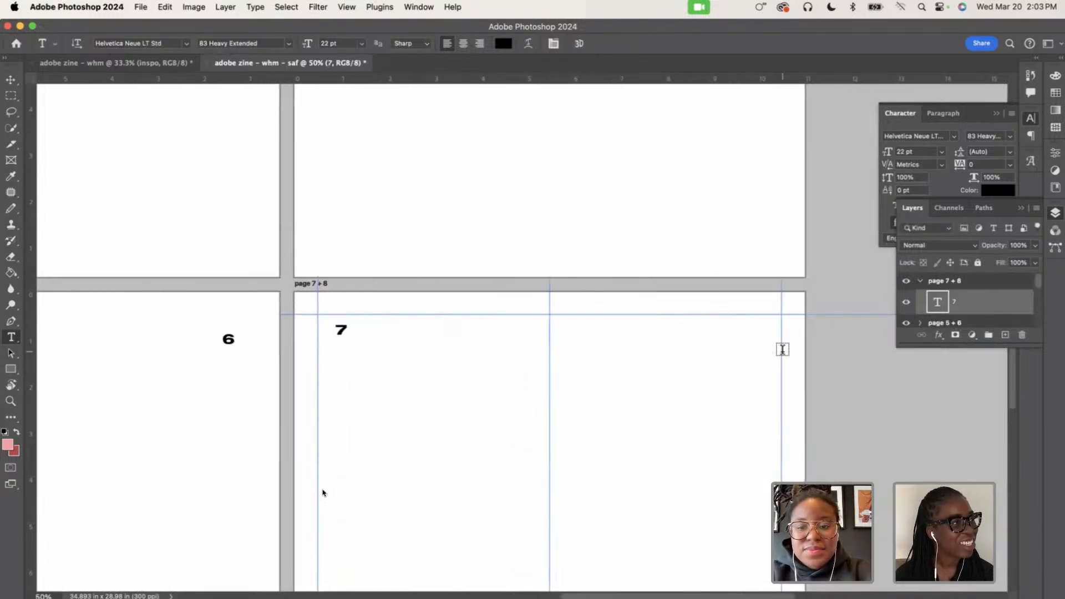
left_click(765, 345)
type("8")
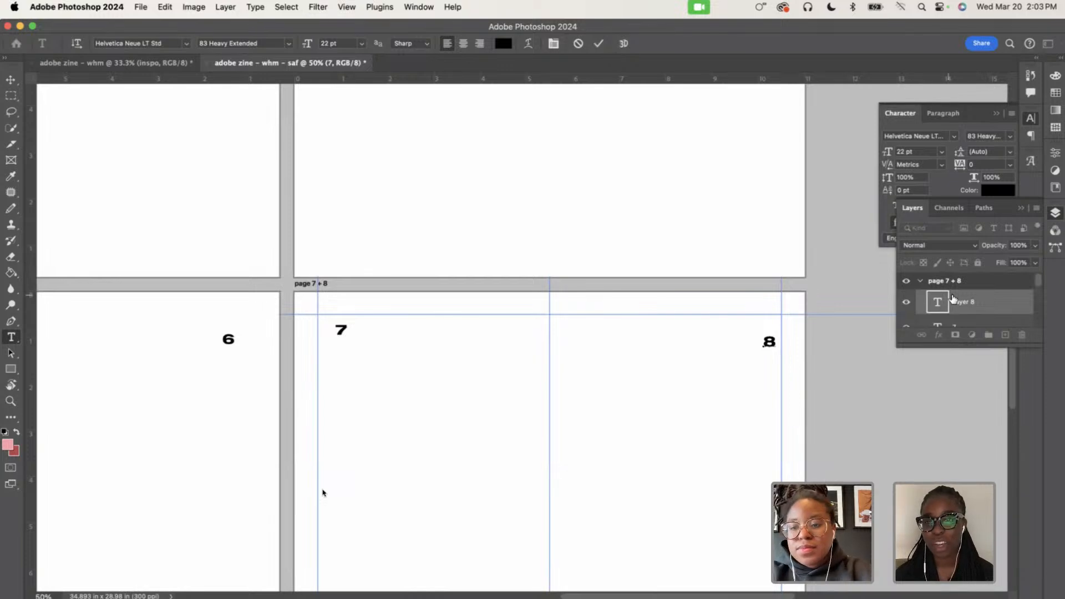
key("Escape")
Collapse the layers of the page 7 + 8 and page 1 + 2 artboards and select the front + back cover artboard
scroll(532, 298, "up", 15)
scroll(532, 298, "left", 5)
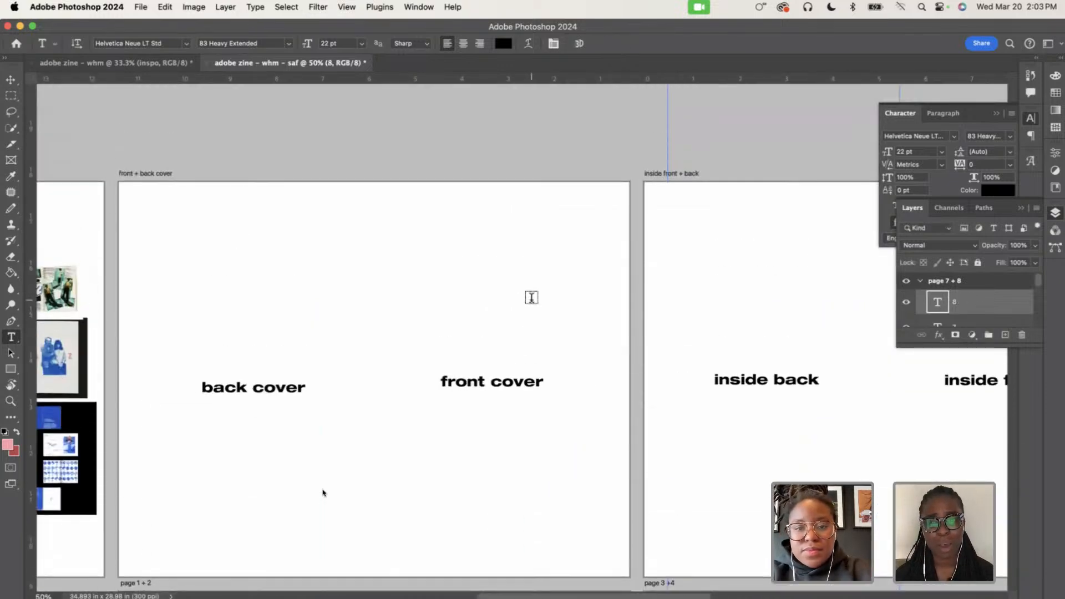
left_click(921, 281)
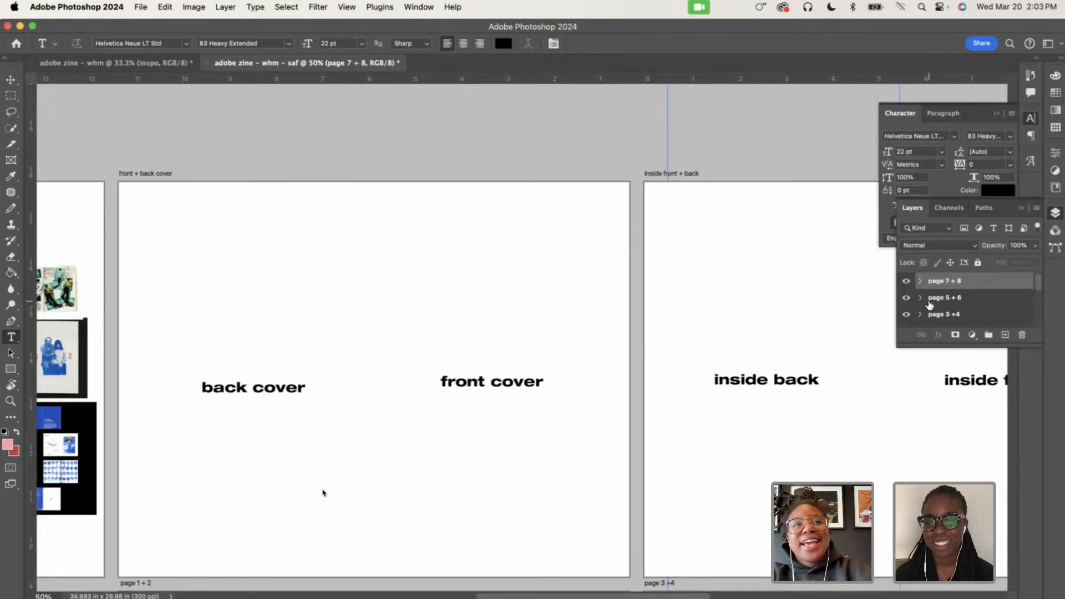
scroll(941, 327, "down", 5)
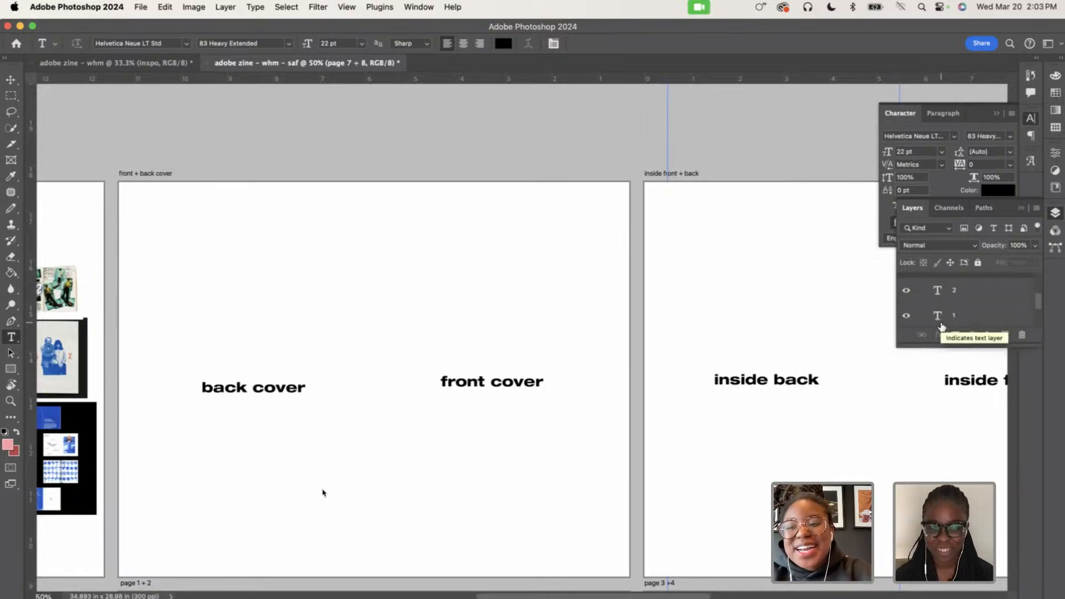
scroll(941, 327, "up", 2)
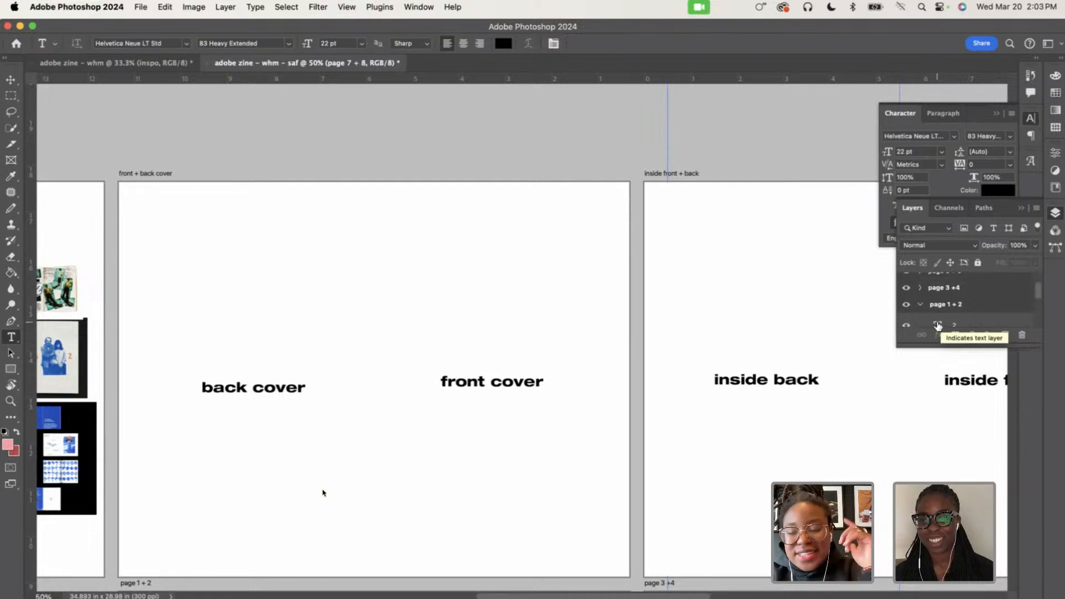
left_click(918, 306)
left_click(922, 305)
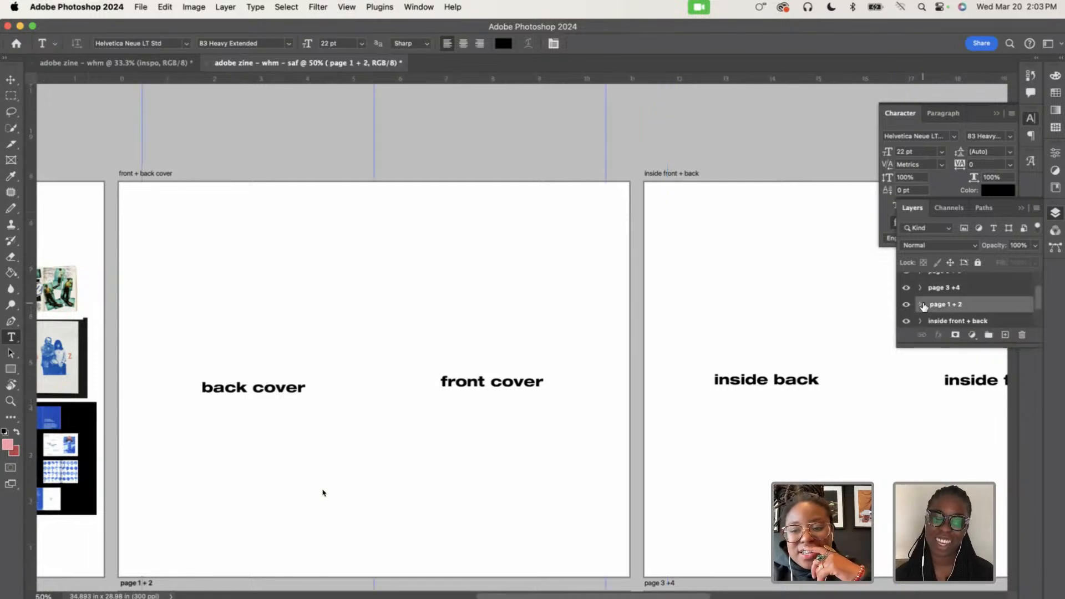
left_click(929, 319)
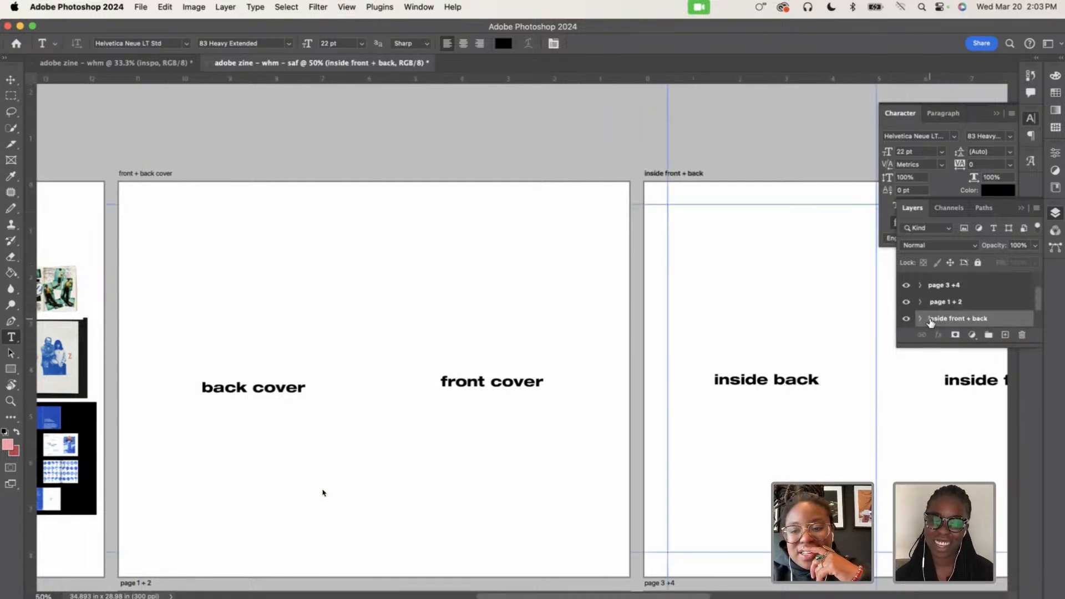
scroll(962, 313, "down", 2)
left_click(955, 302)
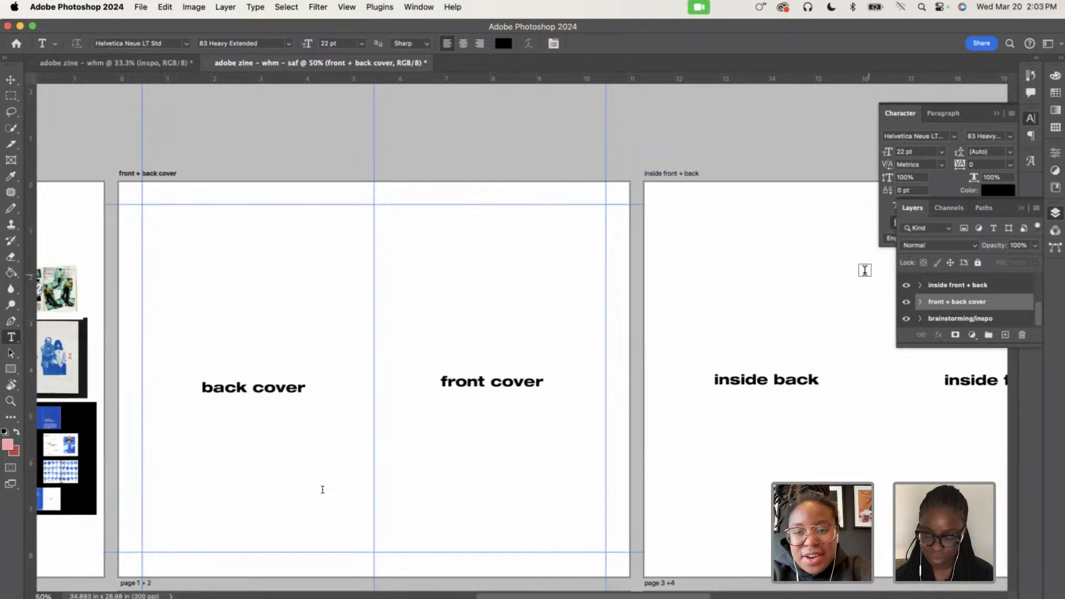
left_click(783, 240)
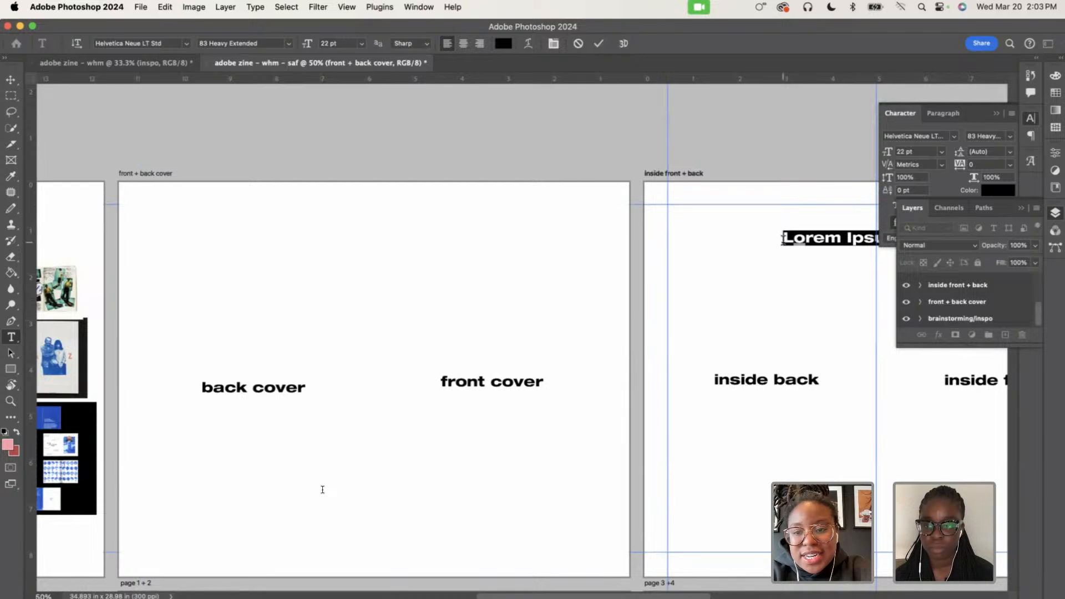
left_click(943, 291)
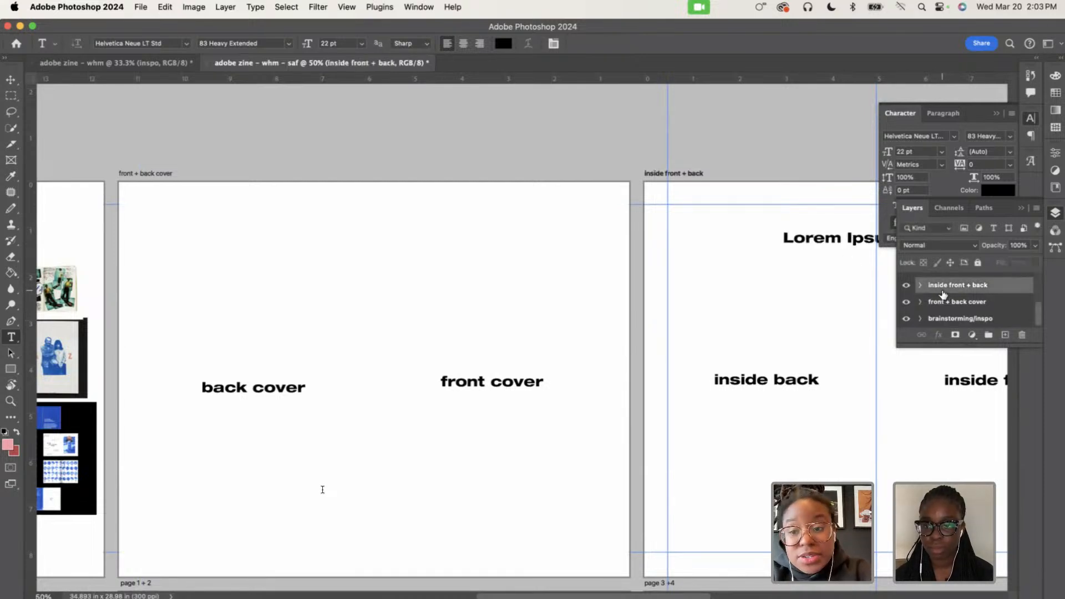
left_click(943, 301)
Lock the inside front + back artboard
left_click(979, 285)
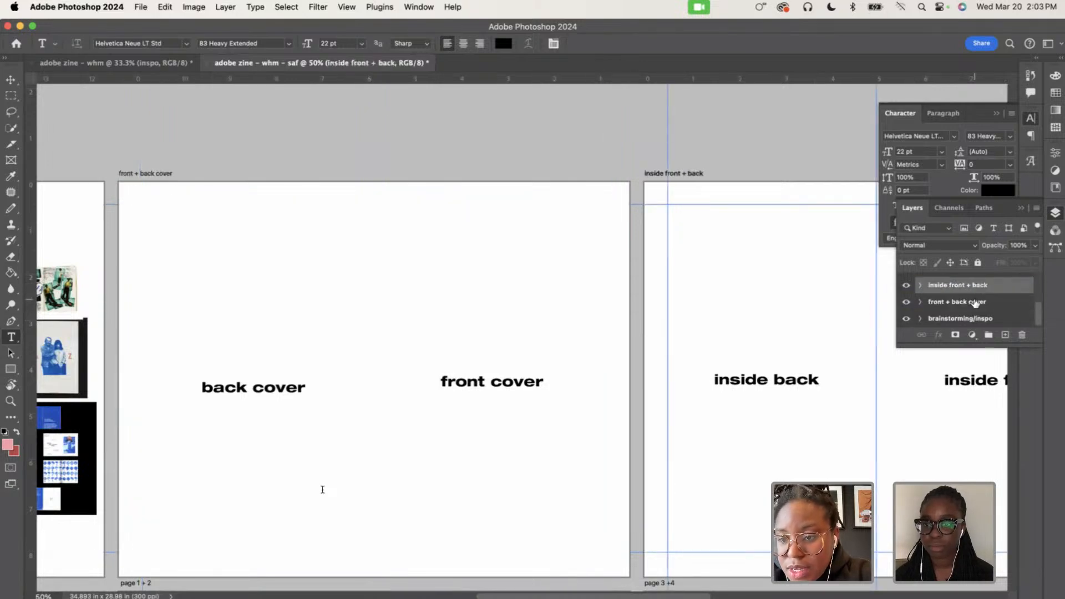
left_click(978, 263)
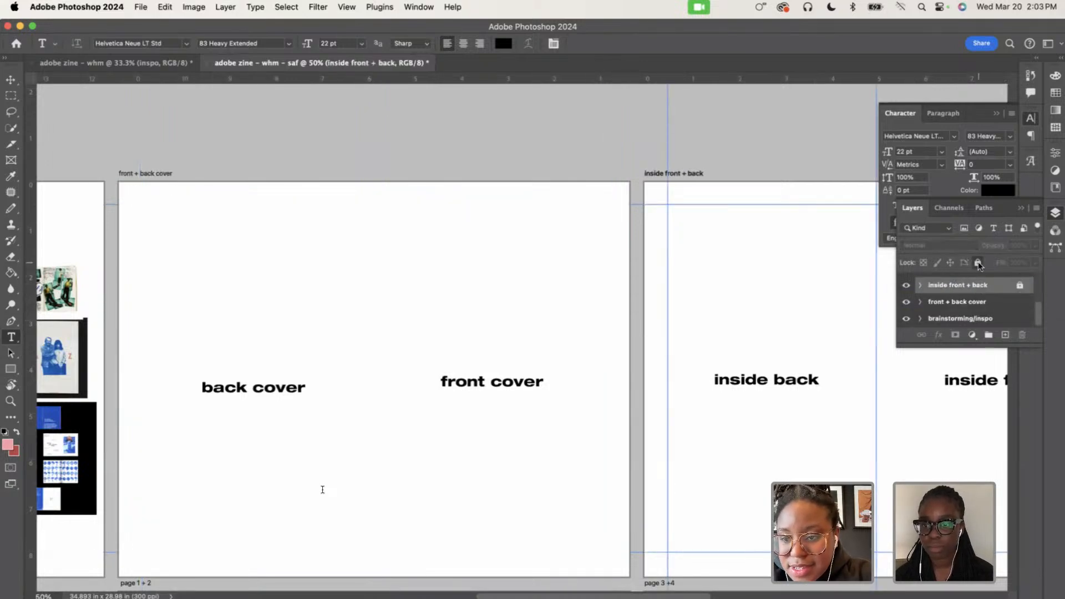
Try repositioning a Lorem Ipsum placeholder text above the "inside back" label on the locked artboard, and delete its layer
left_click(758, 285)
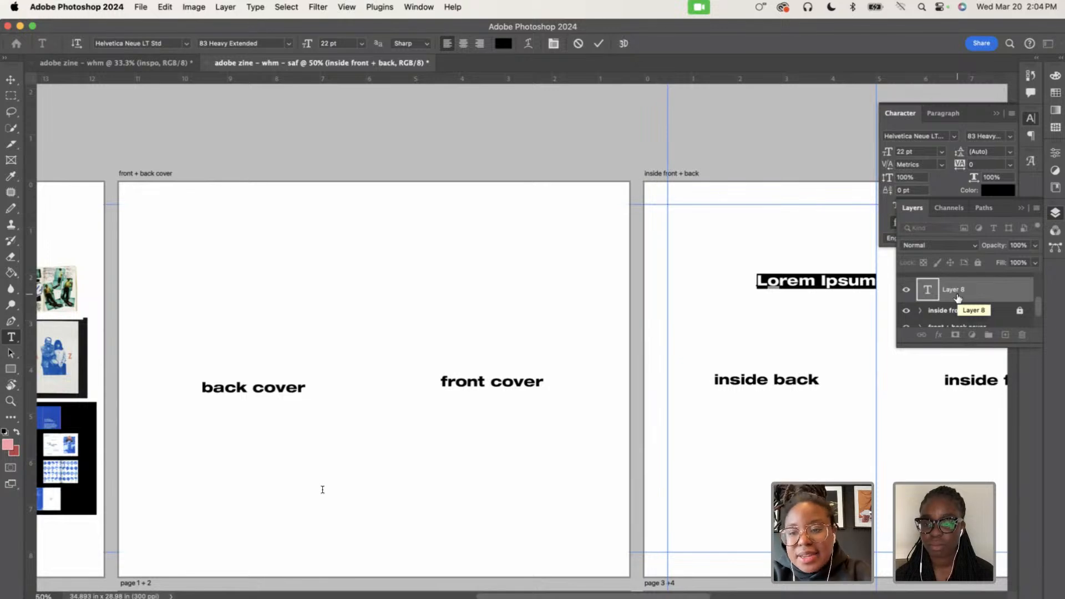
left_click(967, 293)
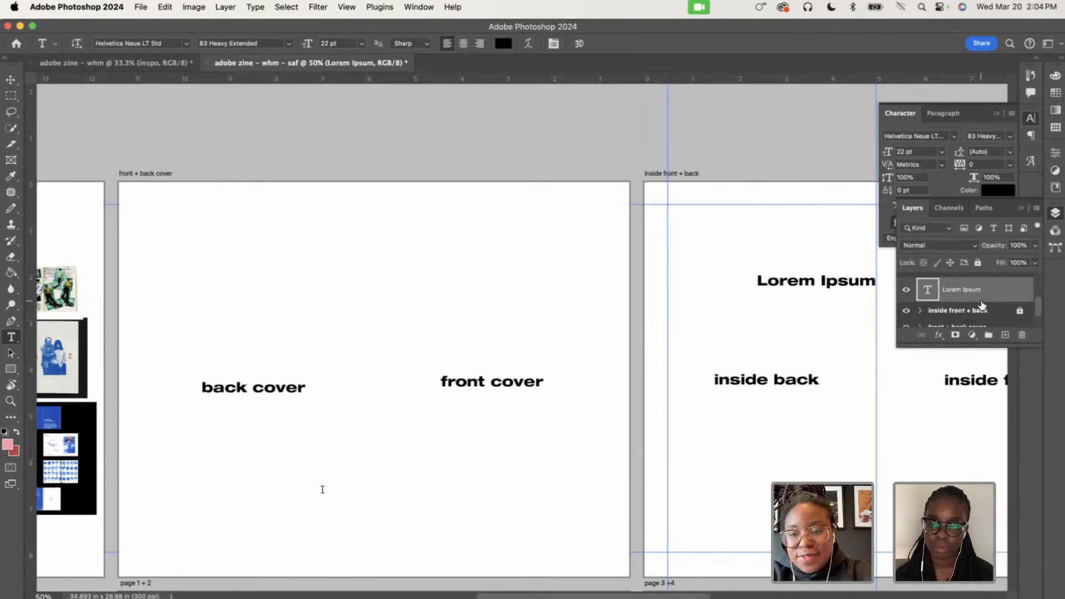
key("super+t")
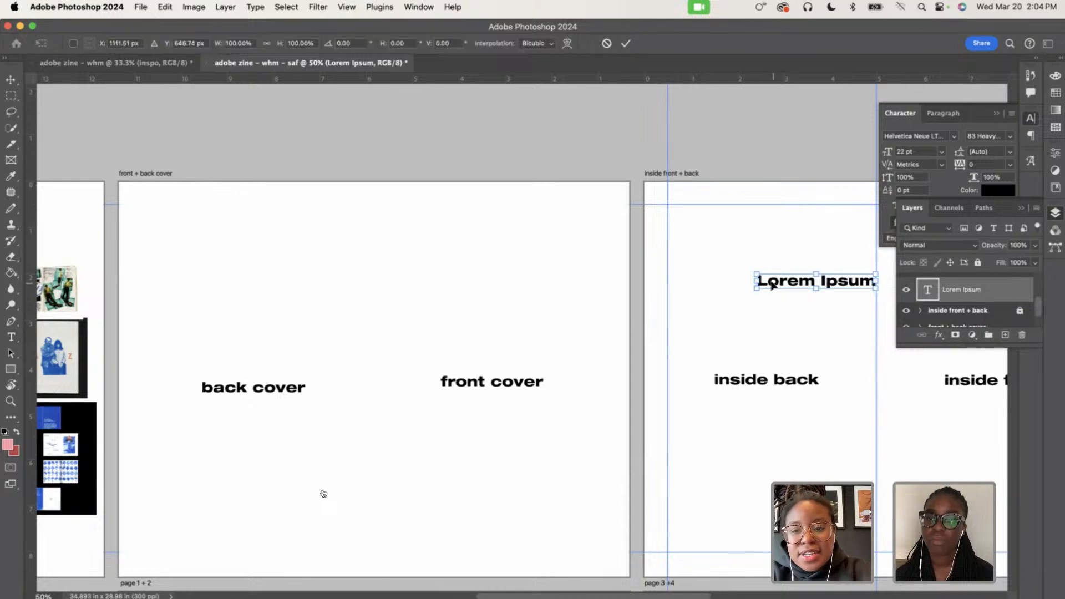
left_click_drag(686, 67, 471, 160)
left_click_drag(430, 194, 732, 273)
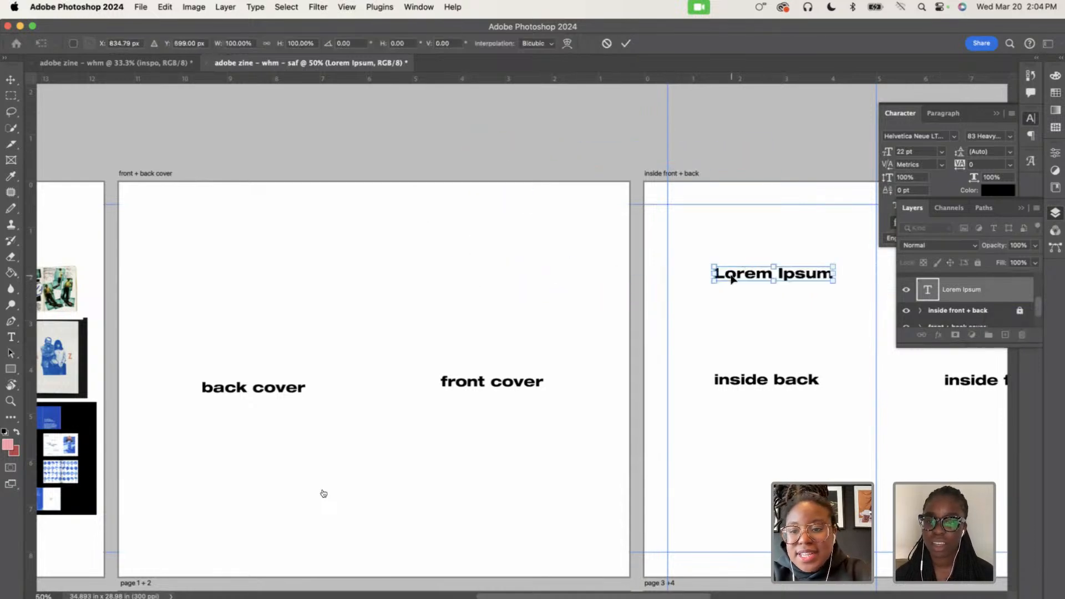
key("Return")
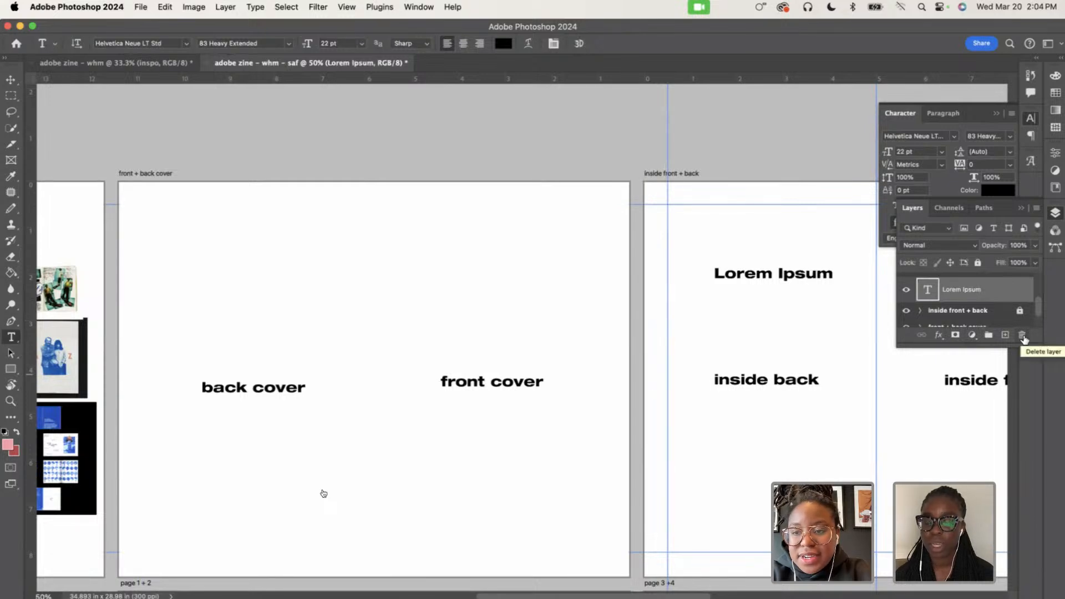
left_click(1022, 336)
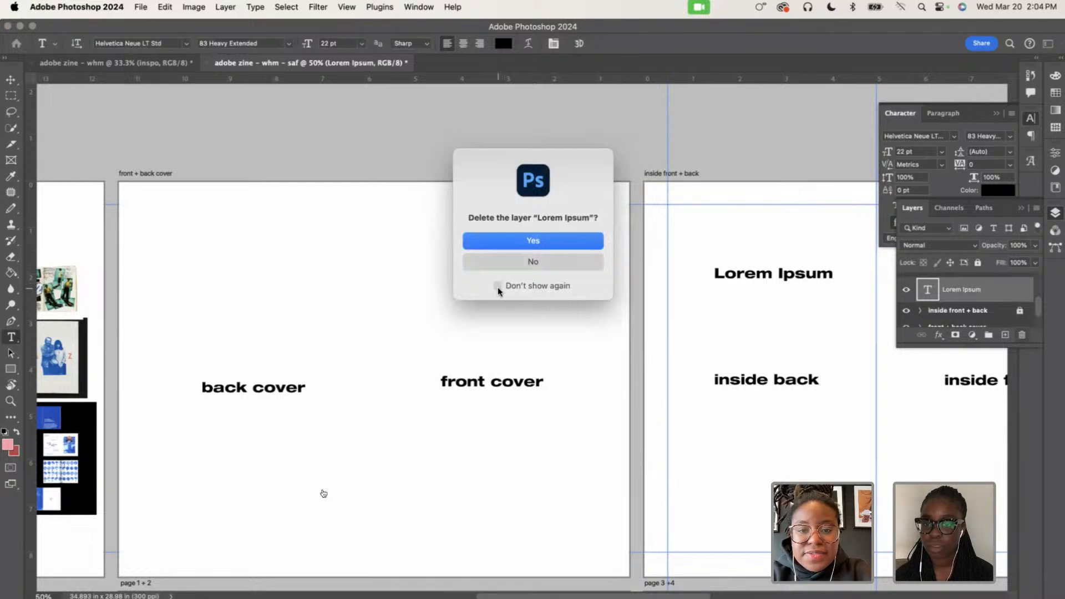
left_click(505, 240)
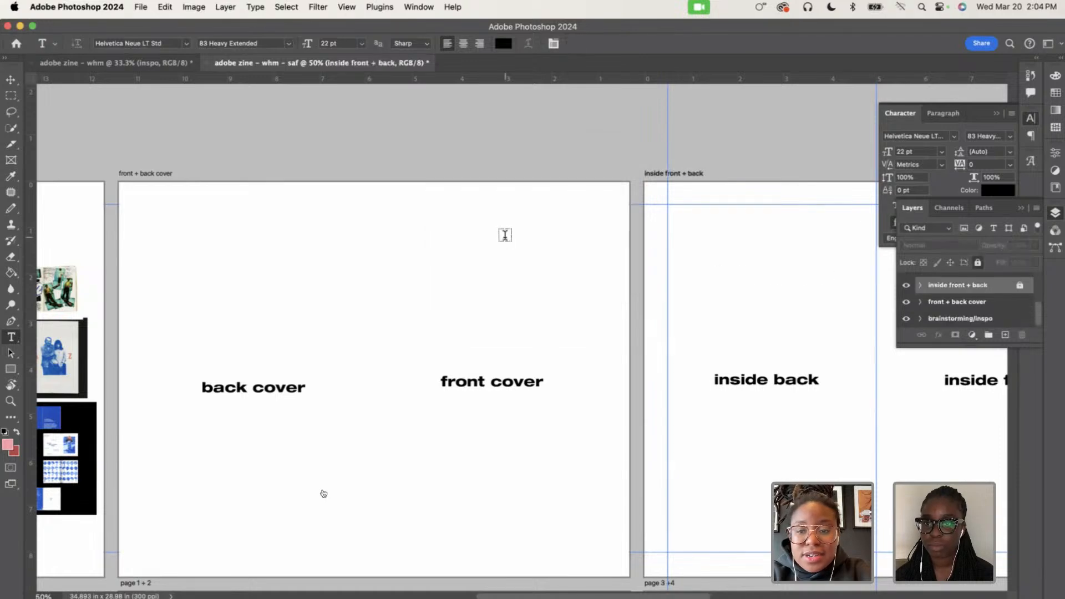
Select the front + back cover artboard and reset the foreground and background colors to their defaults
left_click(944, 302)
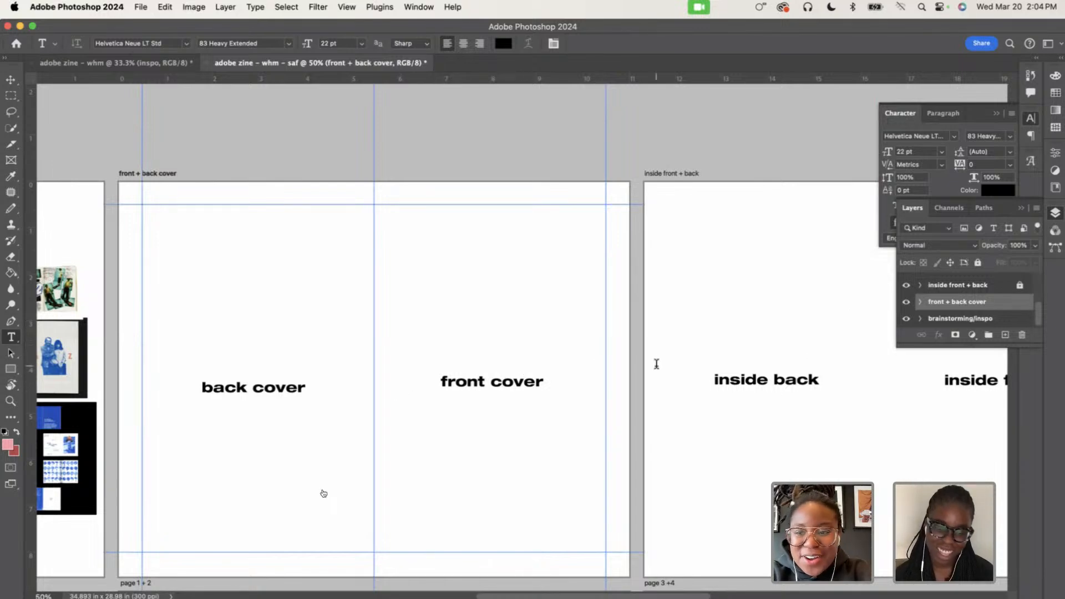
scroll(363, 345, "left", 10)
scroll(364, 346, "down", 3)
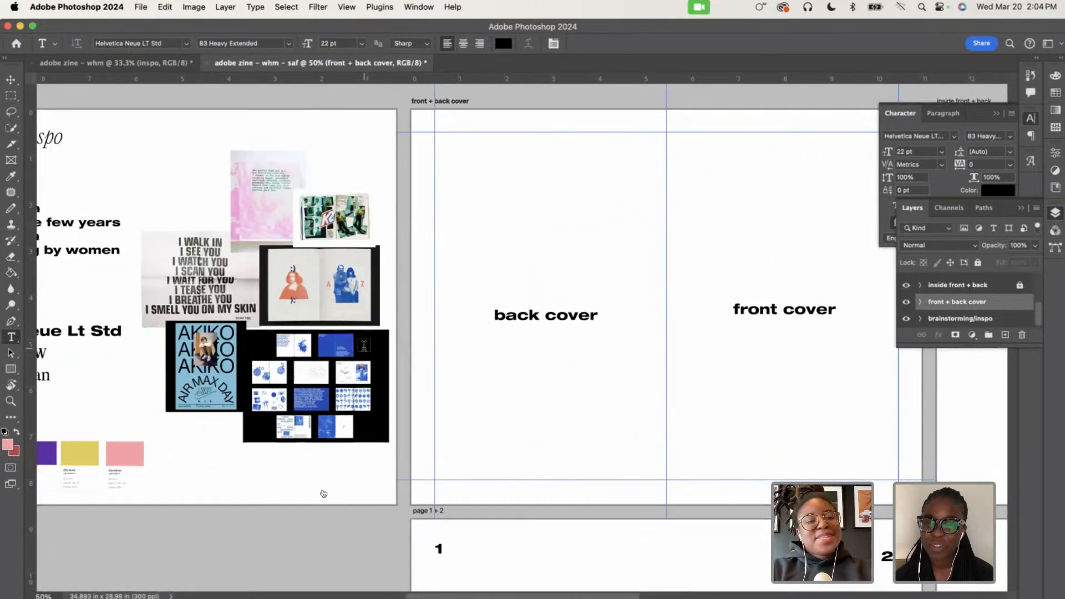
left_click(5, 432)
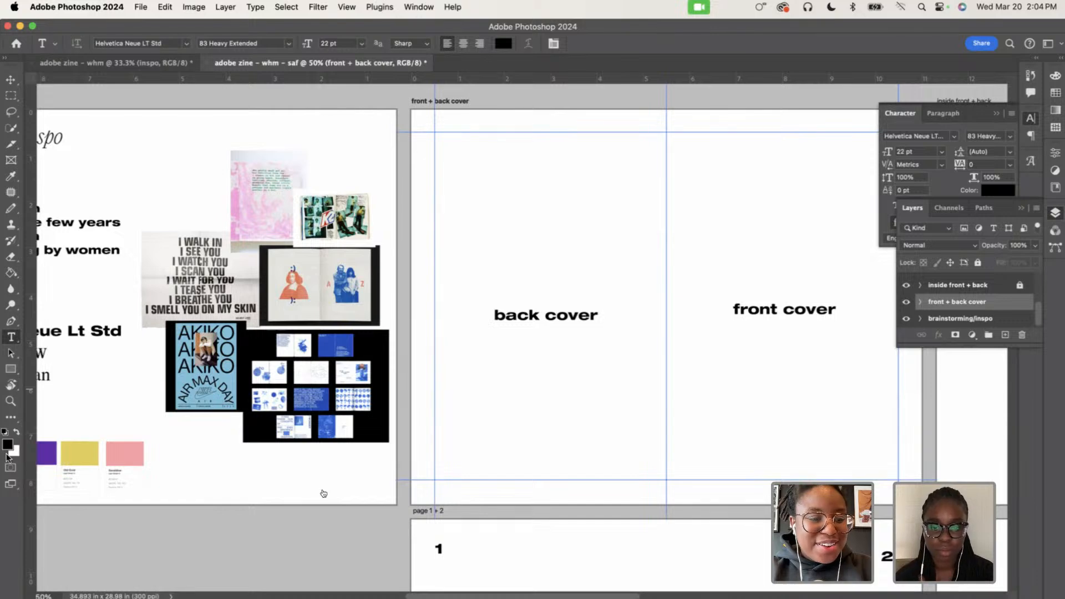
scroll(324, 493, "left", 3)
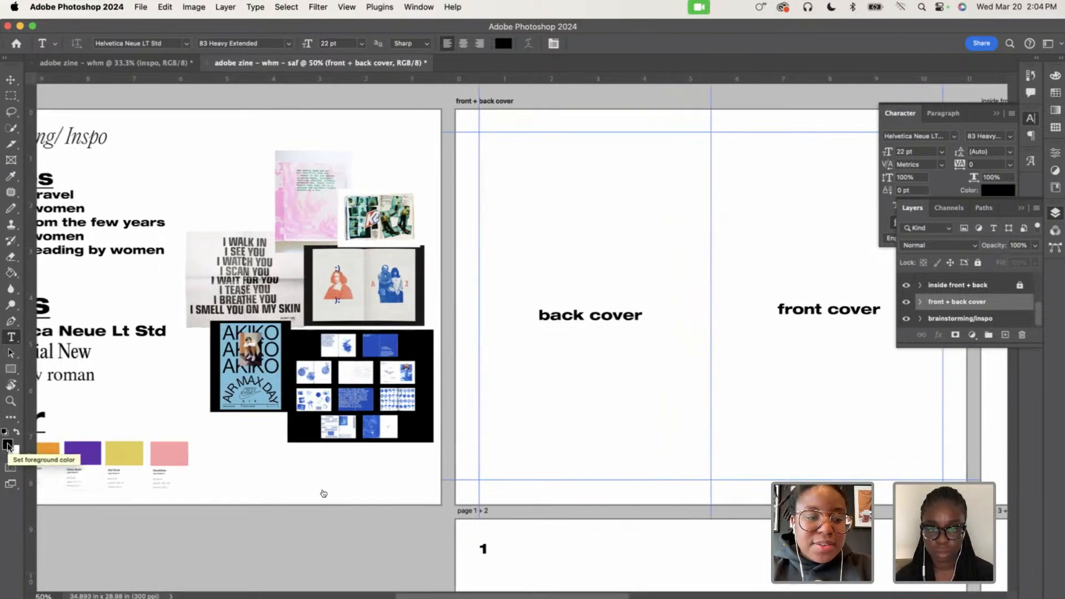
Set the foreground color to the pink #fc9fa3 sampled from the palette on the brainstorming/inspo artboard
left_click(7, 444)
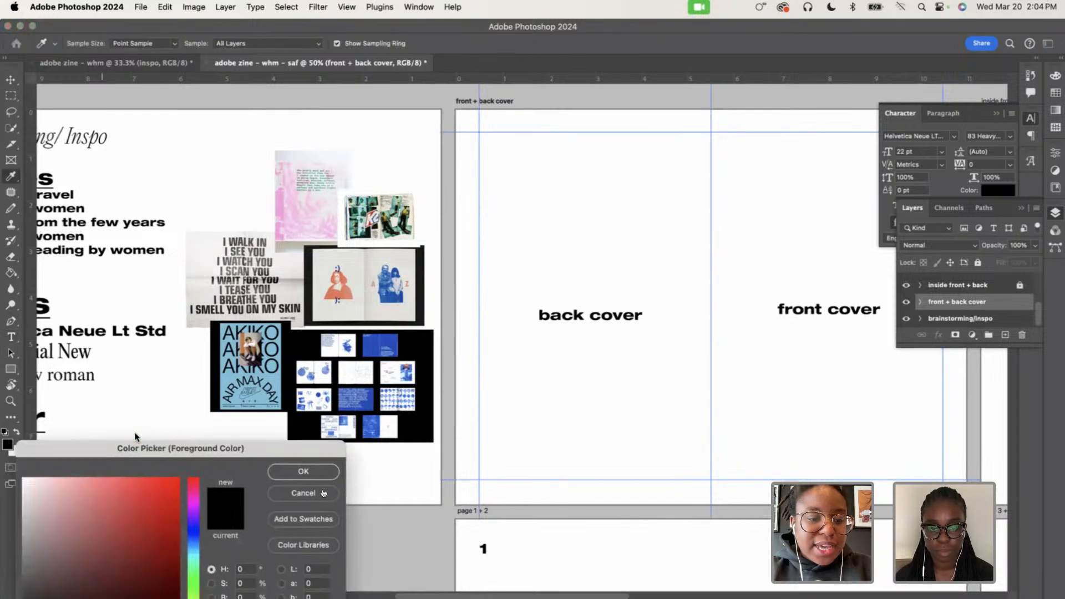
left_click_drag(103, 468, 402, 192)
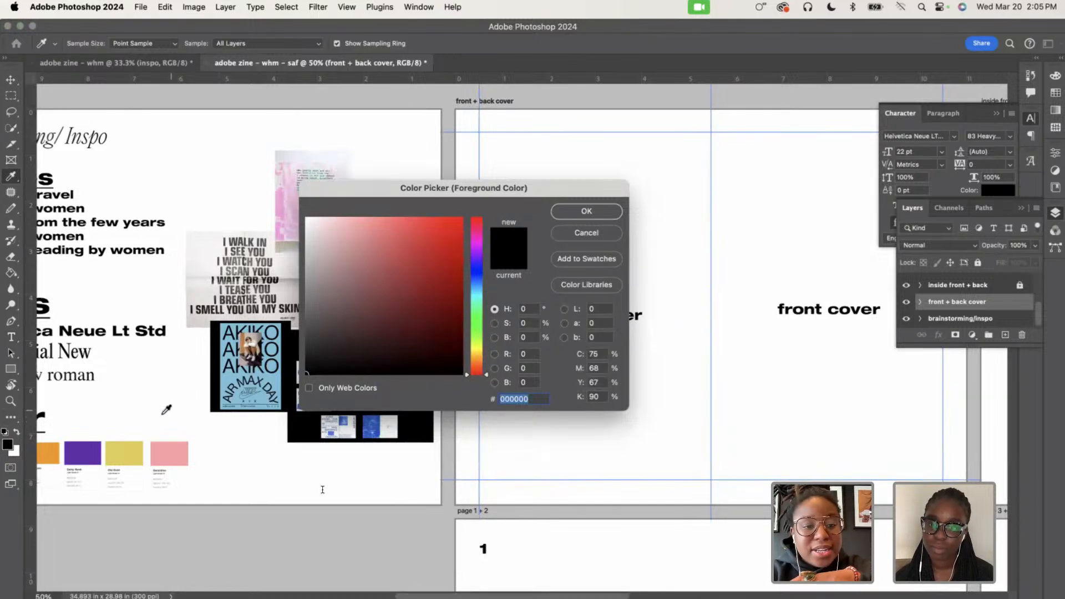
left_click(167, 454)
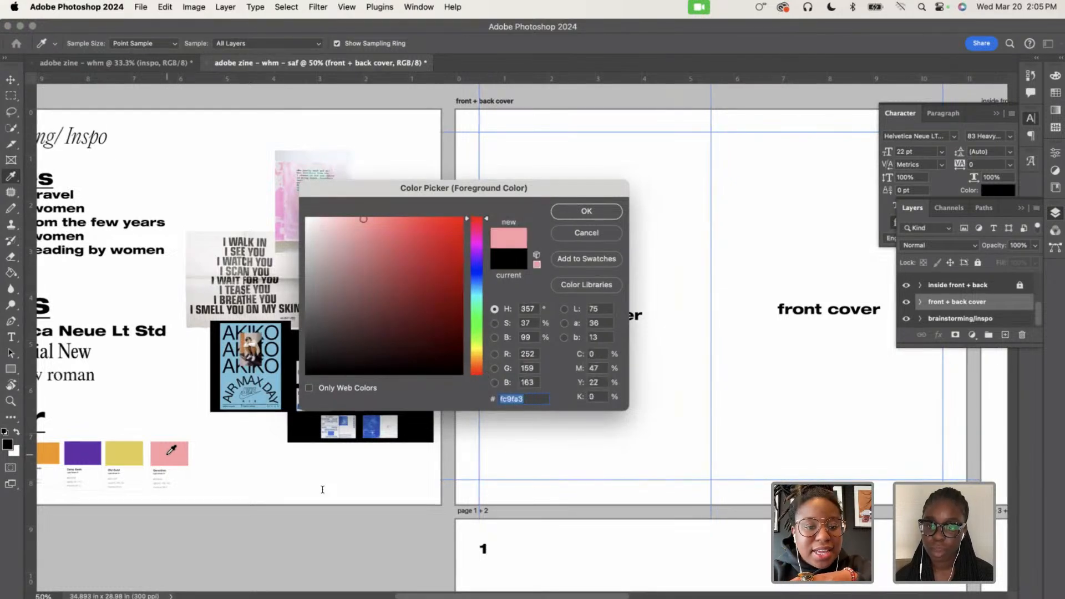
left_click(570, 211)
Compare the foreground color's hex code with the code printed under the pink Geraldine swatch
scroll(268, 375, "down", 3)
scroll(267, 375, "left", 5)
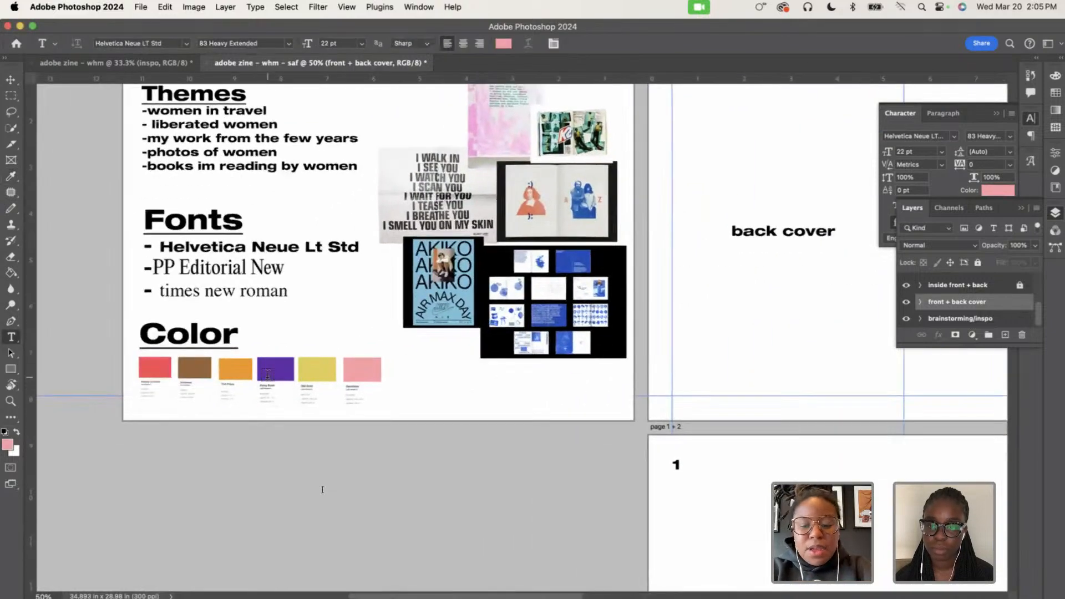
scroll(268, 375, "left", 4)
scroll(268, 375, "down", 1)
scroll(268, 375, "up", 10)
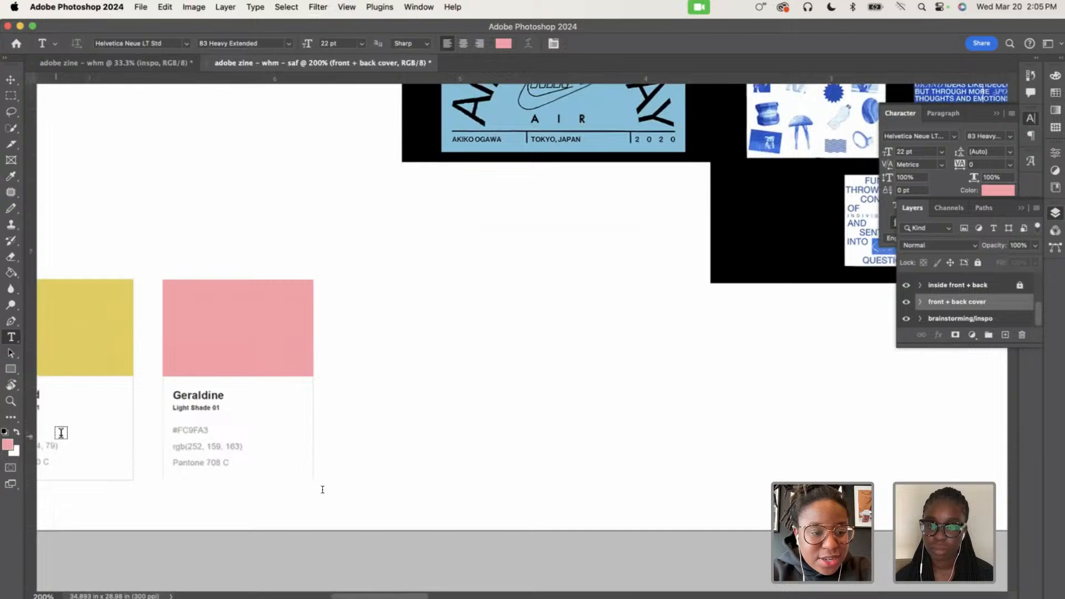
left_click(8, 445)
left_click_drag(427, 185, 507, 151)
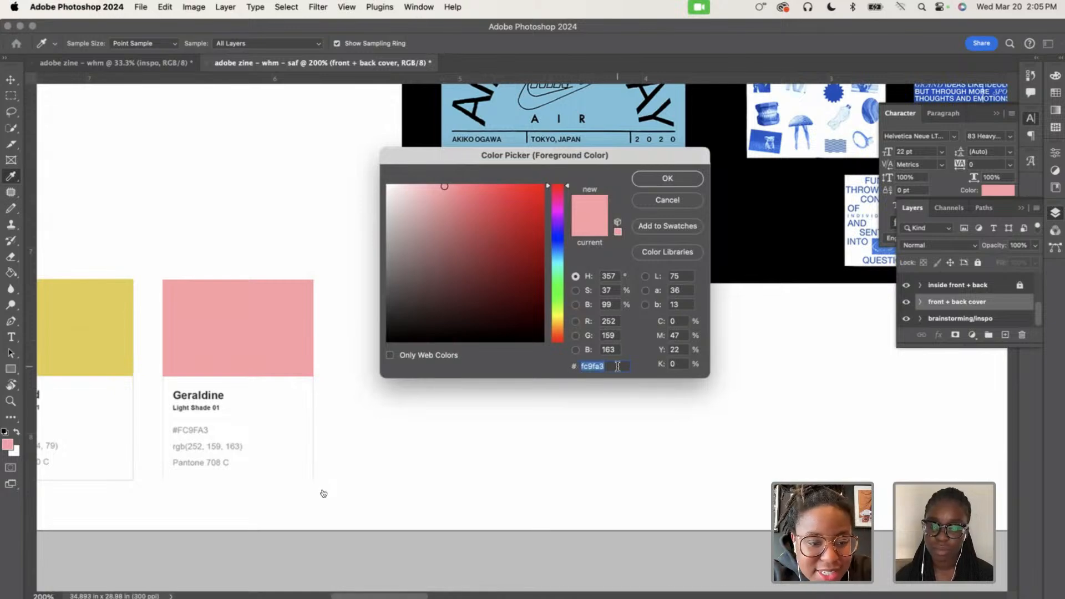
left_click(652, 178)
Return to an overview of the front + back cover artboard
scroll(577, 249, "up", 3)
scroll(577, 250, "right", 15)
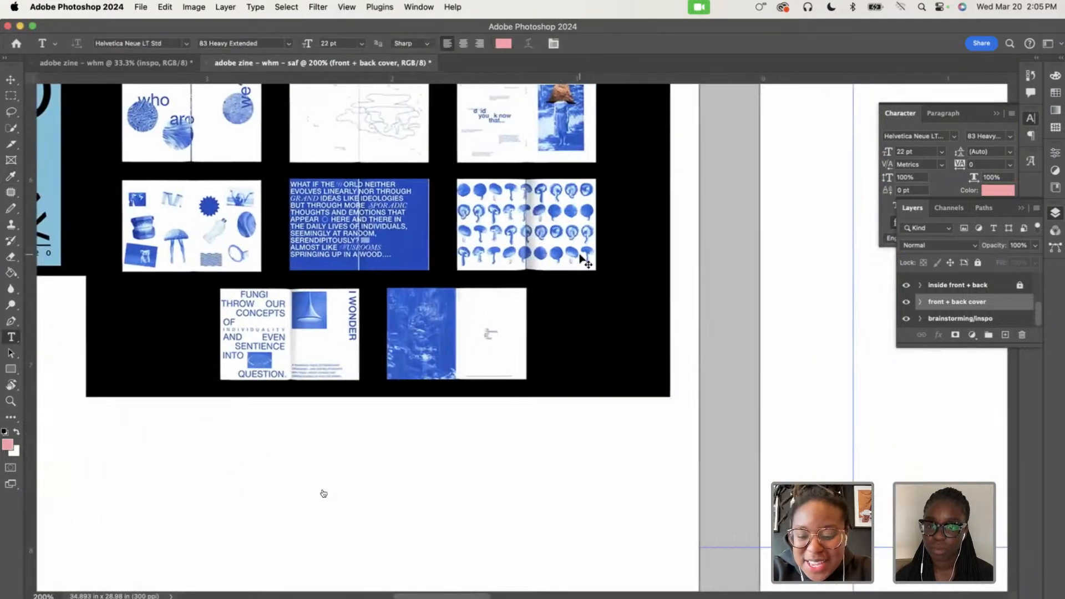
key("super+minus")
scroll(579, 255, "up", 3)
scroll(580, 255, "right", 10)
key("super+minus")
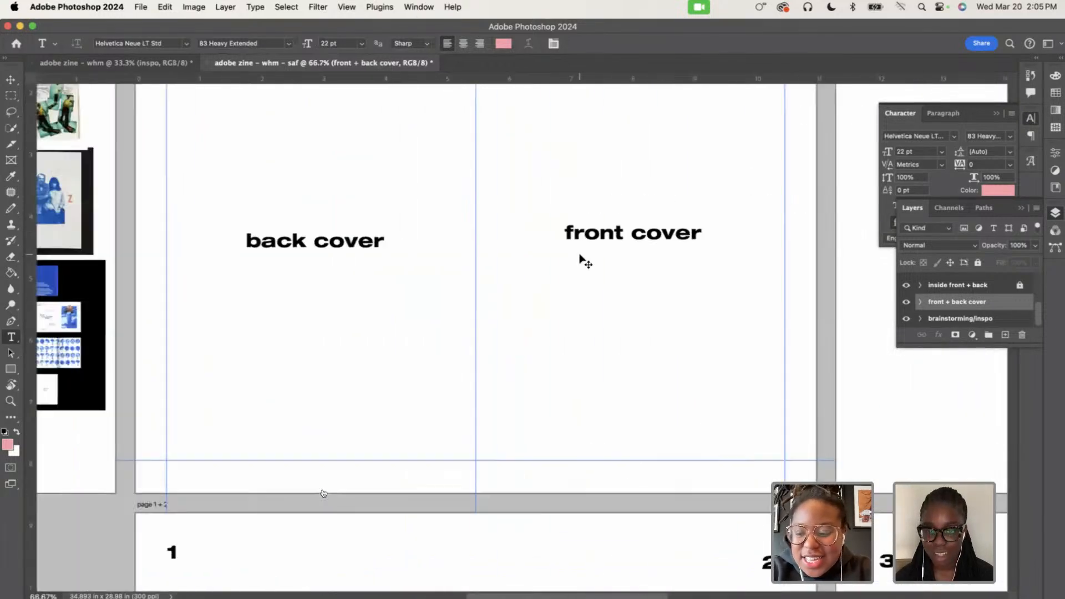
Draw a pink rectangle about 5 by 7.5 in over the front cover half, aligned to the guides
key("super+minus")
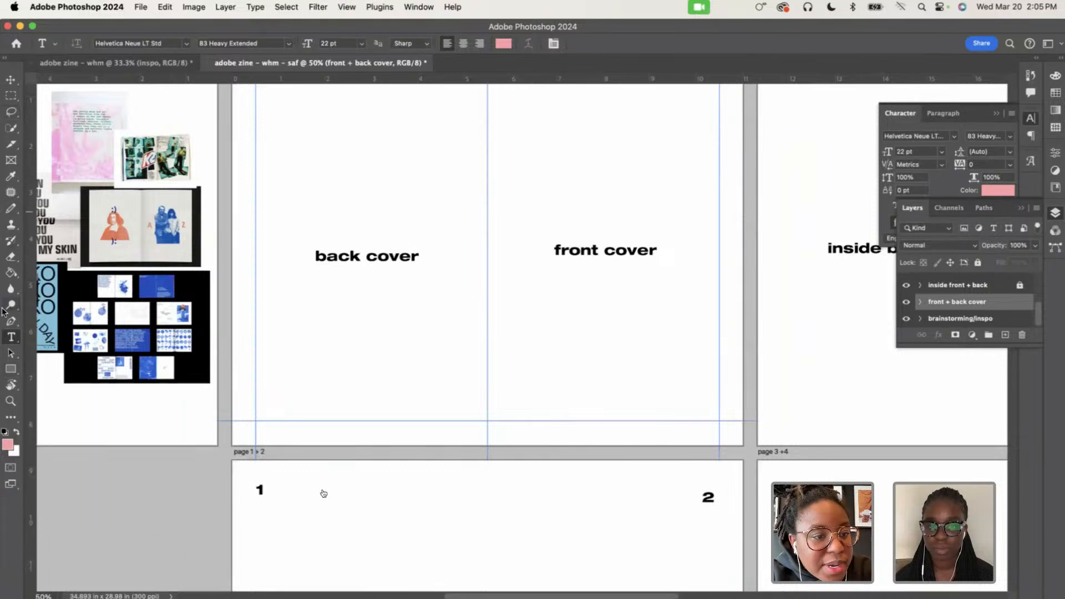
left_click(10, 370)
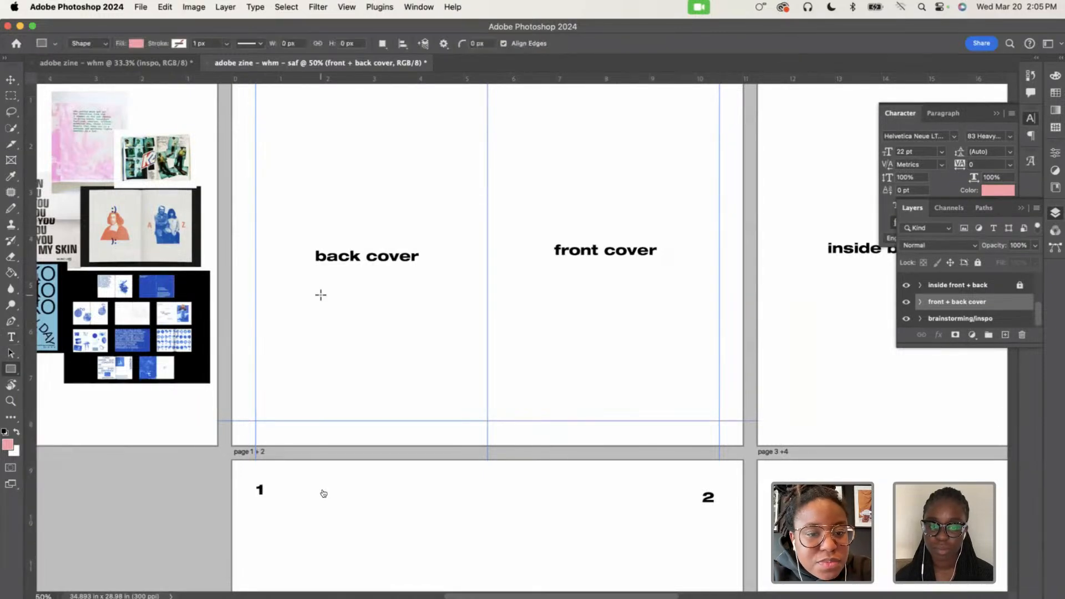
scroll(320, 295, "up", 5)
scroll(321, 295, "right", 2)
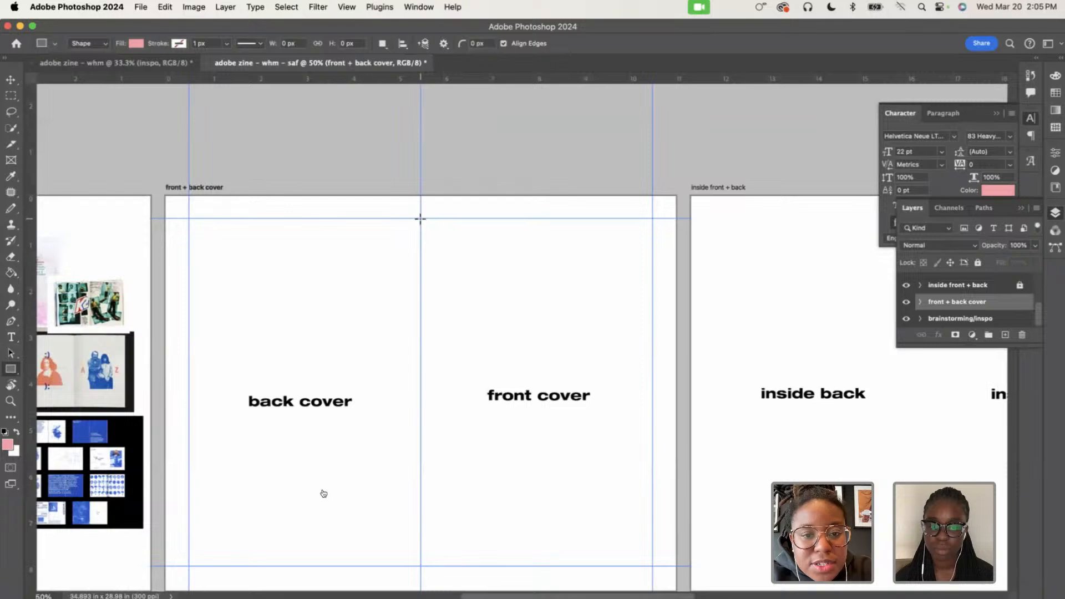
left_click_drag(420, 218, 653, 572)
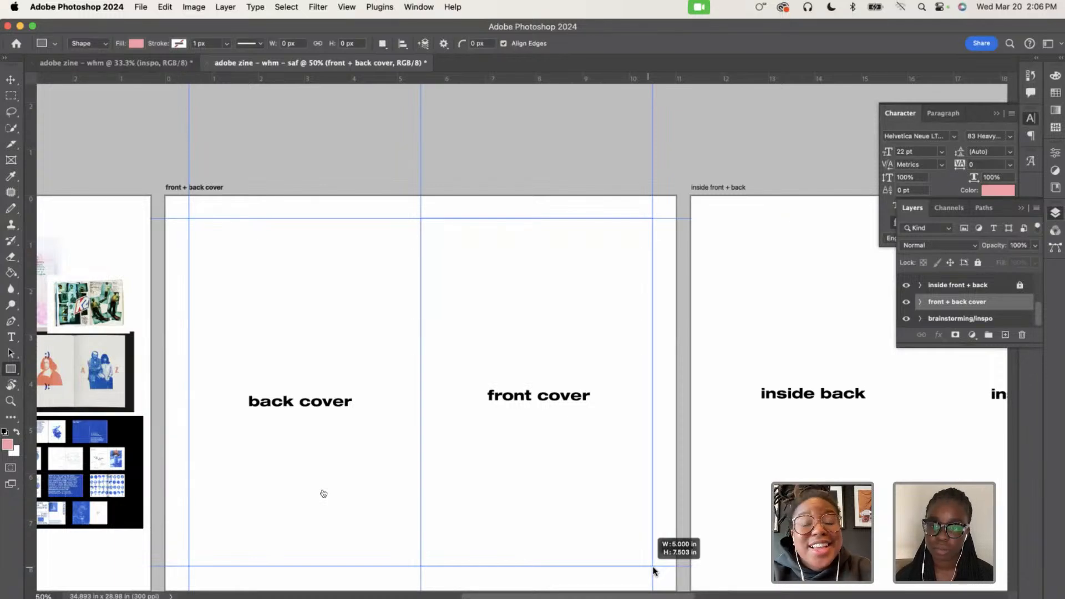
left_click_drag(654, 572, 652, 566)
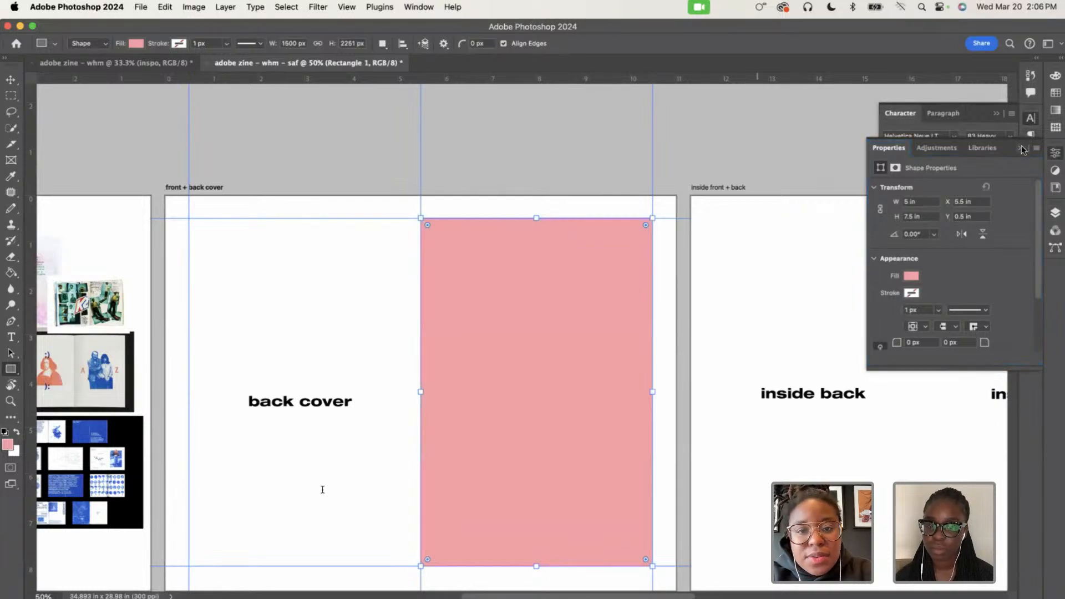
left_click(1022, 149)
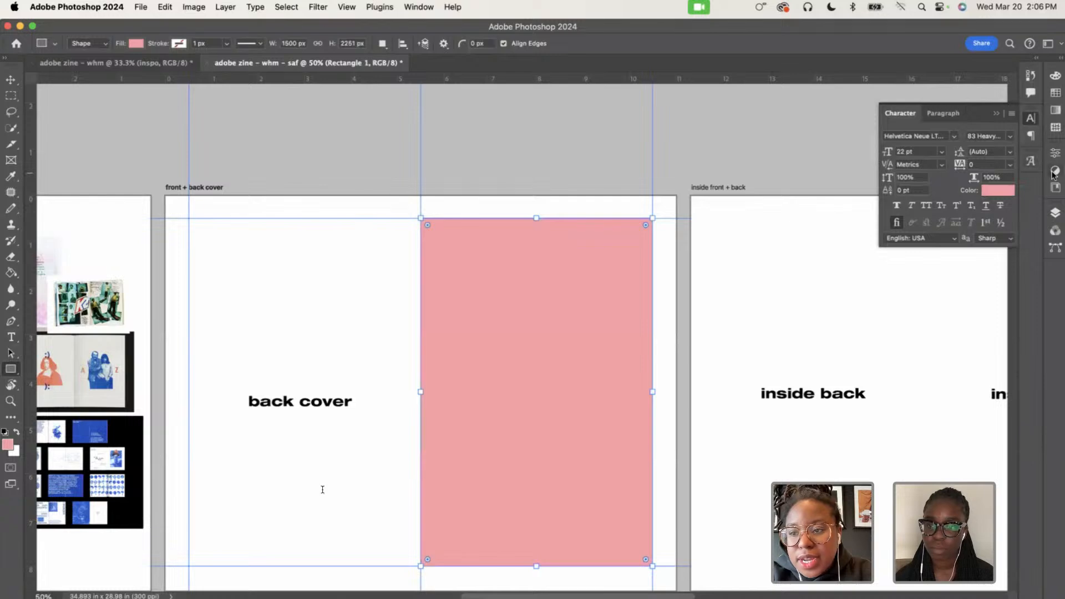
Hide and lock the front cover text layer inside the front + back cover artboard
left_click(1054, 214)
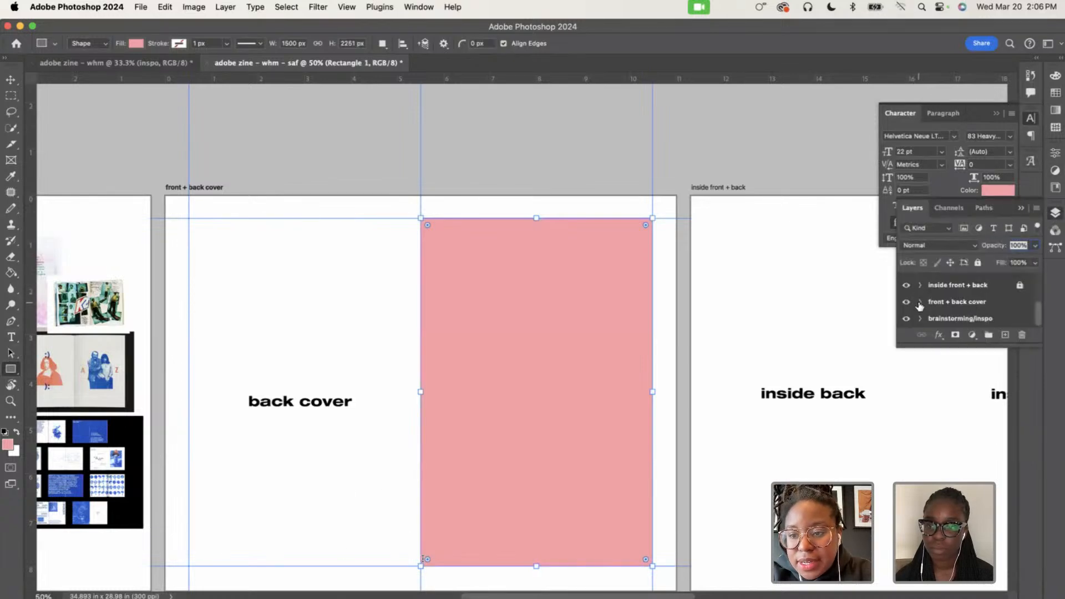
left_click(968, 303)
left_click(920, 302)
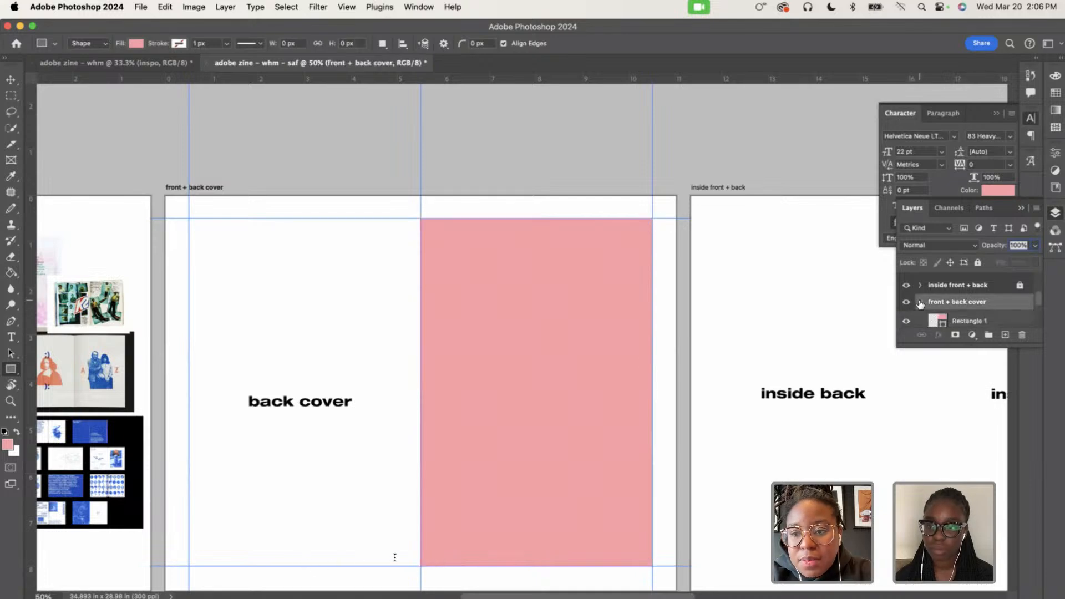
scroll(938, 317, "down", 2)
scroll(932, 314, "down", 2)
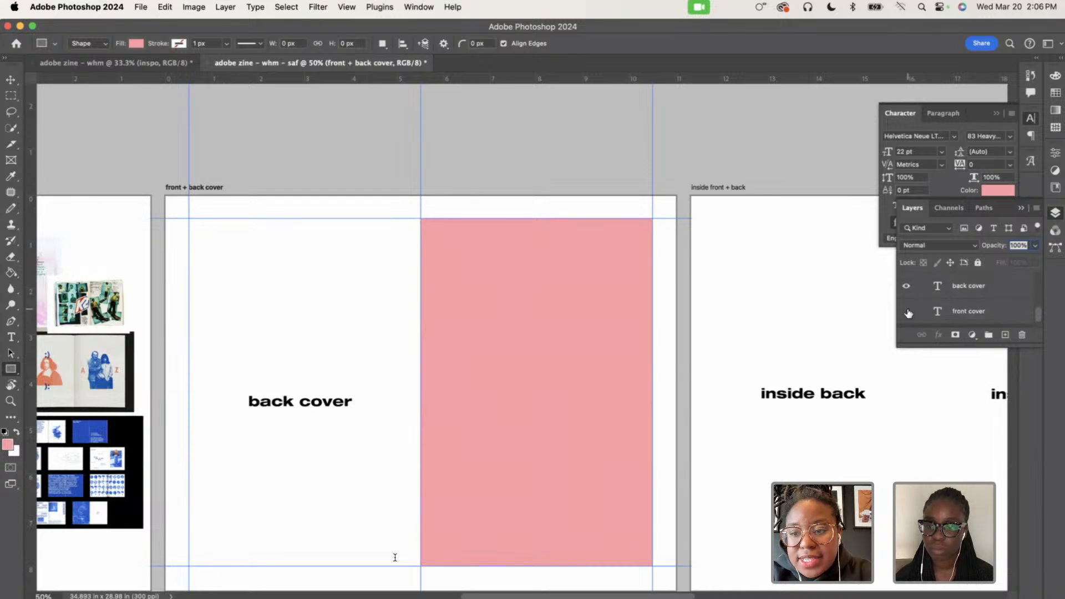
left_click(1002, 311)
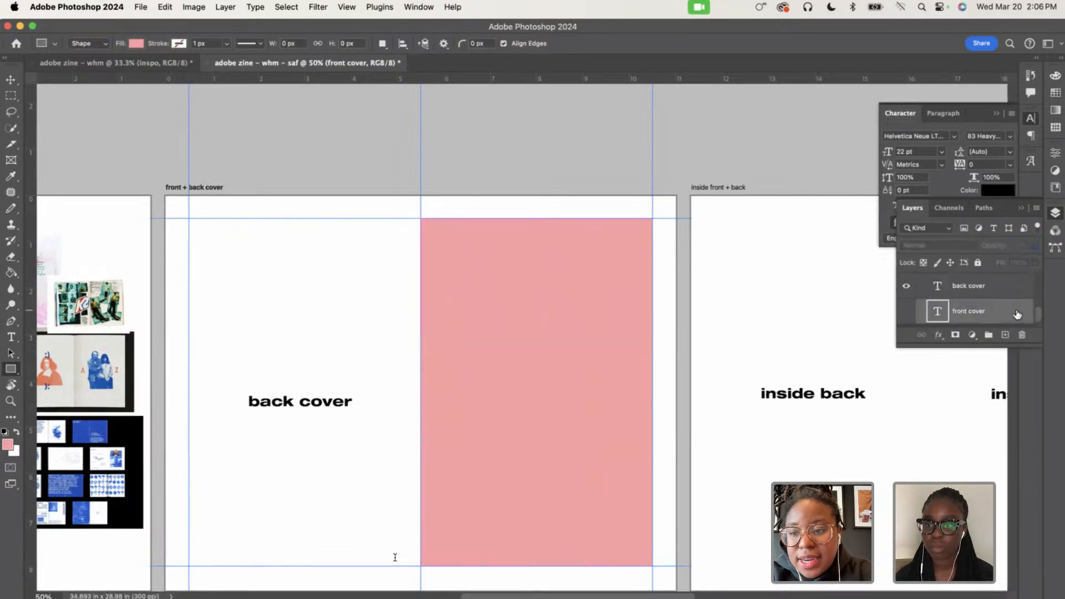
left_click(978, 263)
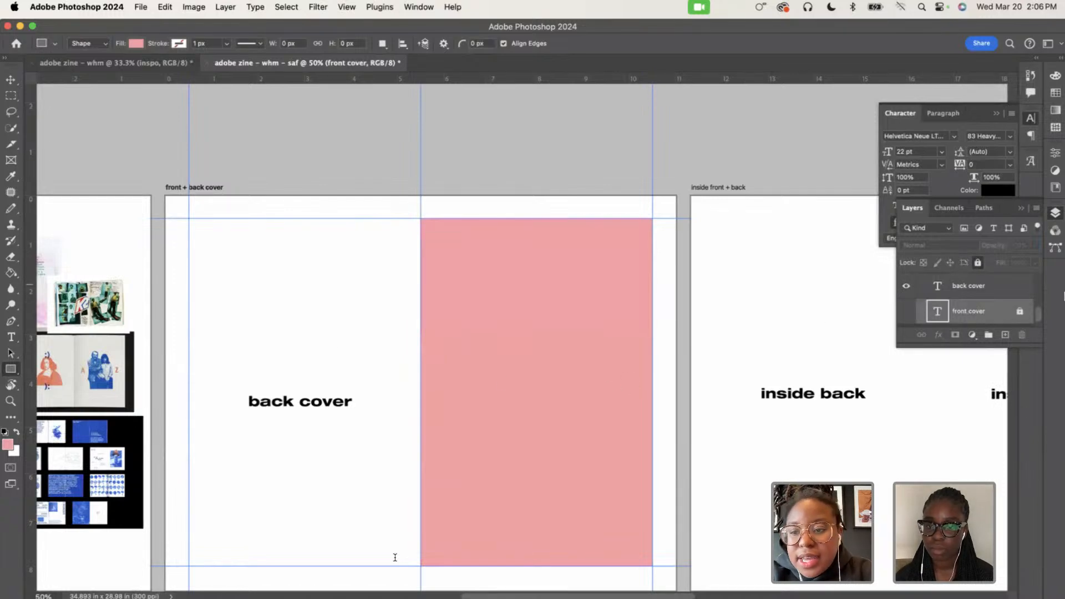
Lock the pink rectangle's layer in the front + back cover artboard so it cannot be moved
scroll(1001, 305, "up", 2)
left_click(1004, 303)
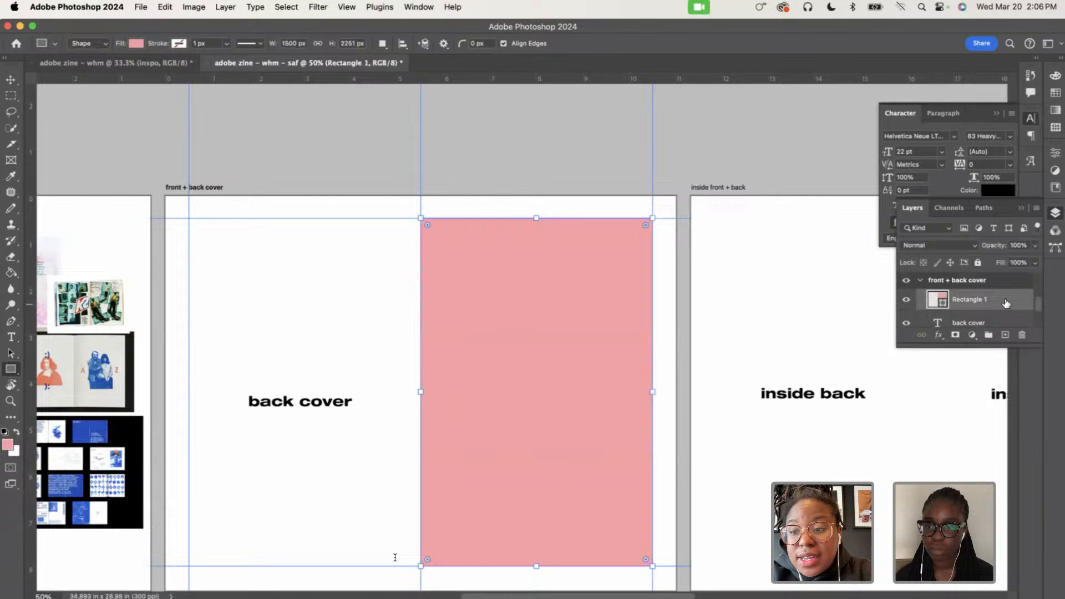
left_click(978, 263)
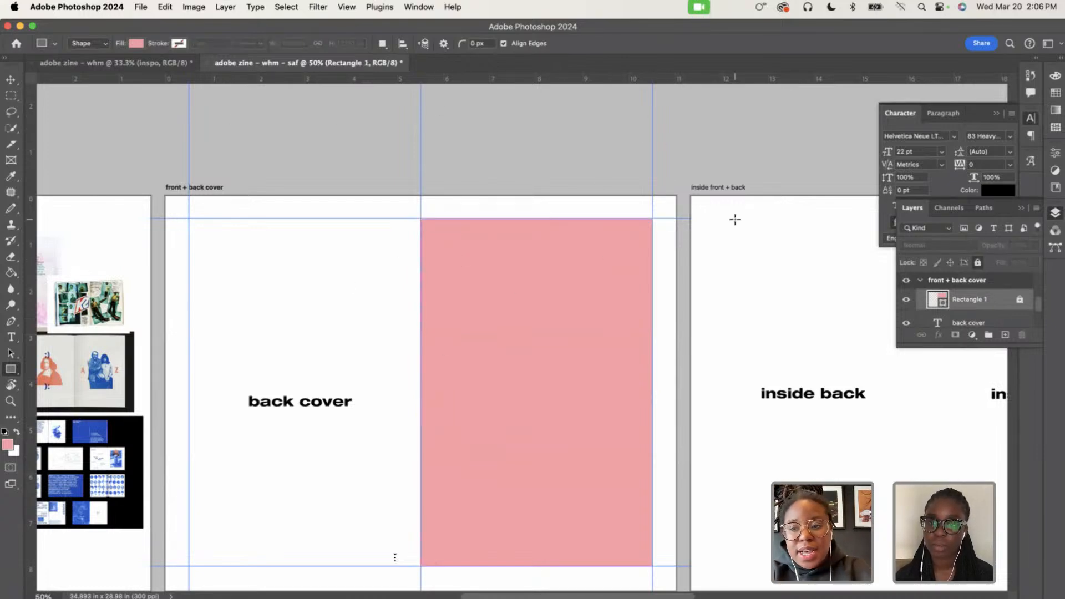
left_click(1018, 301)
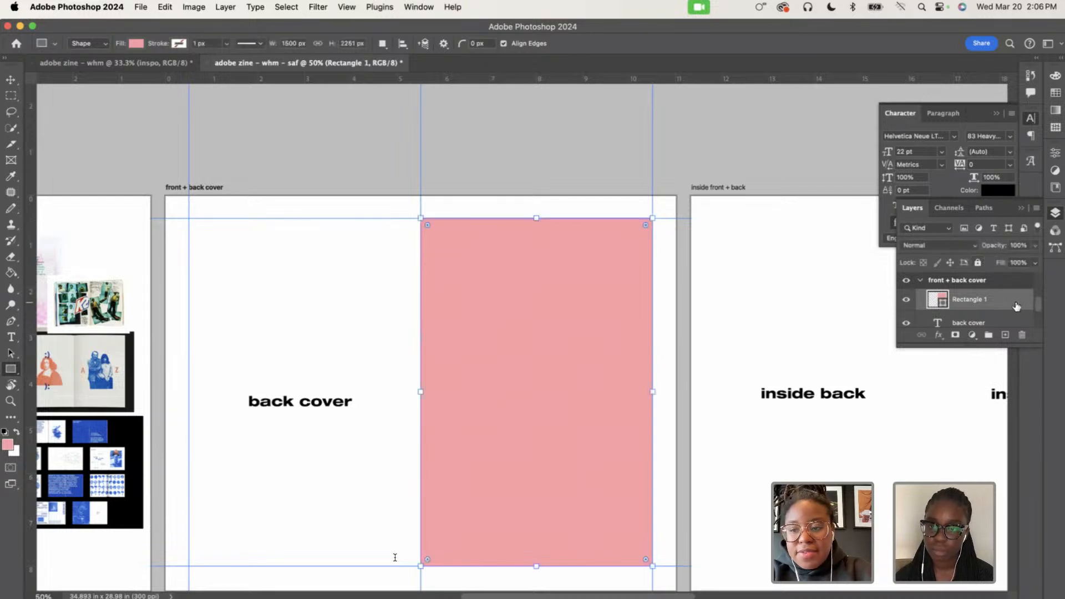
left_click(11, 79)
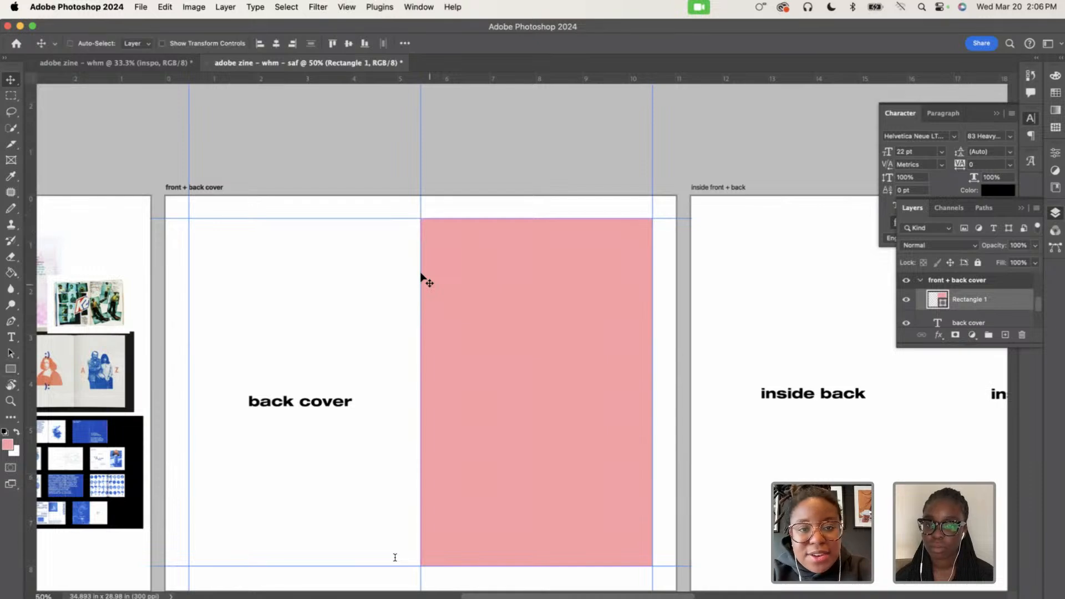
mouse_move(421, 276)
left_mouse_down()
mouse_move(311, 294)
mouse_move(453, 173)
mouse_move(527, 136)
mouse_move(416, 412)
mouse_move(600, 180)
mouse_move(486, 324)
mouse_move(429, 285)
left_mouse_up()
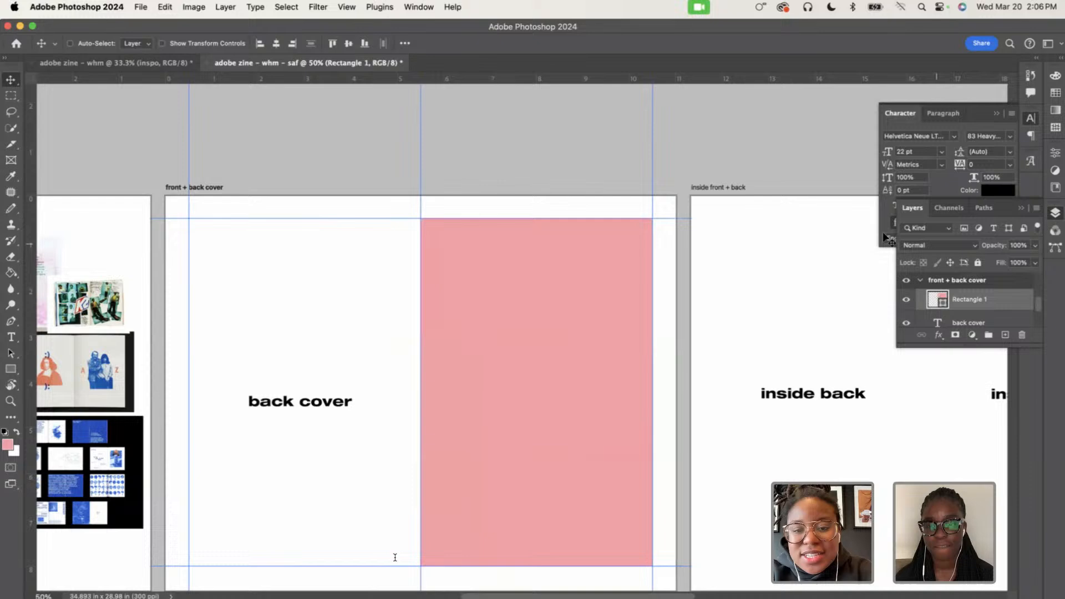
left_click(977, 263)
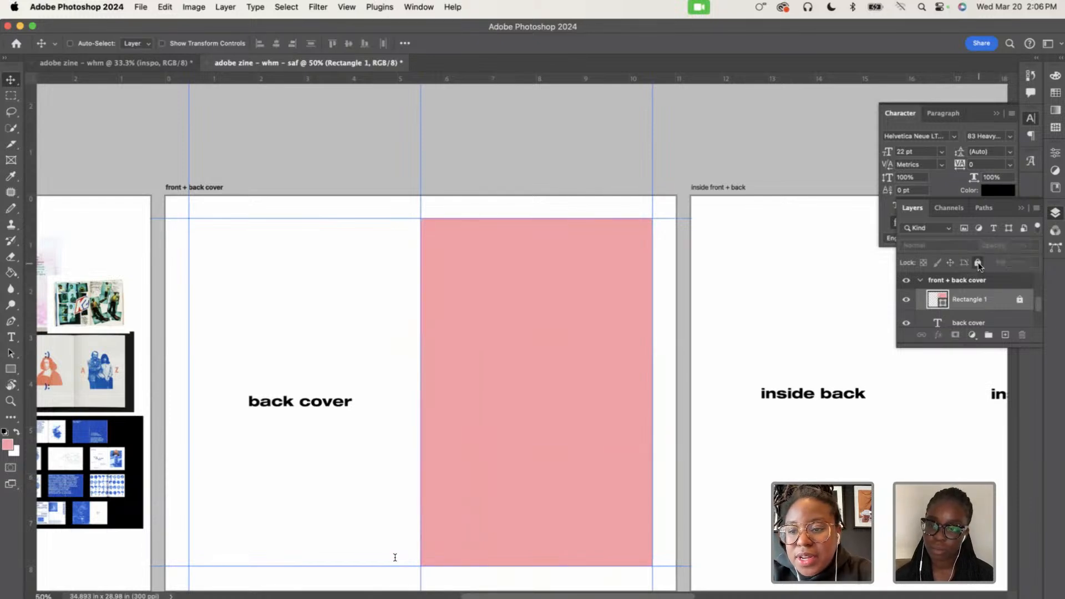
Add the lowercase title text "wombman" in the upper part of the pink front cover
scroll(367, 304, "left", 5)
scroll(366, 304, "down", 2)
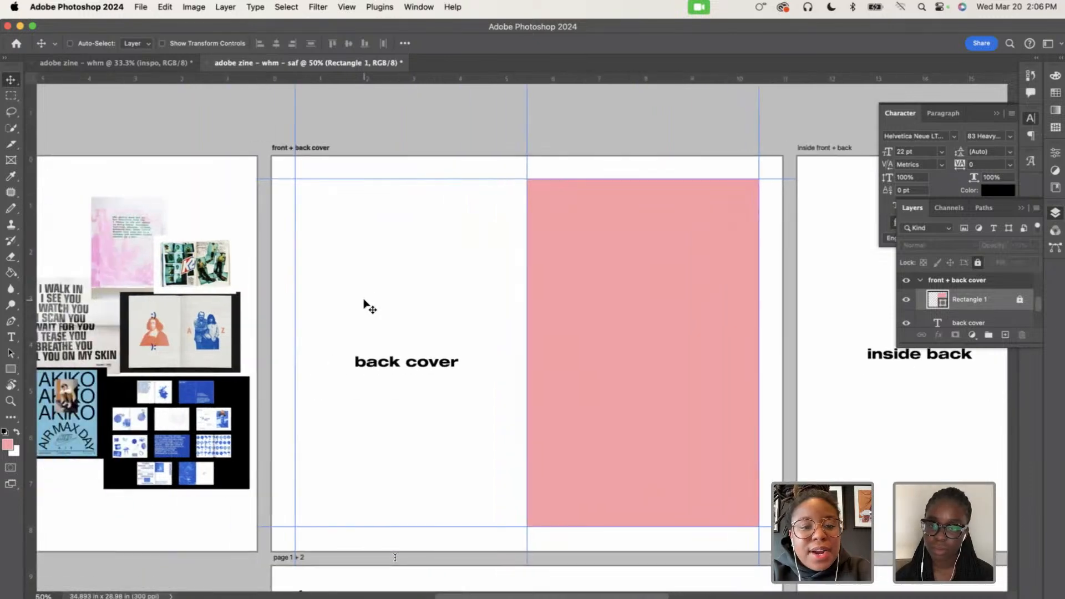
left_click(11, 336)
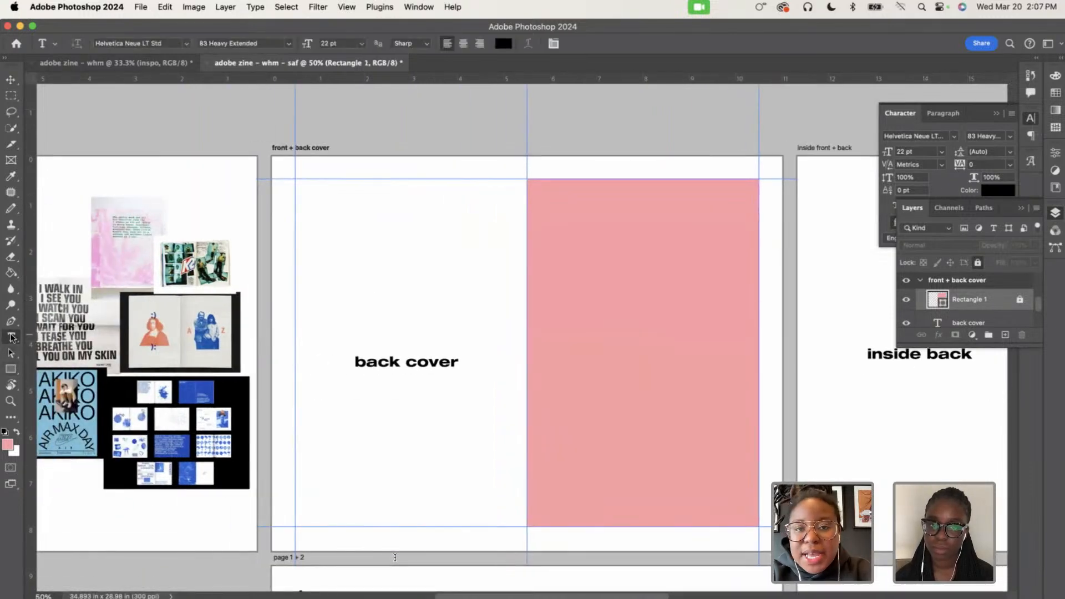
left_click(592, 250)
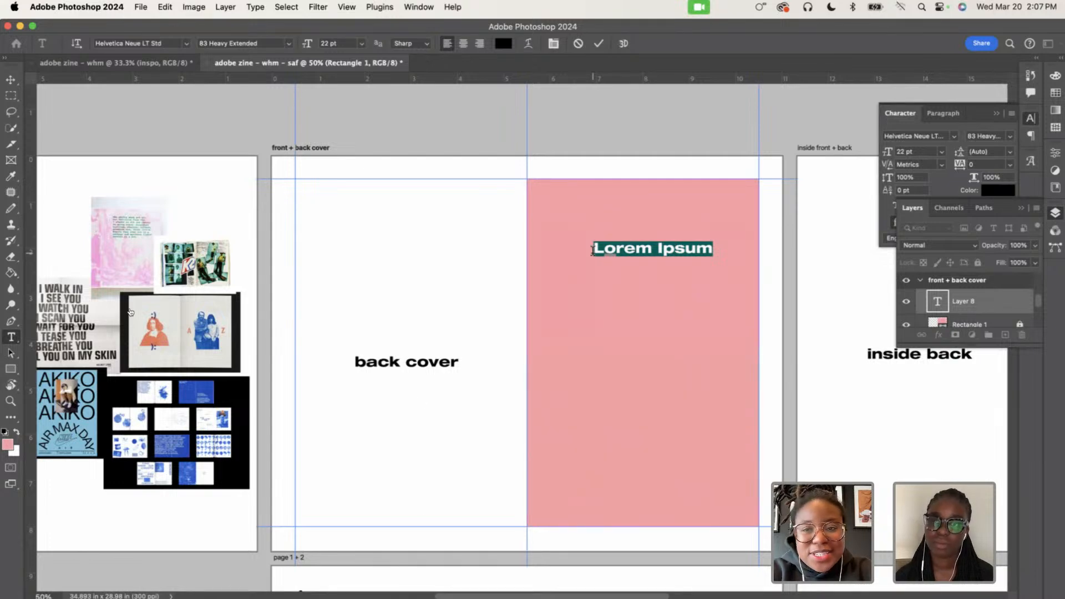
type("WO")
key("BackSpace")
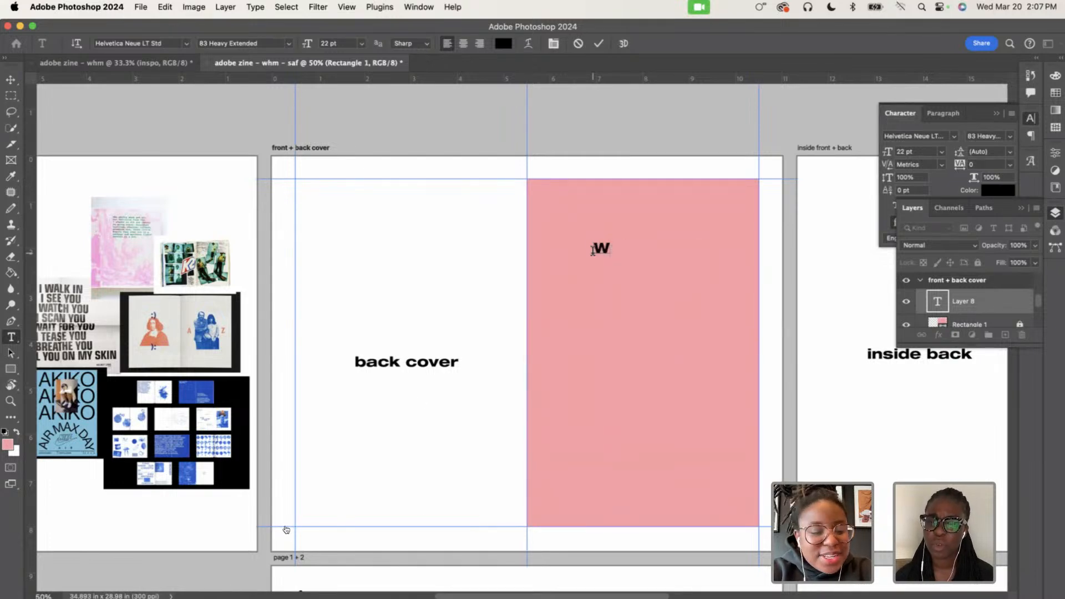
type("om")
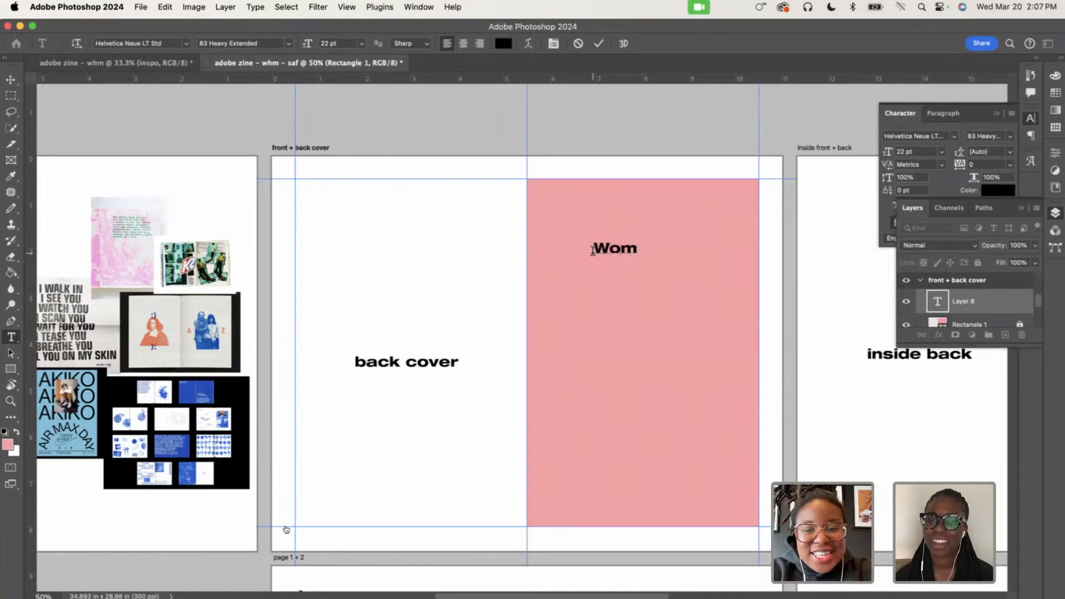
key("BackSpace")
key("BackSpace")
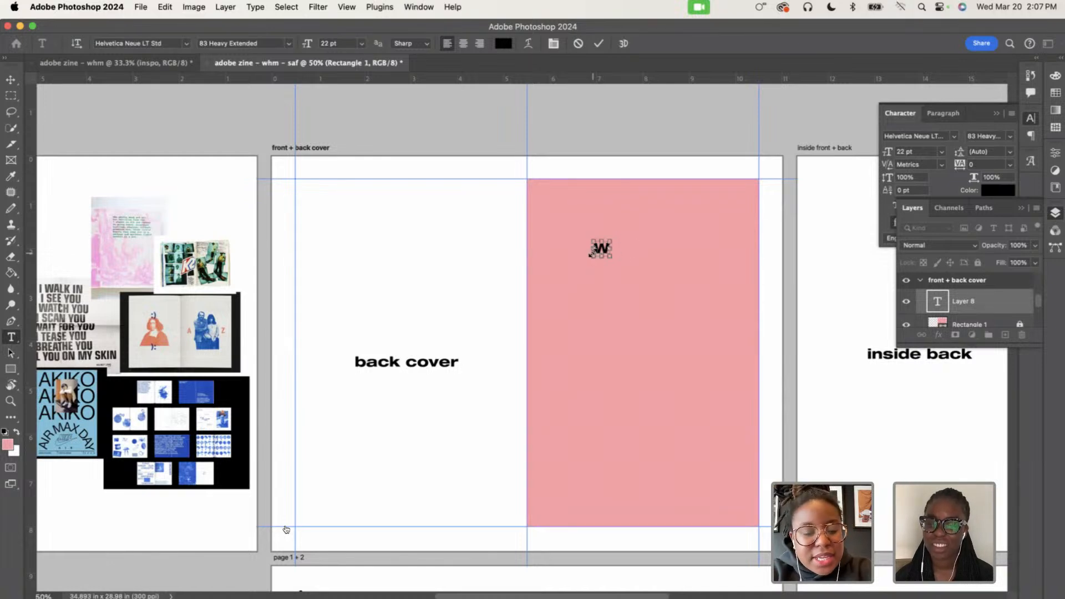
key("BackSpace")
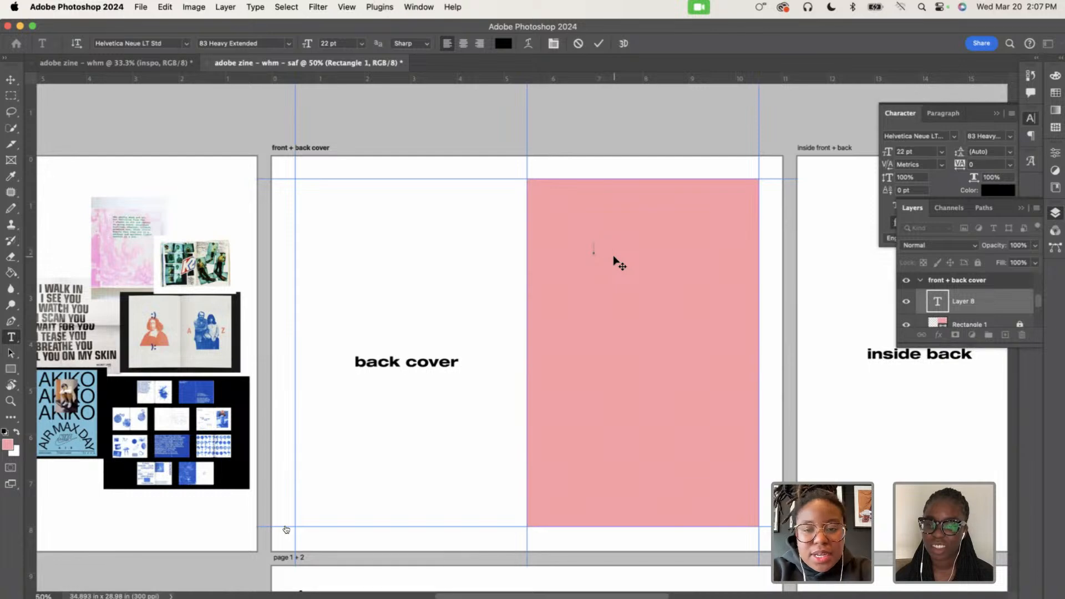
type("wo")
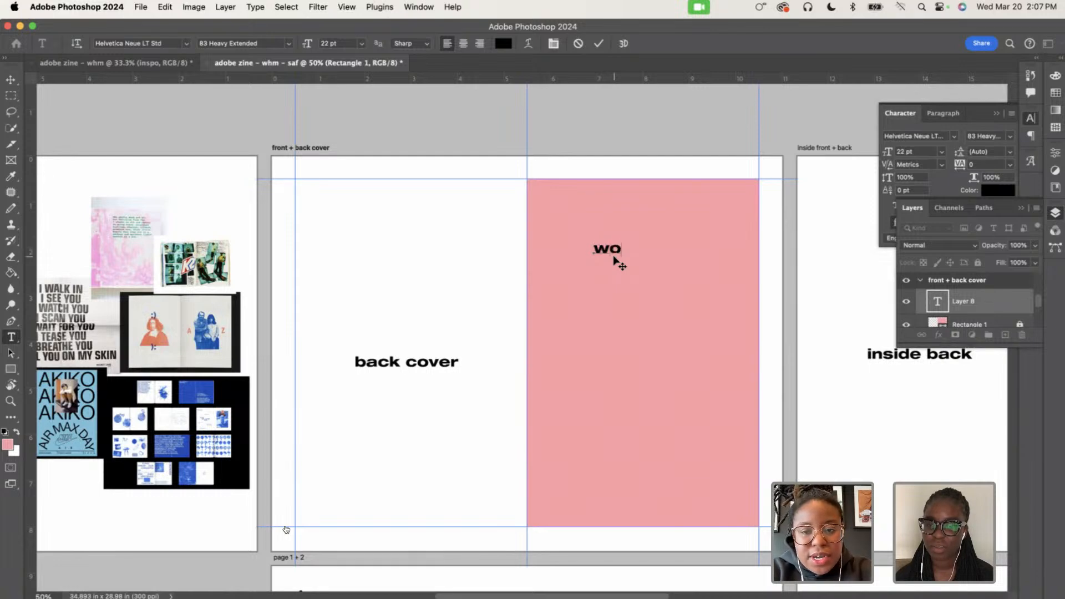
type("mbn")
key("BackSpace")
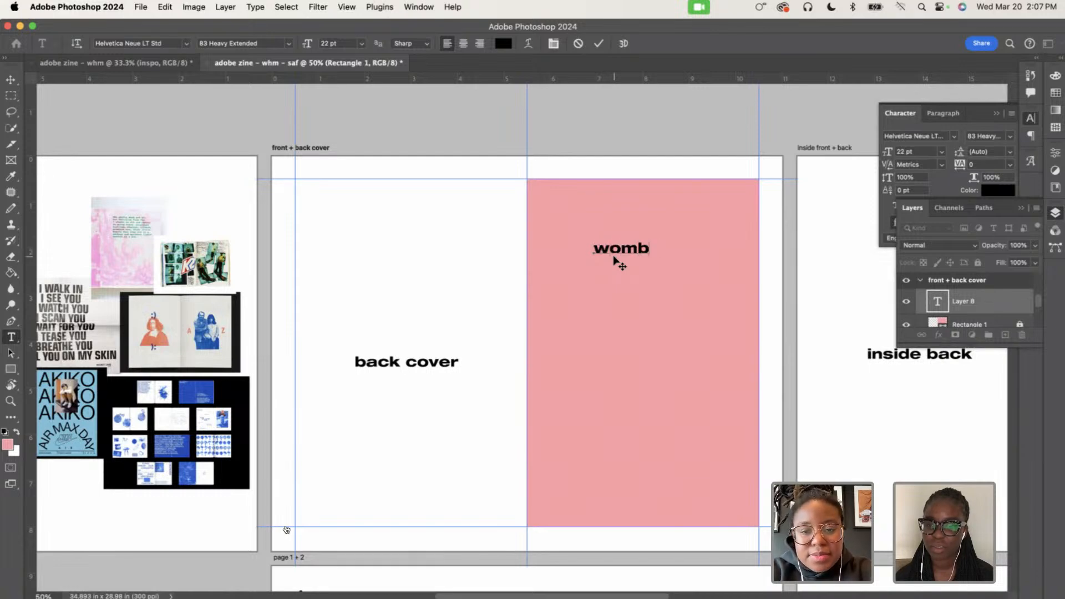
key("BackSpace")
type("ma")
key("BackSpace")
key("BackSpace")
key("BackSpace")
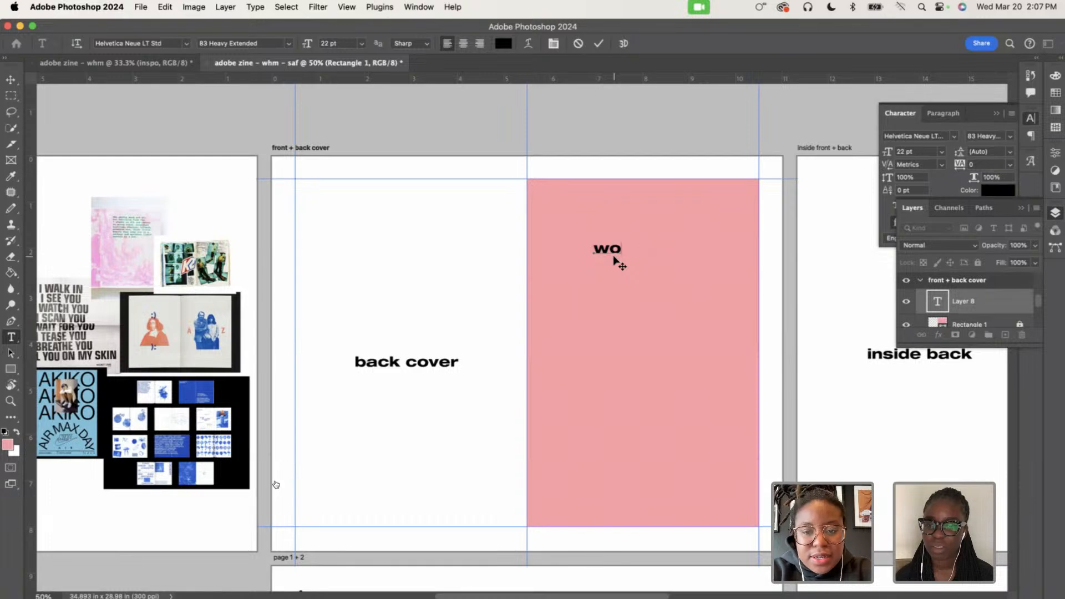
type("b")
key("BackSpace")
type("m")
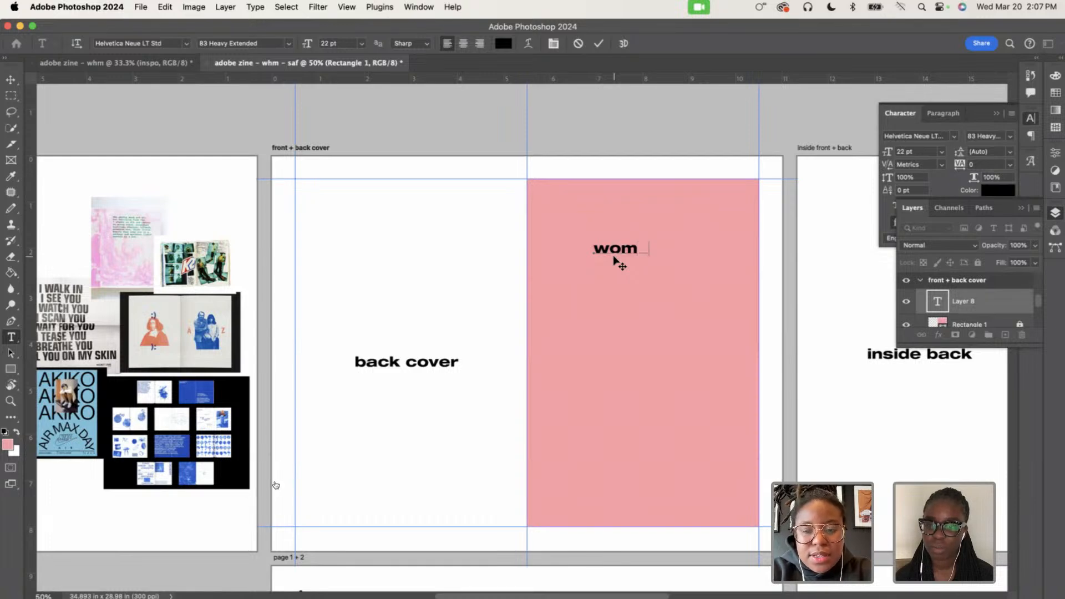
type("bman")
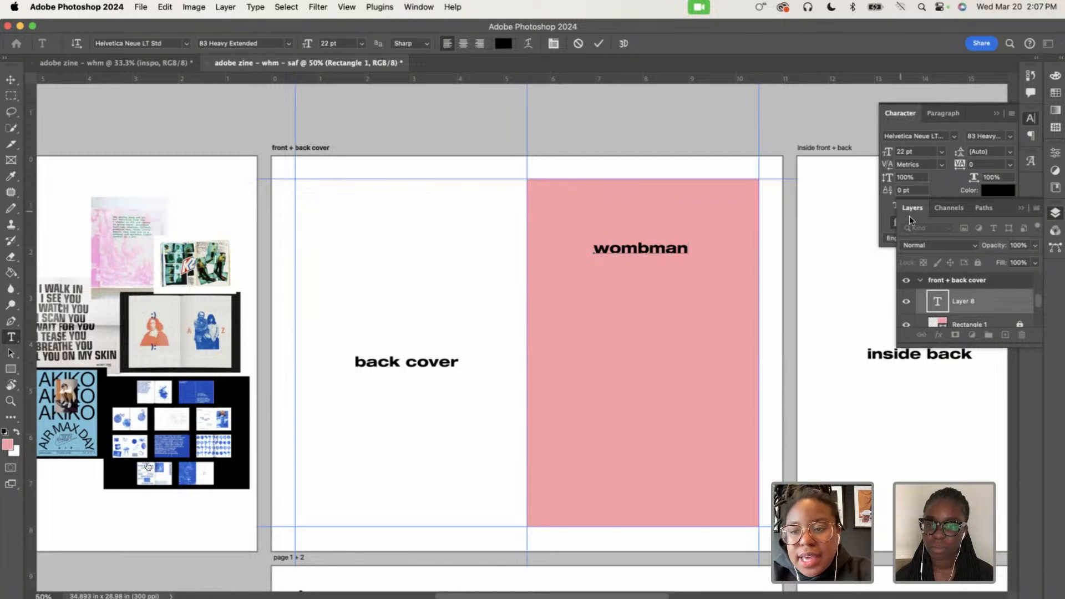
Apply All Caps to the whole "wombman" title on the front cover
left_click(1022, 209)
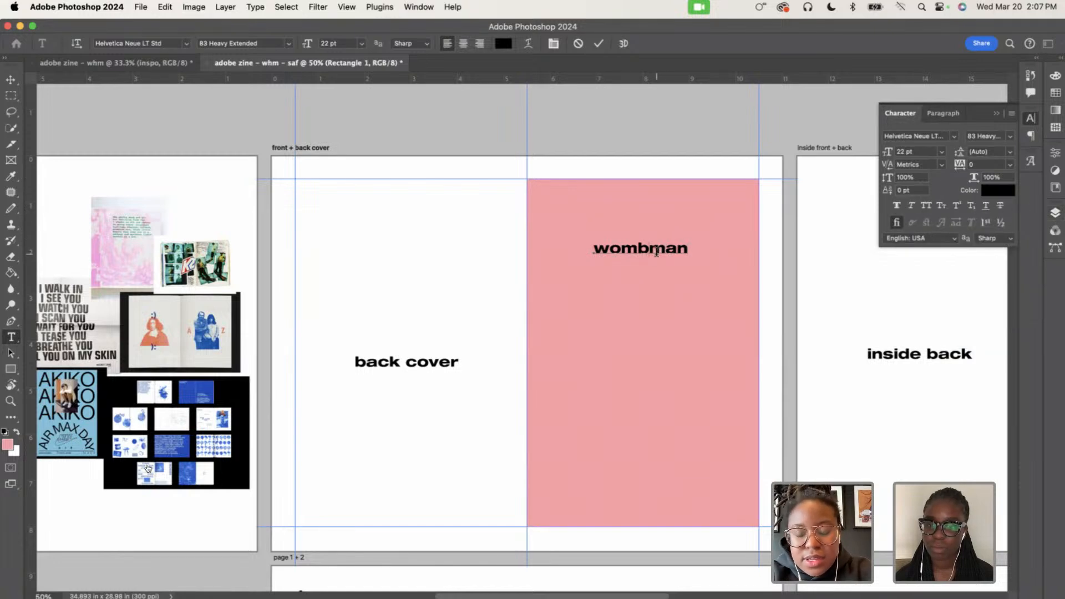
key("super")
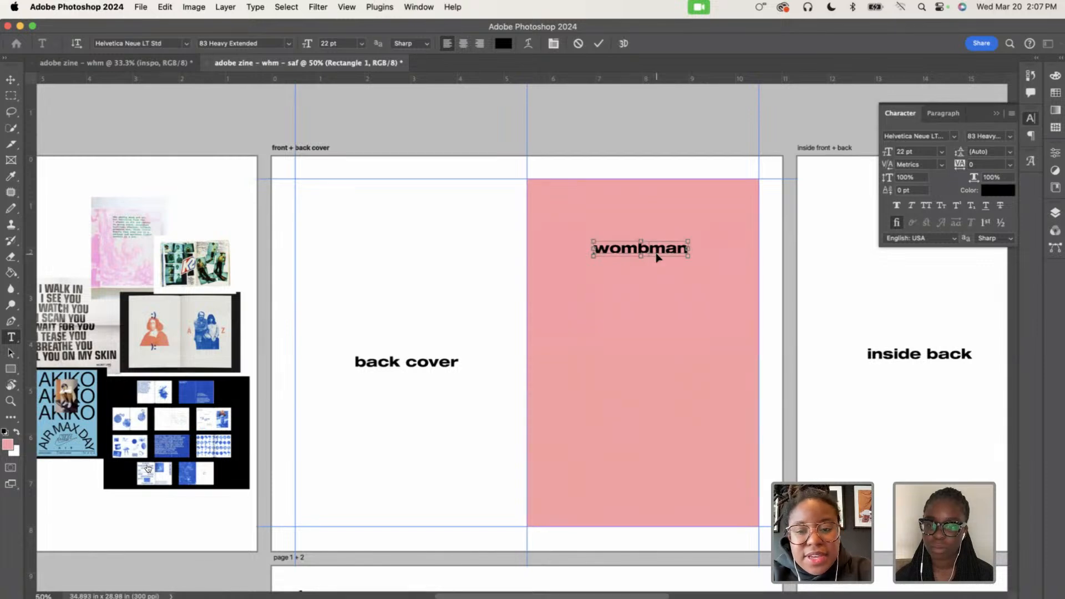
key("super+a")
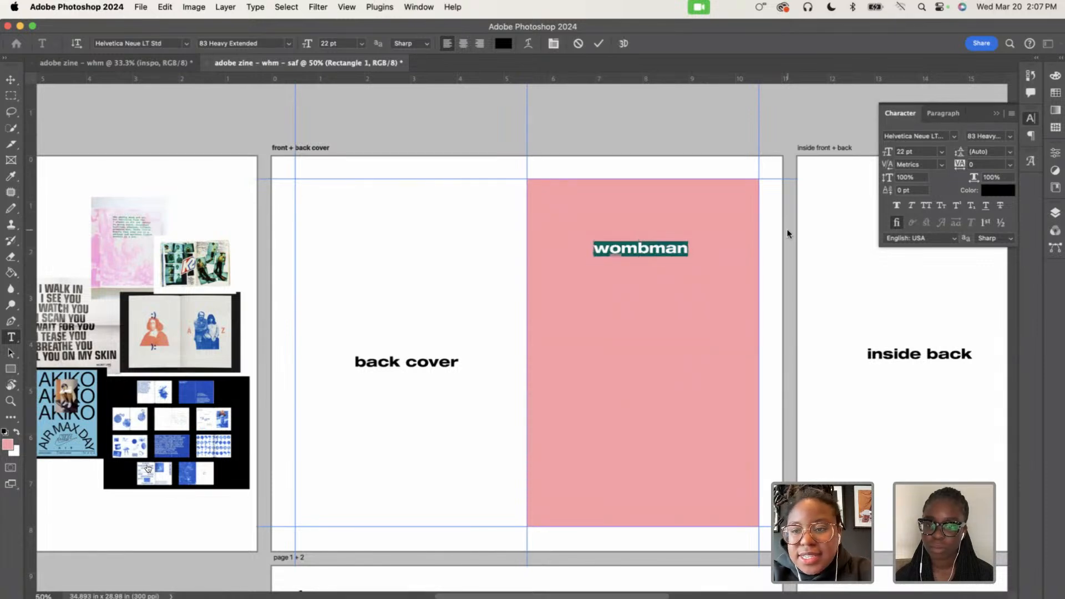
left_click(925, 207)
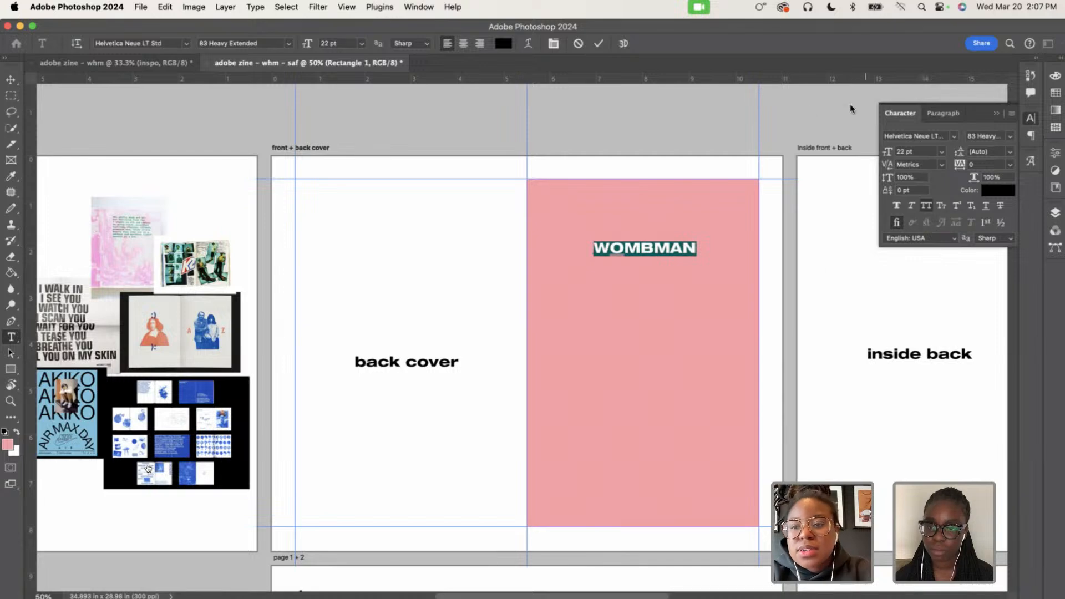
left_click(674, 246)
double_click(674, 247)
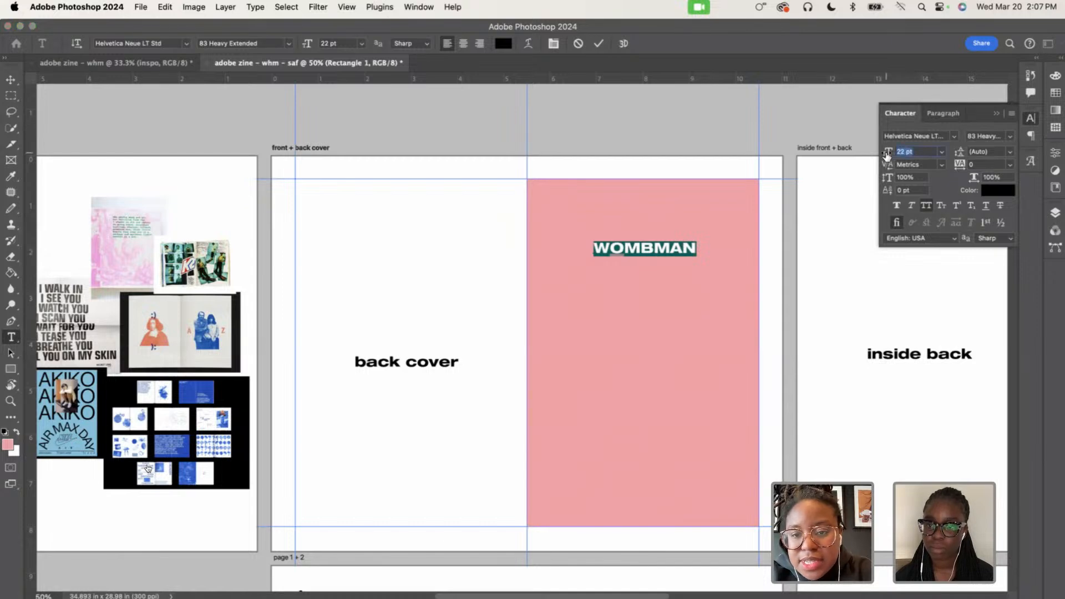
left_click(656, 244)
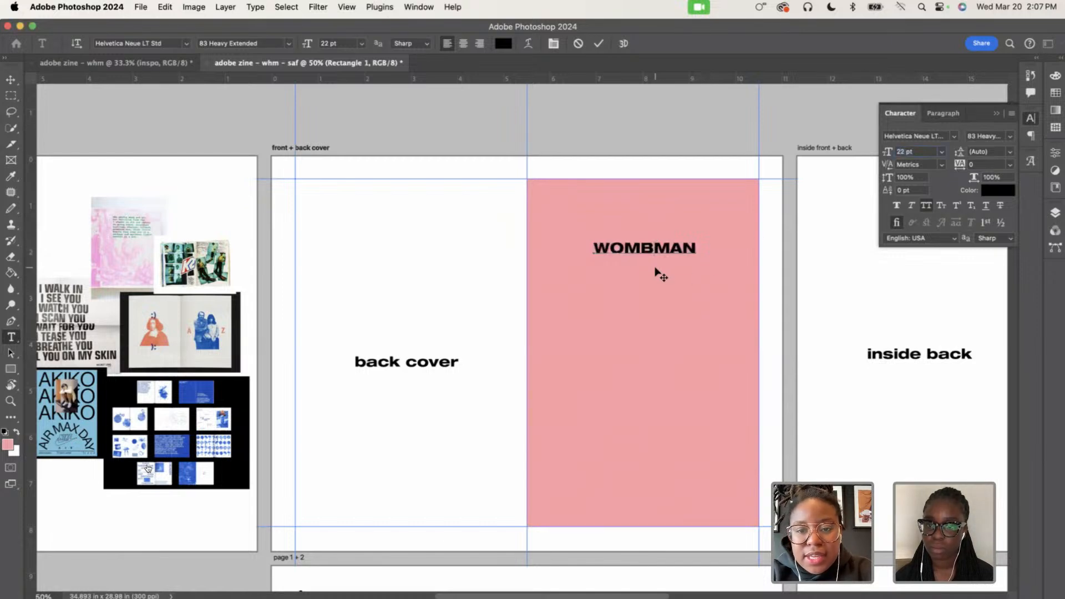
Split the title into WOMB over MAN and fit WOMB at 86 pt across the pink cover, starting at its left edge
key("Return")
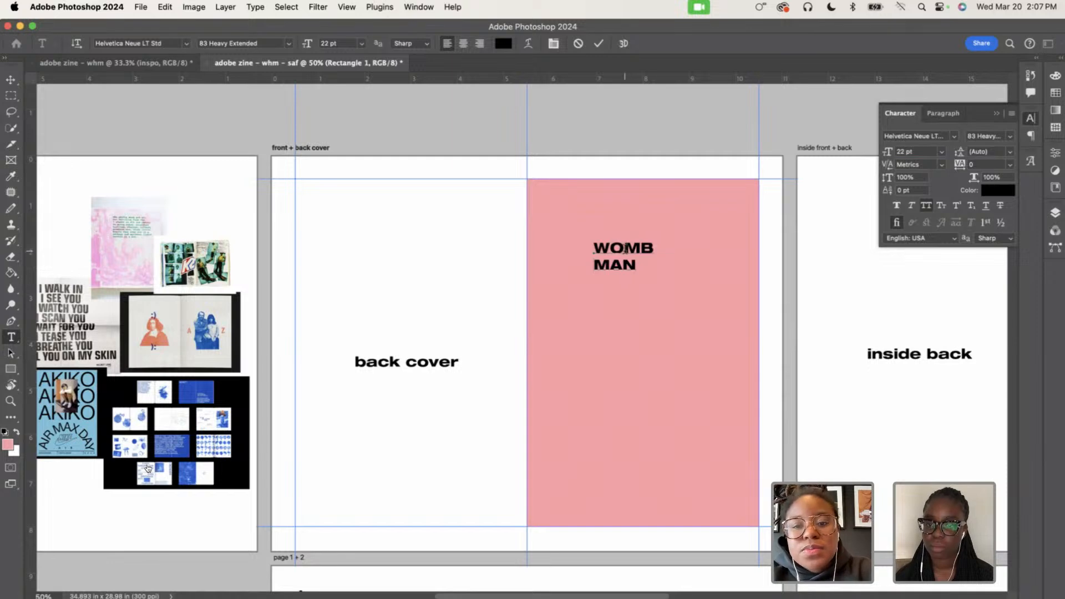
double_click(626, 249)
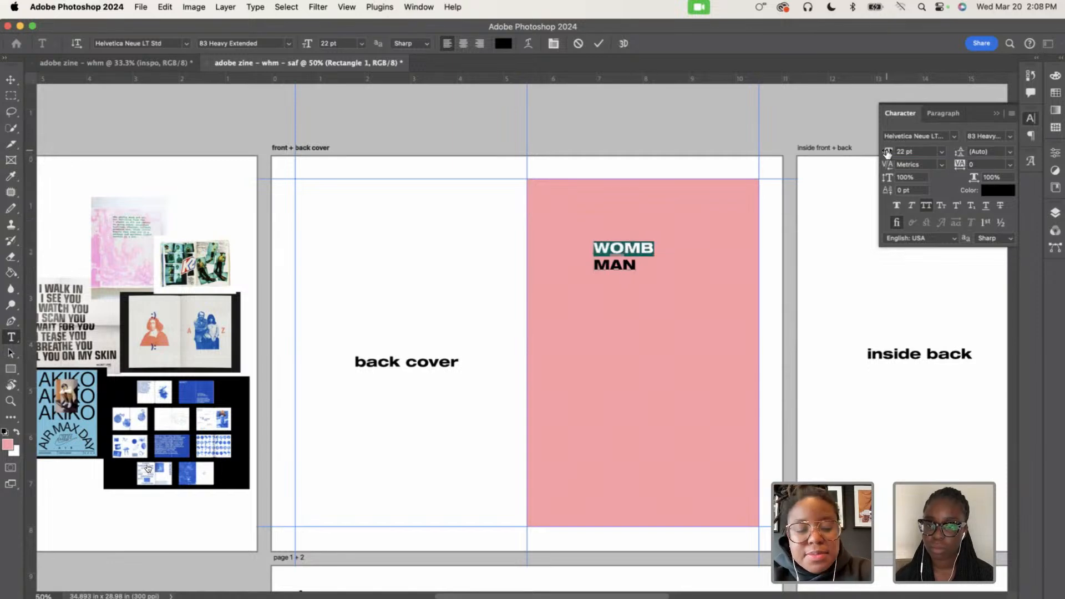
left_click_drag(887, 153, 879, 161)
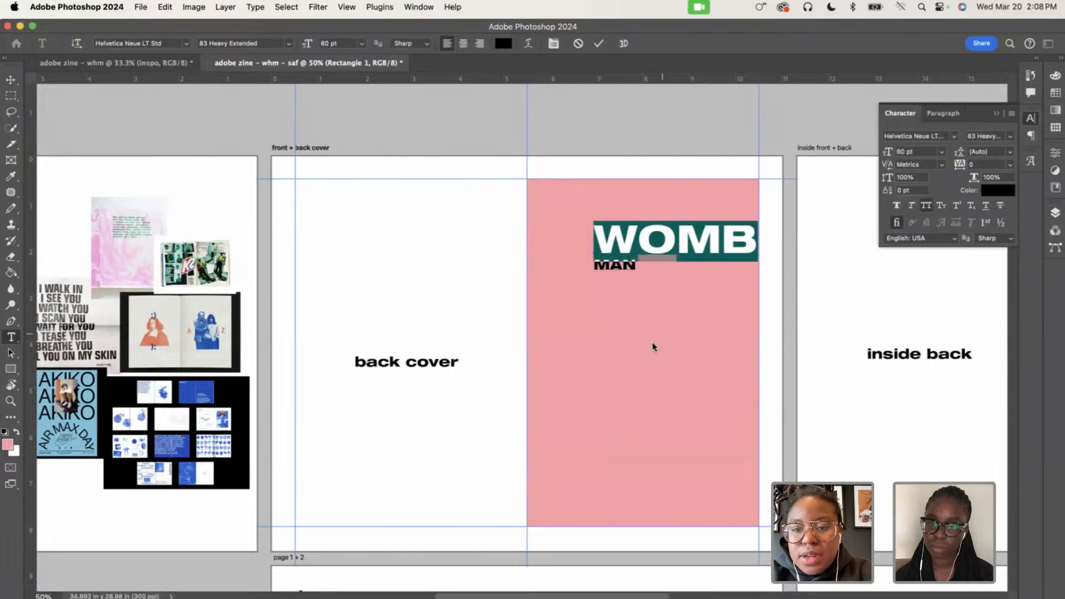
left_click_drag(888, 152, 904, 153)
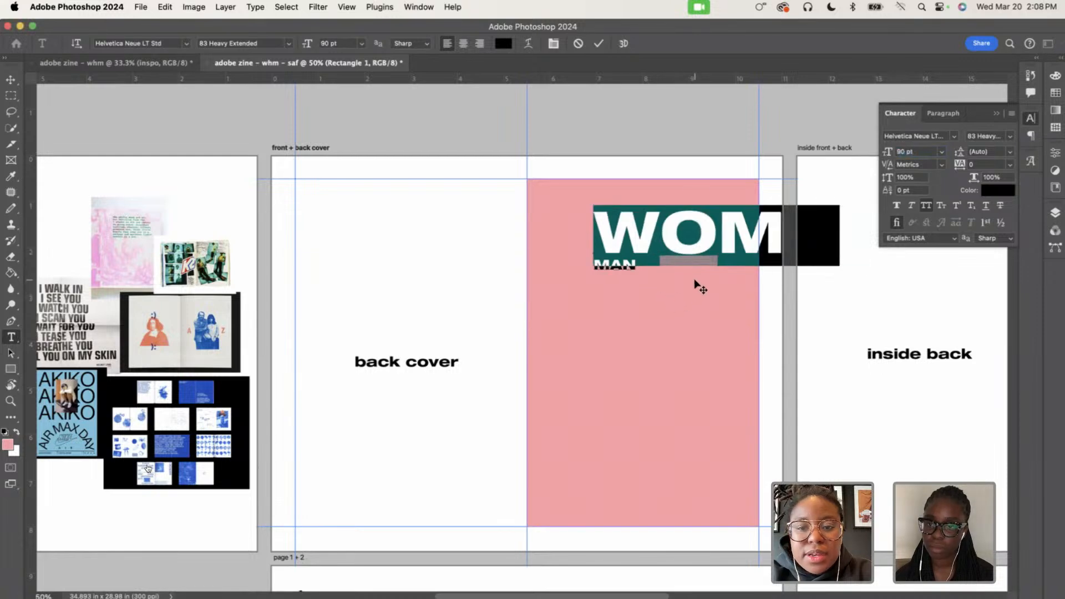
left_click_drag(700, 287, 631, 278)
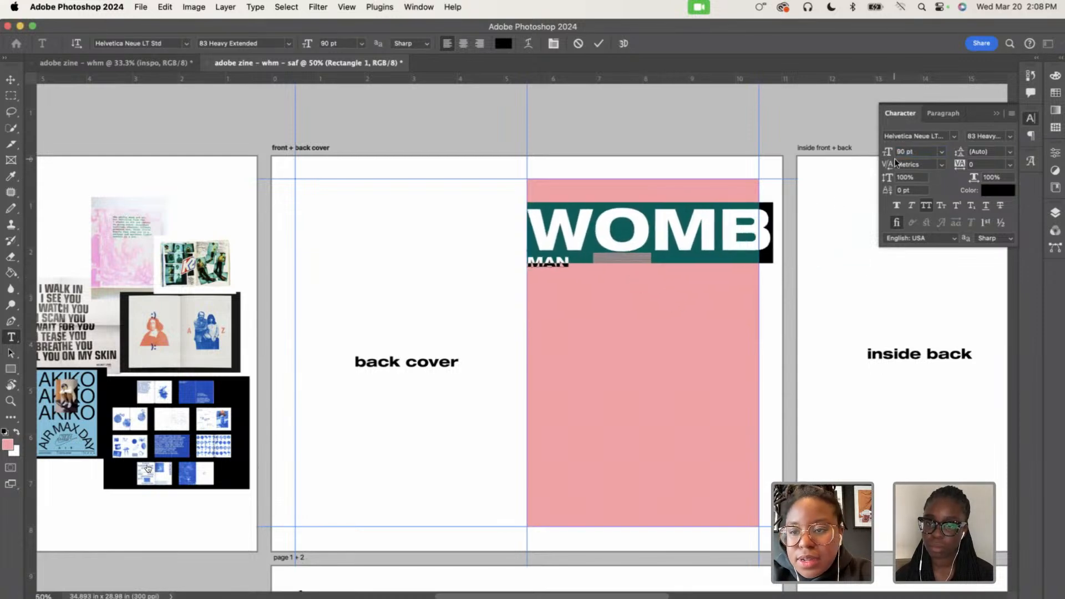
left_click_drag(886, 158, 884, 158)
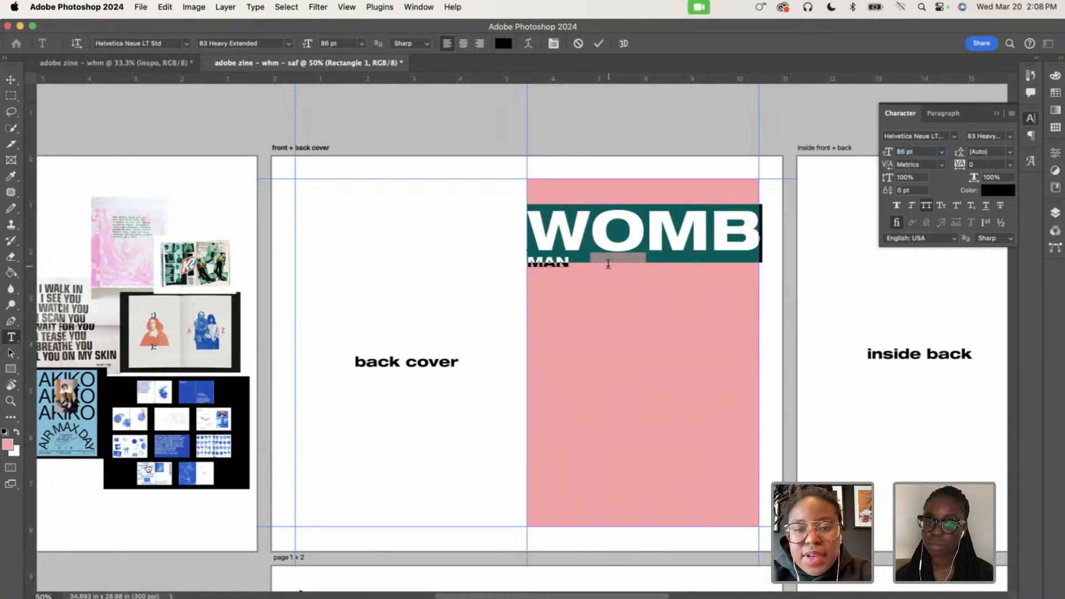
Enlarge the word MAN to 122 pt so it spans the width of the pink front cover
double_click(568, 264)
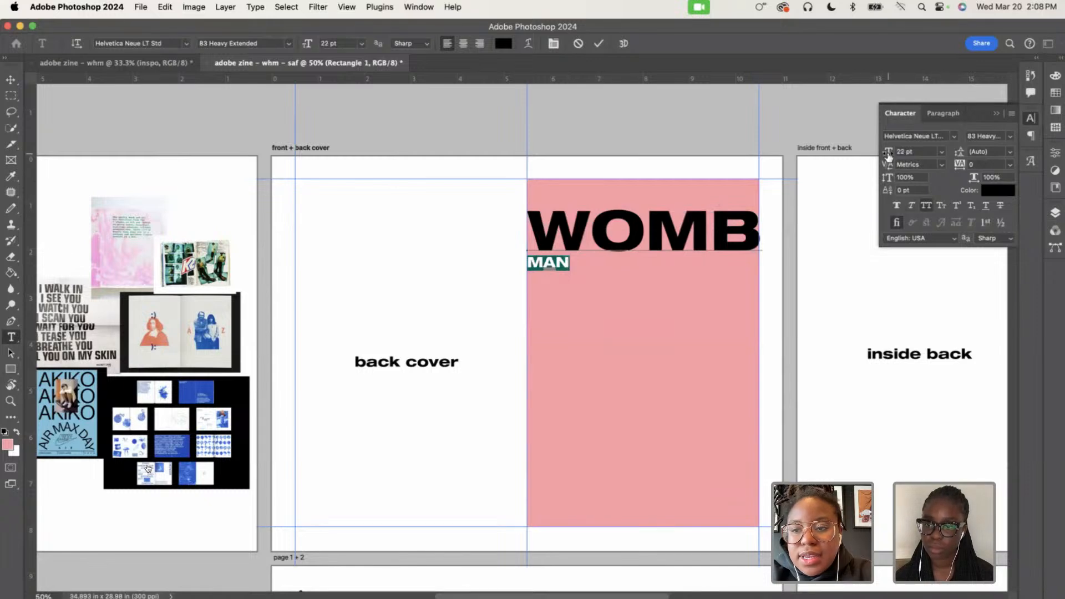
mouse_move(888, 157)
left_mouse_down()
mouse_move(912, 154)
mouse_move(895, 158)
left_mouse_up()
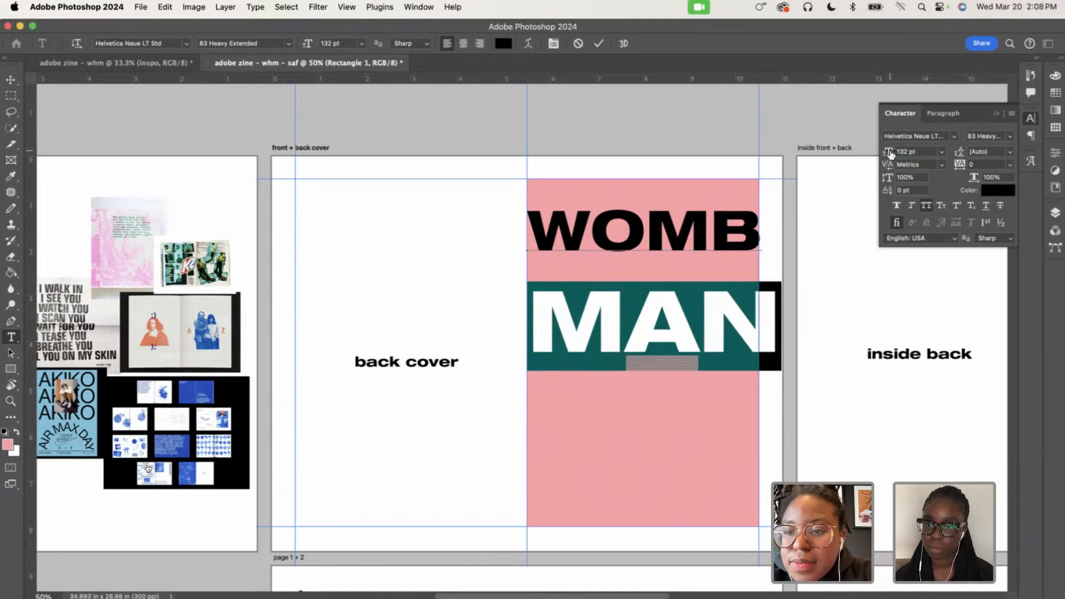
left_click_drag(890, 154, 892, 155)
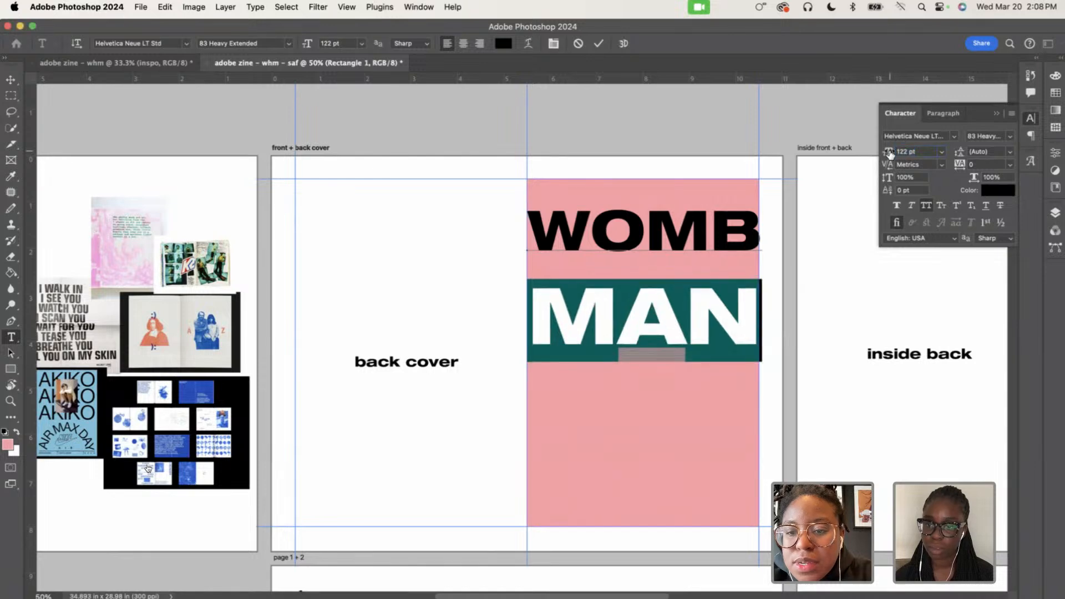
left_click(668, 281)
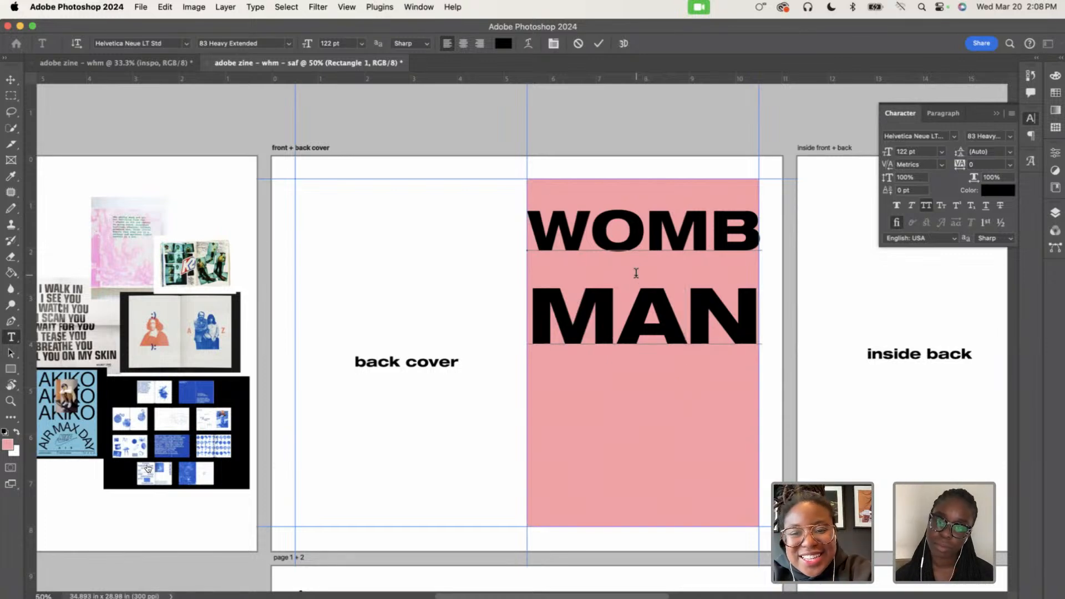
Tighten the leading of the MAN line to 101 pt so it sits close beneath WOMB
double_click(638, 297)
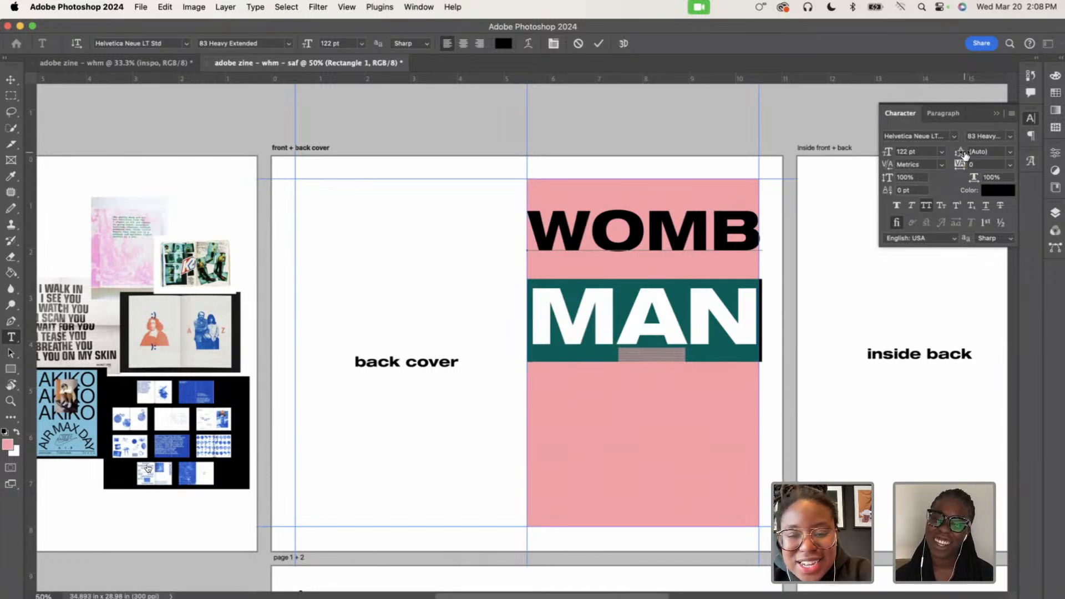
left_click_drag(964, 155, 951, 156)
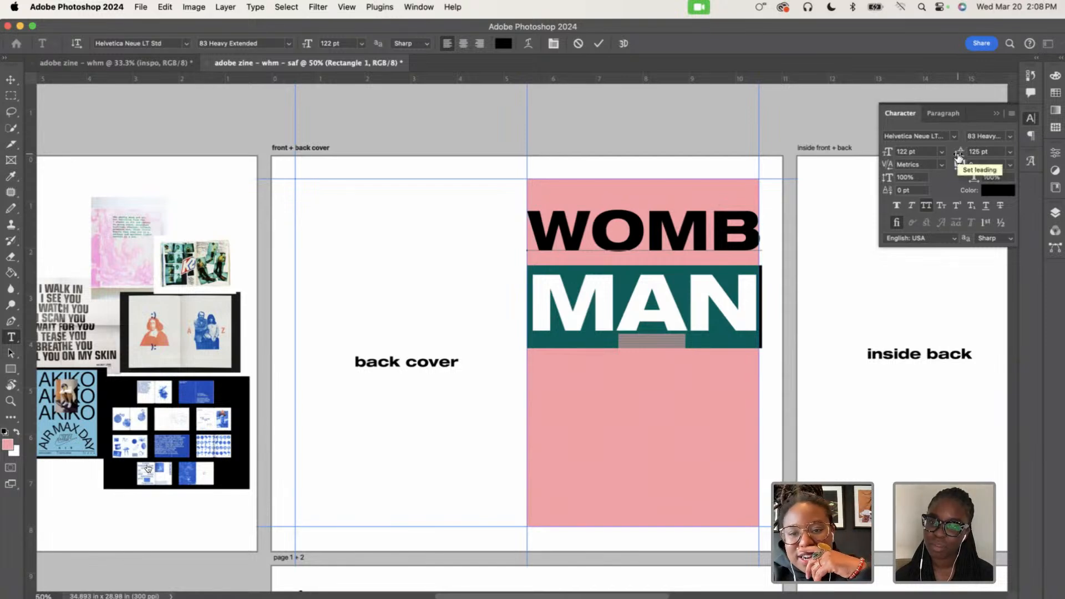
left_click_drag(958, 158, 944, 158)
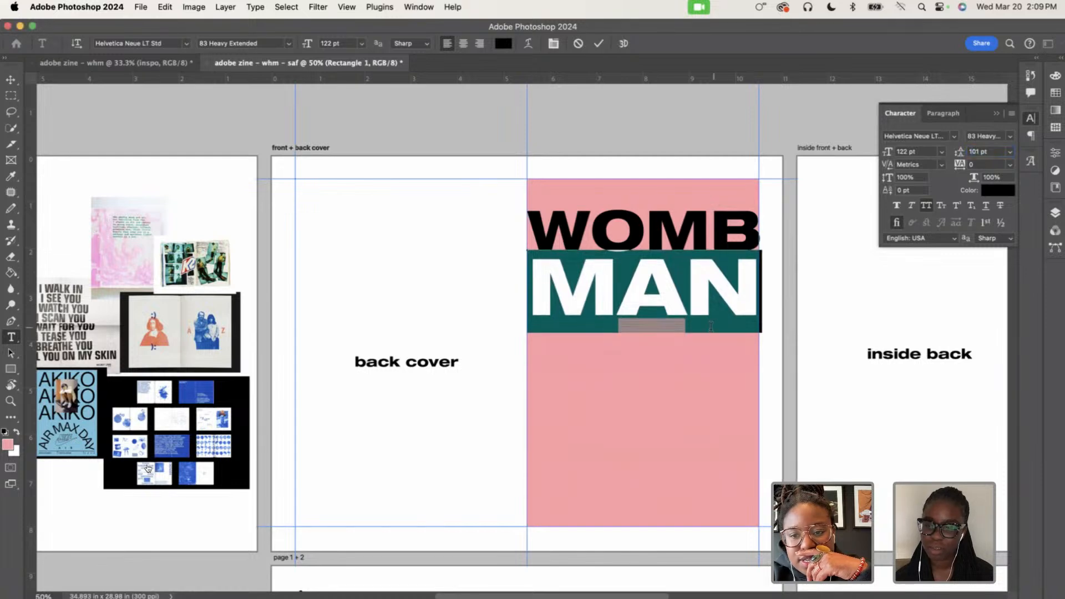
left_click(710, 325)
Reduce the word WOMB to 85 pt so it stays within the pink cover, and commit the title text
key("super+equal")
key("super+equal")
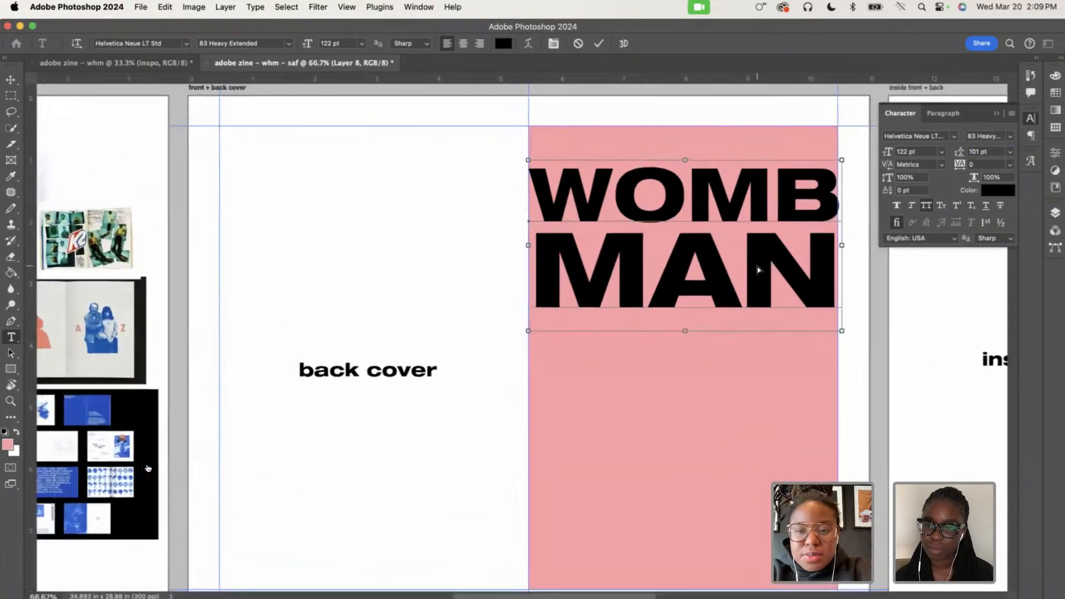
scroll(757, 265, "right", 4)
scroll(757, 265, "up", 1)
key("super+equal")
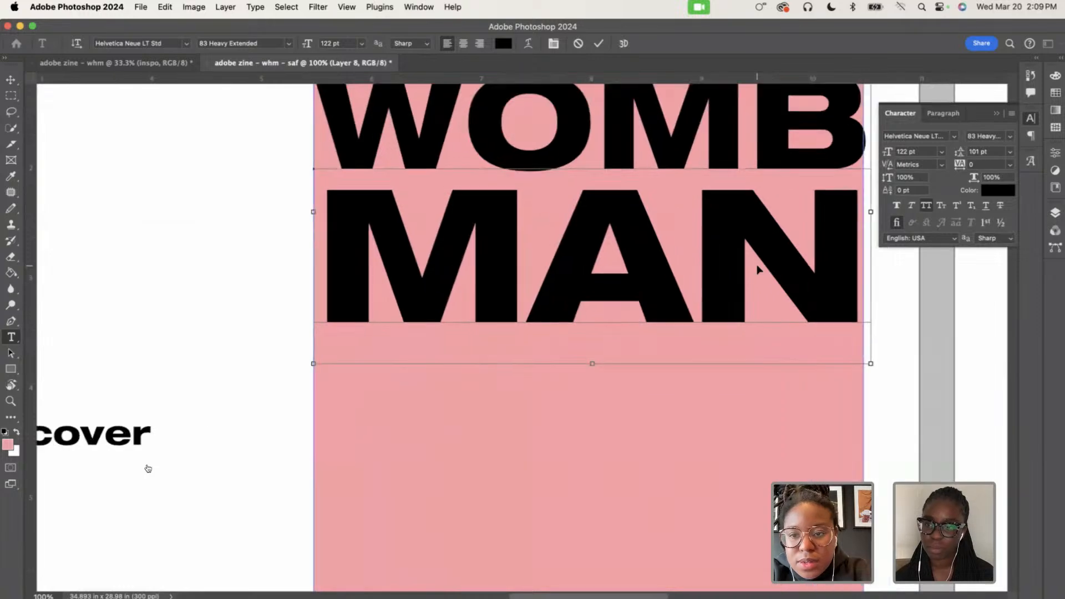
key("super+minus")
scroll(758, 264, "up", 1)
scroll(758, 264, "right", 1)
scroll(757, 264, "right", 2)
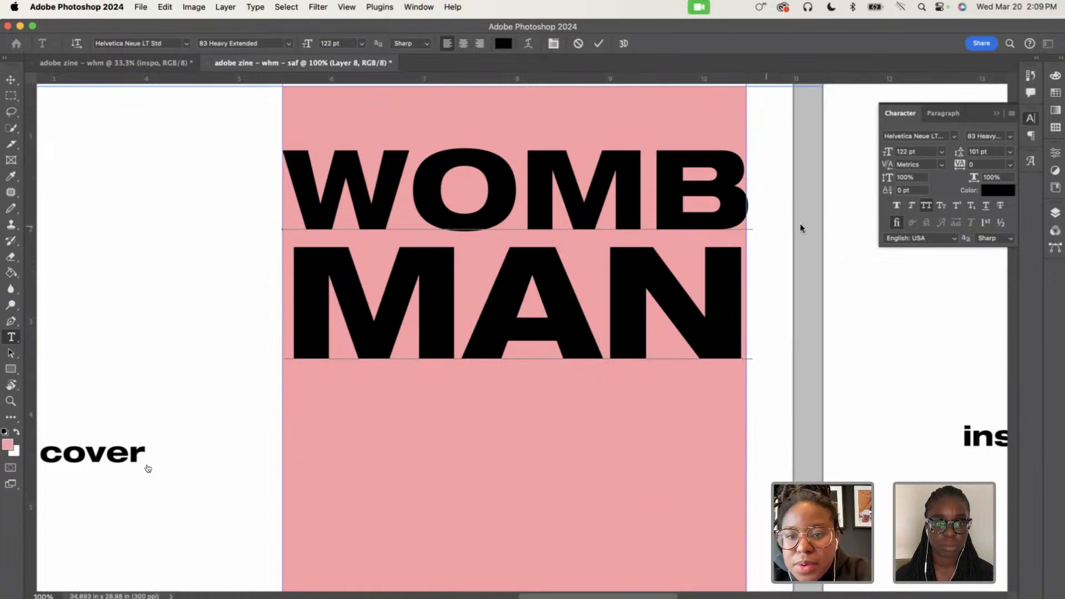
double_click(700, 212)
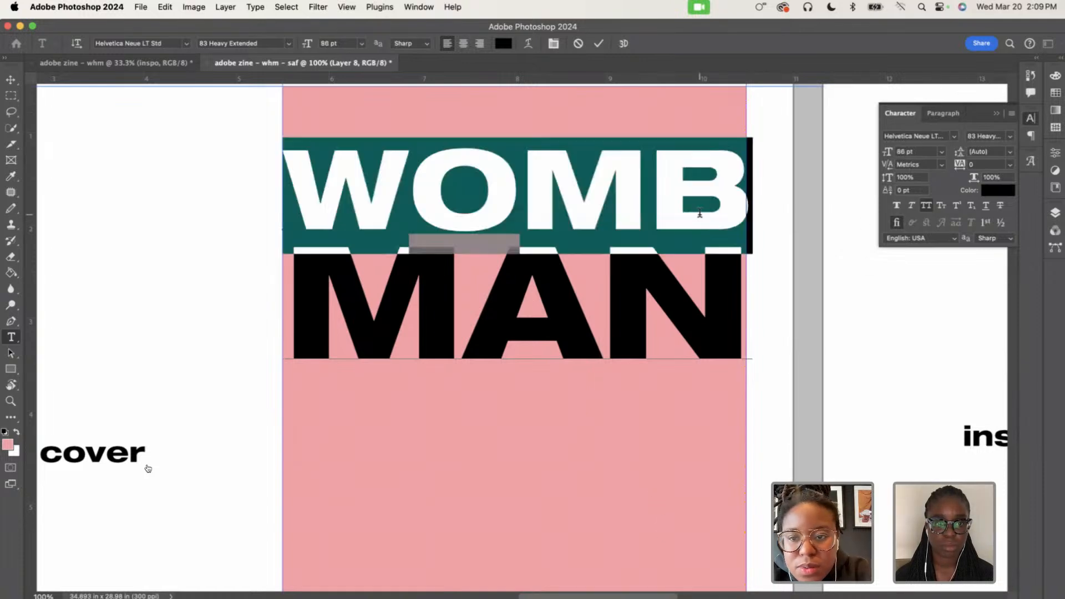
left_click(889, 153)
left_click_drag(889, 153, 888, 153)
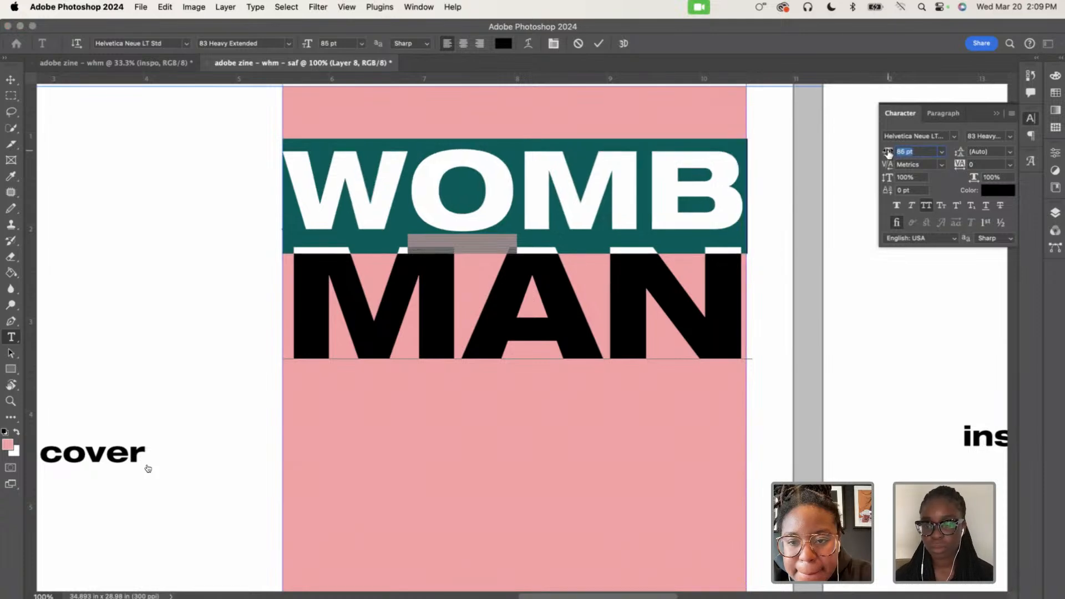
left_click(599, 44)
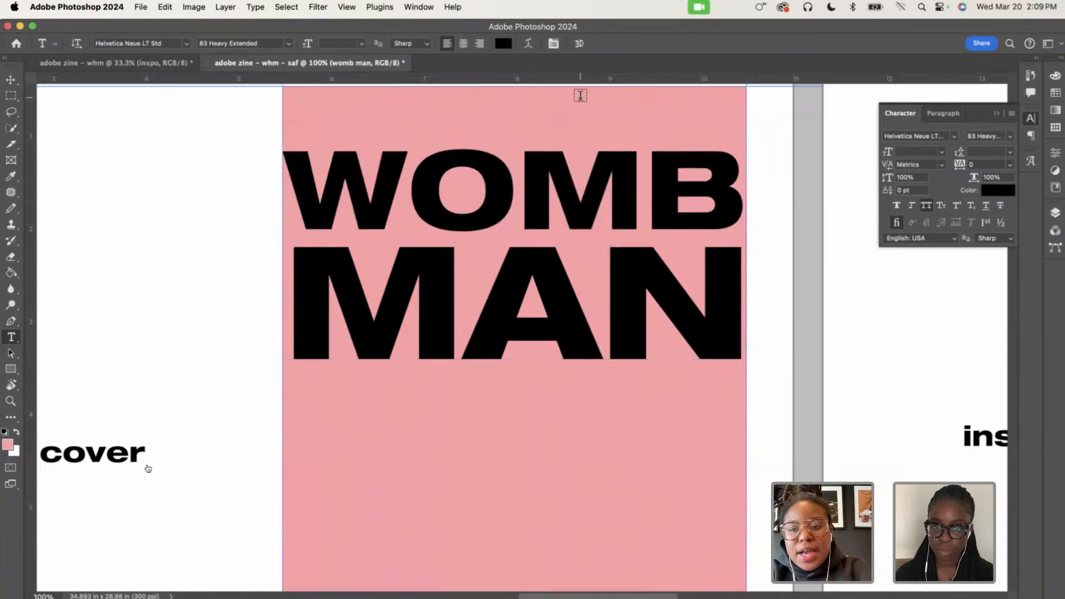
key("super+minus")
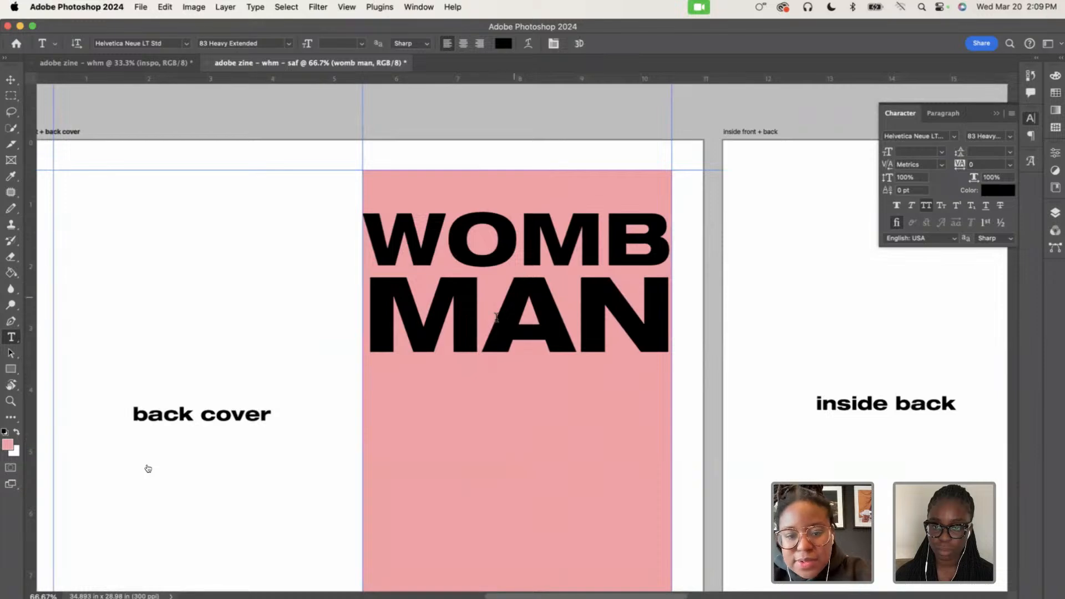
left_click(528, 298)
double_click(528, 298)
key("super+a")
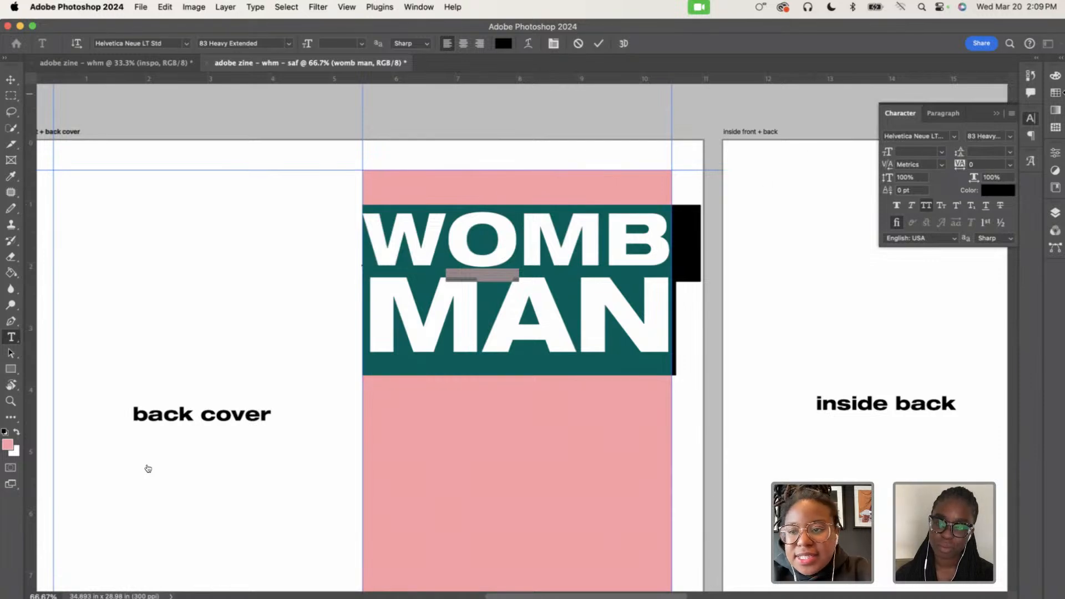
left_click(590, 44)
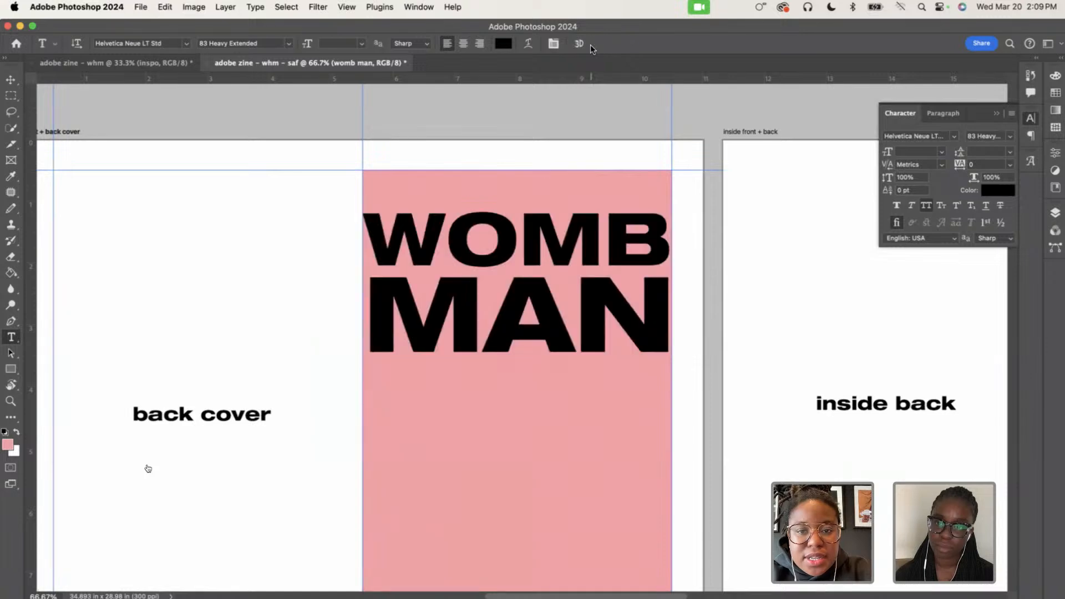
left_click(503, 43)
left_click_drag(509, 158, 781, 41)
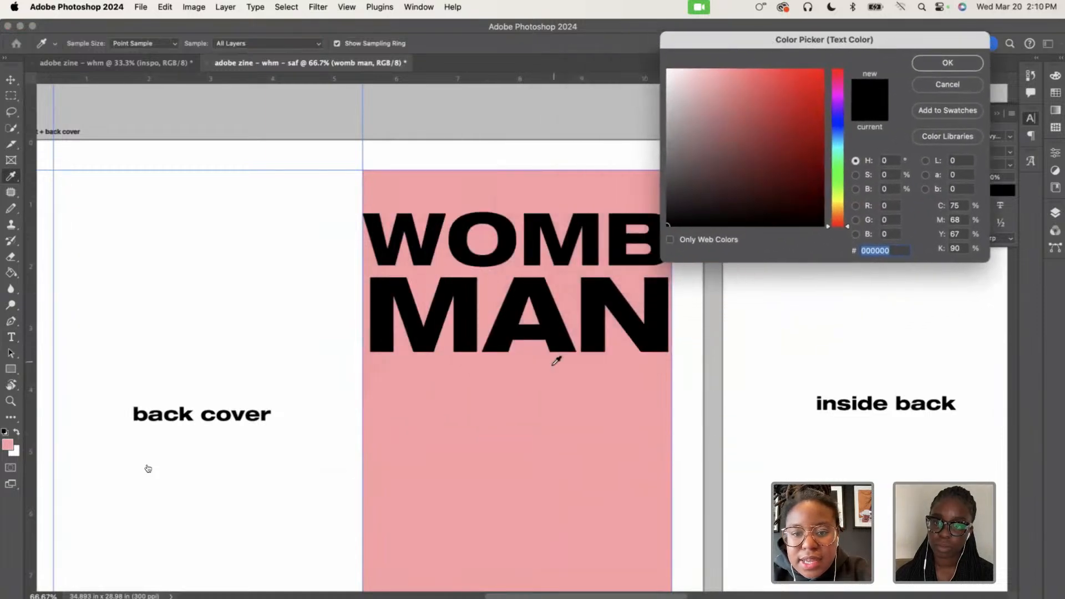
left_click(519, 395)
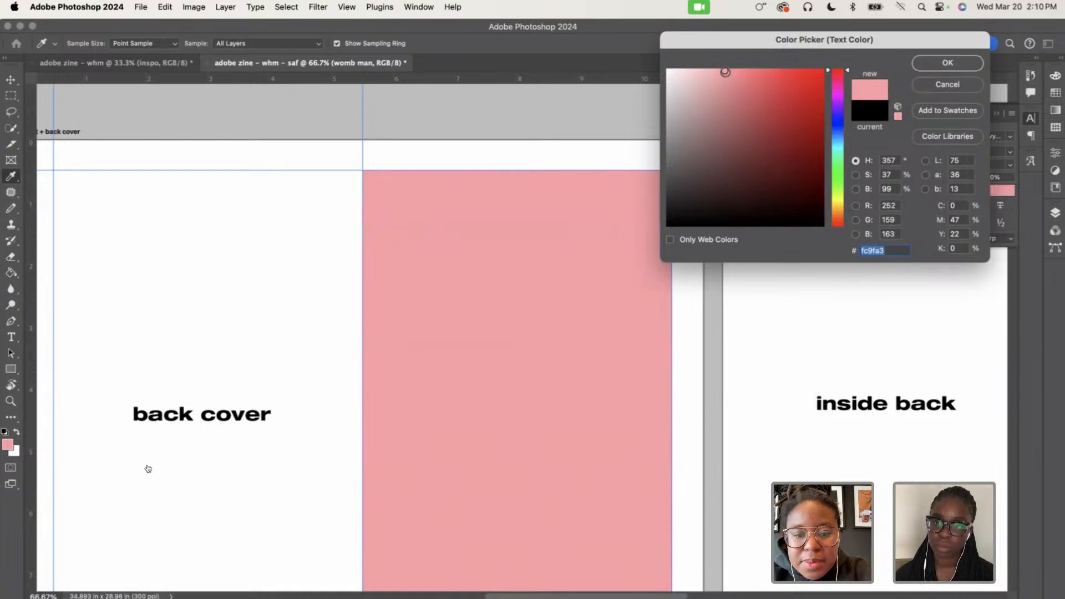
left_click(725, 73)
mouse_move(725, 72)
left_mouse_down()
mouse_move(740, 136)
mouse_move(736, 126)
mouse_move(734, 167)
mouse_move(685, 132)
mouse_move(745, 161)
mouse_move(758, 103)
mouse_move(781, 112)
left_mouse_up()
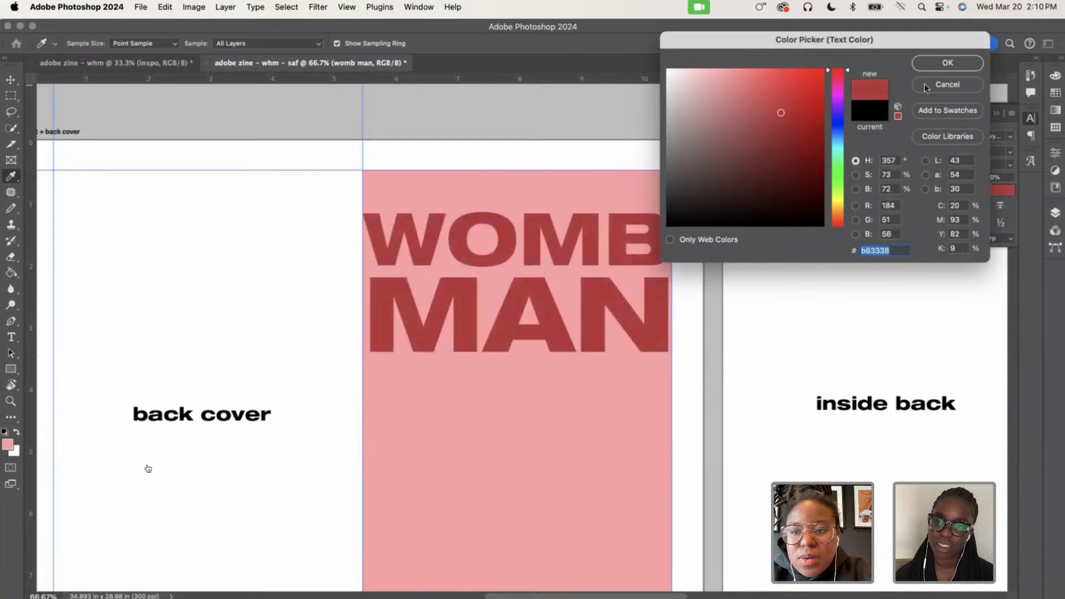
left_click(946, 85)
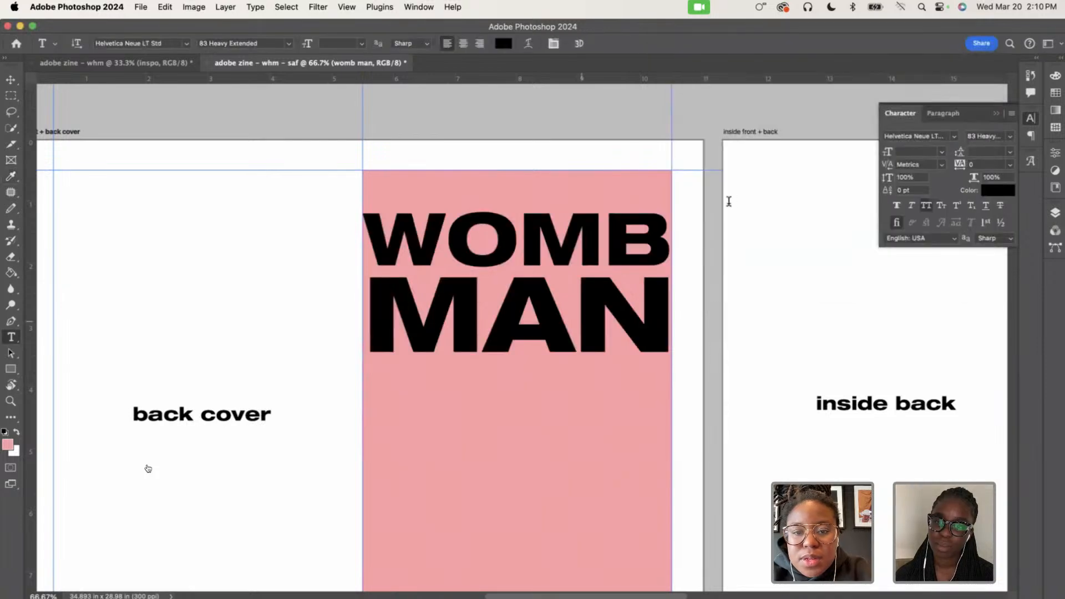
Recolor the whole WOMB MAN title with the red swatch (#fa4c53) sampled from the brainstorming board's color palette
key("super+minus")
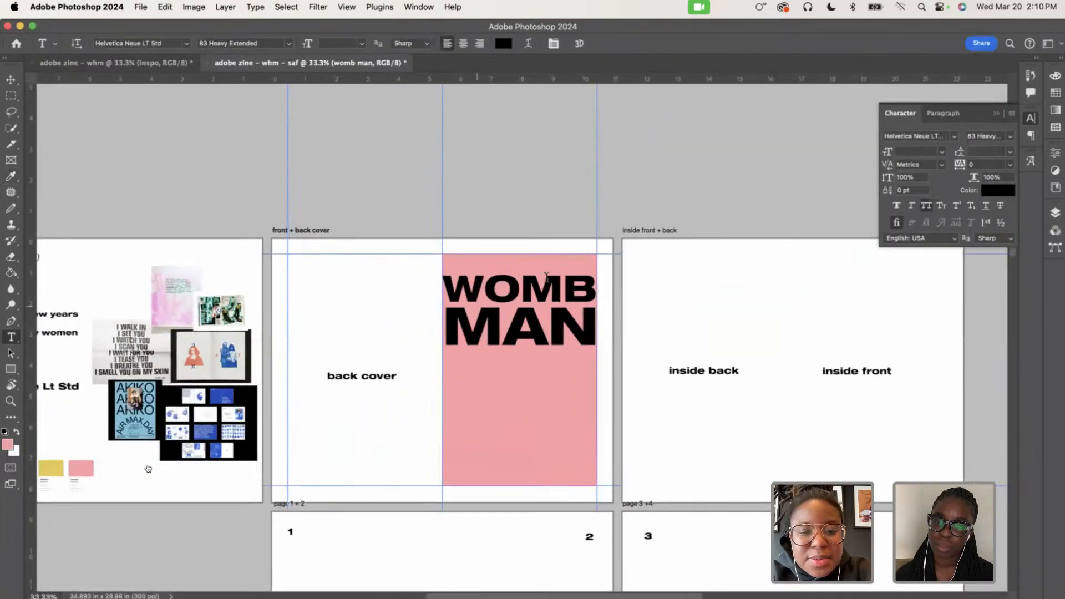
double_click(500, 309)
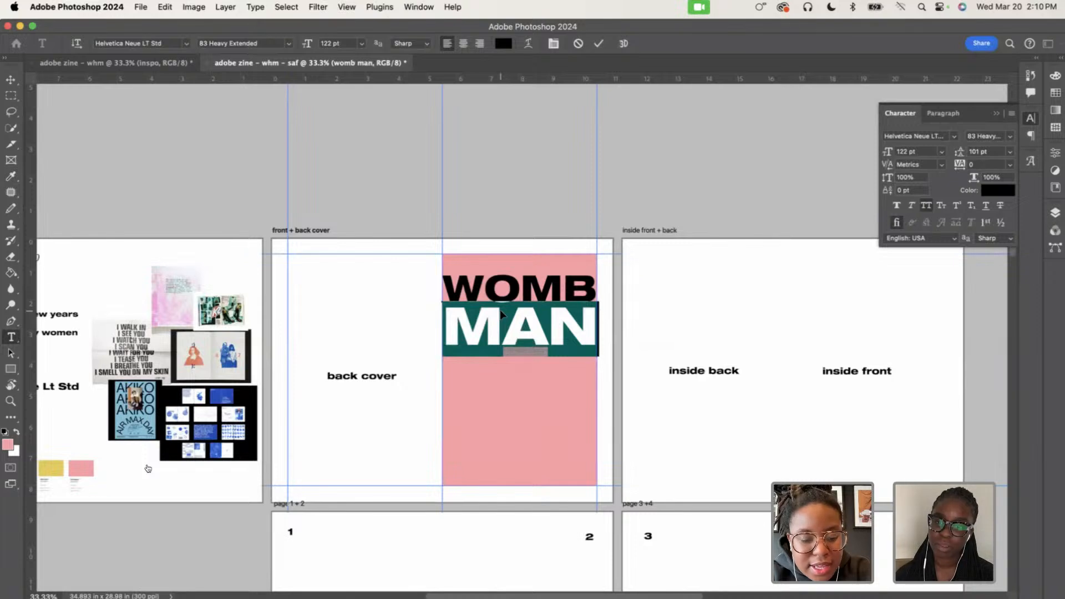
key("super+a")
scroll(370, 311, "left", 5)
scroll(370, 311, "down", 1)
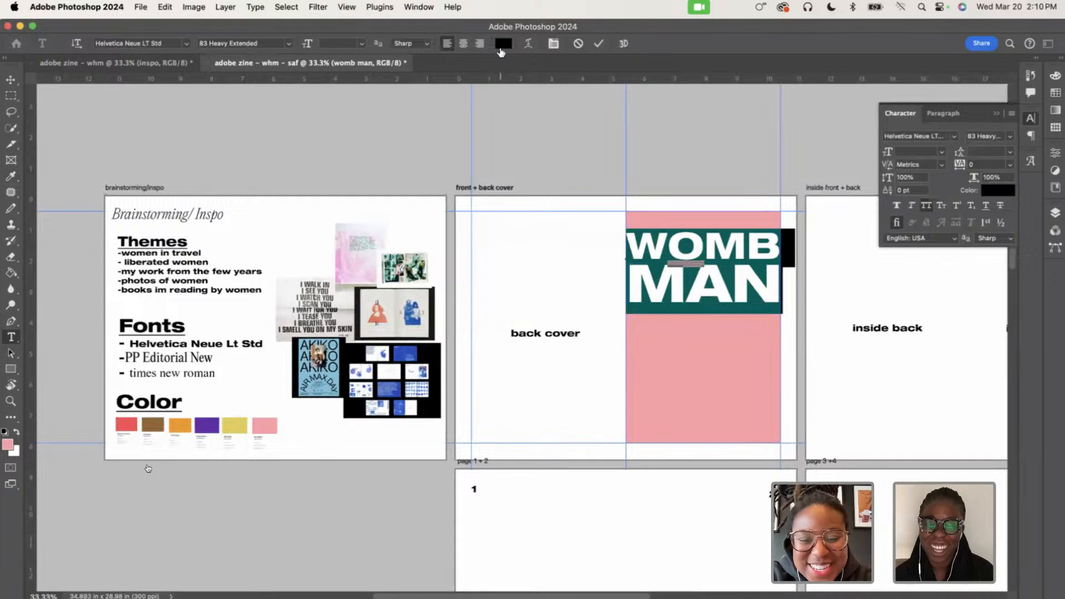
left_click(501, 47)
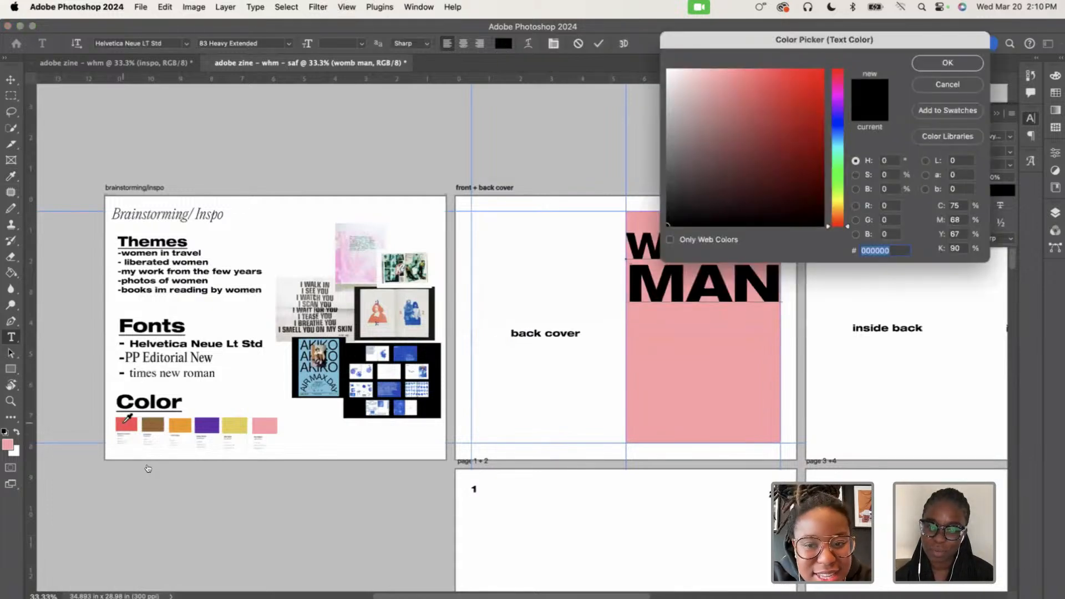
left_click(125, 422)
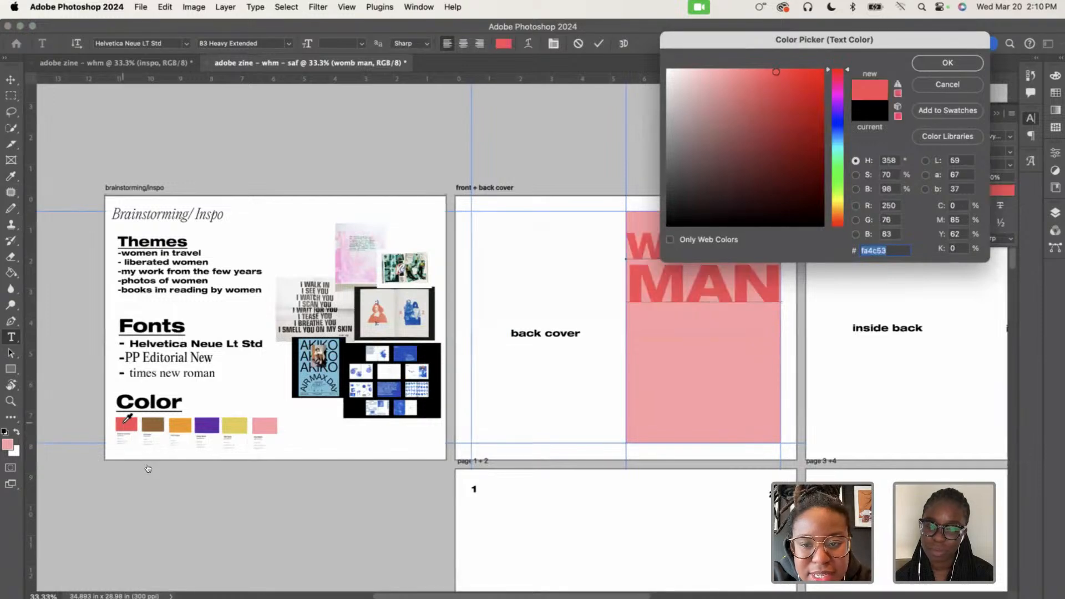
left_click(950, 62)
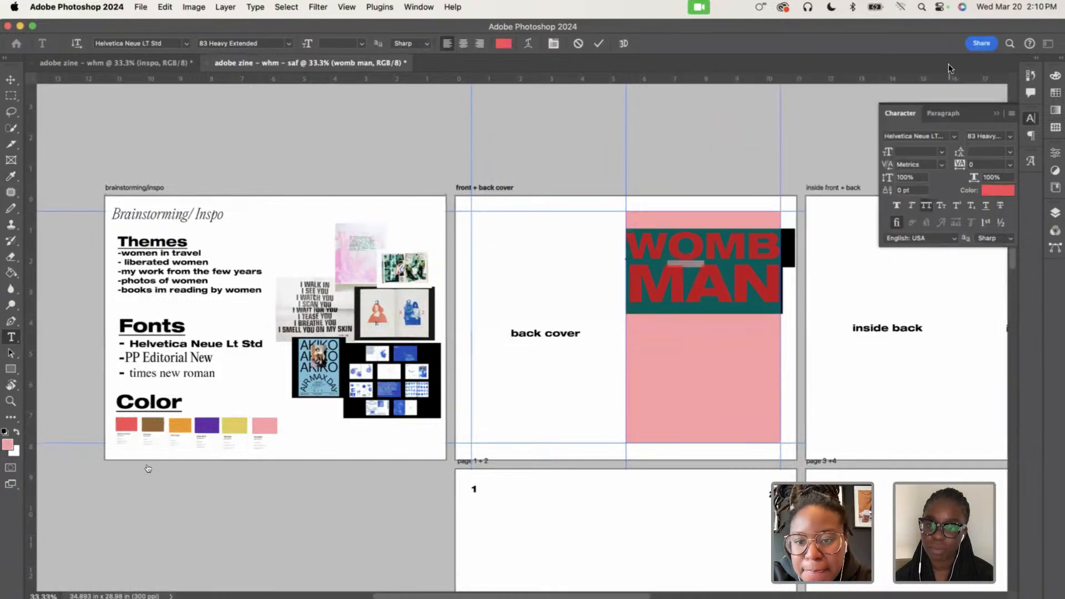
Select the full WOMB MAN title on the pink front cover and commit its text edit
scroll(714, 292, "up", 3)
left_click(712, 287)
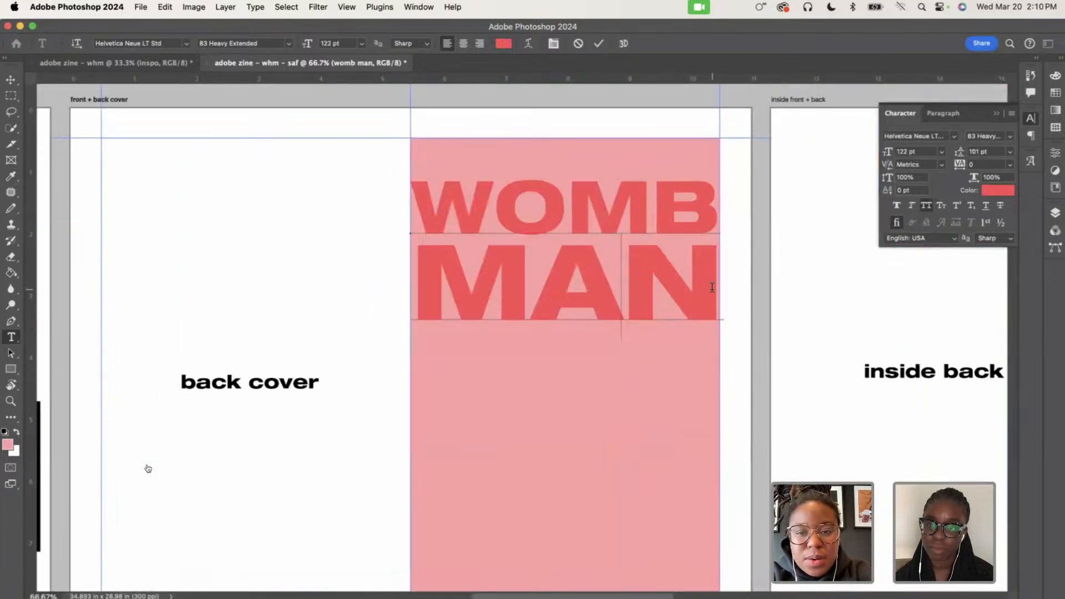
double_click(679, 299)
left_click(649, 272)
double_click(649, 272)
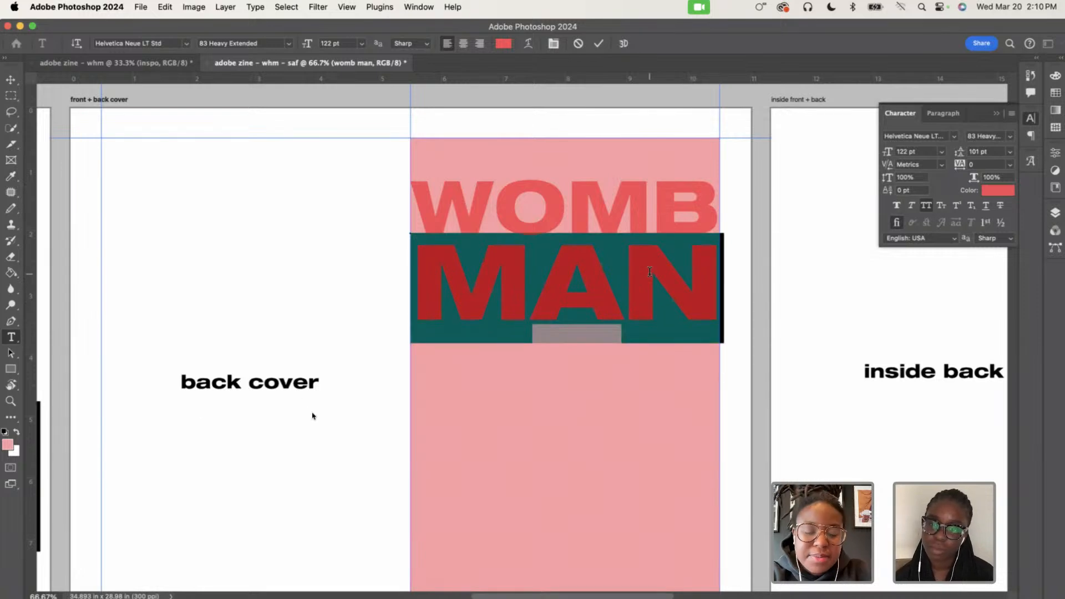
key("super+a")
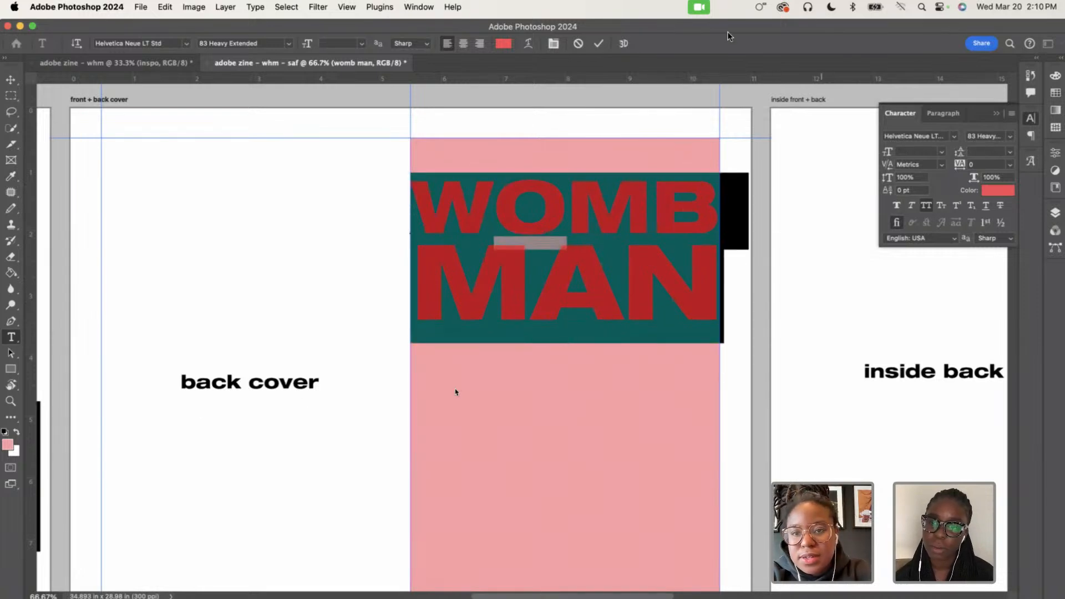
left_click(598, 43)
Duplicate the womb man text layer within the front + back cover artboard, keeping the name womb man copy
left_click(1056, 212)
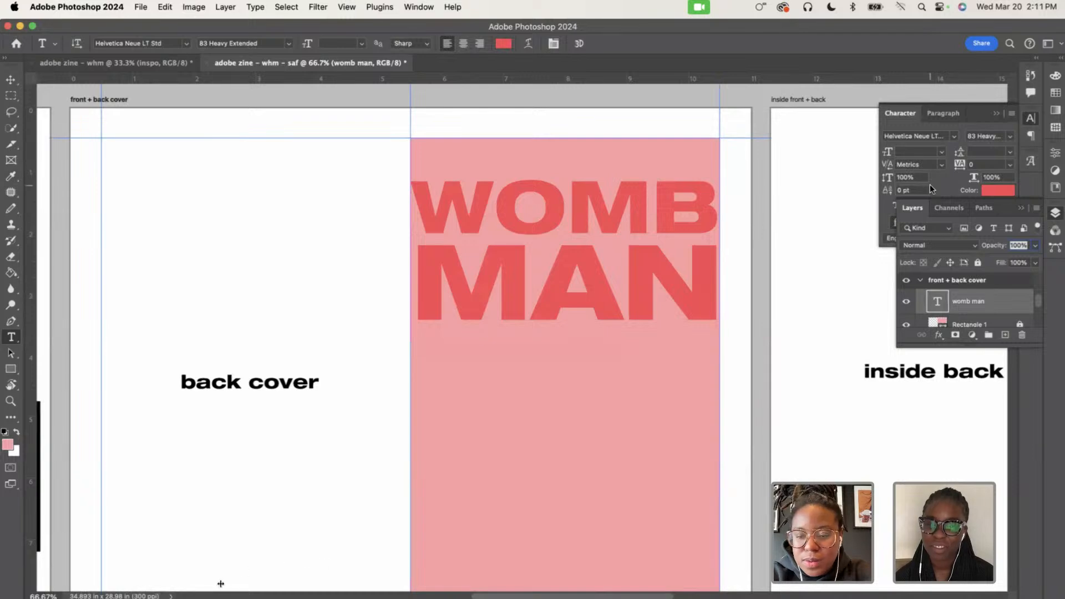
key("super+j")
key("super+z")
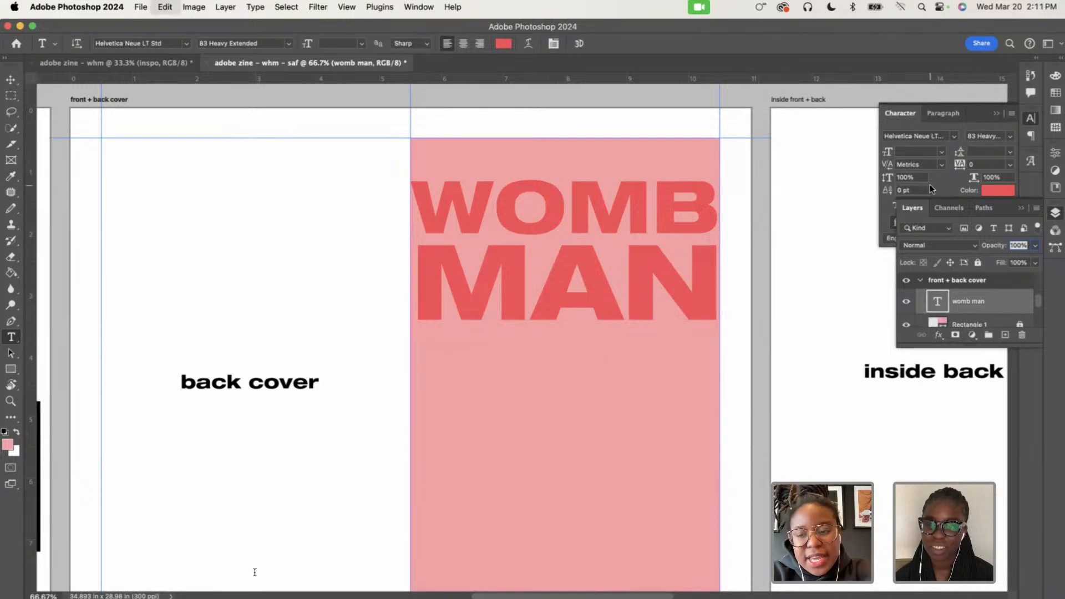
right_click(1001, 302)
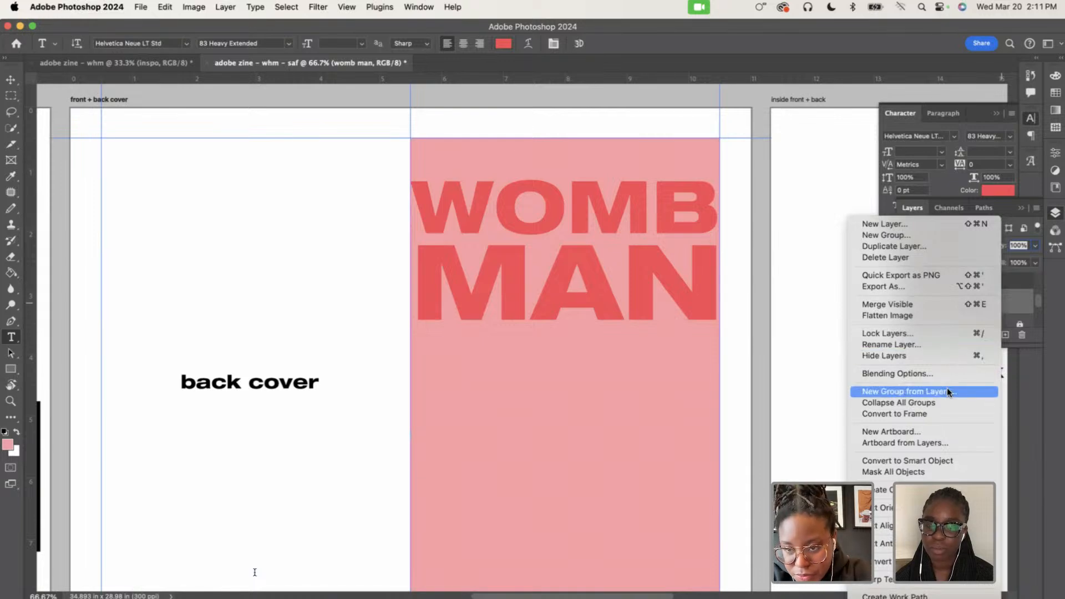
left_click(936, 246)
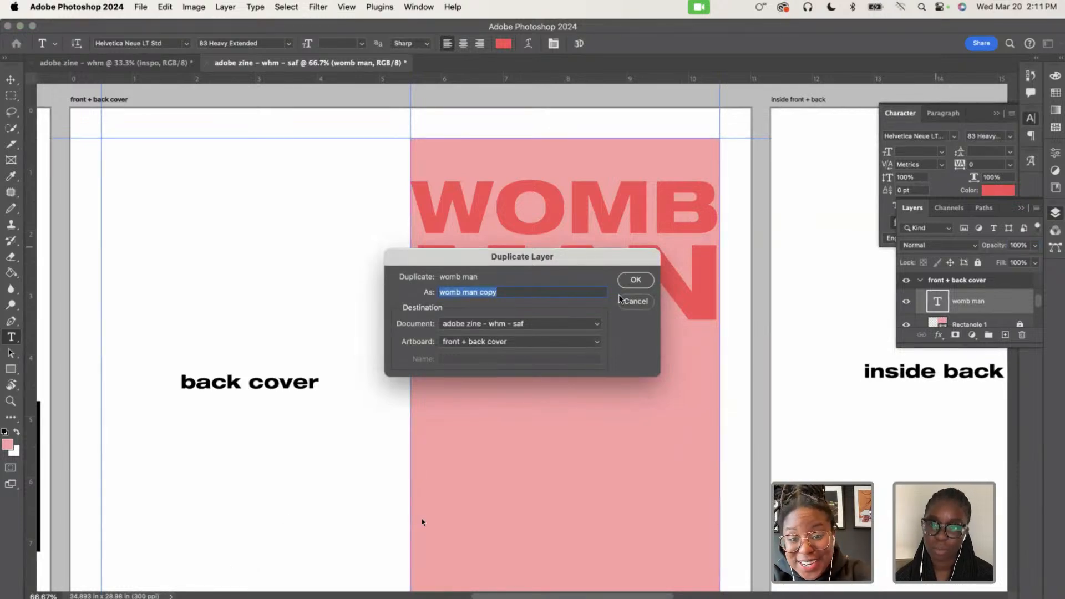
left_click(633, 281)
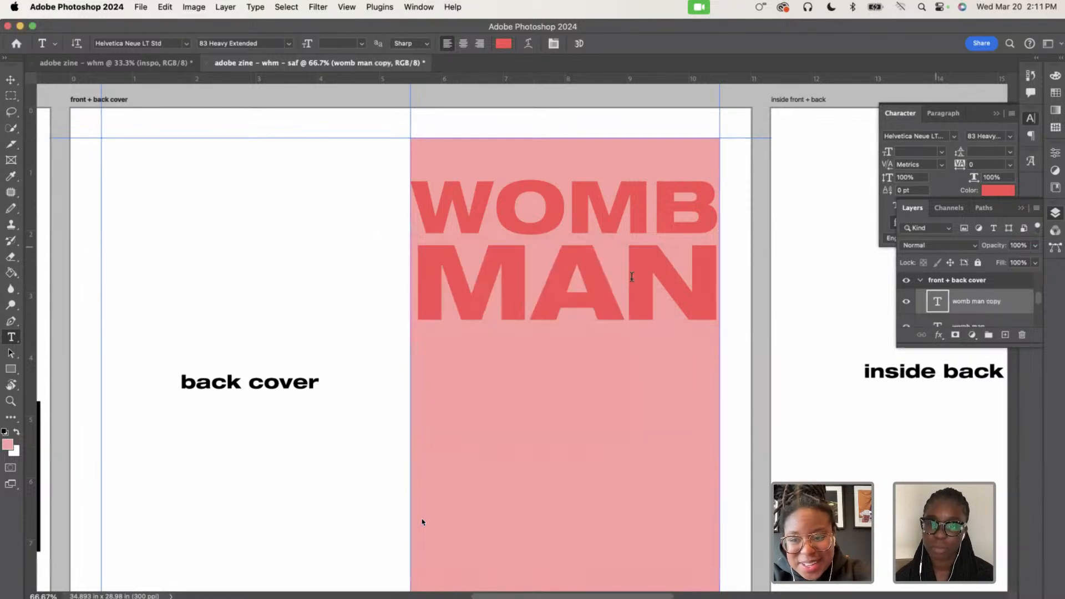
Move the duplicated WOMB MAN title straight down so it sits directly beneath the original on the pink cover
key("ctrl+t")
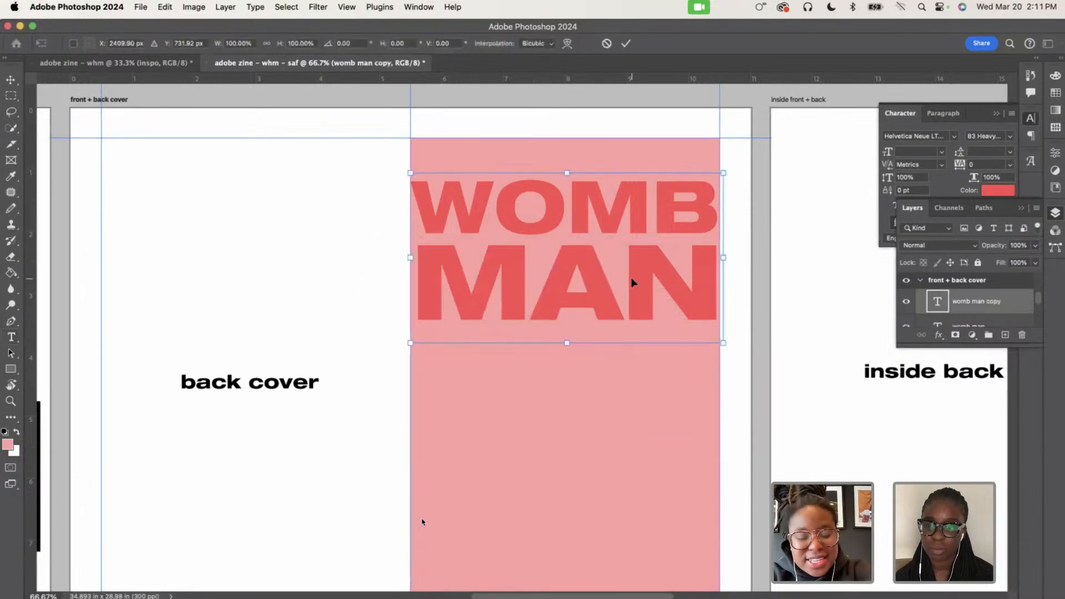
left_click(607, 44)
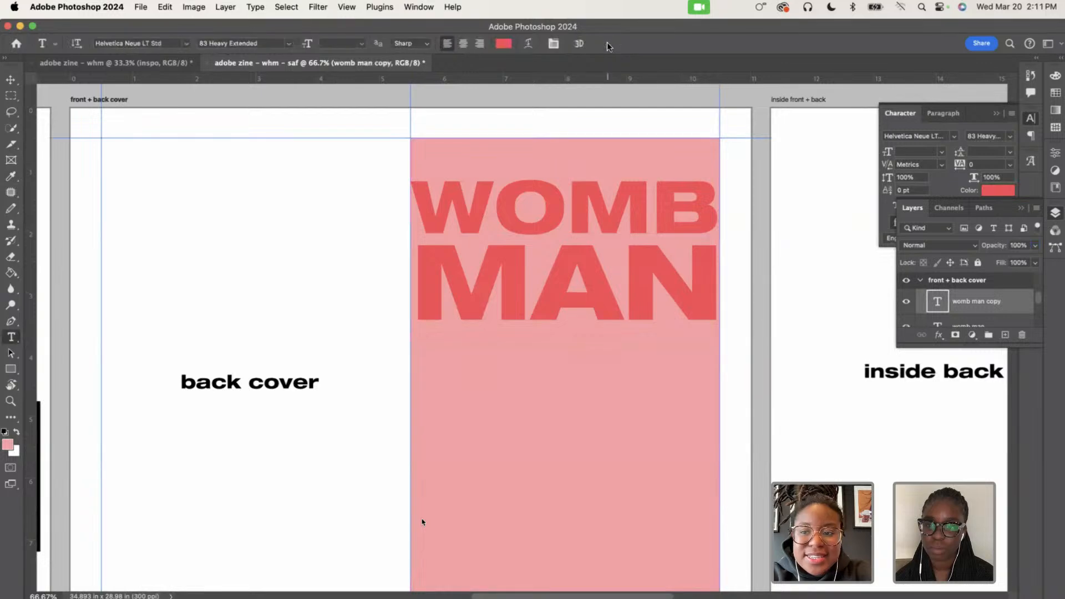
key("ctrl+t")
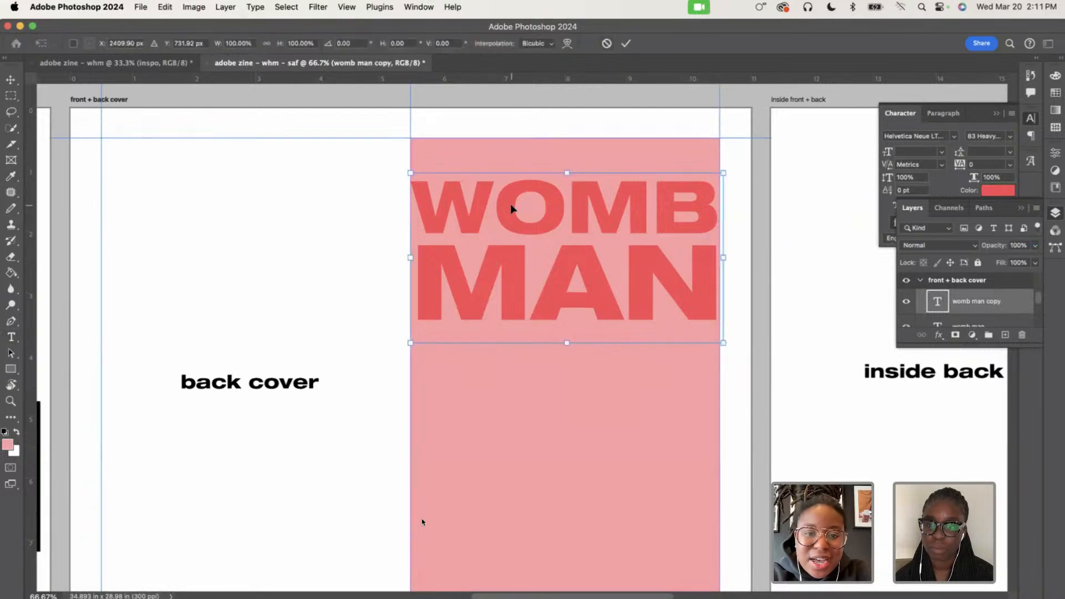
left_click_drag(509, 301, 504, 366)
key("Return")
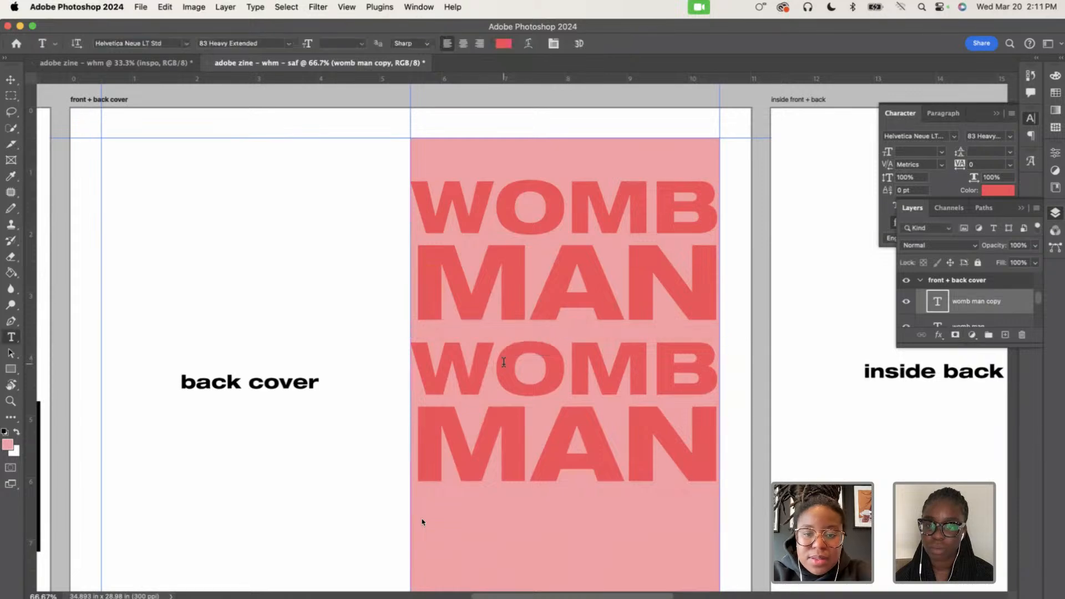
Remove the surplus title copies, then duplicate the lower WOMB MAN once and place the new copy directly beneath it
key("super+minus")
key("super+minus")
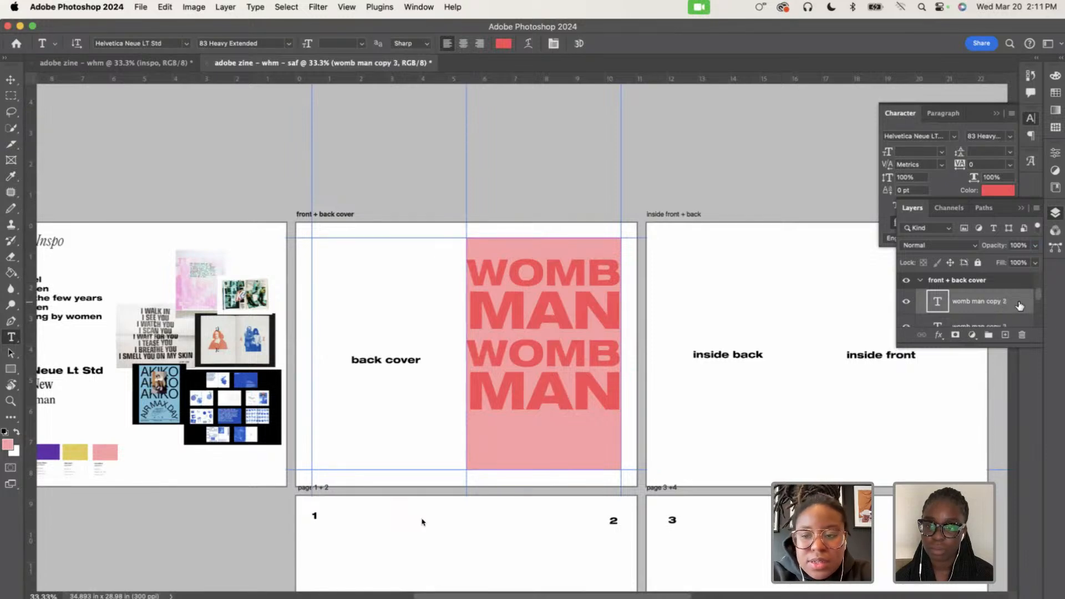
key("Delete")
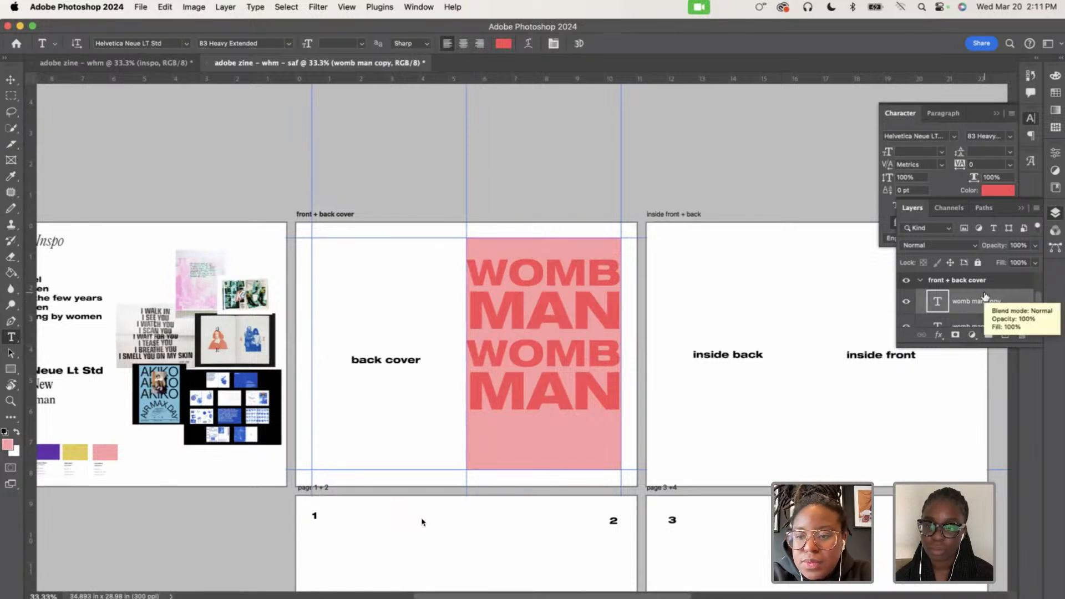
scroll(959, 288, "down", 1)
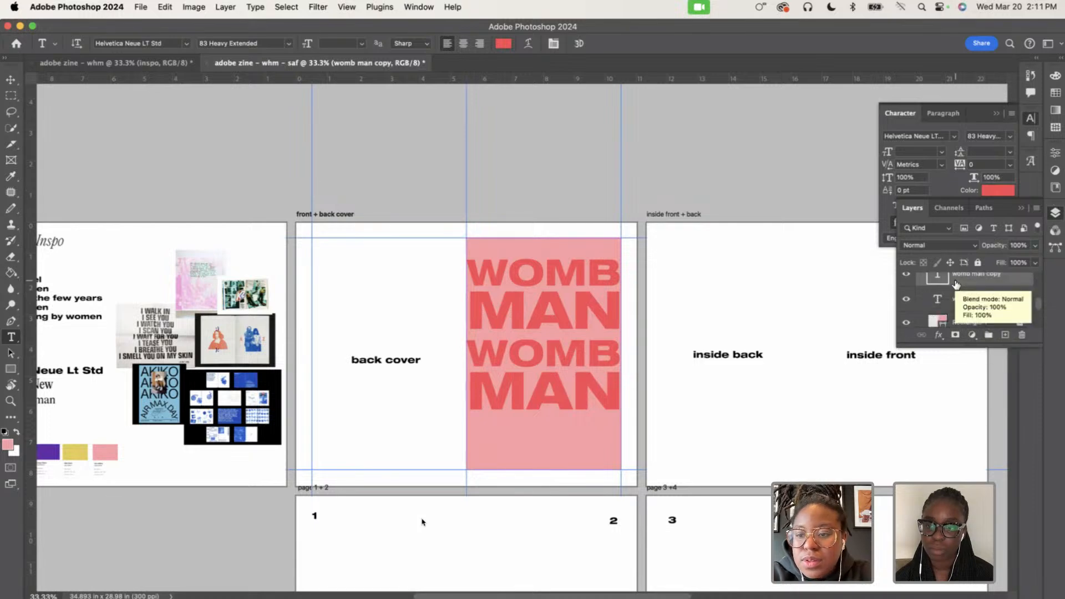
key("super+j")
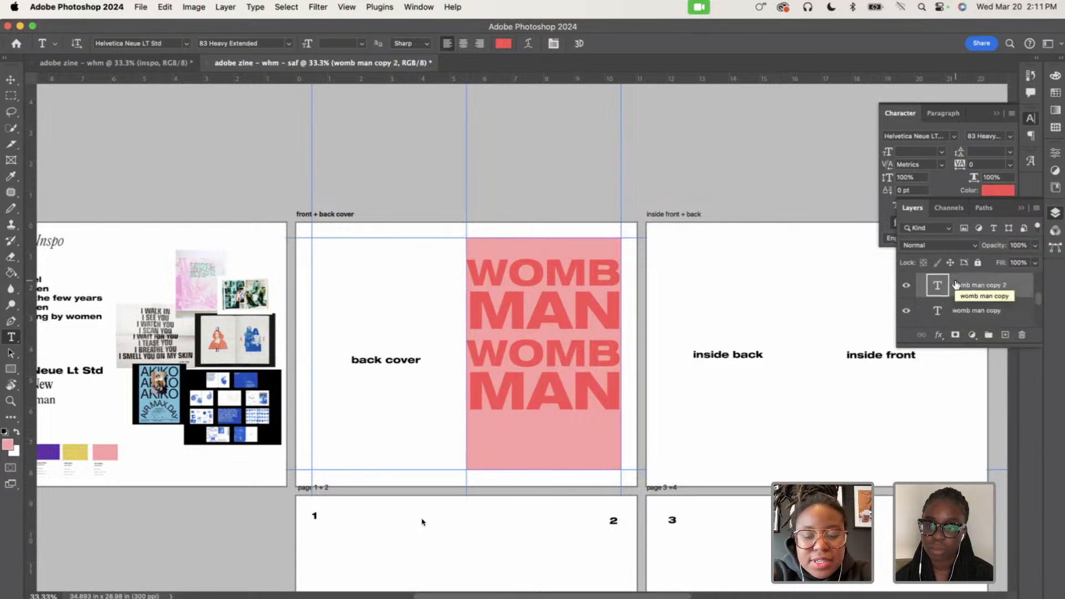
key("super+t")
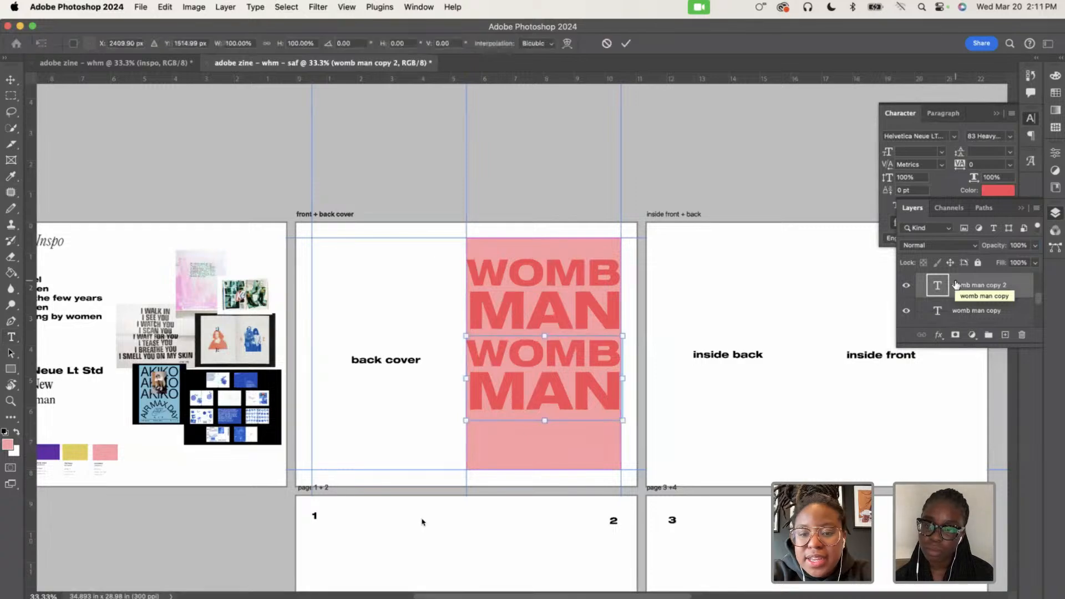
left_click_drag(559, 409, 553, 445)
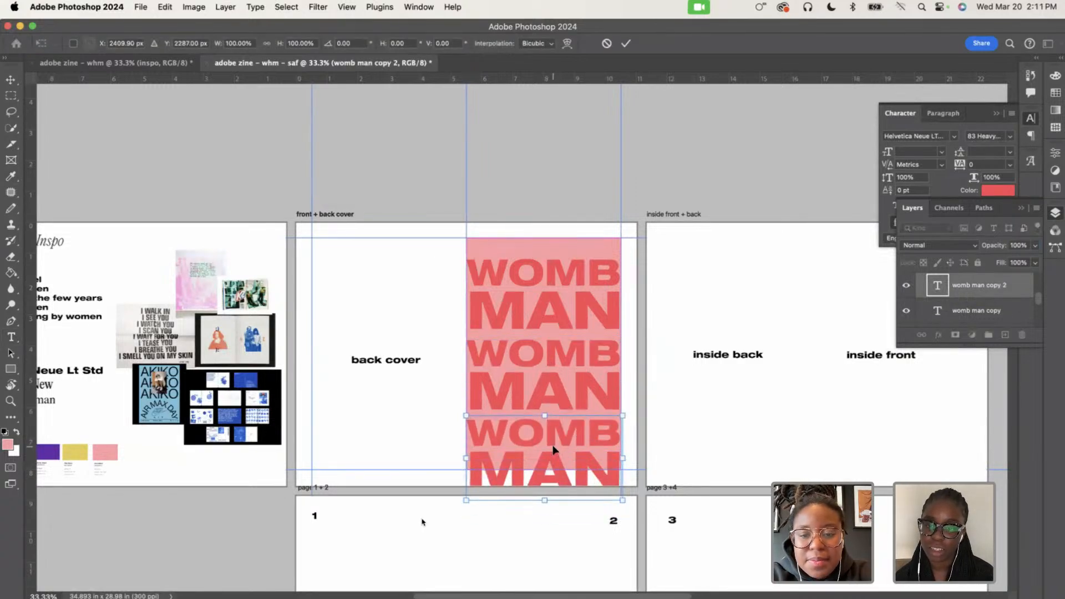
key("Return")
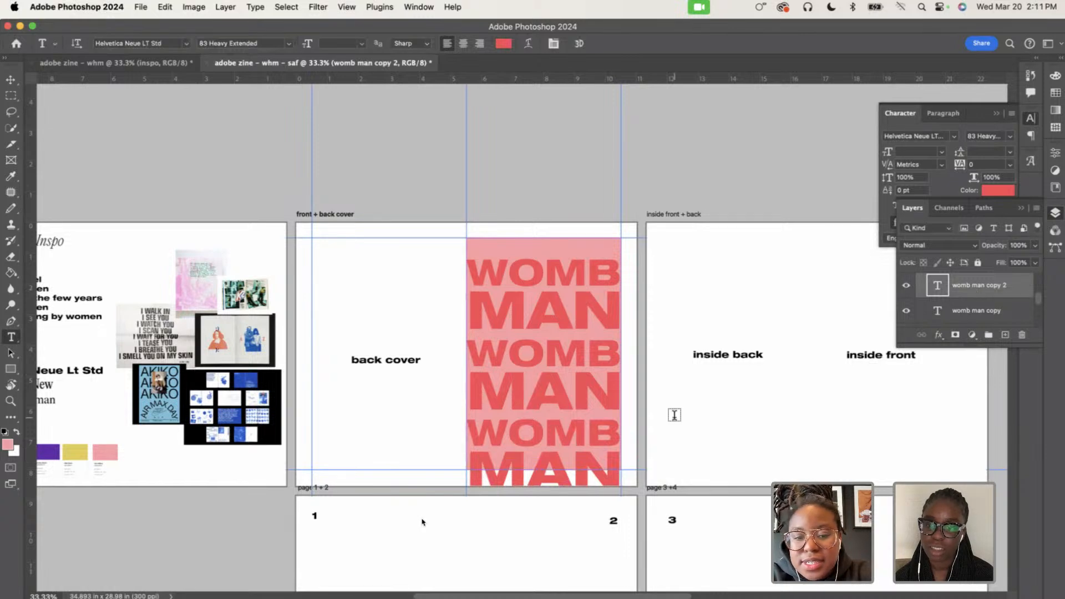
Move all three WOMB MAN text layers up together so the stack fits between the pink cover's upper and lower edges
scroll(674, 415, "down", 3)
scroll(674, 415, "up", 2)
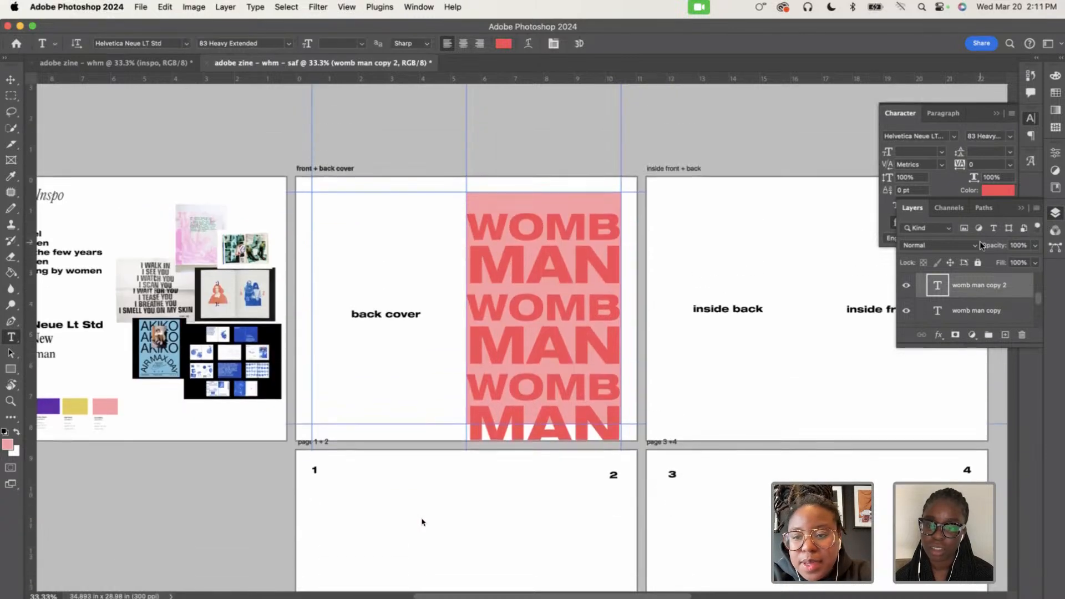
scroll(996, 293, "up", 3)
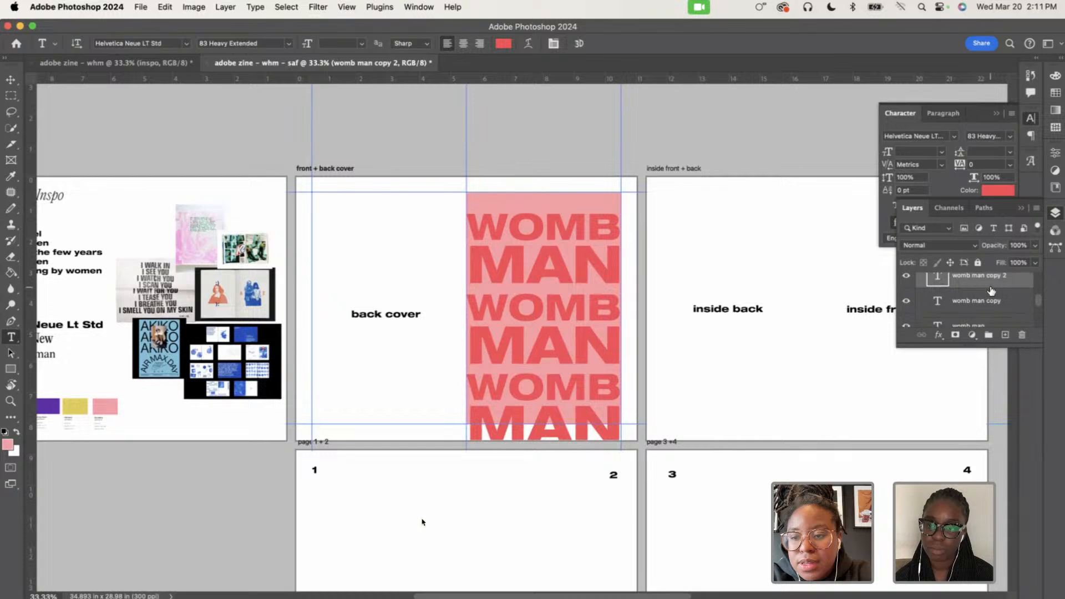
scroll(991, 293, "down", 2)
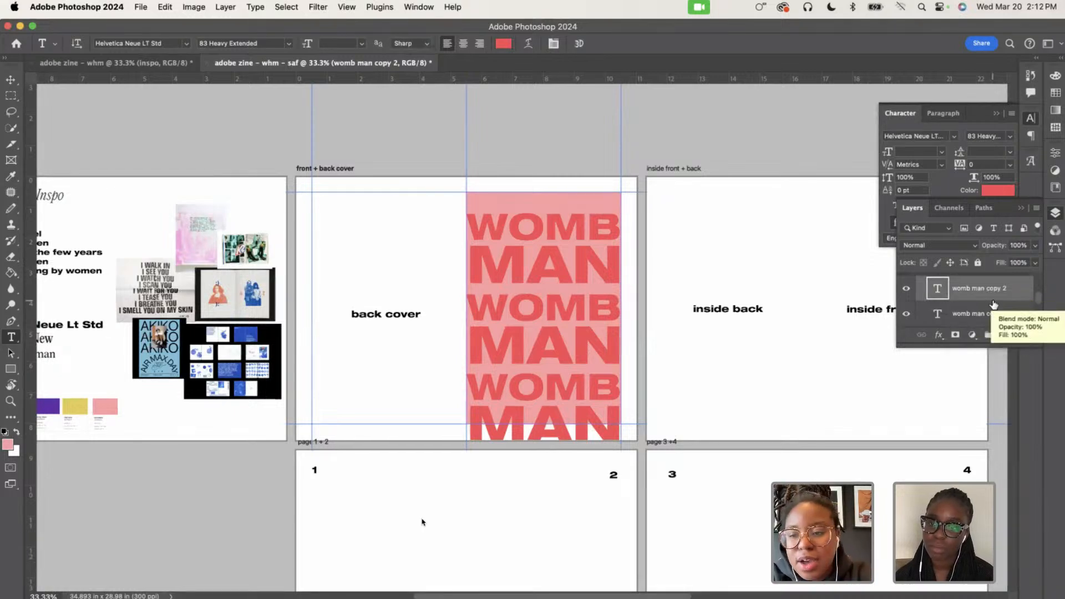
scroll(990, 294, "up", 1)
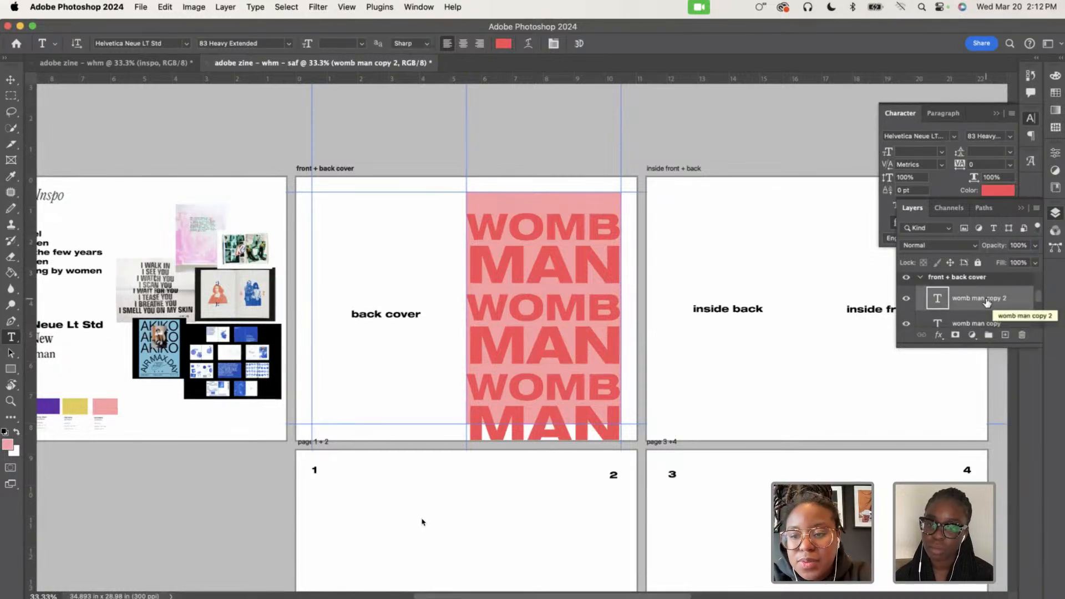
scroll(987, 301, "down", 2)
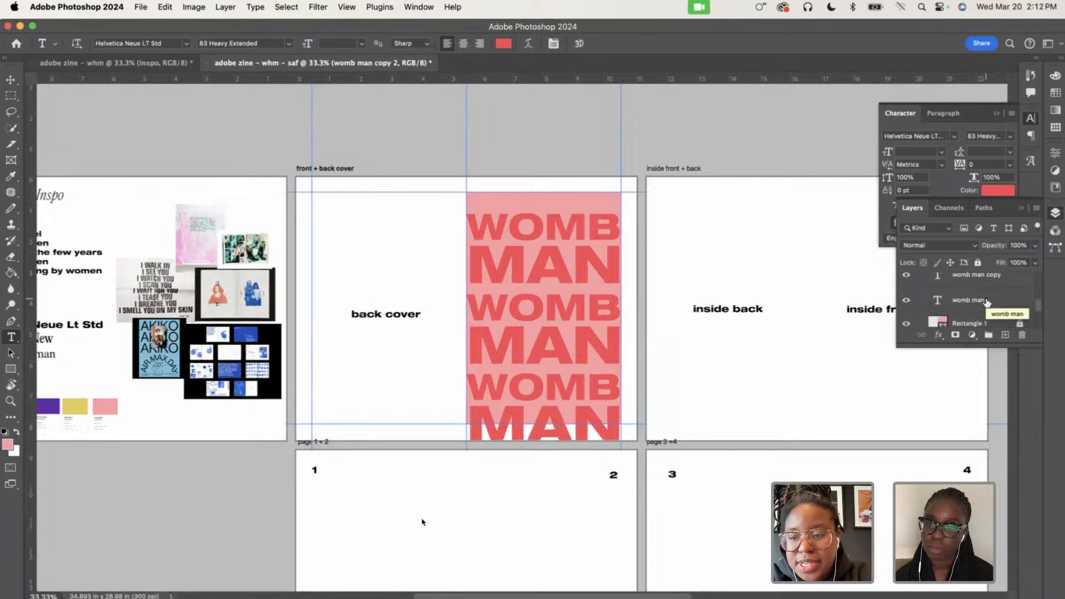
left_click(969, 304, "shift")
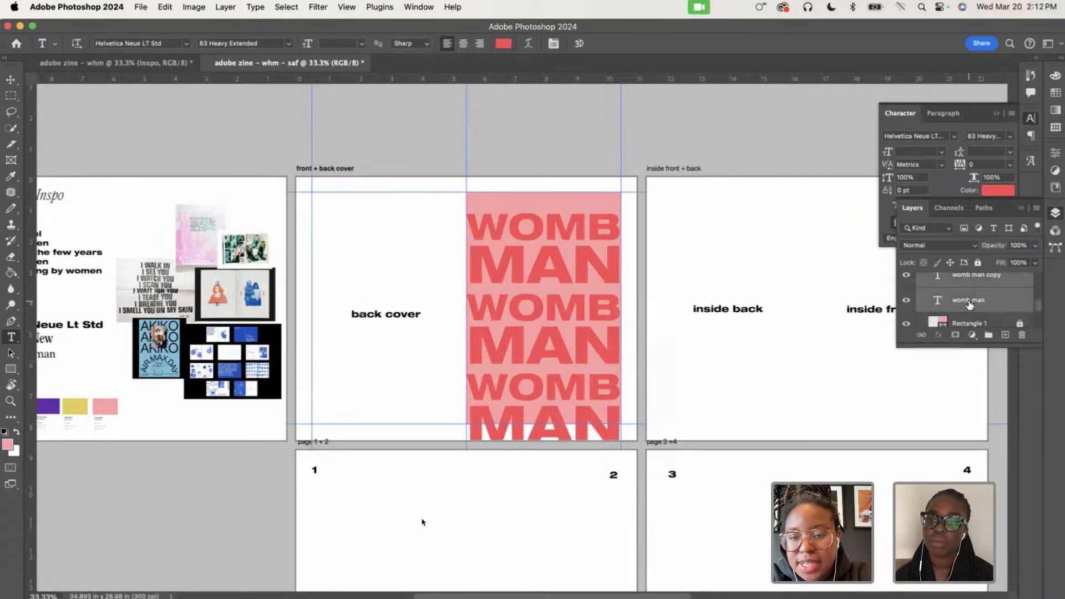
key("super+t")
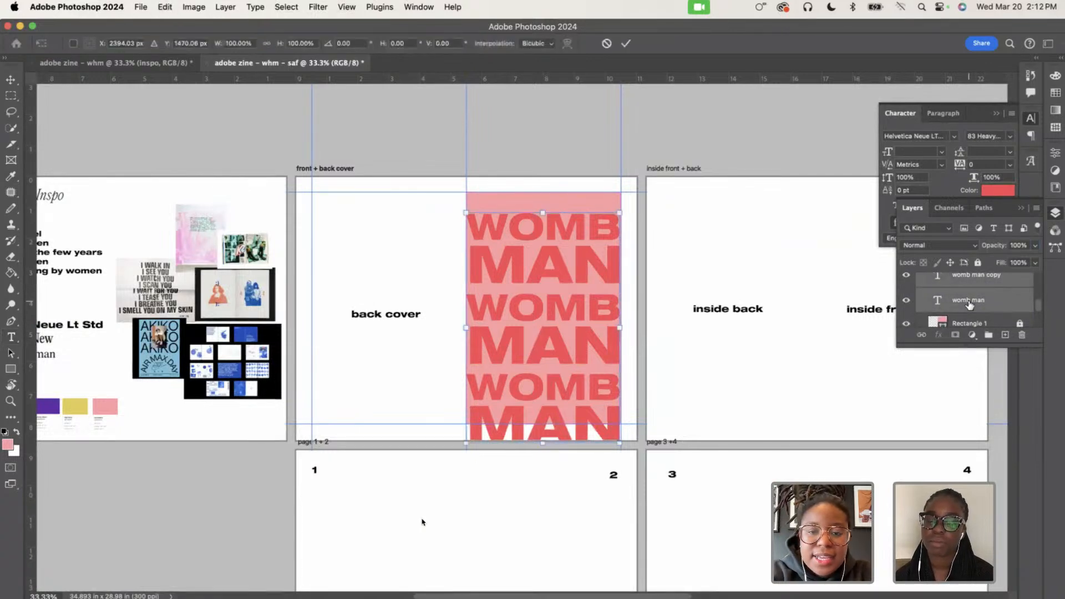
left_click_drag(573, 305, 573, 288)
key("Return")
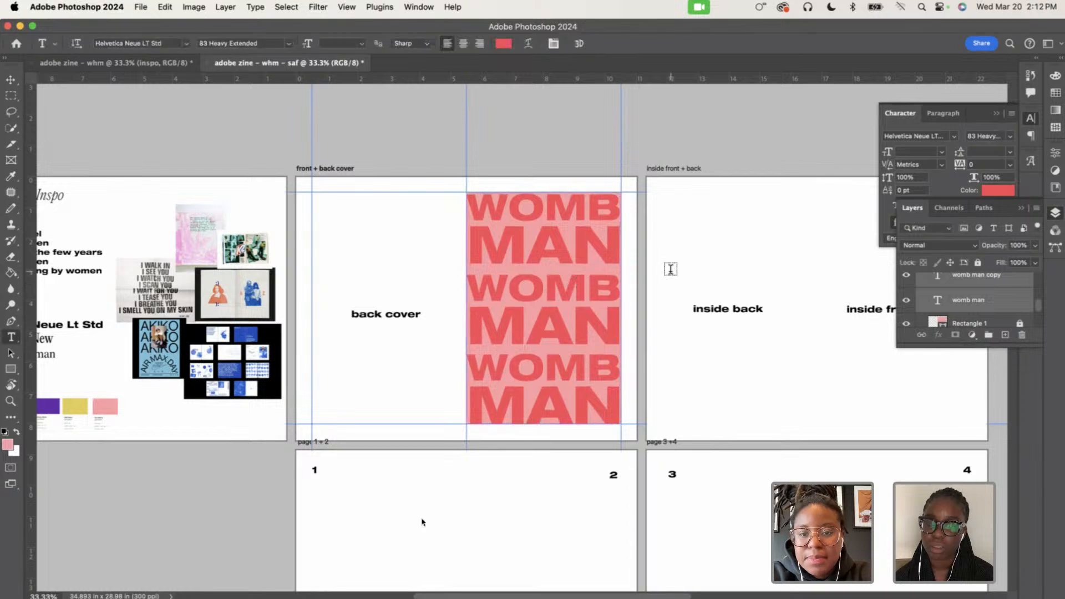
Fade the repeated titles by setting the middle WOMB MAN to 67% opacity and the lowest one to 11%
left_click(972, 279)
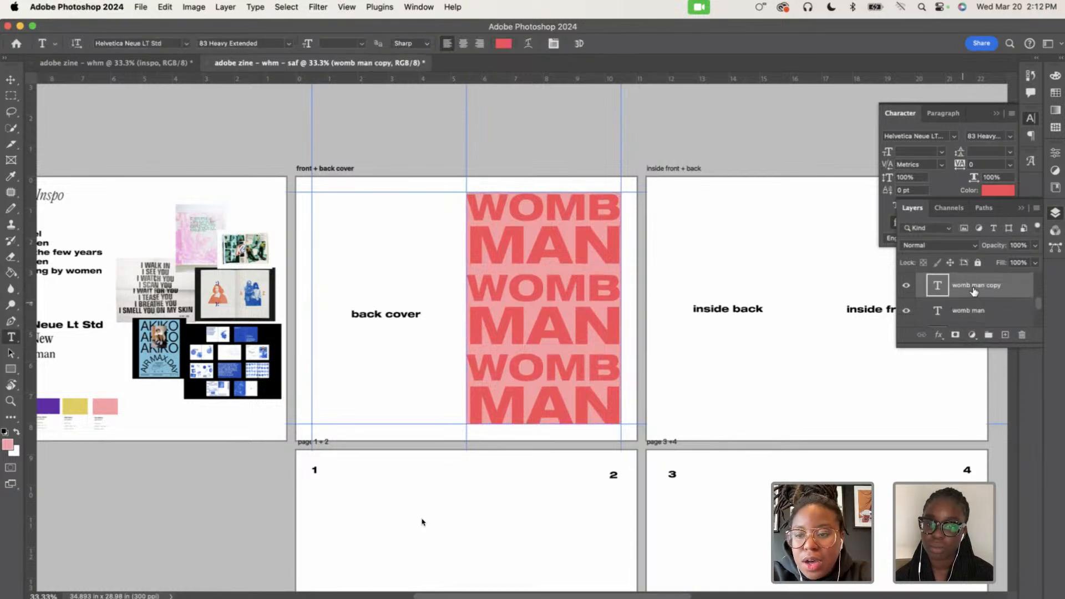
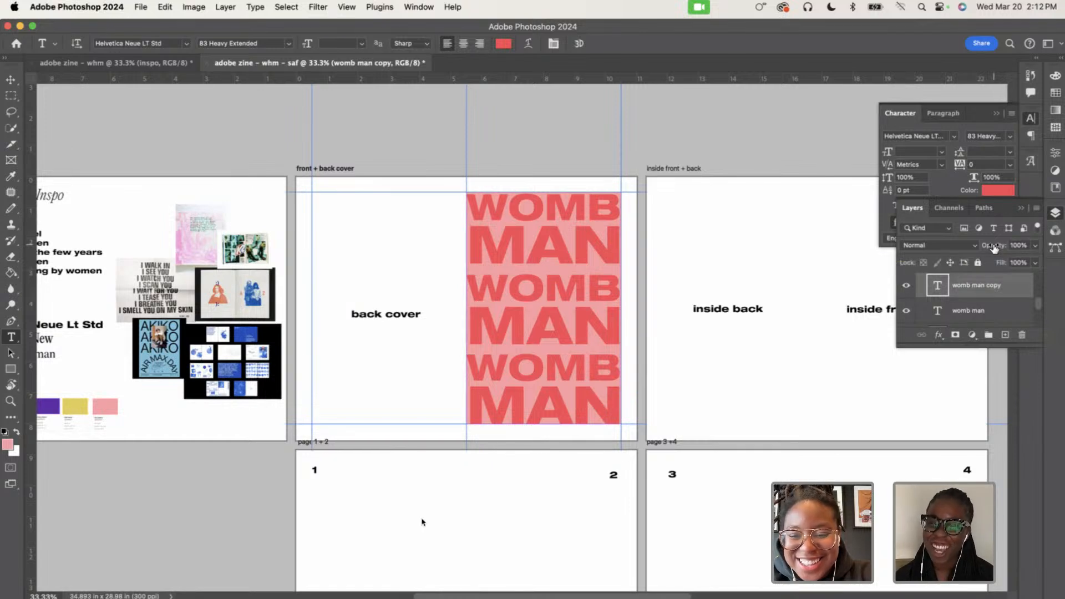
left_click_drag(994, 250, 974, 249)
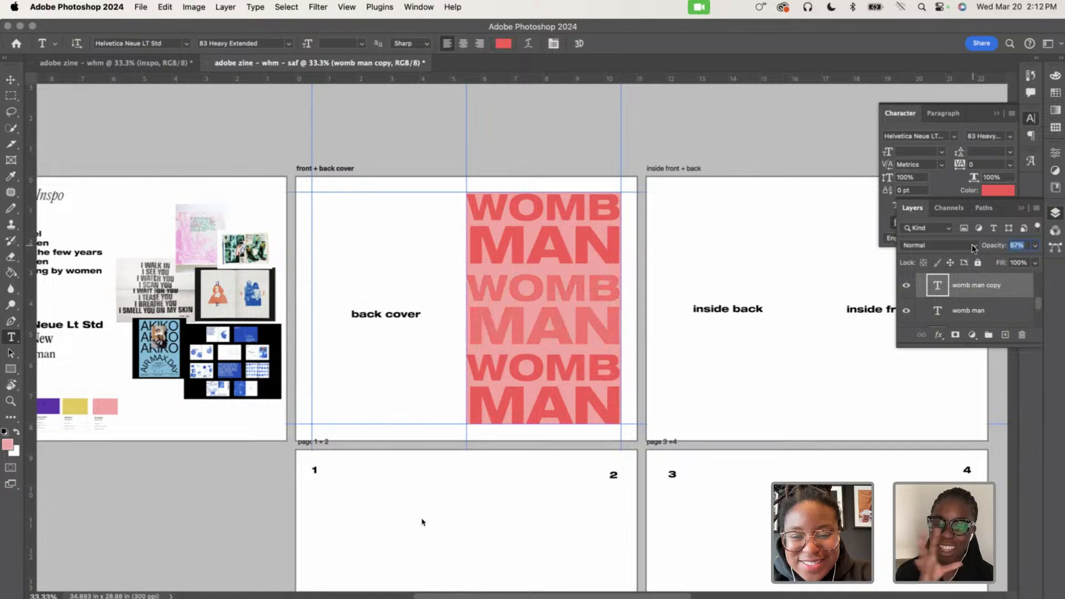
scroll(982, 274, "up", 2)
left_click(982, 288)
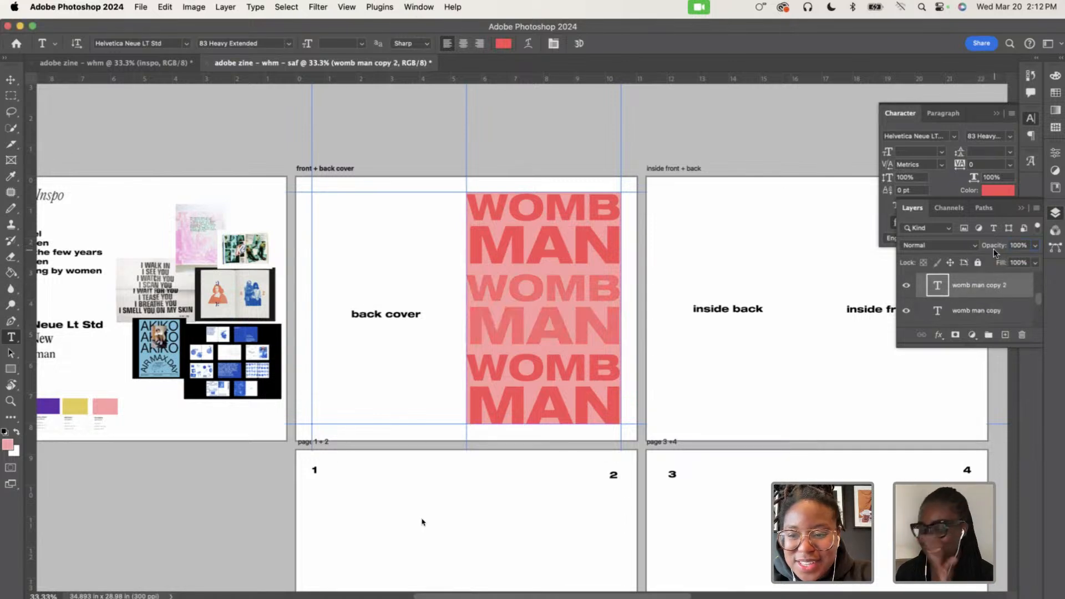
mouse_move(993, 249)
left_mouse_down()
mouse_move(971, 250)
mouse_move(997, 249)
left_mouse_up()
Group the three WOMB MAN text layers of the front + back cover artboard into one layer group
scroll(983, 308, "down", 3)
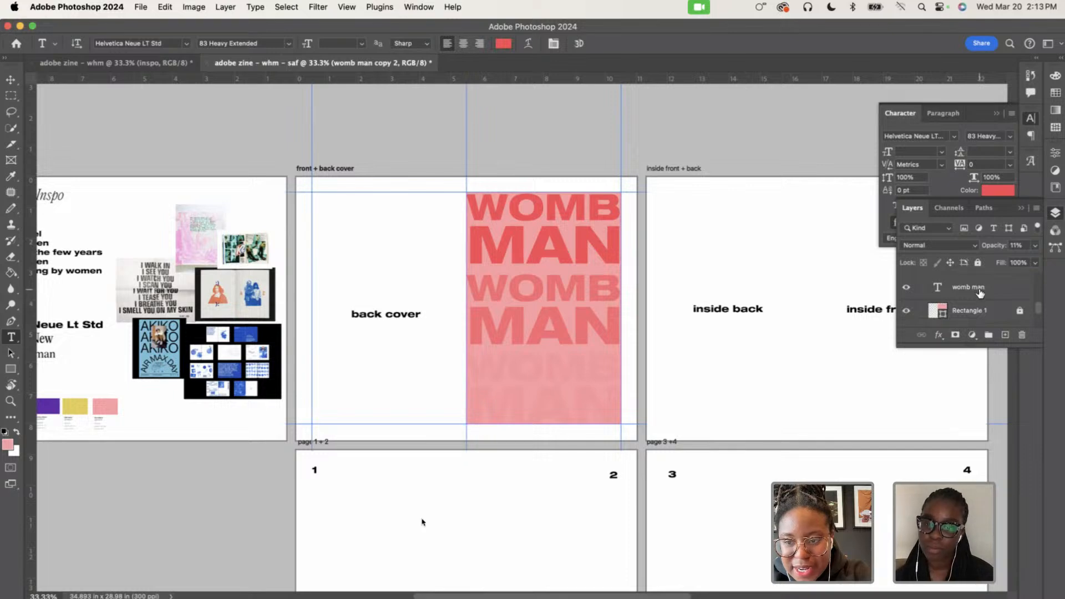
left_click(981, 292)
scroll(980, 294, "up", 3)
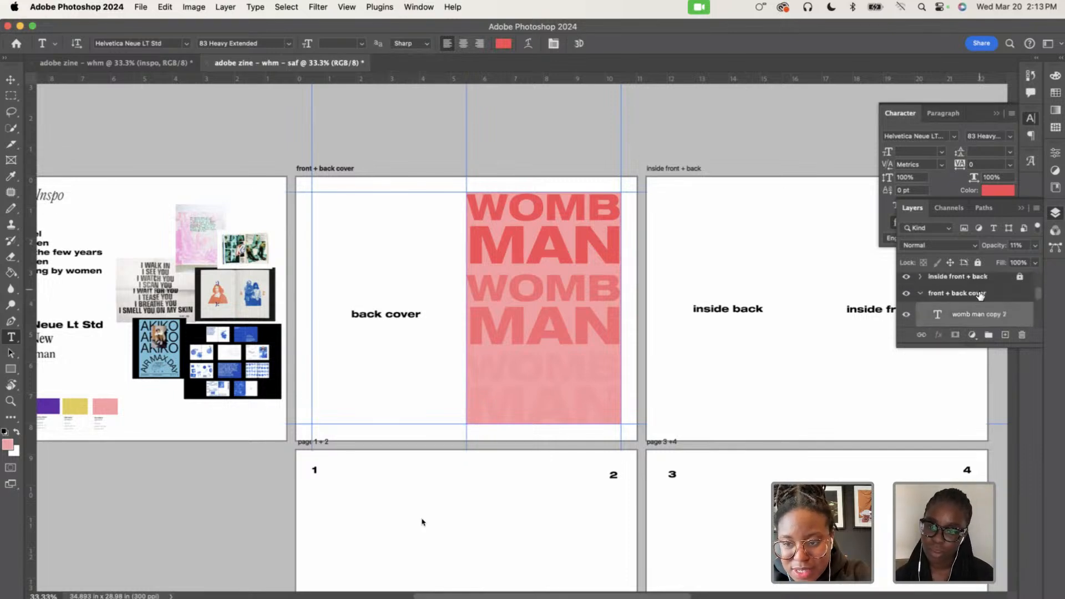
scroll(975, 317, "down", 1)
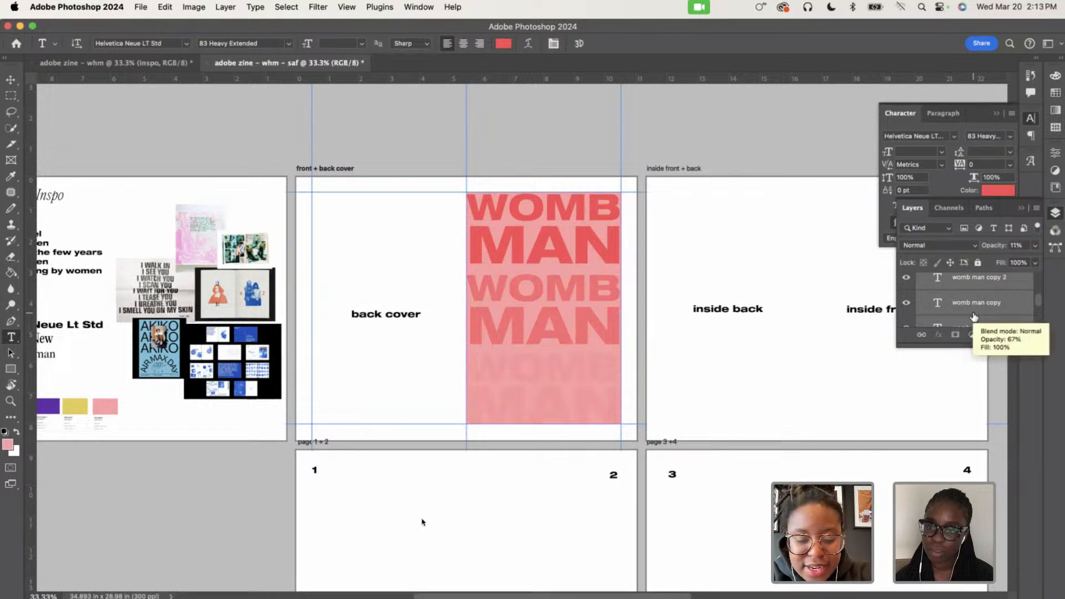
key("super+g")
Rename the new title group as "cover text" and lock it
double_click(955, 280)
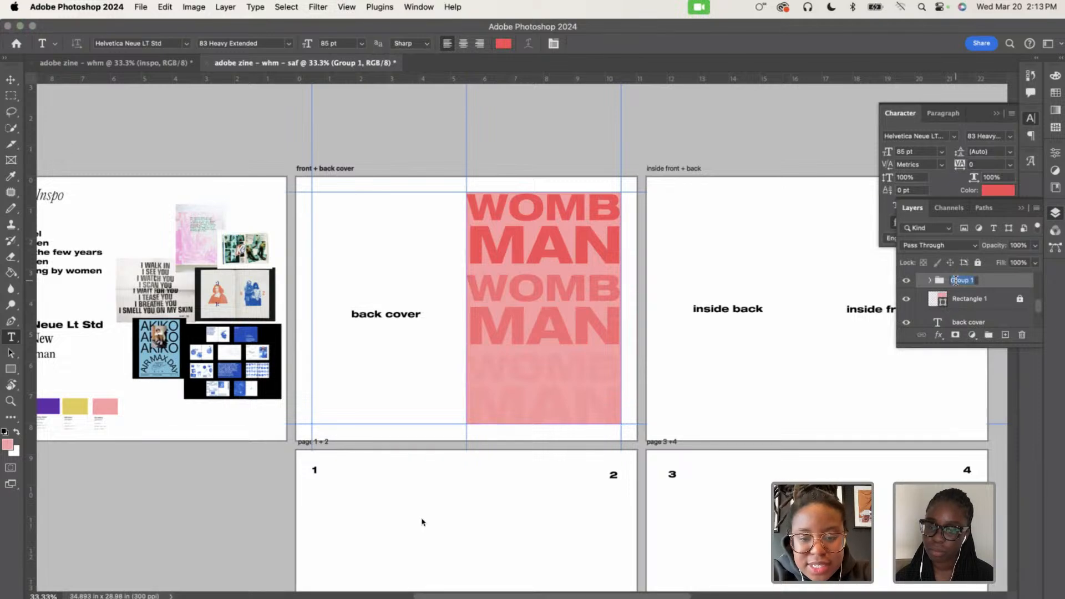
type("cover tex")
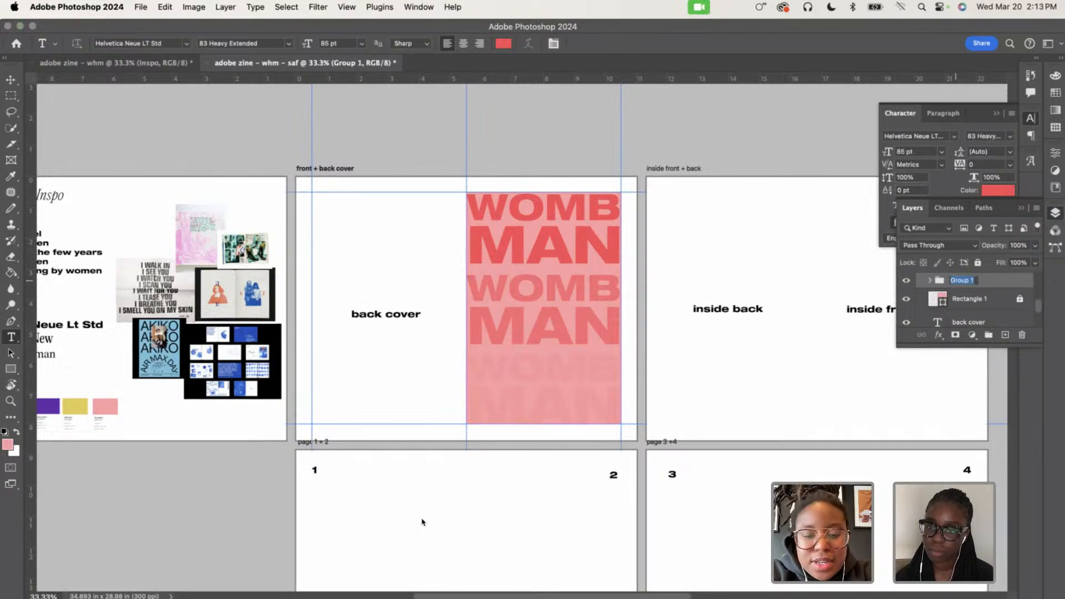
type("t")
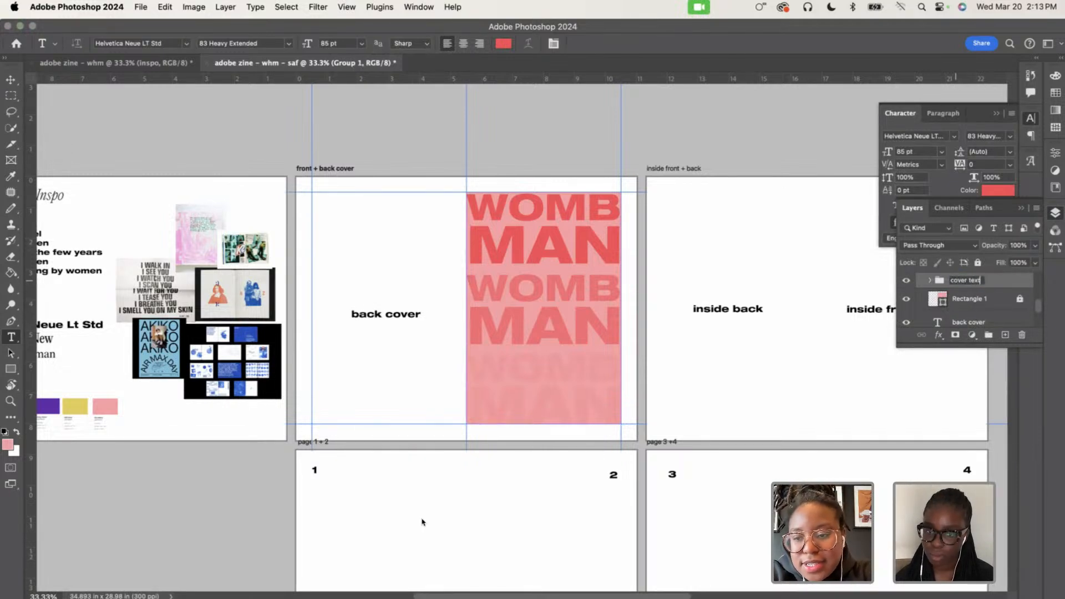
key("Return")
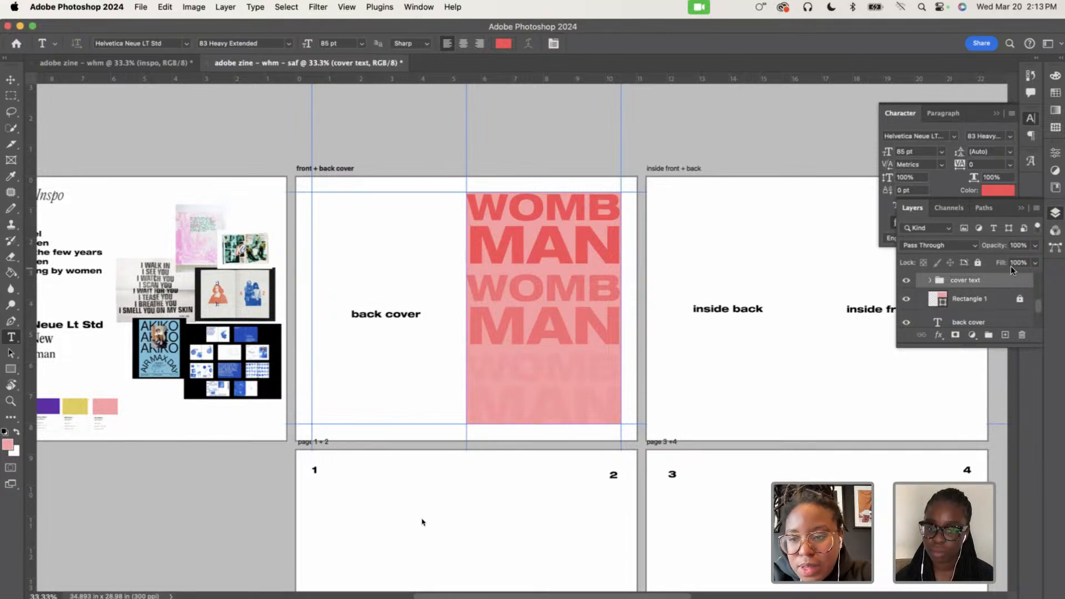
left_click(977, 263)
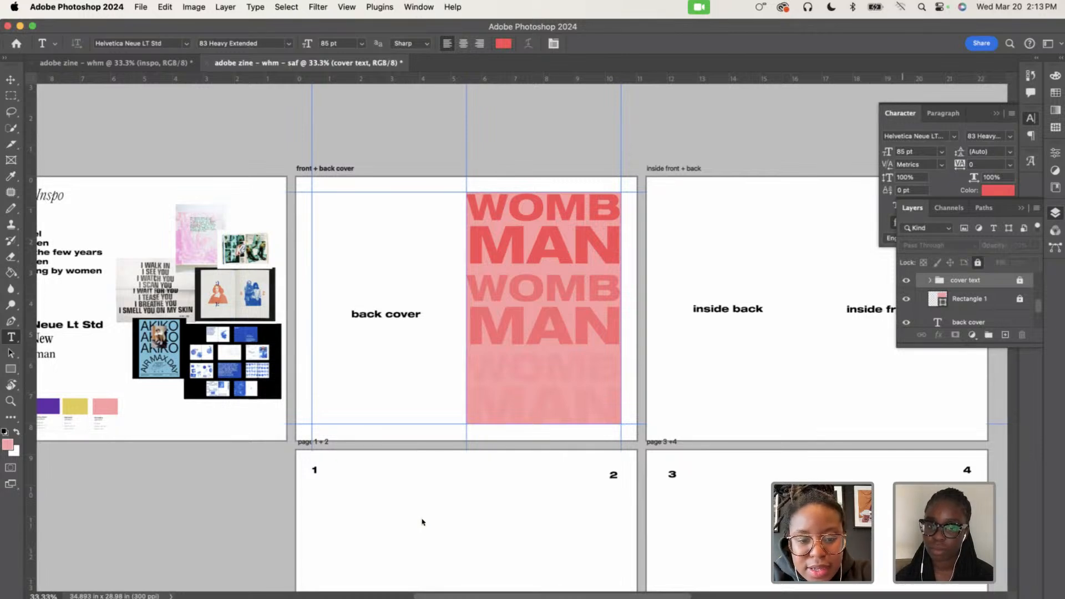
Switch to Finder and open the maloum image folder inside the filler work folder
key("super+Tab")
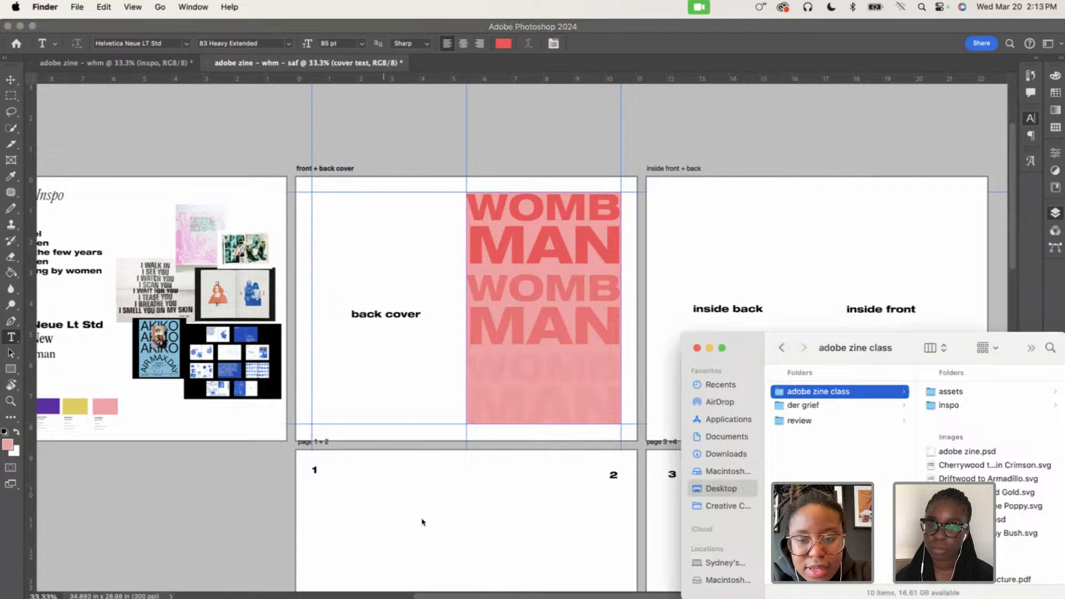
left_click(951, 393)
left_click_drag(959, 350, 897, 230)
left_click(897, 340)
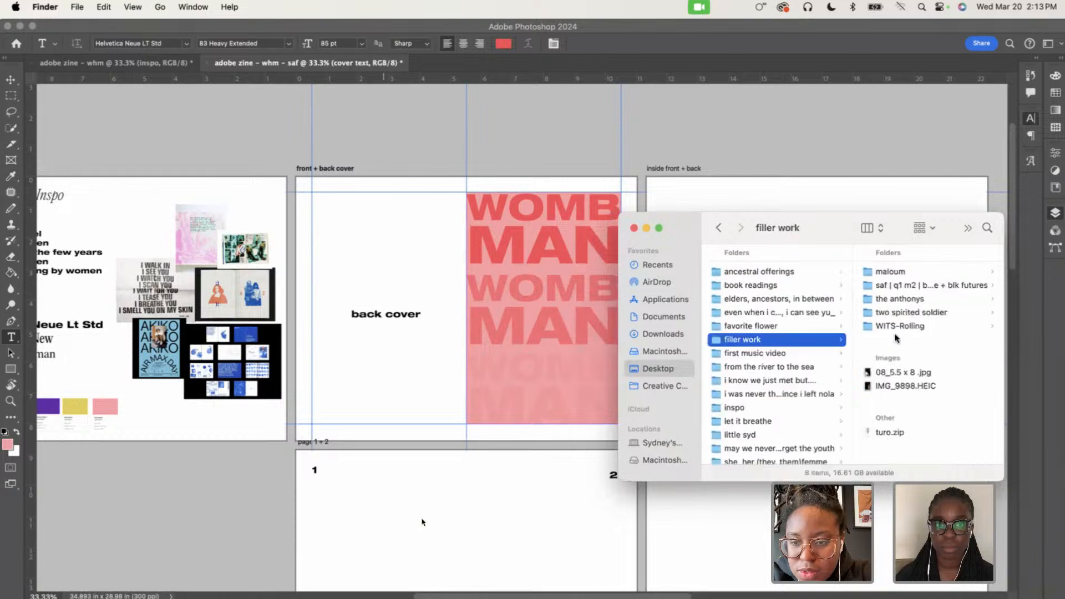
left_click(899, 272)
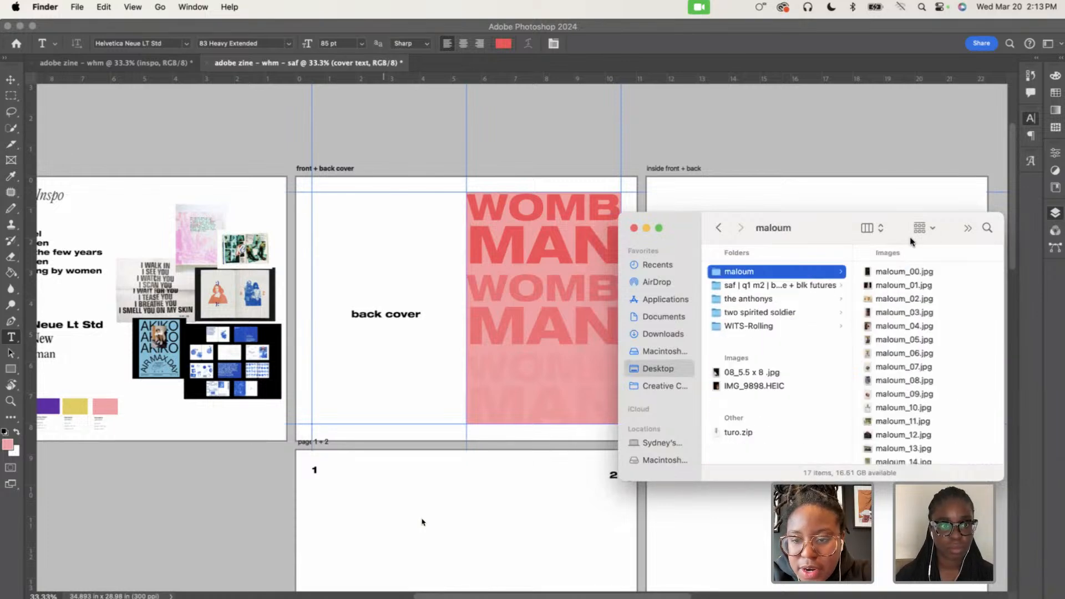
left_click_drag(902, 243, 929, 164)
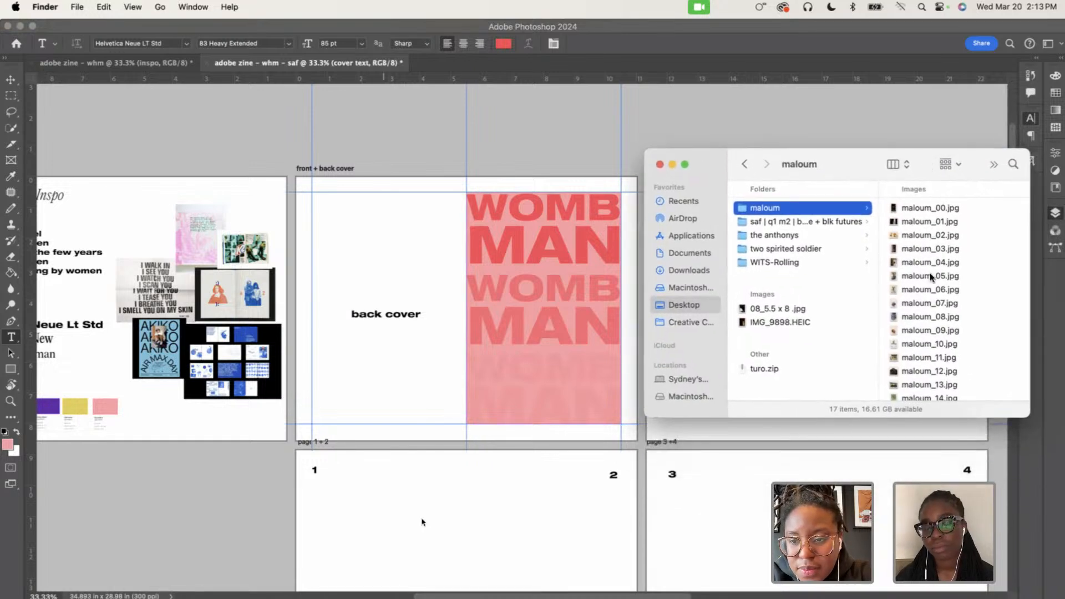
Look through the previews of the maloum JPG photos for a portrait suited to the front cover
scroll(929, 275, "down", 3)
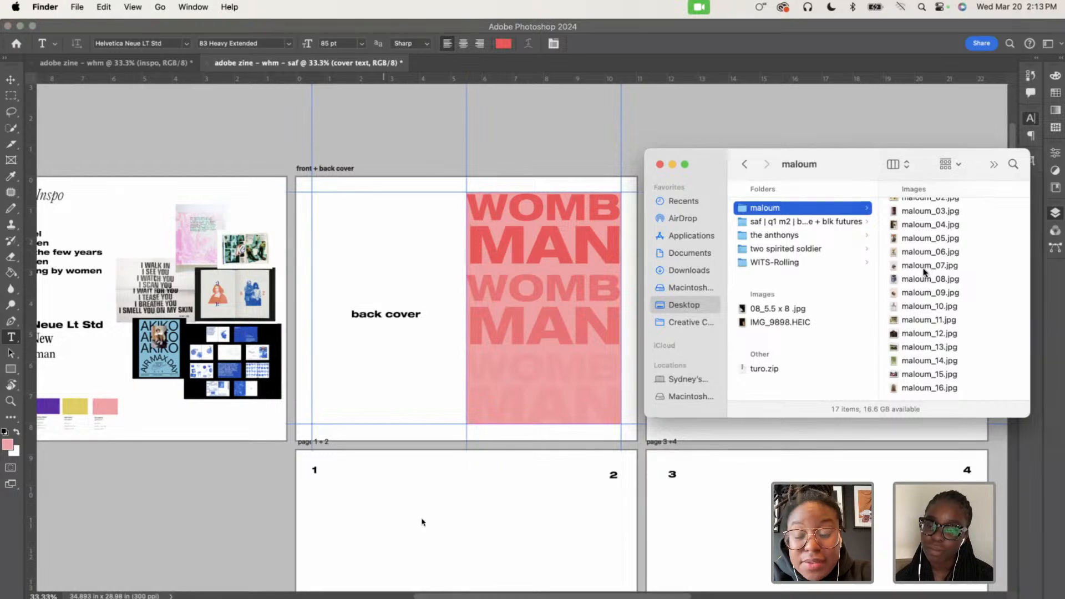
scroll(924, 275, "up", 2)
scroll(925, 278, "up", 1)
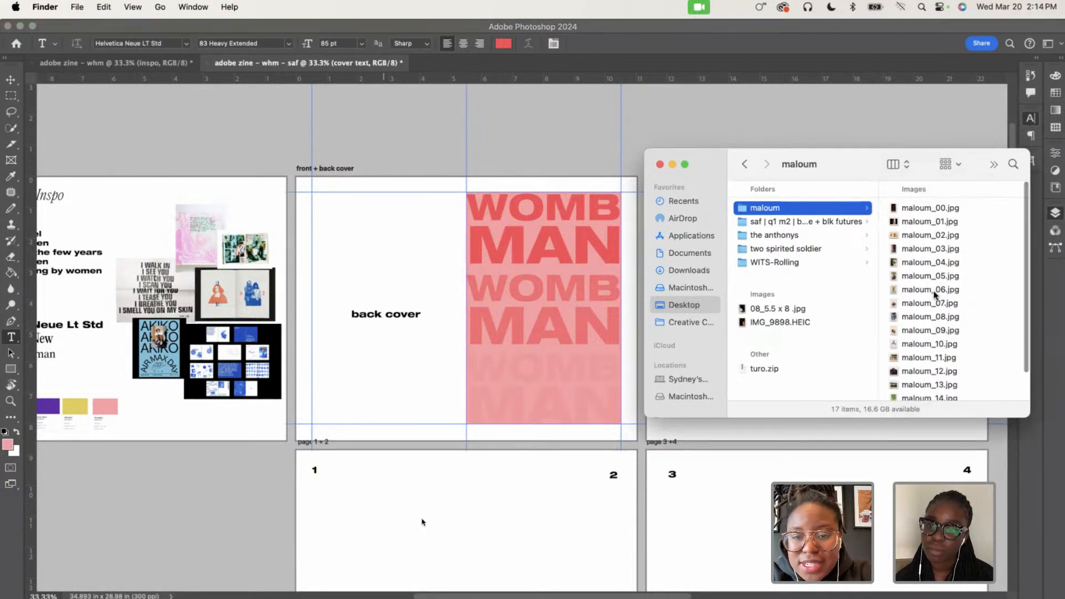
scroll(932, 277, "down", 1)
left_click(922, 256)
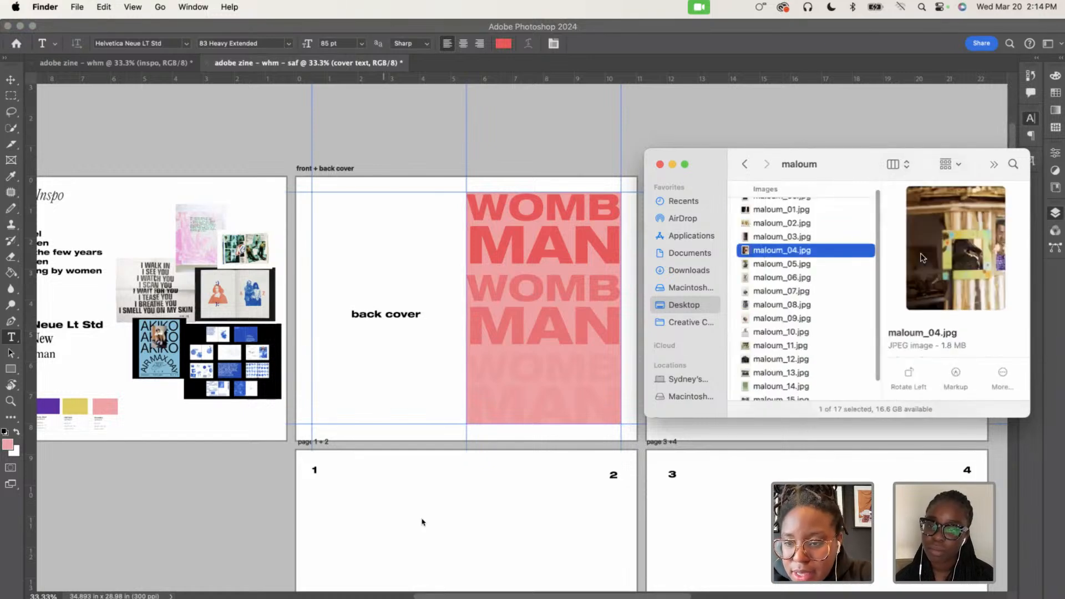
key("Down")
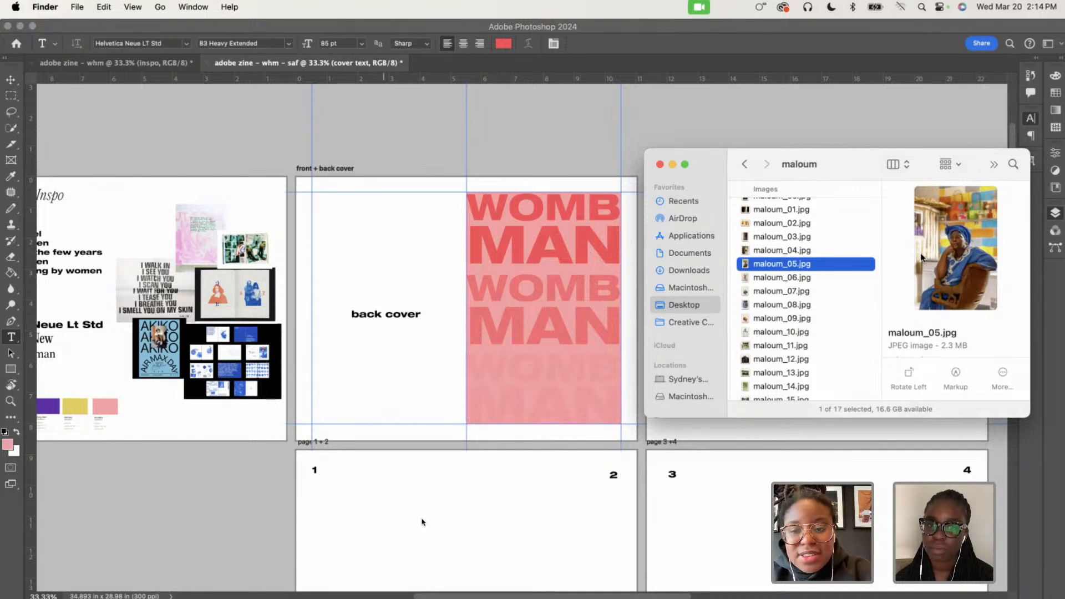
key("Up")
key("Up")
key("Up")
key("Up")
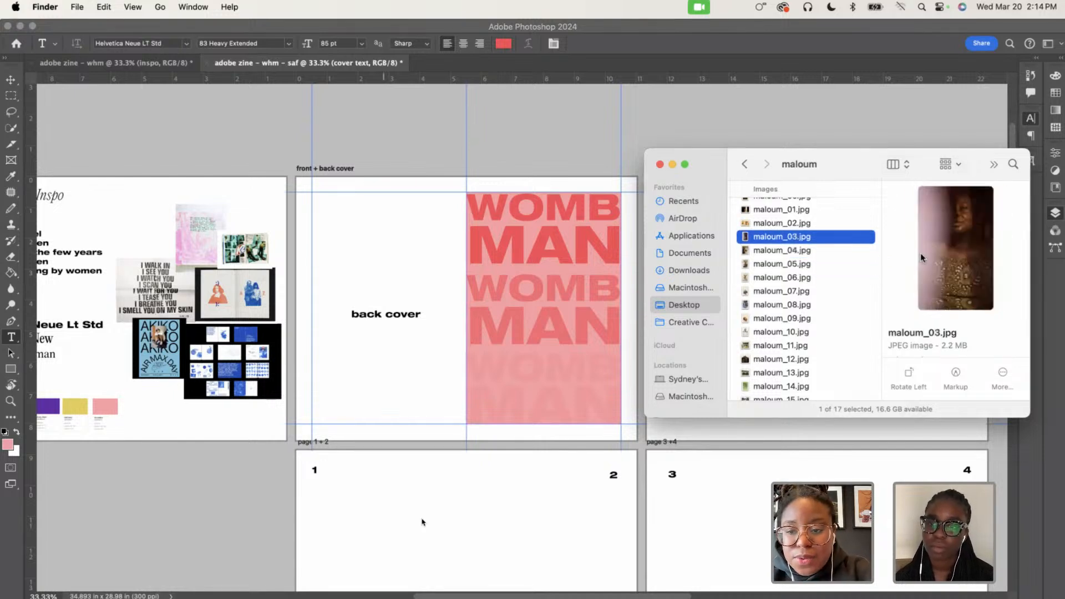
key("Down")
key("Down")
key("Down")
key("Down")
key("Down")
key("Down")
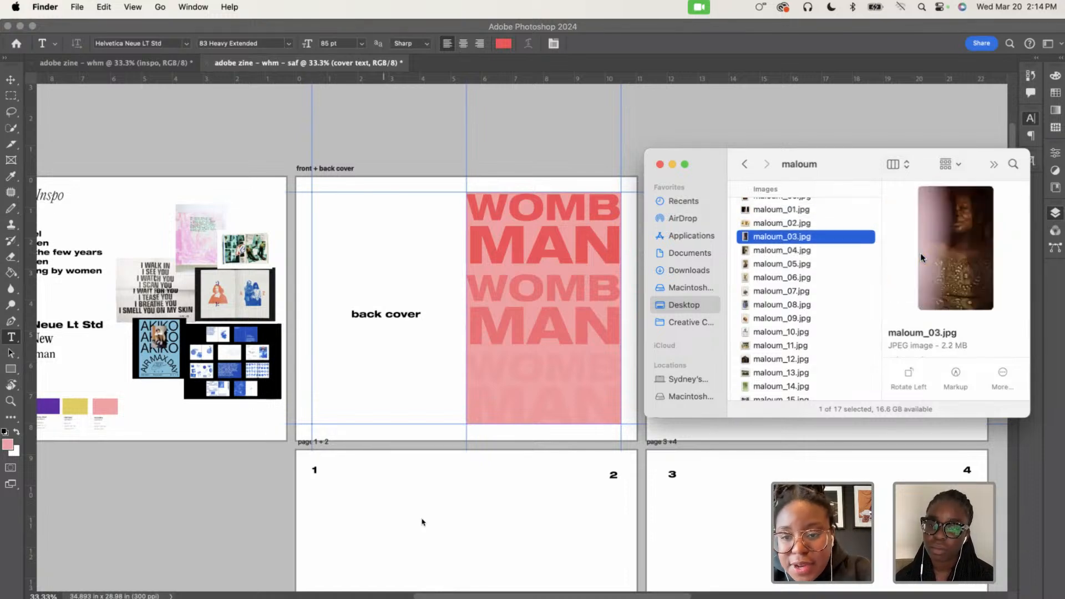
key("Down")
key("Down")
key("Down")
key("Down")
key("Down")
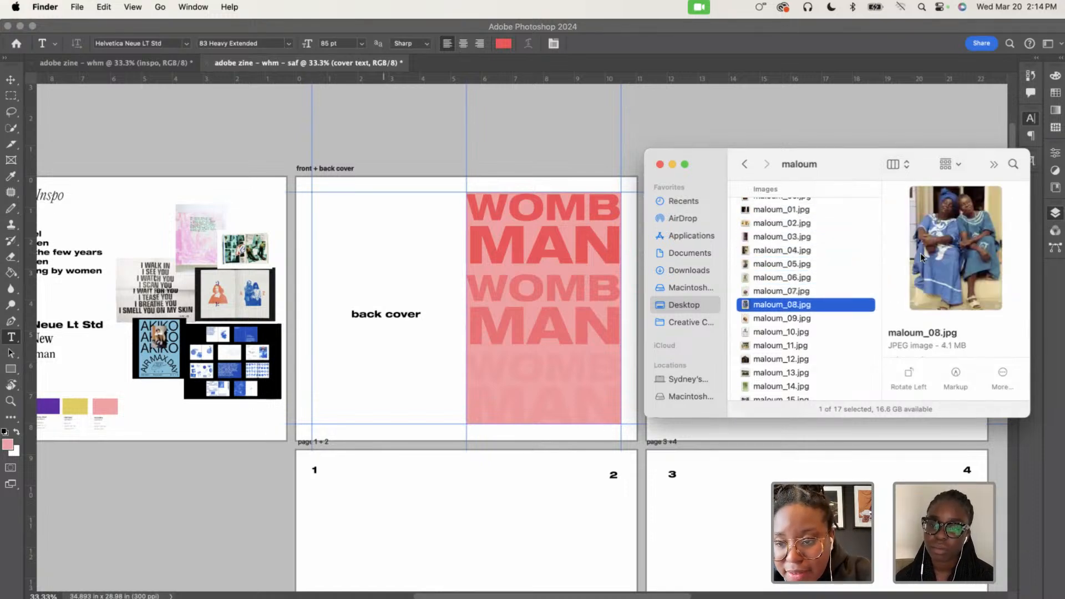
key("Down")
key("Down")
key("Down")
key("Down")
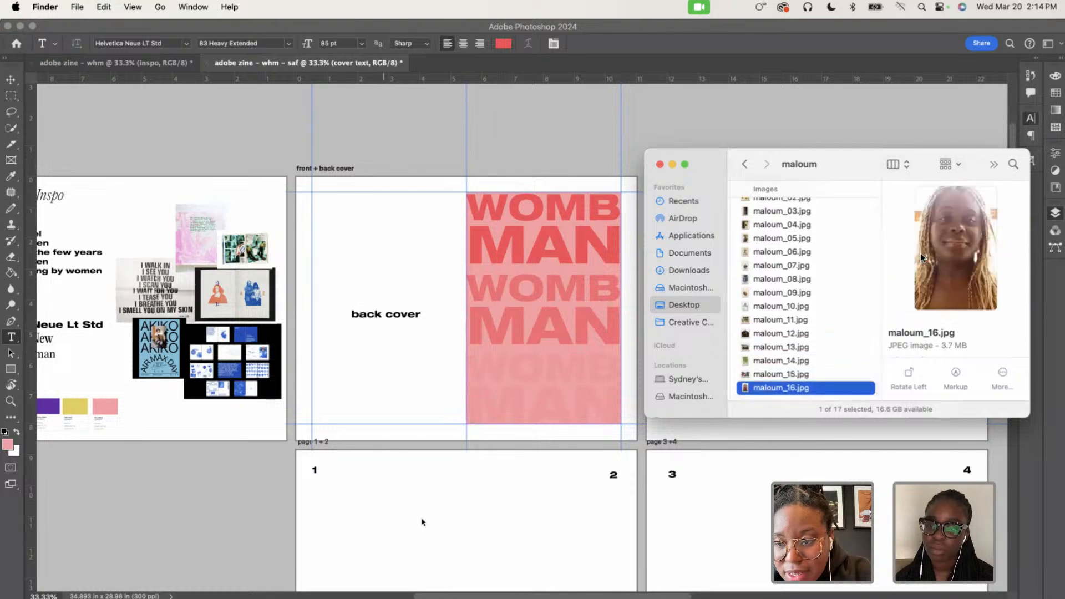
scroll(790, 309, "left", 5)
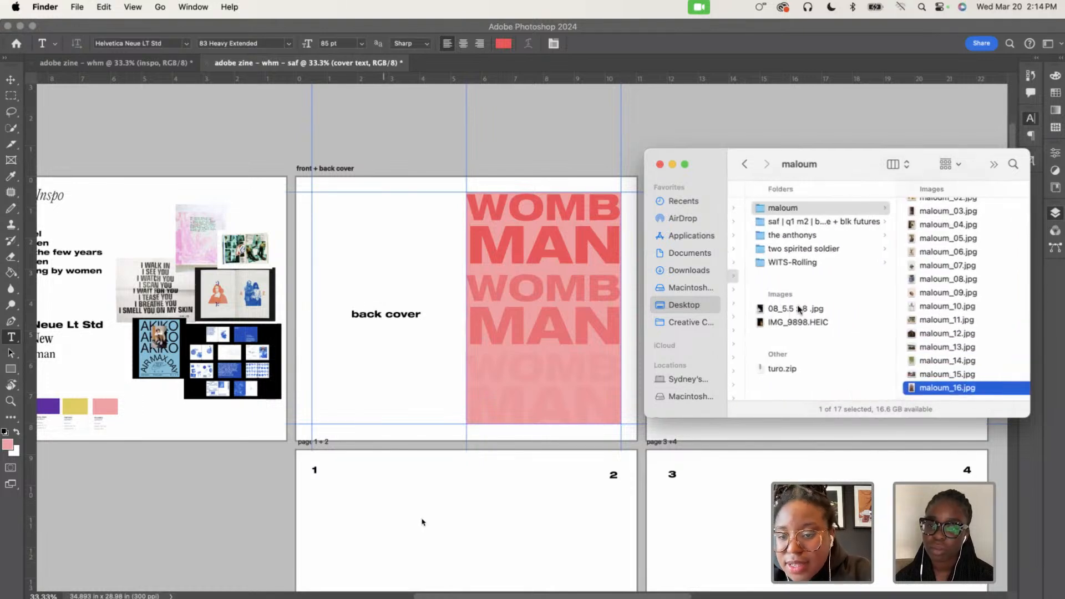
scroll(943, 216, "right", 5)
left_click(1012, 165)
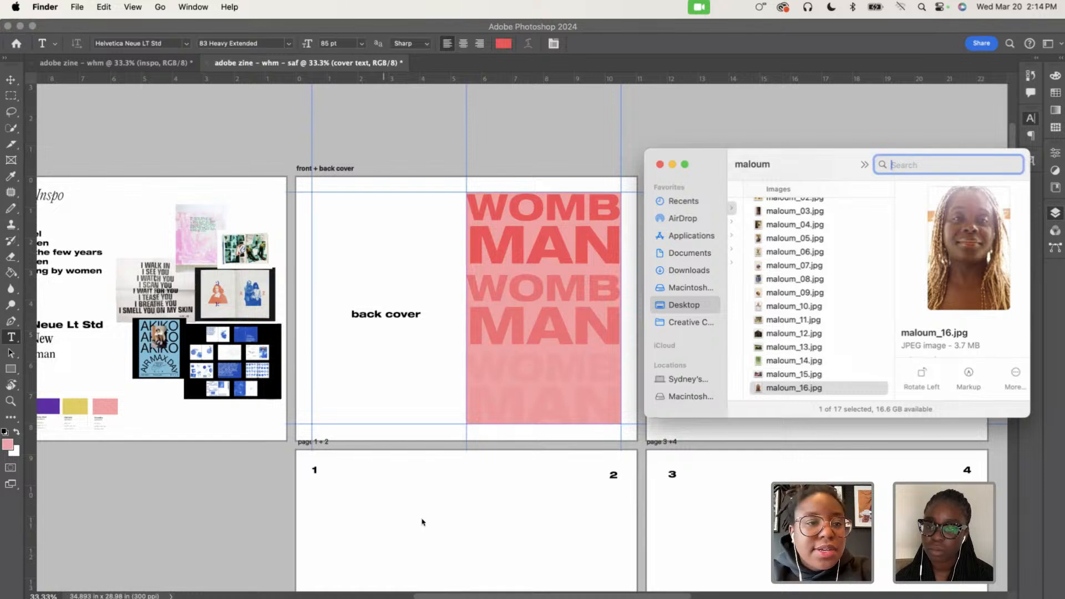
Return to Photoshop, switch to the adobe zine - whm document and expand its front + back cover artboard in the layer list
left_click(425, 149)
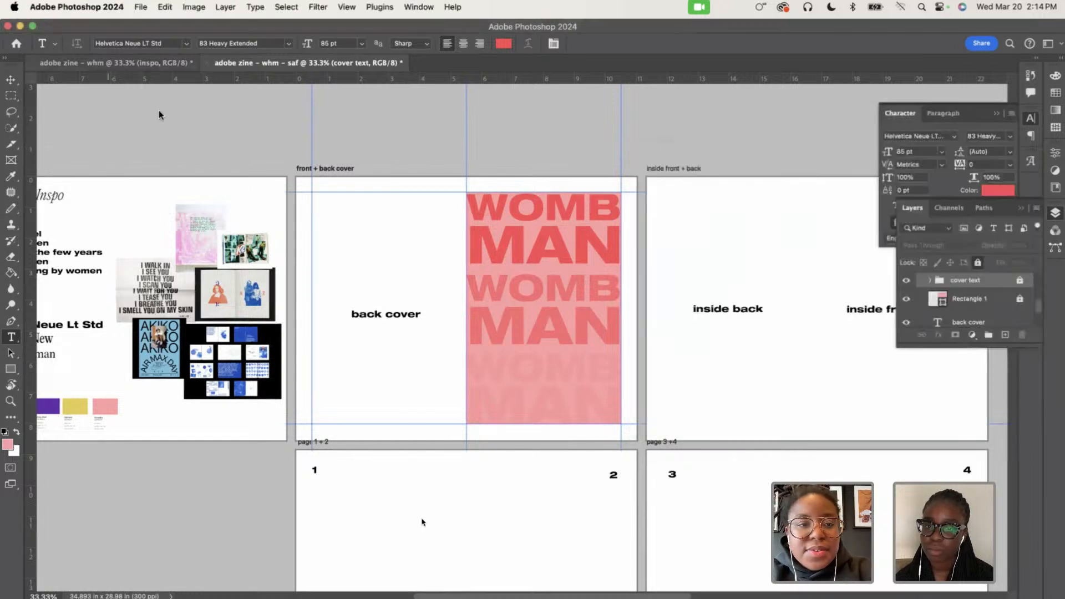
left_click(89, 62)
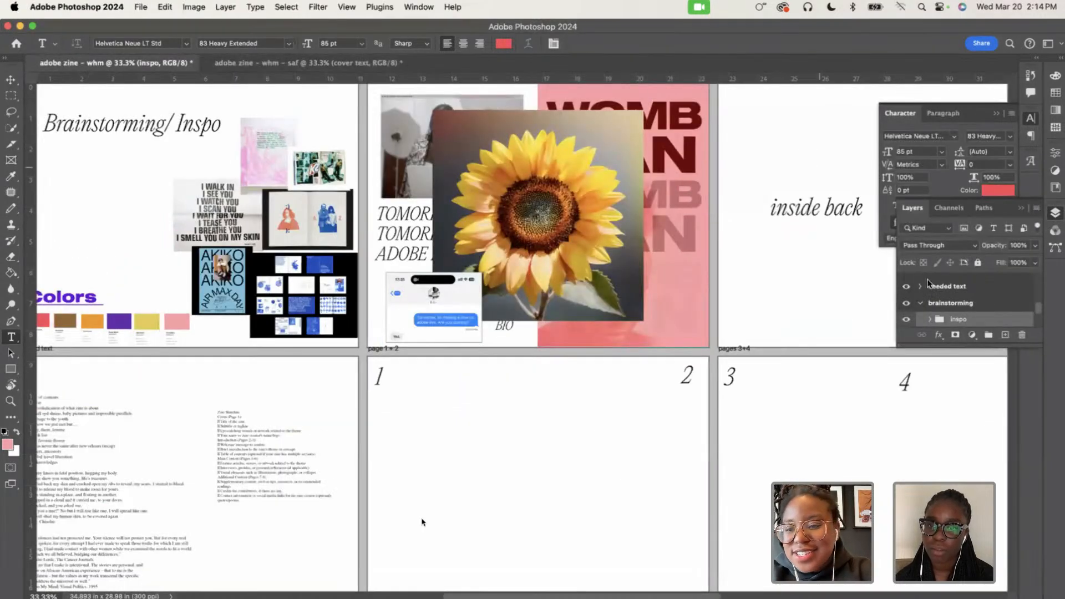
left_click(920, 303)
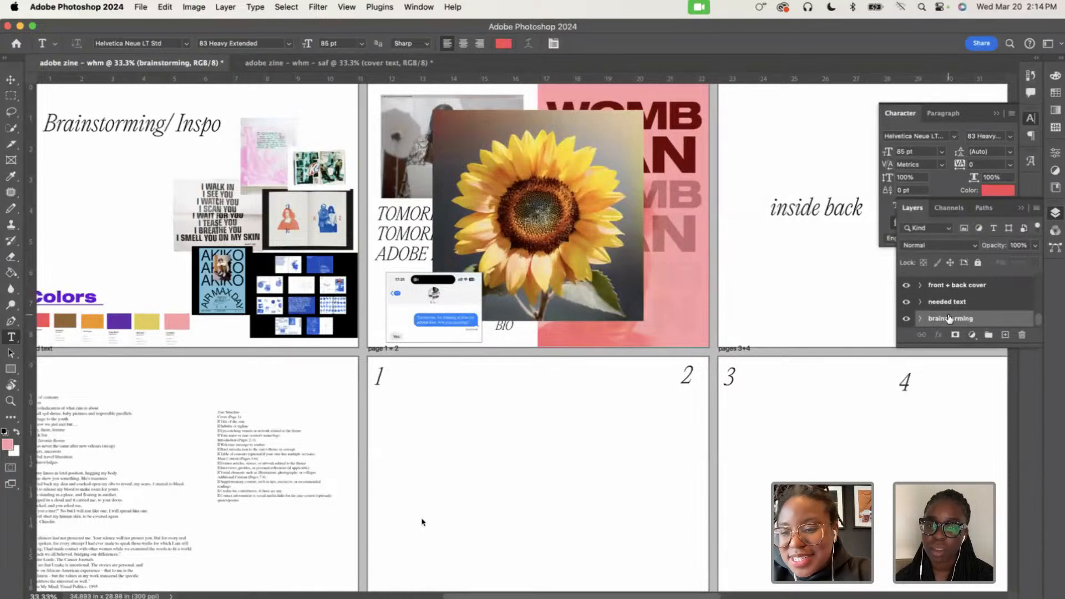
left_click(922, 285)
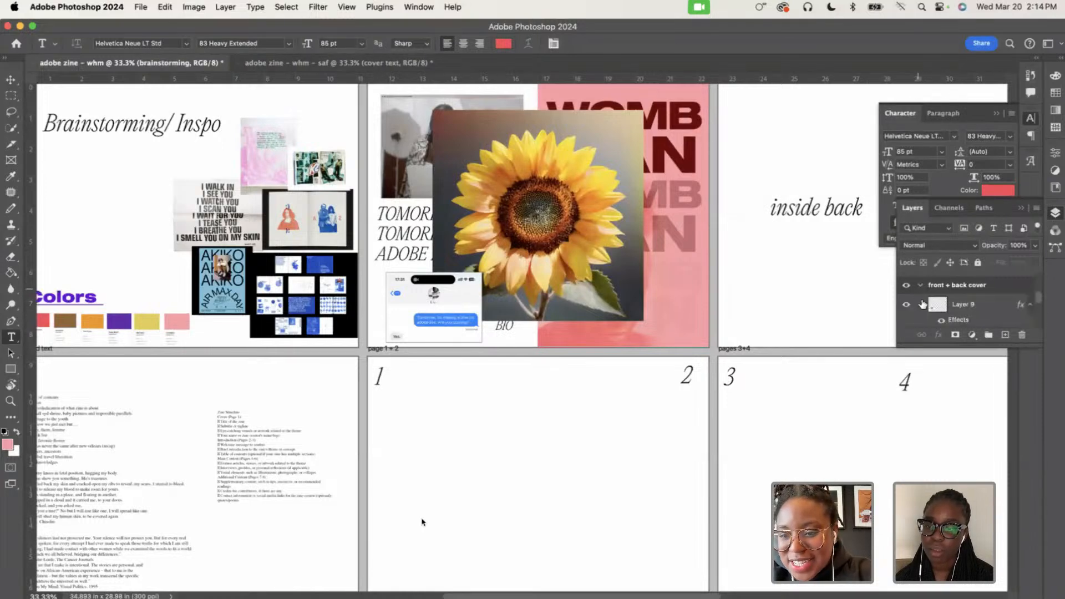
Hide the sunflower image on Layer 10 of the front + back cover artboard, keeping Layer 9 shown
left_click(906, 306)
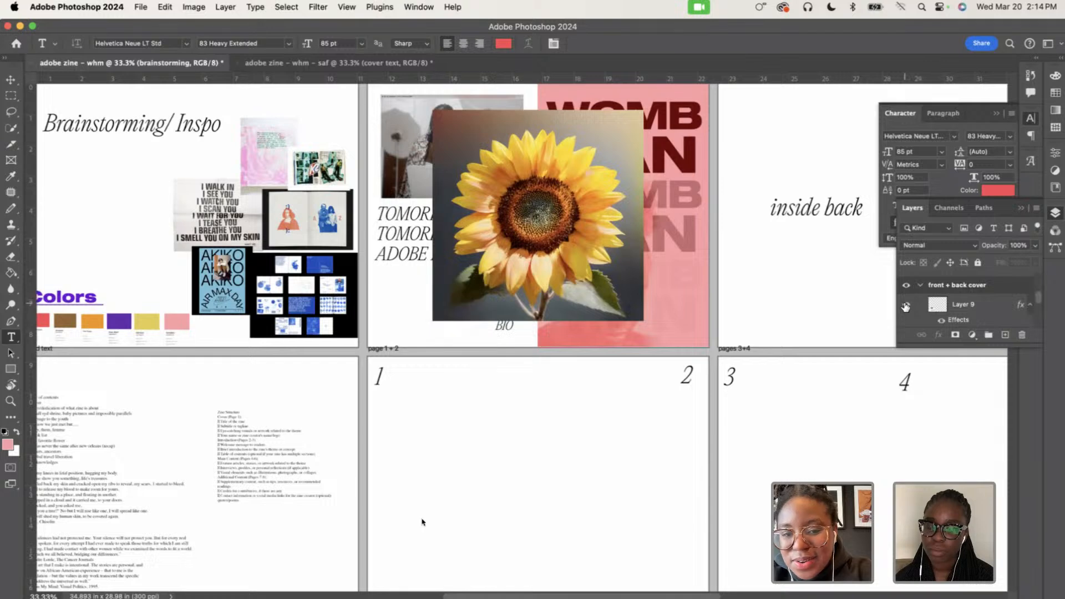
left_click(905, 306)
scroll(905, 306, "down", 2)
left_click(906, 306)
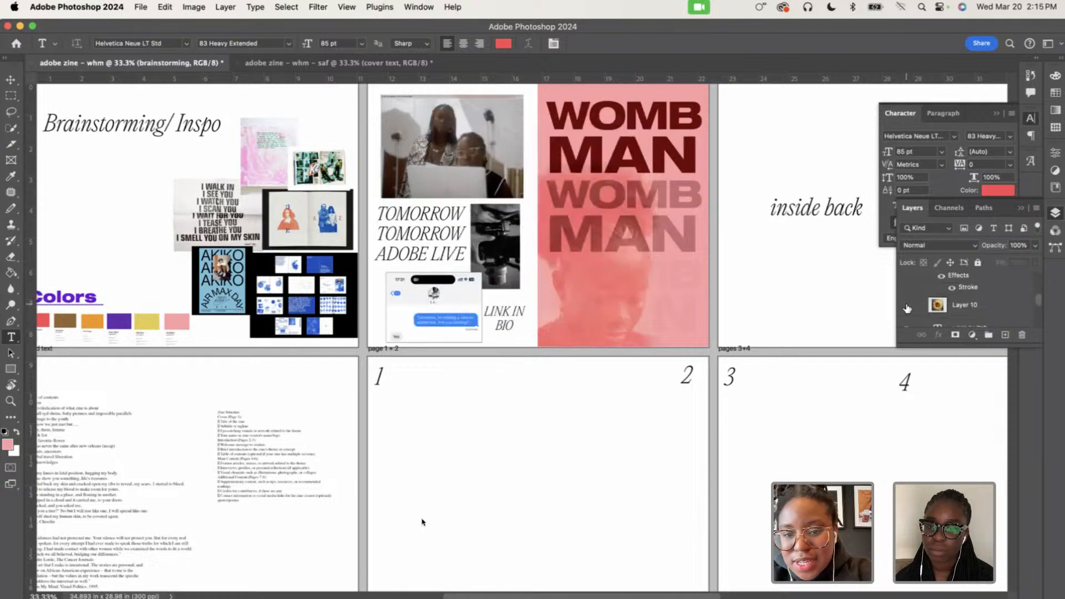
Duplicate the 02_a friend of maloum portrait layer into the front + back cover artboard of adobe zine - whm - saf and switch to that document
scroll(970, 316, "down", 2)
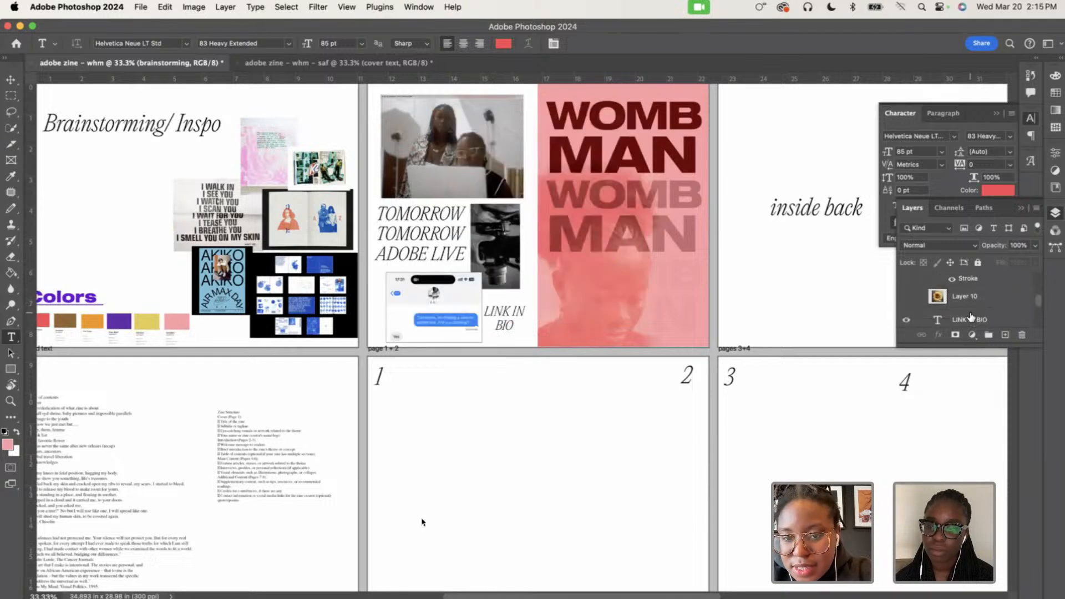
scroll(971, 316, "down", 5)
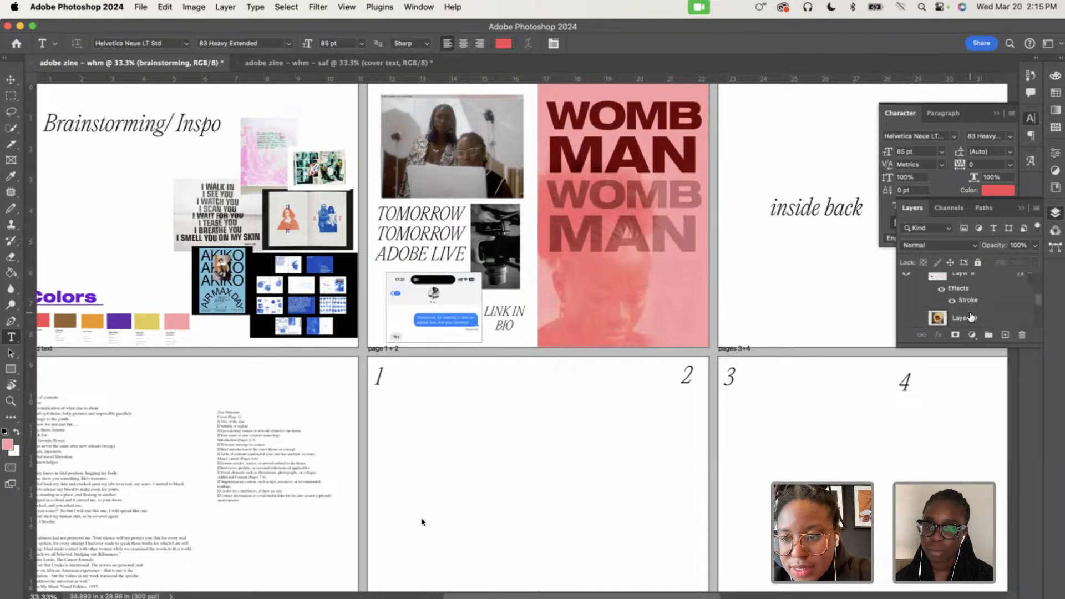
scroll(971, 316, "down", 2)
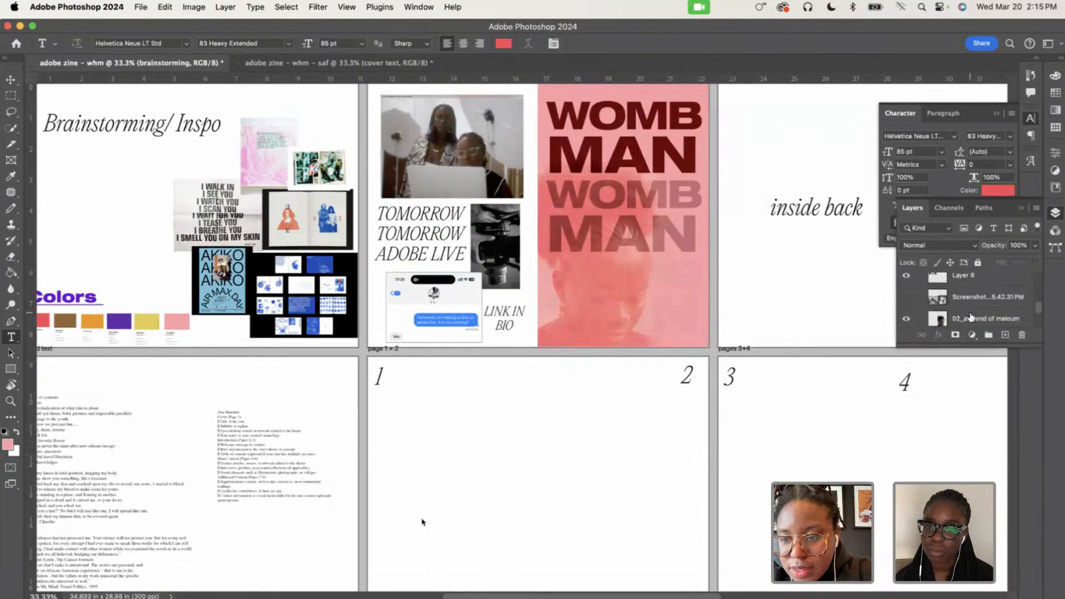
left_click(930, 300)
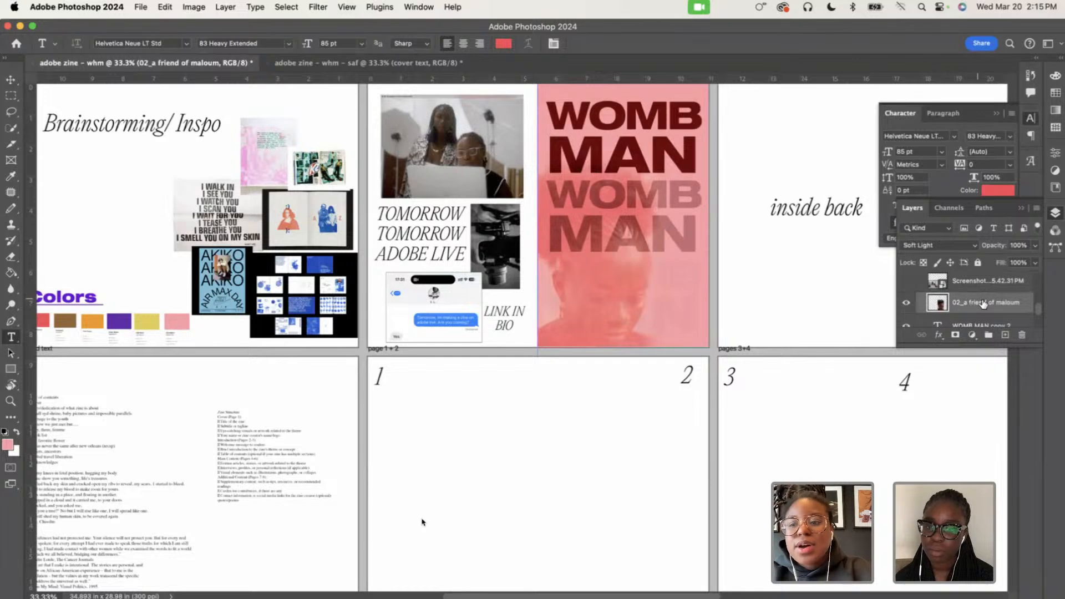
right_click(981, 303)
left_click(903, 327)
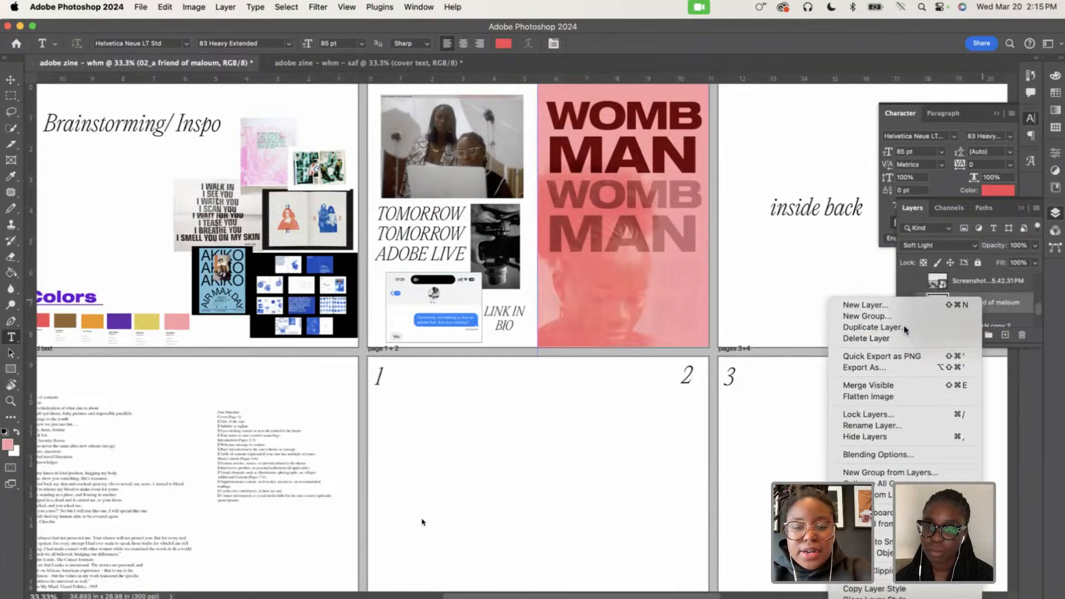
left_click(494, 326)
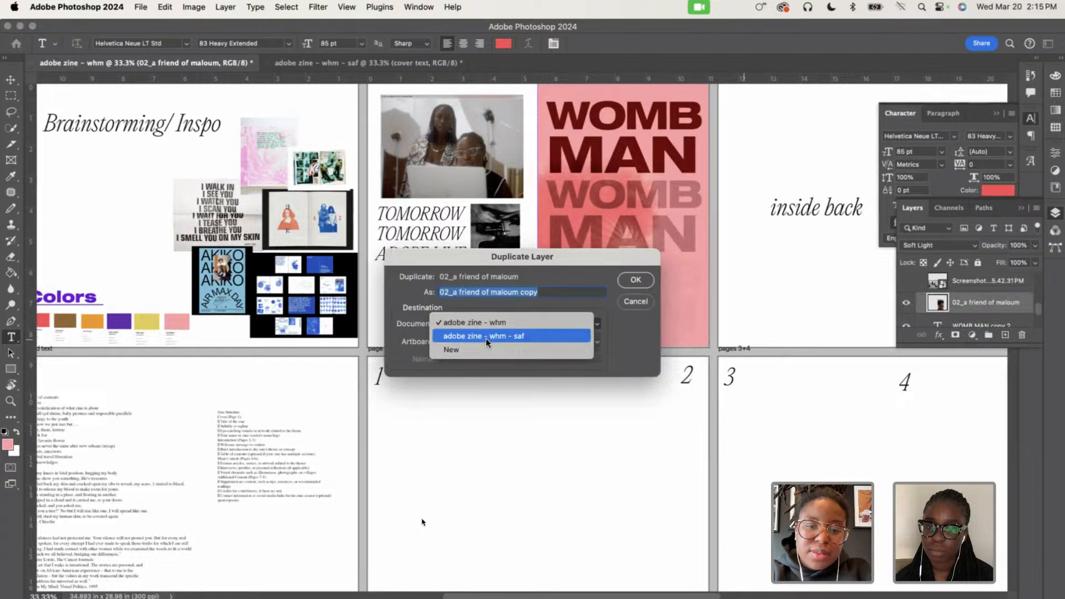
left_click(486, 336)
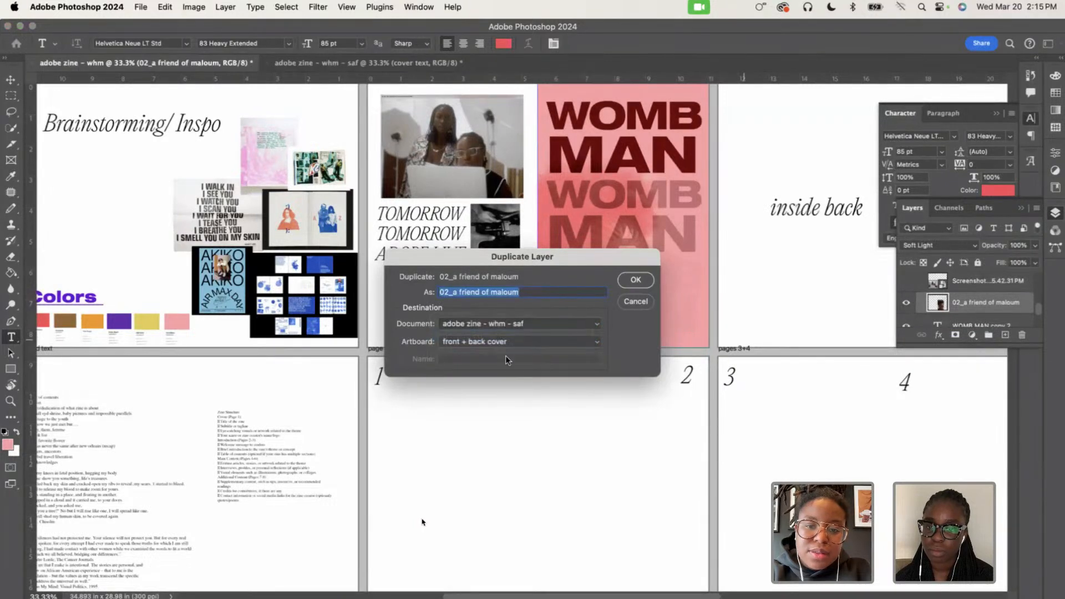
left_click(635, 280)
left_click(349, 65)
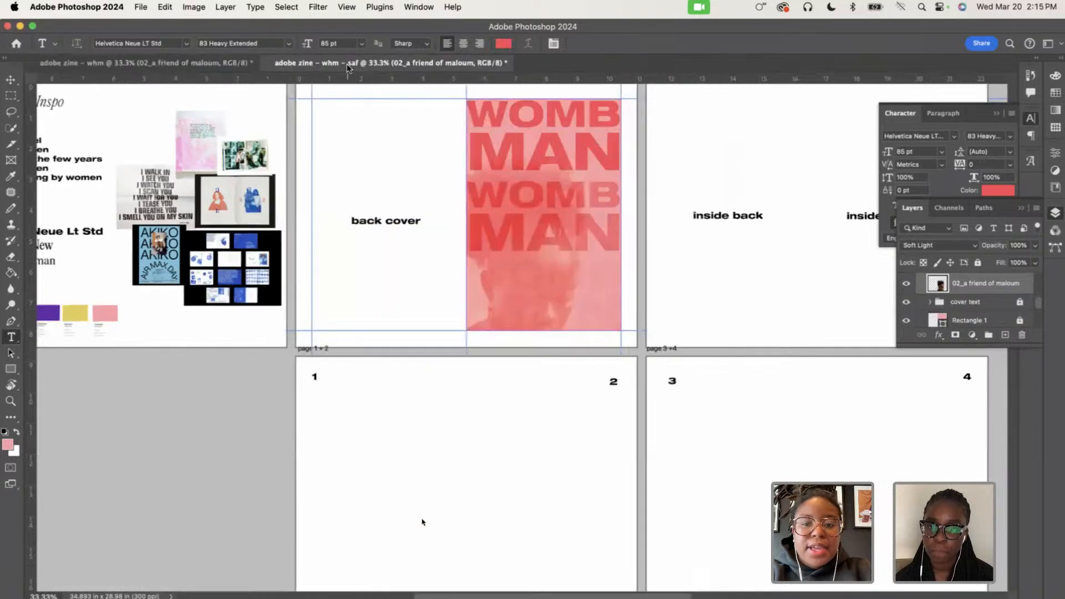
Try the duplicated portrait layer in Normal blend mode and return it to Soft Light
left_click(964, 246)
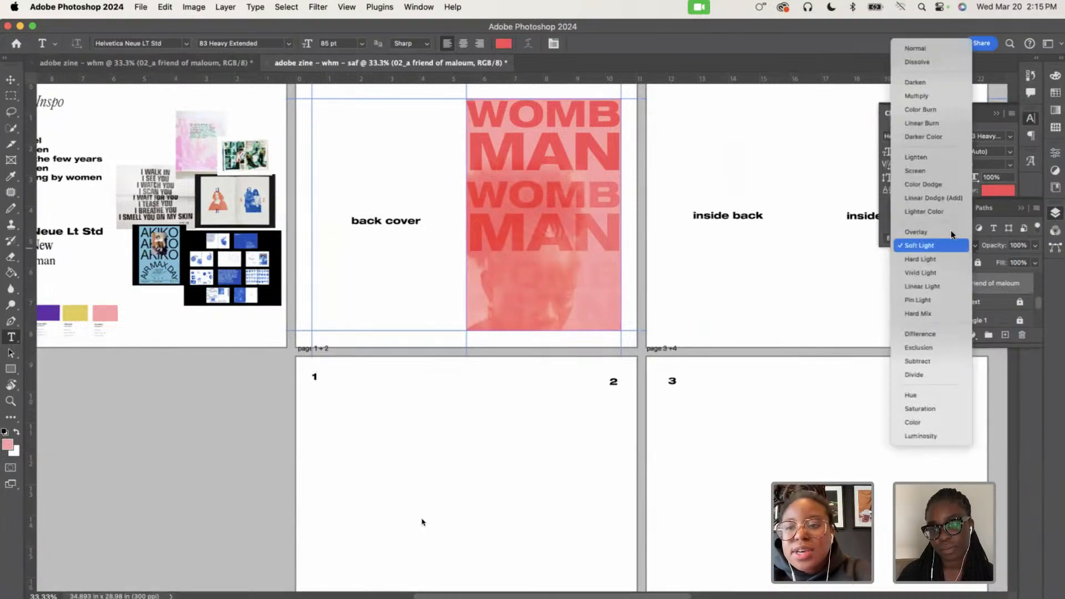
left_click(930, 46)
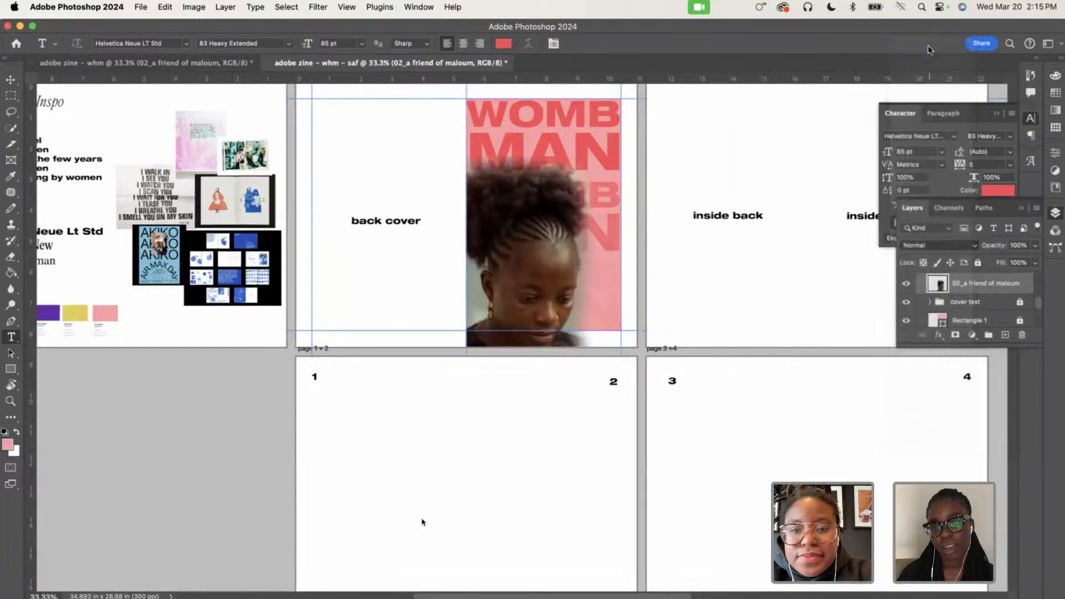
left_click(932, 245)
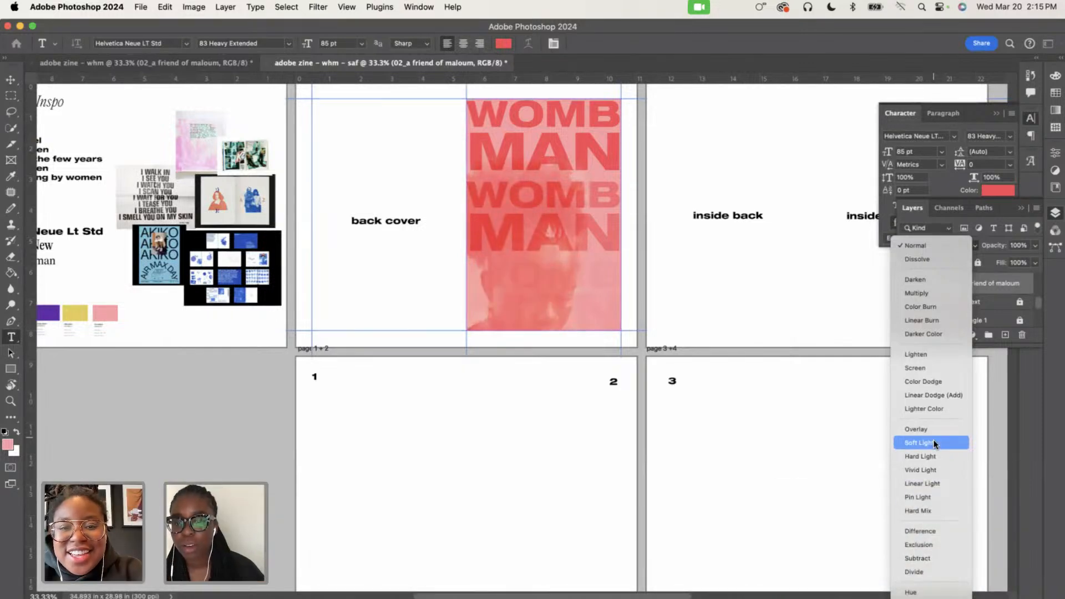
left_click(935, 444)
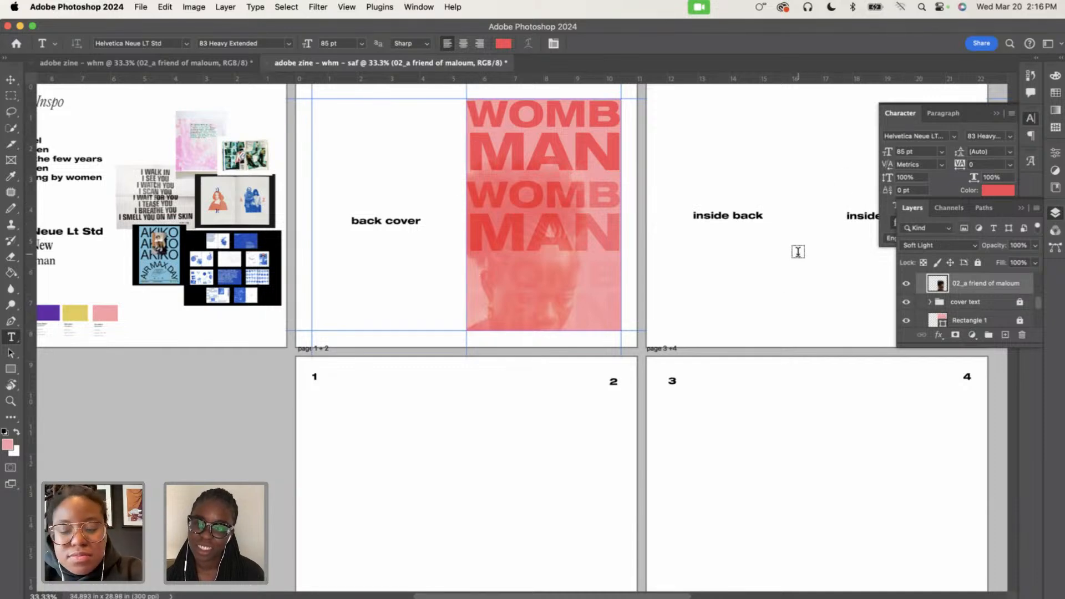
left_click(916, 245)
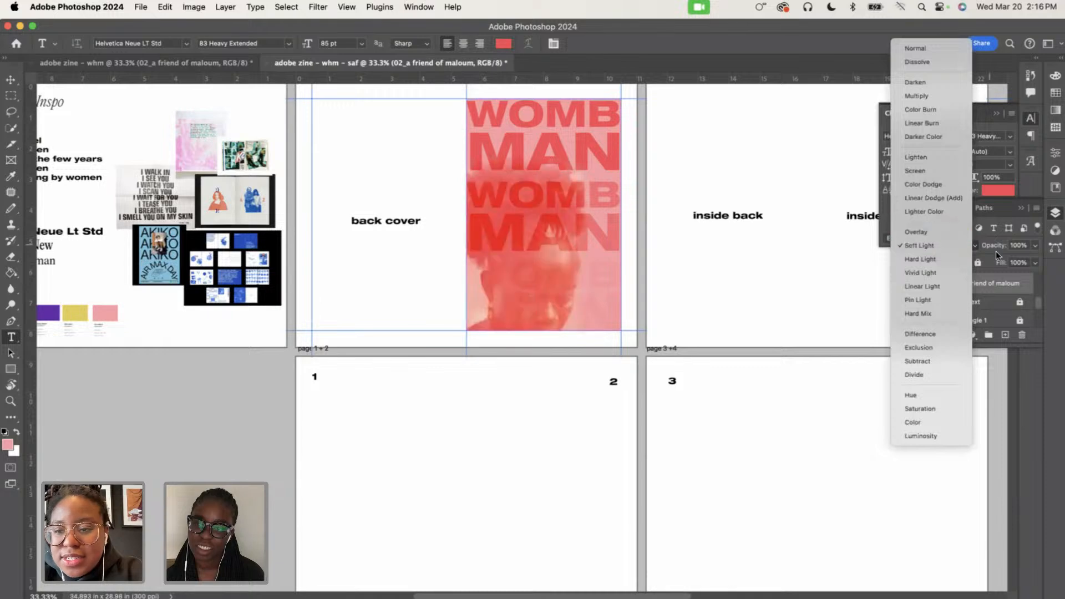
left_click(995, 284)
Add a layer mask to the 02_a friend of maloum portrait layer on the front cover
key("super+equal")
key("super+equal")
key("super+equal")
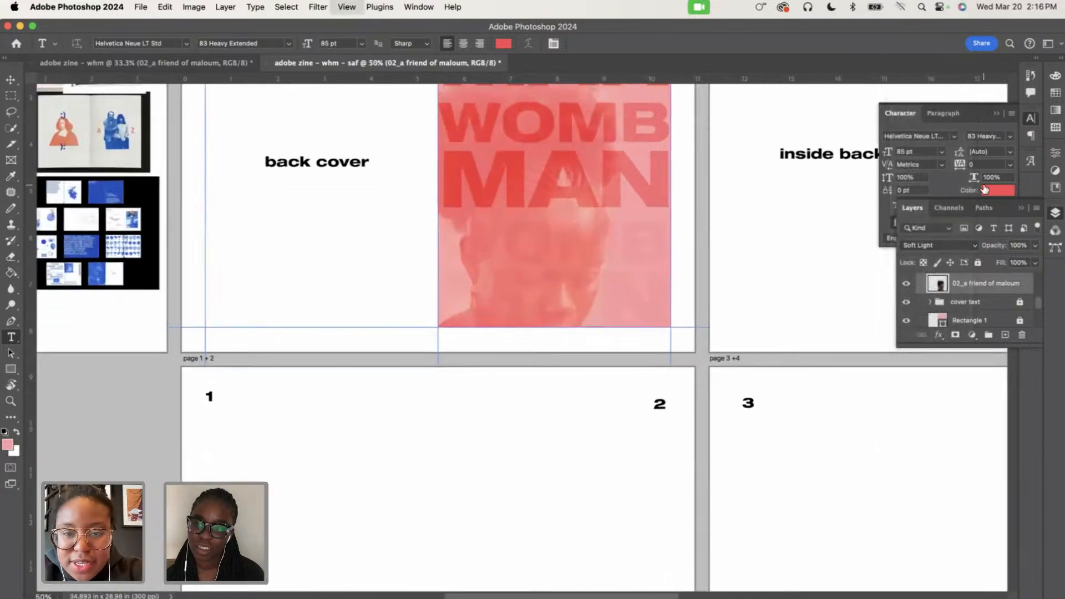
scroll(812, 209, "up", 4)
scroll(811, 209, "right", 2)
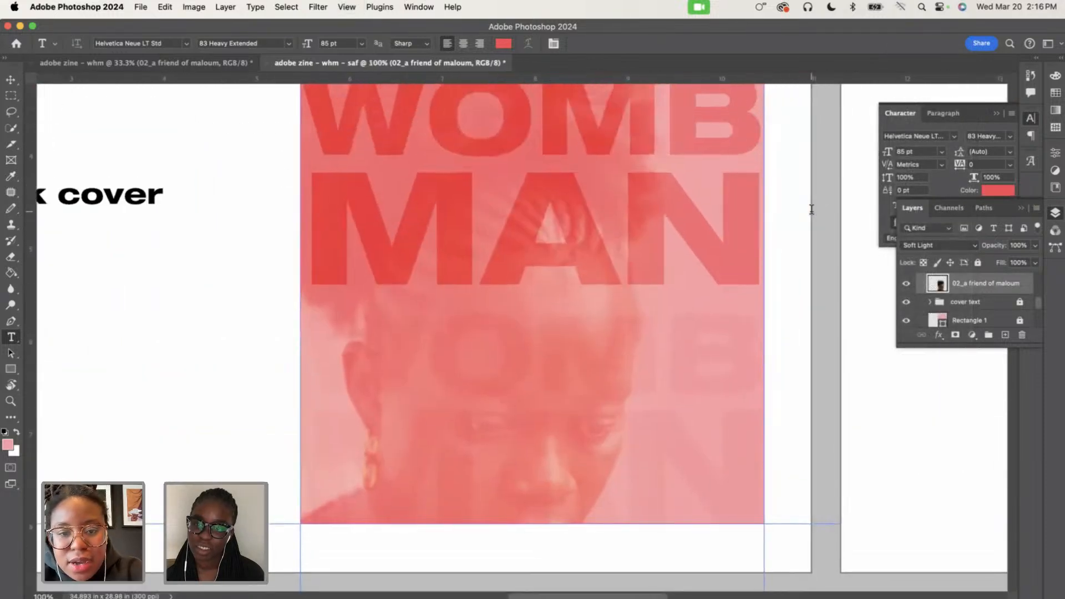
scroll(811, 209, "down", 3)
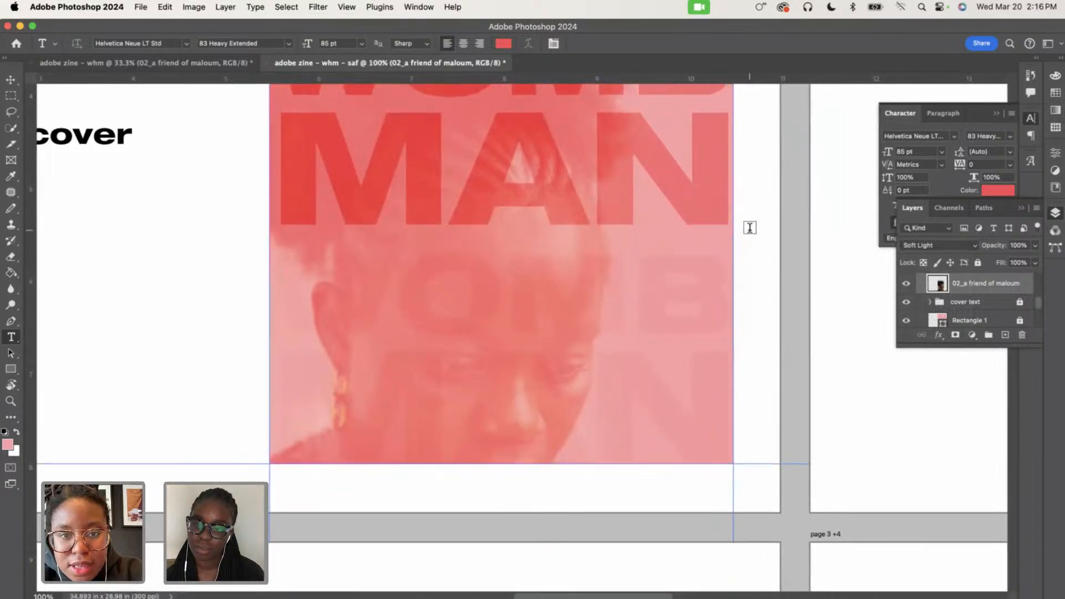
scroll(749, 228, "left", 2)
scroll(749, 228, "up", 1)
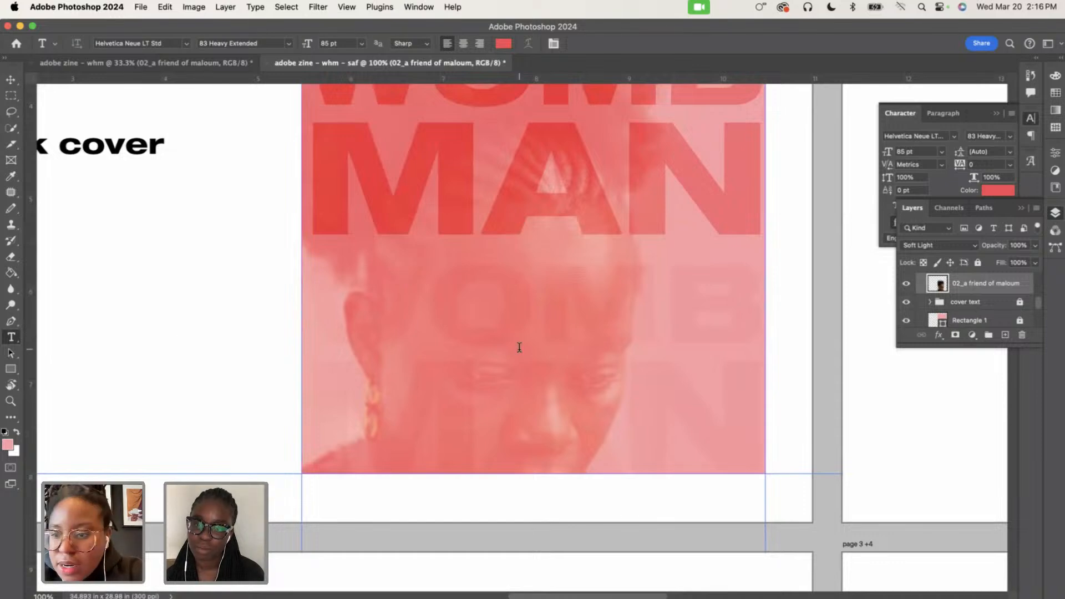
left_click(955, 336)
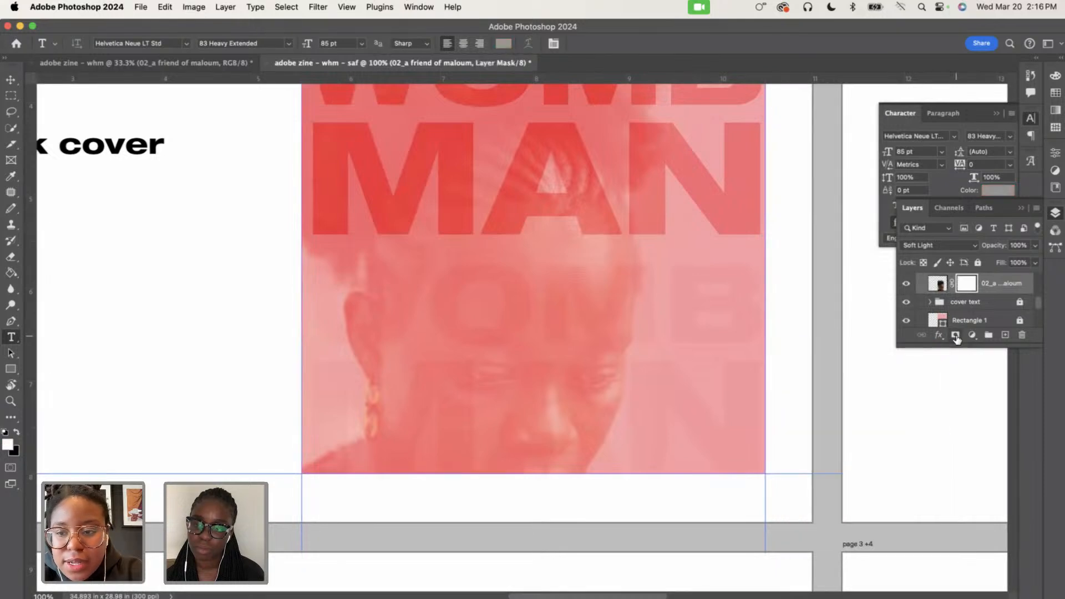
key("super+z")
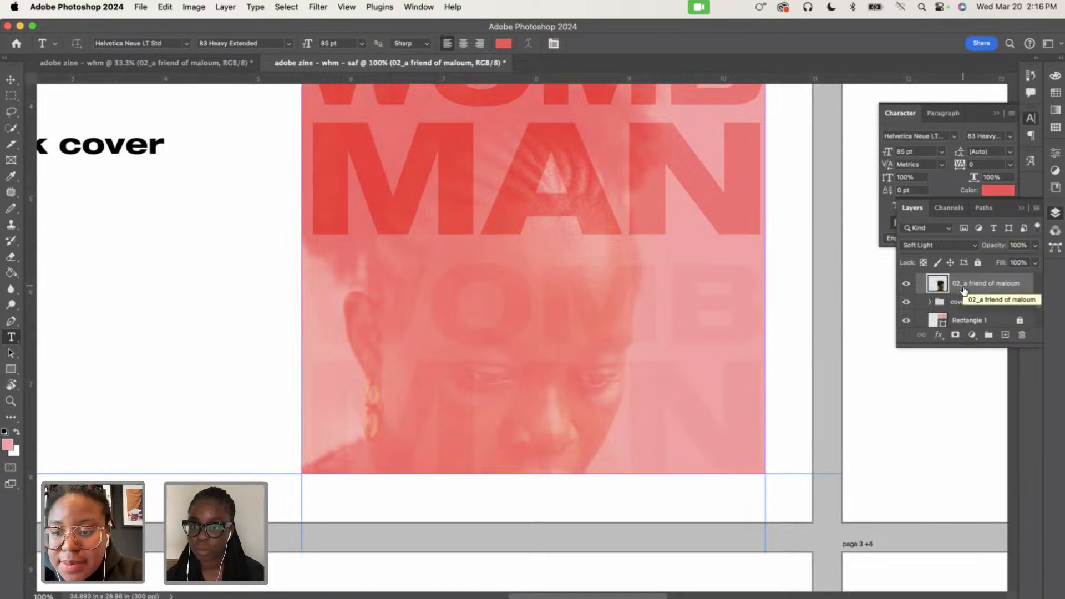
left_click(956, 337)
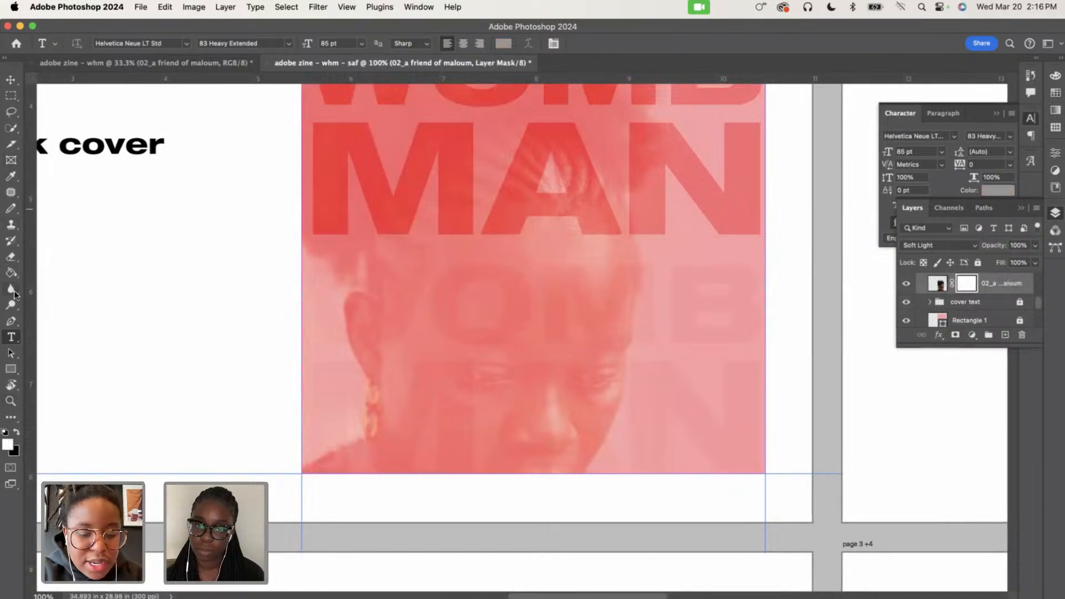
Choose the Brush tool with black as the foreground colour for painting on the portrait's layer mask
key("b")
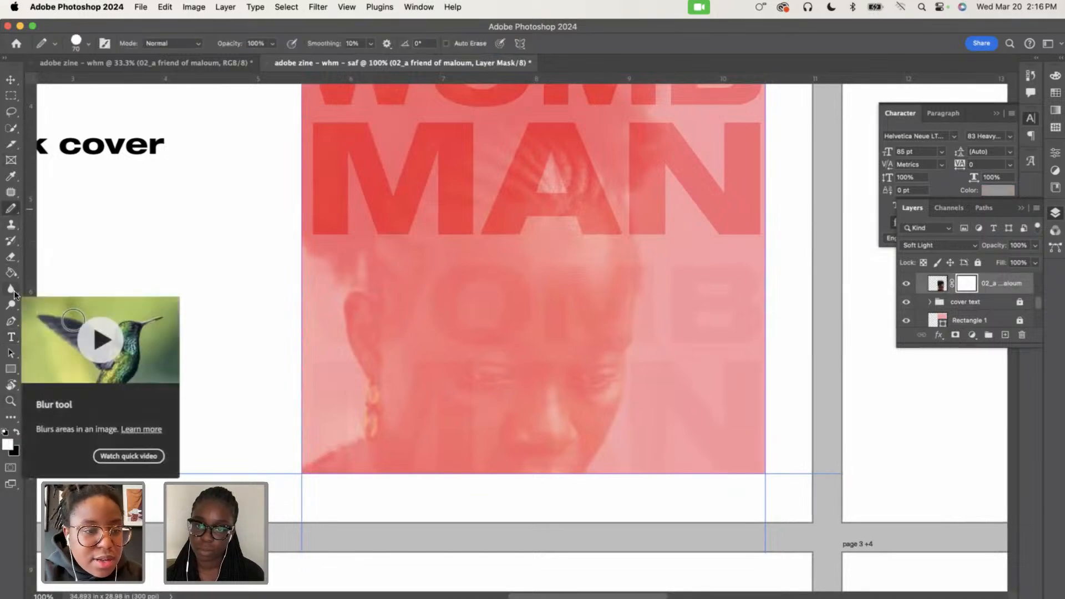
right_click(12, 210)
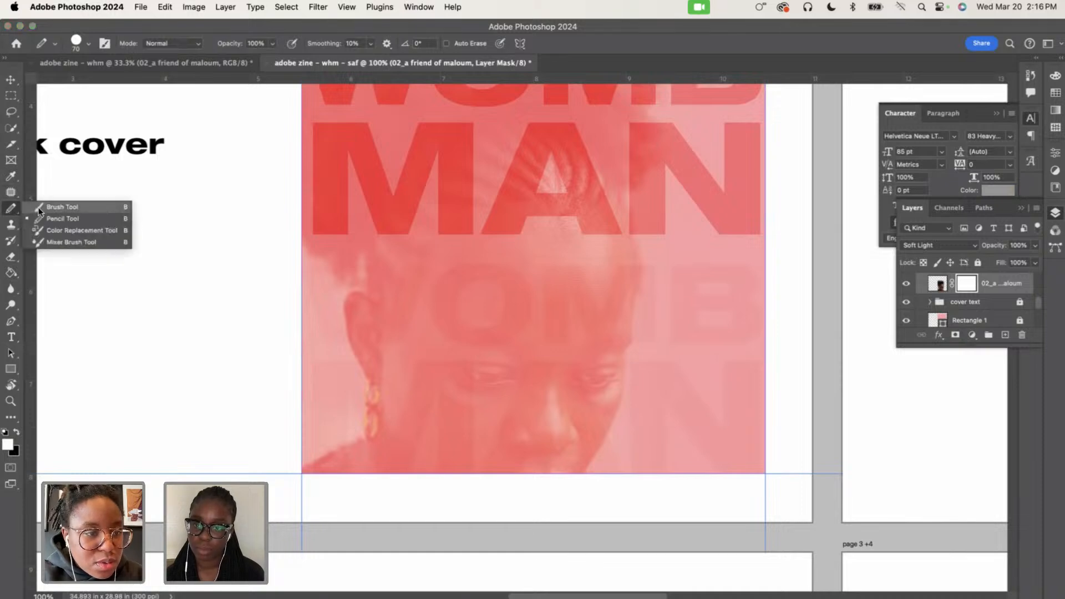
left_click(39, 207)
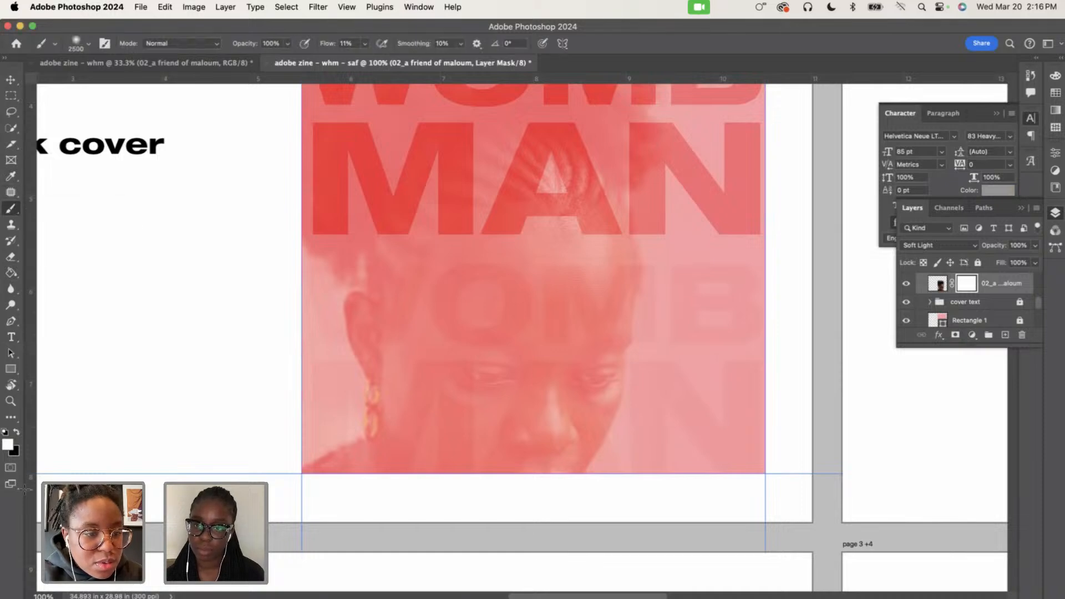
left_click(18, 433)
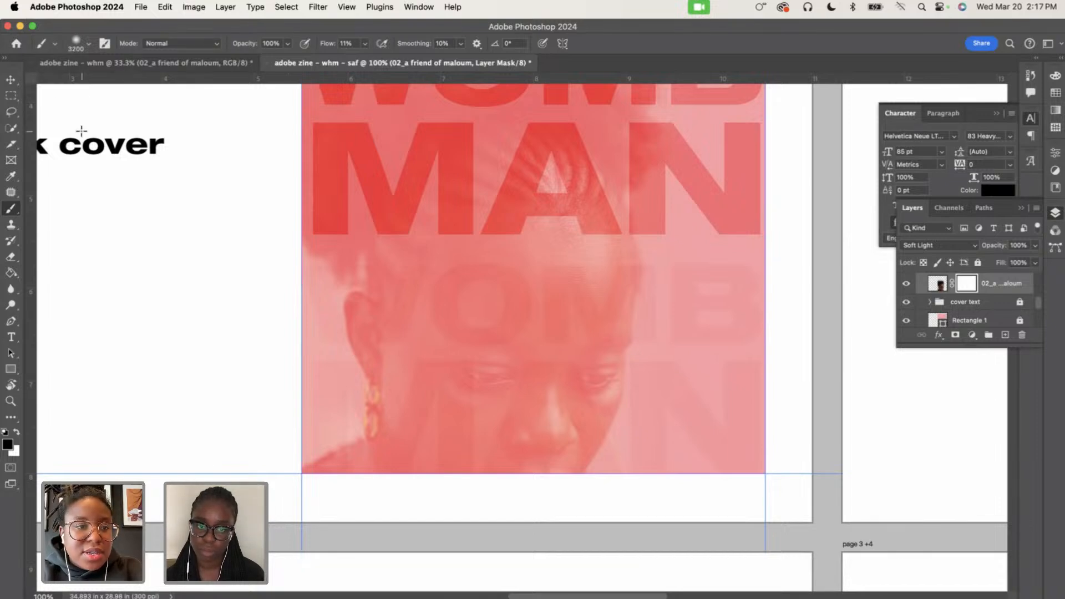
key("super+minus")
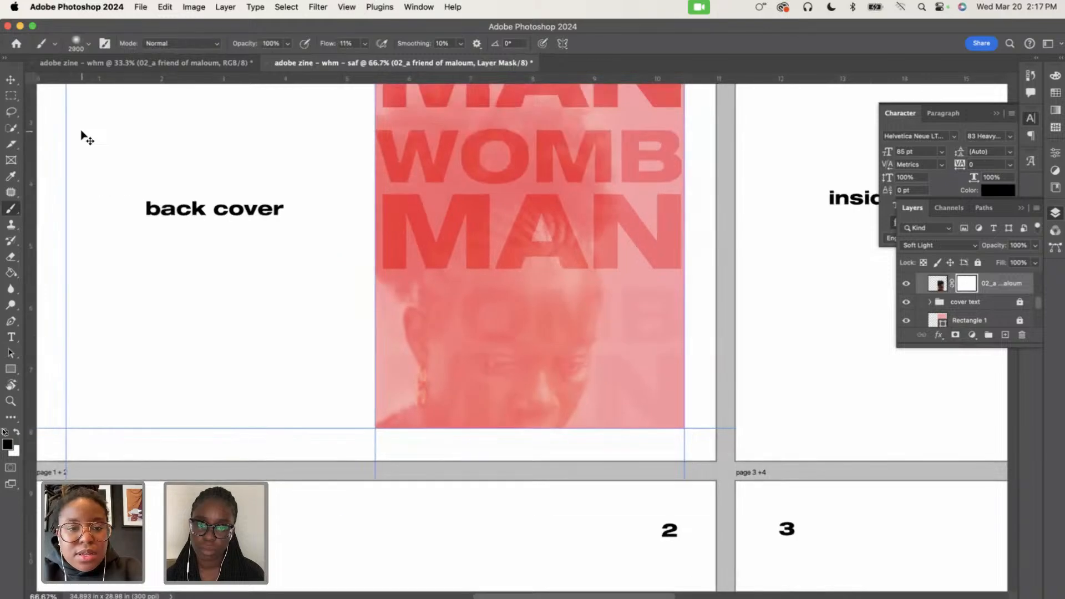
key("super+minus")
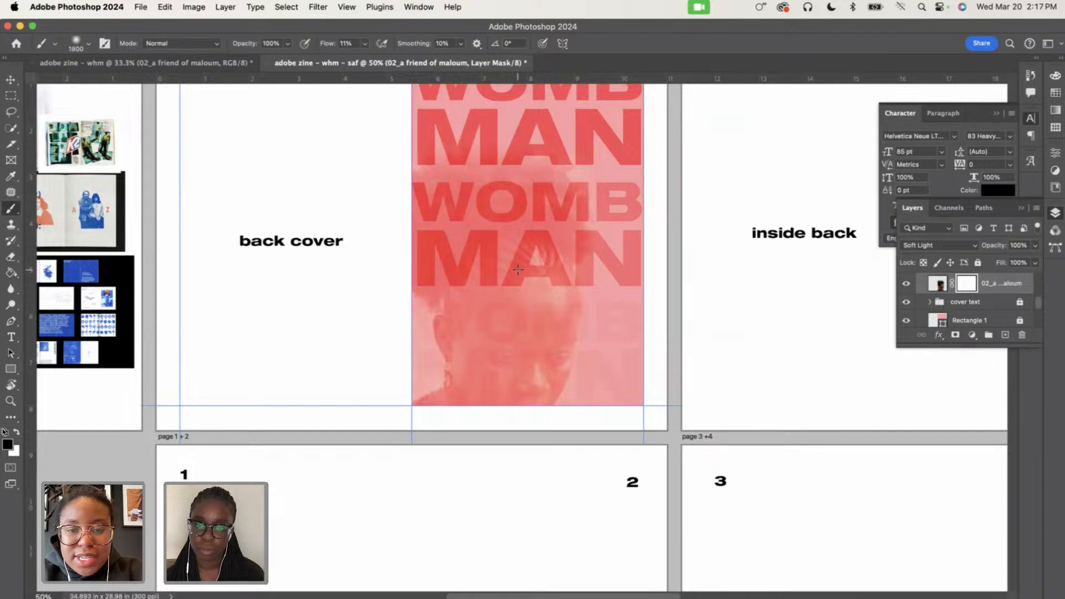
key("shift+b")
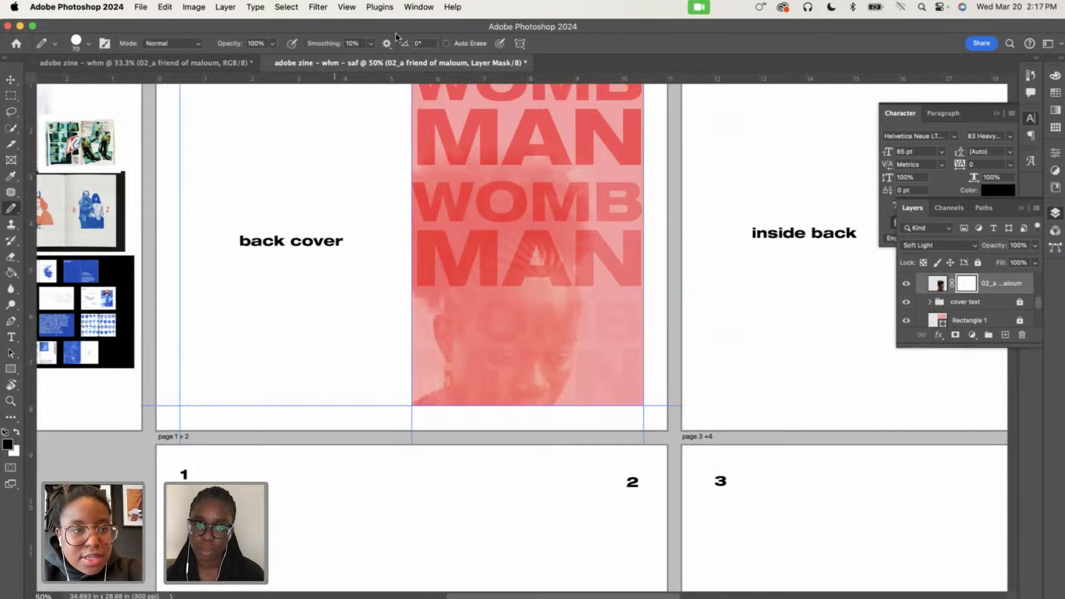
right_click(12, 212)
left_click(44, 207)
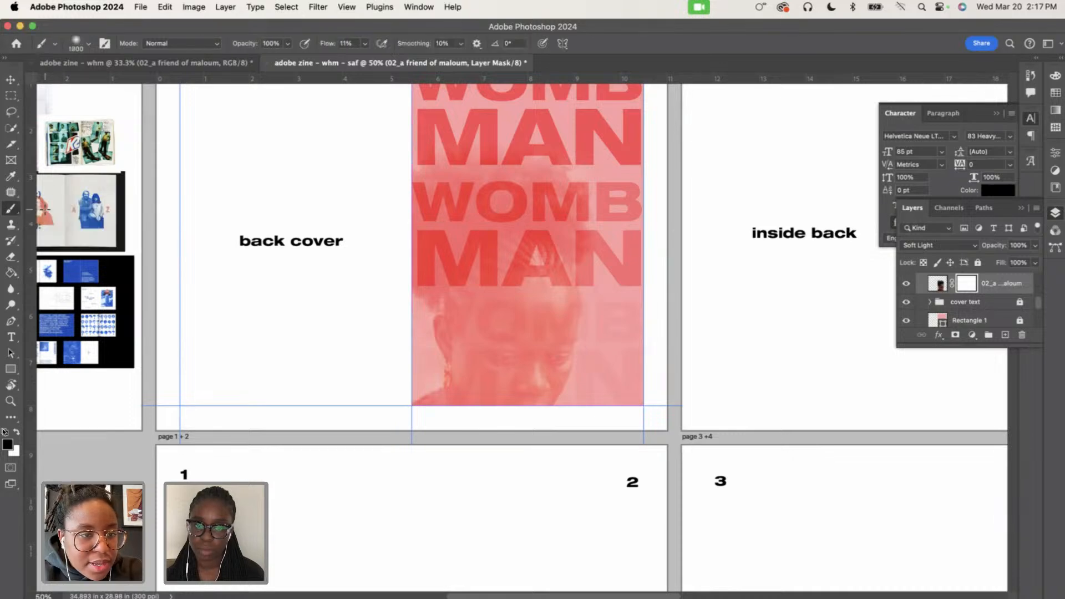
Reduce the mask brush to 1000 px and raise its hardness to 90%
key("bracketleft")
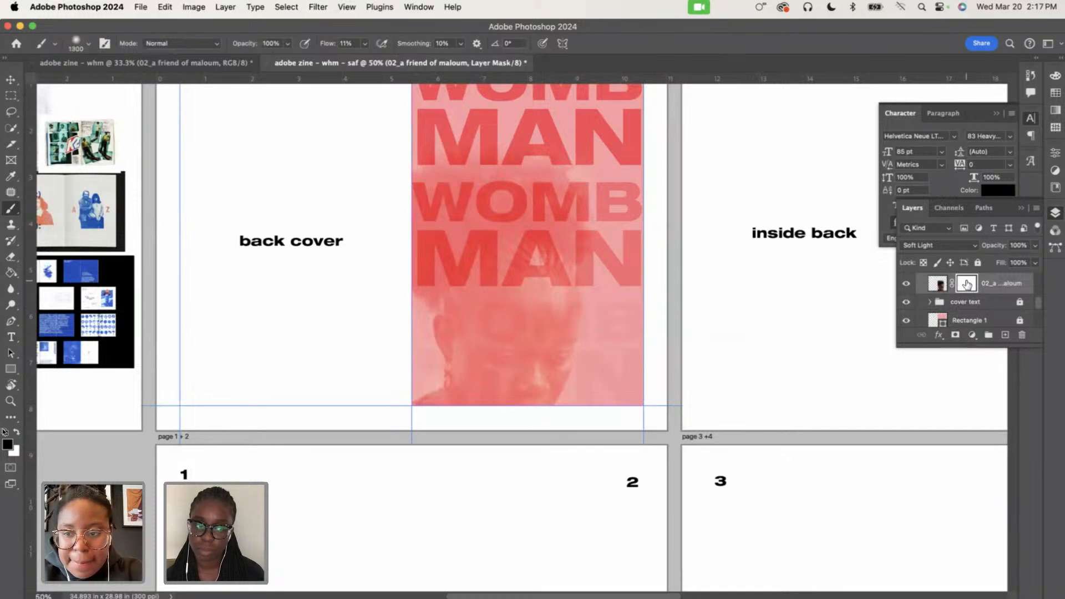
key("bracketleft")
key("super+equal")
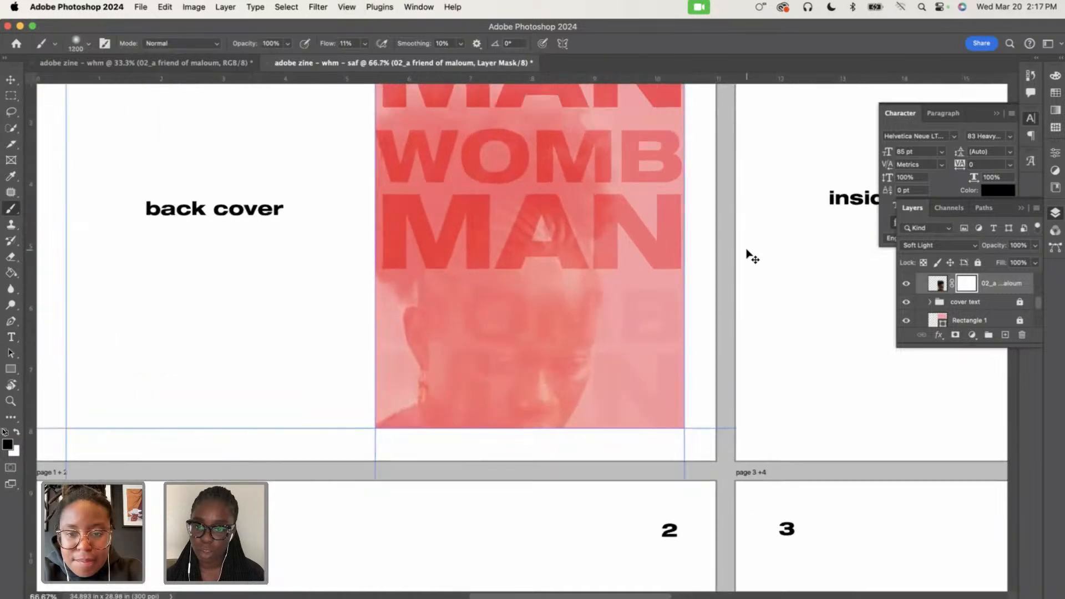
key("super+equal")
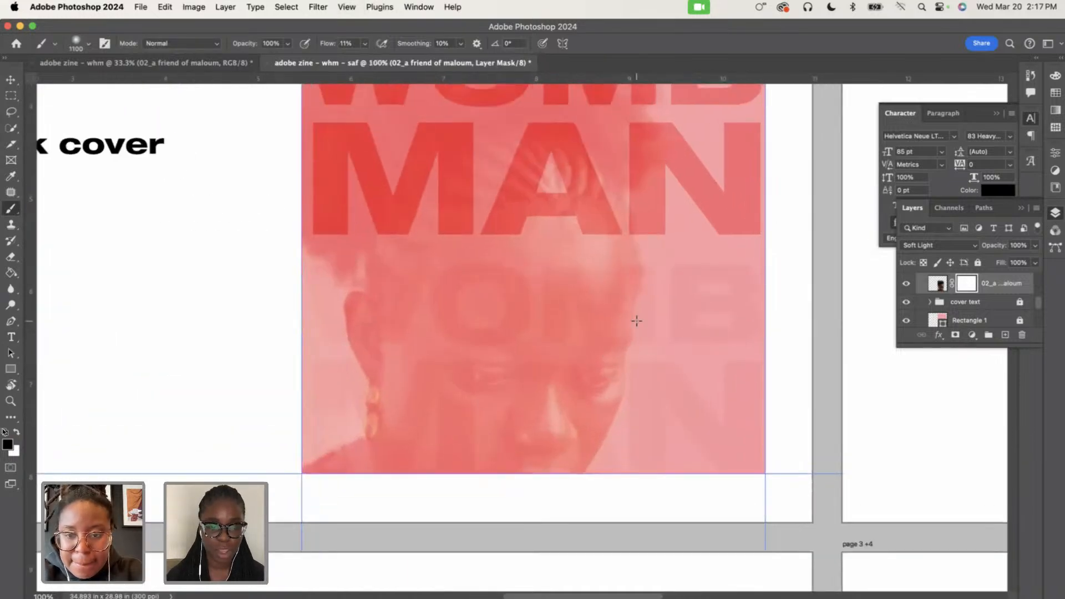
key("bracketleft")
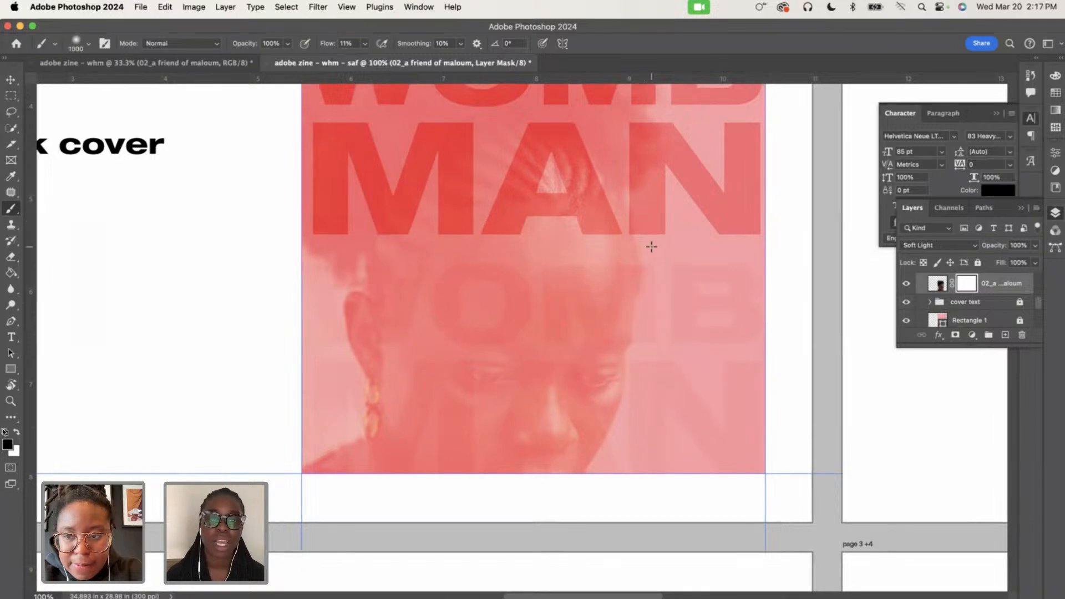
left_click(88, 43)
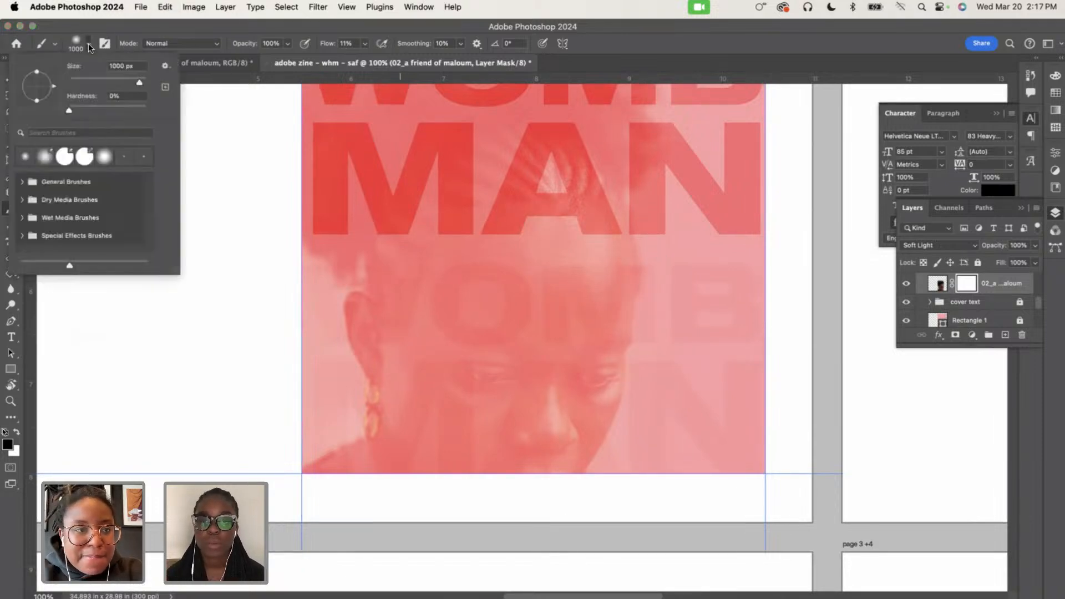
left_click_drag(69, 110, 139, 115)
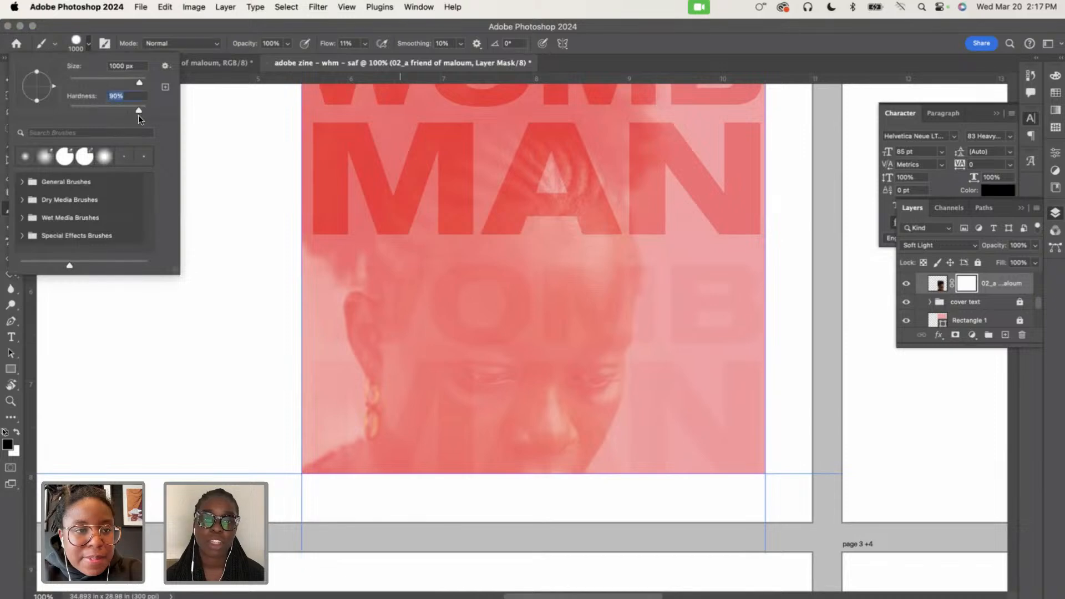
left_click(89, 45)
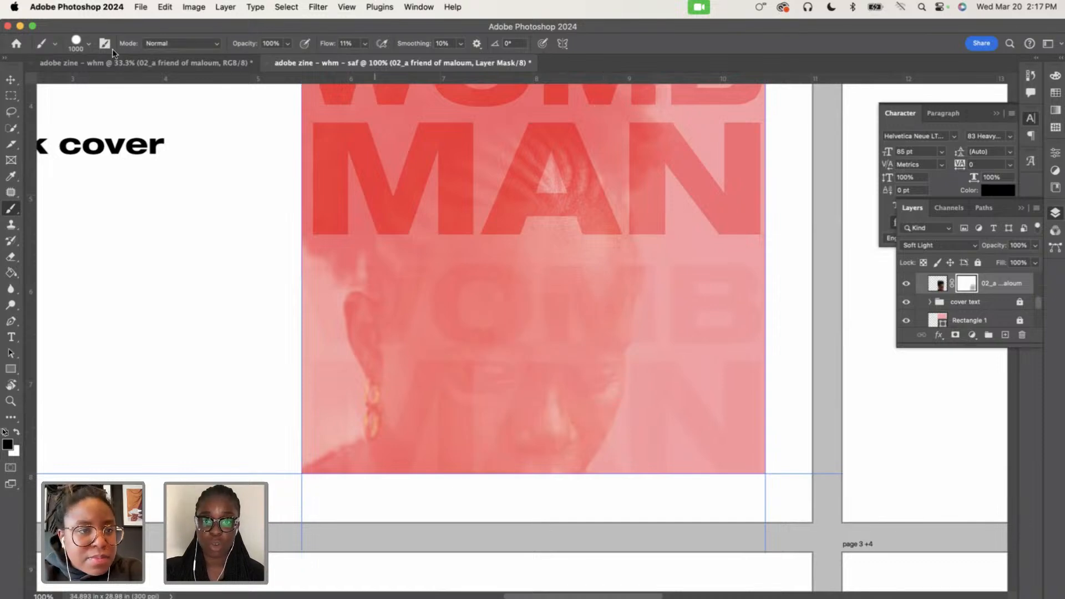
Set the mask brush to 100% hardness and reduce its size to 159 px
left_click(88, 44)
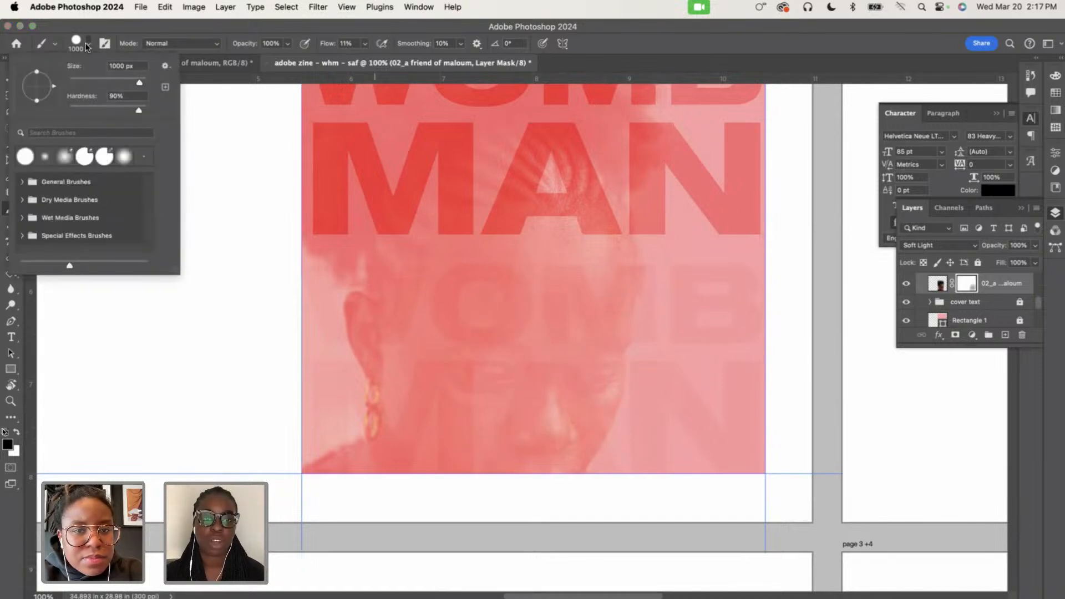
left_click_drag(140, 111, 179, 107)
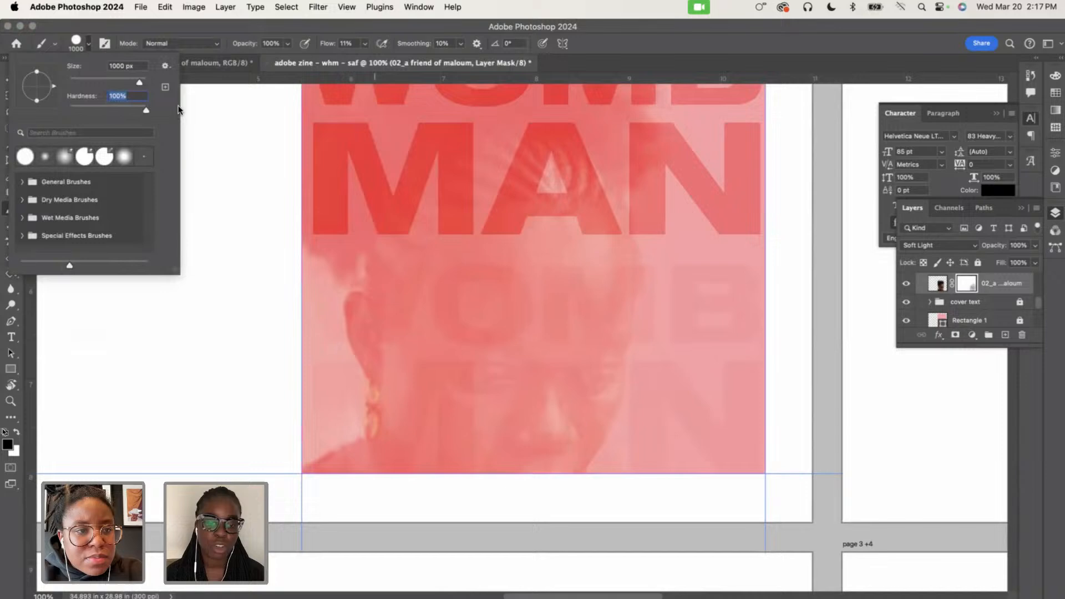
left_click(123, 82)
left_click_drag(122, 82, 119, 82)
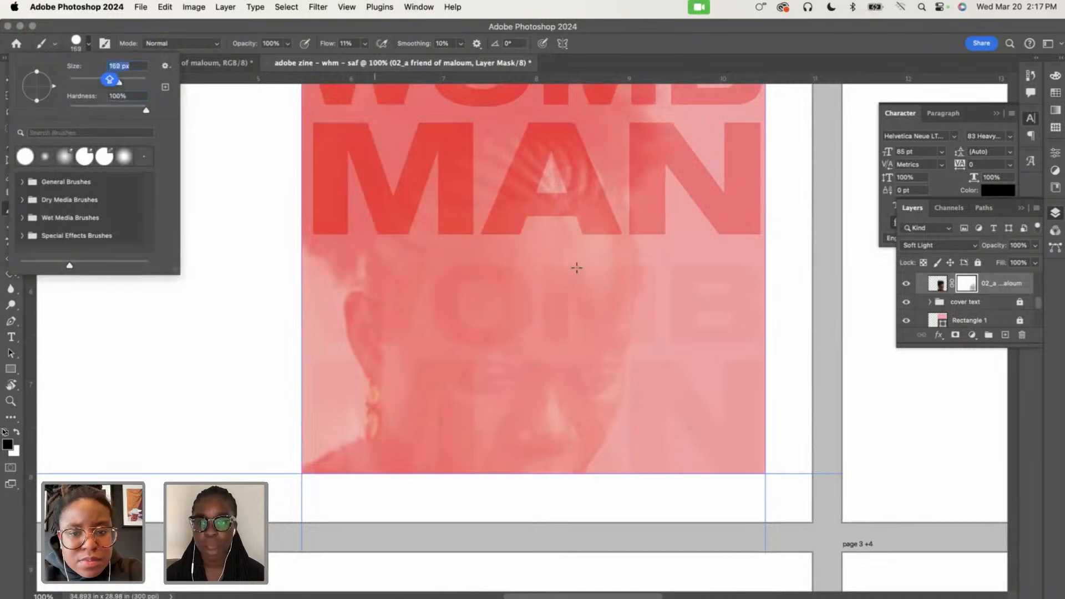
Try masking the portrait from the nose up to the side of the forehead and undo the stroke
left_click(600, 381)
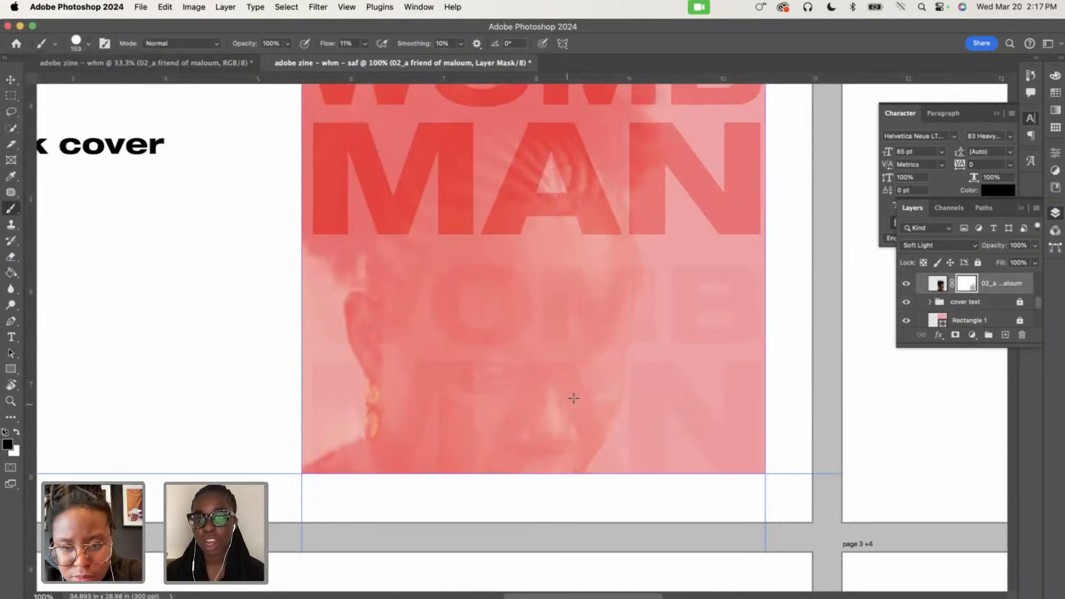
key("[")
left_click_drag(565, 406, 629, 314)
key("super+z")
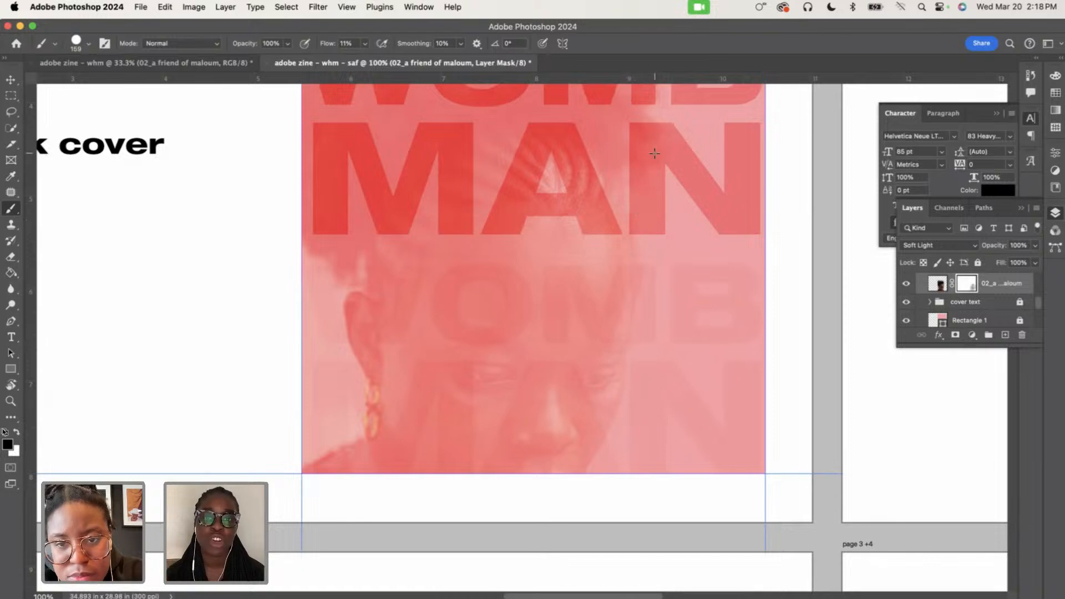
Soften the mask brush by lowering its hardness to 31%
scroll(644, 272, "up", 3)
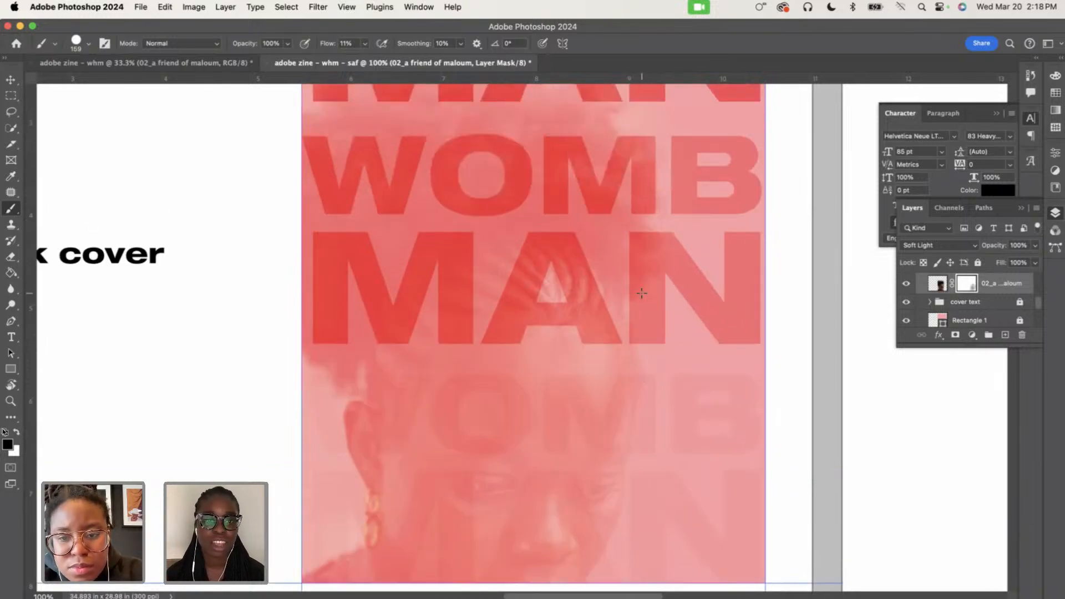
left_click(91, 43)
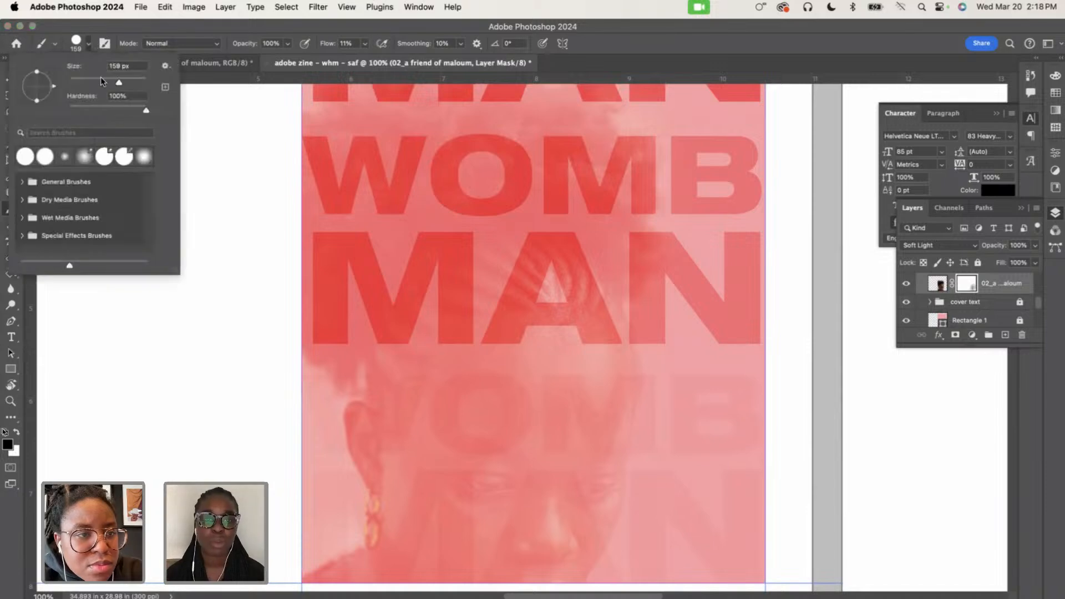
left_click(100, 109)
left_click_drag(95, 110, 94, 110)
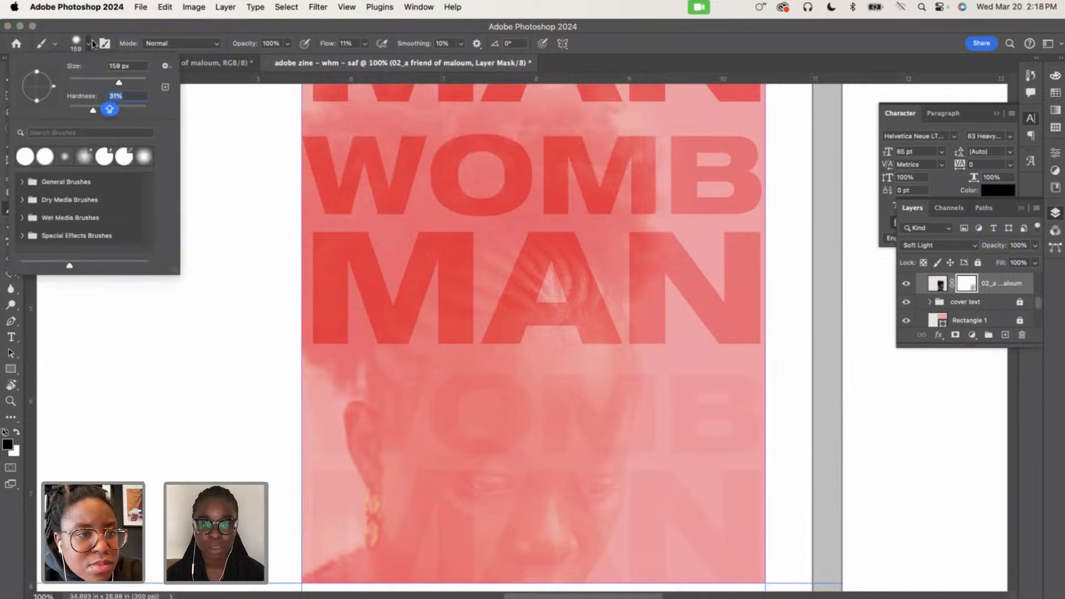
left_click(90, 43)
Paint softly over parts of the portrait's hair and face on the layer mask, enlarging the brush to 400 px
scroll(354, 136, "up", 3)
scroll(355, 137, "right", 3)
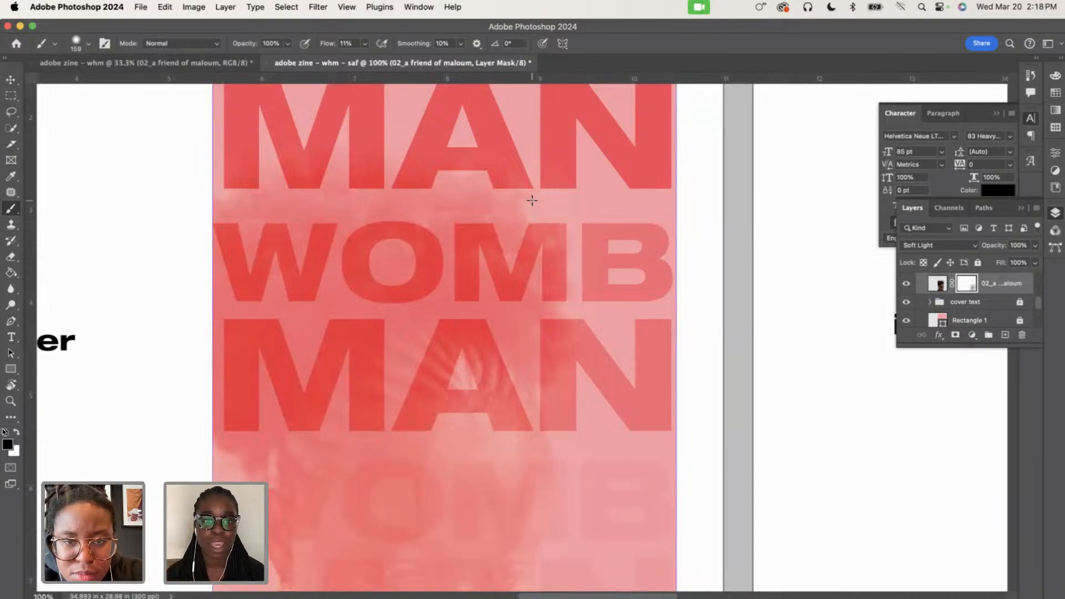
scroll(420, 192, "down", 3)
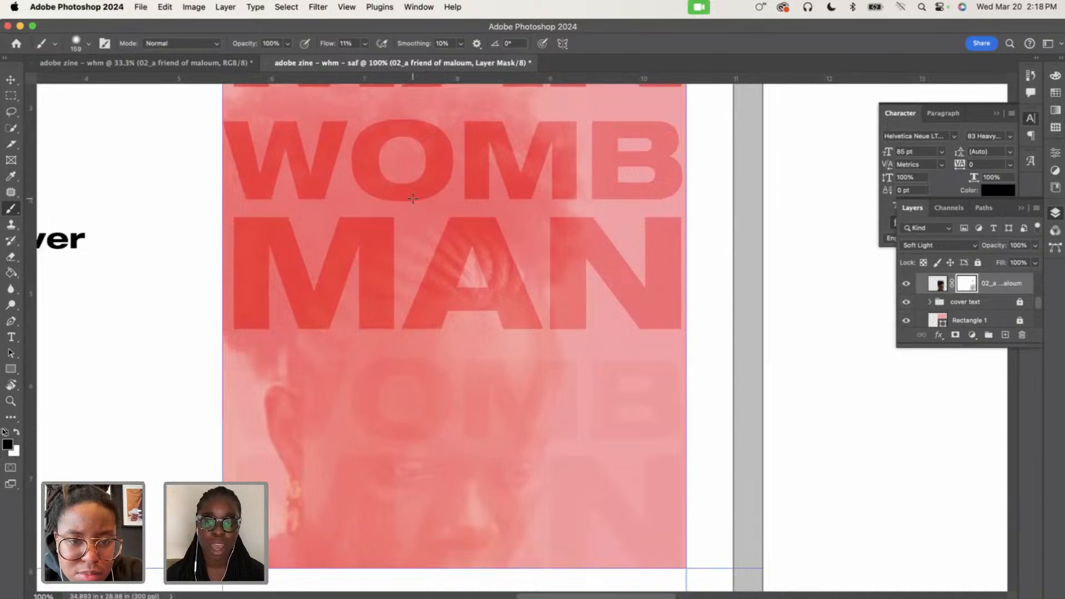
scroll(412, 198, "up", 3)
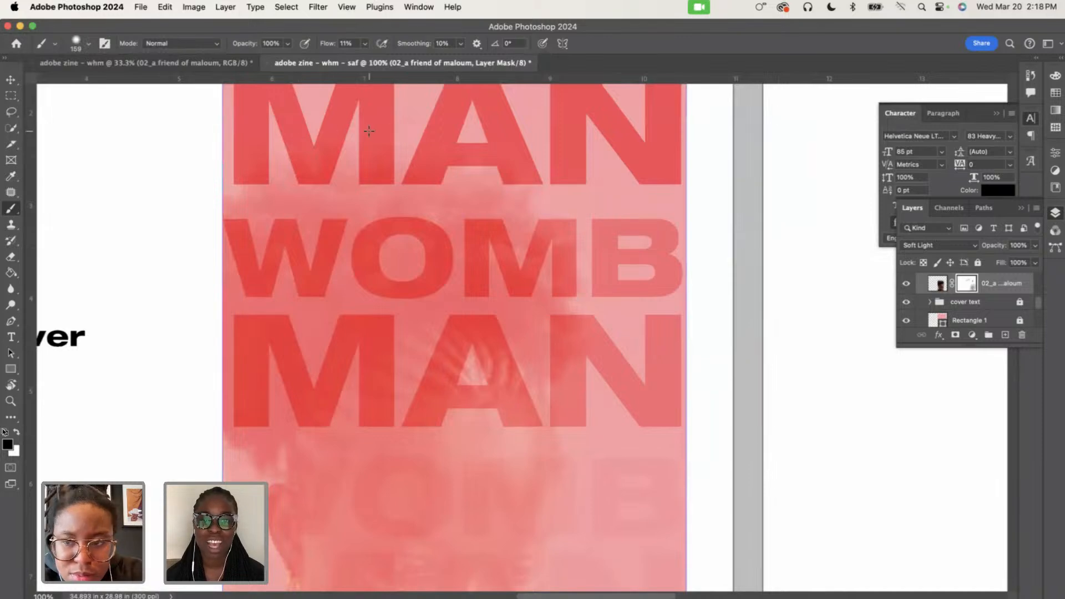
scroll(494, 202, "down", 5)
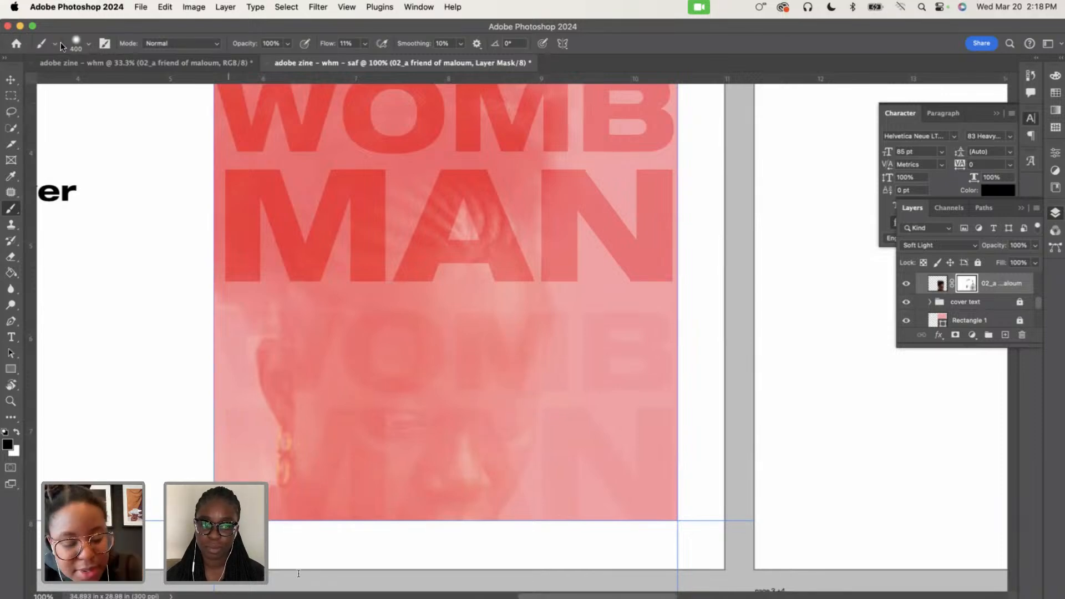
Raise the mask brush's hardness to 76%
left_click(88, 43)
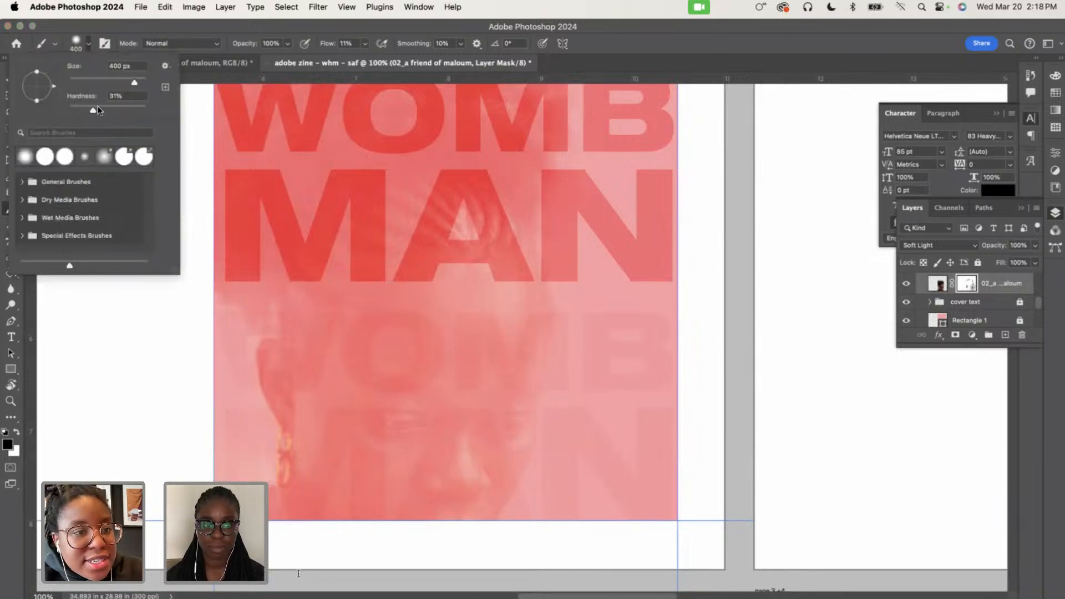
left_click_drag(94, 114, 110, 112)
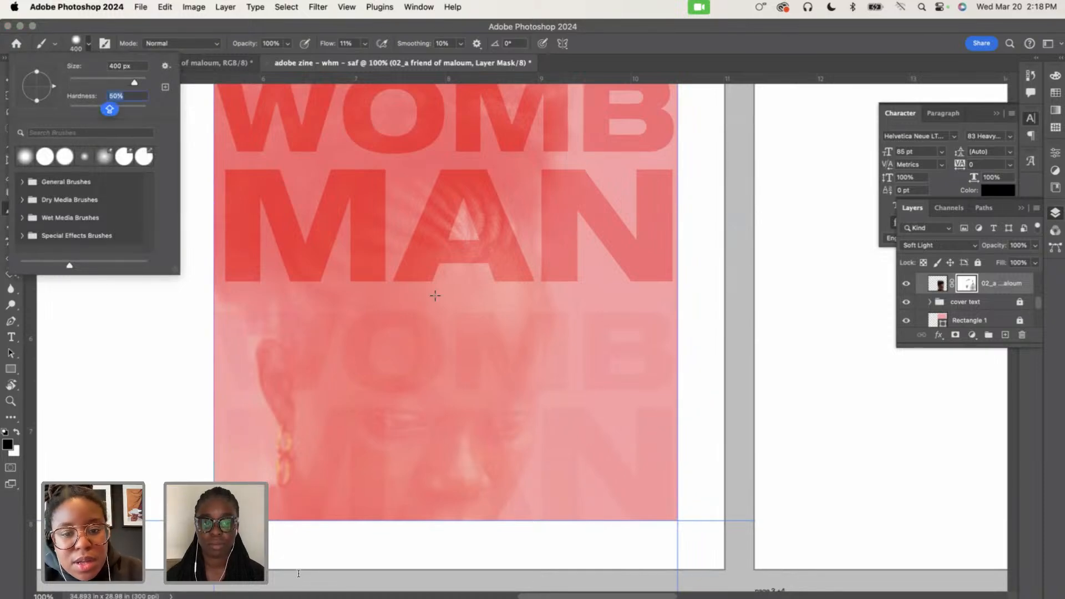
left_click(127, 110)
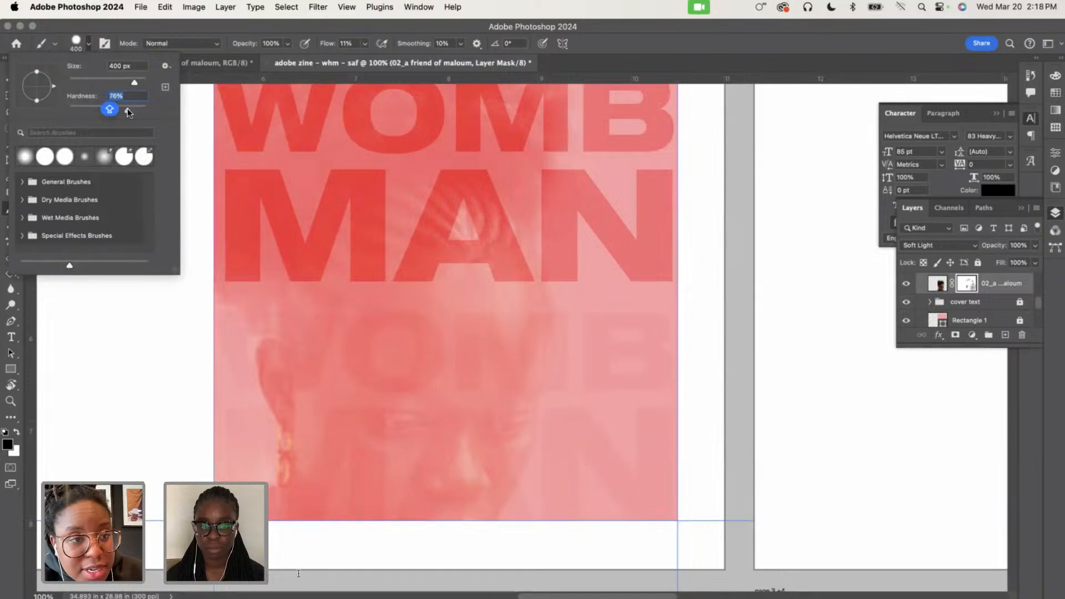
left_click(88, 45)
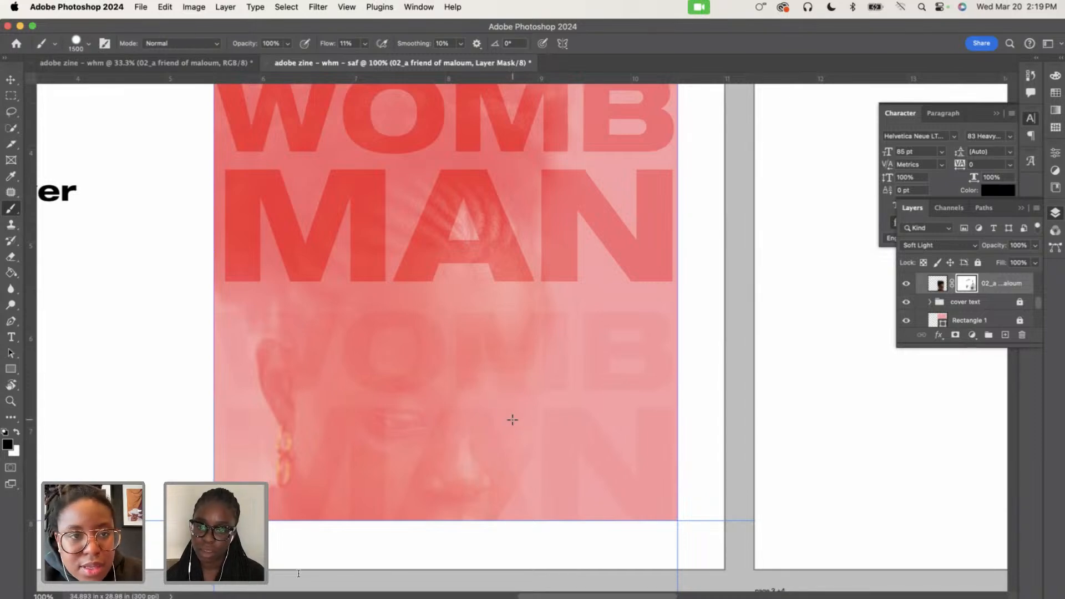
Set the mask brush to 1760 px with 100% hardness
left_click(89, 46)
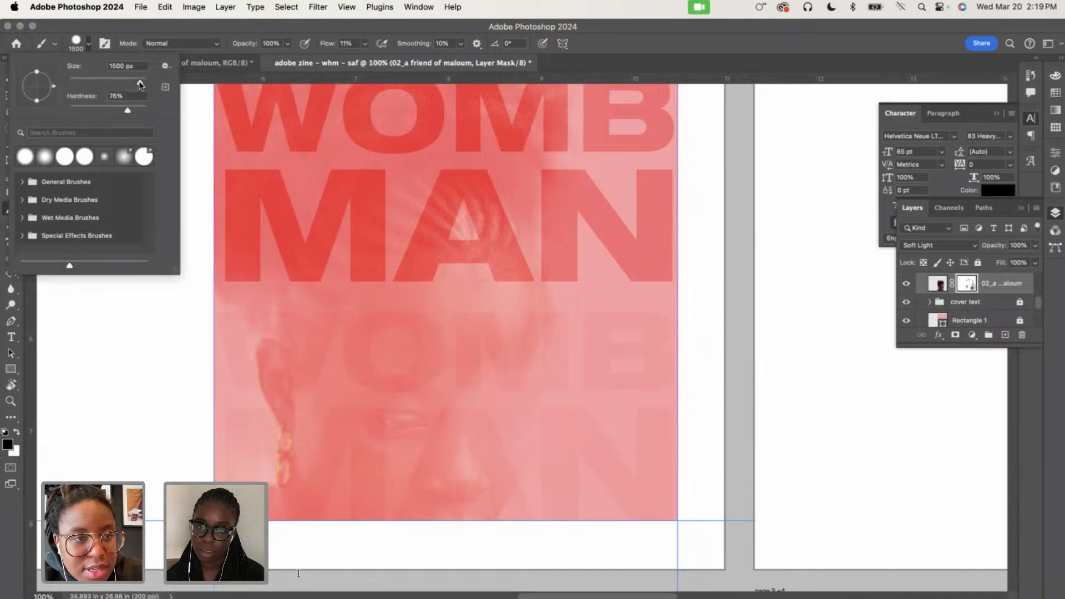
left_click(143, 82)
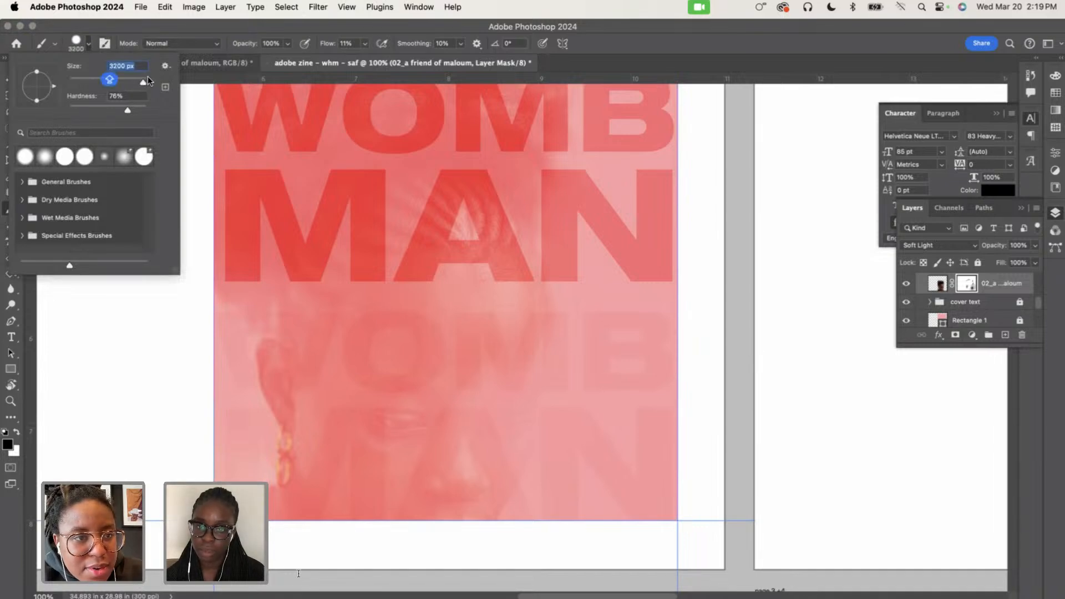
left_click(140, 81)
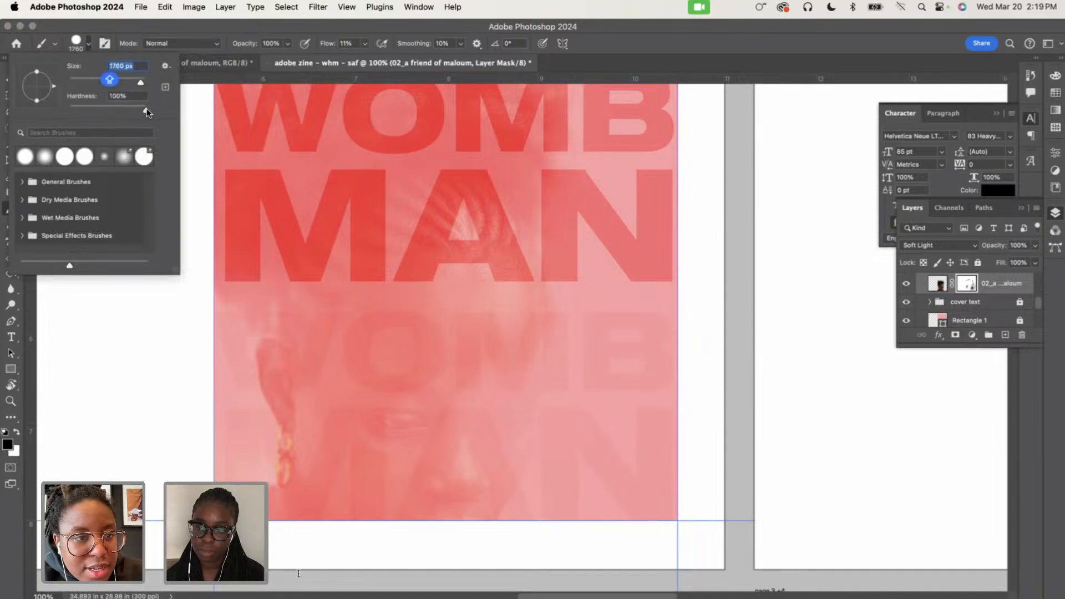
left_click(147, 108)
left_click(90, 45)
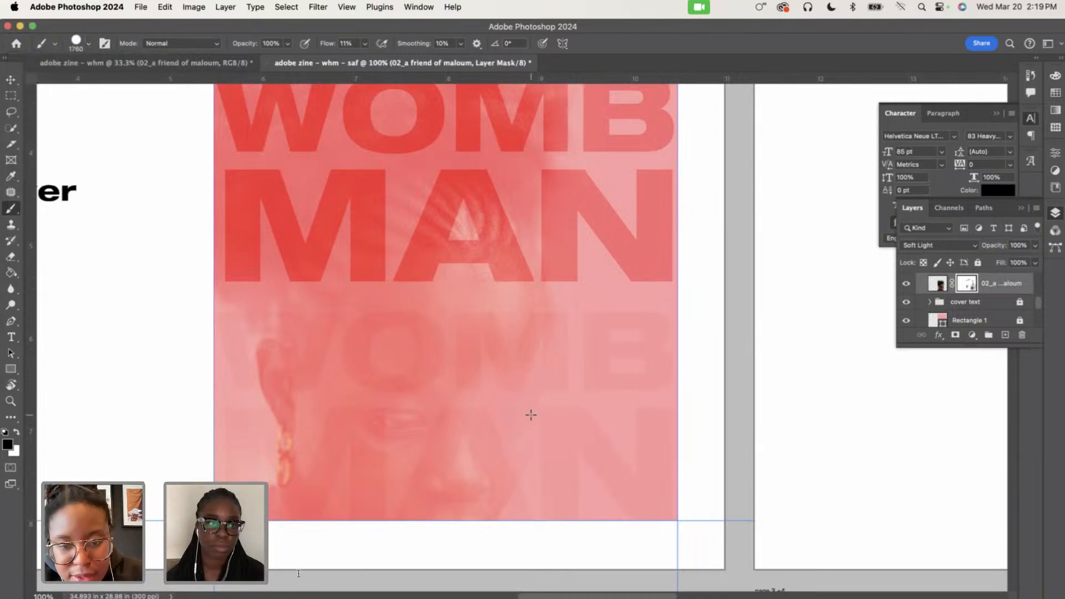
Try fading the portrait's face on the mask with broad strokes of the large brush and undo them
mouse_move(542, 420)
left_mouse_down()
mouse_move(470, 451)
mouse_move(538, 371)
mouse_move(448, 467)
mouse_move(491, 388)
mouse_move(415, 447)
mouse_move(436, 391)
mouse_move(402, 457)
mouse_move(427, 380)
mouse_move(375, 456)
mouse_move(492, 404)
left_mouse_up()
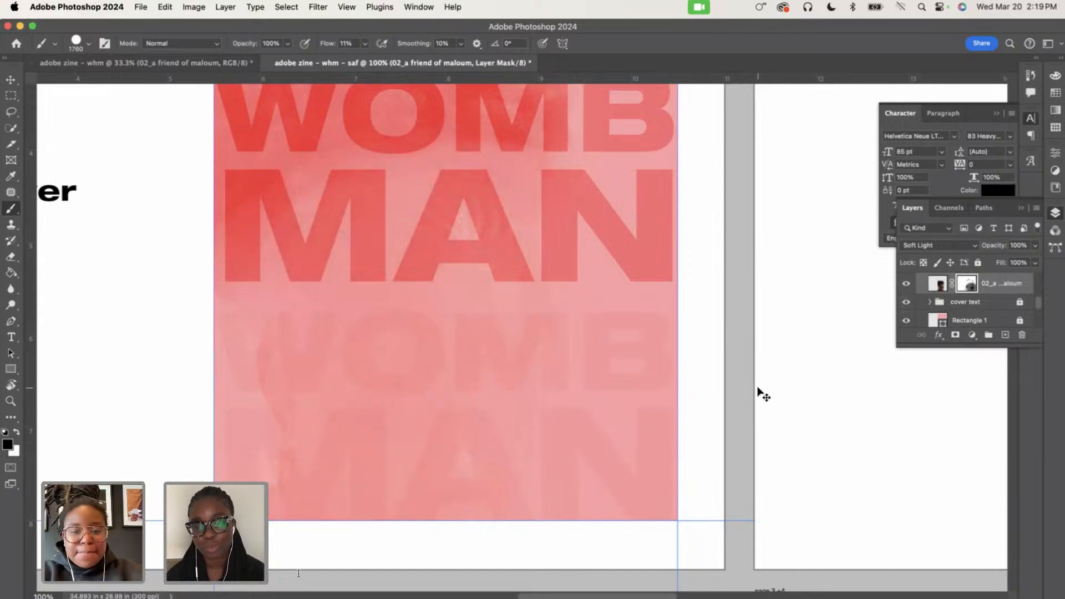
key("super+z")
key("super+z")
key("super+z")
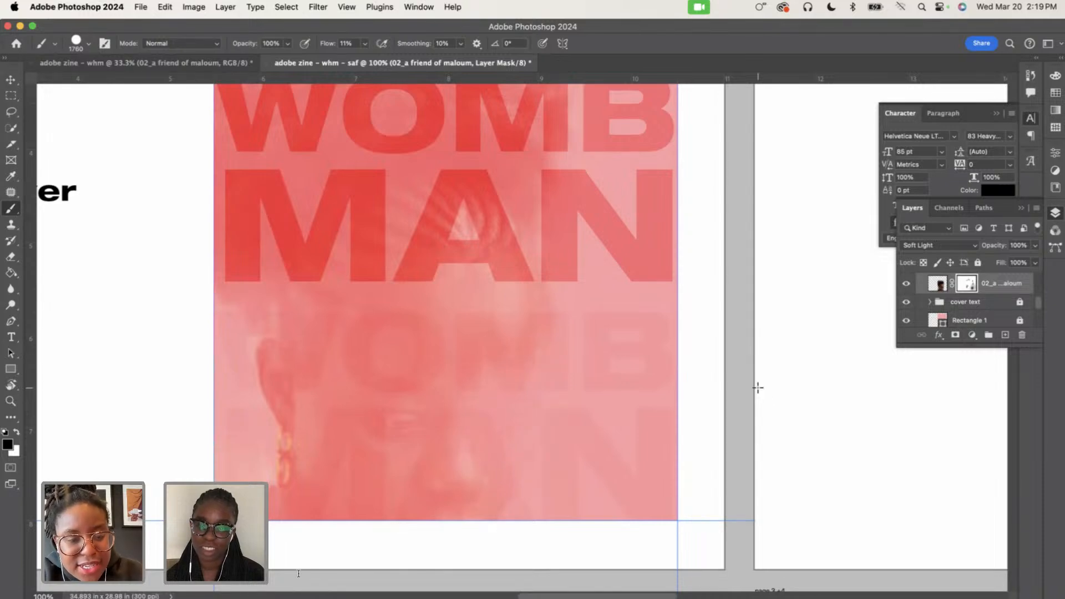
Review the masked cover among the other artboards and examine the needed text artboard in the adobe zine – whm document
key("super+minus")
key("super+minus")
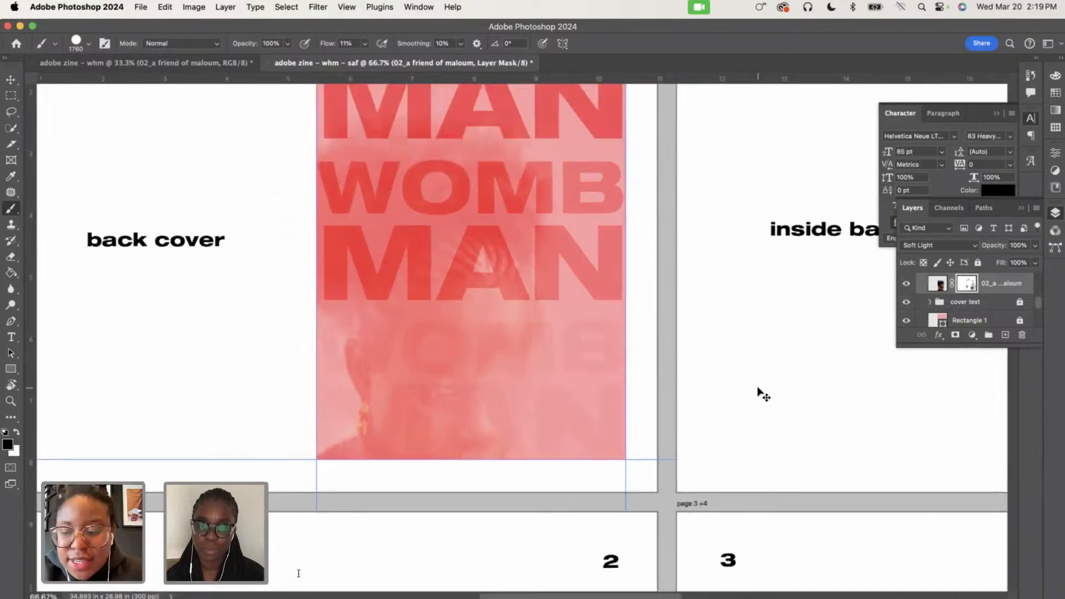
key("super+minus")
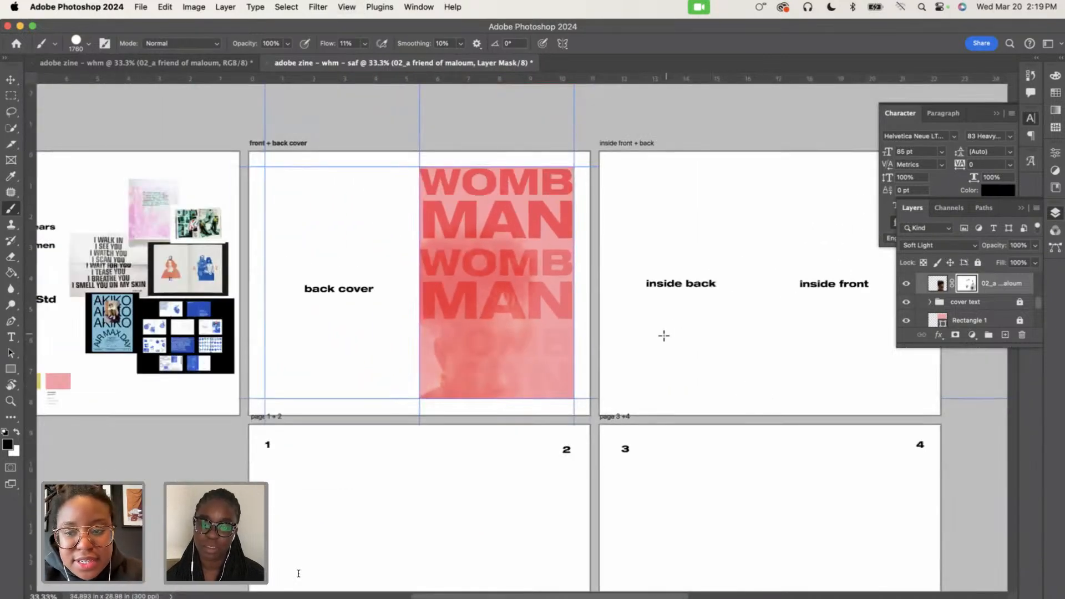
scroll(503, 345, "left", 5)
scroll(502, 345, "down", 3)
scroll(502, 345, "right", 1)
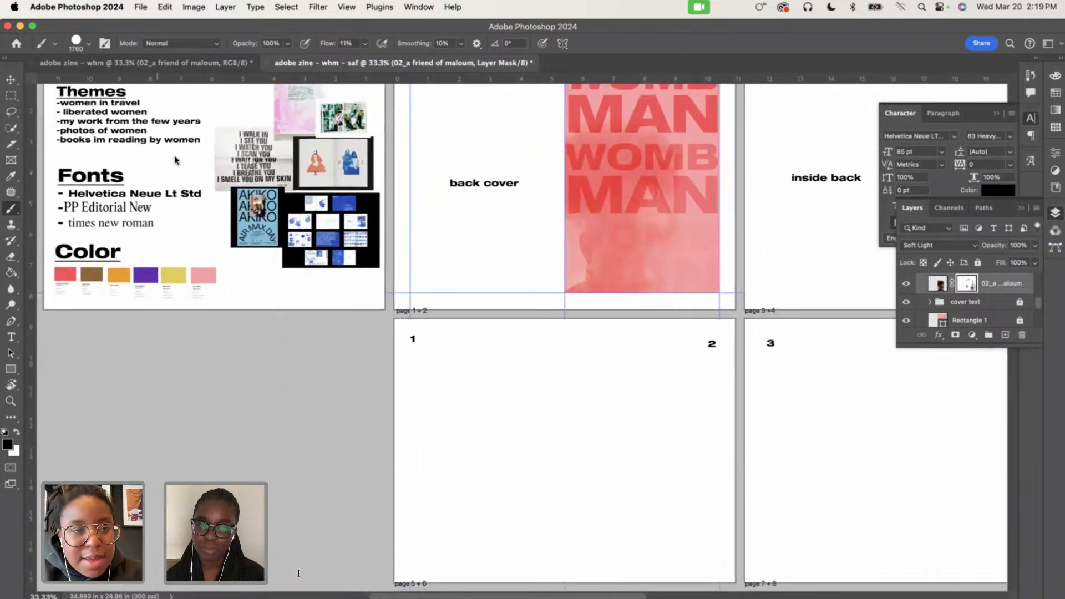
left_click(110, 63)
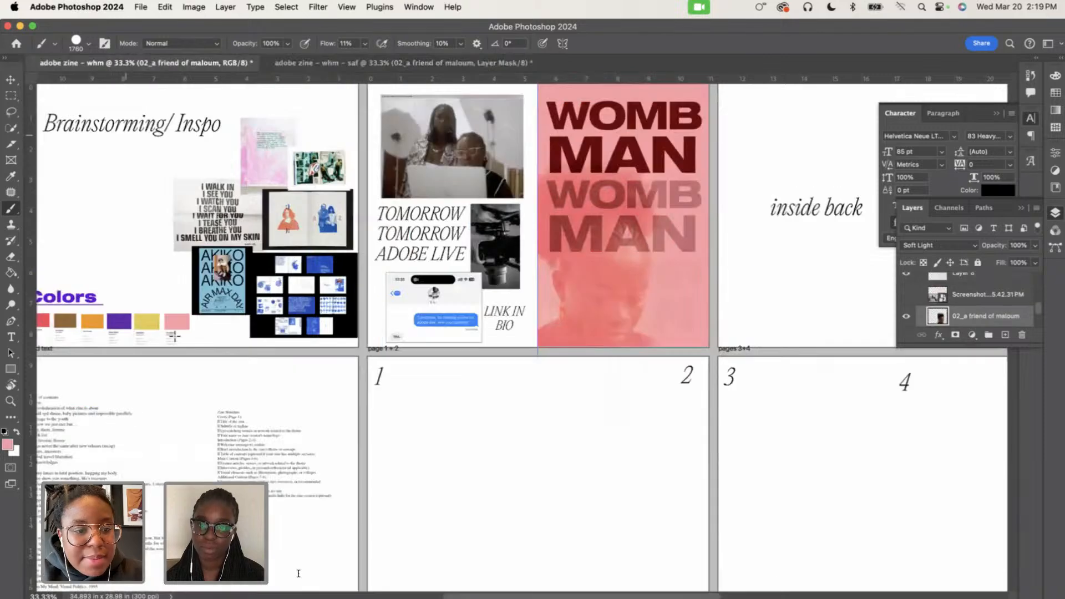
scroll(175, 336, "down", 4)
scroll(175, 336, "left", 2)
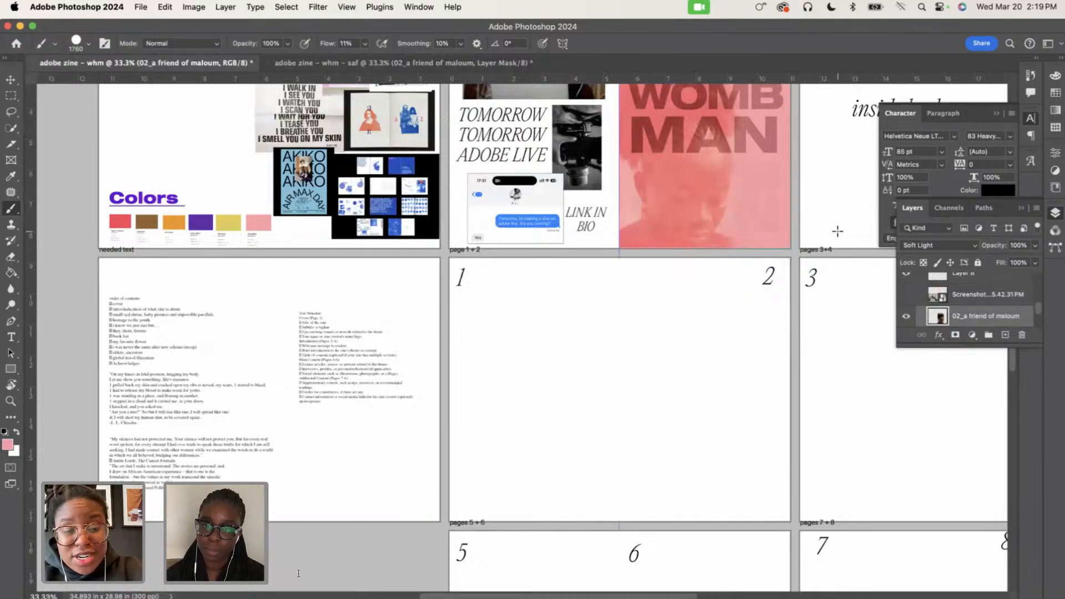
scroll(976, 313, "down", 3)
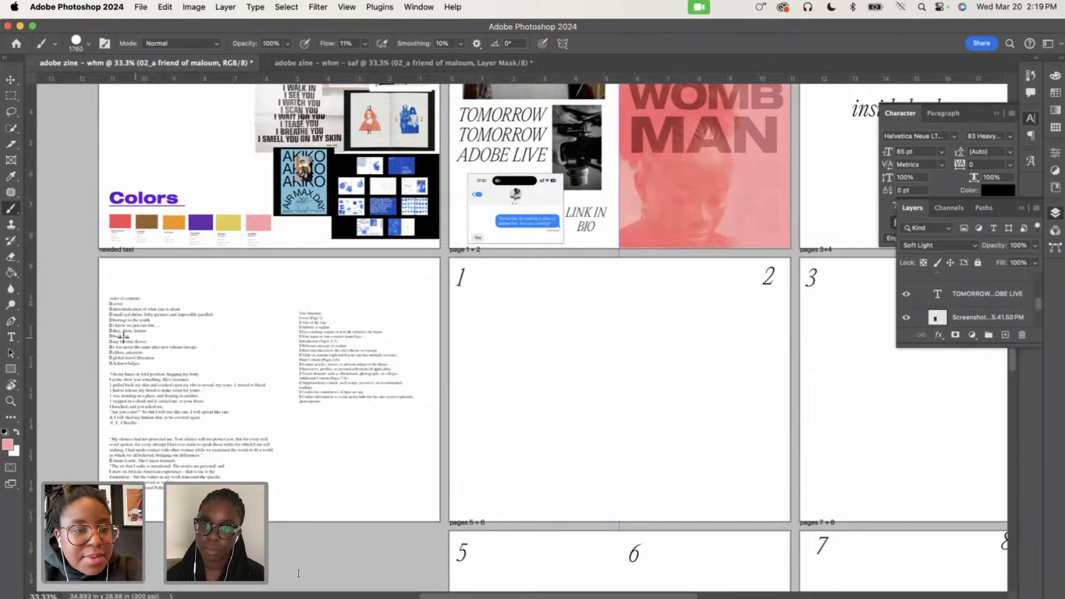
Collapse the front + back cover artboard's layers and select the needed text artboard
left_click(12, 77)
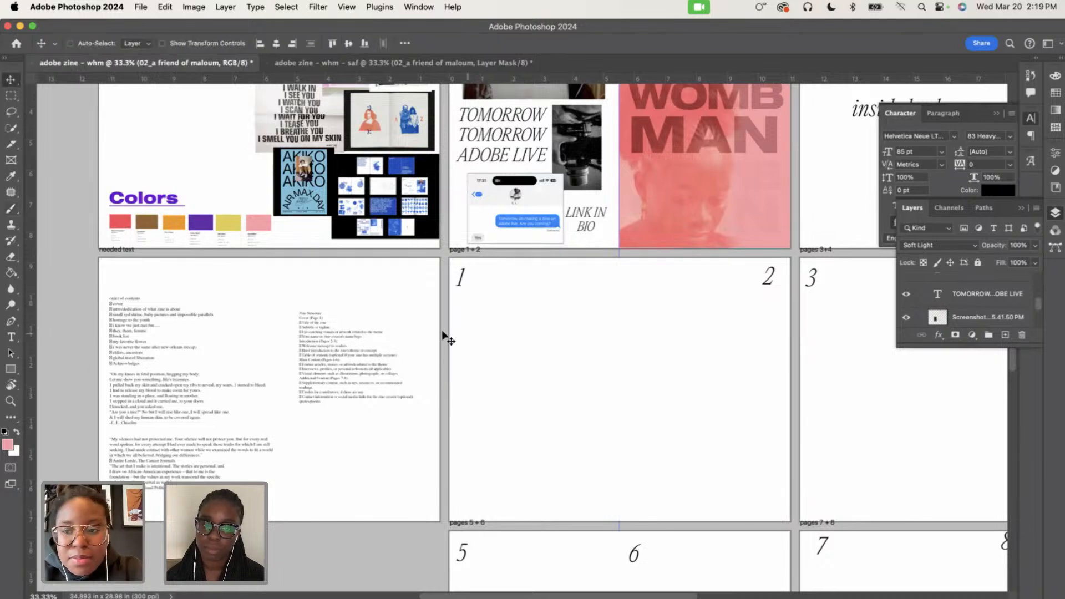
scroll(975, 306, "up", 5)
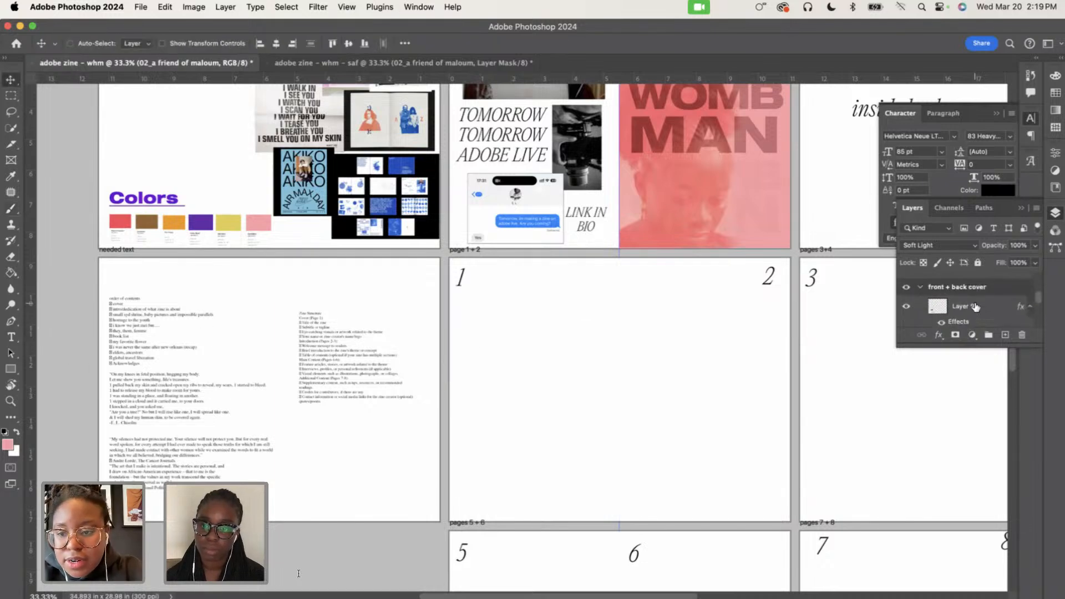
left_click(921, 288)
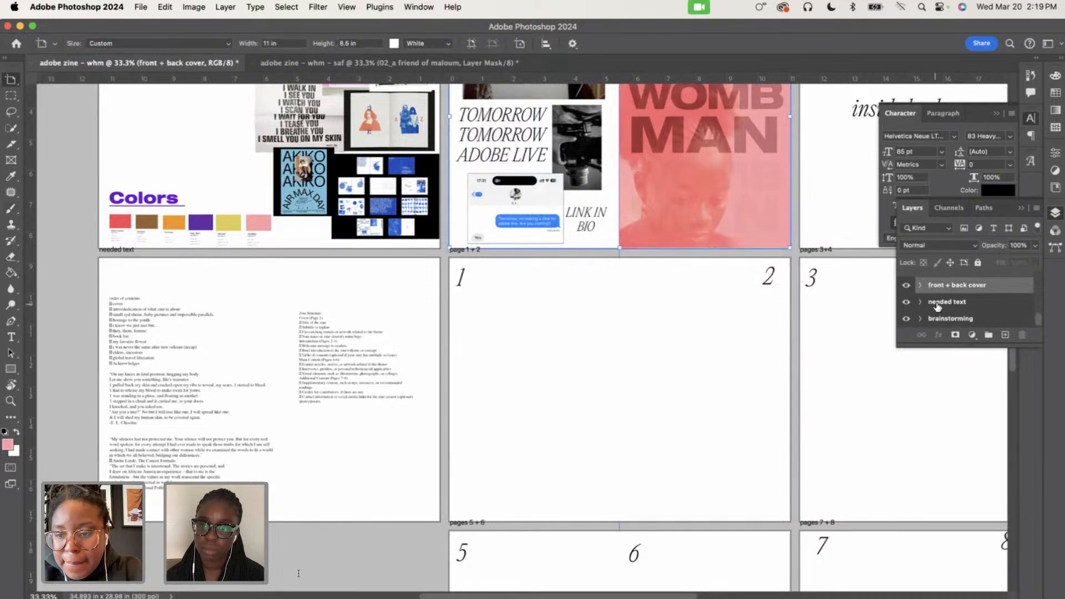
left_click(963, 302)
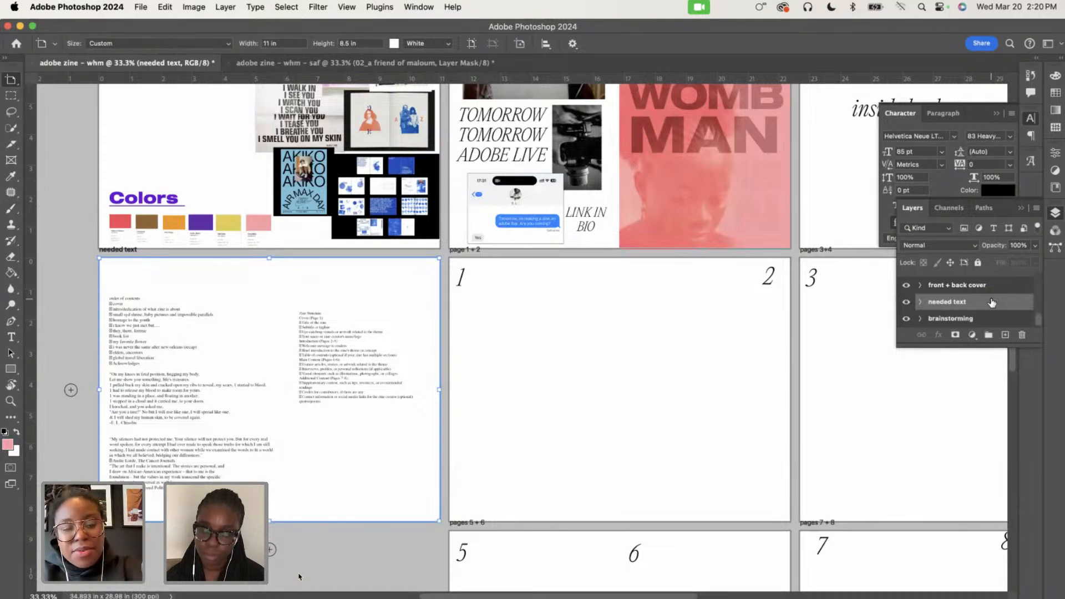
Duplicate the needed text artboard into the adobe zine – whm – saf document
right_click(992, 301)
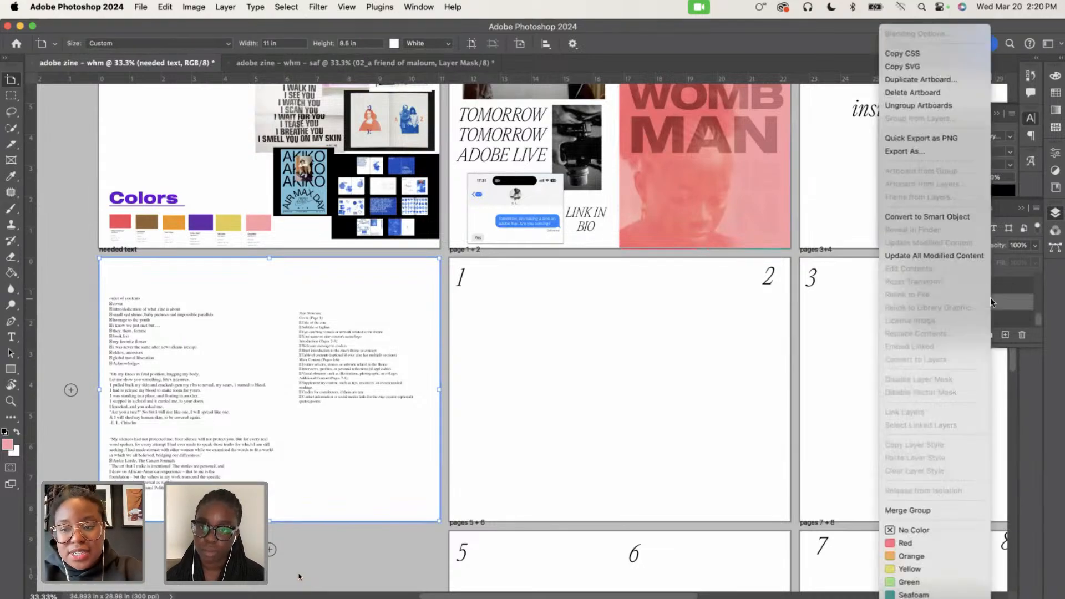
left_click(940, 81)
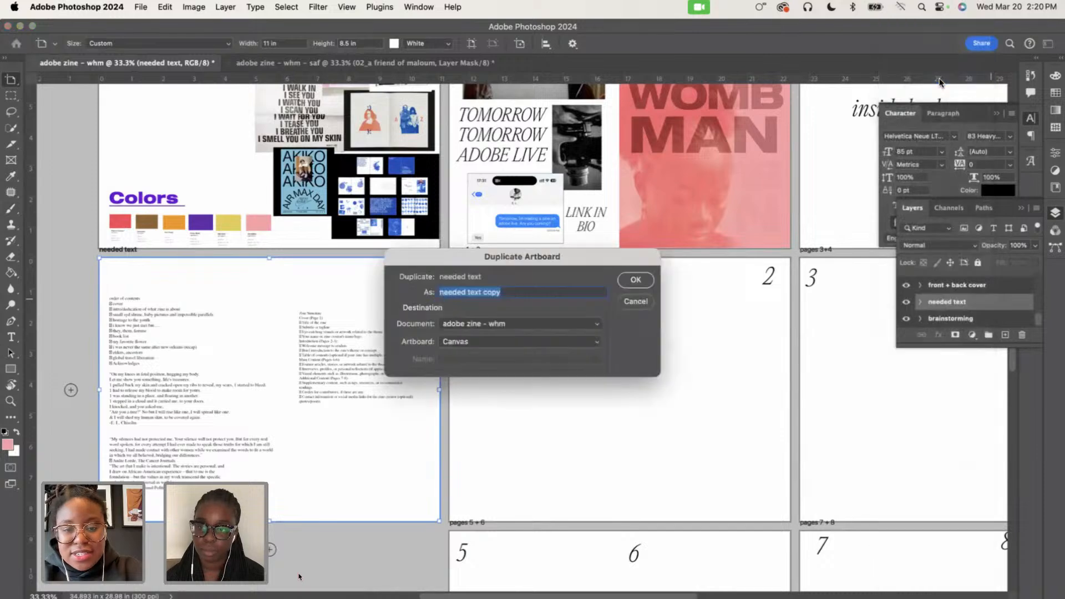
left_click(524, 324)
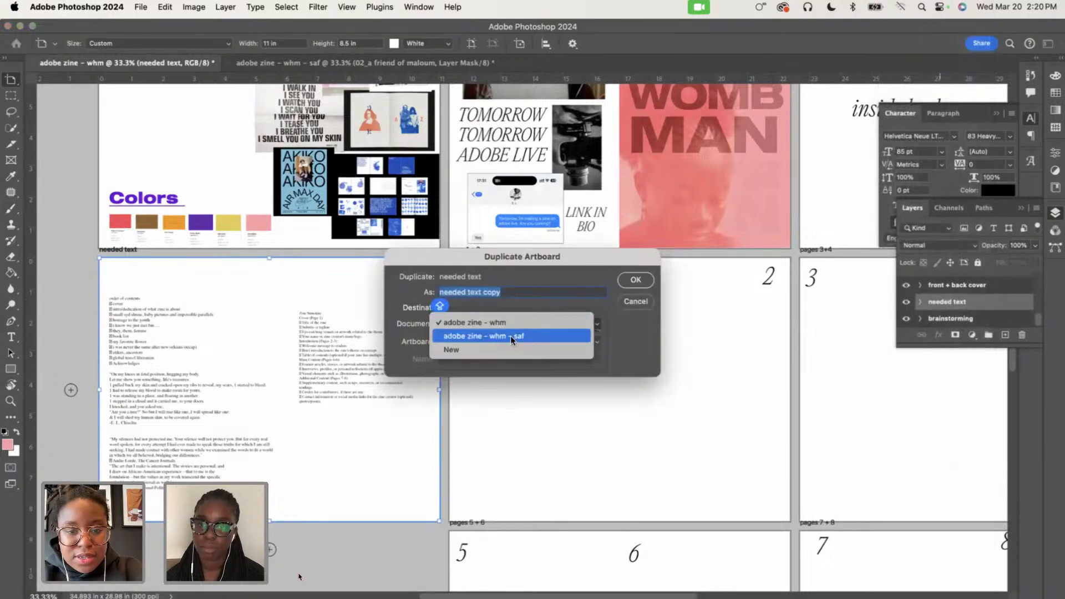
left_click(510, 335)
left_click(633, 280)
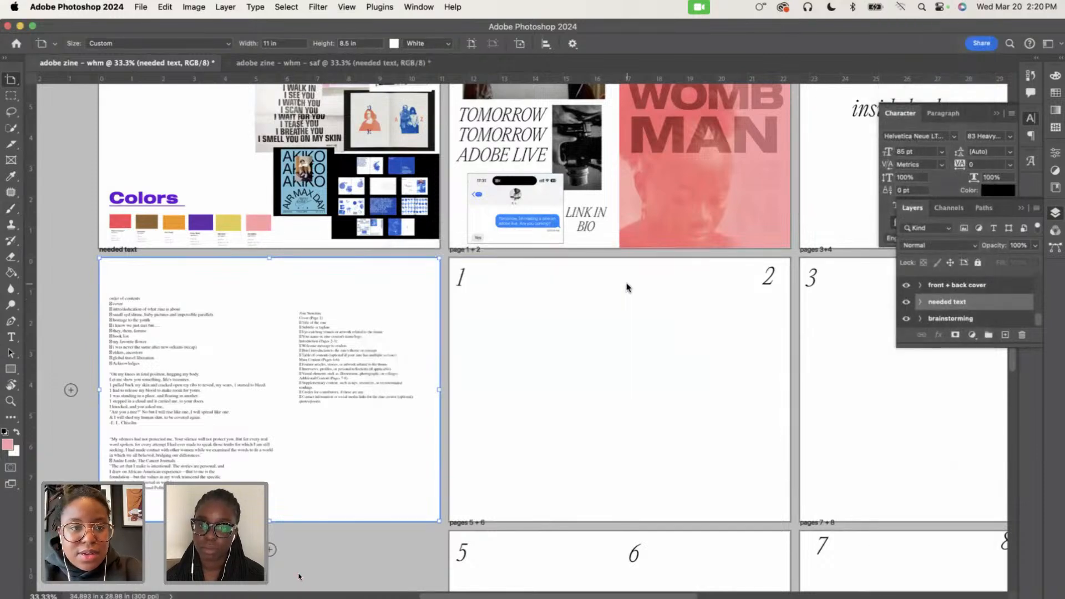
In the adobe zine – whm – saf document, locate the duplicated needed text artboard by toggling its visibility
left_click(279, 60)
scroll(321, 268, "up", 3)
scroll(321, 268, "left", 1)
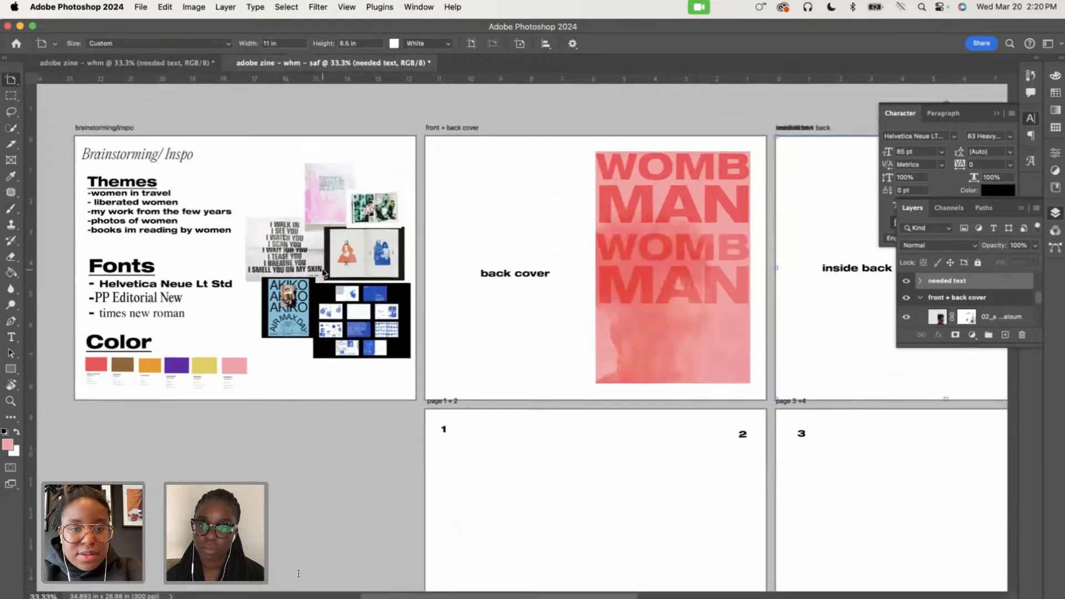
key("super+minus")
key("super+minus")
key("super+minus")
key("super+minus")
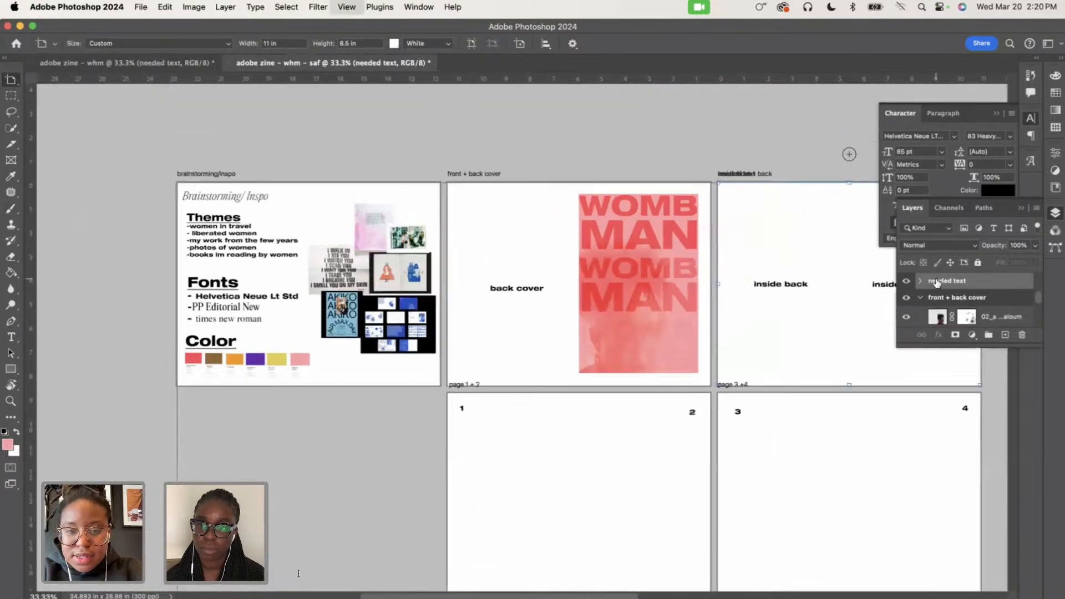
key("super+equal")
key("super+equal")
key("super+equal")
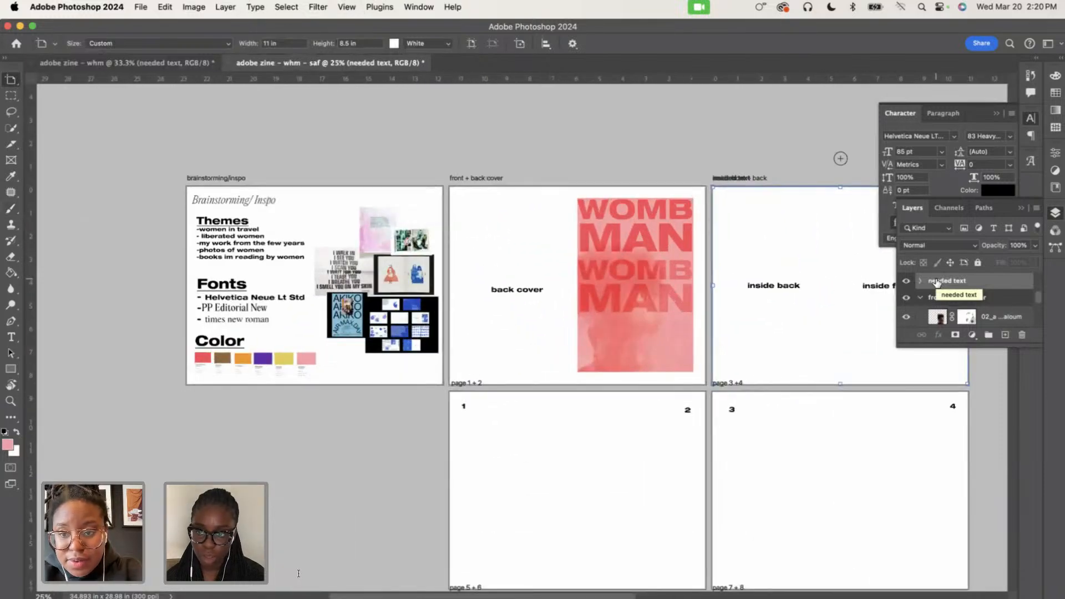
left_click(919, 282)
left_click(919, 282)
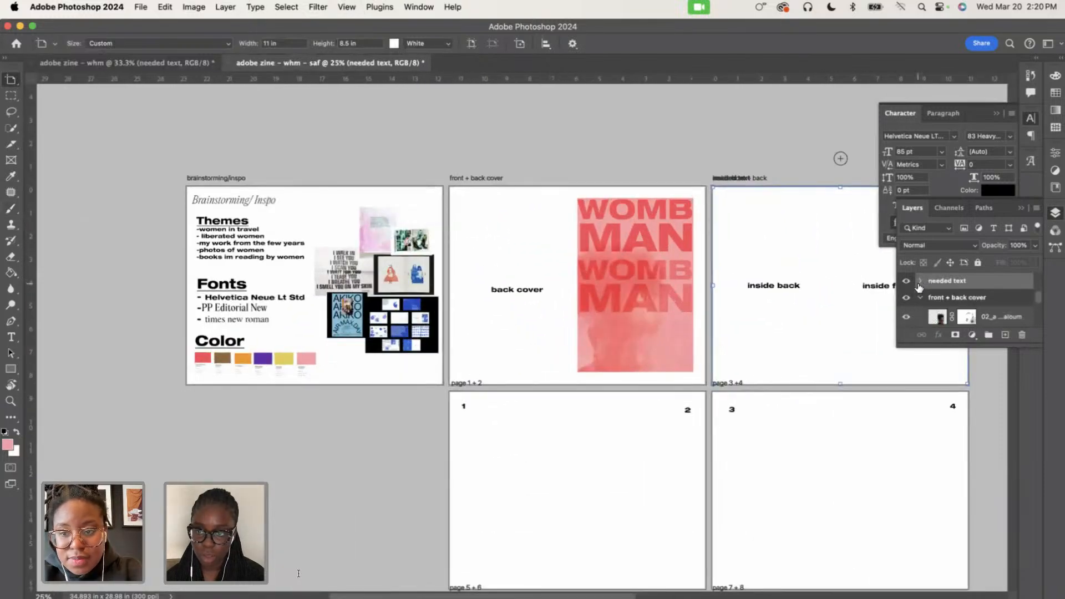
left_click(907, 281)
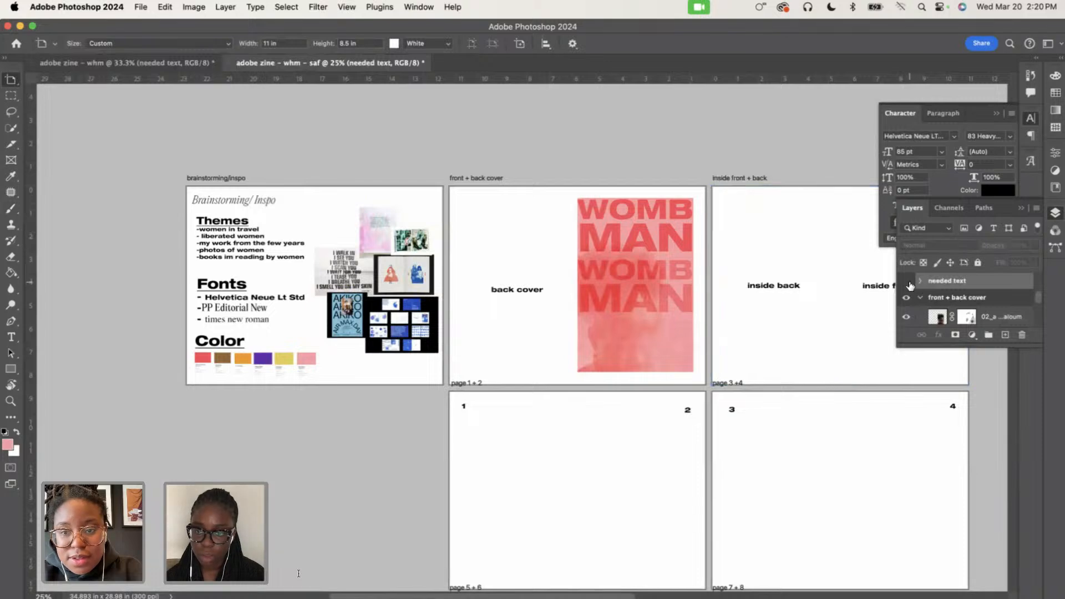
left_click(907, 282)
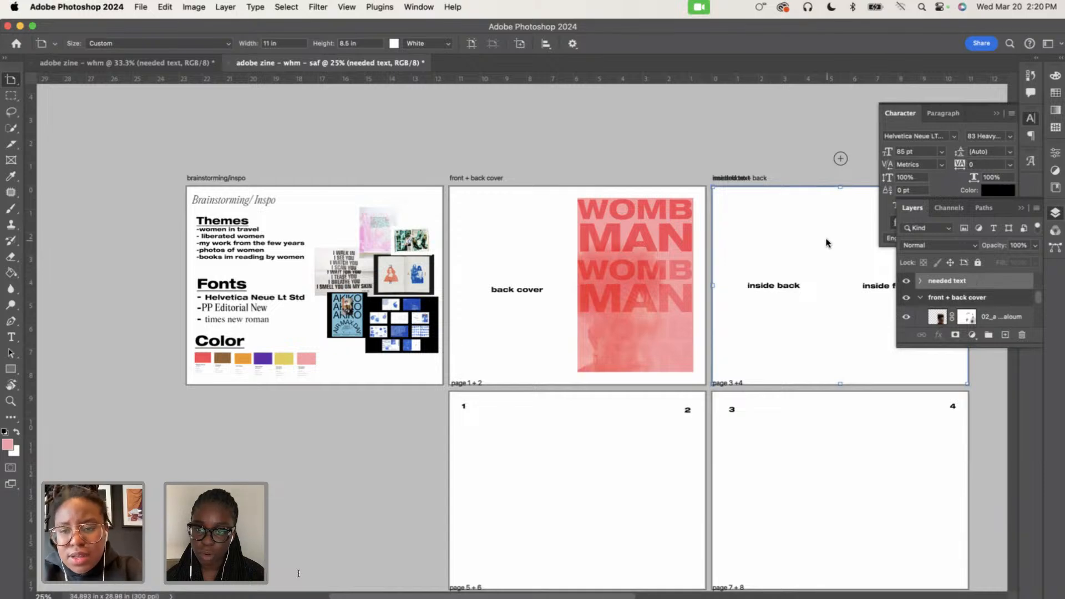
Move the duplicated needed text artboard into the empty space below the brainstorming/inspo artboard
key("shift+v")
left_click_drag(820, 230, 311, 456)
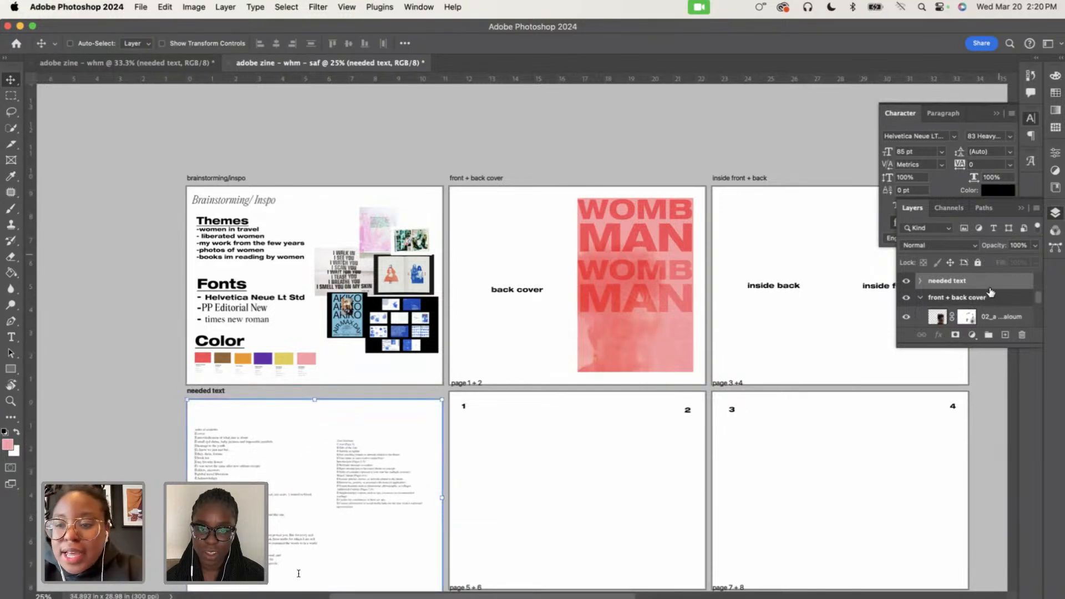
key("shift+v")
key("Return")
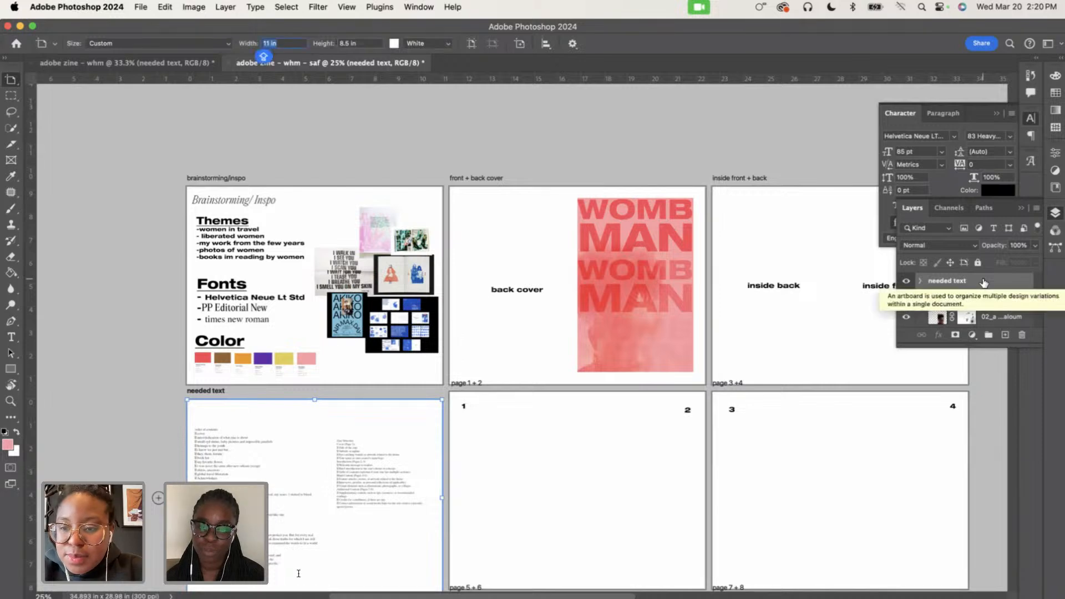
key("BackSpace")
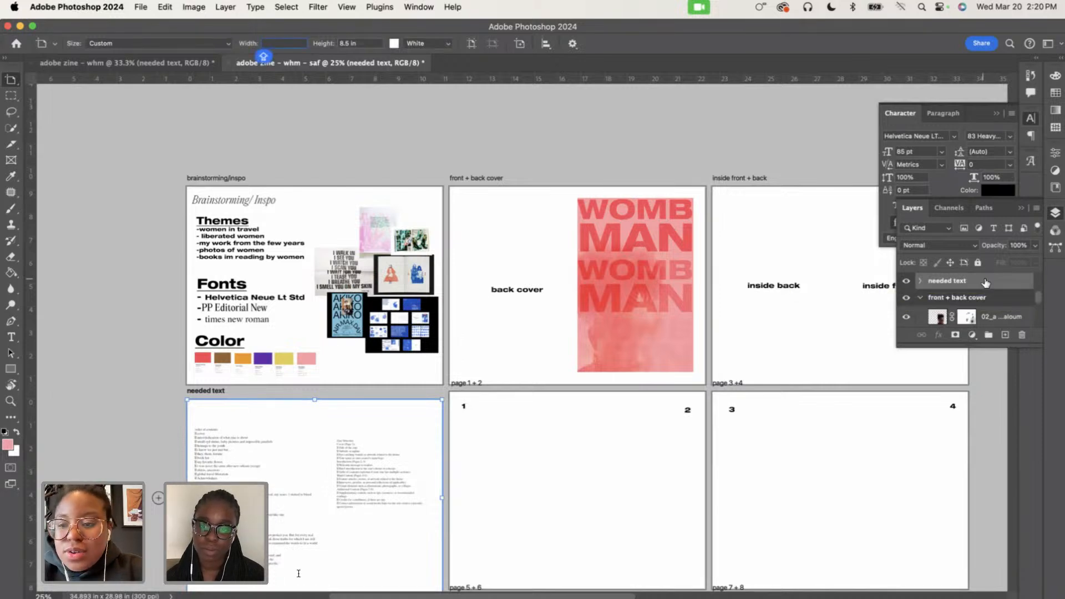
key("super+z")
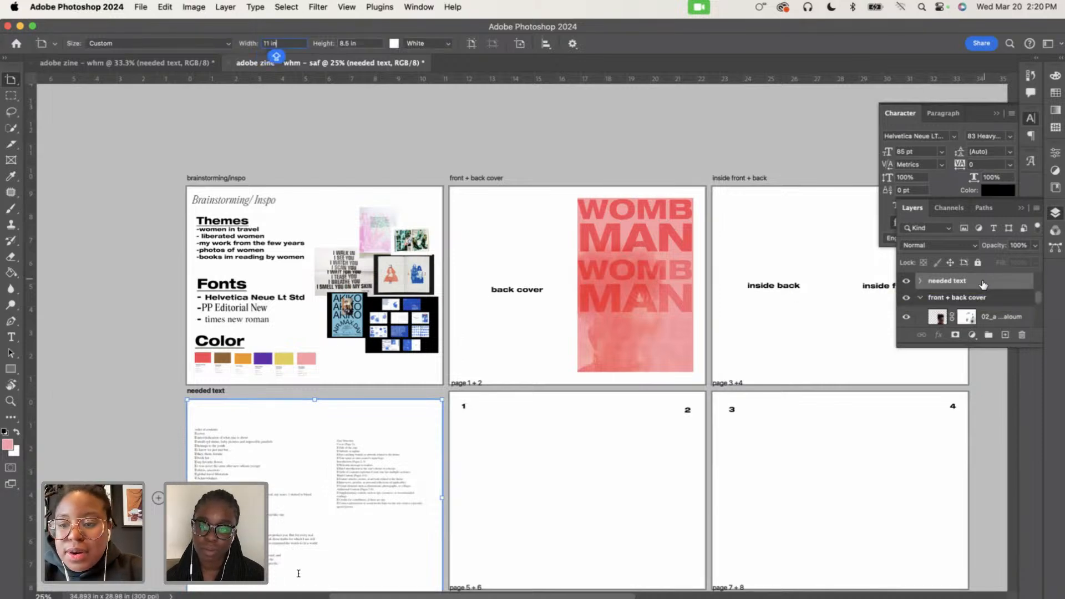
Try shifting the needed text artboard sideways over page 1 + 2, and remove the duplicate from the saf document
left_click(12, 86)
left_click_drag(211, 133, 272, 133)
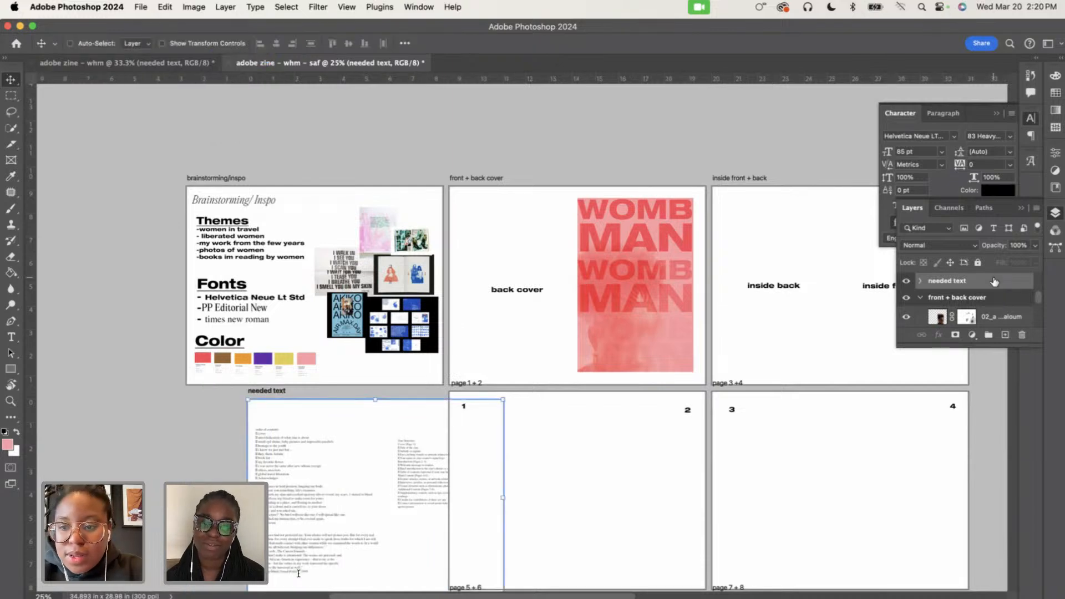
key("super+z")
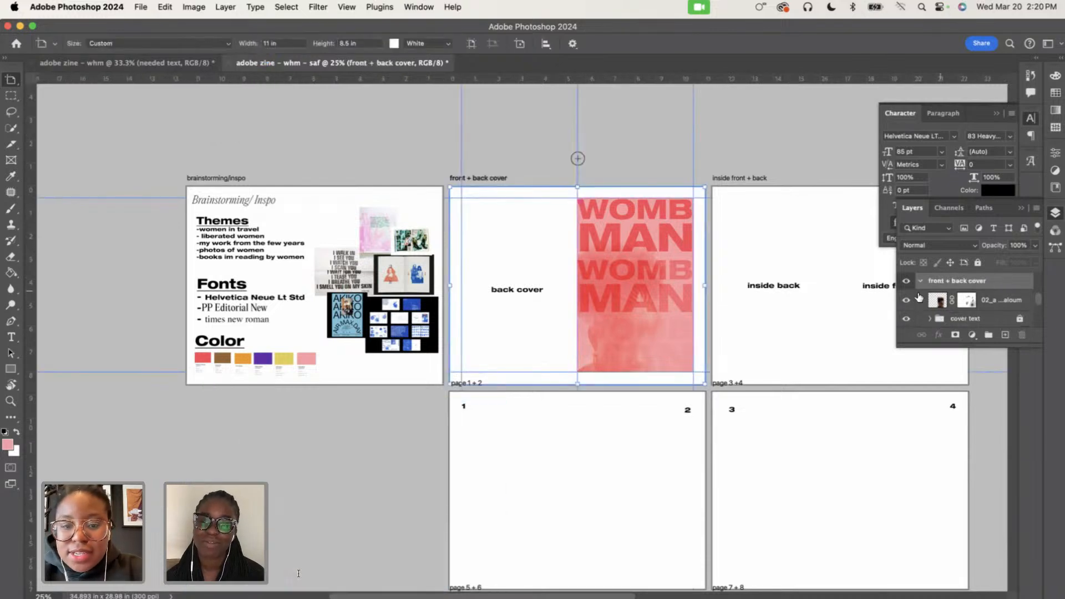
In the adobe zine – whm document, start duplicating the needed text artboard with adobe zine – whm – saf as the destination document
left_click(92, 66)
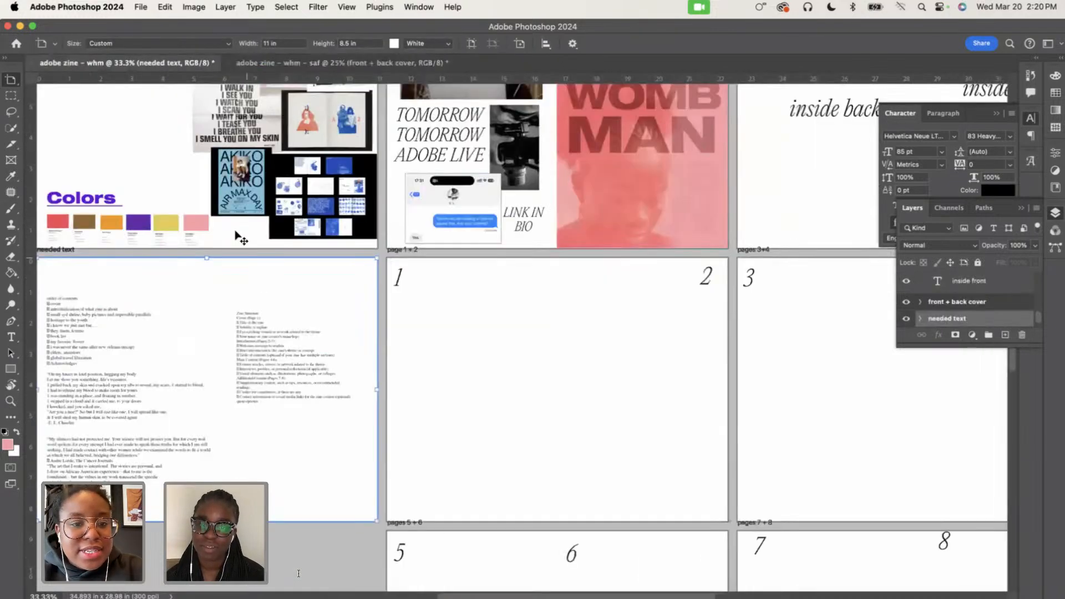
right_click(950, 319)
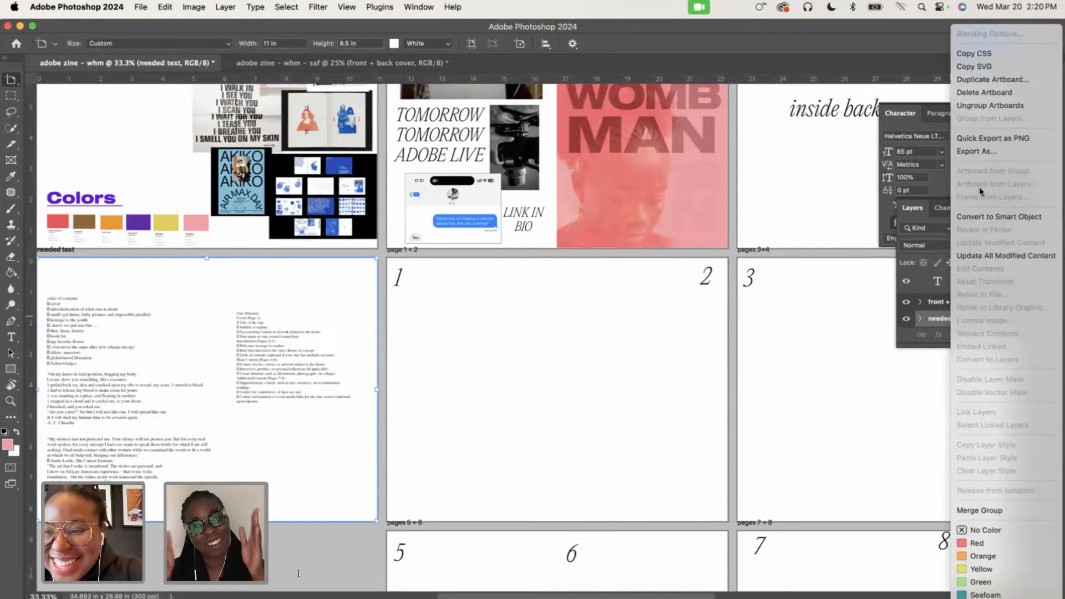
left_click(988, 80)
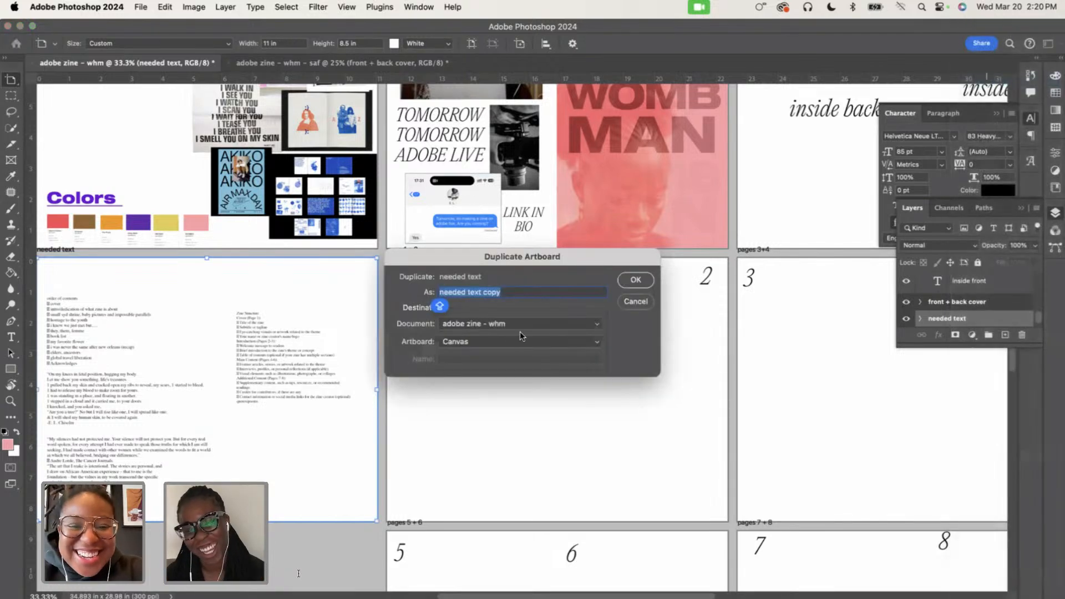
left_click(499, 341)
left_click(482, 321)
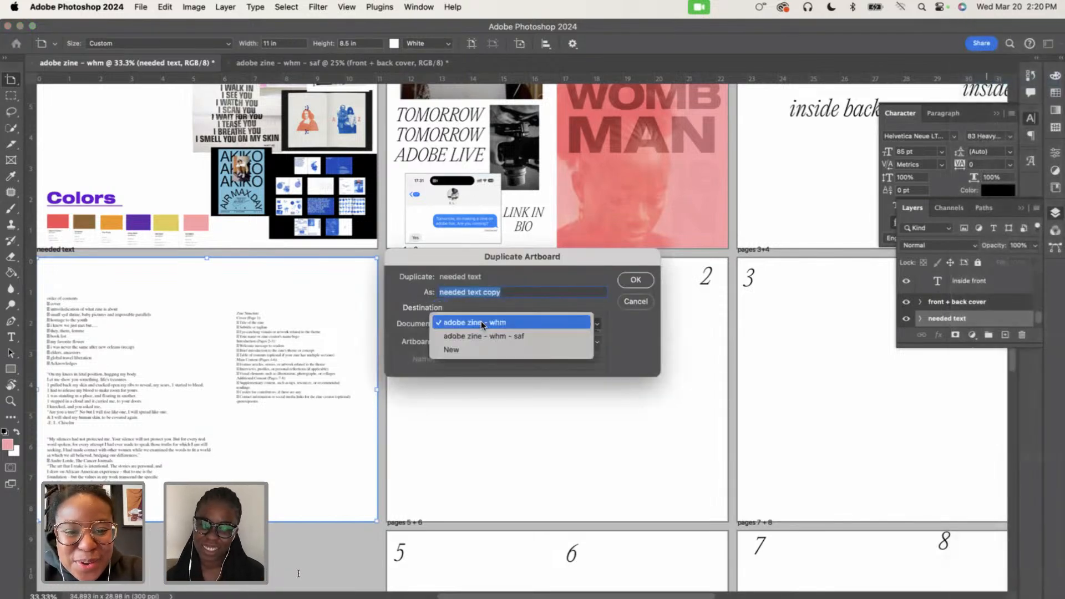
left_click(481, 321)
left_click(478, 324)
left_click(472, 333)
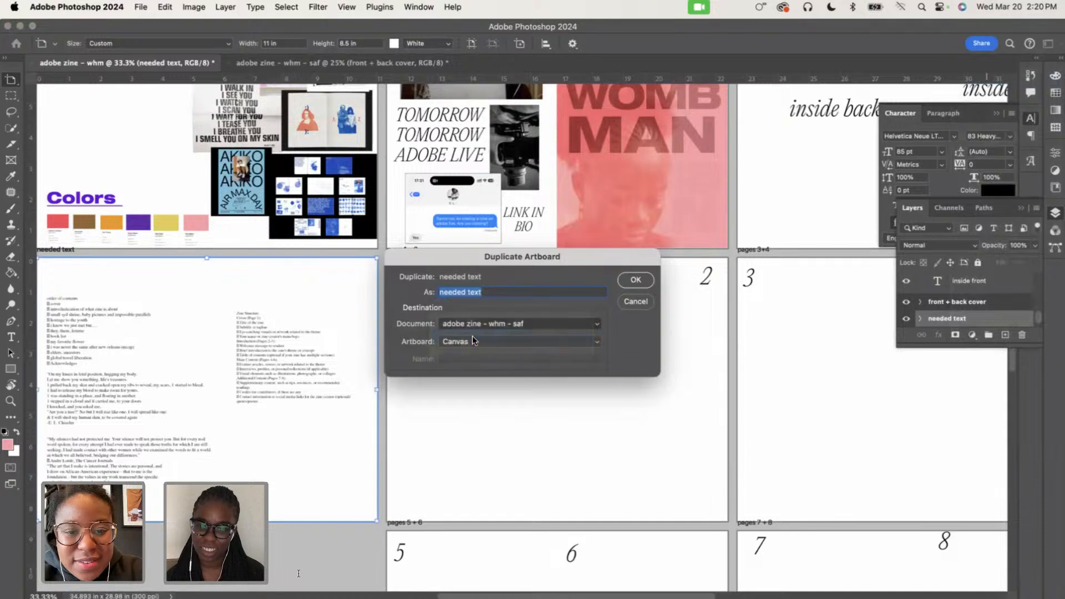
Keep the name needed text and Canvas as the target, and create the duplicate artboard in the chosen document
left_click(461, 340)
left_click(460, 339)
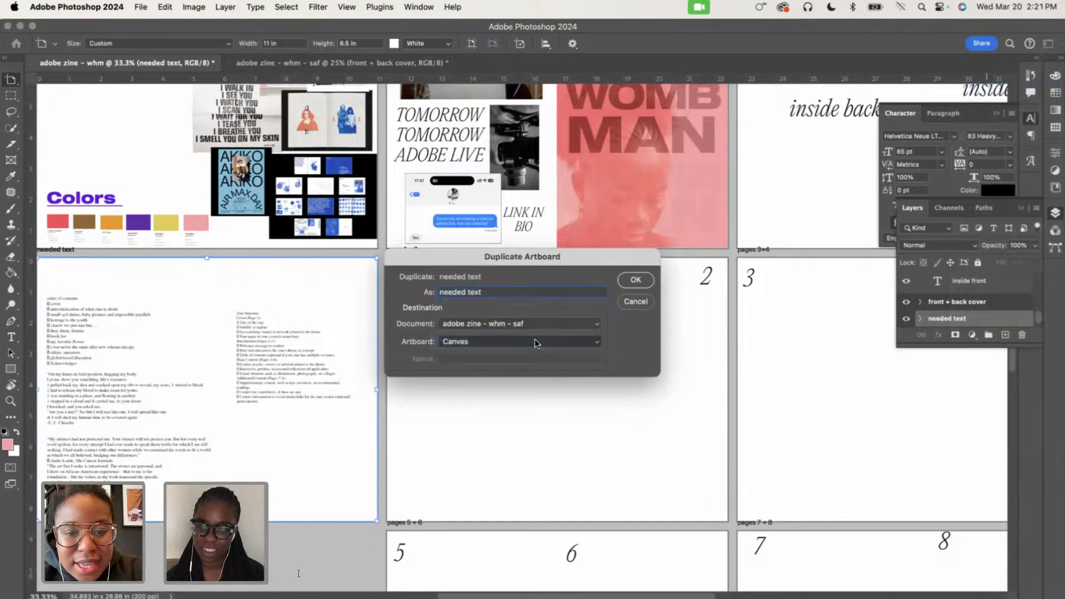
left_click(535, 339)
left_click(494, 296)
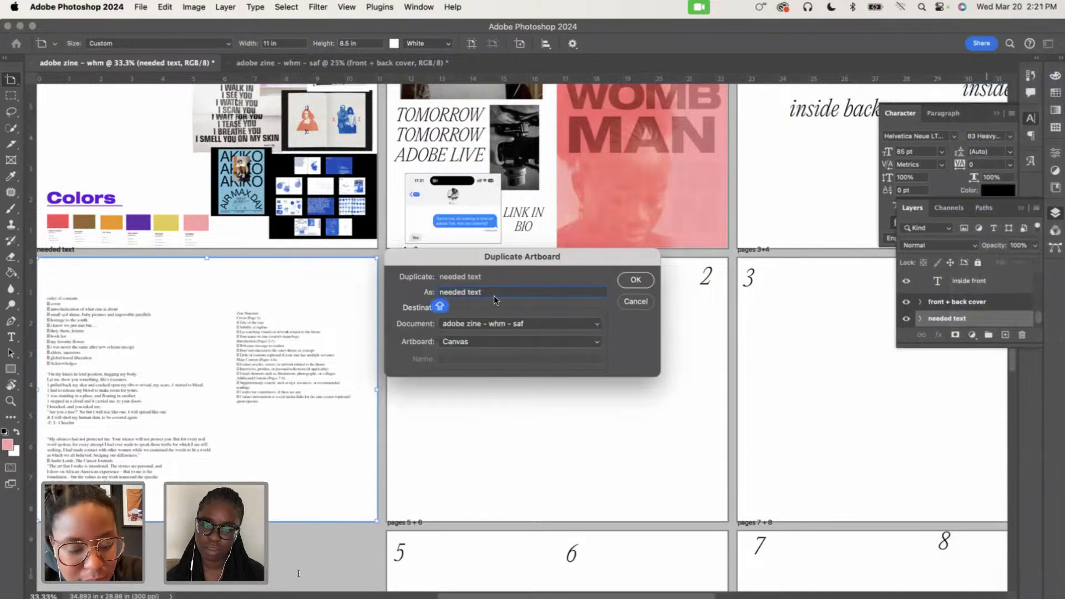
left_click(485, 336)
left_click(484, 331)
left_click(485, 326)
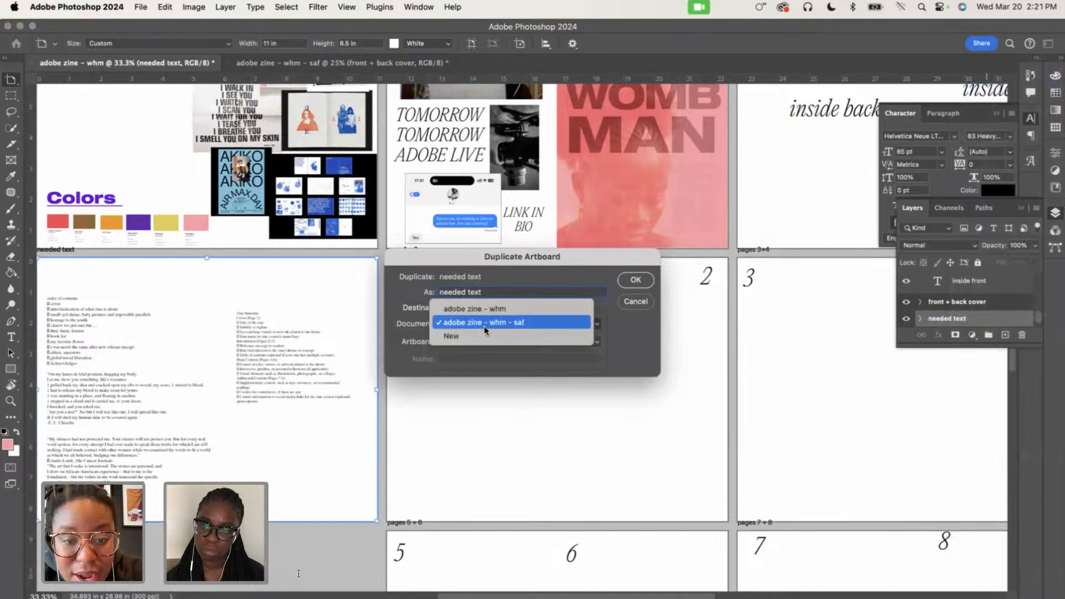
left_click(484, 327)
left_click(486, 341)
left_click(487, 341)
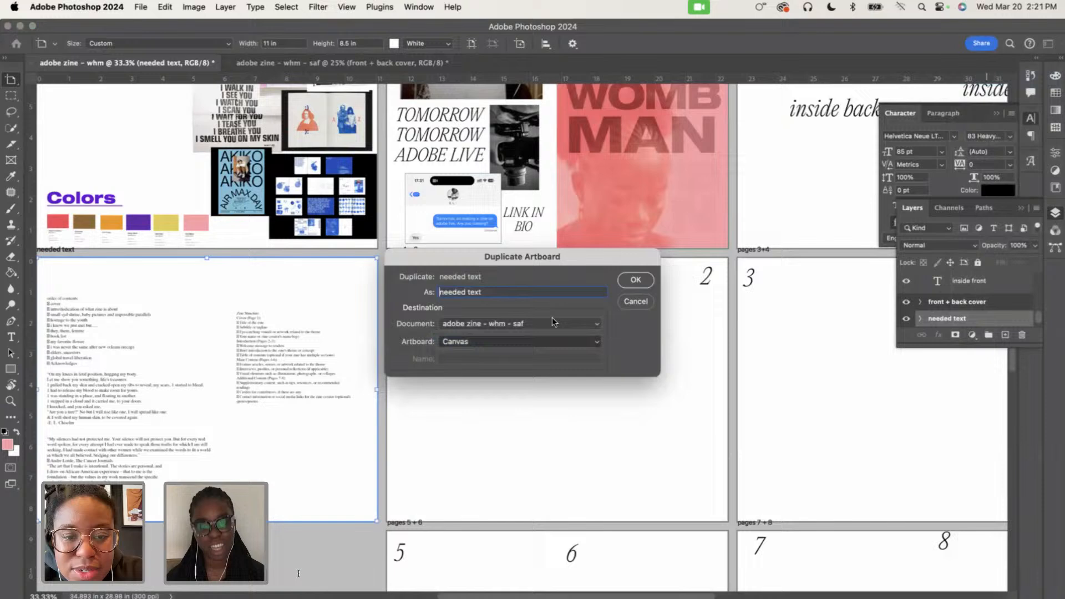
left_click(636, 282)
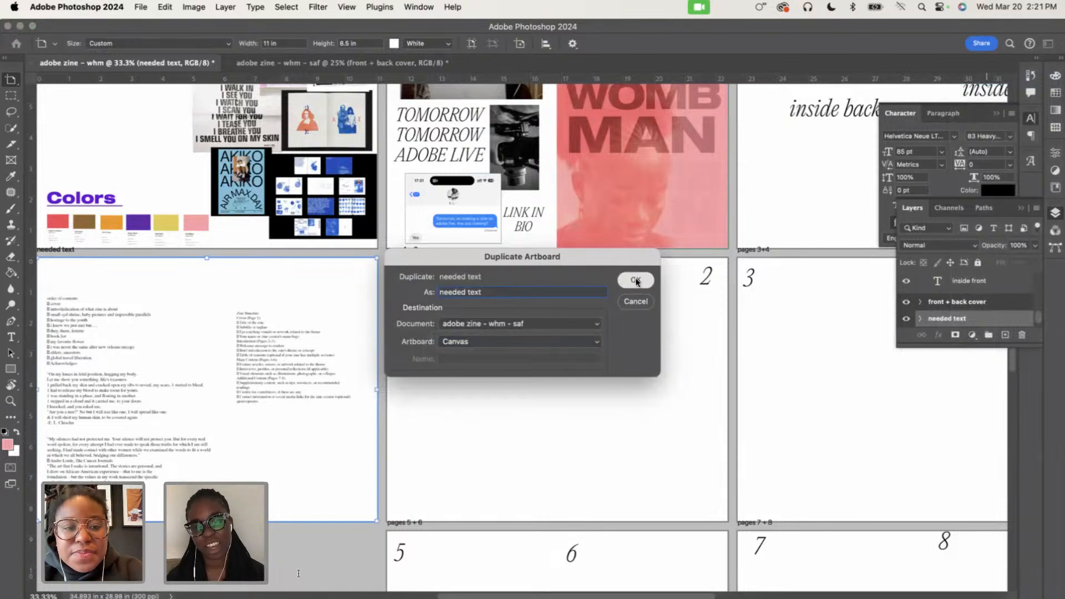
In the adobe zine – whm – saf document, move the needed text artboard directly below the brainstorming/inspo artboard
left_click(342, 60)
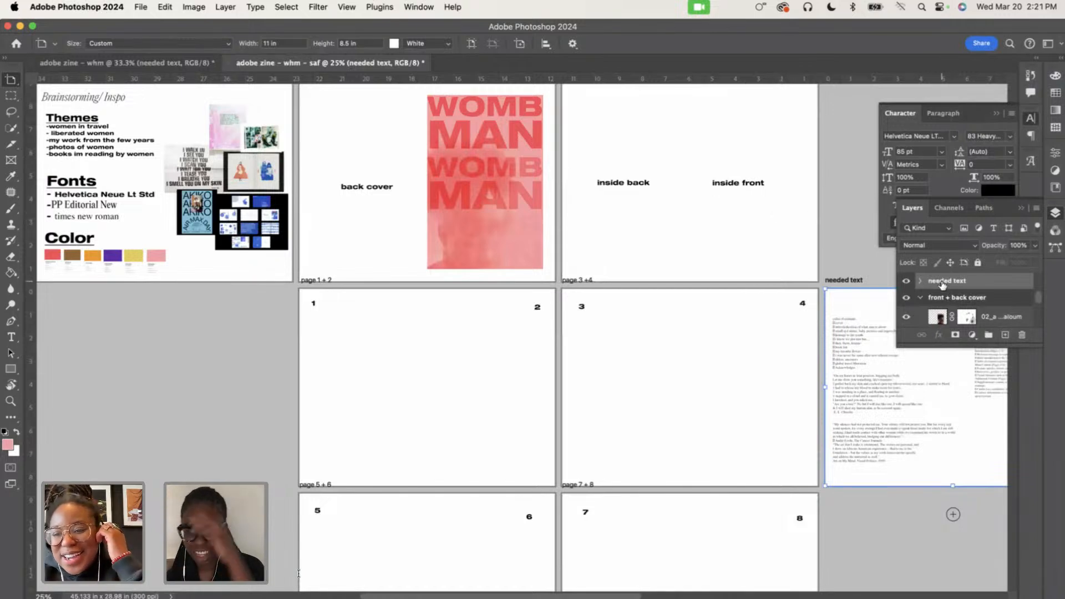
key("v")
left_click_drag(859, 333, 97, 339)
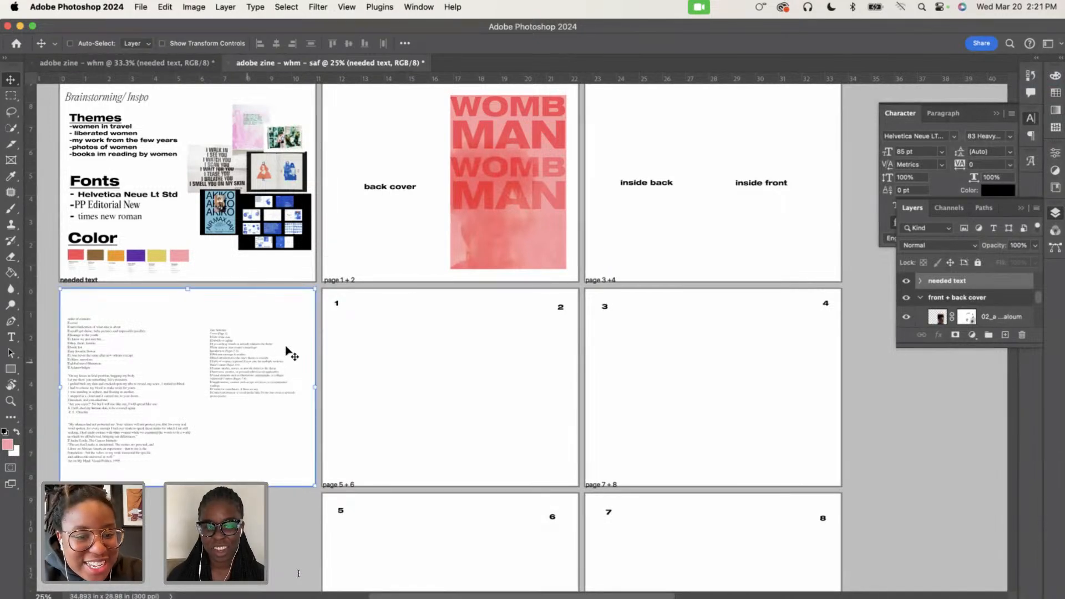
Examine the zine structure text on the needed text artboard and its place among the neighbouring artboards and layers
key("super+plus")
key("super+plus")
scroll(418, 285, "left", 8)
scroll(418, 285, "down", 3)
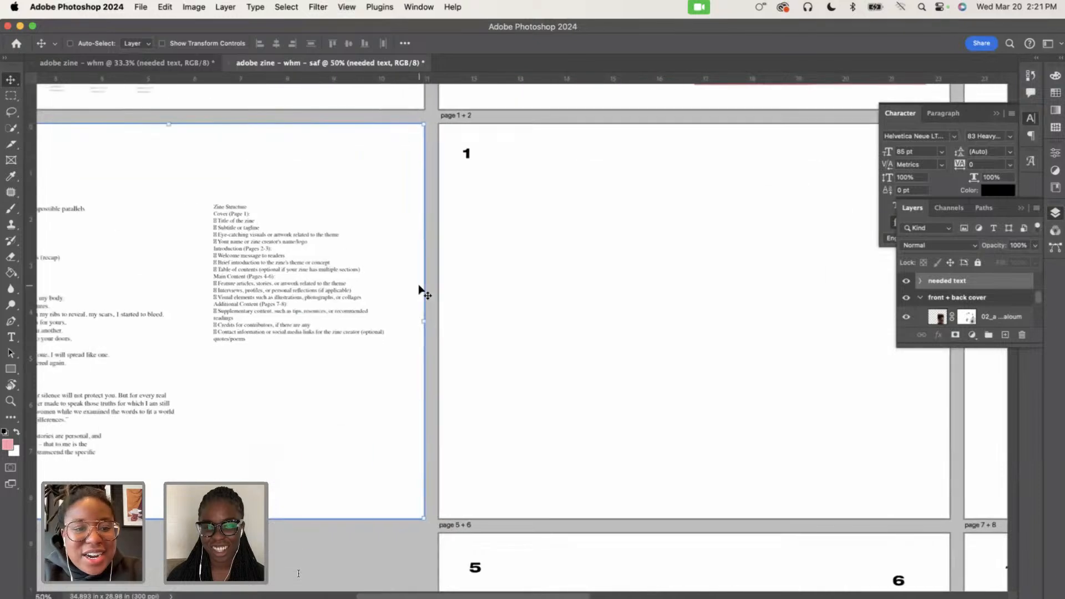
scroll(424, 291, "up", 5)
scroll(425, 291, "right", 3)
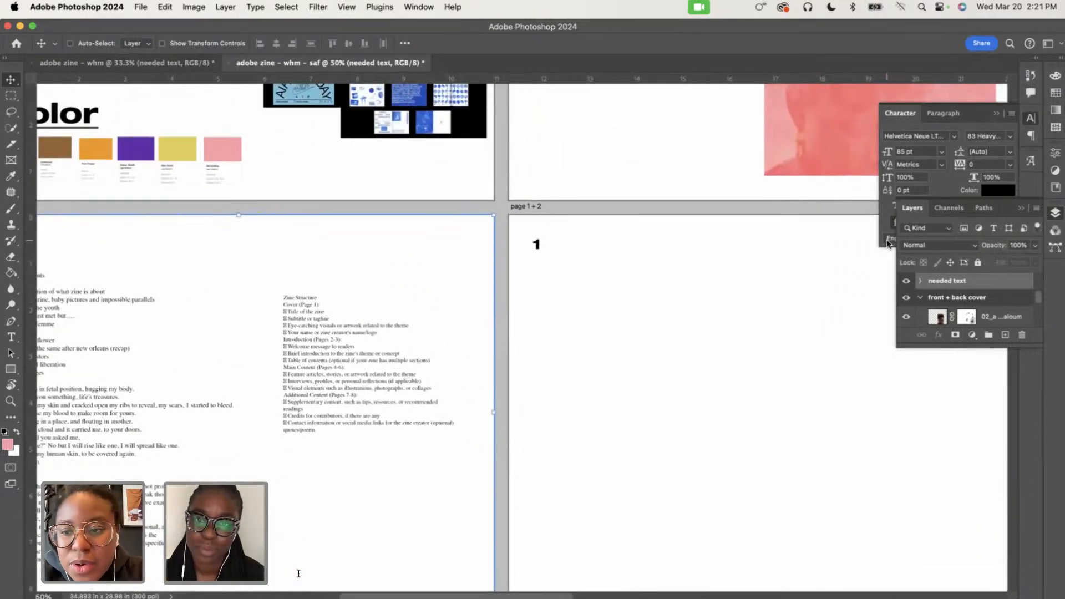
scroll(928, 284, "up", 2)
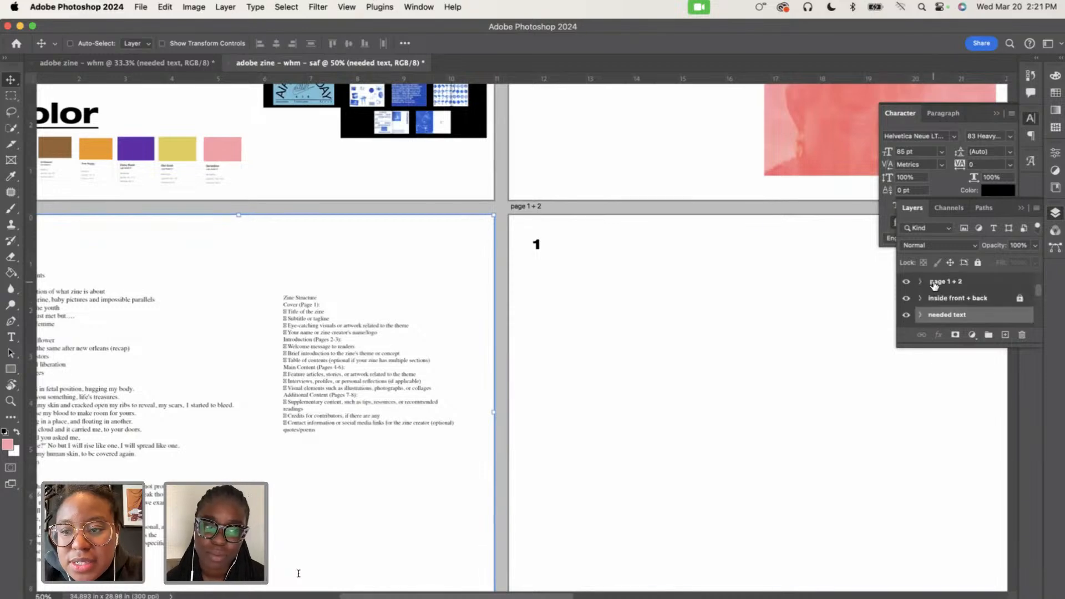
Select the page 1 + 2 artboard in the adobe zine – whm – saf document
left_click(928, 281)
scroll(705, 336, "down", 2)
scroll(704, 335, "right", 5)
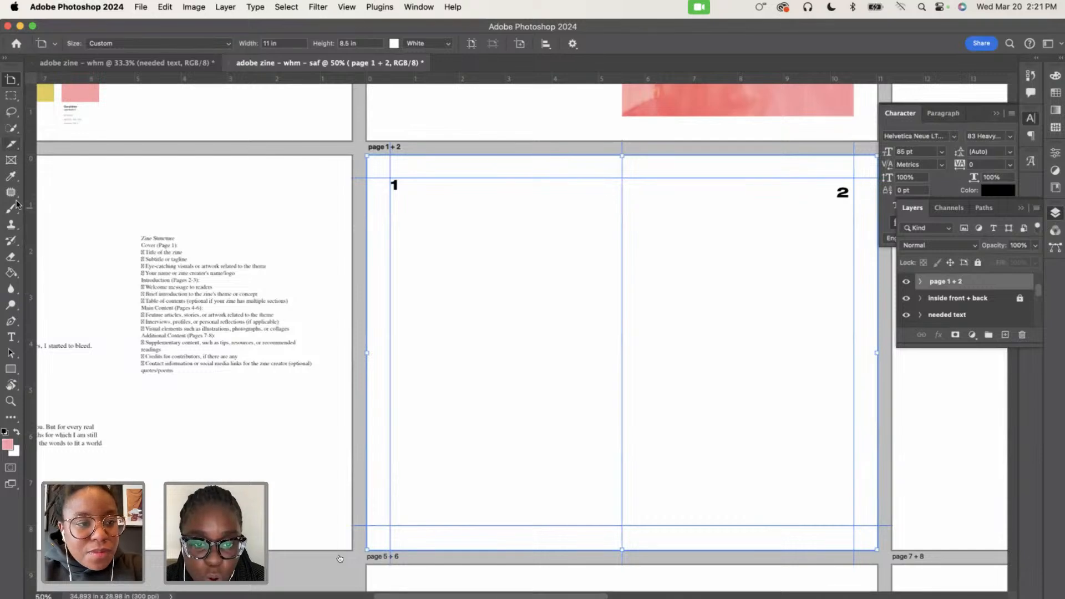
scroll(44, 299, "down", 2)
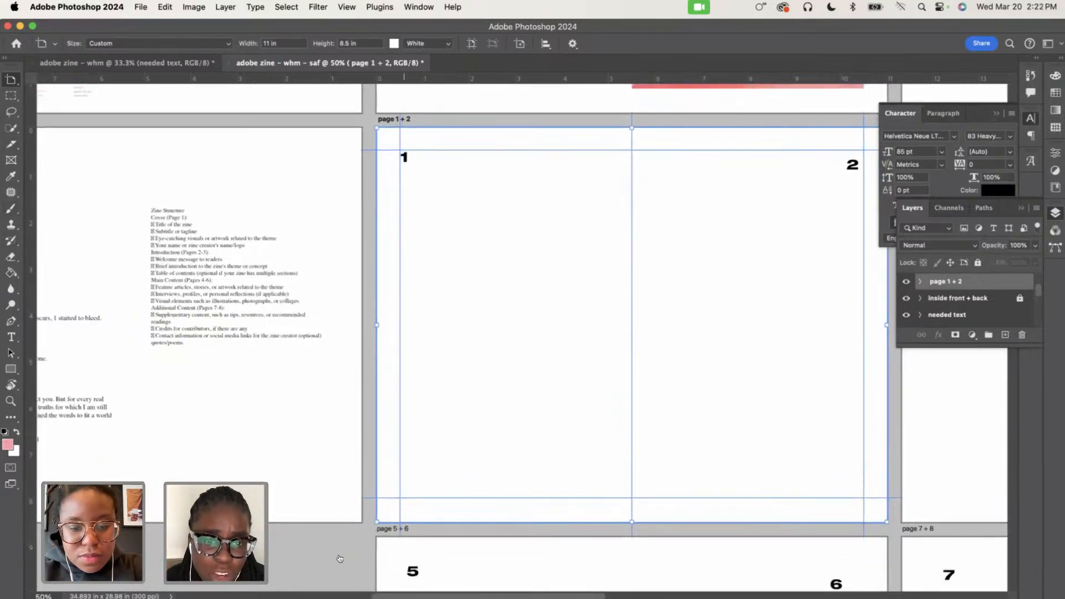
Switch to Finder, open the zine's assets folder, and move and widen the Finder window so its folders are readable
key("super+Tab")
scroll(768, 331, "left", 4)
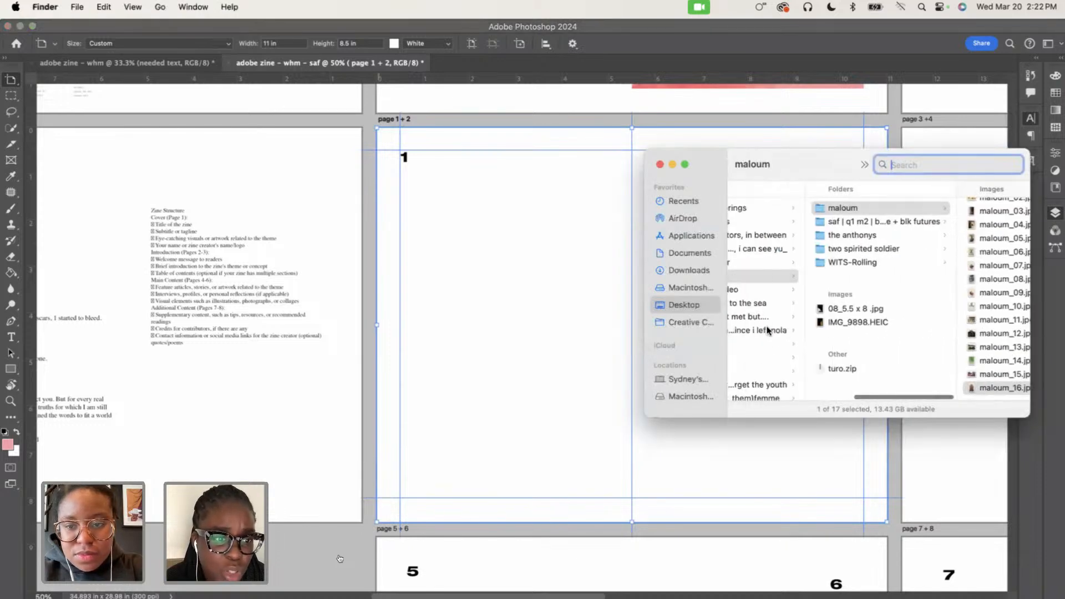
scroll(768, 330, "left", 6)
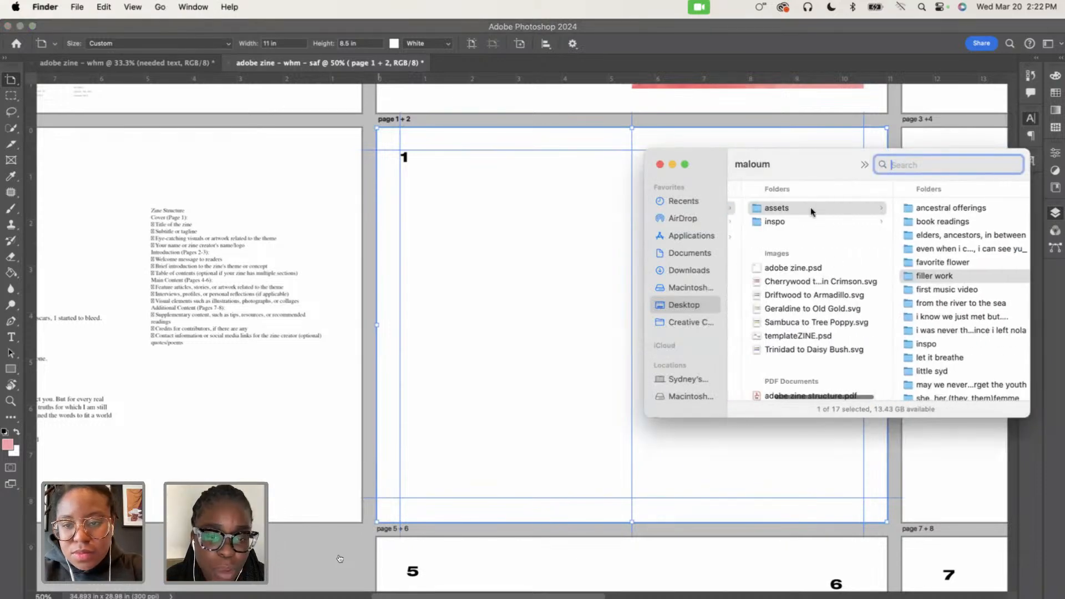
left_click(811, 209)
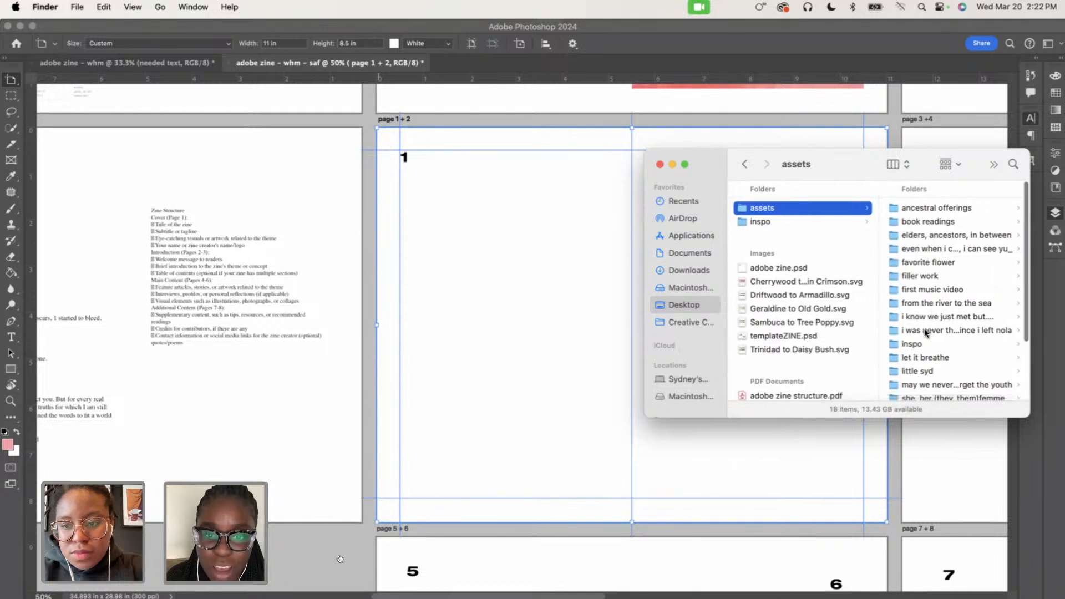
left_click_drag(857, 172, 746, 181)
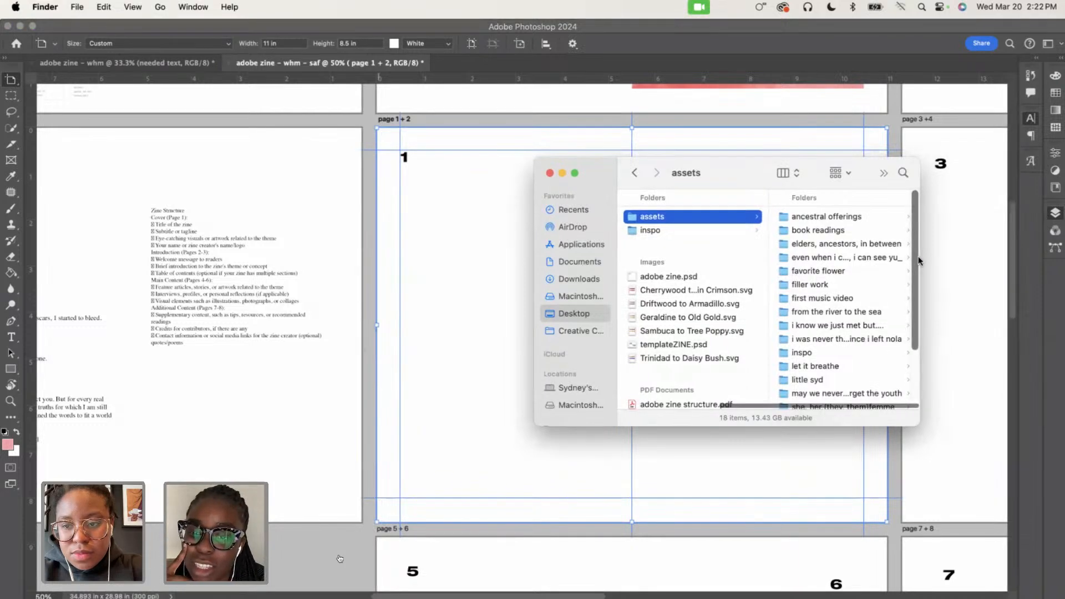
left_click_drag(918, 260, 999, 239)
Check the contents of the elders, ancestors, in between folder and the even when i cant see you, i can see yu_ folder
left_click(842, 247)
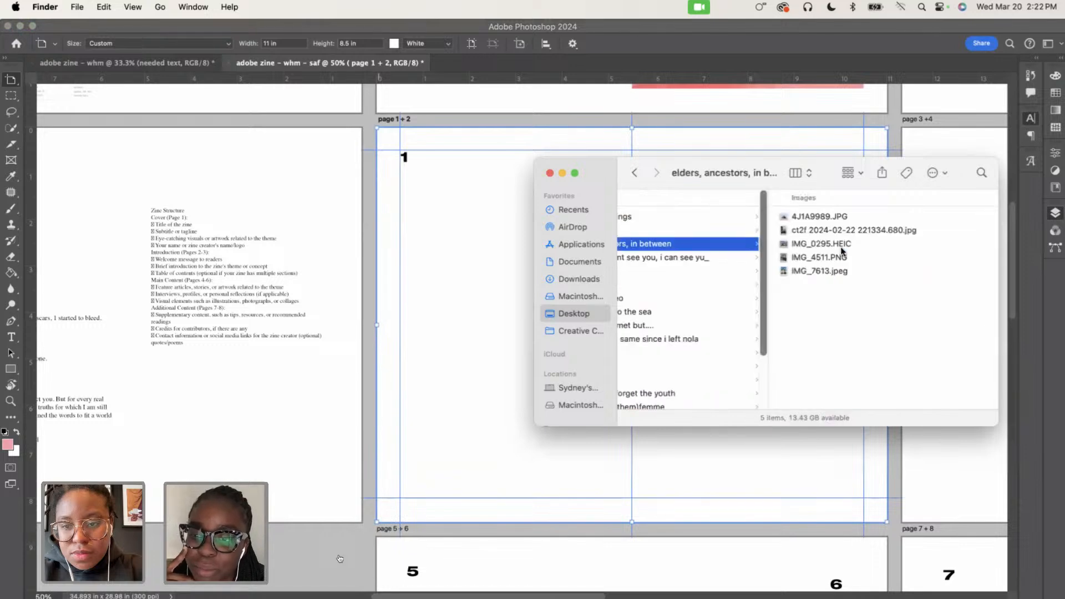
scroll(725, 325, "left", 5)
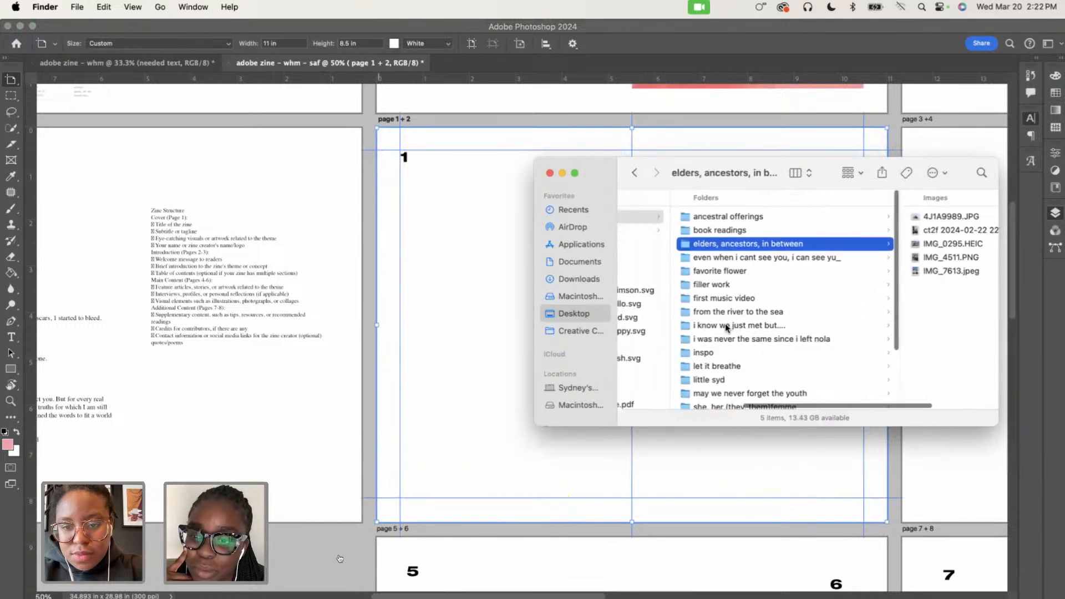
key("Down")
scroll(700, 315, "left", 3)
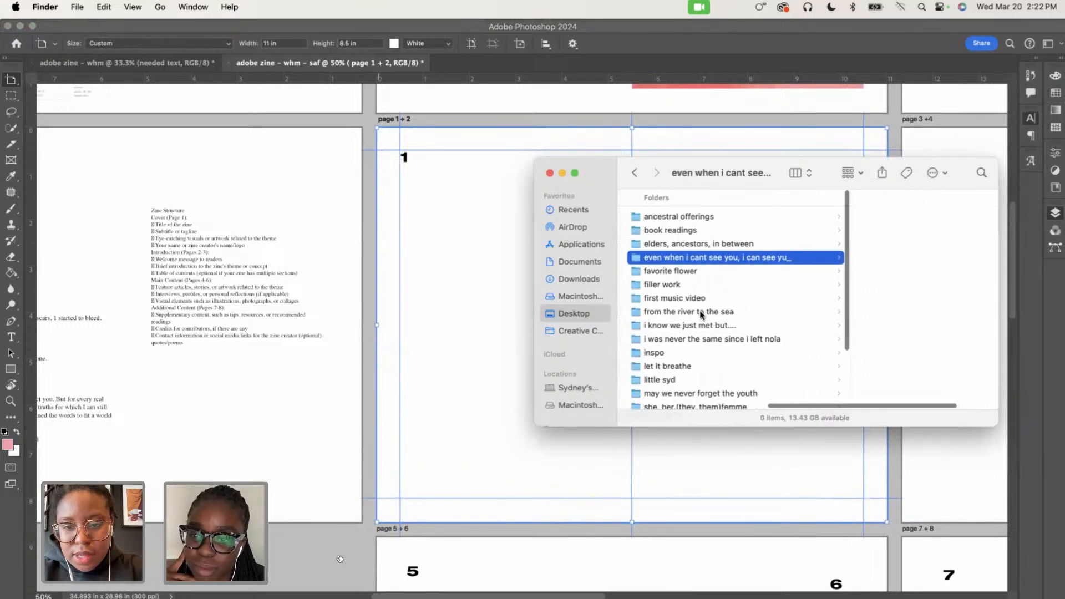
scroll(701, 315, "left", 5)
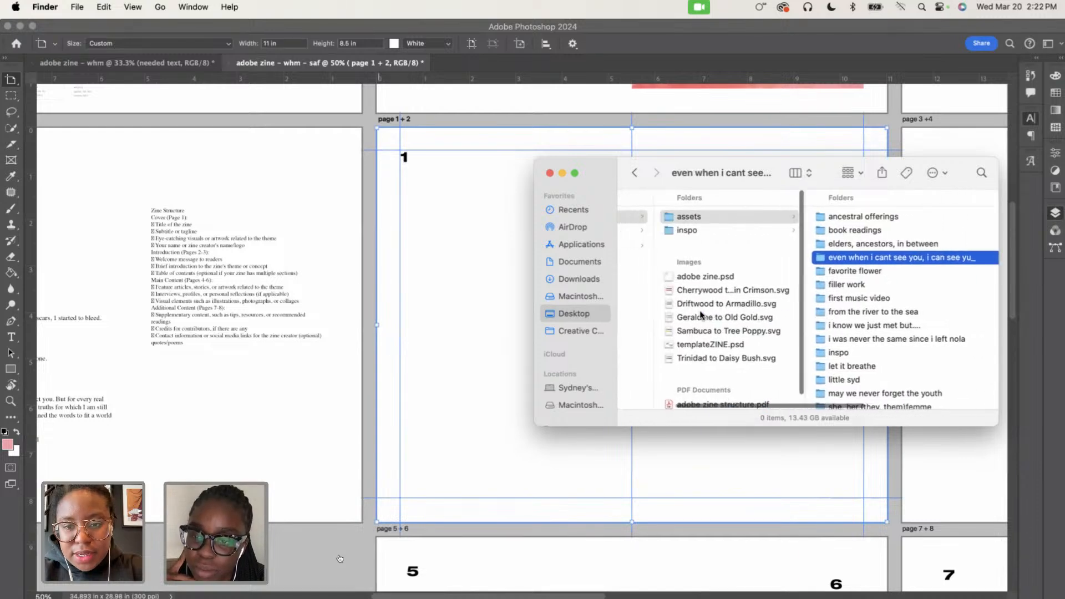
Open the baby pics folder inside little syd and select PIC8.png
scroll(874, 320, "down", 3)
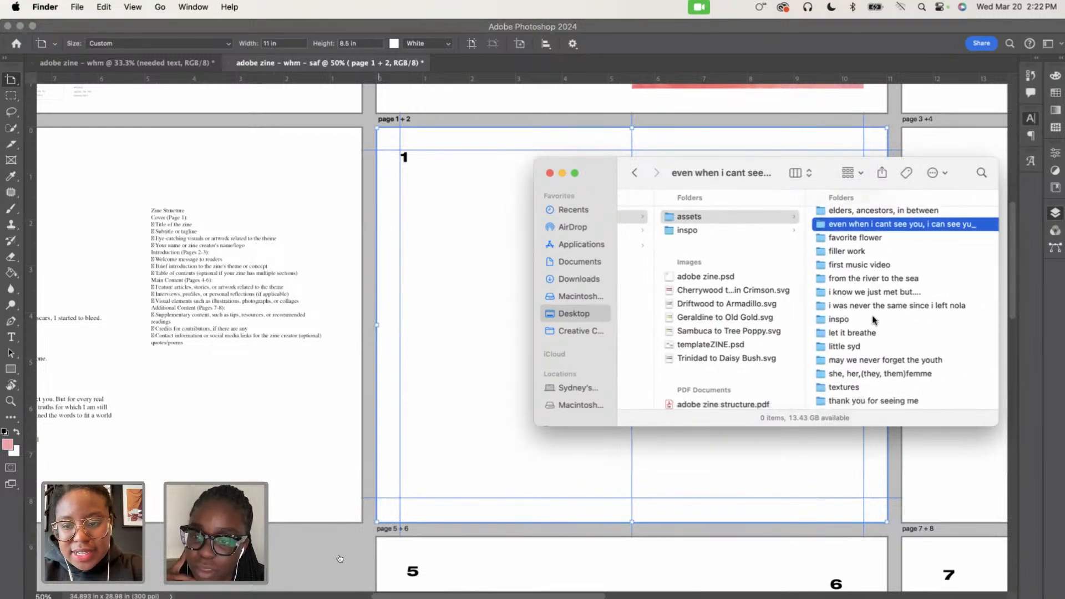
scroll(874, 321, "down", 4)
left_click(843, 303)
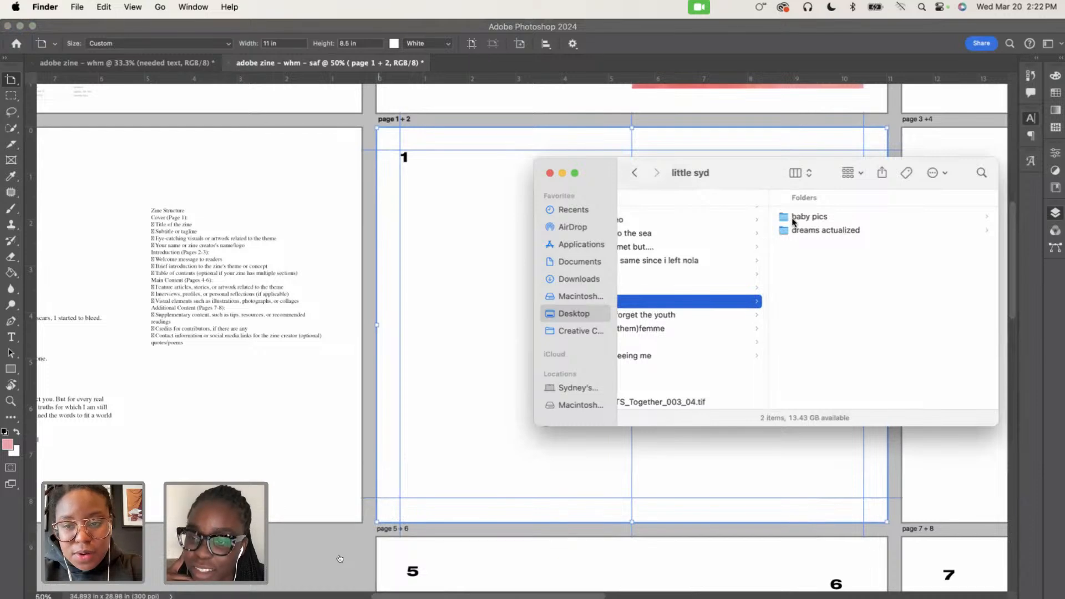
left_click(799, 217)
left_click(750, 229)
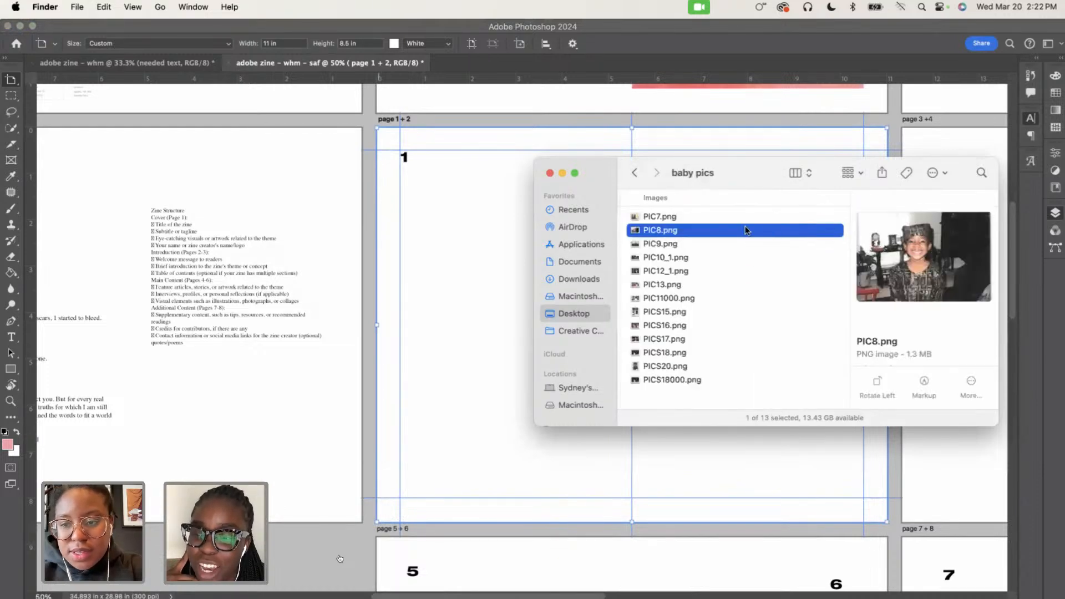
Look through the previews of the childhood photos in the baby pics folder, from PIC7.png to PICS20.png
key("Down")
key("Down")
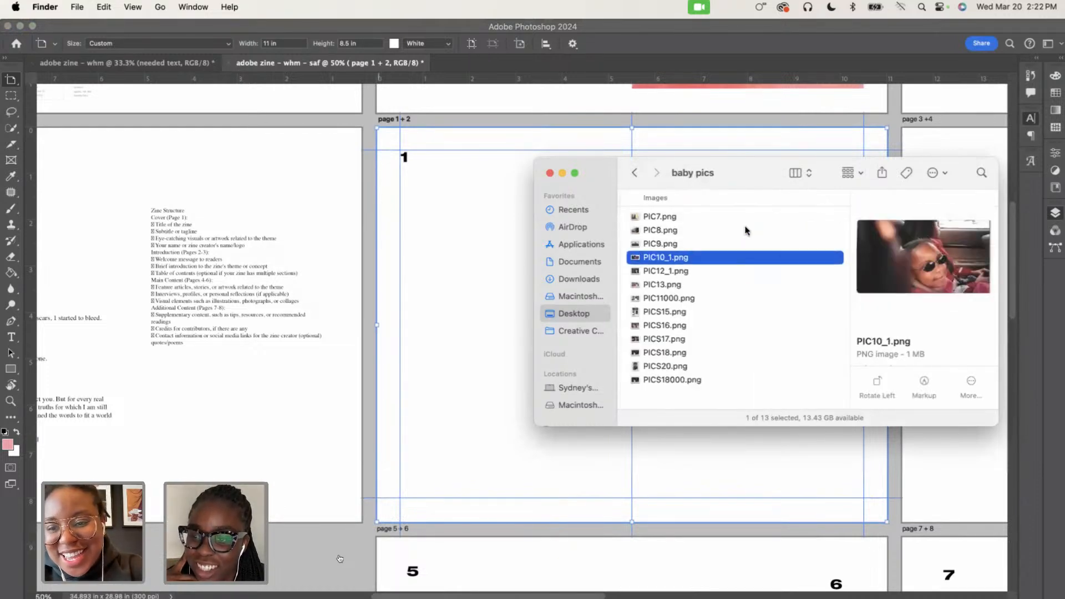
key("Down")
key("Down")
key("Down")
key("Down")
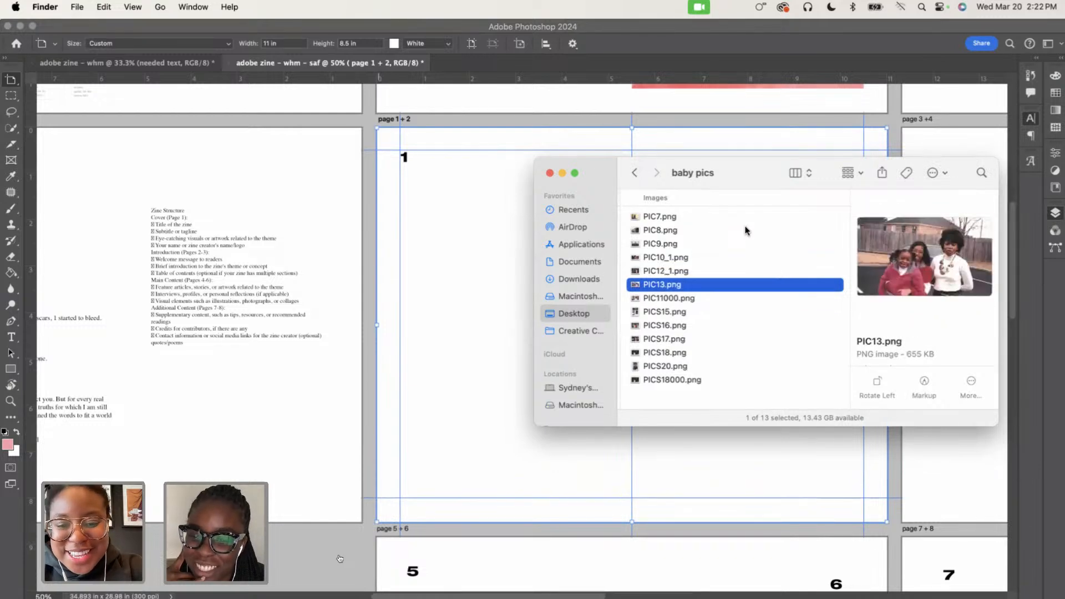
key("Up")
key("Up")
key("Up")
key("Up")
key("Up")
key("Up")
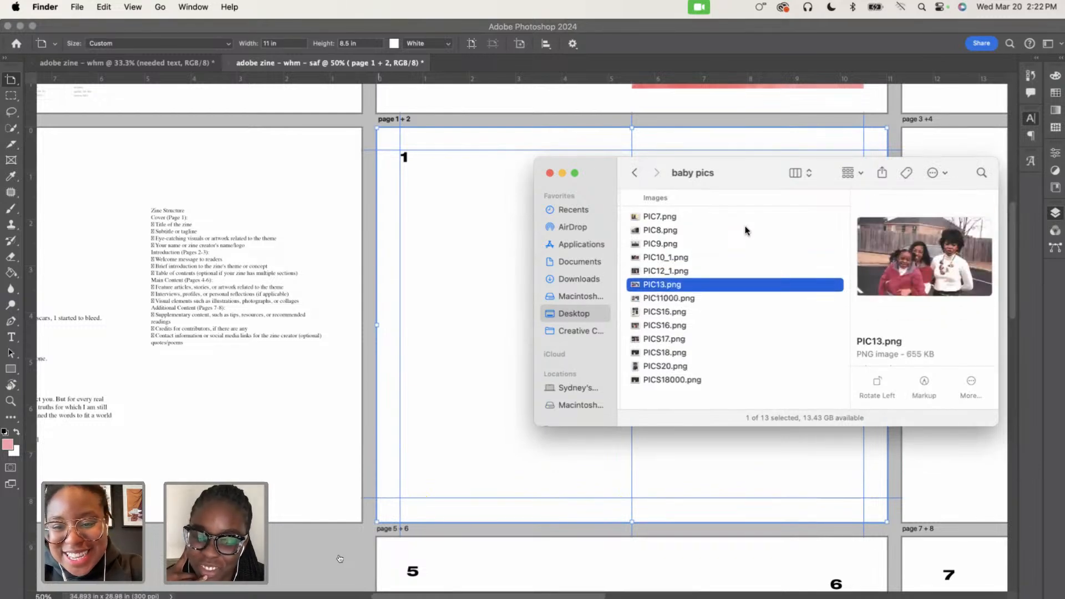
key("Up")
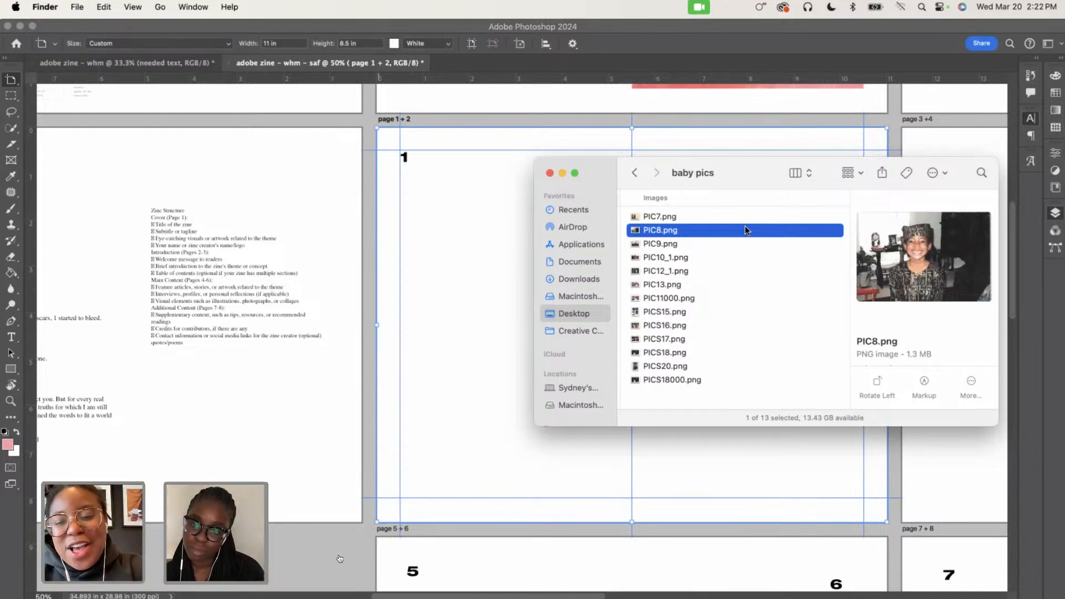
key("Up")
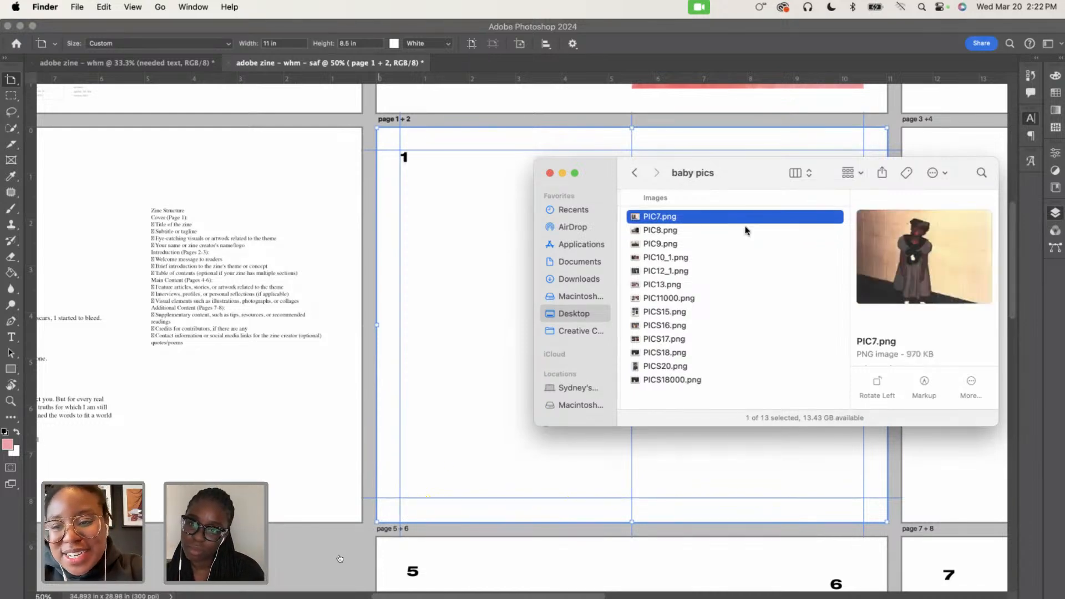
key("Down")
key("Down")
key("Down")
key("Up")
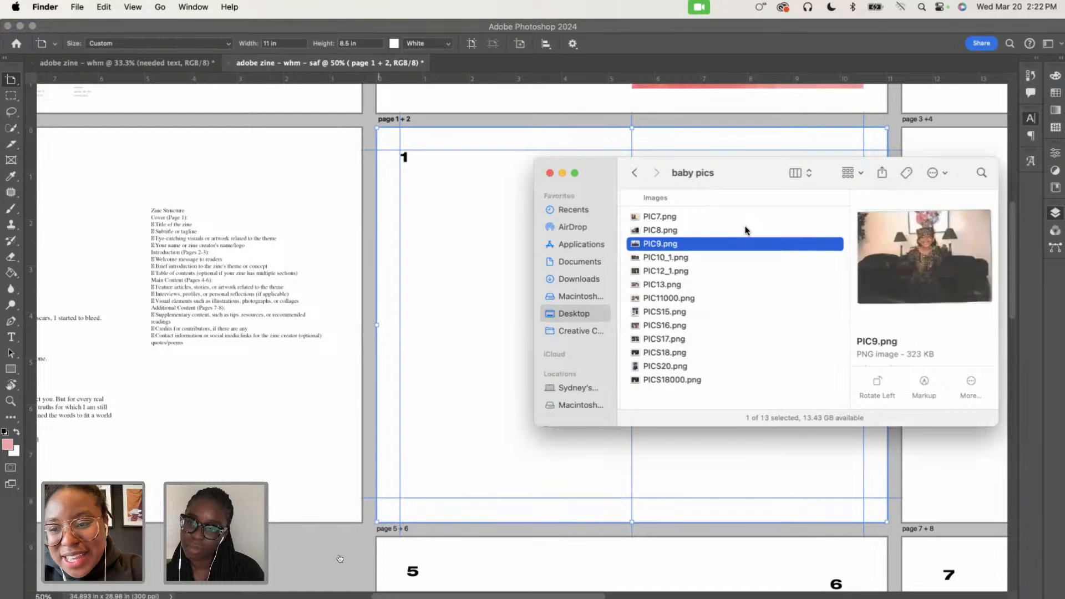
key("space")
key("space")
key("Down")
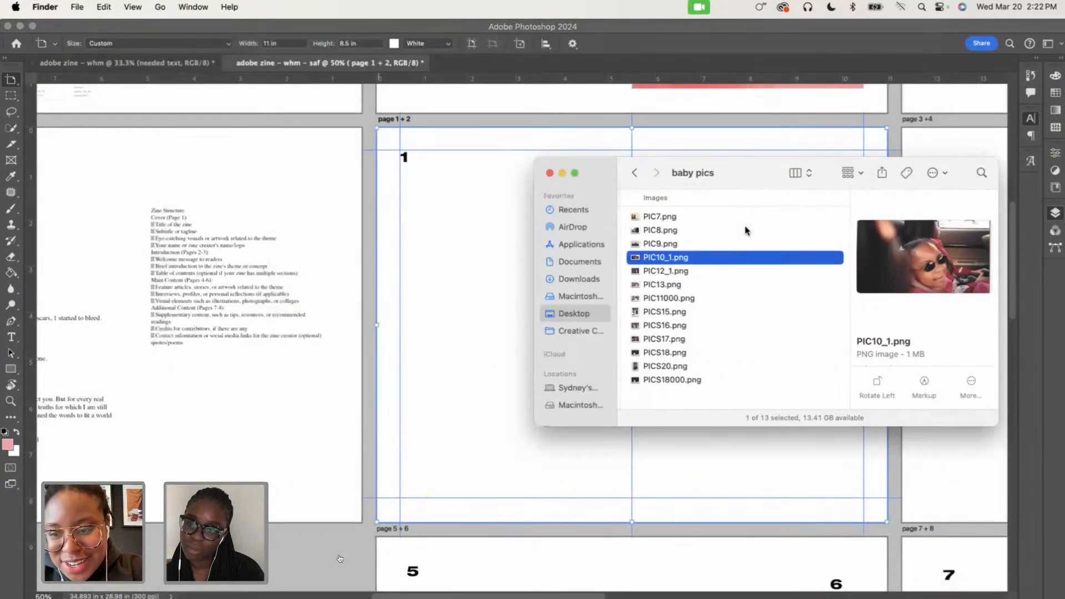
key("Down")
key("Down")
key("Down")
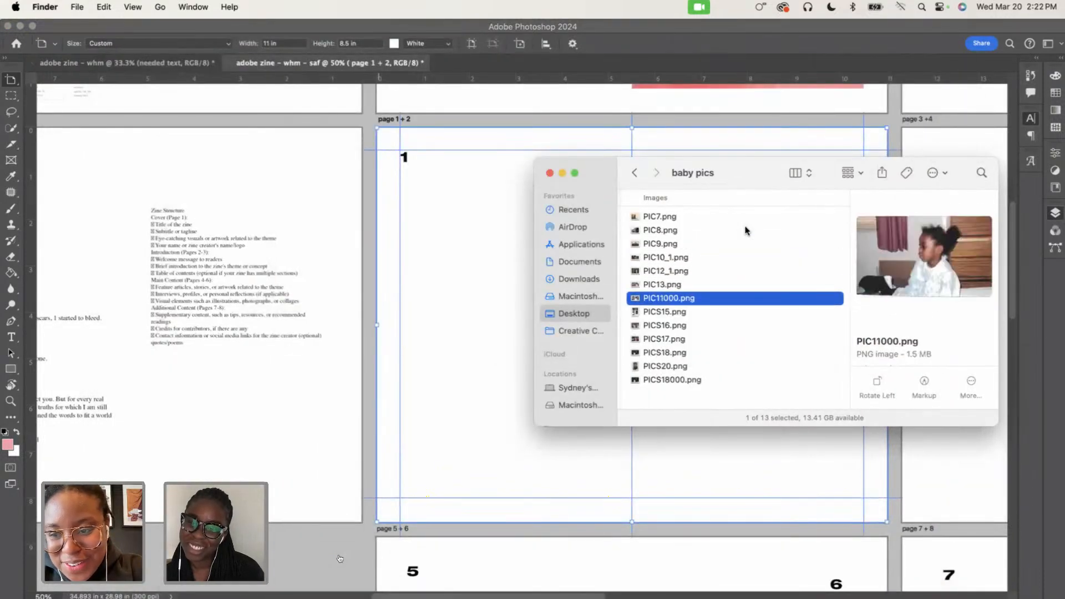
key("Down")
key("Down")
key("Down")
key("Down")
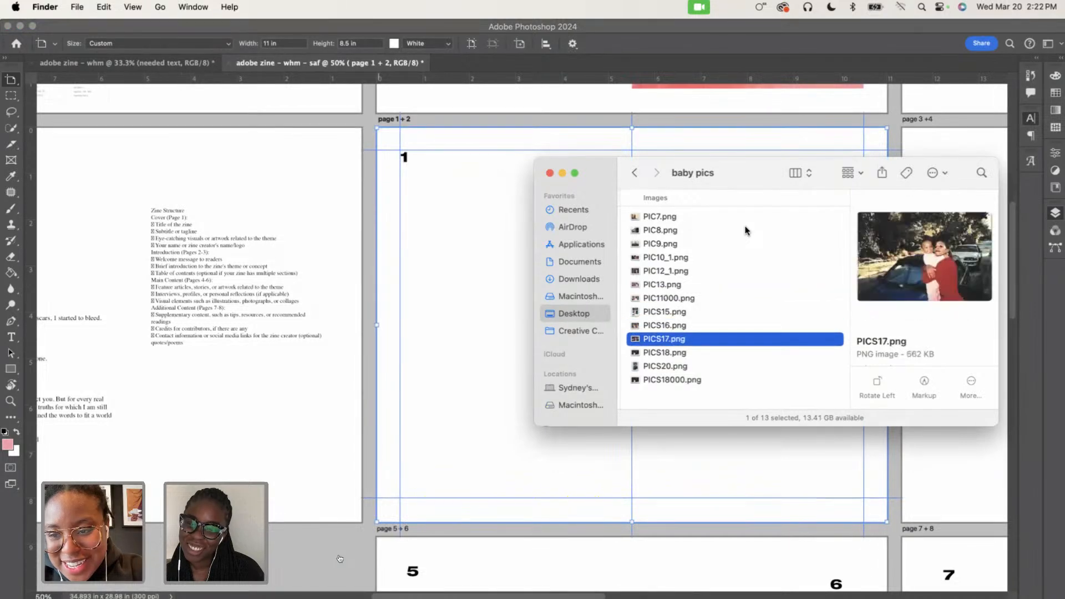
key("Down")
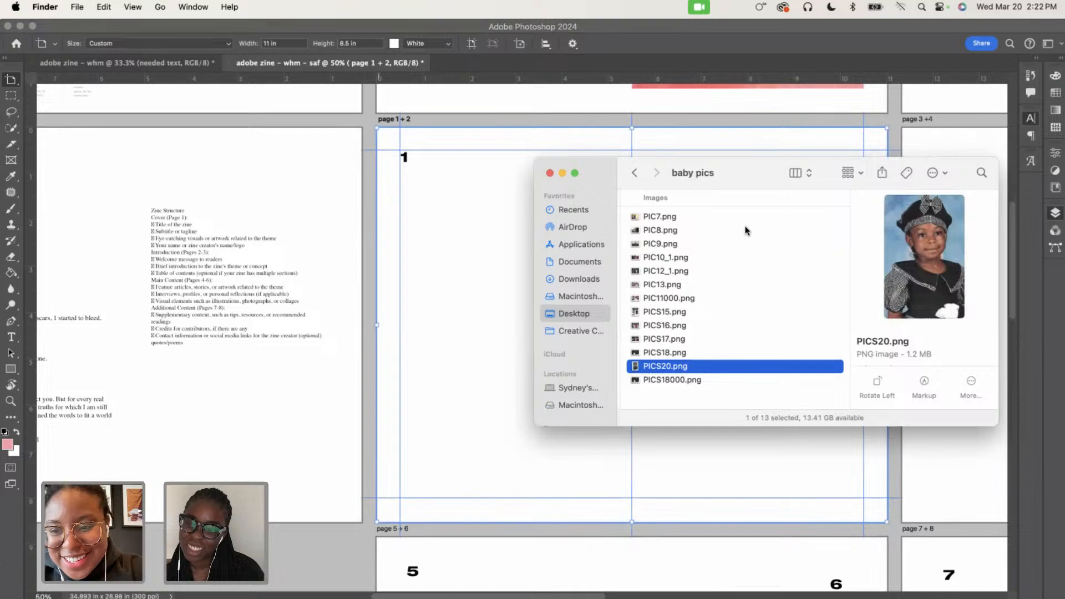
Compare the baby pics photos again and view PICS20.png enlarged
key("Up")
key("Up")
key("Up")
key("Up")
key("Up")
key("Up")
key("Up")
key("Up")
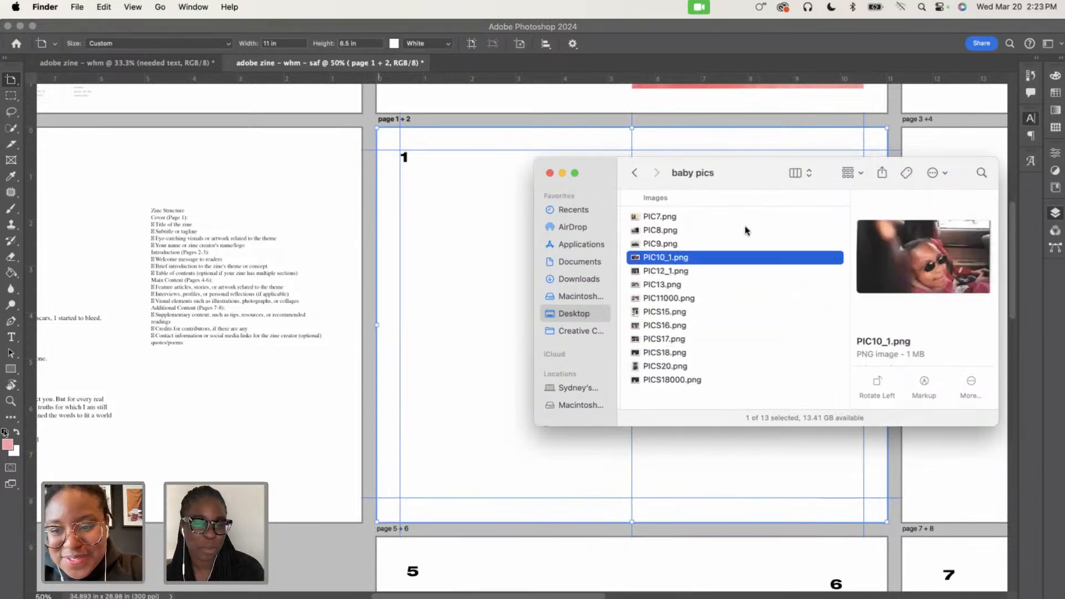
key("Down")
key("Down")
key("Down")
key("Down")
key("Down")
key("Down")
key("Down")
key("Down")
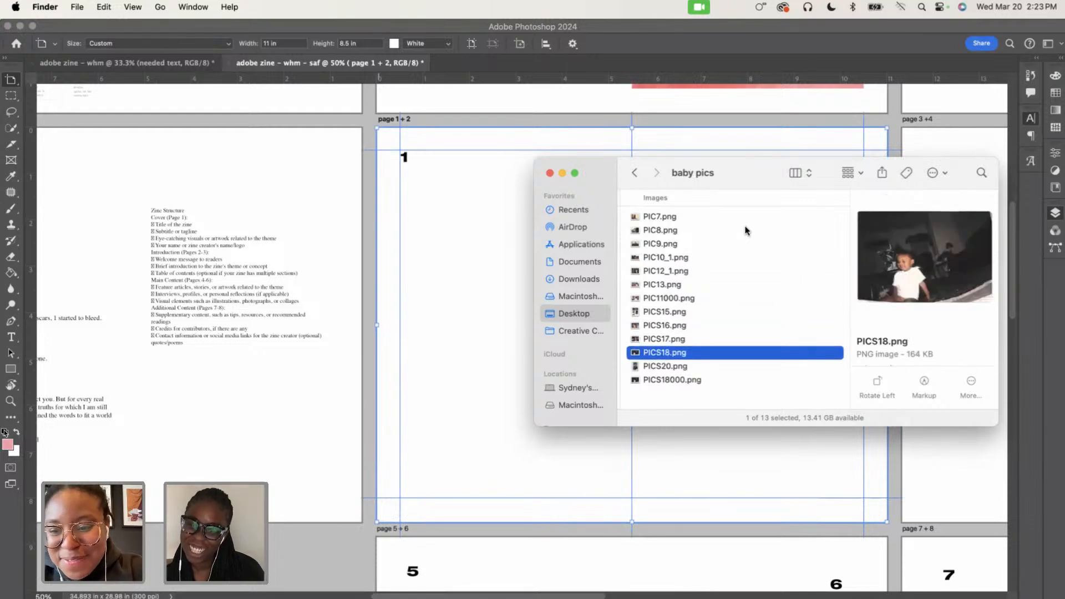
key("space")
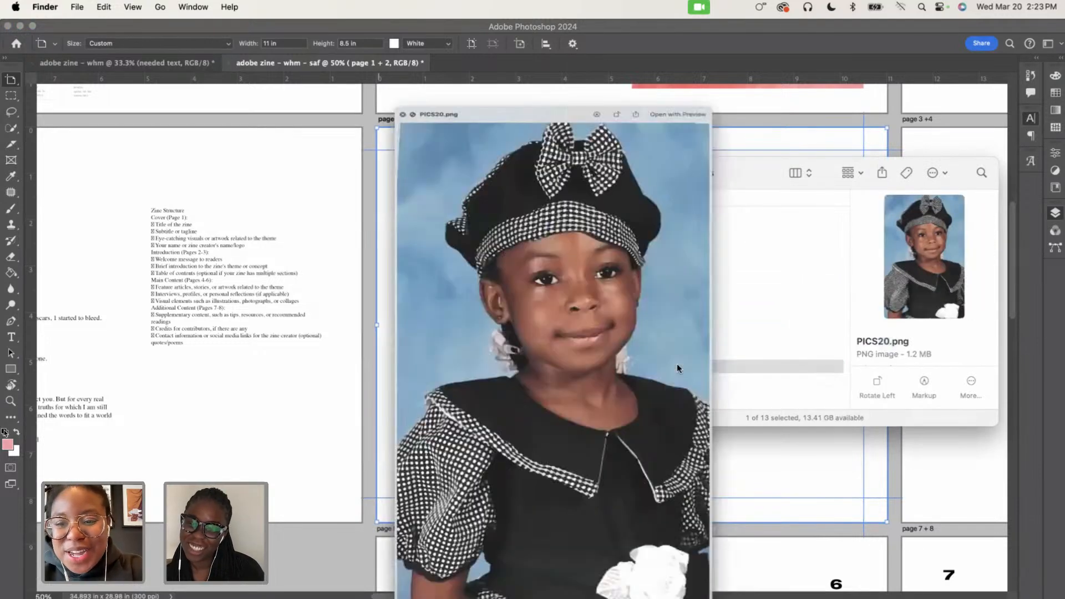
key("space")
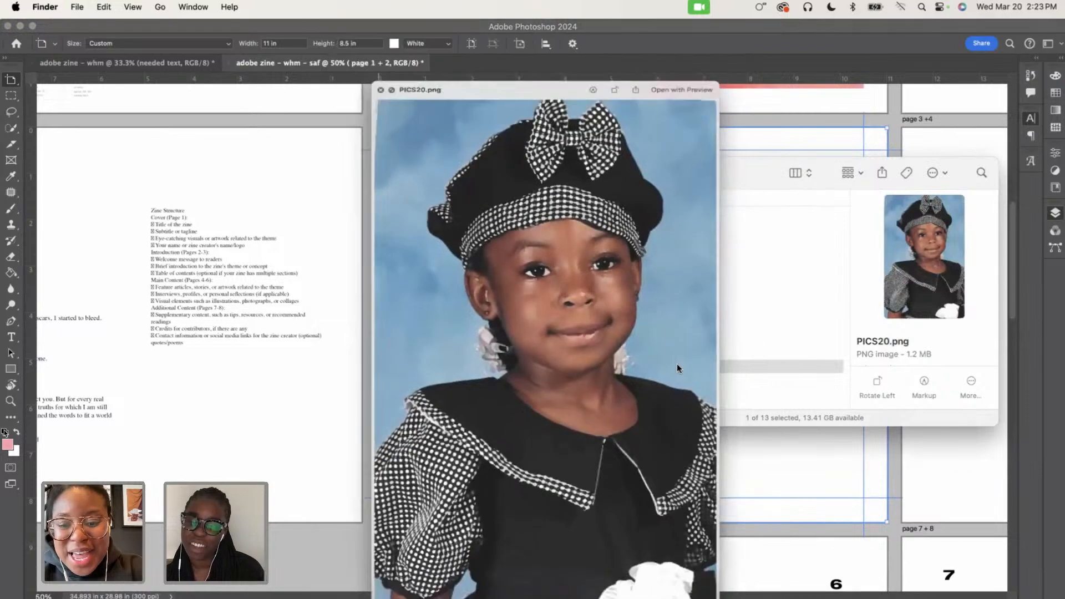
Preview PIC8.png and place it onto the page 1 + 2 artboard in Photoshop
left_click(667, 226)
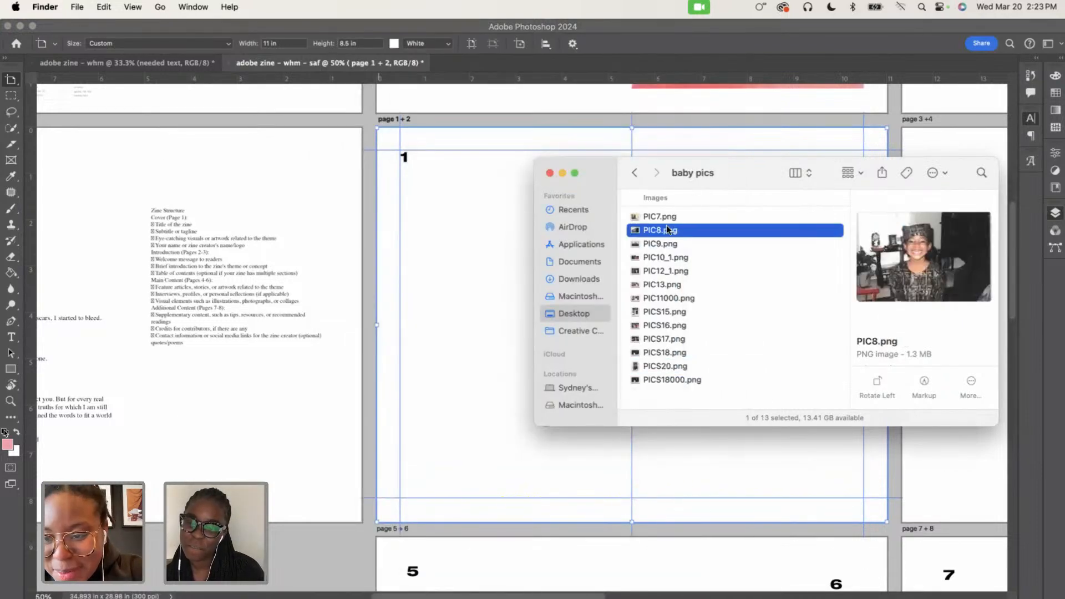
key("space")
key("space")
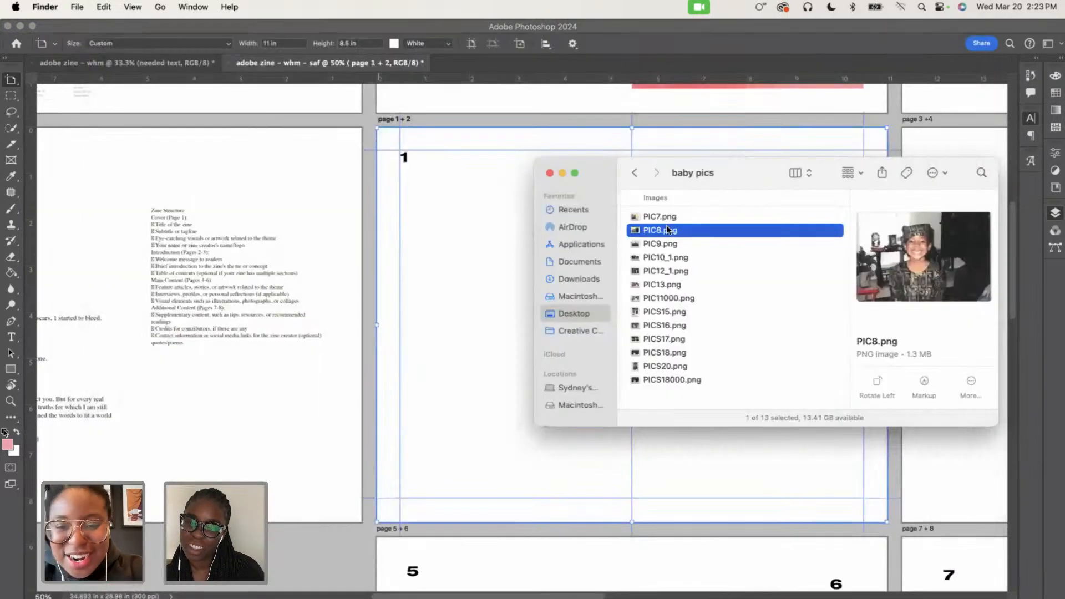
mouse_move(658, 232)
left_mouse_down()
mouse_move(444, 361)
mouse_move(715, 239)
mouse_move(662, 229)
left_mouse_up()
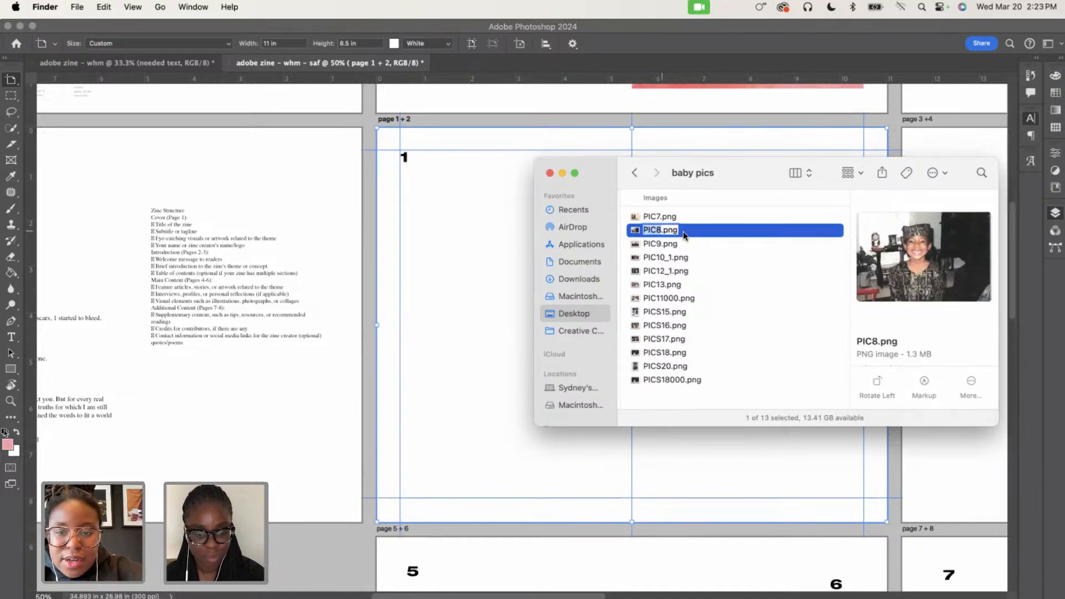
left_click_drag(685, 235, 477, 370)
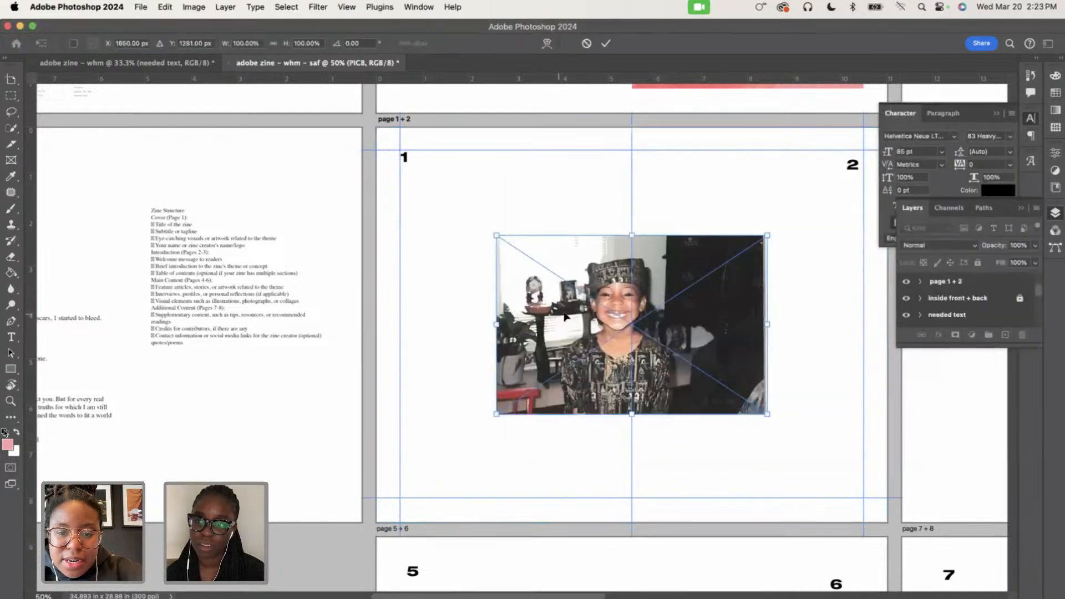
Scale the PIC8 photo to 63.61% and position it on page 1 at X 872.50 px, Y 1227.50 px
left_click_drag(610, 313, 517, 319)
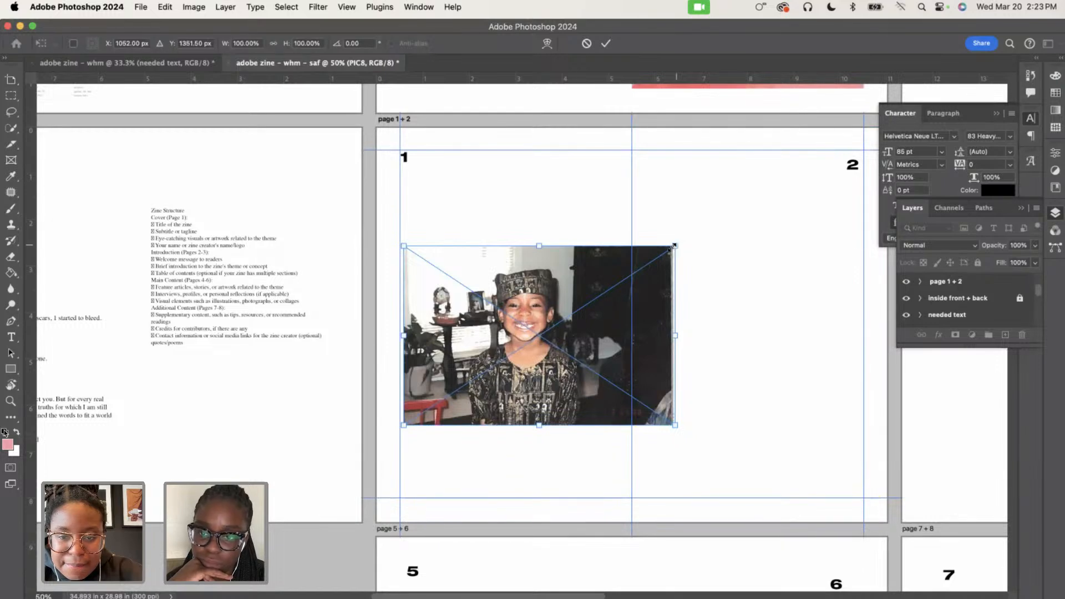
left_click_drag(674, 245, 668, 253)
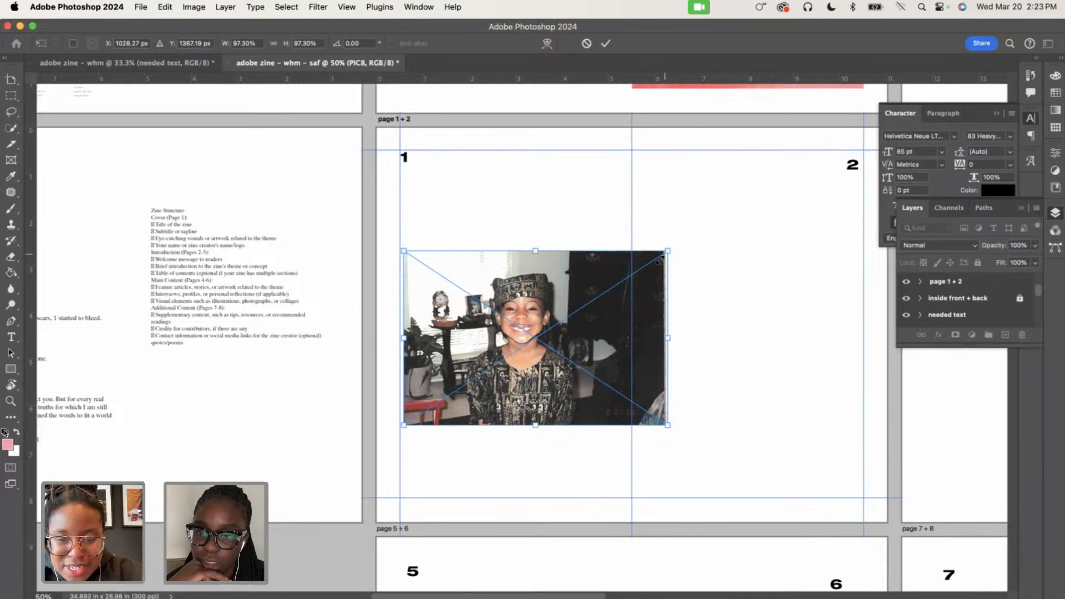
left_click_drag(659, 260, 577, 325)
left_click_drag(510, 369, 536, 333)
key("super+1")
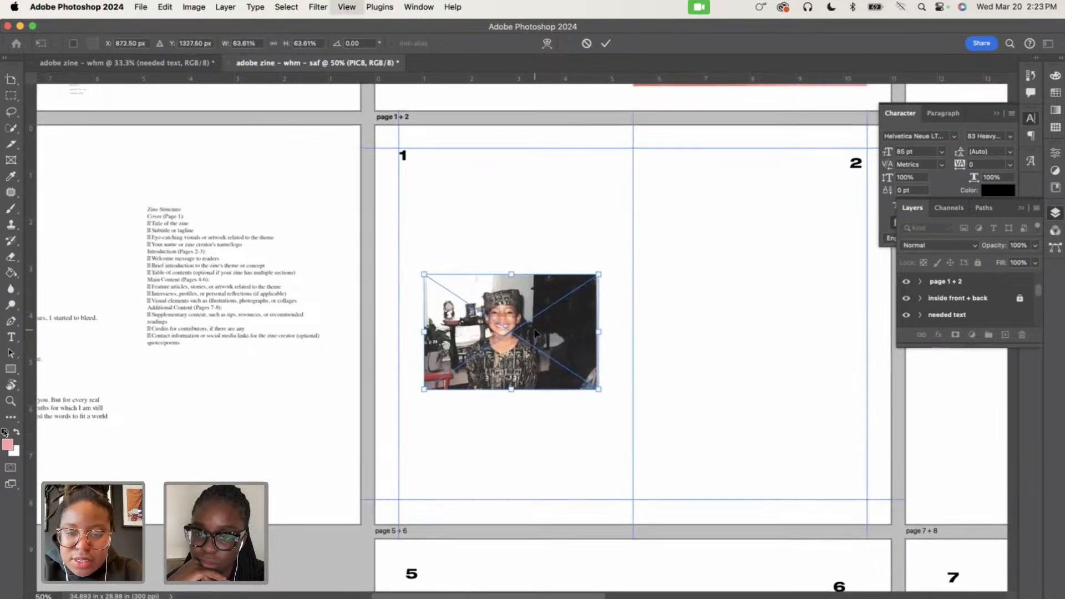
key("super+minus")
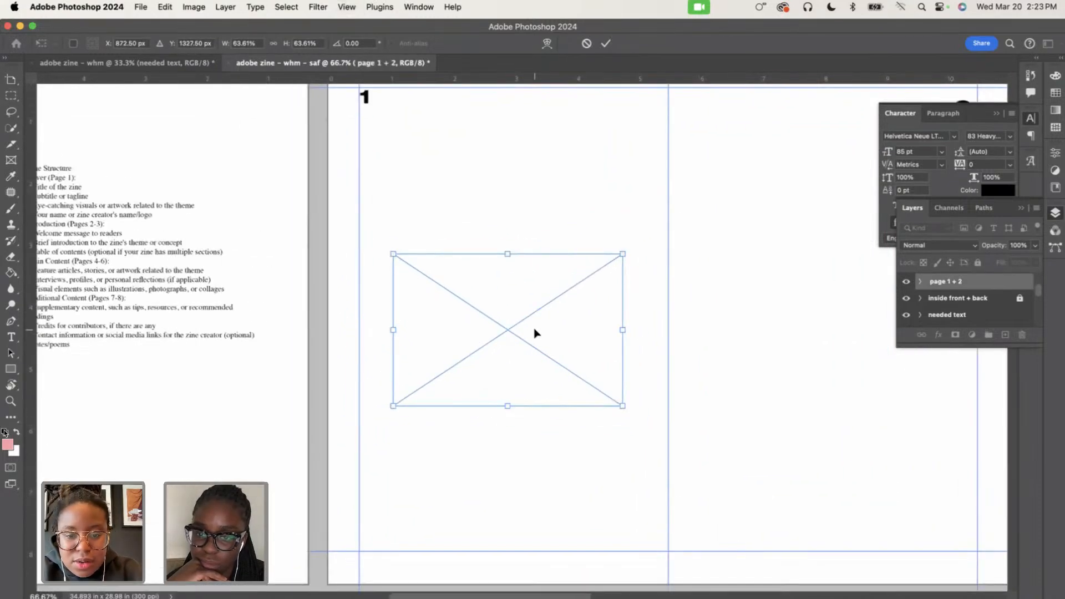
key("Return")
key("super+r")
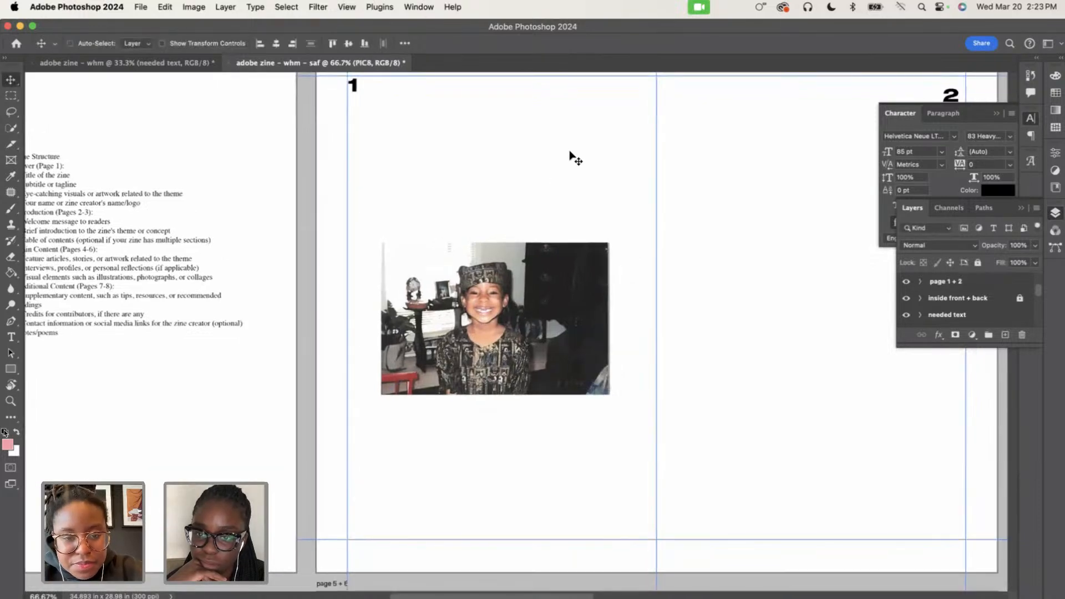
key("super+t")
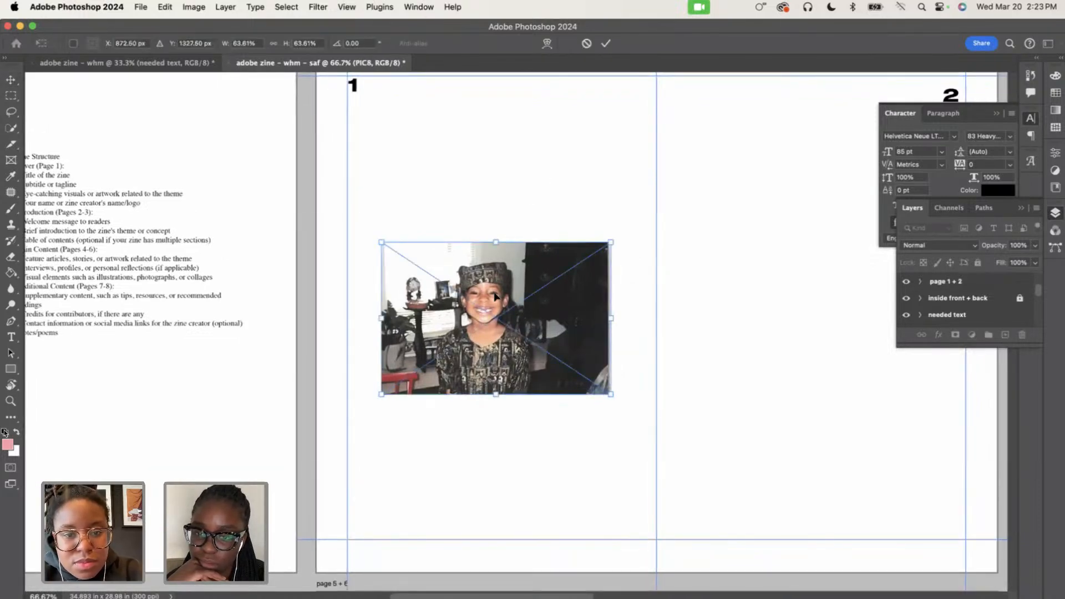
left_click_drag(495, 297, 498, 272)
key("Return")
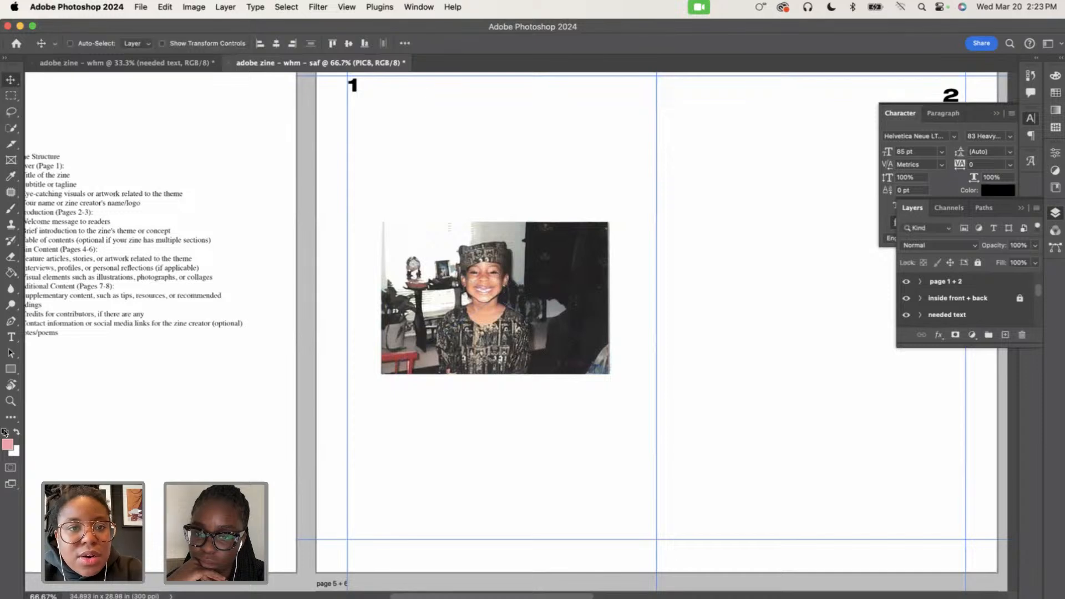
Turn on the display of Smart Guides
left_click(347, 11)
mouse_move(352, 31)
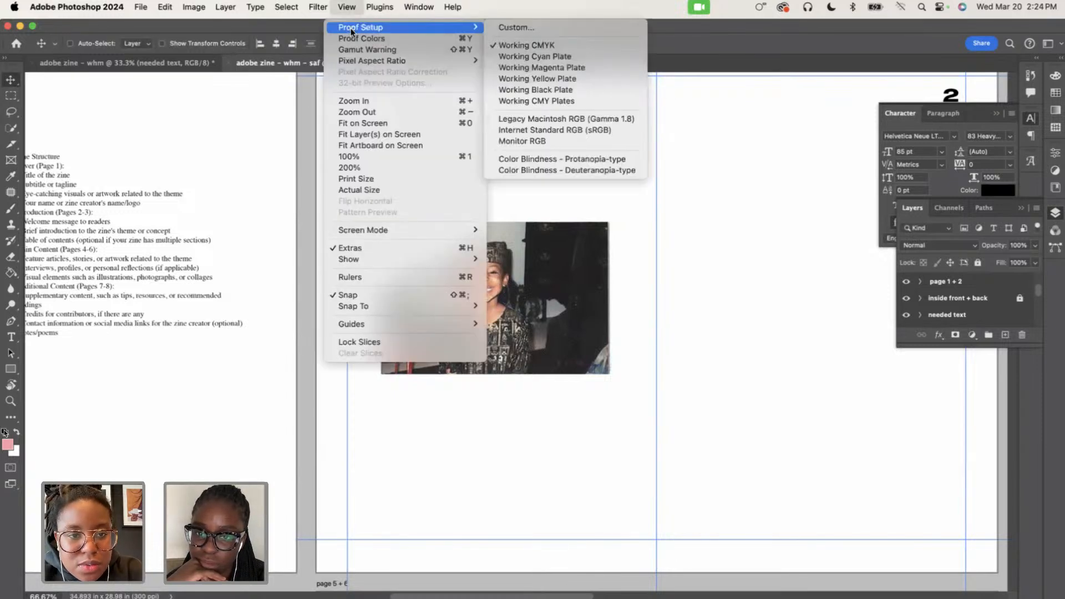
mouse_move(411, 305)
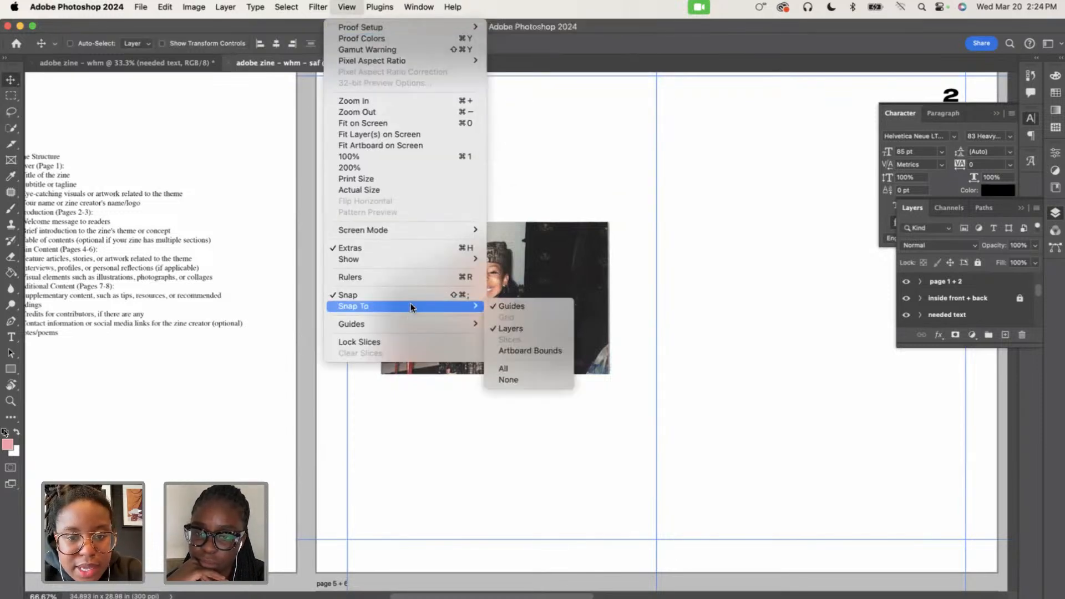
mouse_move(395, 267)
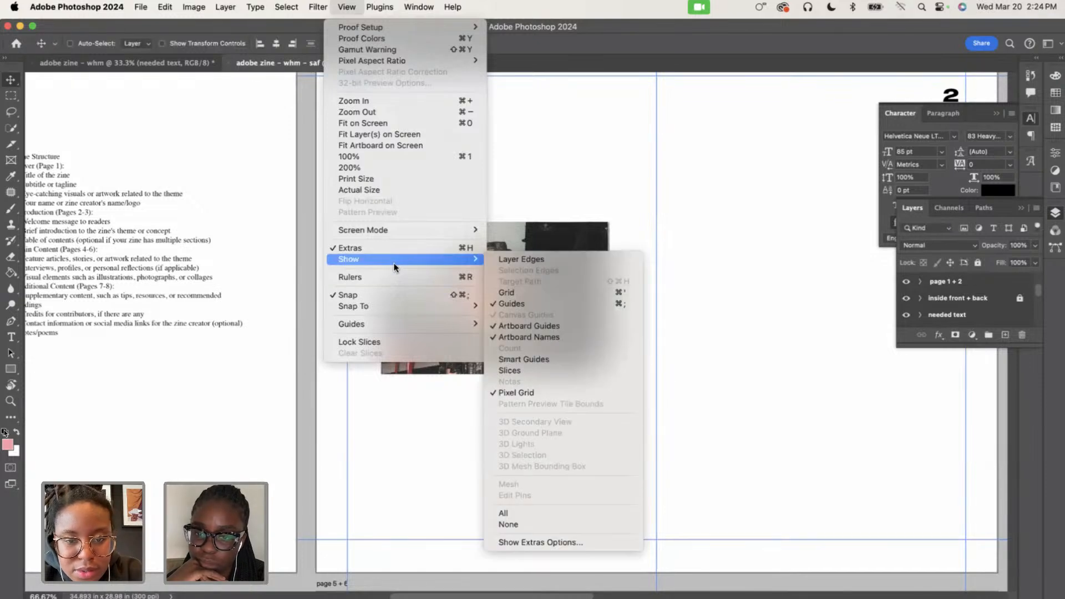
left_click(525, 359)
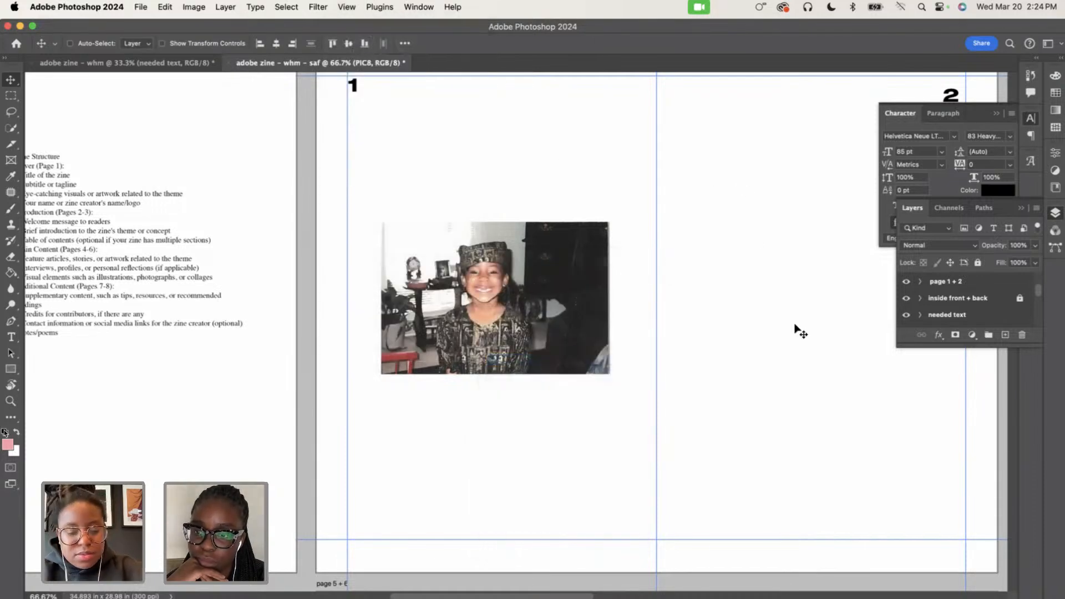
Nudge the photo sideways and snap it back to X 872.50 px with the smart guides
key("super+t")
mouse_move(440, 312)
left_mouse_down()
mouse_move(465, 309)
mouse_move(441, 308)
mouse_move(439, 321)
mouse_move(441, 291)
mouse_move(448, 308)
left_mouse_up()
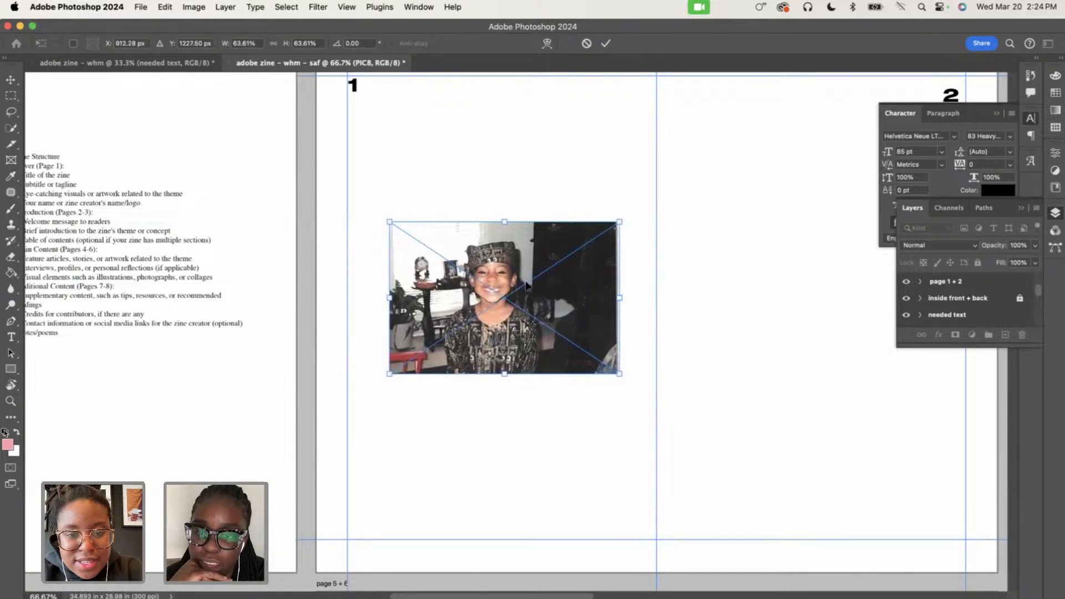
mouse_move(521, 281)
left_mouse_down()
mouse_move(503, 280)
mouse_move(514, 281)
left_mouse_up()
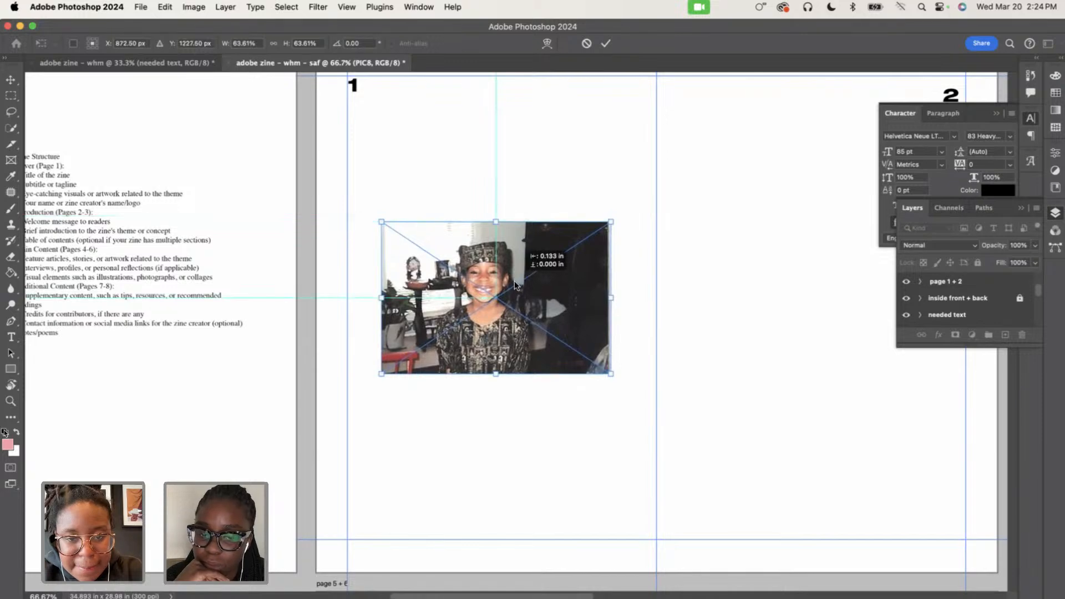
key("Return")
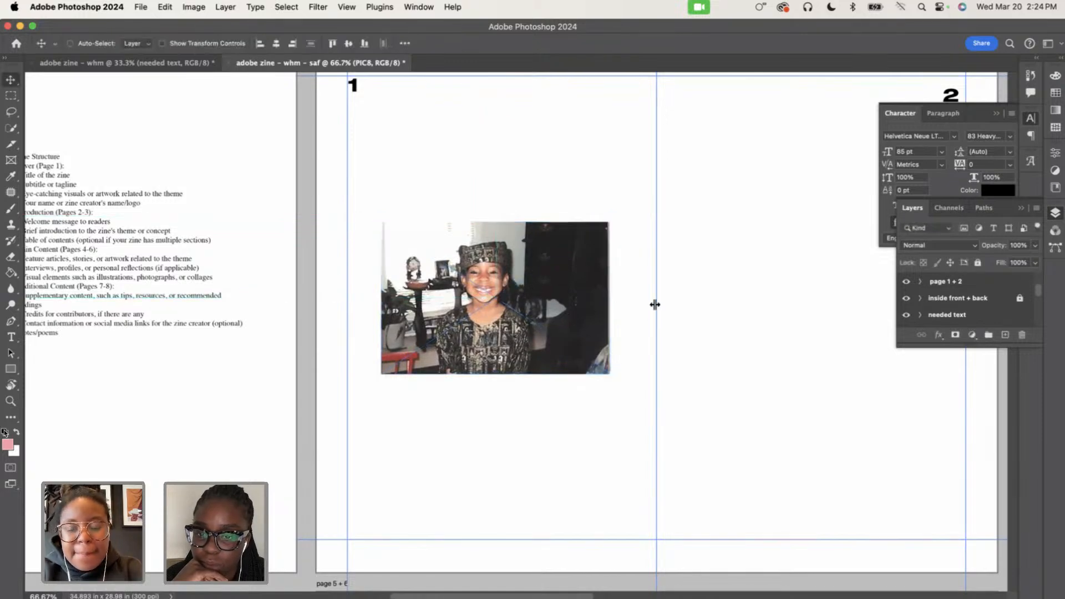
Align the PIC8 layer to the vertical centre of a selection covering the page 1 + 2 artboard, and deselect
key("super+minus")
key("super+minus")
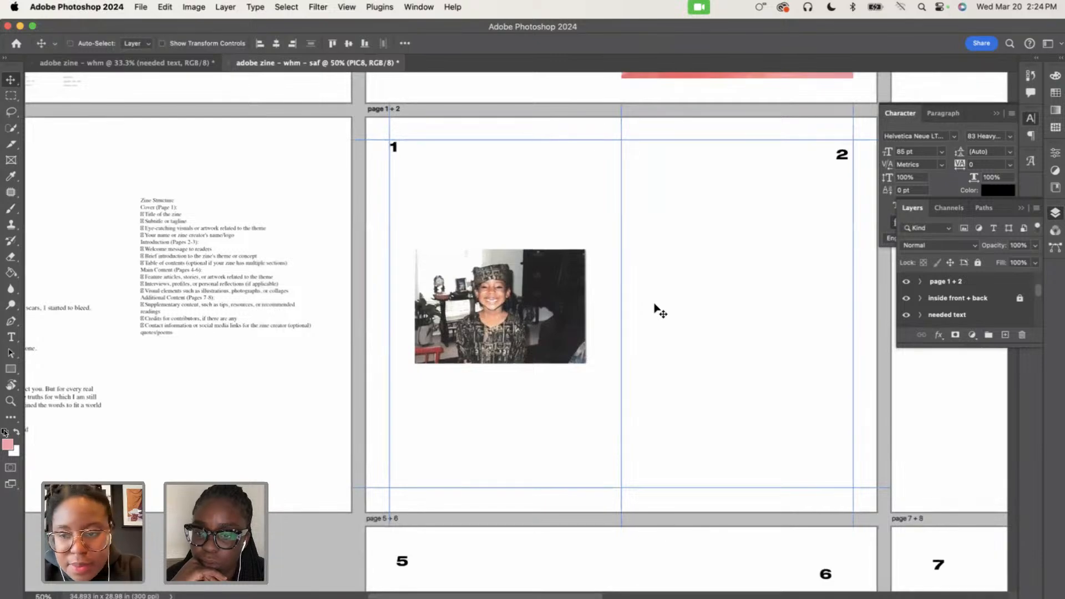
left_click(941, 283)
left_click(920, 281)
left_click(957, 303)
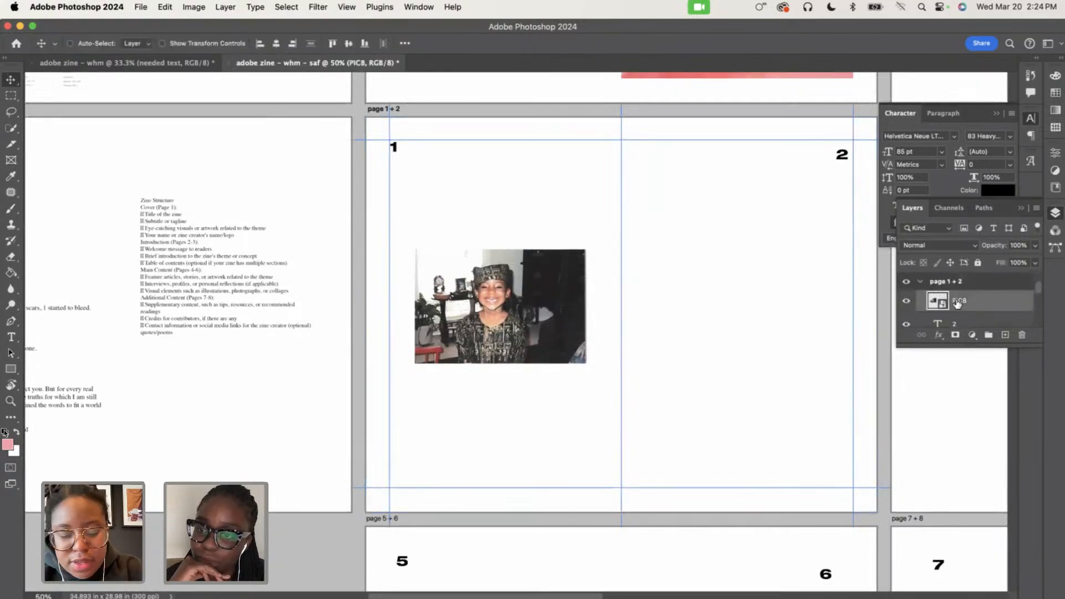
key("super+a")
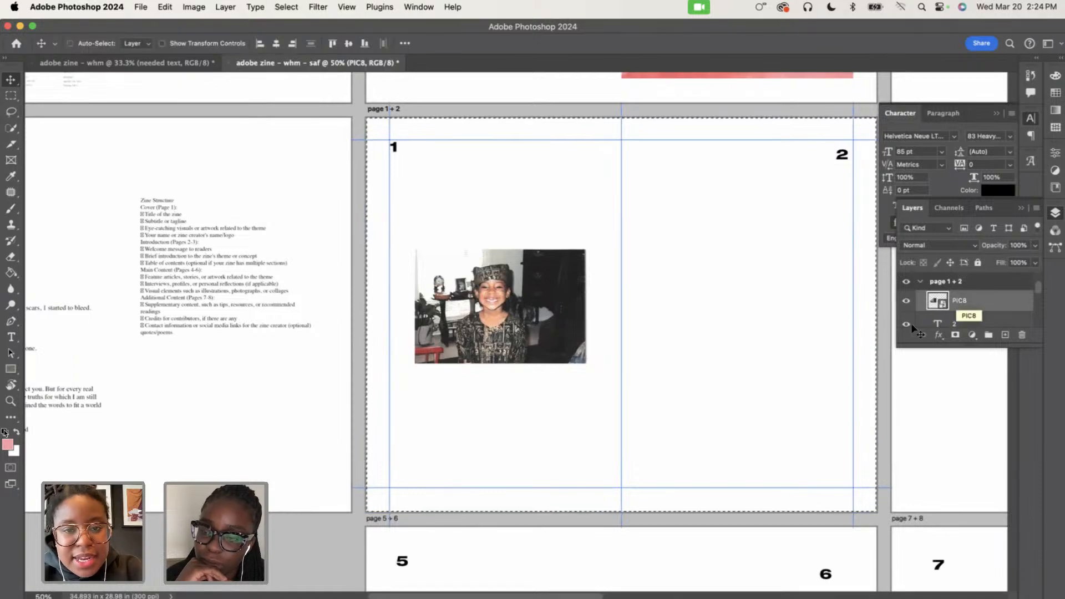
left_click(226, 7)
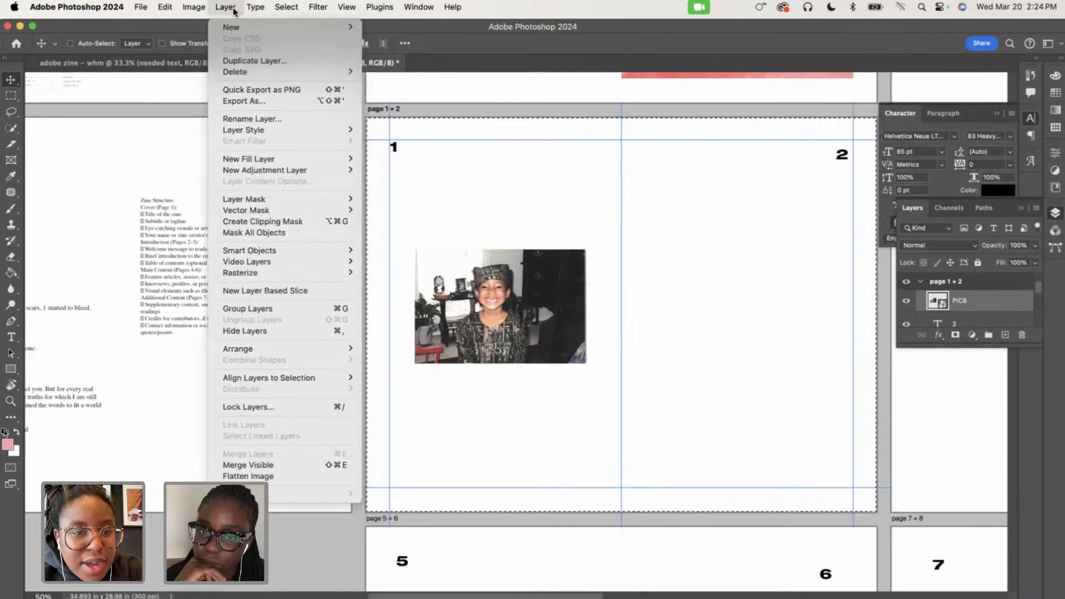
mouse_move(304, 380)
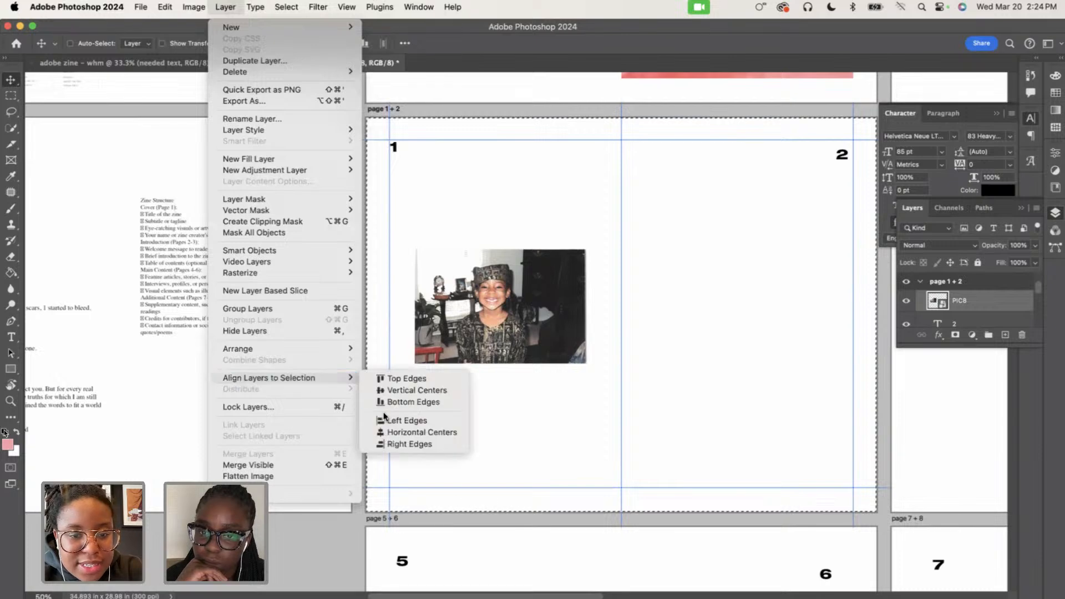
left_click(402, 391)
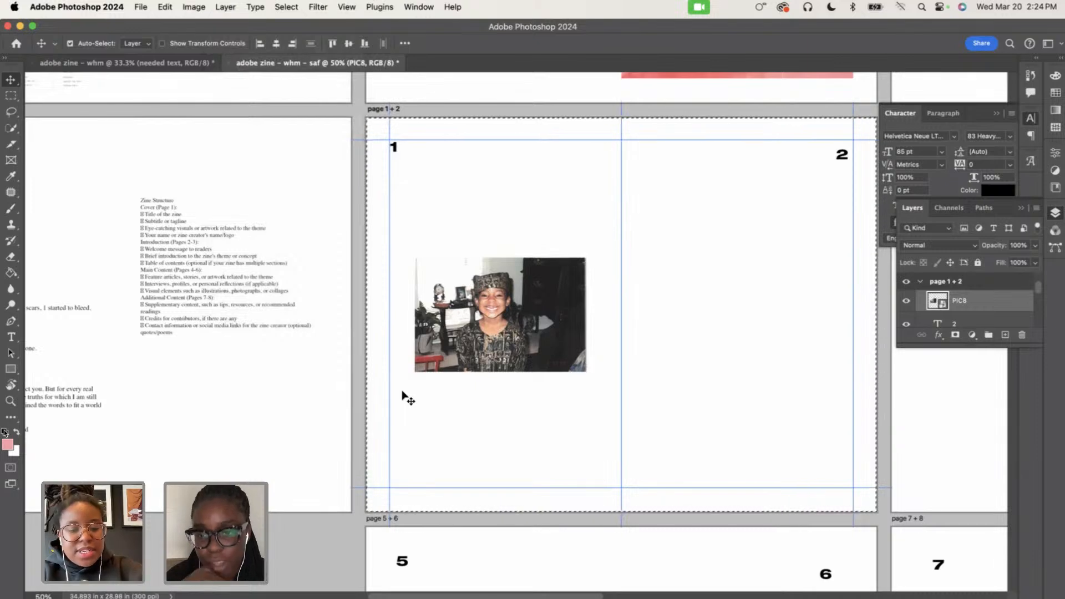
key("super+d")
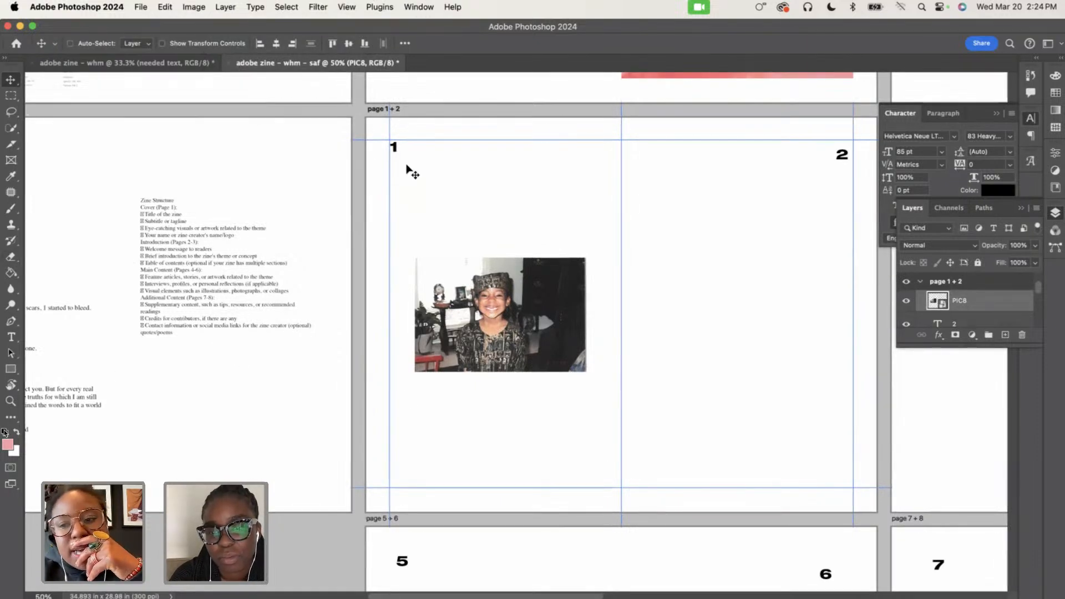
Hide the page number 1 text layer and draw a paragraph text box below the page number on page 2
scroll(964, 306, "down", 1)
scroll(960, 306, "down", 1)
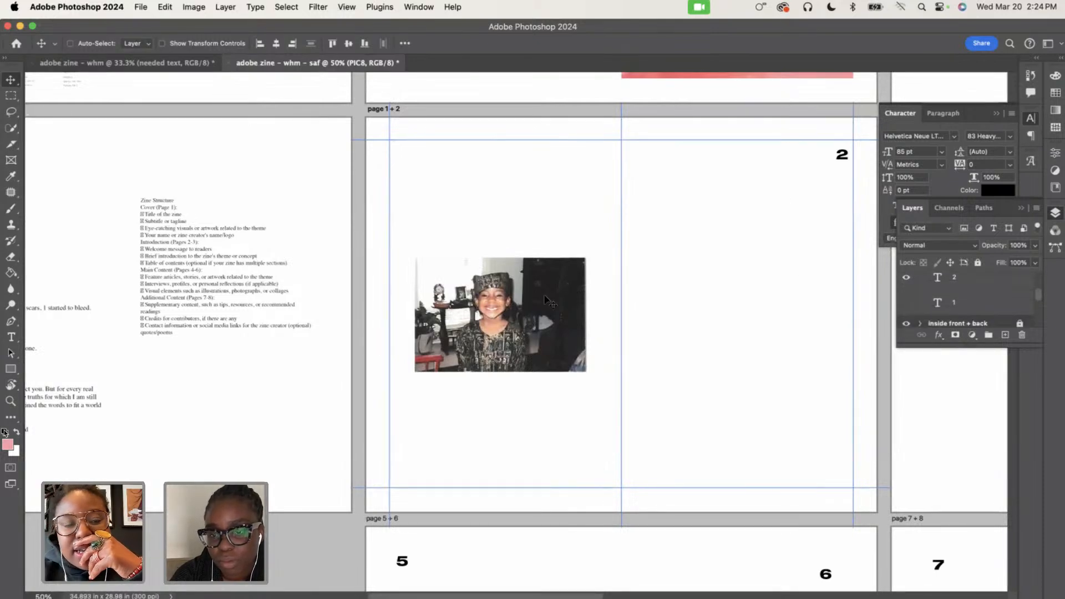
left_click(10, 336)
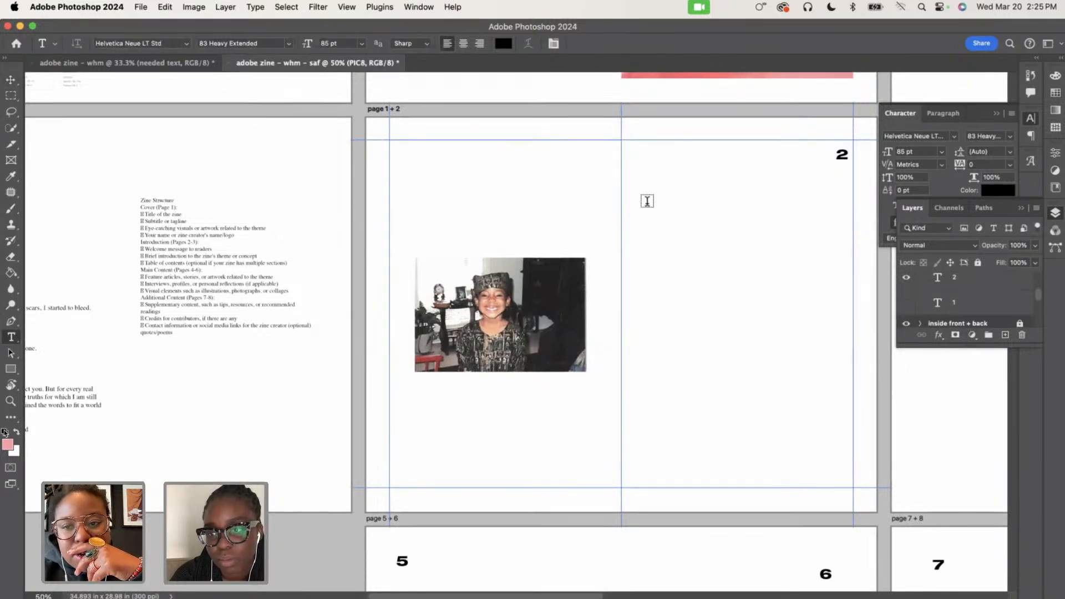
left_click_drag(647, 203, 831, 431)
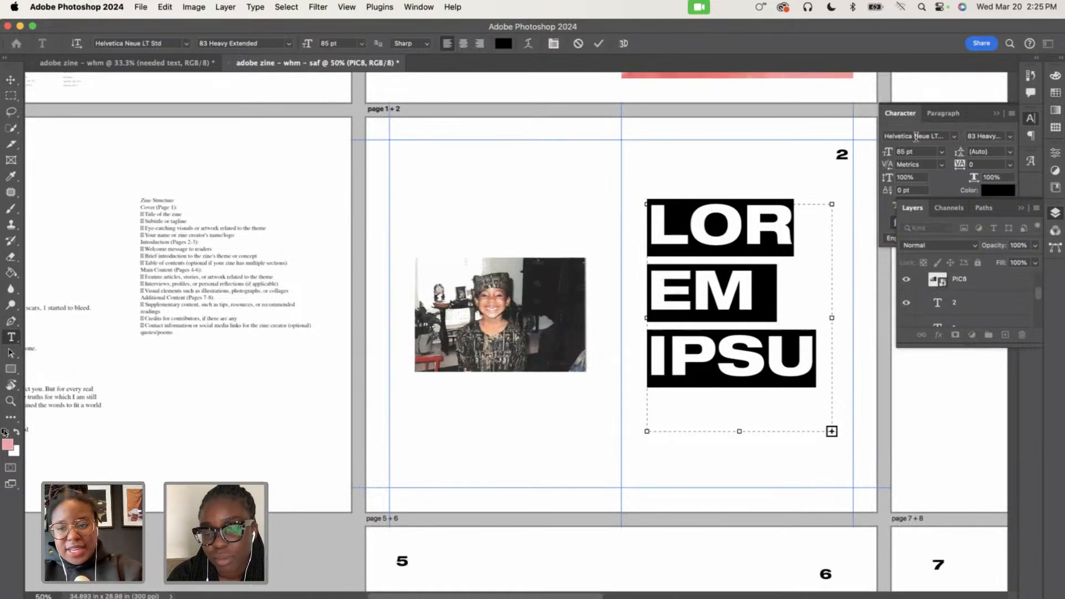
Set the page 2 placeholder text in PP Editorial New Regular at 21 pt
left_click(916, 137)
type("t")
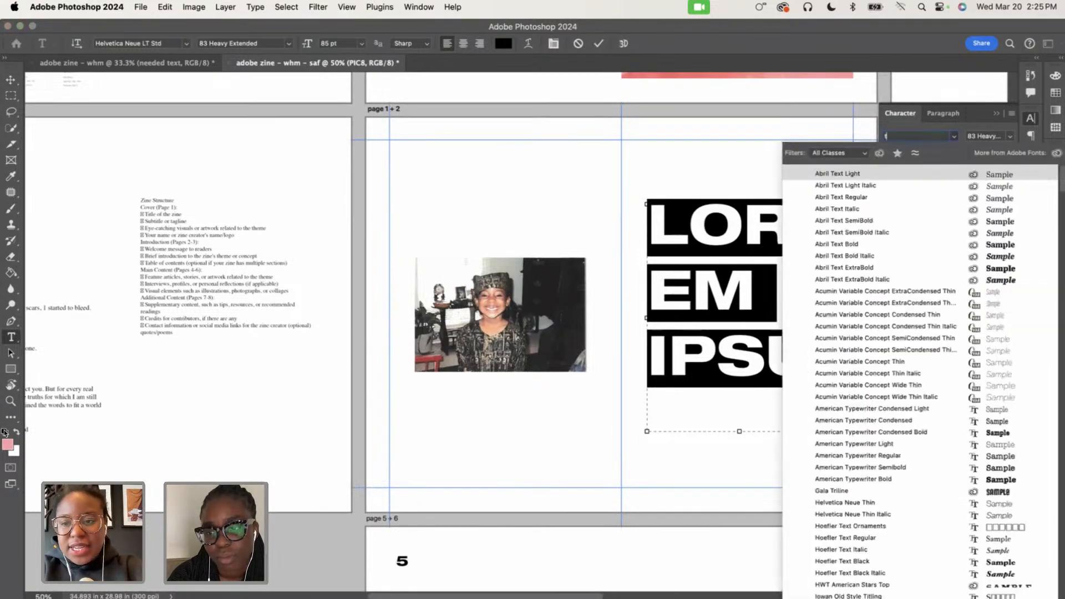
key("BackSpace")
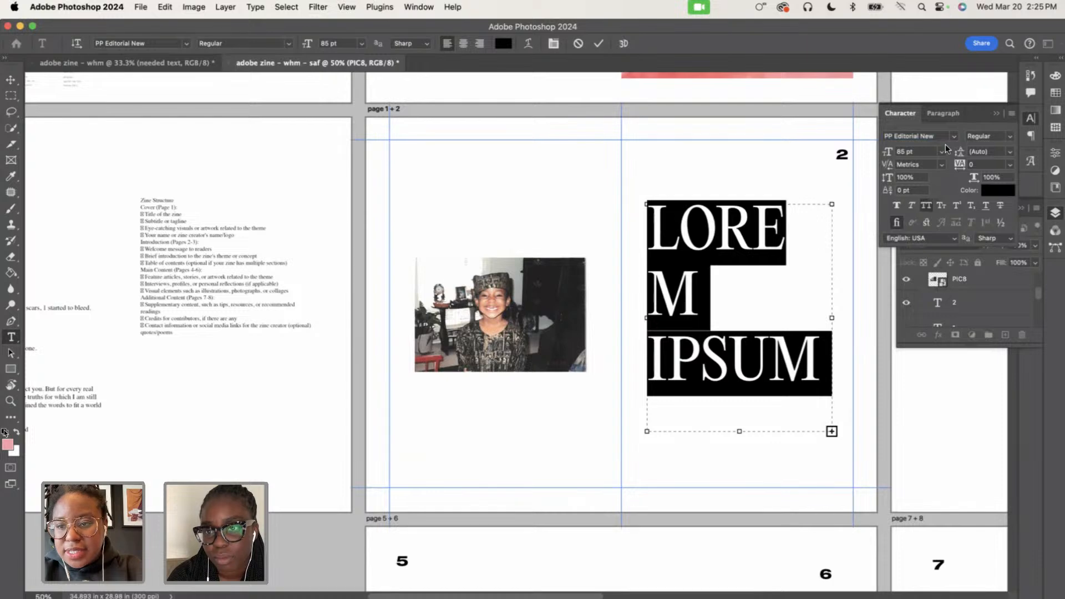
left_click_drag(887, 151, 845, 159)
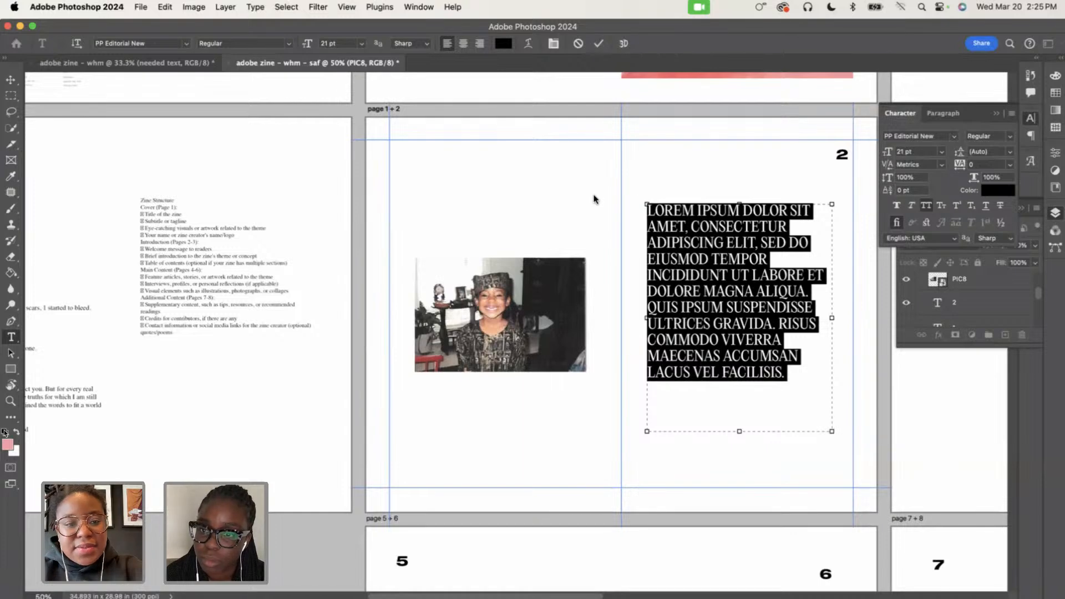
Justify all lines of the page 2 placeholder paragraph
left_click(553, 45)
left_click(553, 45)
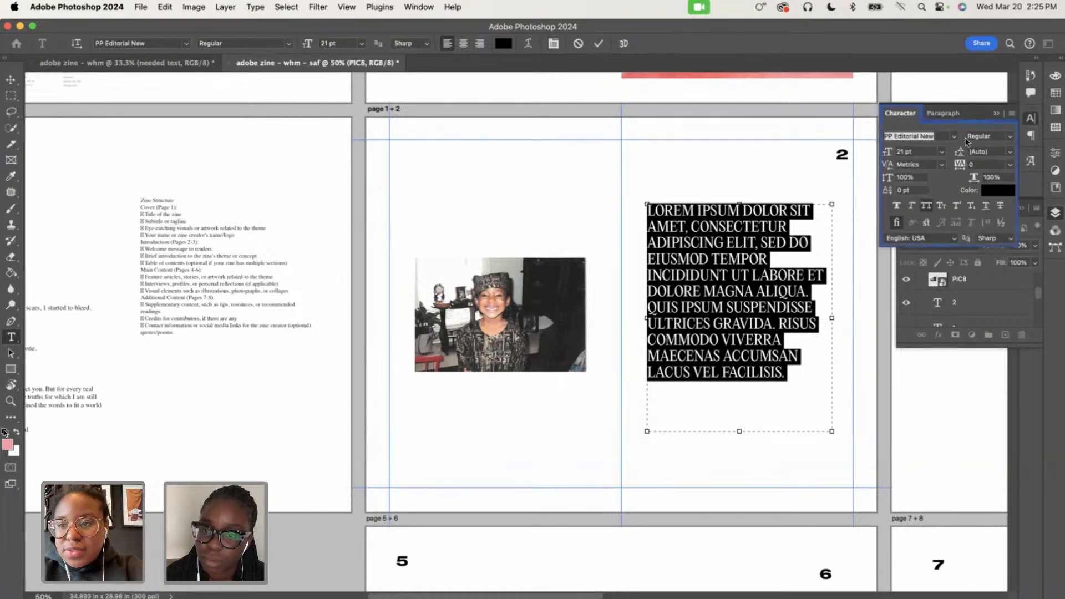
left_click(944, 113)
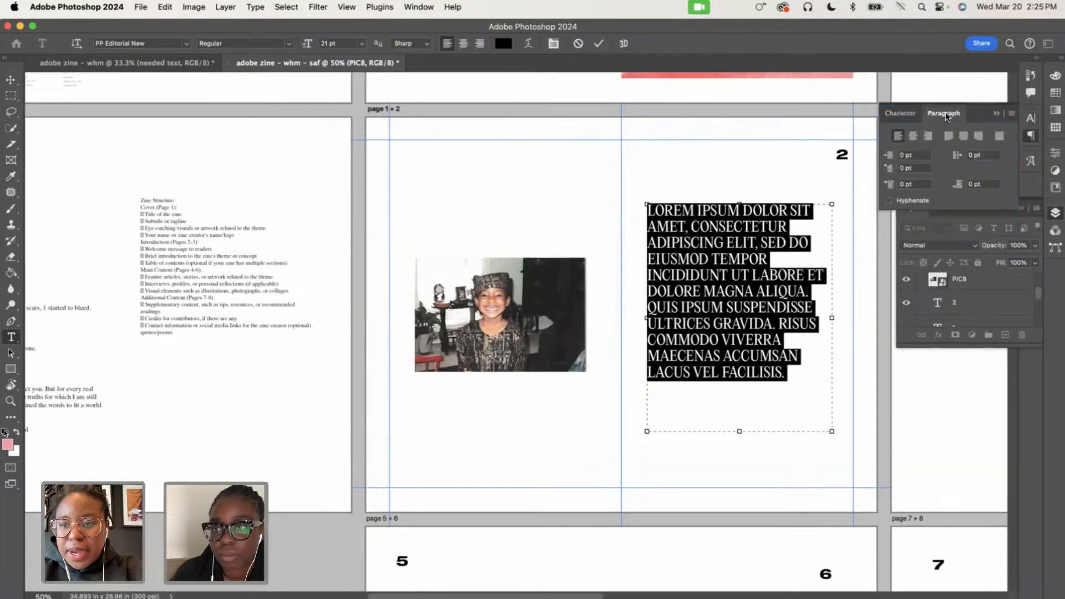
left_click(999, 137)
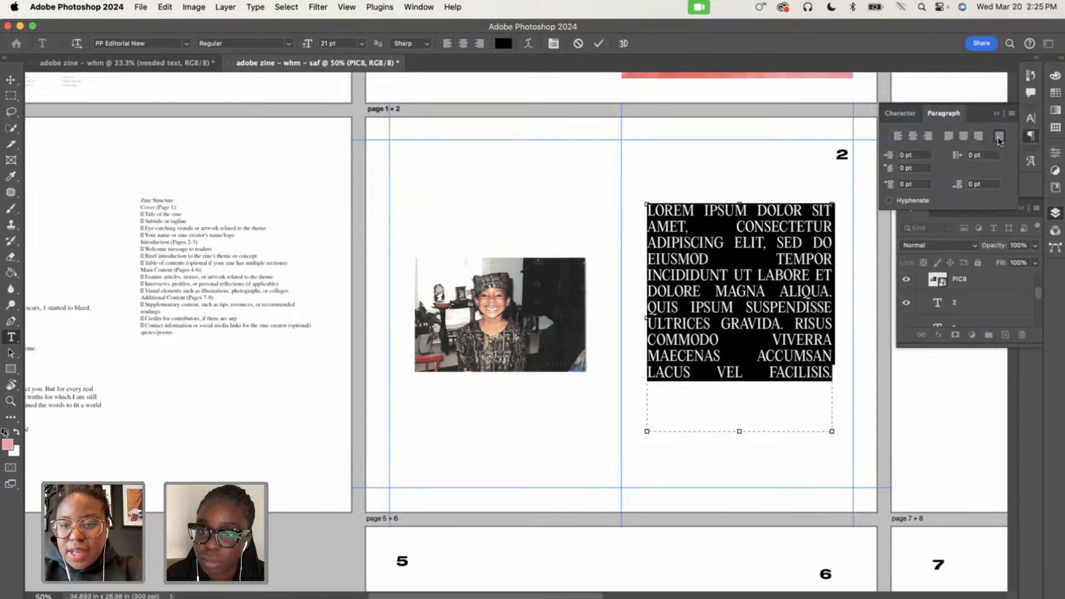
Compare last-line-left justification and left alignment on the page 2 paragraph, return to justifying all lines, and highlight the widely spaced EIUSMOD TEMPOR line
left_click(716, 349)
triple_click(716, 349)
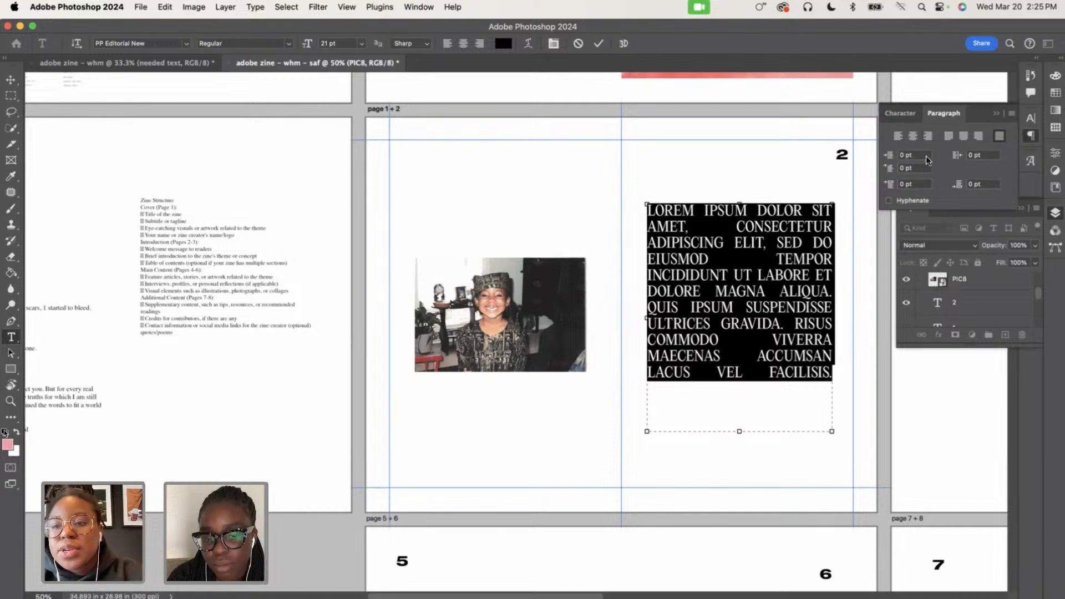
left_click(949, 136)
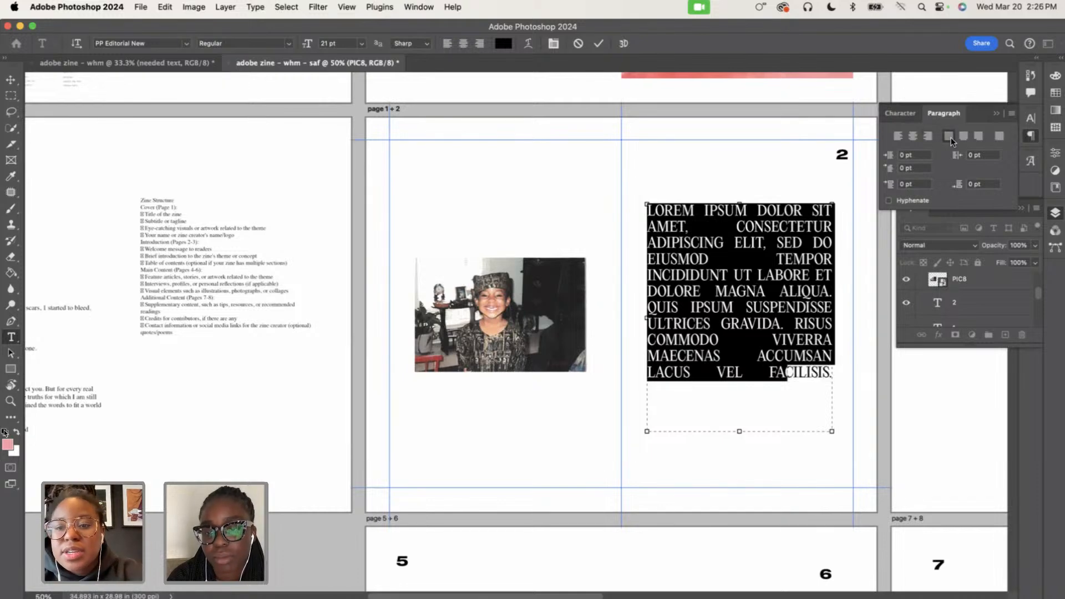
left_click(896, 139)
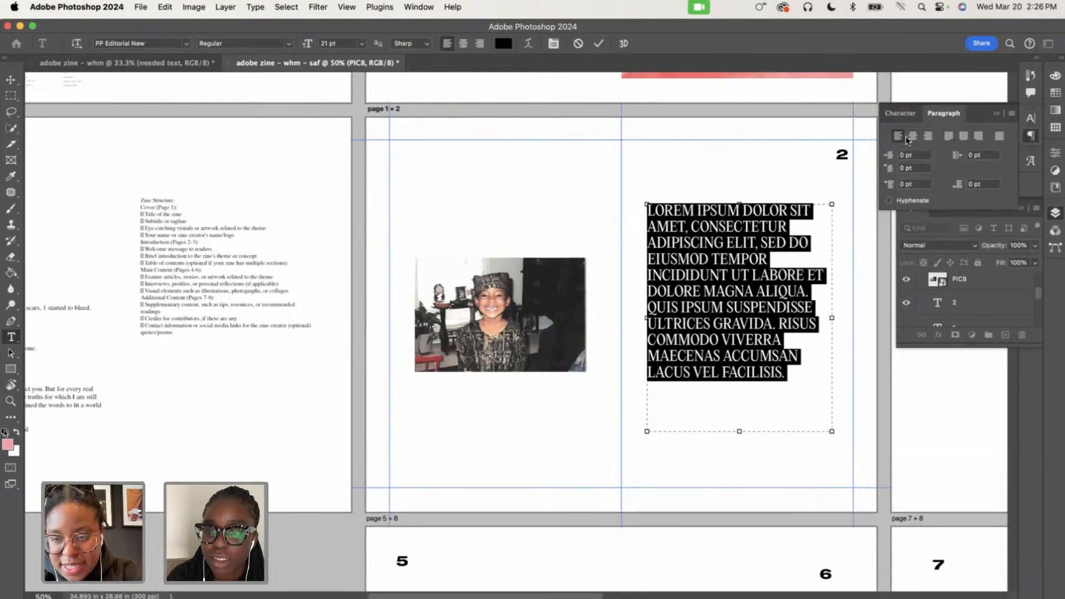
left_click(1000, 136)
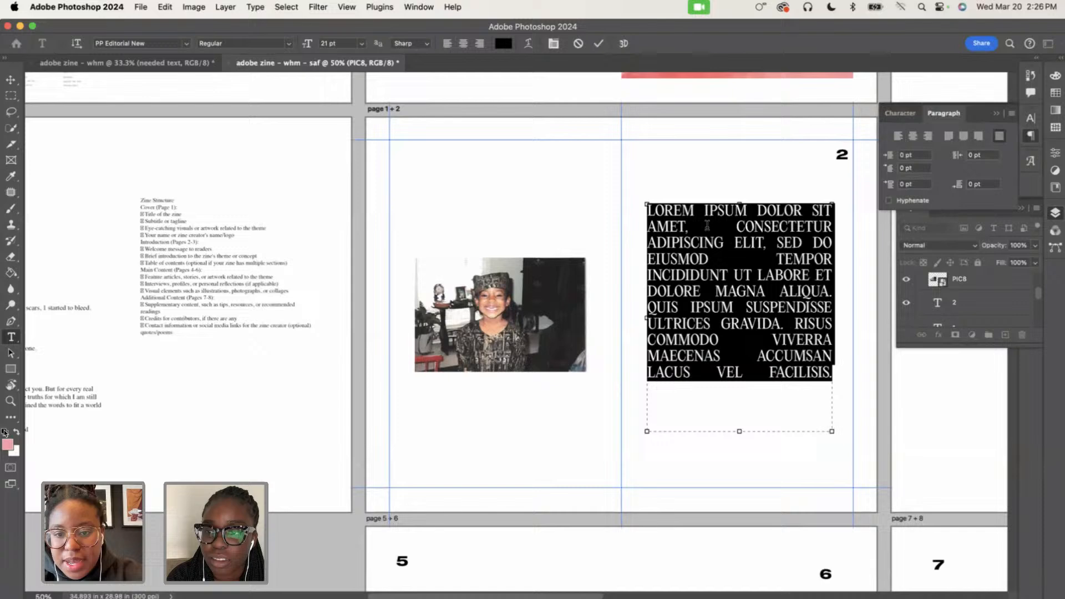
triple_click(730, 261)
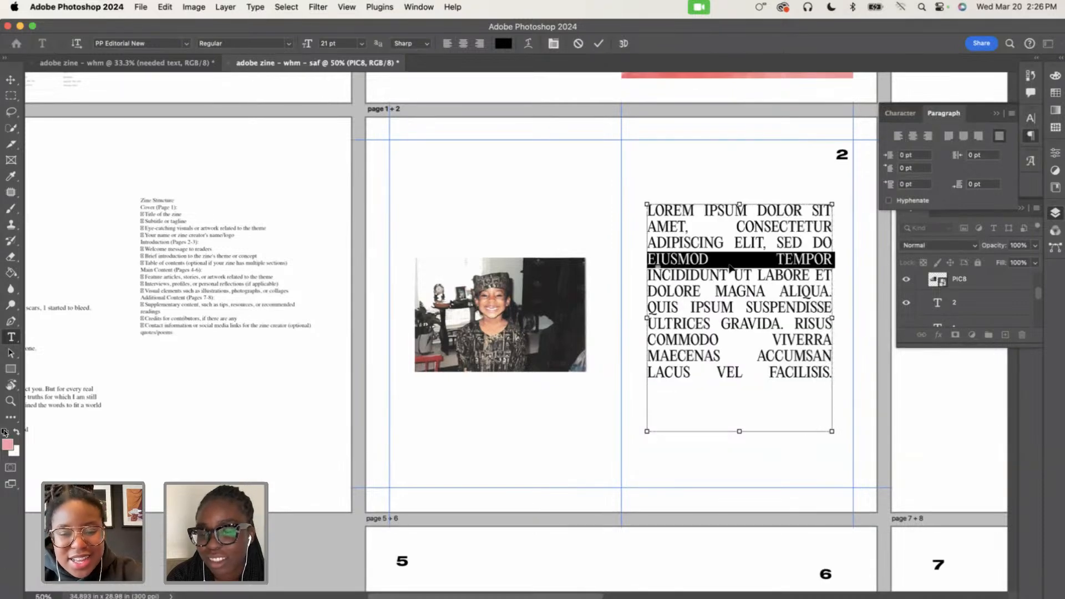
Replace the page 2 placeholder text with "today" and turn off All Caps for it
key("super+a")
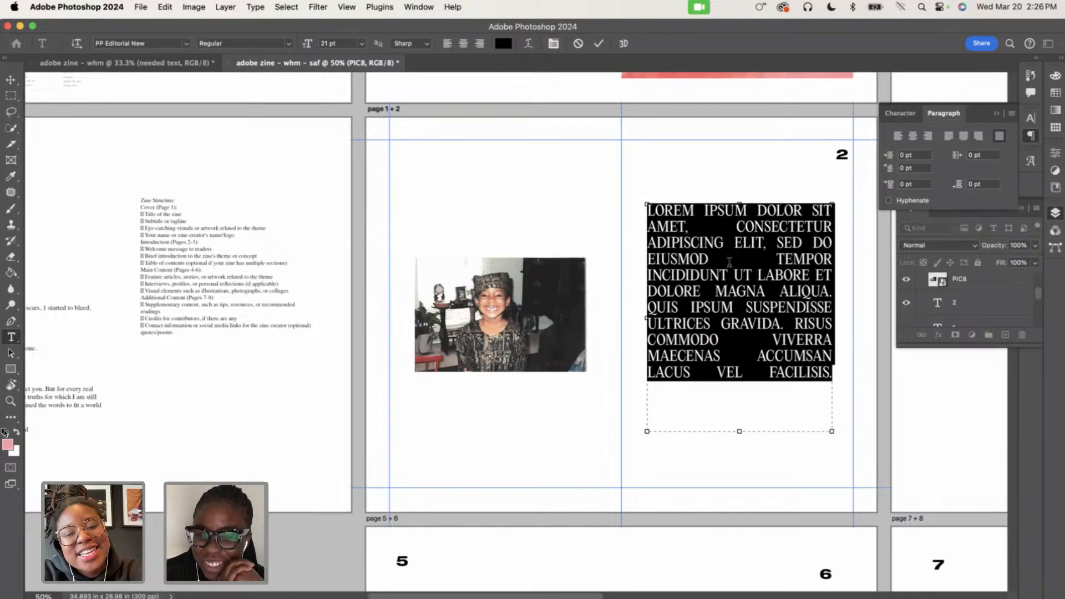
type("TODAY")
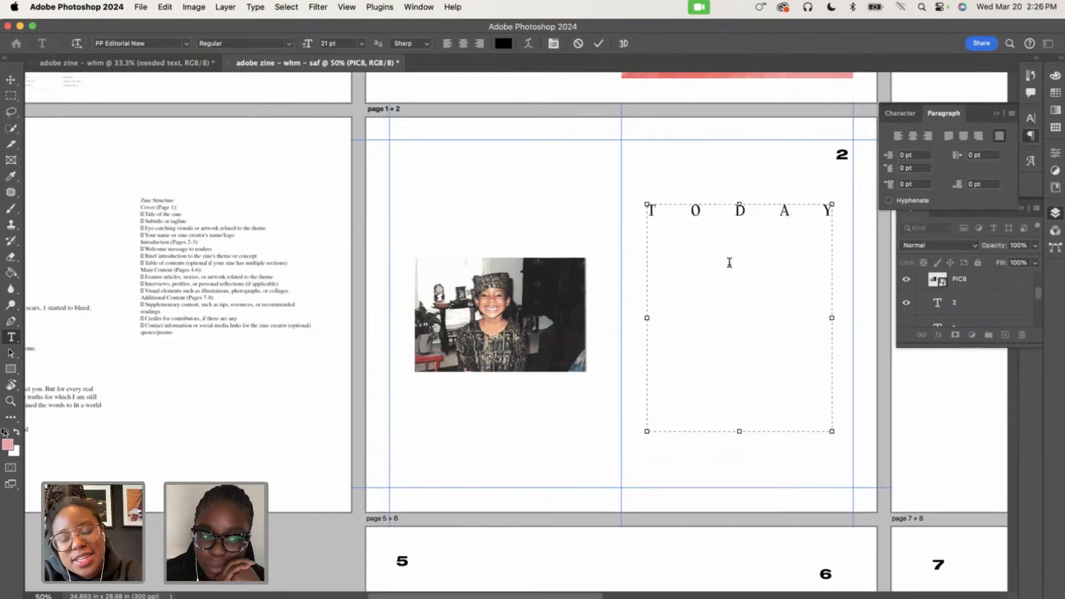
left_click(900, 111)
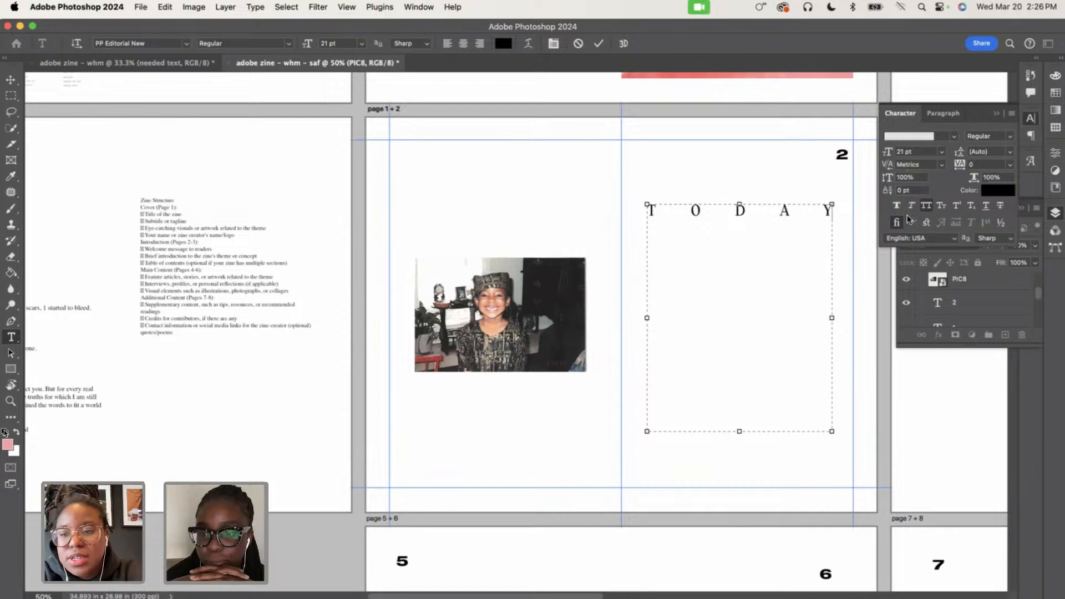
double_click(804, 214)
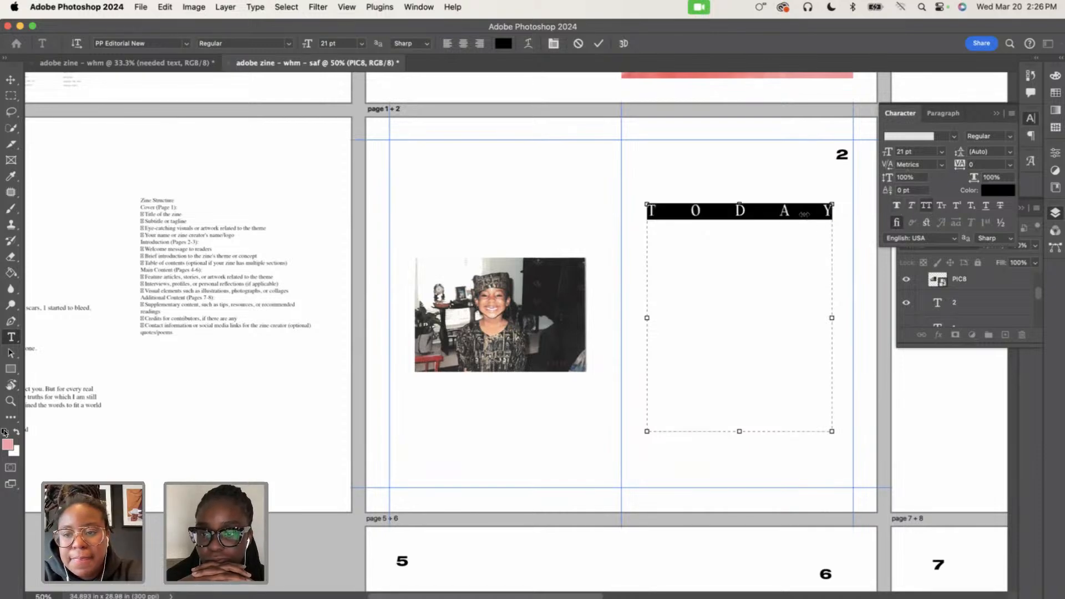
left_click(926, 209)
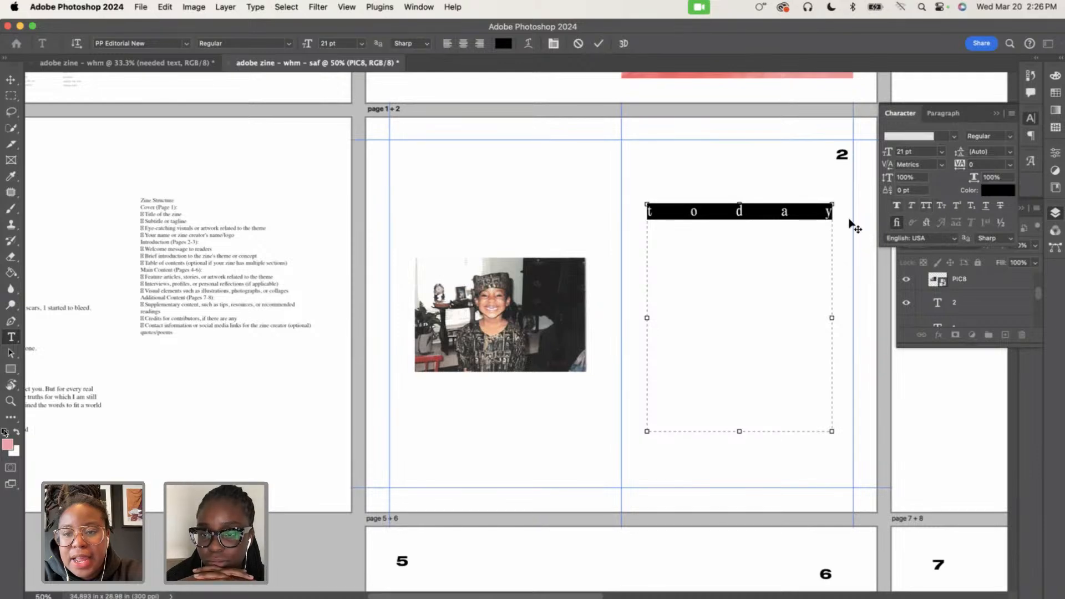
Left-align the word "today" in the page 2 text box
left_click(825, 213)
double_click(826, 214)
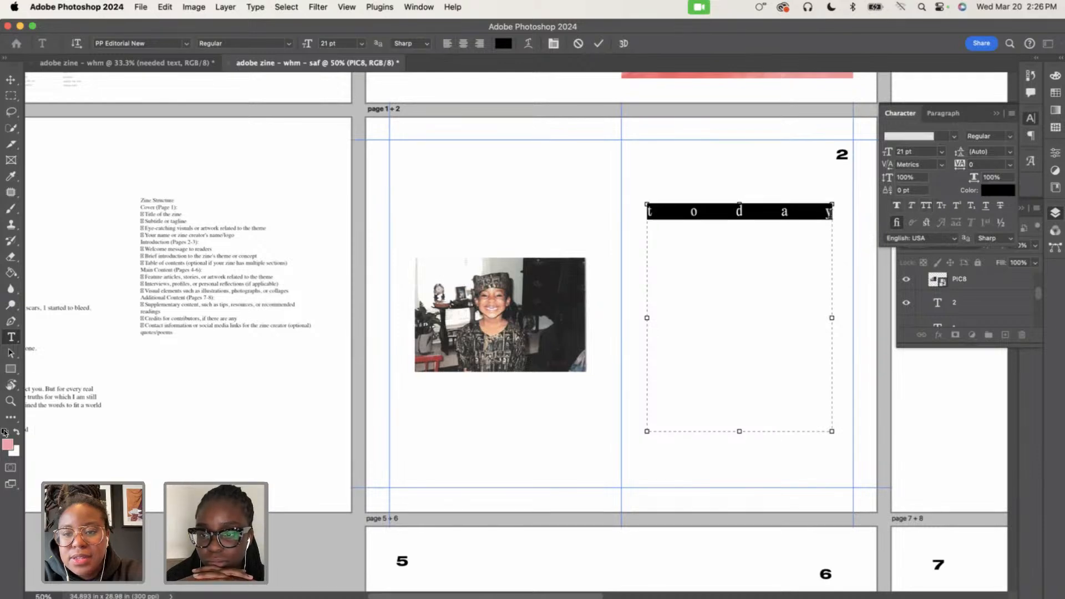
left_click(447, 44)
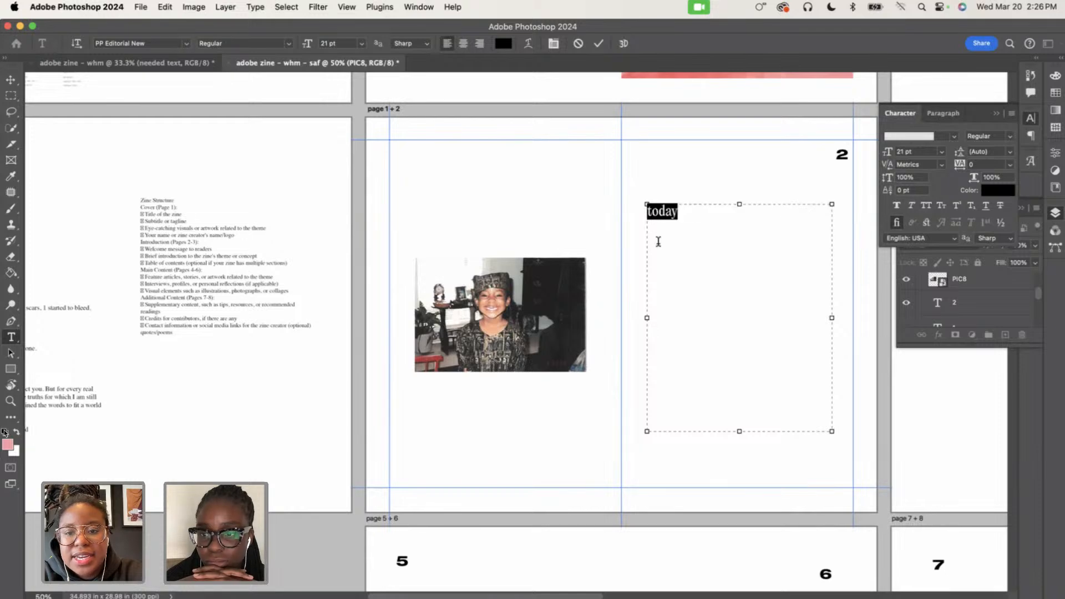
Continue the line after "today" with "i meet you here little" followed by the child's nickname
left_click(687, 218)
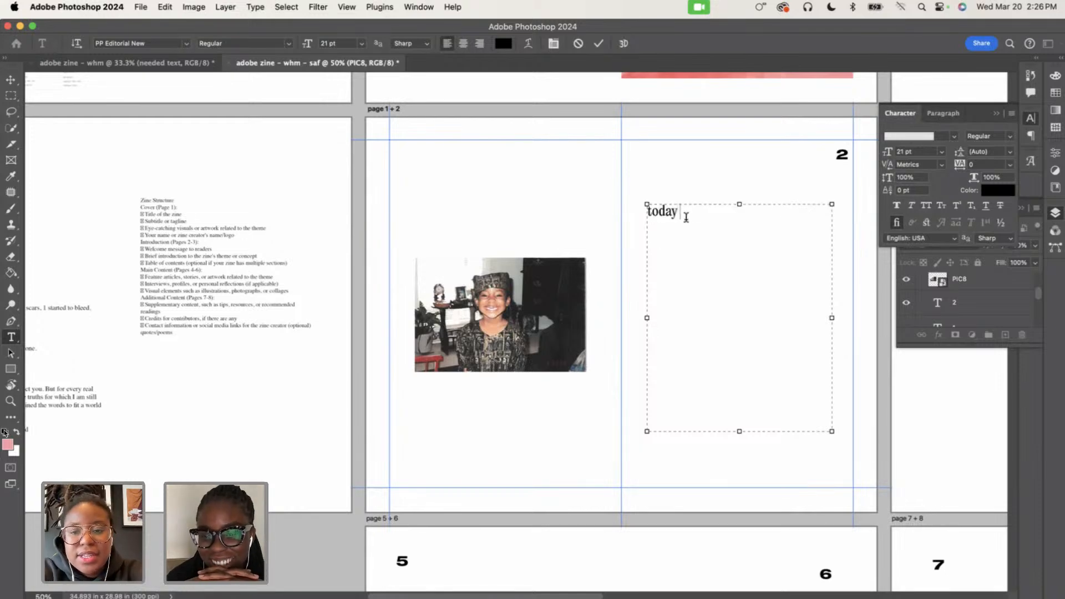
type("i")
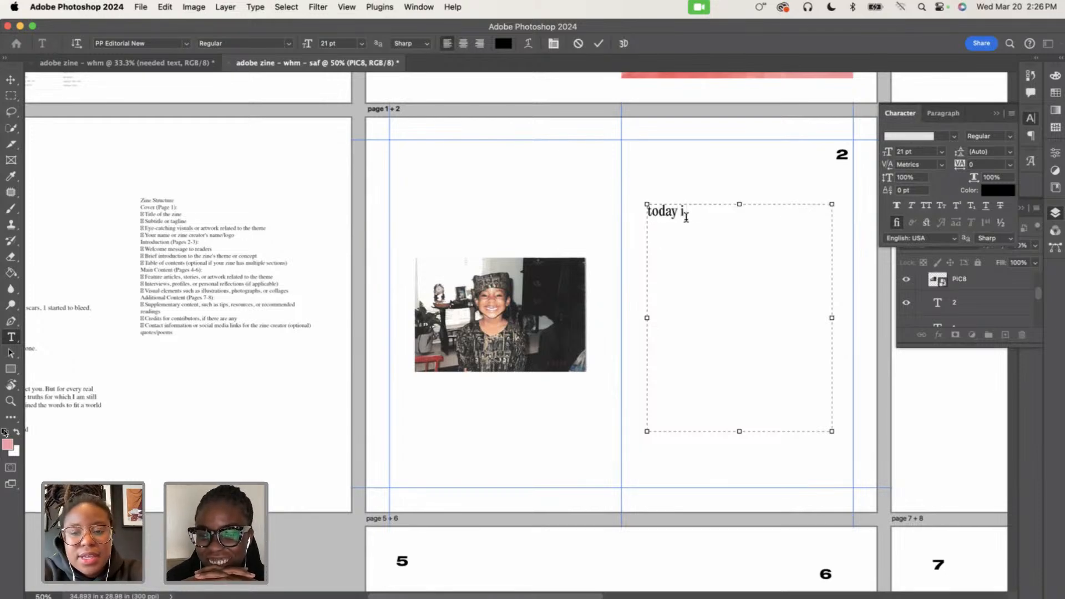
type(" meet you he")
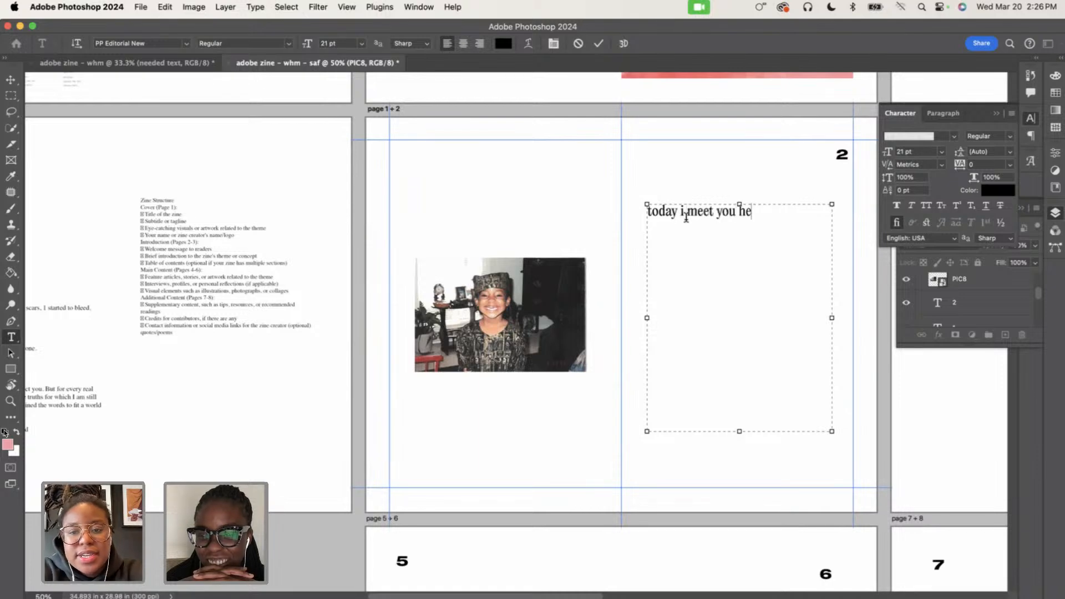
type("re little syd")
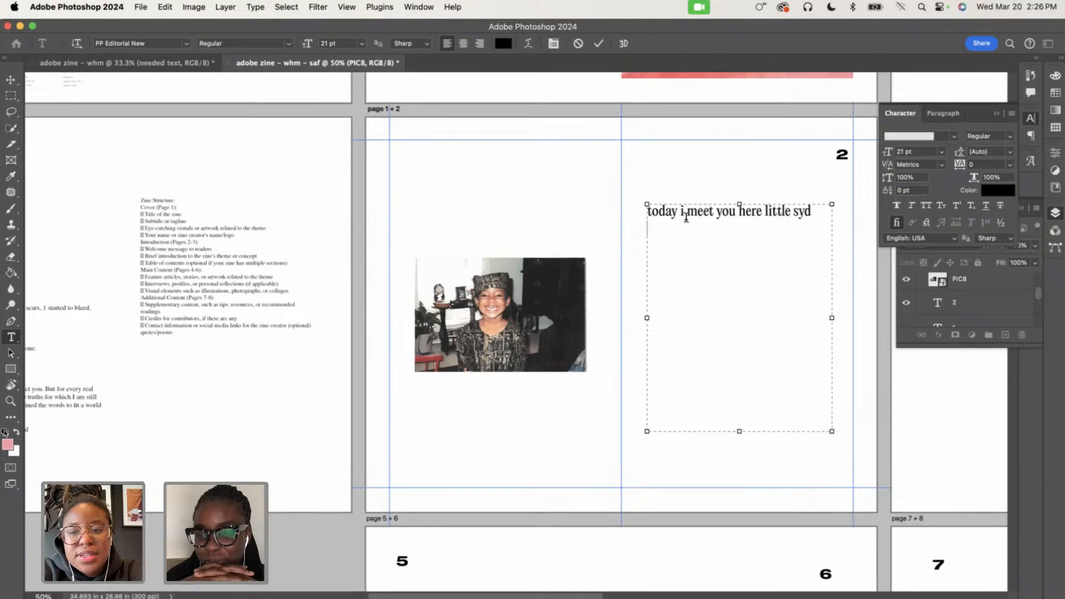
key("Return")
type("to th")
key("BackSpace")
key("BackSpace")
key("BackSpace")
key("BackSpace")
key("BackSpace")
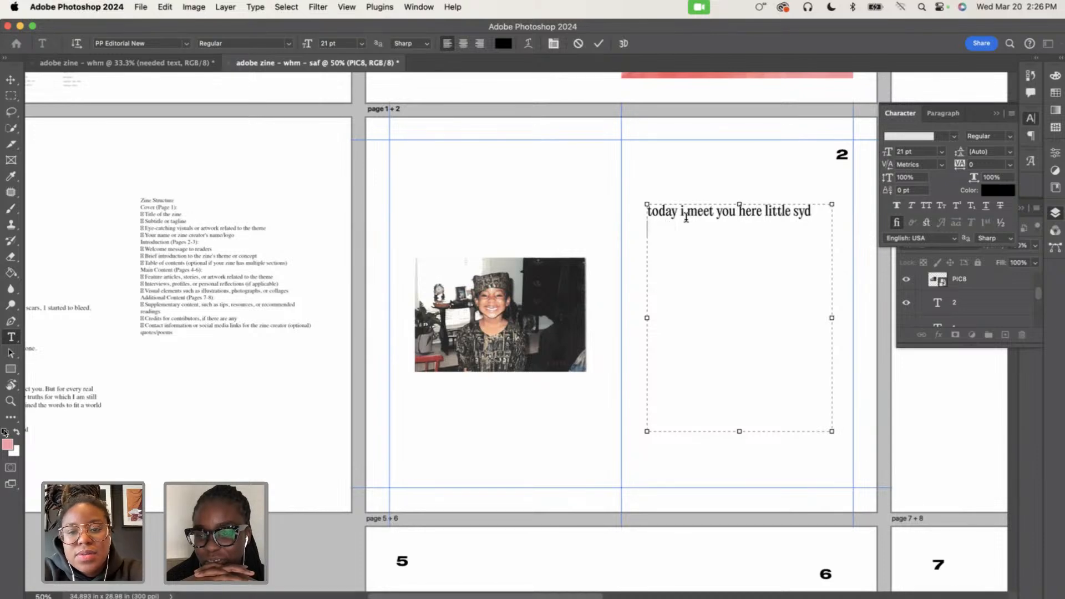
Extend the opening sentence on page 2 with "to show you your life beyond"
type("to os")
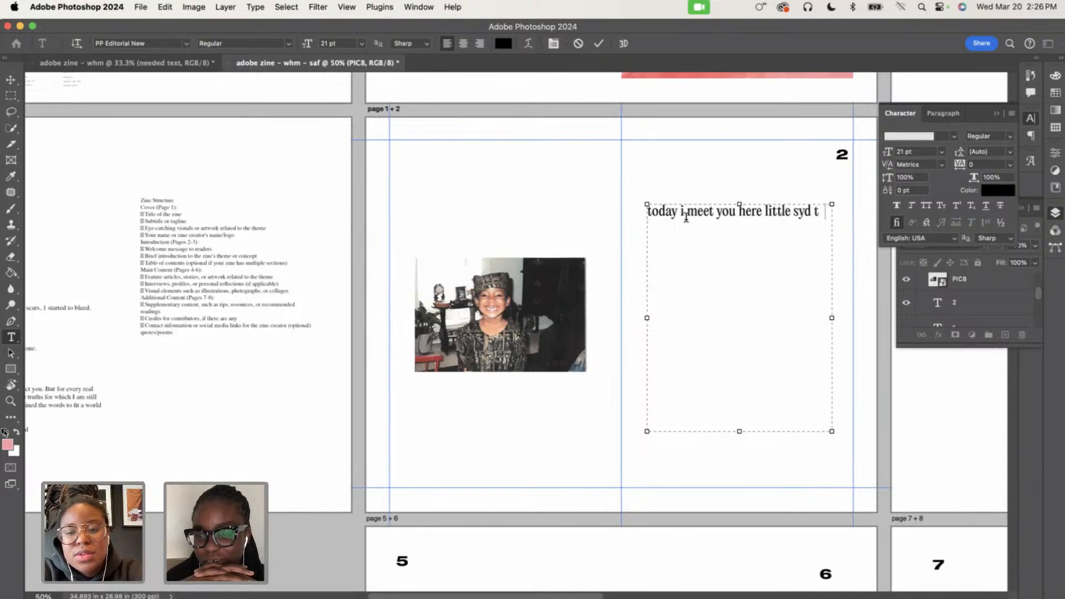
key("BackSpace")
key("BackSpace")
type("show y")
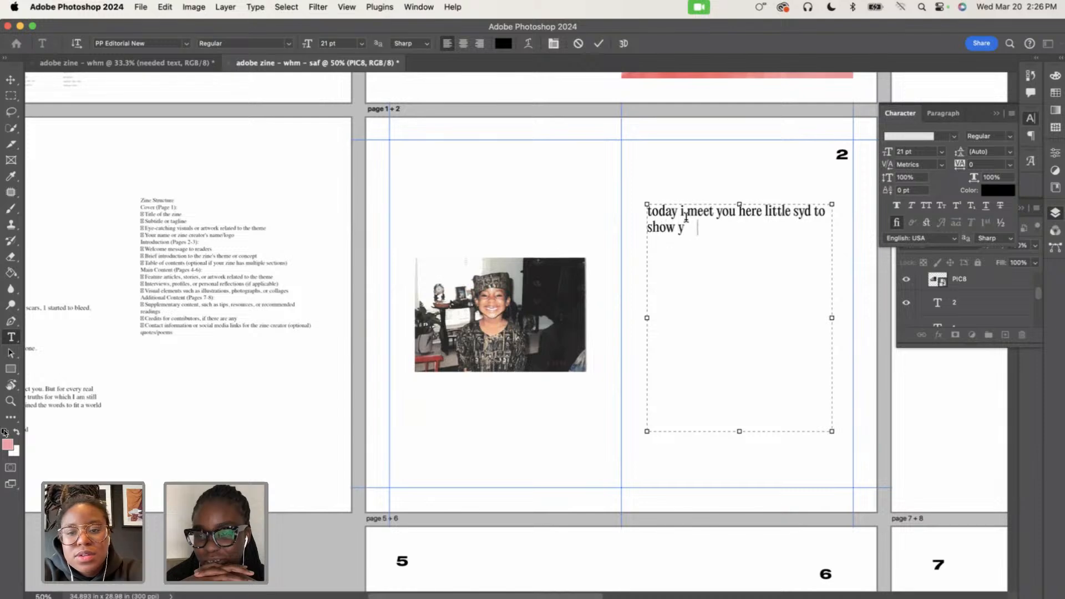
type("ou your ")
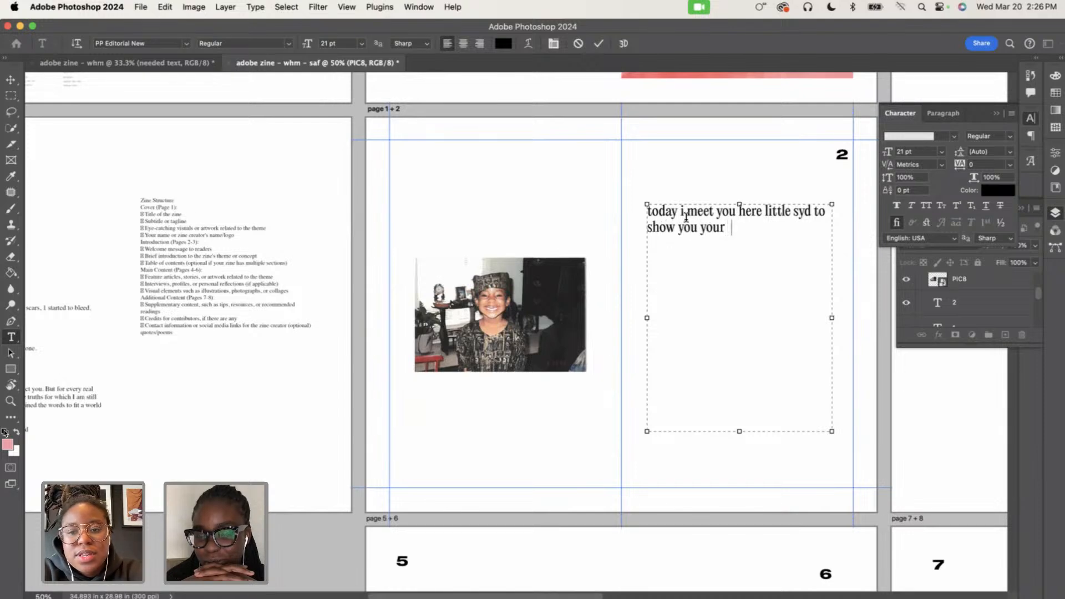
type("life beyond ")
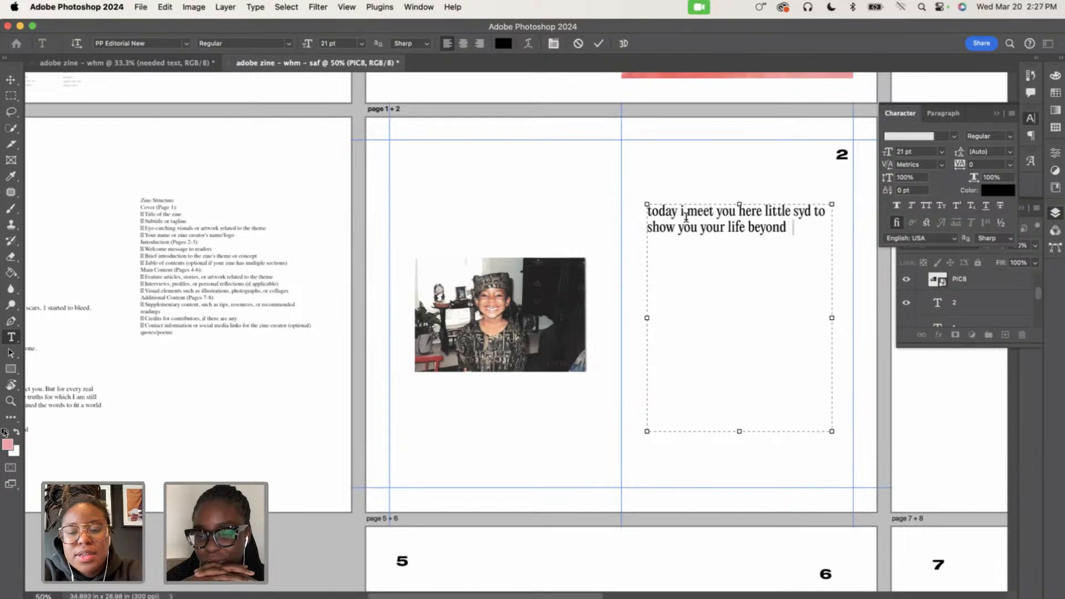
Finish the first sentence on page 2 with "imagination, the little one who grew up in tuskegee, alabama."
type("imaginat")
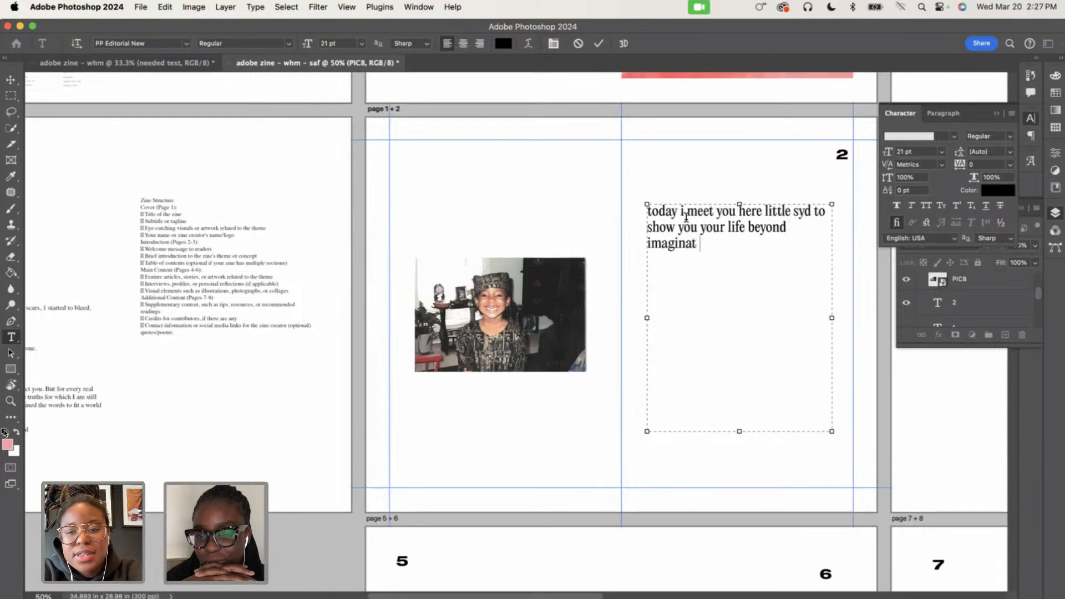
type("ion, the li")
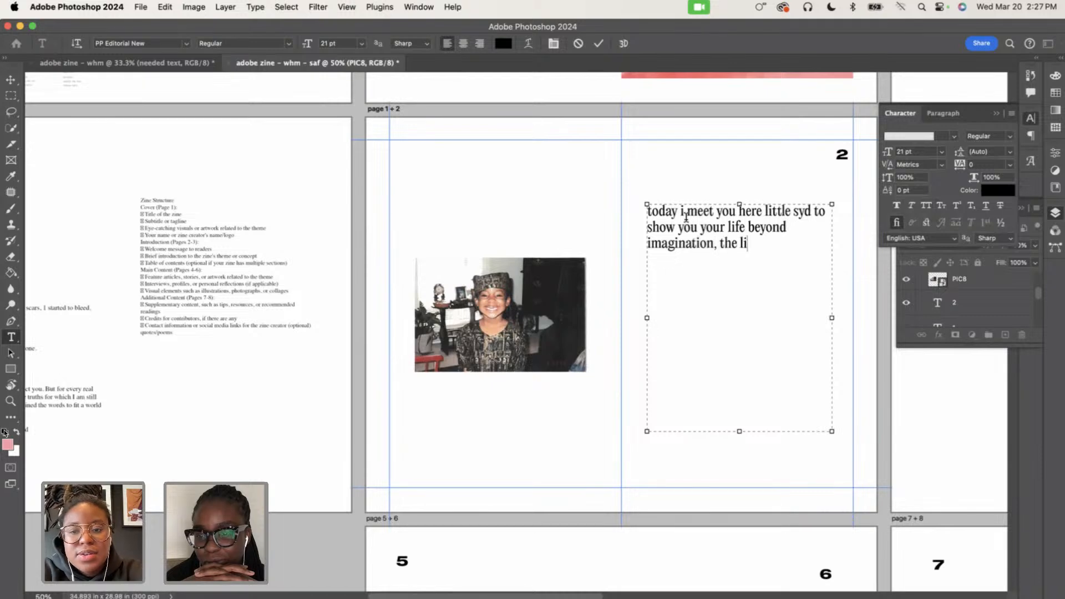
type("ttle who gre")
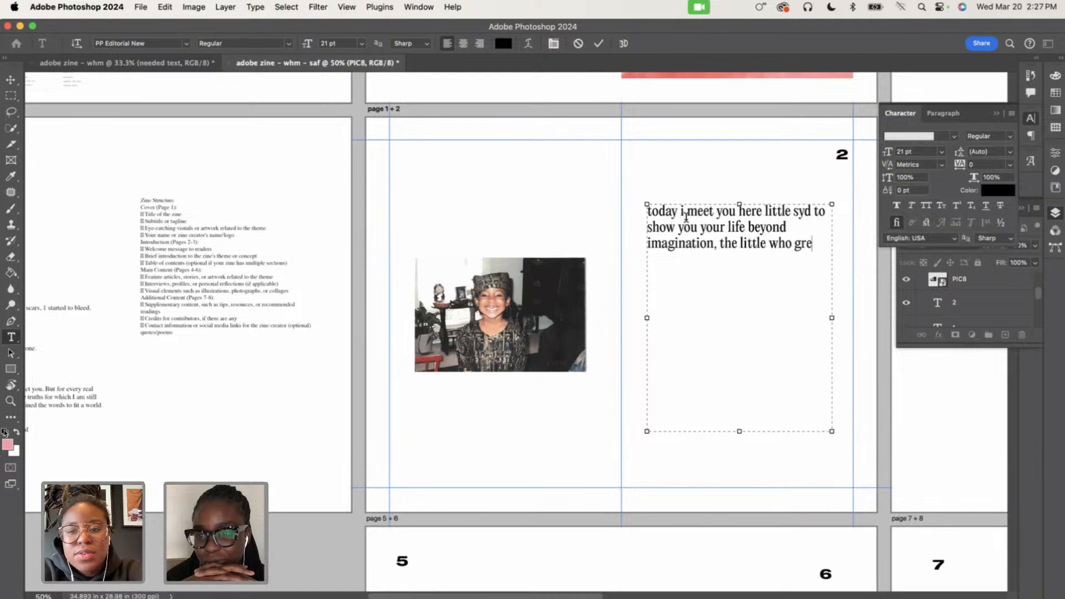
type("w up ")
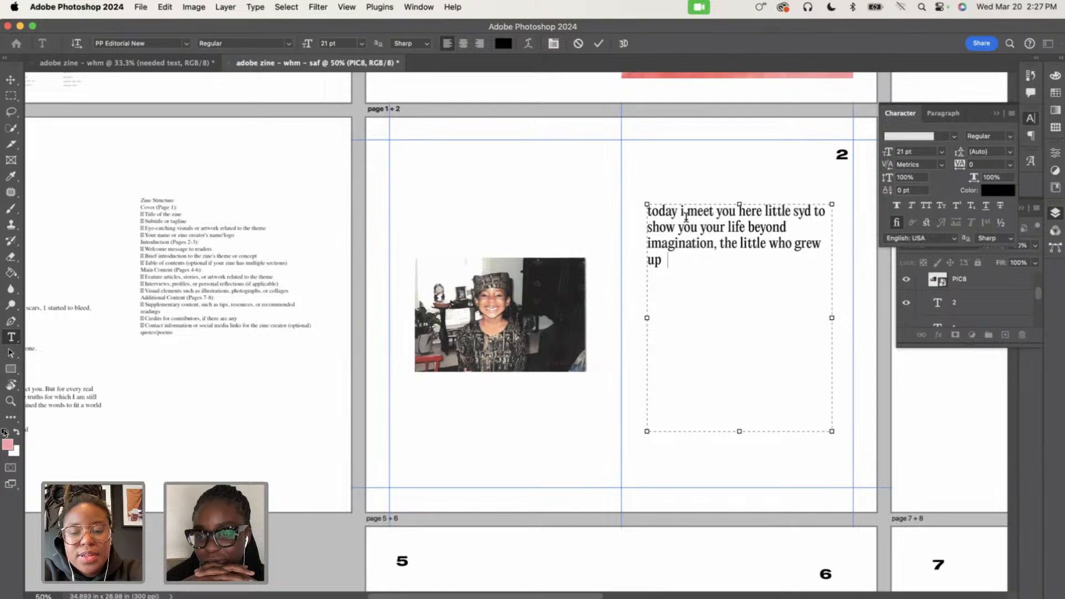
type("in tuske")
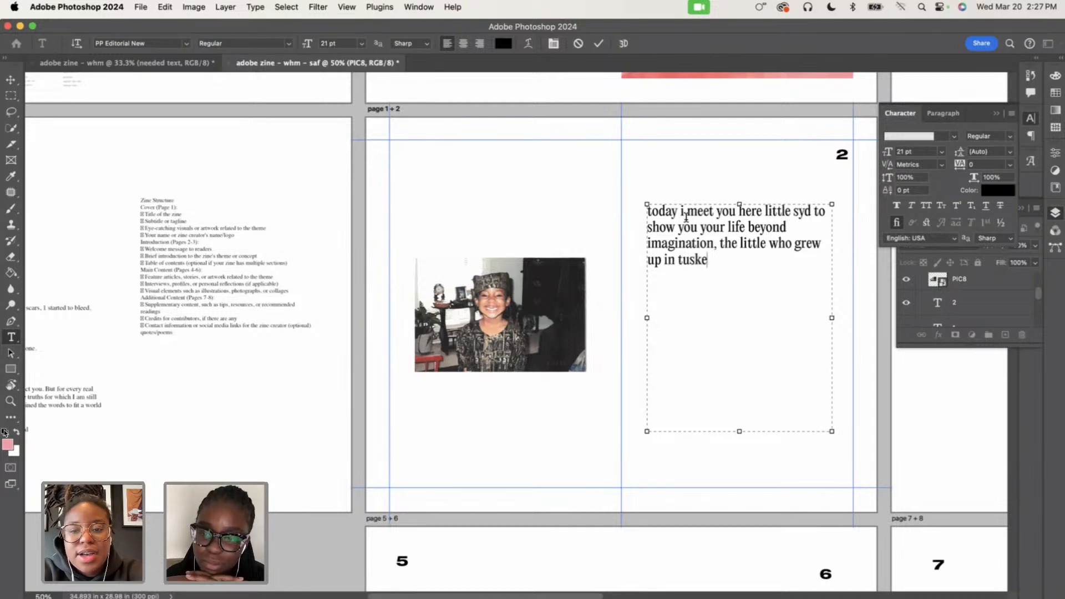
type("gee, alba")
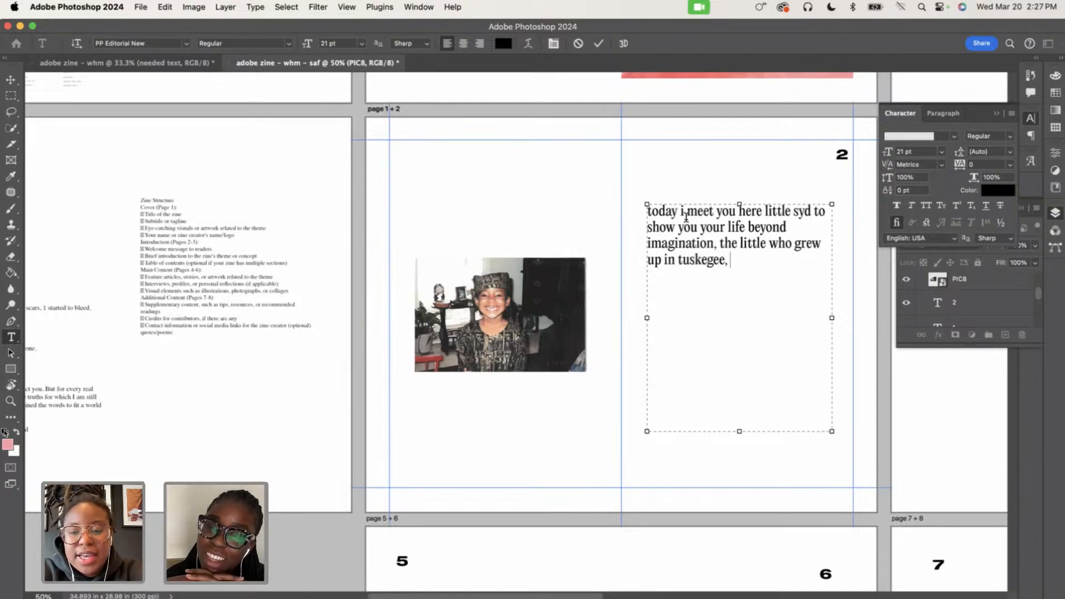
key("BackSpace")
key("BackSpace")
key("BackSpace")
key("BackSpace")
key("BackSpace")
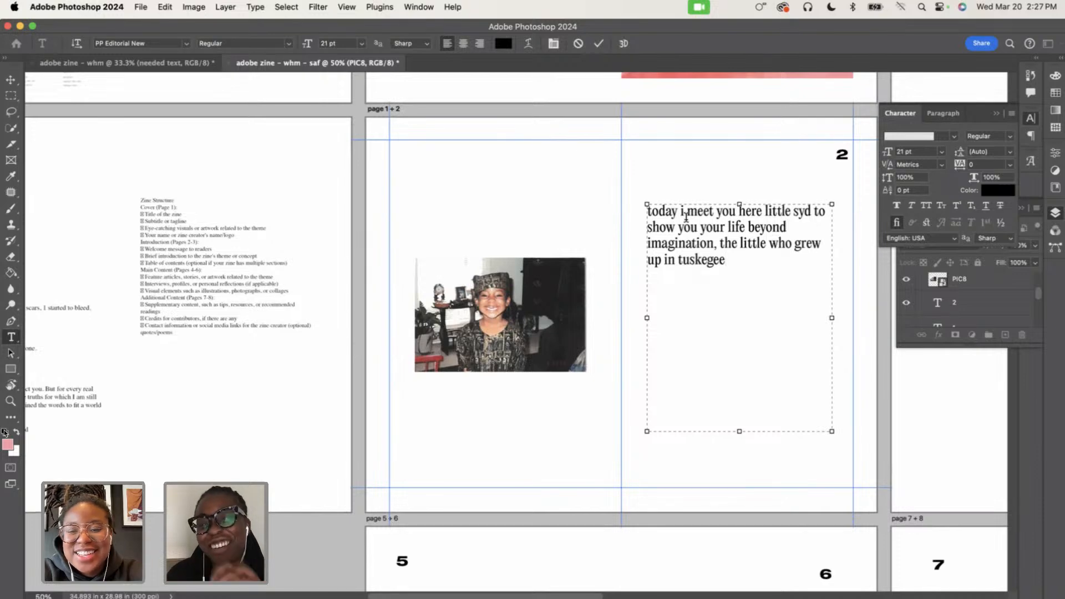
type(", alabama")
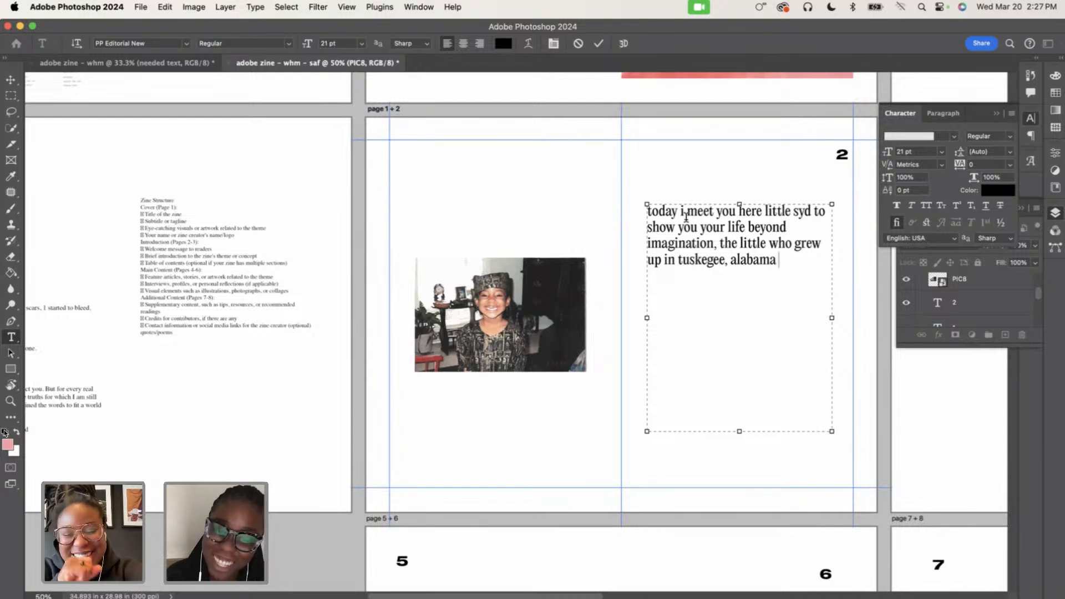
type(".")
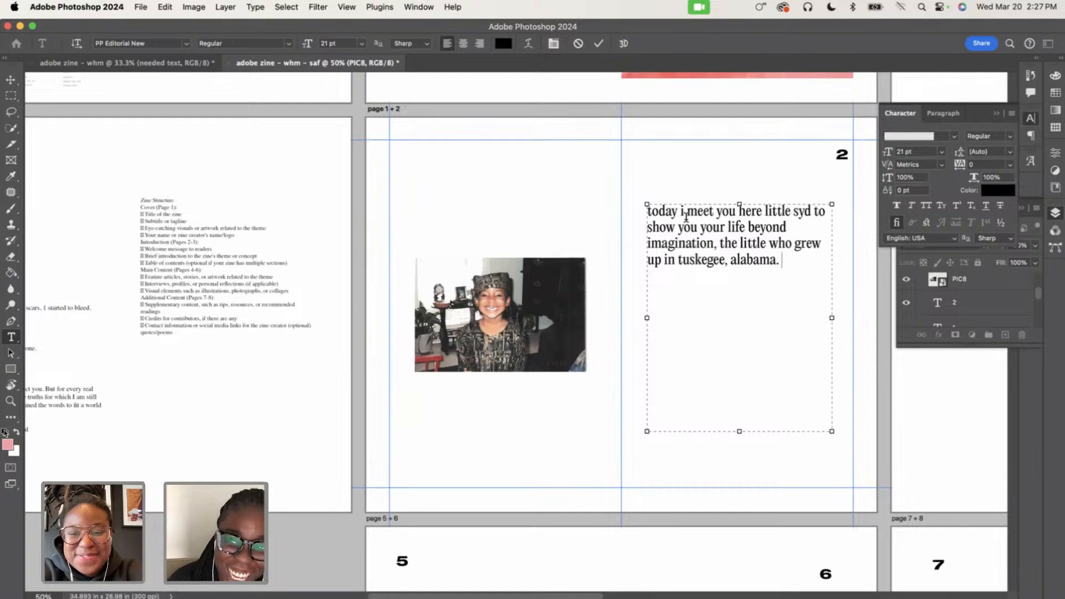
left_click(771, 243)
type("one ")
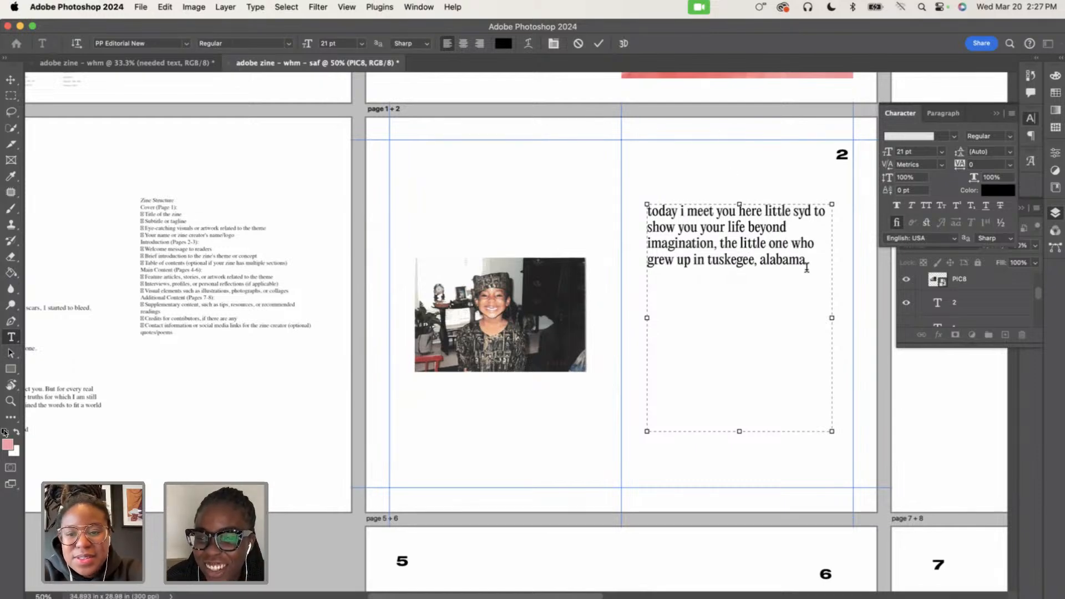
Continue the page 2 text after "alabama." with "you have traveled near and far to be reminded of"
type("you")
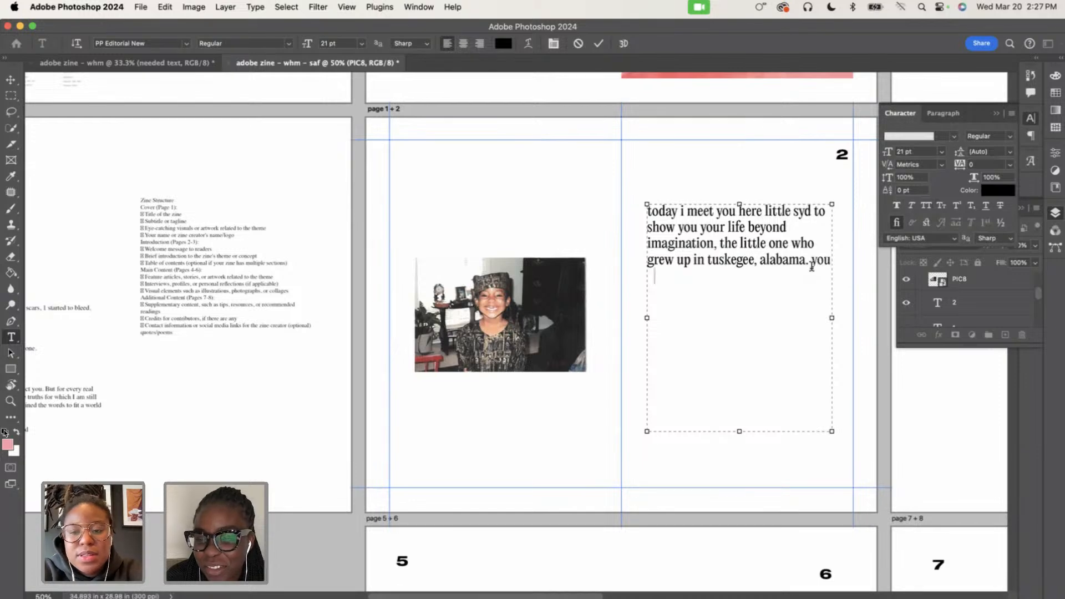
type(" have trav eled ")
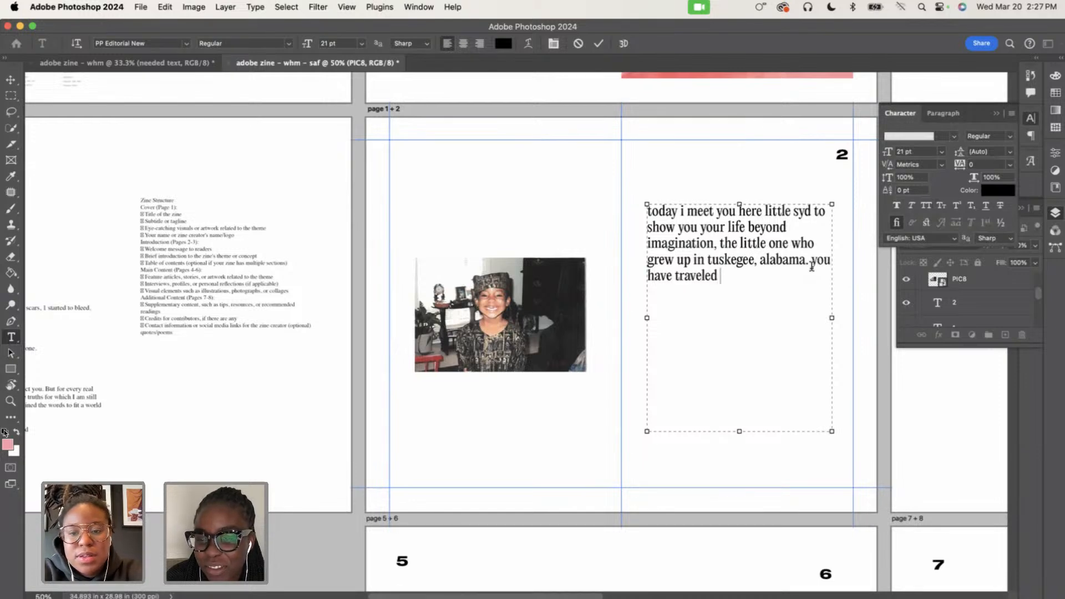
type("near and f")
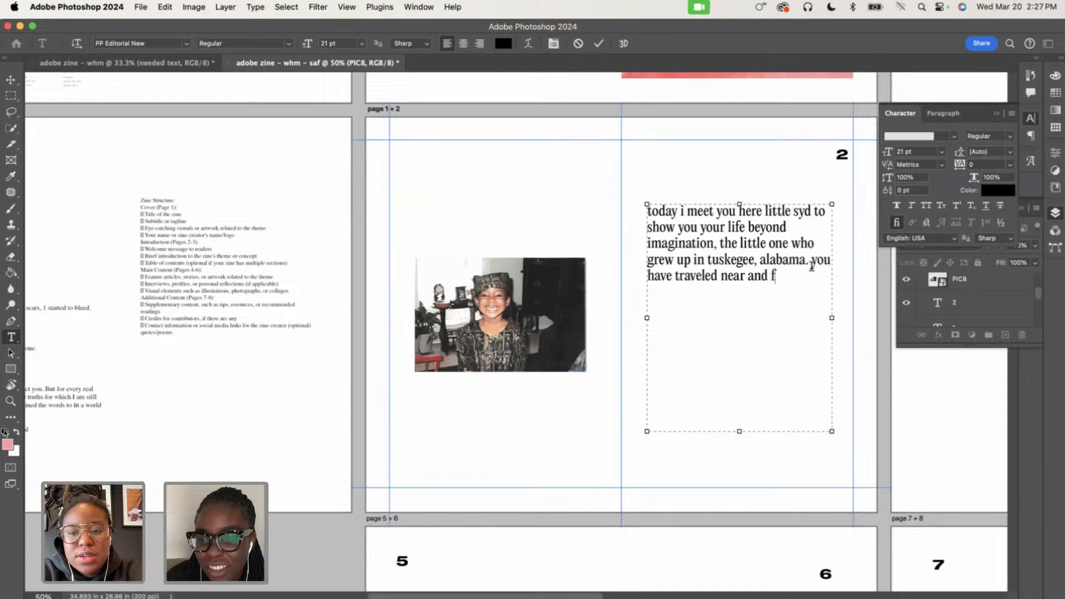
type("ar to be ")
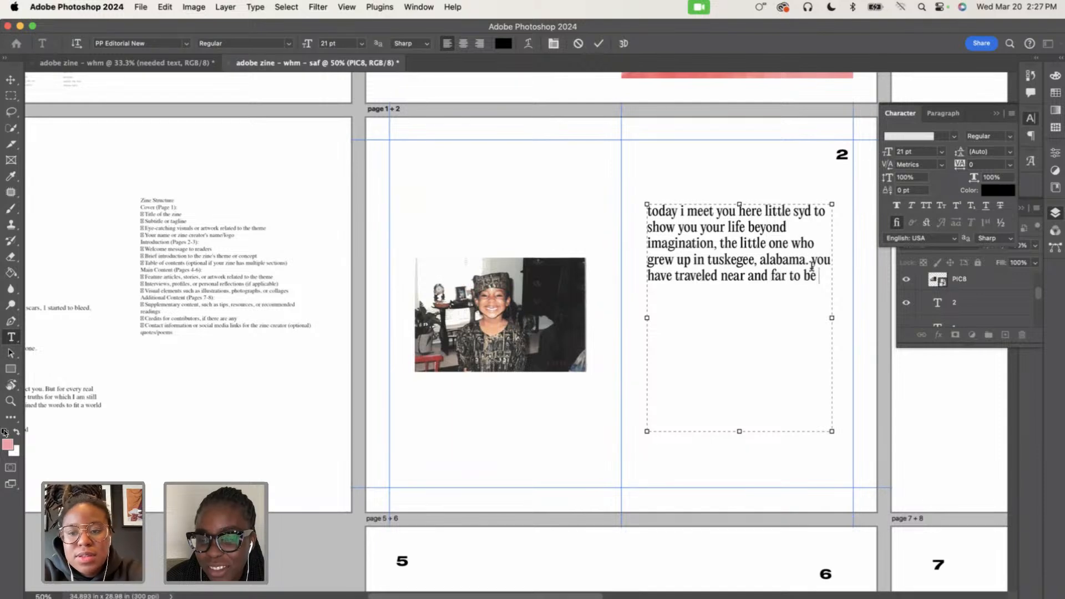
type("remind in")
key("BackSpace")
key("BackSpace")
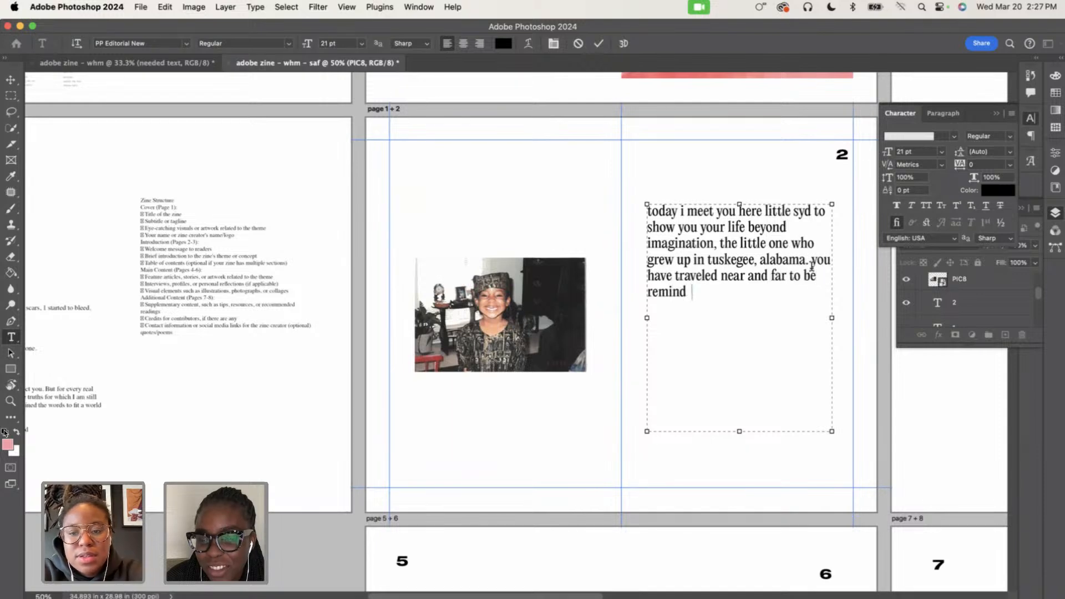
type("ed of ")
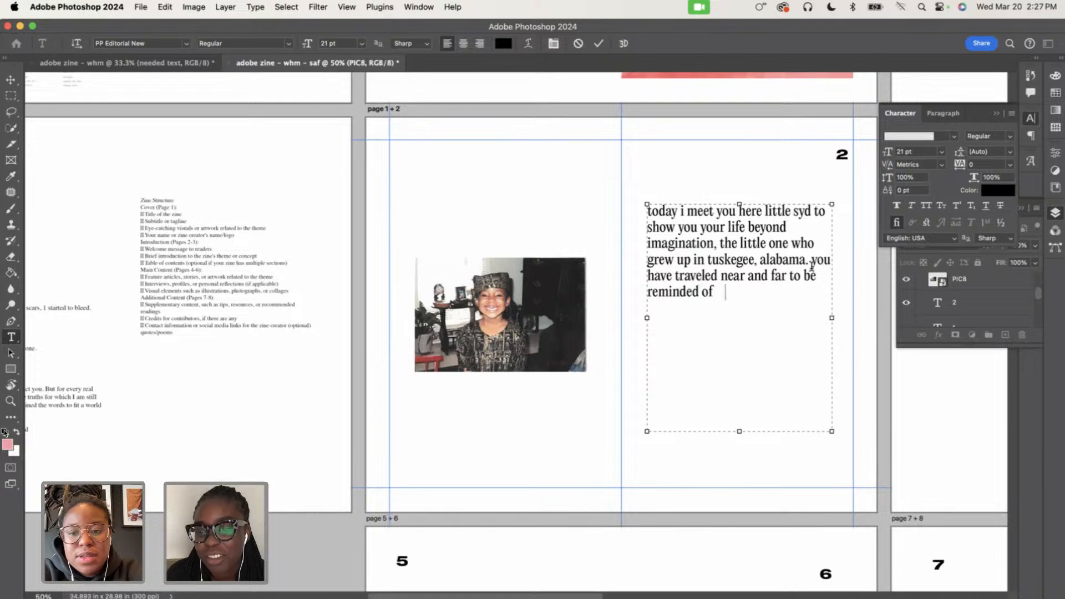
Extend the page 2 sentence with "where you come from and the women who have gone before you to clear"
type("where you come ")
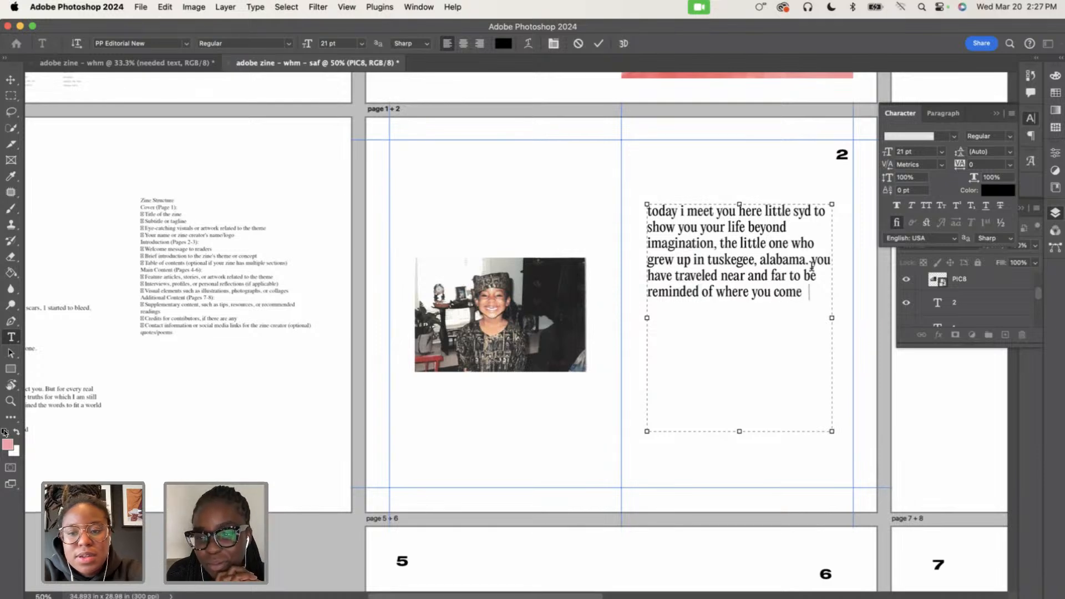
type("from and the wome")
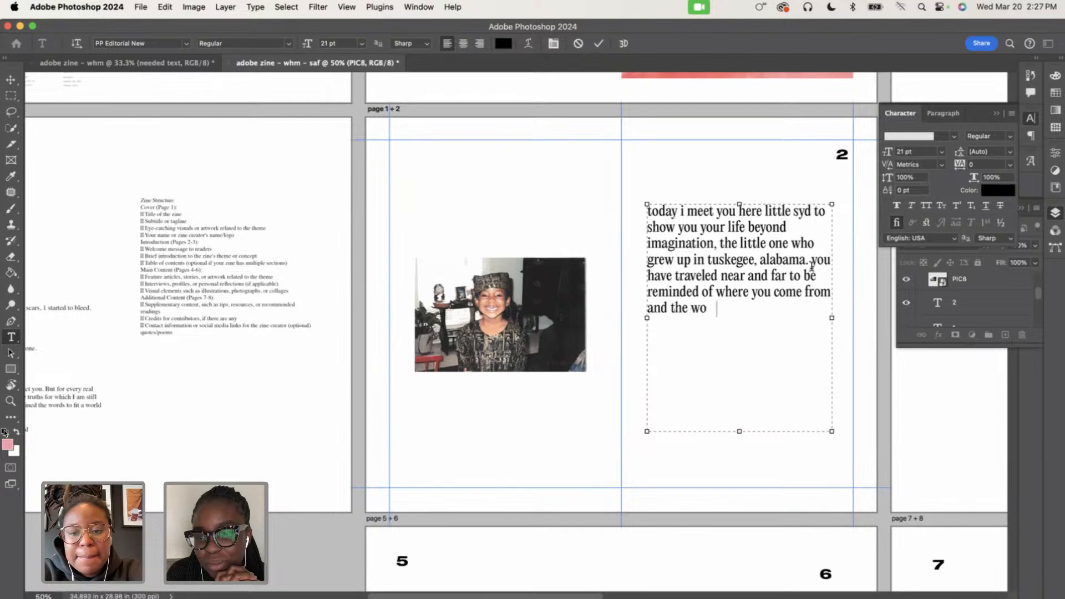
key("BackSpace")
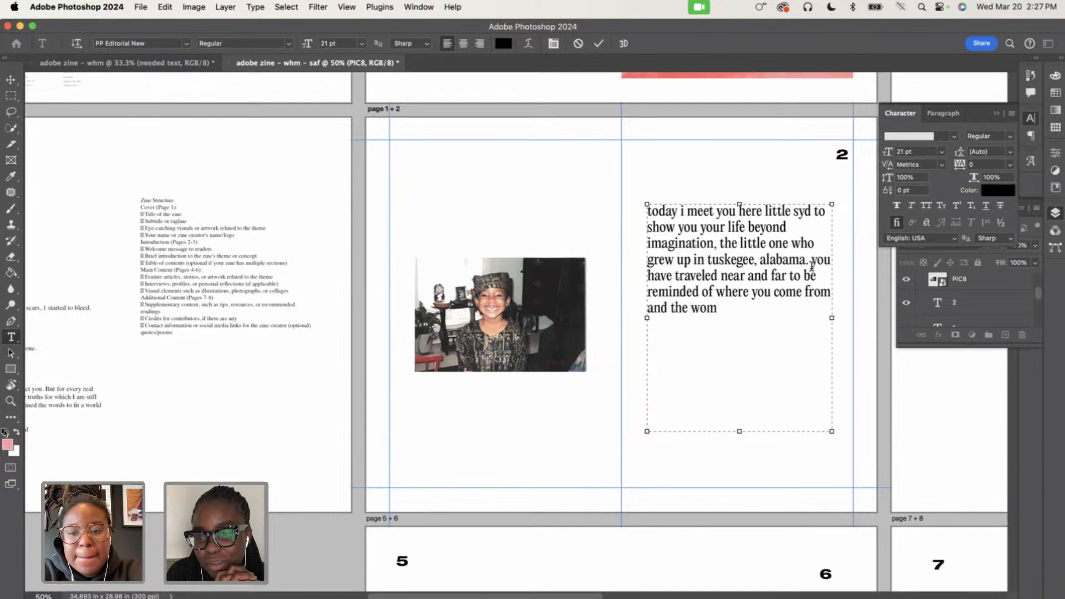
type("en who hav")
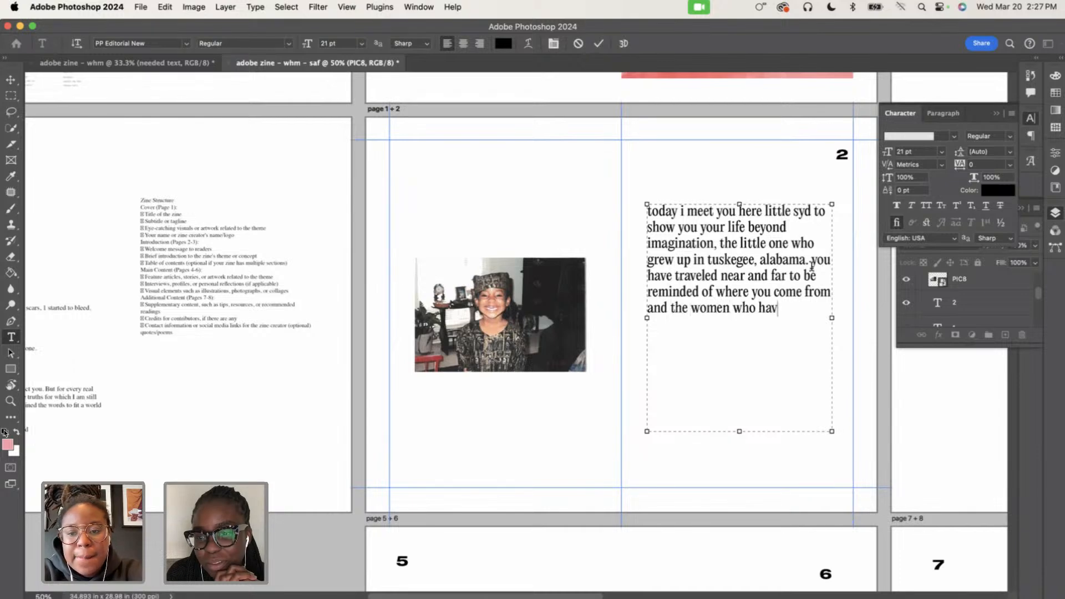
type("e gone before ")
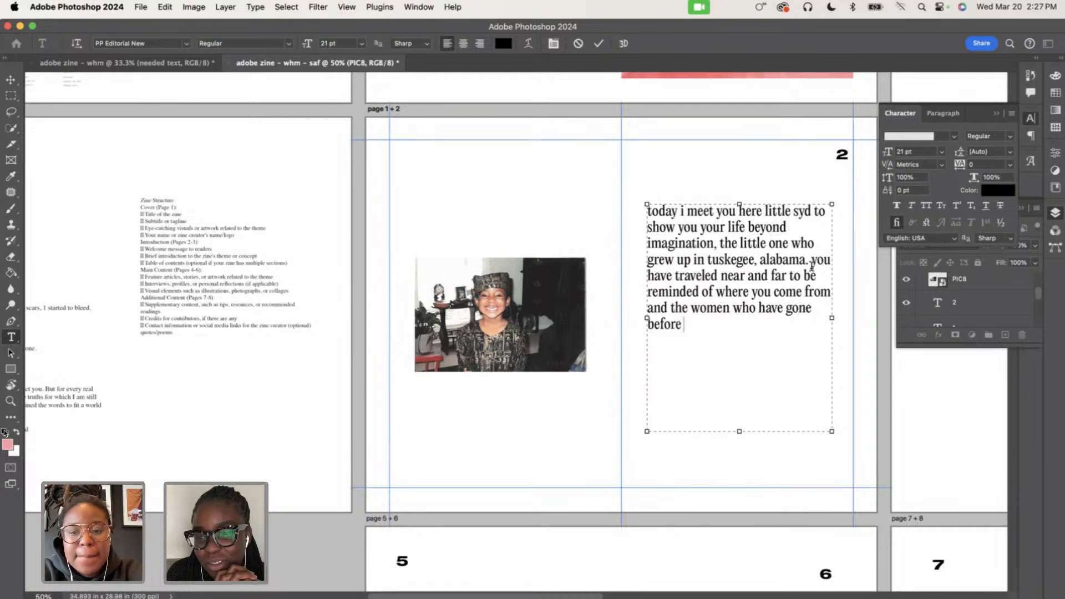
type("you")
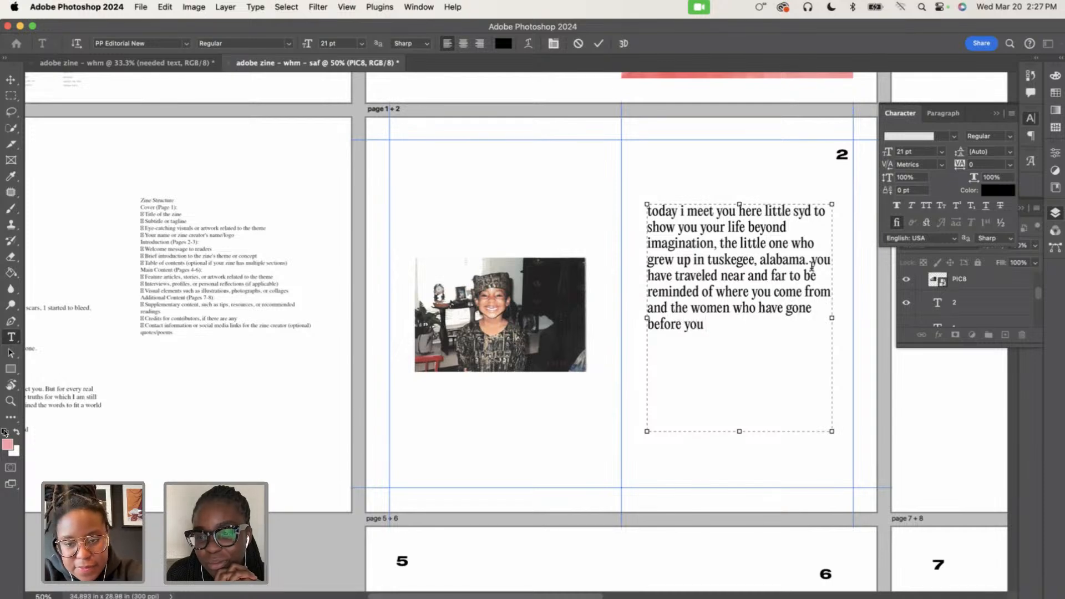
type(" t")
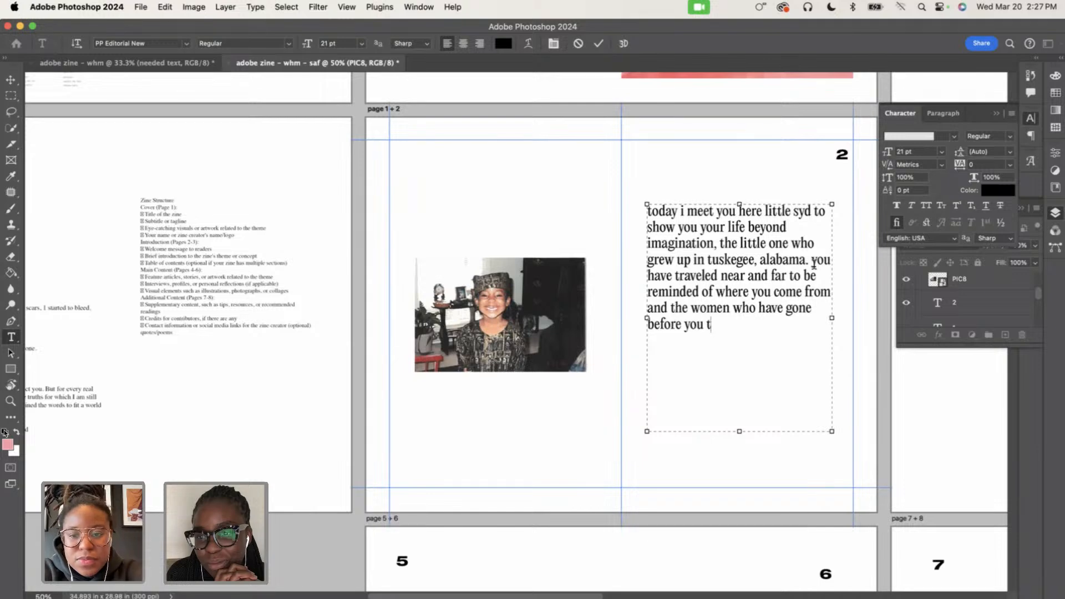
type("o clear")
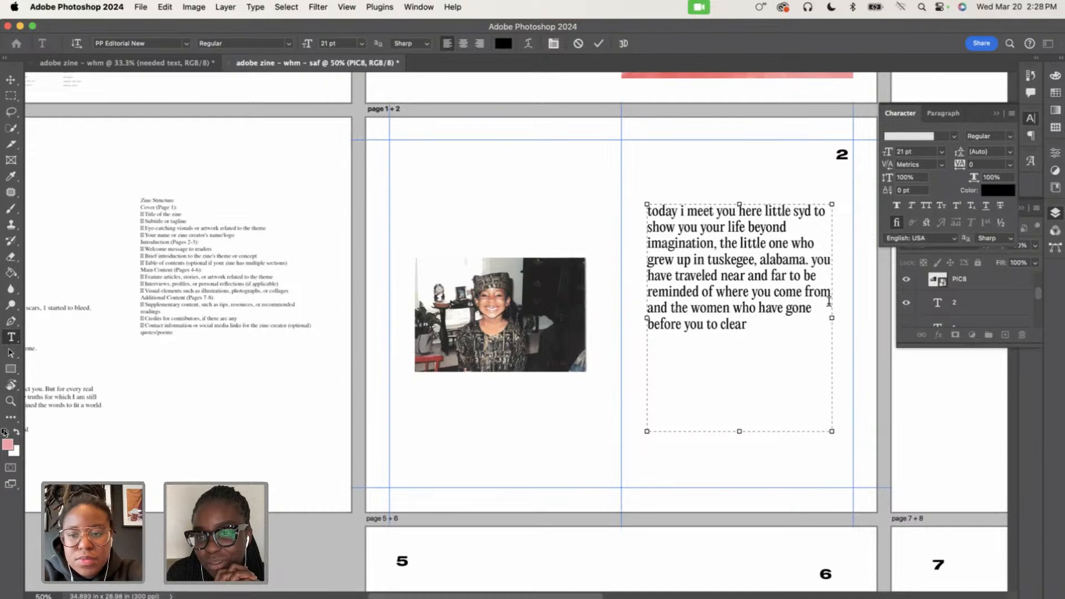
Insert a period after "where you come from" and finish the page 2 sentence with "your path so you can soar."
type(".")
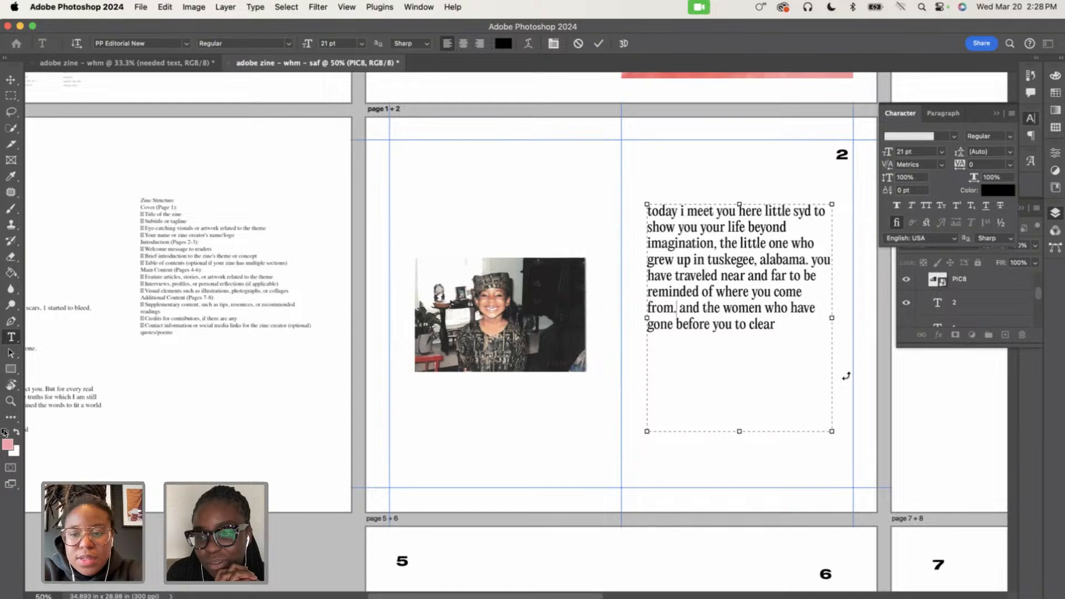
left_click(782, 326)
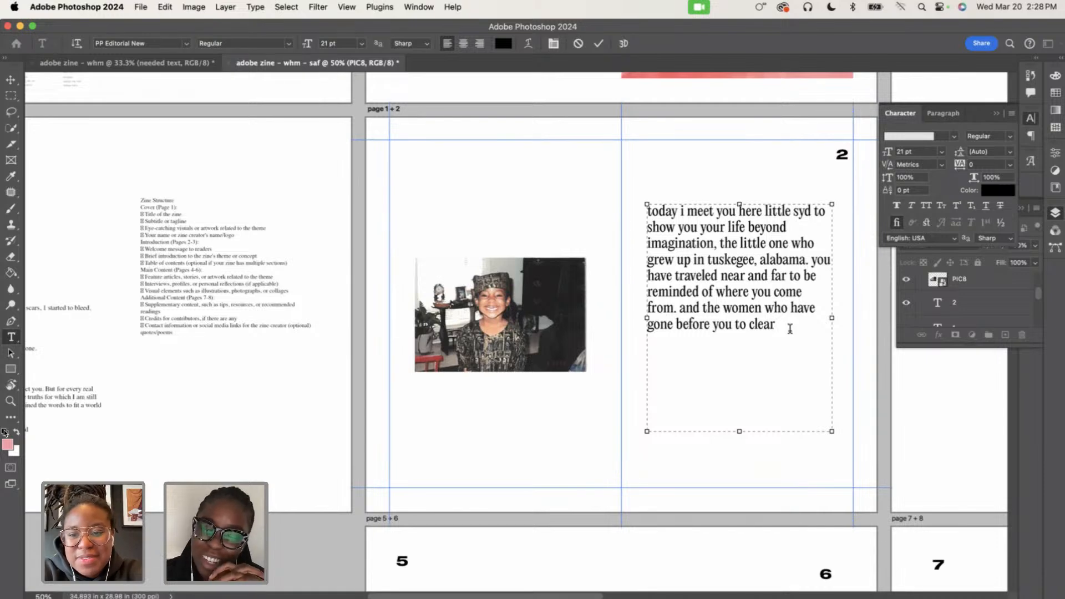
type("you to clear you")
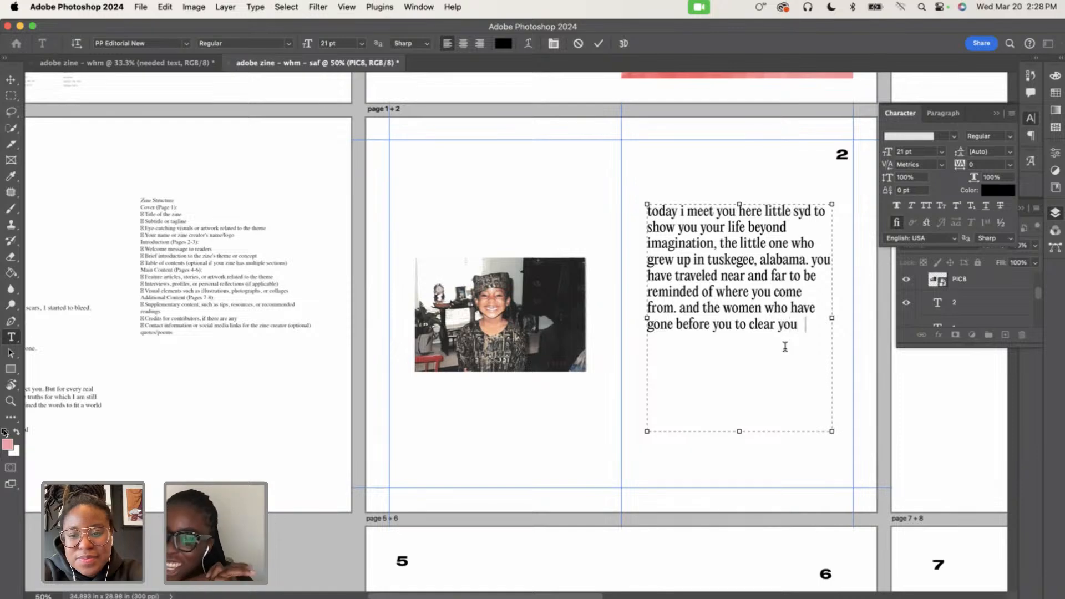
type("r path so y")
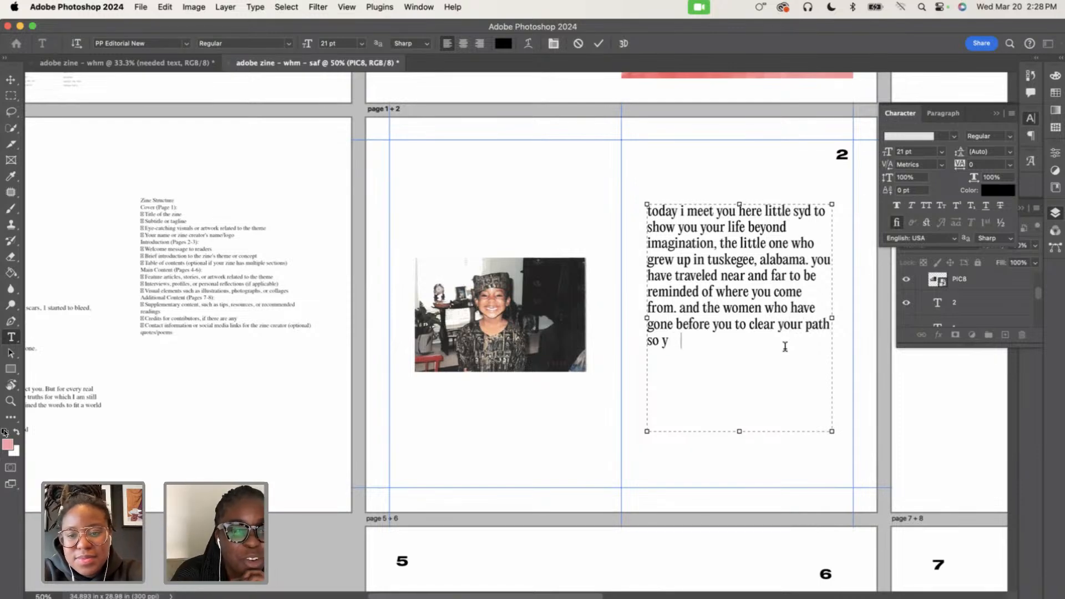
type("ou can soar")
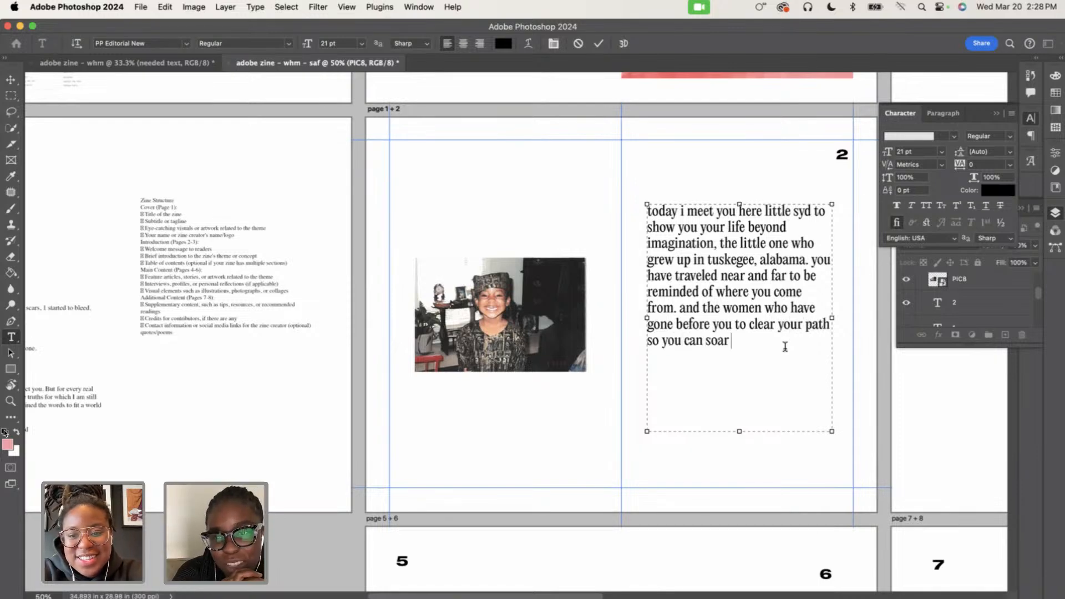
type(".")
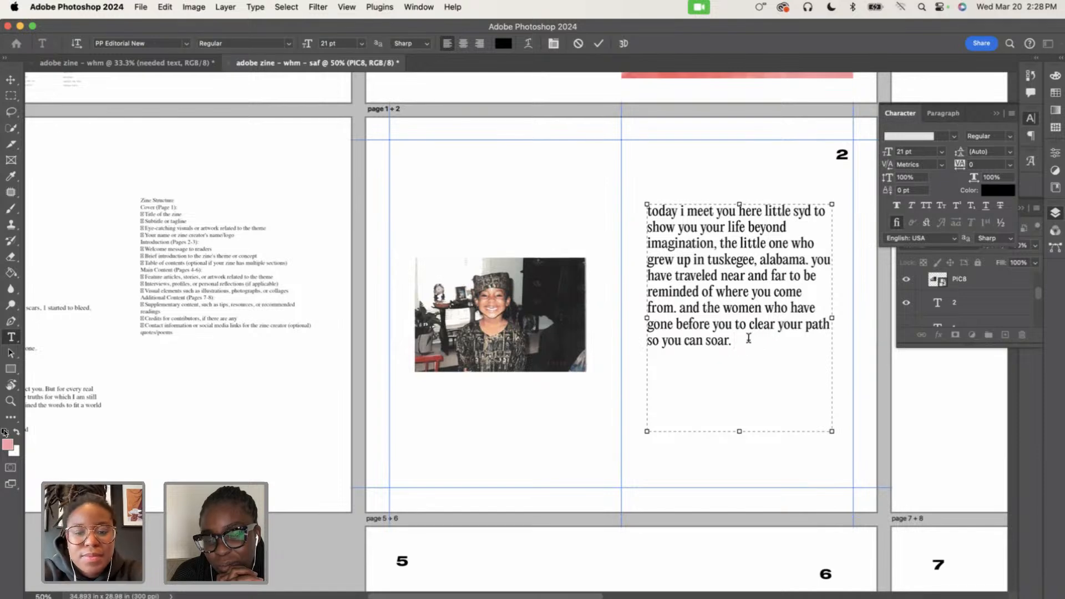
Add the closing sentence "open your eyes wide as we explore a pictoral ride." to the page 2 text
type("open y")
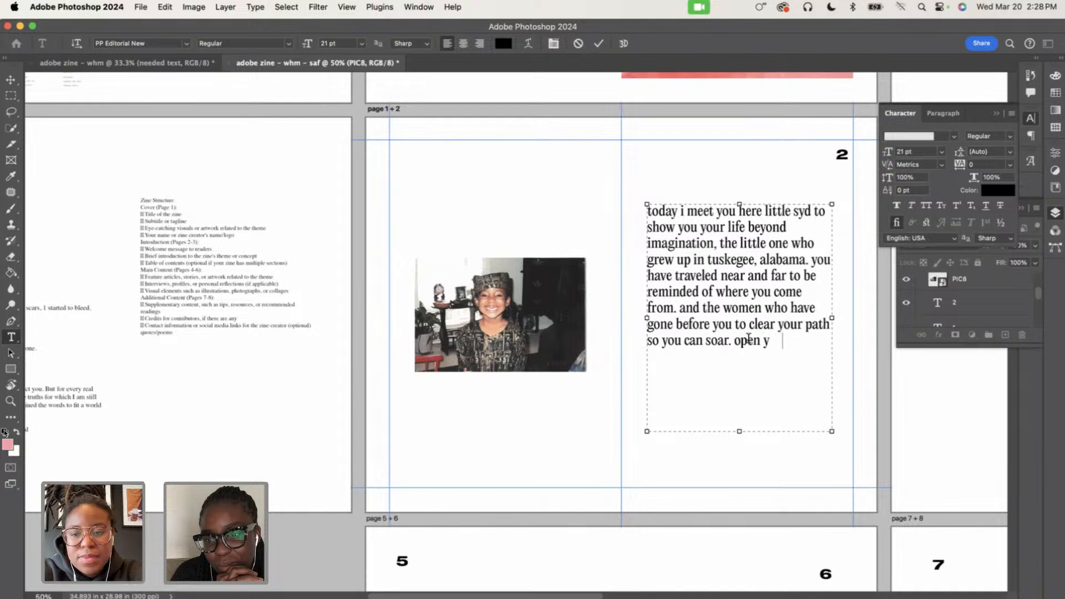
type("our eyes wide ")
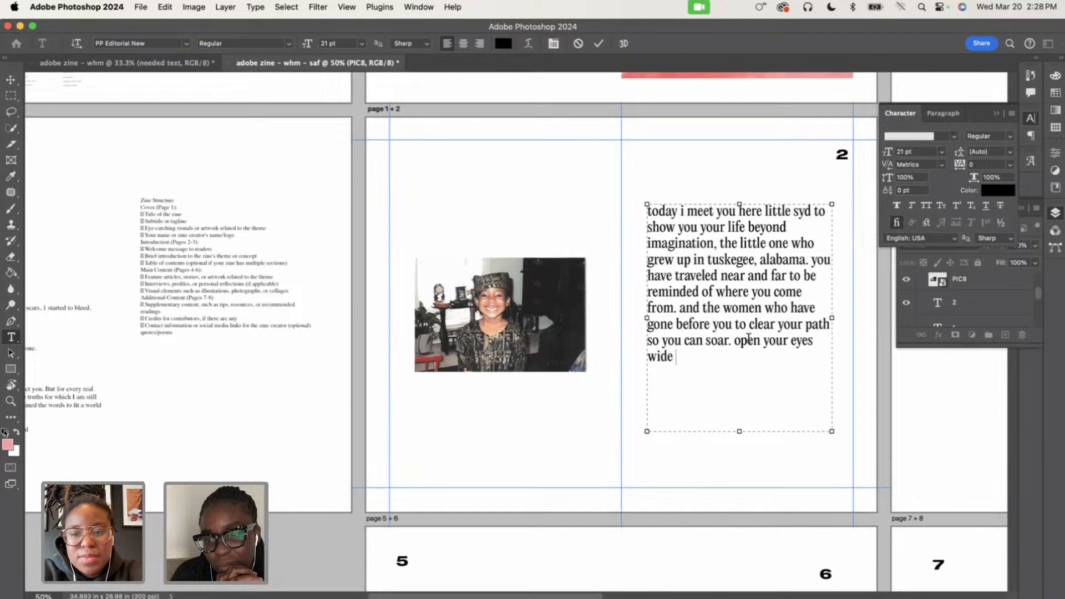
type("as we ")
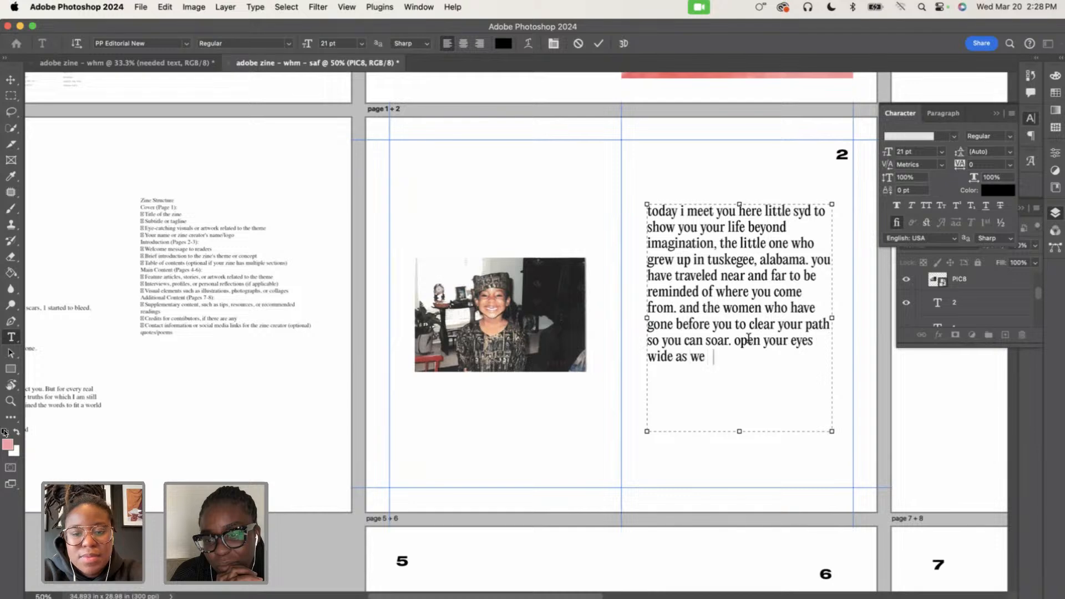
type("expolore")
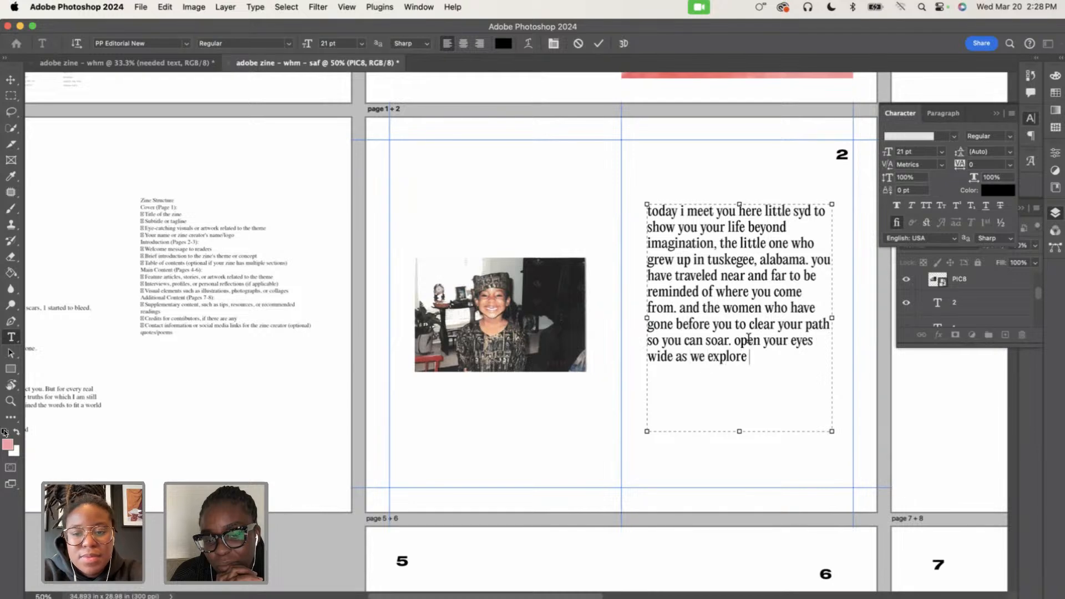
type(" this")
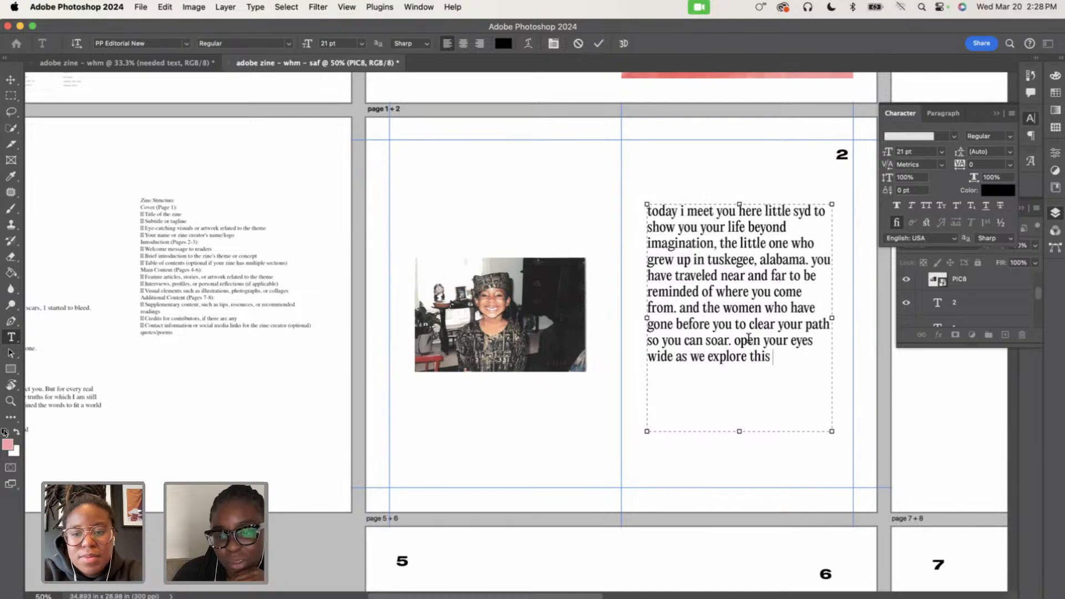
key("BackSpace")
key("BackSpace")
key("BackSpace")
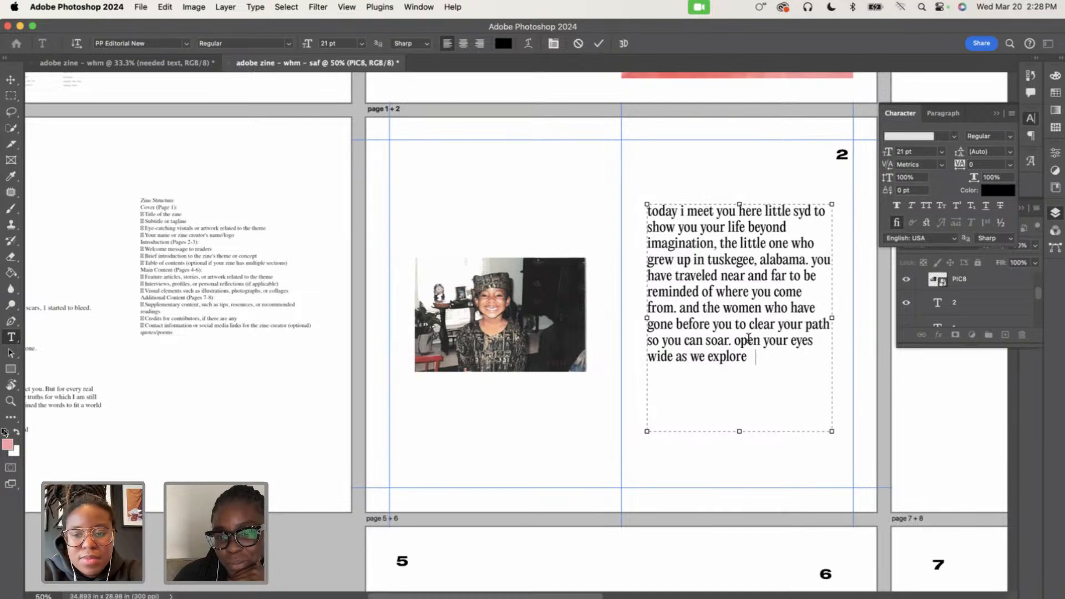
type("a pict")
key("BackSpace")
type("oral")
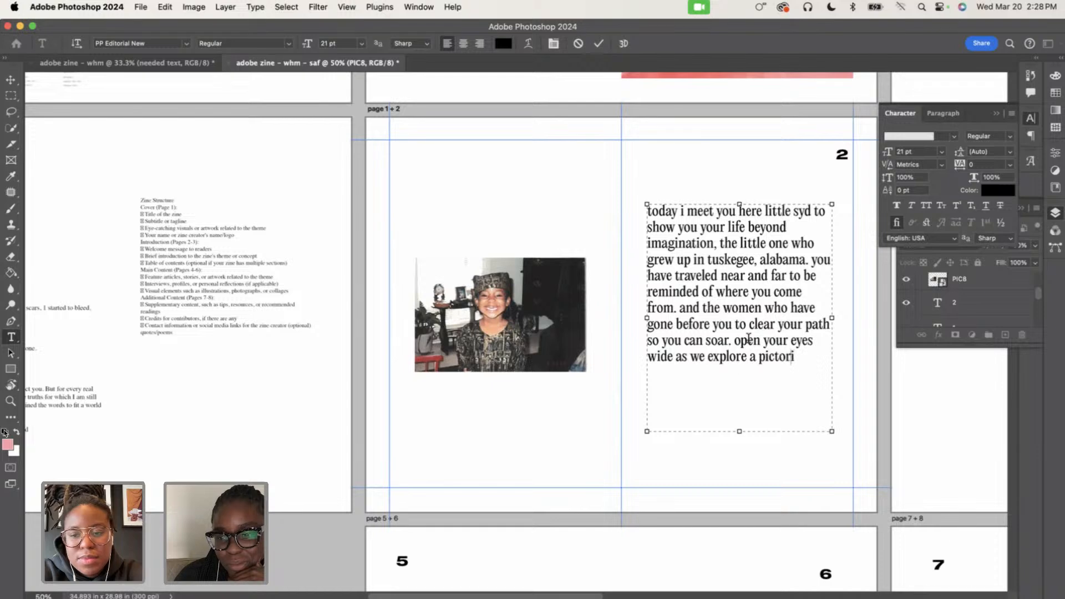
type(" ride.")
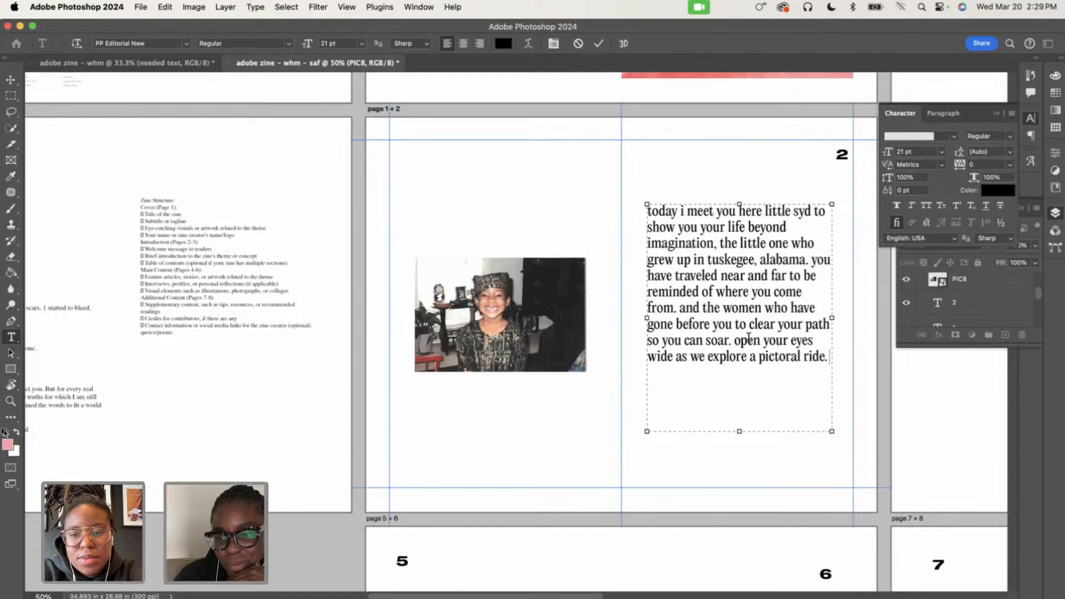
Fully justify all of the page 2 body text and shorten its text box to end just below the last line
key("super+a")
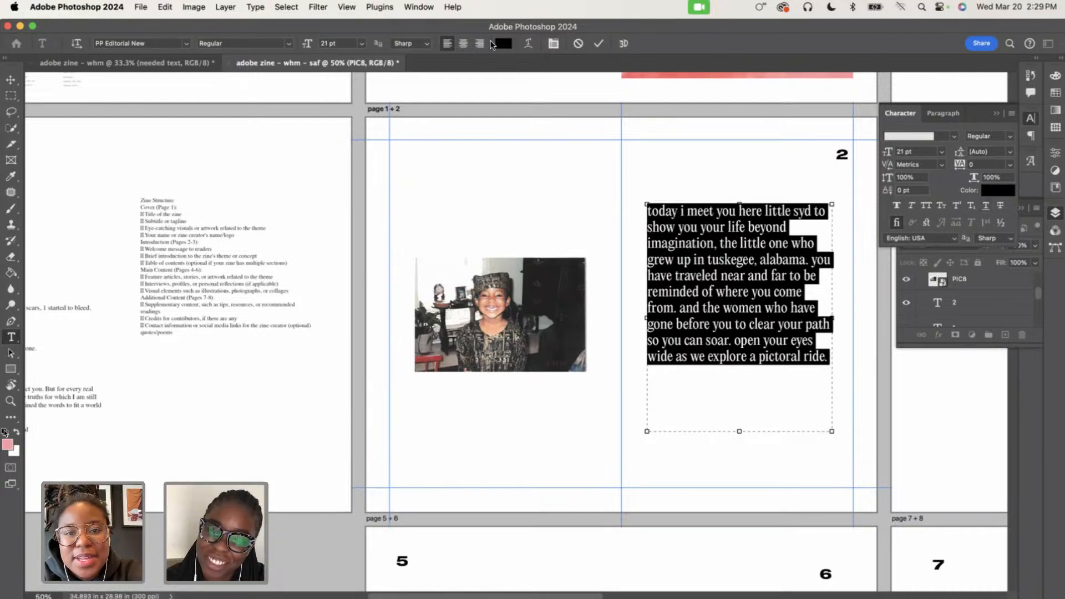
left_click(549, 45)
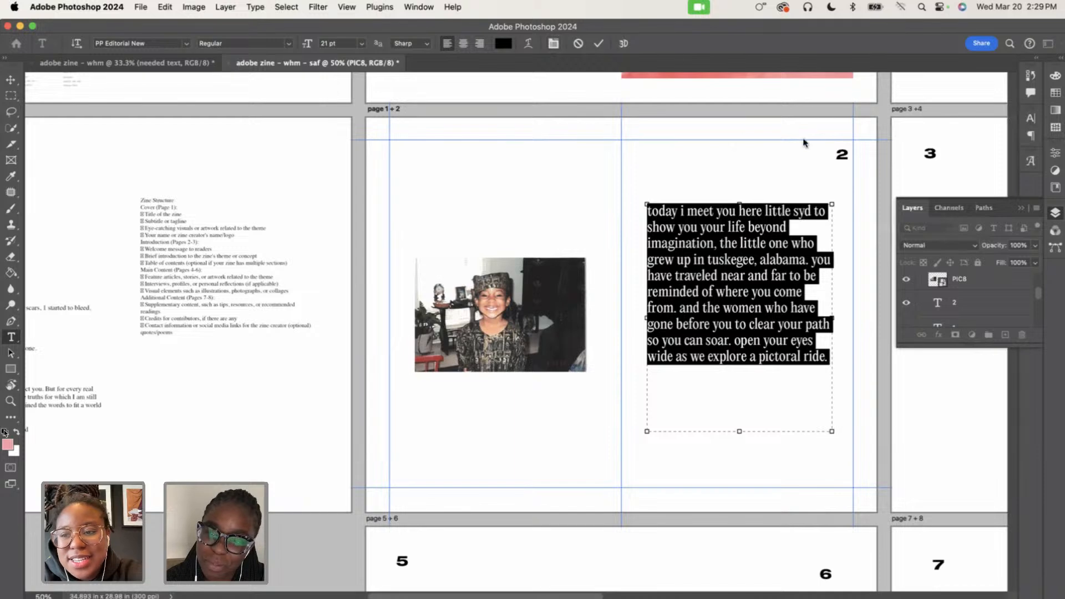
left_click(552, 45)
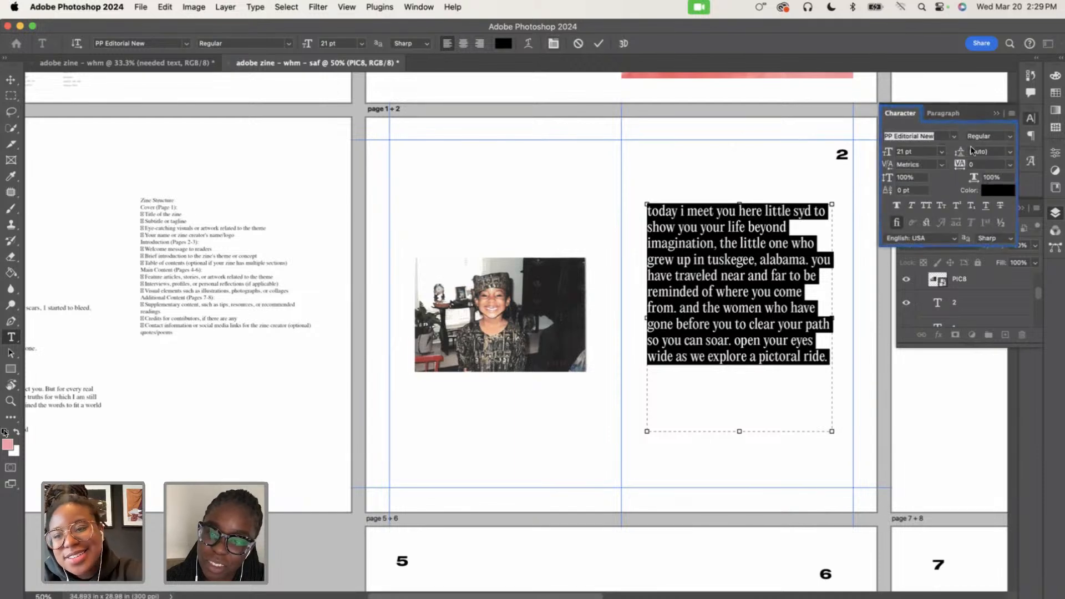
left_click(946, 112)
left_click(996, 136)
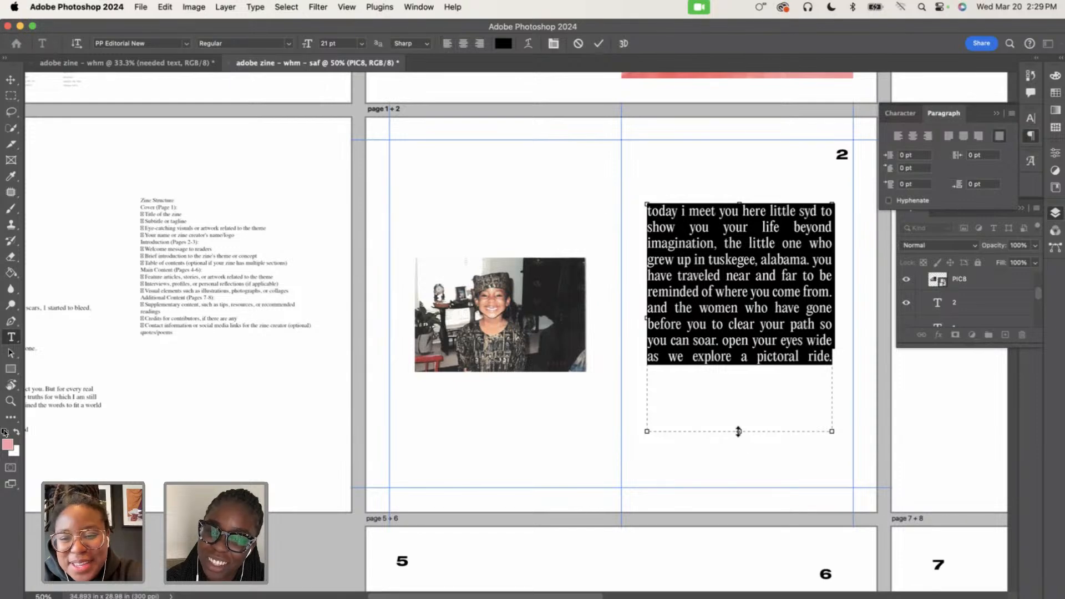
left_click_drag(747, 432, 733, 368)
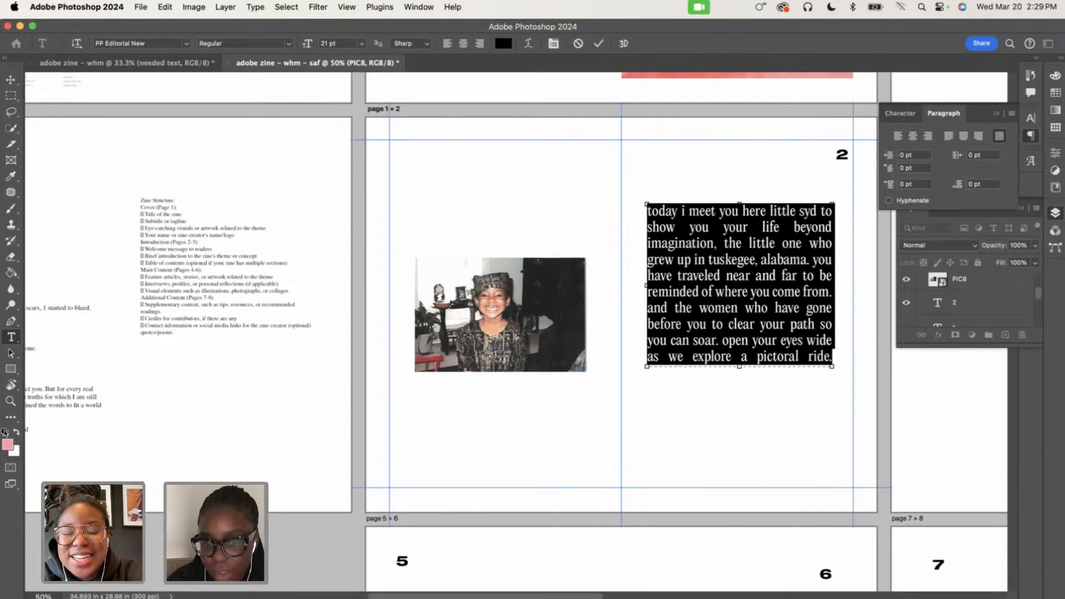
left_click(10, 79)
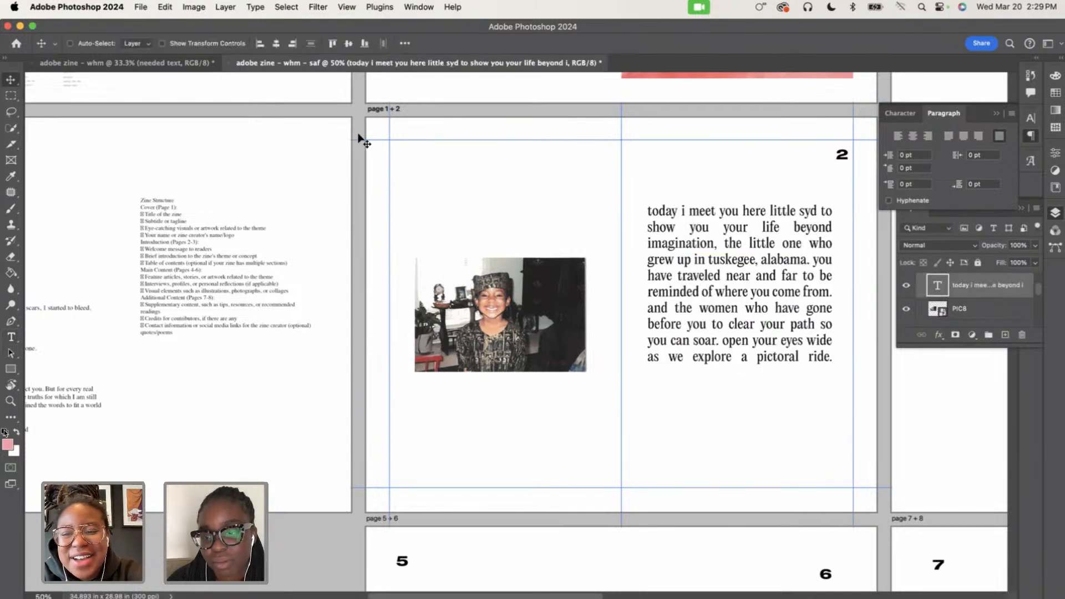
Move the paragraph on page 2 down about 0.574 in and left about 0.101 in
key("super+t")
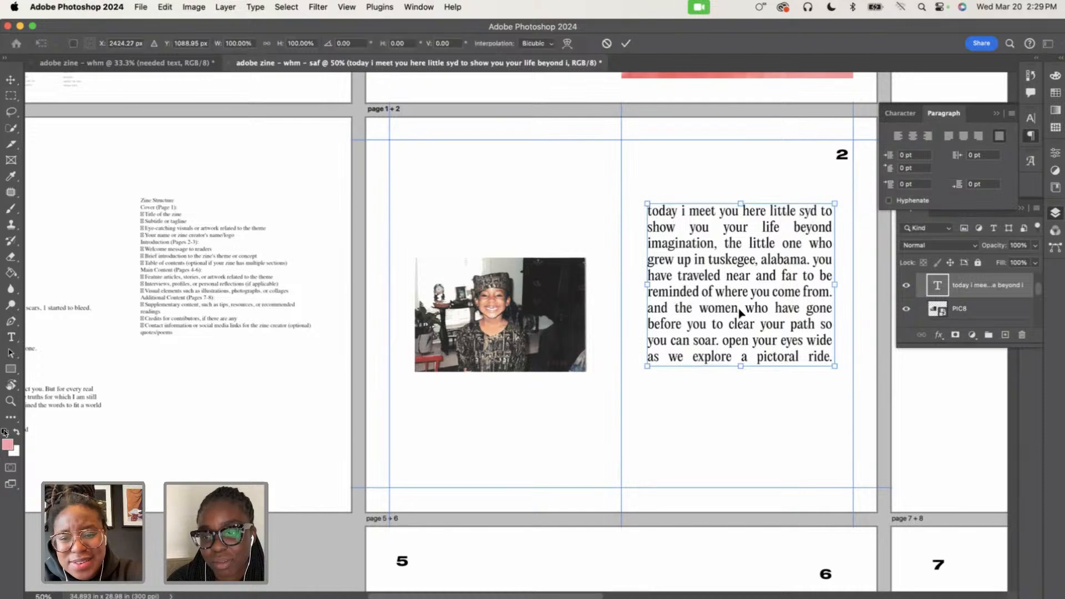
mouse_move(740, 314)
left_mouse_down()
mouse_move(731, 321)
mouse_move(735, 307)
left_mouse_up()
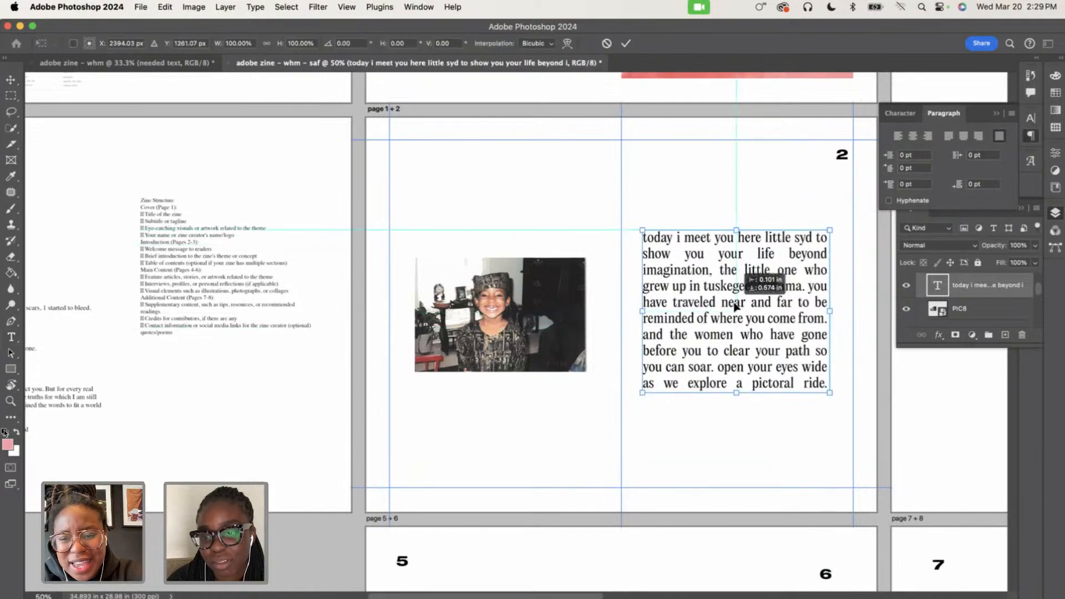
key("Return")
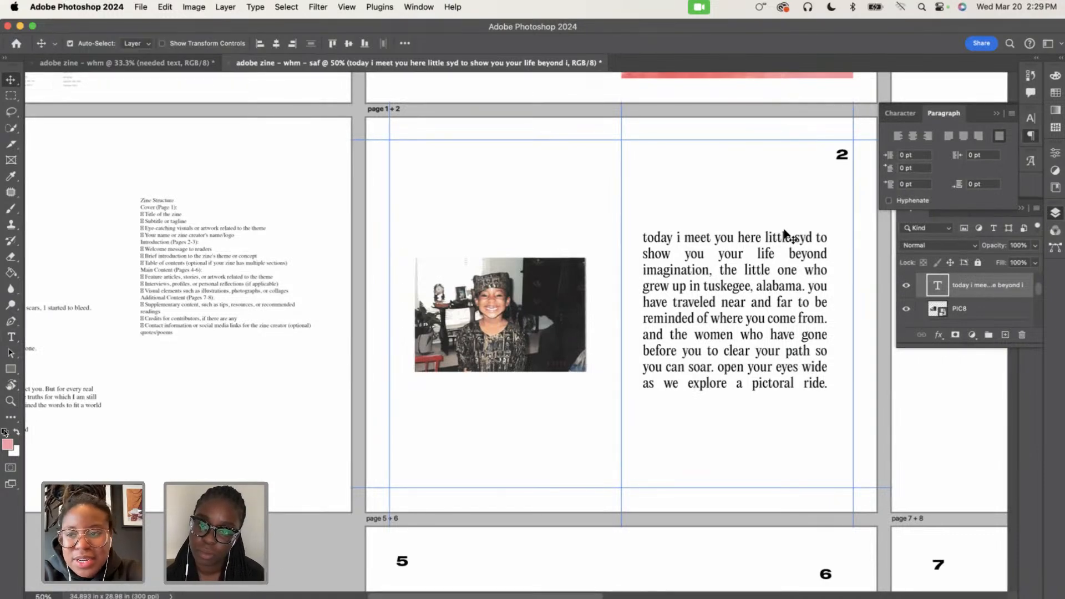
Toggle the guides on and off to check the spread, leaving them hidden
key("super+semicolon")
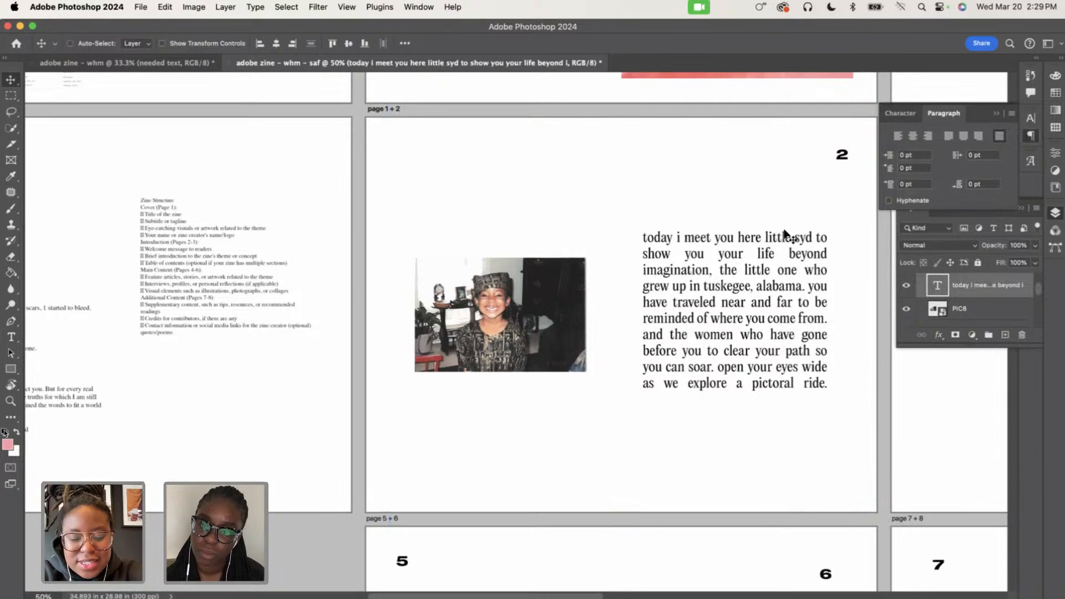
key("super+semicolon")
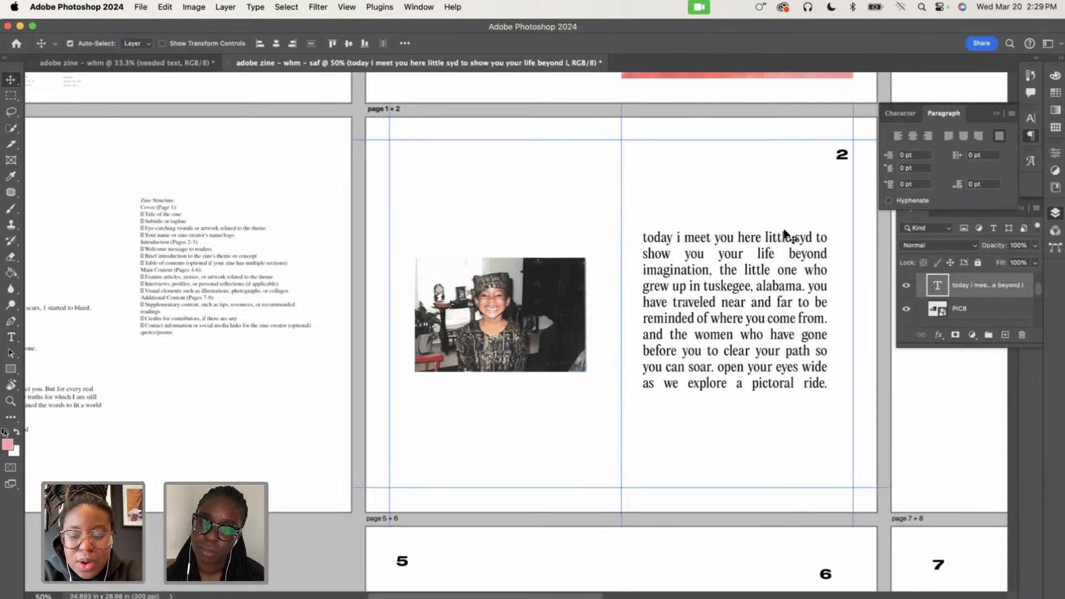
key("super+semicolon")
key("super+semicolon")
key("super+semicolon")
key("super+semicolon")
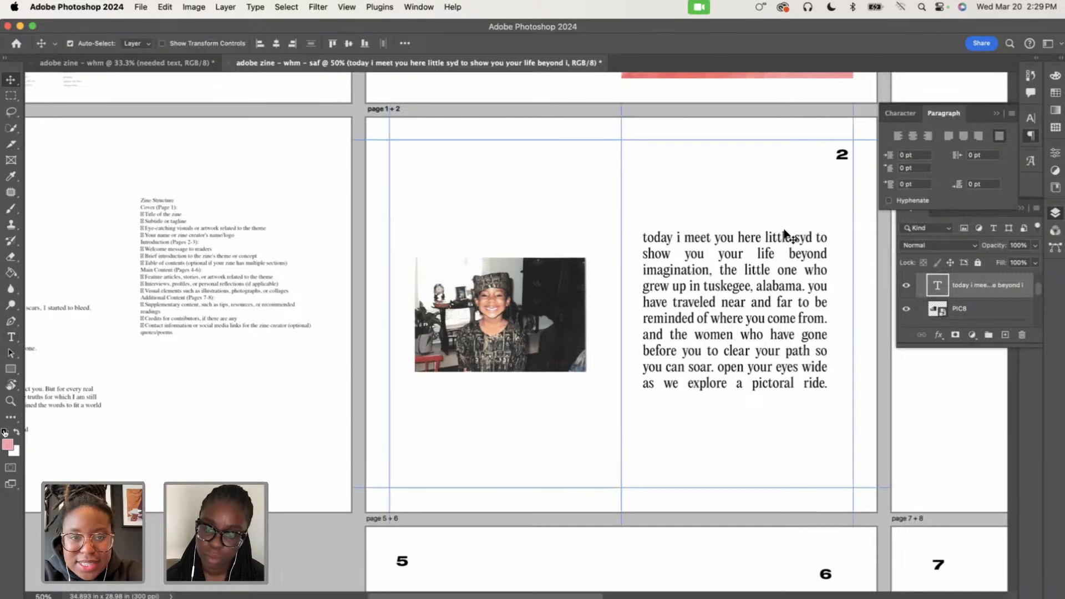
left_click(348, 8)
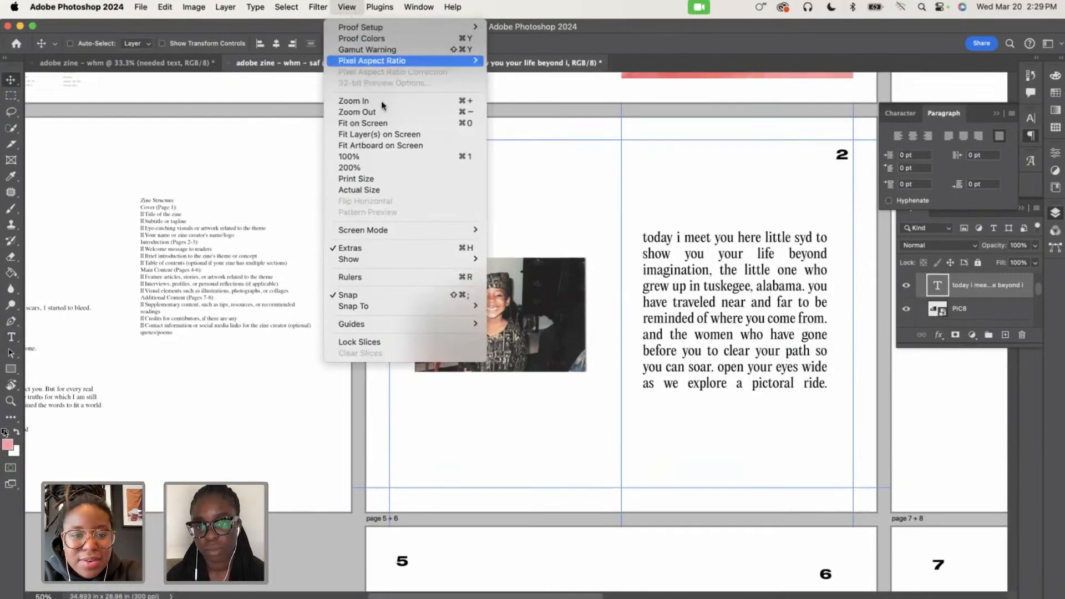
mouse_move(391, 259)
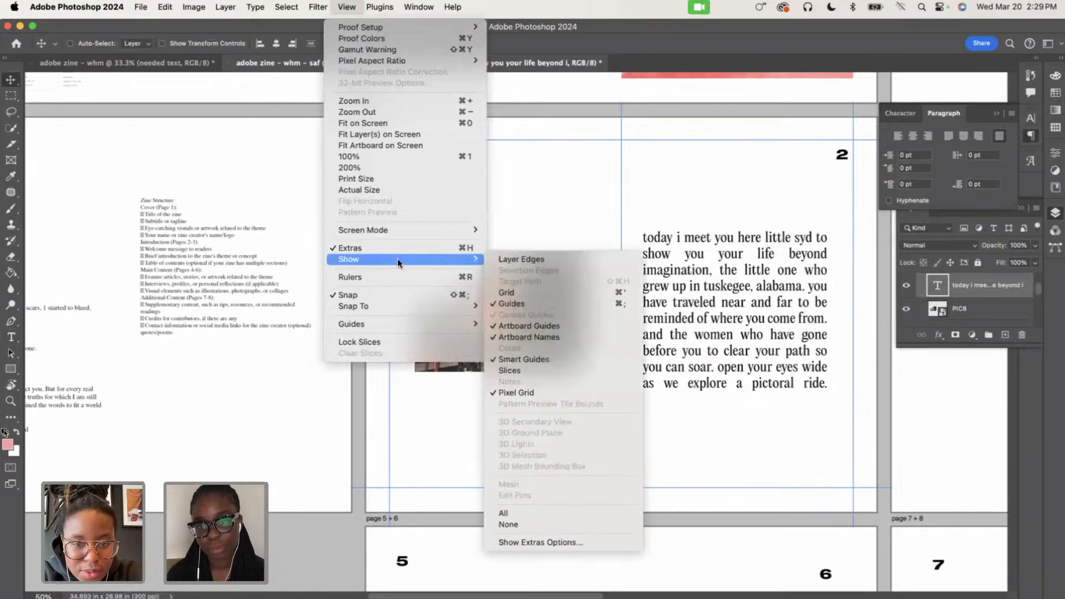
left_click(530, 304)
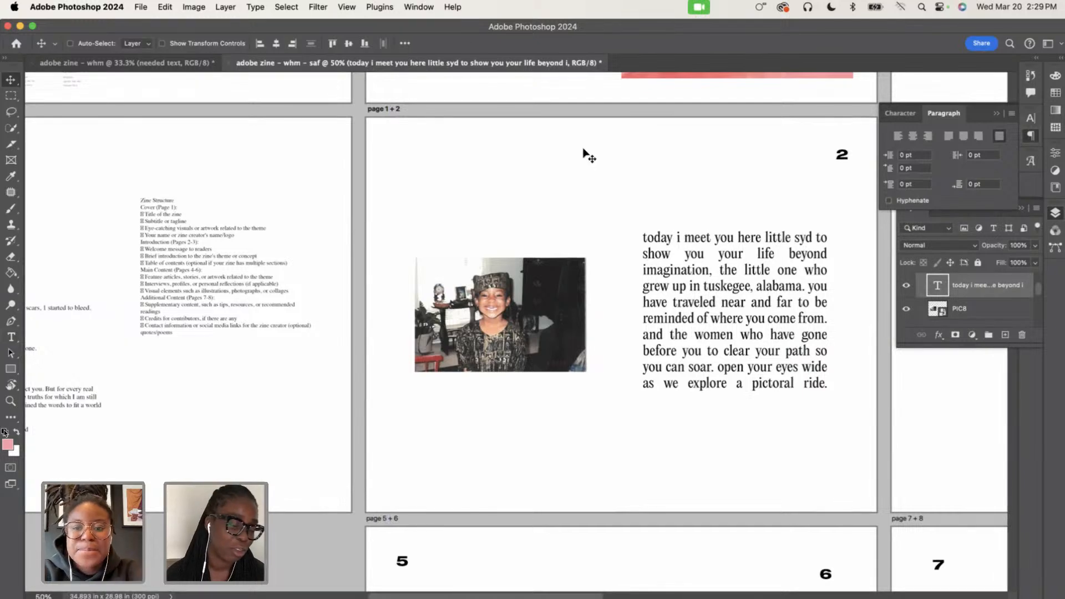
Scale the page 2 paragraph down to about 84.69% and move it slightly up
key("super+t")
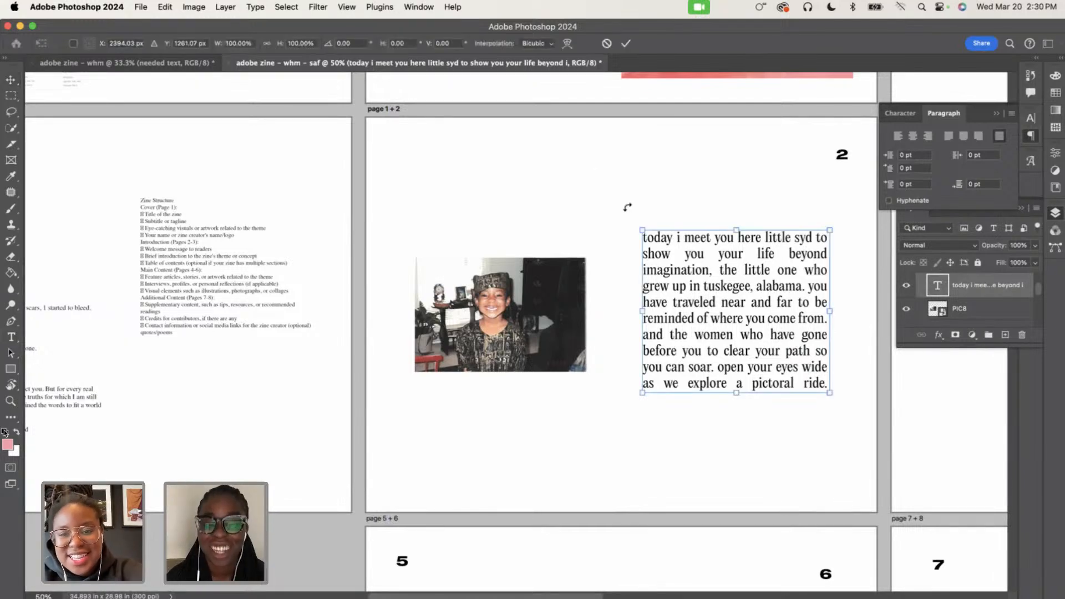
left_click_drag(639, 230, 669, 252)
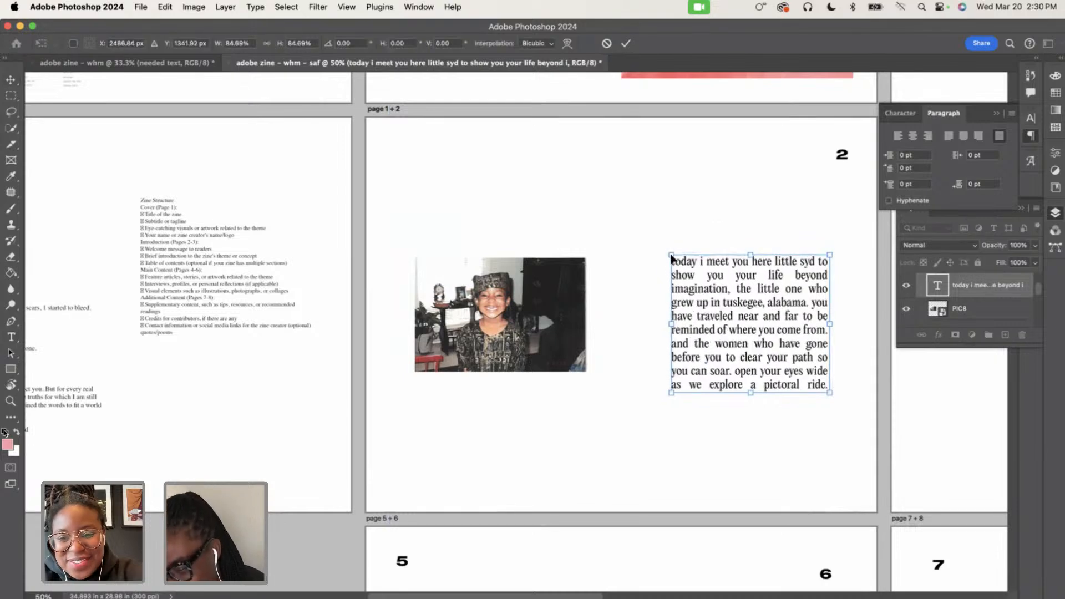
left_click_drag(735, 326, 734, 308)
key("Return")
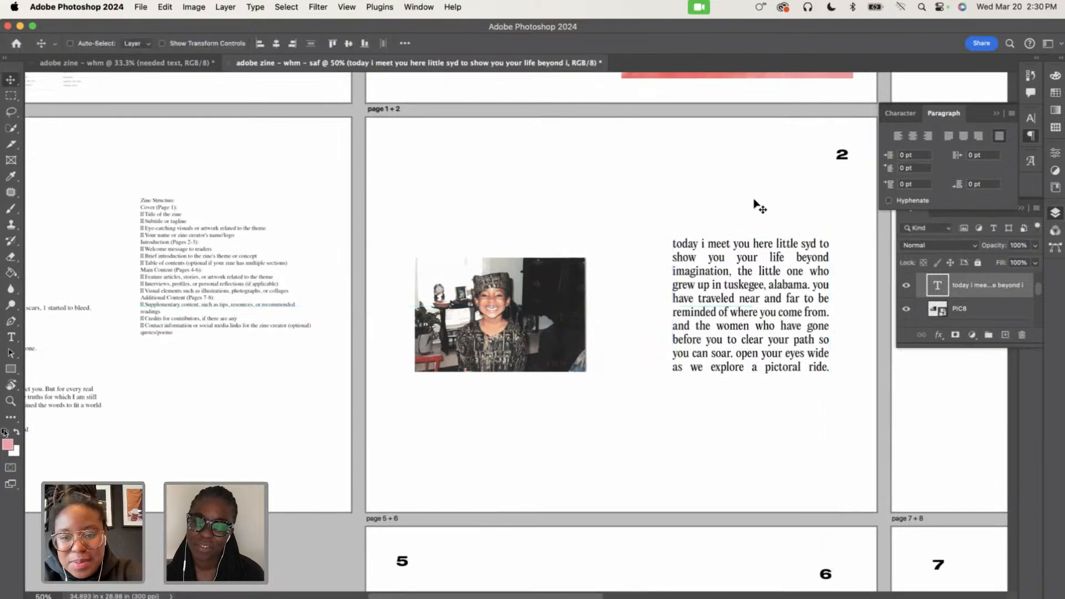
Show the guides, shift the page 2 paragraph left to centre it between them, and hide the guides again
key("super+semicolon")
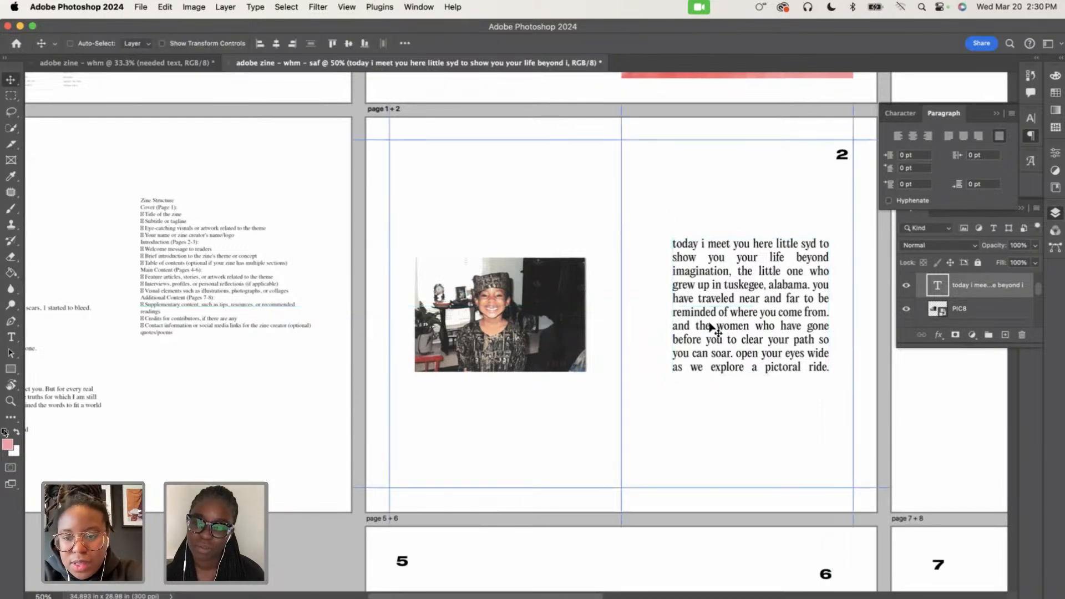
key("super+t")
left_click_drag(760, 314, 745, 315)
key("Return")
key("super+semicolon")
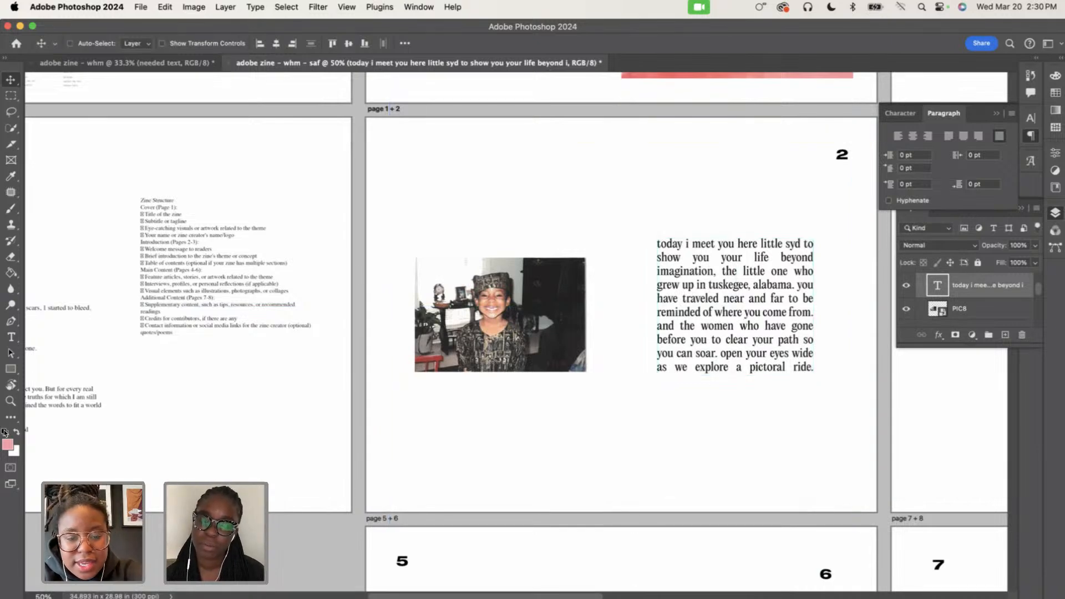
Switch to Finder and preview the photos in the dreams actualized folder to choose one for the spread
key("super+Tab")
left_click_drag(737, 170, 181, 56)
scroll(138, 166, "left", 10)
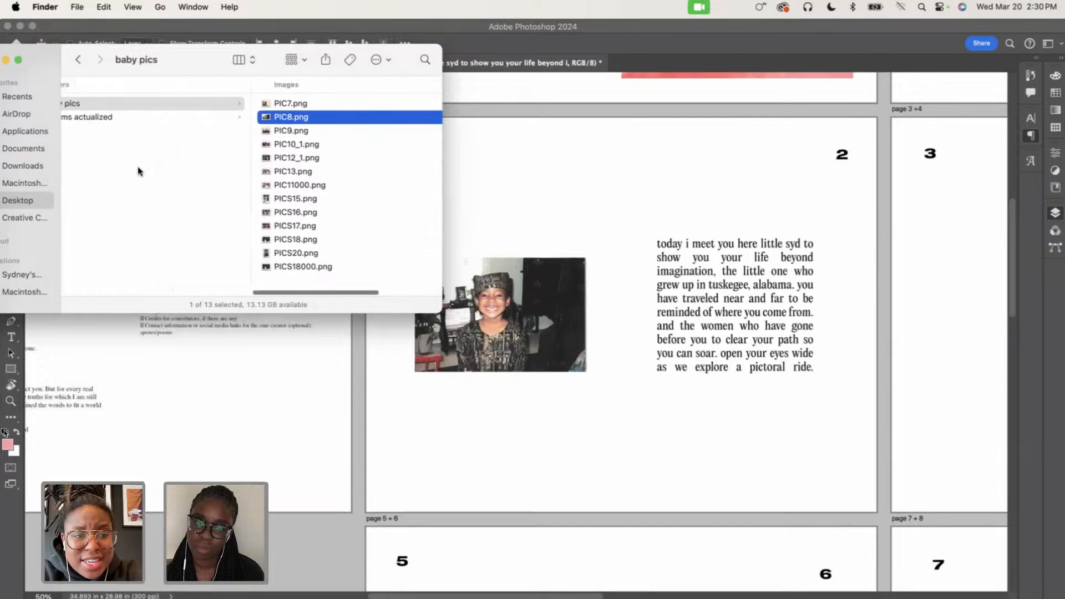
left_click(222, 117)
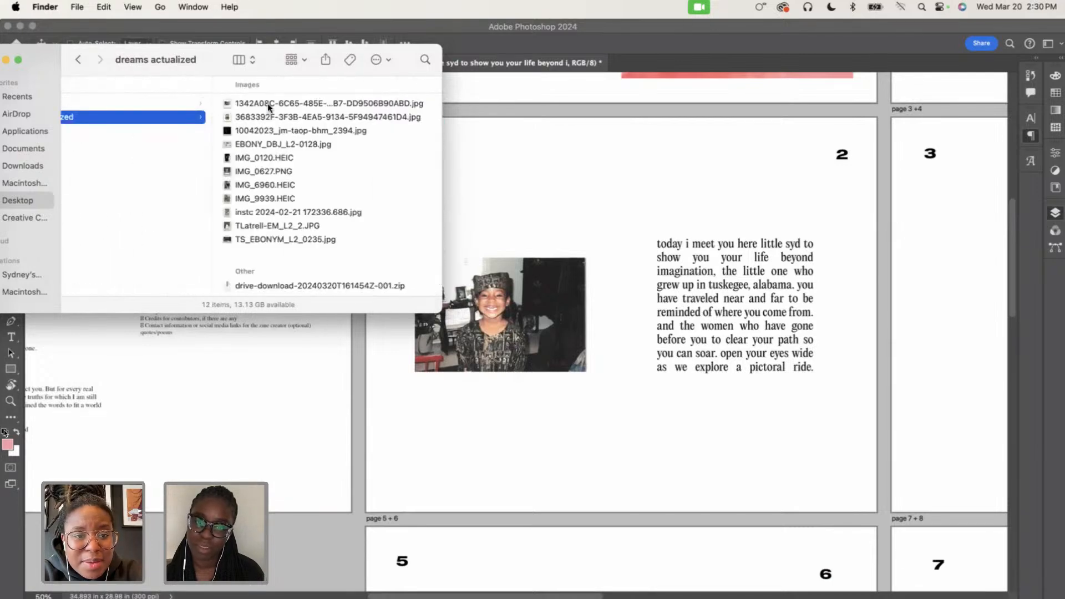
left_click(251, 104)
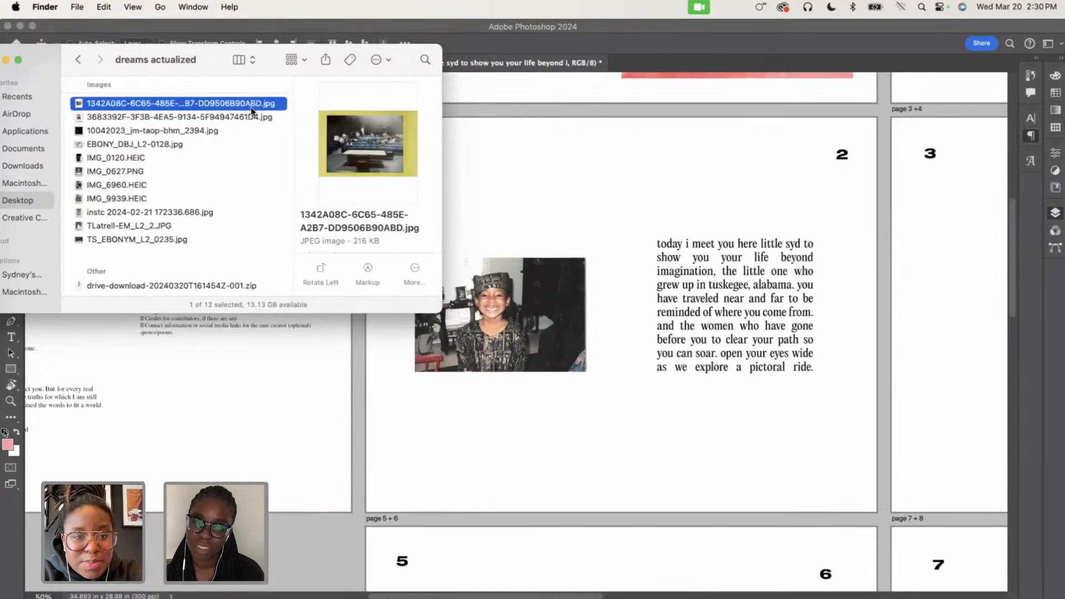
left_click(209, 117)
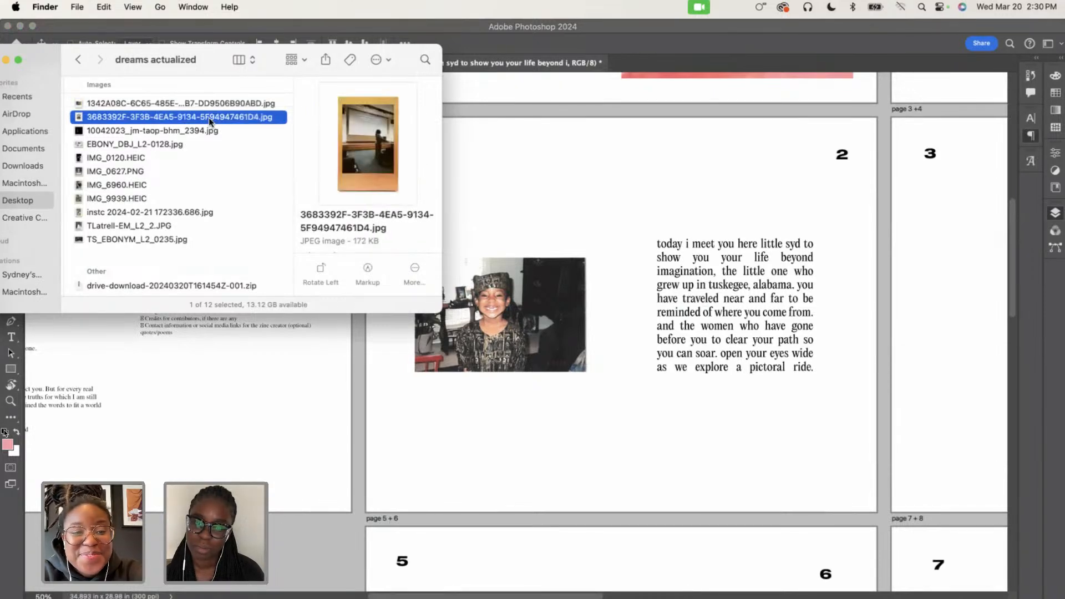
left_click(184, 171)
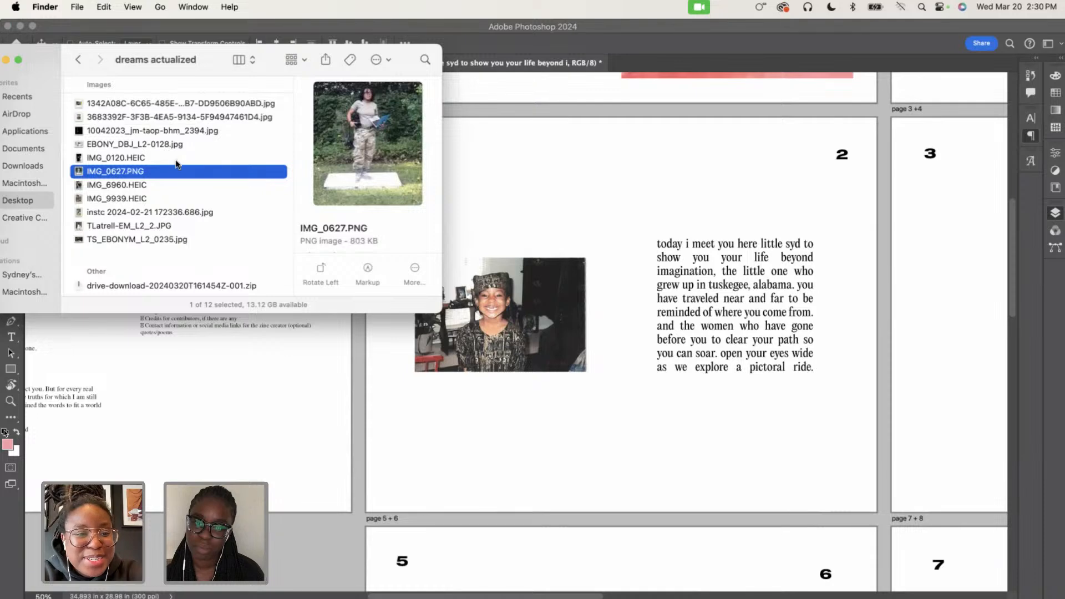
left_click(139, 201)
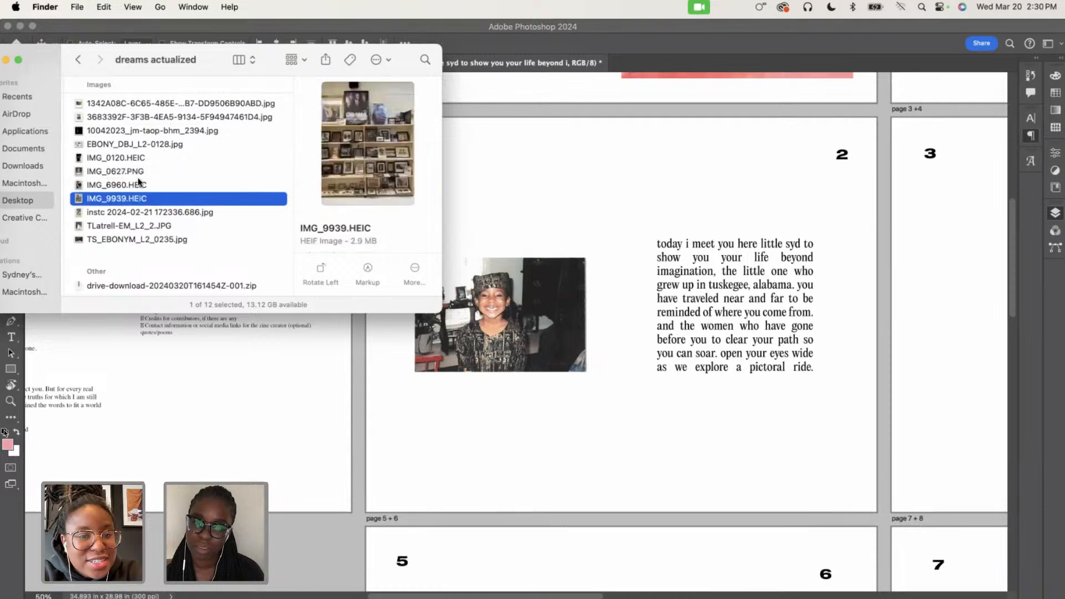
left_click(142, 146)
left_click(138, 131)
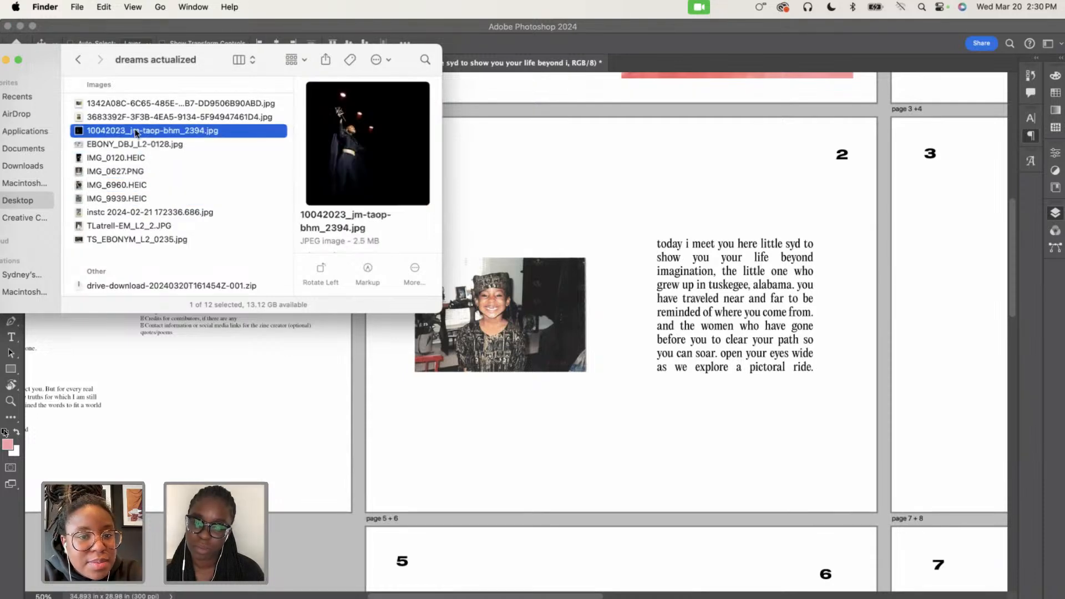
left_click(137, 104)
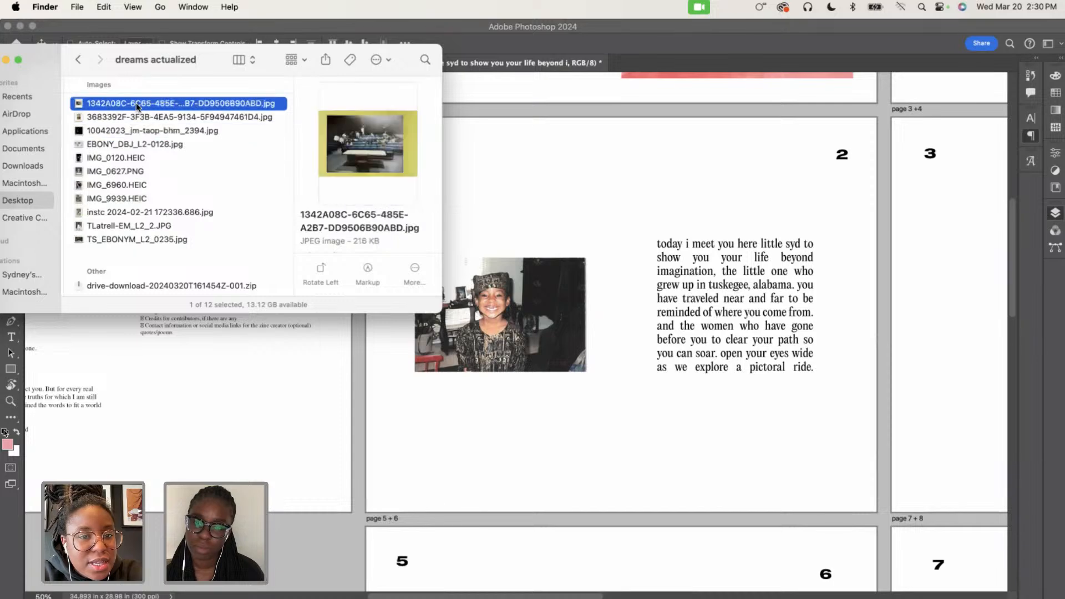
left_click(137, 104)
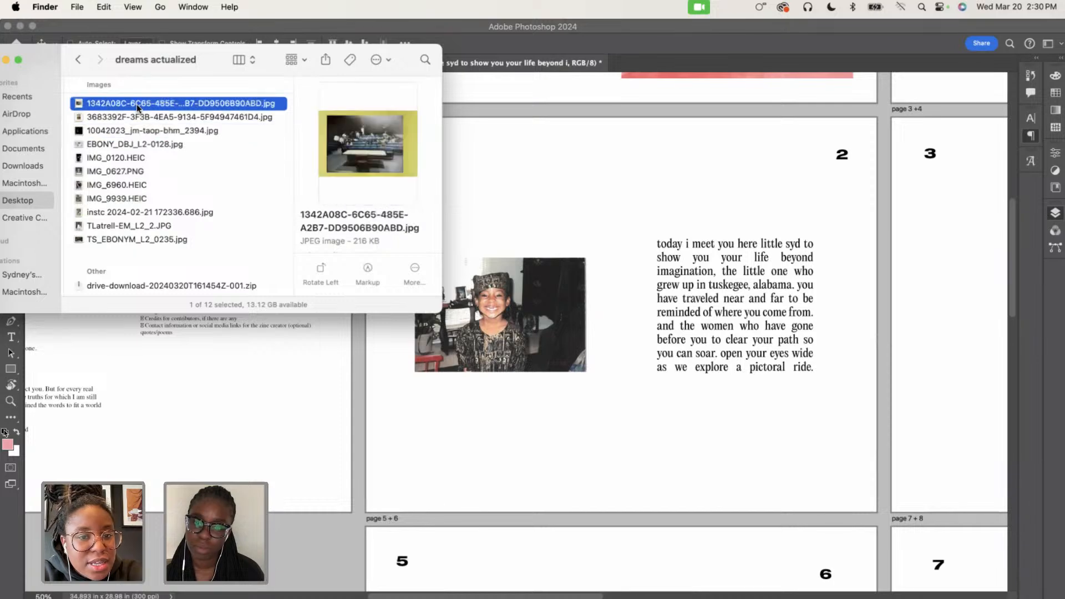
left_click(191, 117)
Place 1342A08C-6C65-485E-A2B7-DD9506B90ABD.jpg on the page 1 + 2 artboard in Photoshop, scaled down and positioned below the portrait and paragraph
left_click(248, 105)
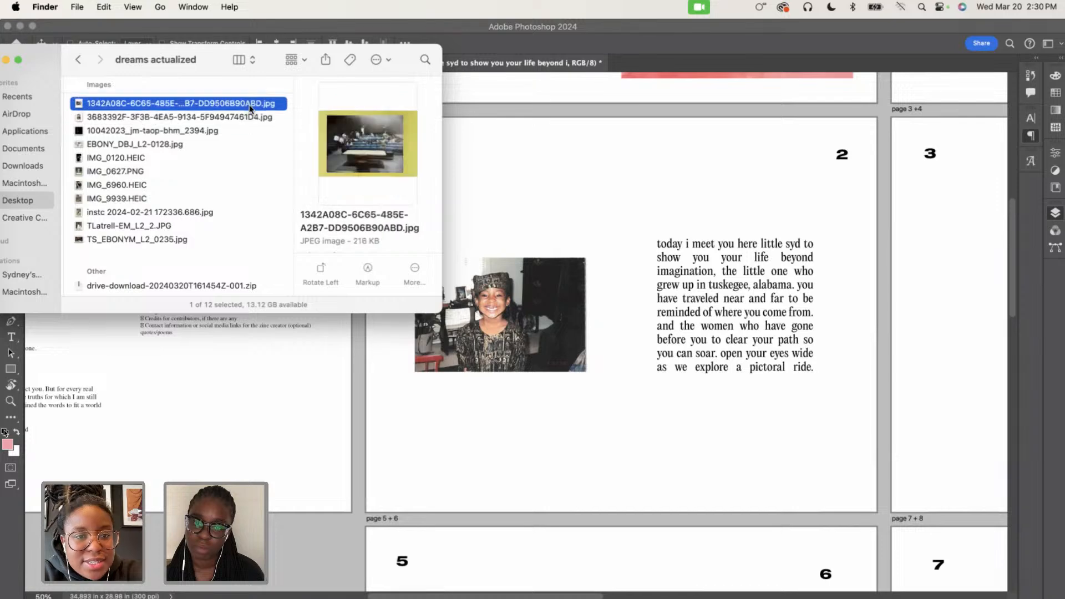
left_click_drag(248, 104, 748, 427)
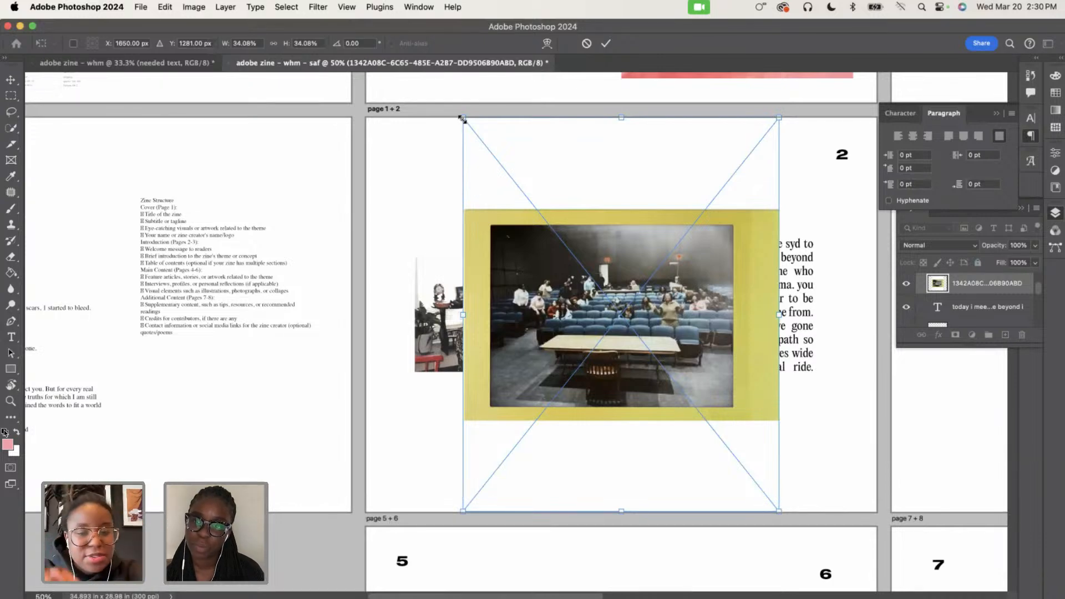
left_click_drag(462, 119, 642, 356)
left_click_drag(689, 383, 626, 339)
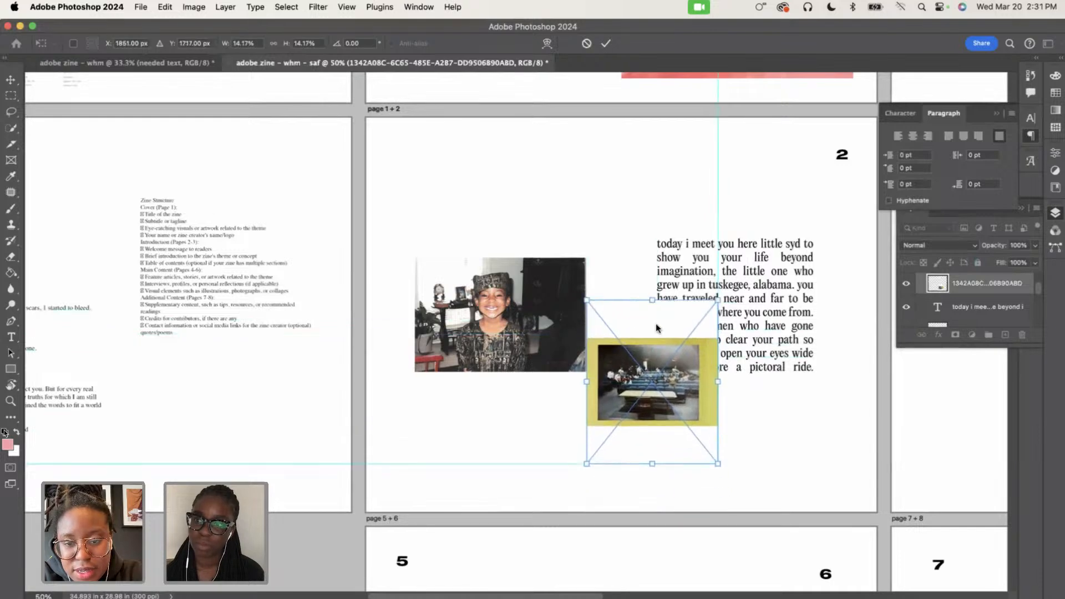
left_click_drag(718, 301, 758, 251)
left_click_drag(691, 396, 686, 478)
key("Return")
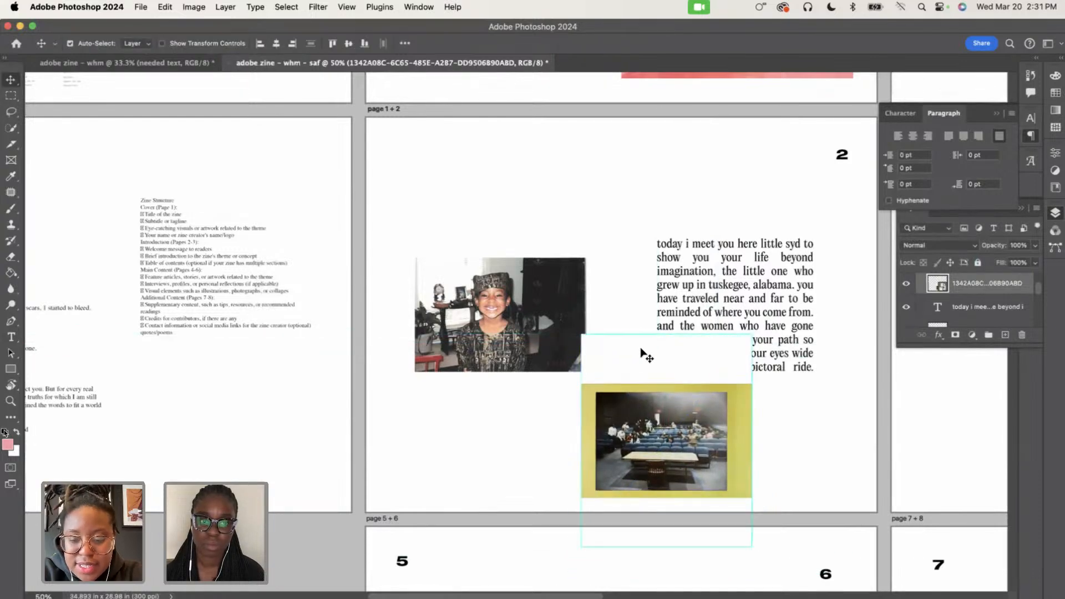
Move the yellow-bordered auditorium photo up between the child's portrait and the paragraph, overlapping the text
key("super+plus")
key("super+minus")
key("super+minus")
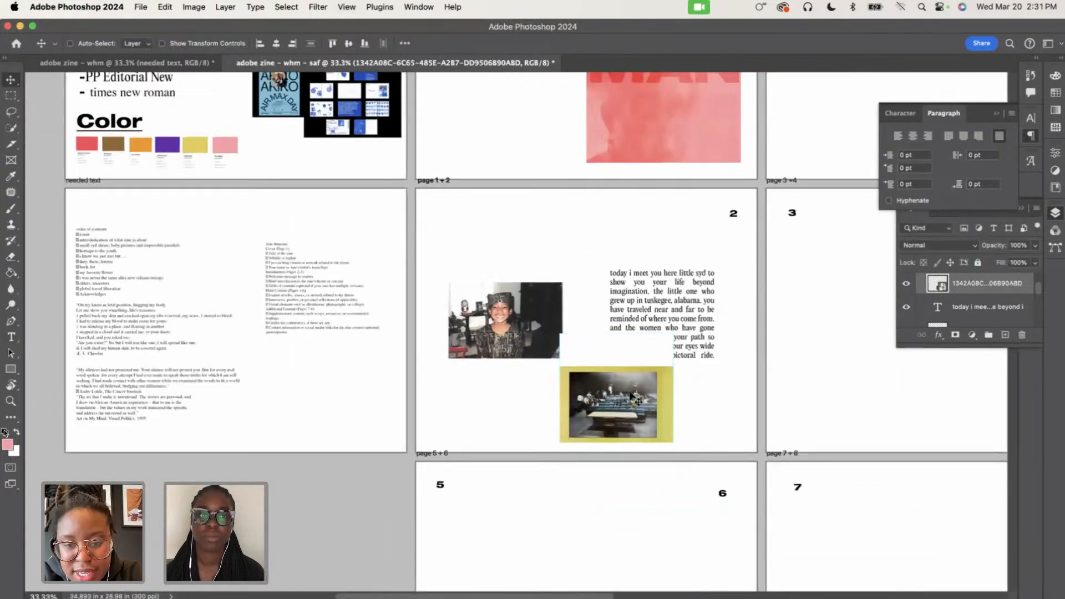
left_click_drag(638, 384, 644, 287)
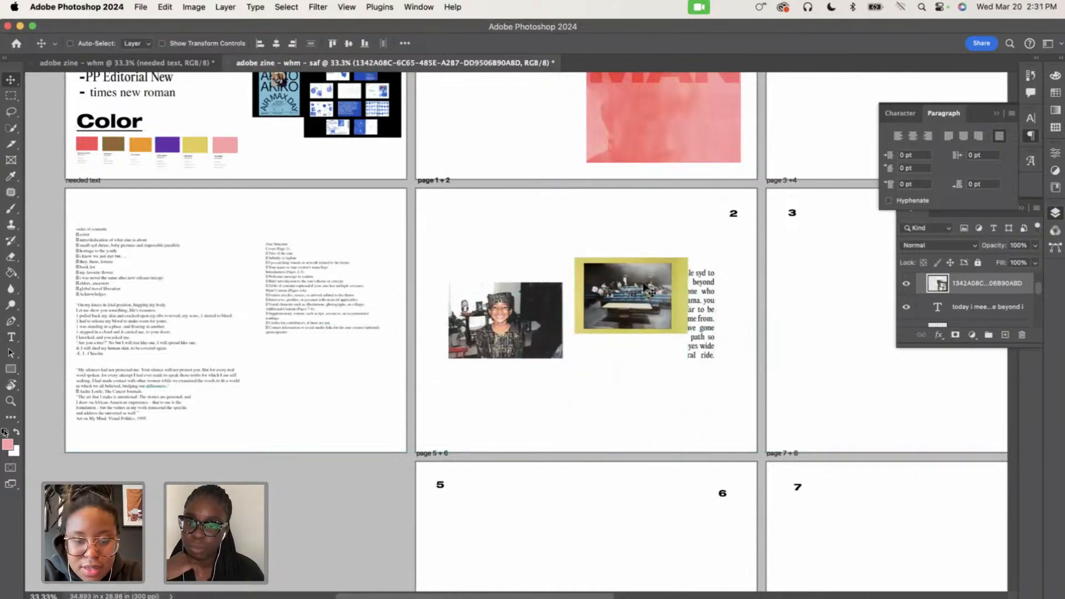
key("super+t")
key("Return")
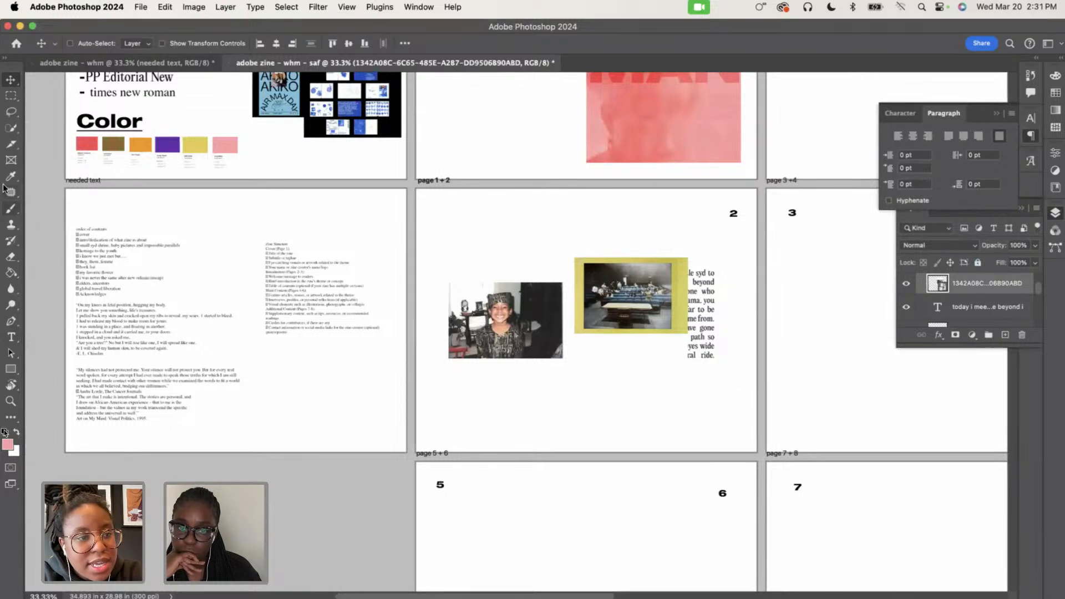
Select the white margins above and below the yellow-bordered auditorium photo with the Magic Wand tool
left_click(10, 142)
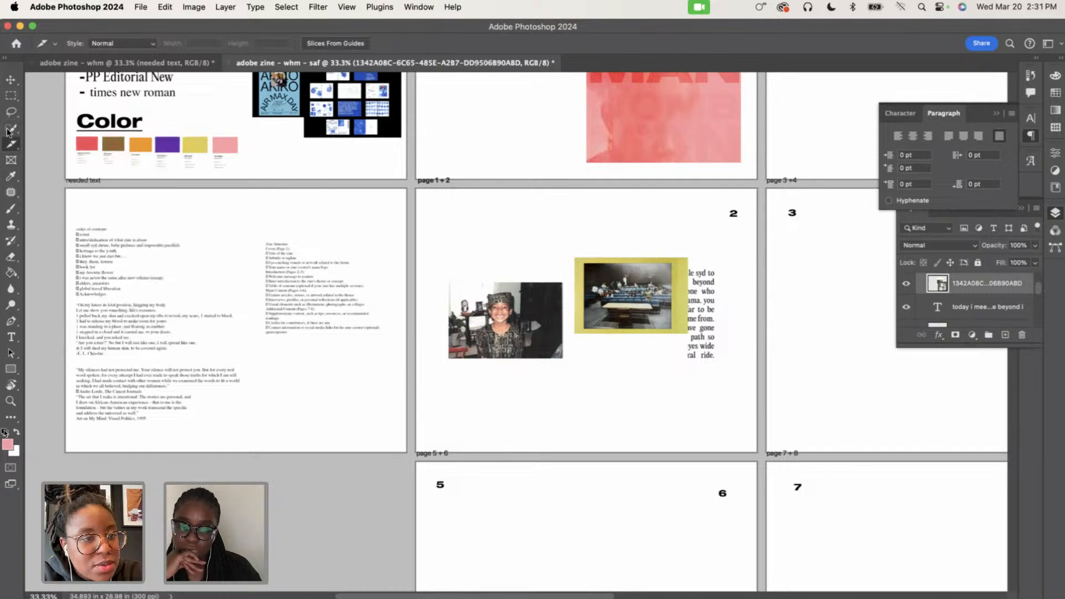
left_click_drag(11, 128, 50, 149)
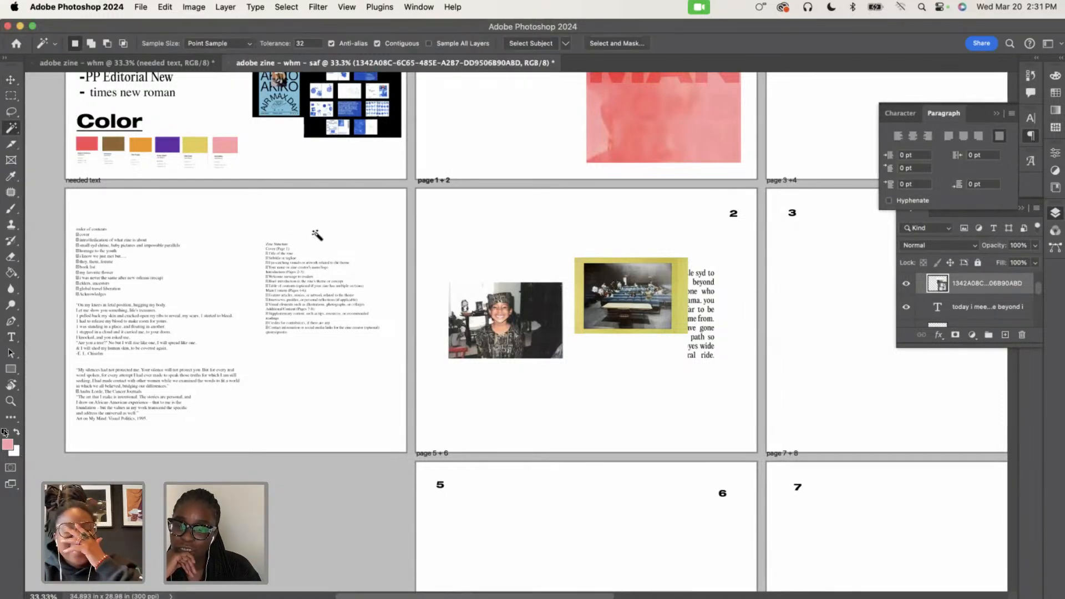
left_click(610, 246)
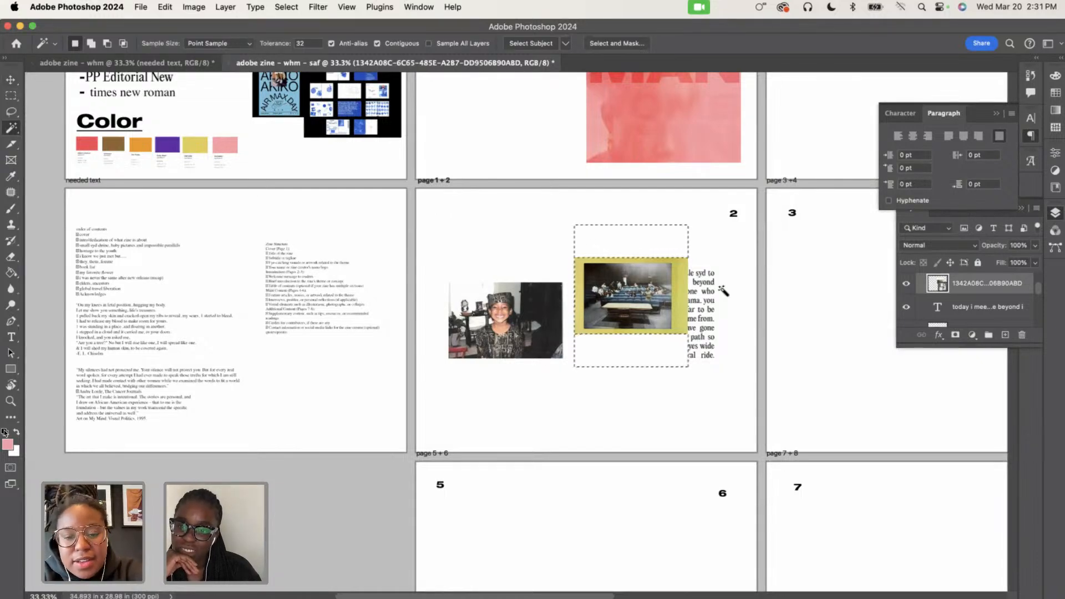
Try to delete the selected white margins directly from the auditorium photo's smart object layer
right_click(972, 284)
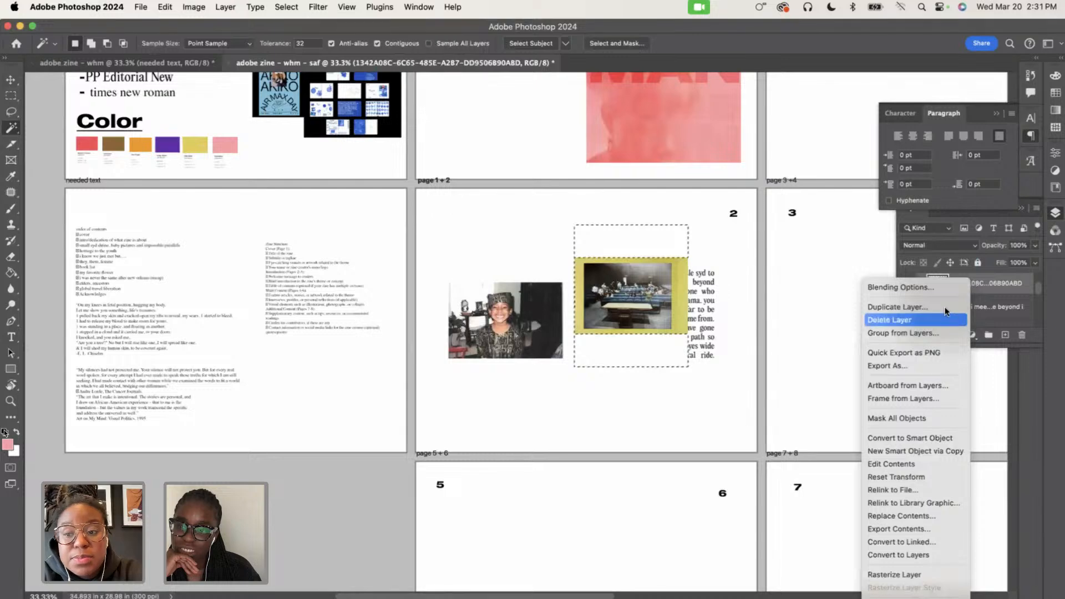
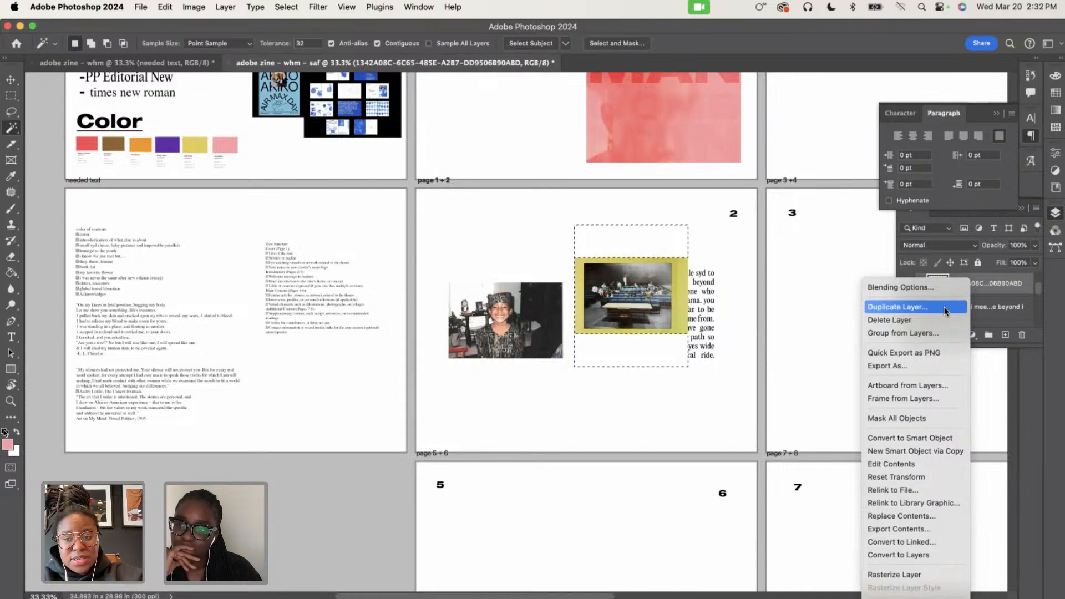
left_click(944, 309)
key("Return")
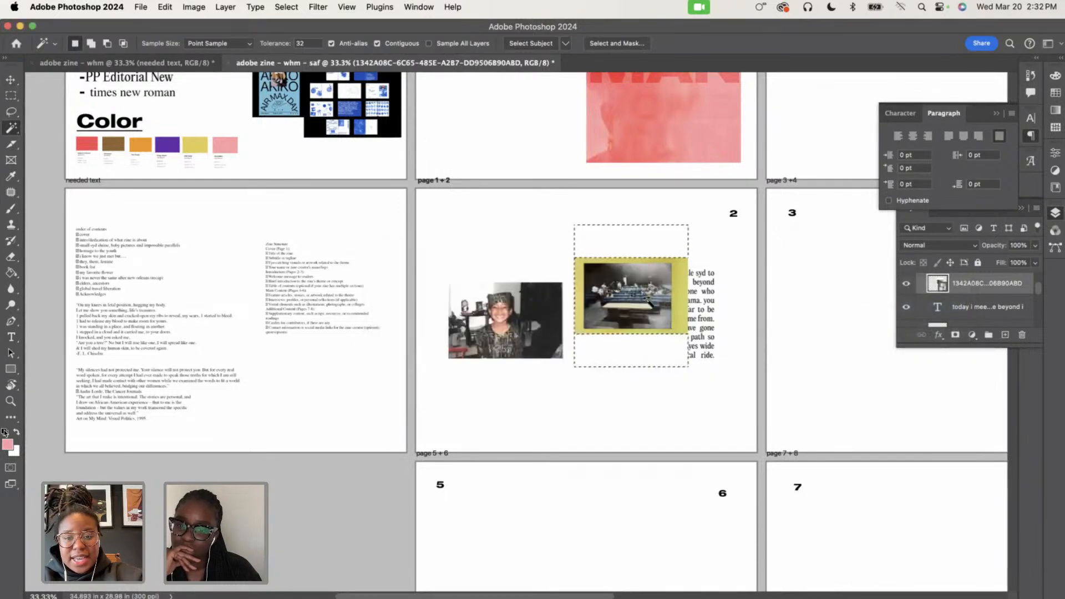
key("Delete")
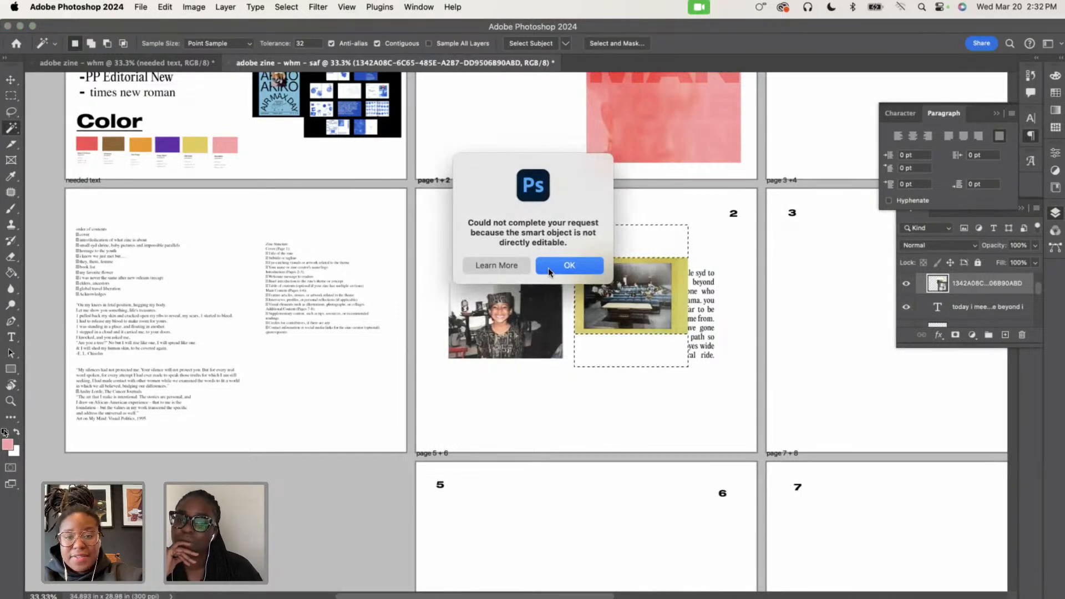
left_click(548, 267)
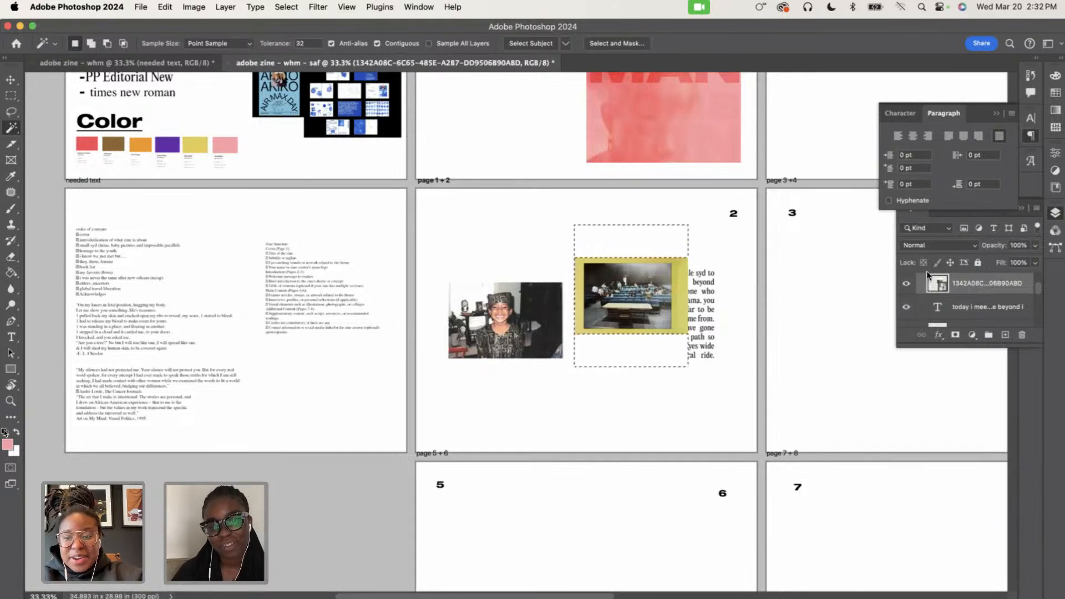
right_click(986, 279)
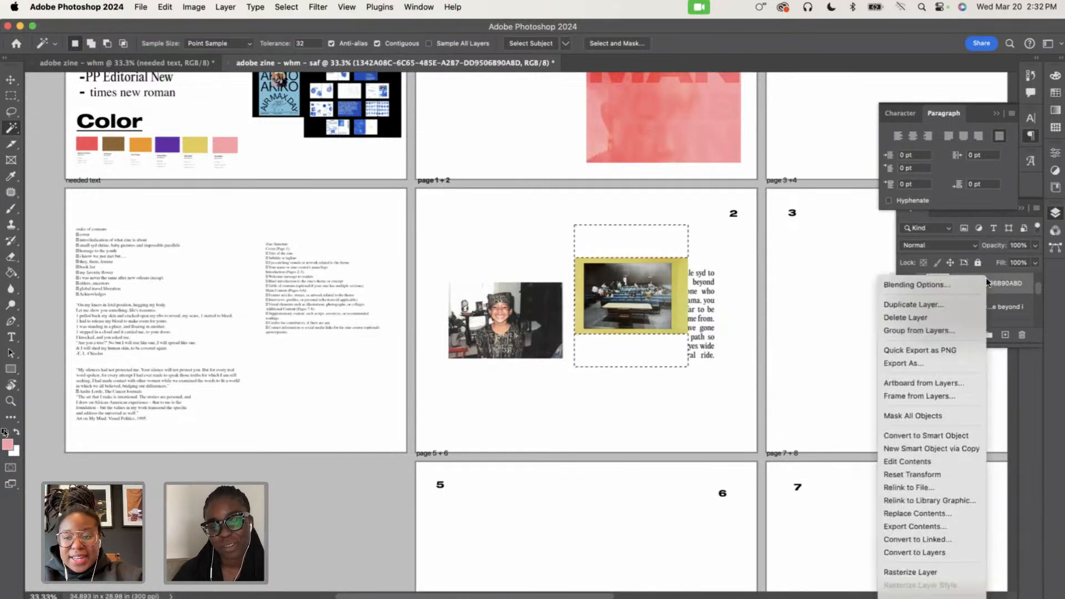
left_click(924, 304)
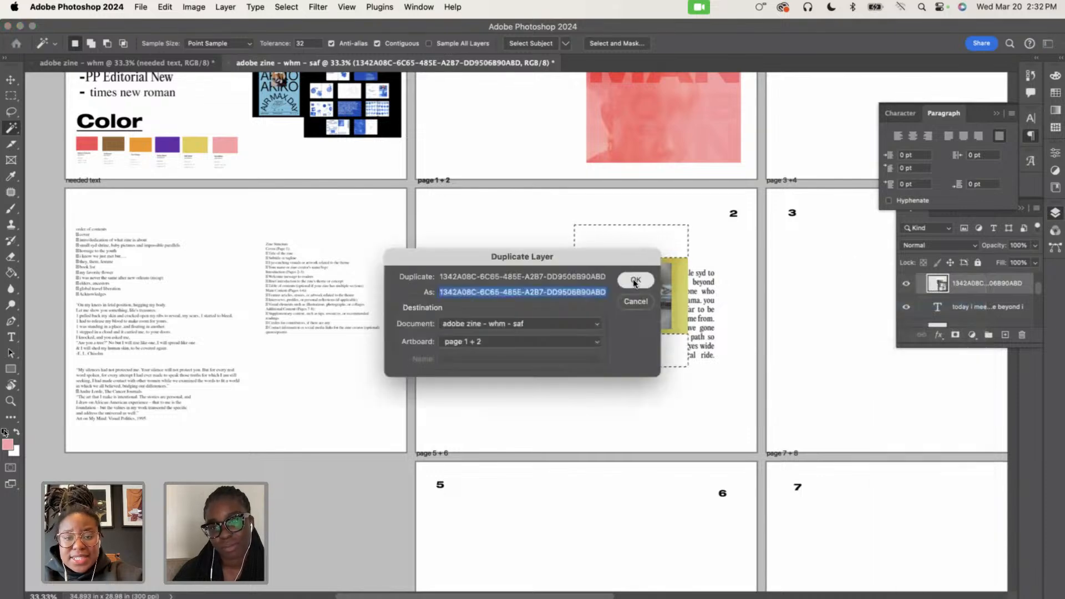
left_click(633, 301)
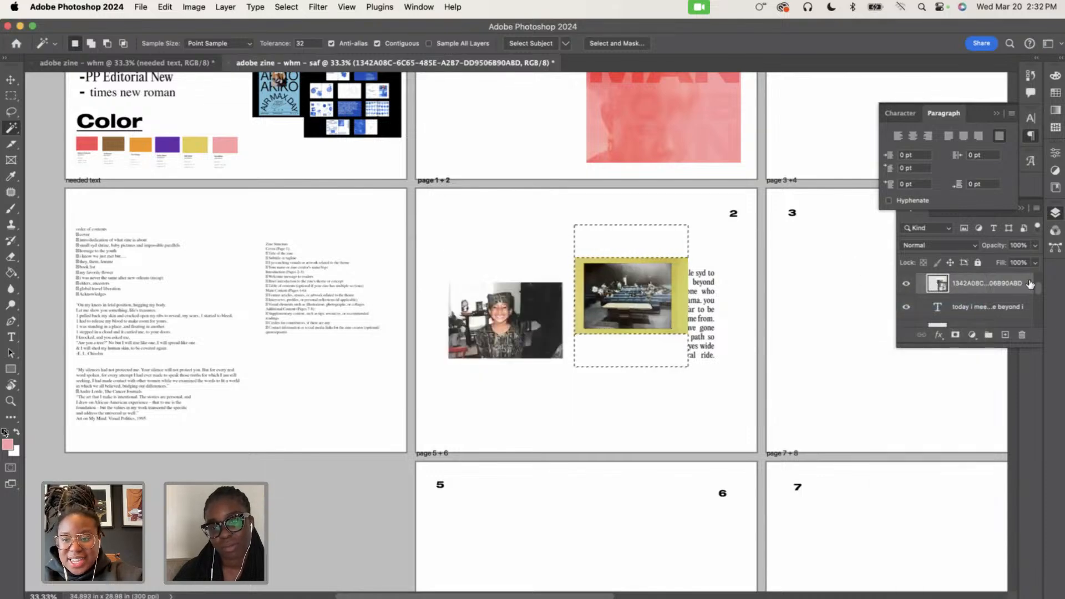
Rasterize the auditorium photo layer and delete its selected white margins, leaving nothing selected
right_click(994, 282)
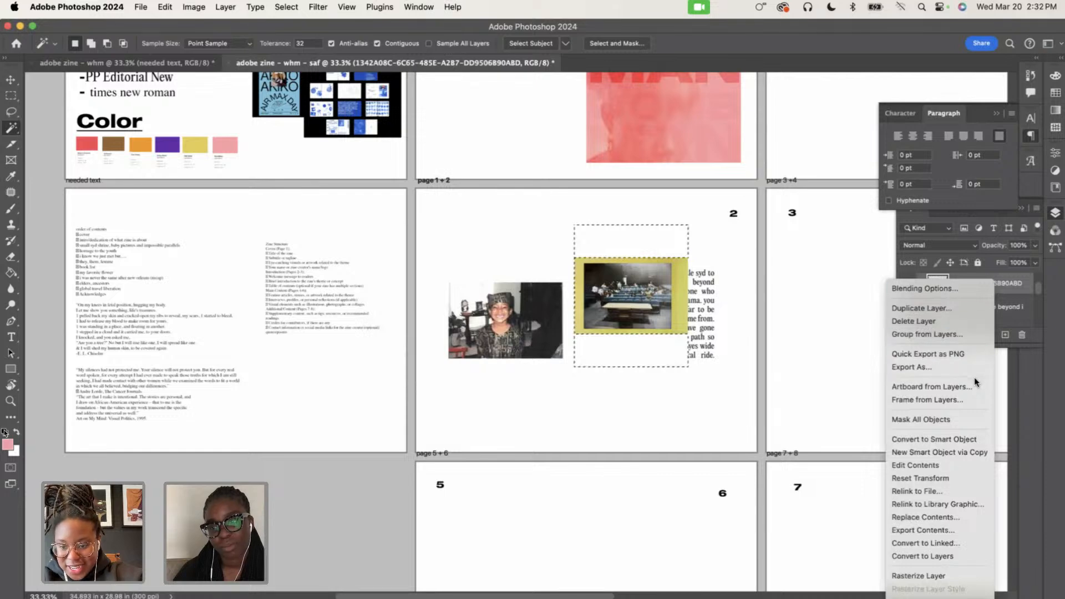
left_click(1015, 291)
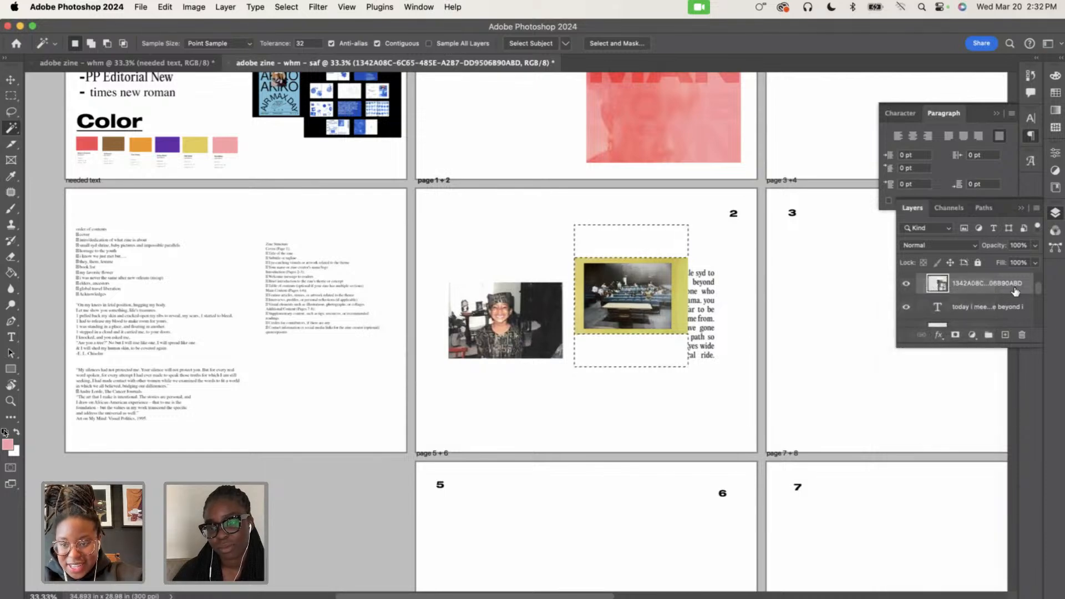
right_click(1015, 291)
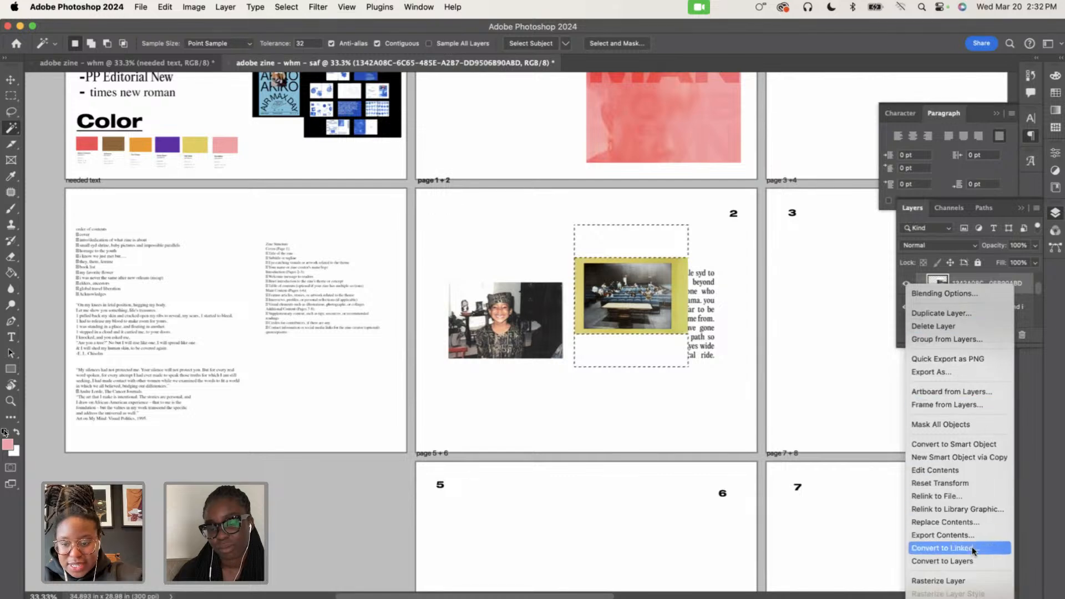
left_click(969, 586)
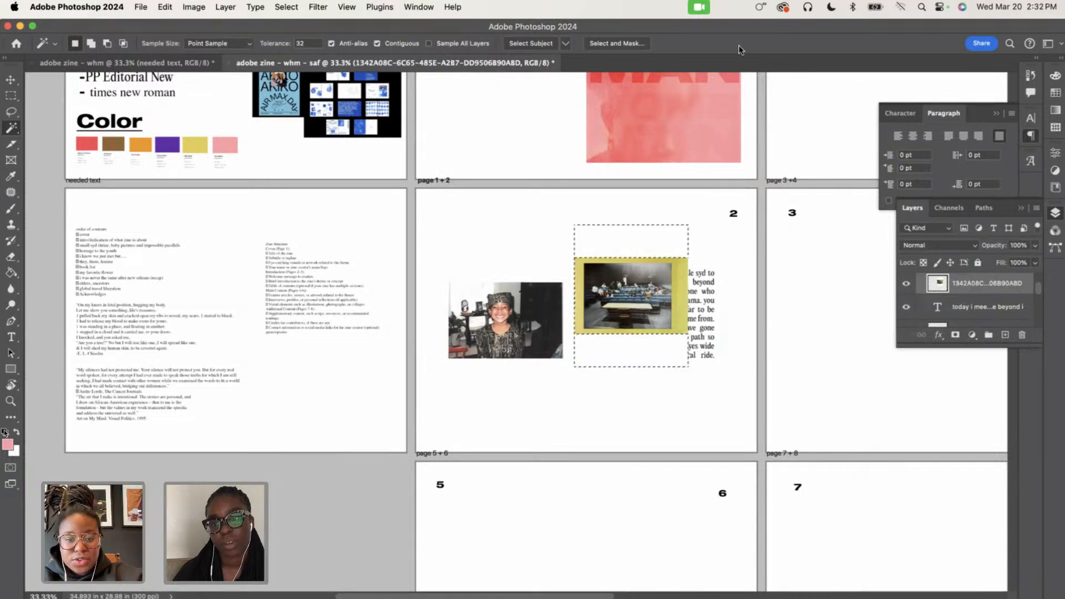
key("BackSpace")
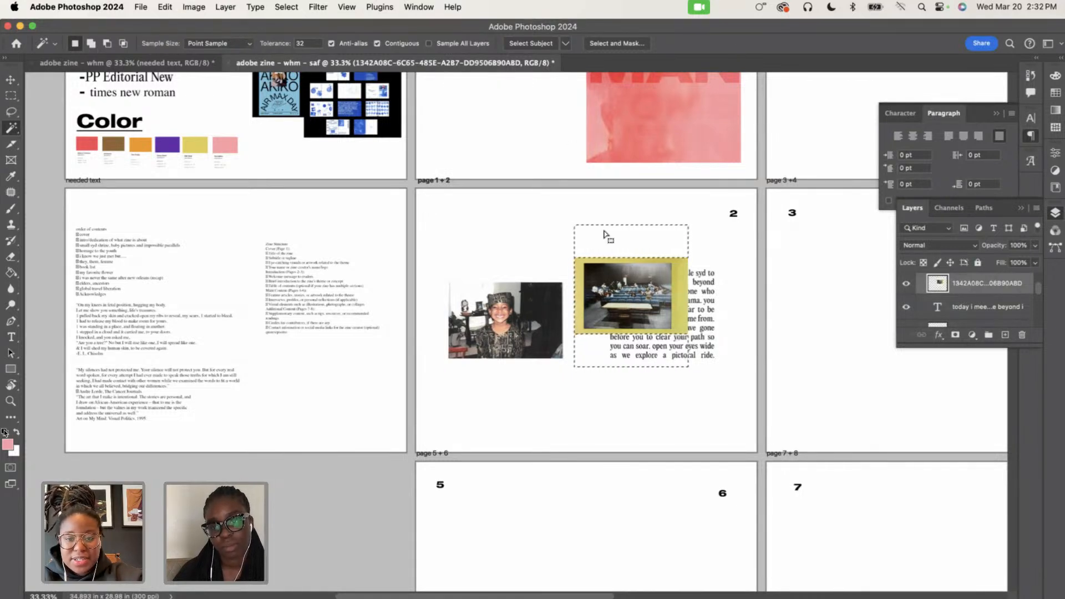
key("ctrl+d")
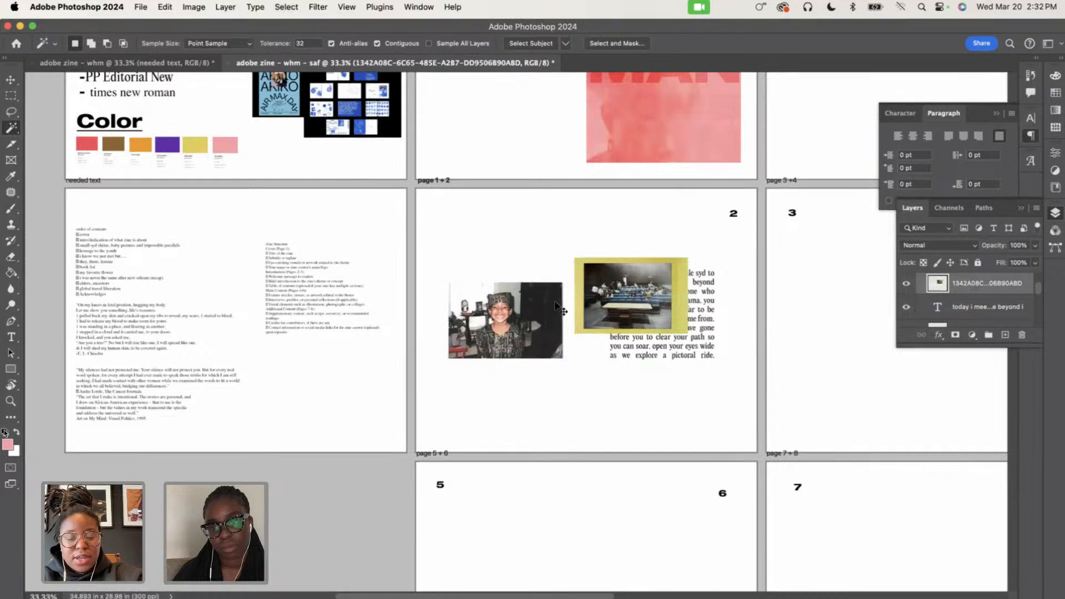
Scale the auditorium photo to about 78% and move it below the page 2 paragraph, roughly centred under the text
key("ctrl+t")
left_click_drag(630, 261, 672, 396)
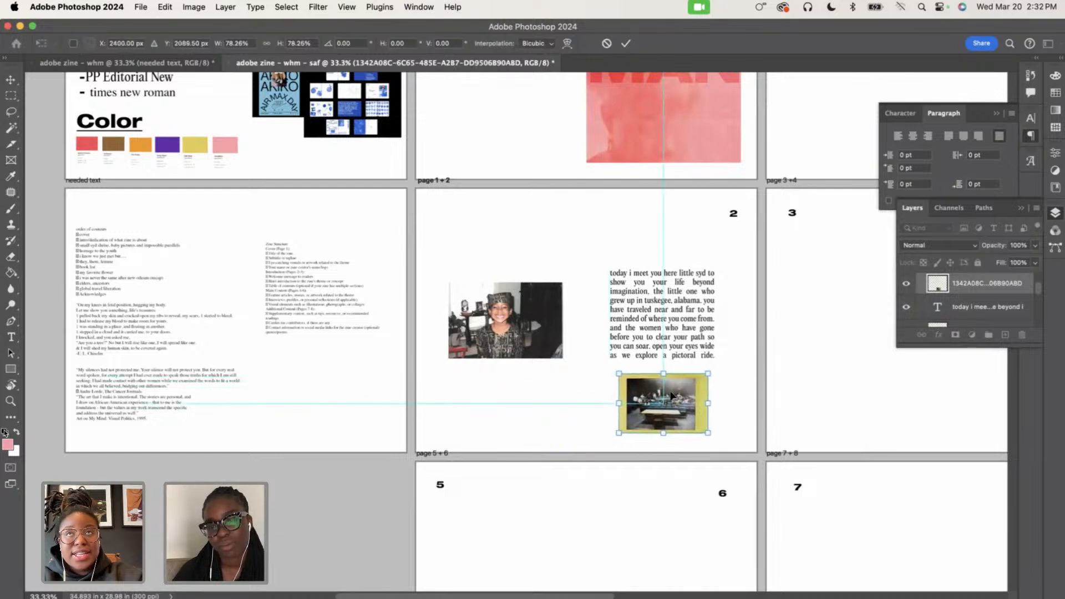
key("w")
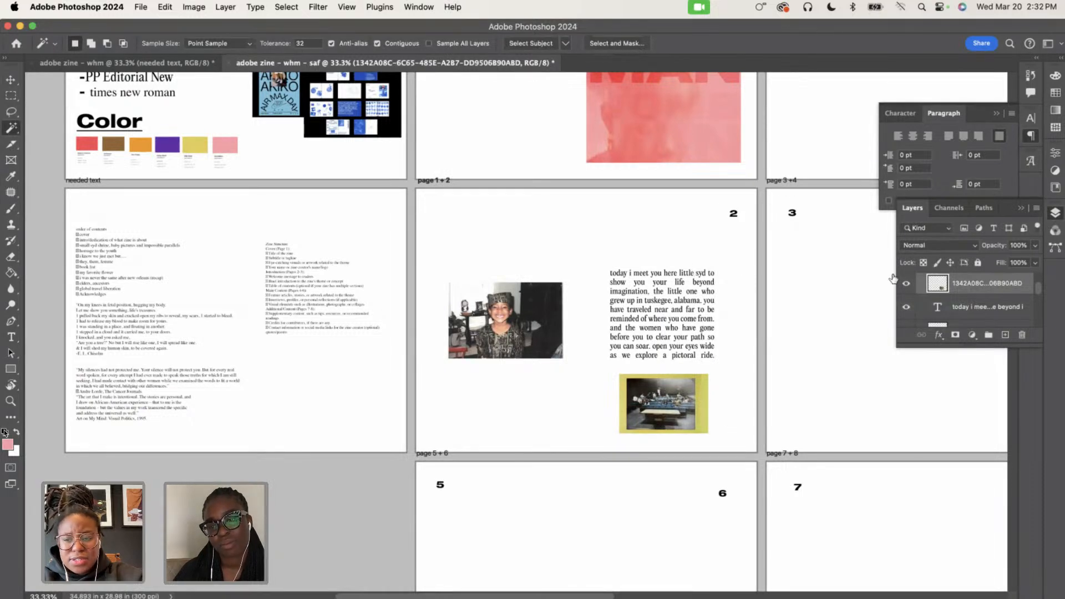
Hide the page number 2 text layer on the page 1 + 2 artboard
left_click(12, 338)
left_click(732, 215)
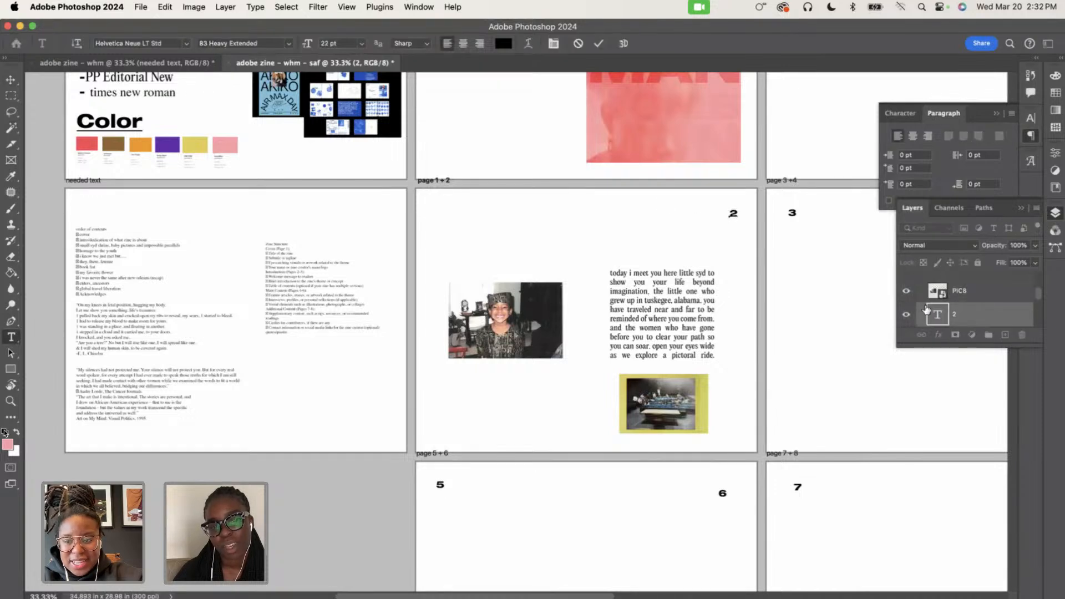
left_click(906, 315)
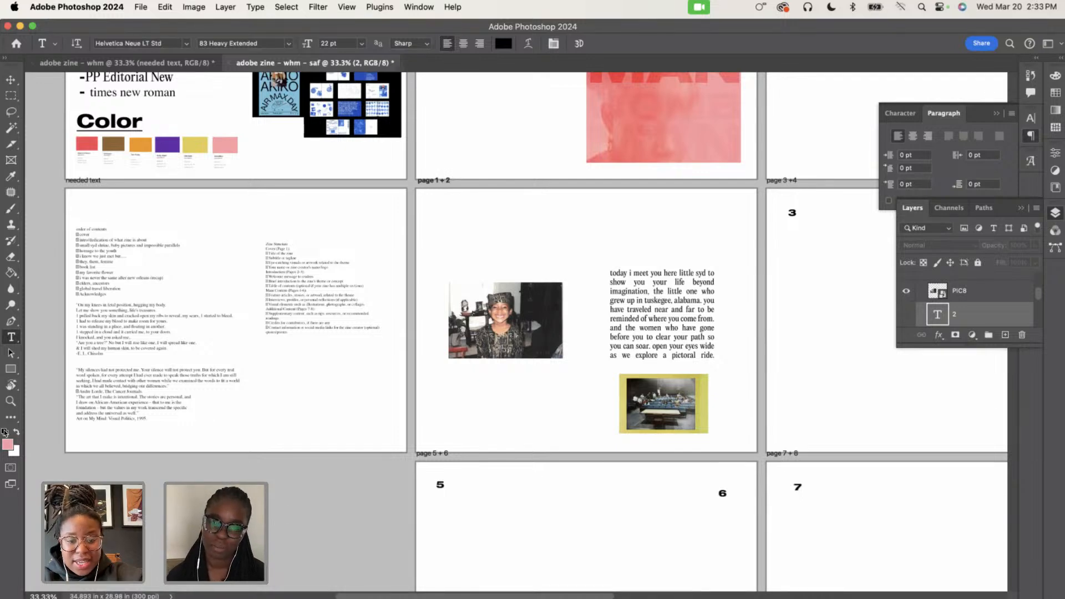
Switch to Finder and preview the images in the dreams actualized folder to choose another photo for the spread
key("super+Tab")
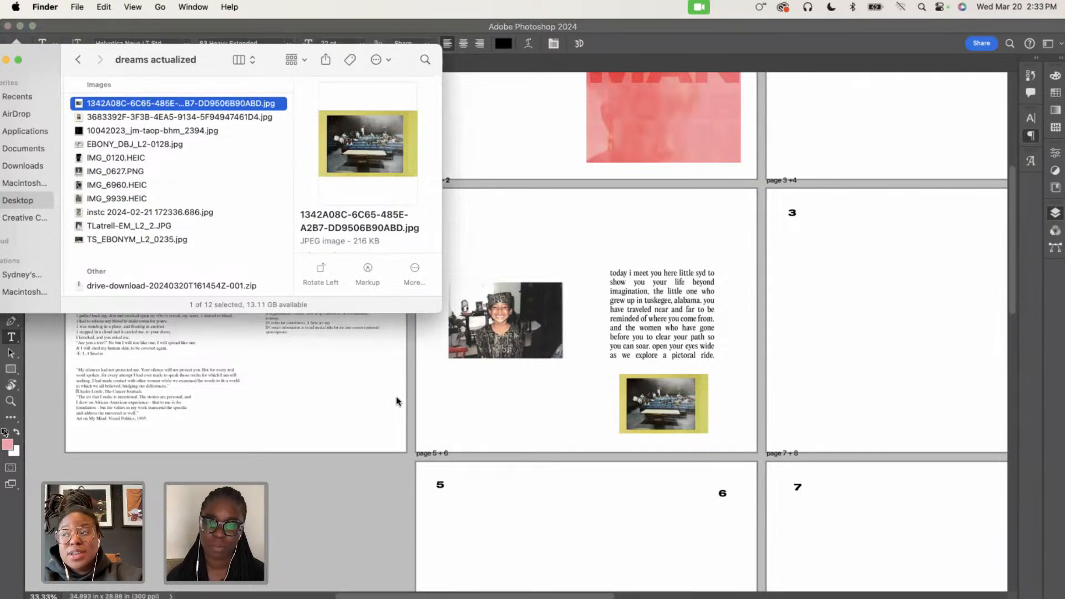
left_click(240, 132)
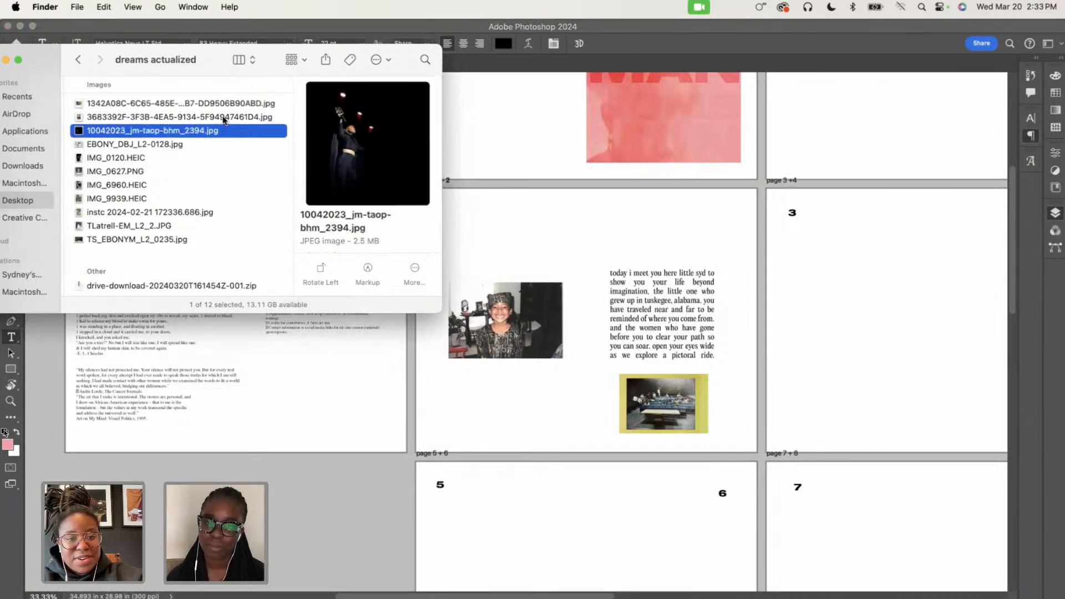
left_click(225, 119)
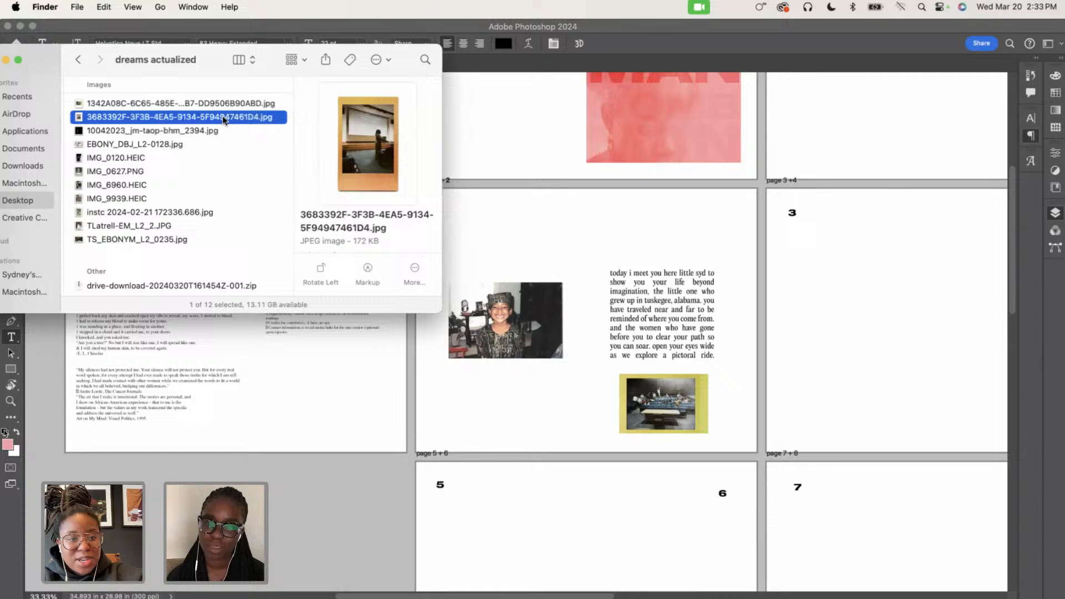
left_click(166, 175)
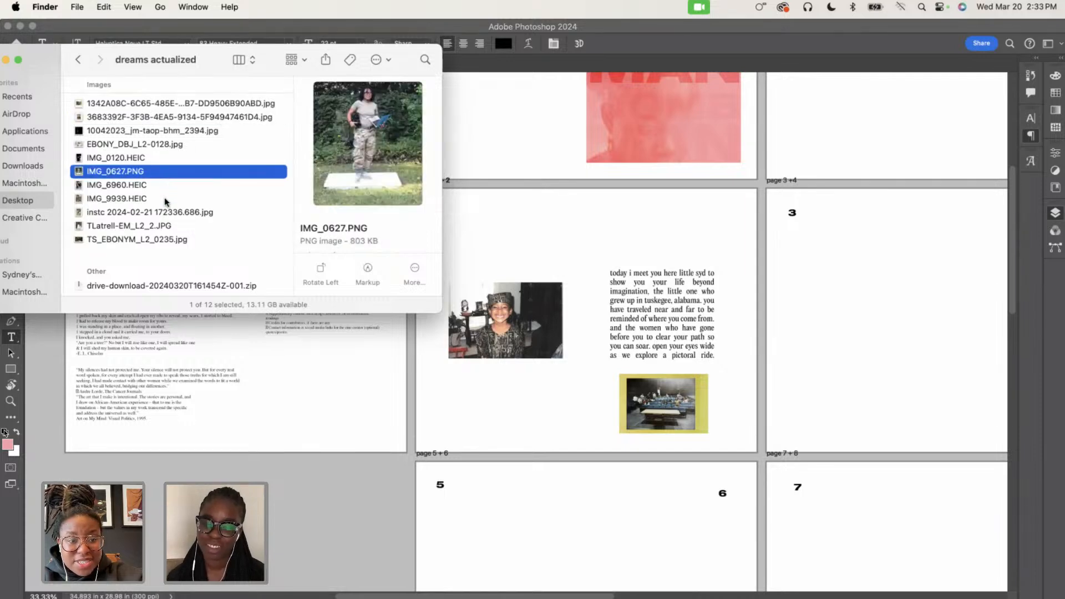
left_click(150, 159)
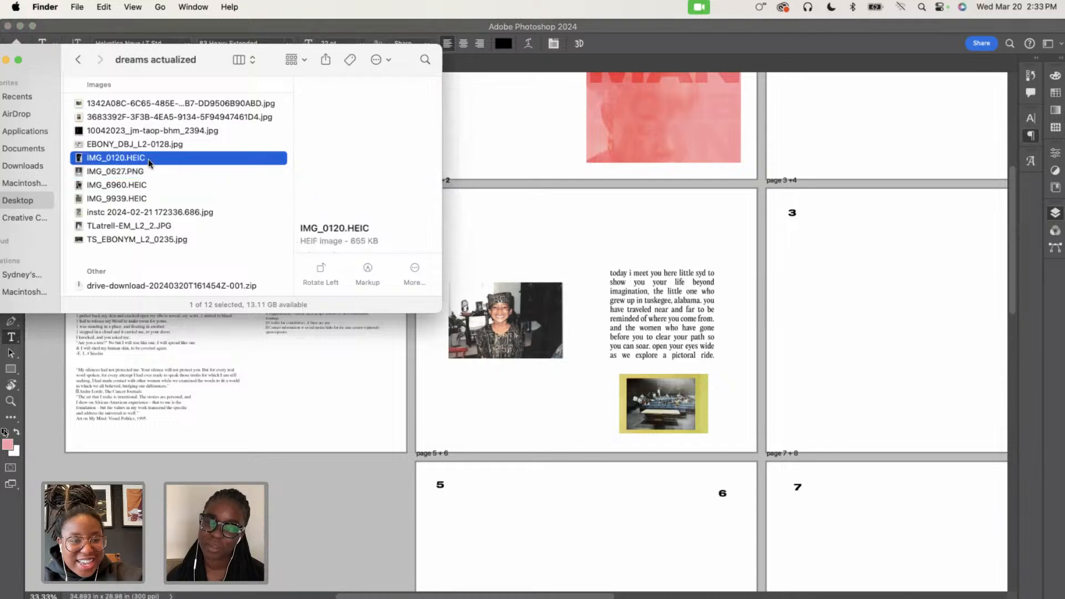
left_click(129, 207)
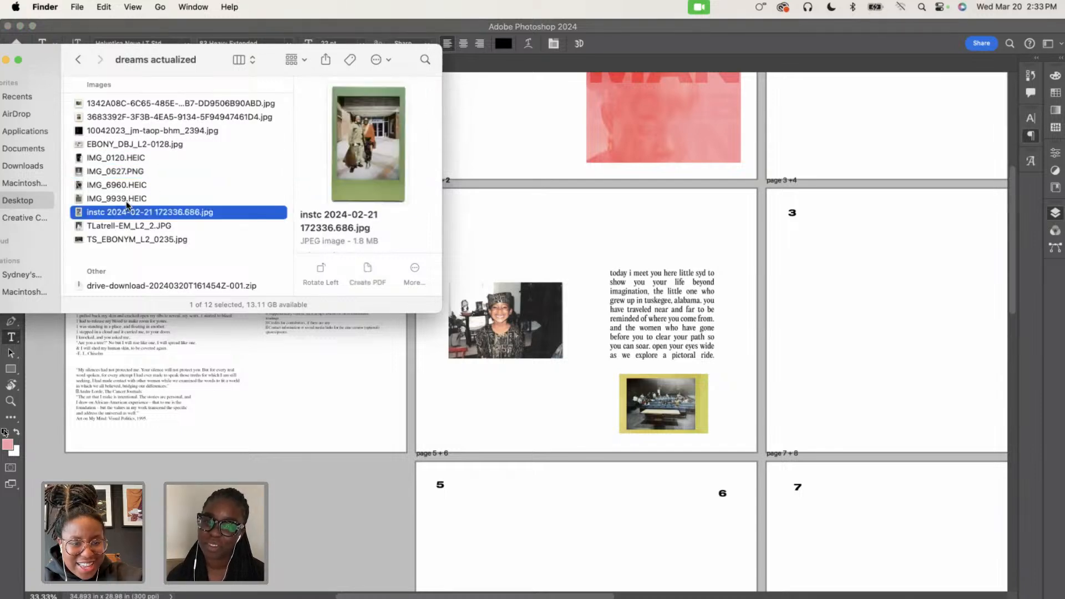
left_click(123, 197)
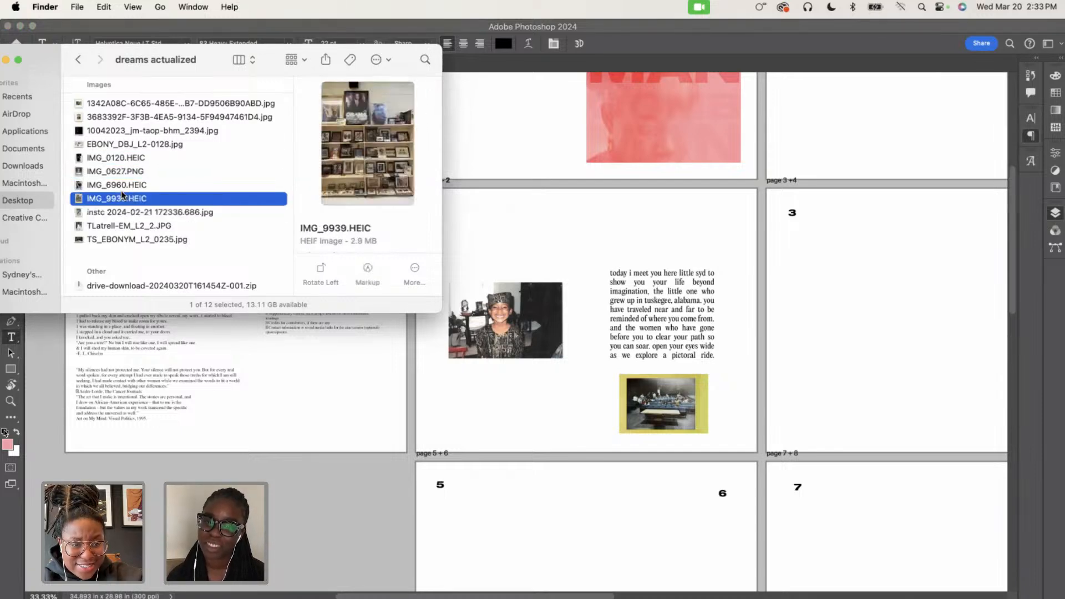
left_click(138, 119)
left_click(138, 148)
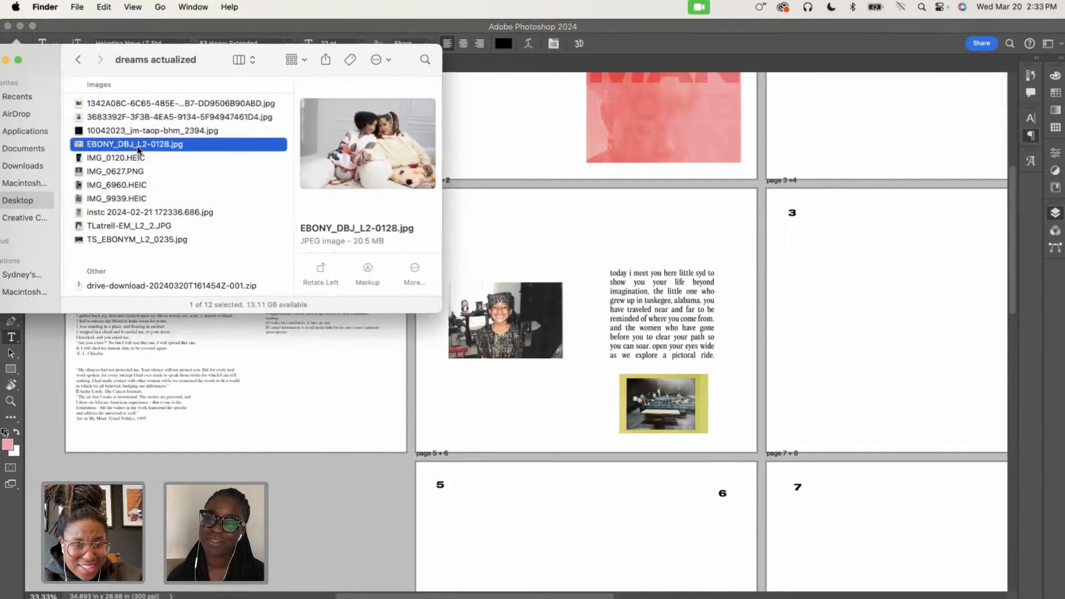
key("Down")
key("Down")
key("Down")
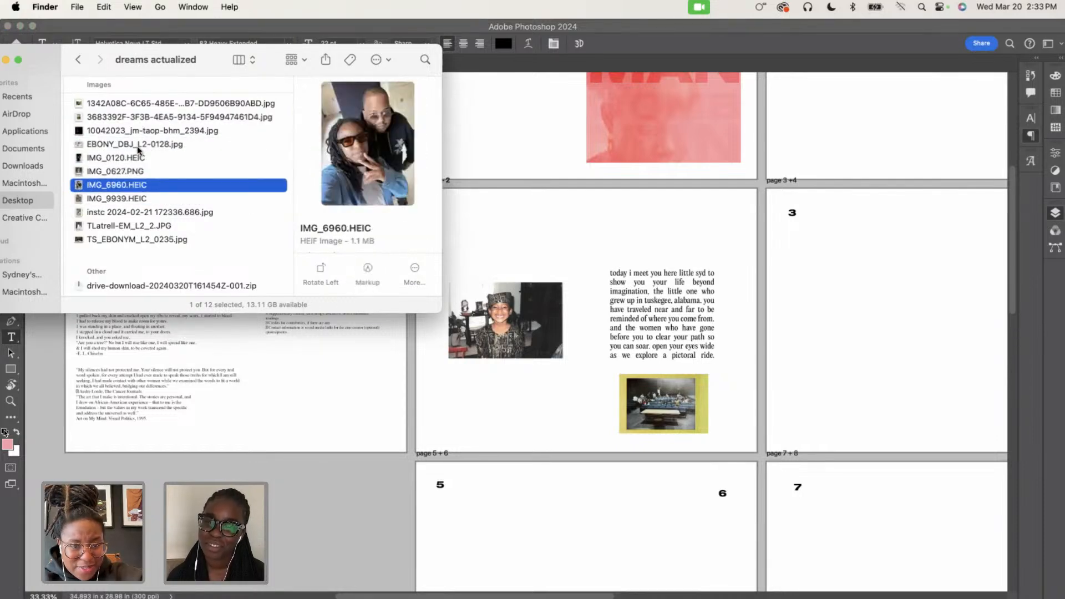
Place IMG_0627.PNG on the page 1 + 2 artboard in Photoshop, above and between the child's portrait and the paragraph, behind both
key("Up")
left_click_drag(129, 174, 519, 411)
left_click_drag(567, 328, 613, 227)
key("Return")
key("t")
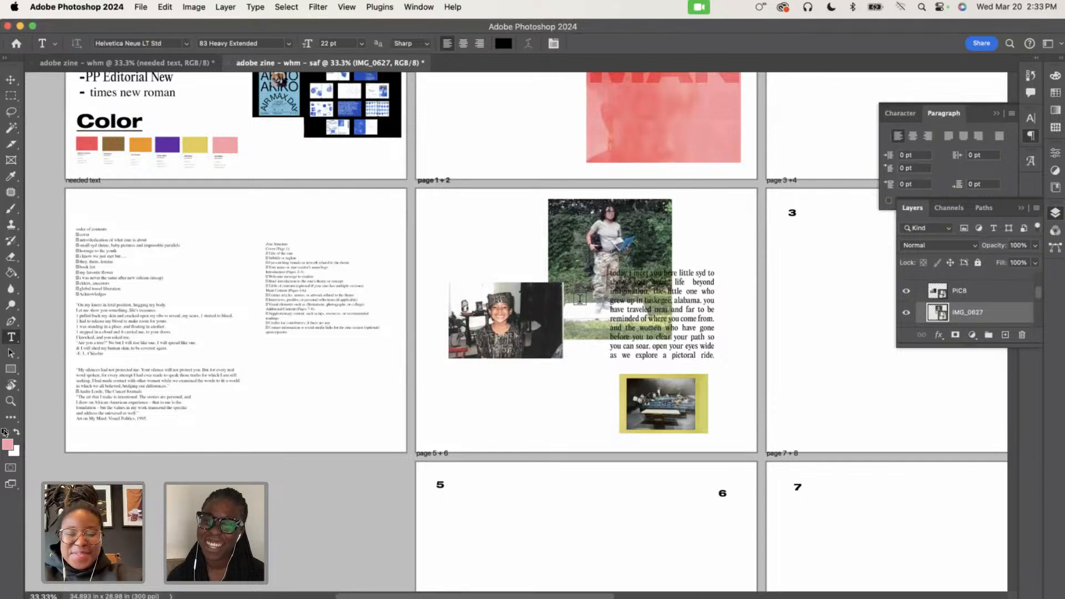
key("super+plus")
key("super+plus")
scroll(579, 298, "right", 3)
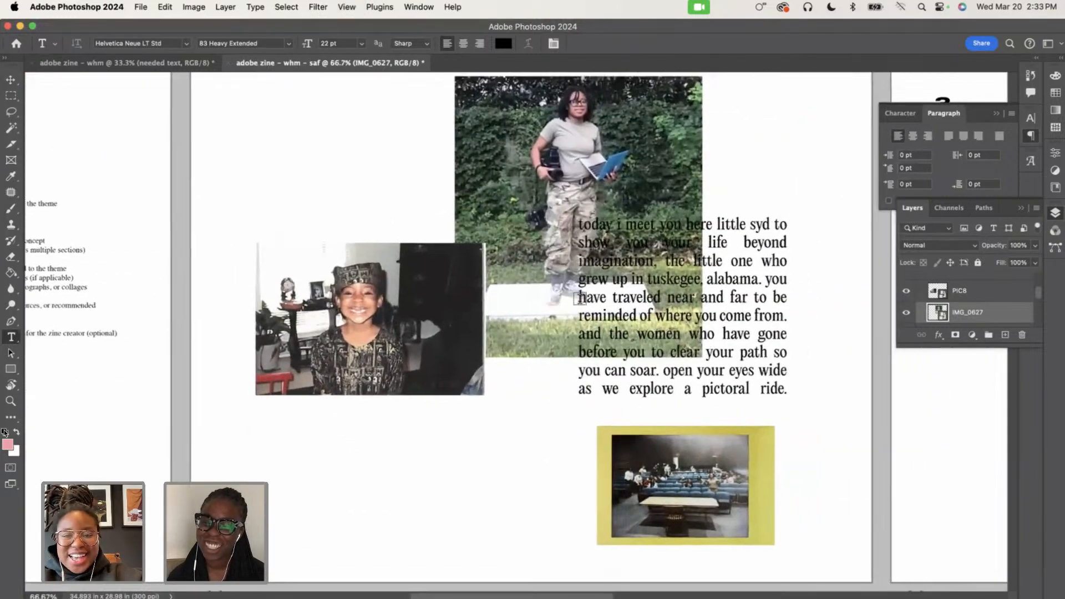
scroll(580, 299, "right", 2)
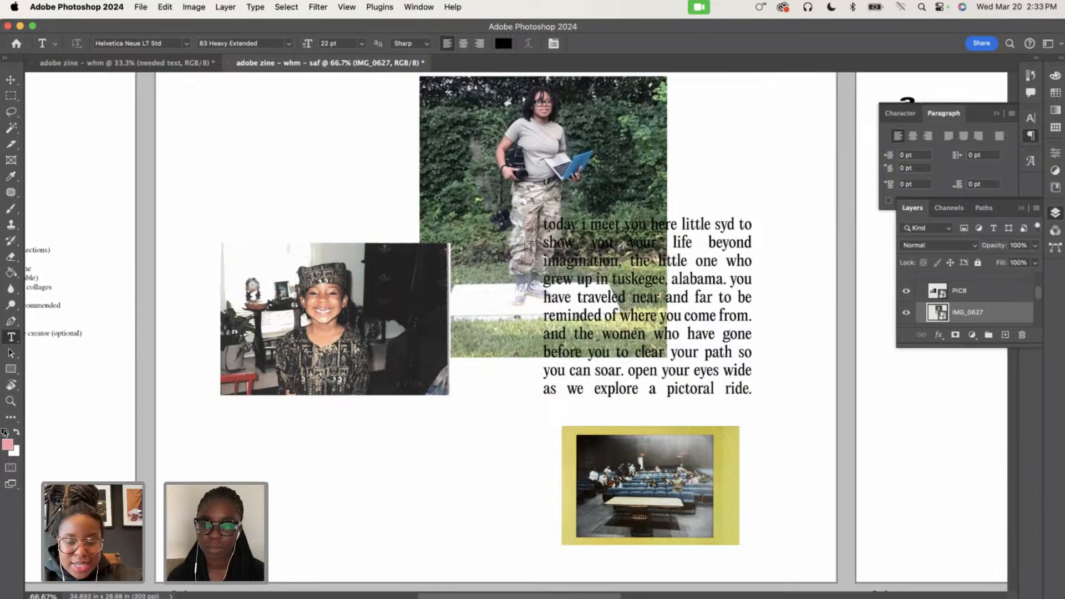
key("super+plus")
key("super+minus")
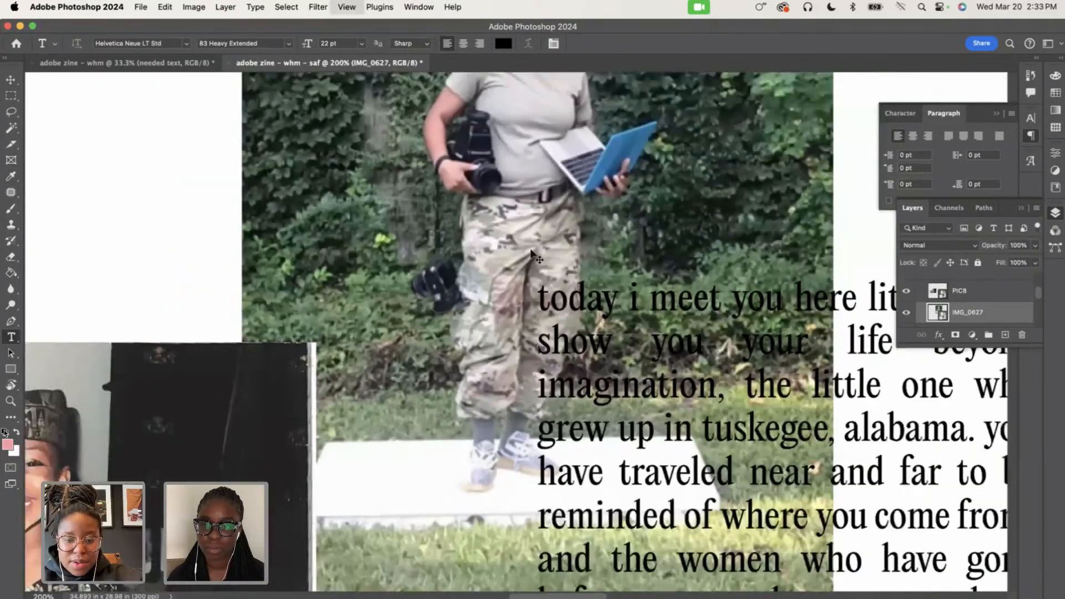
left_click(6, 193)
left_click(6, 193)
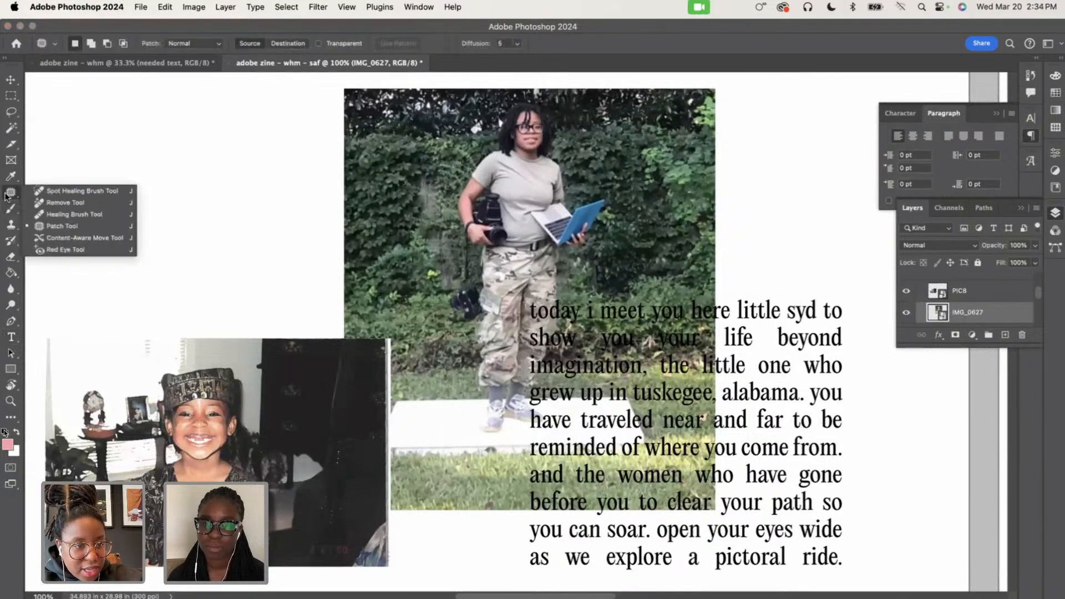
left_click(10, 196)
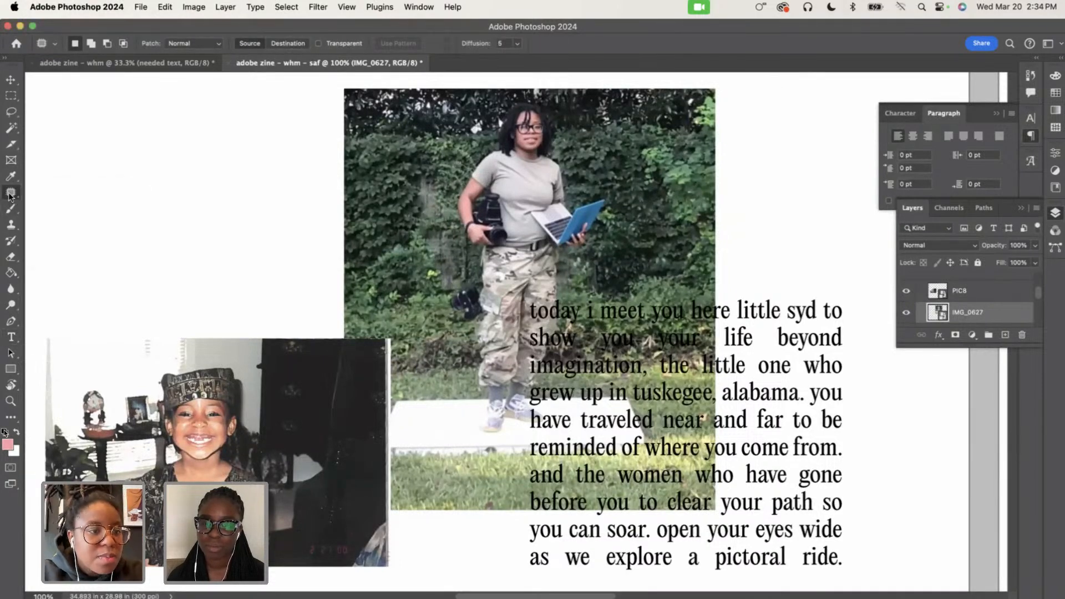
left_click(8, 142)
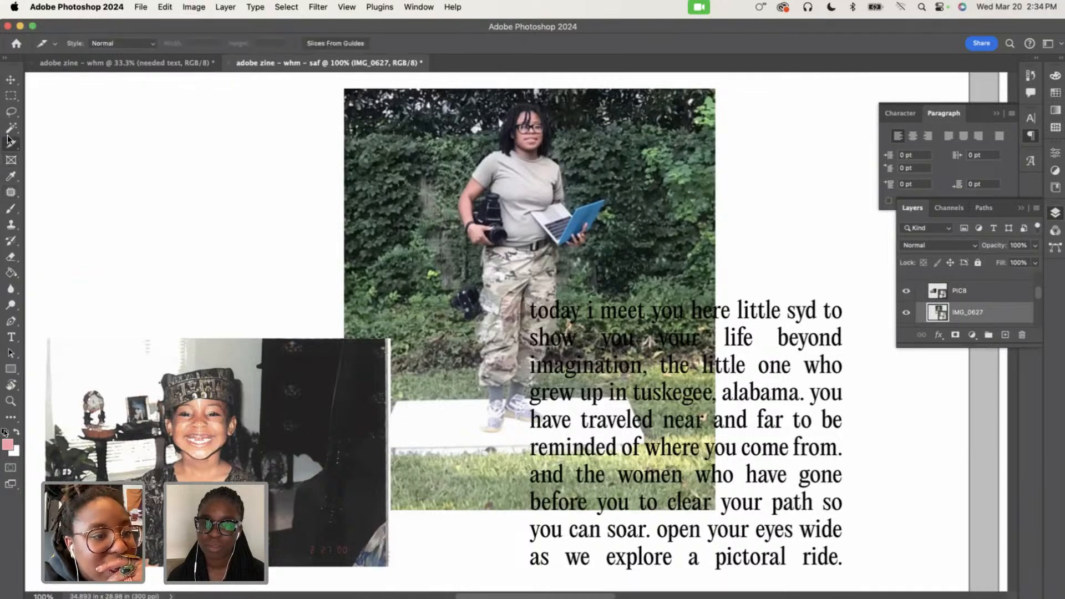
left_click(9, 145)
left_click(6, 133)
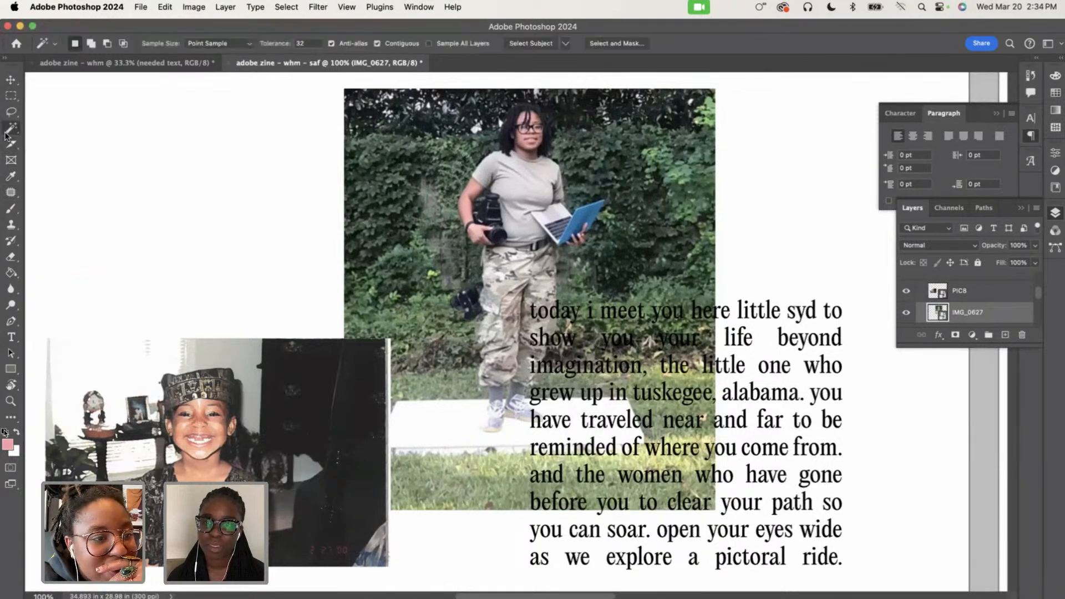
left_click(7, 134)
left_click(6, 135)
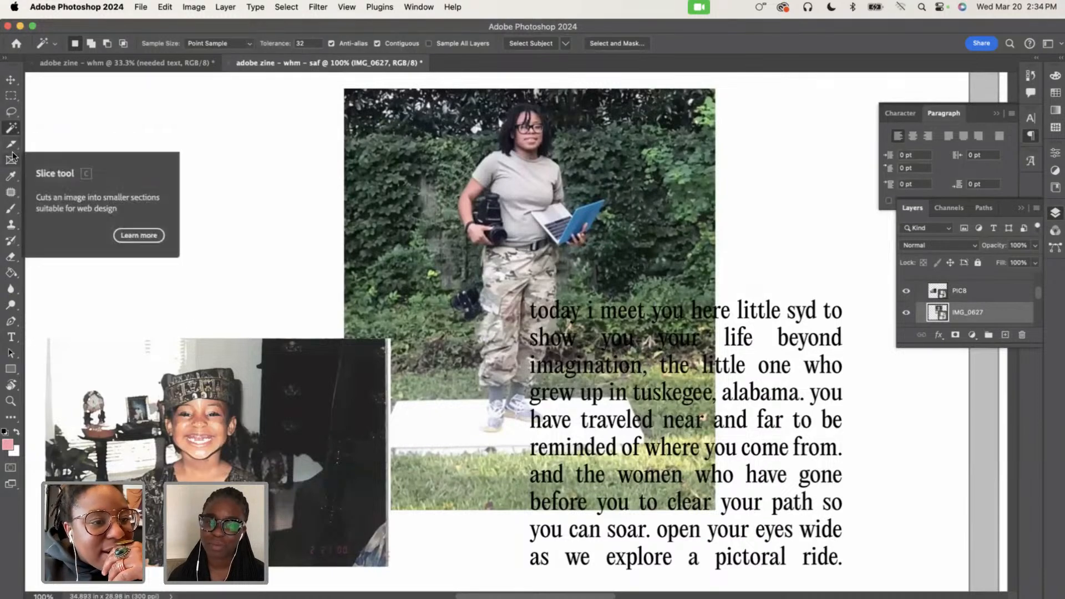
left_click(8, 196)
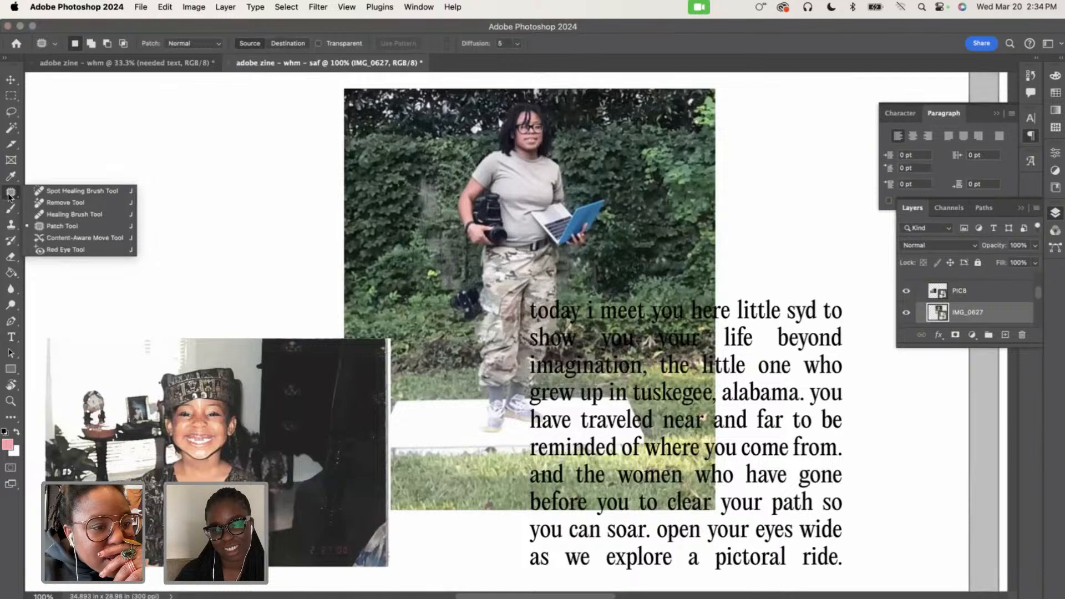
left_click(11, 145)
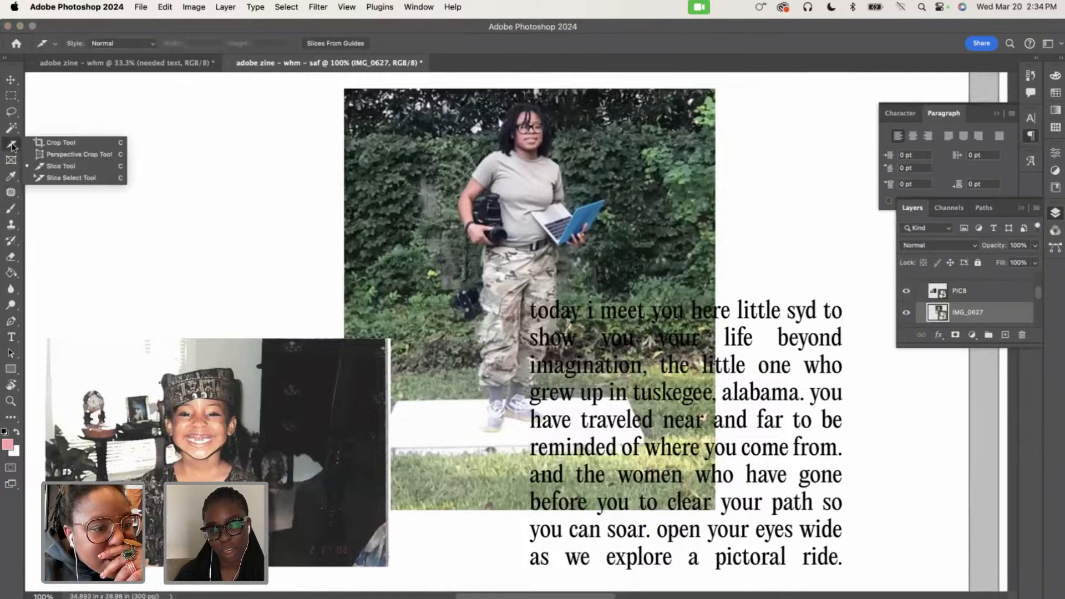
left_click(11, 145)
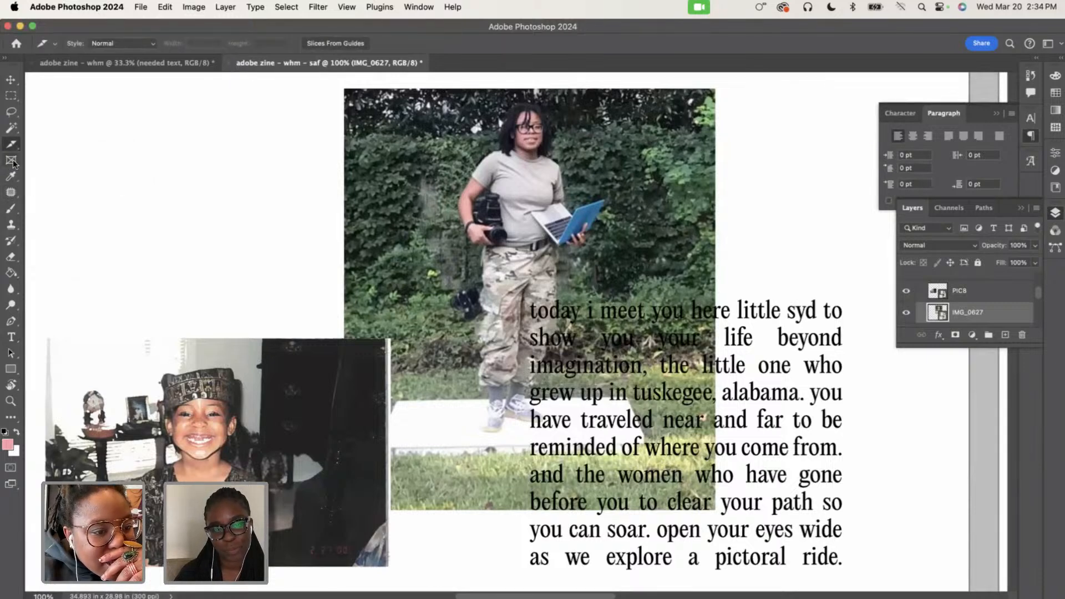
Try to start a Pen tool outline on the standing person in the outdoor photo
left_click(10, 326)
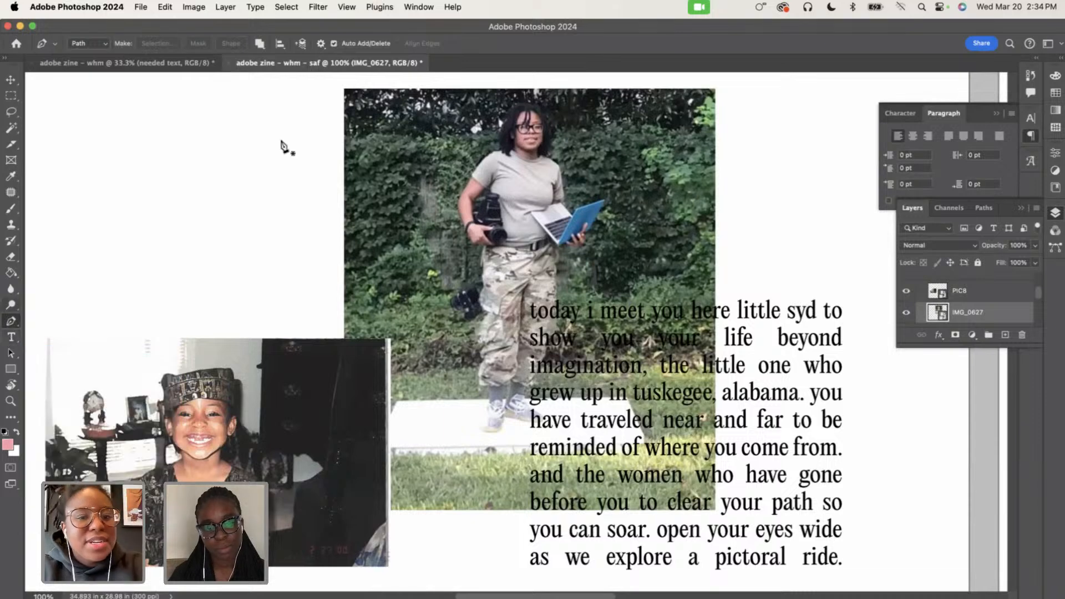
left_click(491, 199)
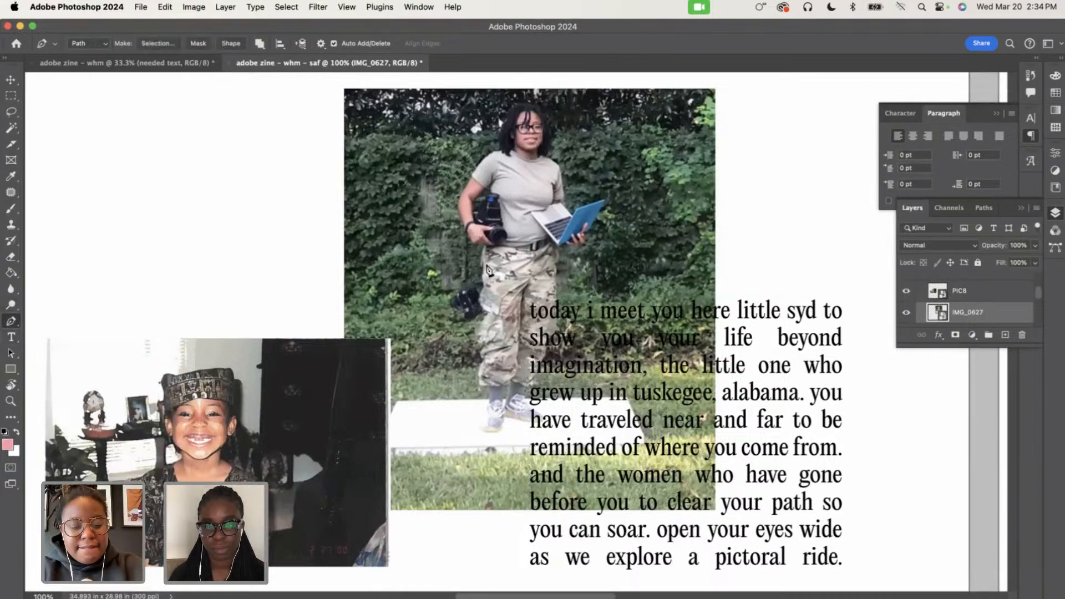
key("super+z")
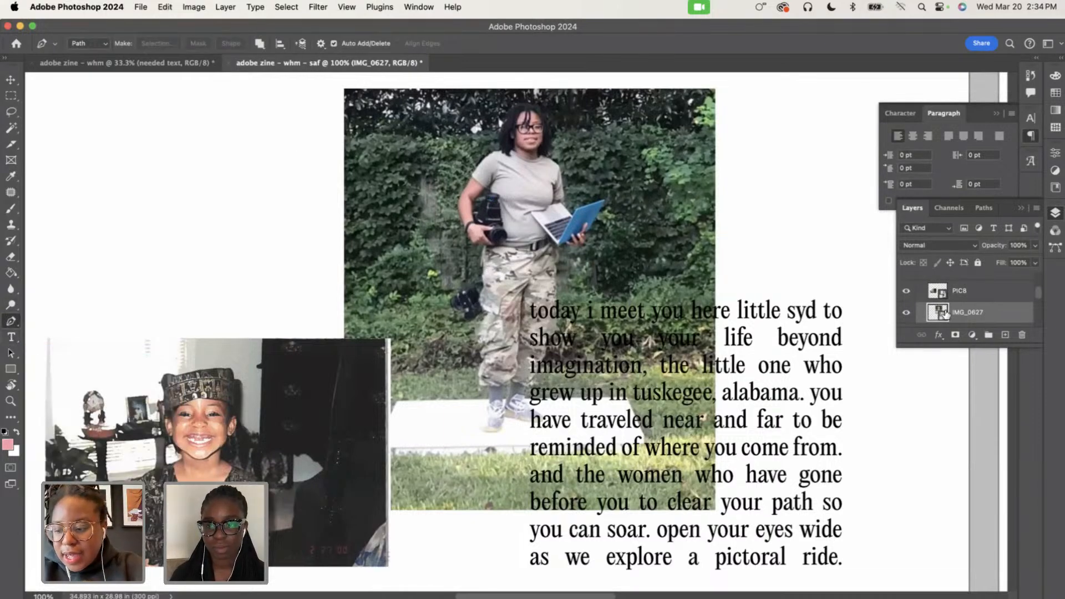
Hide the paragraph text layer that overlaps the outdoor photo on the page 1 + 2 artboard
scroll(943, 313, "up", 2)
scroll(946, 314, "up", 1)
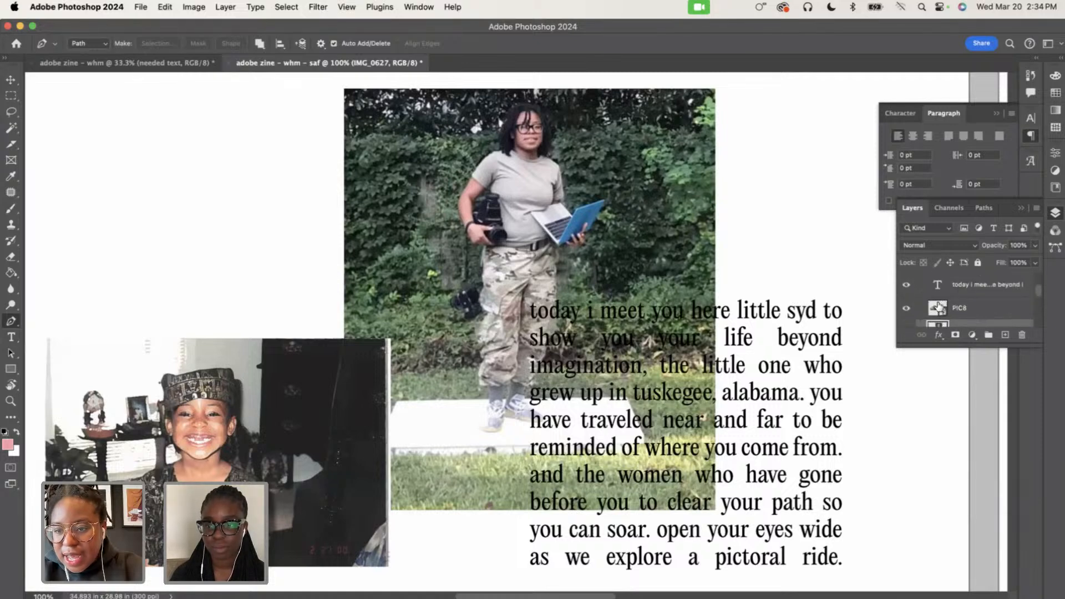
left_click(907, 285)
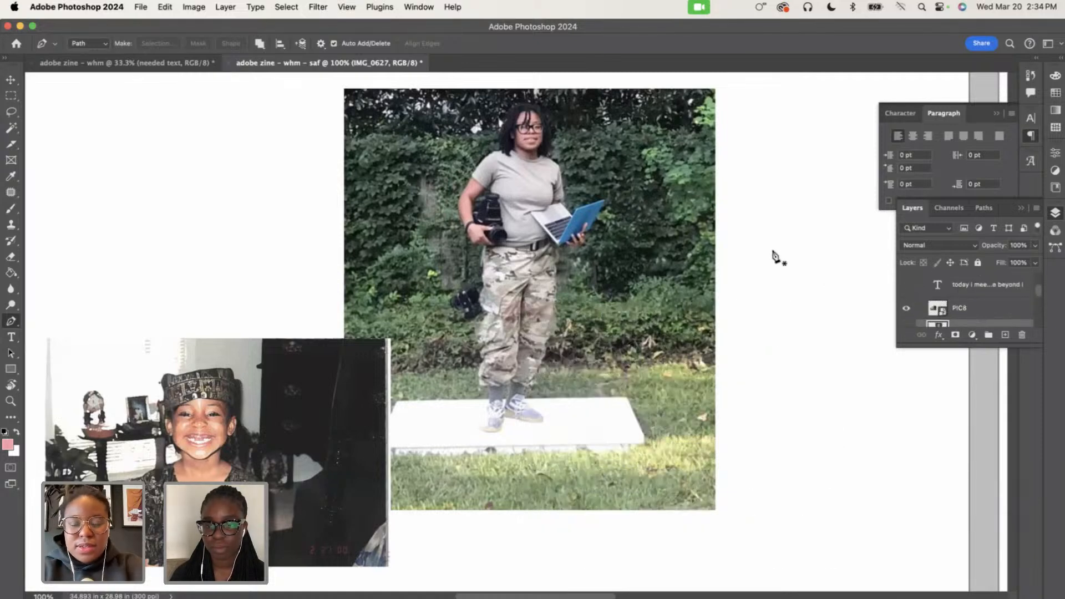
Move the IMG_0627 photo horizontally to the right, clear of the child's portrait, without resizing it
scroll(960, 297, "down", 2)
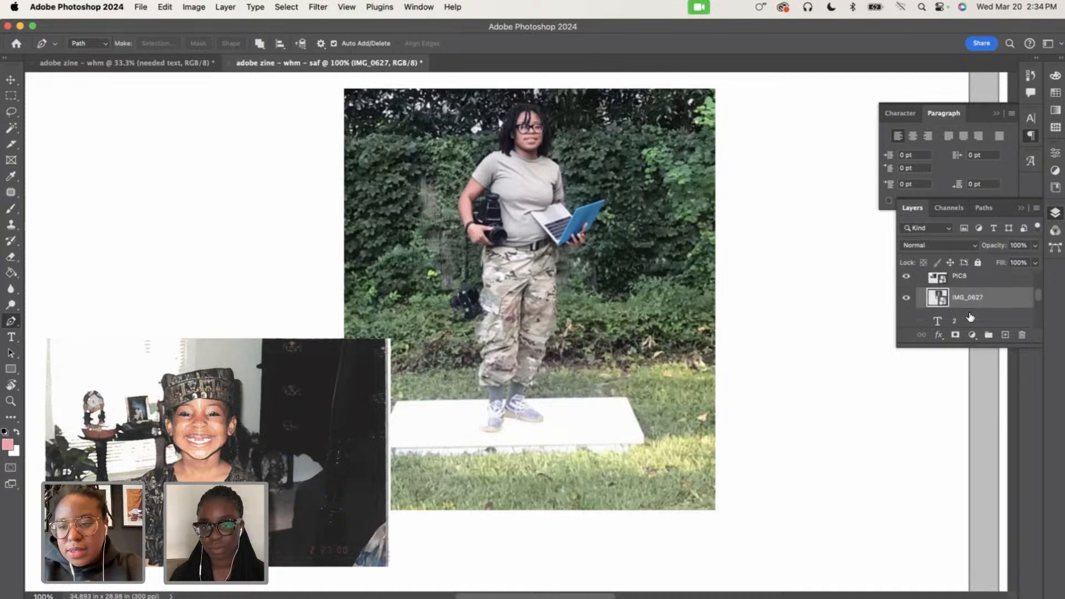
key("super+t")
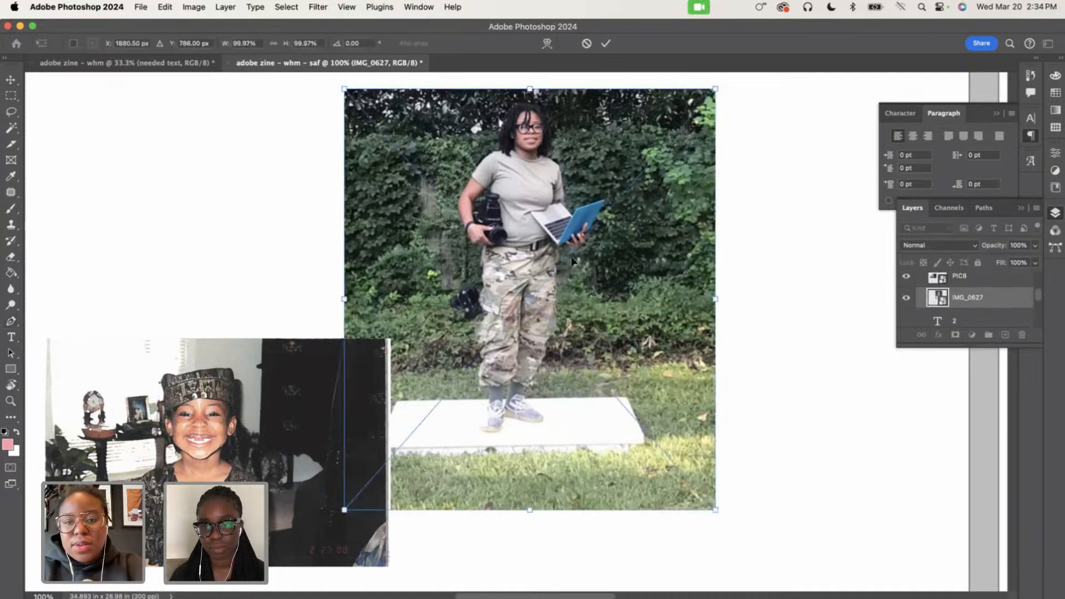
left_click_drag(572, 261, 703, 256)
key("Return")
Try to trace the outer edge of the person's upper arm with the Pen tool, and delete the path
key("p")
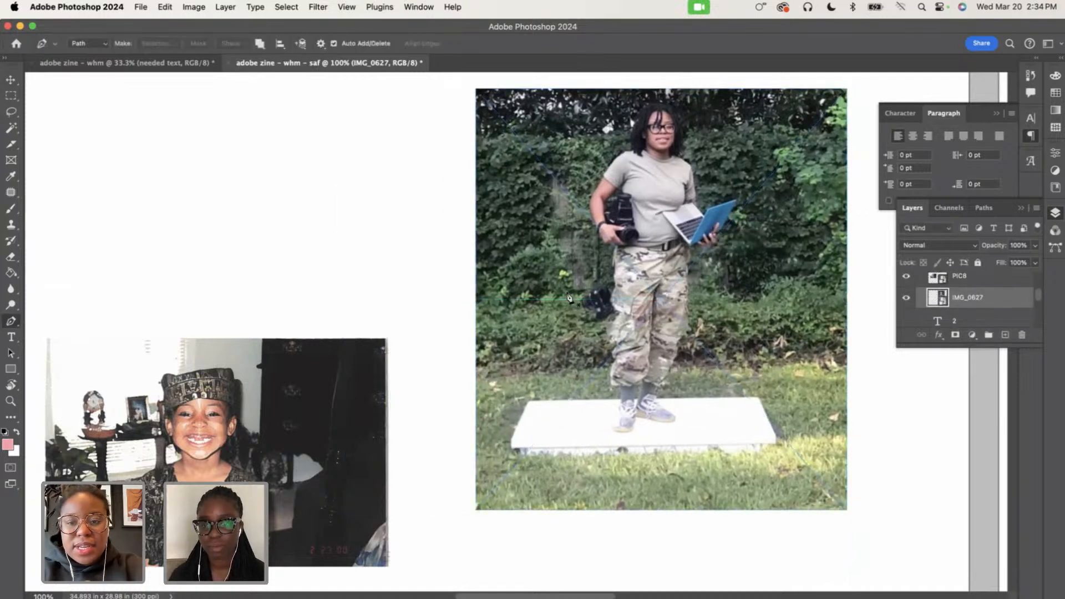
key("super+equal")
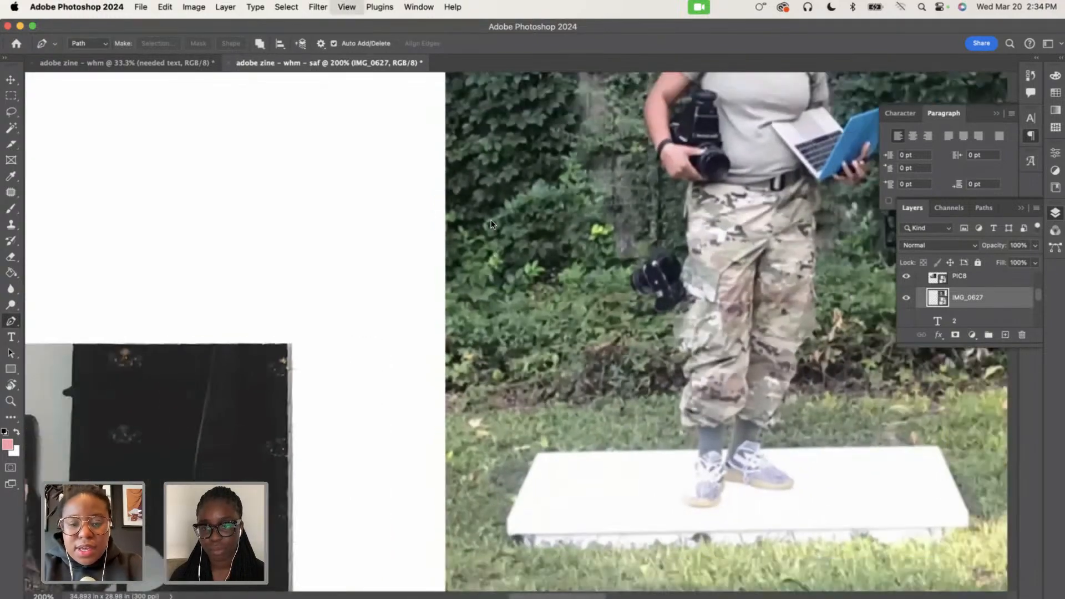
key("super+minus")
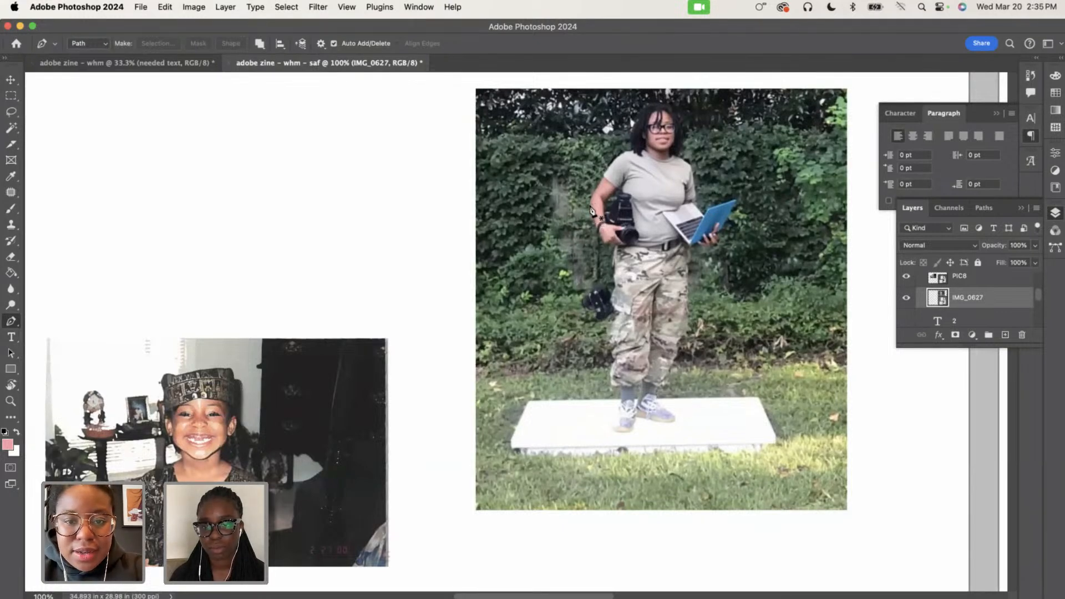
key("super+equal")
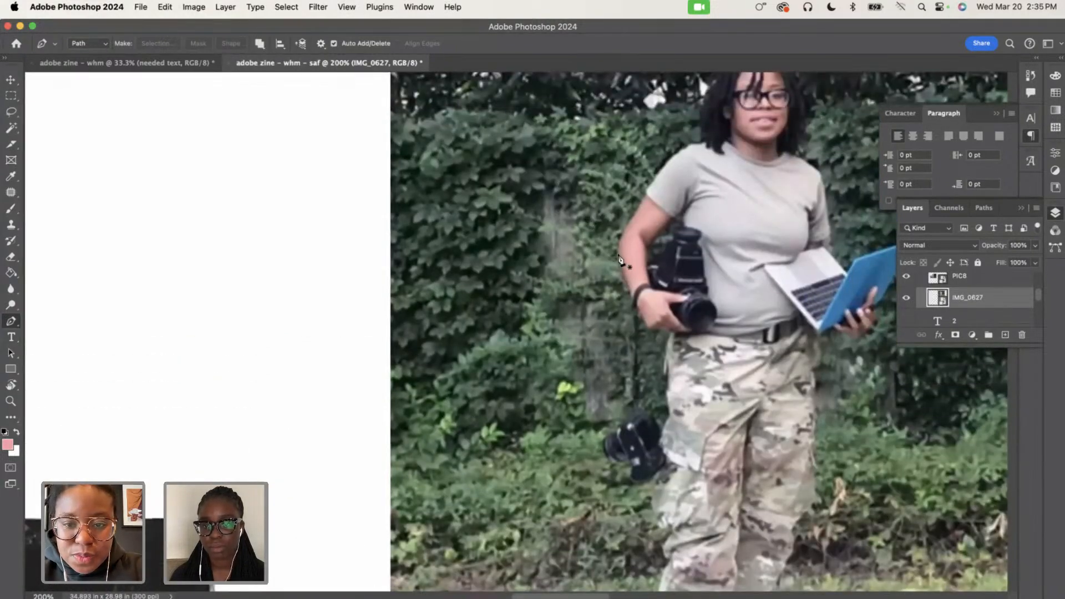
left_click(618, 256)
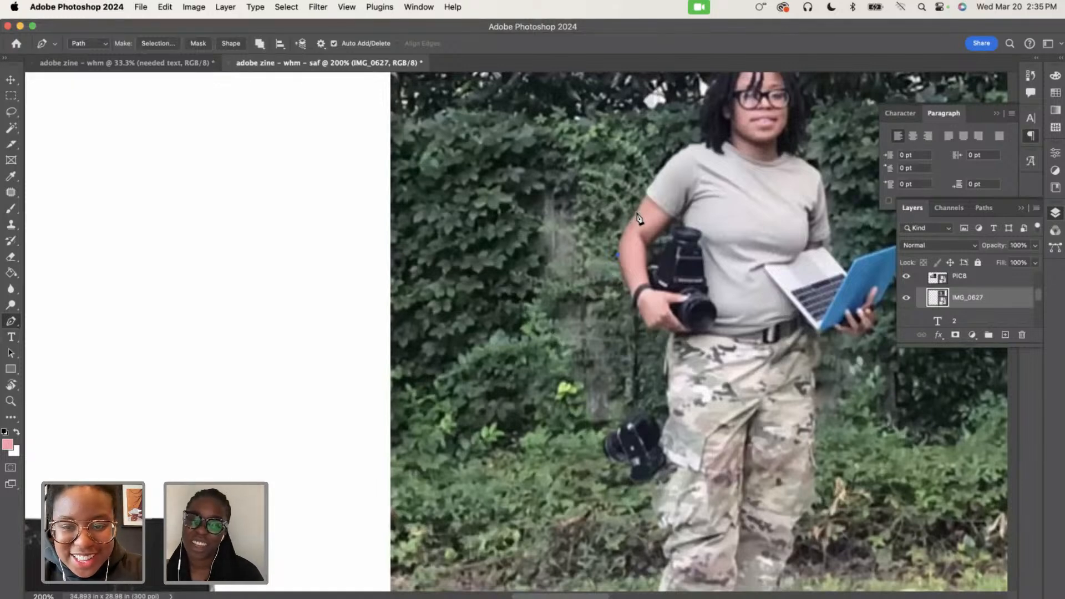
left_click(617, 212)
key("super+z")
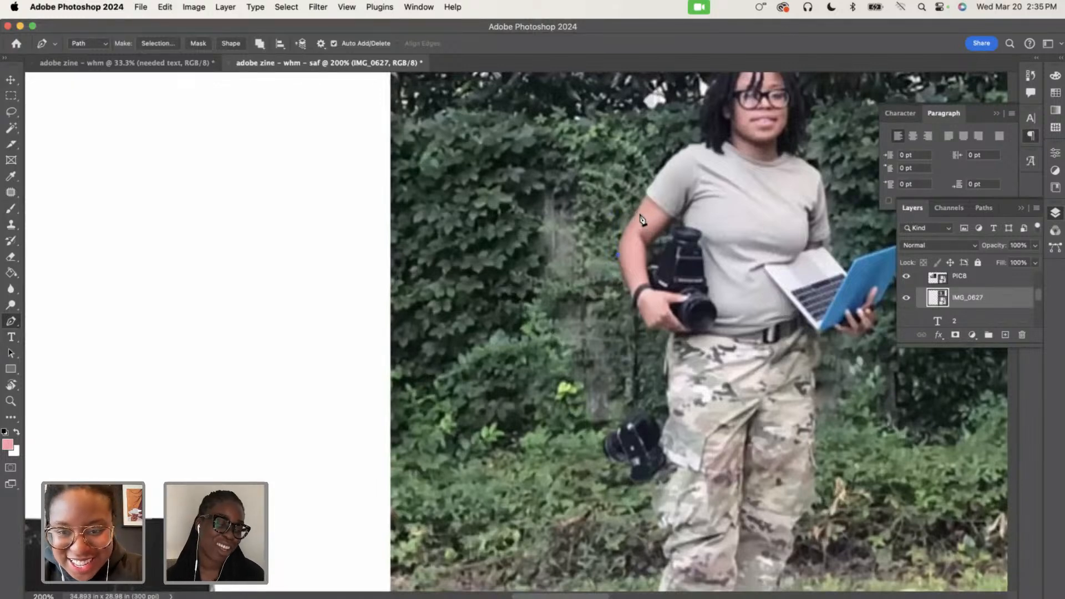
left_click_drag(634, 214, 638, 214)
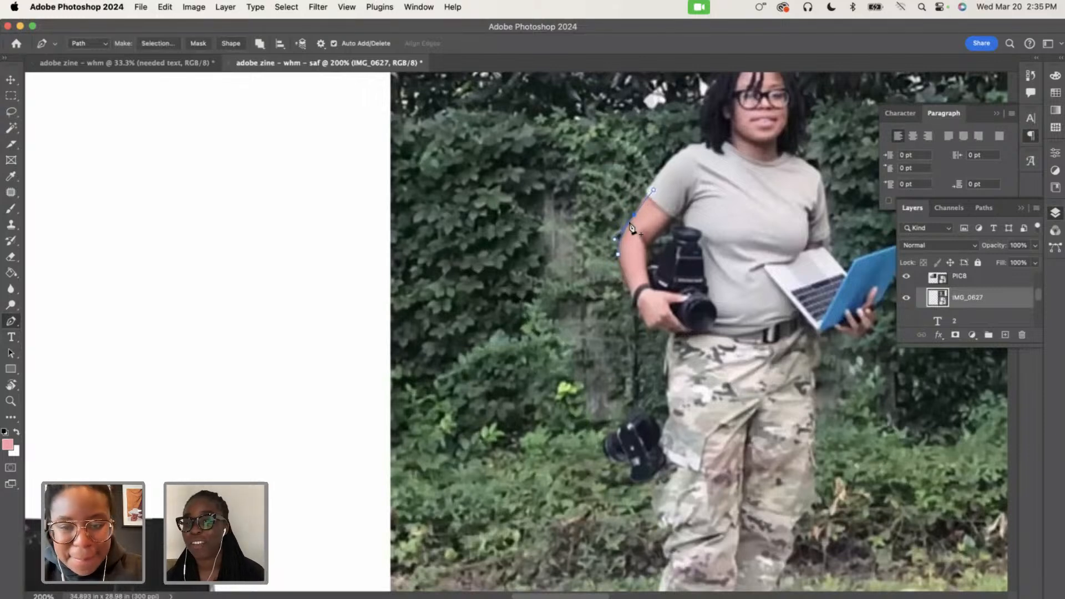
left_click(635, 215, "alt")
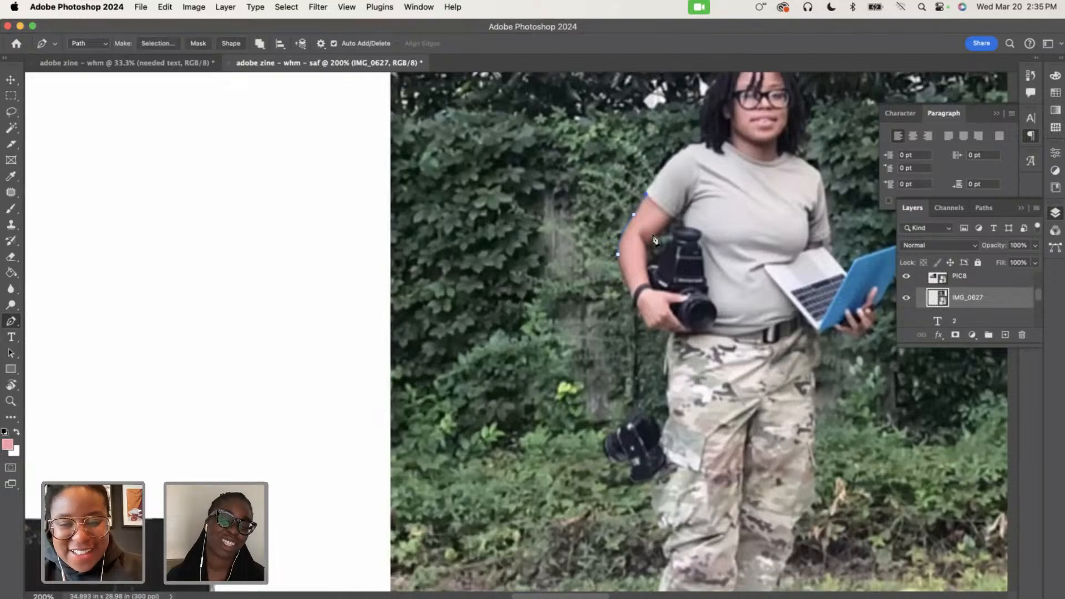
left_click(616, 254)
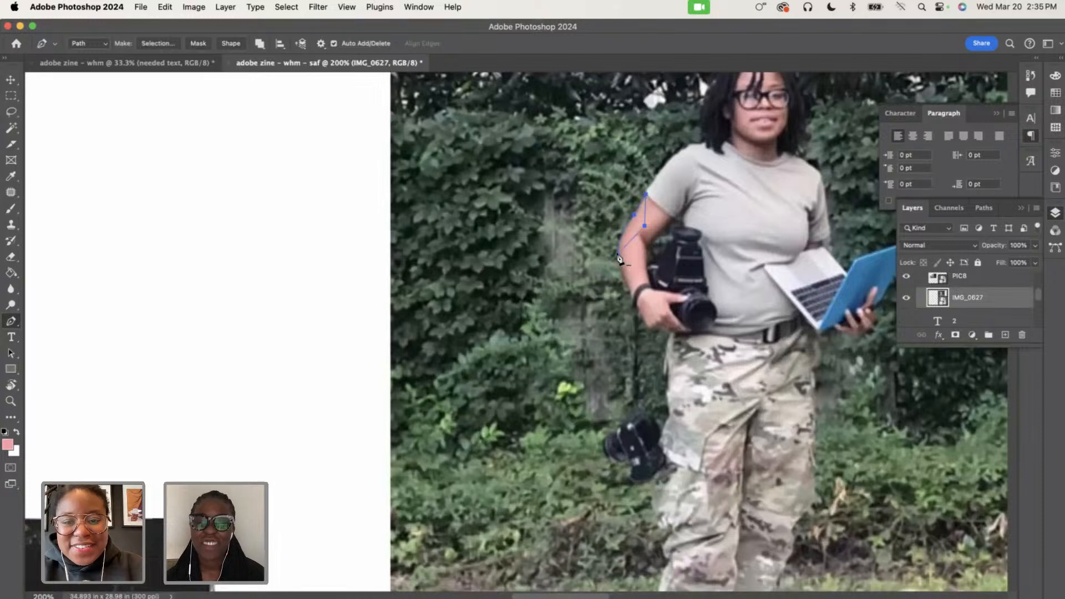
right_click(623, 240)
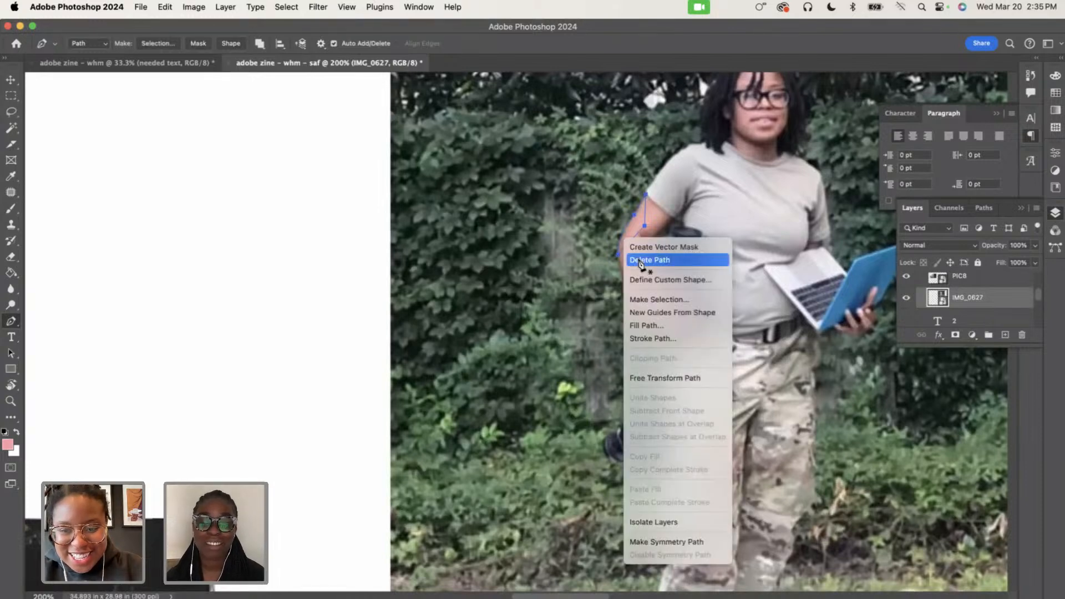
left_click(640, 261)
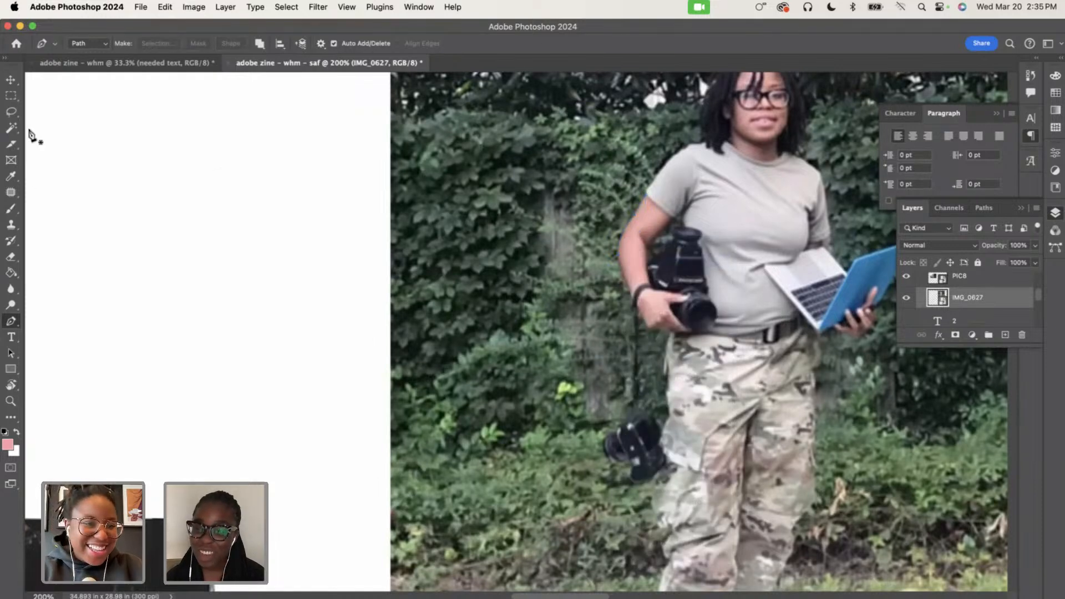
Select the person's T-shirt, bent arm, camera and laptop area in the IMG_0627 photo with the Quick Selection Tool
left_click(10, 114)
left_click(11, 130)
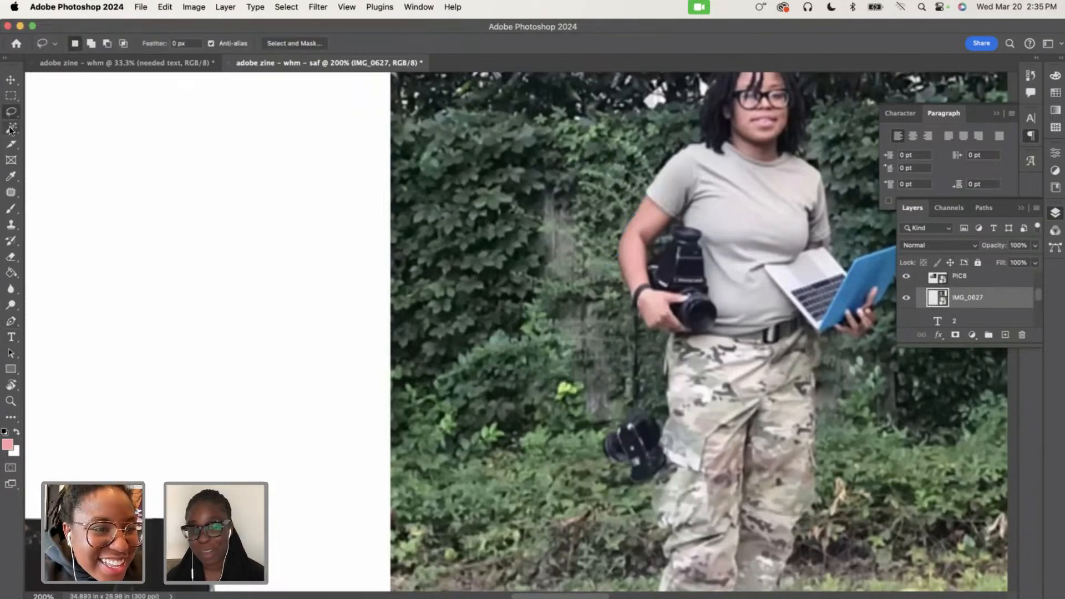
left_click(11, 131)
left_click(10, 132)
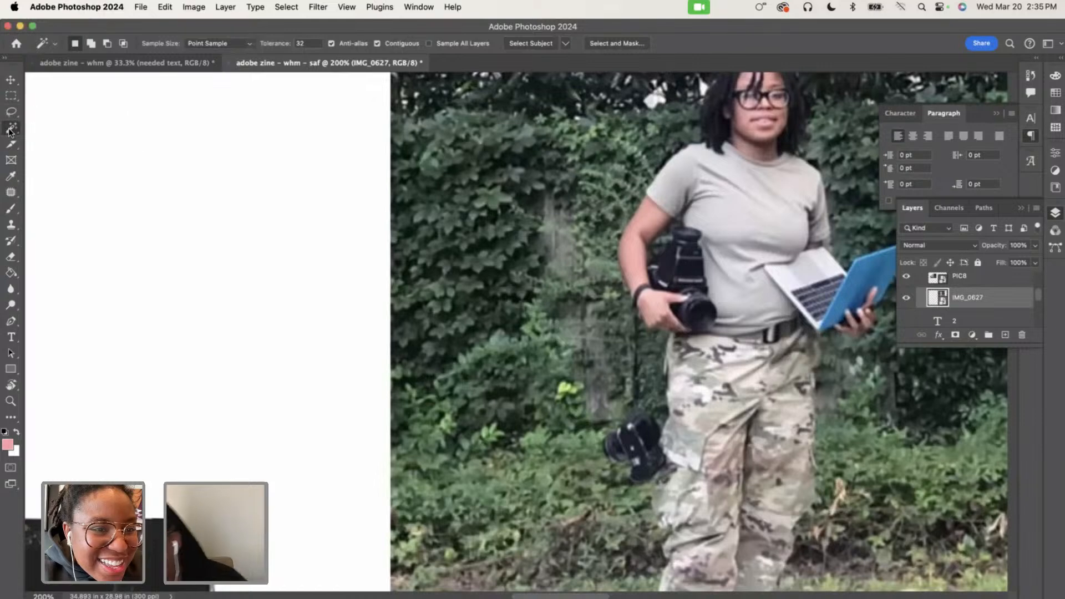
left_click(10, 131)
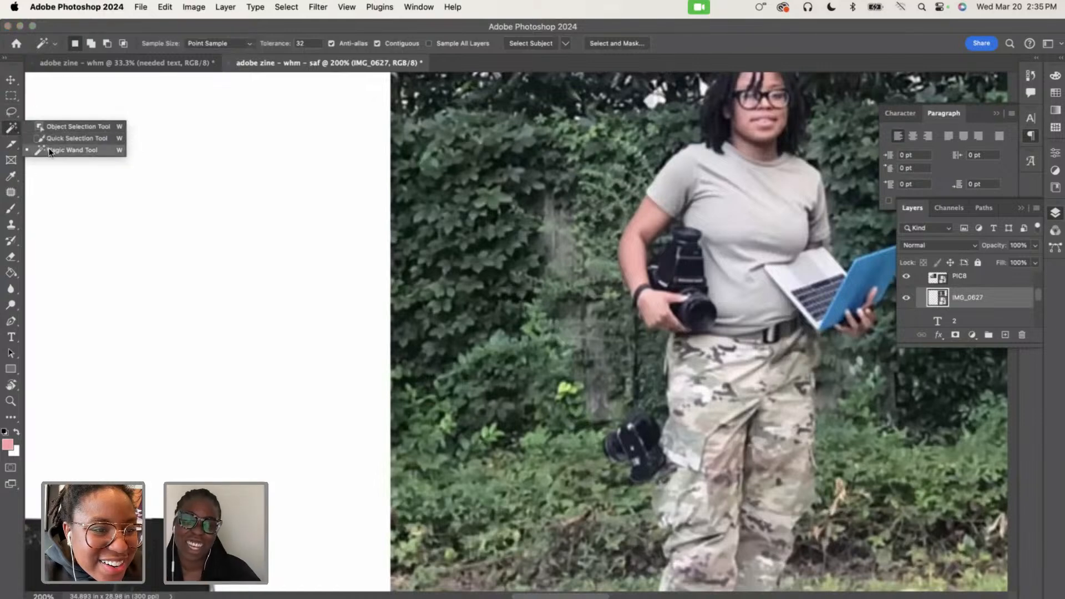
left_click(67, 139)
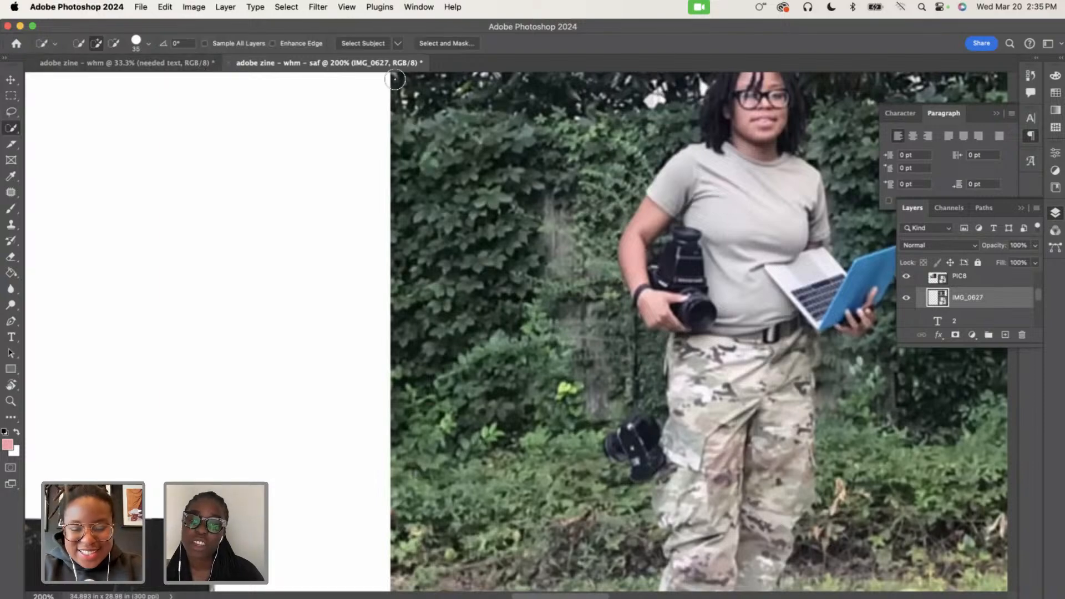
key("super+minus")
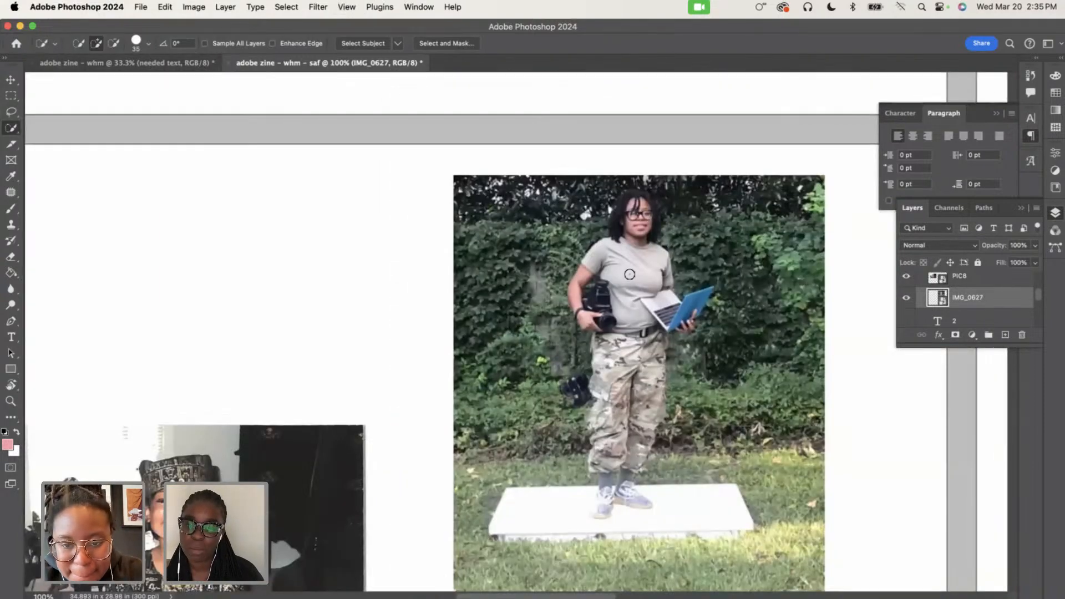
left_click_drag(626, 278, 627, 309)
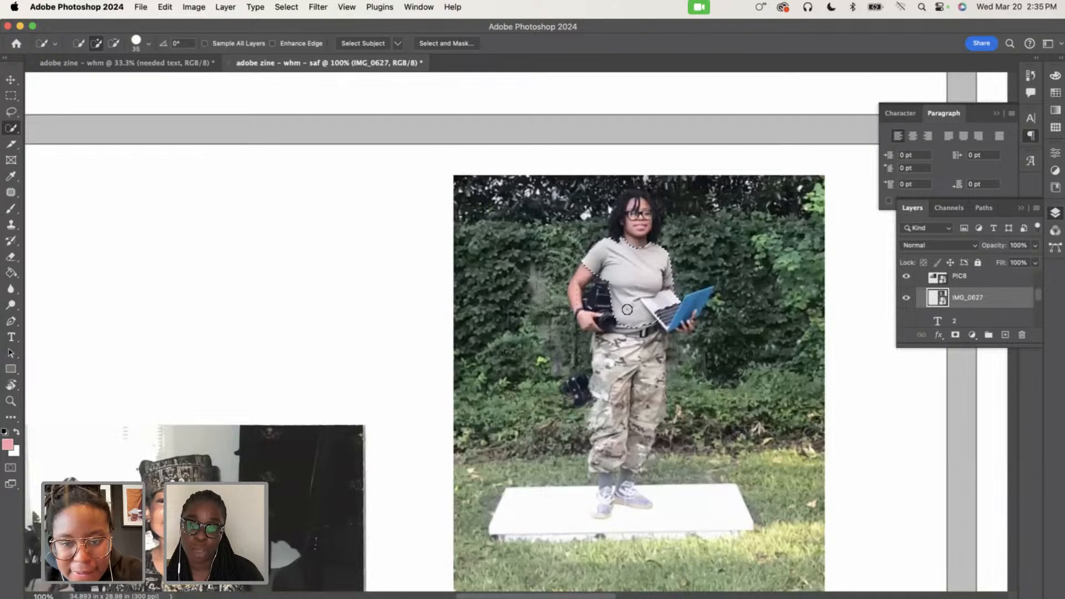
left_click(583, 277)
mouse_move(583, 277)
left_mouse_down()
mouse_move(580, 306)
mouse_move(604, 311)
mouse_move(603, 322)
left_mouse_up()
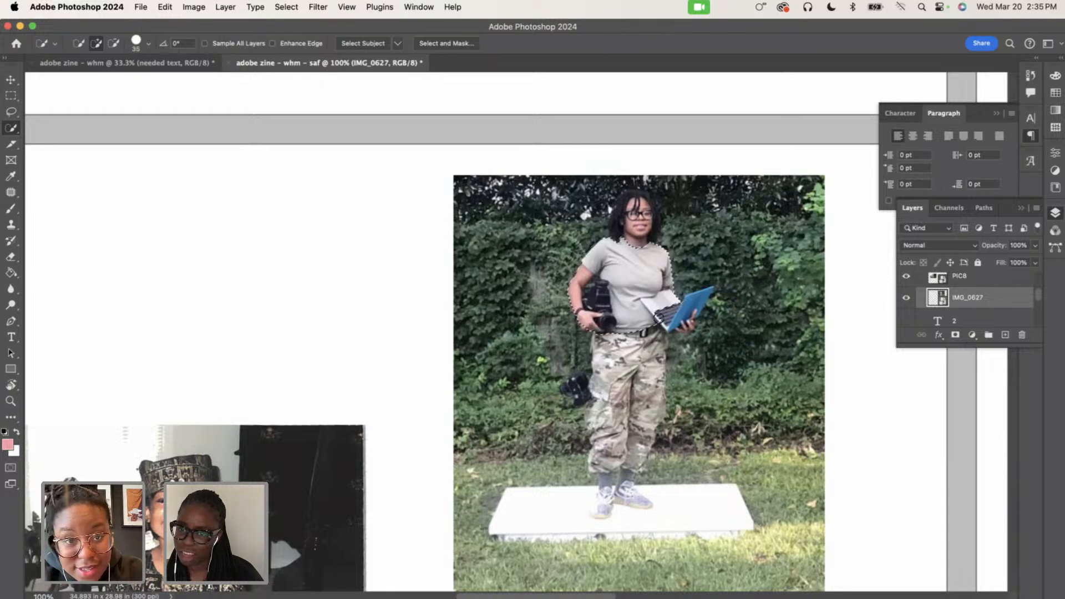
left_click(673, 316)
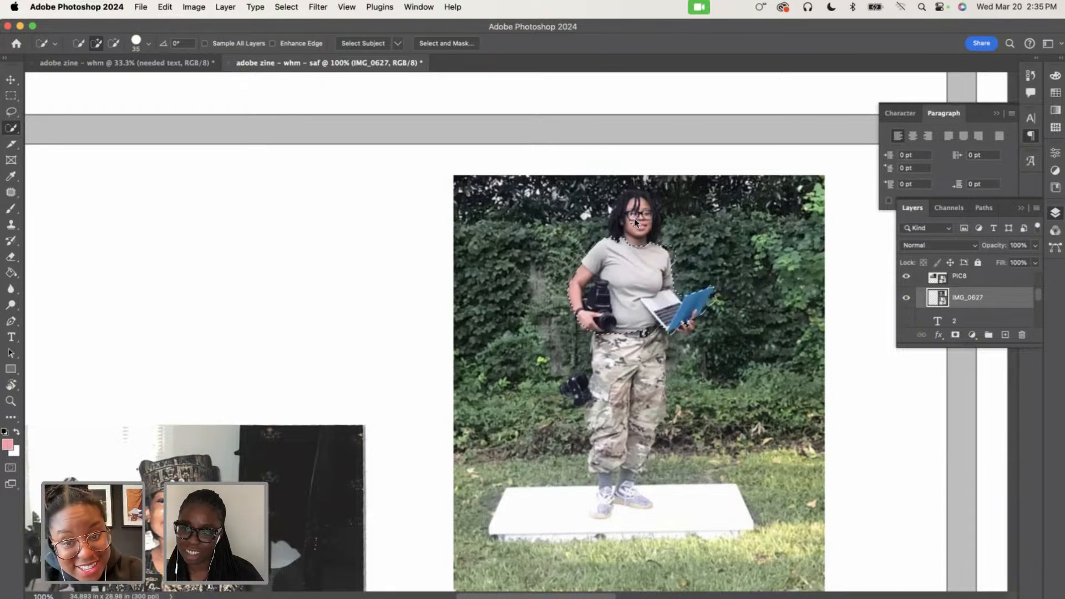
Add the person's head and camouflage trousers to the quick selection
left_click_drag(636, 224, 631, 199)
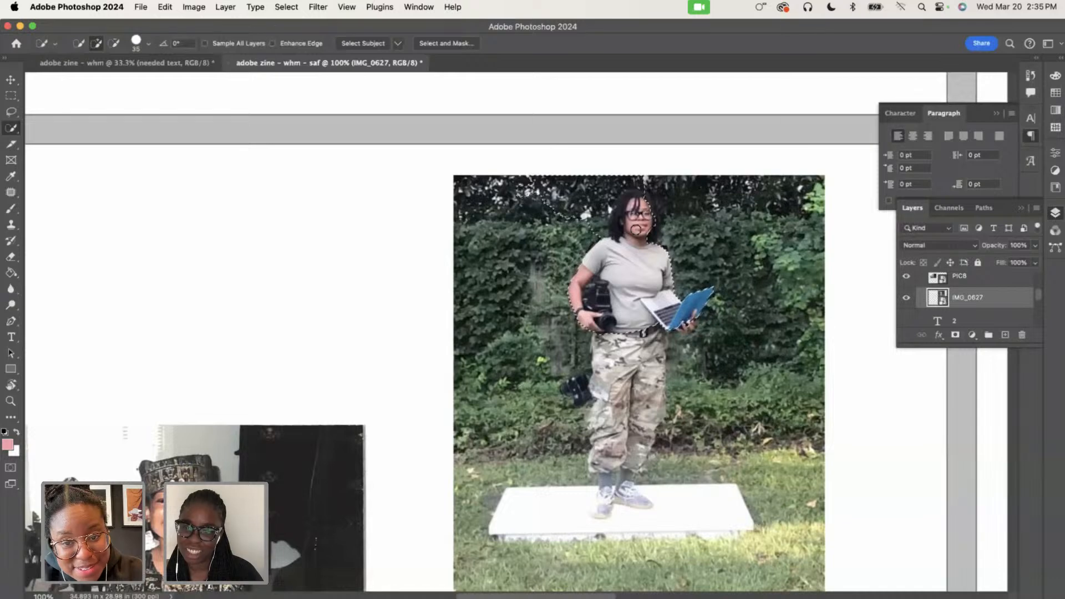
scroll(635, 295, "down", 2)
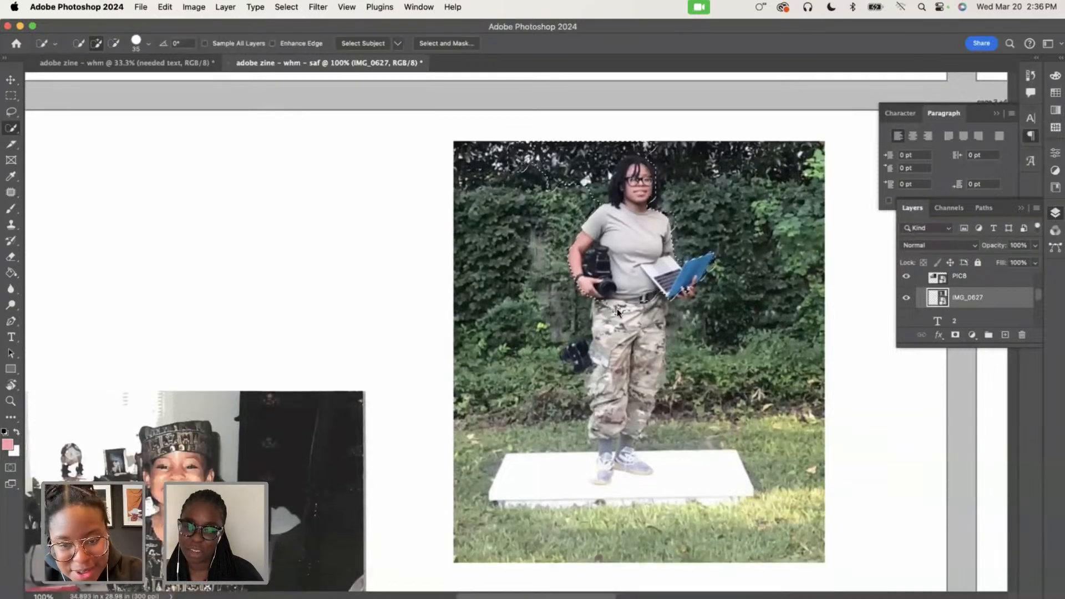
mouse_move(608, 326)
left_mouse_down()
mouse_move(607, 376)
mouse_move(631, 333)
mouse_move(635, 401)
mouse_move(632, 325)
mouse_move(604, 304)
mouse_move(609, 325)
left_mouse_up()
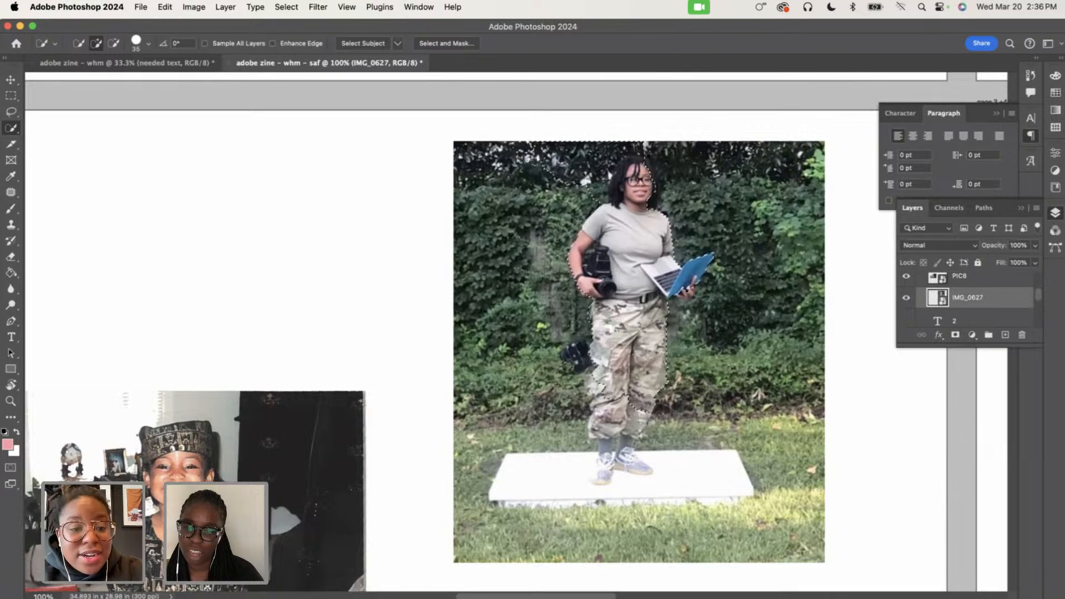
scroll(549, 352, "down", 5)
scroll(619, 197, "up", 4)
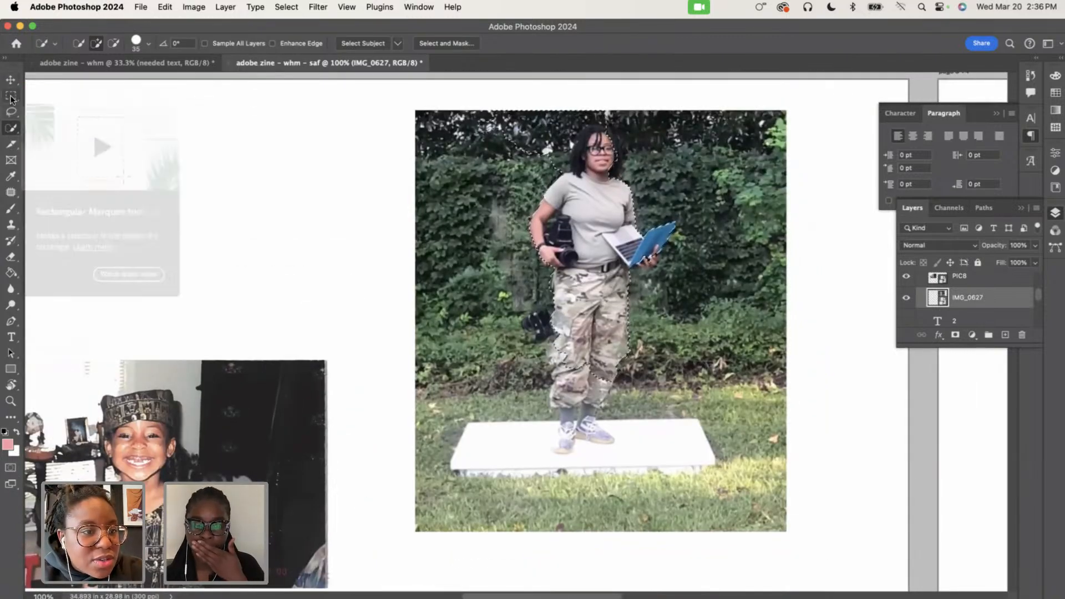
left_click(8, 134)
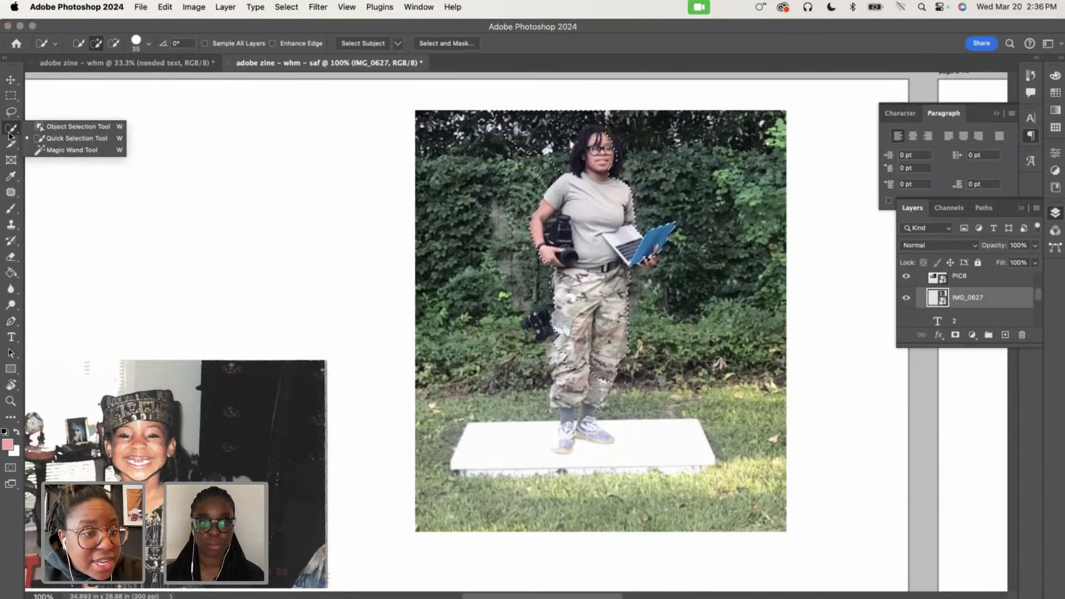
left_click(46, 141)
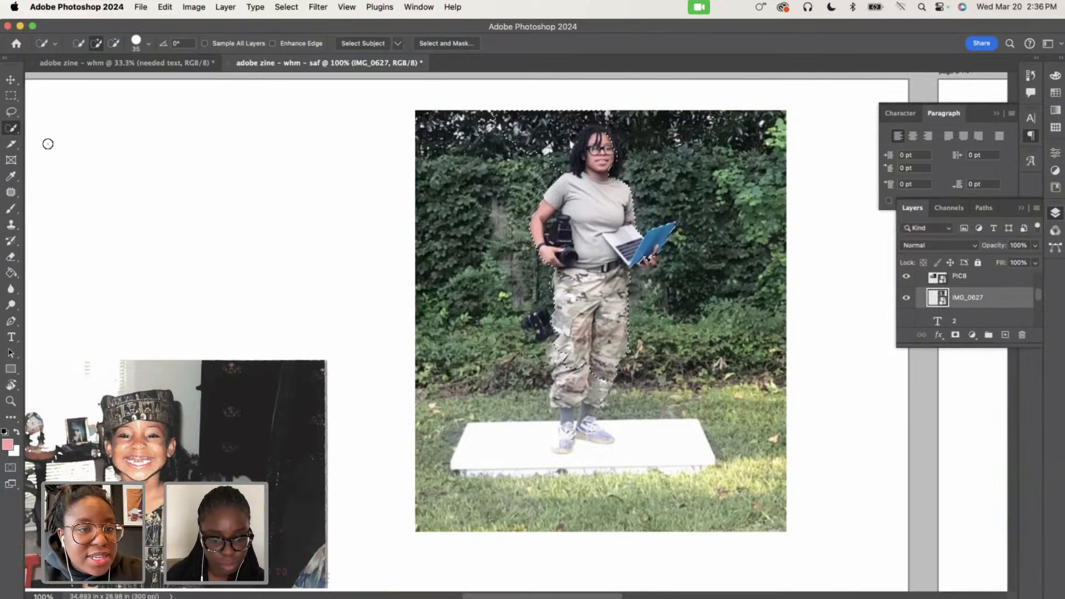
left_click(401, 43)
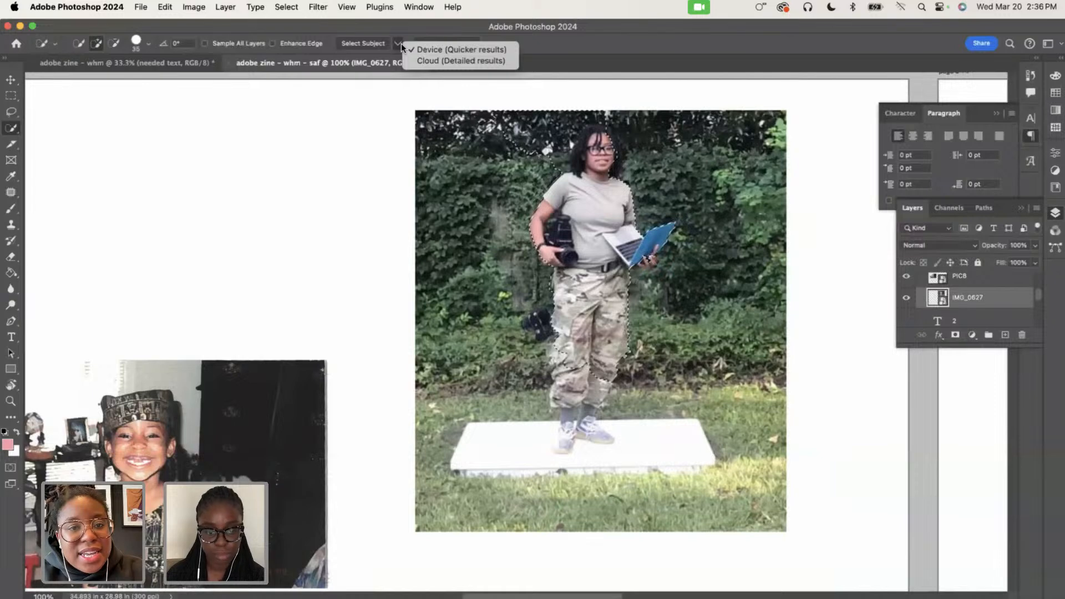
left_click(401, 43)
left_click(378, 44)
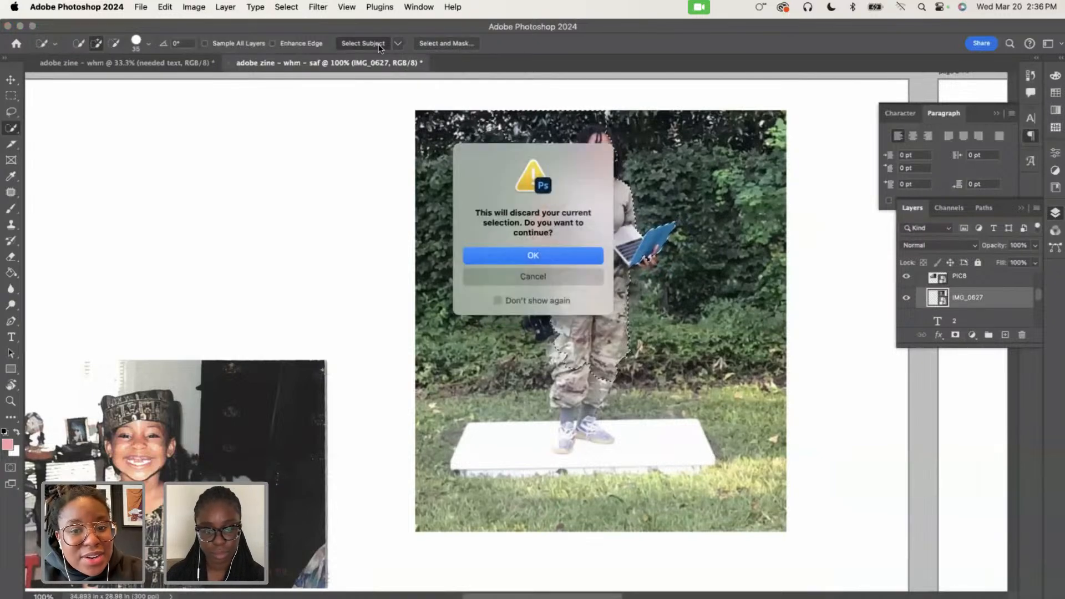
left_click(532, 272)
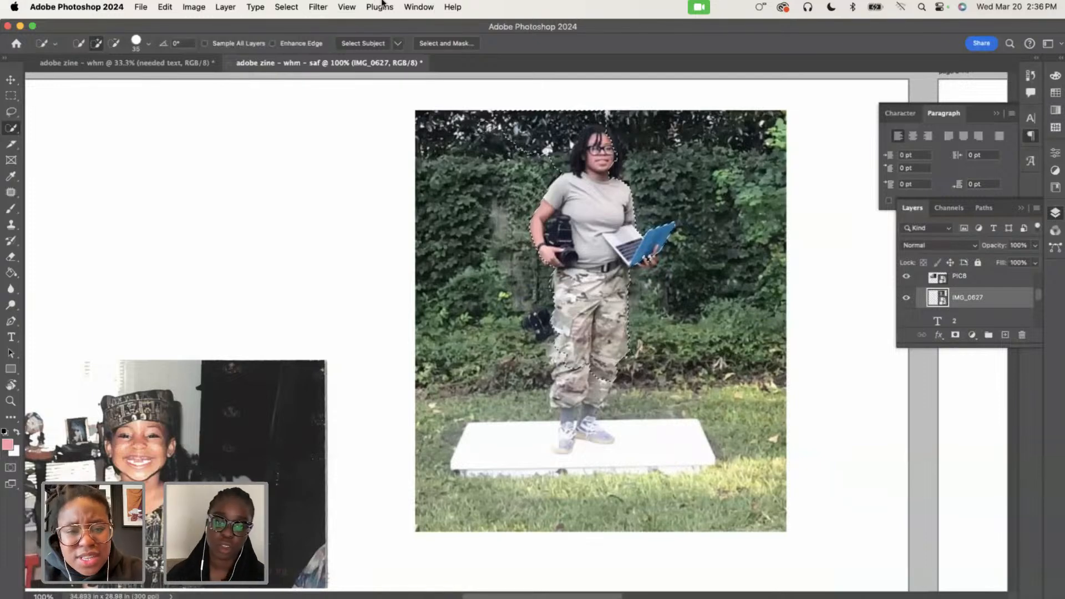
left_click(400, 45)
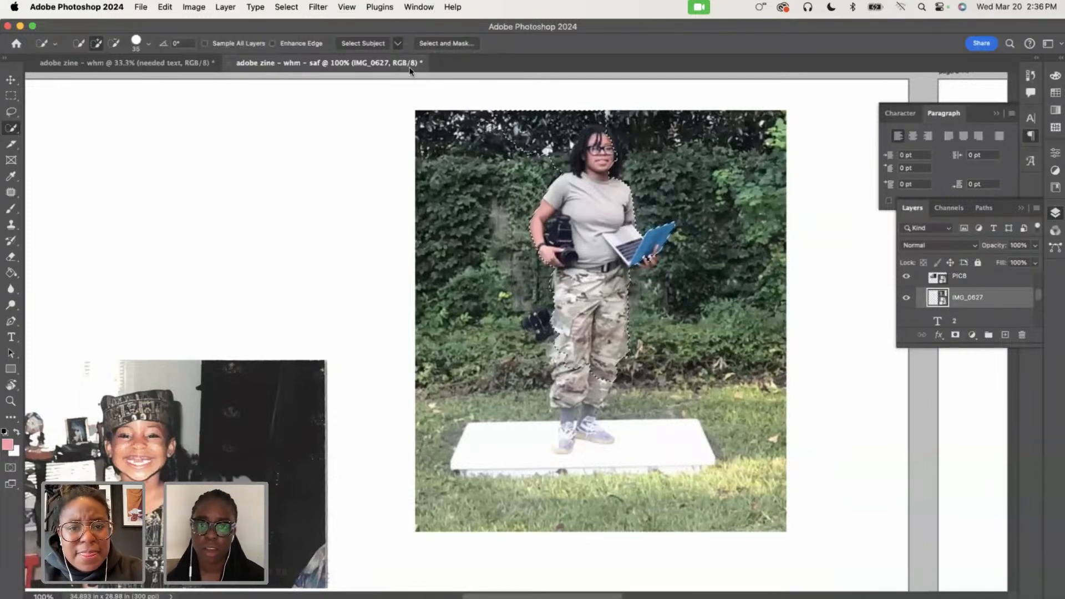
Extend the selection over the person's ankles and shoes and the side of the hair, undoing the first stroke over the feet
scroll(553, 298, "down", 4)
mouse_move(554, 298)
left_mouse_down()
mouse_move(555, 241)
mouse_move(544, 230)
mouse_move(559, 344)
left_mouse_up()
key("super+z")
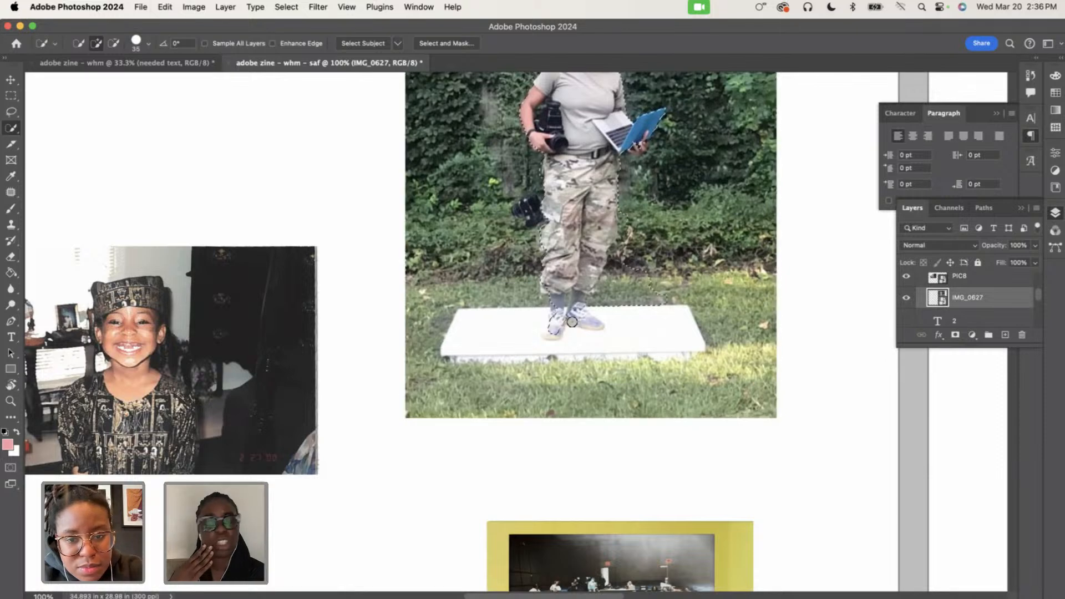
mouse_move(581, 325)
left_mouse_down()
mouse_move(593, 325)
mouse_move(561, 342)
left_mouse_up()
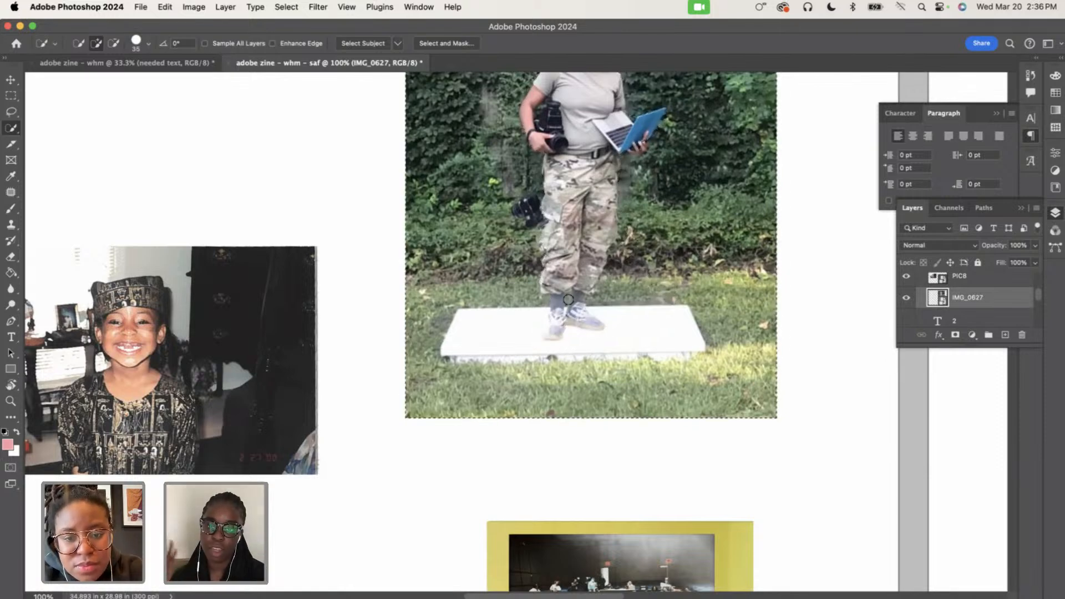
scroll(598, 290, "up", 3)
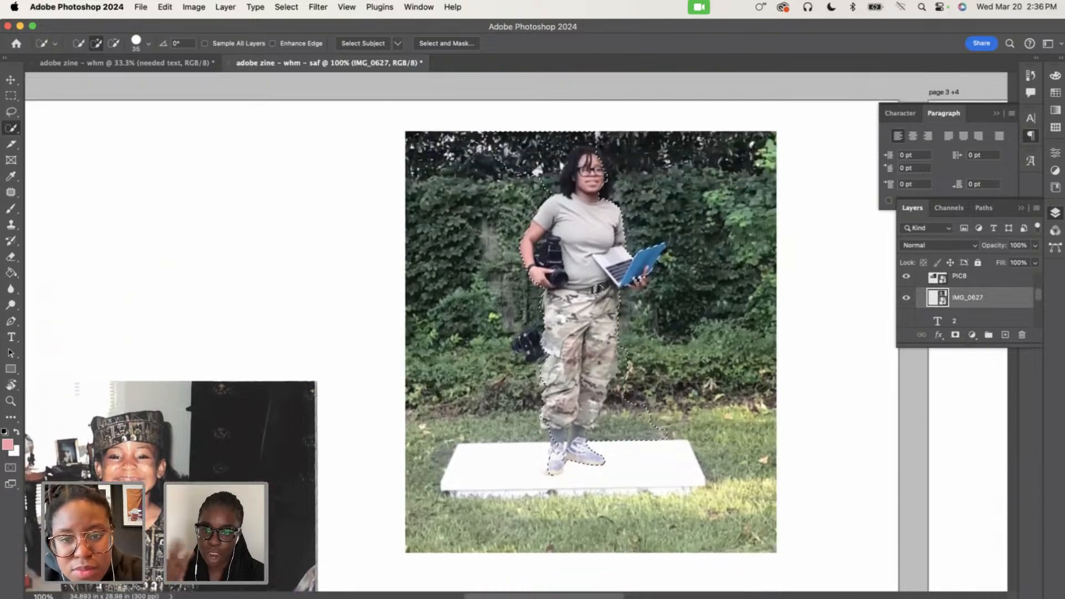
left_click(603, 168)
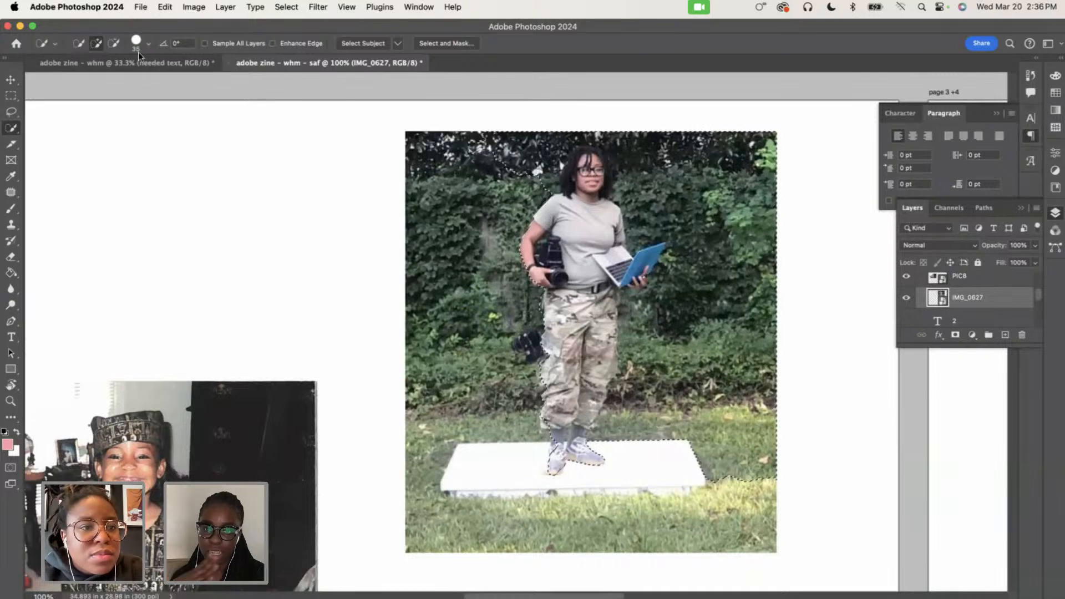
Subtract the hedge, grass and white platform around the person from the selection with the Quick Selection Tool
left_click(114, 43)
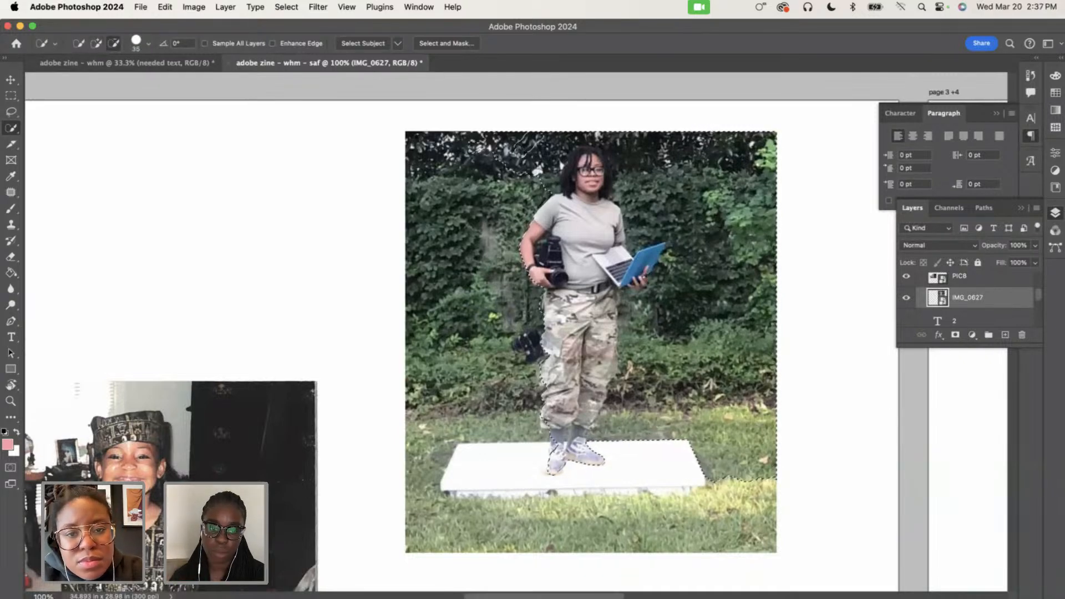
mouse_move(520, 126)
left_mouse_down()
mouse_move(486, 192)
mouse_move(505, 160)
left_mouse_up()
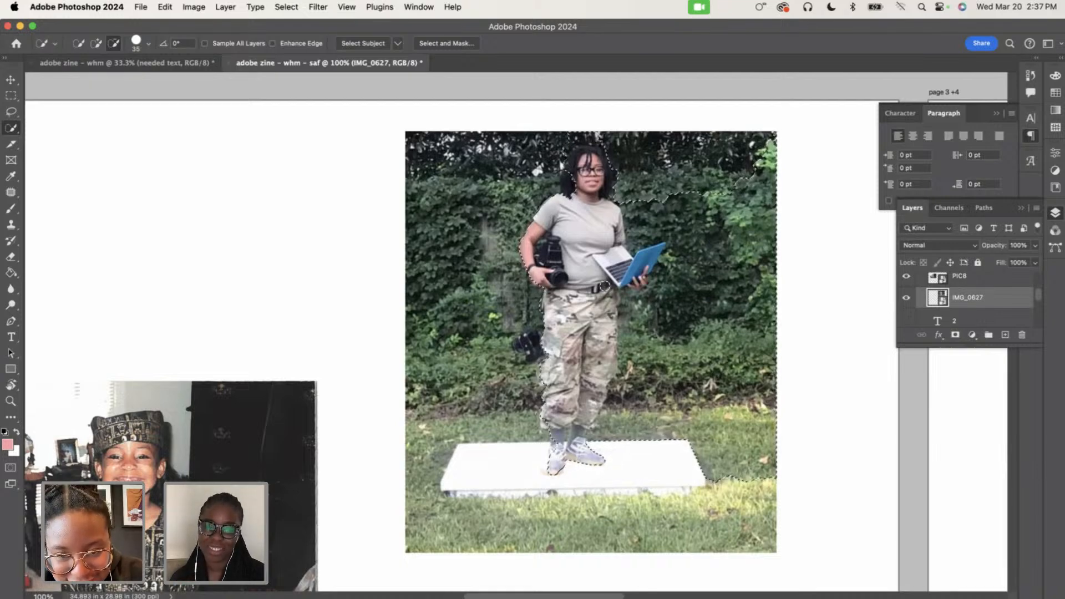
scroll(634, 304, "down", 2)
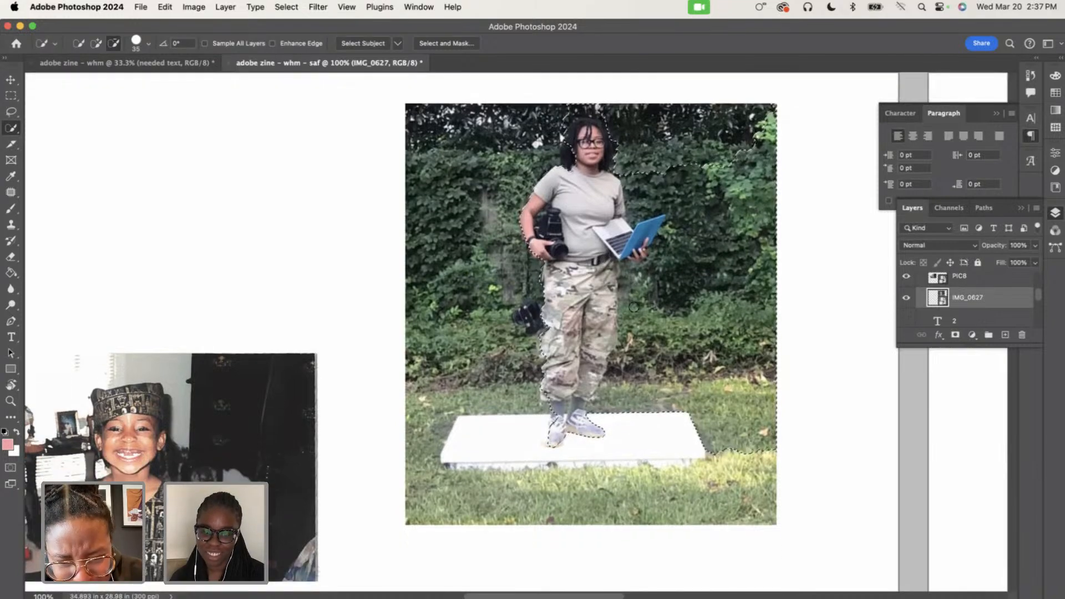
scroll(633, 307, "right", 2)
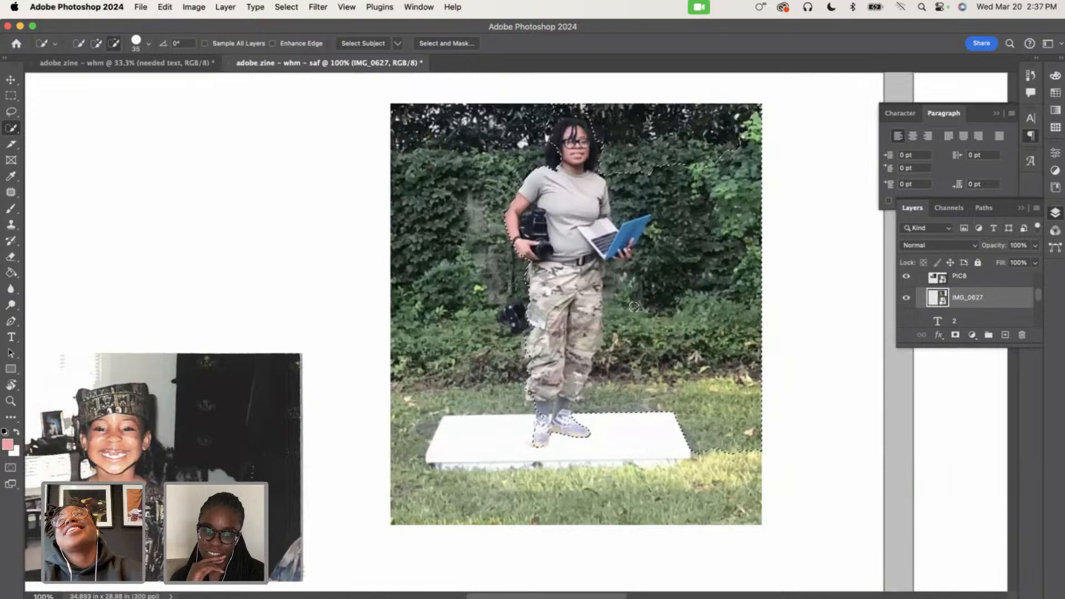
left_click(689, 295)
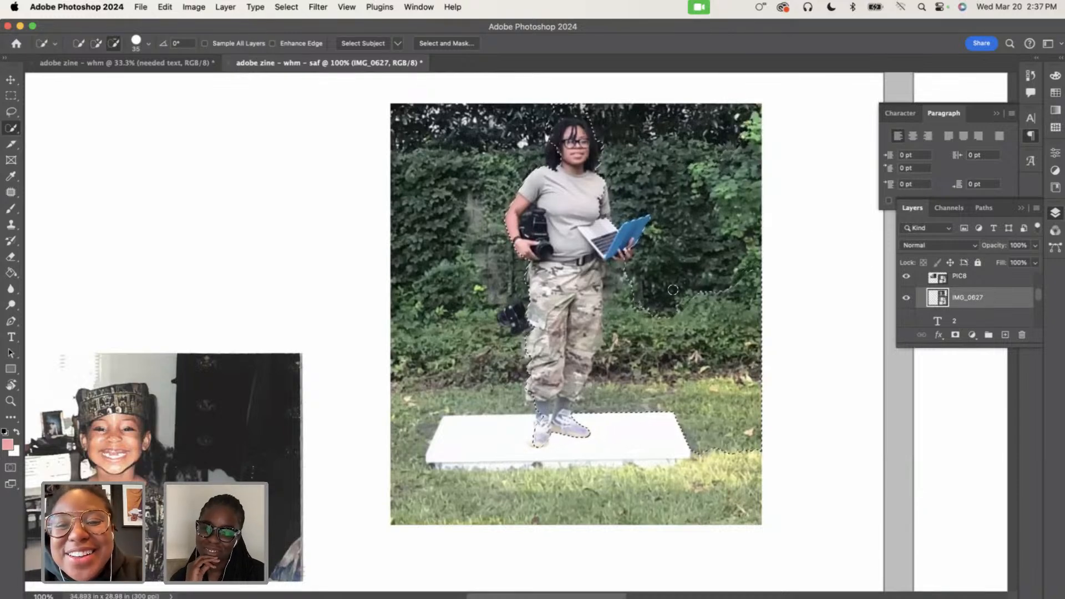
left_click(640, 336)
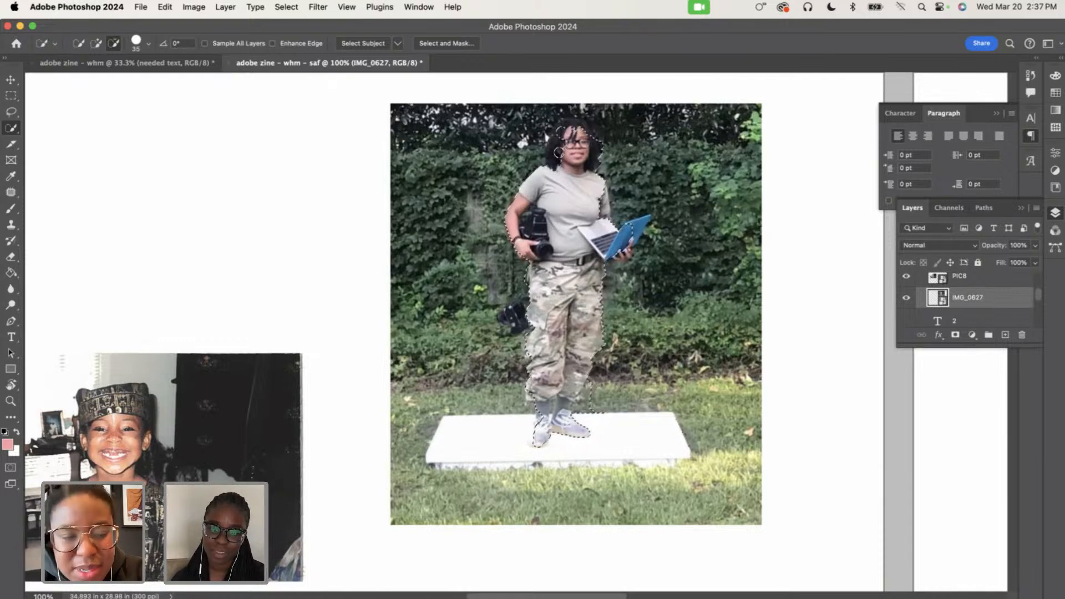
left_click(588, 413)
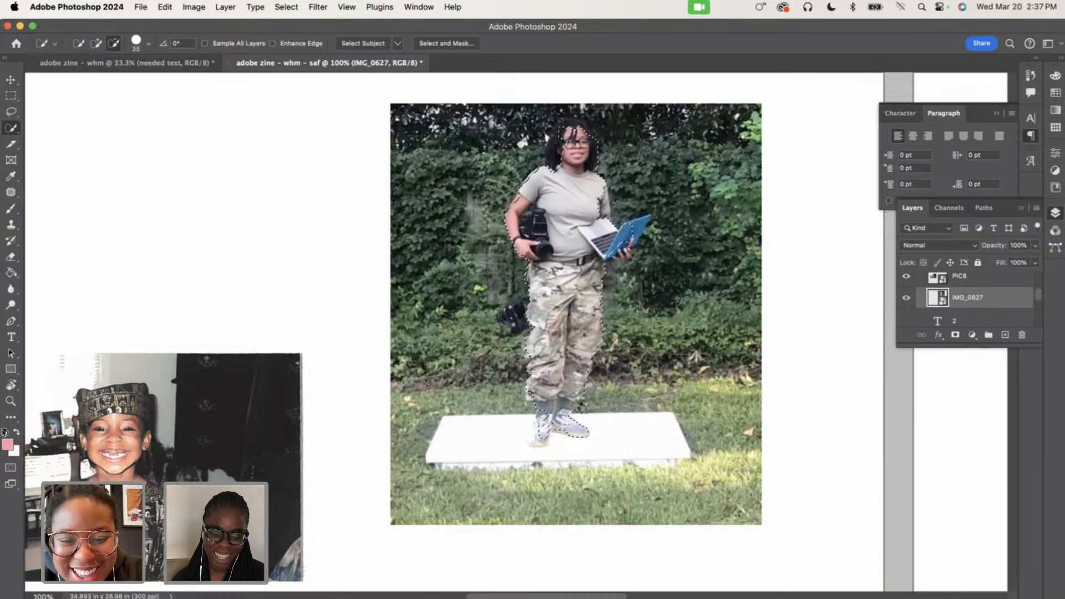
left_click(580, 407)
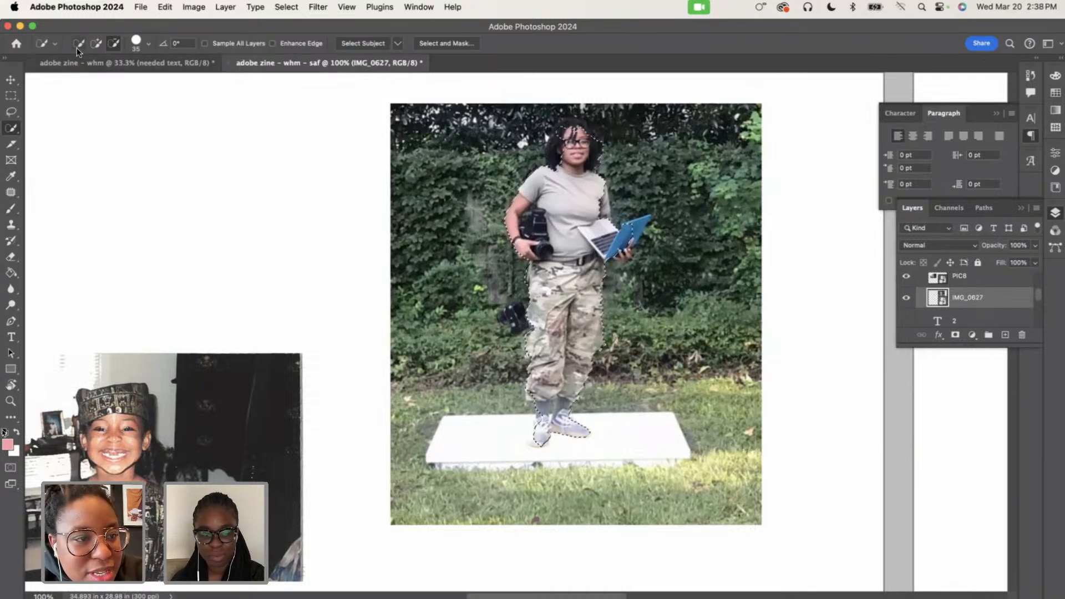
Add the person's hair and the laptop with the hand holding it to the selection using the Elliptical Marquee Tool
left_click(10, 96)
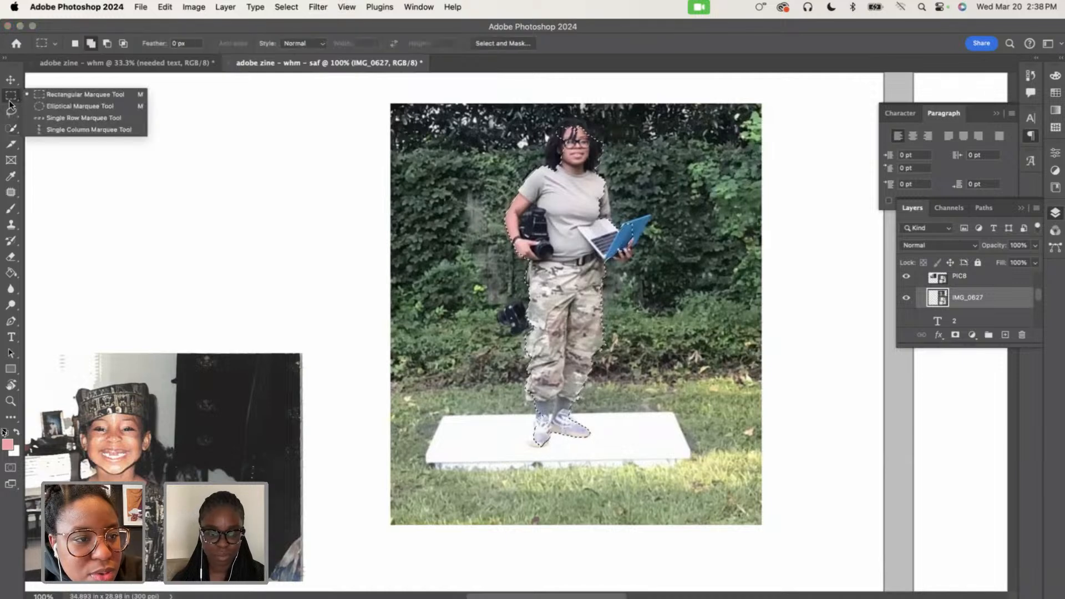
left_click(49, 107)
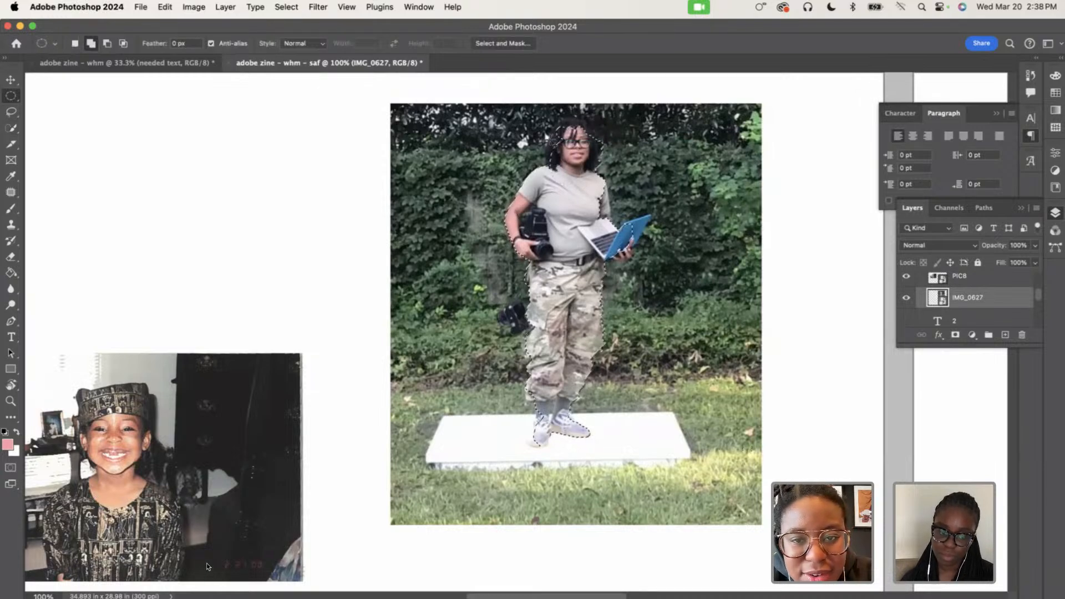
left_click_drag(559, 158, 543, 126)
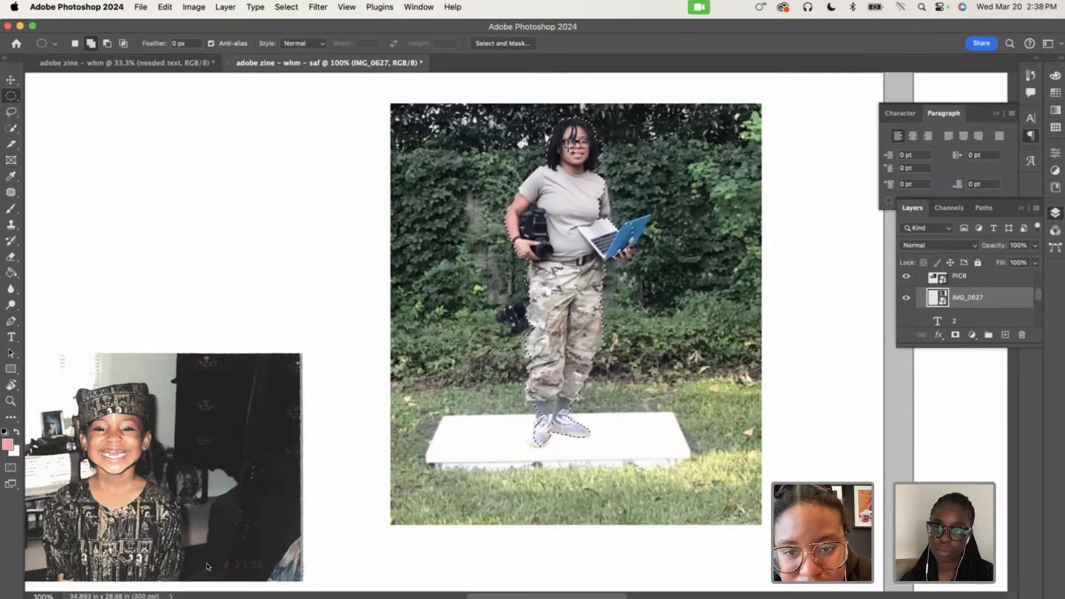
left_click_drag(598, 245, 634, 253)
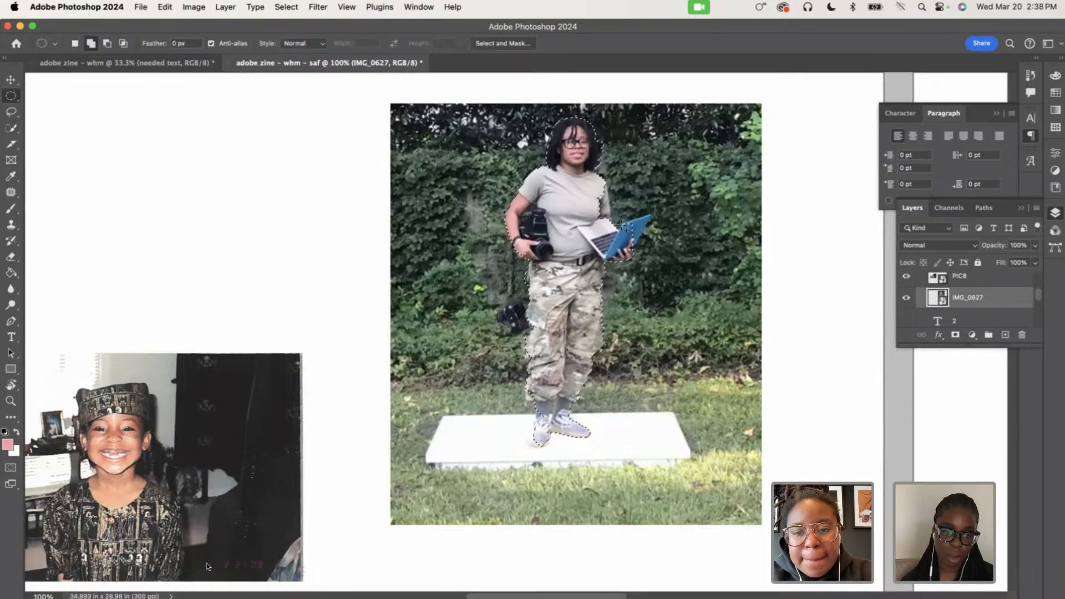
left_click_drag(618, 225, 636, 250)
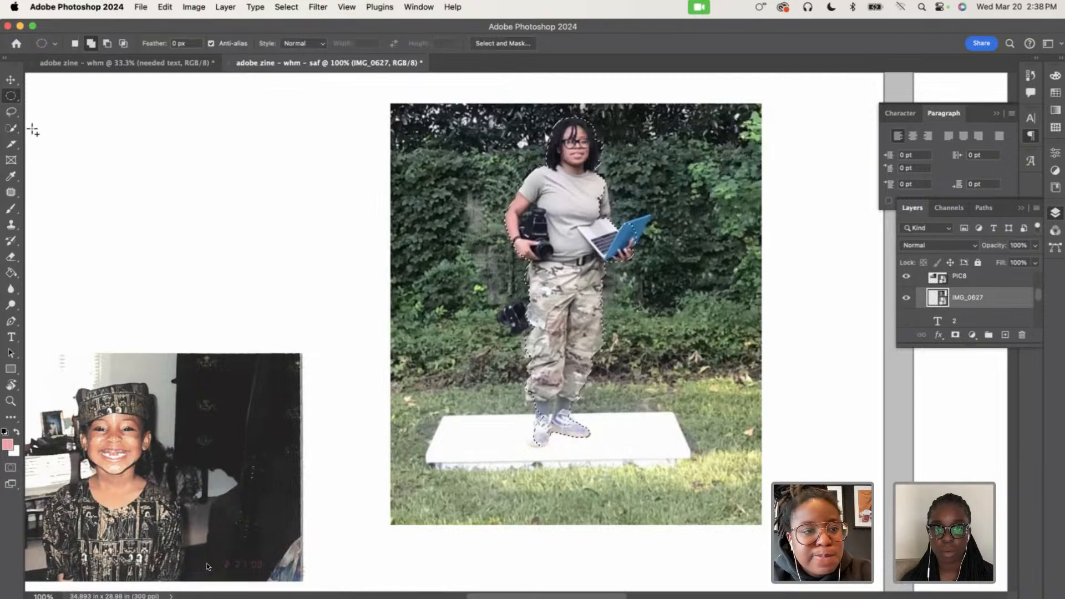
Add the side of the shirt and arm near the laptop and the shoe toe to the person's selection with the Elliptical Marquee Tool
left_click(11, 130)
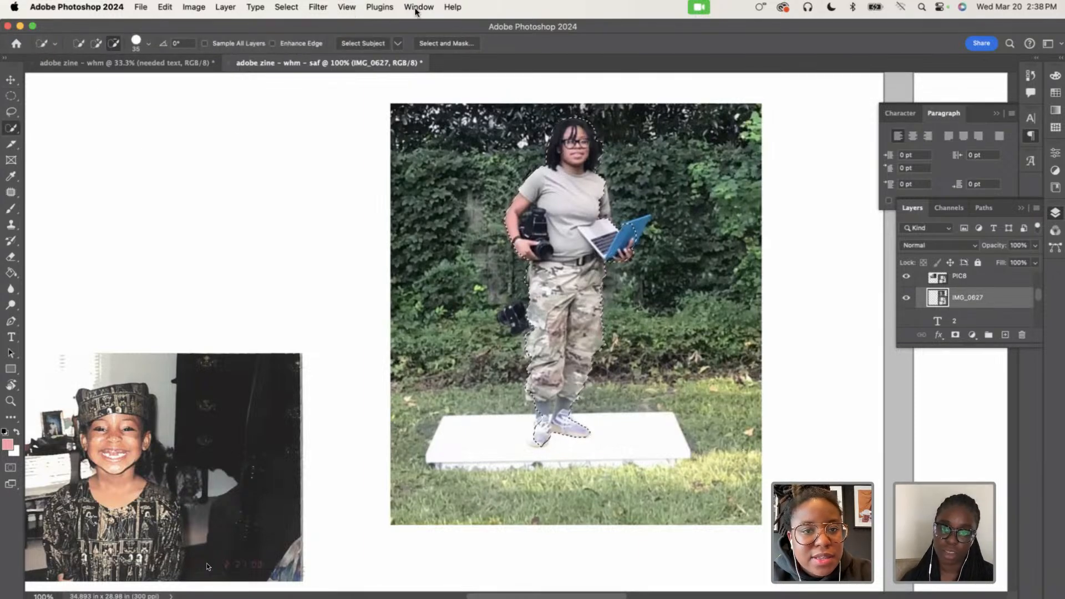
left_click(11, 321)
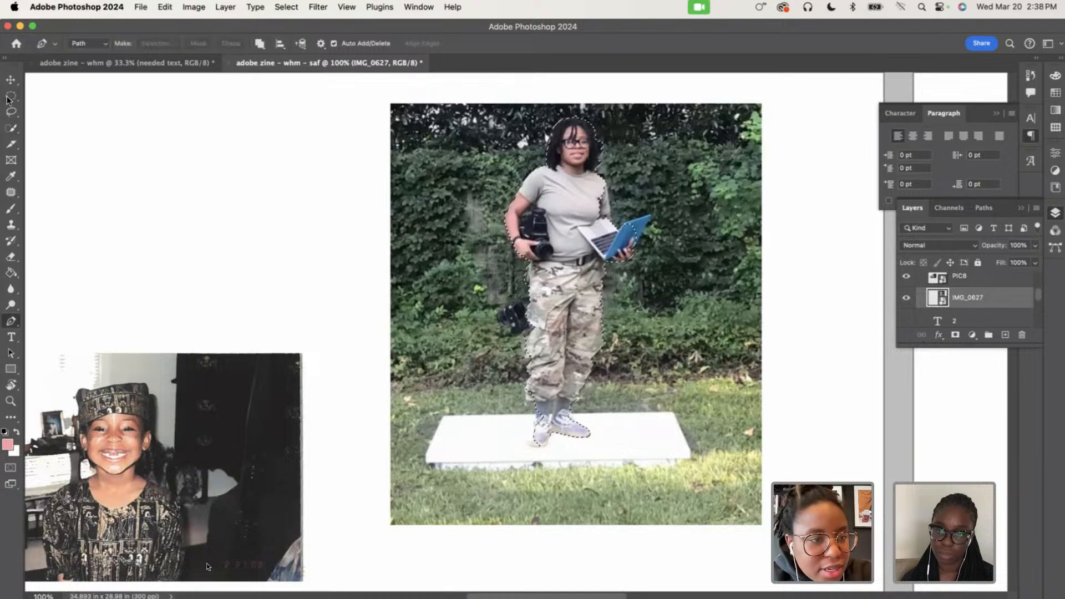
key("m")
left_click_drag(577, 181, 609, 239)
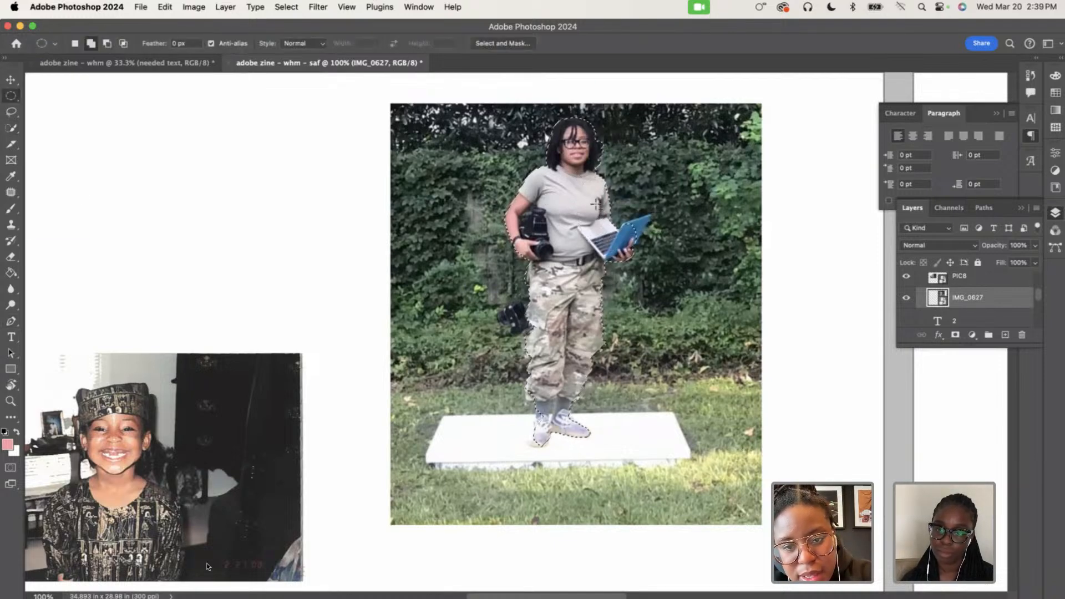
left_click_drag(608, 228, 613, 235)
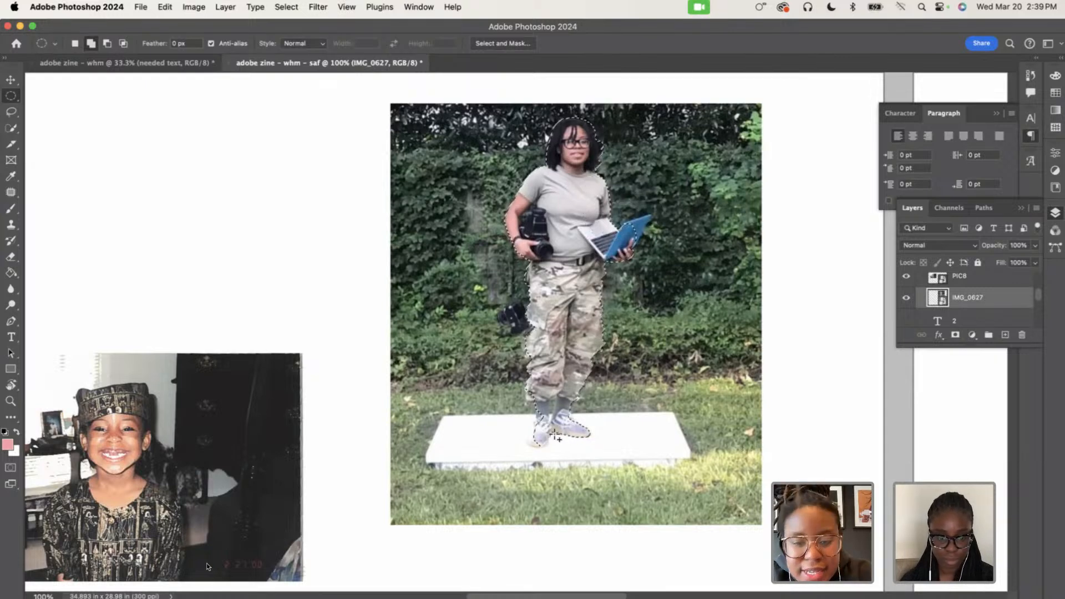
left_click_drag(544, 412, 537, 397)
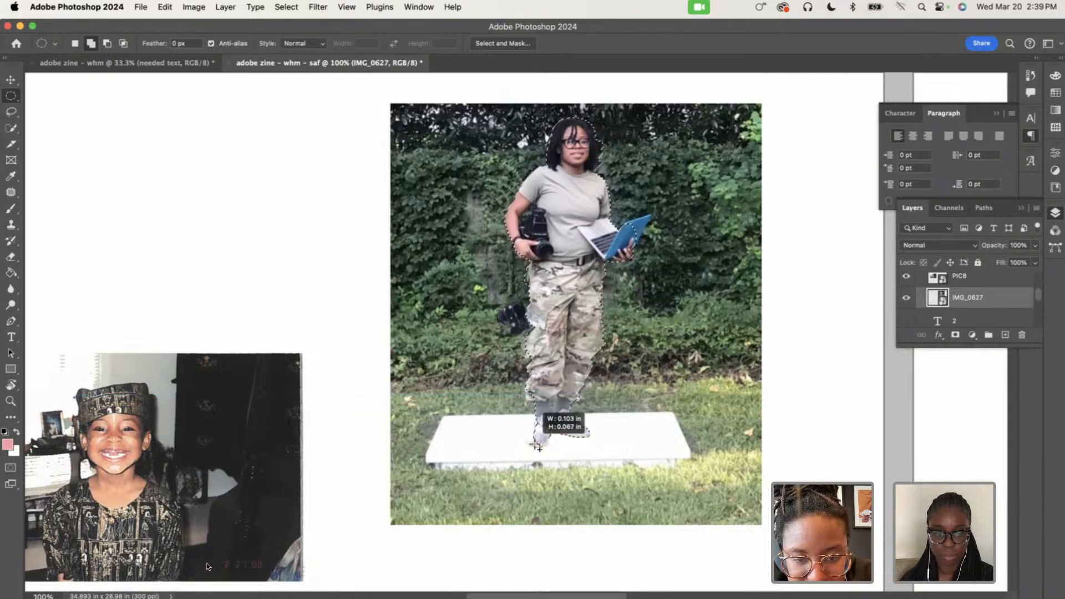
mouse_move(537, 445)
left_mouse_down()
mouse_move(534, 425)
mouse_move(550, 449)
left_mouse_up()
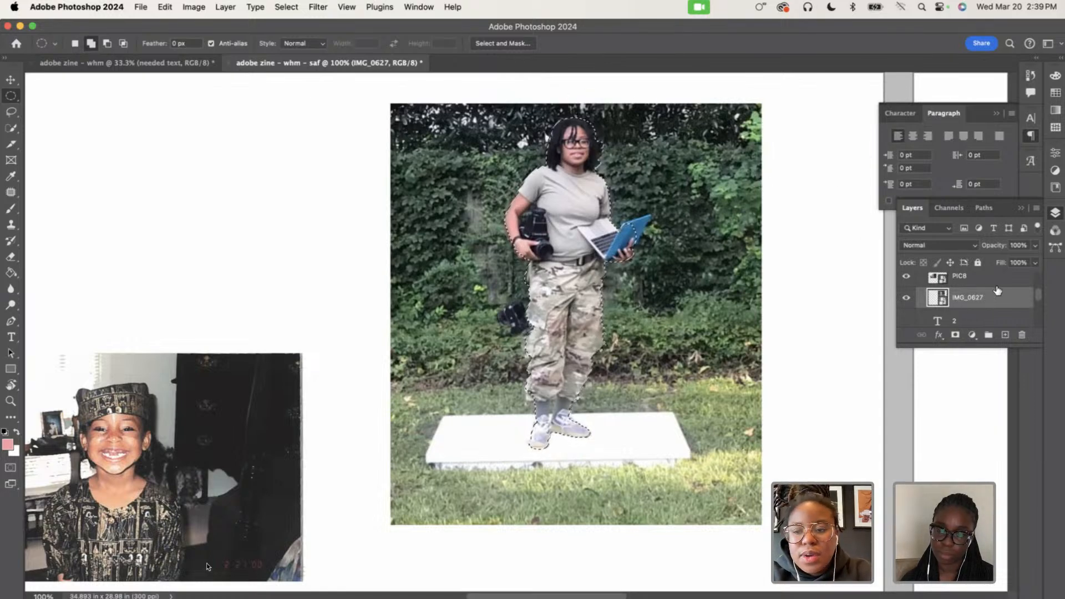
Copy the selected person to a new layer and hide the original IMG_0627 photo
key("super+minus")
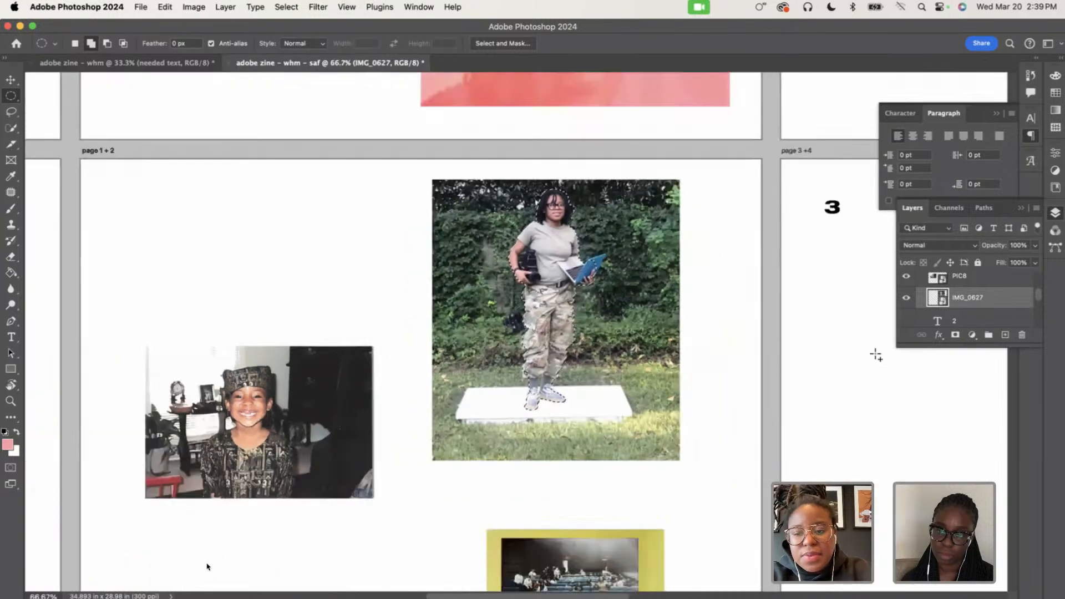
key("super+j")
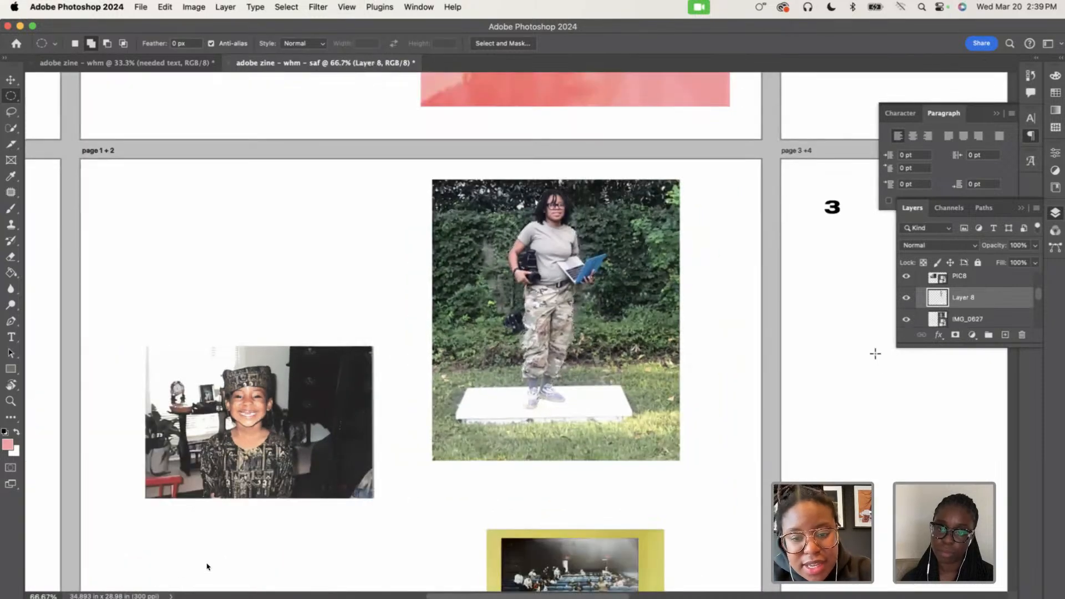
left_click(905, 321)
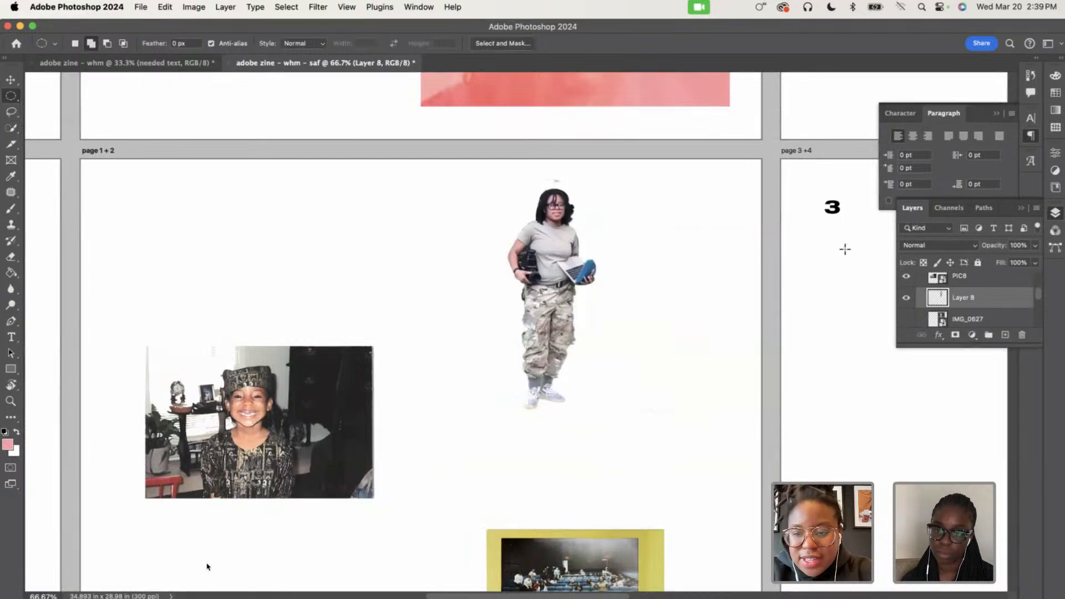
Clear the stray pixels above the cut-out person's head using the Rectangular Marquee Tool
key("super+minus")
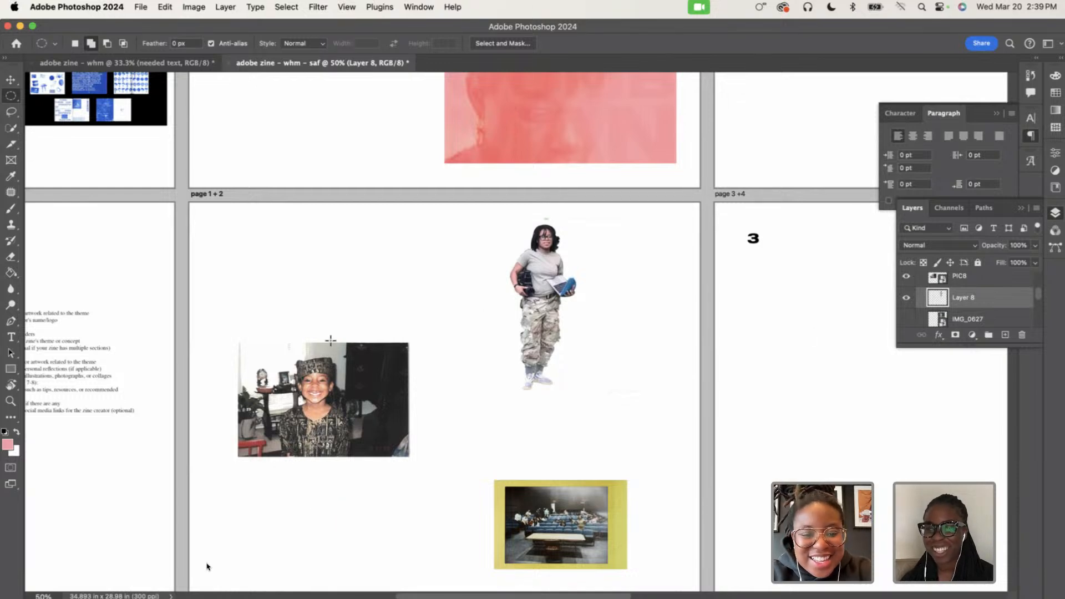
right_click(17, 102)
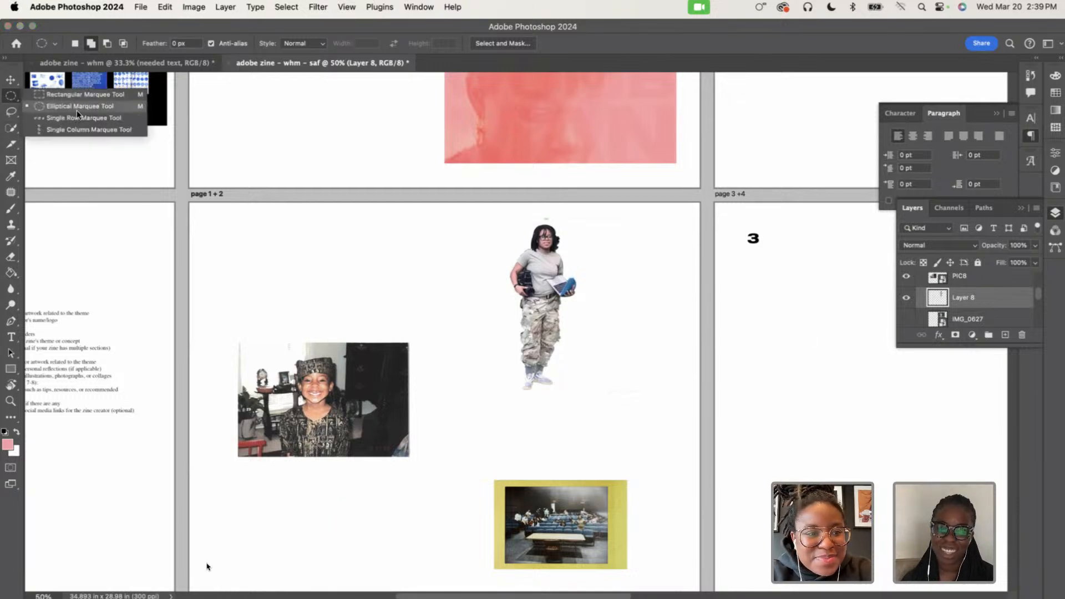
left_click(67, 95)
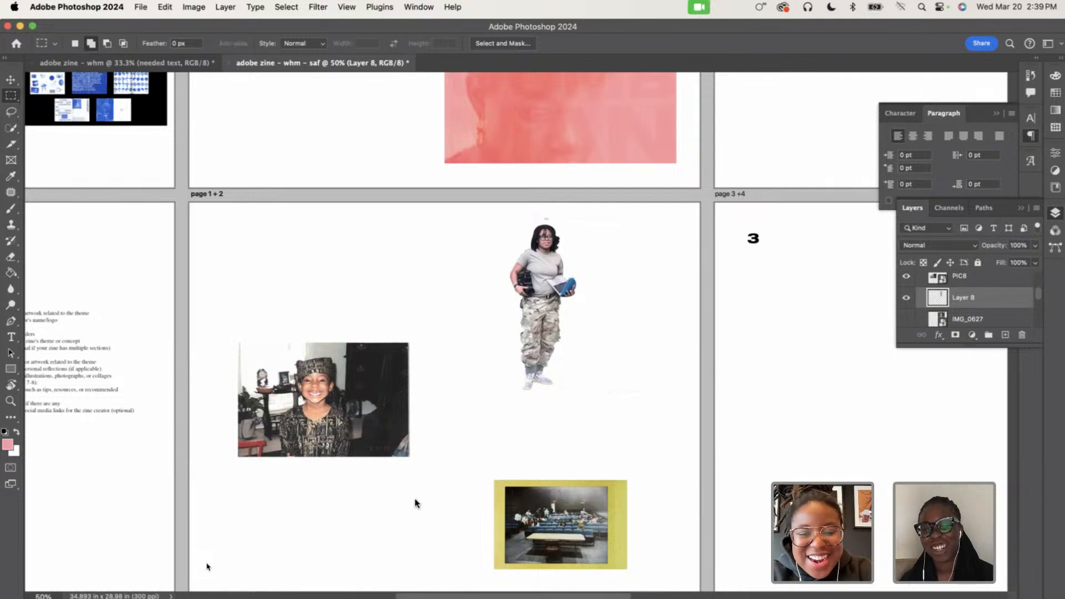
left_click_drag(451, 176, 678, 222)
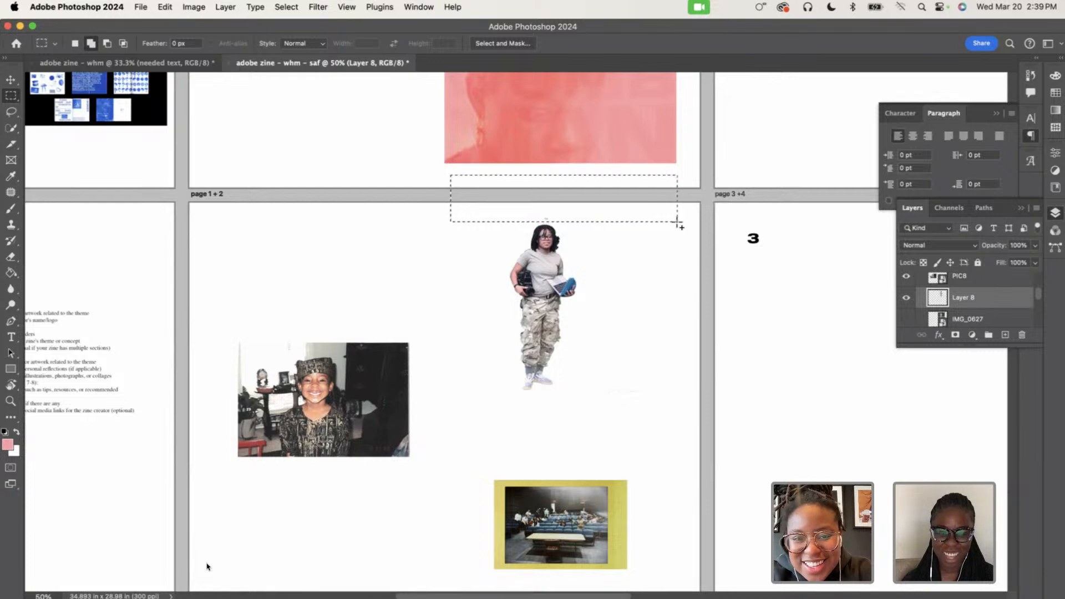
left_click(677, 222)
scroll(884, 302, "down", 3)
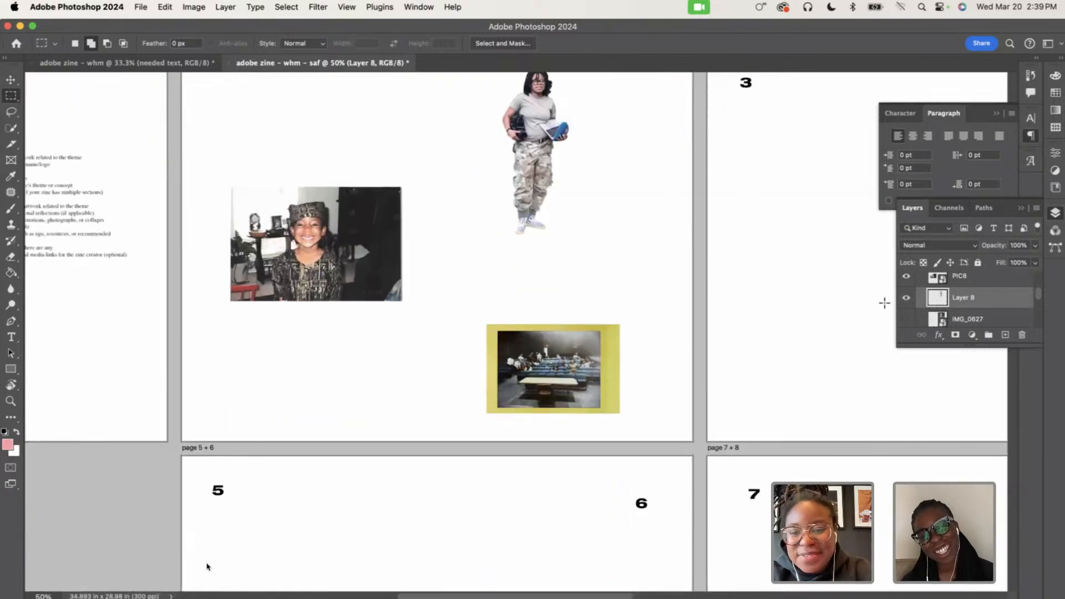
Delete the hidden IMG_0627 photo layer
left_click(967, 321)
key("Delete")
key("super+z")
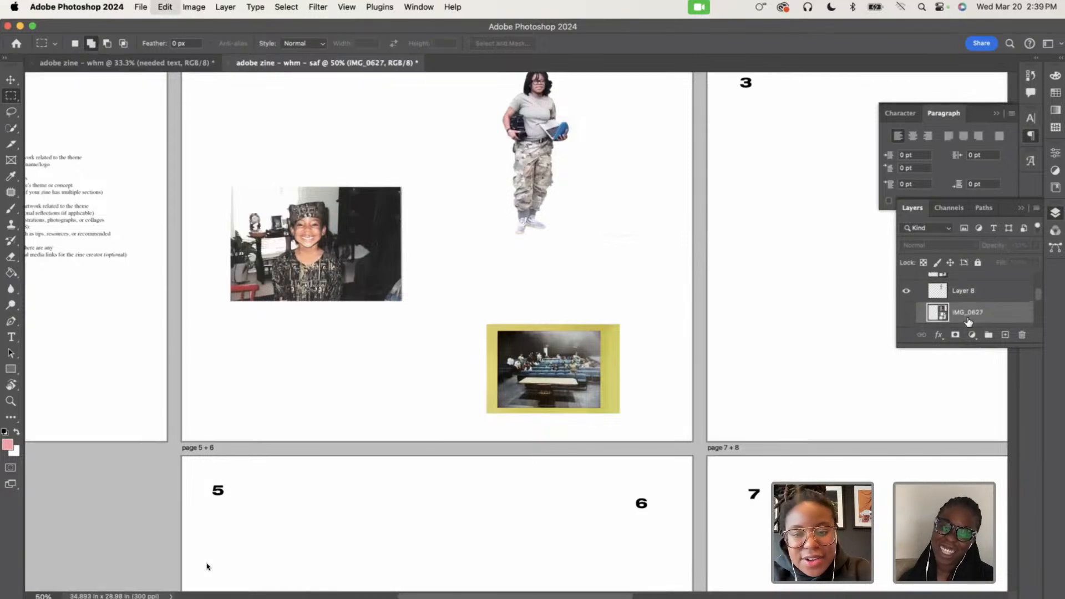
left_click(968, 307)
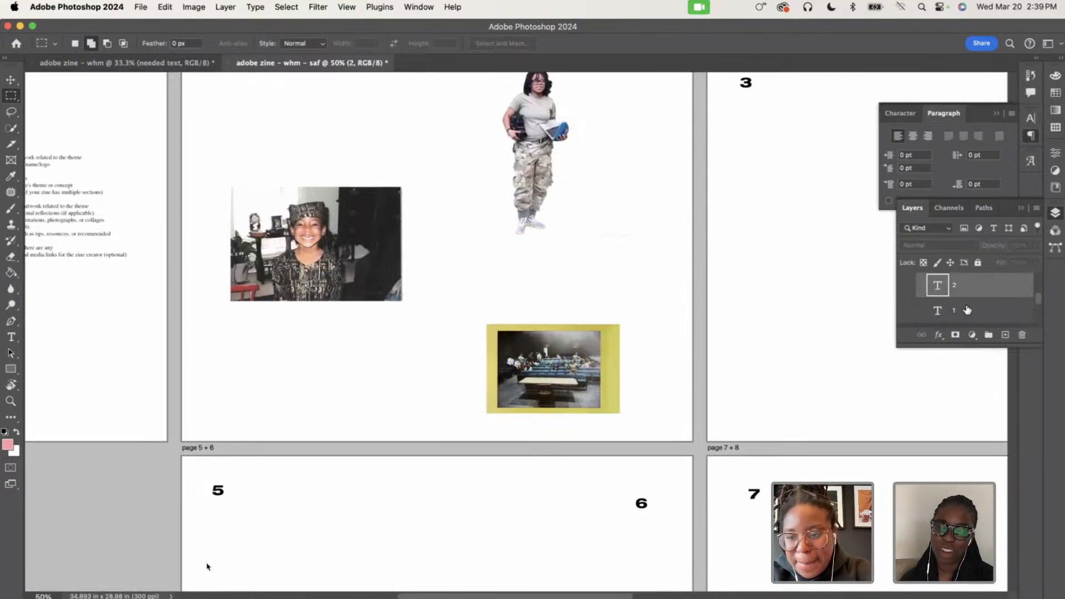
Show the hidden "today i meet you here" paragraph text layer on the page 1 + 2 spread
scroll(968, 309, "down", 5)
scroll(968, 309, "up", 3)
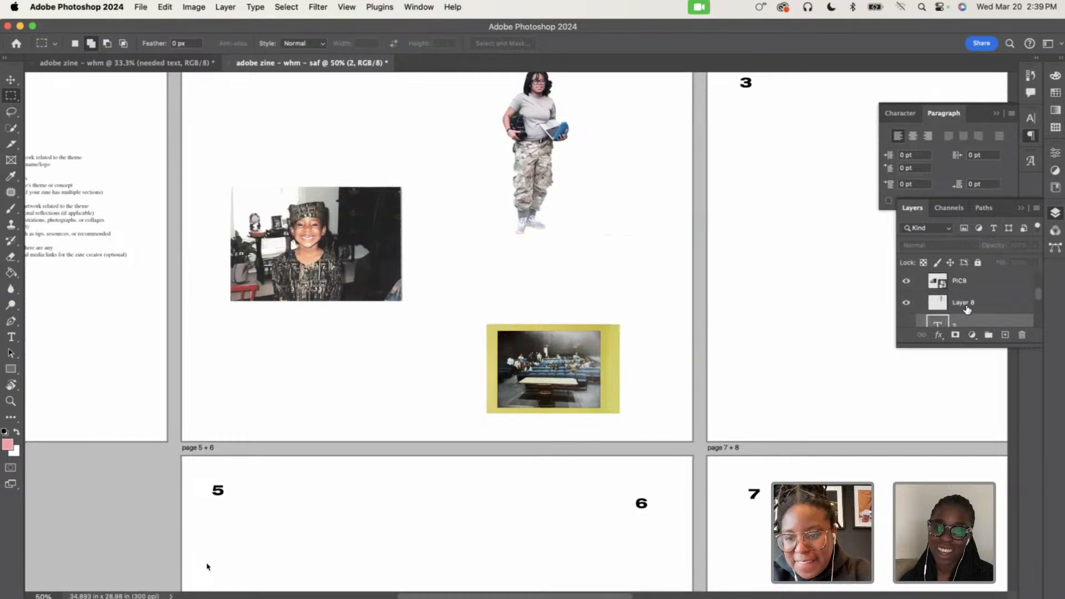
scroll(968, 309, "down", 2)
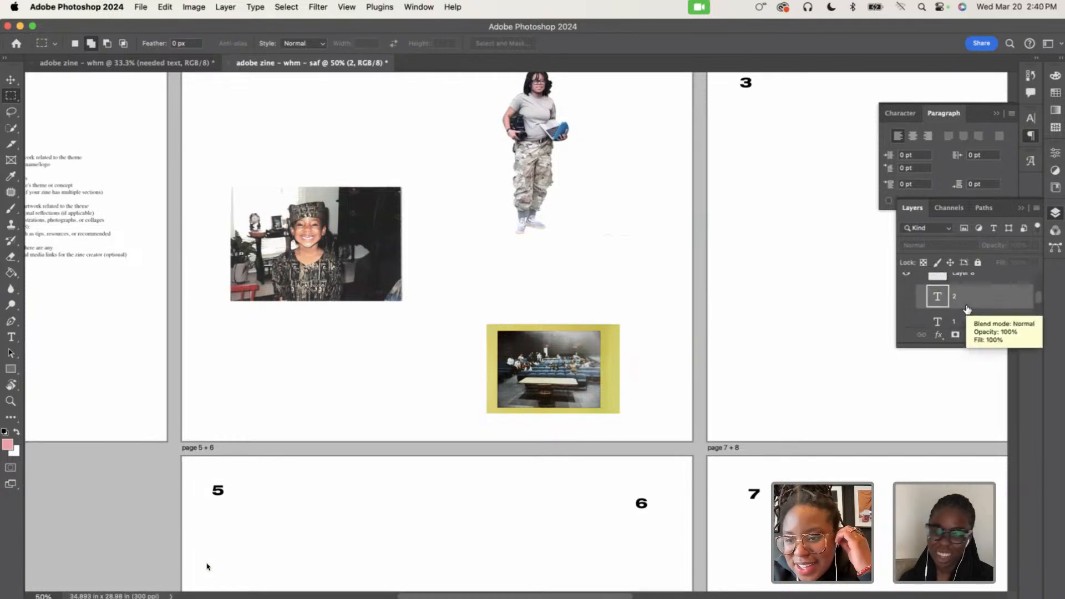
scroll(967, 309, "up", 3)
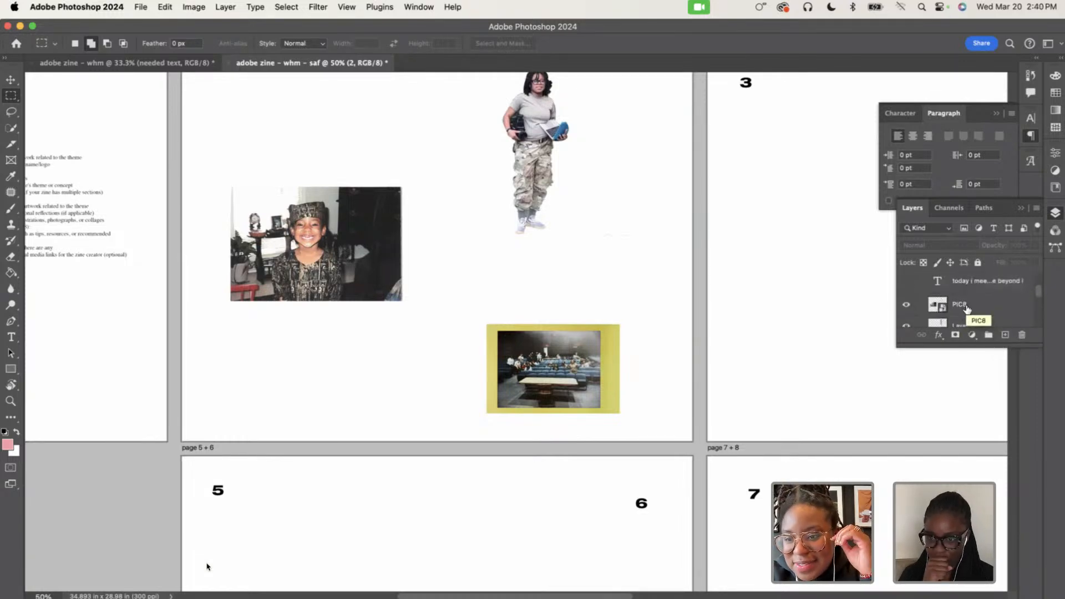
left_click(906, 282)
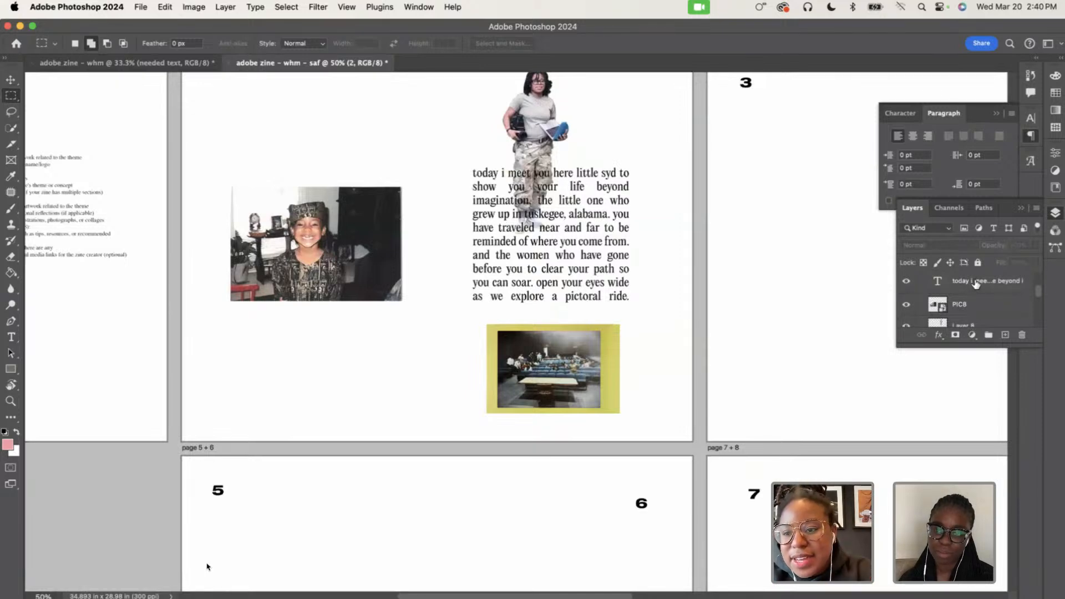
Rename the cut-out person's layer to the person's short name followed by "with camera"
scroll(975, 285, "down", 1)
left_click(969, 312)
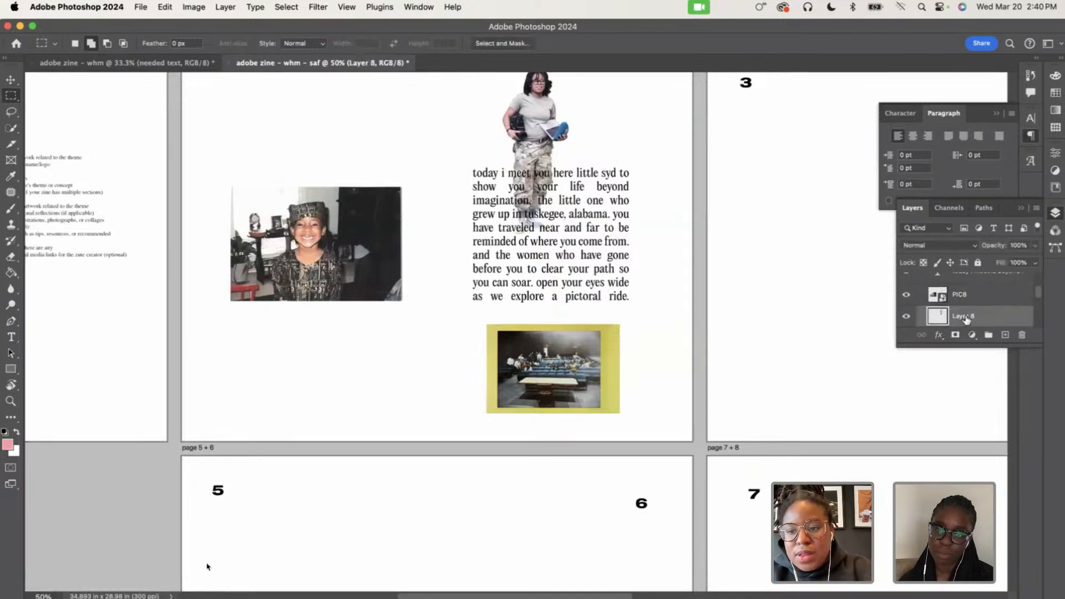
double_click(966, 316)
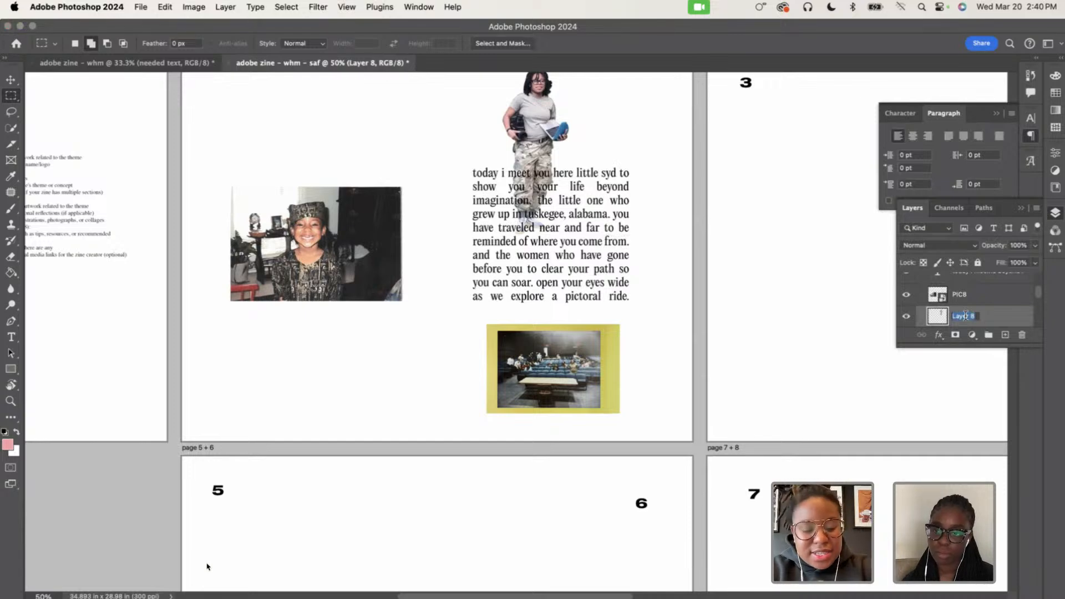
type("syd with camera")
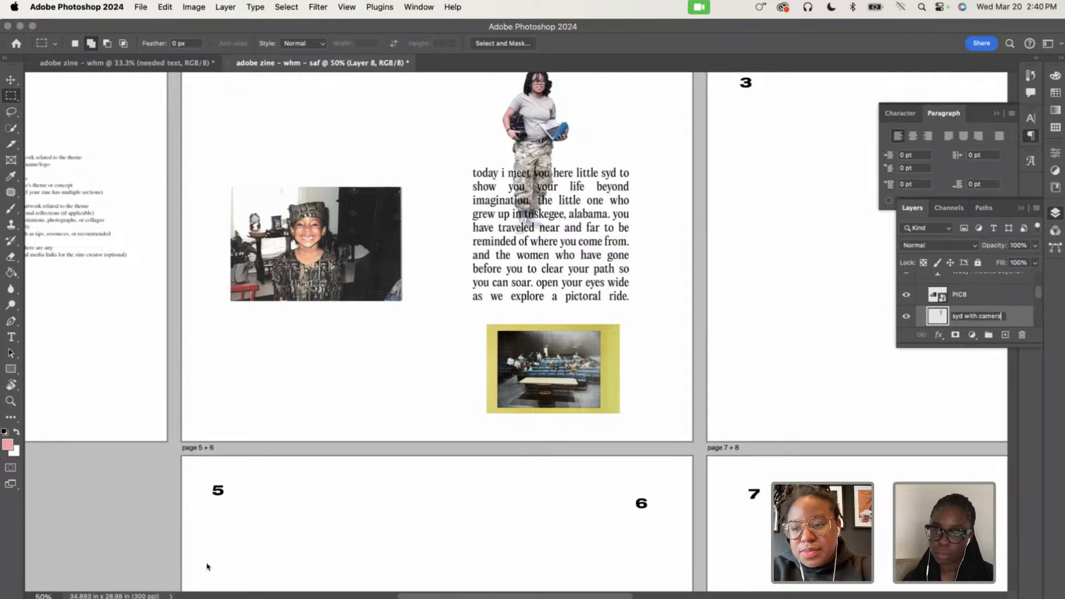
key("Return")
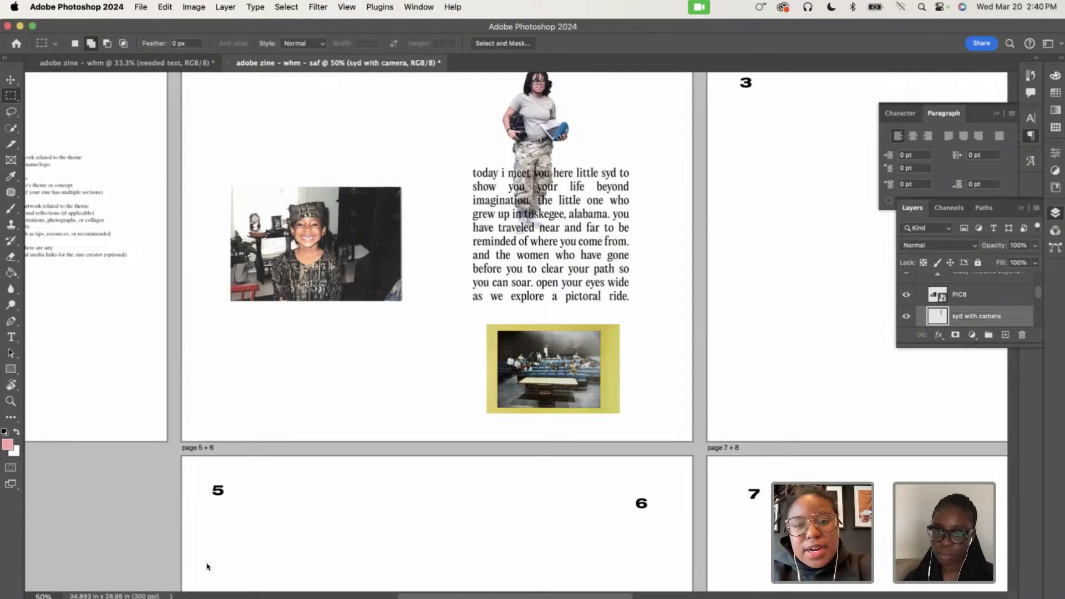
Move the cut-out person down between the childhood portrait and the auditorium photo, clear of the paragraph
key("super+t")
left_click_drag(558, 104, 466, 289)
key("Return")
key("m")
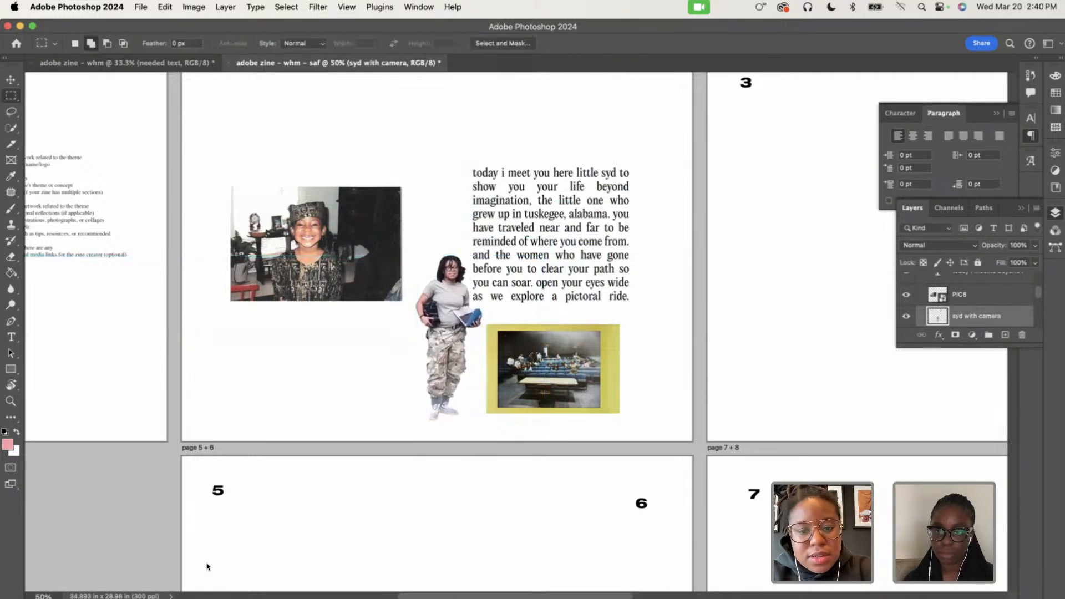
Switch to Finder, preview images in the dreams actualized folder and place IMG_6960.HEIC into the zine document
key("super+Tab")
left_click(152, 145)
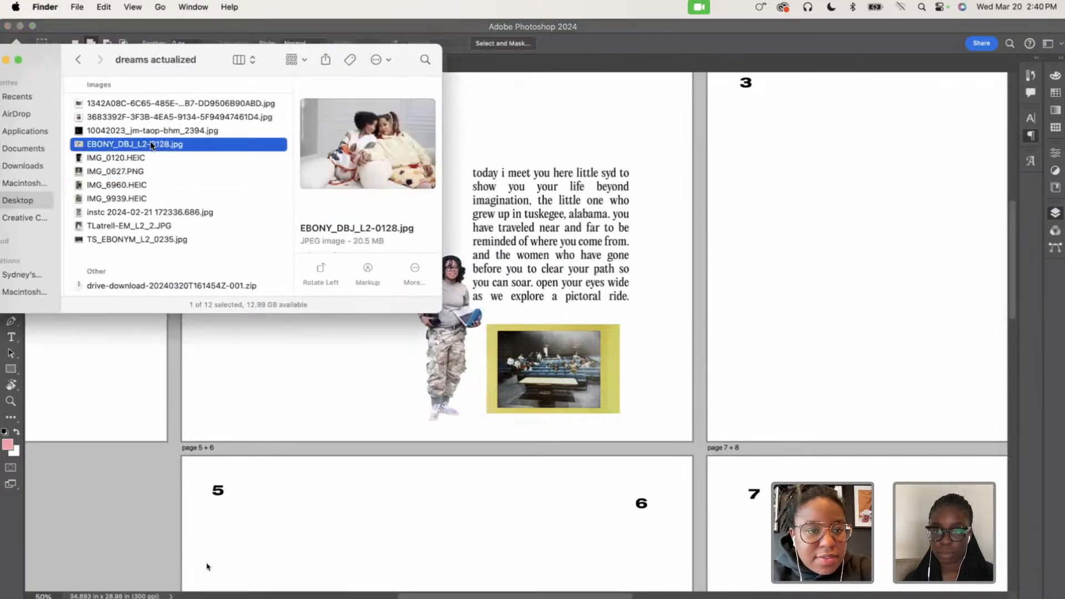
left_click(143, 132)
left_click(138, 120)
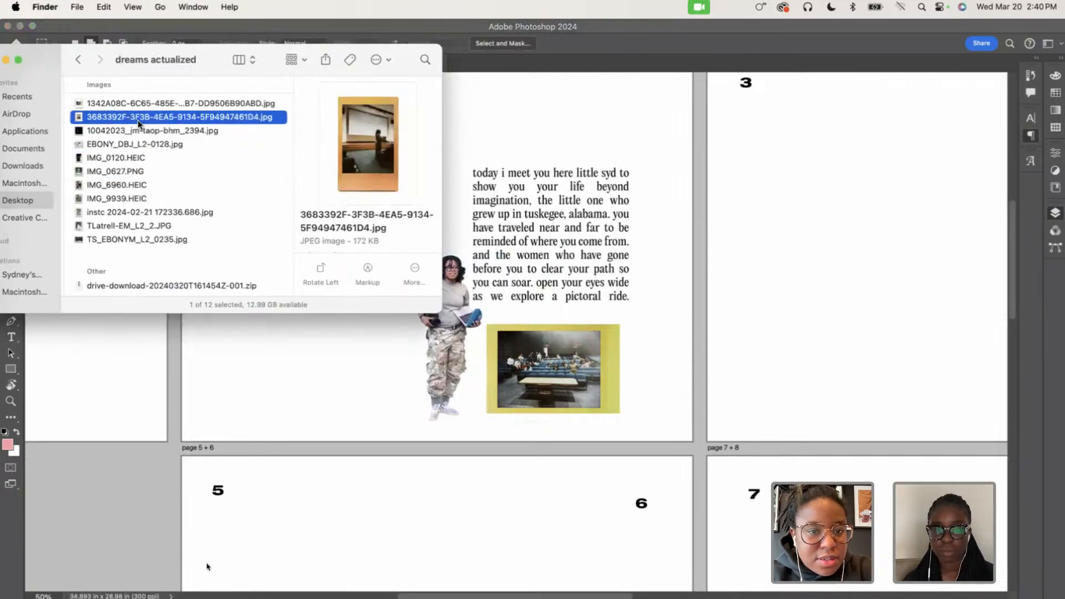
left_click(138, 173)
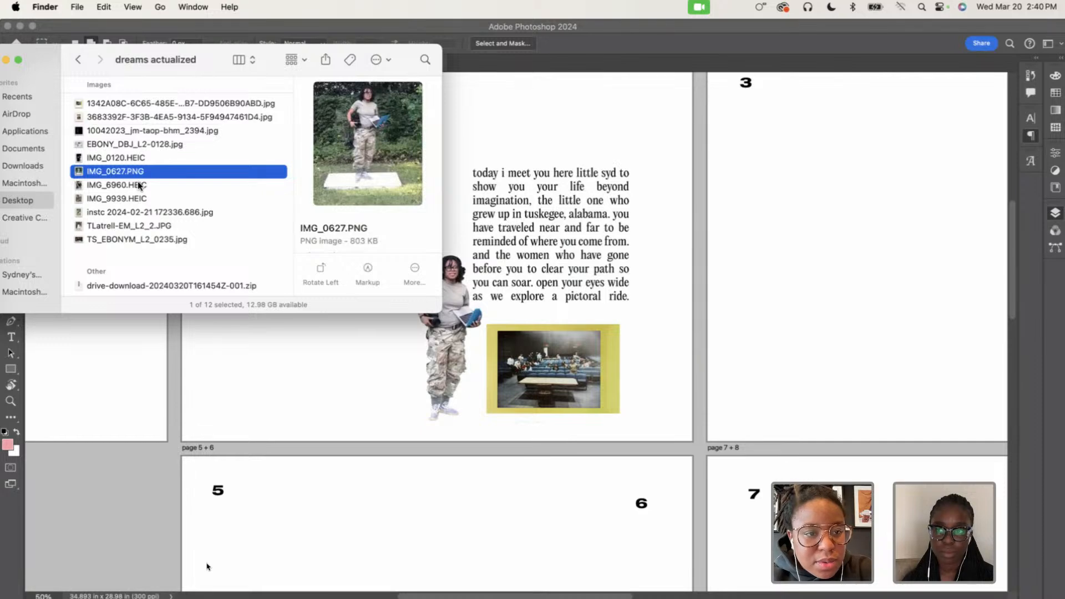
left_click(139, 187)
left_click_drag(139, 186, 571, 110)
Resize the placed two-person selfie and position it in the upper middle of the page 1 + 2 spread
left_click_drag(440, 167, 732, 220)
left_click_drag(580, 110, 738, 309)
left_click_drag(773, 368, 454, 124)
key("m")
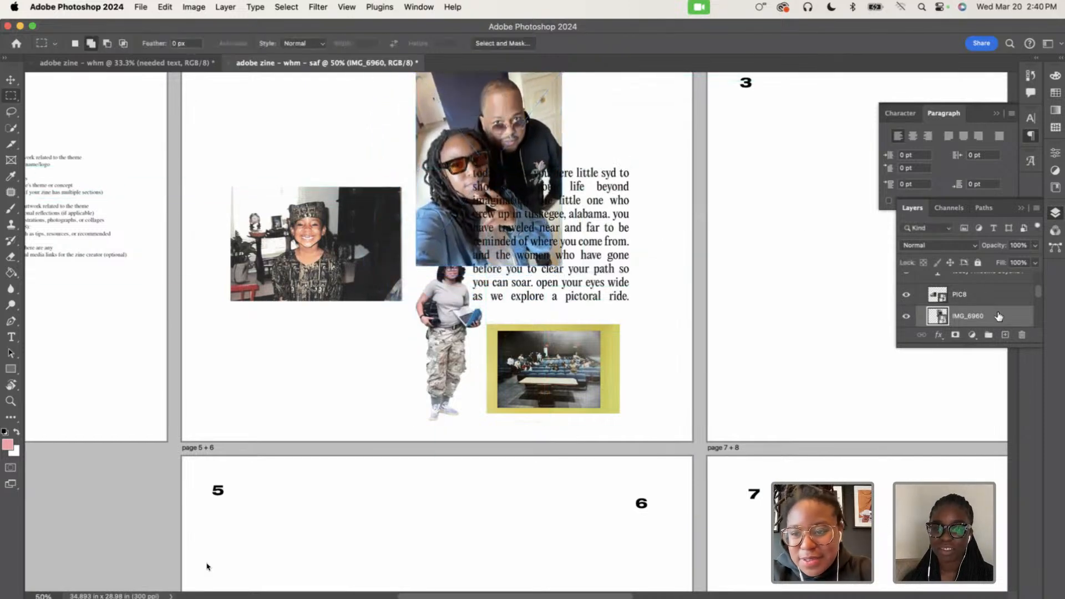
Move the IMG_6960 layer below the cut-out person's layer and hide the paragraph text layer
scroll(979, 310, "down", 2)
left_click_drag(977, 303, 972, 324)
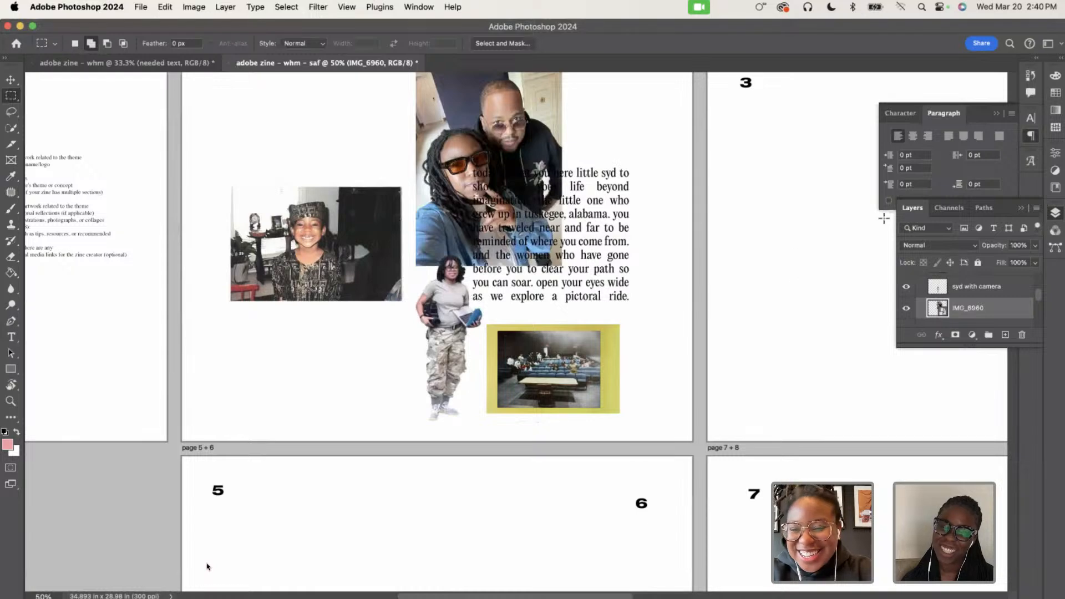
scroll(963, 316, "down", 3)
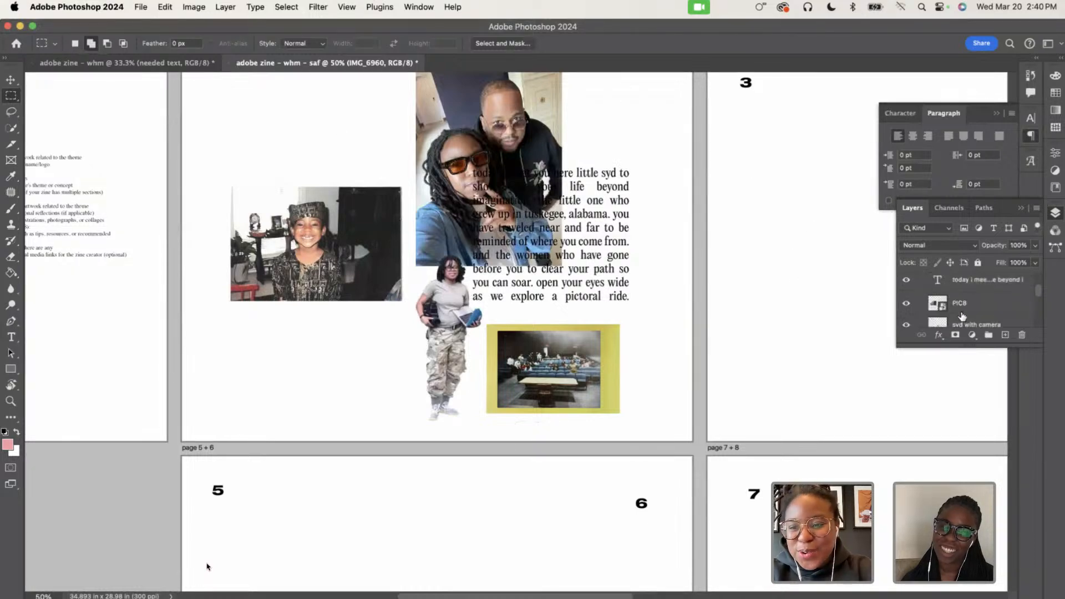
left_click(909, 292)
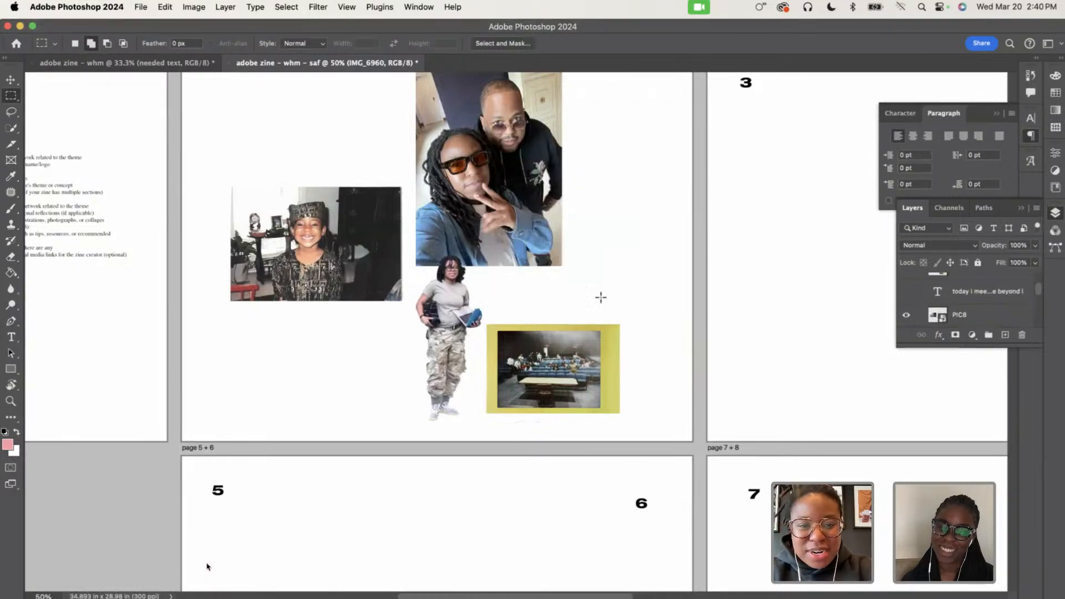
Trace a Pen path from the selfie's left edge over the front person's shoulder and hair to the top of the rear person's head
key("super+equal")
key("super+equal")
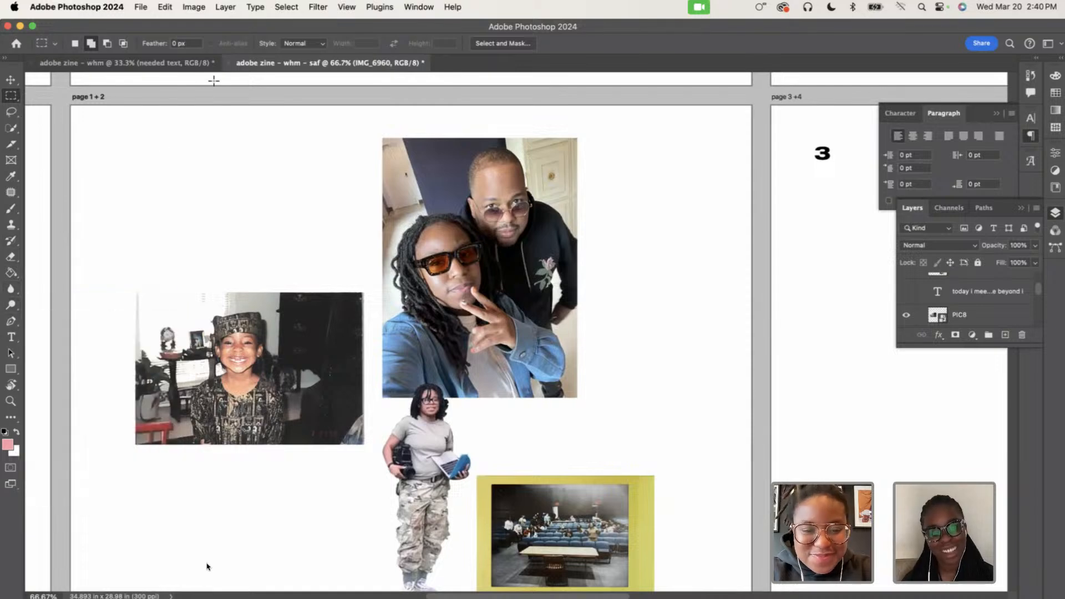
left_click(11, 321)
left_click(381, 331)
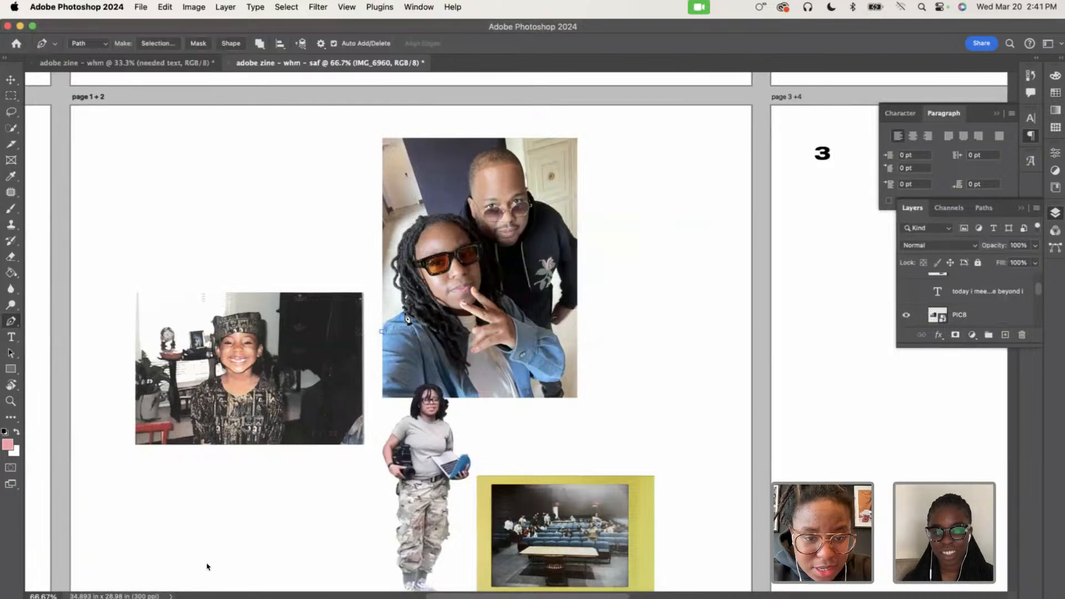
left_click_drag(405, 314, 424, 309)
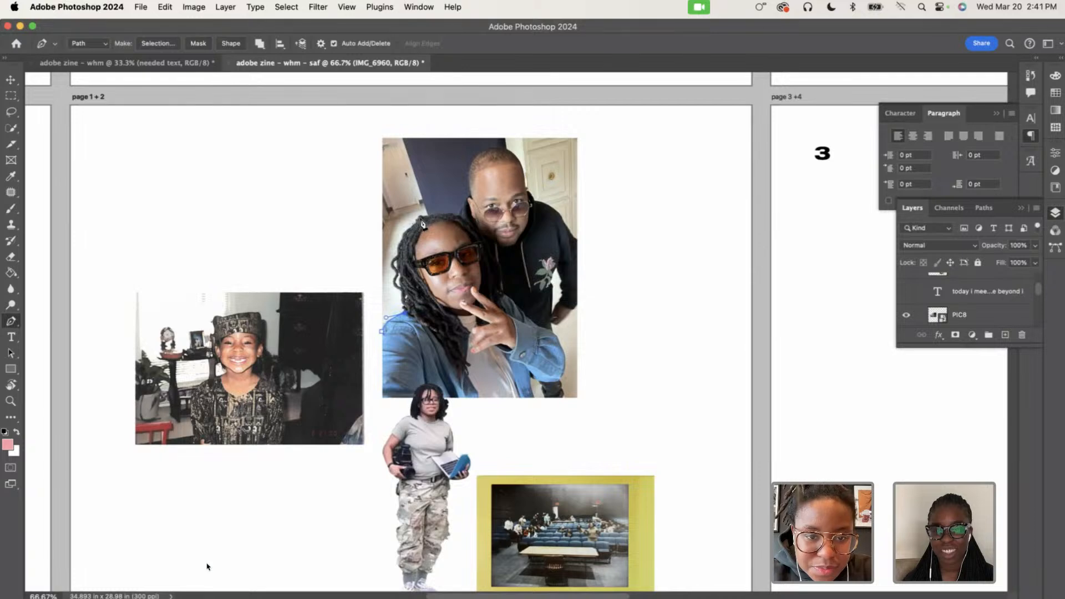
left_click_drag(421, 219, 469, 191)
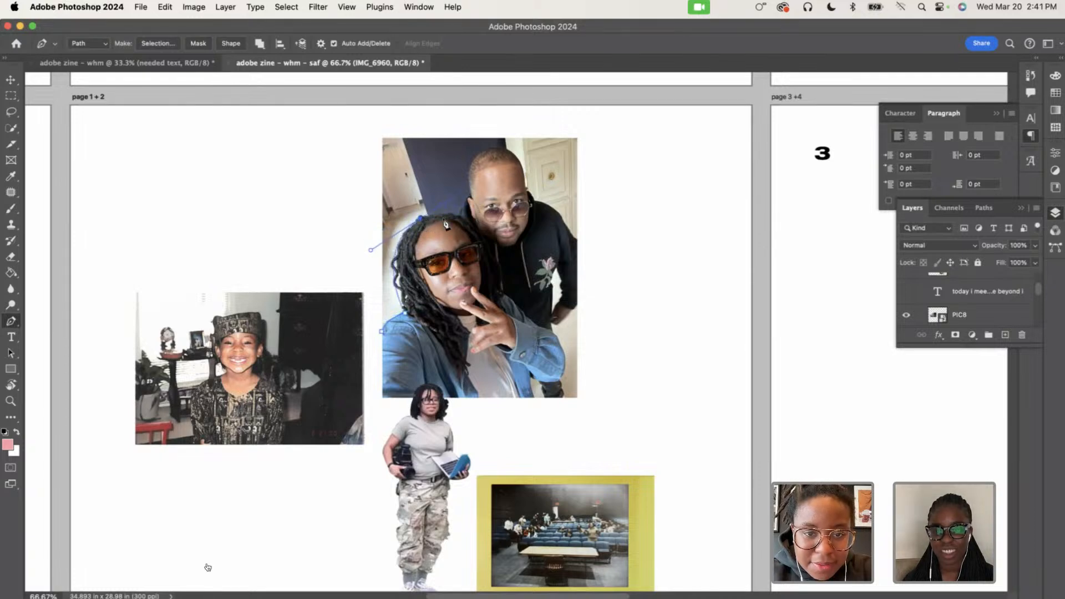
left_click_drag(458, 220, 480, 233)
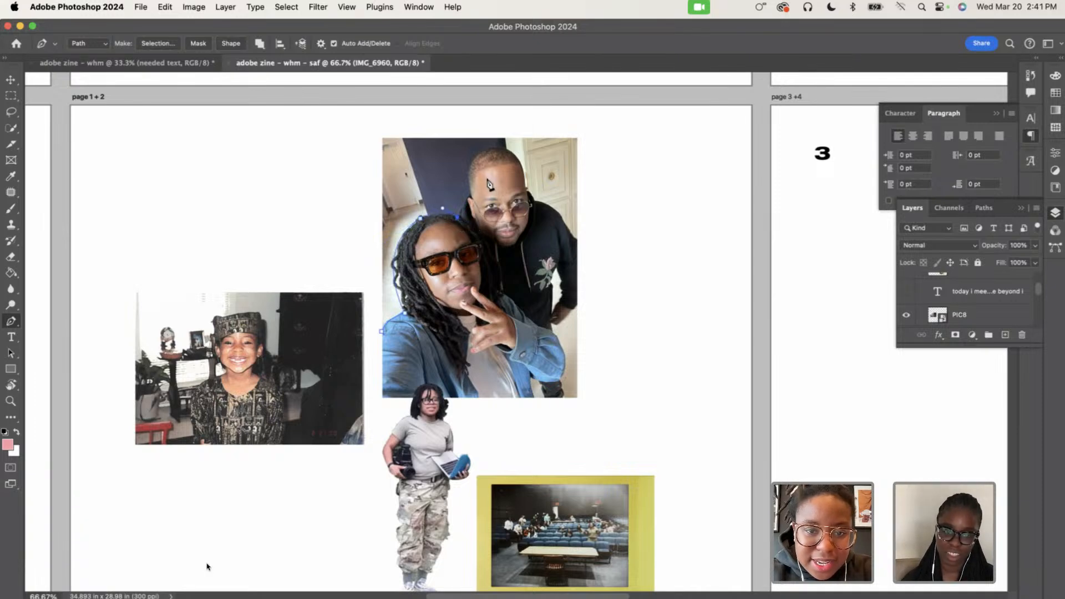
left_click_drag(471, 194, 490, 190)
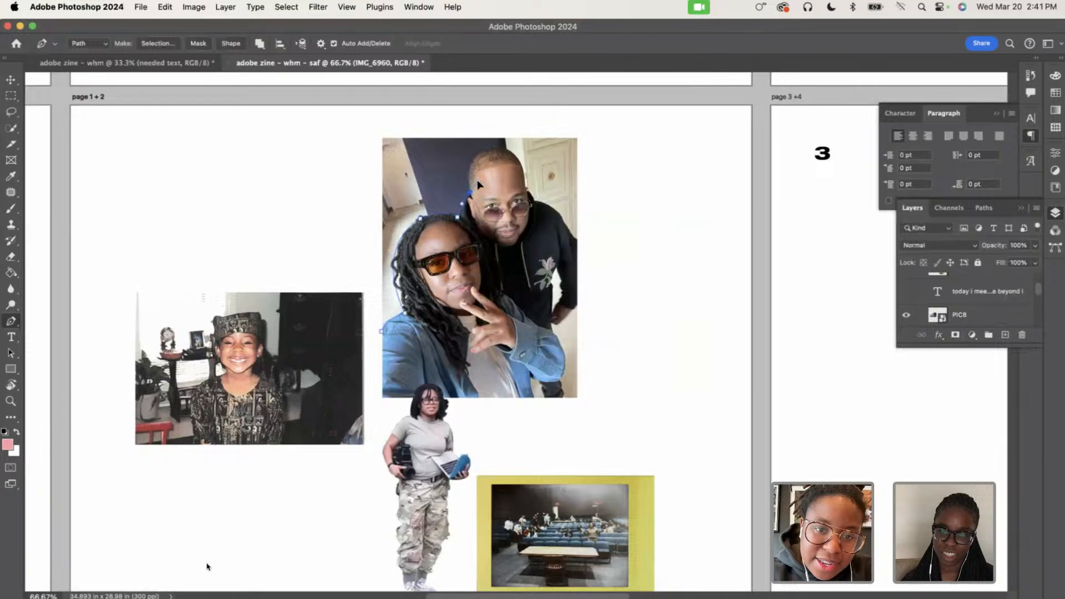
left_click(500, 149)
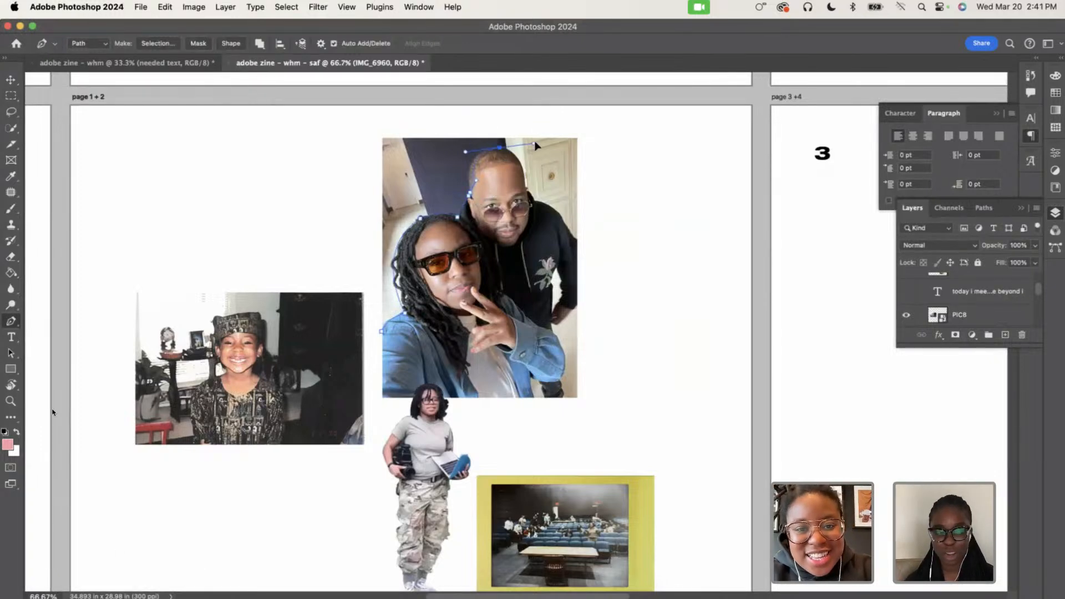
left_click_drag(536, 146, 546, 139)
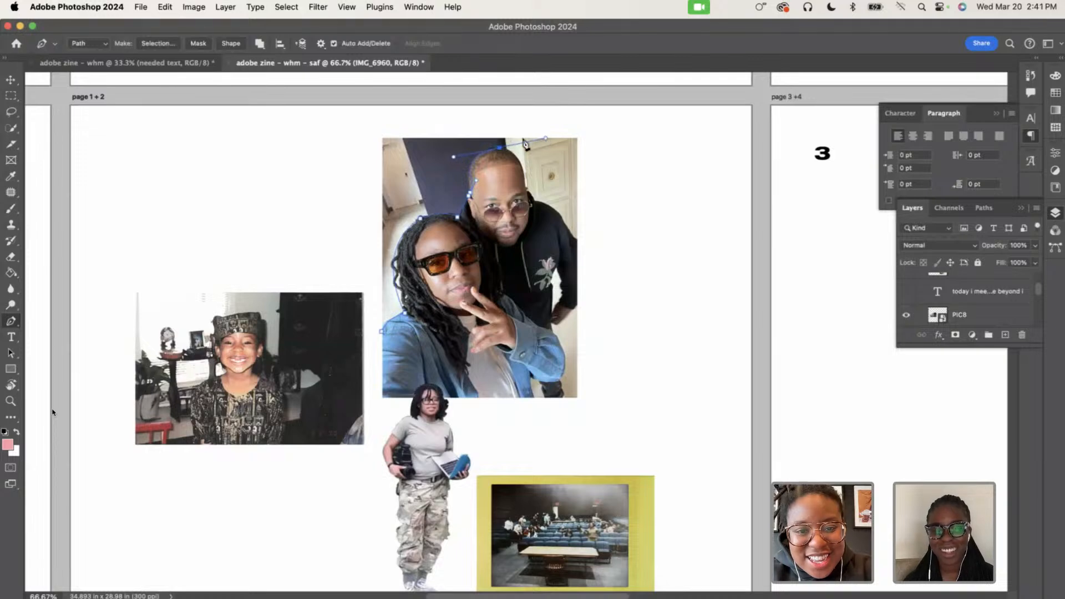
left_click(500, 148, "alt")
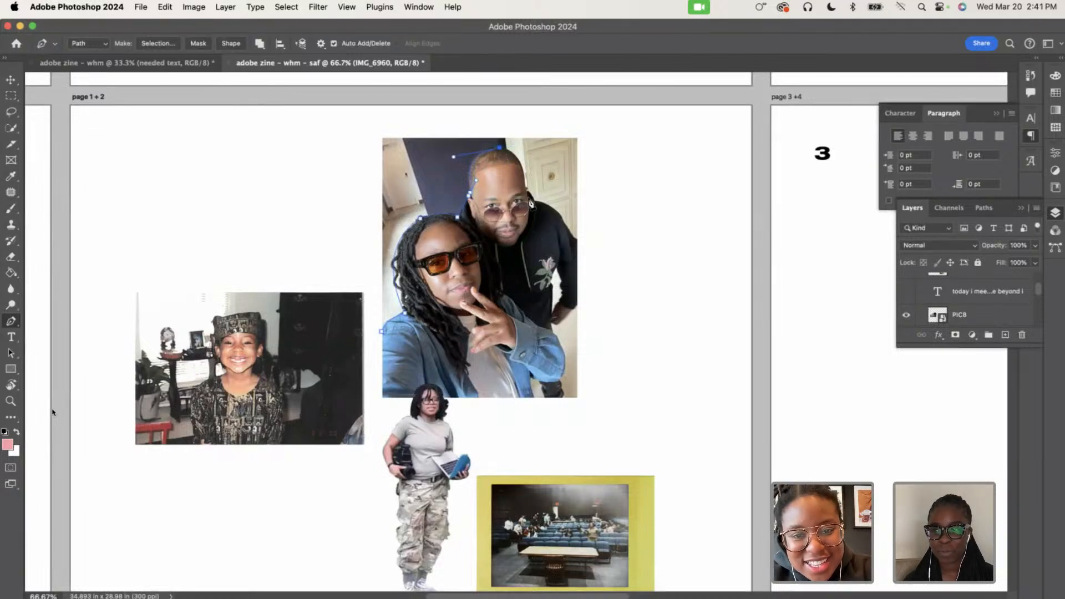
Continue the path down the rear person's hoodie and the denim sleeve, then close it along the selfie's bottom and left edges
left_click_drag(528, 198, 534, 256)
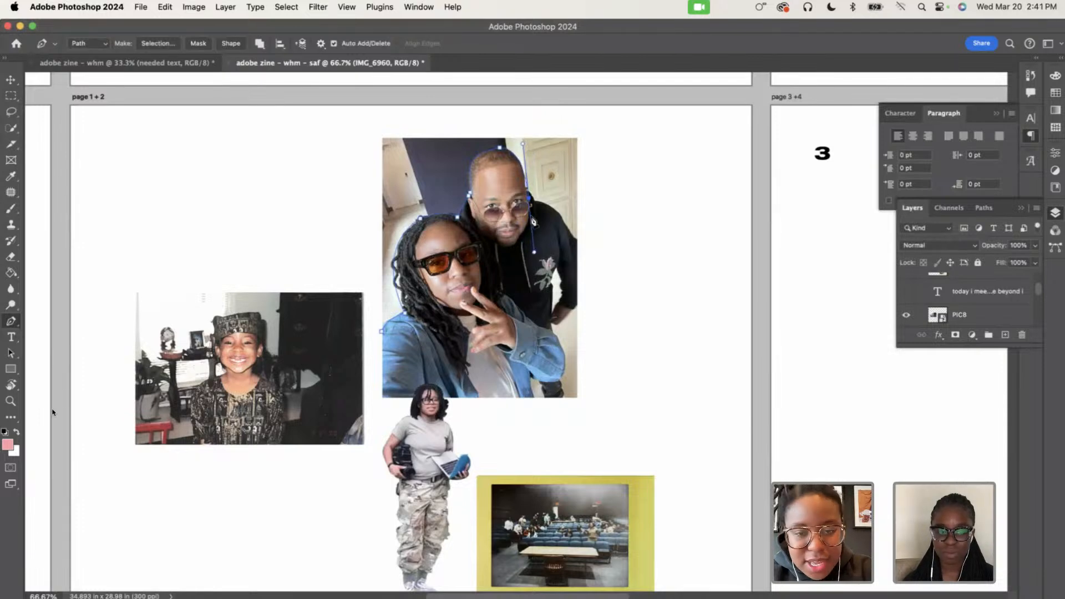
left_click(529, 204)
key("super+z")
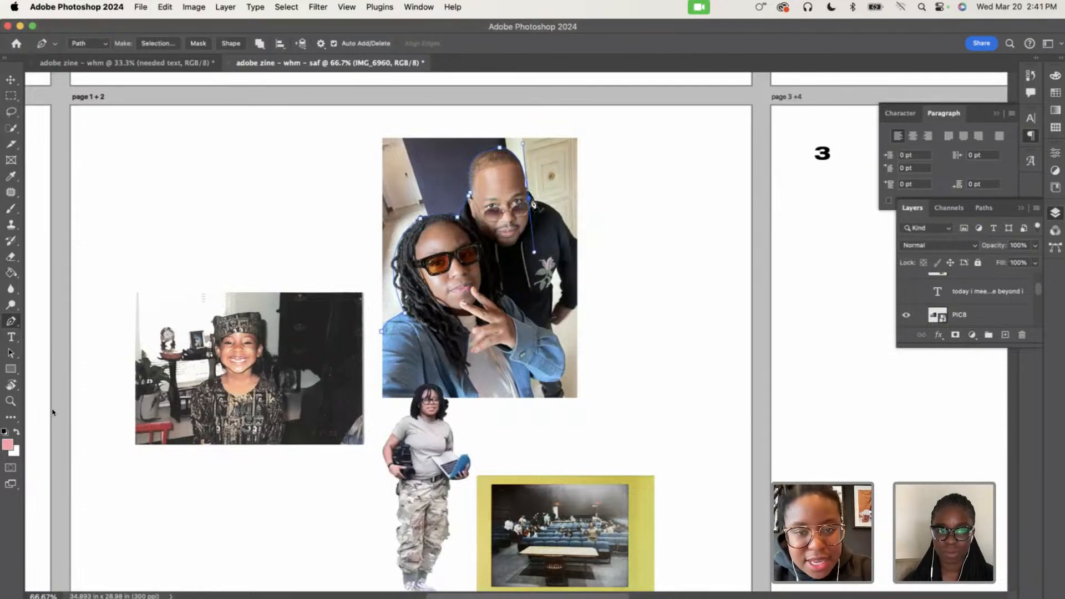
left_click(529, 199, "alt")
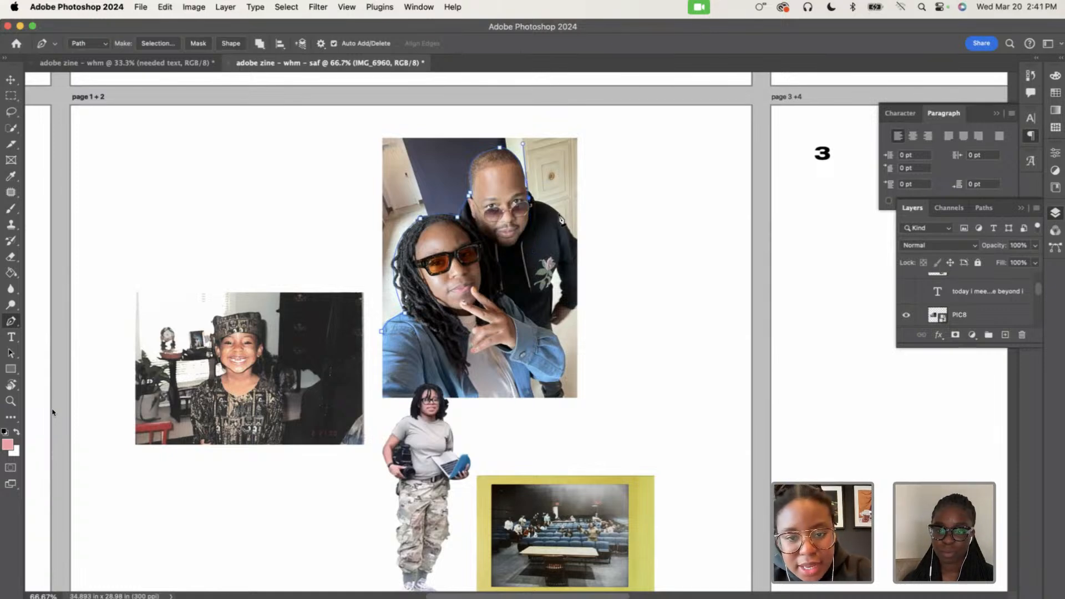
left_click(559, 215)
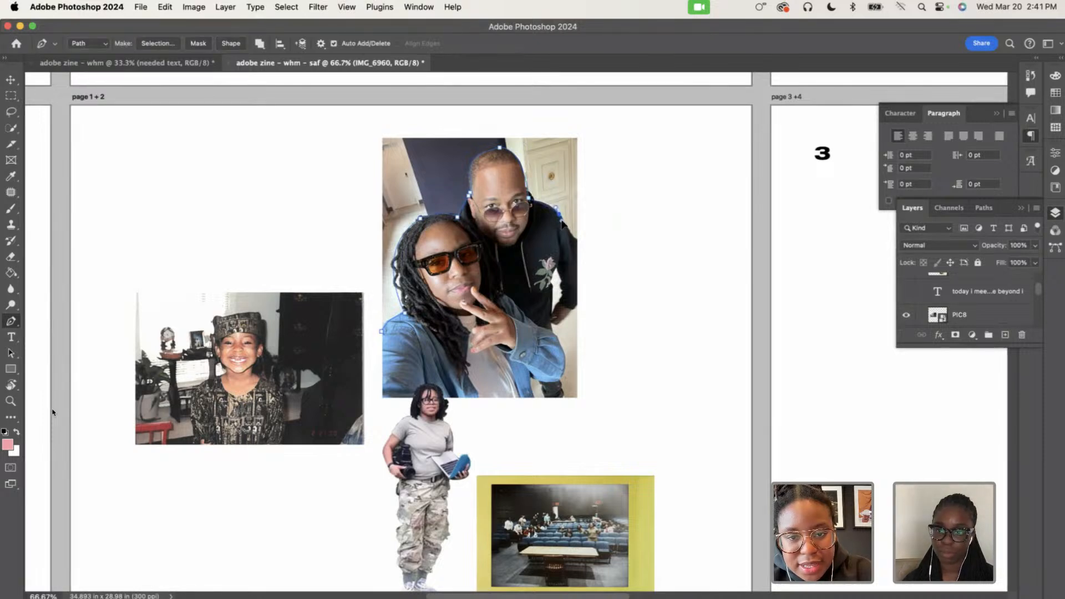
mouse_move(565, 221)
left_mouse_down()
mouse_move(547, 230)
mouse_move(530, 221)
mouse_move(577, 186)
mouse_move(573, 245)
mouse_move(599, 174)
mouse_move(611, 255)
mouse_move(579, 253)
mouse_move(565, 228)
left_mouse_up()
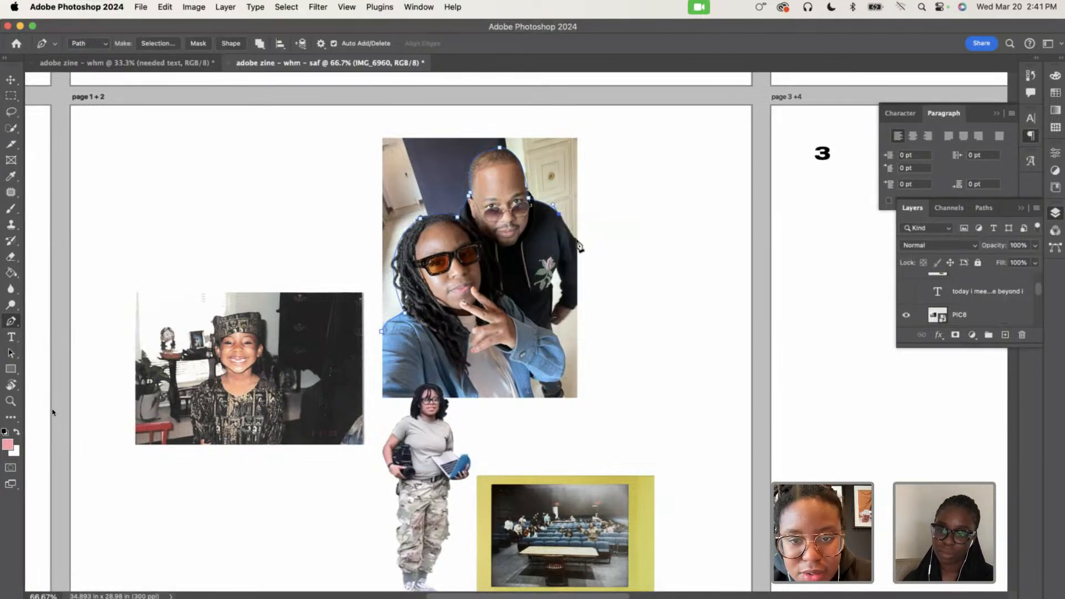
left_click_drag(576, 240, 584, 243)
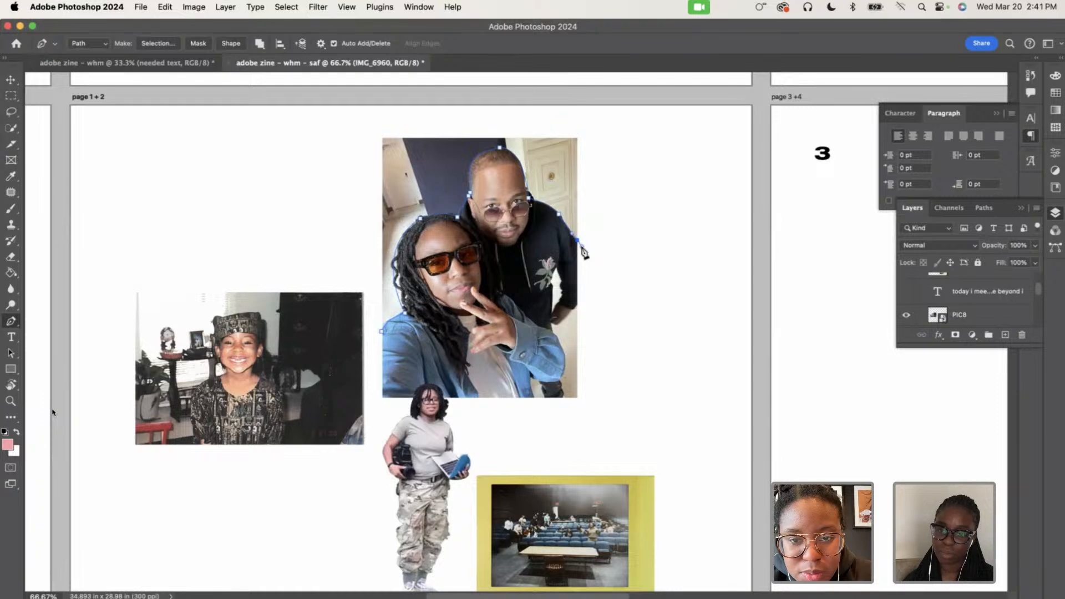
left_click(577, 304)
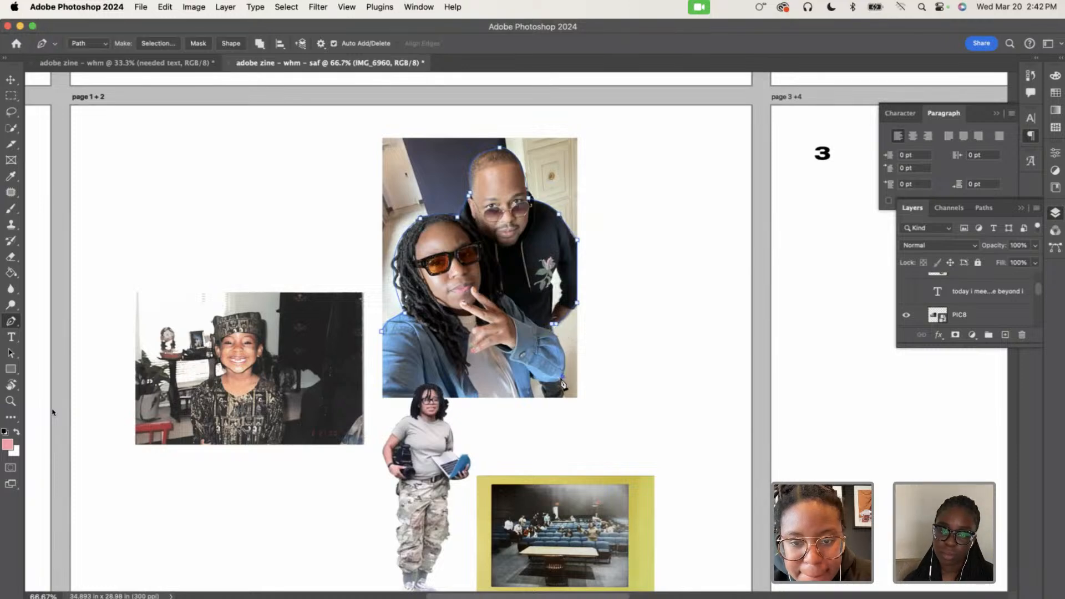
left_click_drag(562, 377, 555, 386)
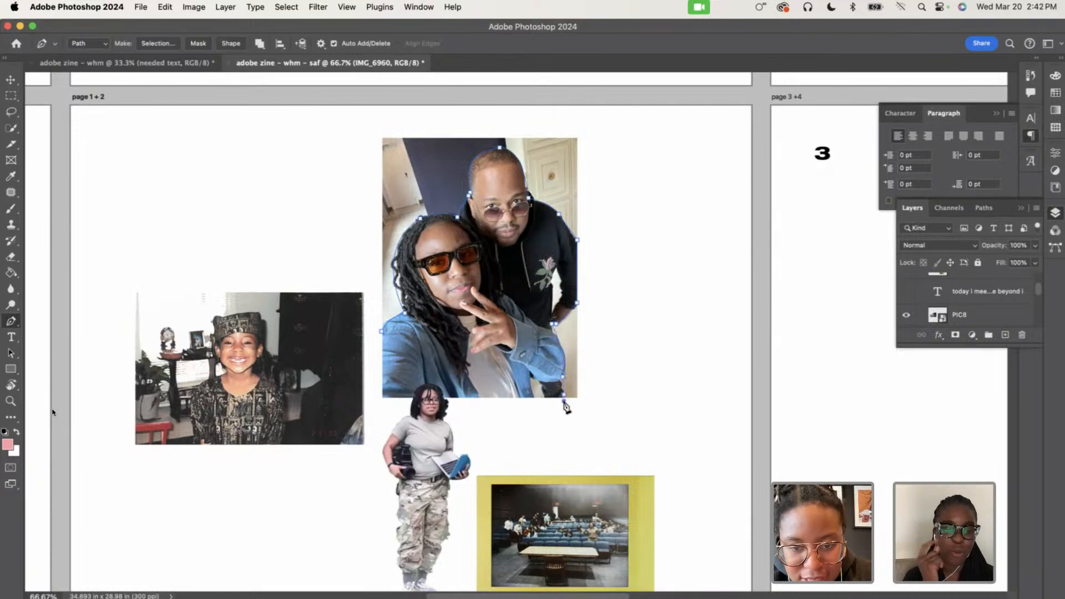
left_click(379, 400)
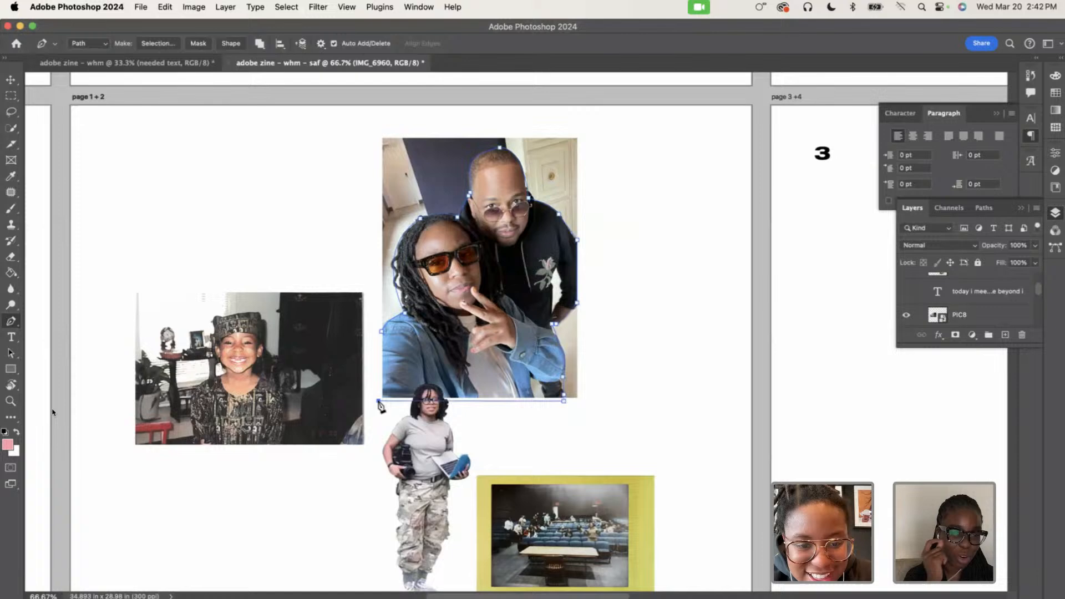
left_click(381, 333)
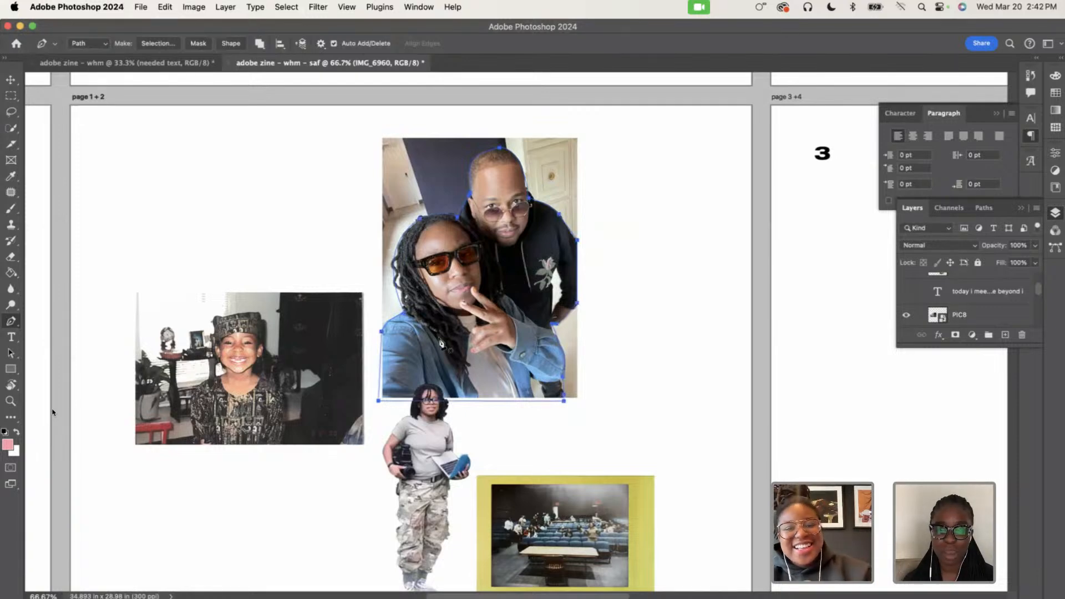
left_click(456, 328)
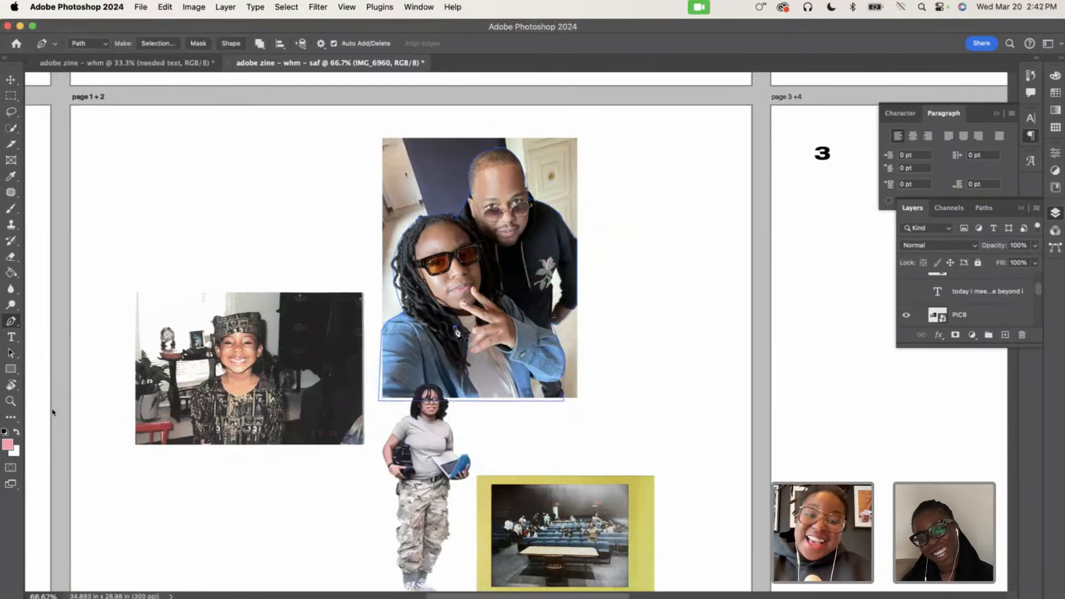
key("super+z")
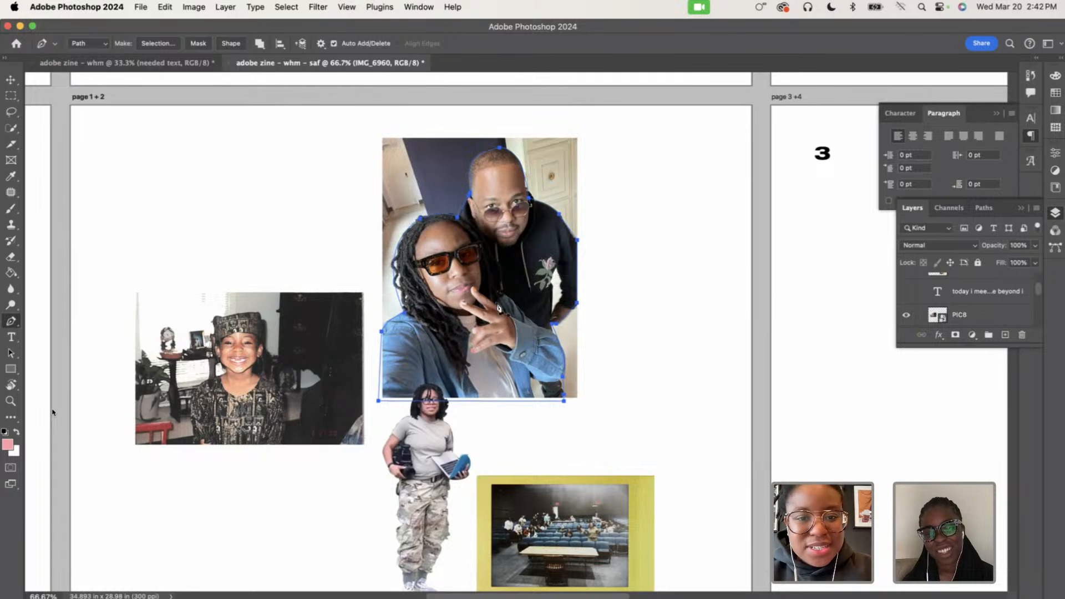
Convert the path to a selection with a 1-pixel feather, copy it from IMG_6960 to a new layer and hide the original photo
scroll(961, 309, "down", 4)
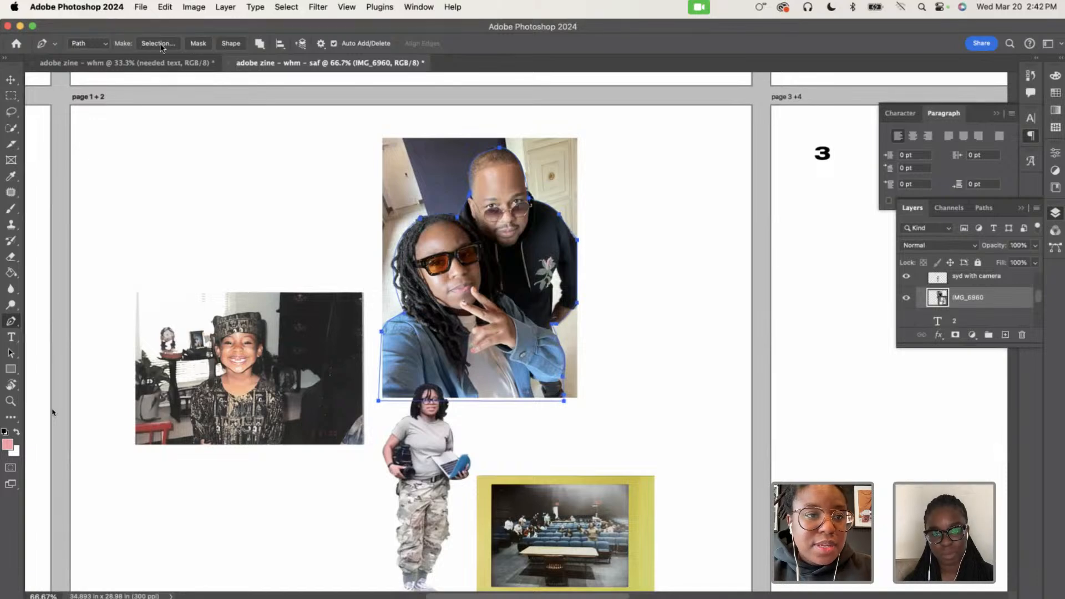
left_click(151, 44)
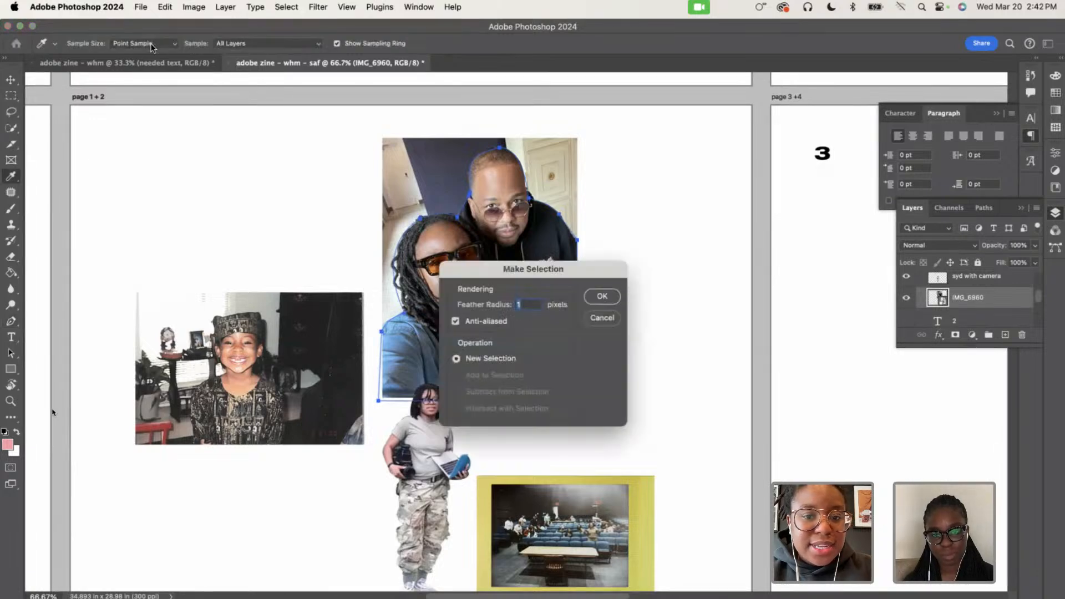
left_click(603, 297)
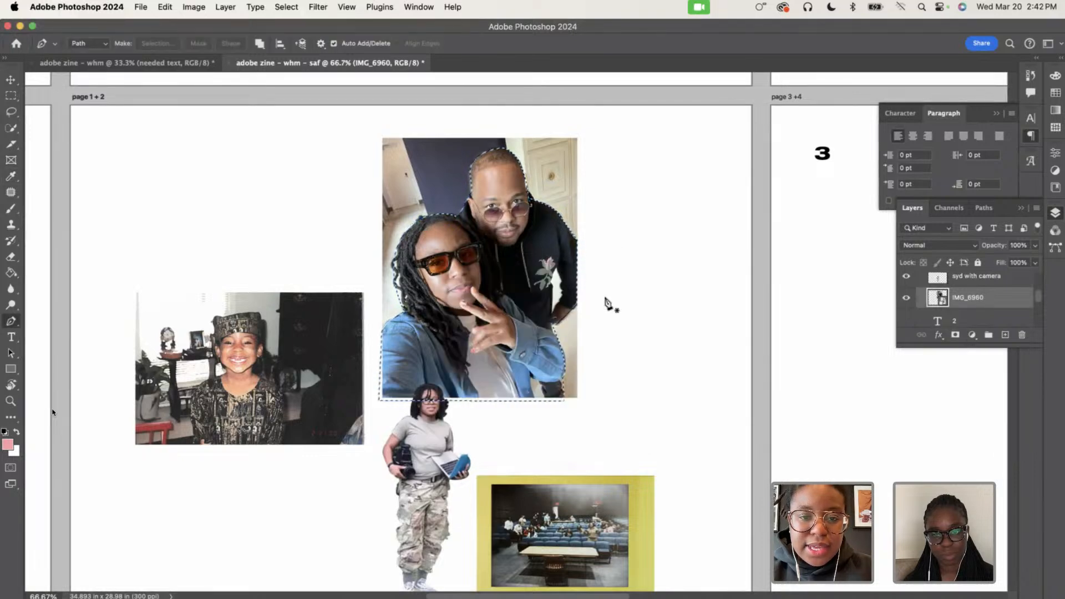
key("super+j")
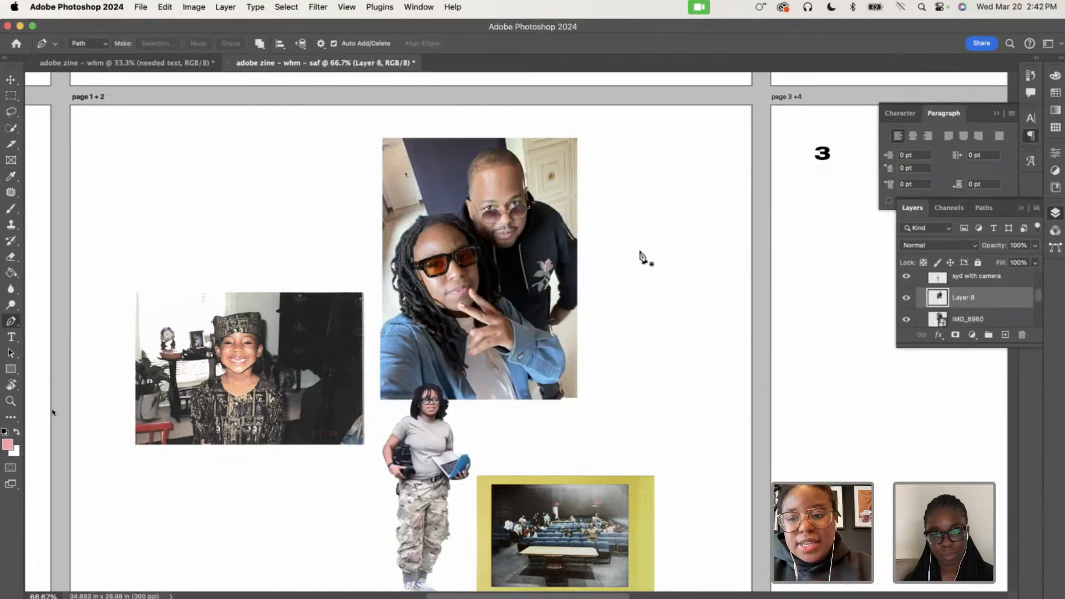
left_click(906, 321)
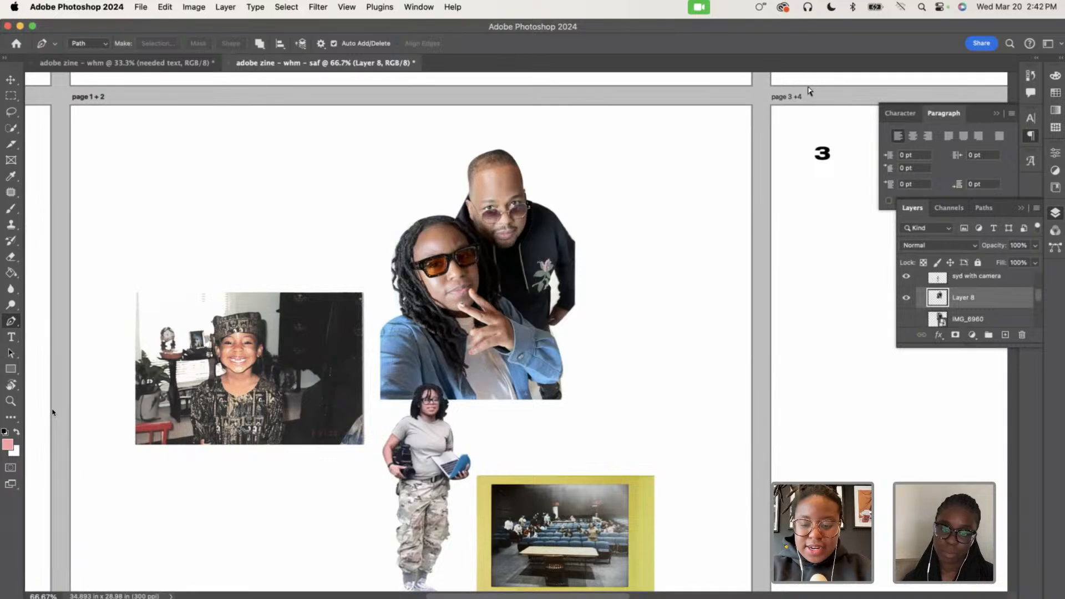
Move the two-person cut-out to the right edge of the page 1 + 2 spread
key("super+plus")
key("super+minus")
key("super+t")
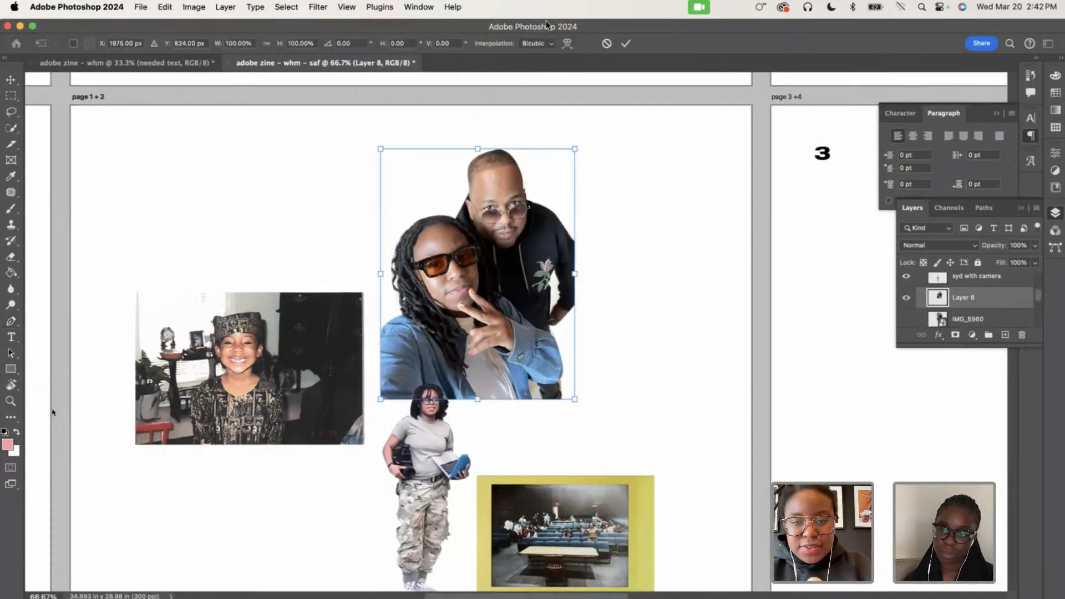
left_click_drag(506, 189, 683, 187)
key("Return")
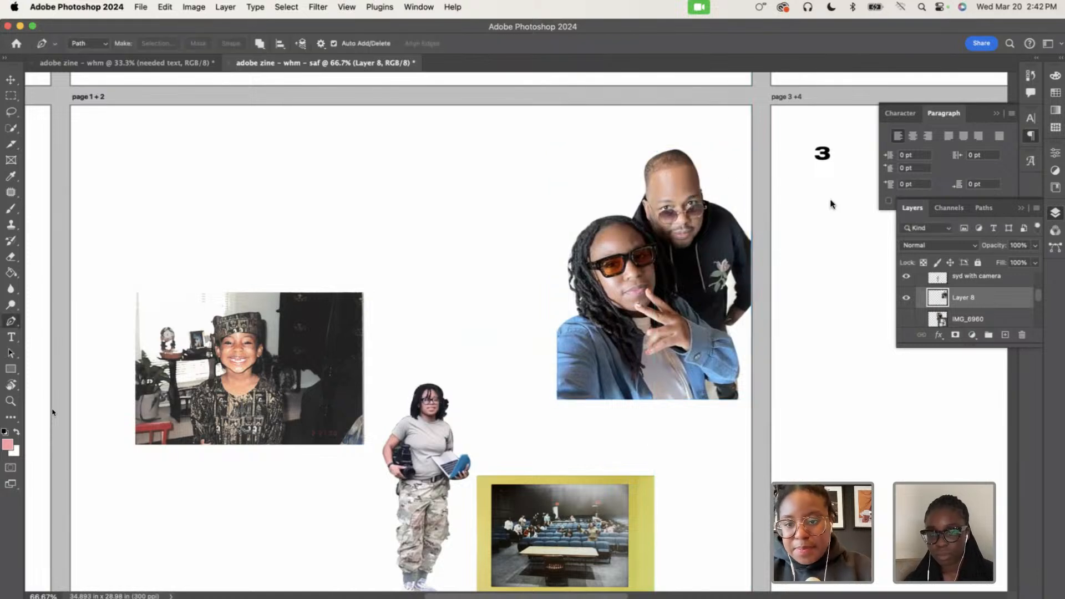
Duplicate the two-person cut-out layer and give the copy a yellow (#dbc21a) Color Overlay at 100% opacity
key("super+j")
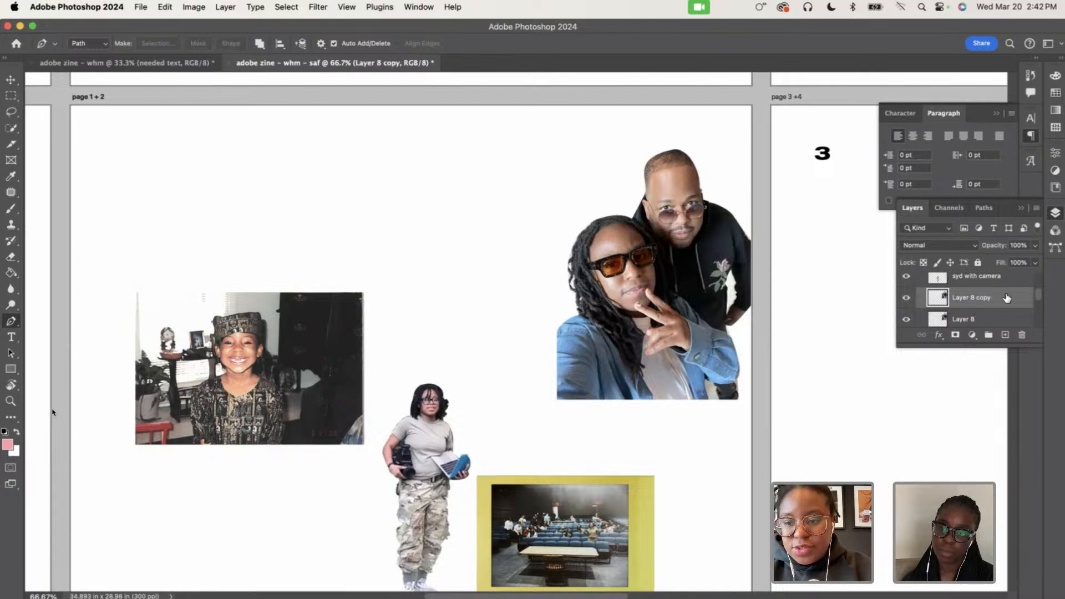
double_click(1002, 299)
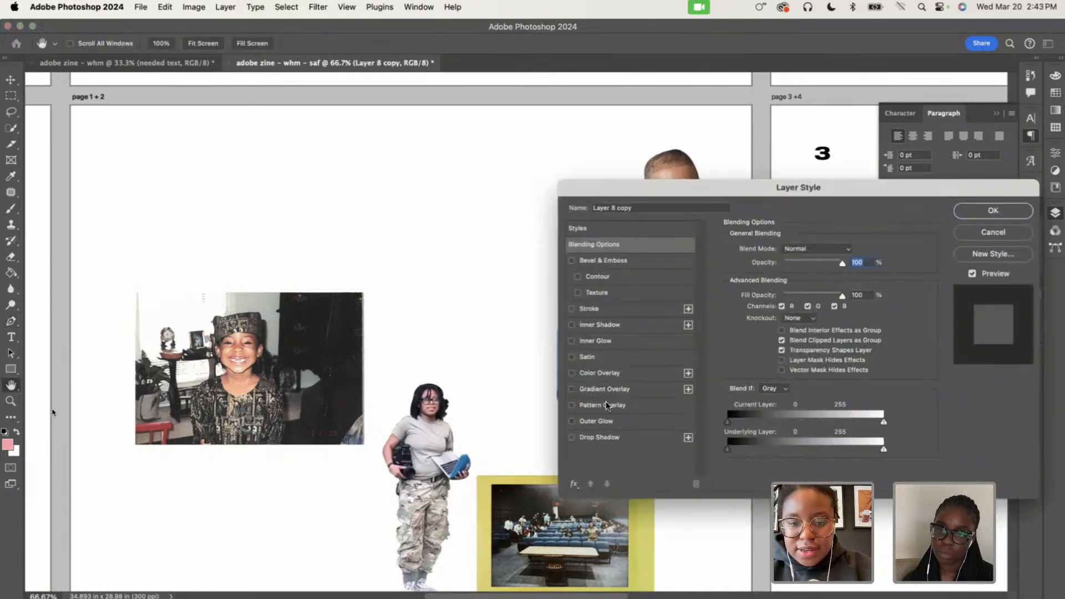
left_click_drag(820, 192, 386, 105)
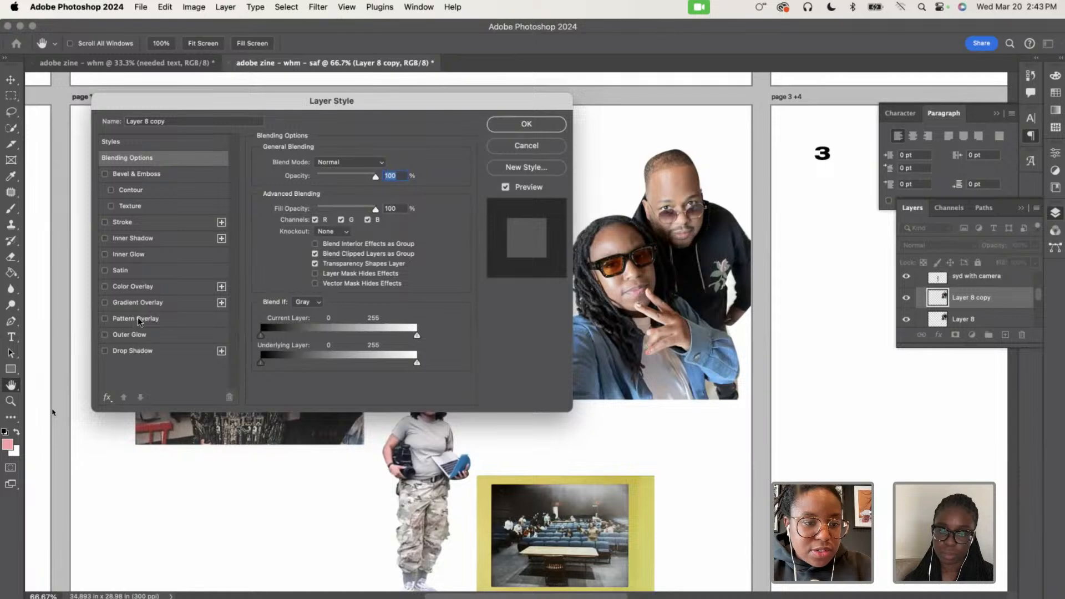
left_click(131, 286)
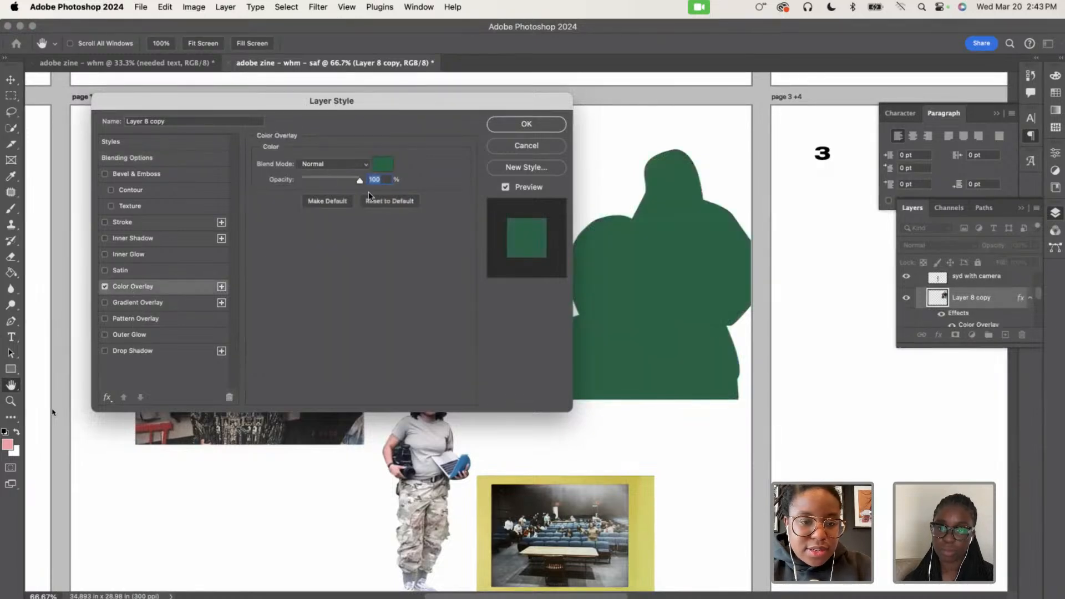
left_click(382, 164)
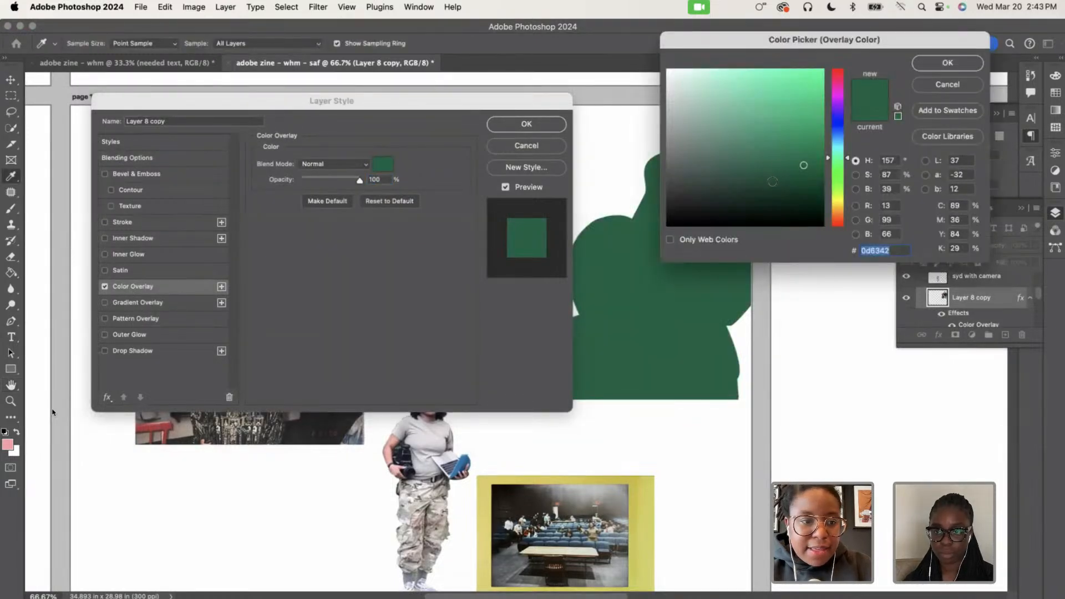
left_click(835, 203)
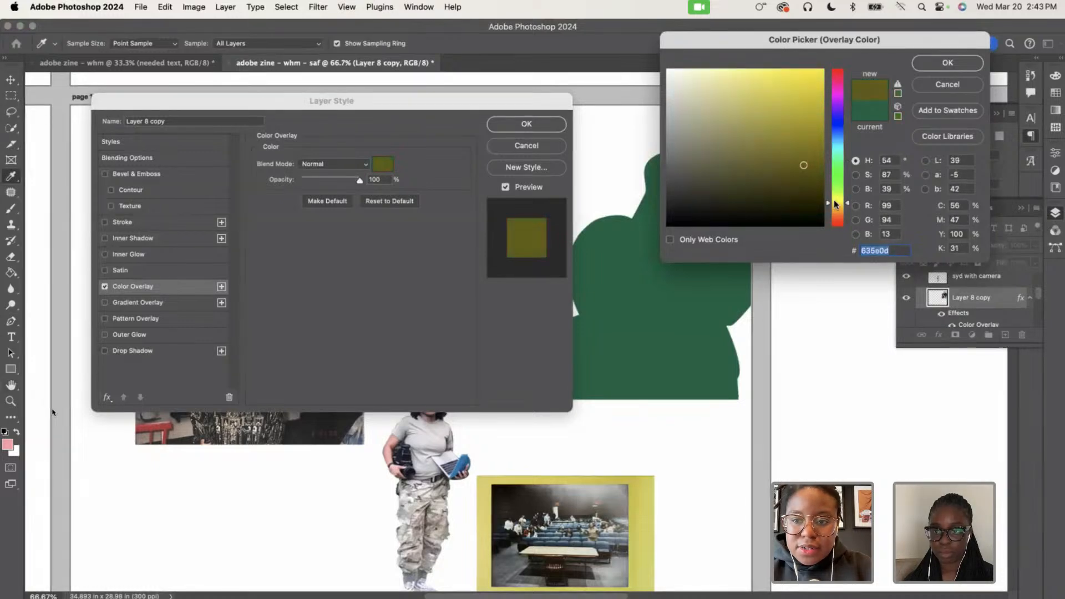
left_click(810, 103)
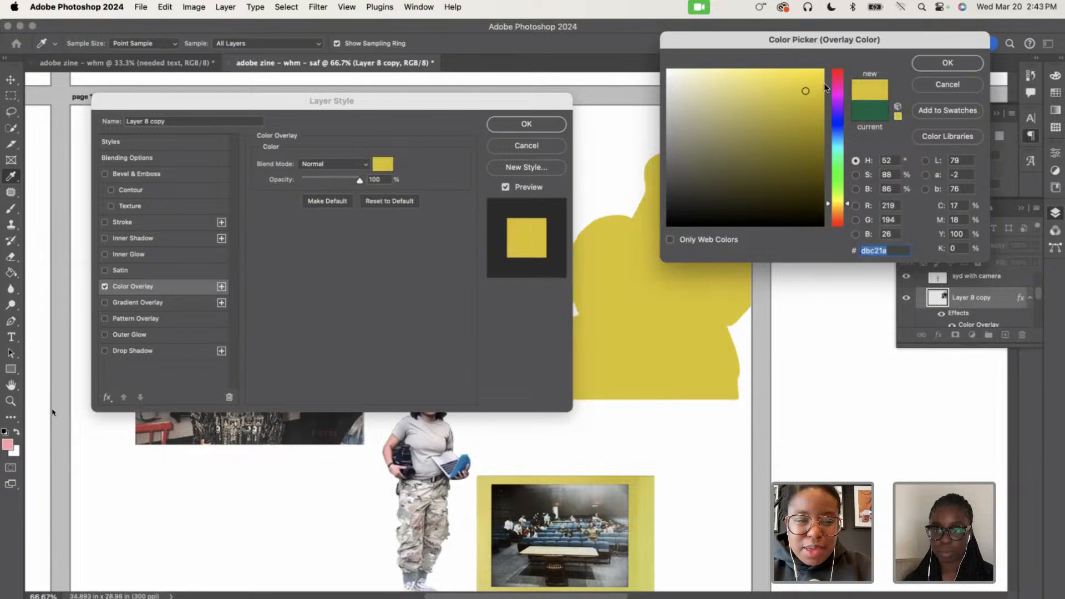
left_click(948, 63)
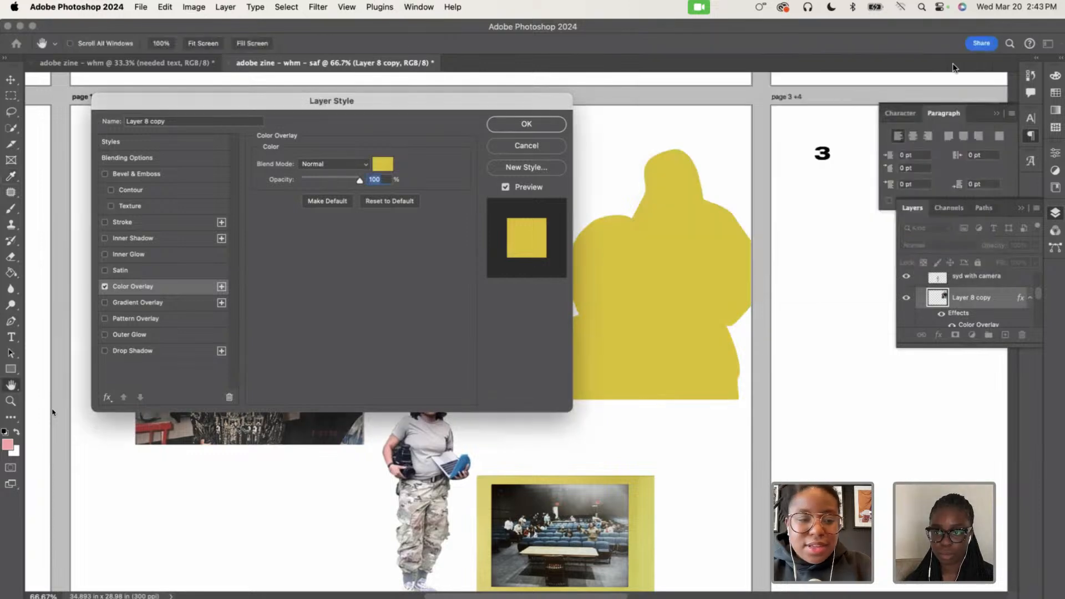
Add a Pattern Overlay with the green leaf pattern at 100% opacity to the duplicated cut-out and apply the layer style
left_click(135, 319)
left_click(340, 204)
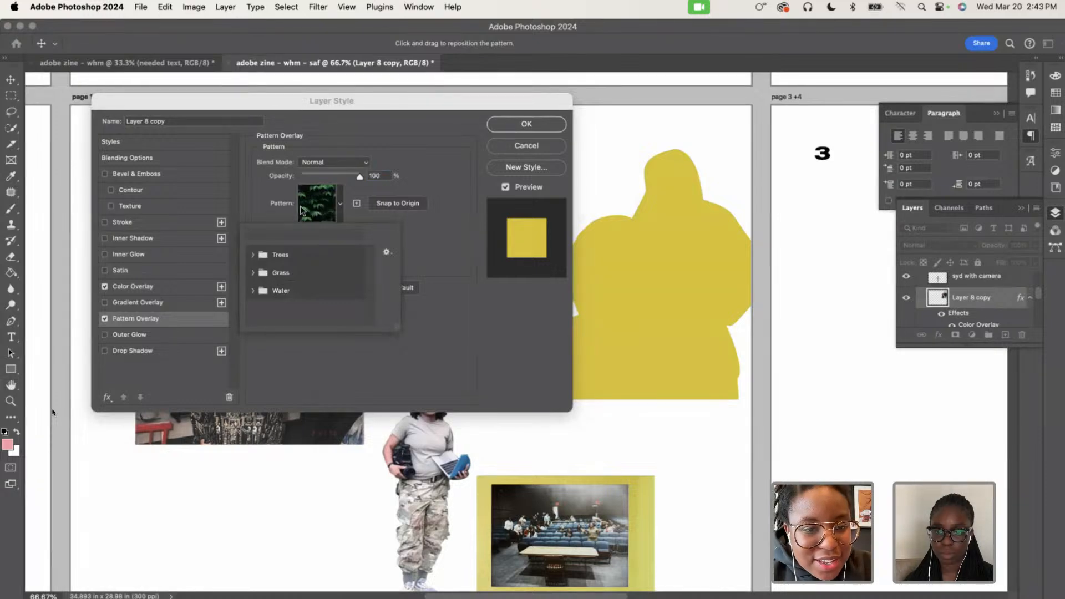
left_click(335, 207)
left_click(335, 207)
left_click(336, 206)
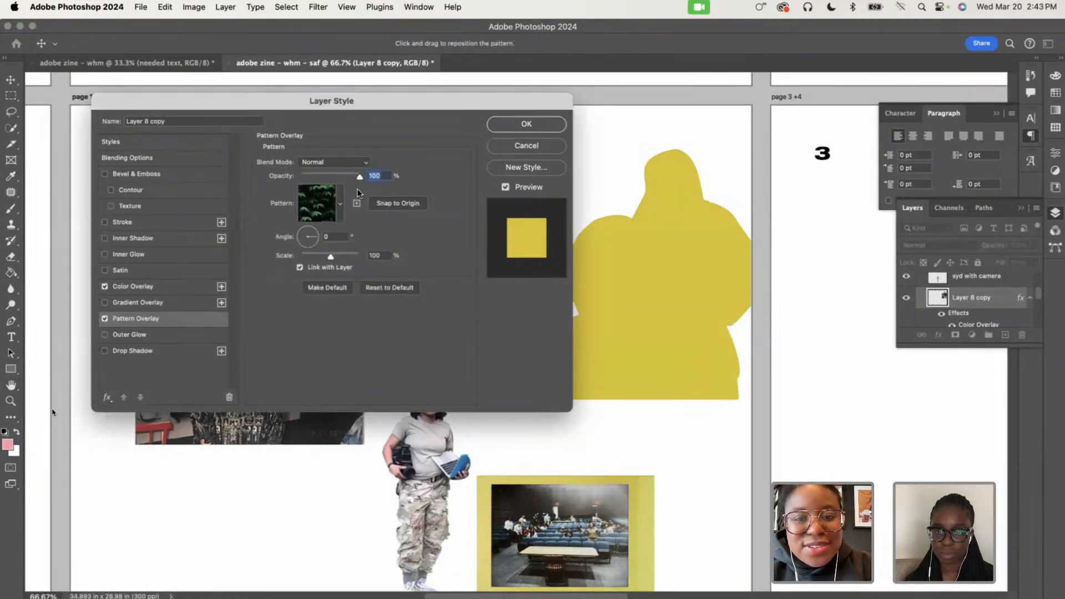
left_click(525, 125)
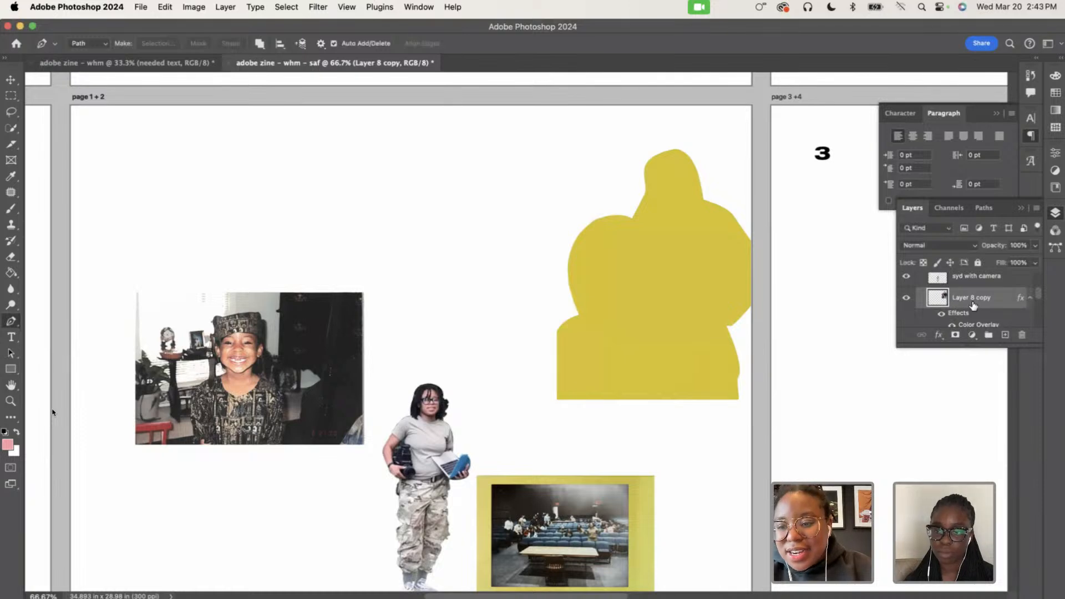
Place the yellow copy beneath the original cut-out, enlarge it to about 104% and center it as an even outline around both people
left_click_drag(971, 316, 959, 292)
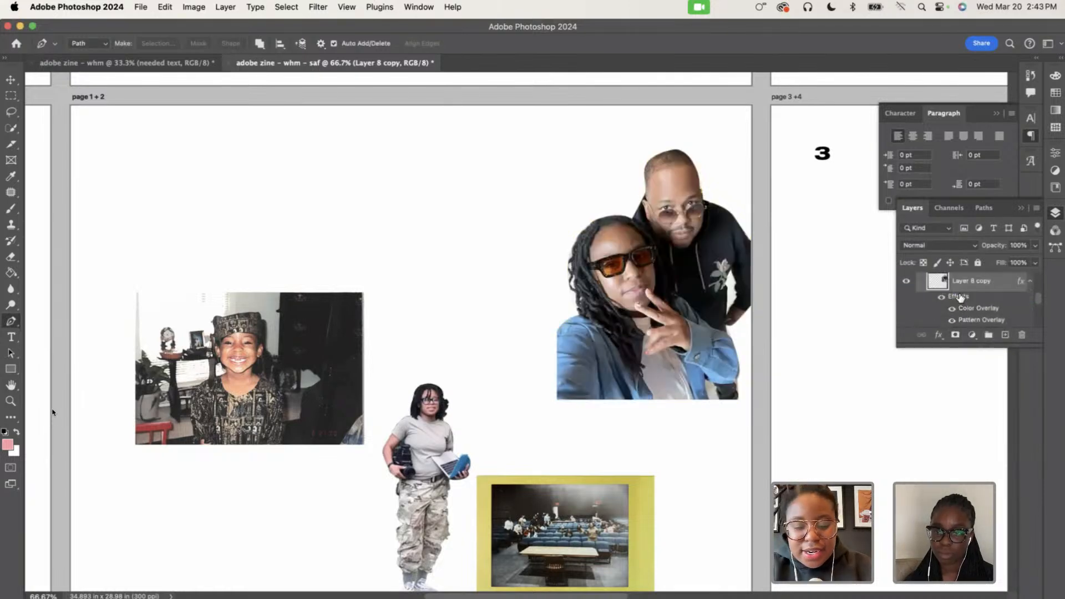
key("super+t")
left_click_drag(669, 284, 660, 279)
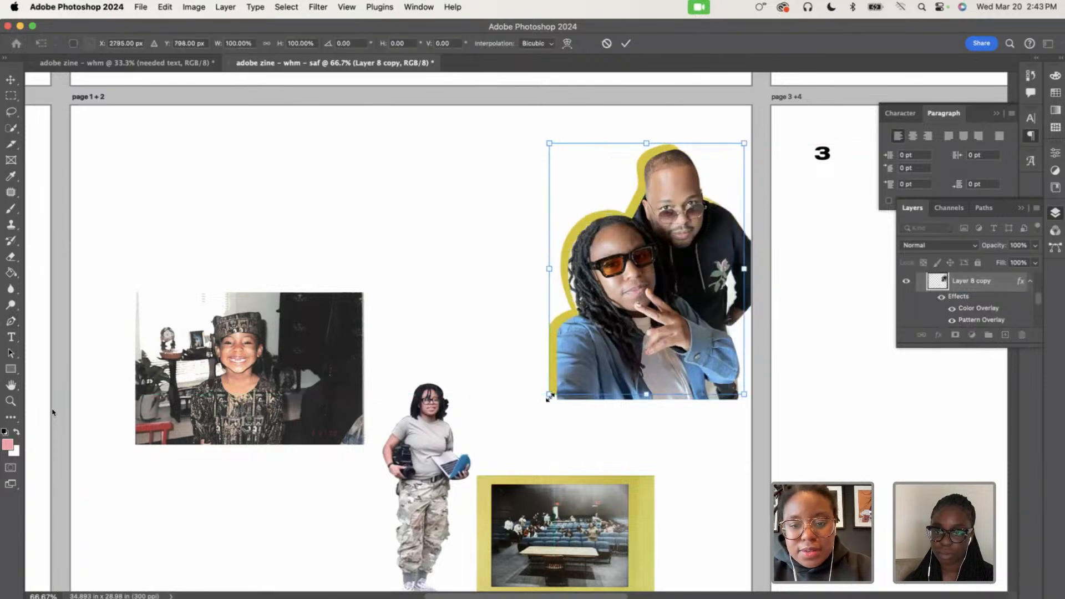
left_click_drag(551, 401, 544, 409)
left_click_drag(656, 351, 664, 352)
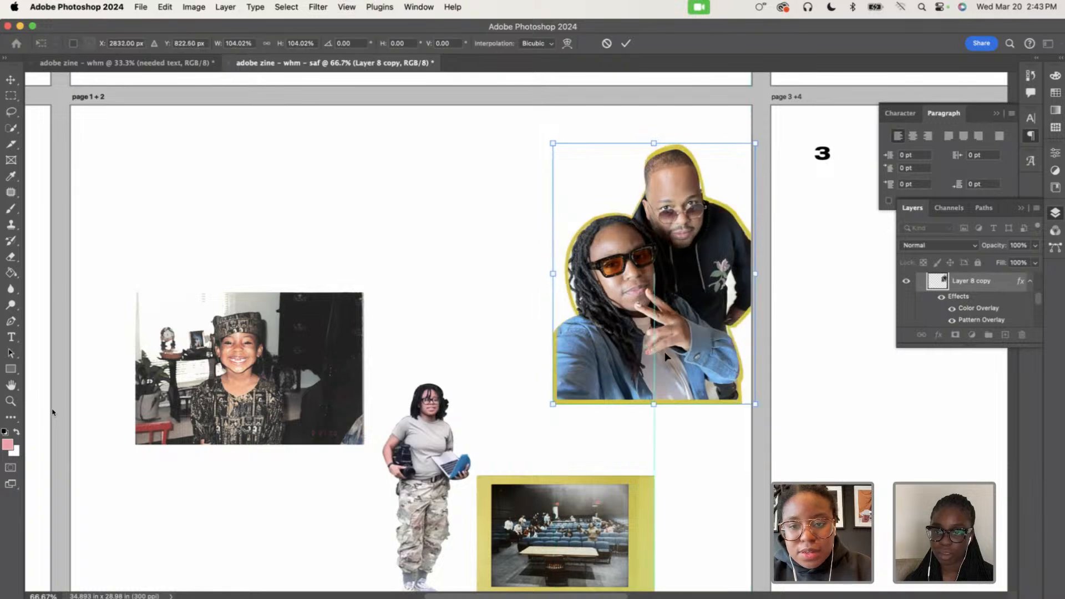
key("Return")
key("p")
Show the hidden "today i meet you" paragraph layer on the page 1 + 2 spread
scroll(744, 284, "up", 2)
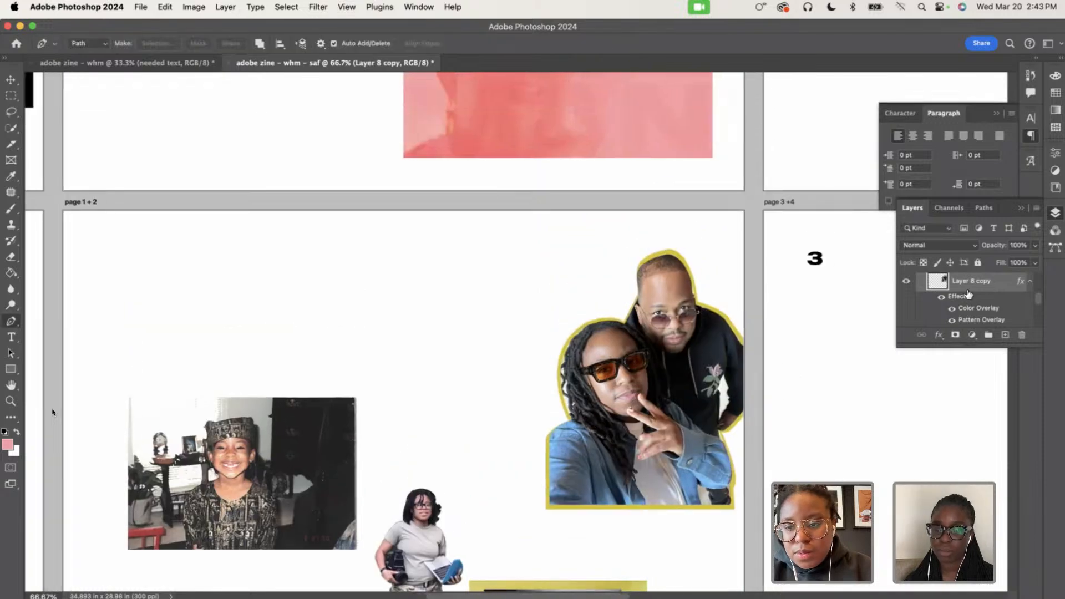
scroll(743, 284, "down", 5)
key("super+minus")
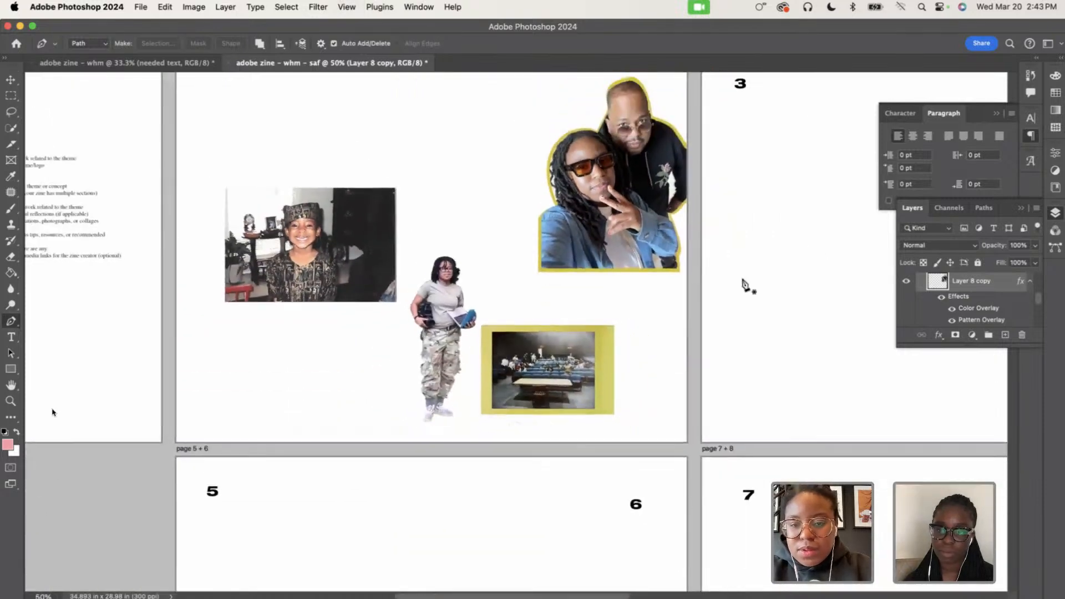
scroll(924, 304, "down", 3)
scroll(924, 303, "down", 6)
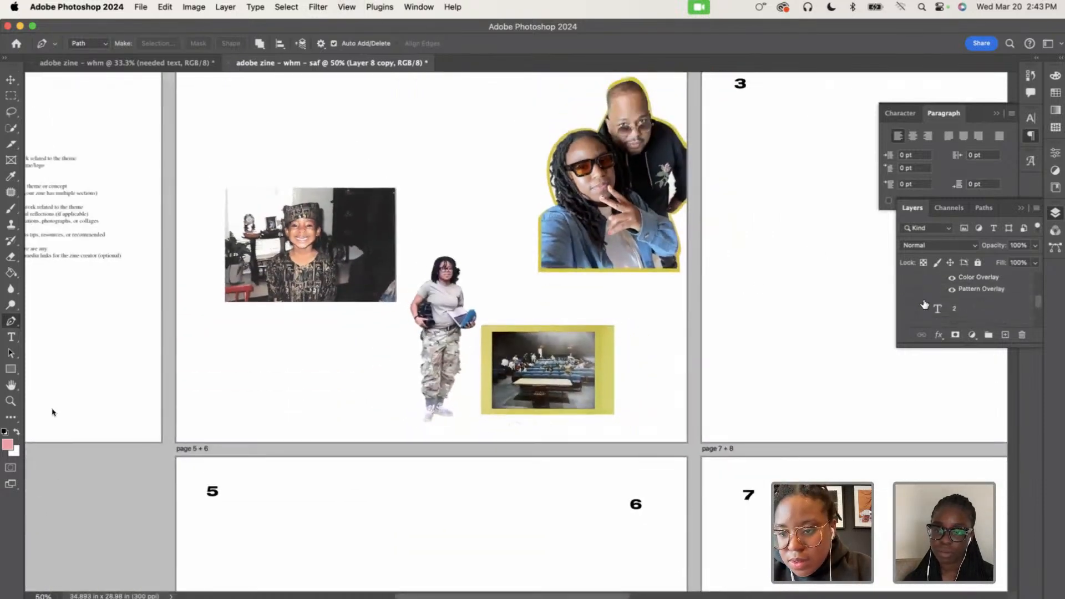
scroll(924, 303, "up", 8)
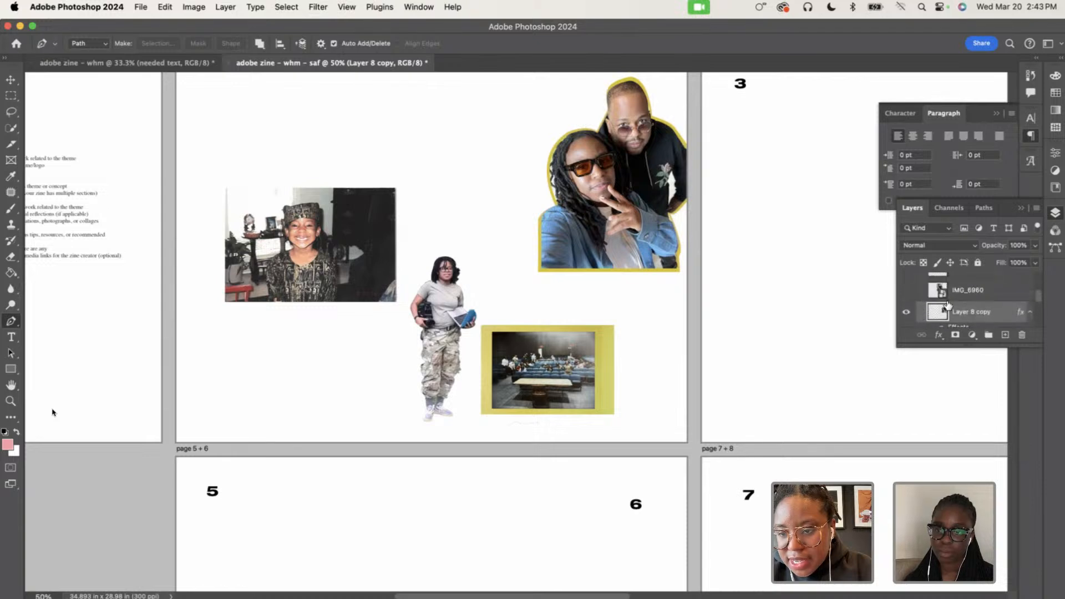
scroll(948, 304, "up", 3)
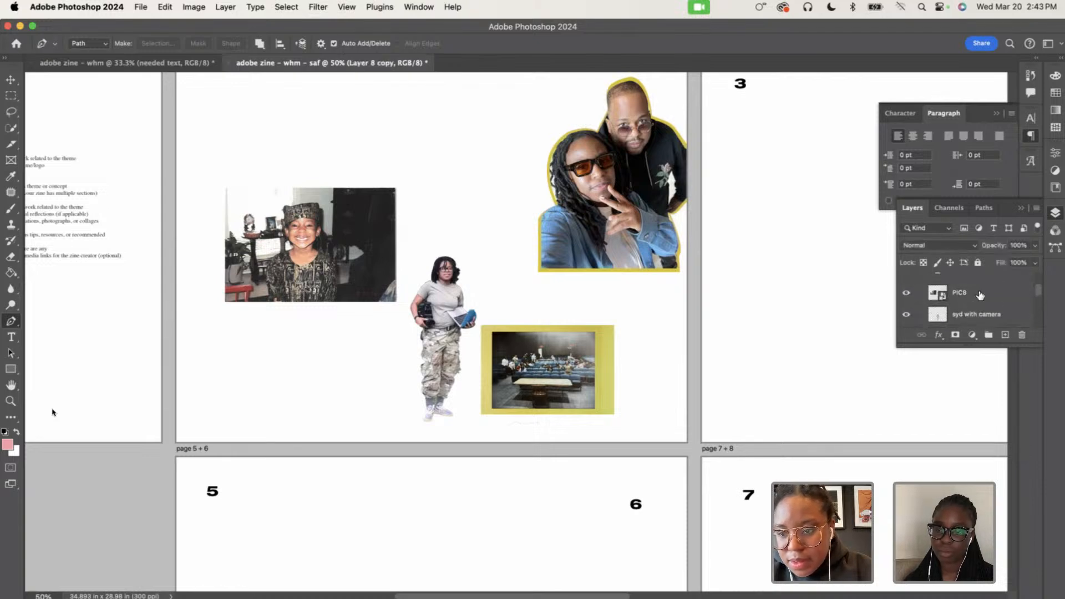
scroll(980, 295, "up", 2)
left_click(906, 303)
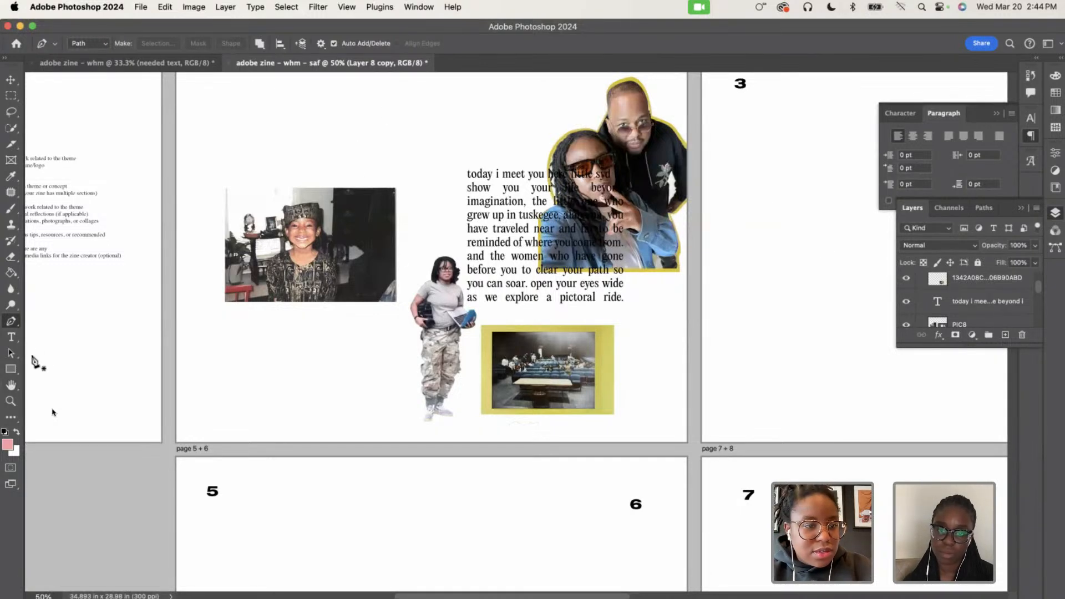
Draw a square shape of about 1385 px behind the paragraph, between the childhood portrait and the two-person cut-out
left_click(11, 369)
left_click(47, 366)
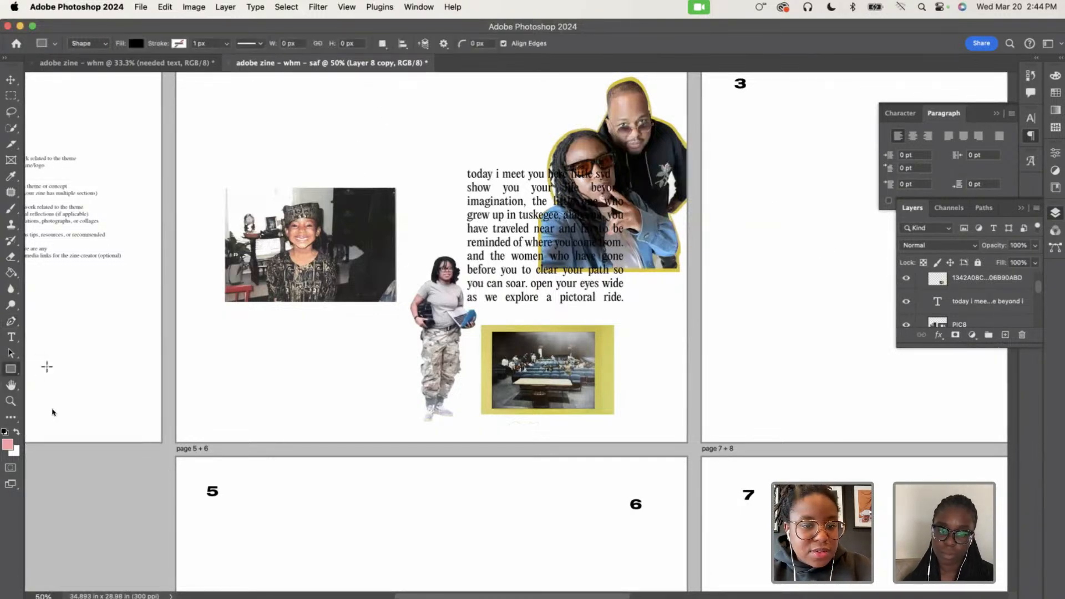
left_click_drag(413, 110, 630, 435)
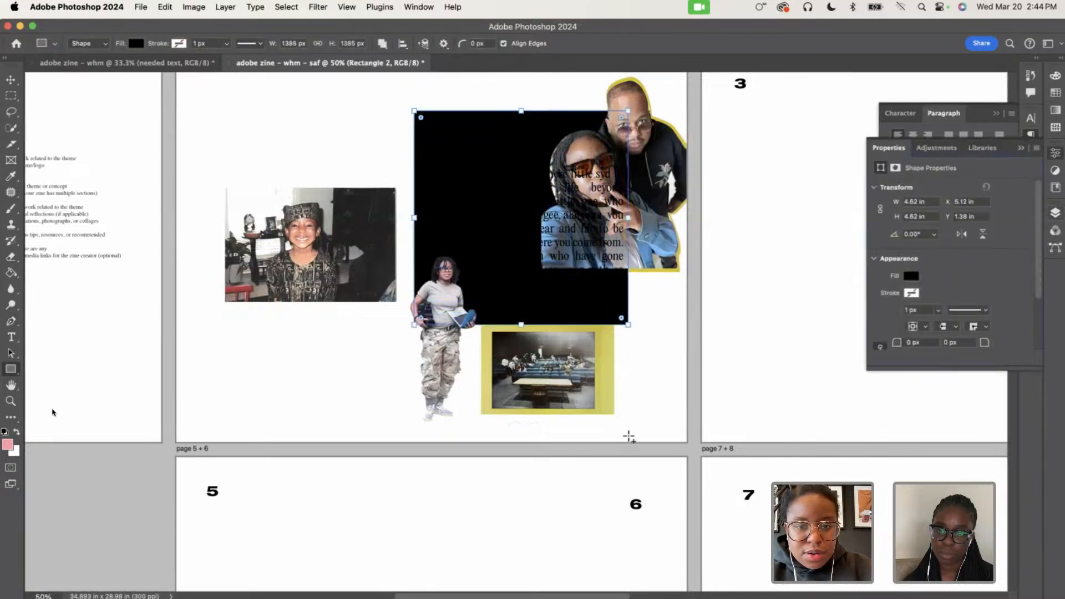
Try the recently used purple and yellow as the square's fill
left_click(137, 42)
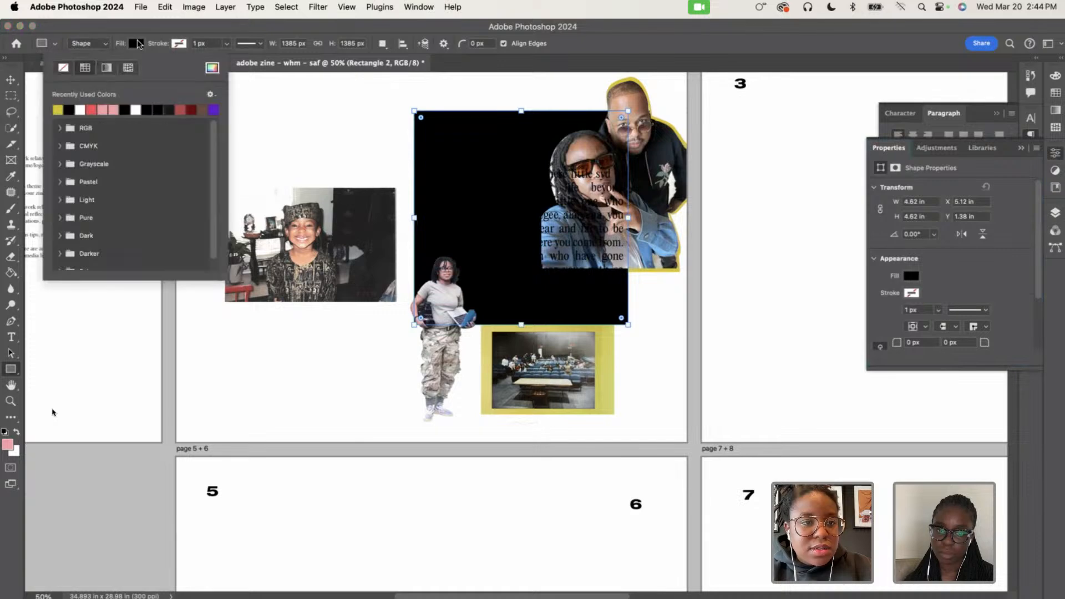
left_click(213, 109)
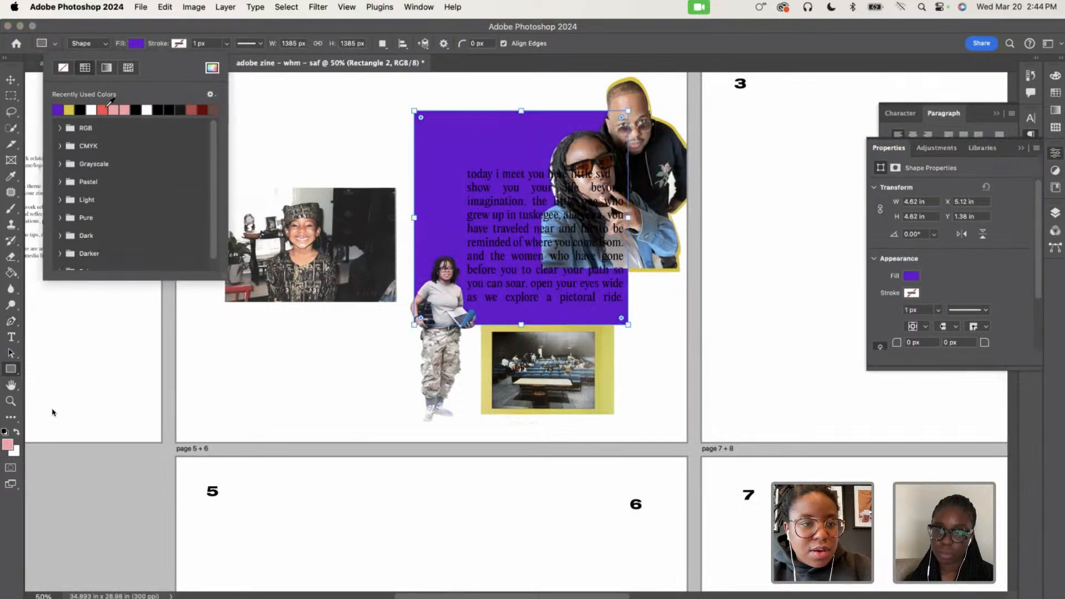
left_click(69, 110)
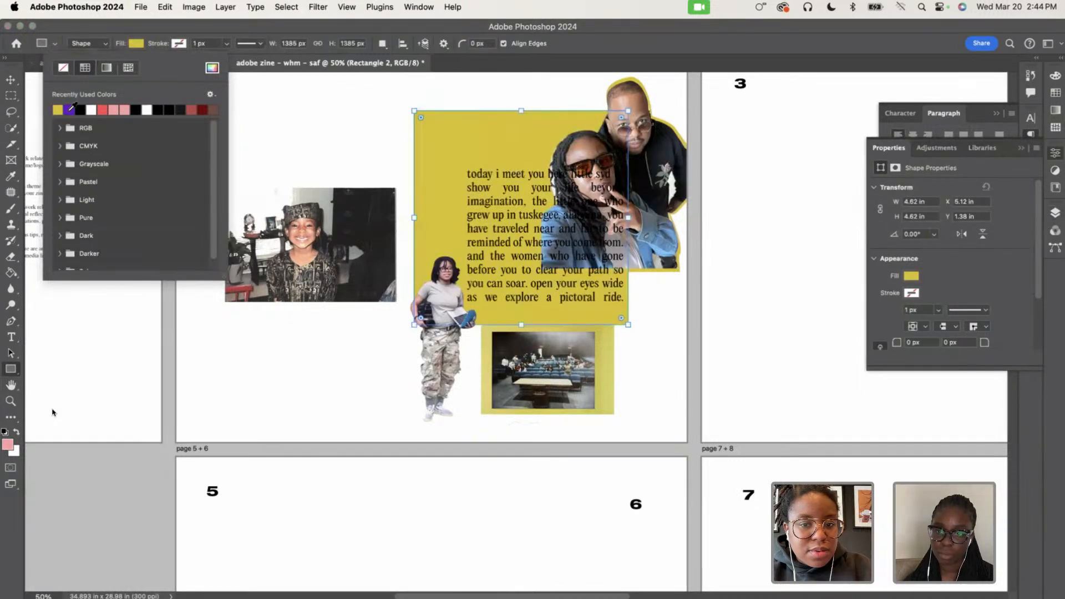
Fill the square with the orange sampled from the third swatch of the Color palette board and close the shape properties
scroll(155, 328, "left", 10)
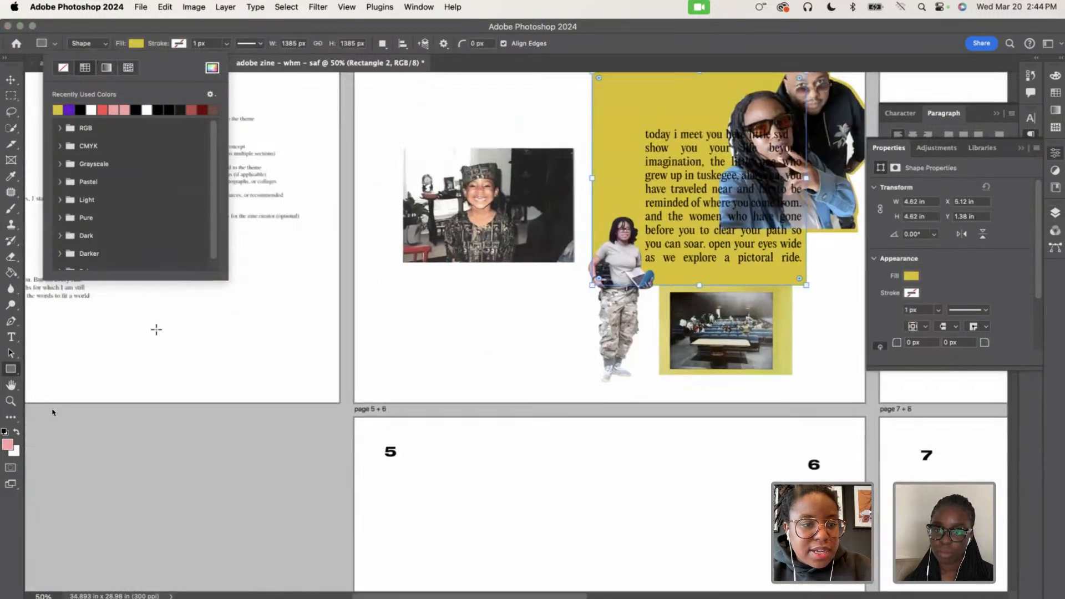
scroll(154, 328, "up", 6)
scroll(155, 334, "left", 3)
scroll(155, 334, "up", 2)
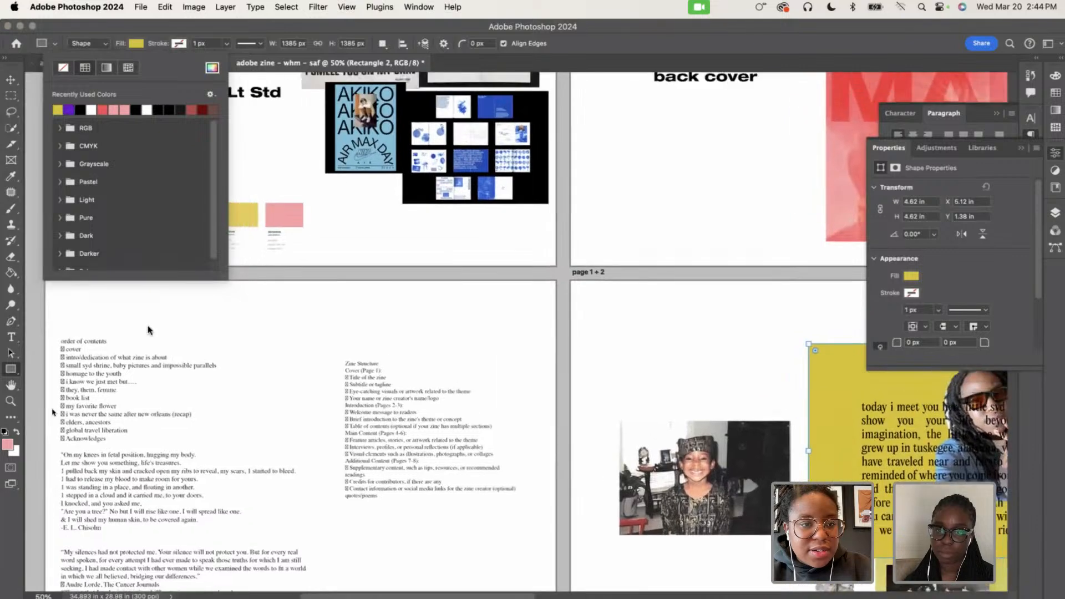
left_click(53, 44)
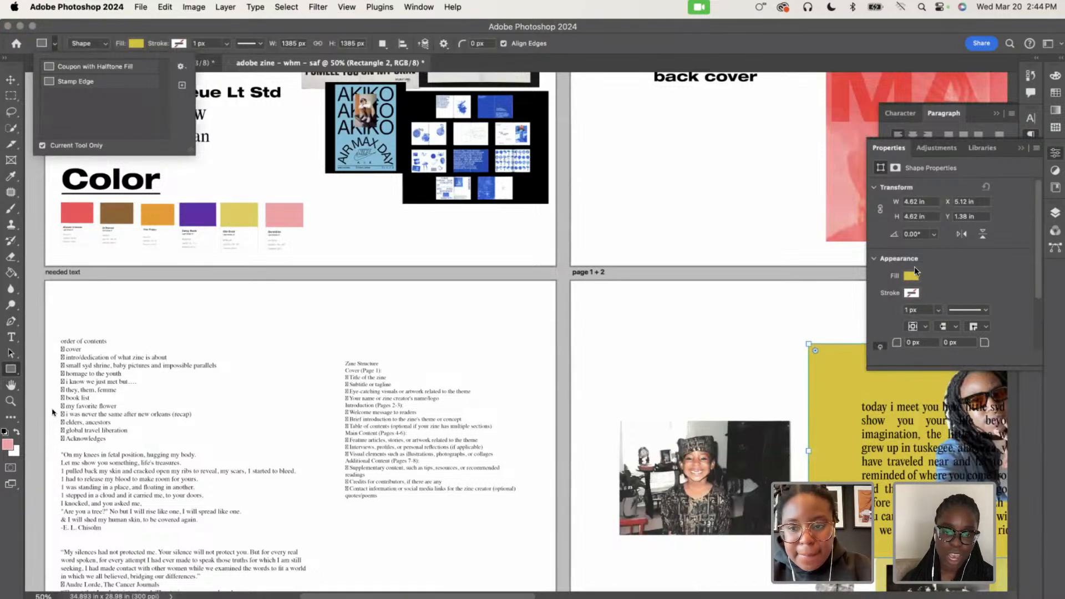
left_click(912, 292)
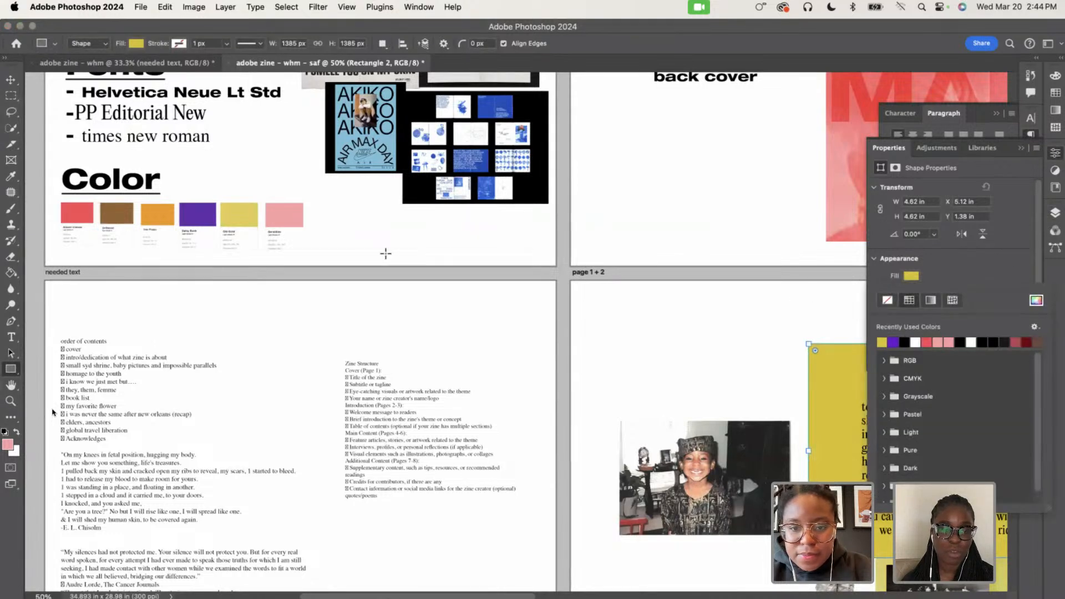
left_click(134, 44)
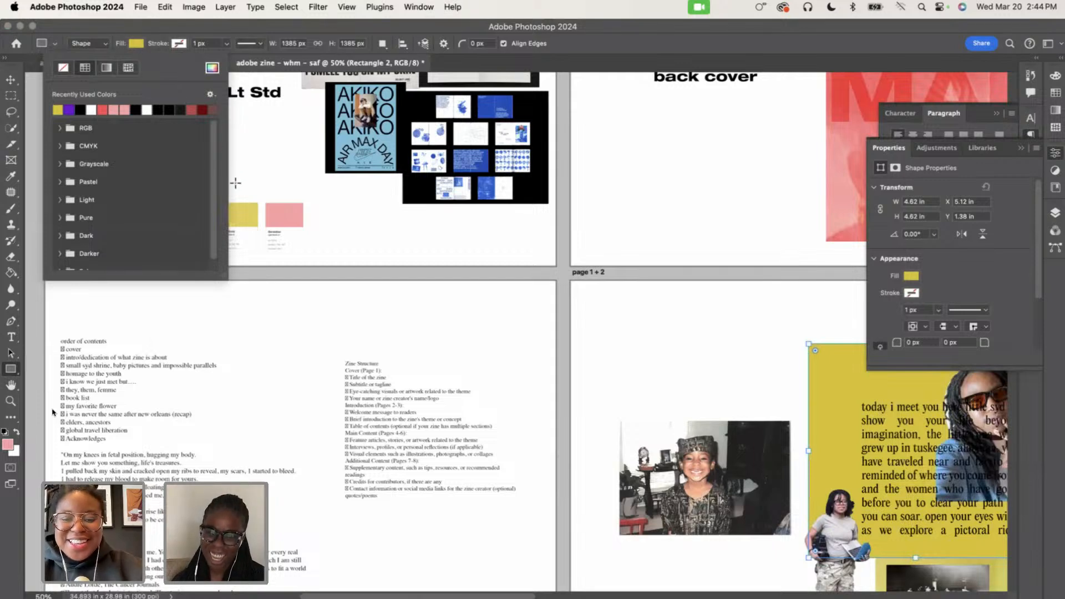
left_click(214, 68)
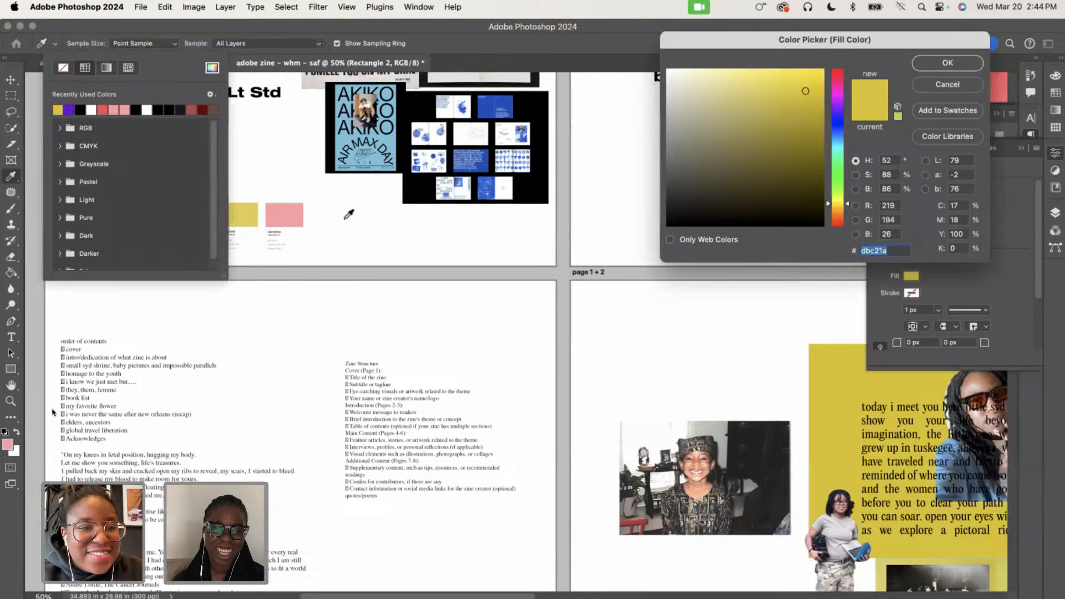
scroll(349, 214, "left", 5)
scroll(348, 214, "up", 2)
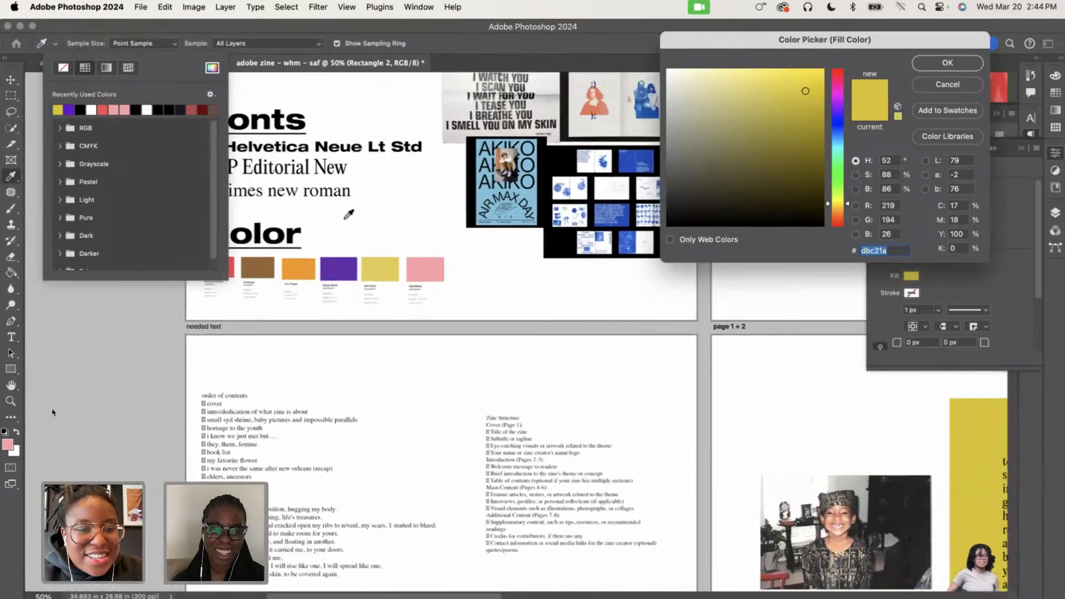
left_click(300, 265)
left_click(946, 65)
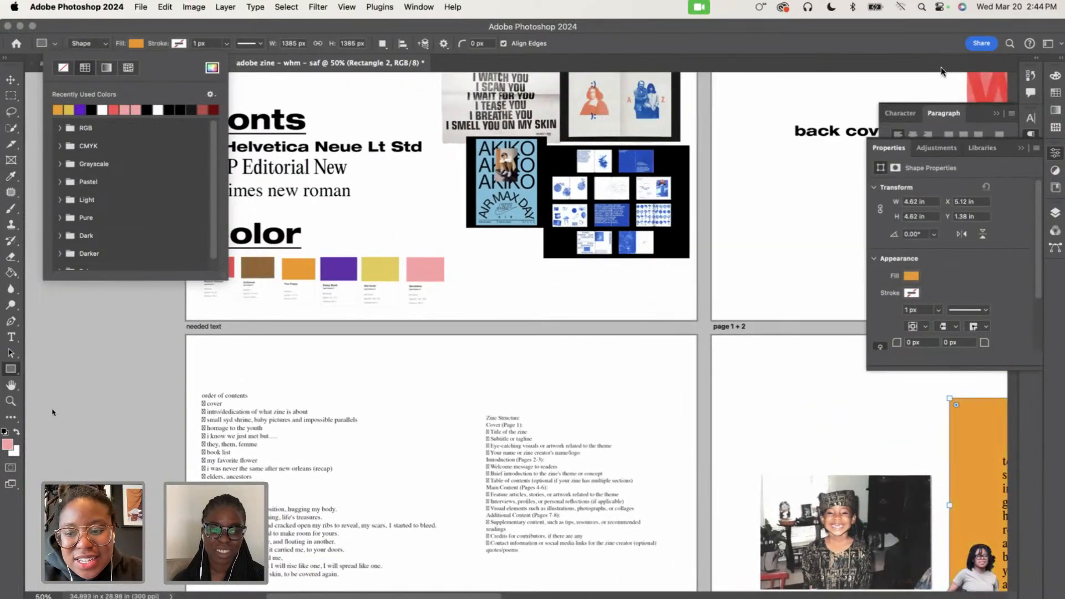
scroll(820, 290, "right", 15)
scroll(818, 291, "down", 5)
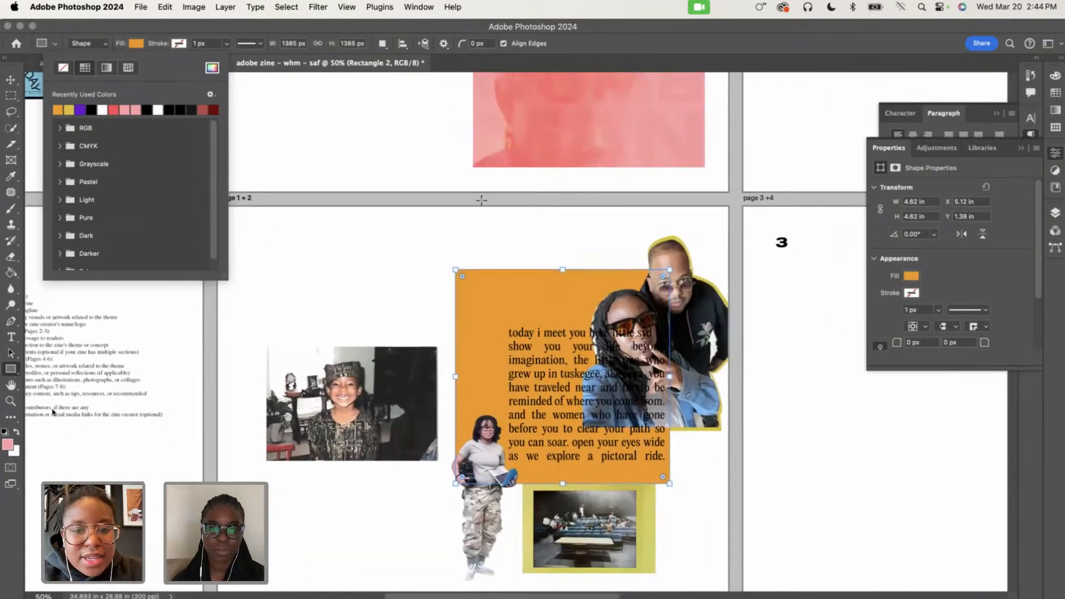
left_click(1022, 149)
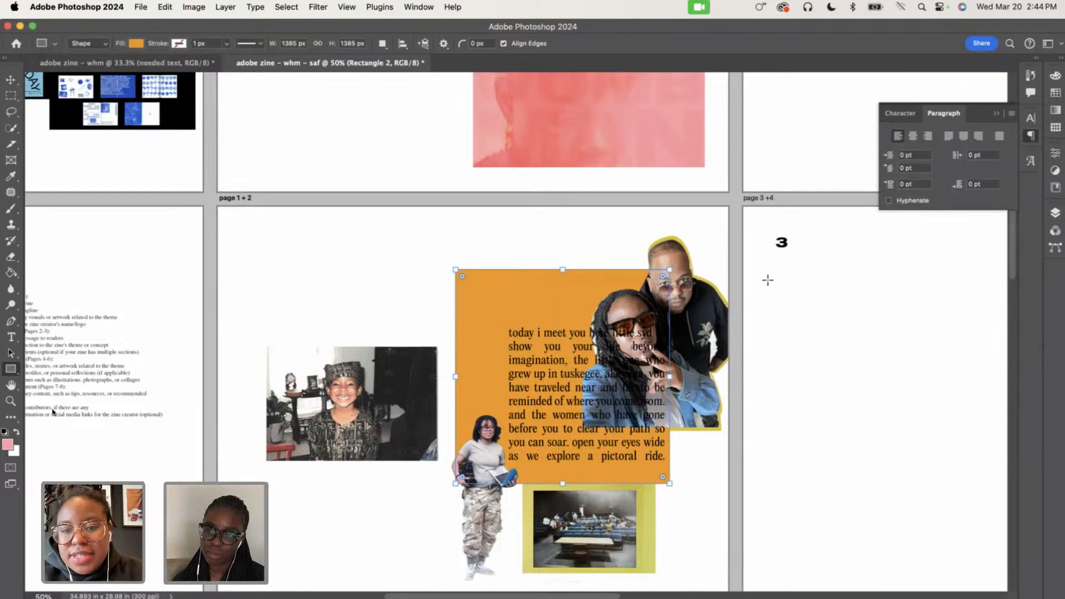
Scale the orange square down to about 83% so that it fits closely around the paragraph
key("super+t")
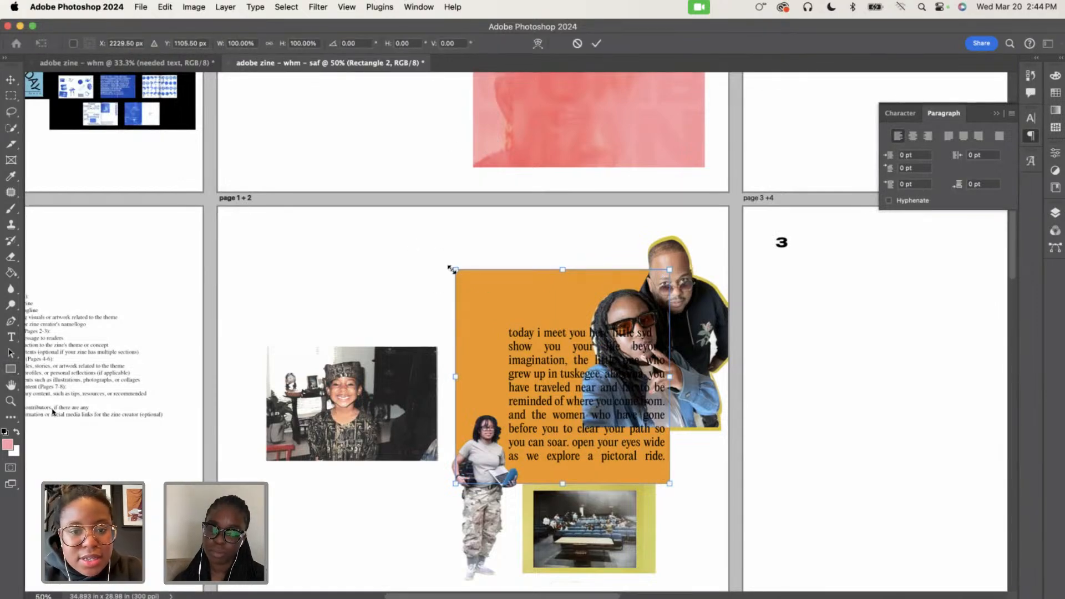
left_click_drag(454, 271, 492, 305)
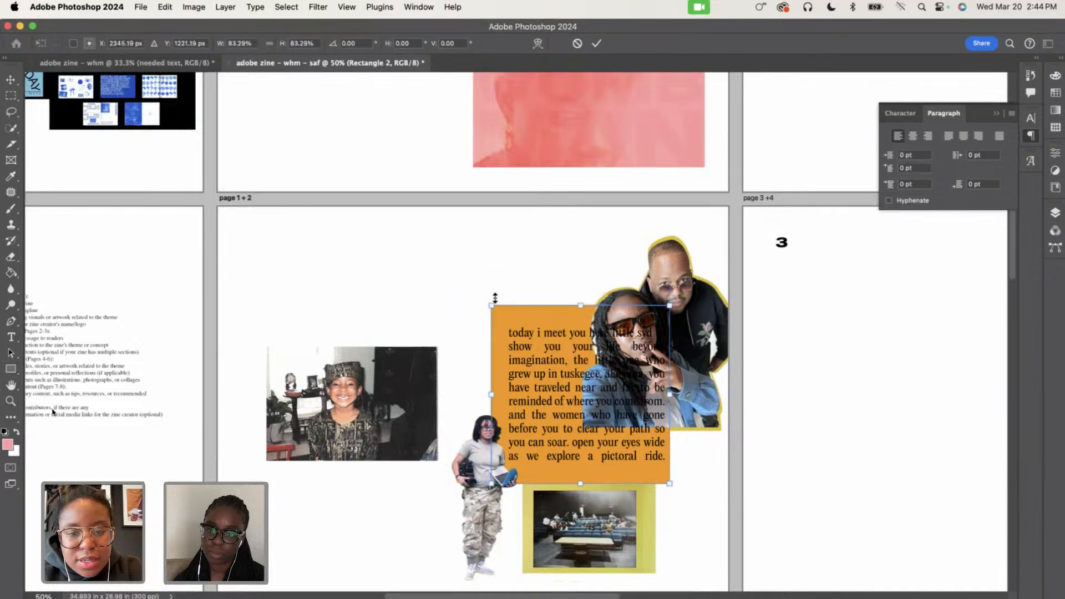
key("Return")
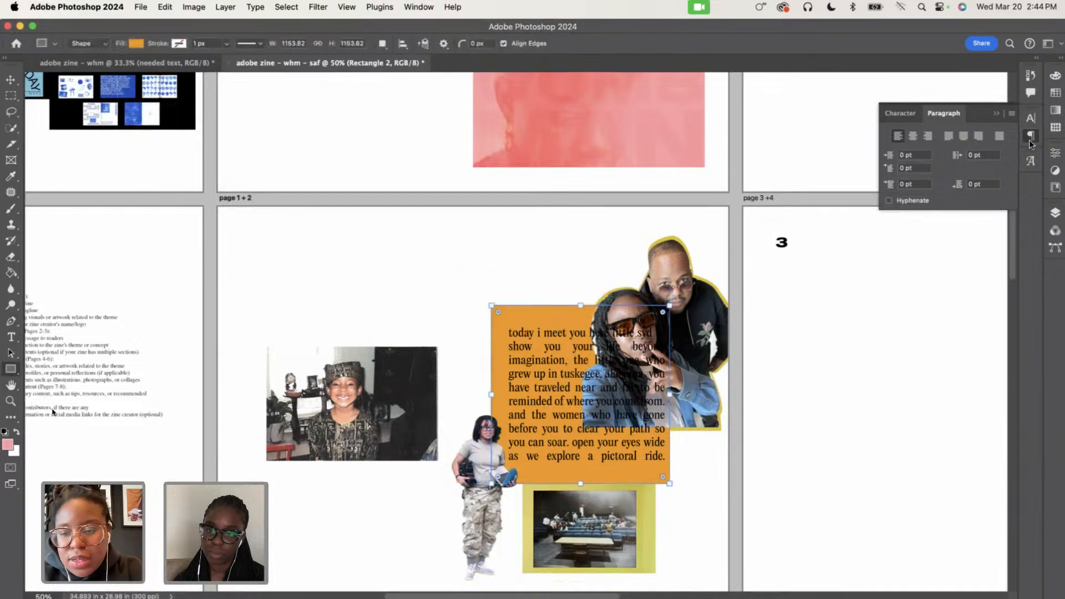
Move Layer 8 below the orange square, directly above its outlined copy, and select both cut-out layers
left_click(1053, 214)
scroll(971, 300, "down", 3)
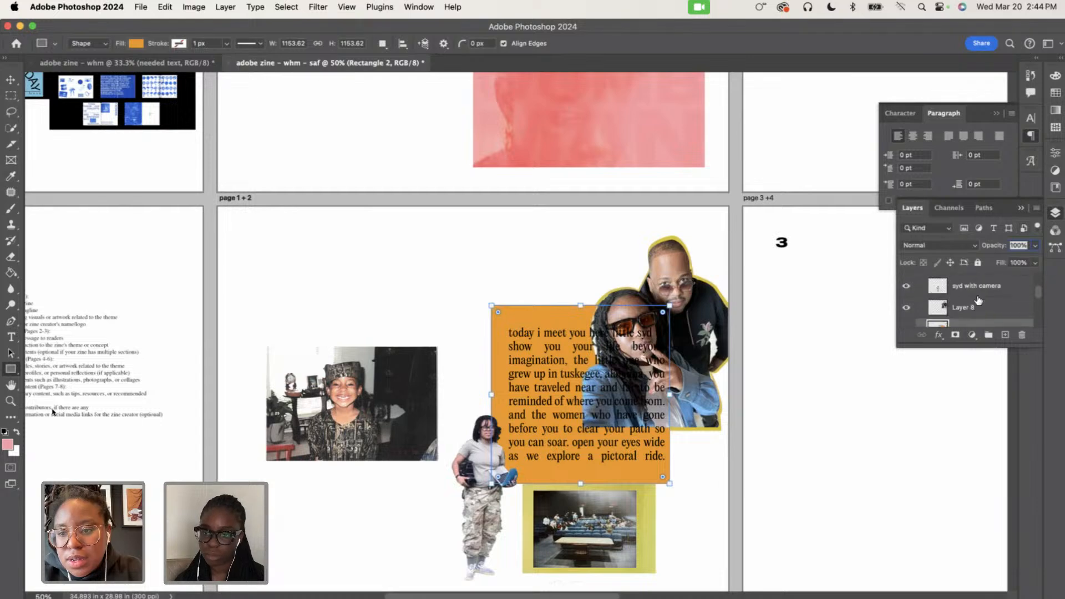
left_click(971, 292)
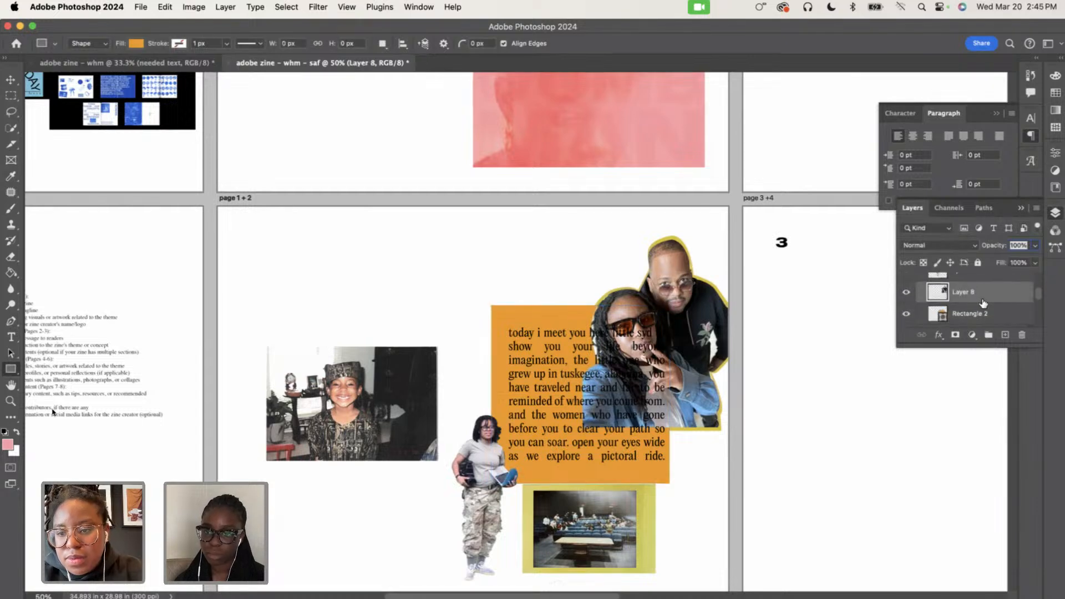
scroll(983, 303, "down", 2)
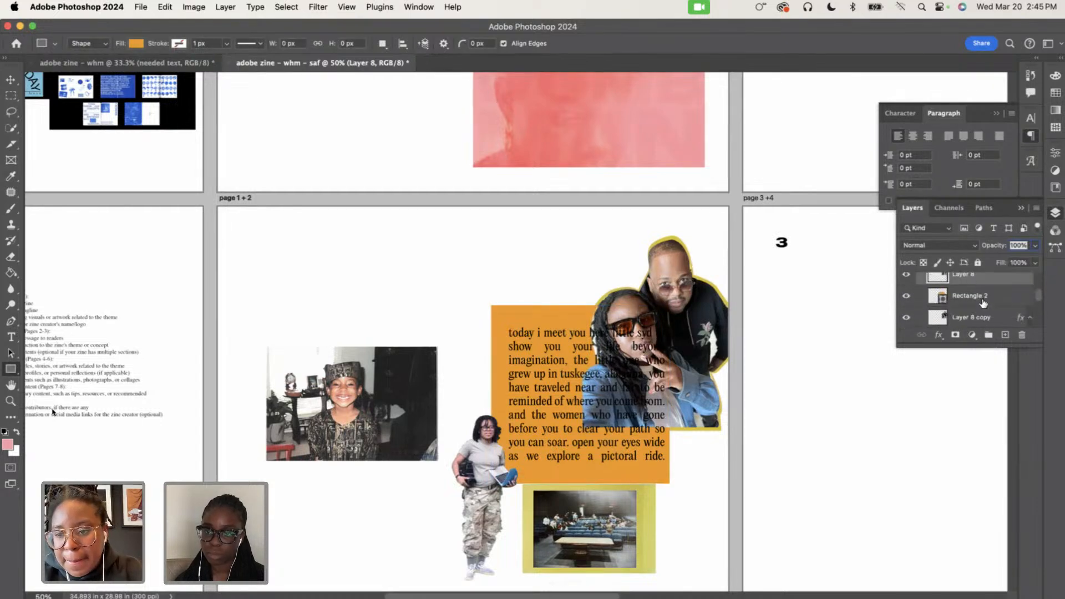
scroll(983, 303, "up", 1)
left_click_drag(977, 287, 975, 308)
scroll(976, 311, "down", 1)
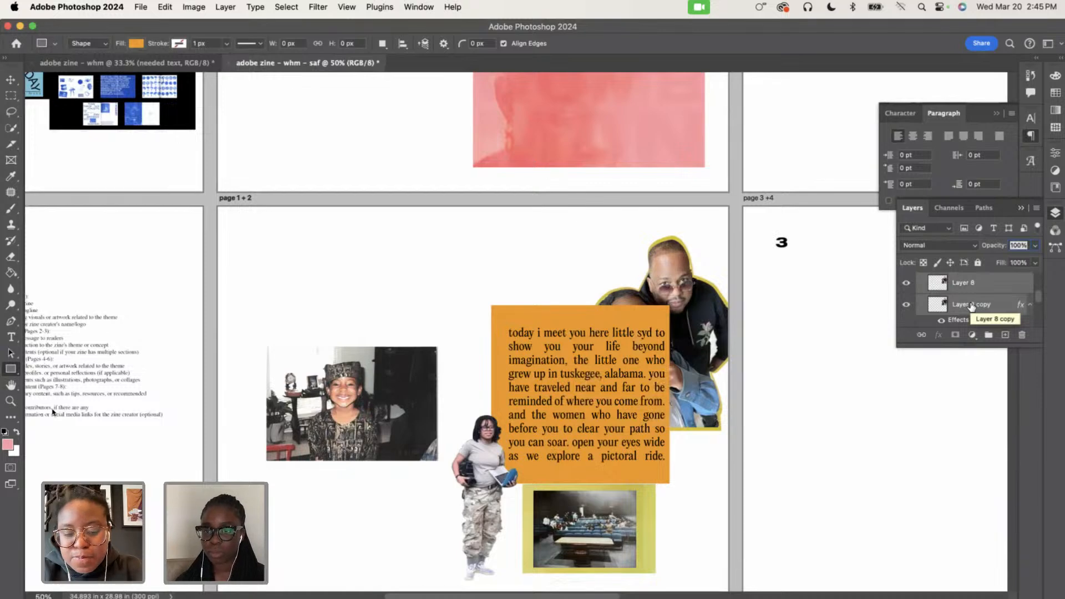
Group the two-person cut-out layer with its outlined copy and name the group after the two people pictured
key("super+g")
double_click(953, 283)
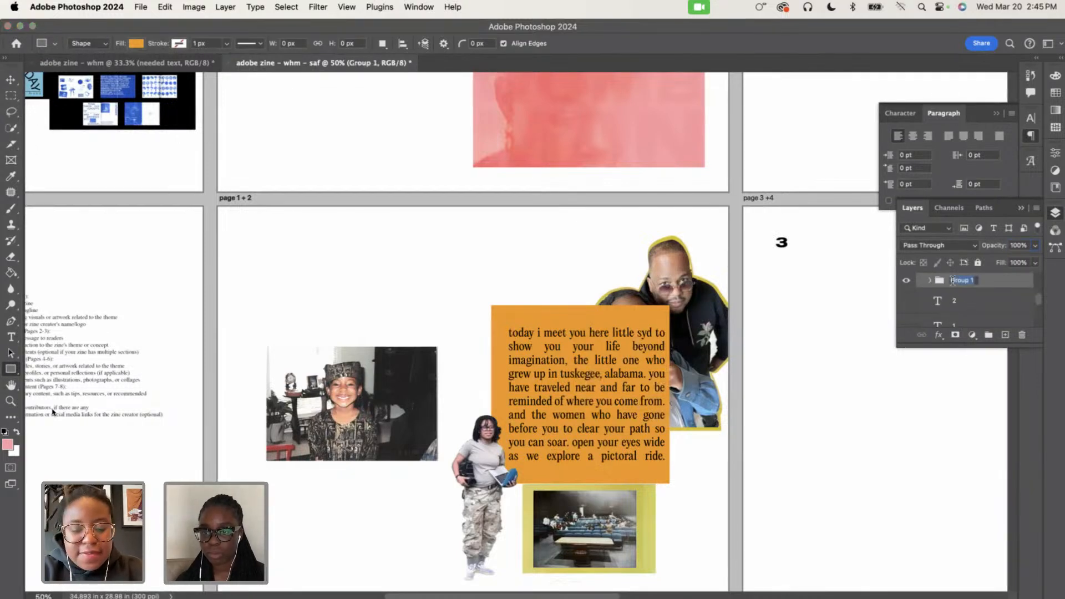
type("tricky +")
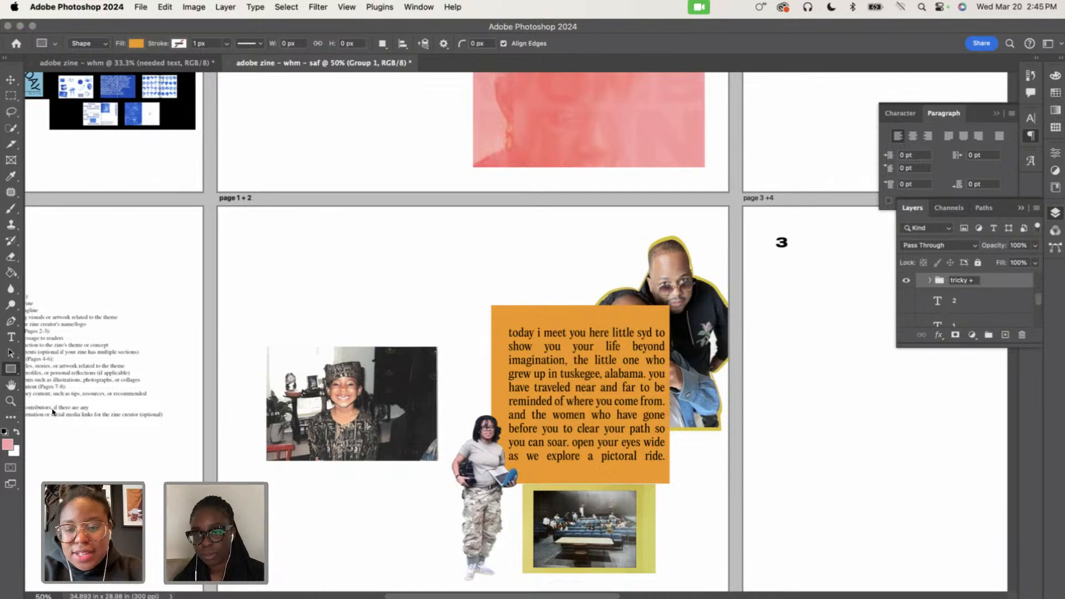
type(" syd")
key("Return")
Move the two-person cut-out group up to the spread's top edge and stack it above the orange square
key("super+t")
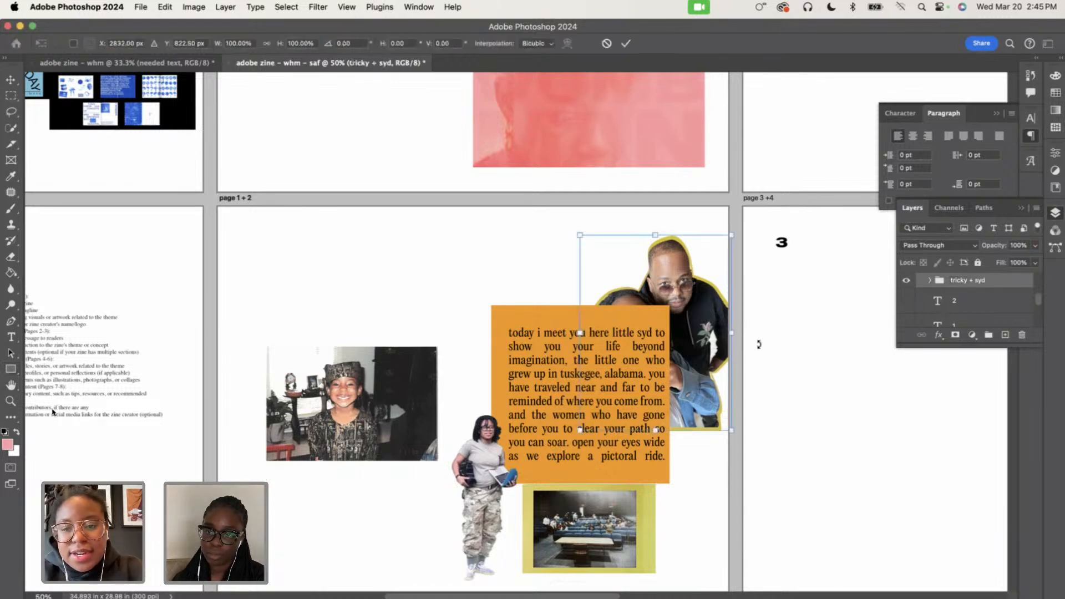
left_click_drag(687, 320, 693, 273)
left_click_drag(689, 299, 689, 292)
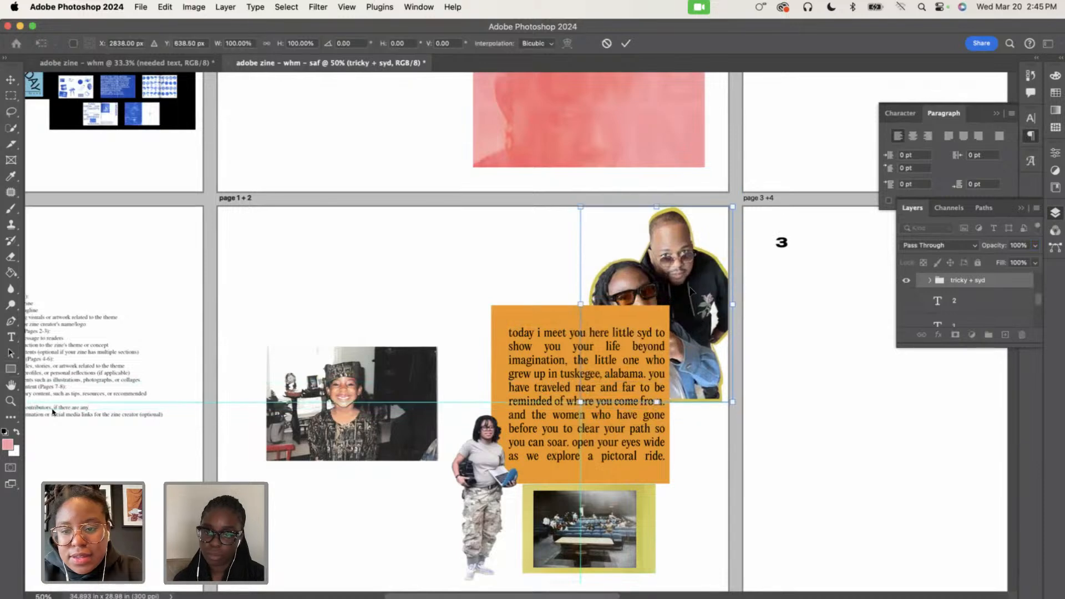
mouse_move(966, 284)
left_mouse_down()
mouse_move(964, 261)
mouse_move(965, 296)
left_mouse_up()
Scale the two-person cut-out group down and place it in the spread's upper right corner, overlapping the orange square's corner
key("super+t")
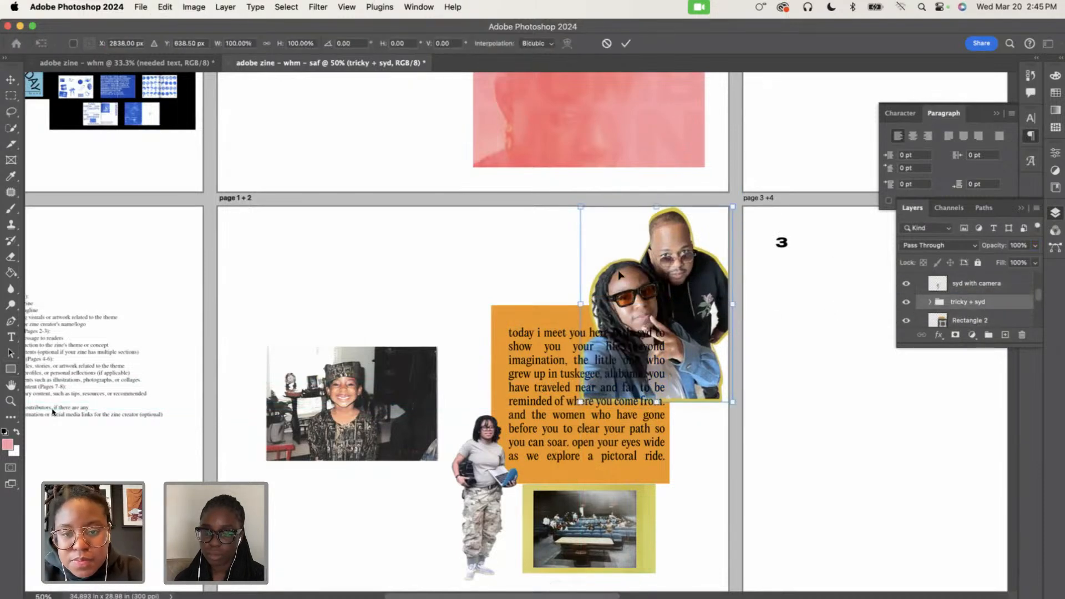
left_click_drag(580, 207, 609, 242)
left_click_drag(657, 296, 644, 238)
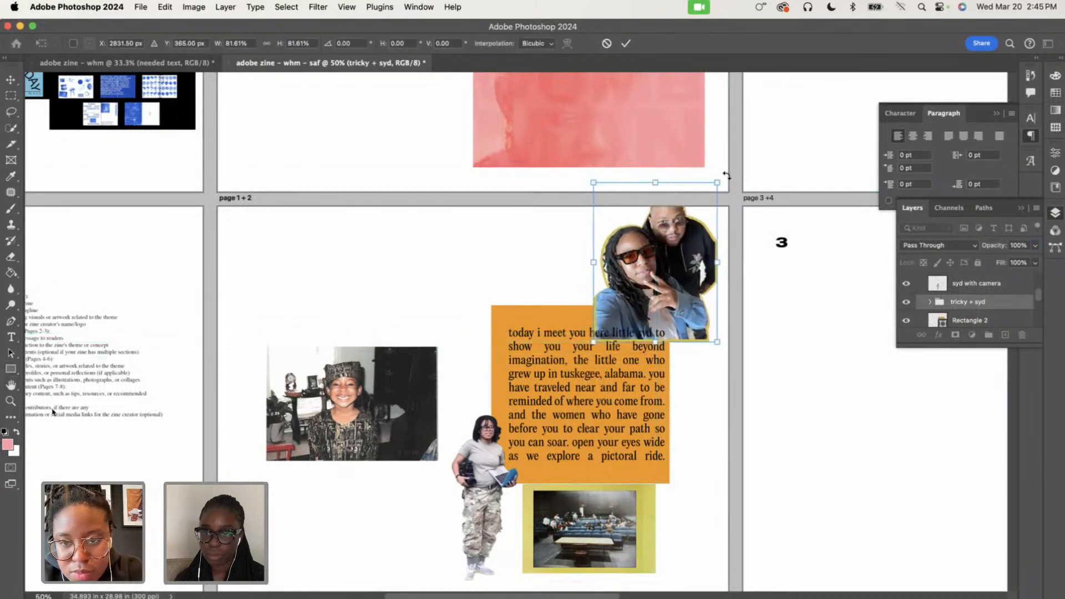
left_click_drag(716, 183, 702, 203)
left_click_drag(659, 269, 680, 264)
key("u")
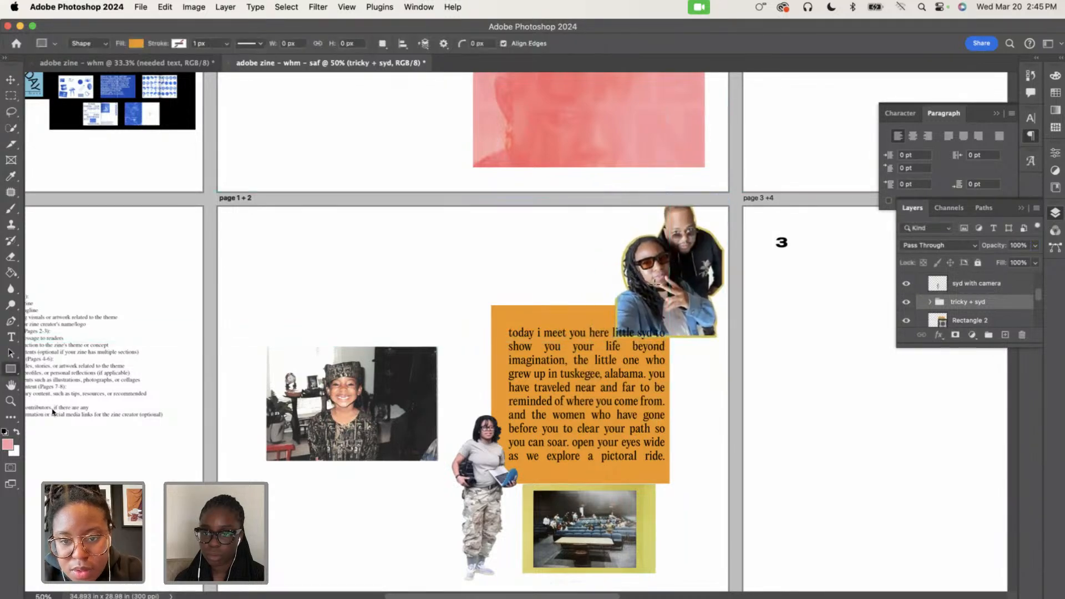
Move the "today i meet you" paragraph slightly down and left on the orange square, clear of the two-person cut-out
key("t")
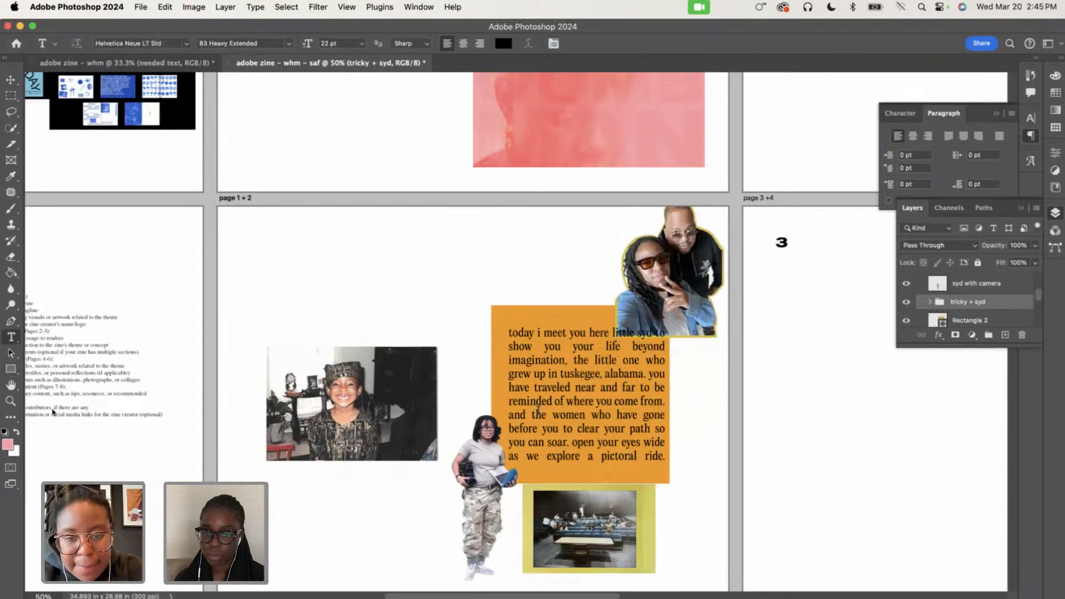
left_click(538, 410)
left_click(1005, 294)
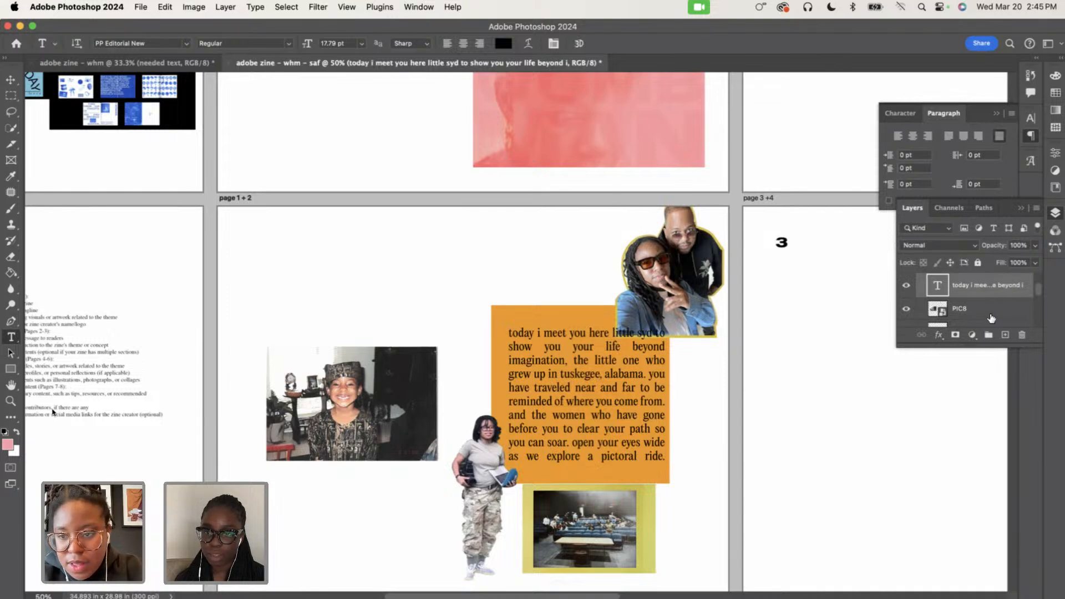
left_click(991, 315)
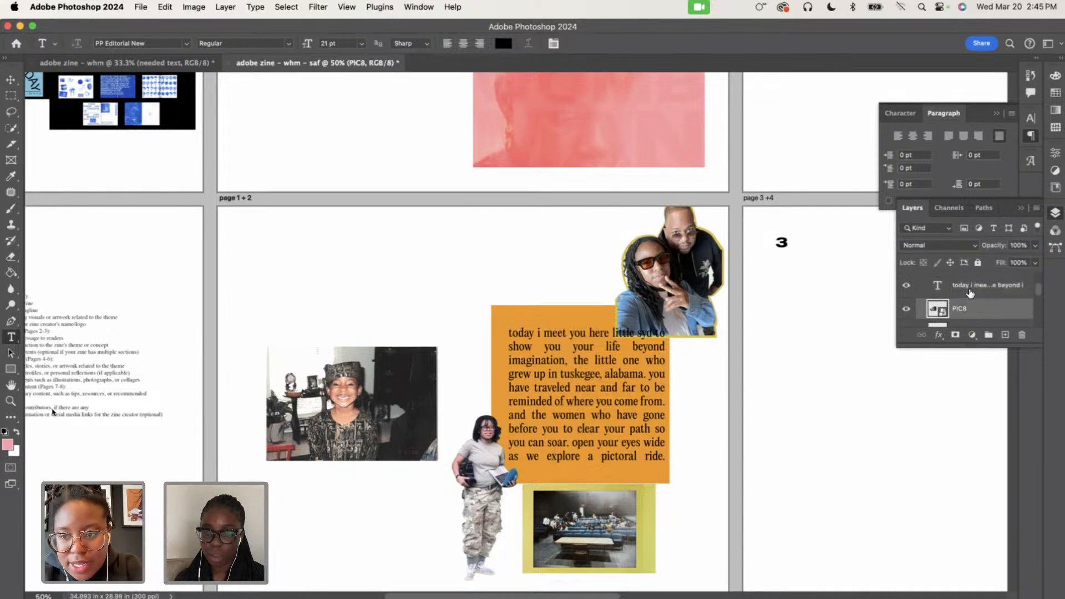
left_click(969, 294)
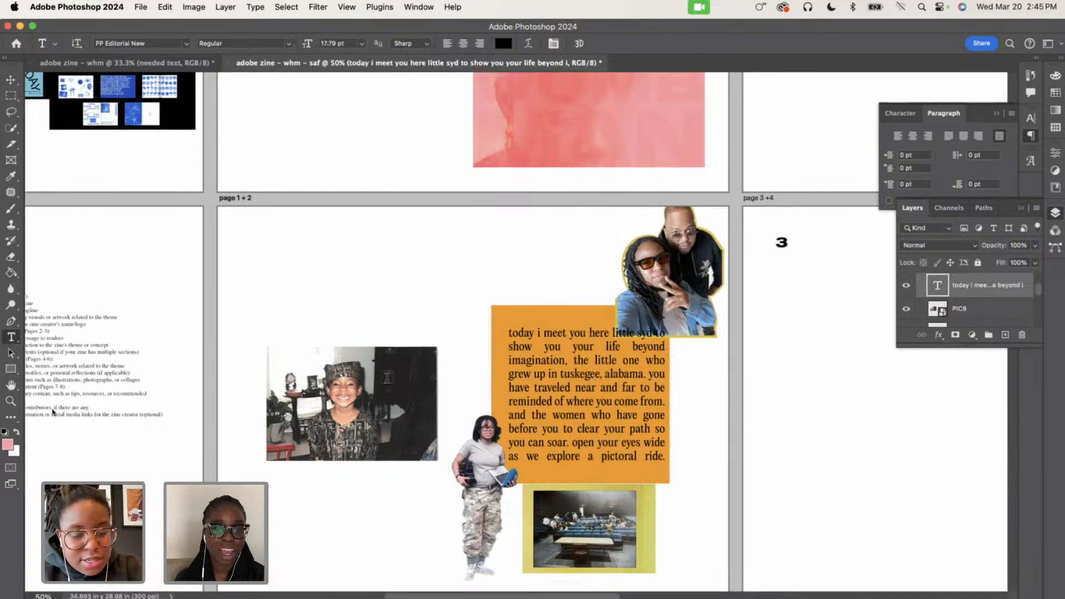
key("super+t")
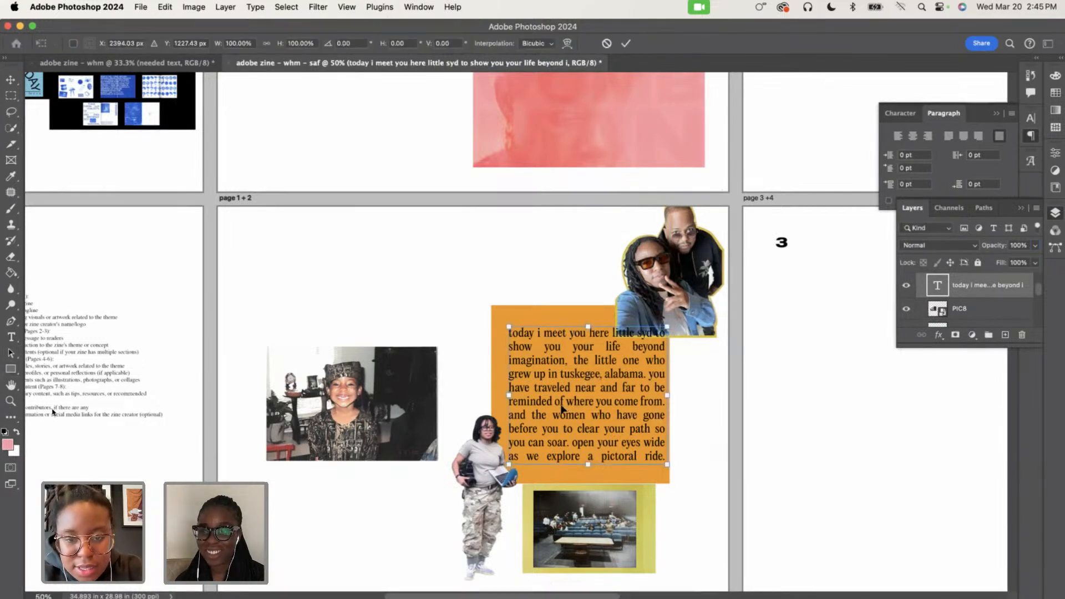
left_click_drag(561, 409, 572, 417)
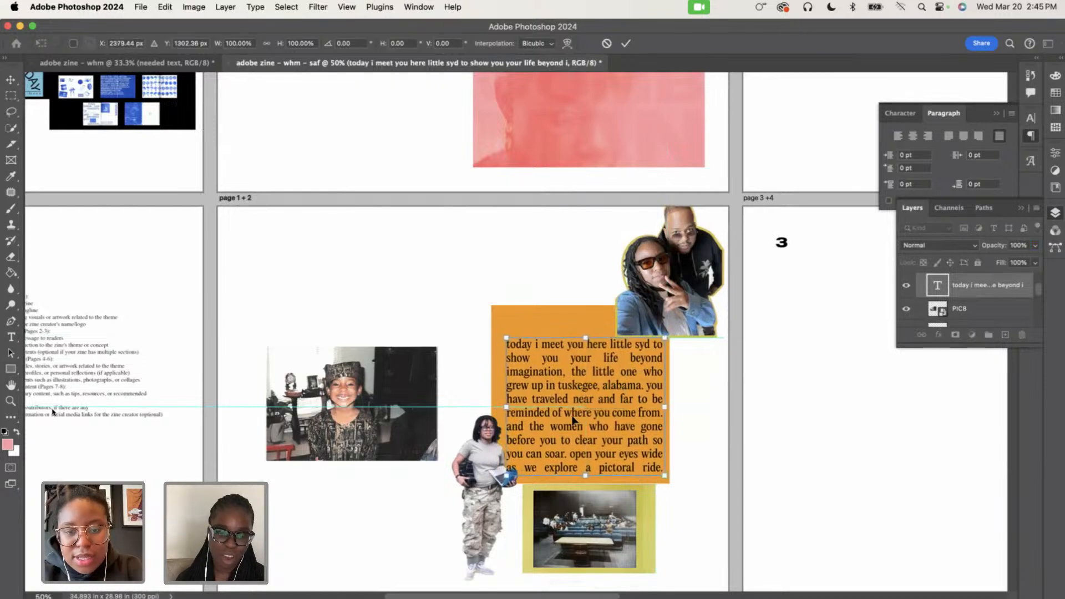
key("Return")
Collapse the page 1 + 2 artboard's layers and select the page 3 +4 artboard
key("super+minus")
key("super+minus")
scroll(573, 414, "right", 5)
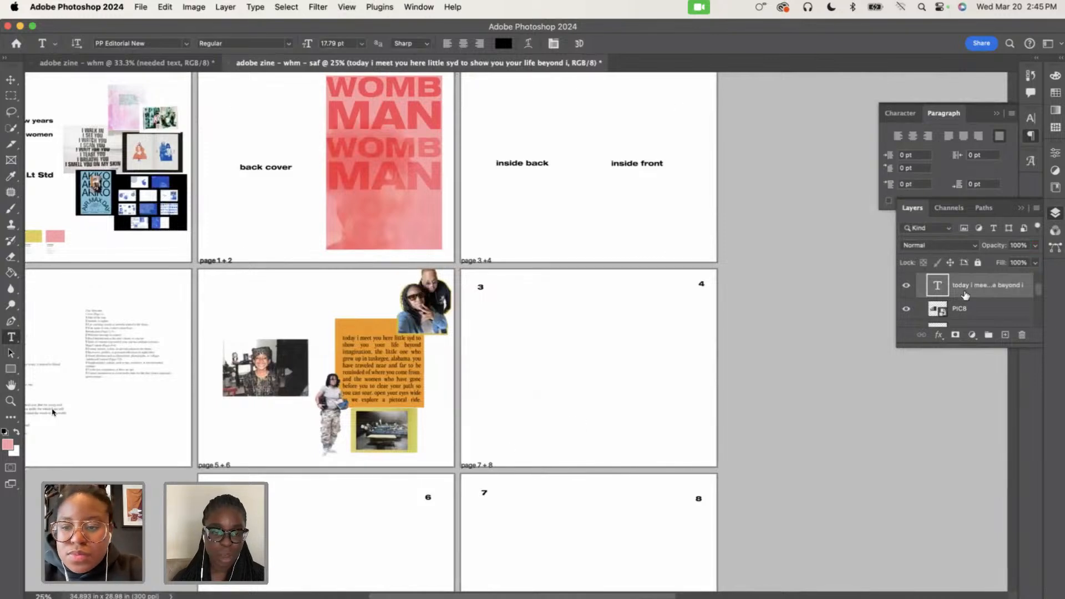
scroll(966, 295, "up", 4)
scroll(965, 294, "down", 2)
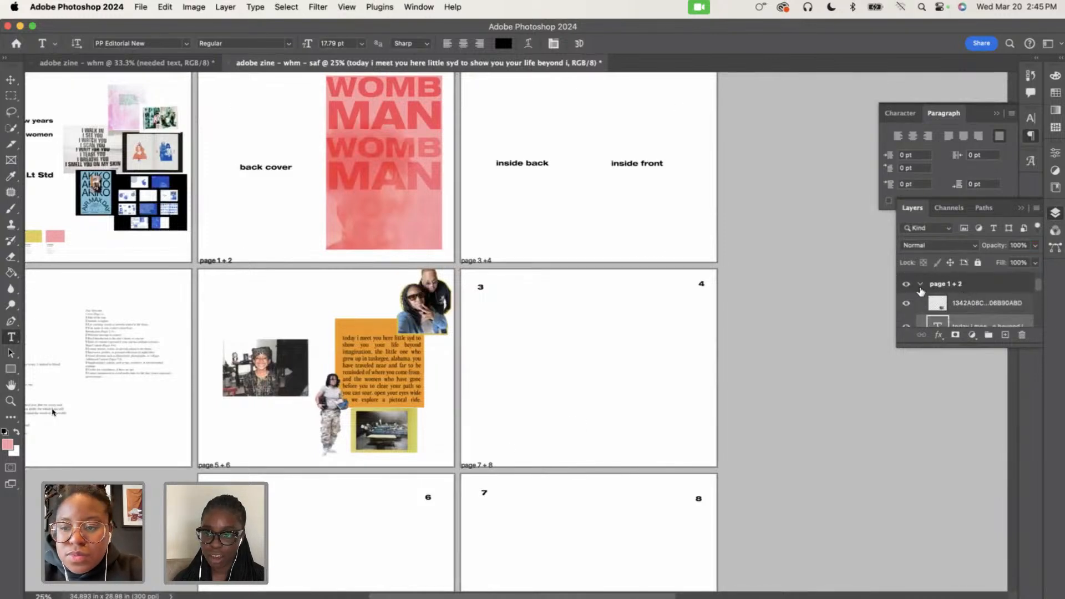
left_click(921, 292)
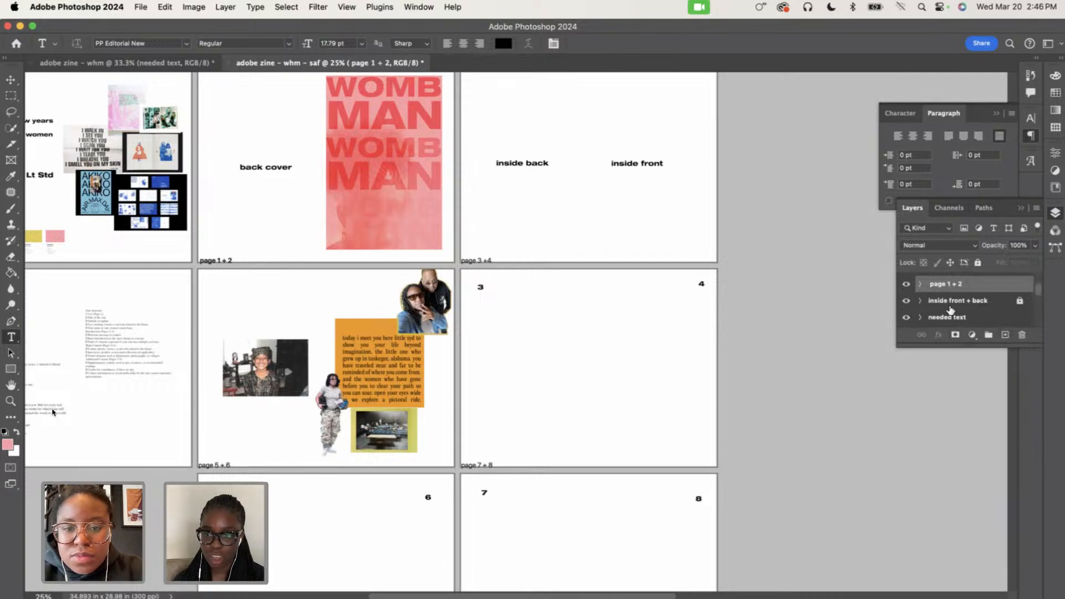
scroll(964, 307, "up", 1)
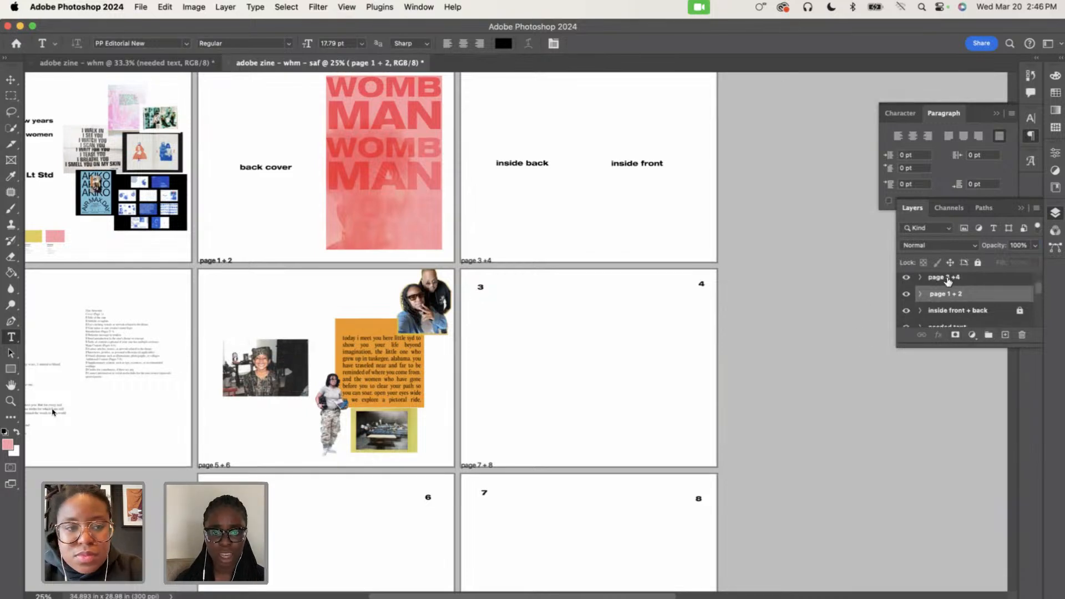
left_click(946, 279)
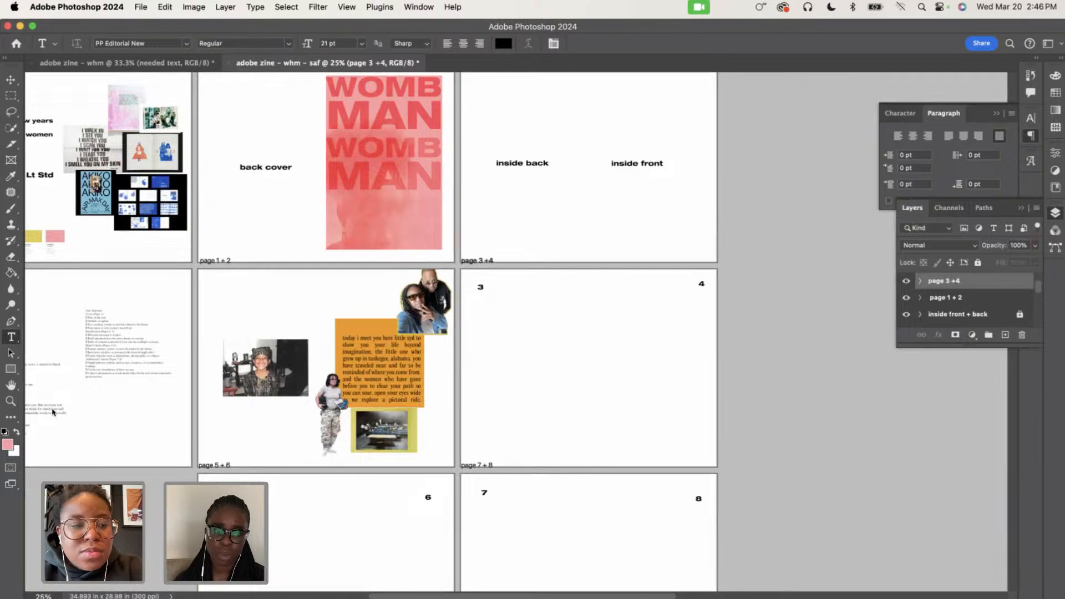
Choose the Rectangle tool and set the foreground color to brown 956431, sampled from the Color palette board's second swatch
left_click(17, 370)
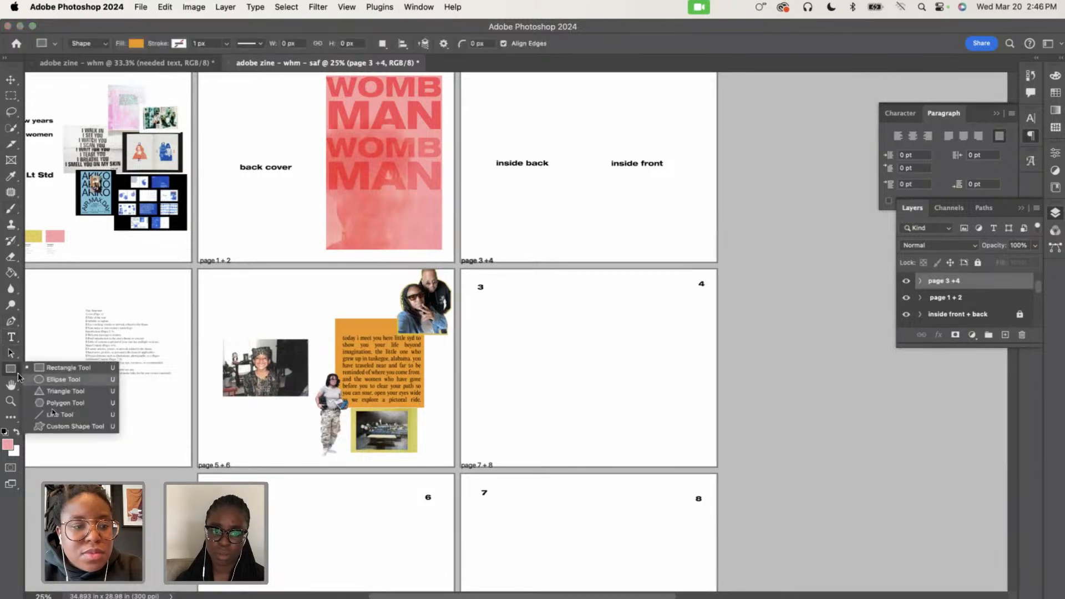
left_click(55, 369)
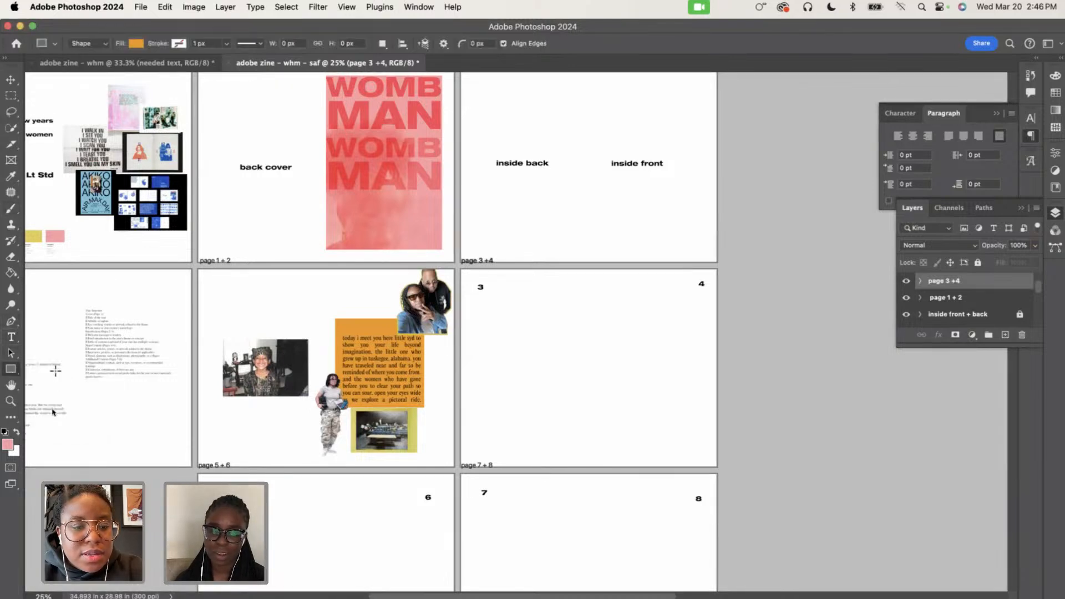
left_click(7, 444)
scroll(130, 409, "left", 3)
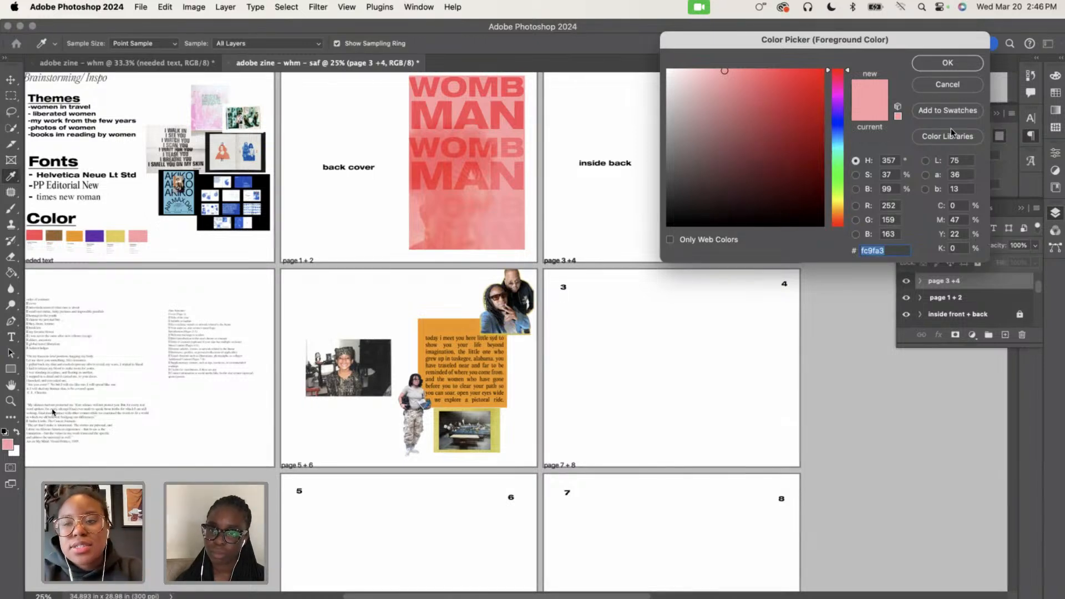
left_click_drag(839, 214, 841, 179)
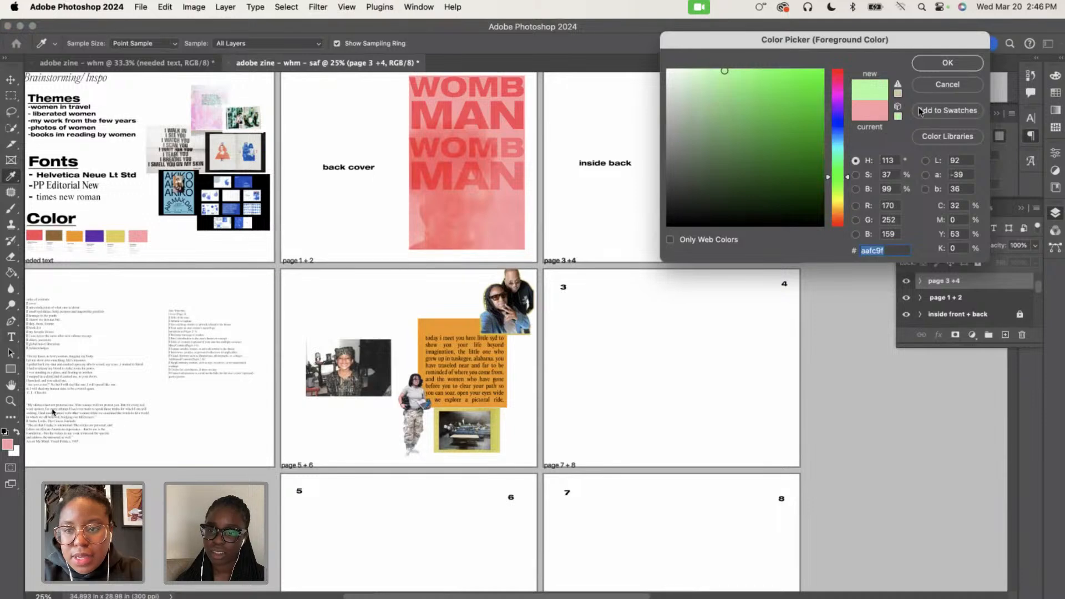
left_click(56, 234)
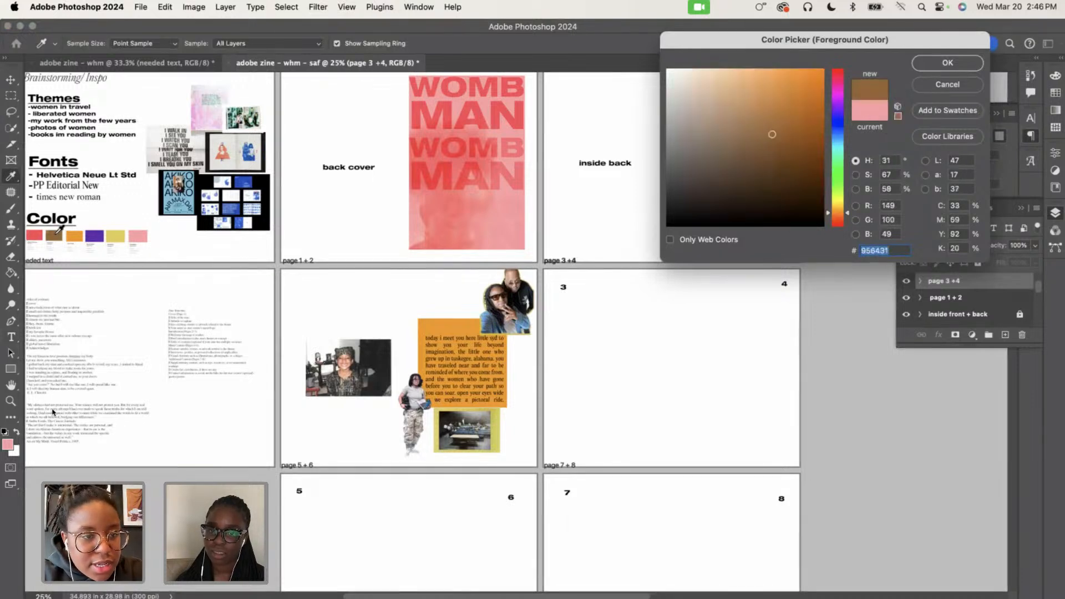
left_click(945, 63)
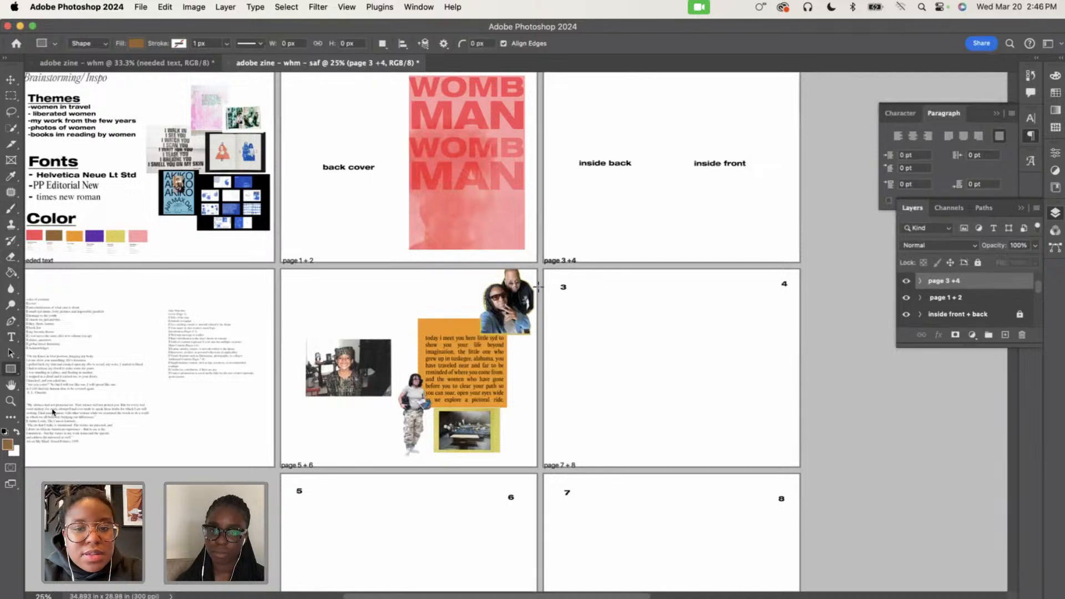
Draw a brown rectangle of about 3417 × 2581 px covering the page 3 +4 spread, close the shape properties and show the layers
left_click_drag(543, 270, 806, 469)
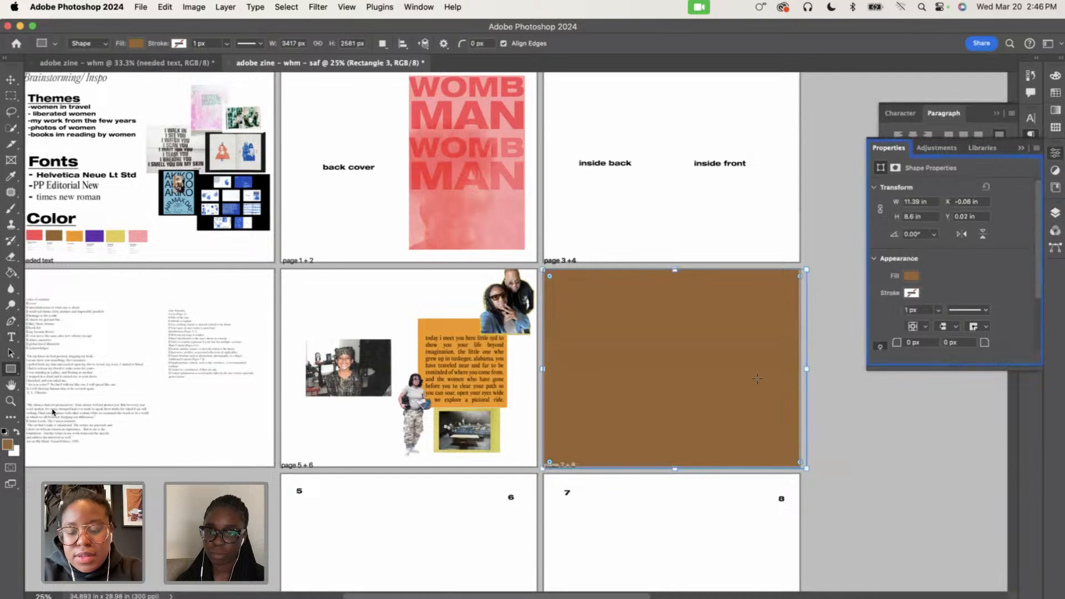
key("super+plus")
key("super+plus")
scroll(757, 379, "right", 6)
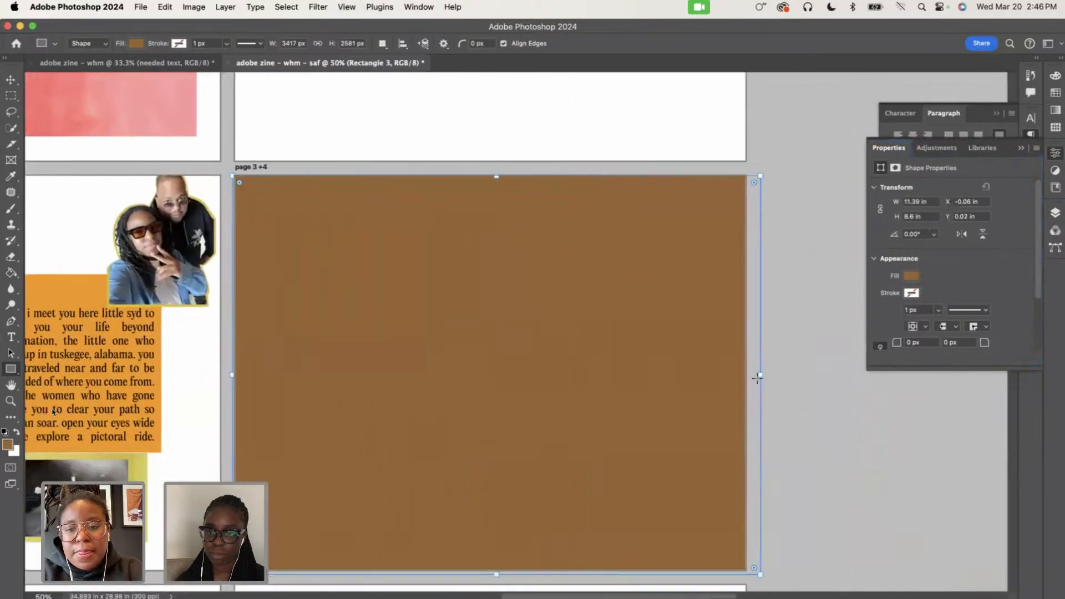
left_click(1020, 151)
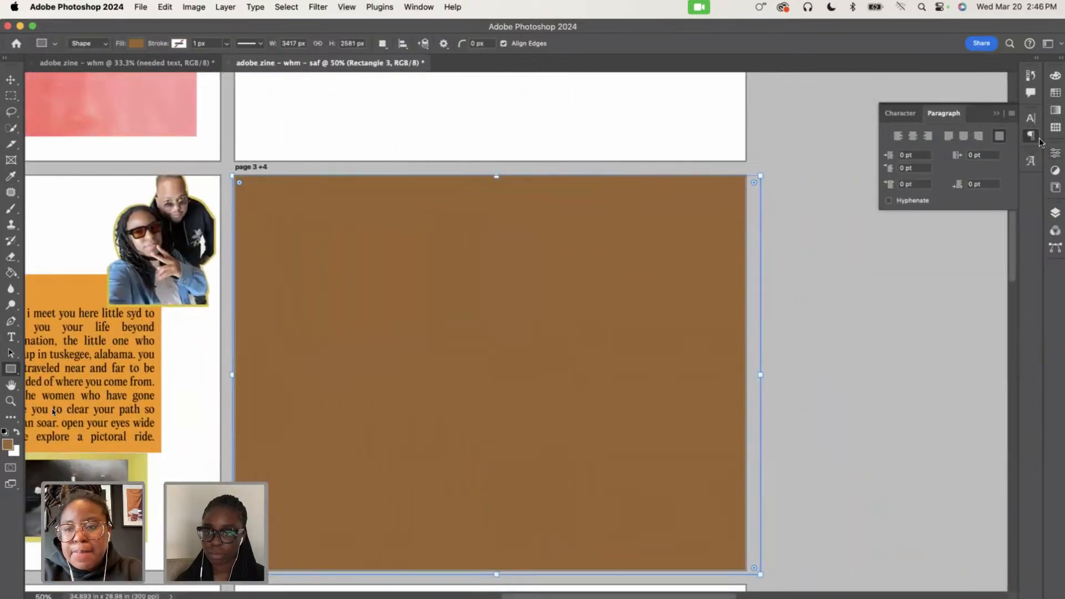
left_click(1057, 215)
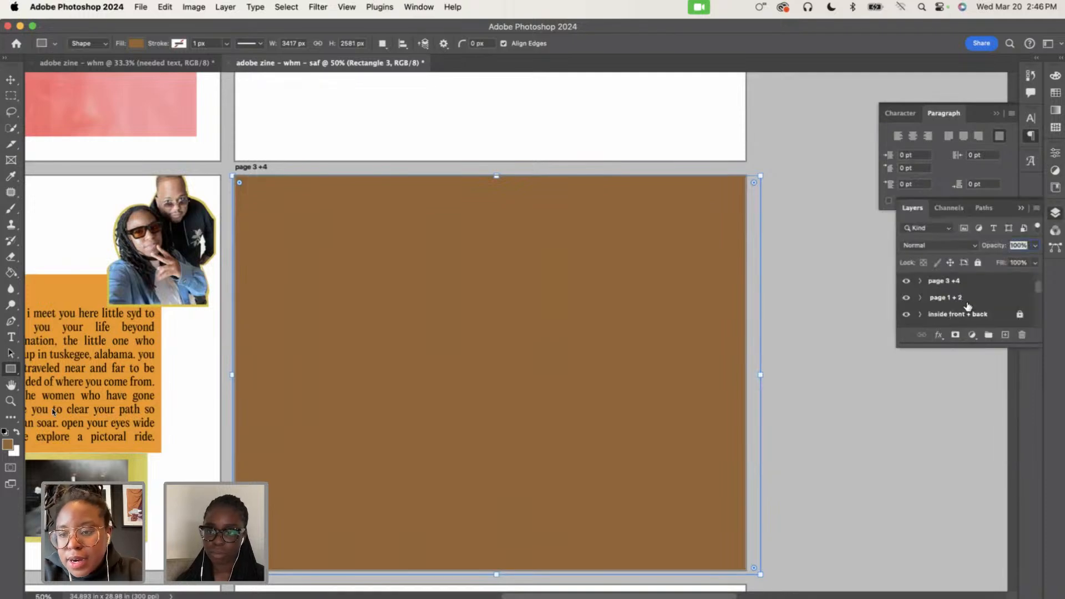
Expand the page 3 +4 artboard's layers and lock the brown Rectangle 3 layer
scroll(965, 304, "up", 2)
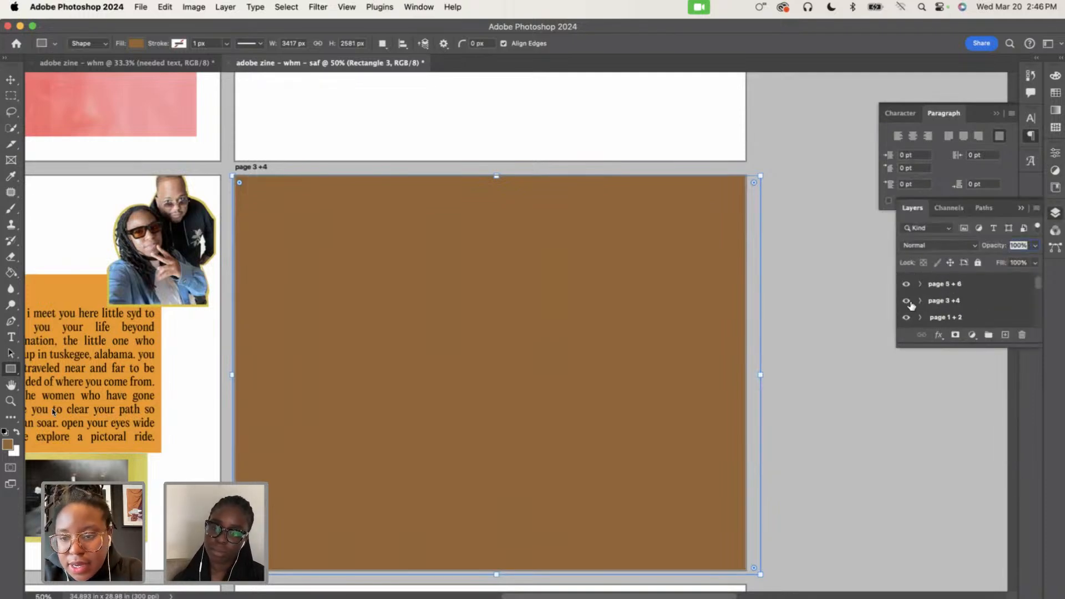
left_click(920, 301)
scroll(959, 313, "down", 1)
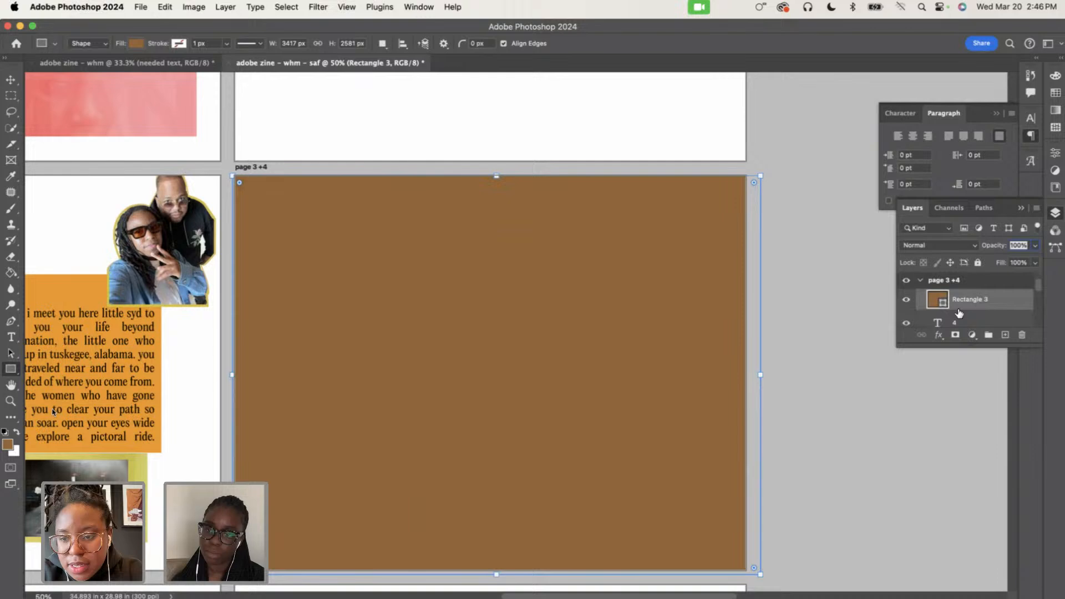
left_click(978, 263)
Select the "my favorite flower" line in the order of contents list on the needed text artboard for copying
scroll(753, 267, "down", 3)
scroll(753, 267, "left", 1)
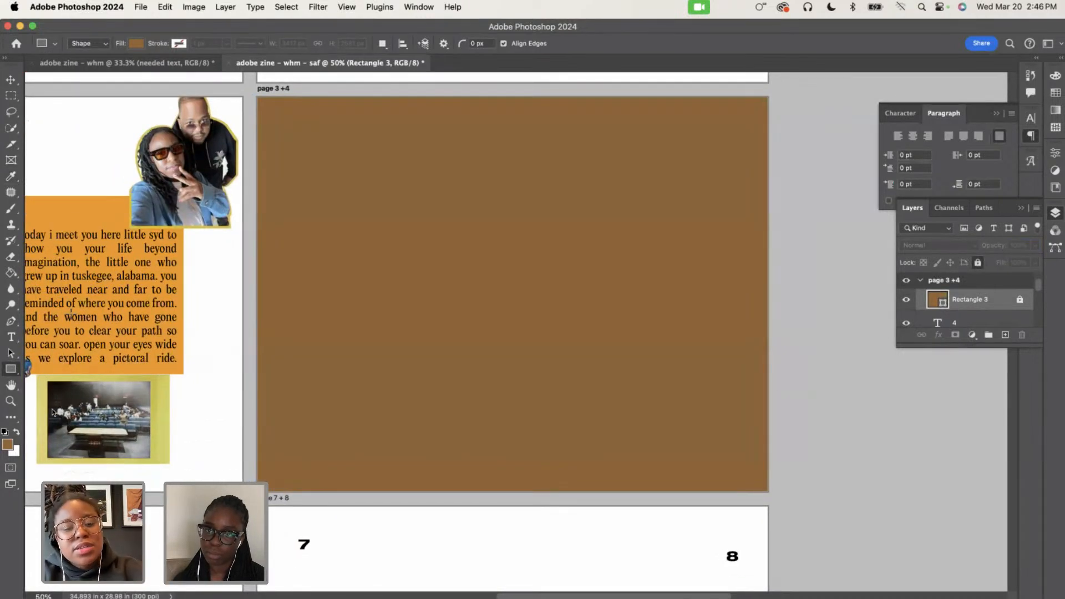
scroll(151, 304, "left", 10)
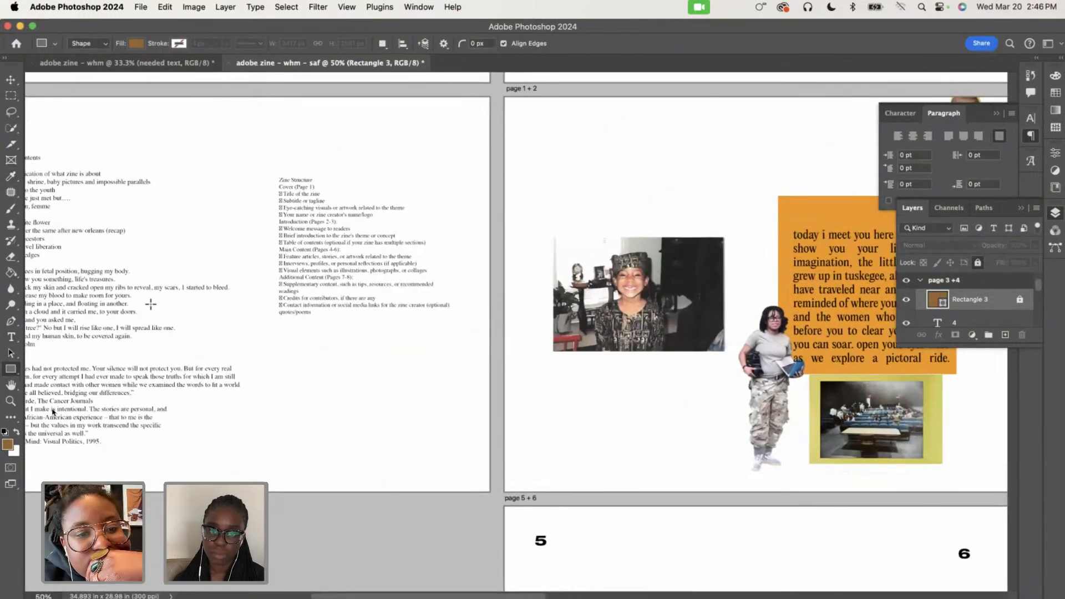
scroll(150, 303, "left", 5)
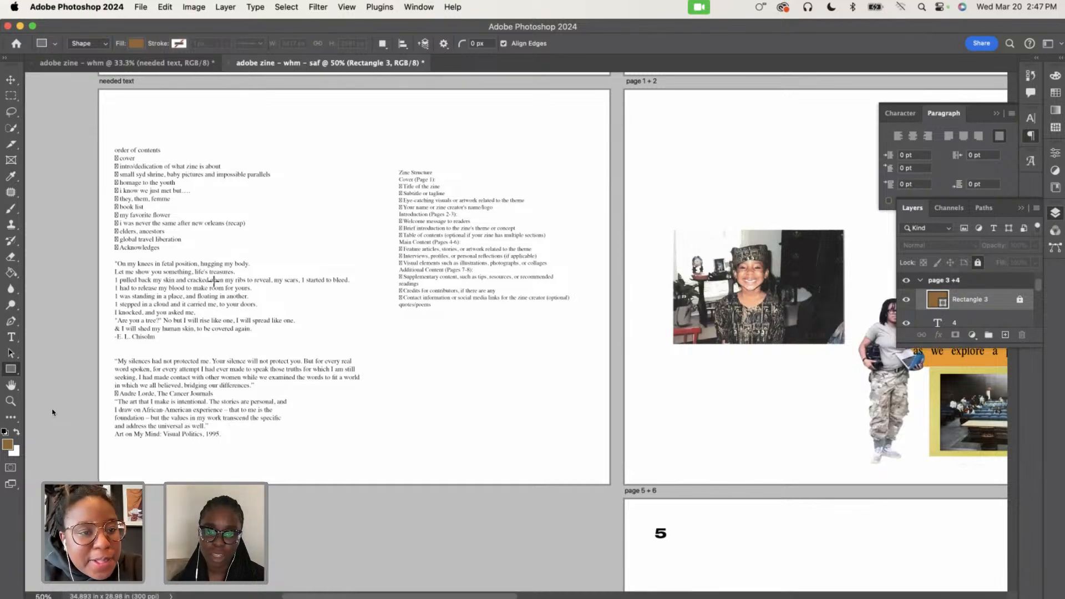
scroll(53, 412, "right", 1)
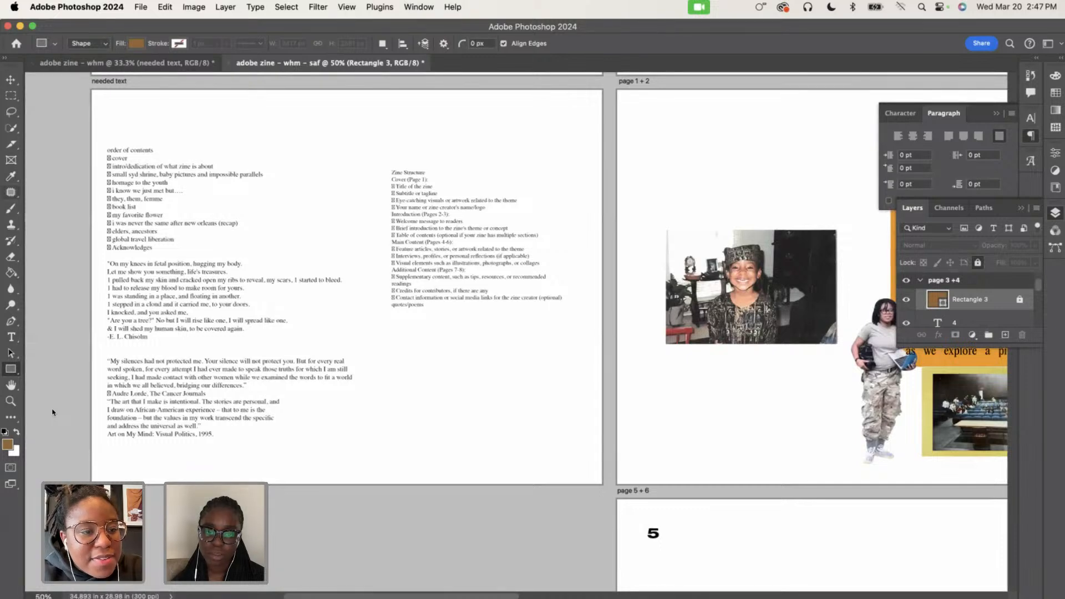
key("t")
triple_click(134, 216)
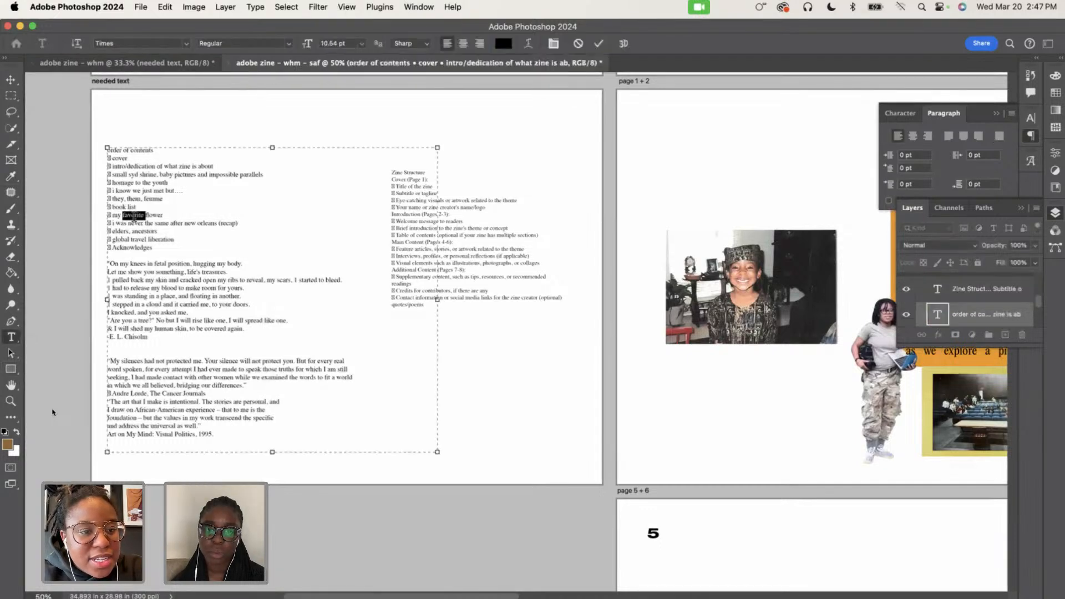
left_click(169, 217)
left_click_drag(164, 216, 119, 215)
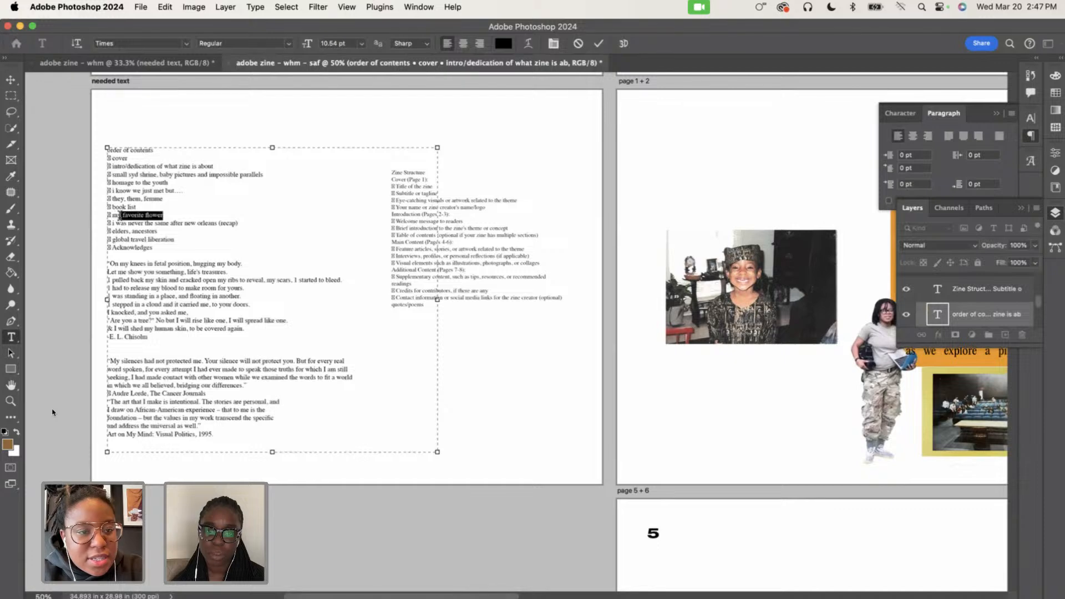
Select the page 3 +4 artboard and place the copied "my favorite flower" text on its brown background as a new text layer
scroll(399, 273, "right", 15)
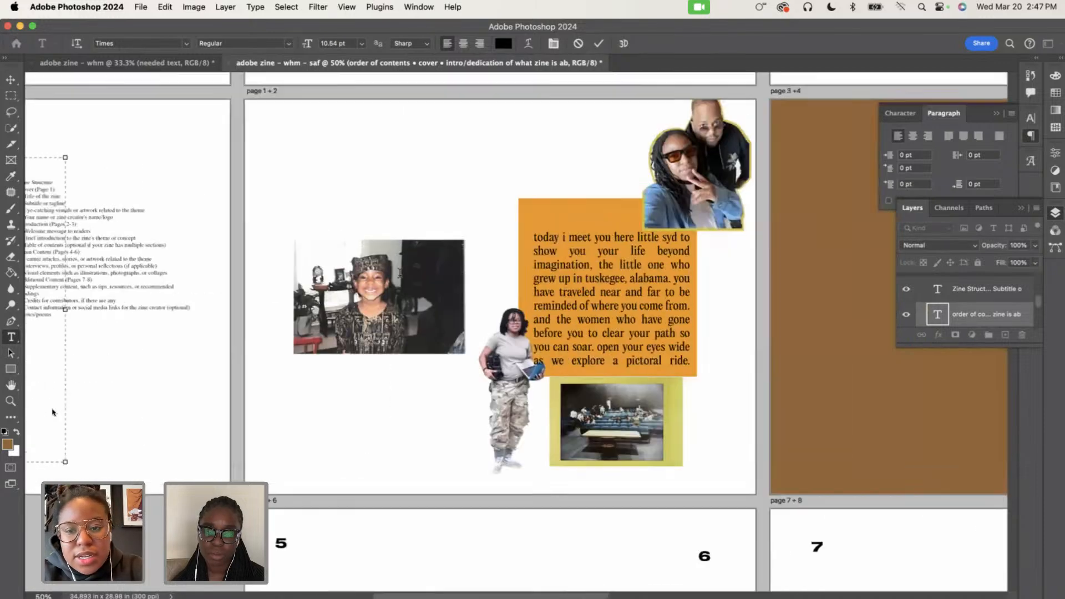
scroll(400, 273, "left", 1)
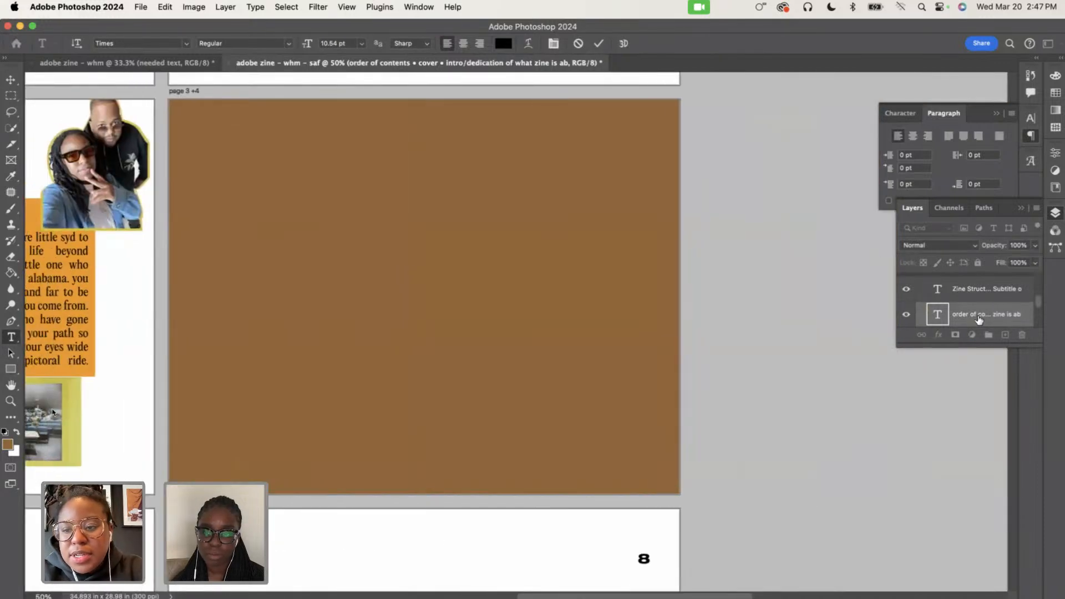
scroll(979, 321, "up", 3)
scroll(979, 320, "down", 2)
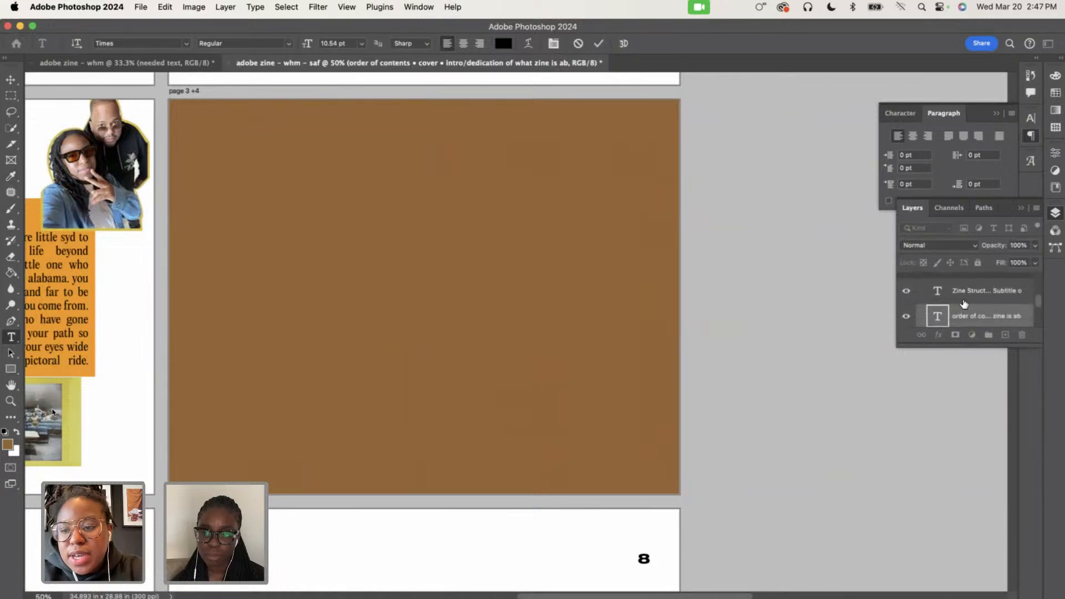
scroll(963, 303, "up", 3)
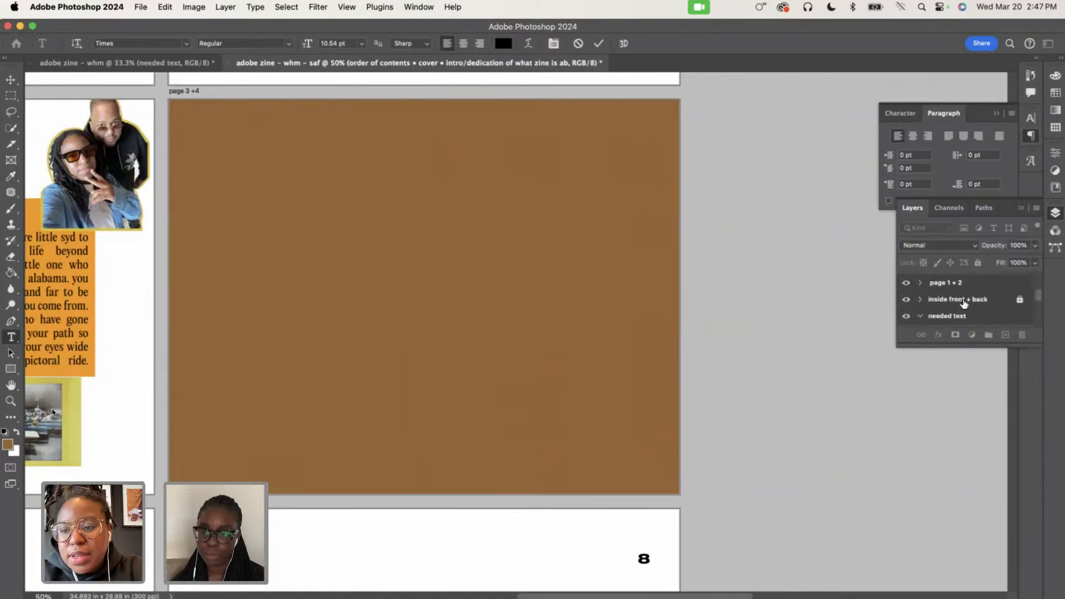
scroll(964, 304, "up", 3)
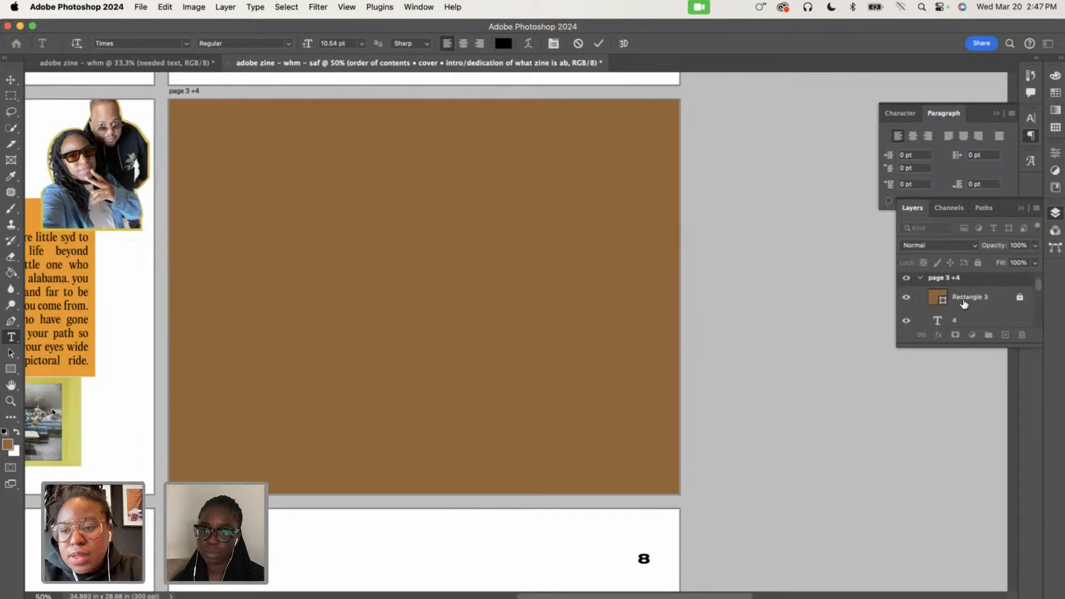
left_click(930, 279)
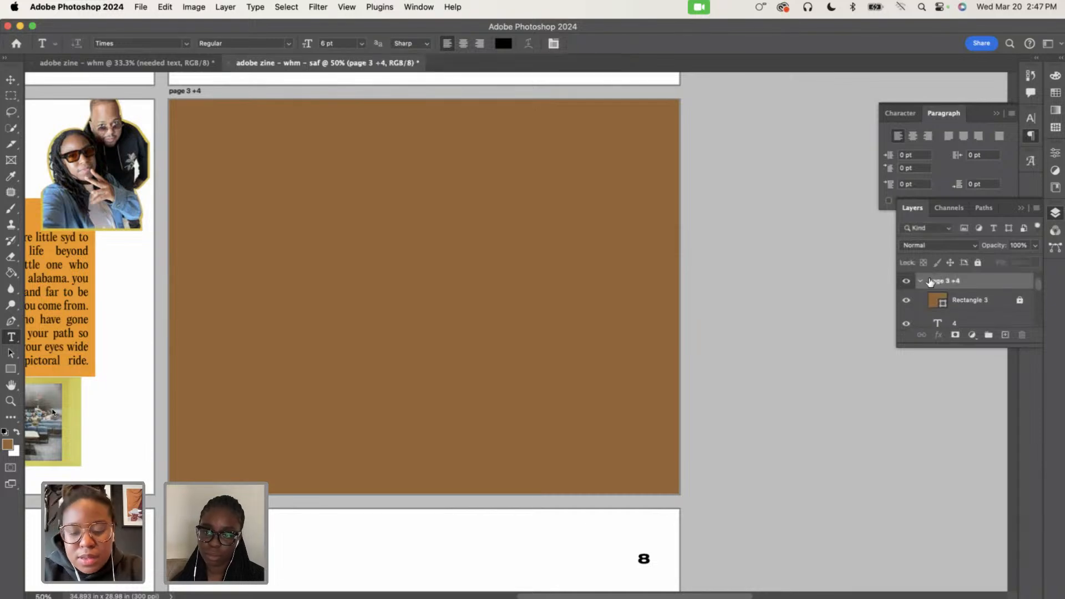
scroll(253, 254, "right", 5)
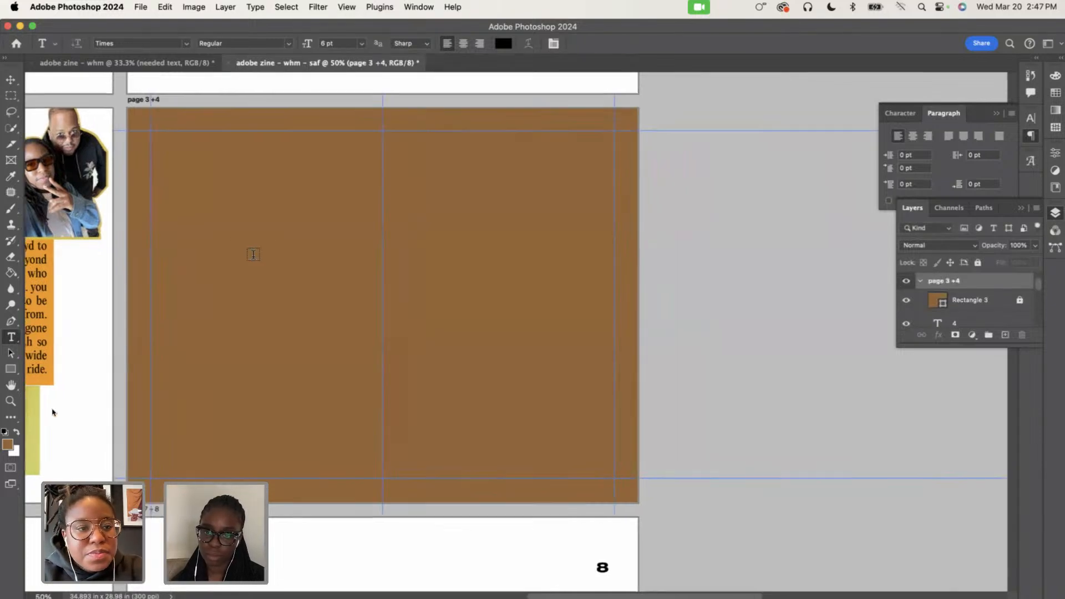
scroll(253, 254, "right", 2)
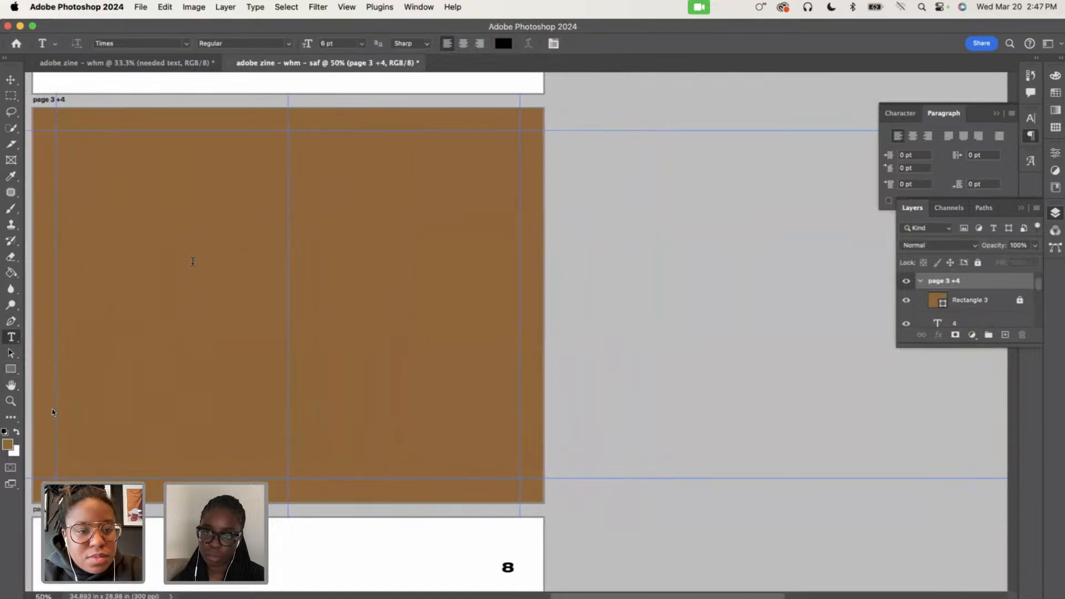
left_click(193, 261)
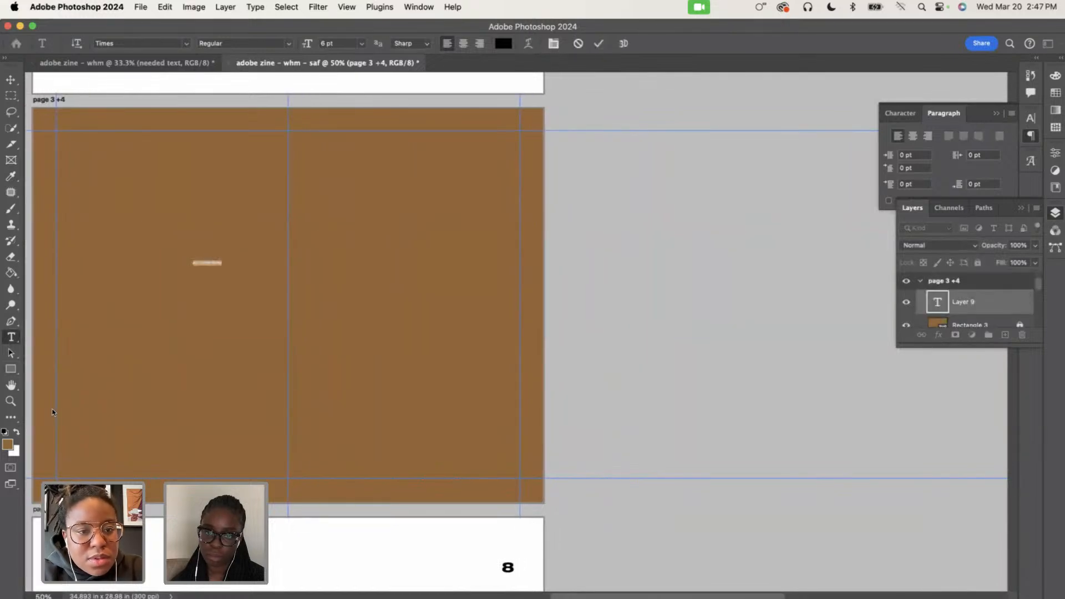
Format the "my favorite flower" text in Helvetica Neue LT Std 83 Heavy Extended at 76 pt with All Caps
left_click(154, 42)
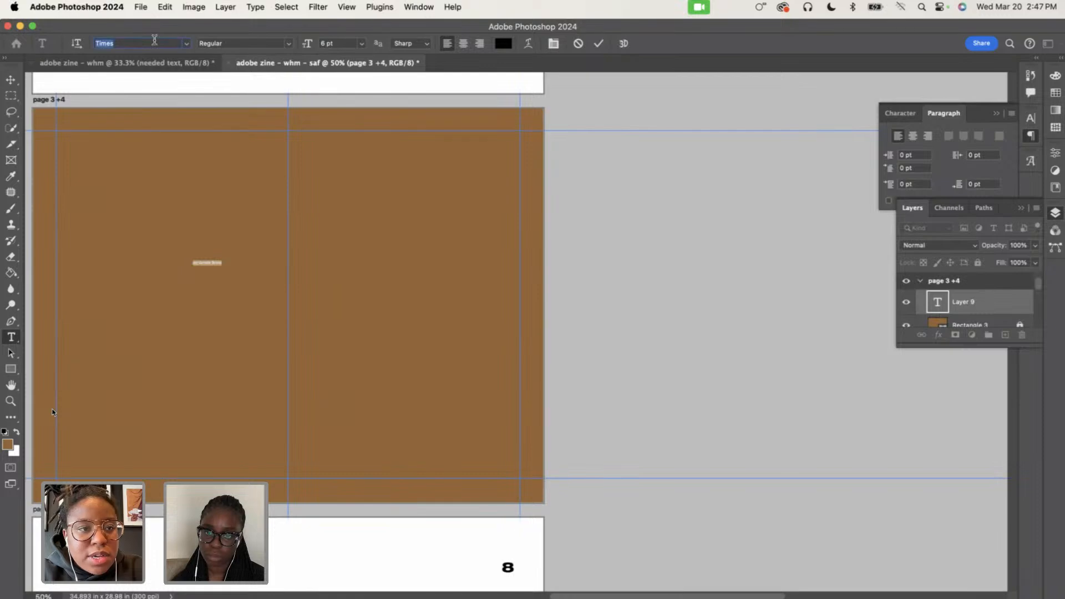
type("a")
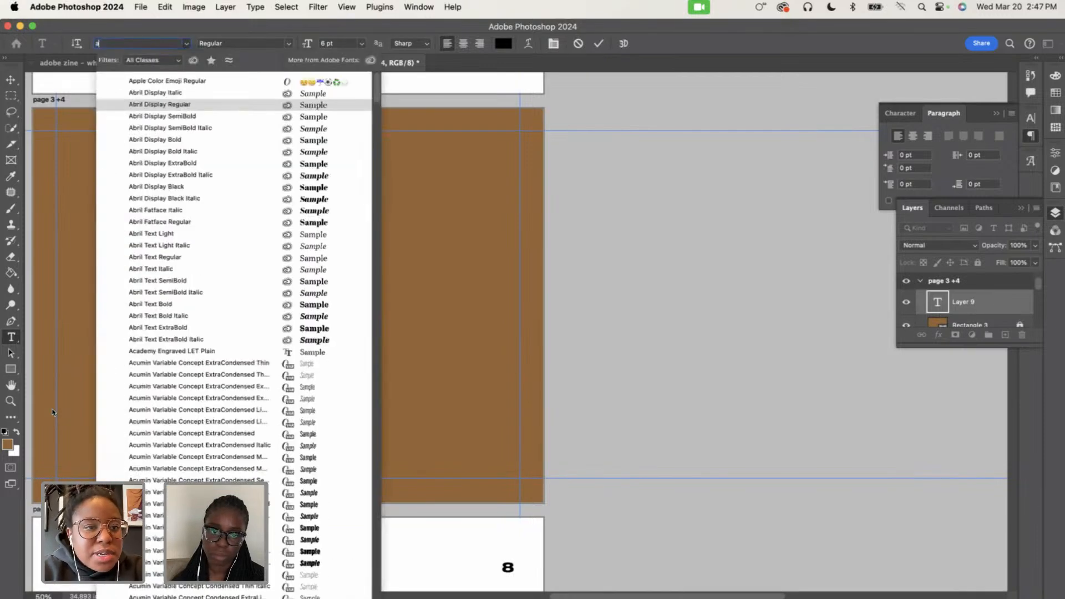
key("BackSpace")
type("hel")
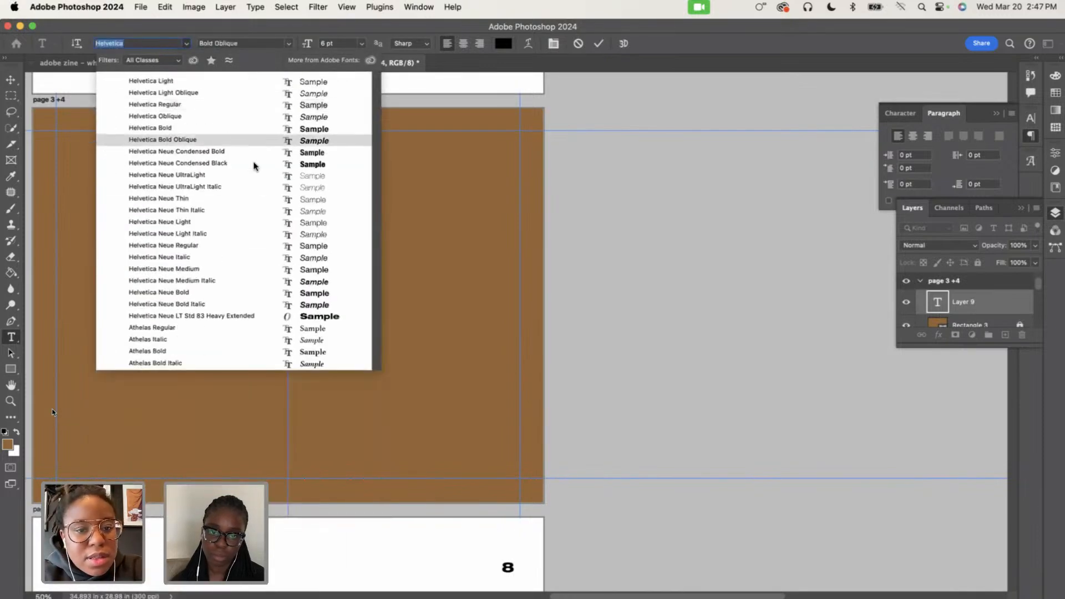
left_click(267, 316)
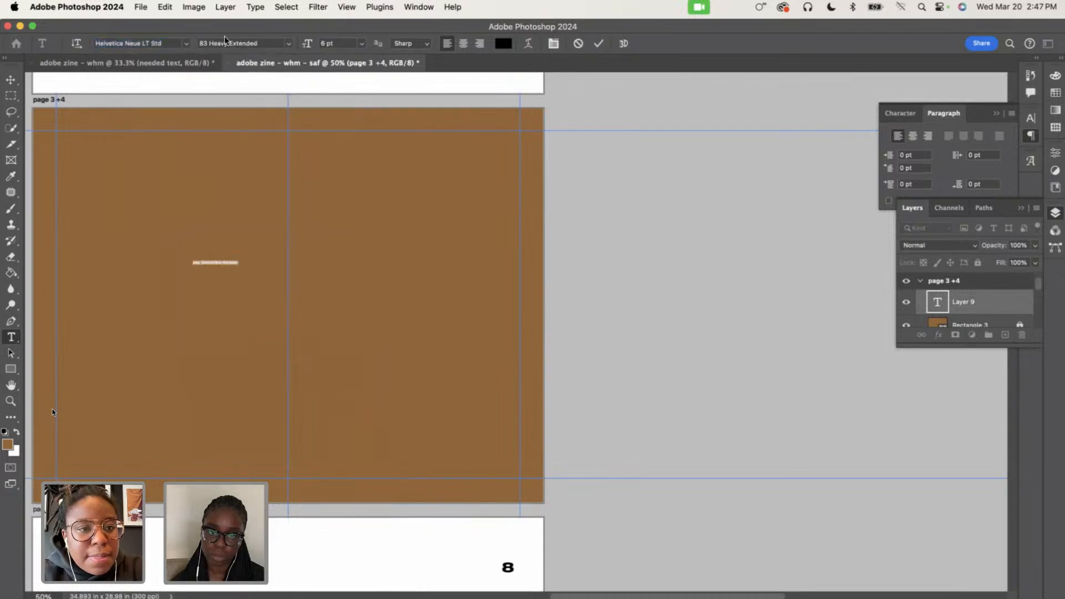
mouse_move(308, 44)
left_mouse_down()
mouse_move(327, 49)
mouse_move(309, 47)
left_mouse_up()
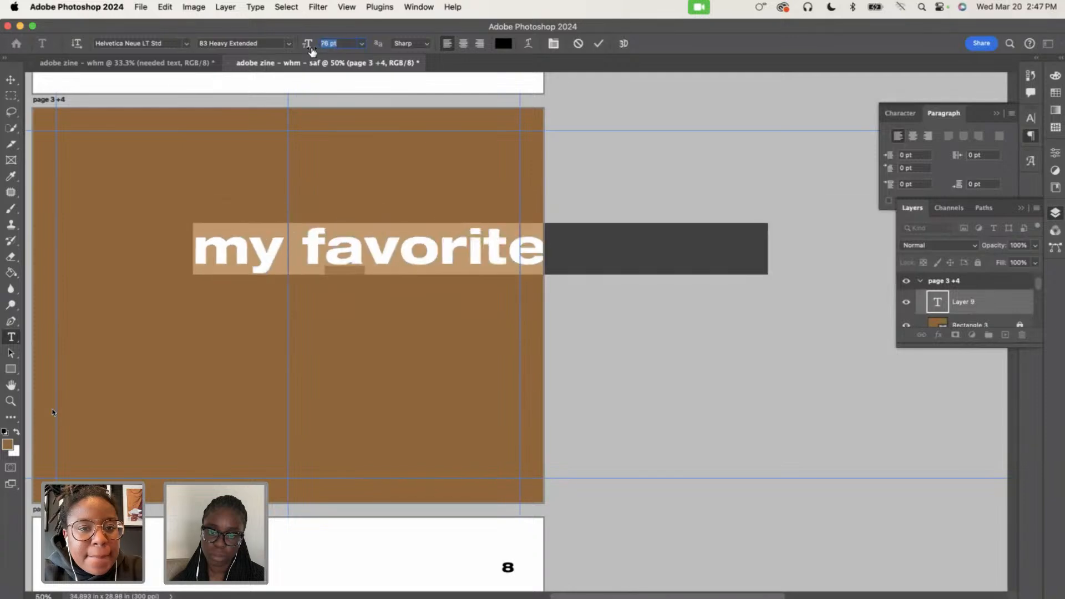
left_click(907, 118)
left_click(927, 207)
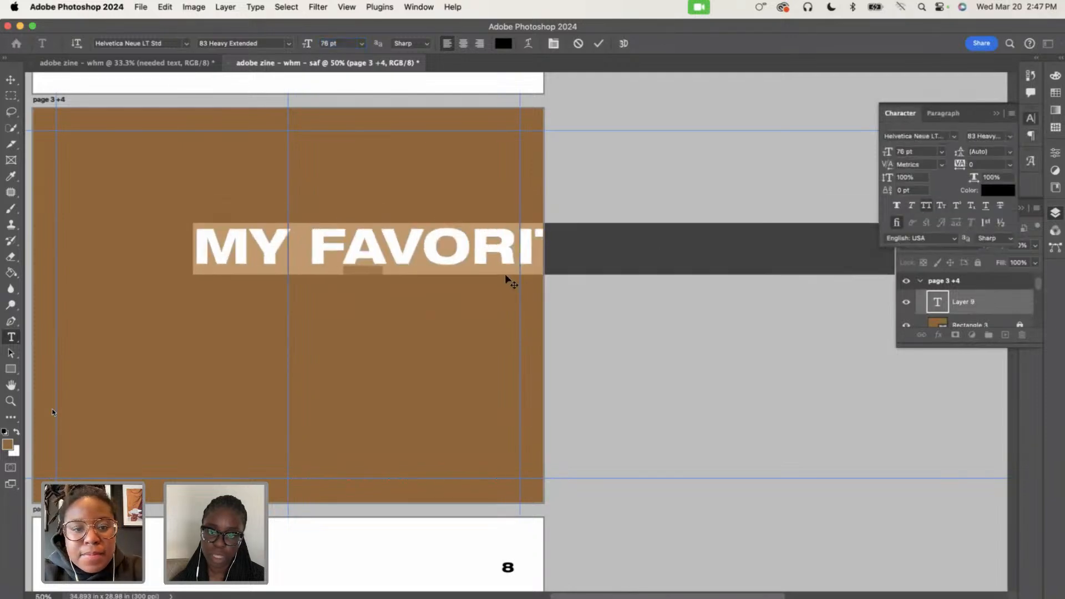
Delete the word "MY" from the heading and move the remaining text left and slightly down on the spread
left_click(515, 251)
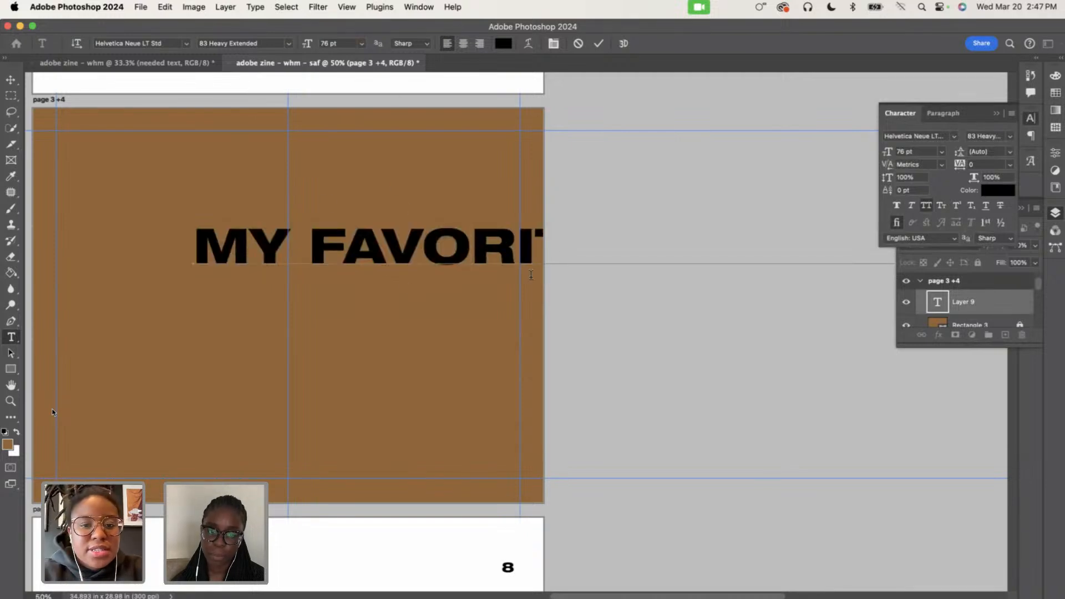
left_click_drag(308, 247, 185, 248)
key("BackSpace")
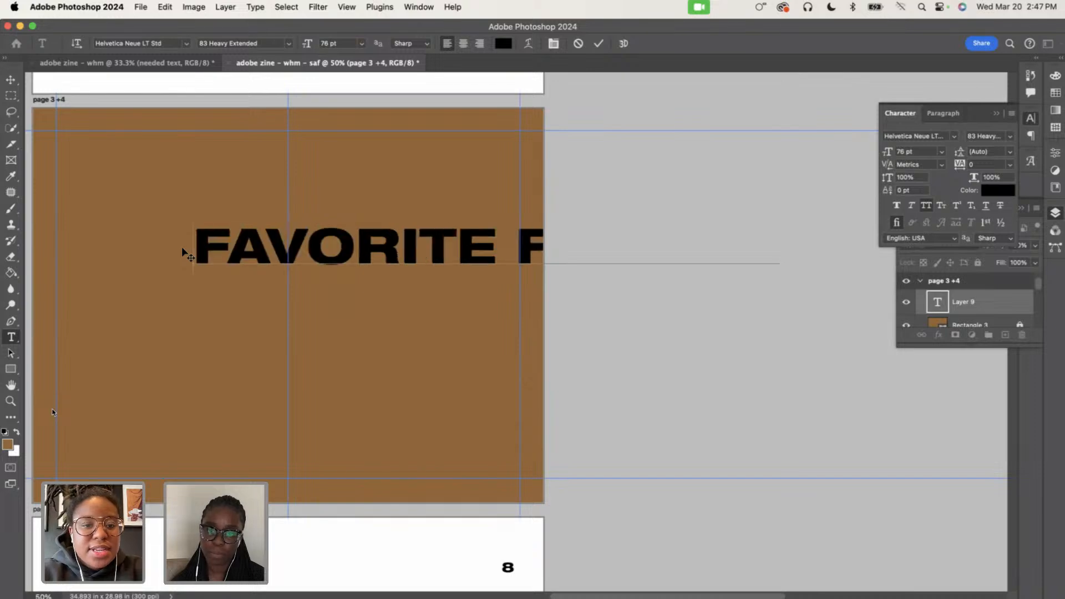
left_click(11, 79)
left_click_drag(373, 248, 227, 284)
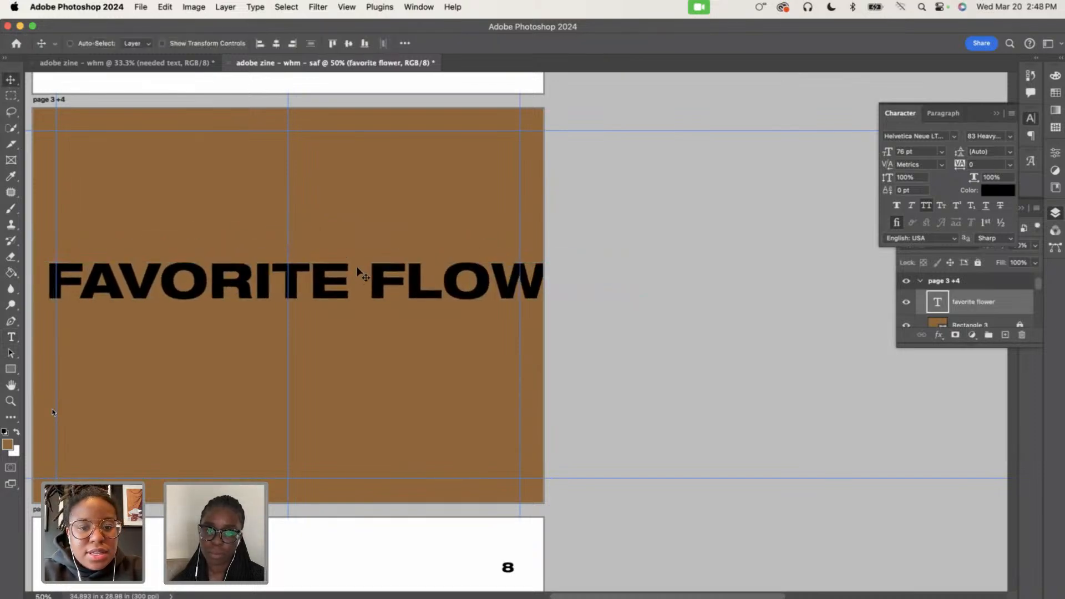
Set the word "FLOWER" in the heading to Helvetica Neue Thin
left_click(10, 336)
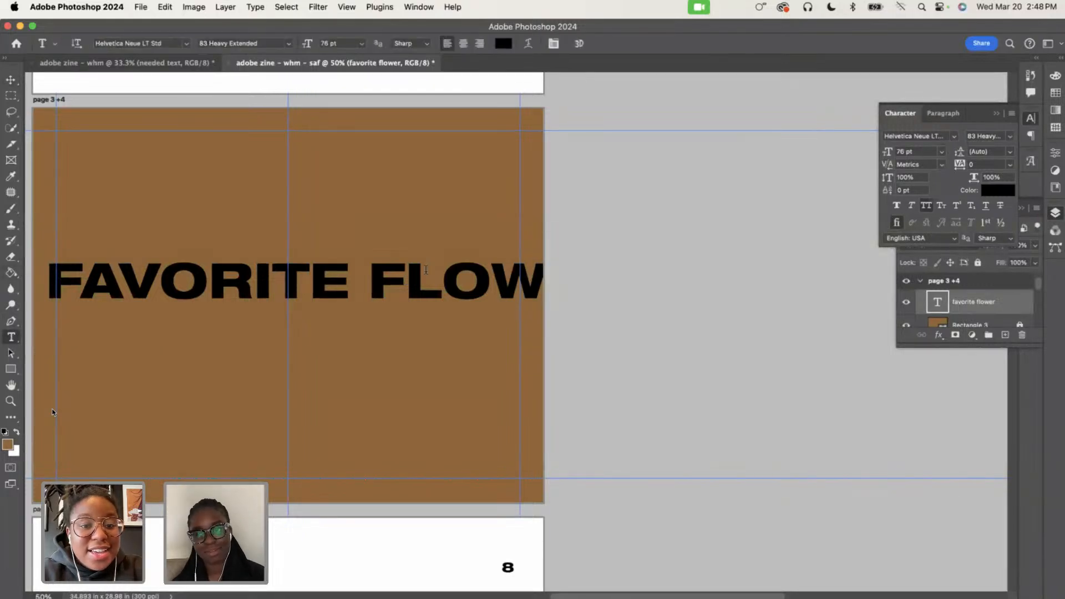
left_click_drag(361, 283, 687, 255)
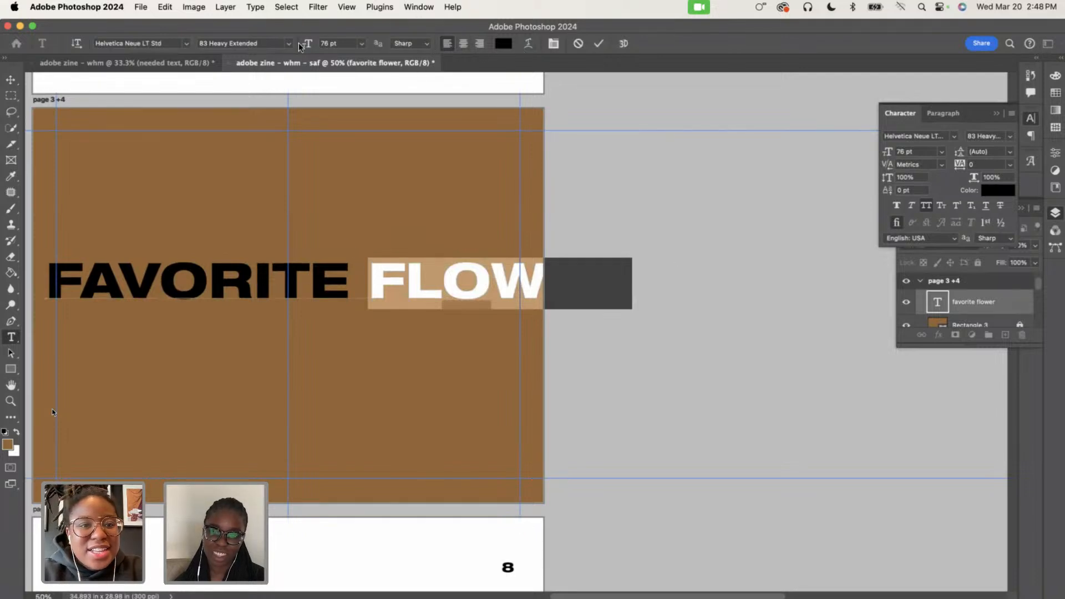
left_click(137, 43)
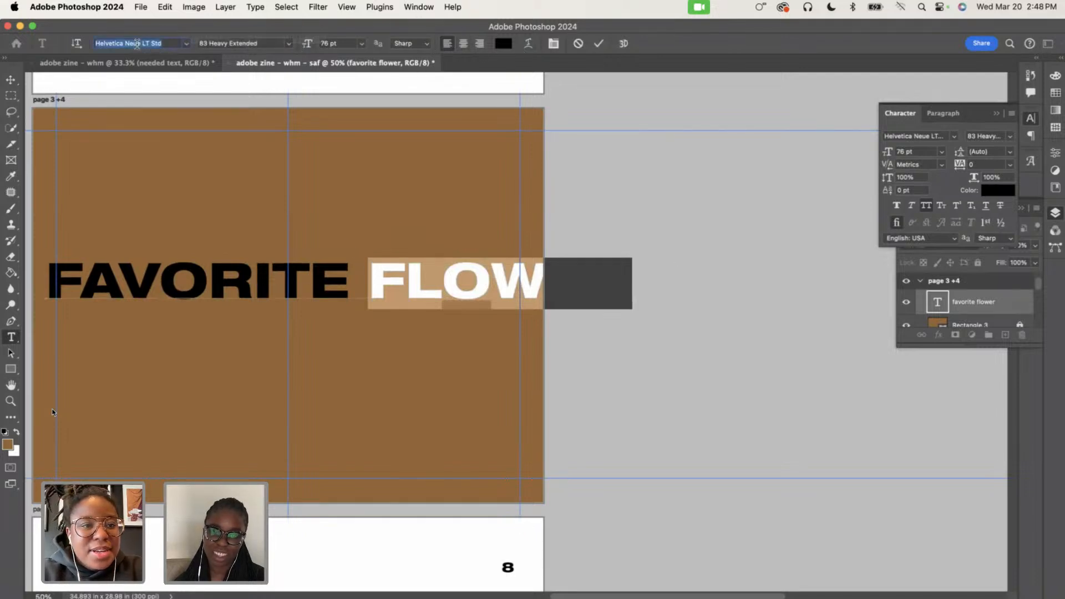
type("hel")
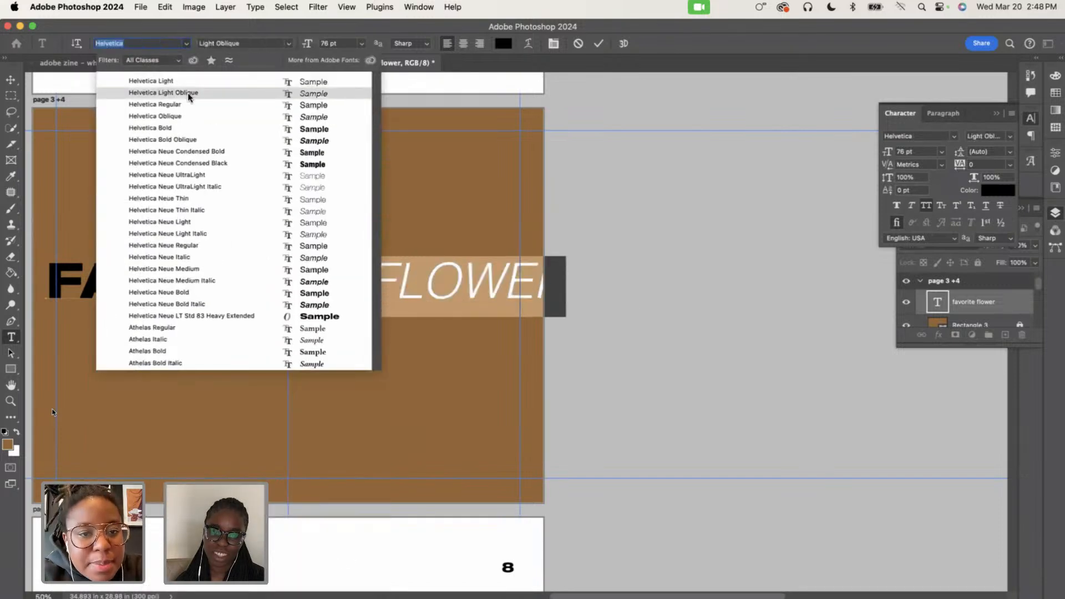
left_click(225, 198)
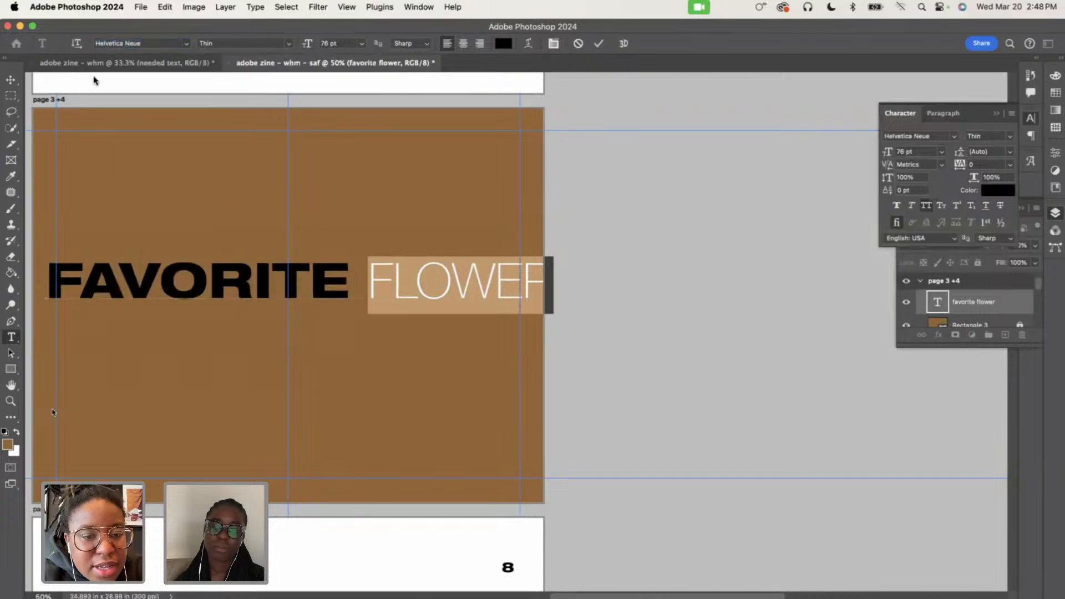
Move the FAVORITE FLOWER heading to the spread's left edge and scale it down proportionally to about 85%
left_click(11, 80)
key("super+t")
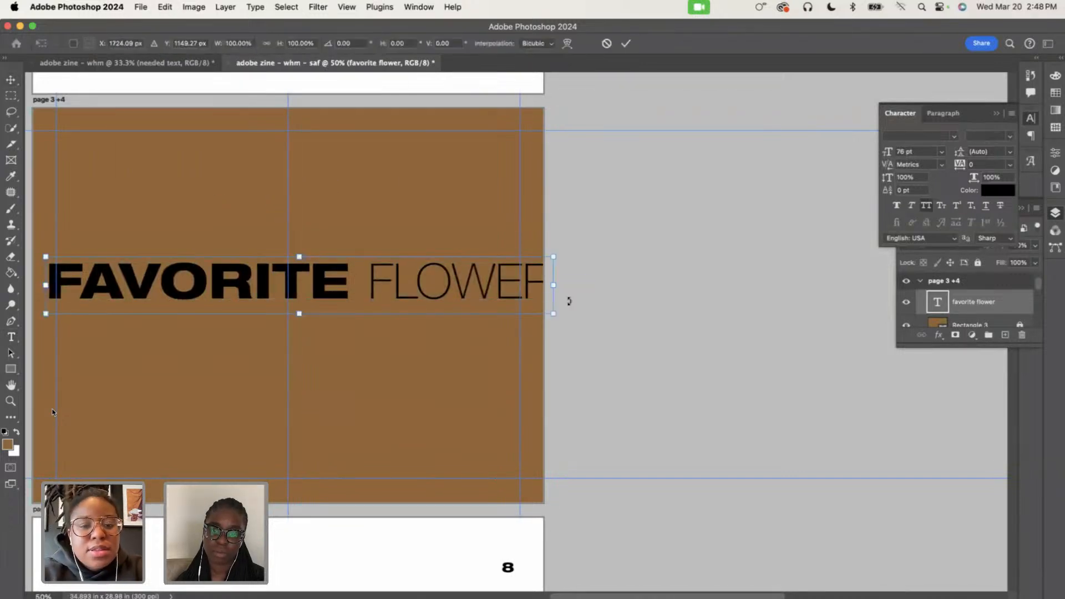
left_click_drag(415, 297, 411, 298)
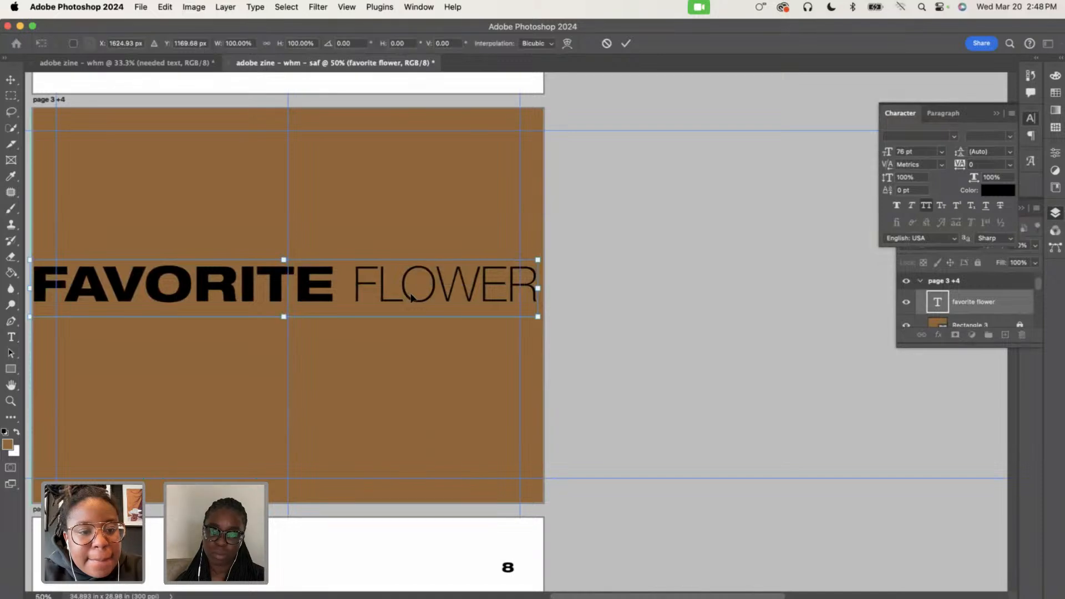
left_click_drag(538, 259, 465, 271)
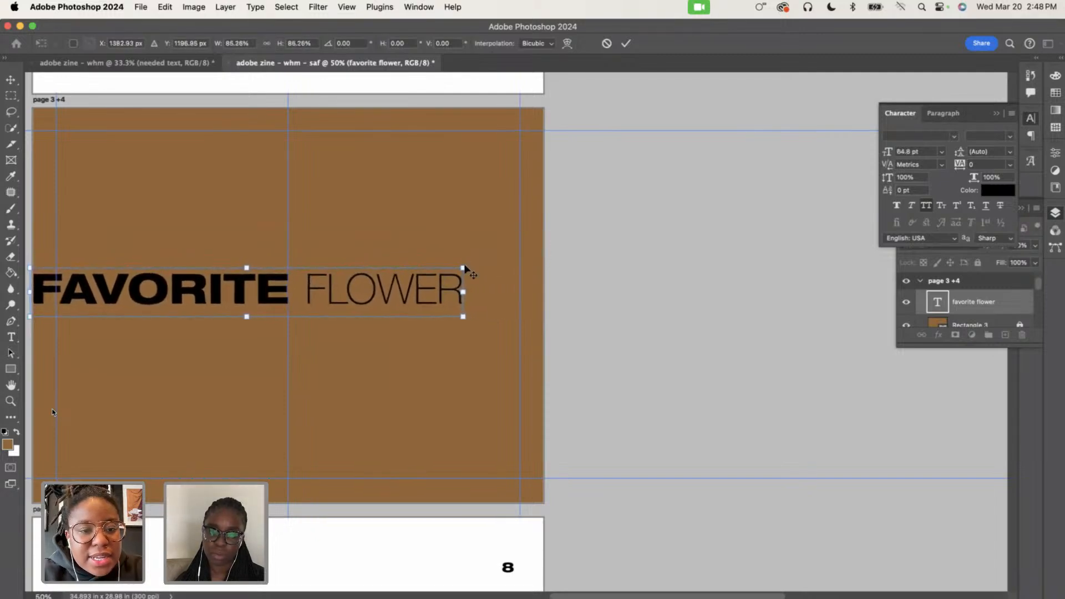
key("Return")
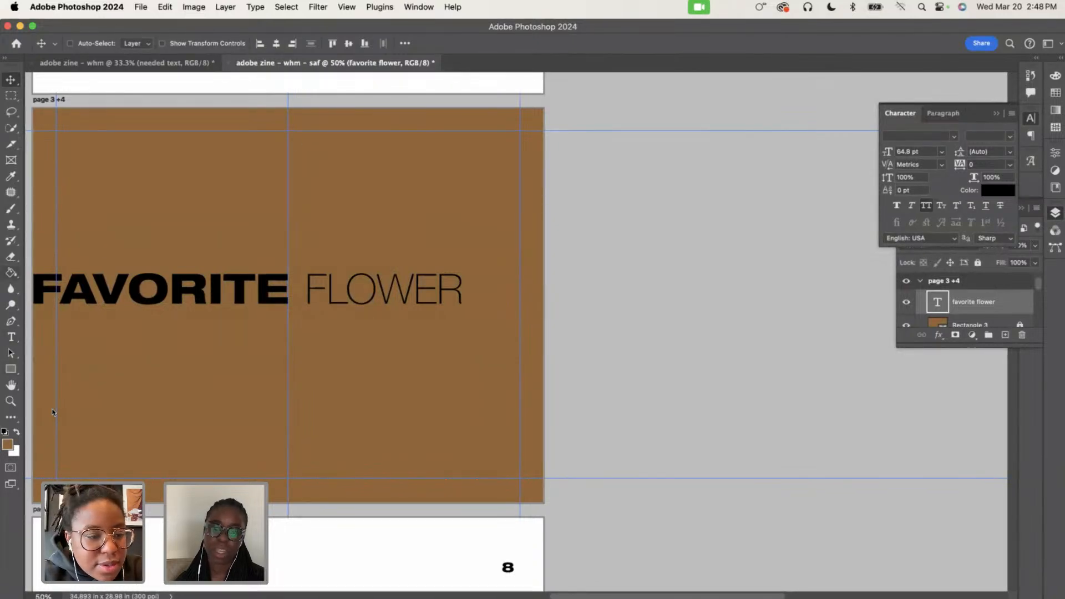
Enlarge the word "FLOWER" in the heading to 87 pt and apply Faux Italic
left_click(12, 336)
left_click(344, 285)
double_click(343, 284)
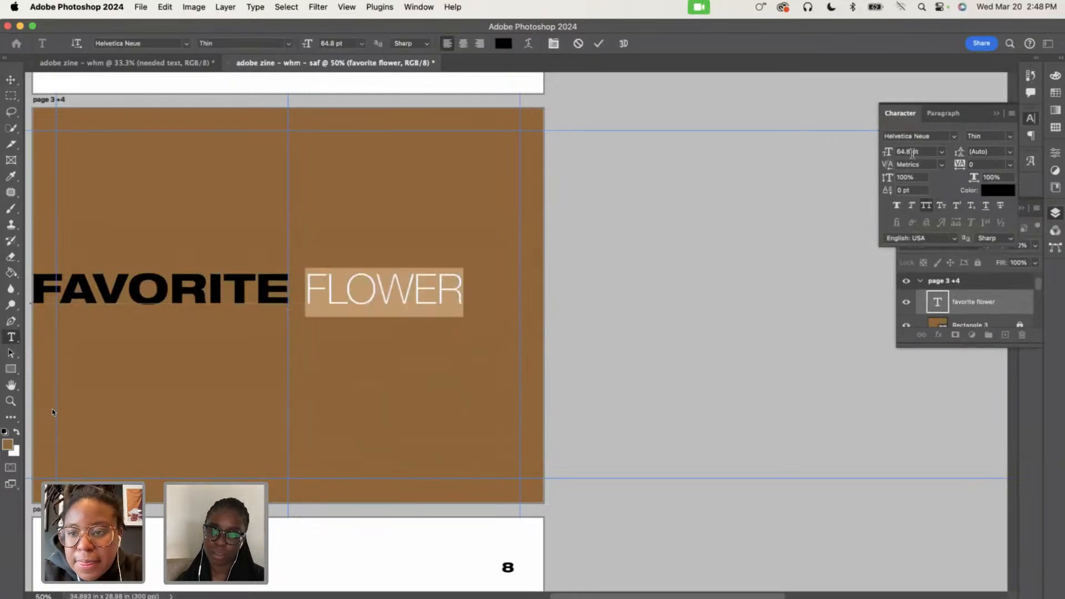
left_click_drag(887, 153, 900, 157)
left_click(911, 206)
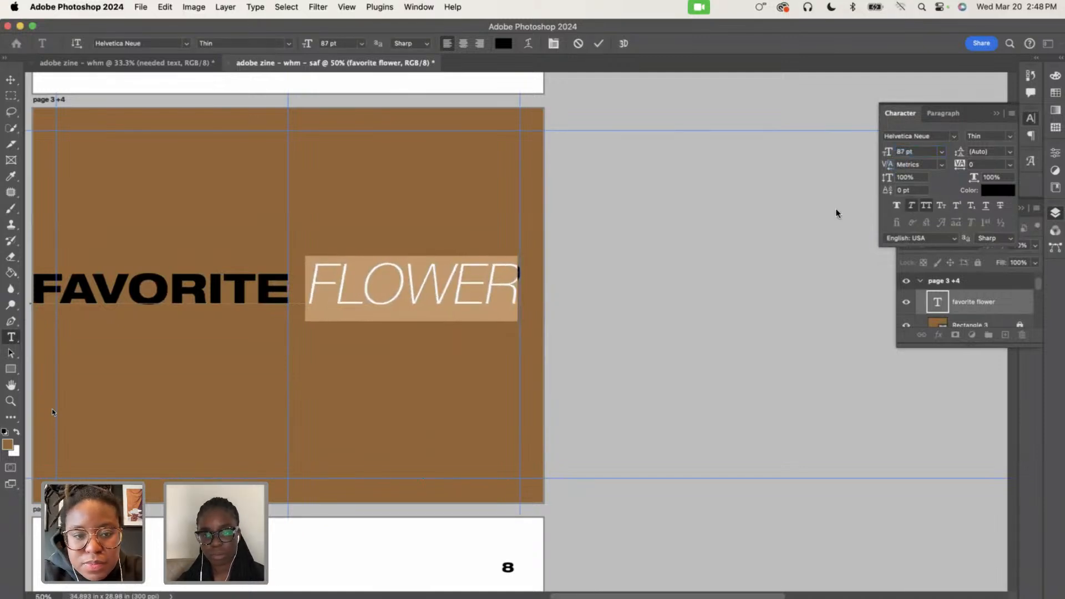
left_click(360, 304)
Recolor the entire FAVORITE FLOWER heading orange #f49704, sampled from the palette on the brainstorming/inspo artboard, and commit the text edit
scroll(217, 348, "left", 3)
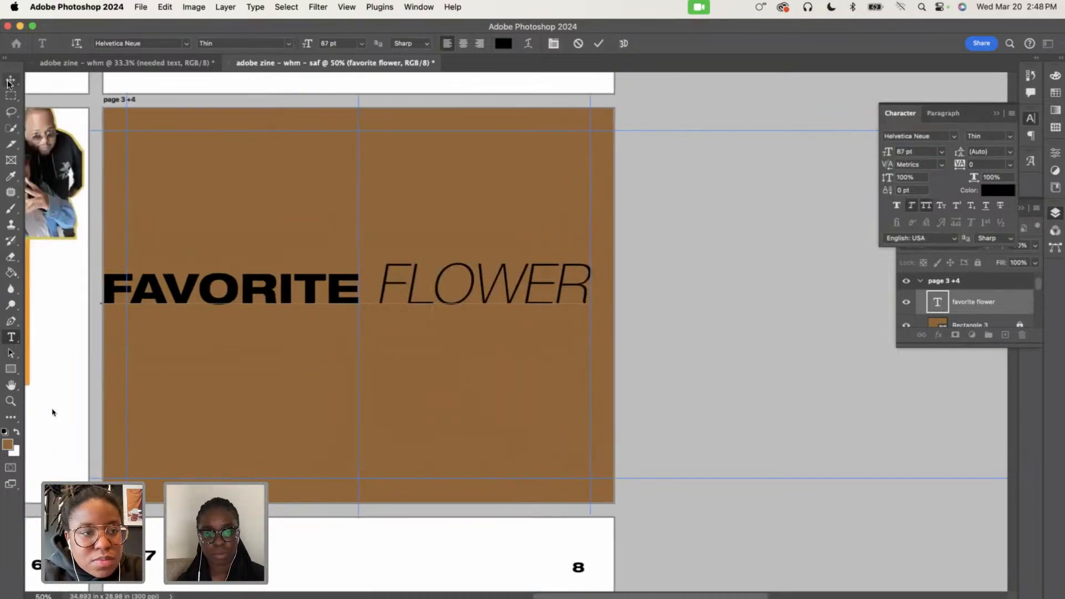
double_click(193, 283)
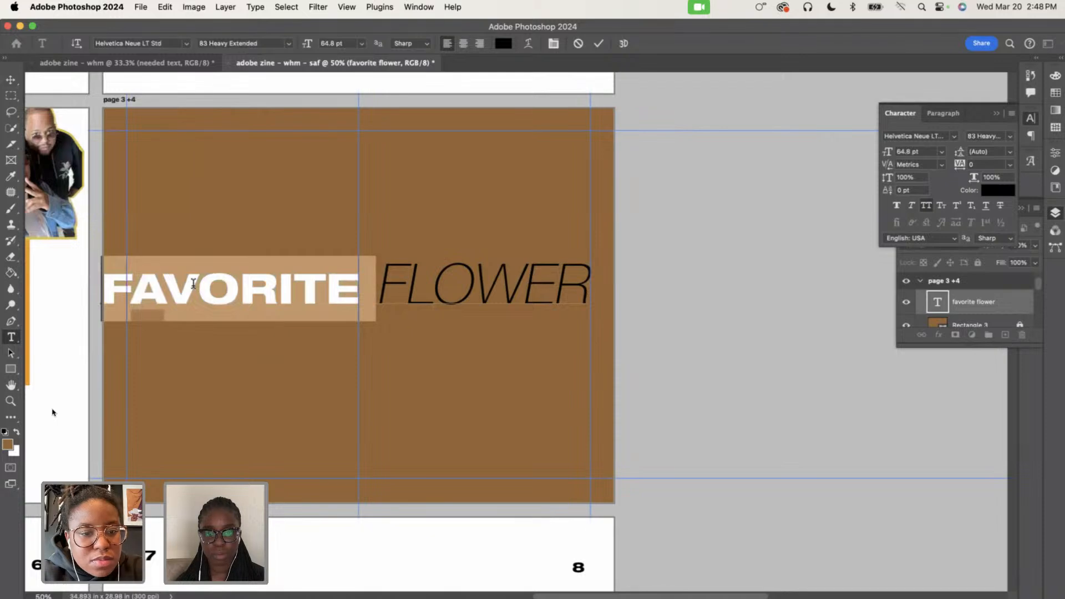
key("super+a")
key("super+minus")
key("super+minus")
key("super+minus")
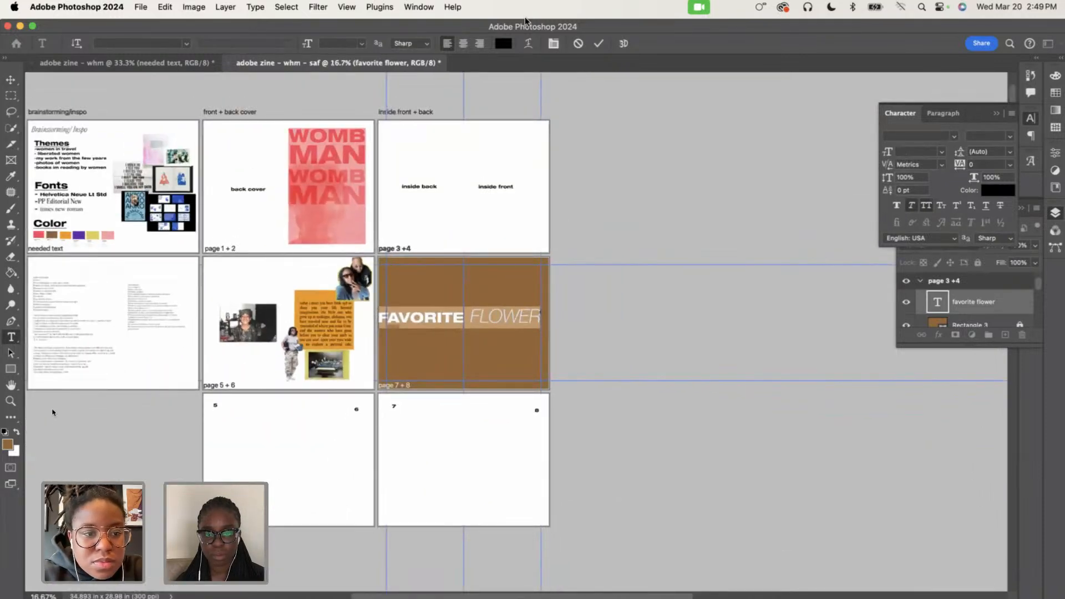
left_click(513, 48)
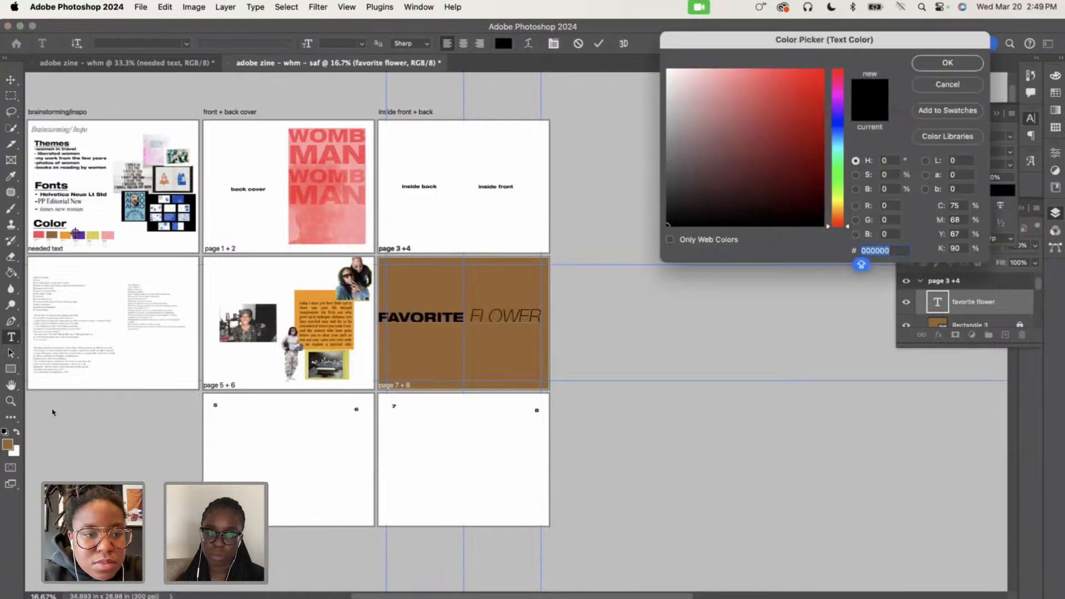
left_click(66, 237)
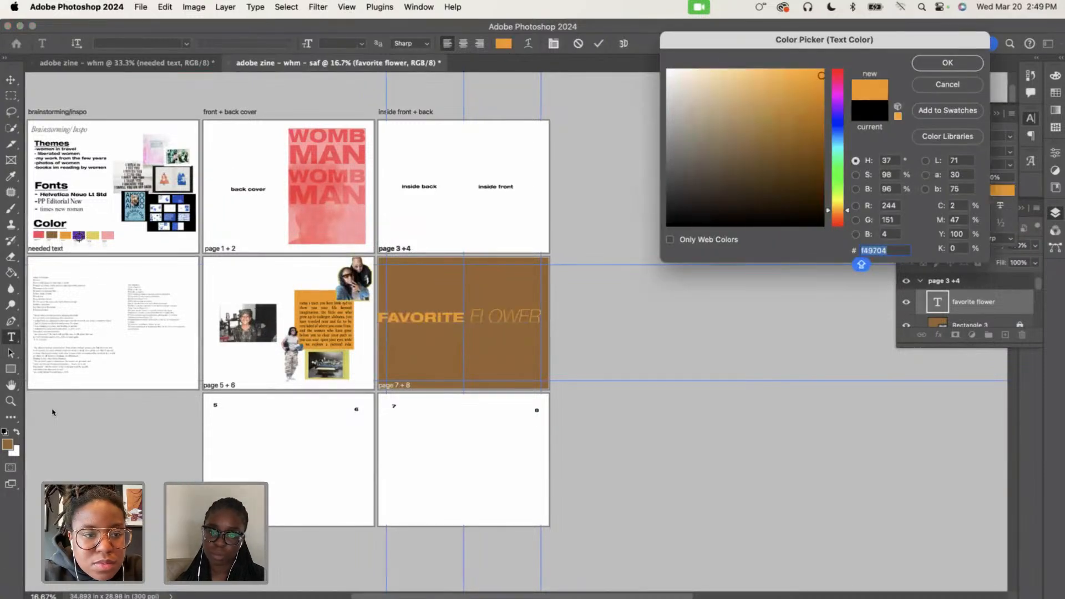
left_click(946, 64)
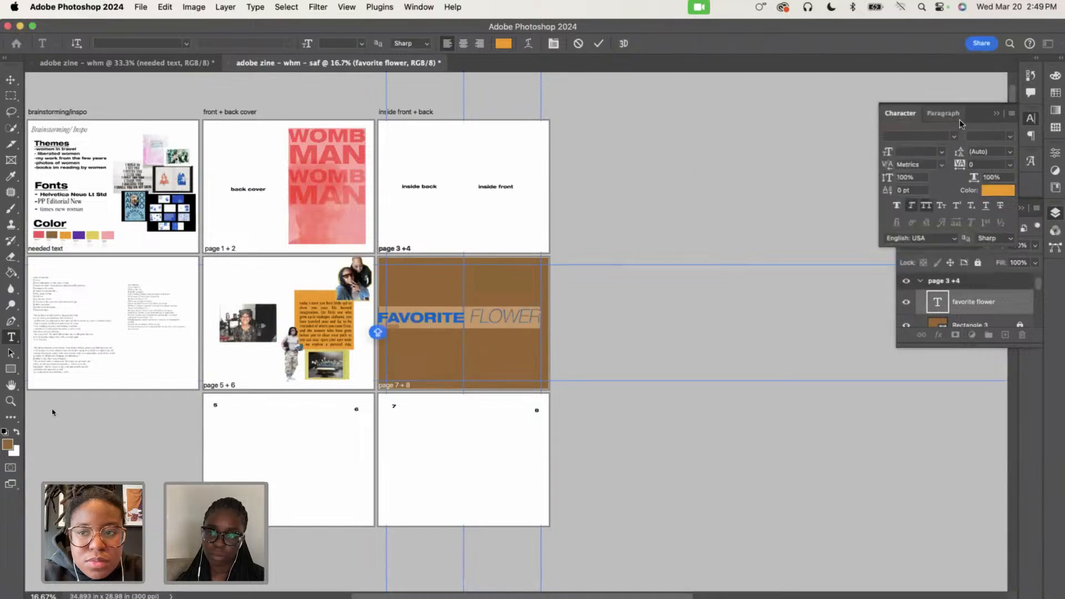
key("super+plus")
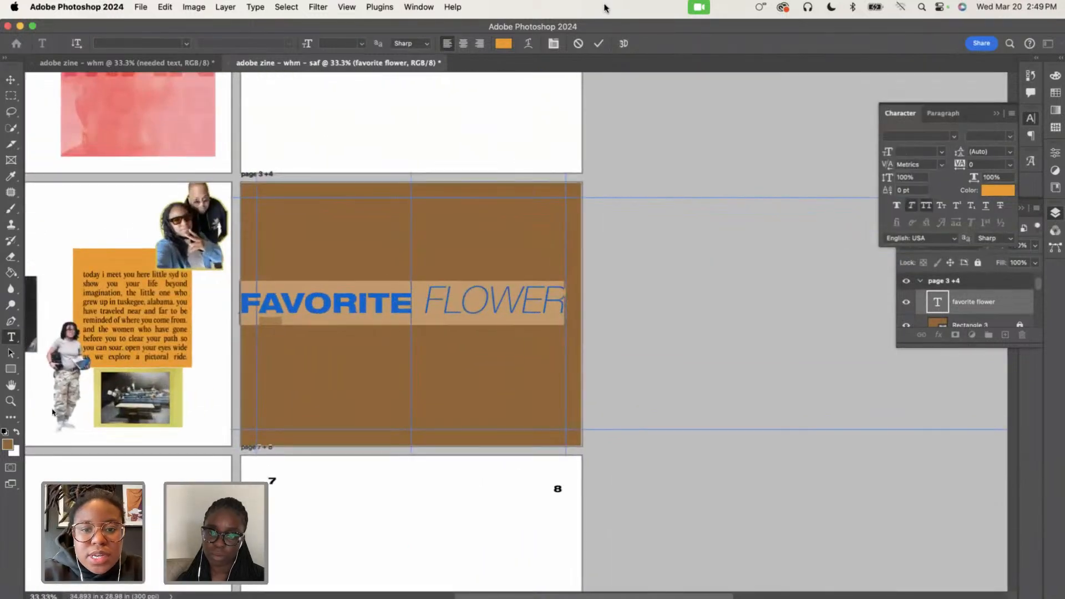
left_click(599, 43)
scroll(408, 330, "down", 2)
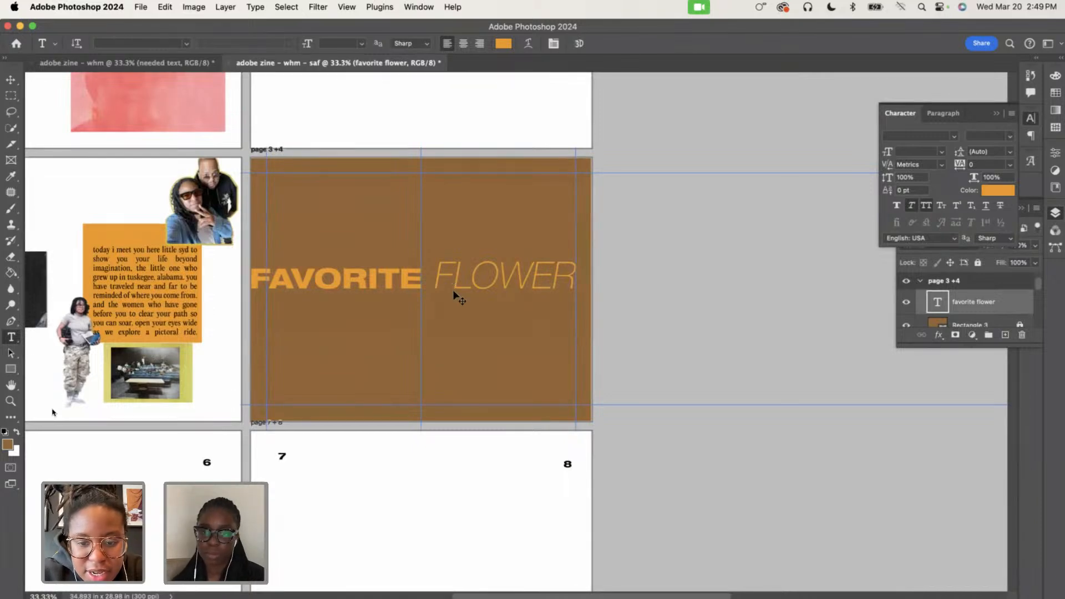
Switch to Finder and place the Firefly real sun flower JPG from the "favorite flower" folder onto the page 3 +4 spread
key("super+plus")
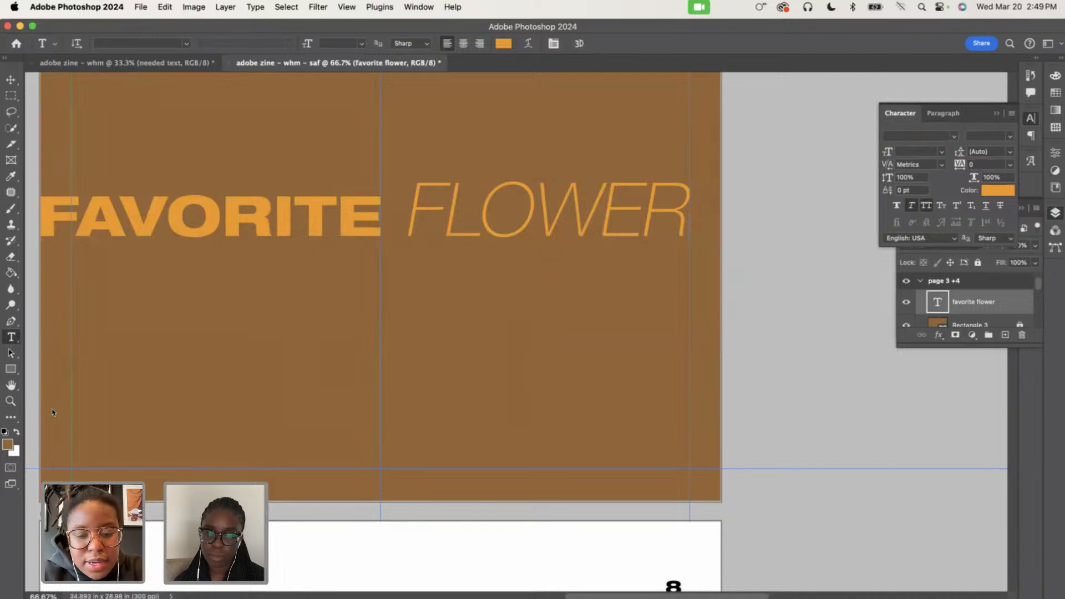
key("super+Tab")
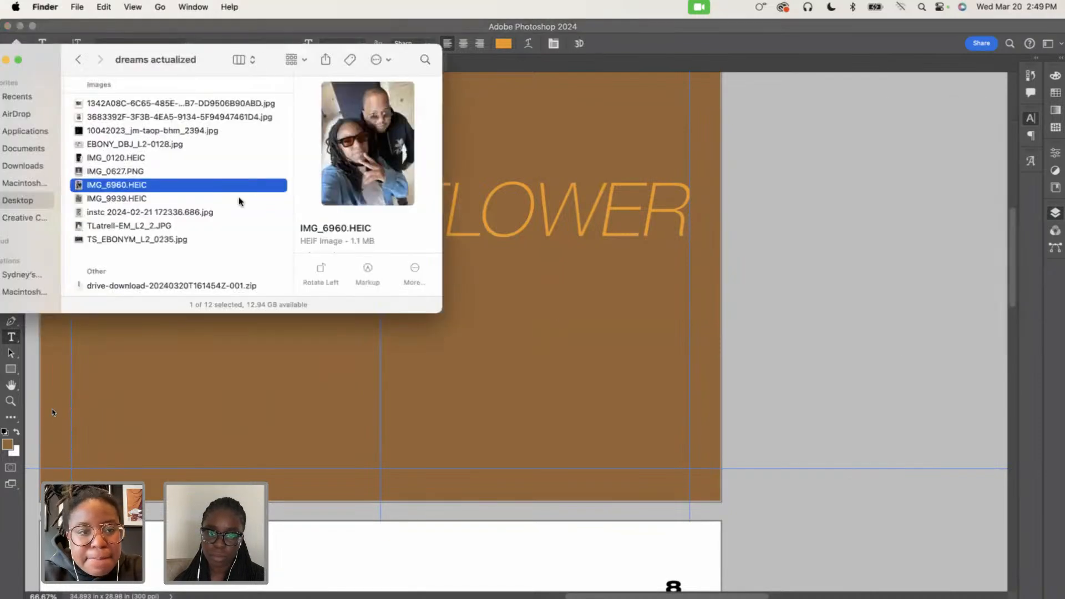
scroll(241, 202, "left", 6)
scroll(241, 201, "left", 5)
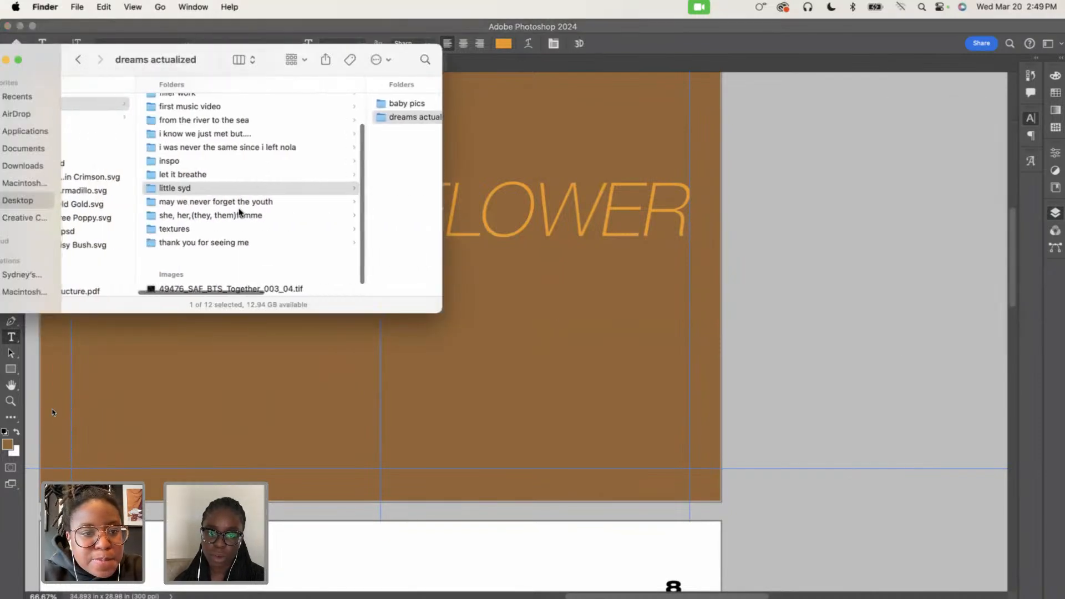
scroll(216, 135, "up", 2)
left_click(198, 143)
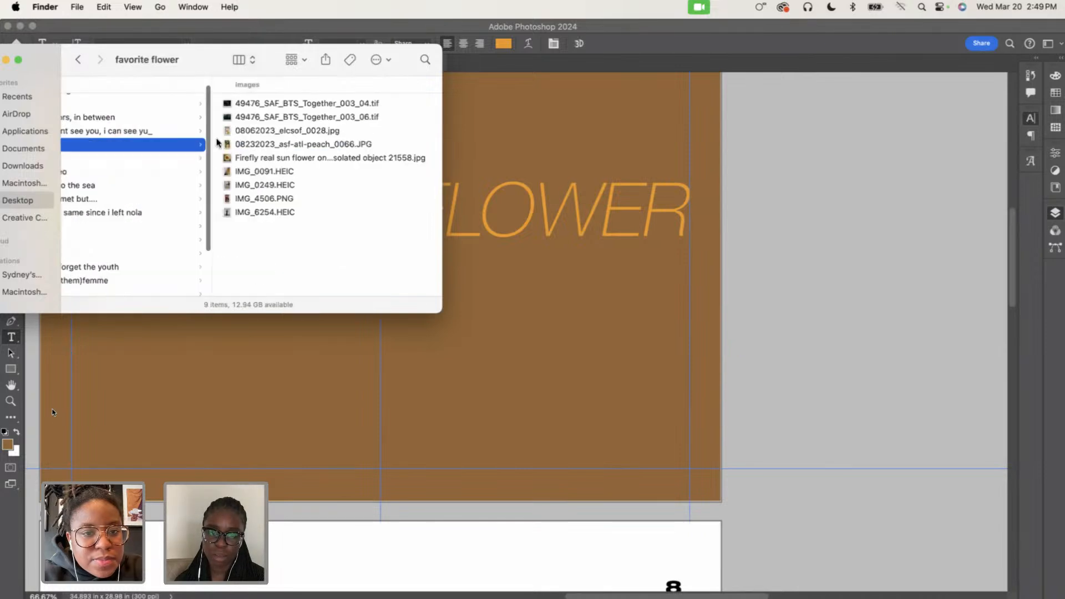
left_click(280, 158)
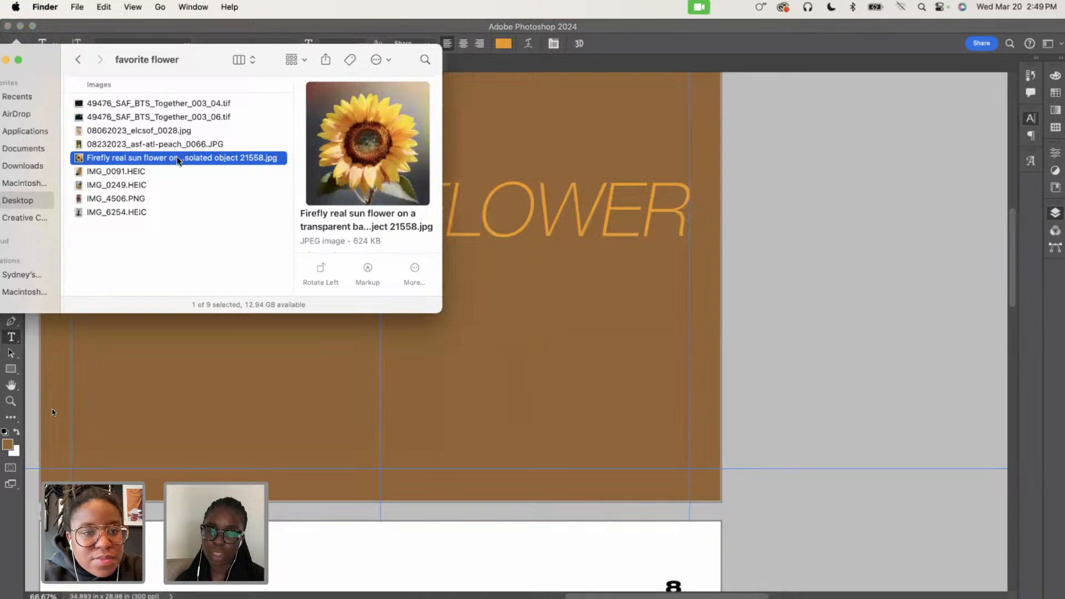
left_click_drag(177, 161, 457, 319)
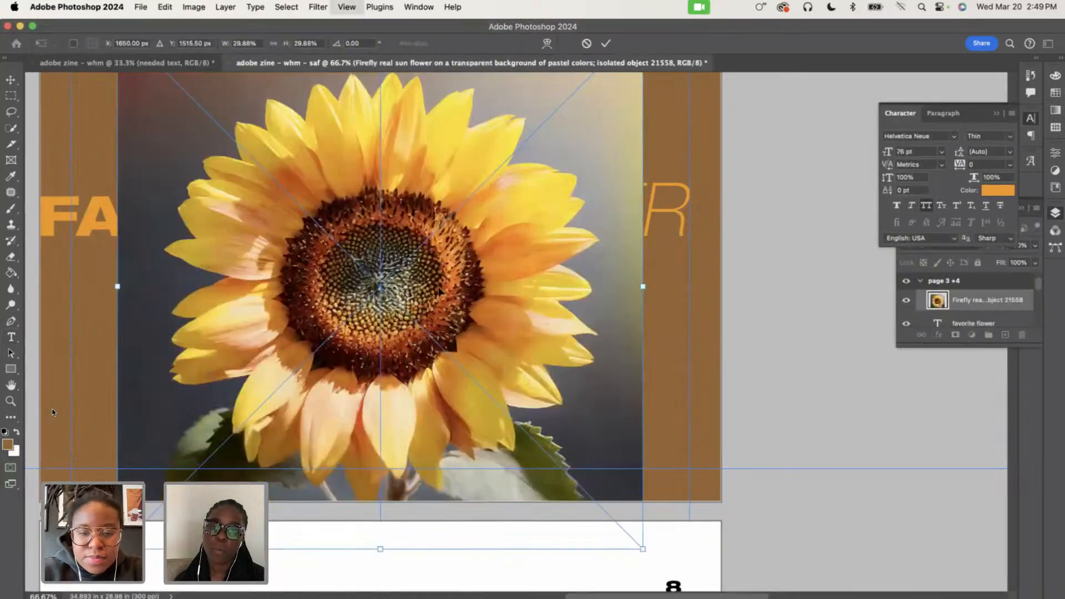
Scale the sunflower image down proportionally to about three quarters of its placed size, centered across the spread's middle, and commit it
key("super+minus")
key("super+minus")
left_click_drag(578, 178, 506, 245)
left_click_drag(447, 351, 502, 278)
key("t")
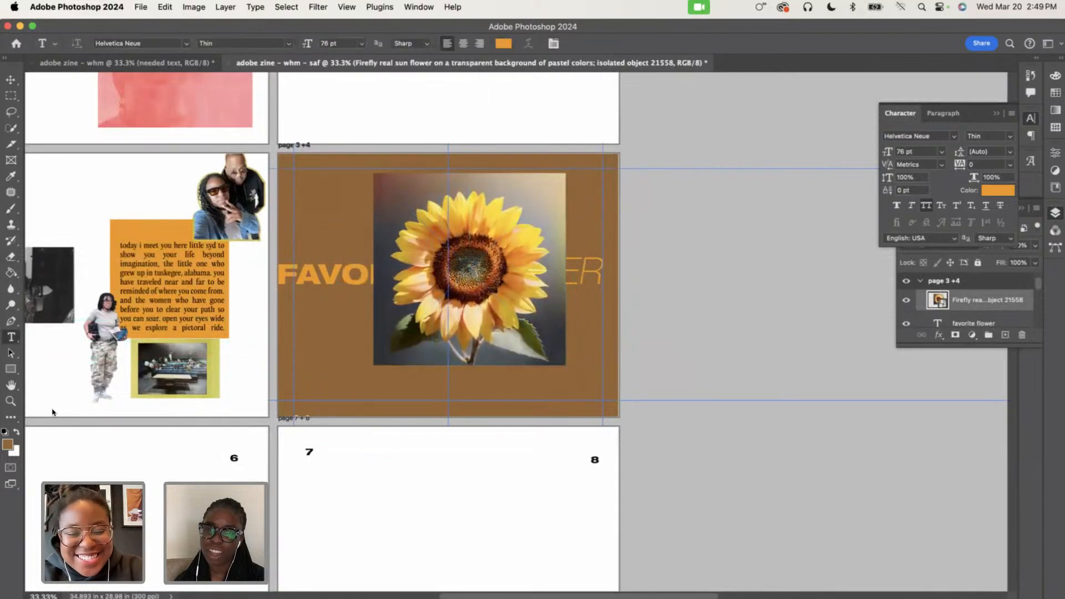
Switch to Chrome, open the Adobe Firefly page and look over its generative AI tools
left_click(637, 595)
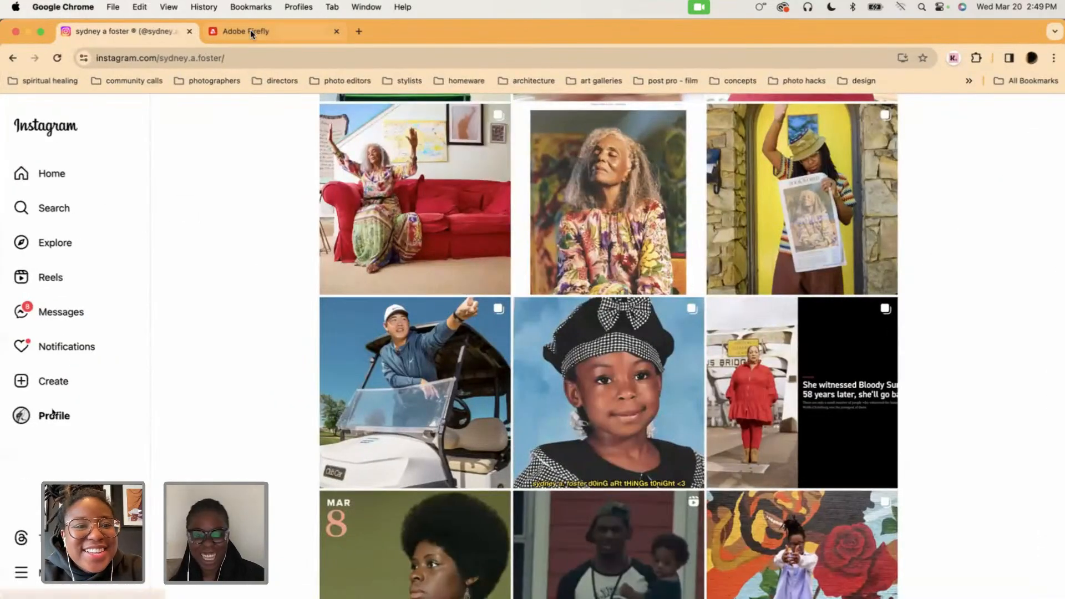
left_click(251, 32)
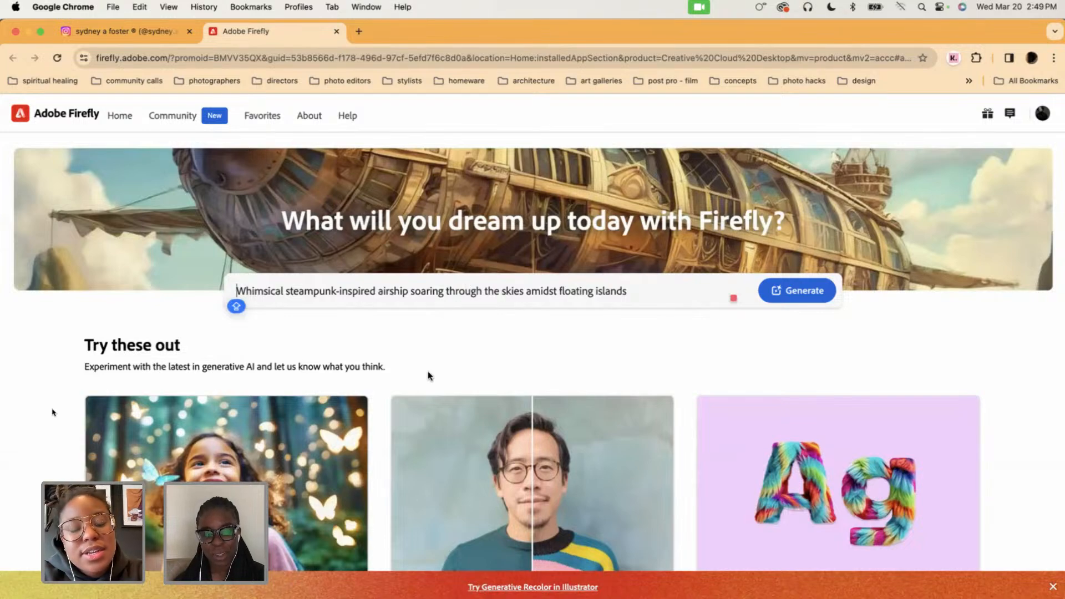
scroll(428, 373, "down", 3)
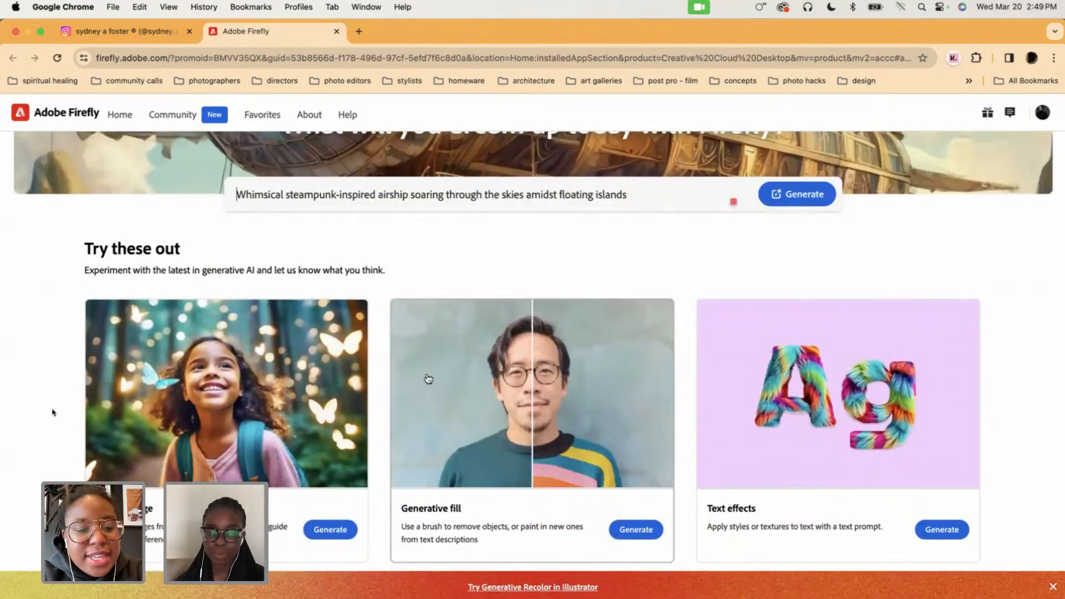
scroll(427, 374, "down", 1)
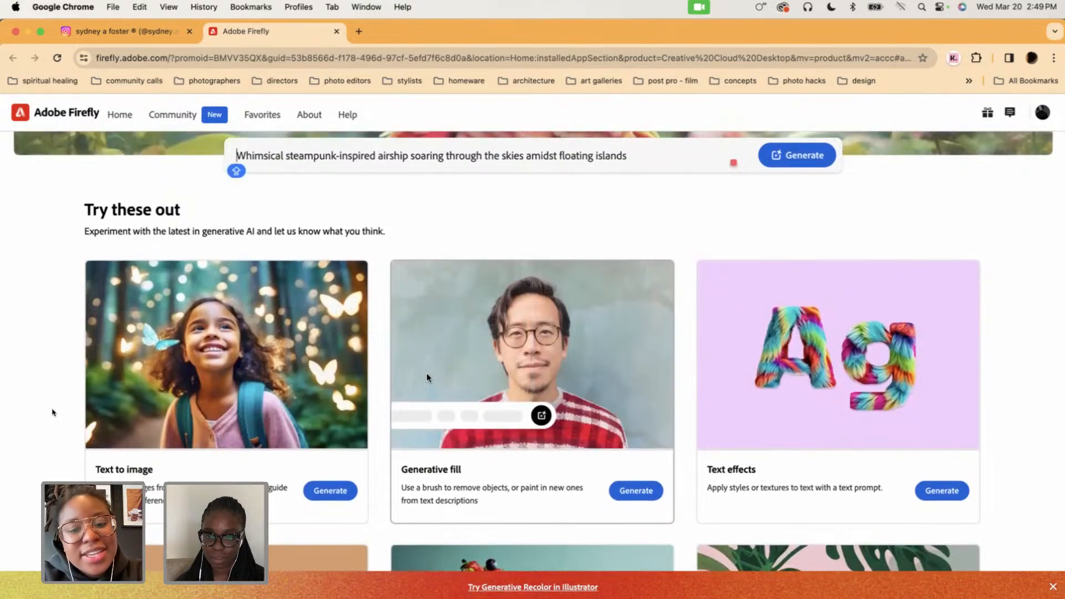
scroll(521, 328, "up", 2)
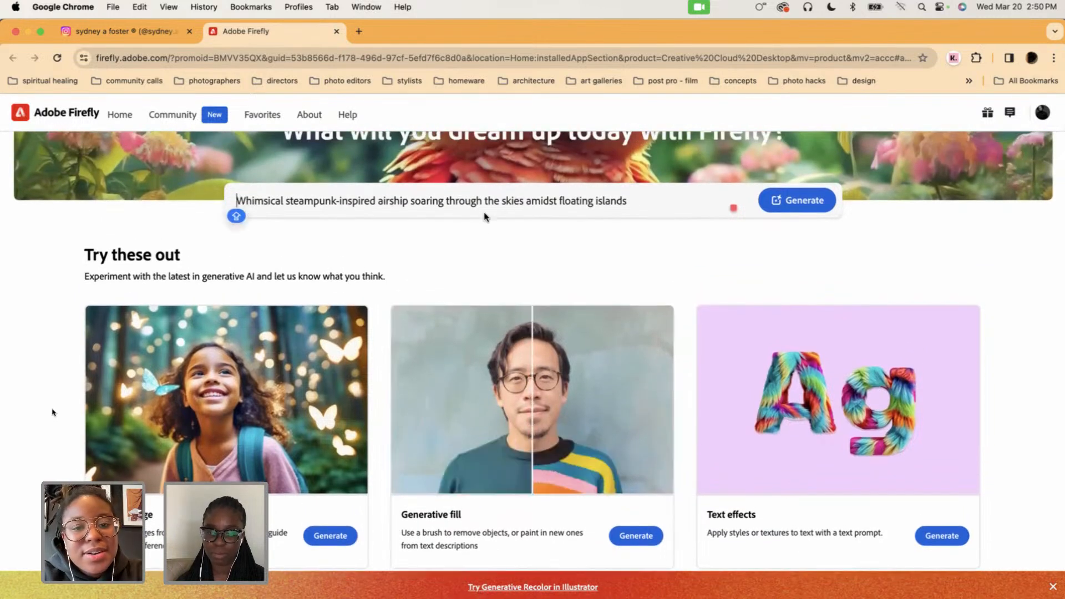
double_click(463, 201)
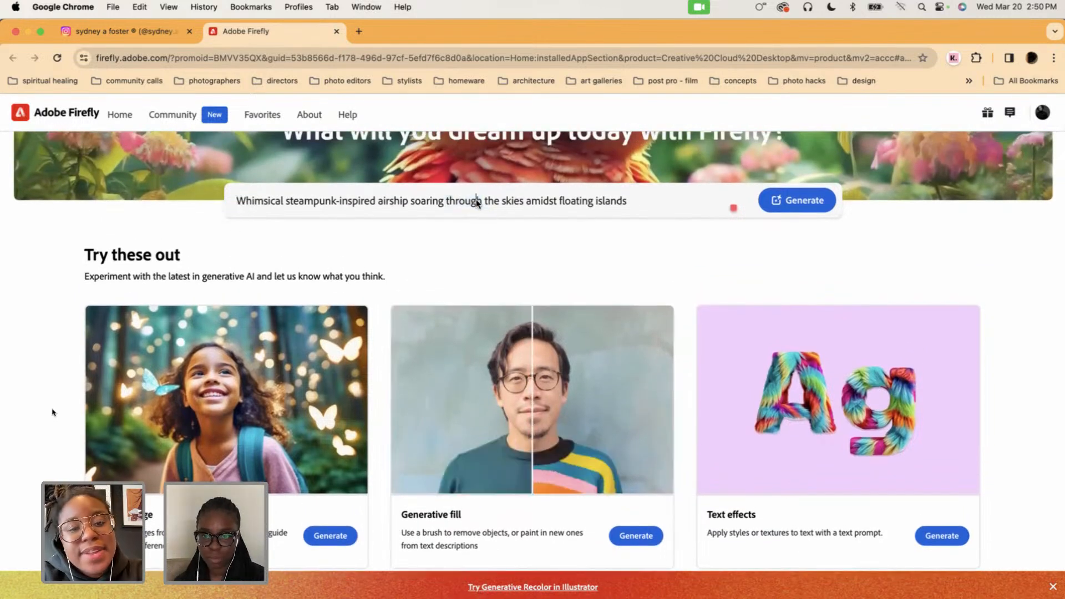
triple_click(477, 201)
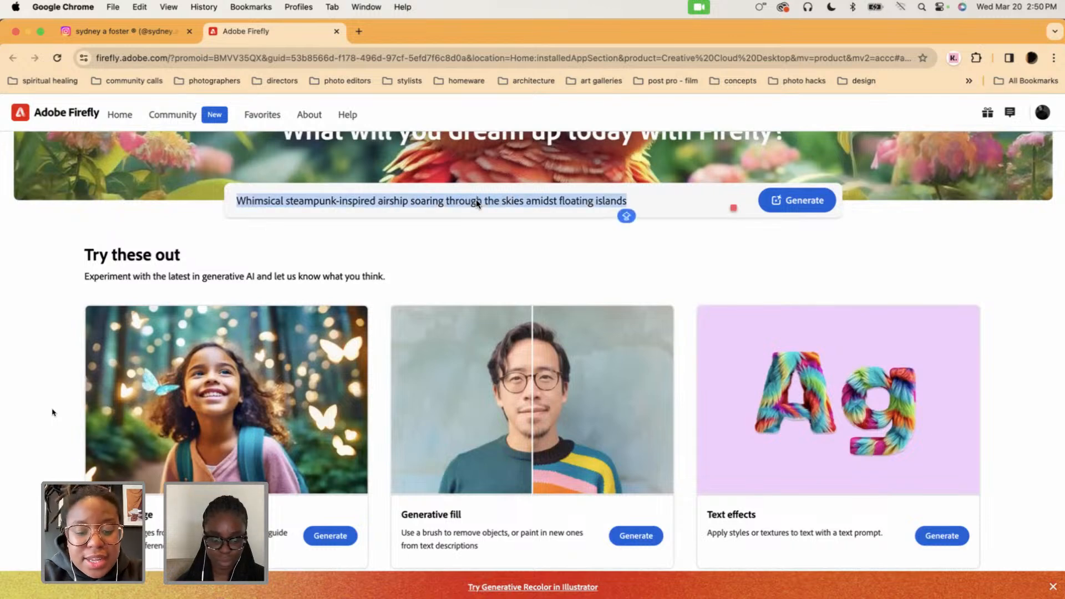
type("SUN")
key("BackSpace")
key("BackSpace")
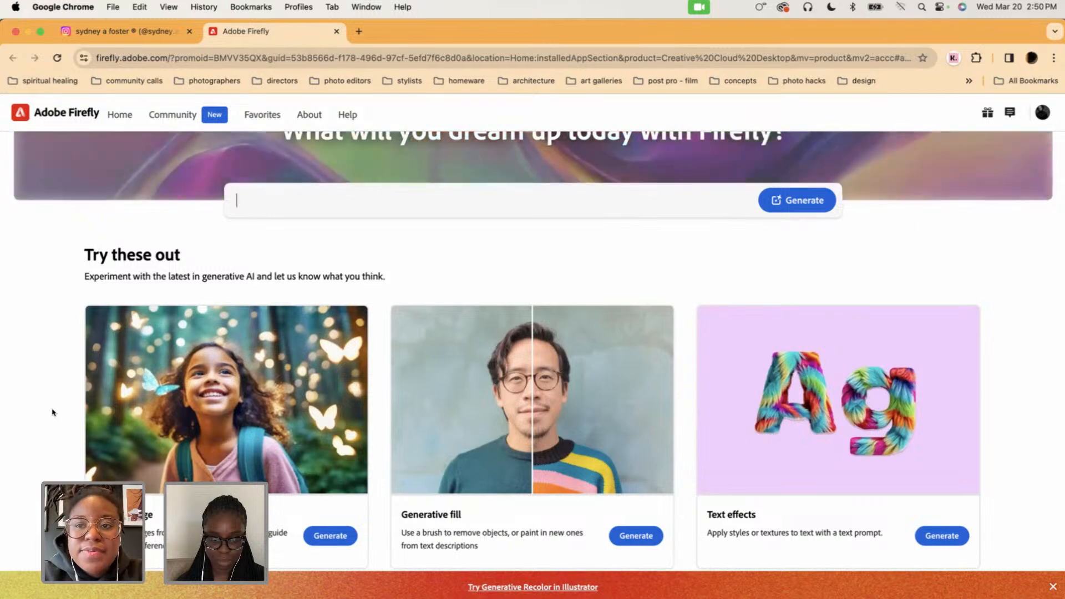
left_click(782, 6)
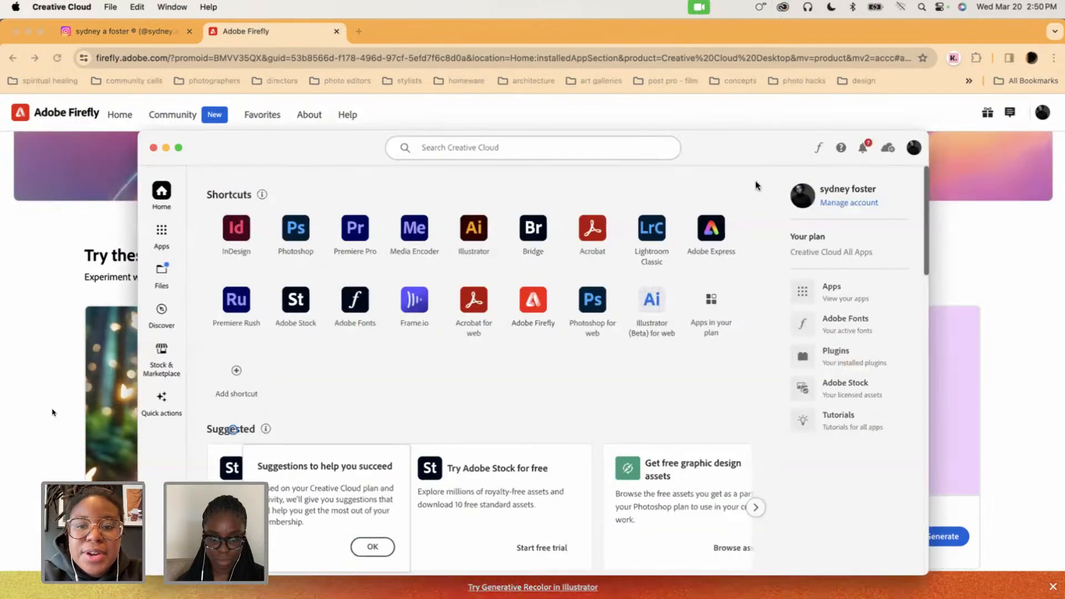
left_click(983, 241)
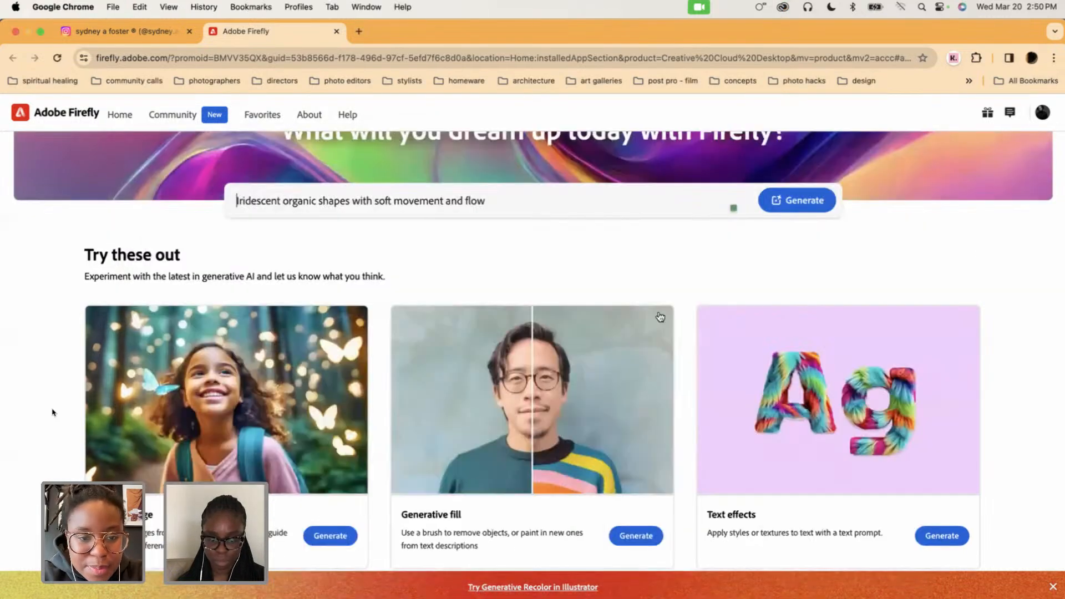
Replace the sample prompt with "sunflower on a solid background" and generate the images
key("super+a")
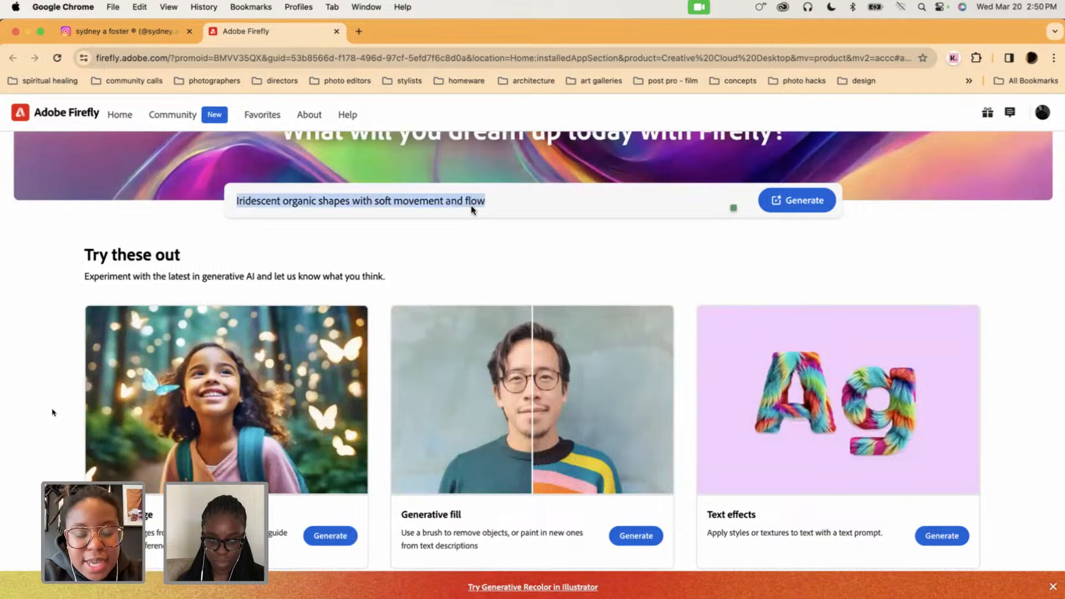
type("sunflowers on a so")
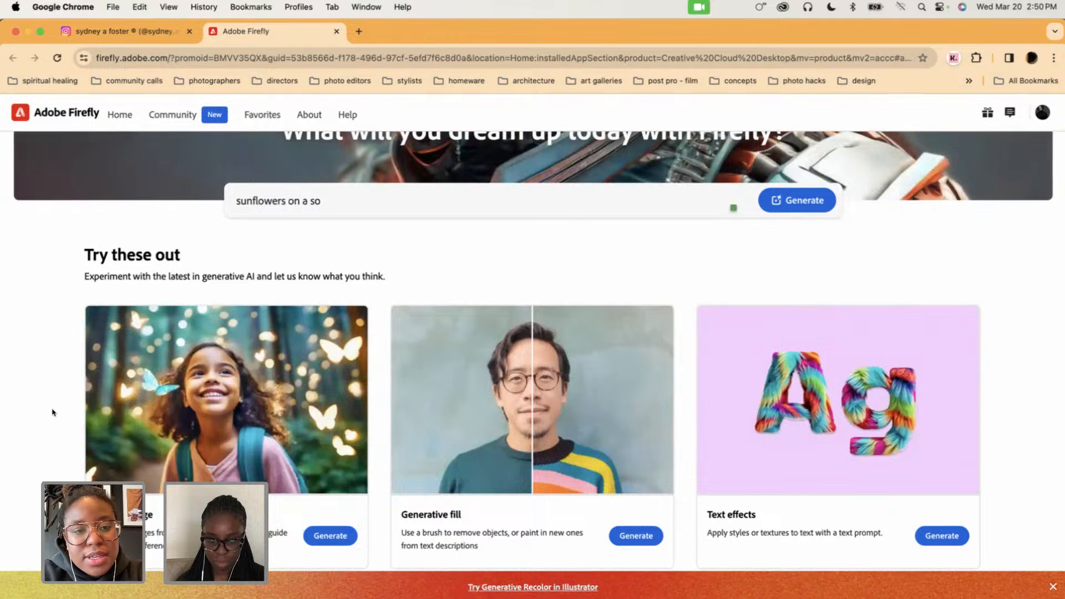
key("BackSpace")
key("BackSpace")
key("BackSpace")
key("BackSpace")
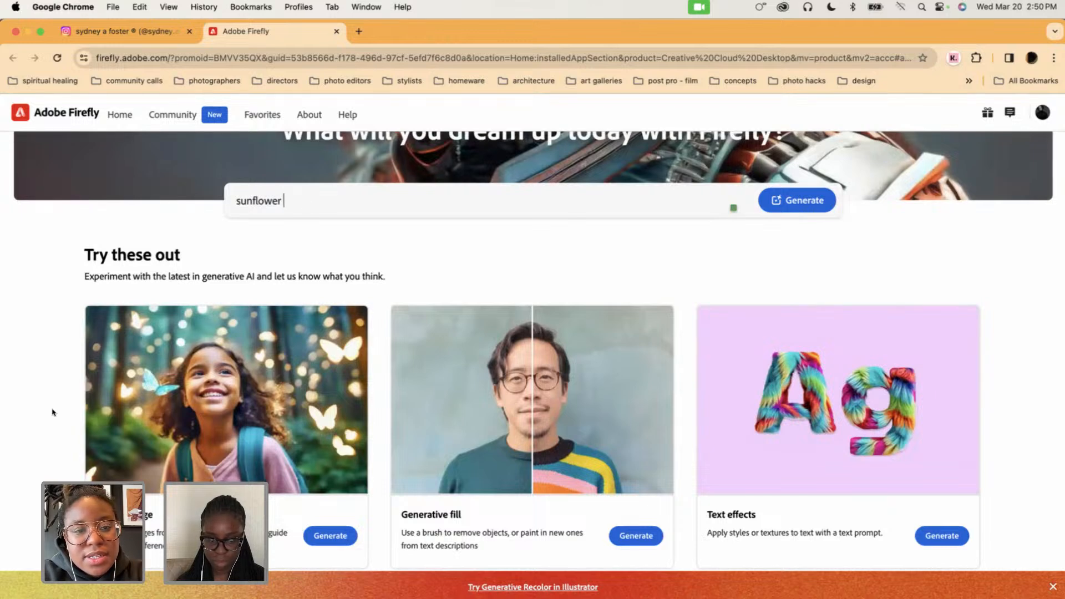
type("id ")
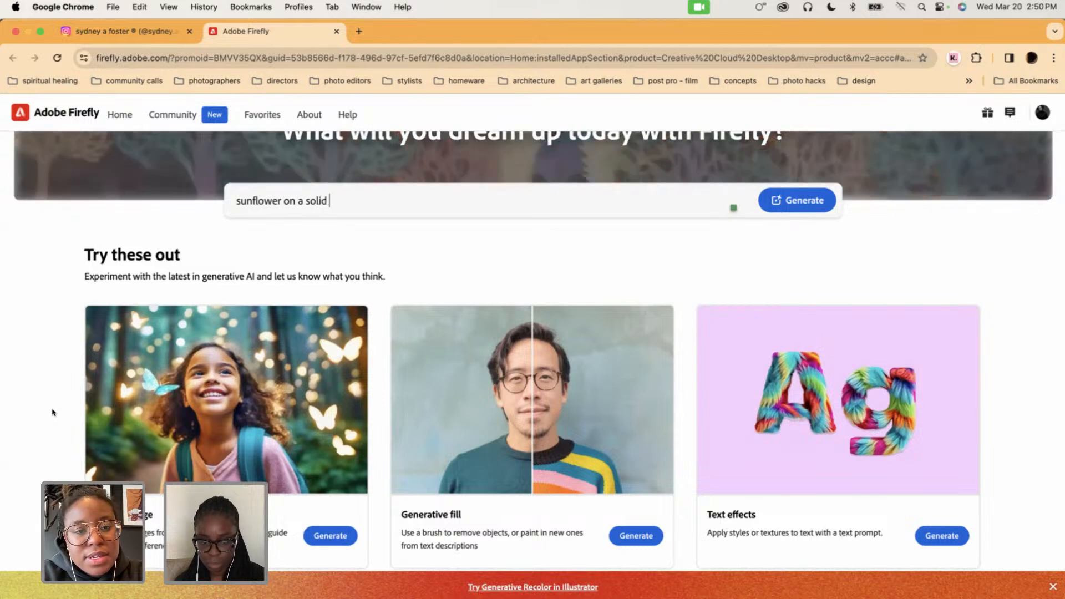
type("background")
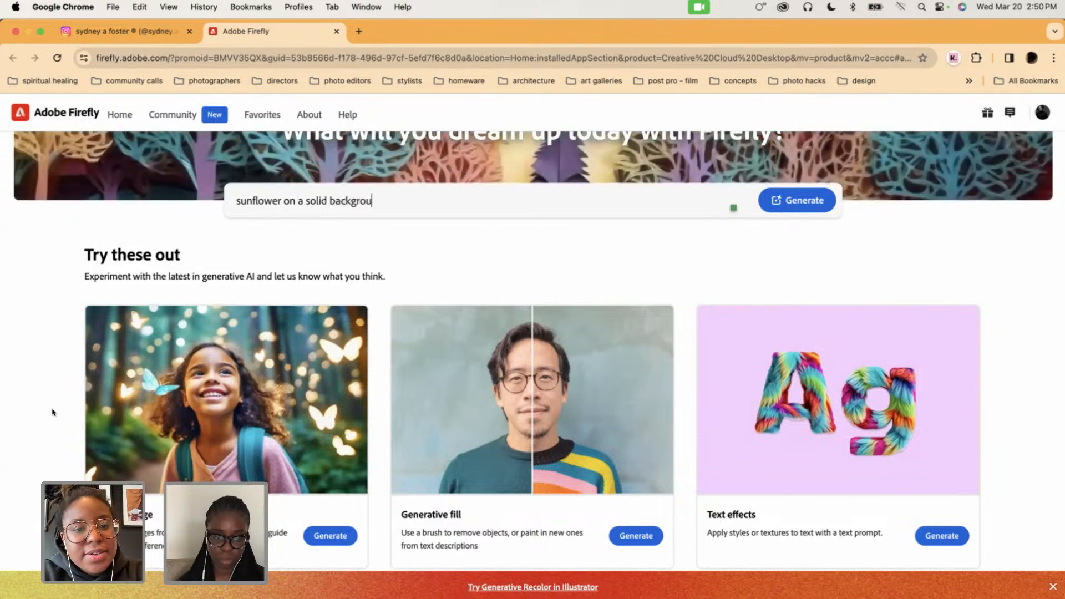
key("Return")
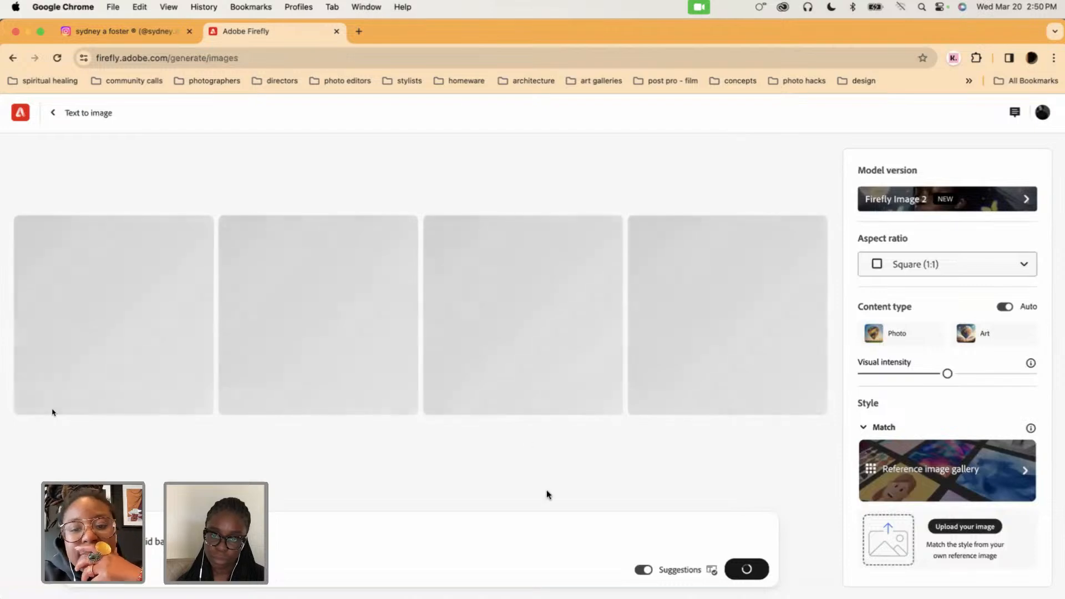
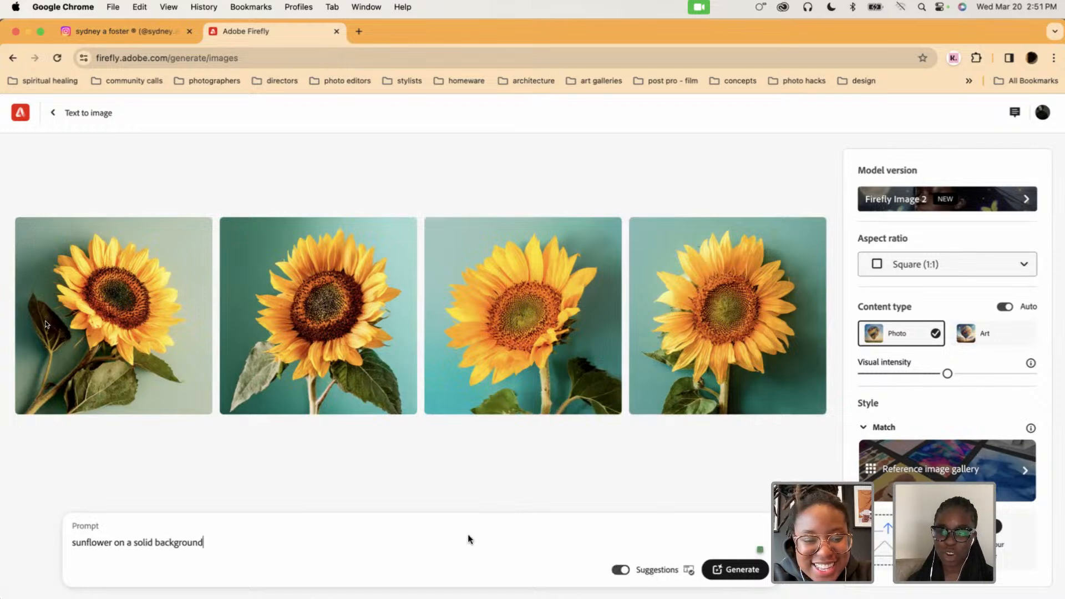
key("Return")
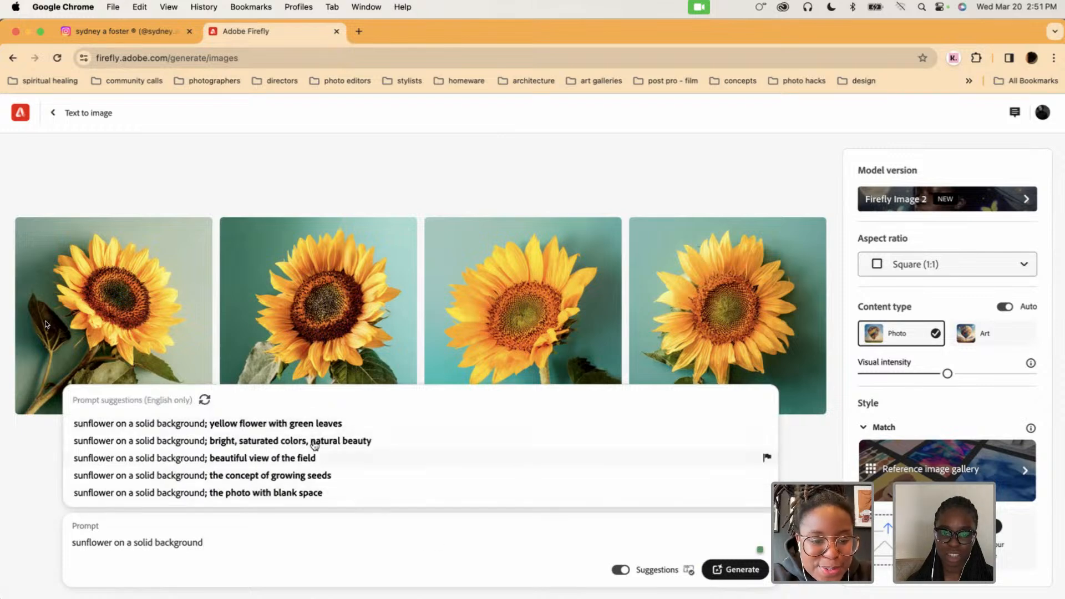
Add the suggestion "the photo with blank space" to the sunflower prompt, generate new images, and switch back to the zine document in Photoshop
left_click(319, 494)
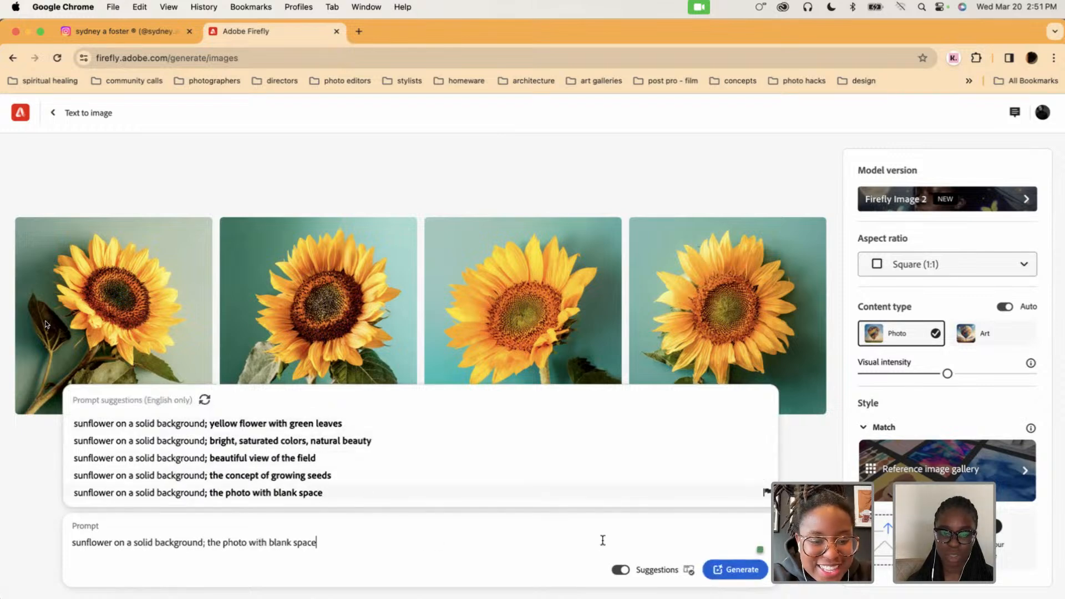
left_click(720, 572)
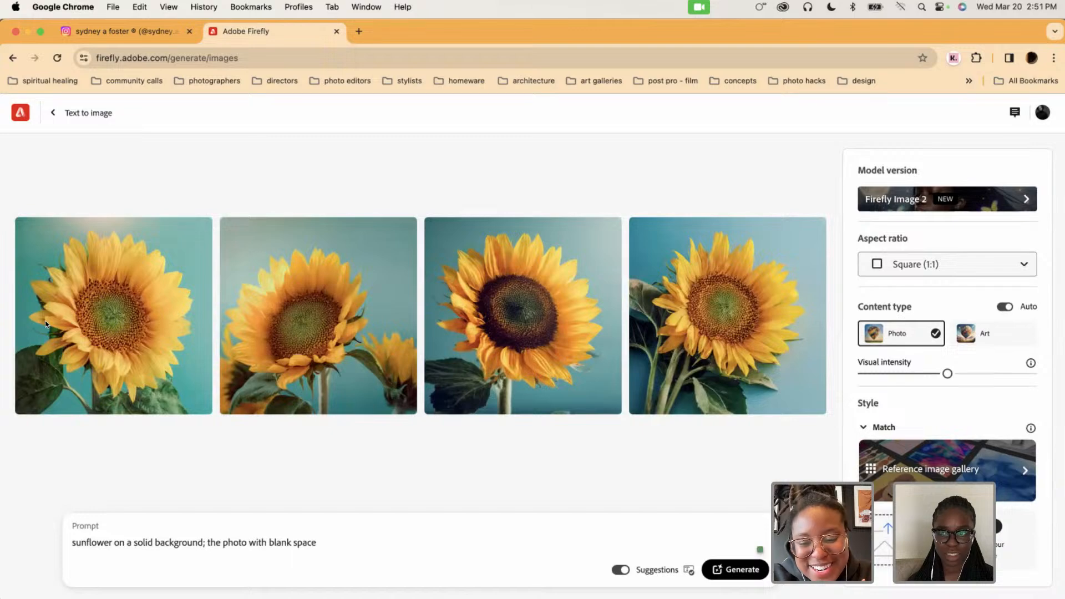
key("F11")
key("F11")
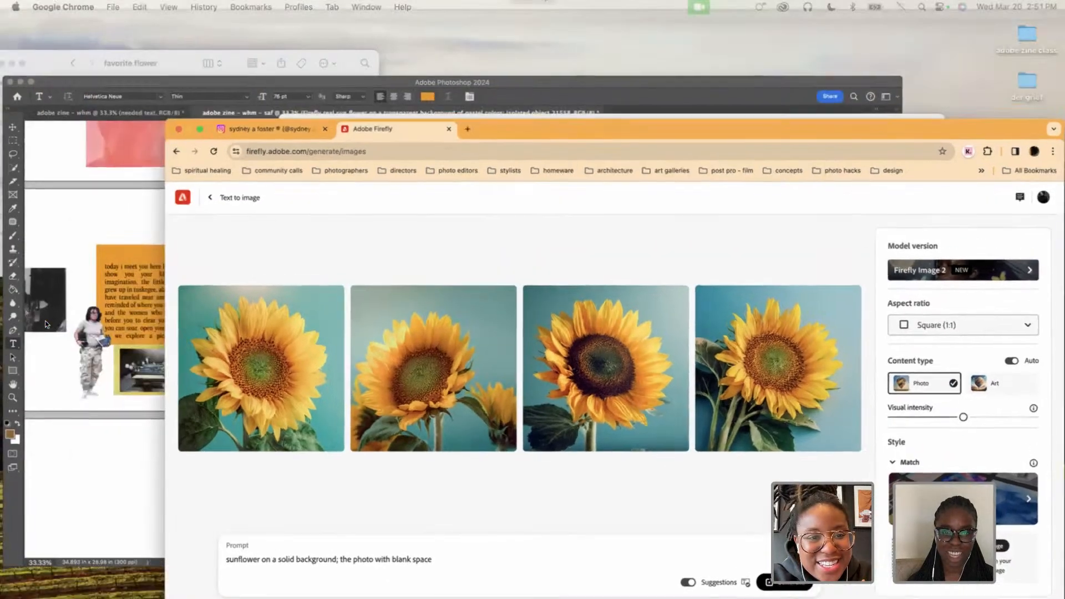
key("ctrl+Up")
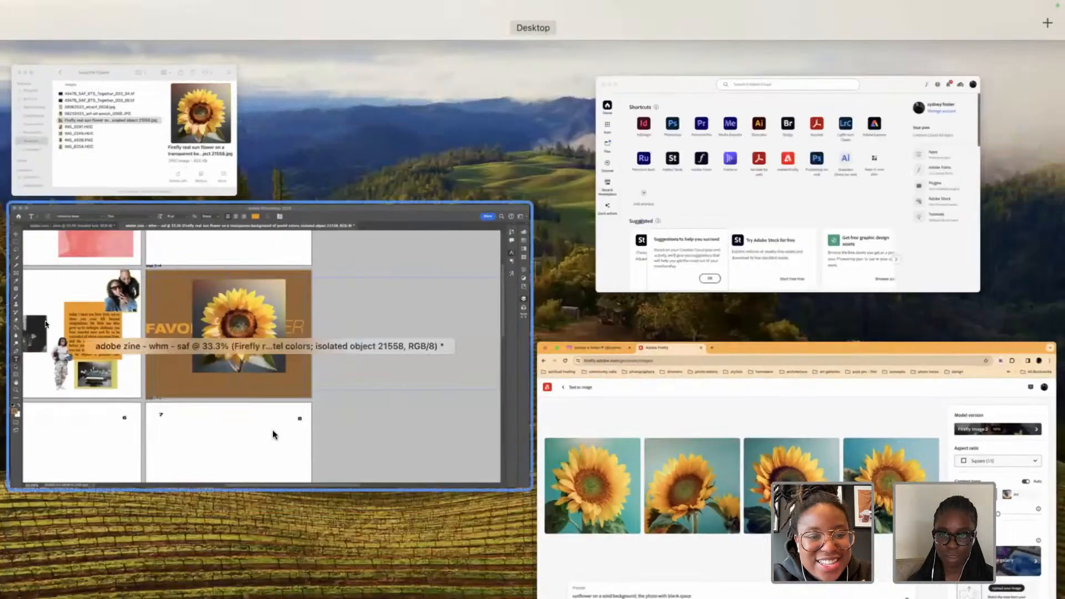
left_click(274, 432)
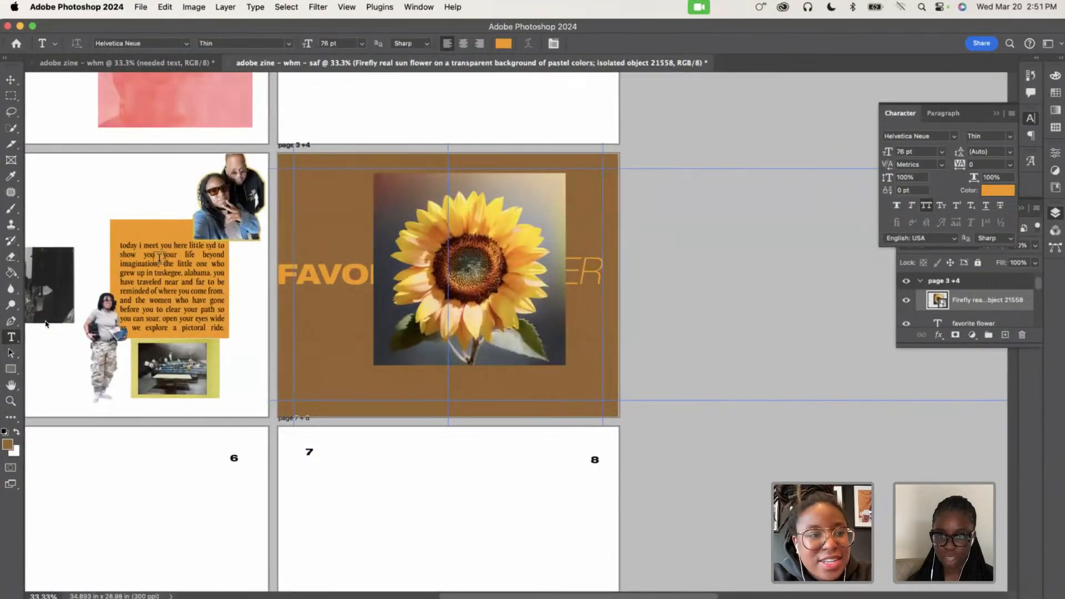
Select the whole background around the sunflower with the Quick Selection tool in add-to-selection mode
left_click(11, 113)
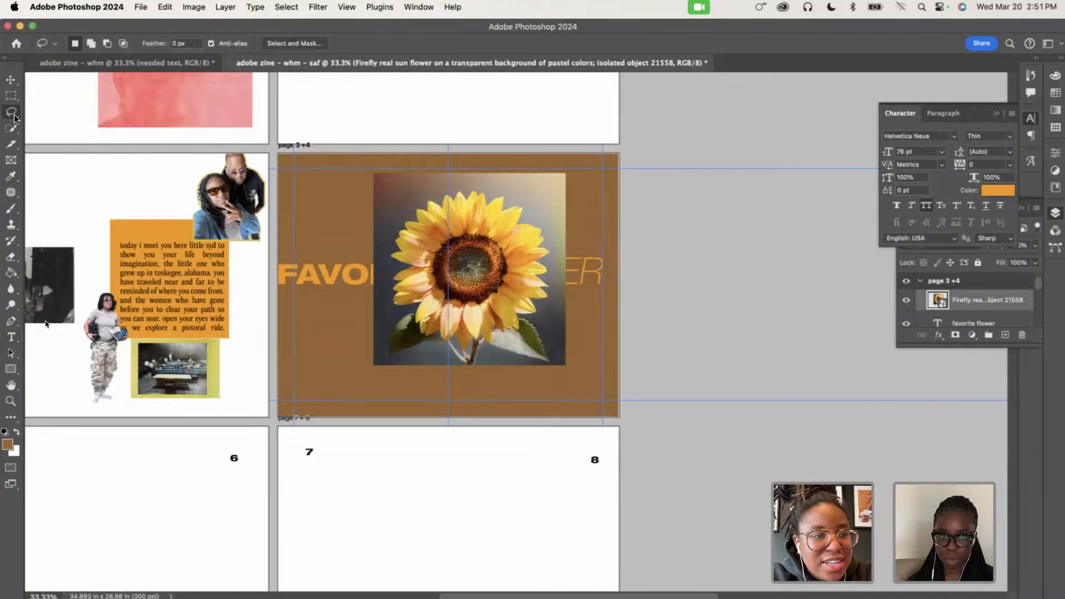
left_click(13, 131)
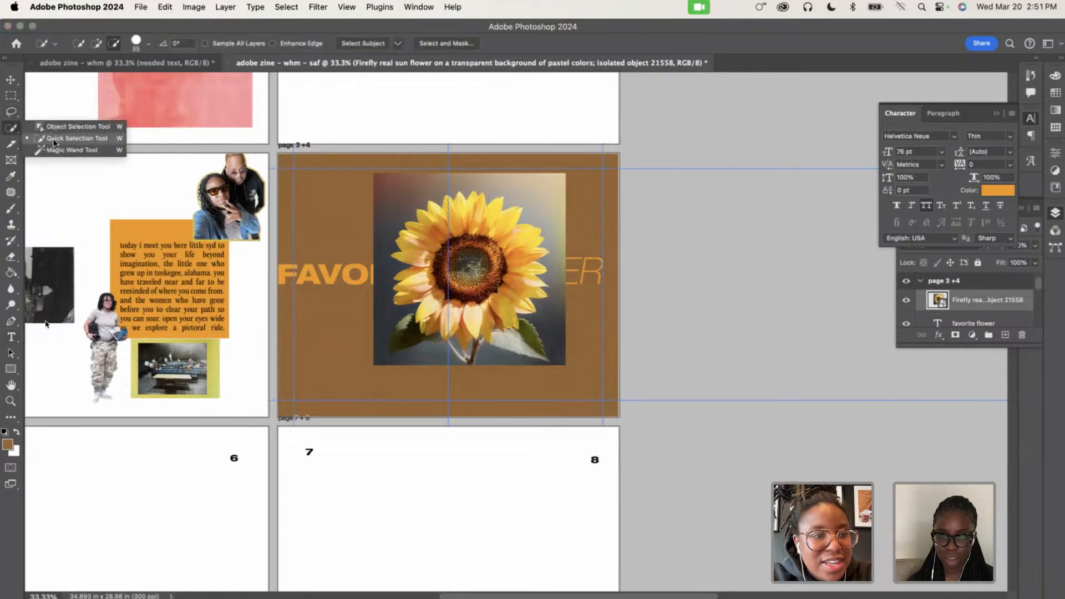
left_click(53, 139)
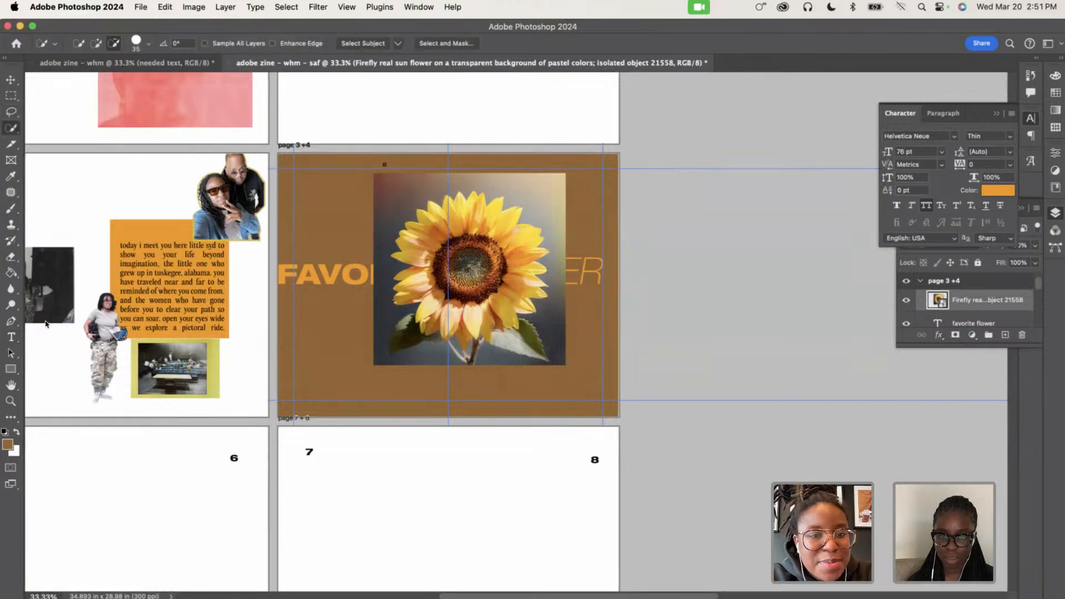
left_click_drag(392, 199, 405, 198)
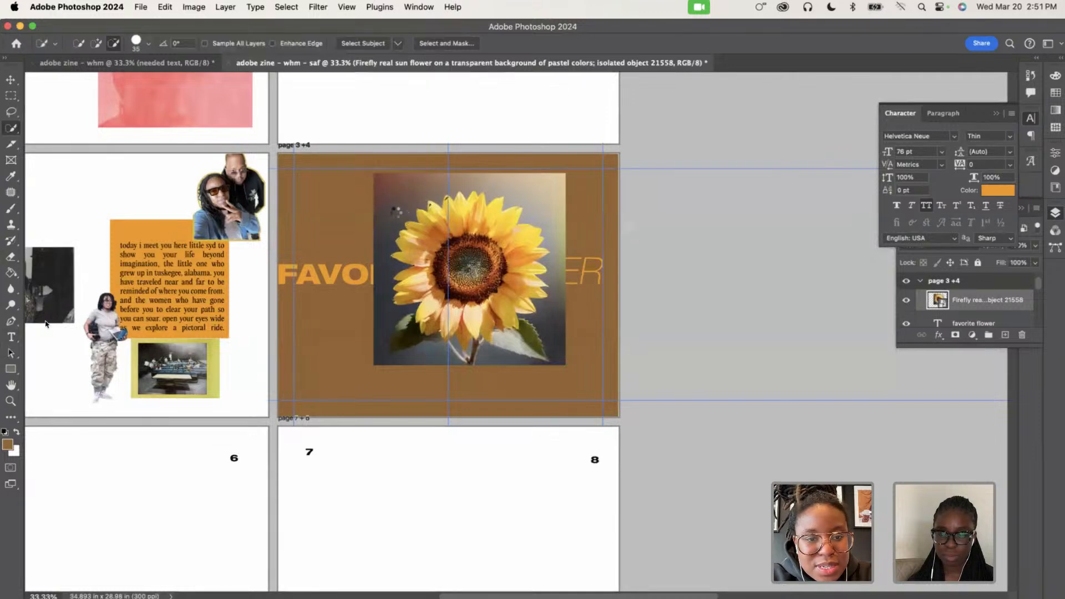
left_click(96, 44)
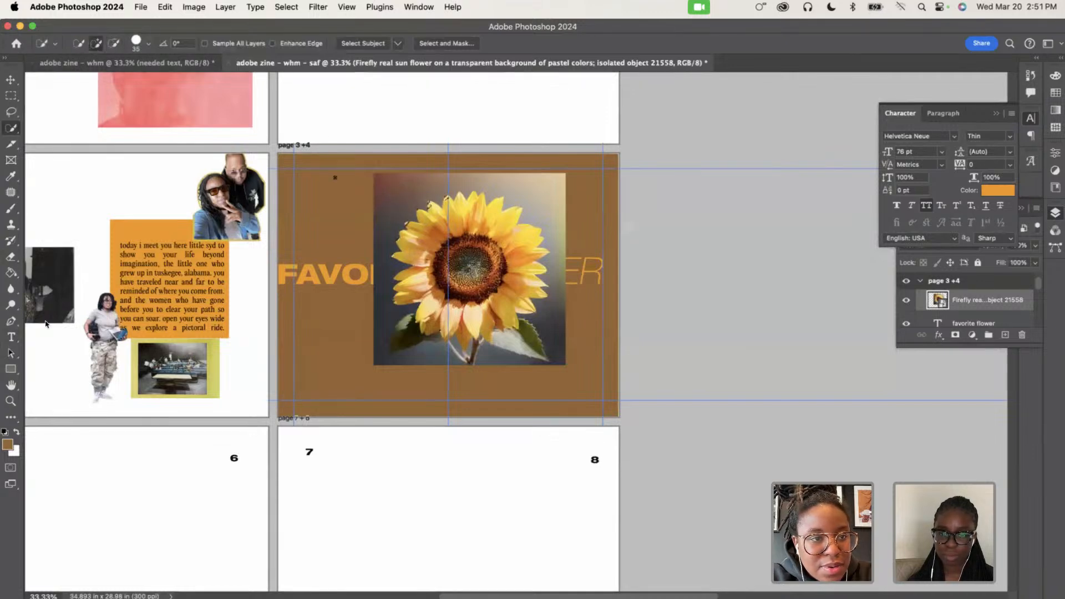
left_click(392, 189)
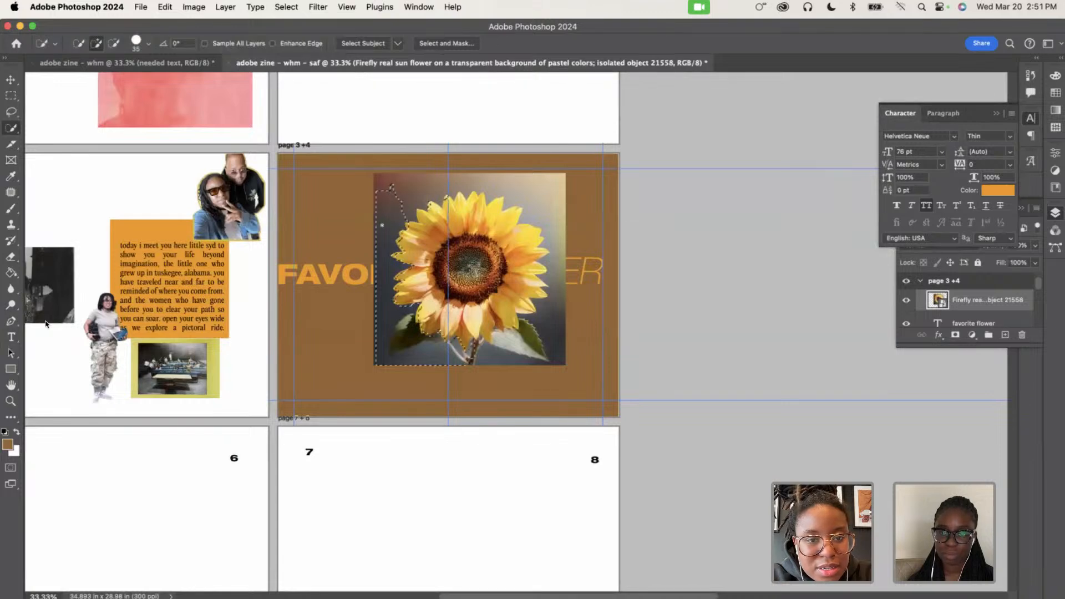
mouse_move(556, 191)
left_mouse_down()
mouse_move(558, 243)
mouse_move(514, 361)
mouse_move(487, 355)
left_mouse_up()
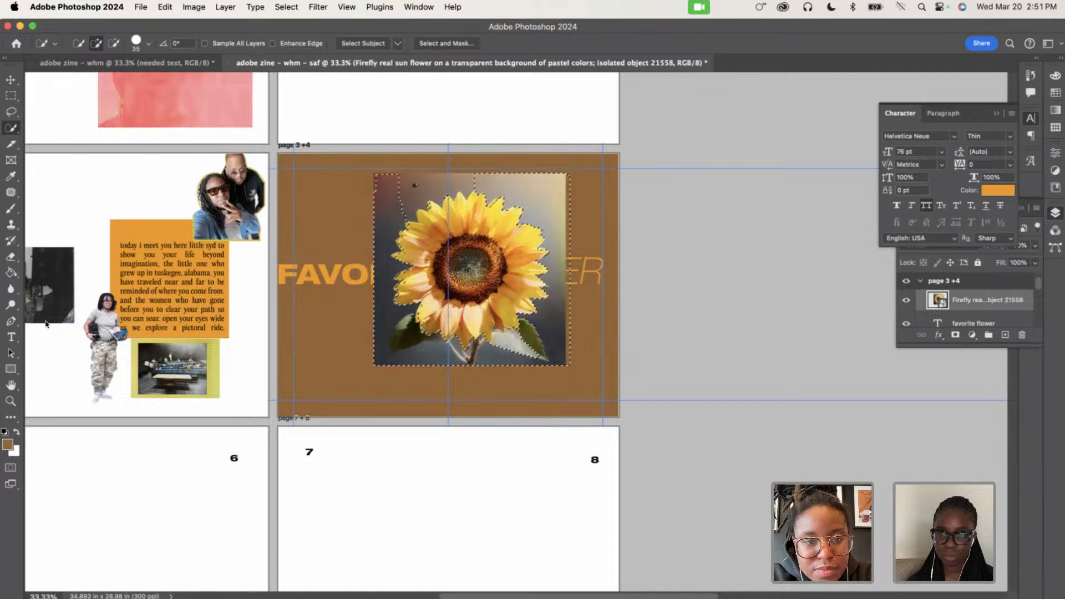
mouse_move(411, 185)
left_mouse_down()
mouse_move(396, 192)
mouse_move(395, 212)
mouse_move(410, 204)
left_mouse_up()
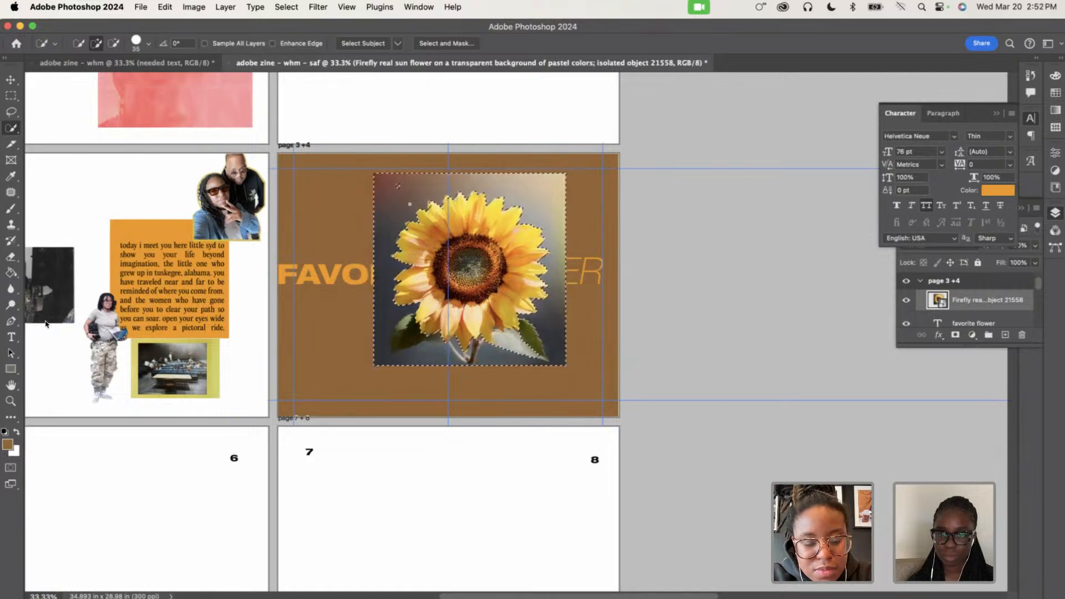
Hide the guides and try to delete the selected background from the sunflower smart object
key("super+semicolon")
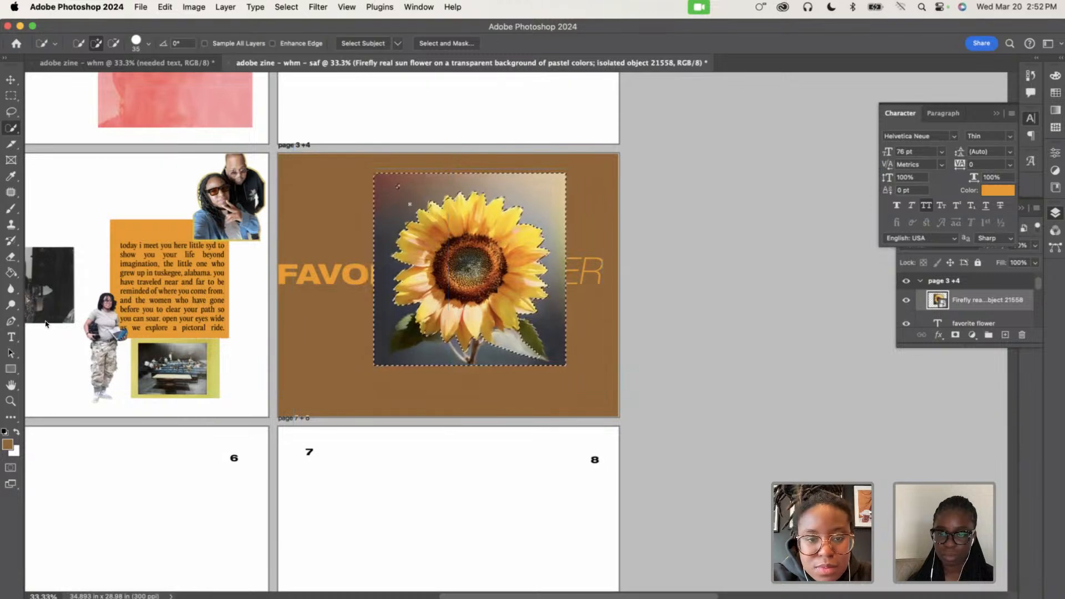
key("Delete")
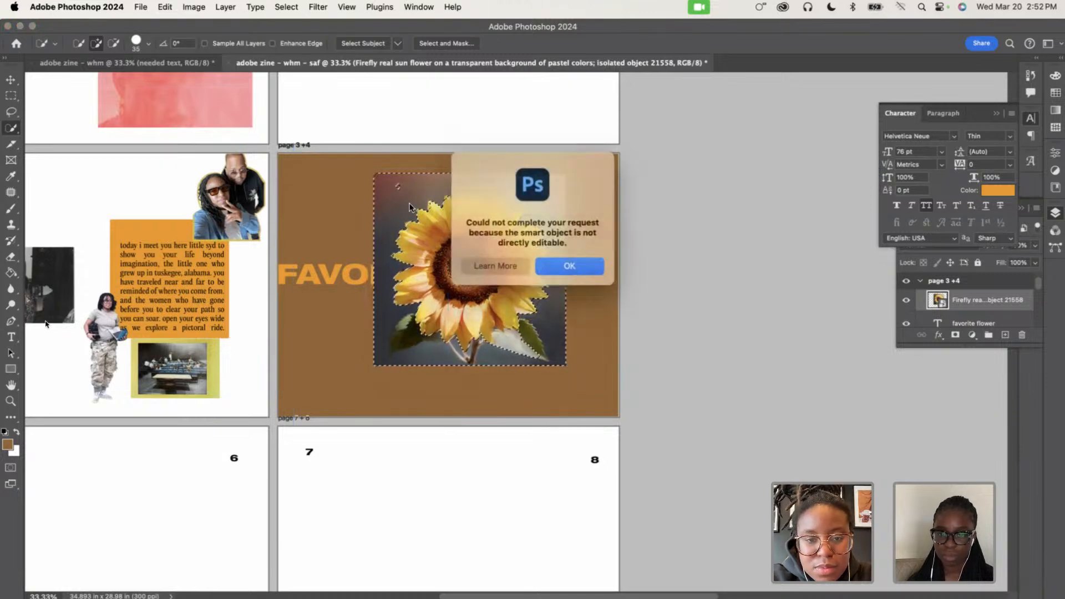
left_click(559, 259)
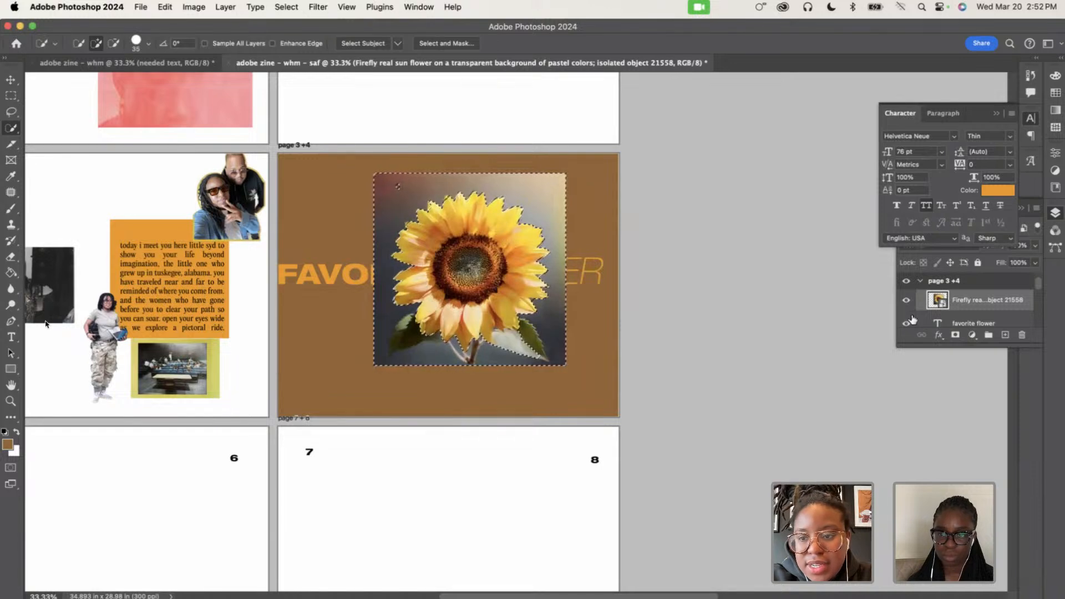
Rasterize the Firefly sunflower layer, delete the selected background, and deselect
right_click(987, 300)
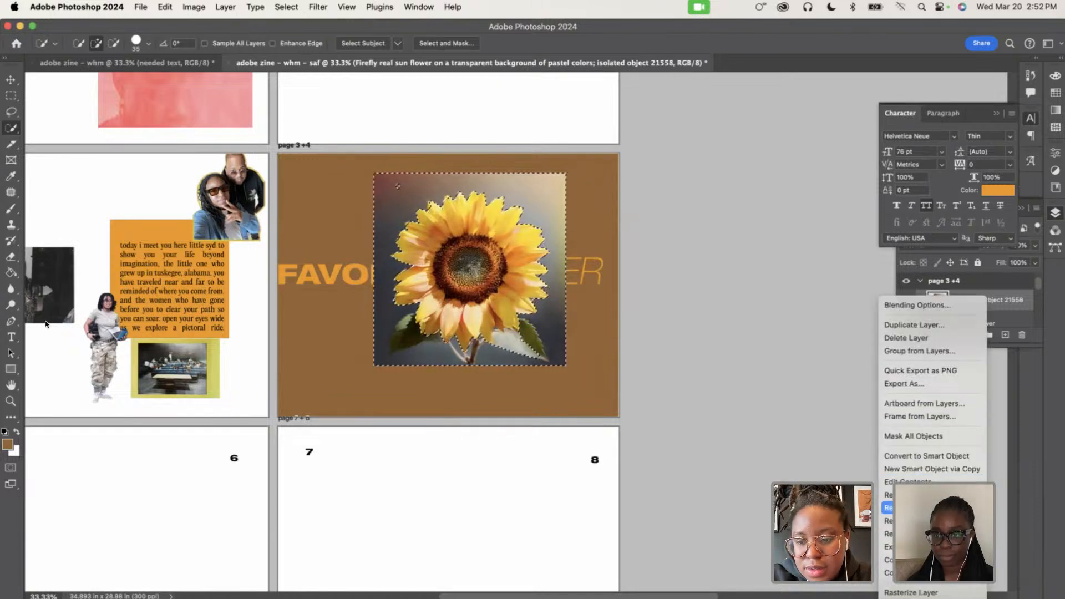
left_click(927, 593)
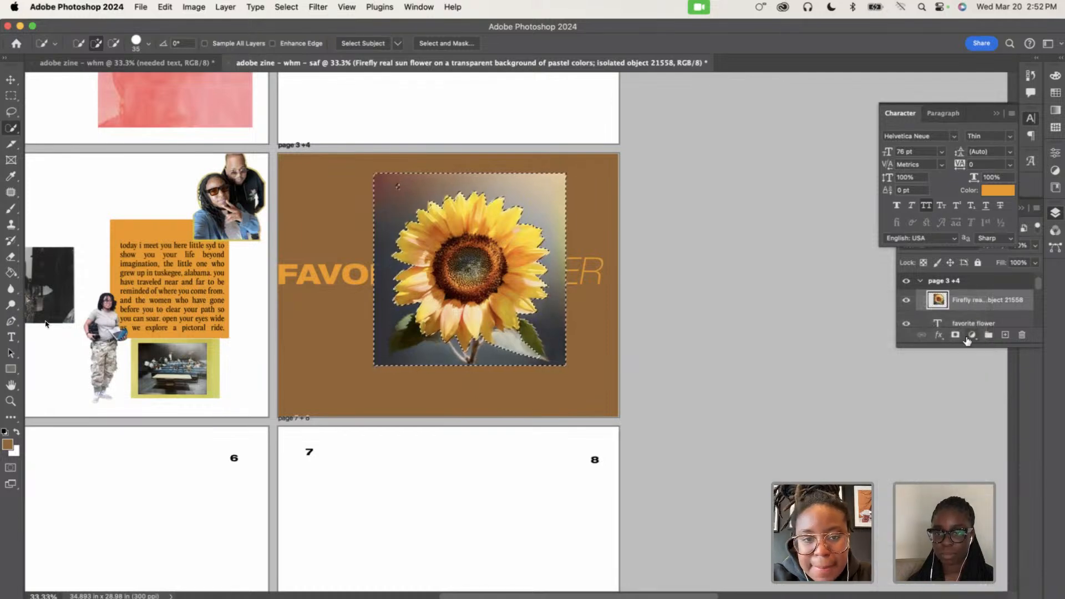
left_click(976, 302)
key("BackSpace")
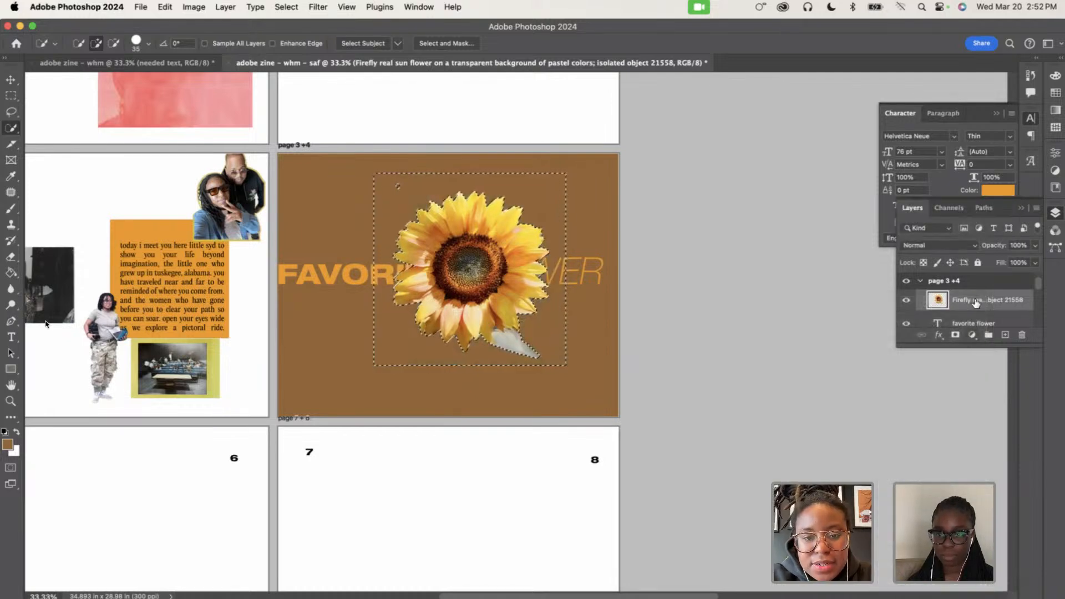
key("super+d")
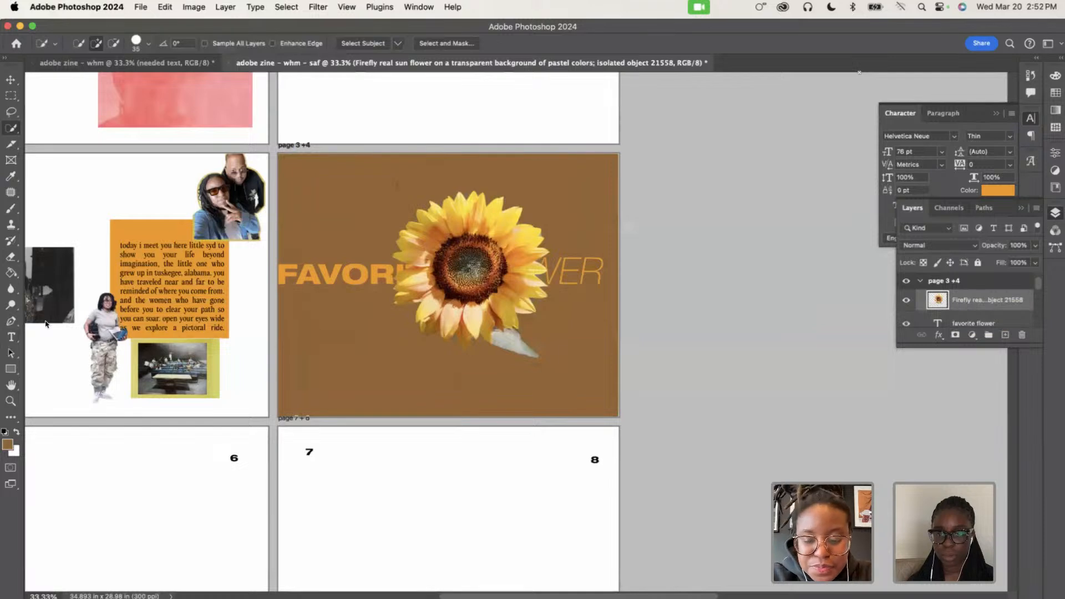
key("super+minus")
key("super+plus")
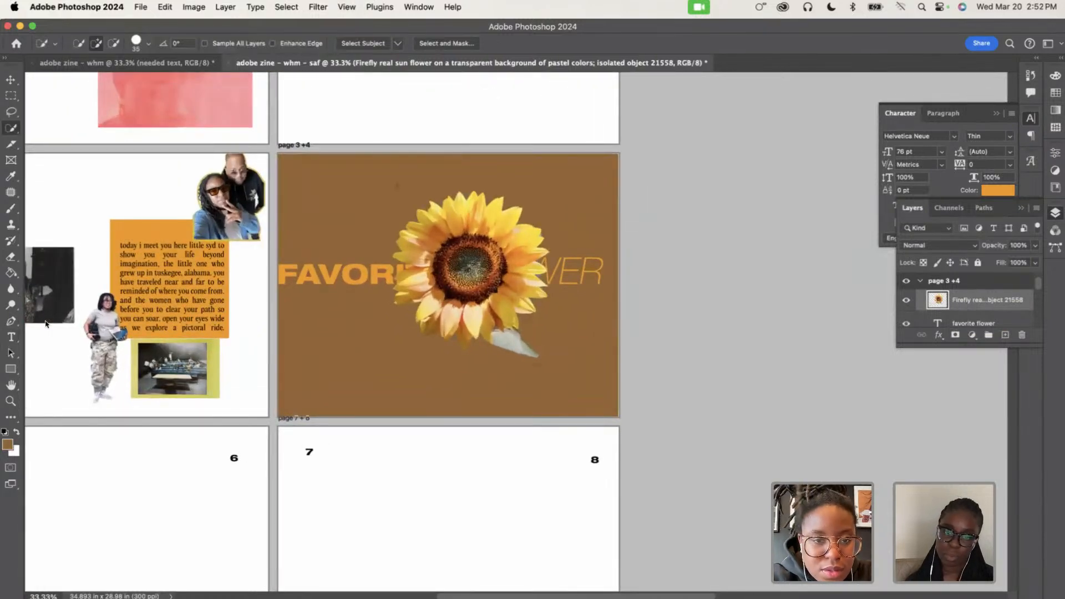
Clear the leftover pixels beside the sunflower's left edge using a tall rectangular marquee selection, and deselect
left_click(11, 97)
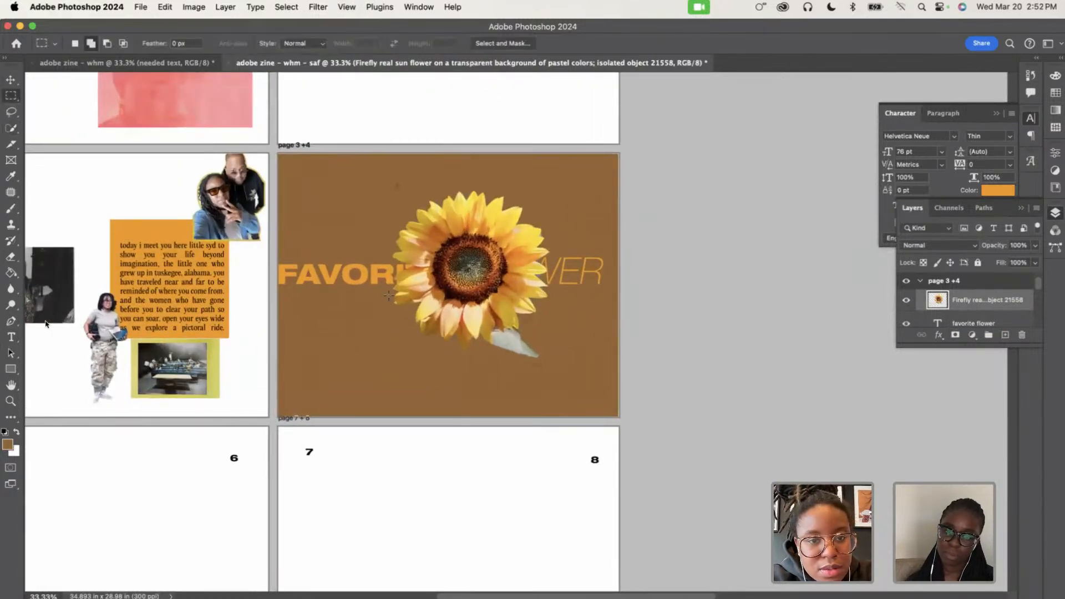
left_click_drag(333, 157, 396, 469)
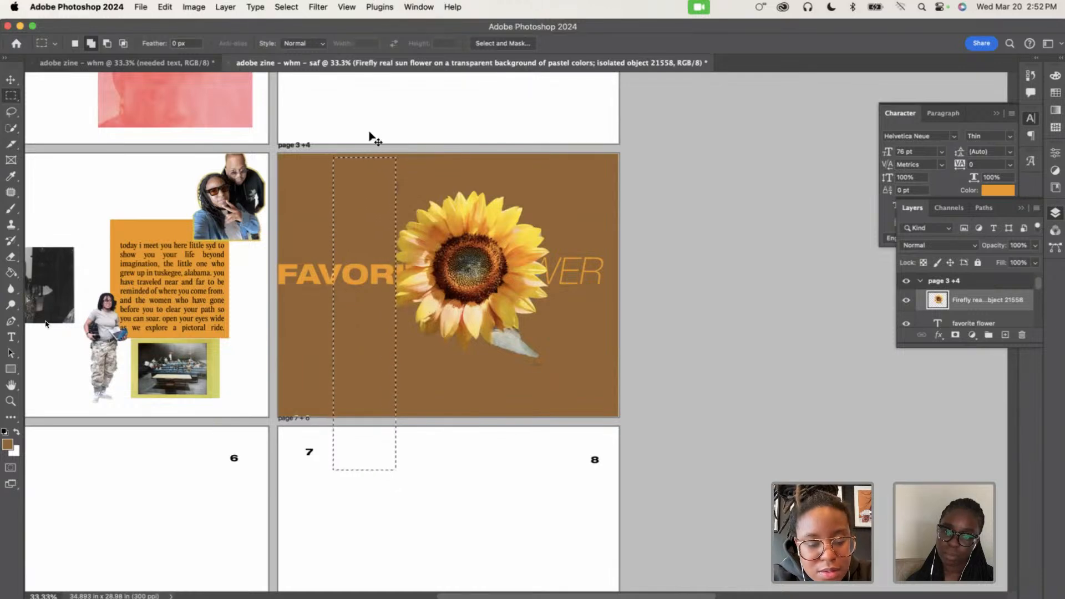
left_click(371, 135)
left_click_drag(341, 134, 411, 202)
left_click(411, 202)
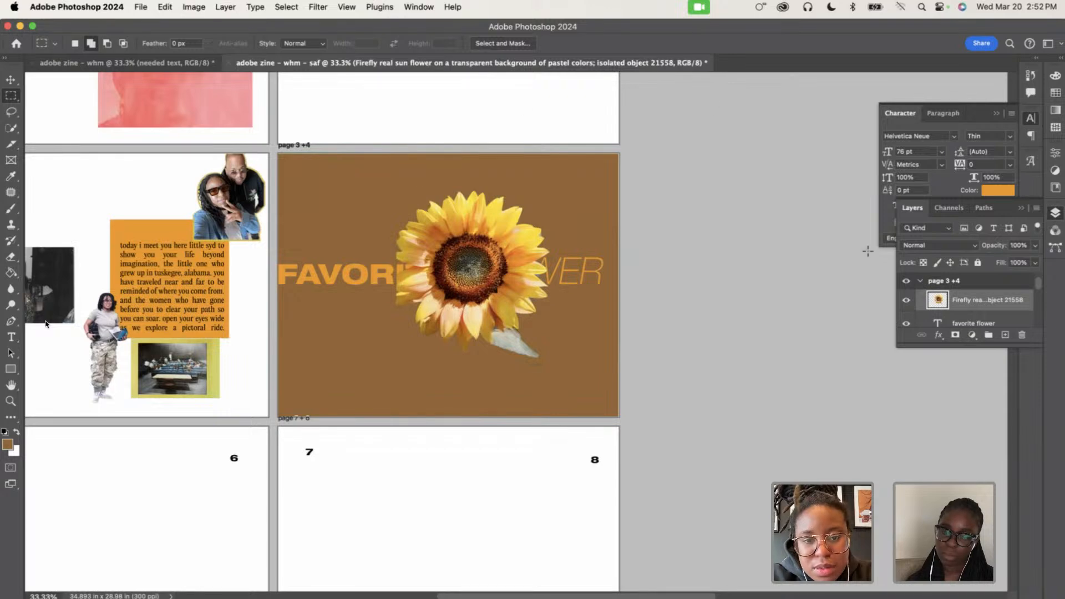
Scale the sunflower cutout down slightly and move it left over the word FAVORITE
key("super+t")
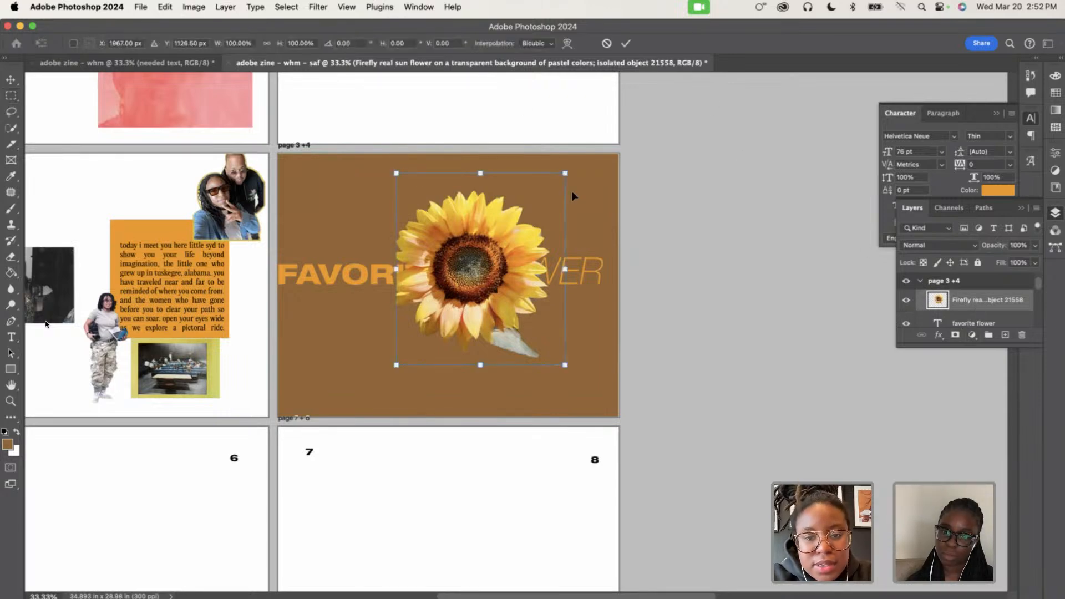
left_click_drag(495, 197, 412, 208)
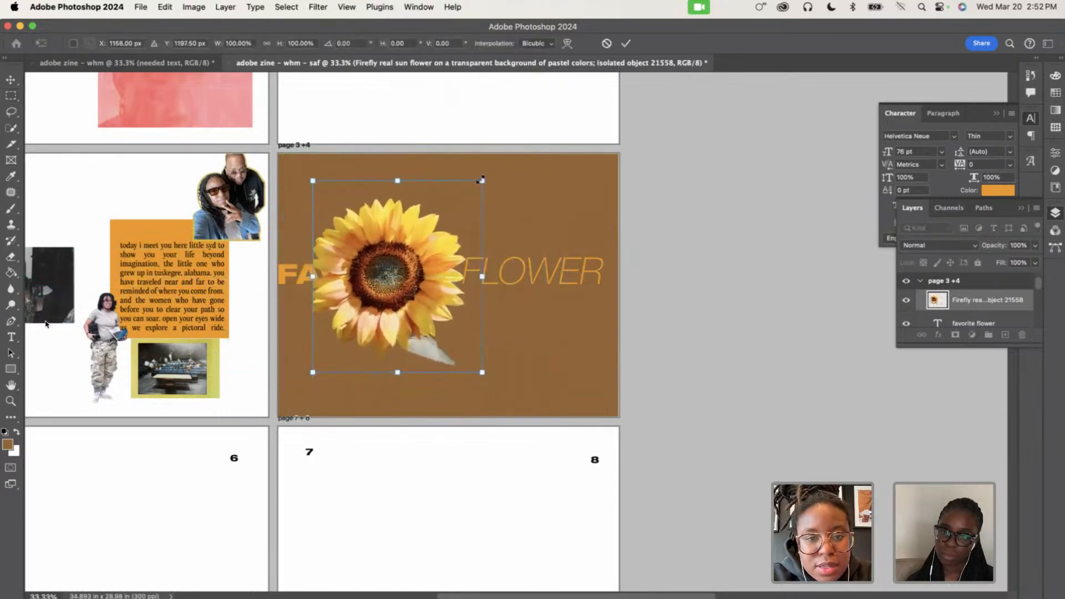
left_click_drag(482, 180, 461, 201)
left_click_drag(420, 270, 428, 239)
key("Return")
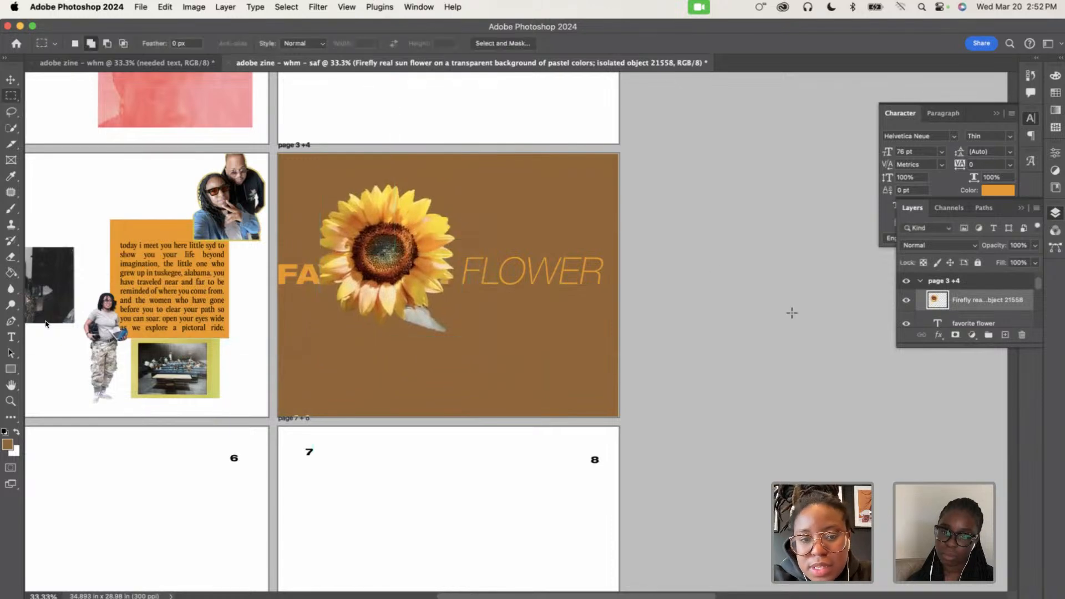
Reorder the sunflower layer beneath the favorite flower text and move the flower down so the heading crosses its upper petals
mouse_move(973, 302)
left_mouse_down()
mouse_move(966, 328)
mouse_move(958, 309)
left_mouse_up()
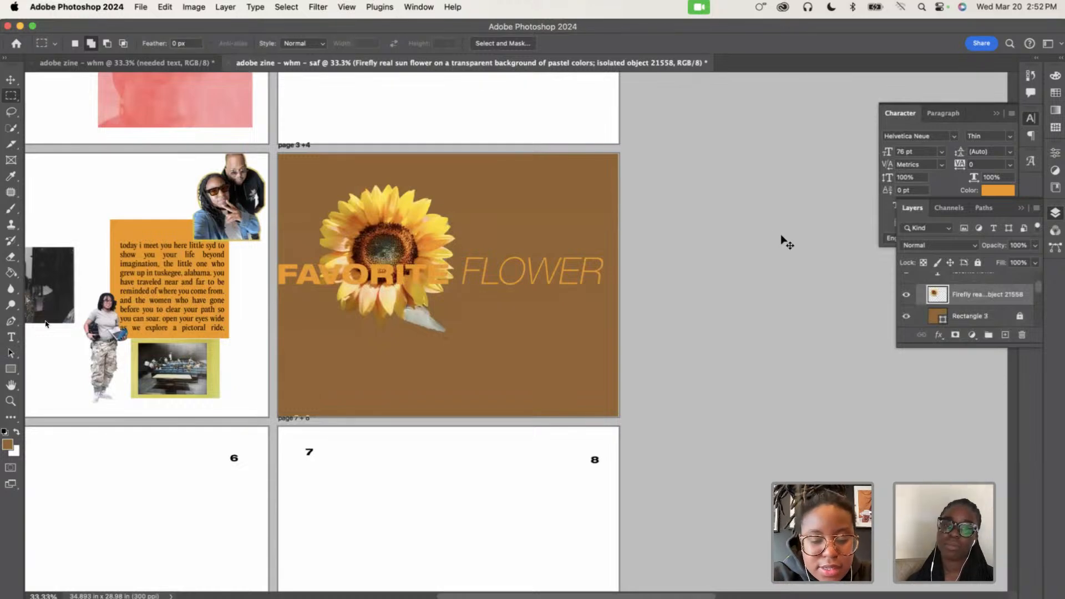
key("ctrl+t")
left_click_drag(362, 232, 380, 286)
key("Return")
key("m")
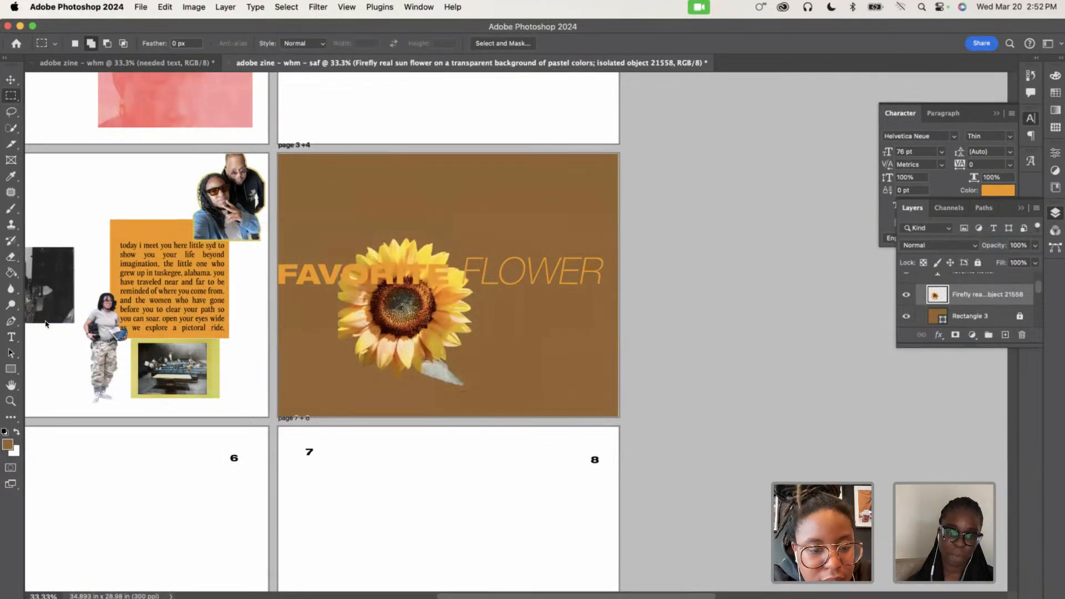
Switch to Finder, preview the favorite flower images, and place 08062023_elcsof_0028.jpg onto the page 3 +4 spread
key("super+Tab")
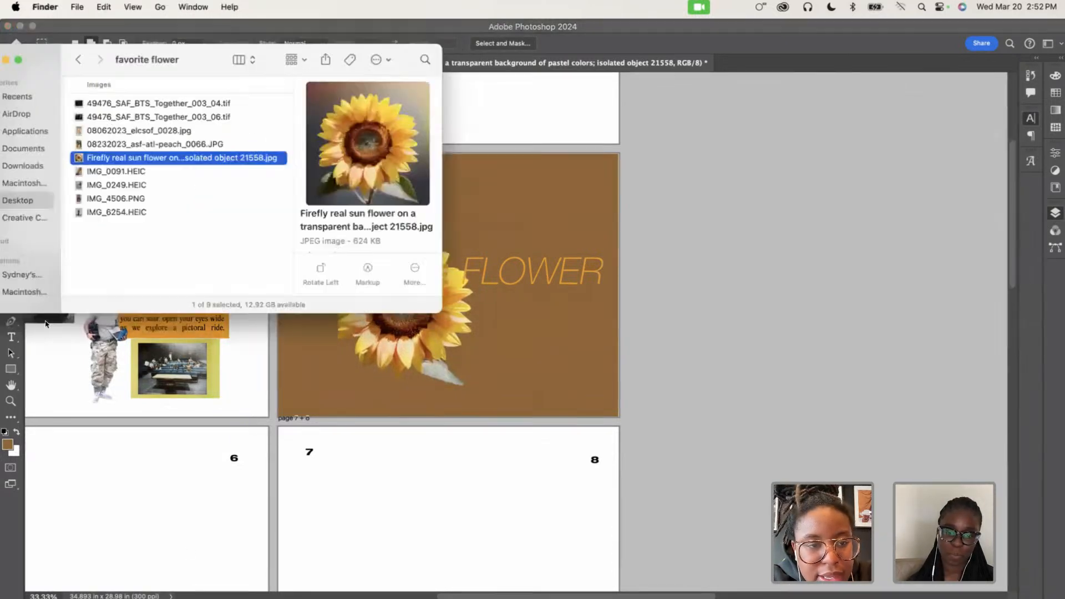
left_click(119, 130)
left_click(135, 104)
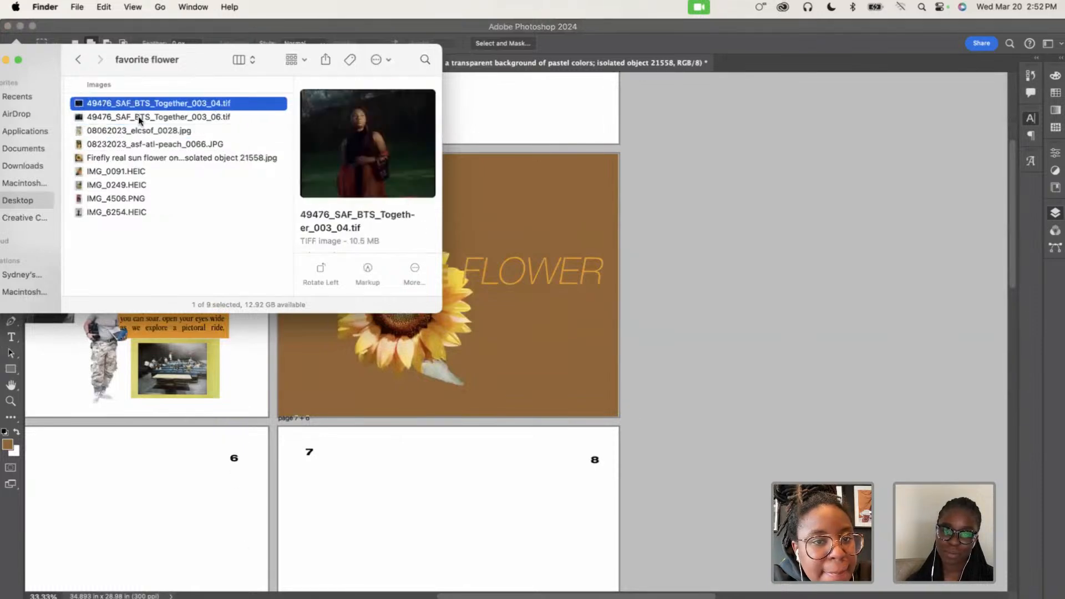
left_click(139, 117)
left_click(138, 131)
left_click_drag(139, 131, 515, 207)
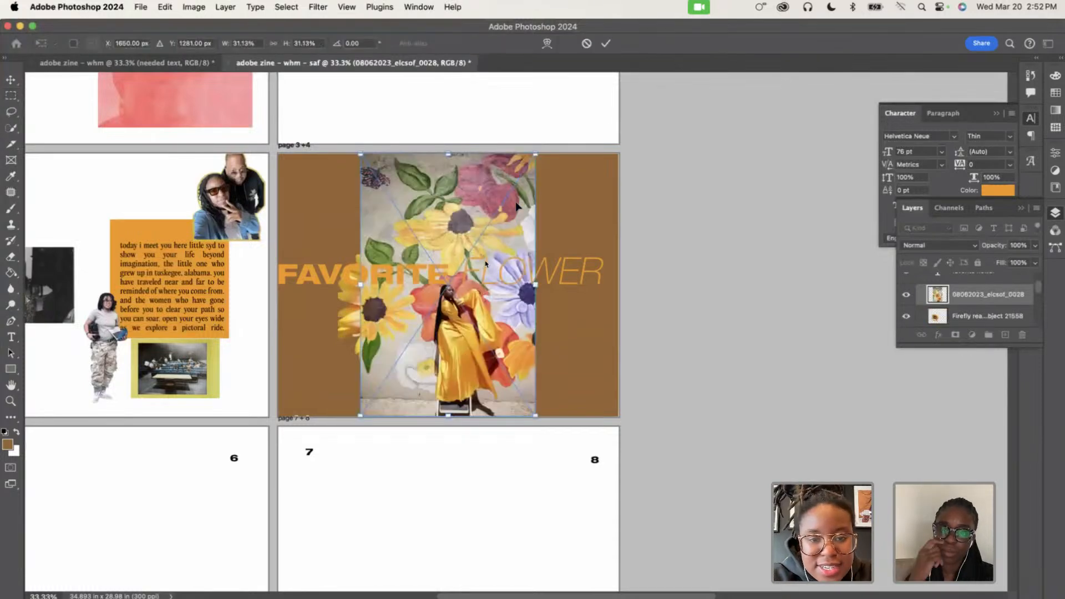
Scale the placed floral mural photo down to about 13% and position it below the word FLOWER
left_click_drag(358, 150, 524, 319)
key("Return")
key("super+t")
key("Return")
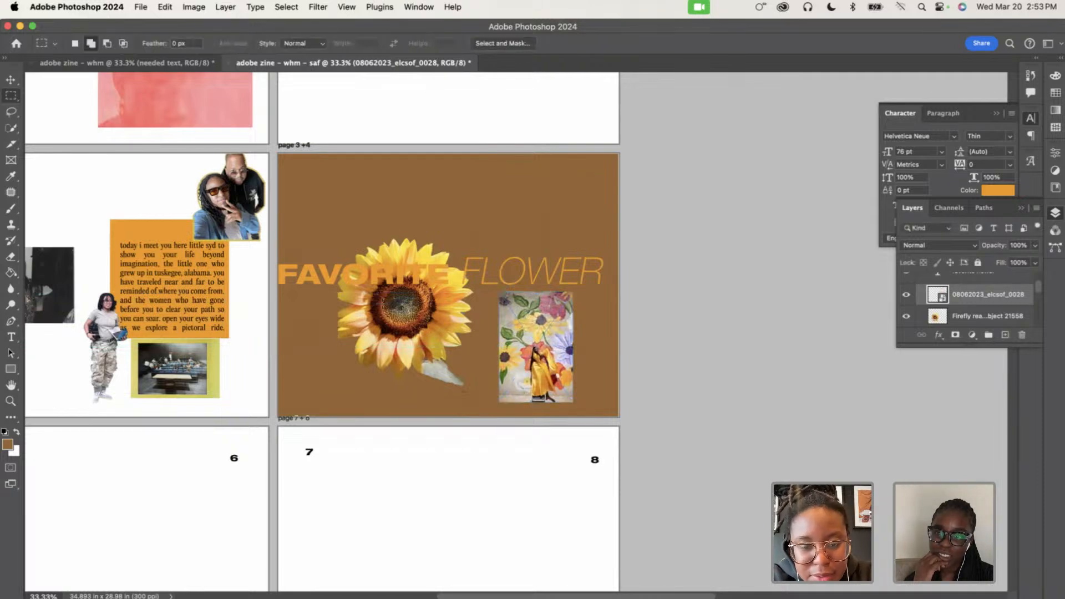
Move the floral mural photo below the word FAVORITE, beside the sunflower, and keep it scaled to about 13%
key("super+t")
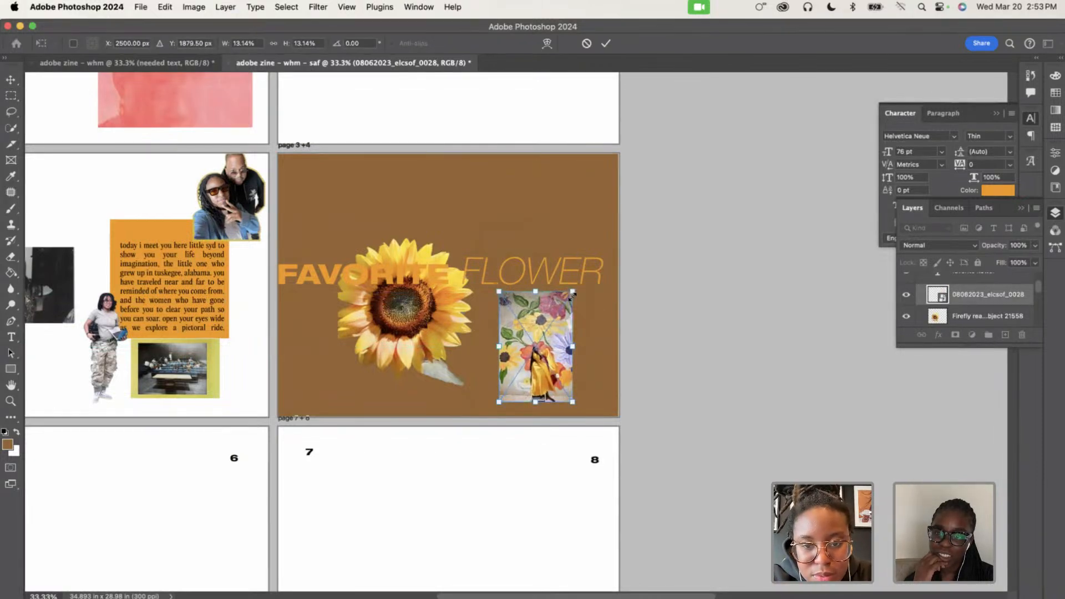
mouse_move(572, 292)
left_mouse_down()
mouse_move(608, 249)
mouse_move(574, 289)
left_mouse_up()
left_click_drag(591, 411, 589, 422)
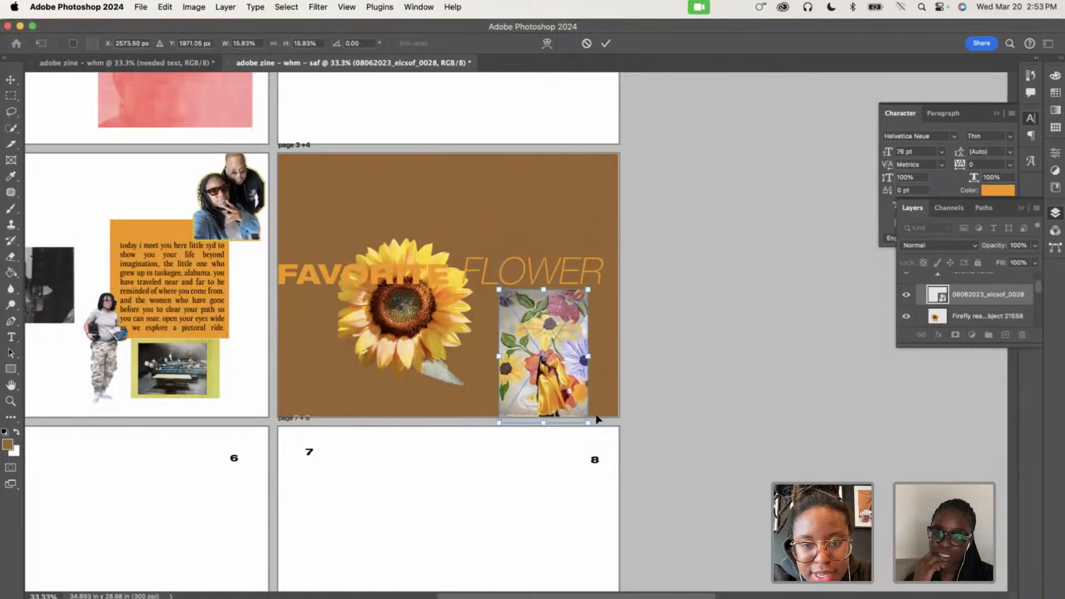
left_click_drag(571, 378, 341, 395)
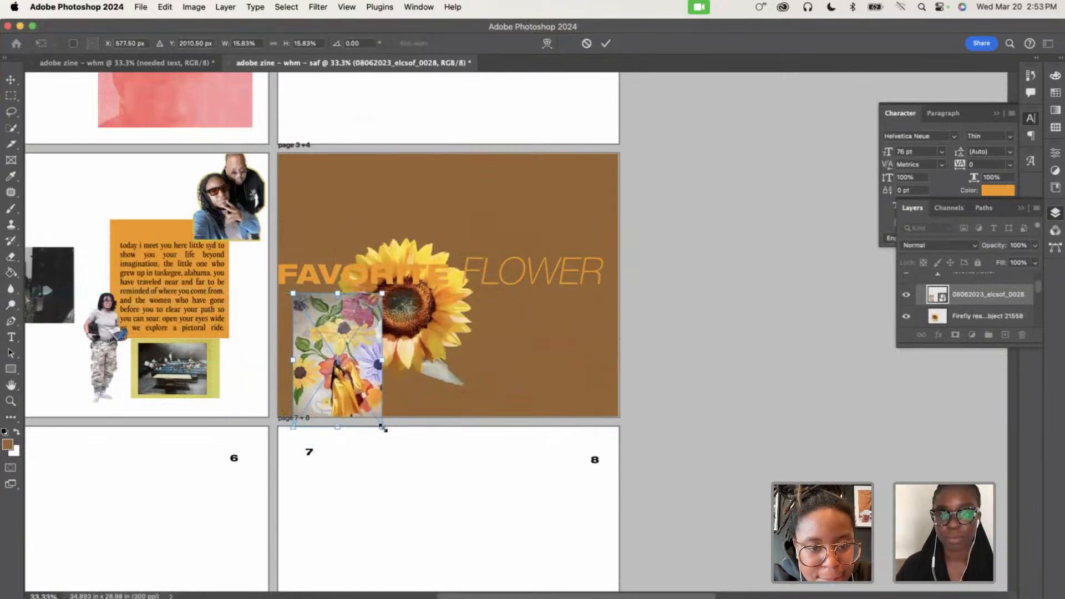
left_click_drag(381, 427, 369, 404)
left_click_drag(354, 367, 349, 373)
key("Return")
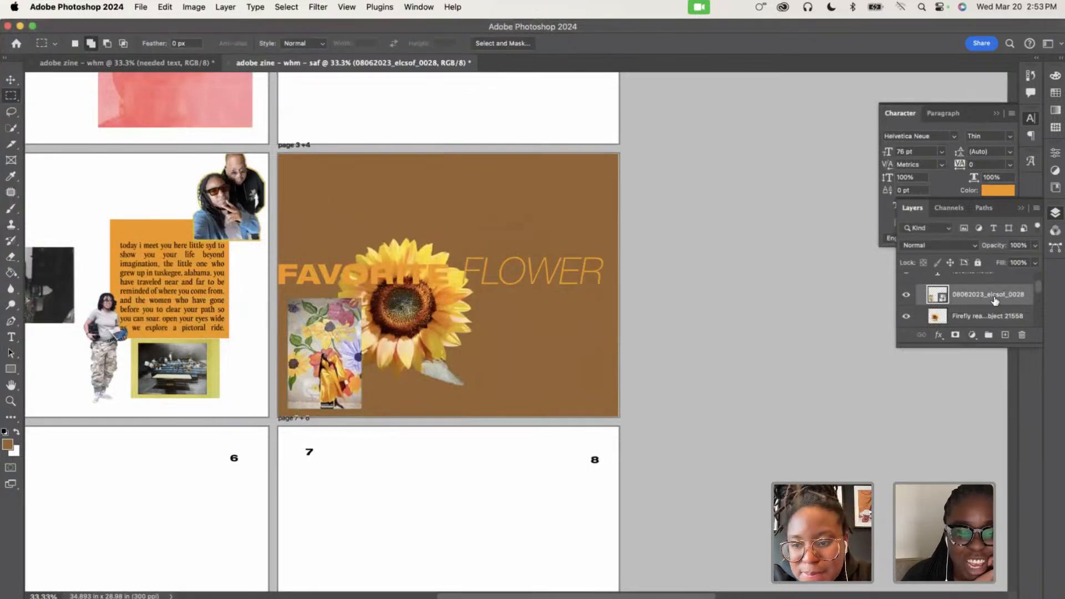
Reorder the floral mural photo layer beneath the sunflower and move the photo below the word FLOWER
left_click_drag(995, 300, 972, 298)
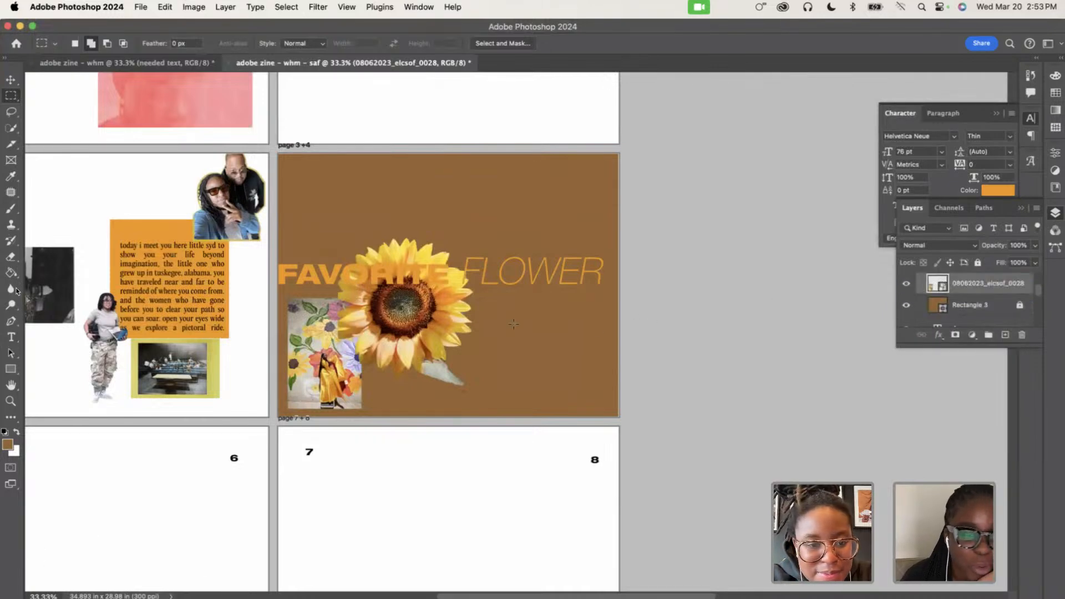
key("super+t")
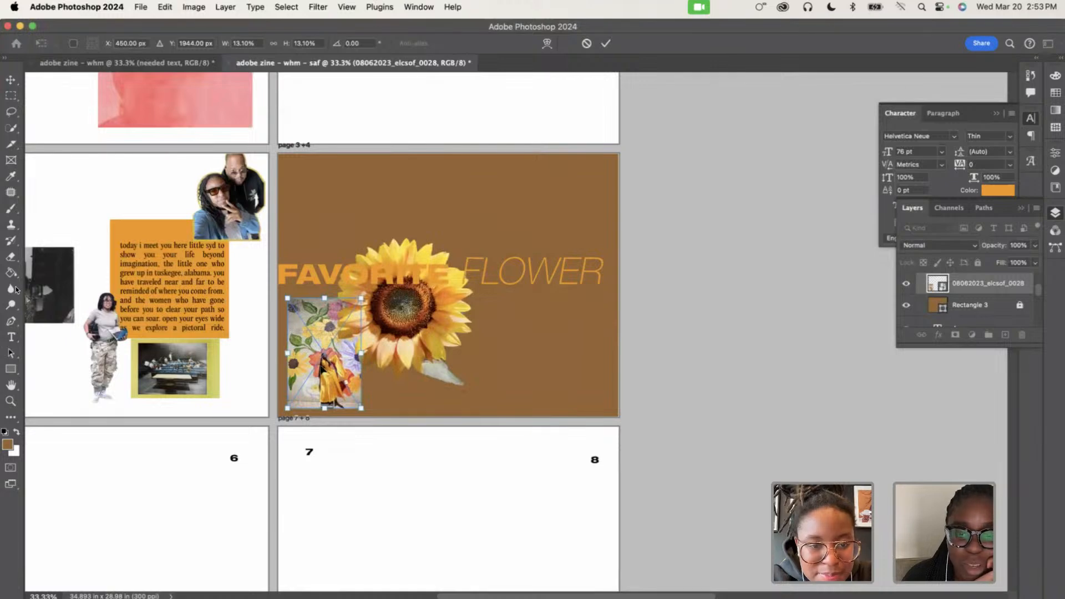
left_click_drag(322, 366, 544, 371)
key("Return")
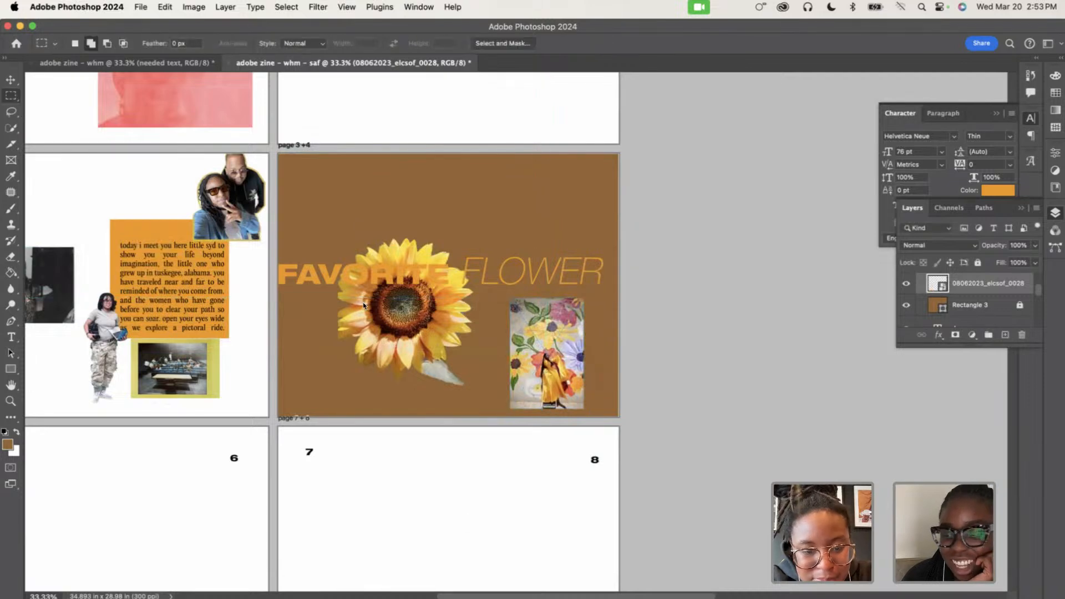
Place 08232023_asf-atl-peach_0066 from Finder, scale it to about 18%, and position it in the upper-left corner of the page 3 +4 spread
key("super+Tab")
left_click_drag(151, 145, 494, 214)
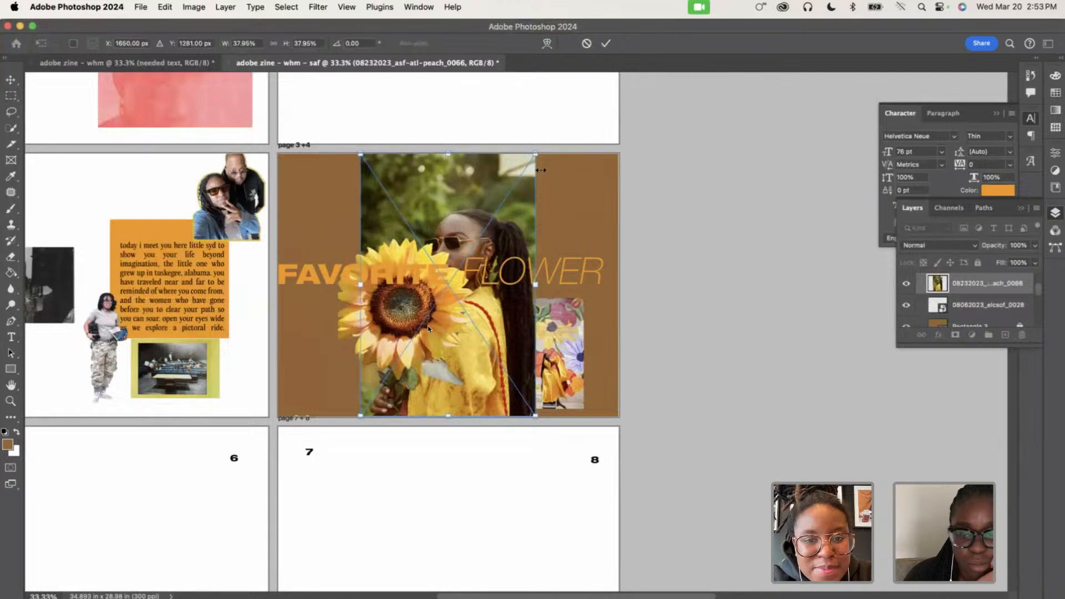
left_click_drag(534, 156, 449, 285)
left_click_drag(416, 405, 340, 279)
key("Return")
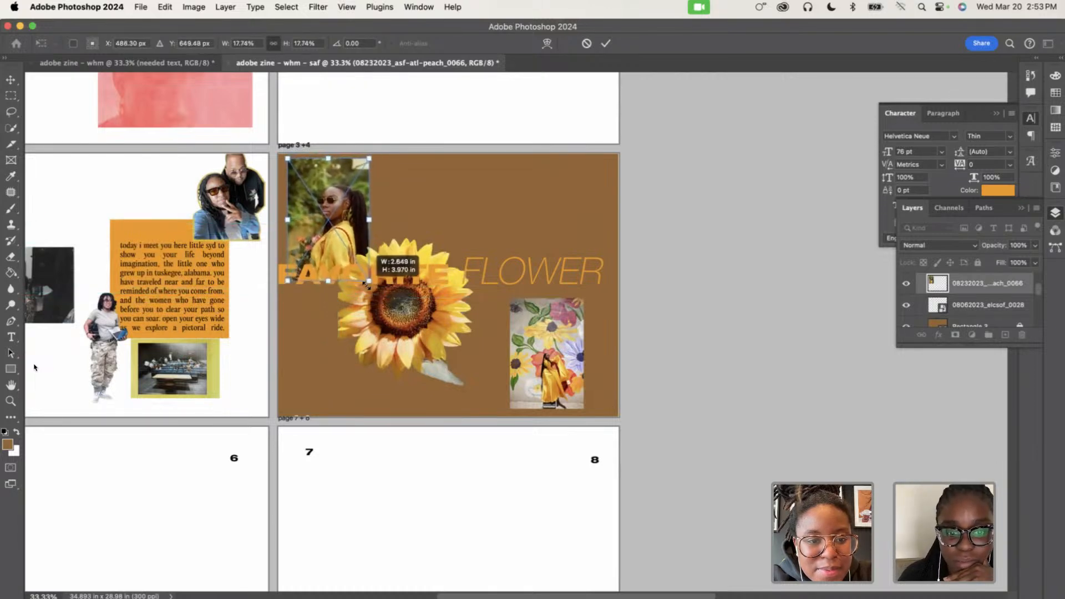
key("m")
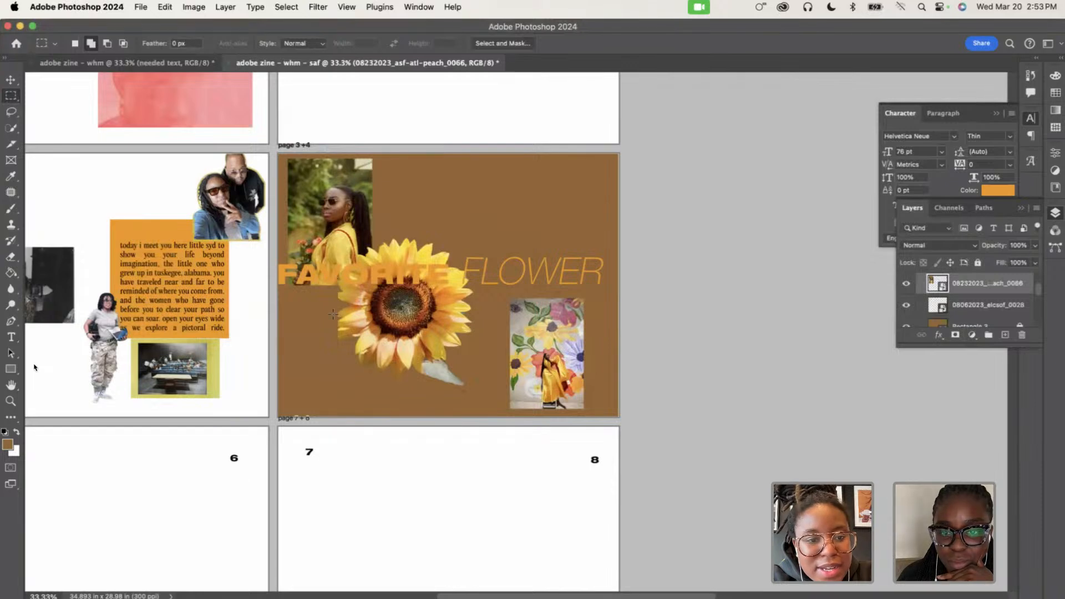
Scale the portrait photo above FAVORITE down slightly, keeping its lower-left corner in place
scroll(34, 368, "left", 3)
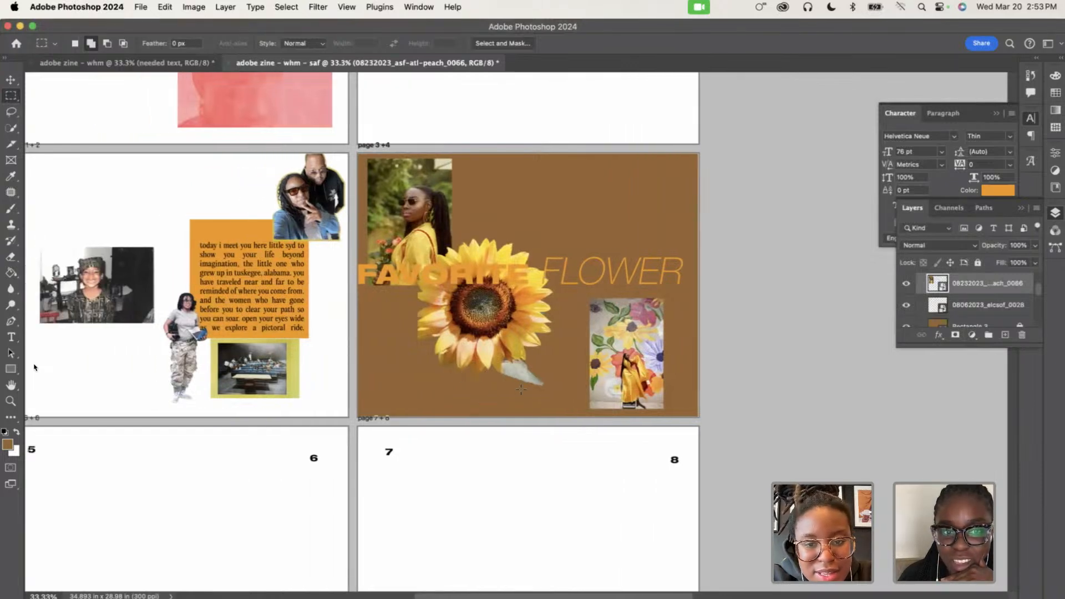
key("super+t")
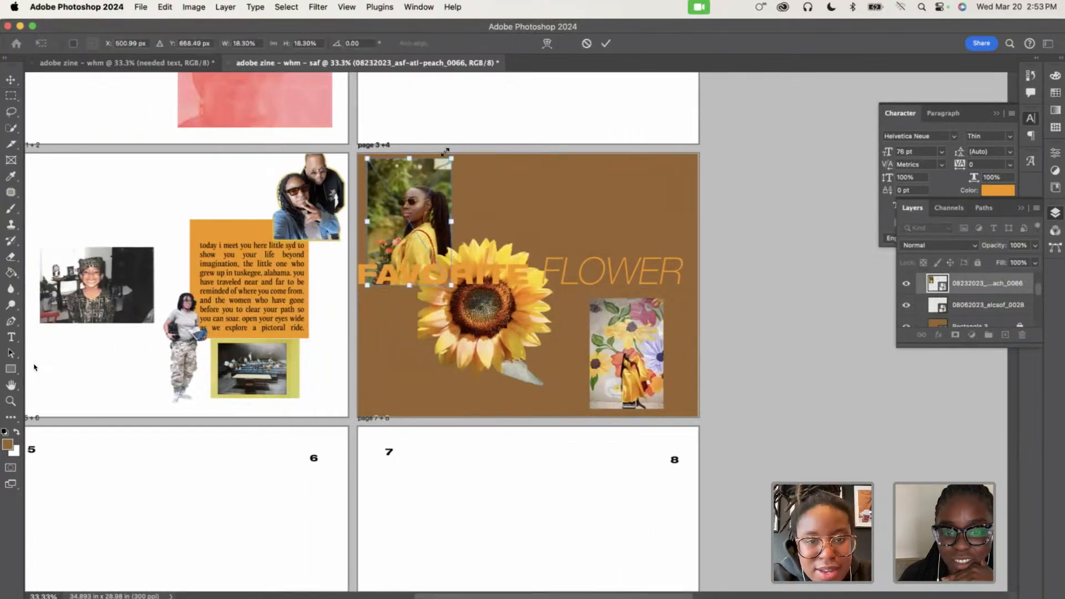
left_click_drag(450, 162, 446, 169)
key("Return")
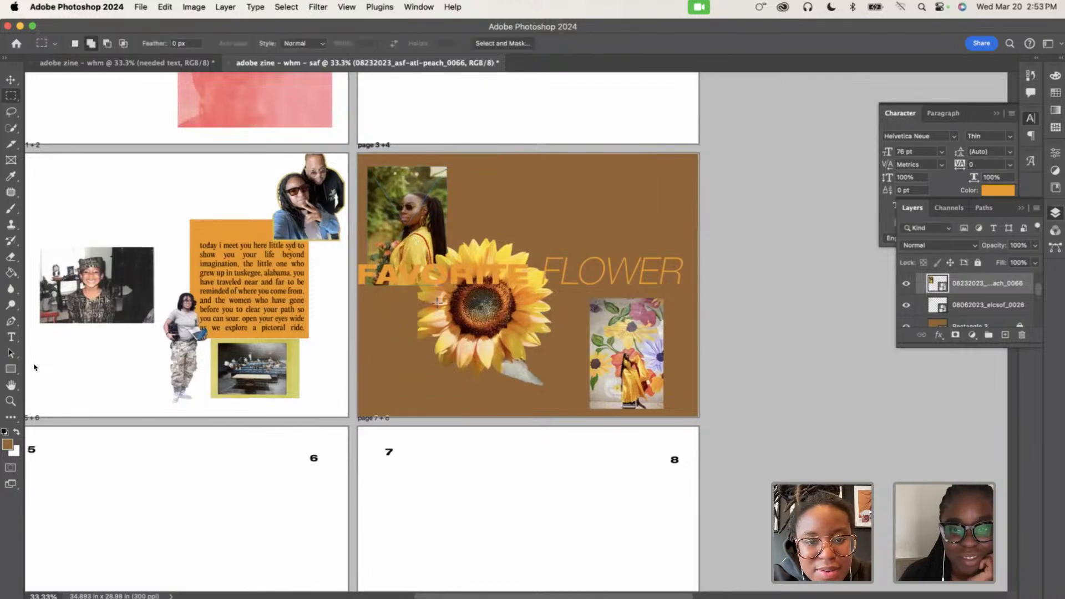
Move the floral mural photo slightly left and up, closer to the sunflower and the word FLOWER
scroll(437, 302, "left", 2)
scroll(438, 303, "left", 2)
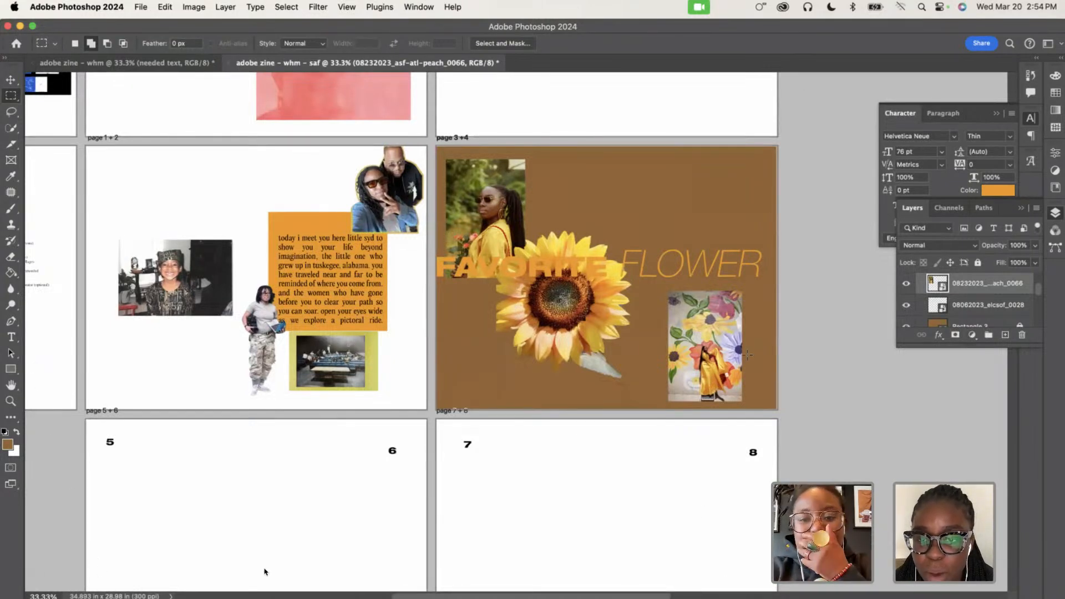
left_click(968, 310)
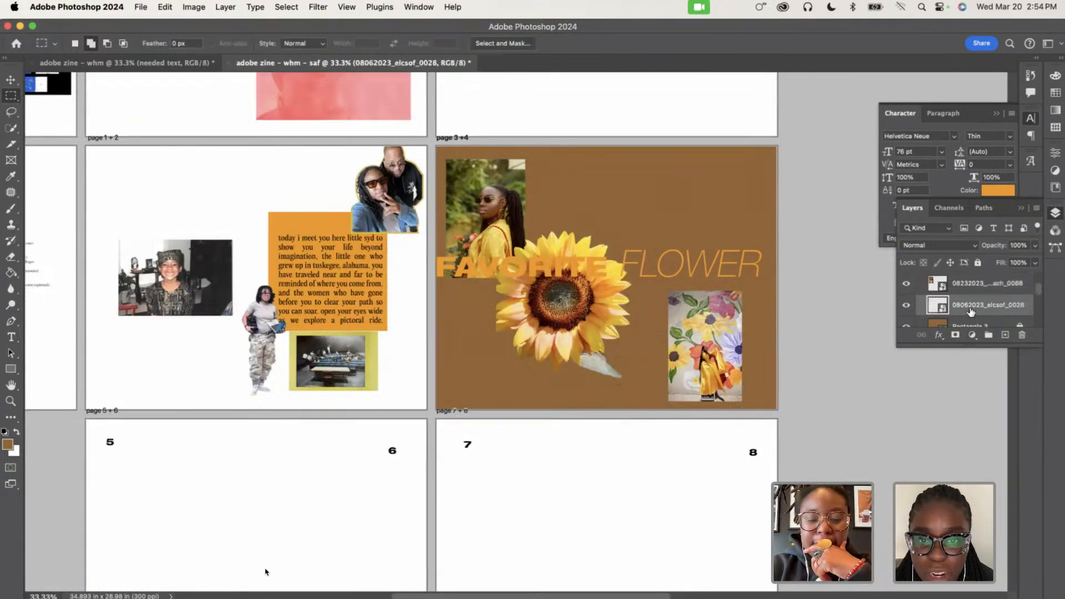
key("super+t")
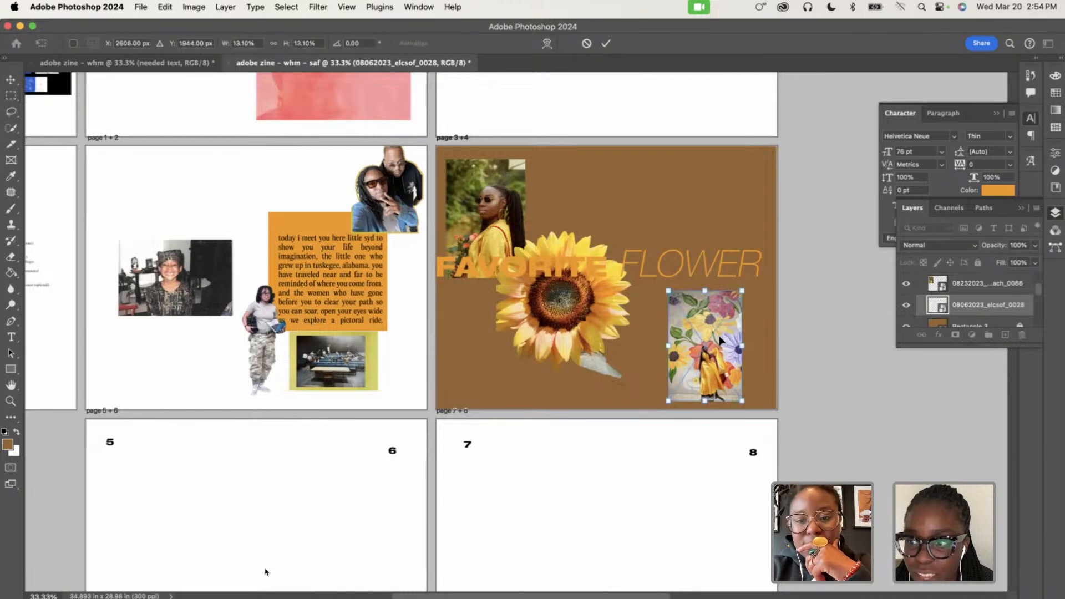
left_click_drag(719, 340, 697, 336)
key("Return")
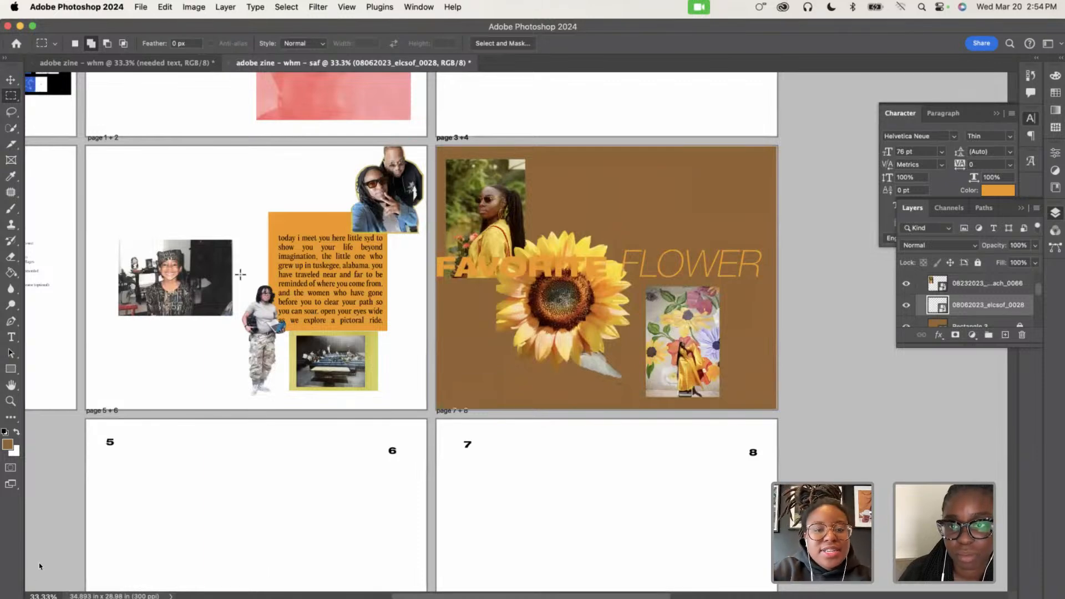
Review the brainstorming, cover and inner page artboards to compare the zine's themes, fonts and colors with the layouts
scroll(39, 563, "up", 5)
scroll(39, 563, "left", 7)
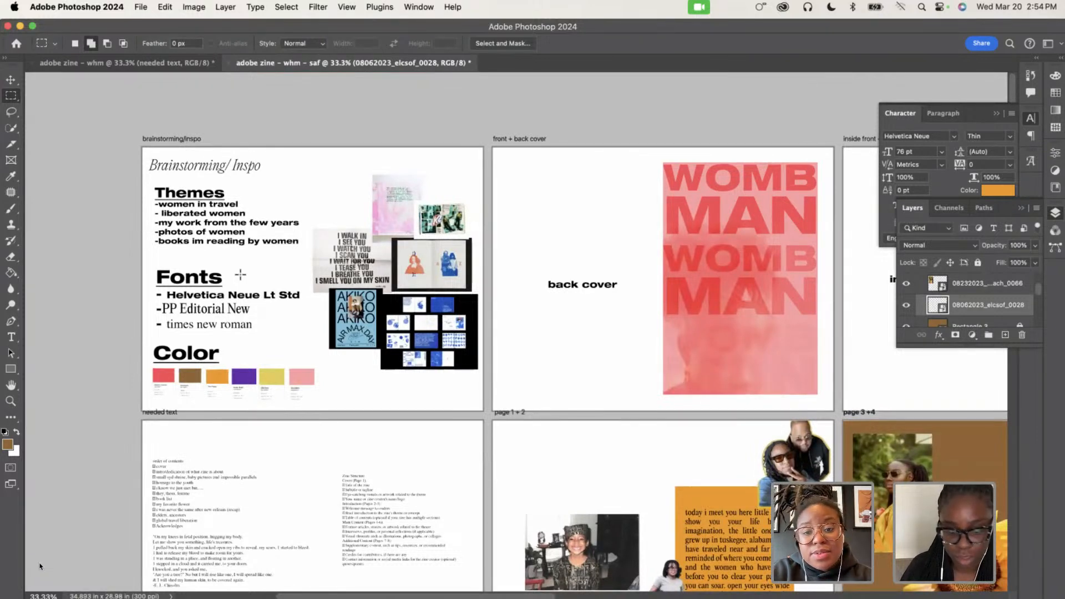
scroll(39, 566, "right", 4)
scroll(39, 565, "up", 1)
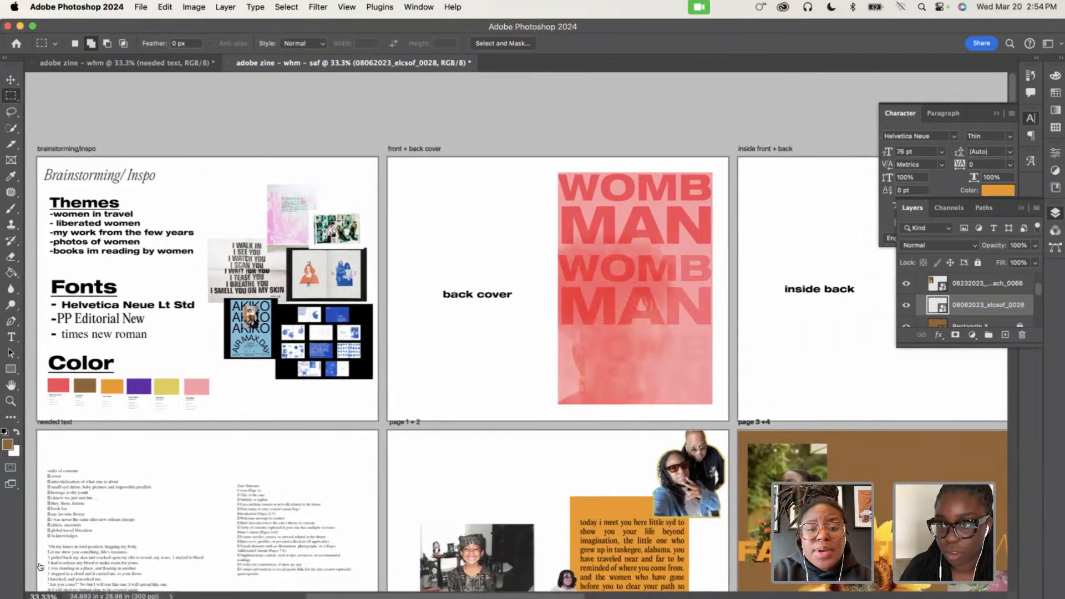
scroll(403, 264, "down", 2)
scroll(403, 264, "right", 3)
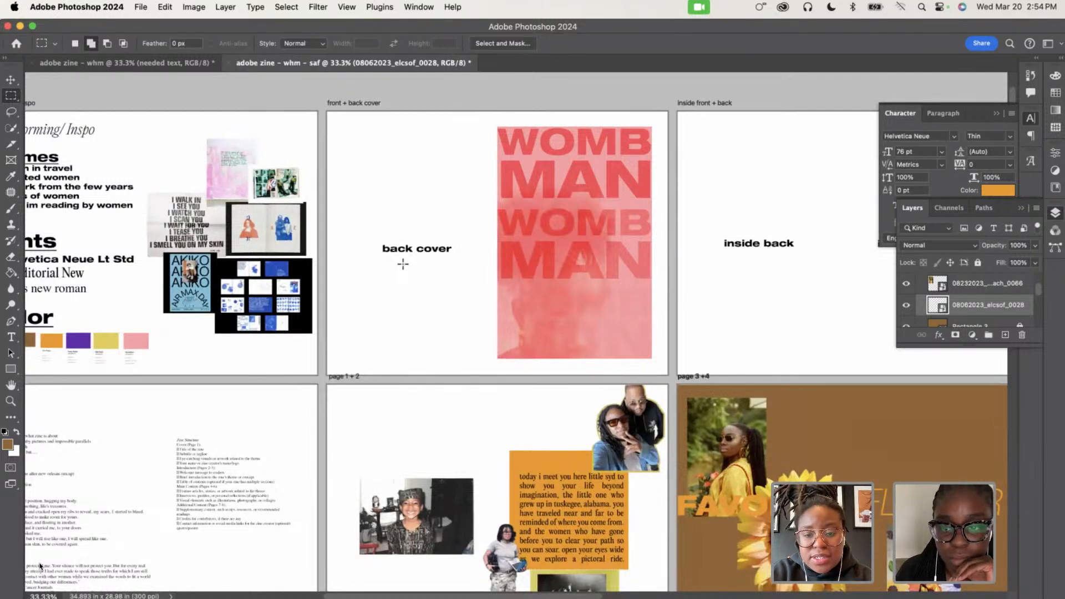
scroll(402, 264, "down", 3)
scroll(403, 264, "right", 1)
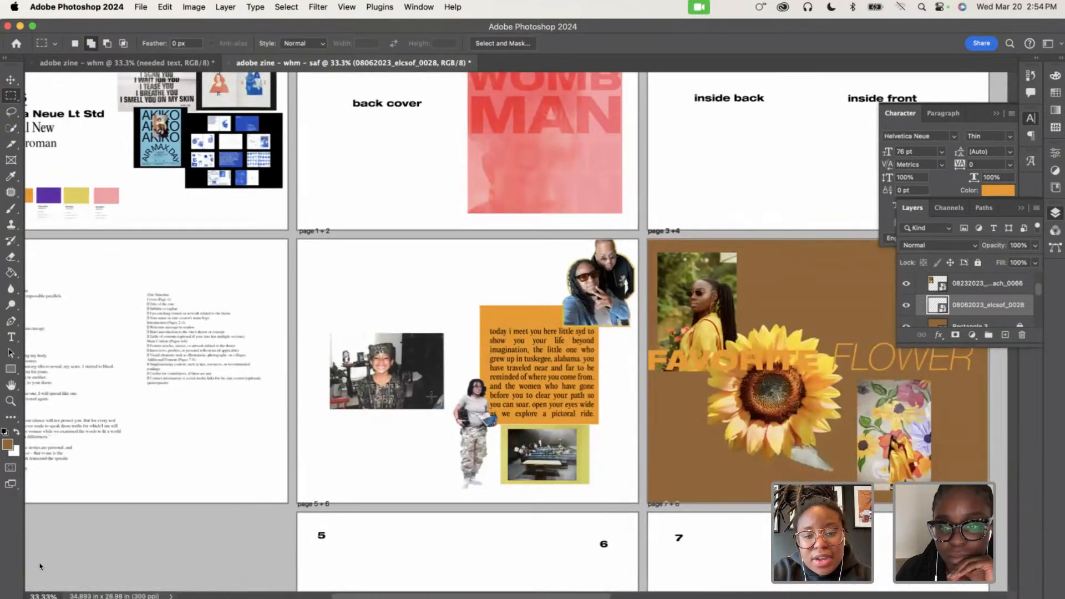
Examine the page 1 + 2 and page 3 +4 spreads up close, checking their text, photos and sunflower composition
scroll(513, 420, "up", 5, "alt")
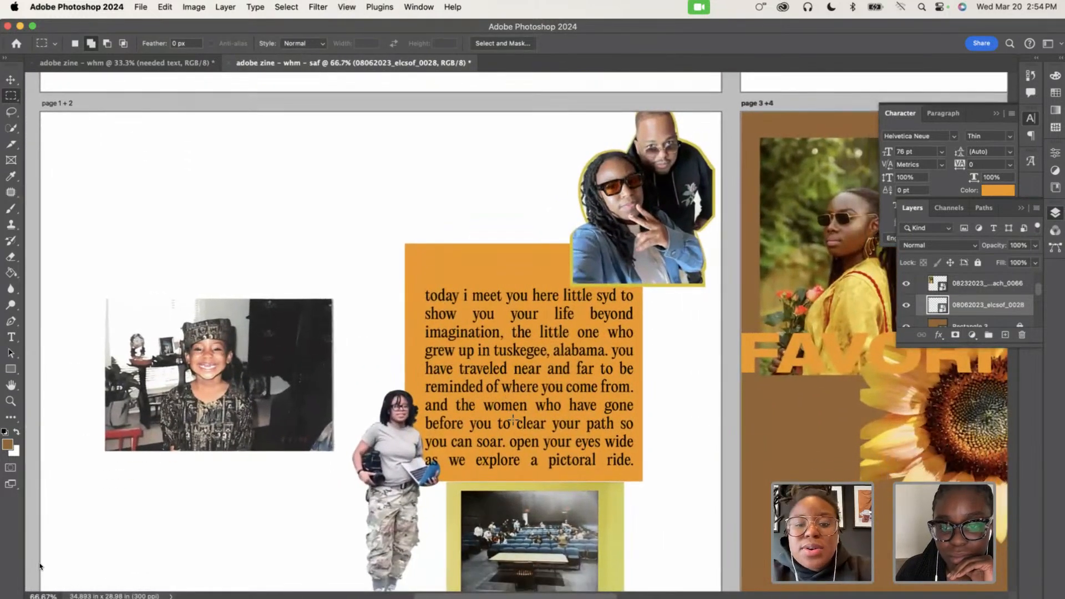
scroll(514, 419, "down", 1)
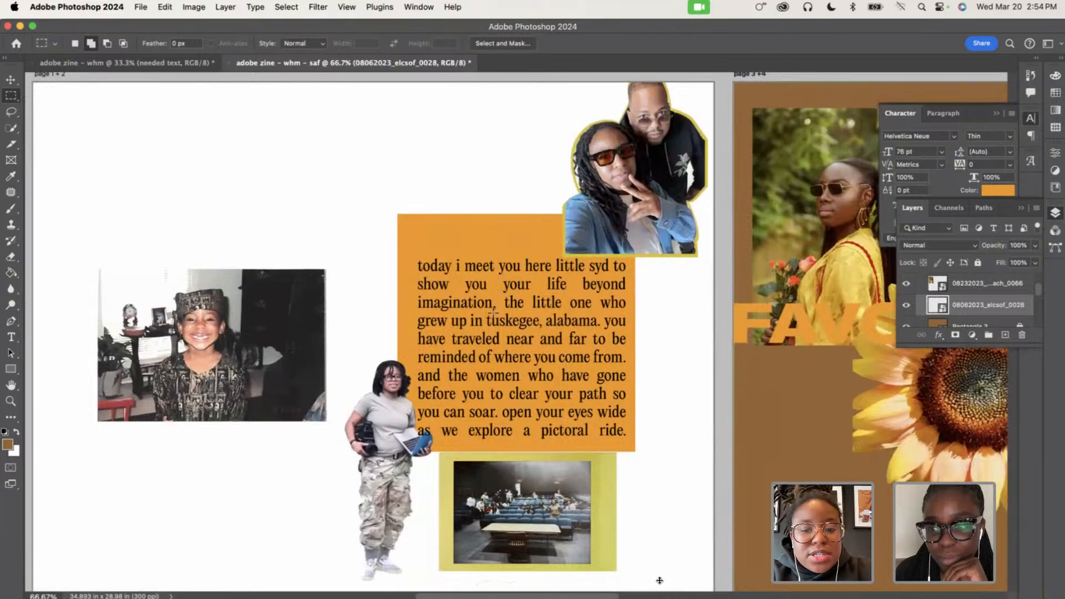
scroll(493, 313, "right", 2)
scroll(493, 312, "down", 1)
scroll(468, 310, "right", 5)
scroll(469, 311, "up", 1)
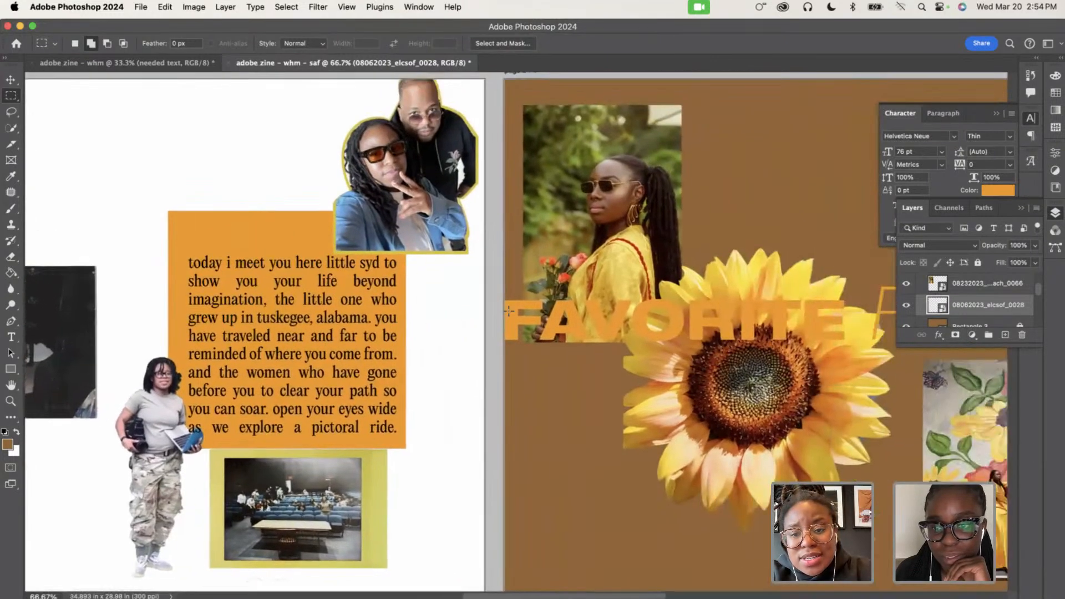
scroll(546, 307, "right", 9)
key("super+minus")
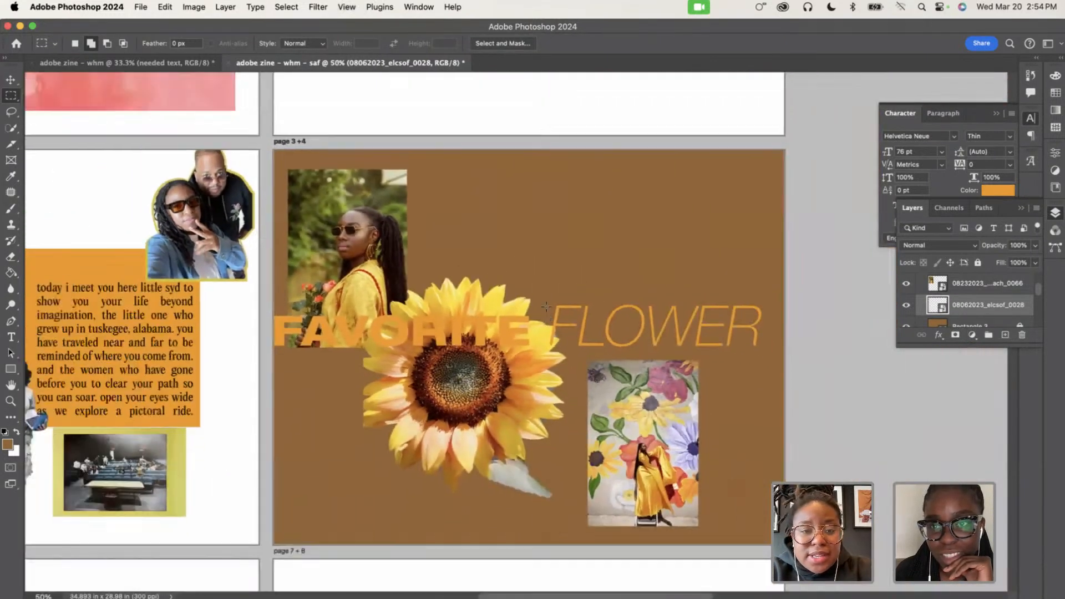
scroll(547, 307, "right", 2)
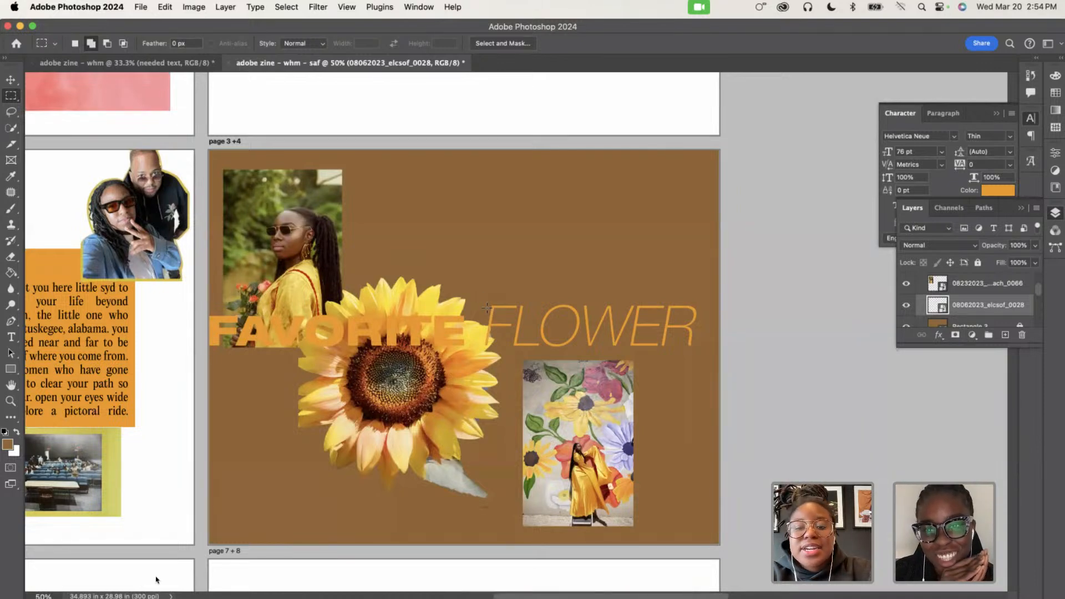
scroll(493, 336, "down", 5)
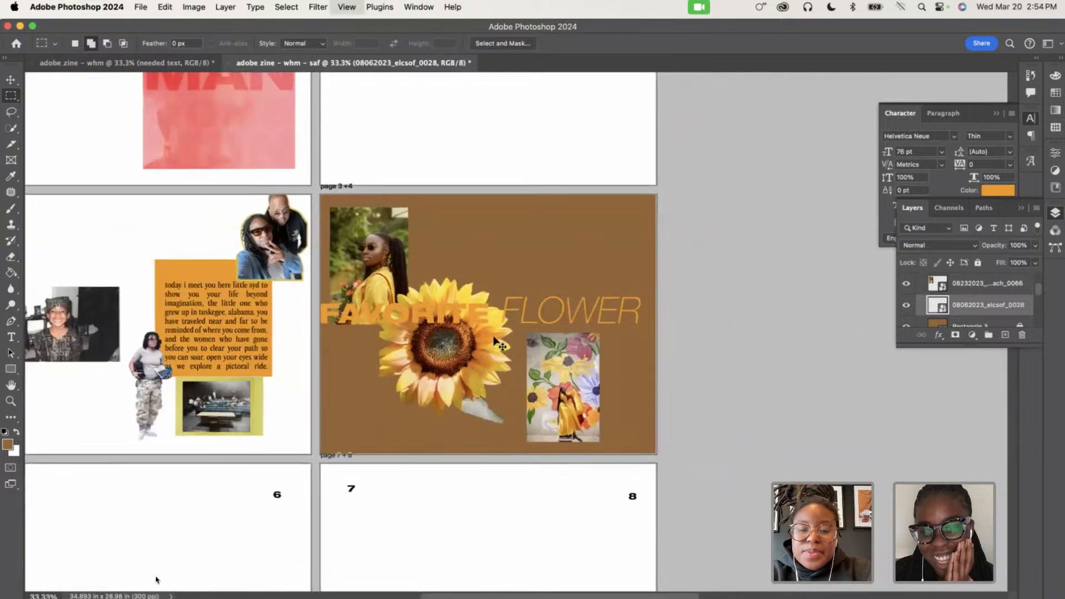